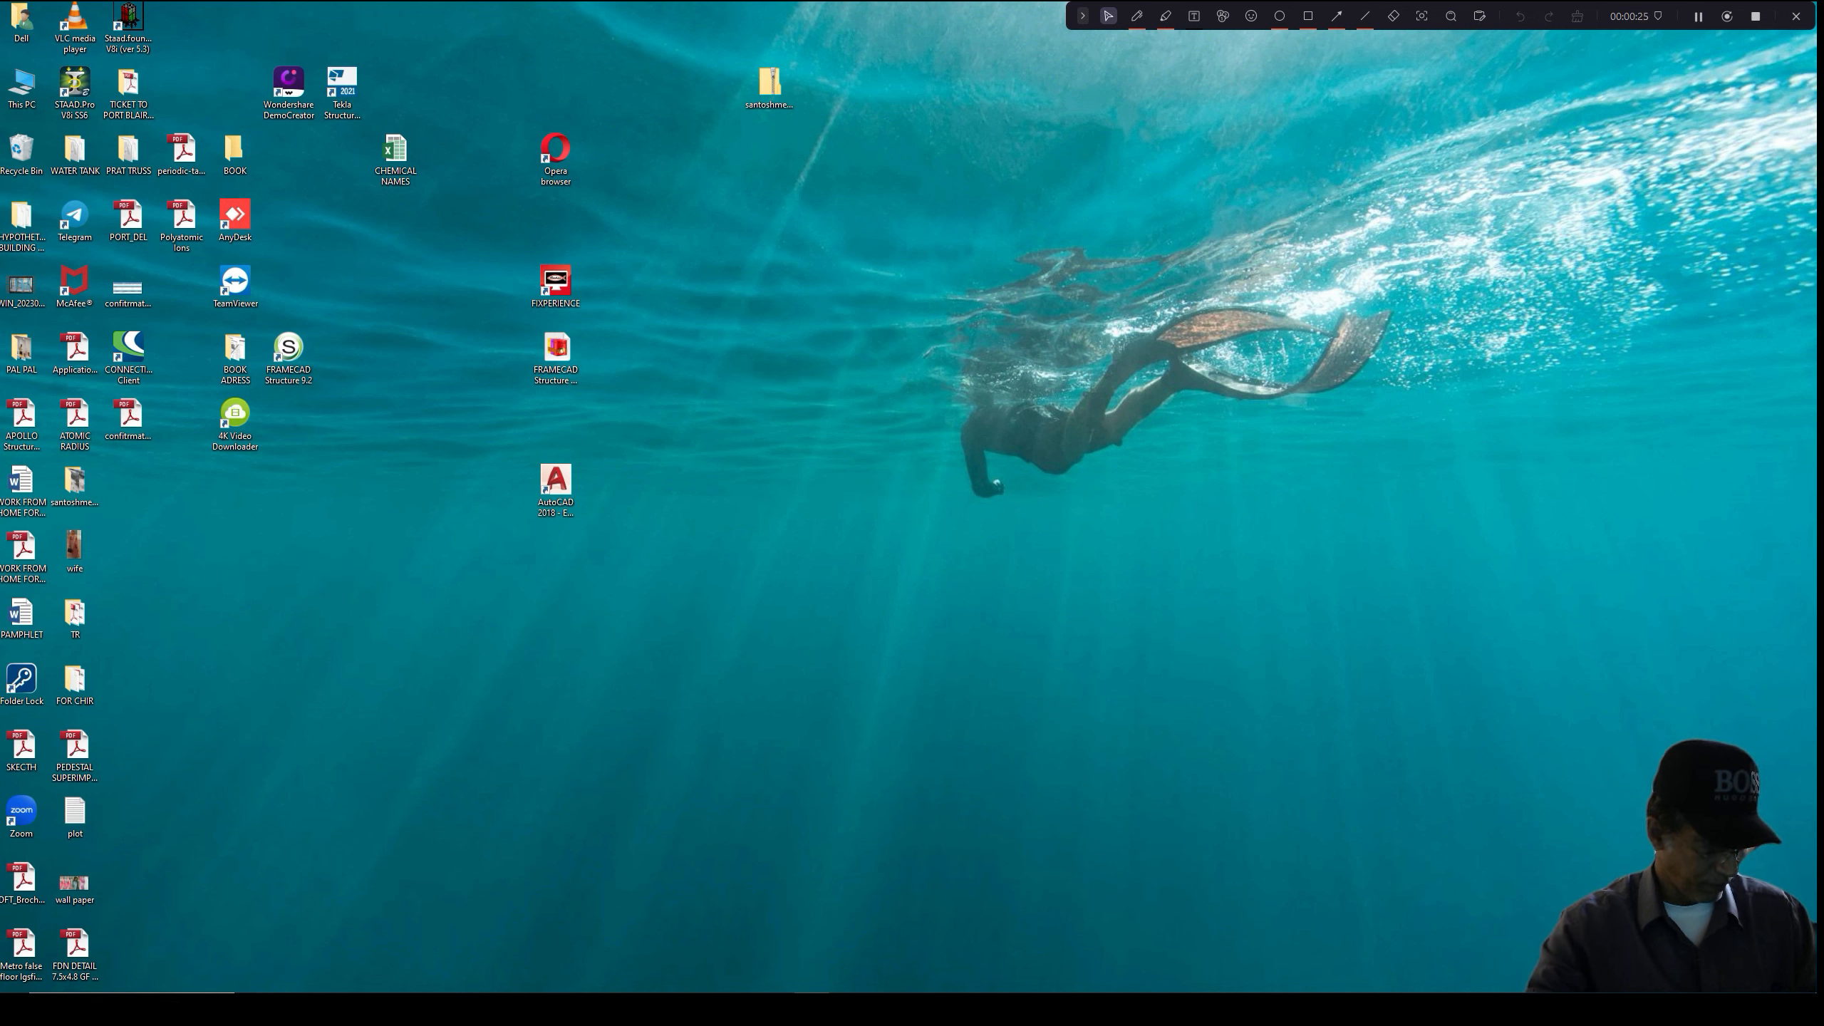
- Launch FRAMECAD Structure and open the SAMPLEBUILDING drawing from the FRAMECAD FILE folder
{"action": "left_click", "coordinate": [165, 1008]}
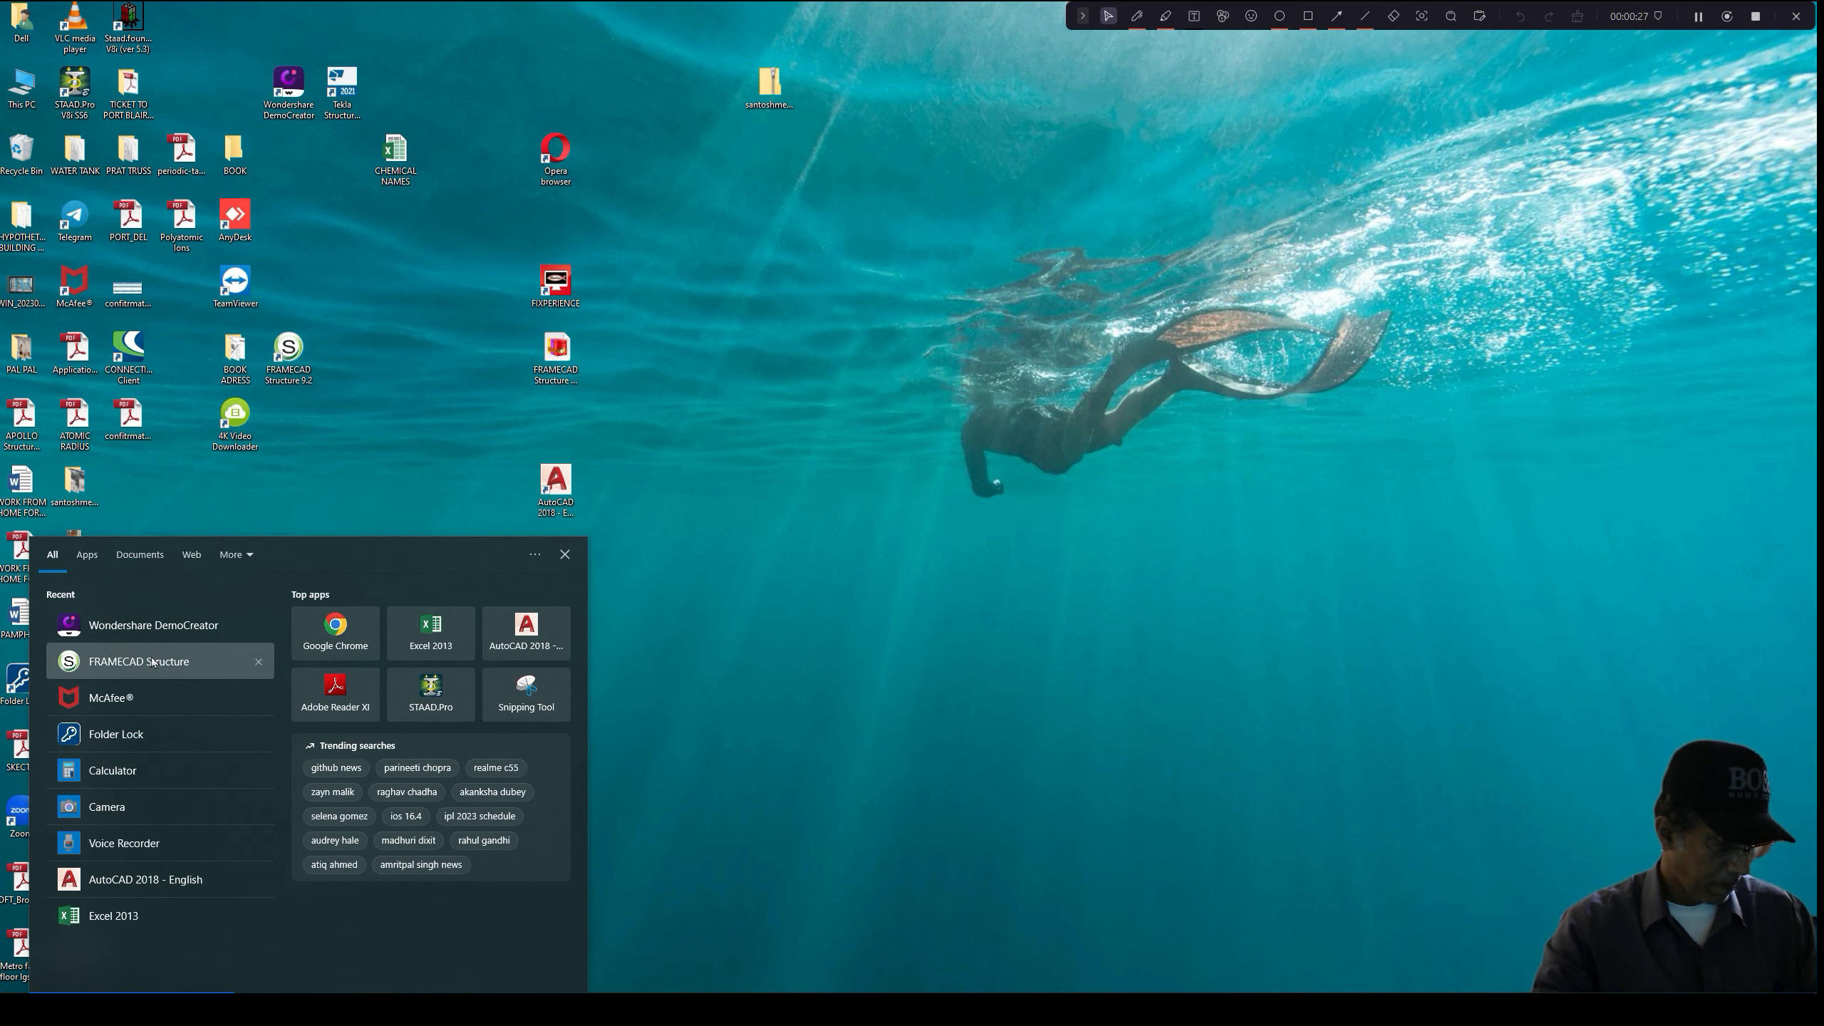
{"action": "left_click", "coordinate": [750, 518]}
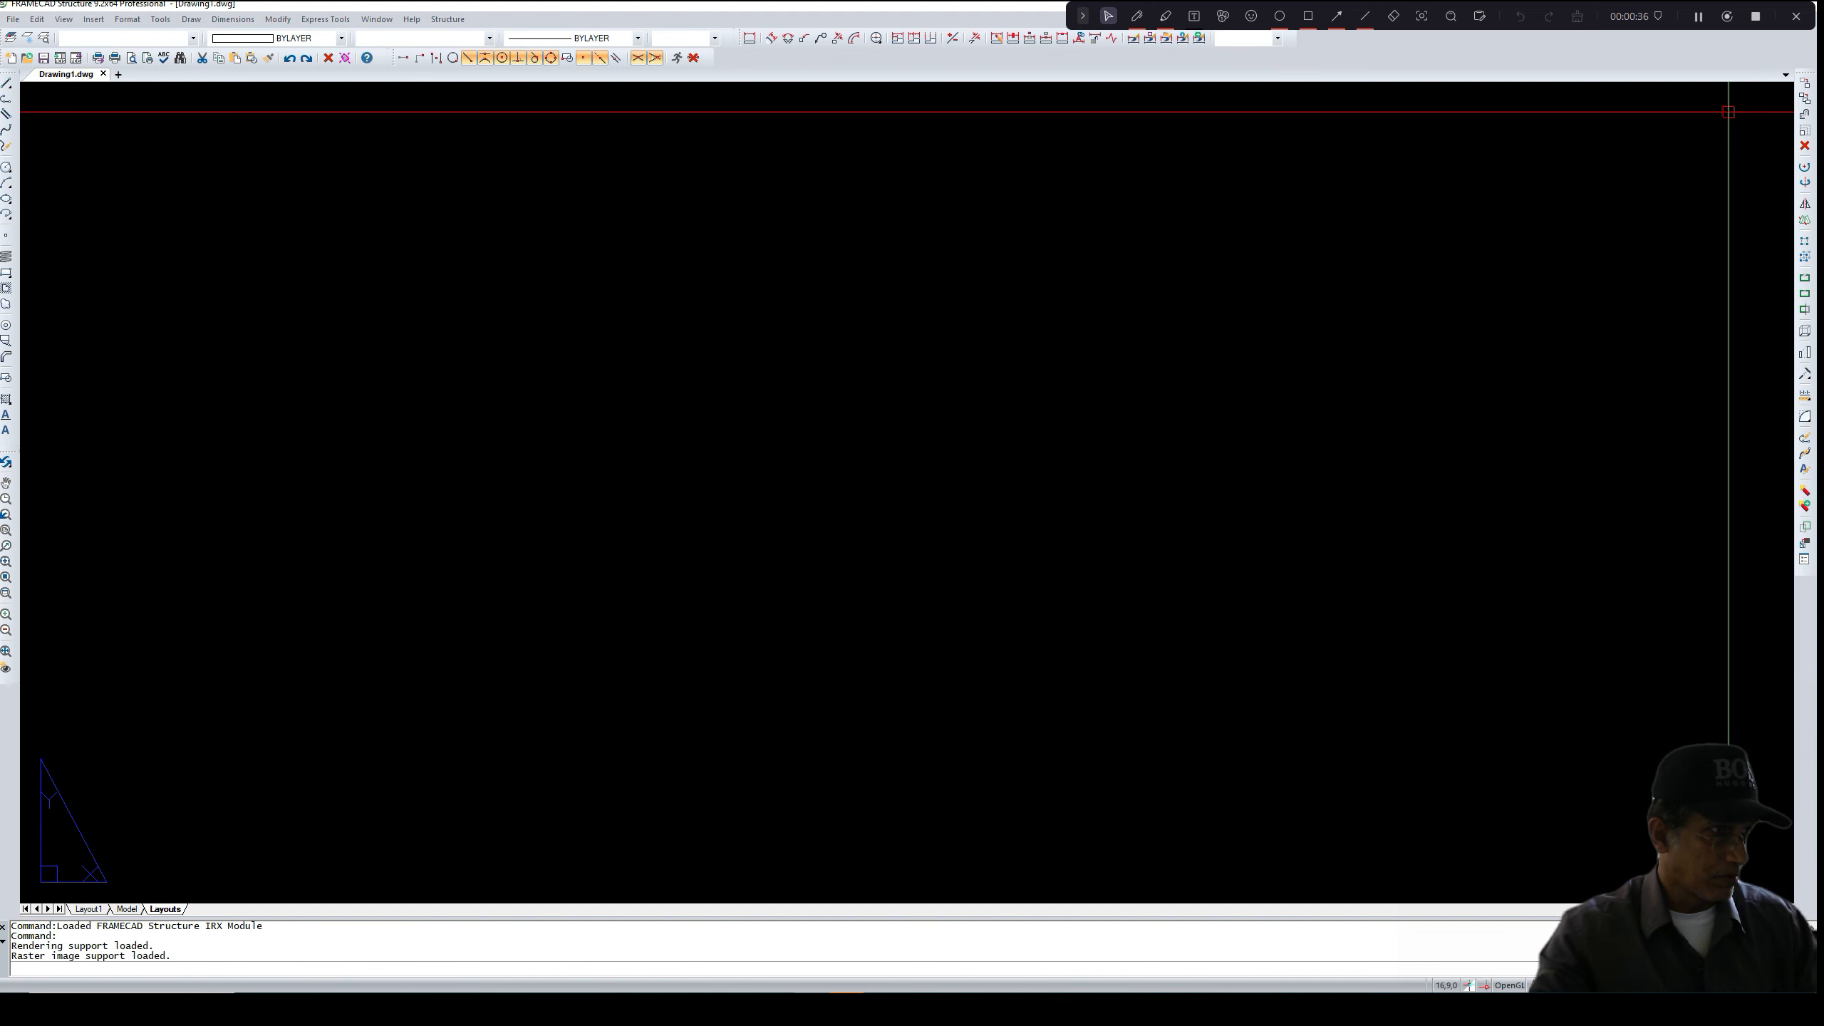
{"action": "left_click", "coordinate": [14, 20]}
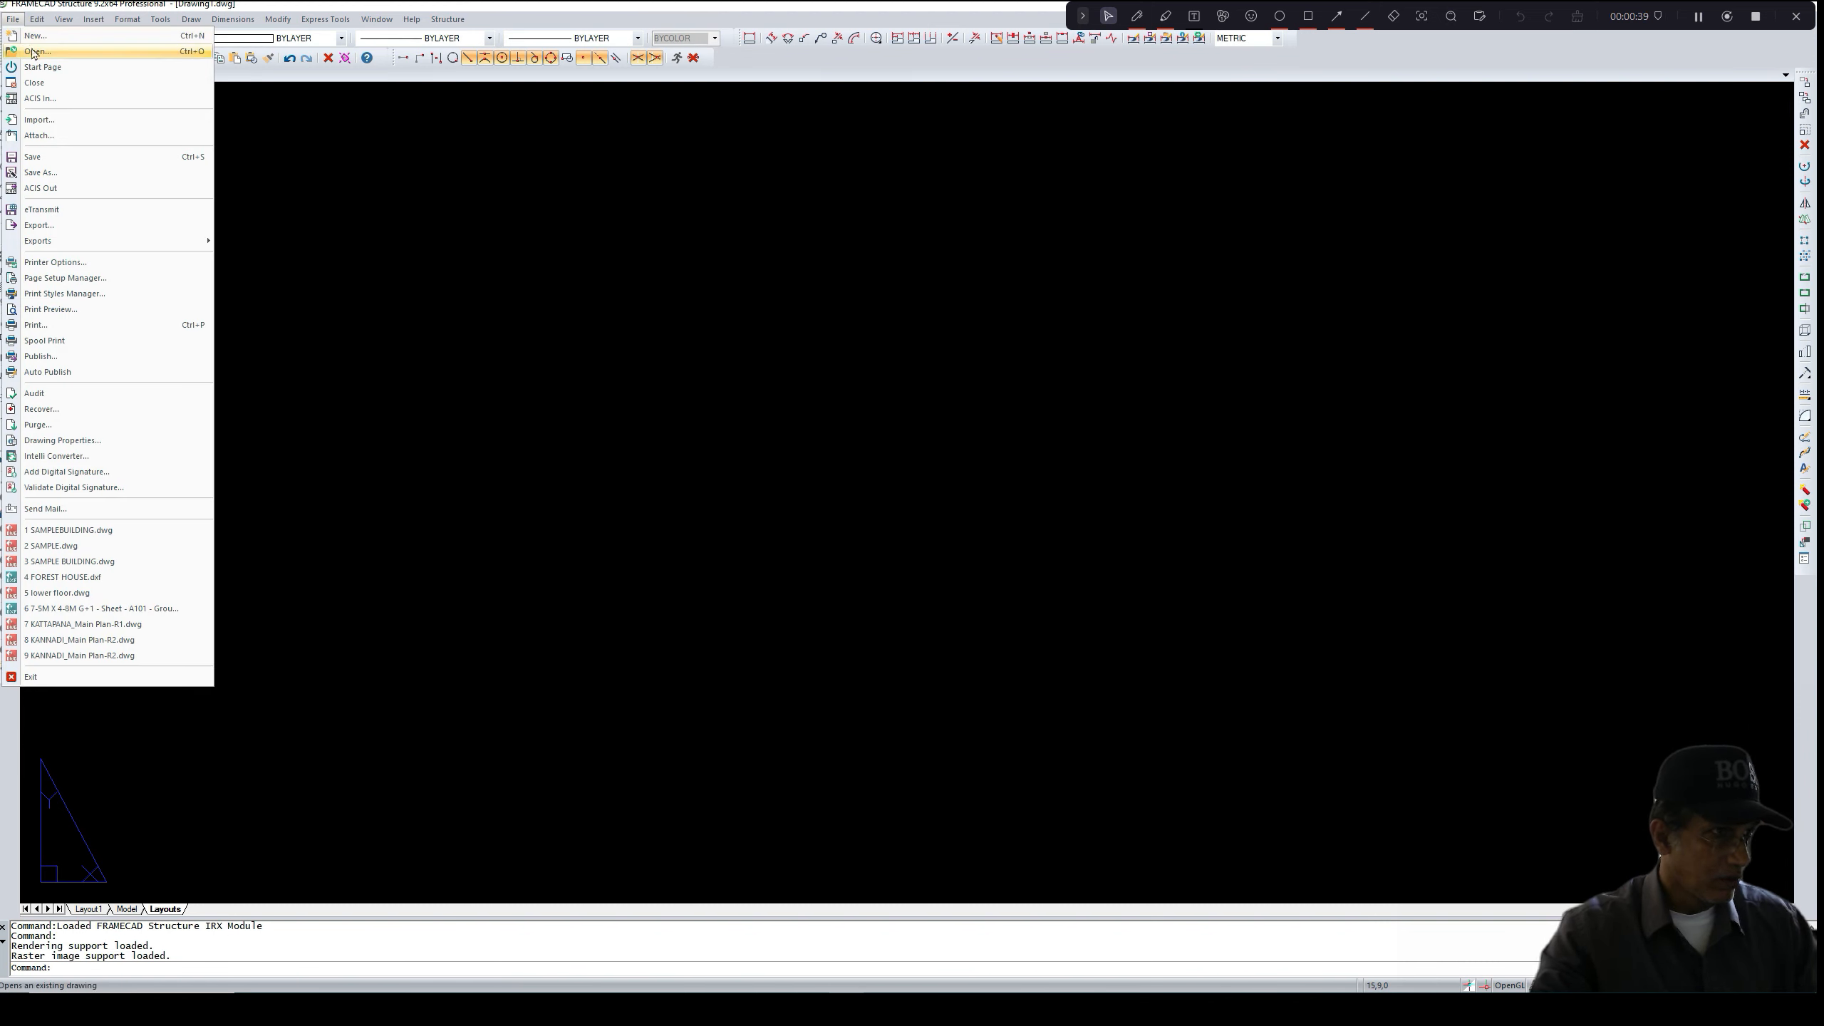
{"action": "left_click", "coordinate": [33, 52]}
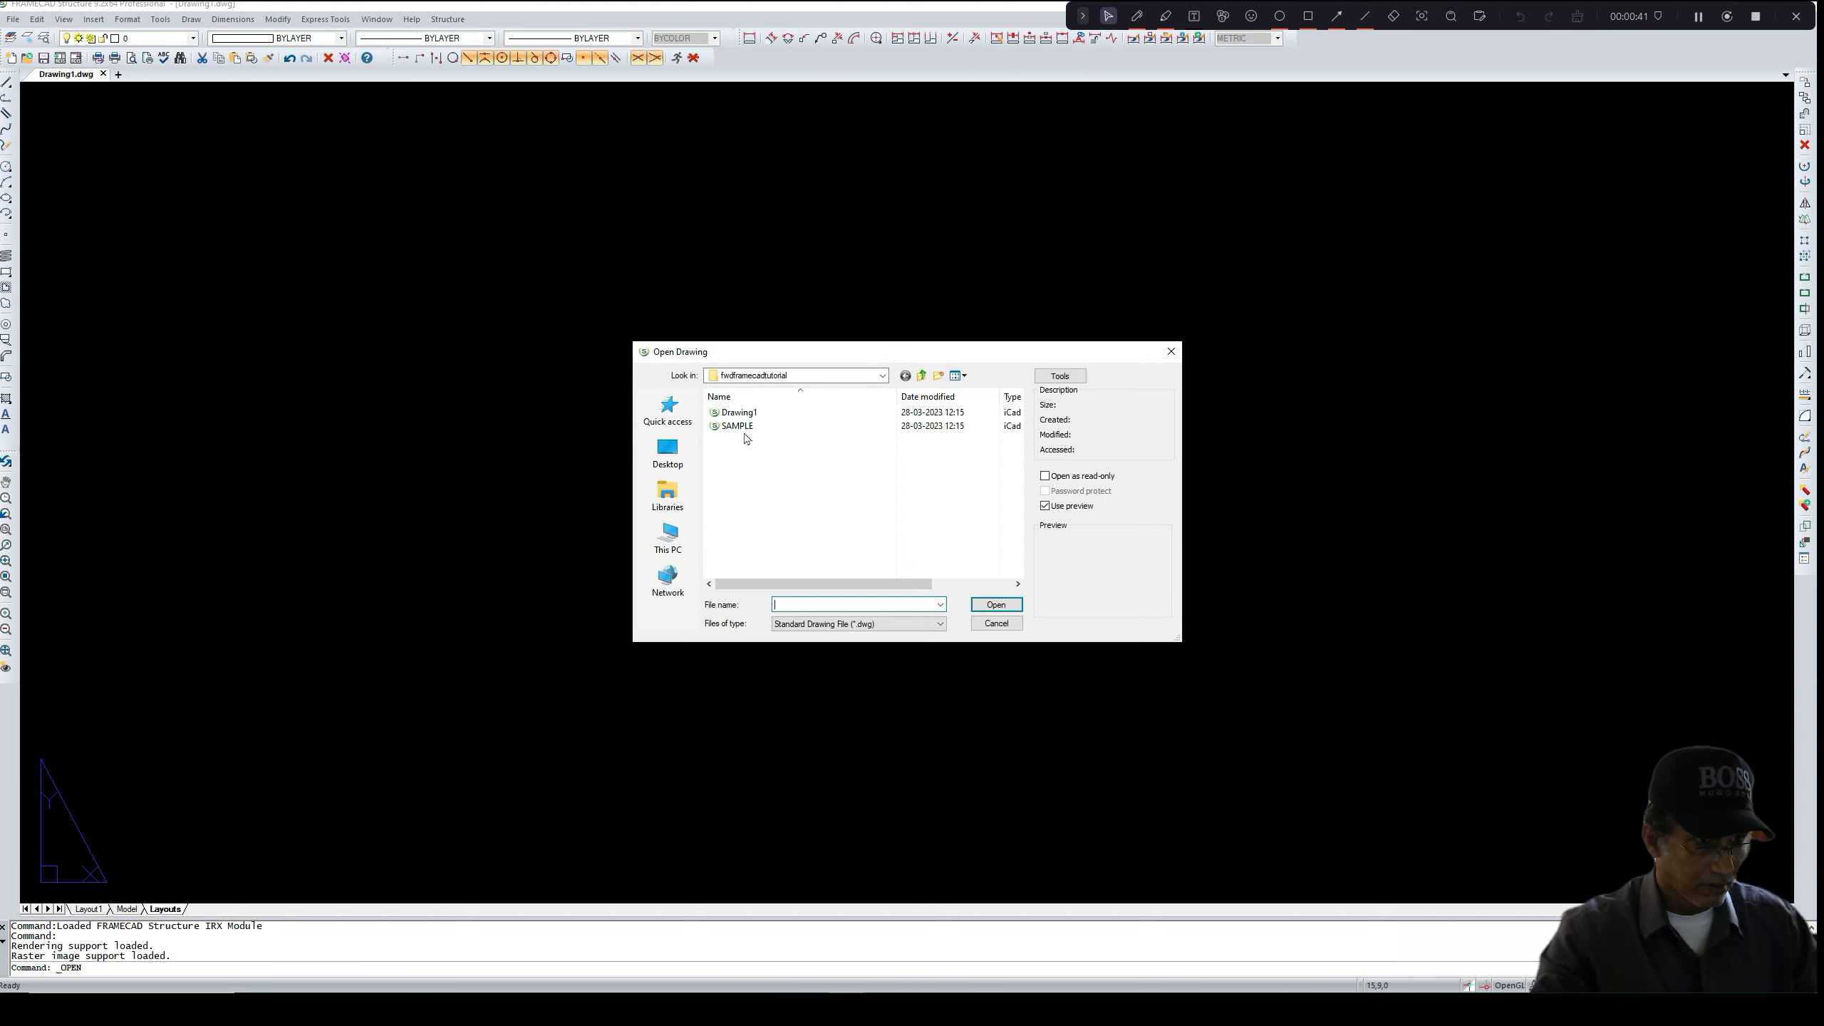
{"action": "left_click", "coordinate": [739, 426]}
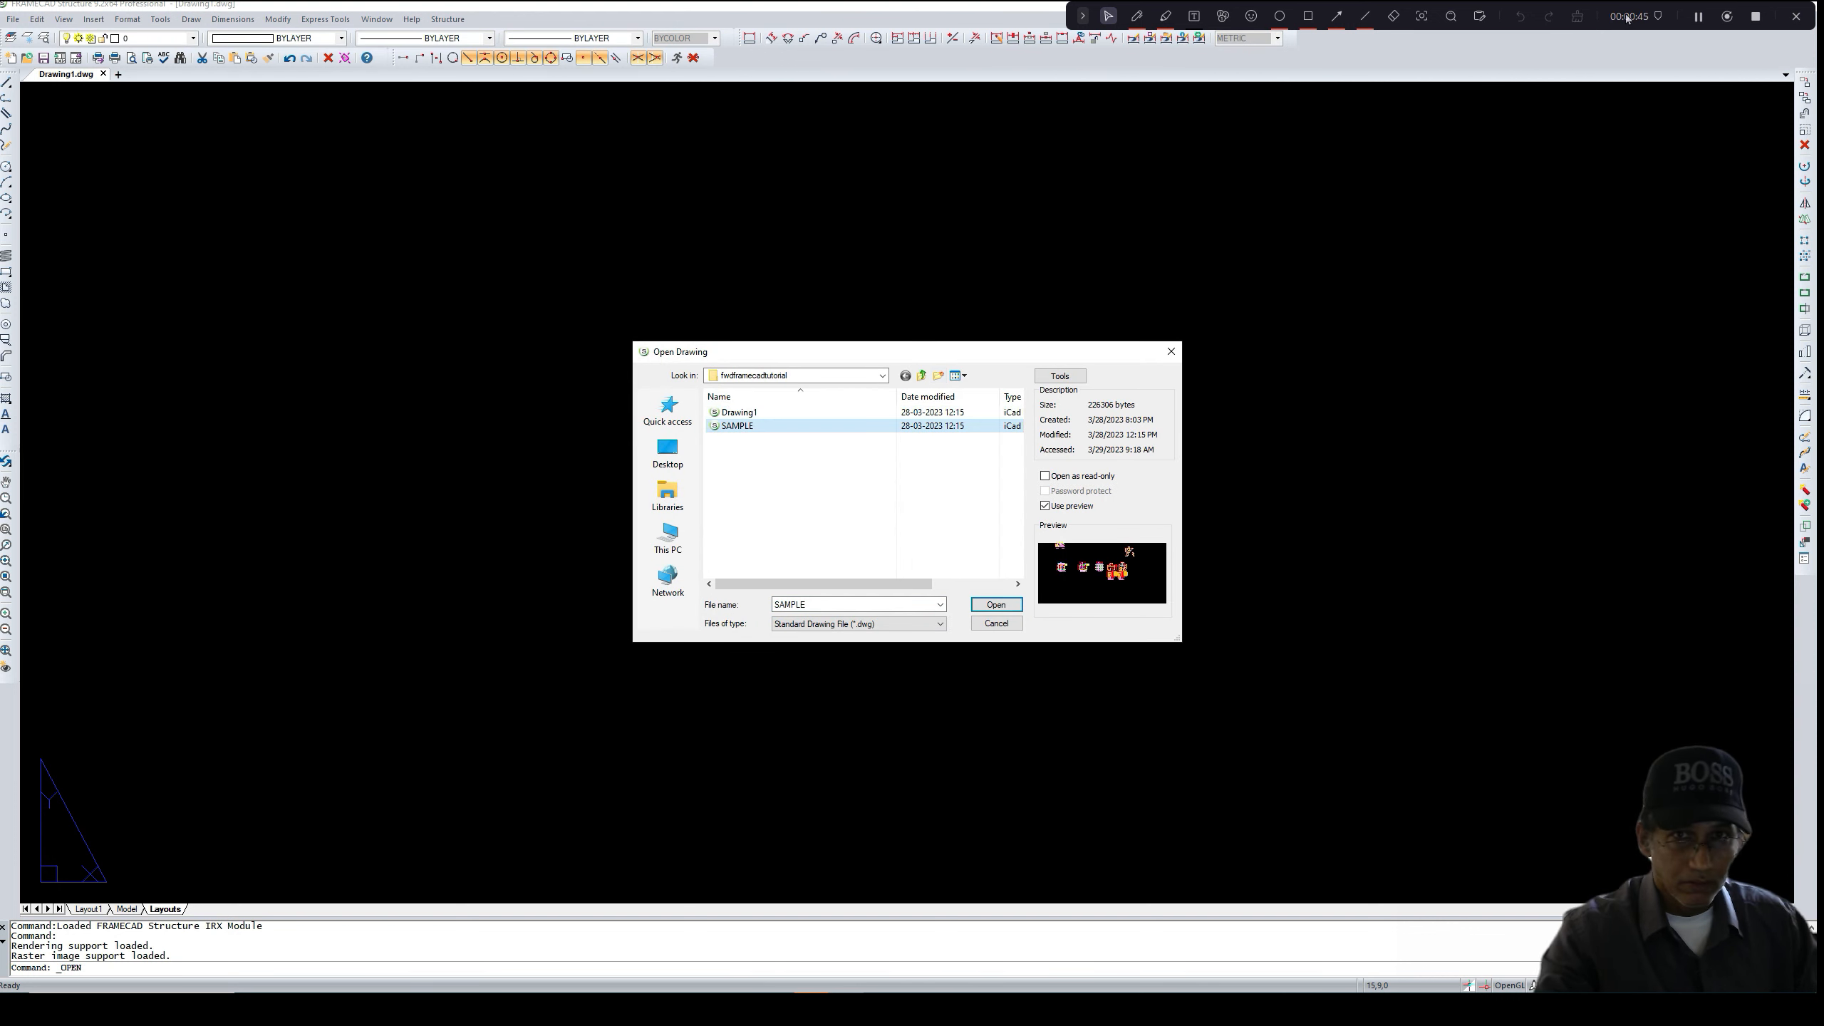
{"action": "left_click", "coordinate": [1698, 17]}
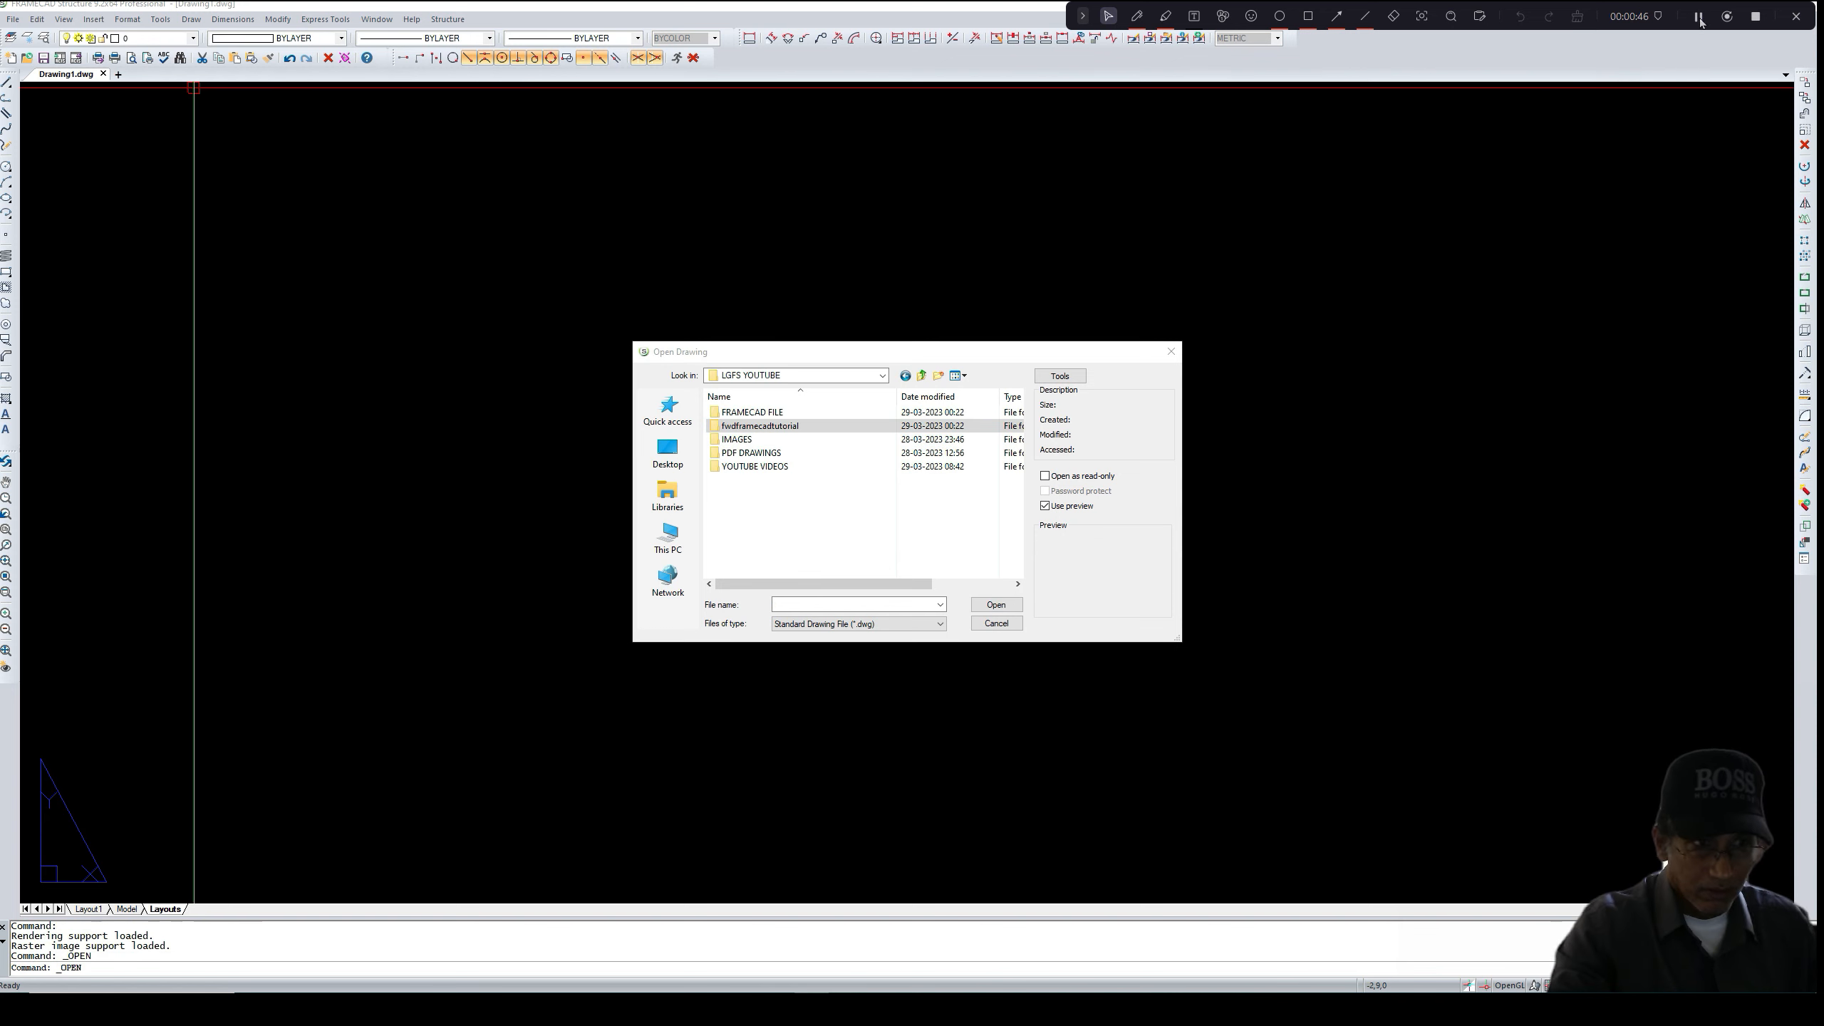
{"action": "double_click", "coordinate": [743, 412]}
{"action": "left_click", "coordinate": [742, 412]}
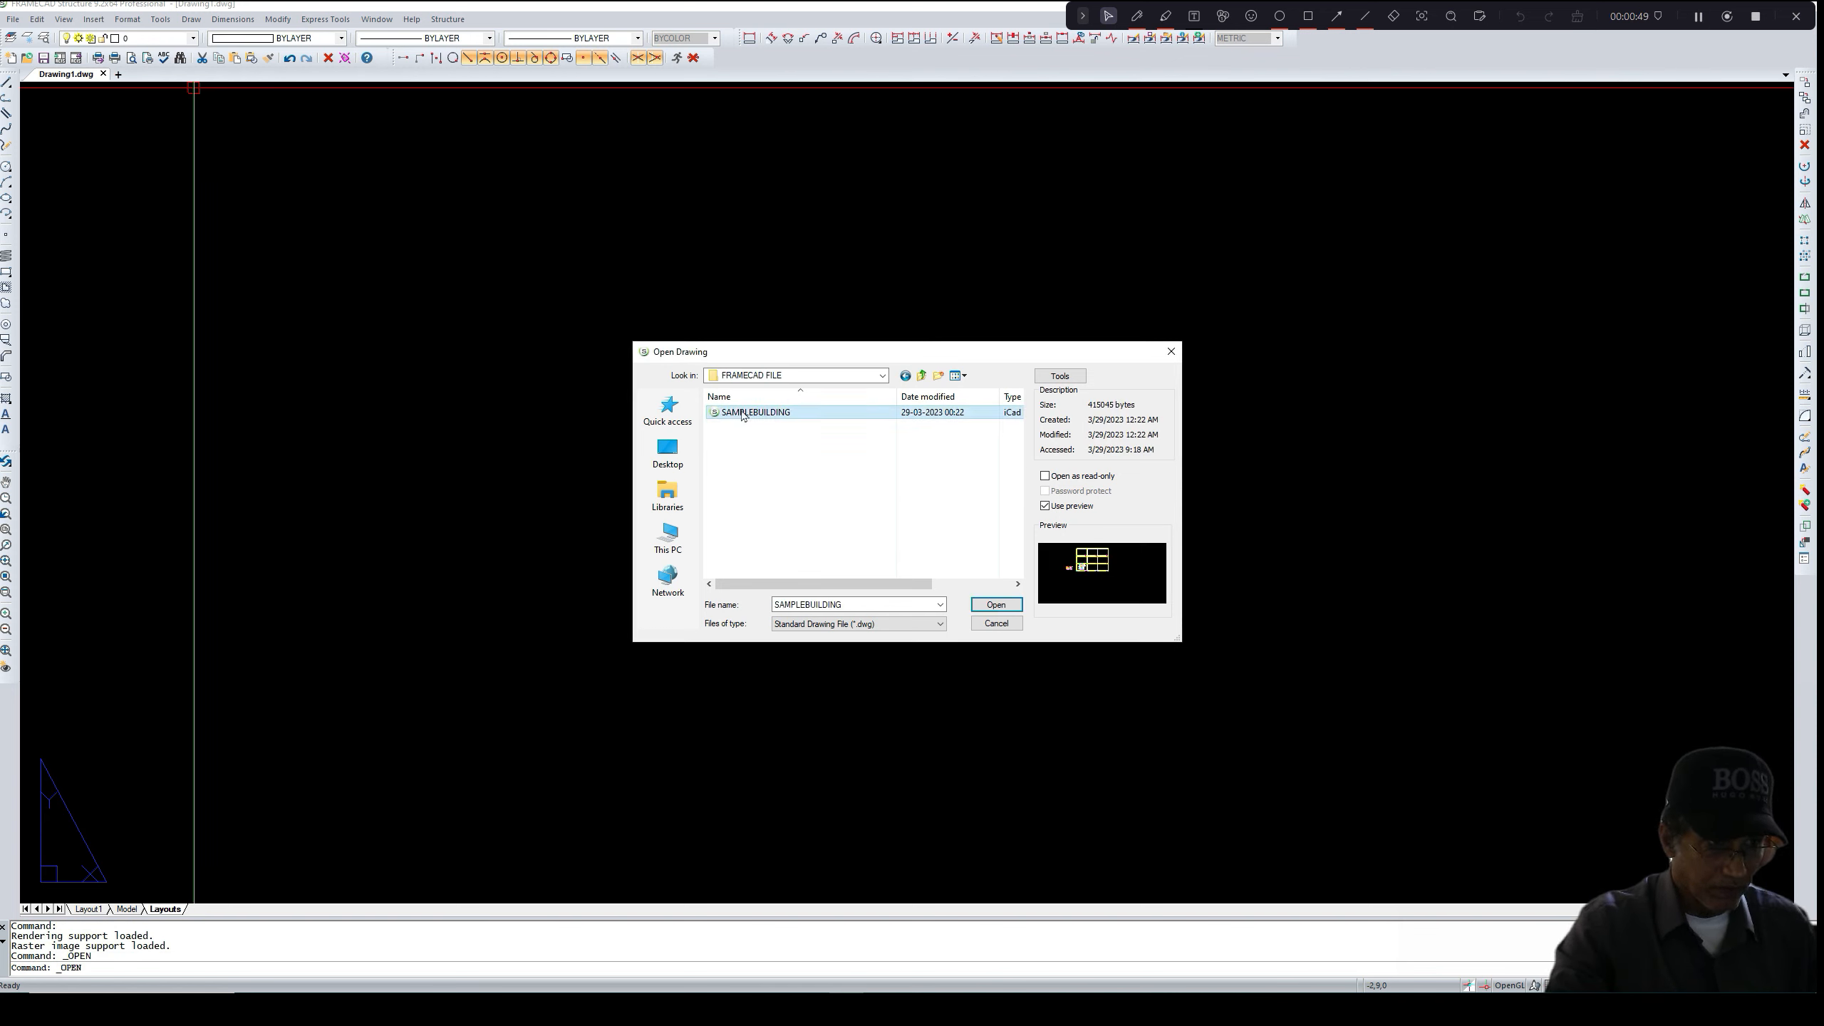
{"action": "left_click", "coordinate": [997, 604]}
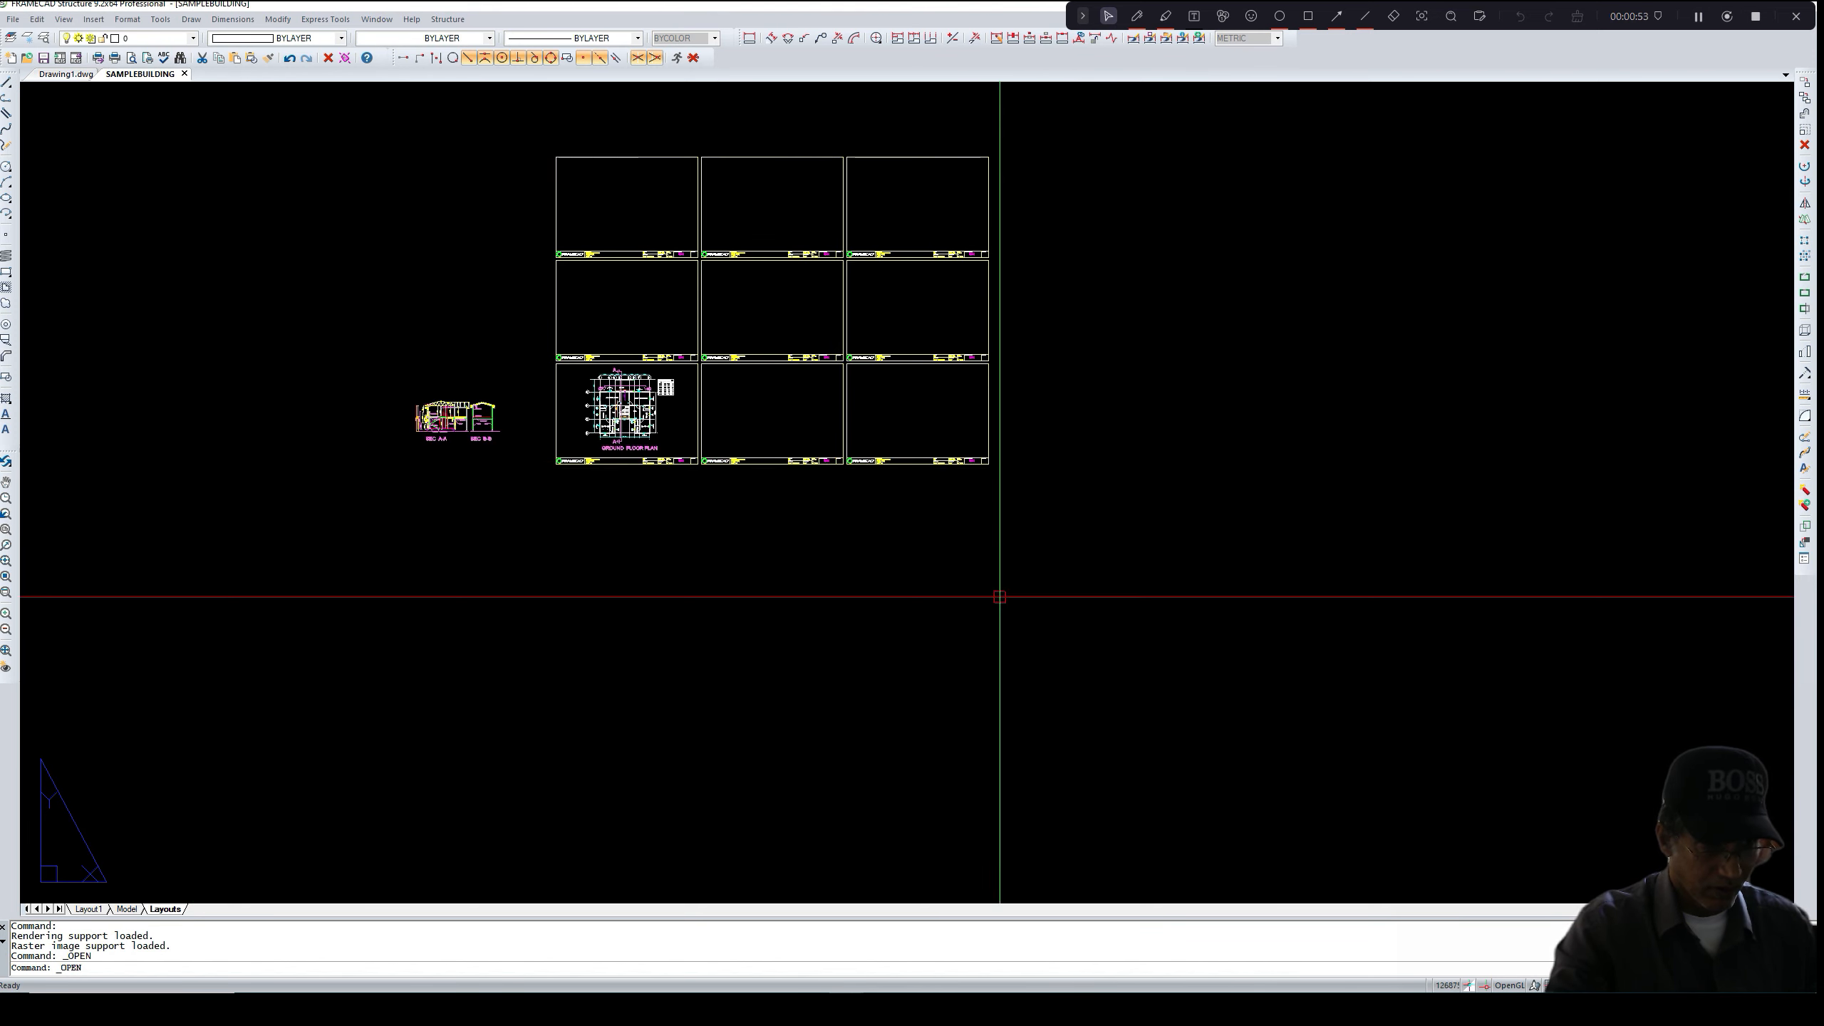
- Examine the ground floor plan on the first sheet, including its room layout, grid lines and door window schedule
{"action": "scroll", "coordinate": [976, 549], "scroll_direction": "up", "scroll_amount": 8}
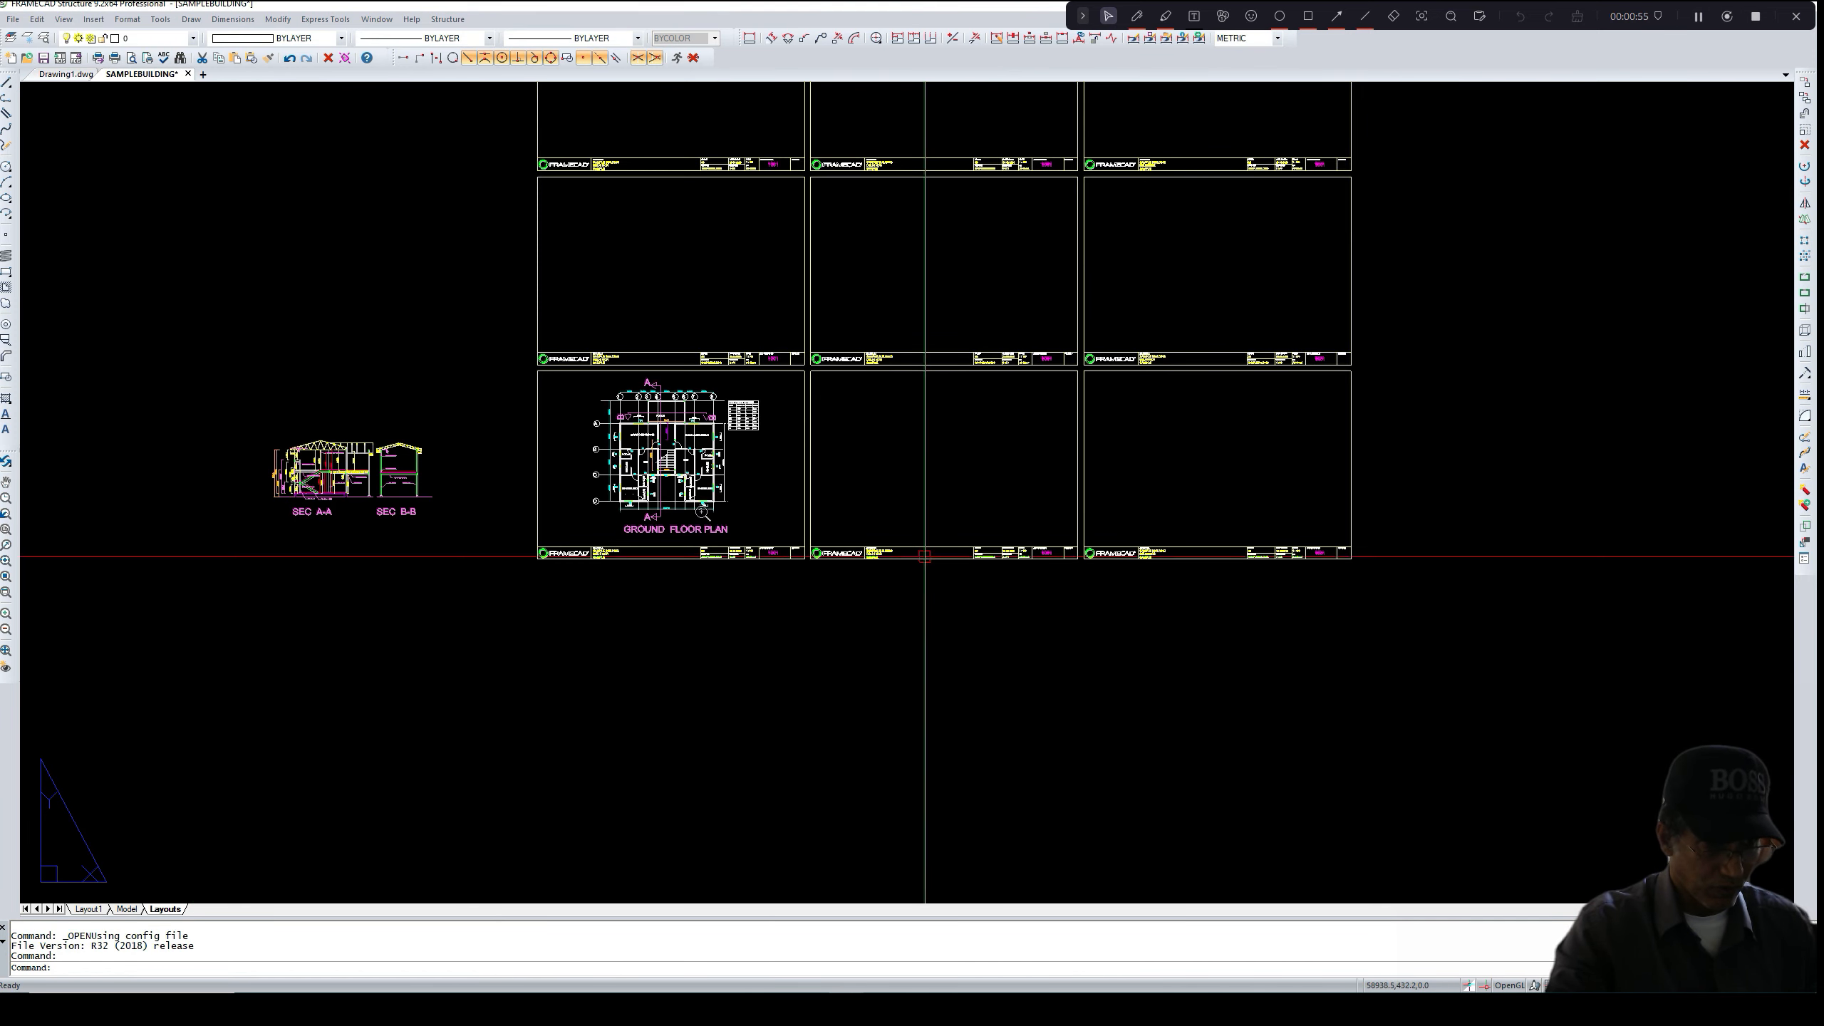
{"action": "scroll", "coordinate": [570, 563], "scroll_direction": "up", "scroll_amount": 5}
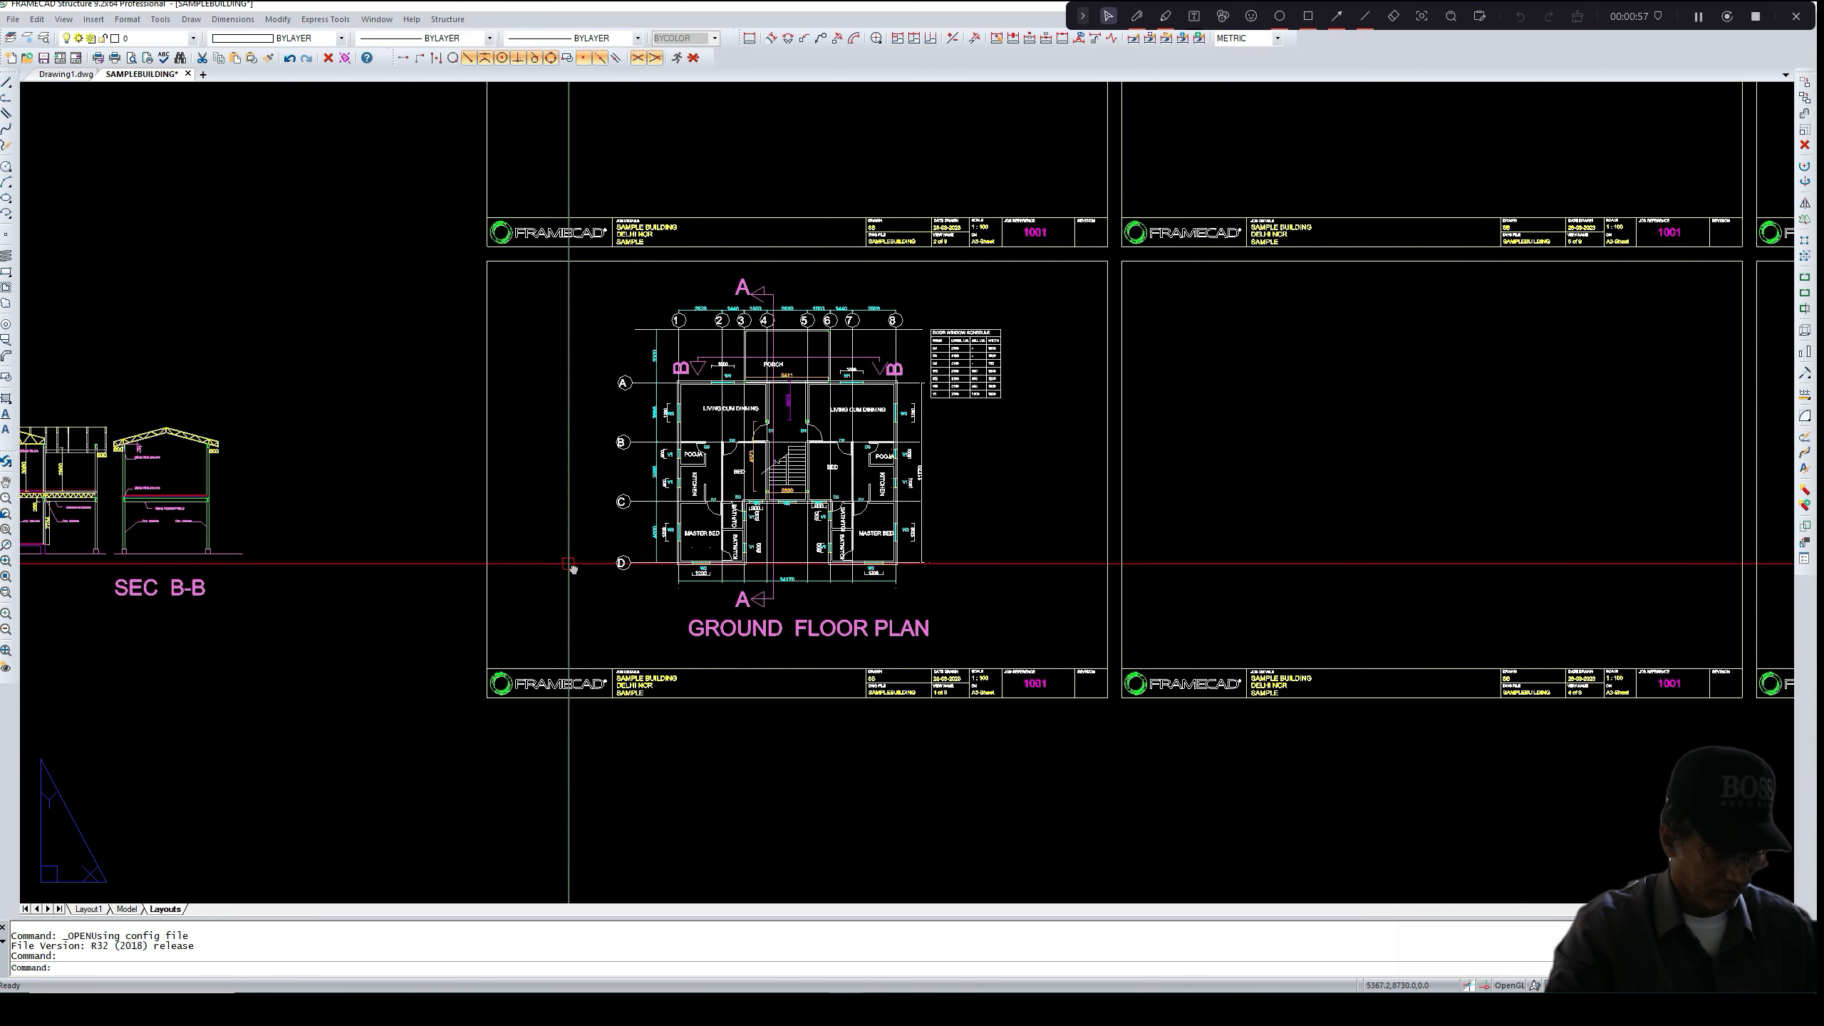
{"action": "middle_click_drag", "start_coordinate": [570, 562], "coordinate": [521, 611]}
{"action": "scroll", "coordinate": [893, 412], "scroll_direction": "up", "scroll_amount": 3}
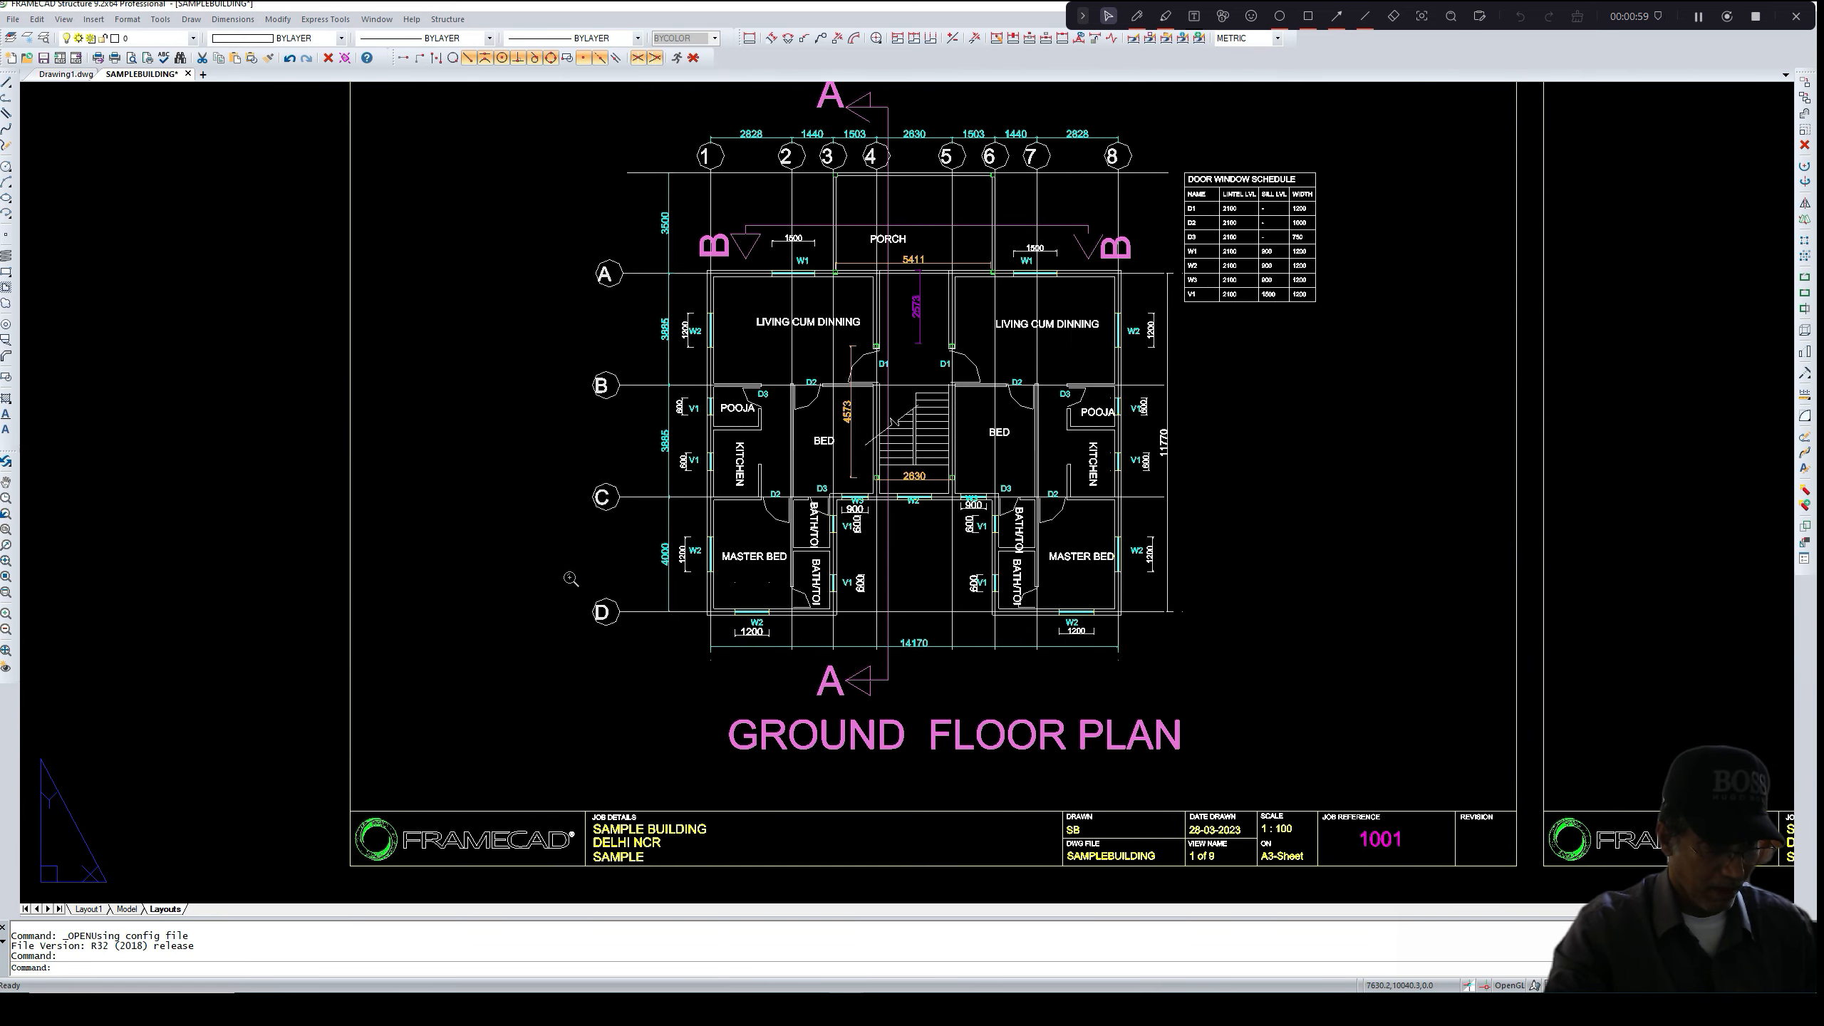
{"action": "scroll", "coordinate": [614, 578], "scroll_direction": "up", "scroll_amount": 1}
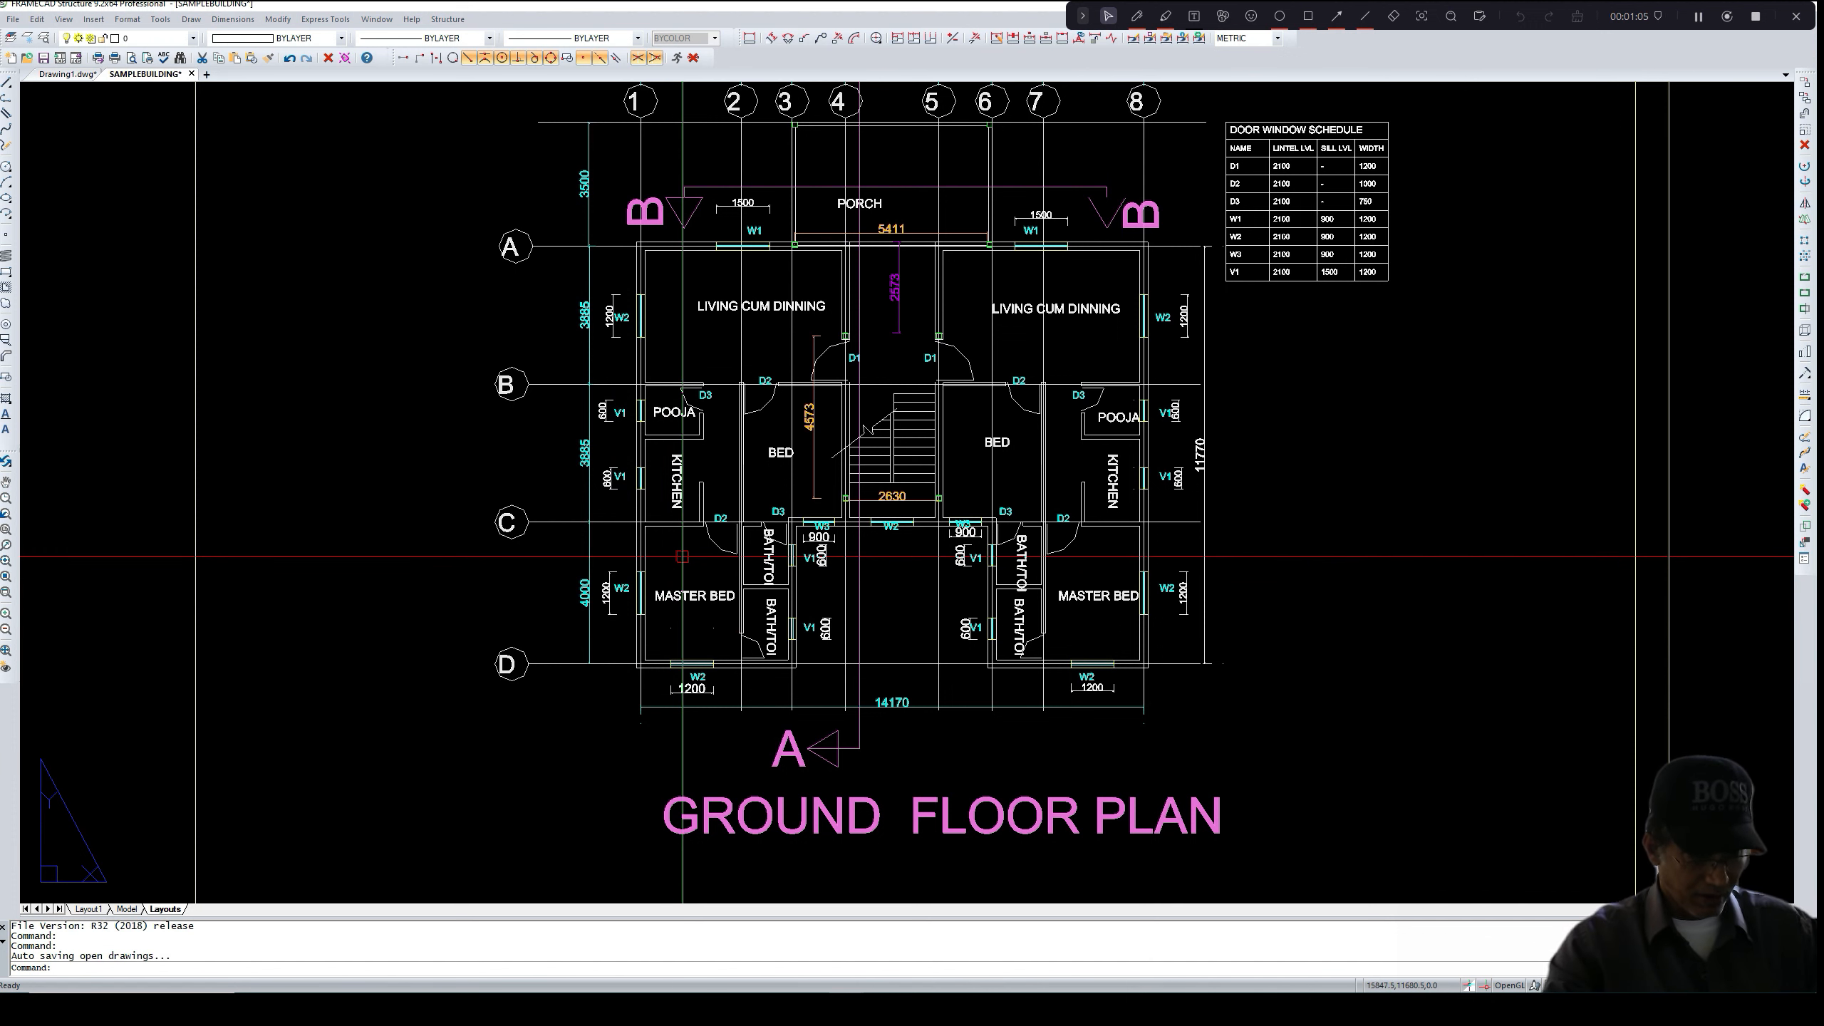
{"action": "middle_click_drag", "start_coordinate": [763, 560], "coordinate": [741, 573]}
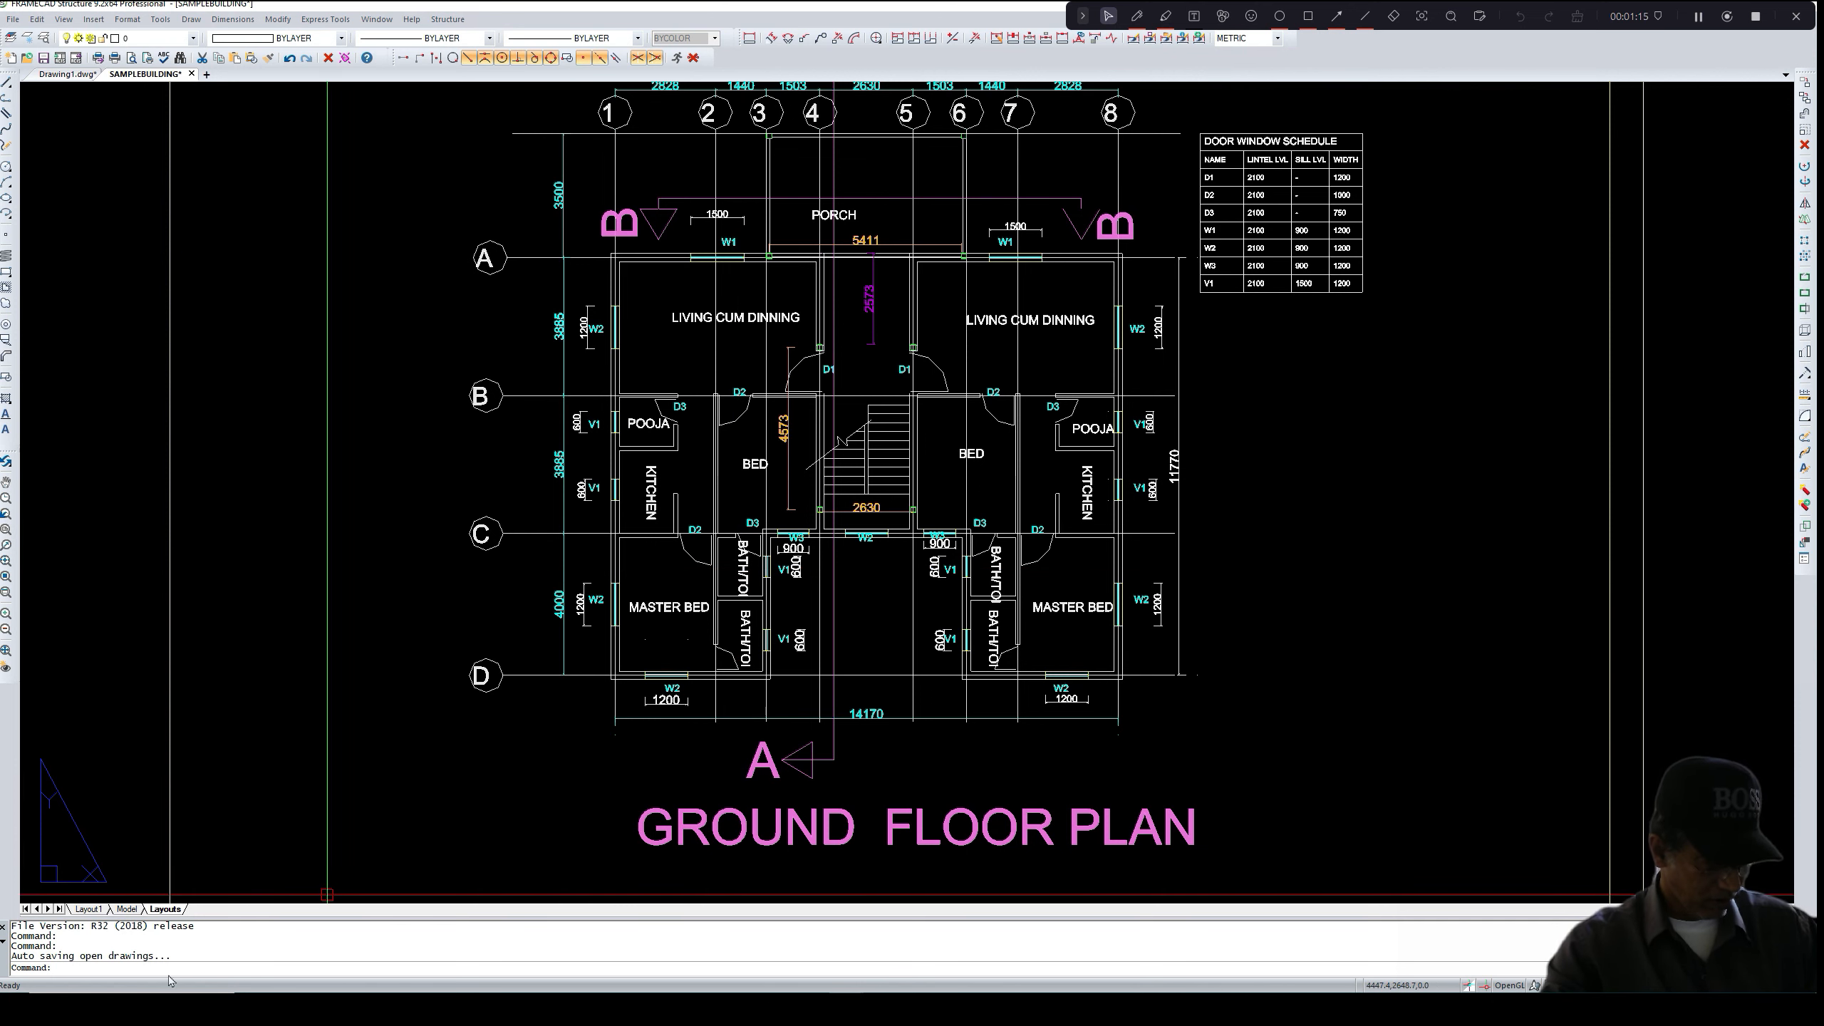
{"action": "middle_click_drag", "start_coordinate": [399, 402], "coordinate": [402, 406]}
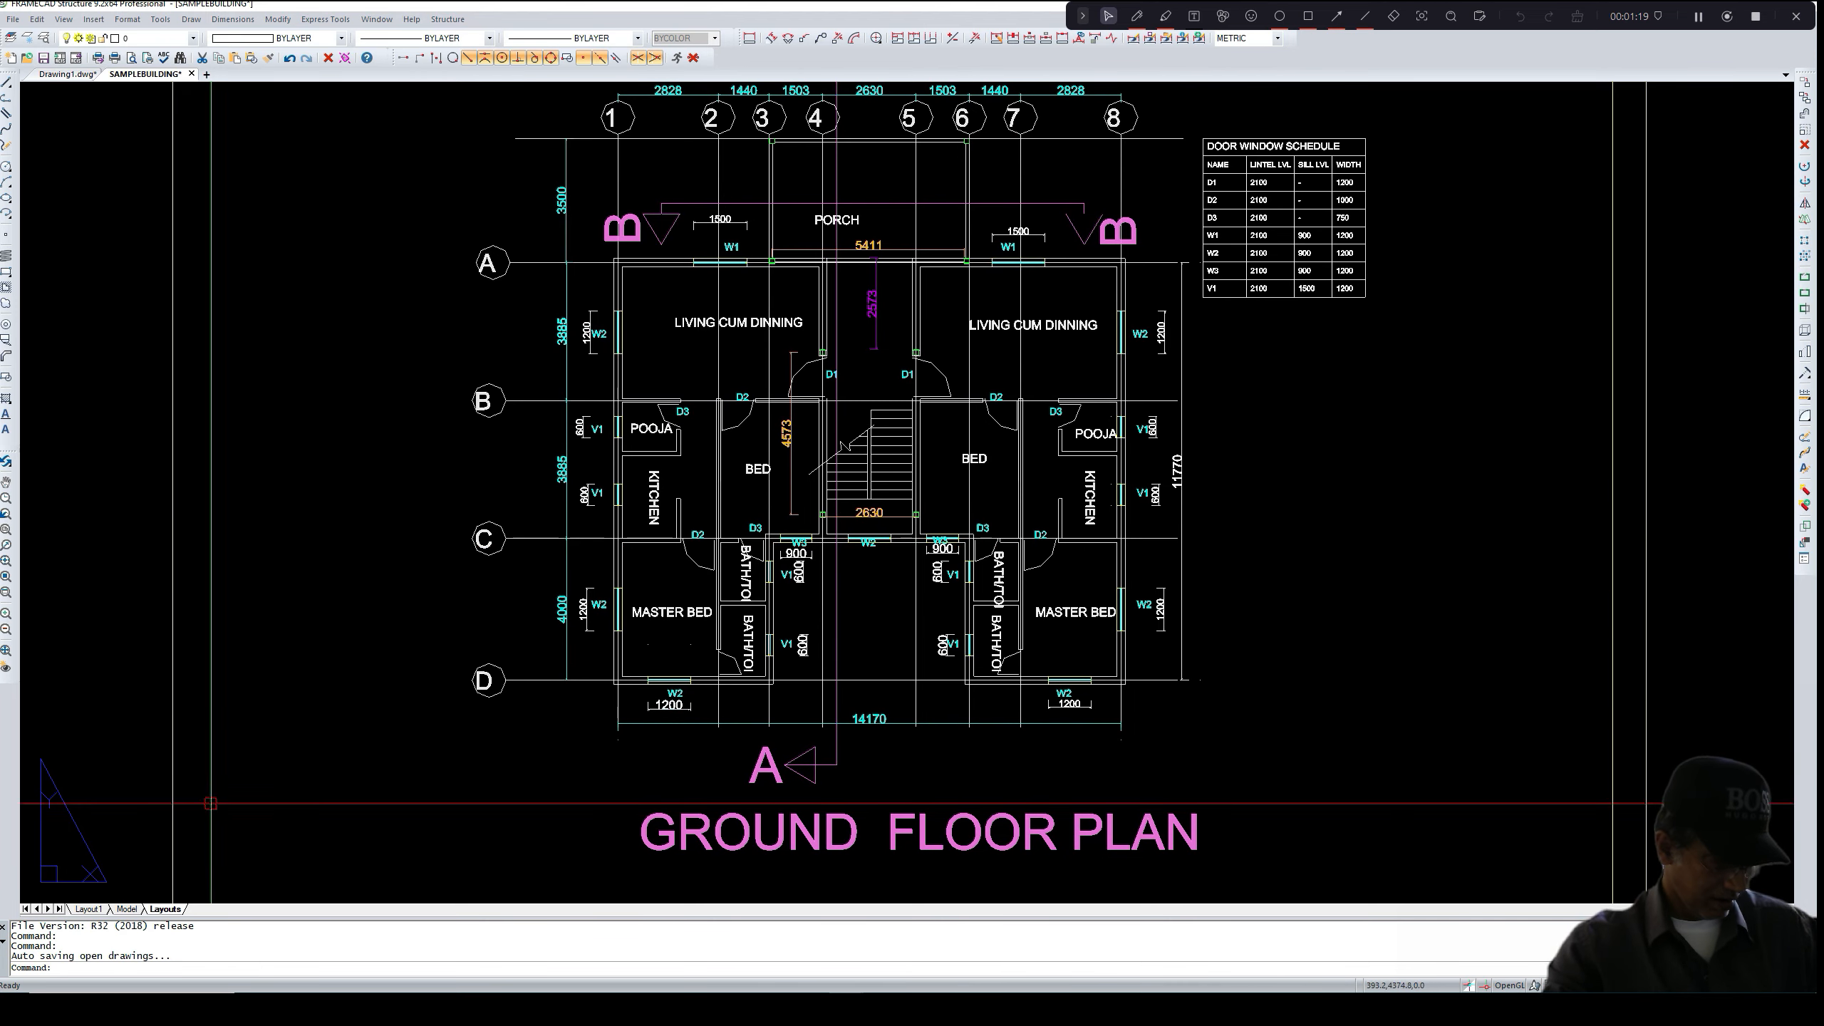
- Run the LAYER command to open the drawing's layer list
{"action": "left_click", "coordinate": [70, 968]}
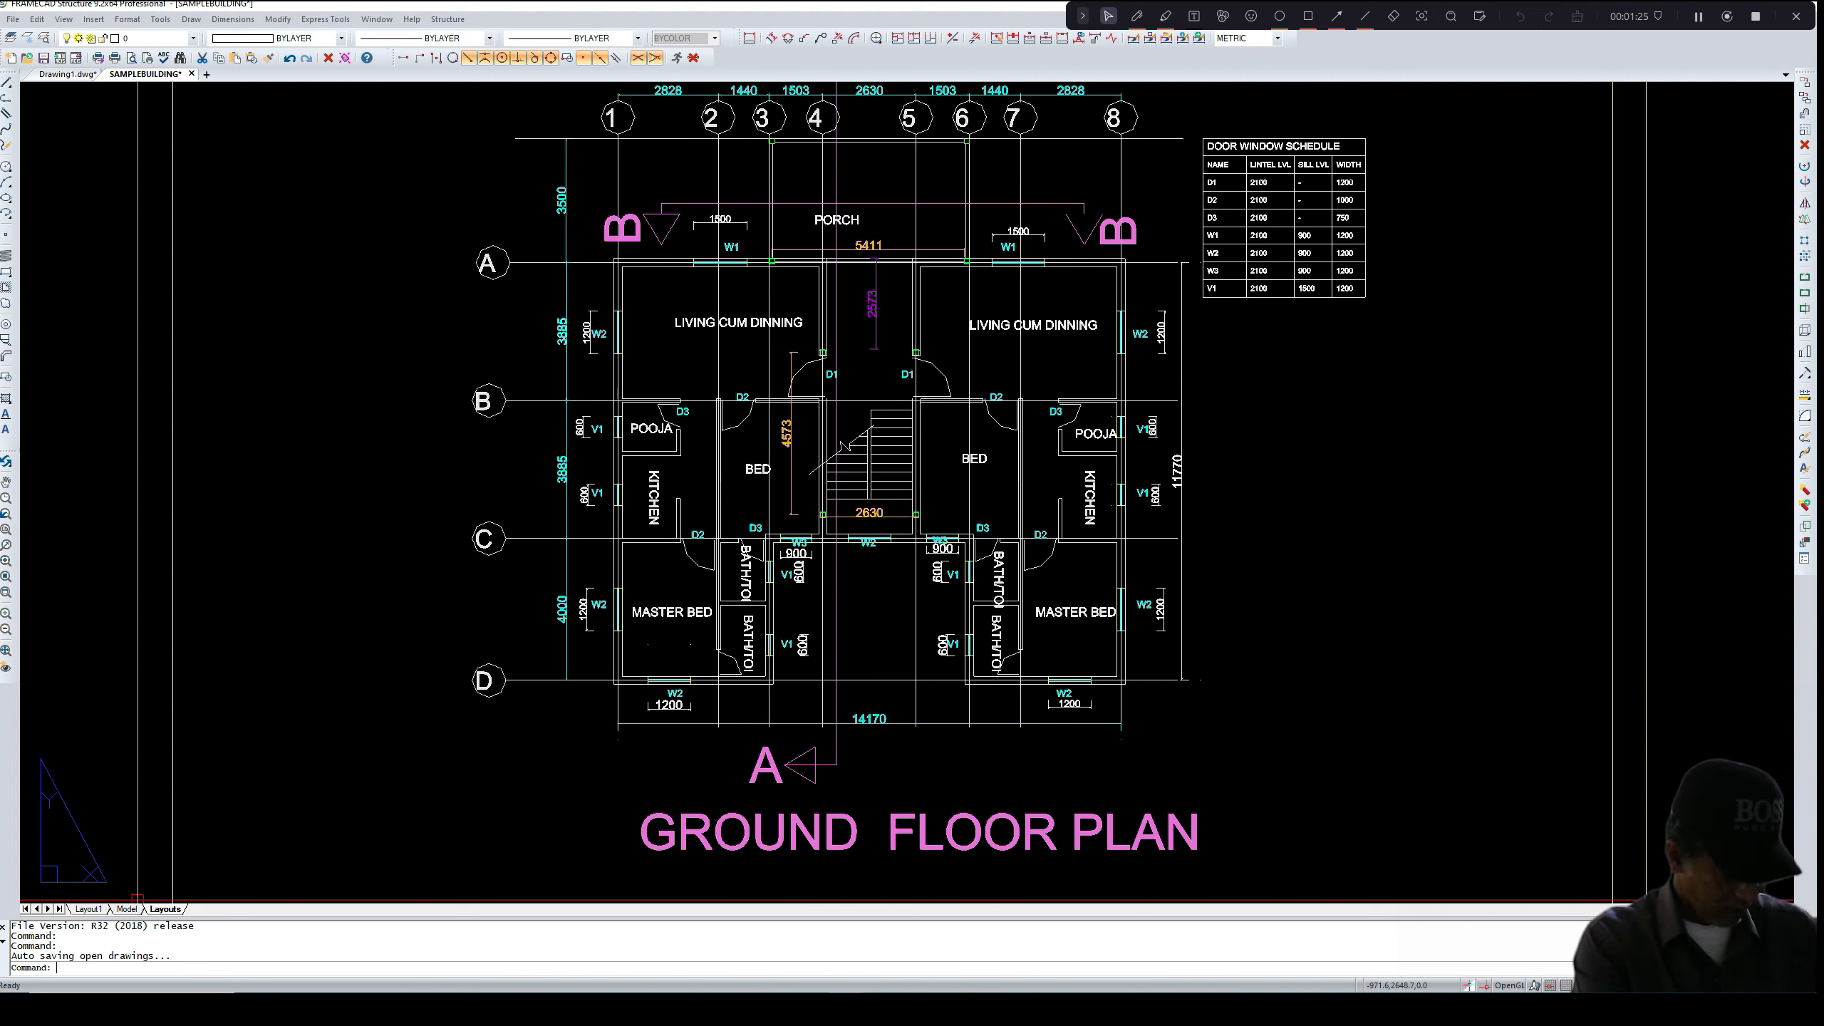
{"action": "type", "text": "LA"}
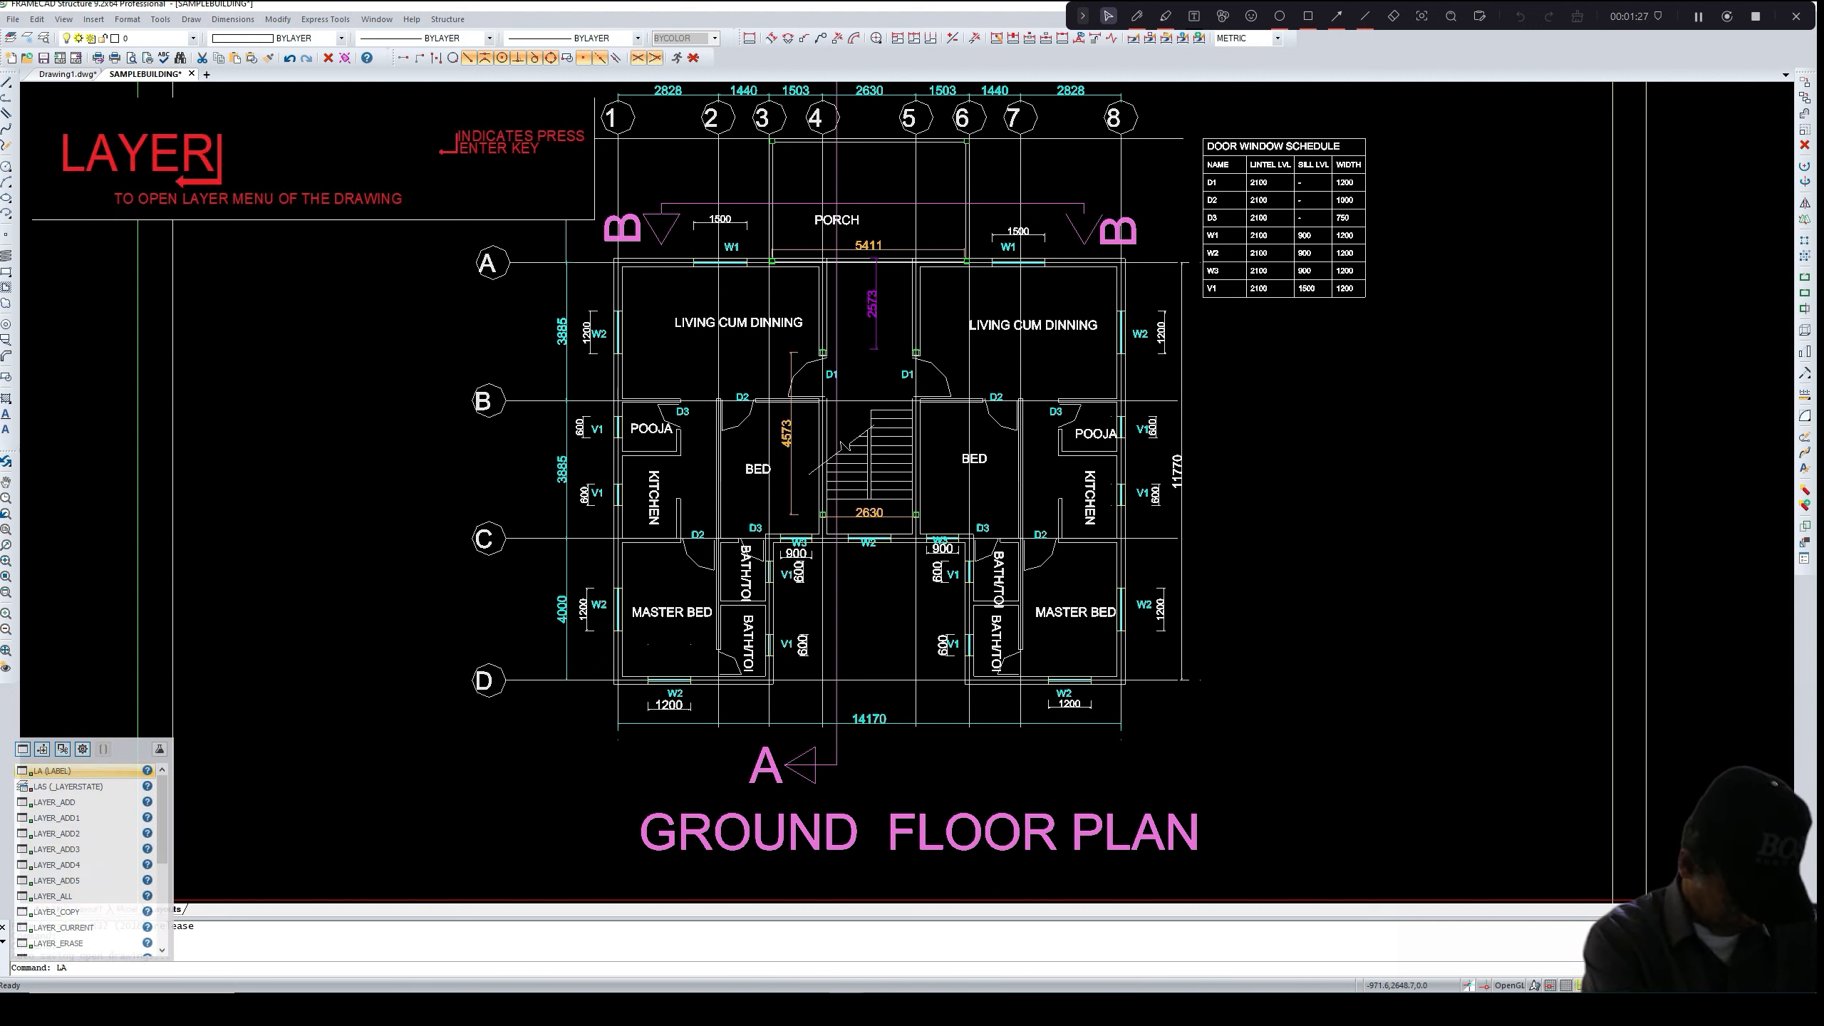
{"action": "type", "text": "YER"}
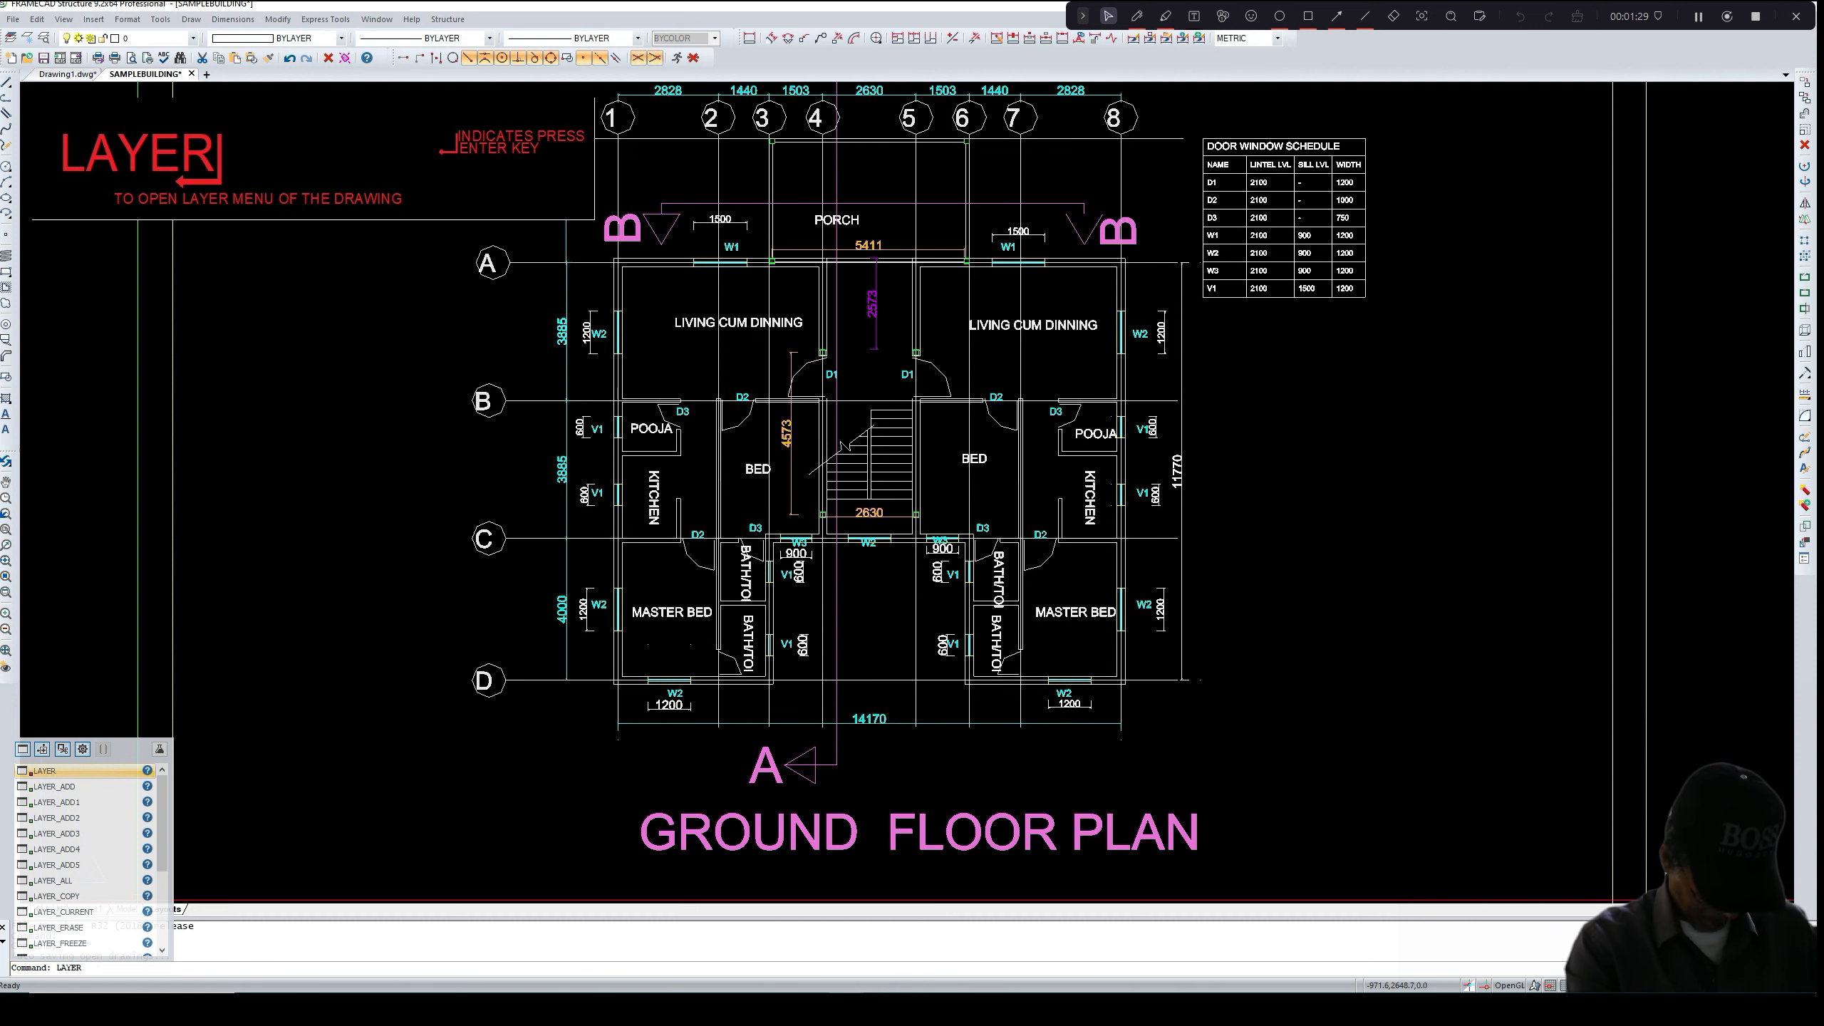
{"action": "key", "text": "Return"}
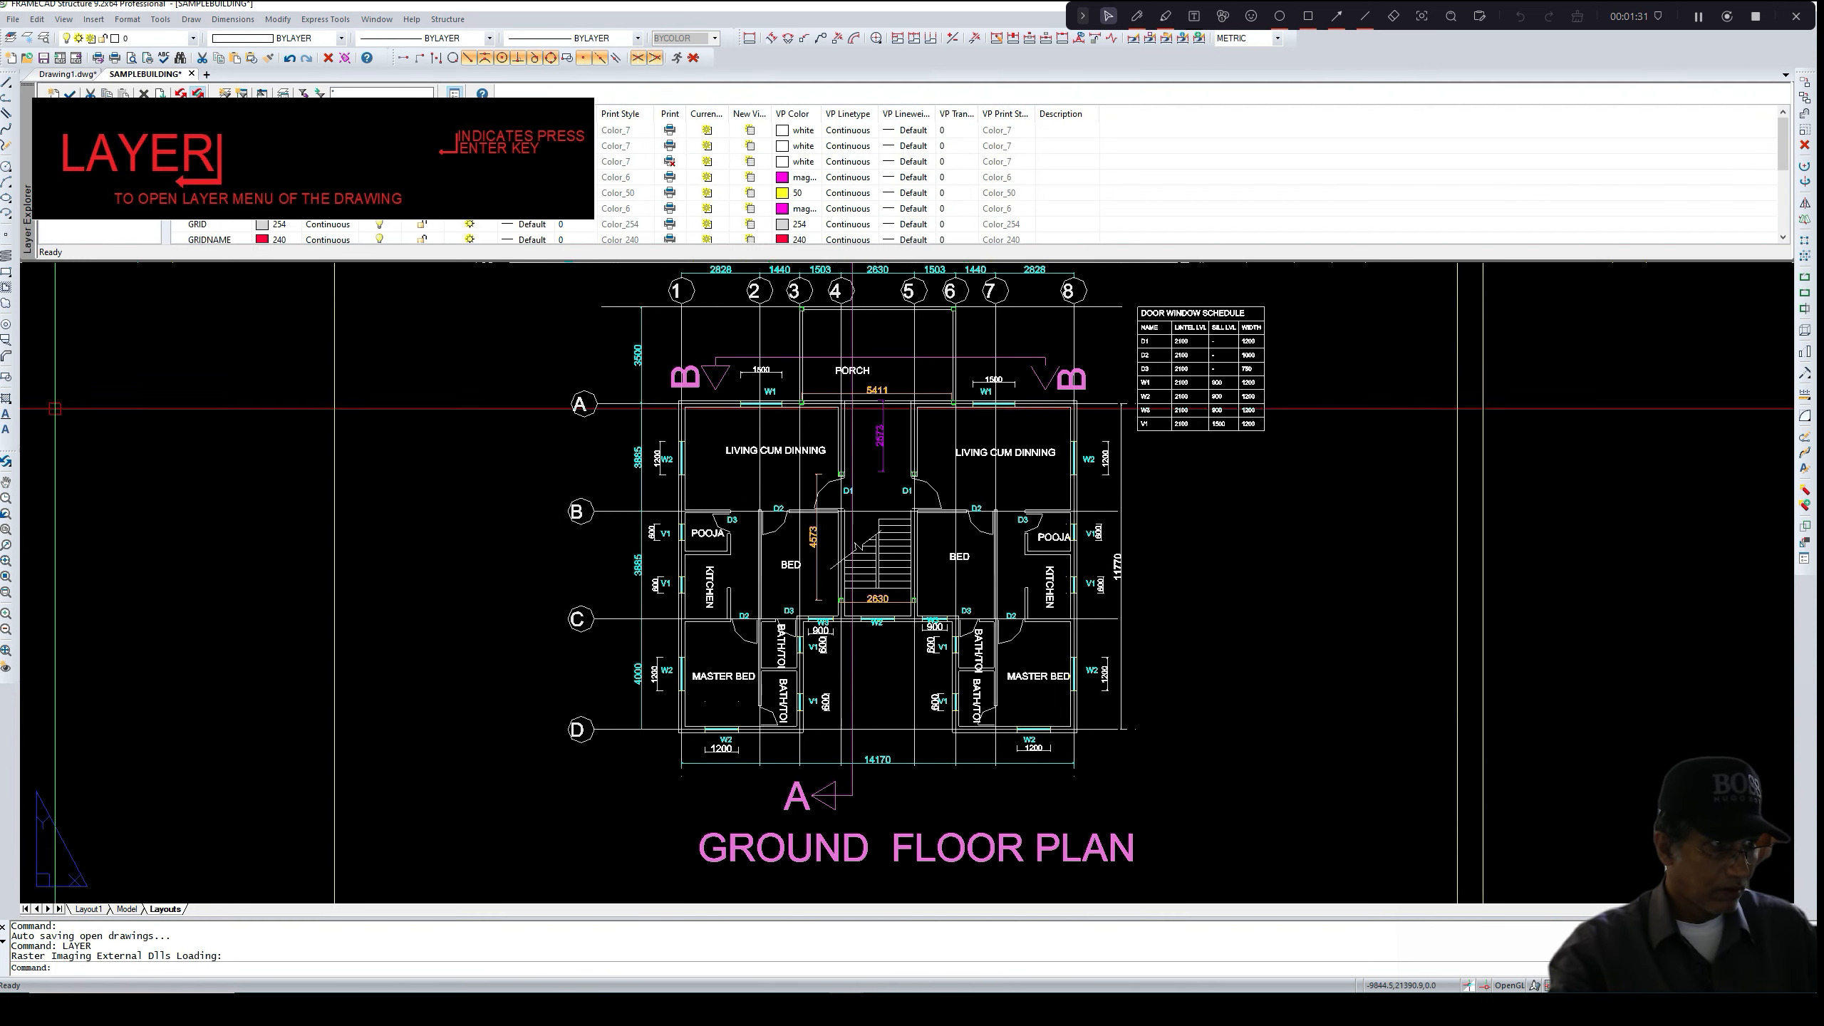
{"action": "scroll", "coordinate": [239, 165], "scroll_direction": "down", "scroll_amount": 2}
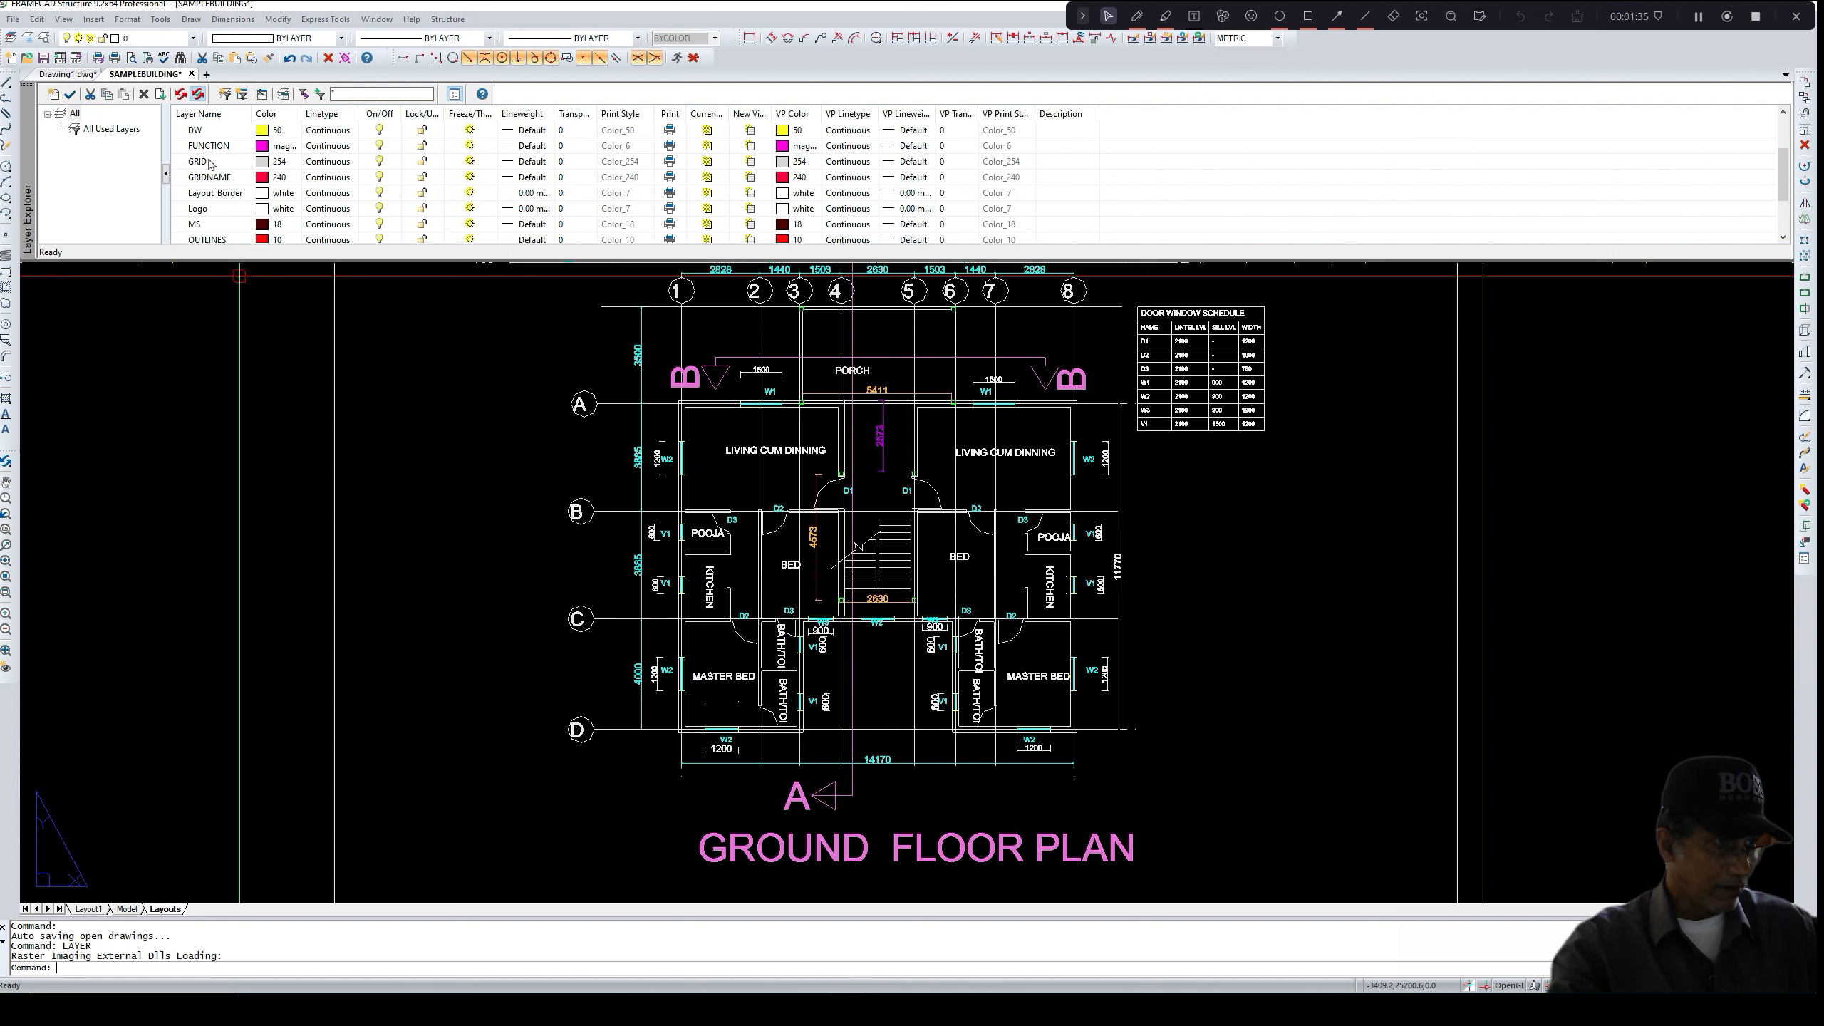
- Create a new layer named LINEFWALL
{"action": "right_click", "coordinate": [209, 163]}
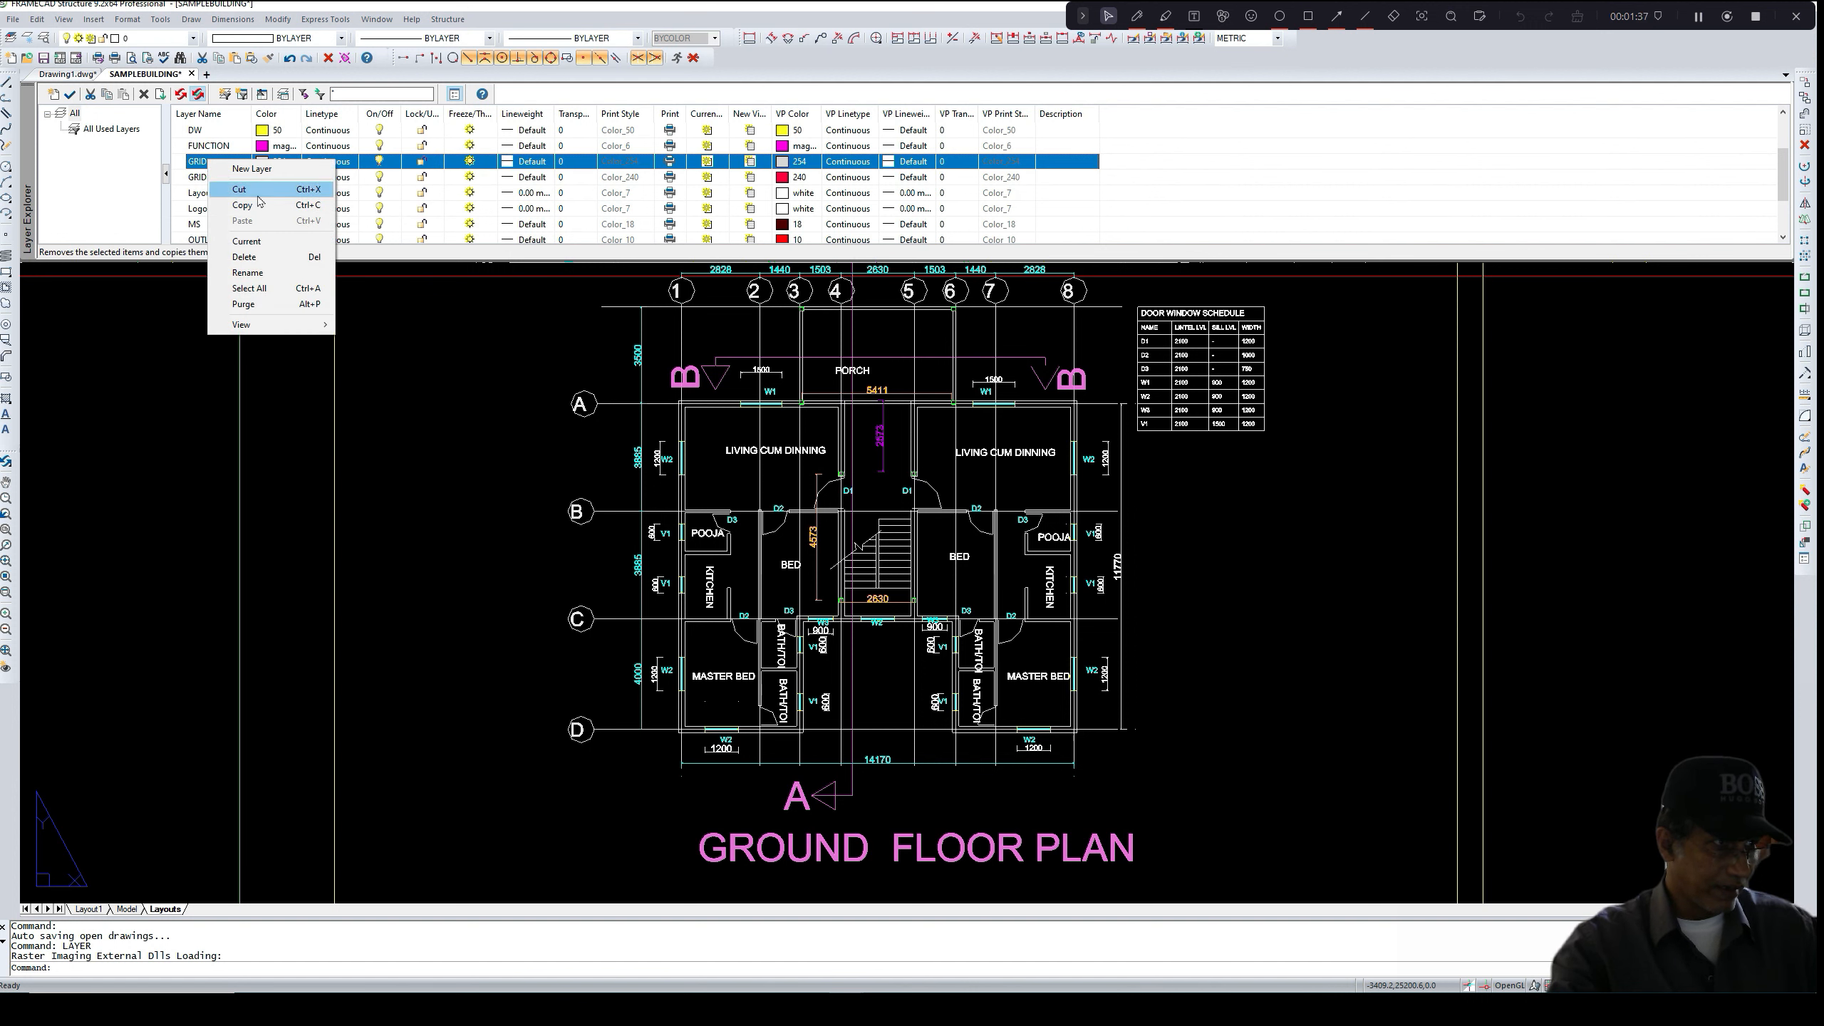
{"action": "left_click", "coordinate": [251, 169]}
{"action": "left_click", "coordinate": [231, 225]}
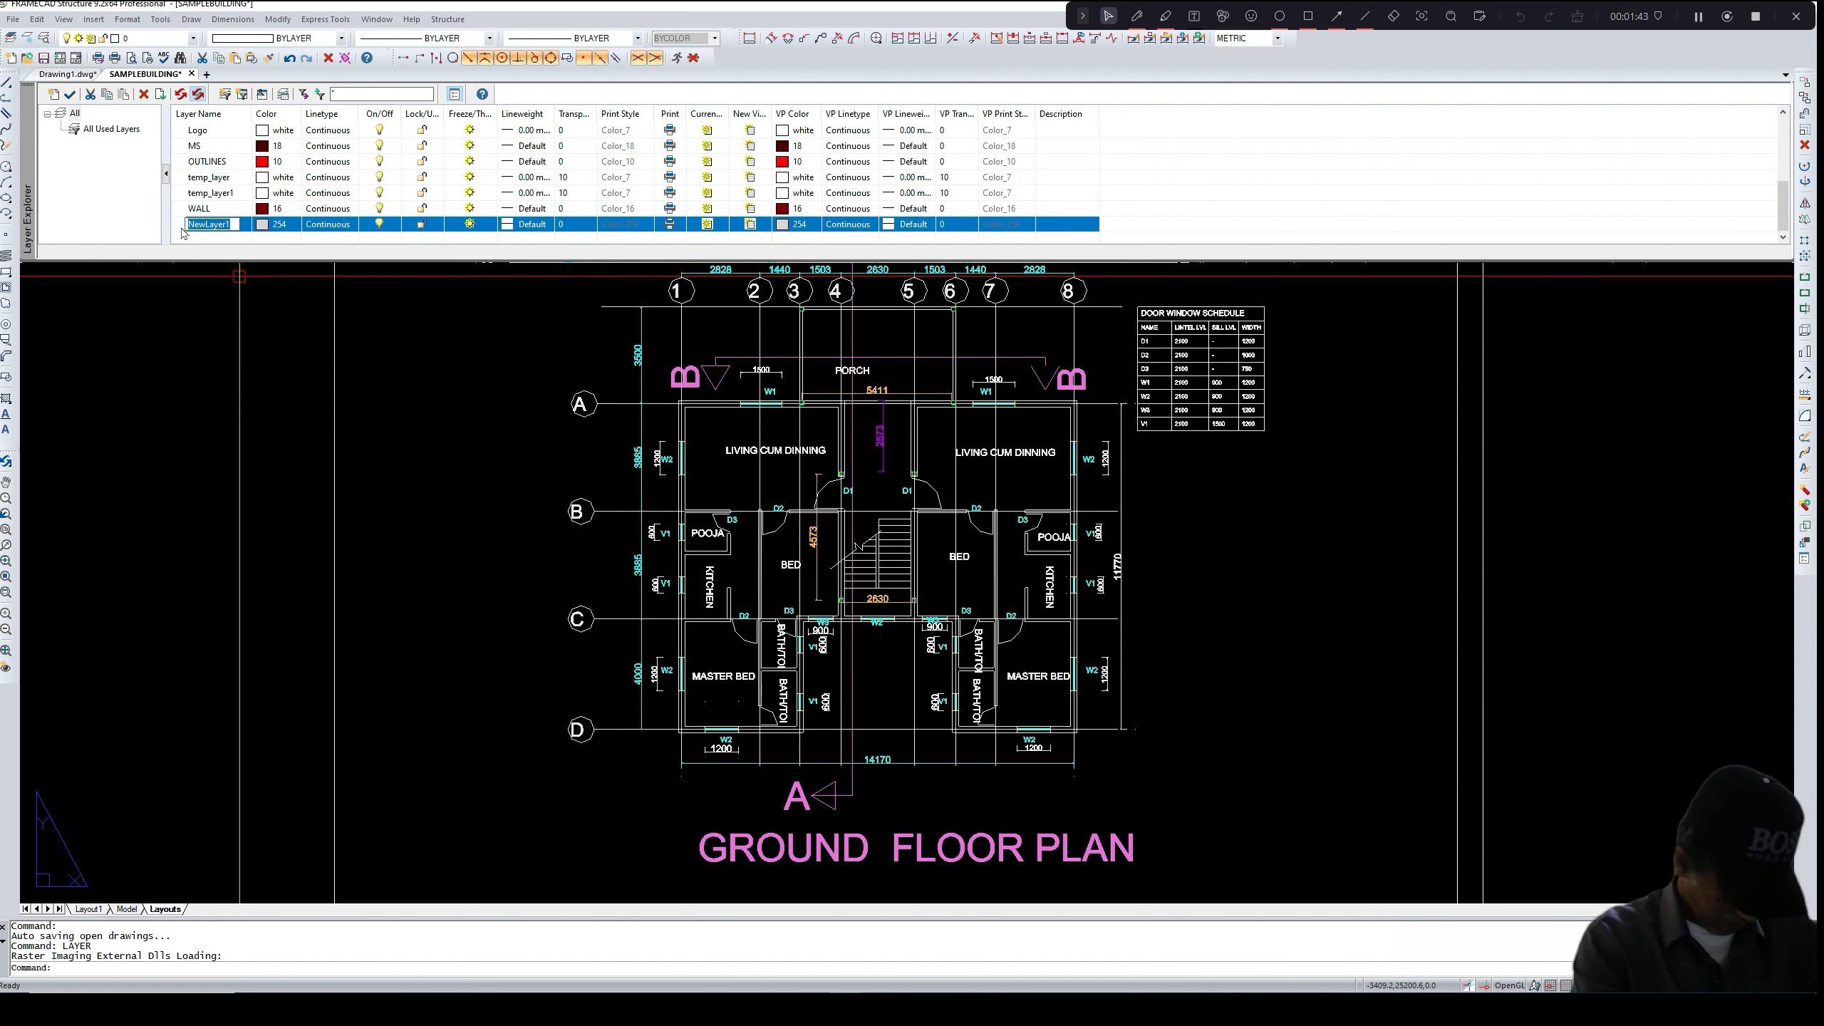
{"action": "type", "text": "L"}
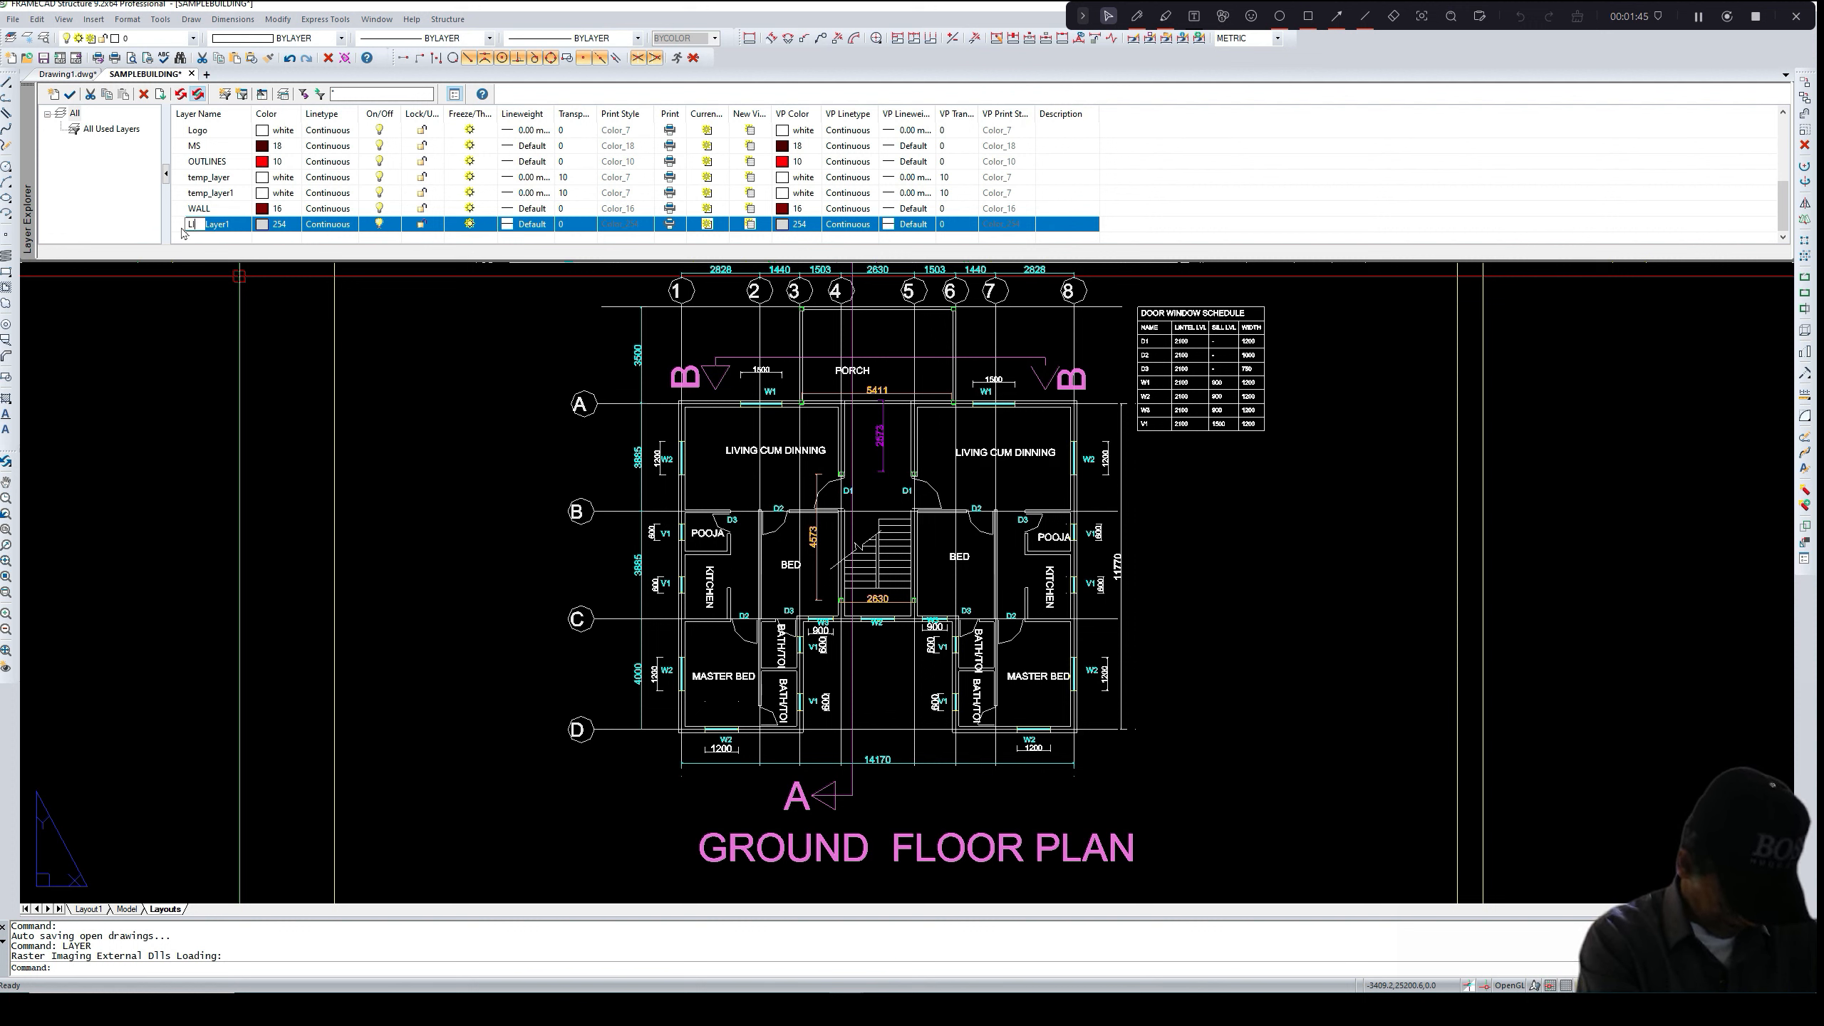
{"action": "type", "text": "INE"}
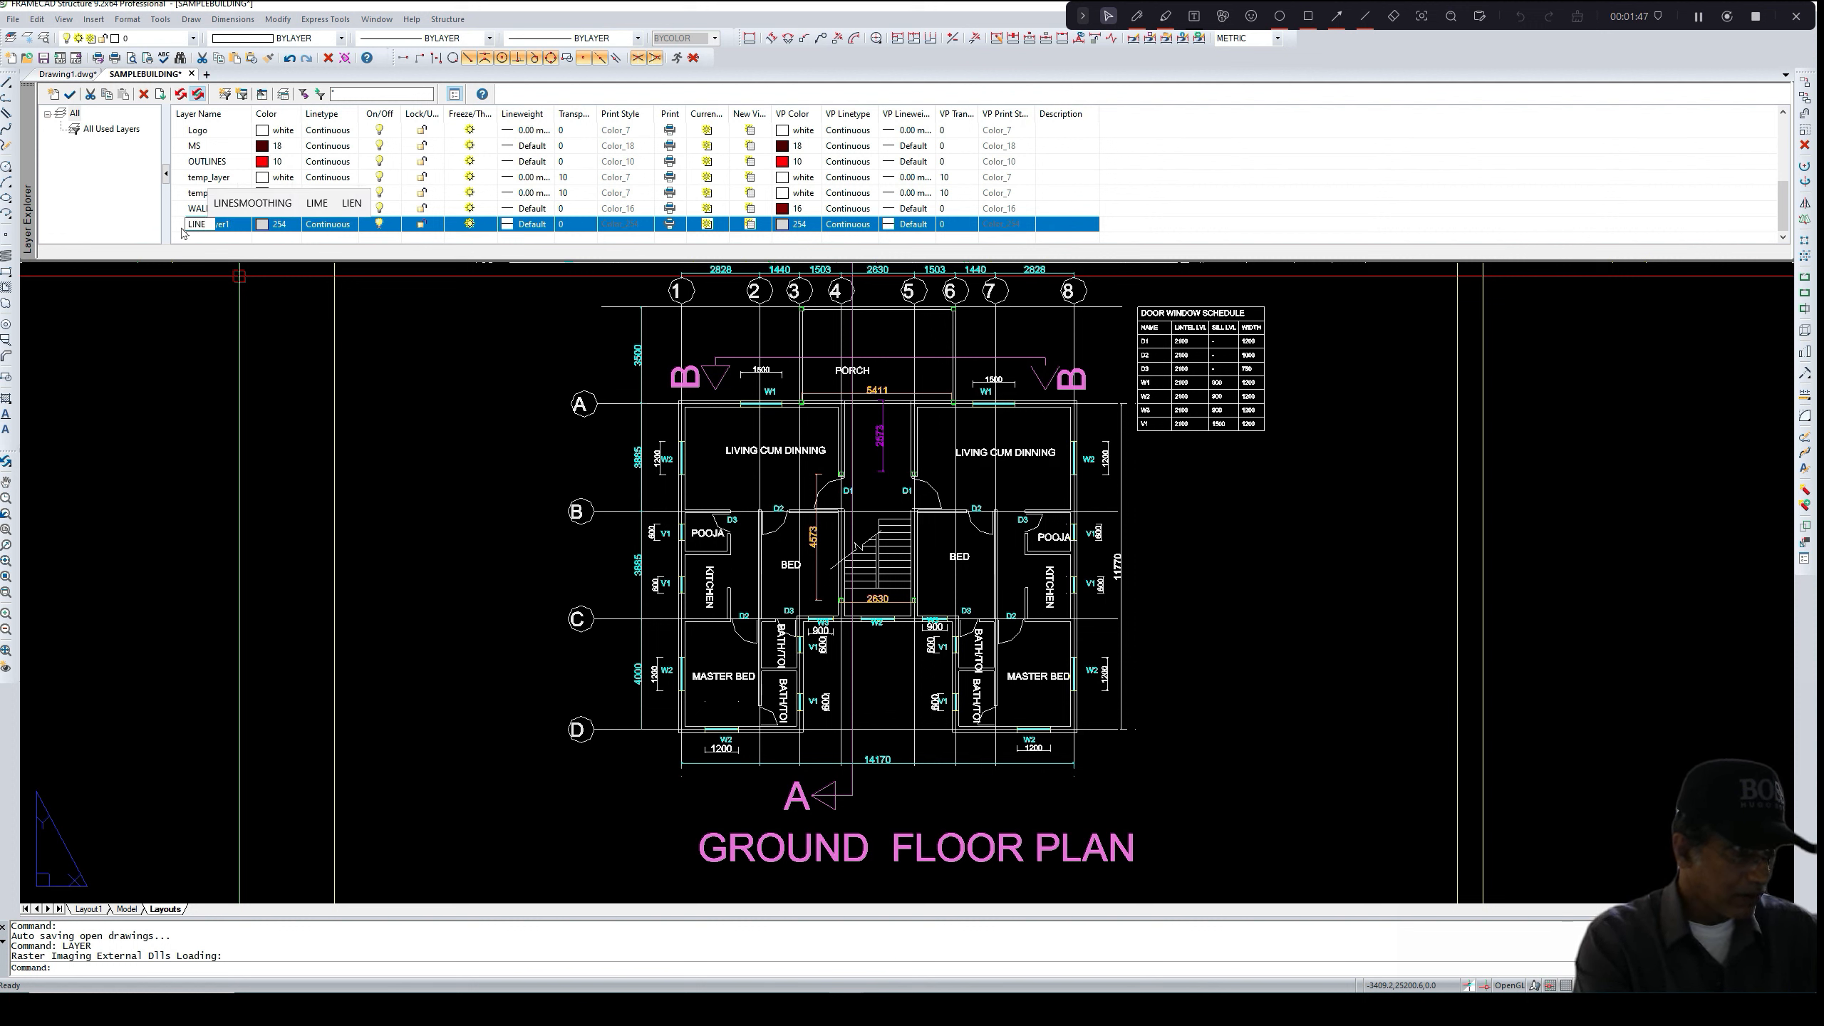
{"action": "type", "text": "F"}
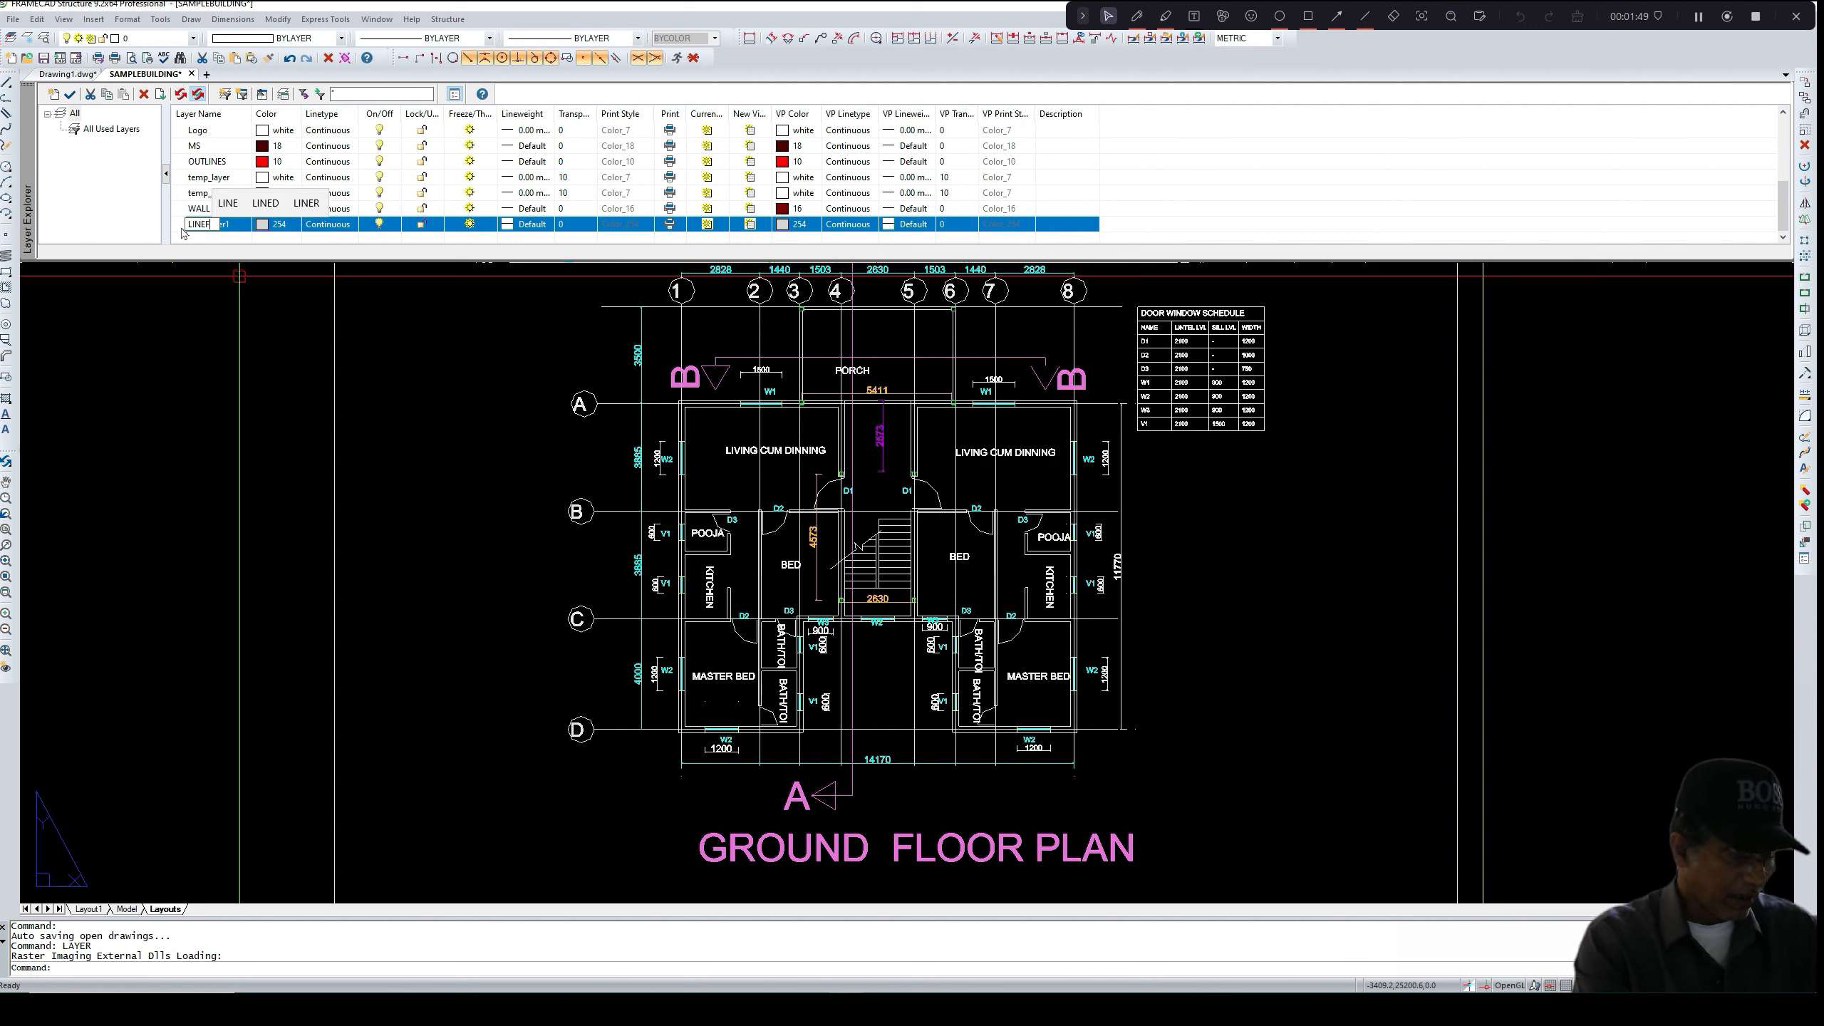
{"action": "type", "text": "WA"}
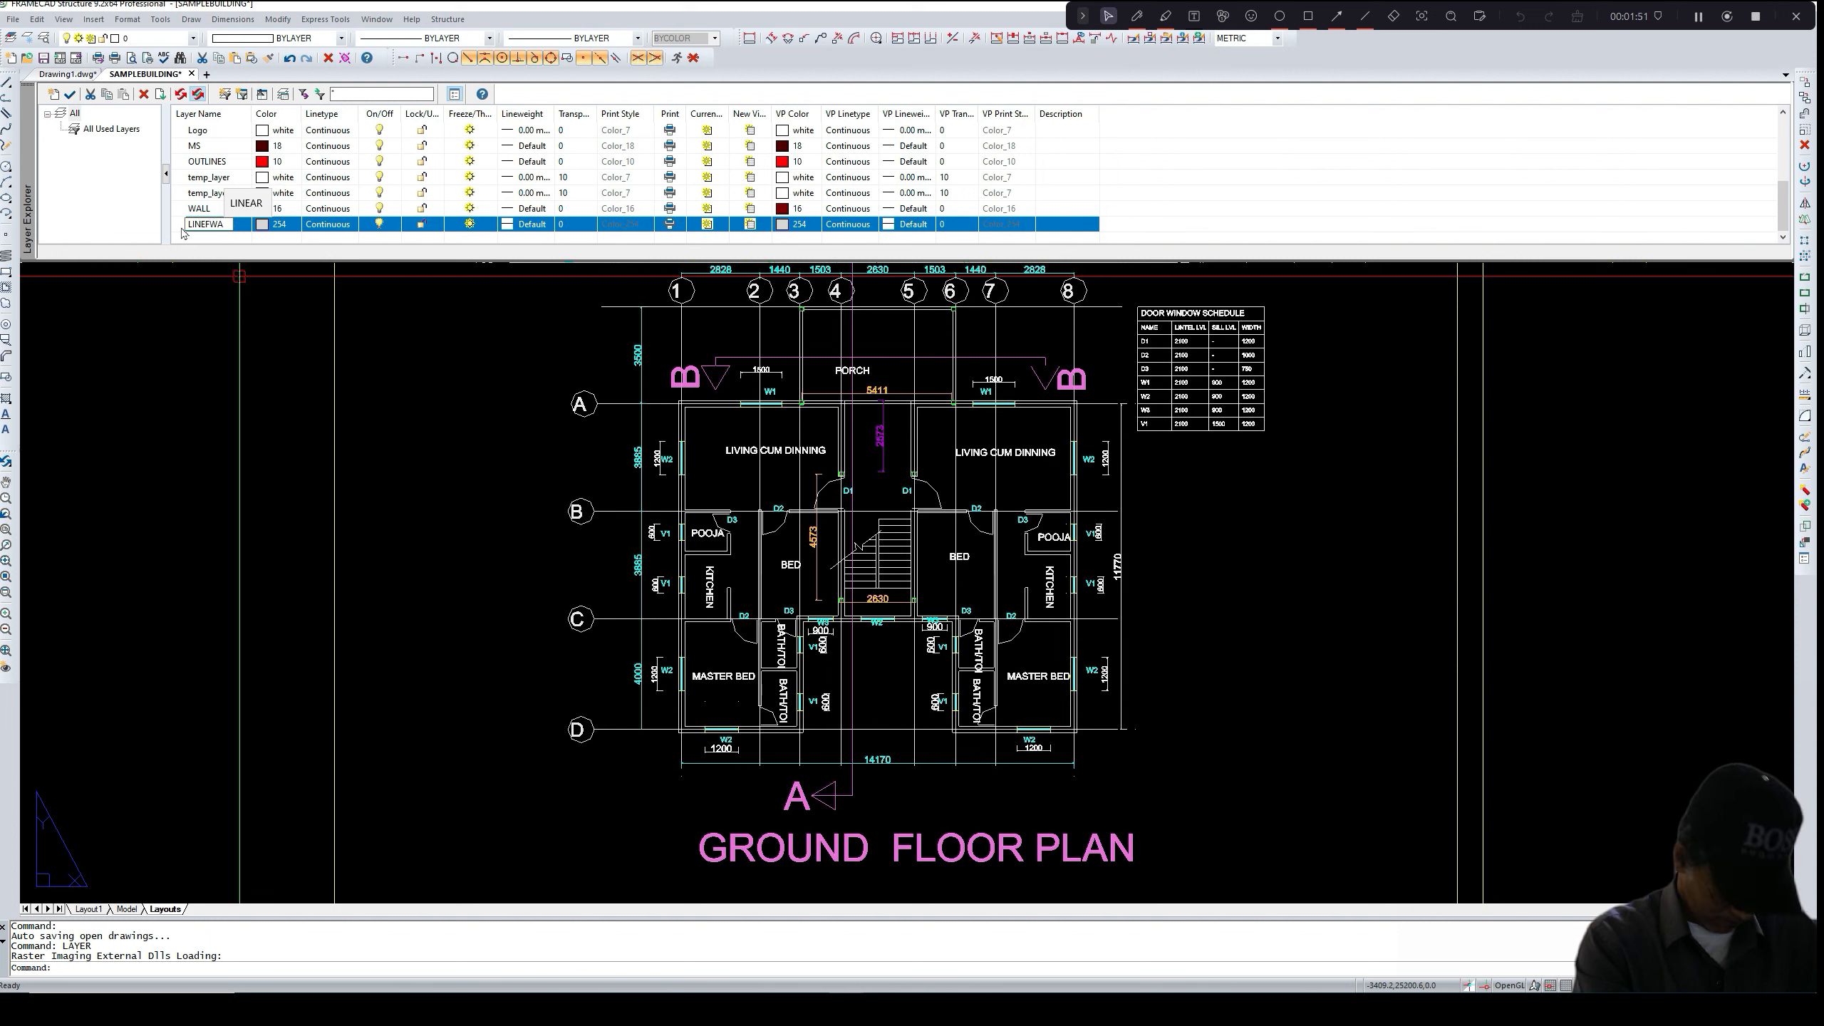
{"action": "type", "text": "LL"}
{"action": "key", "text": "Return"}
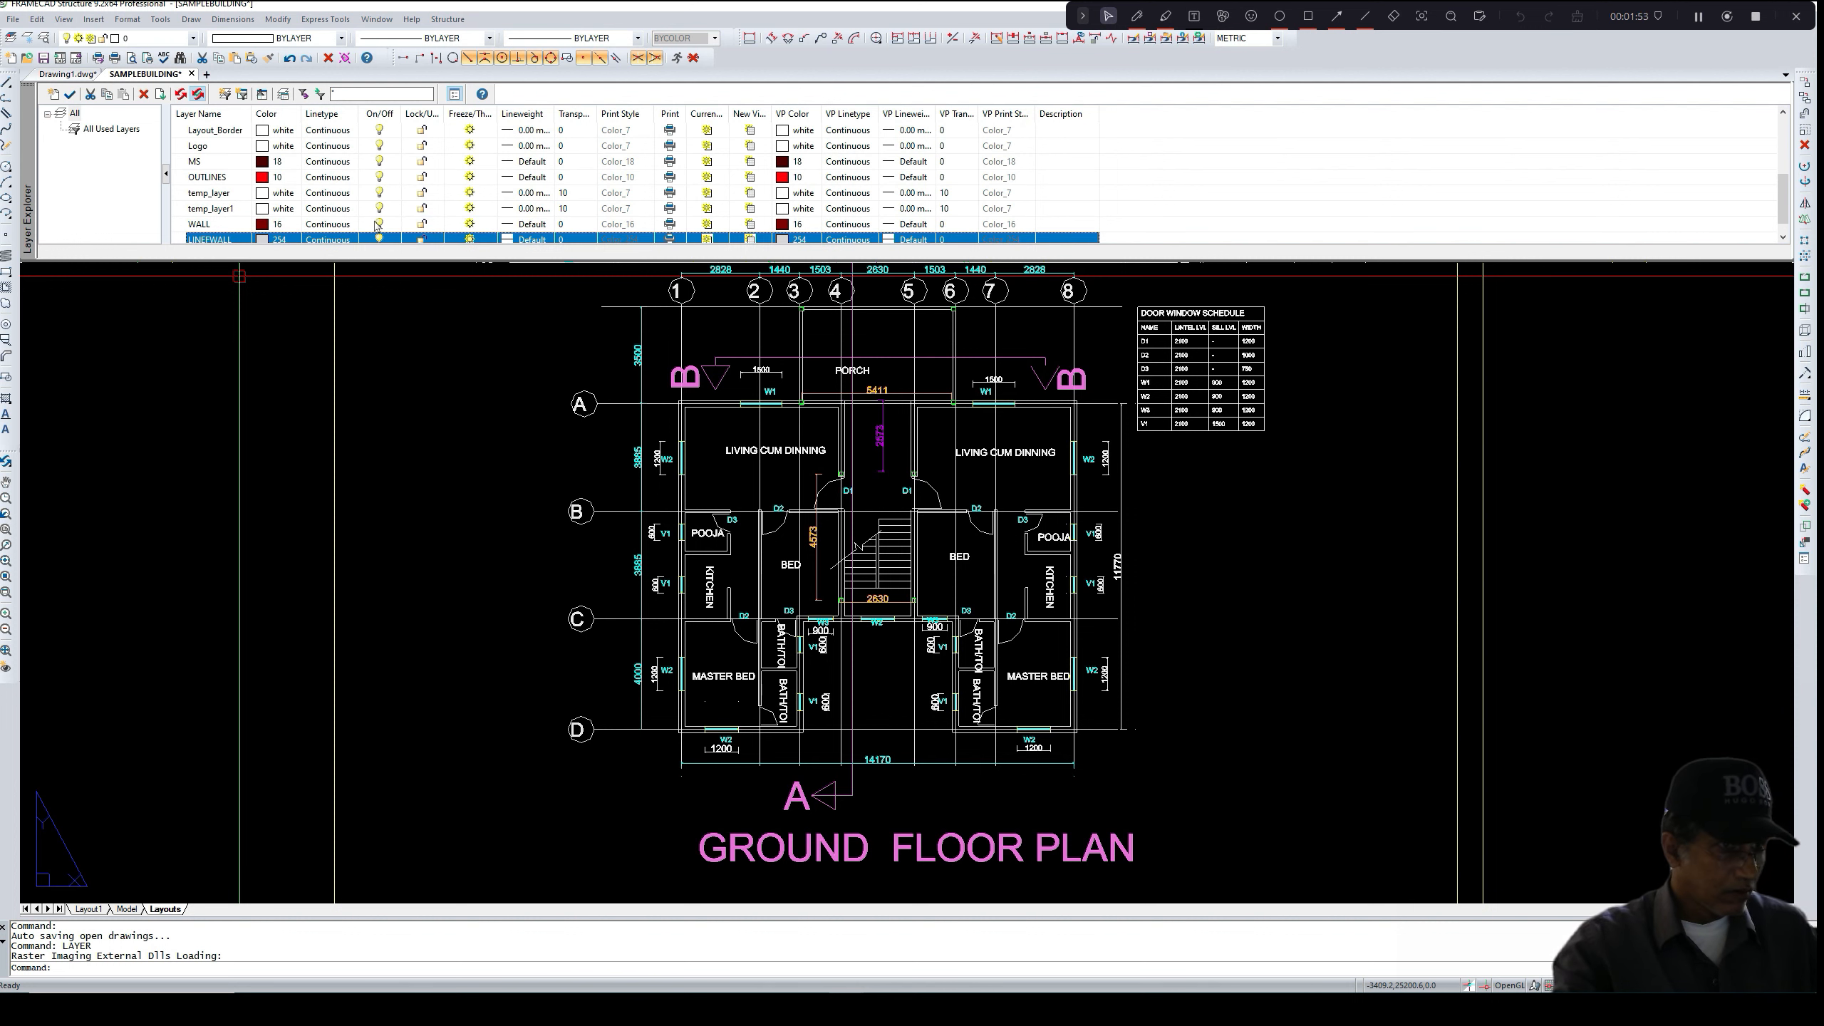
- Set both the colour and the viewport colour of the LINEFWALL layer to cyan
{"action": "left_click", "coordinate": [507, 224]}
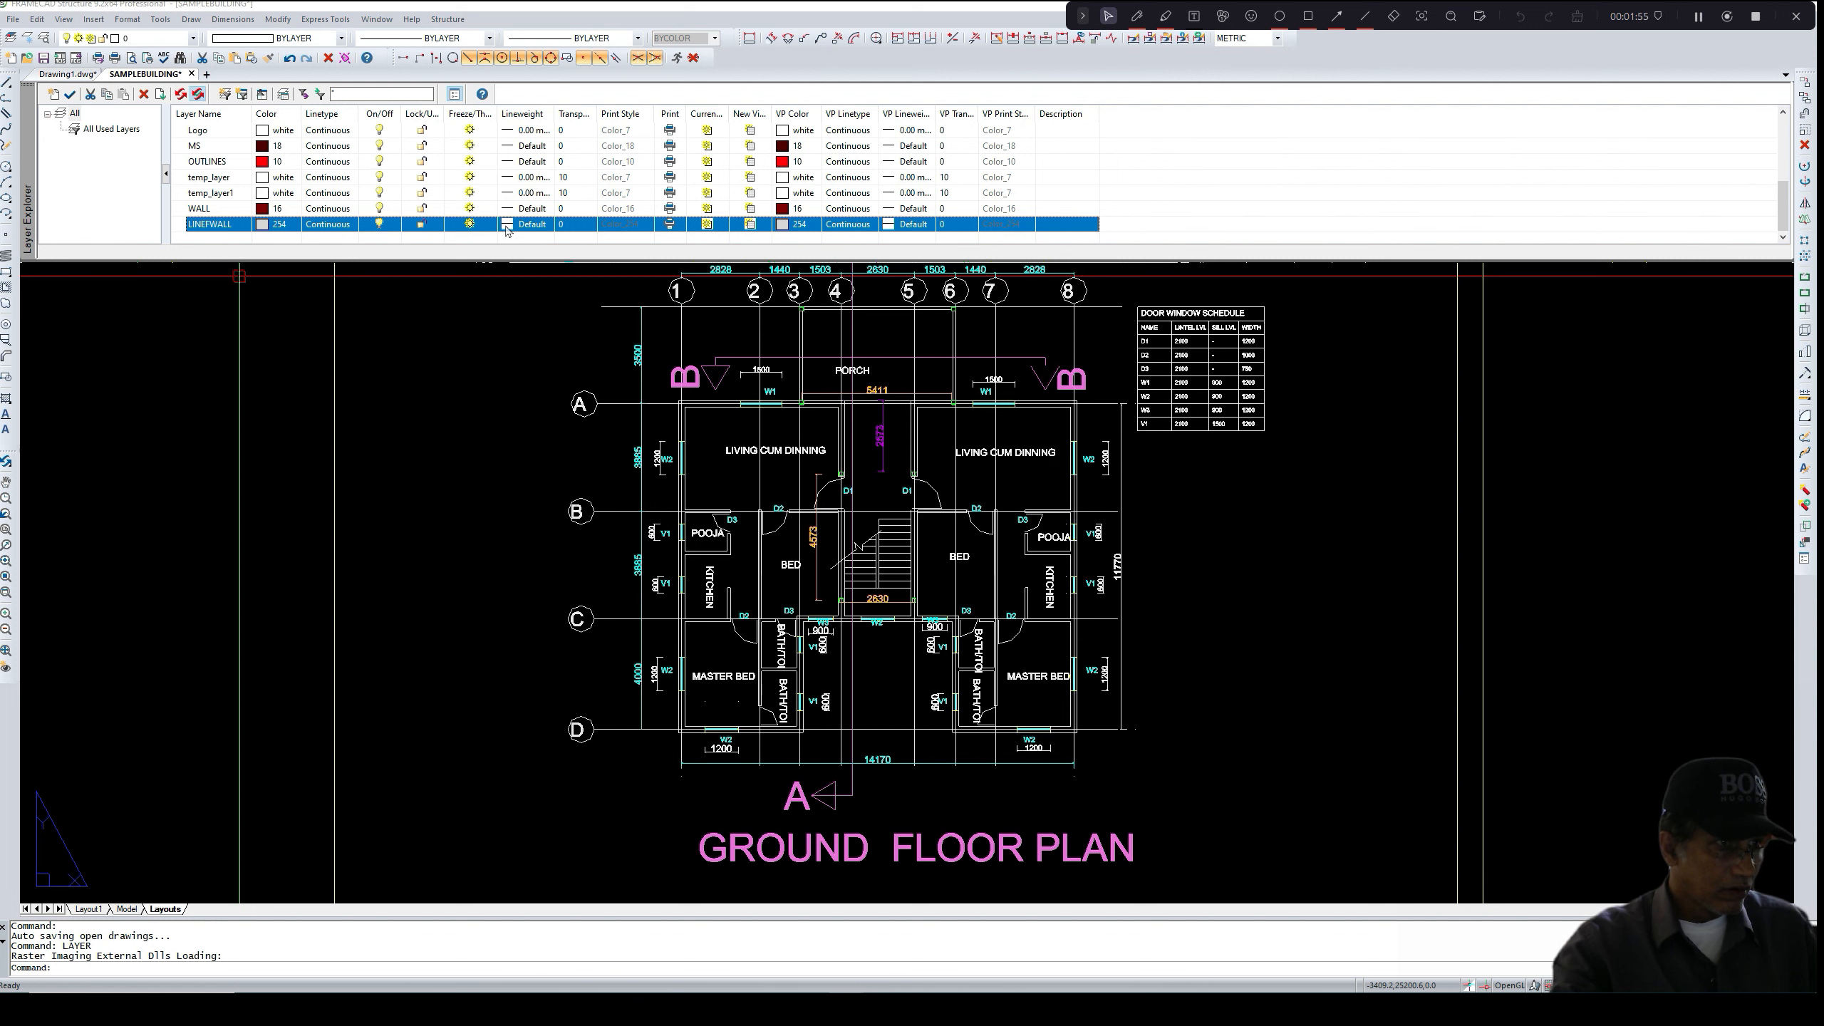
{"action": "left_click", "coordinate": [990, 376]}
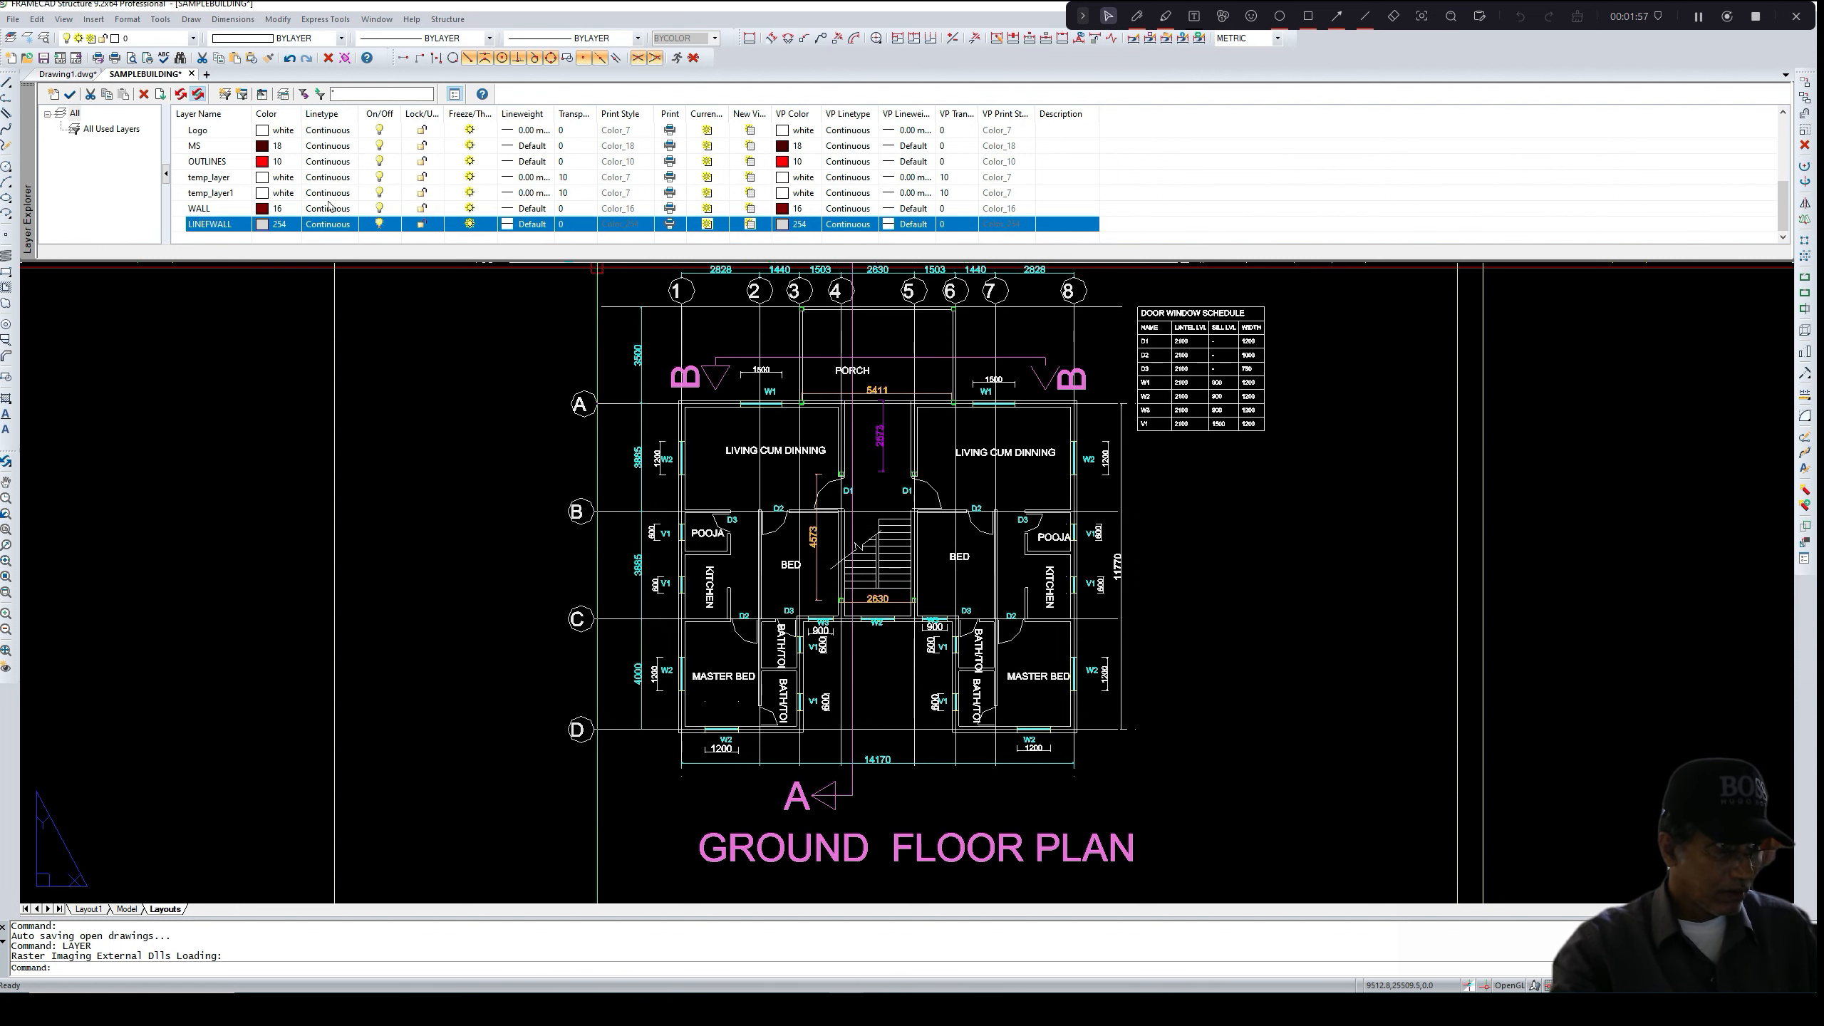
{"action": "left_click", "coordinate": [260, 224]}
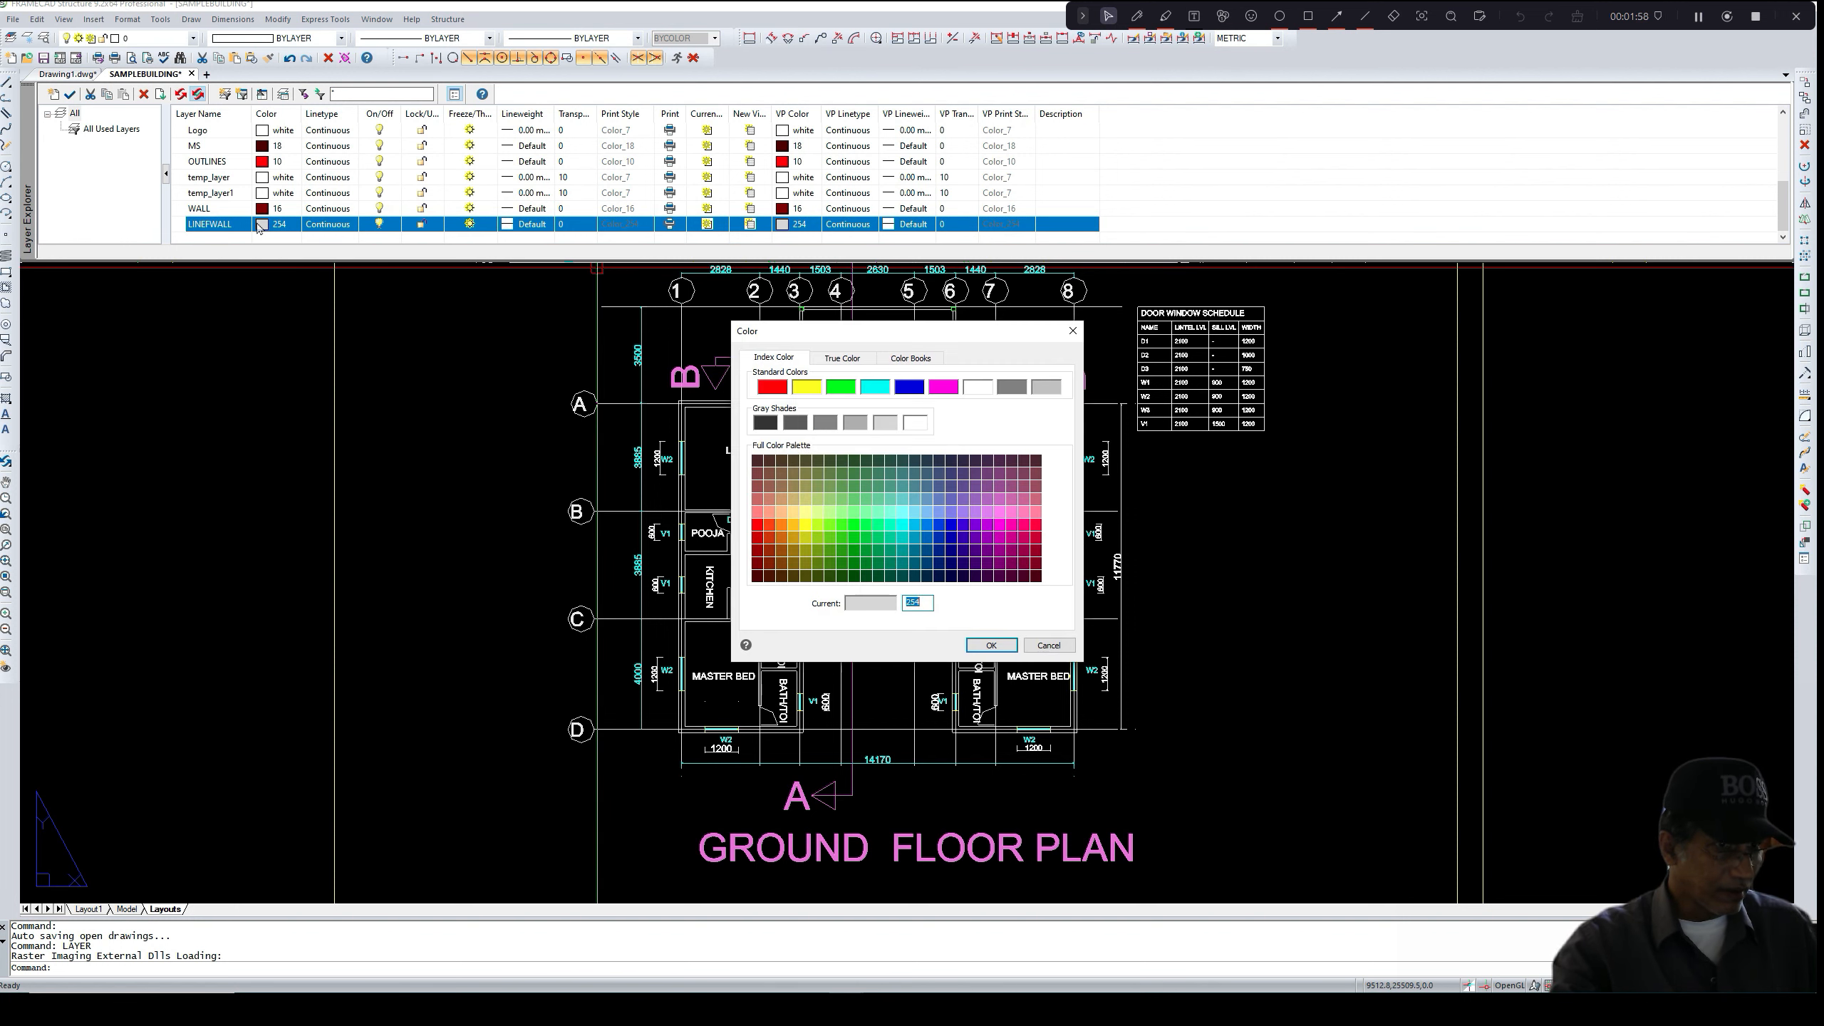
{"action": "left_click", "coordinate": [871, 389]}
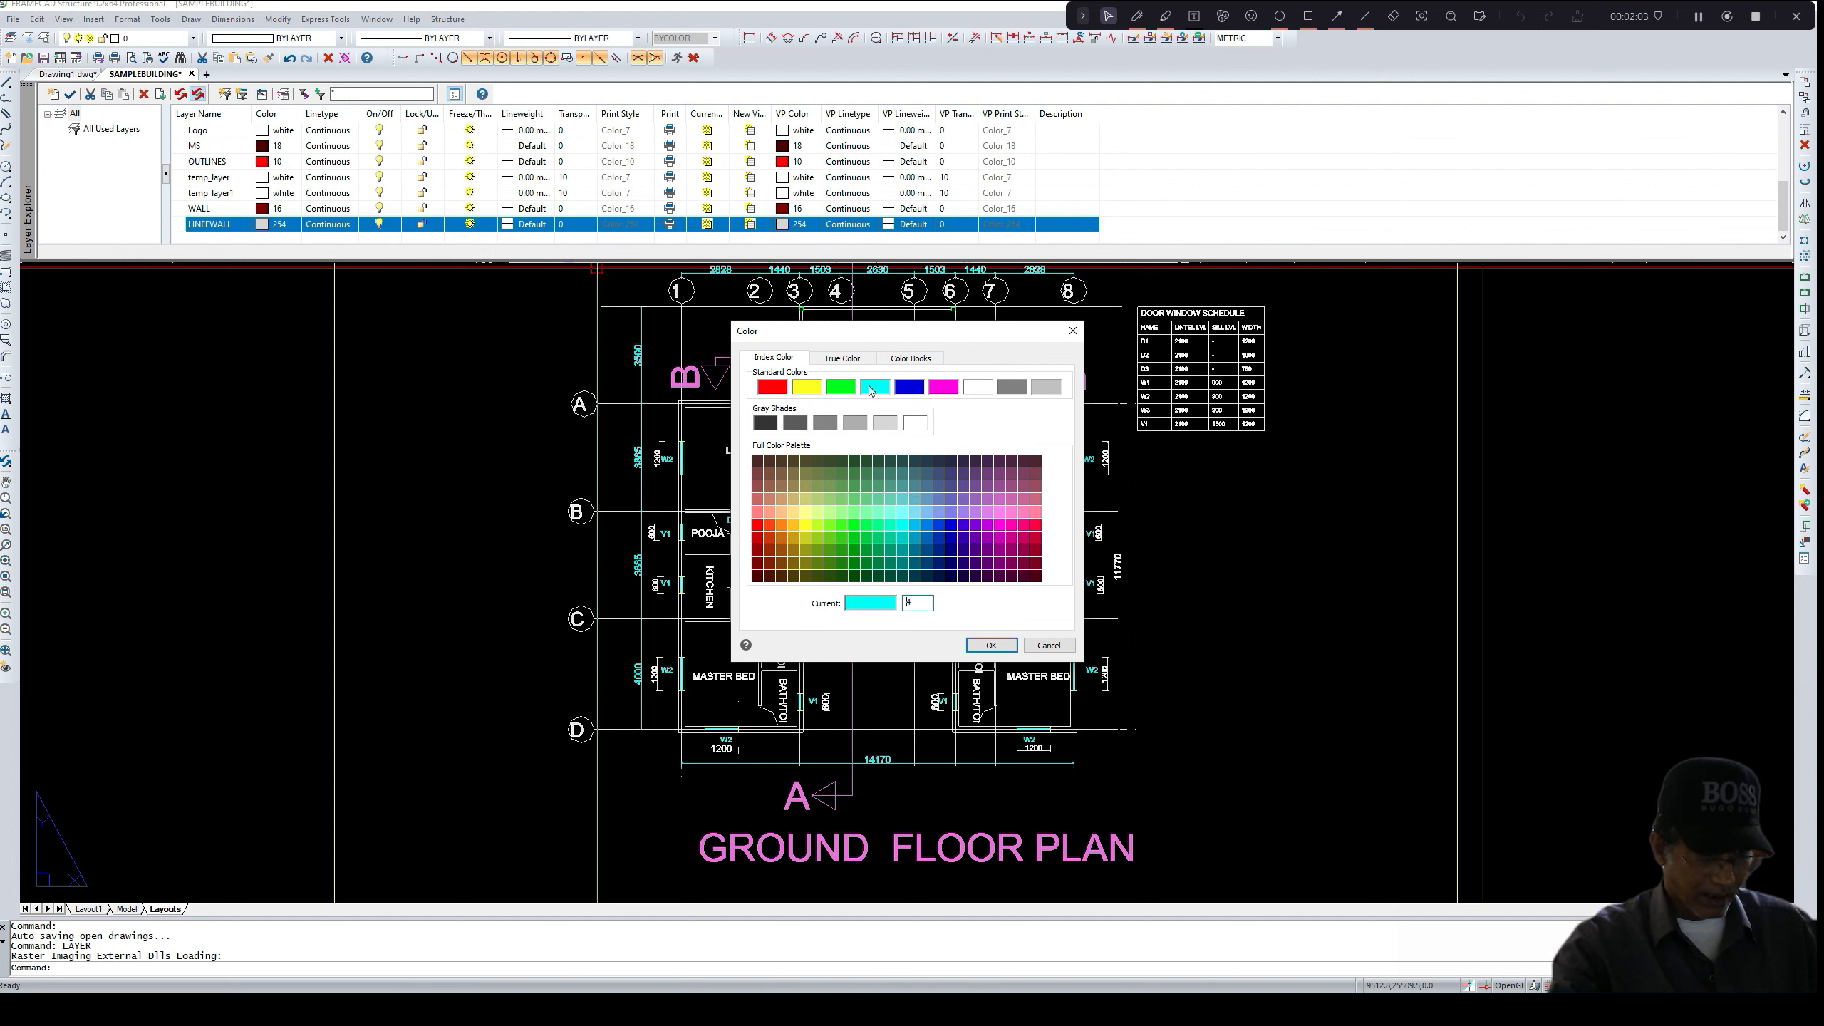
{"action": "left_click", "coordinate": [992, 645]}
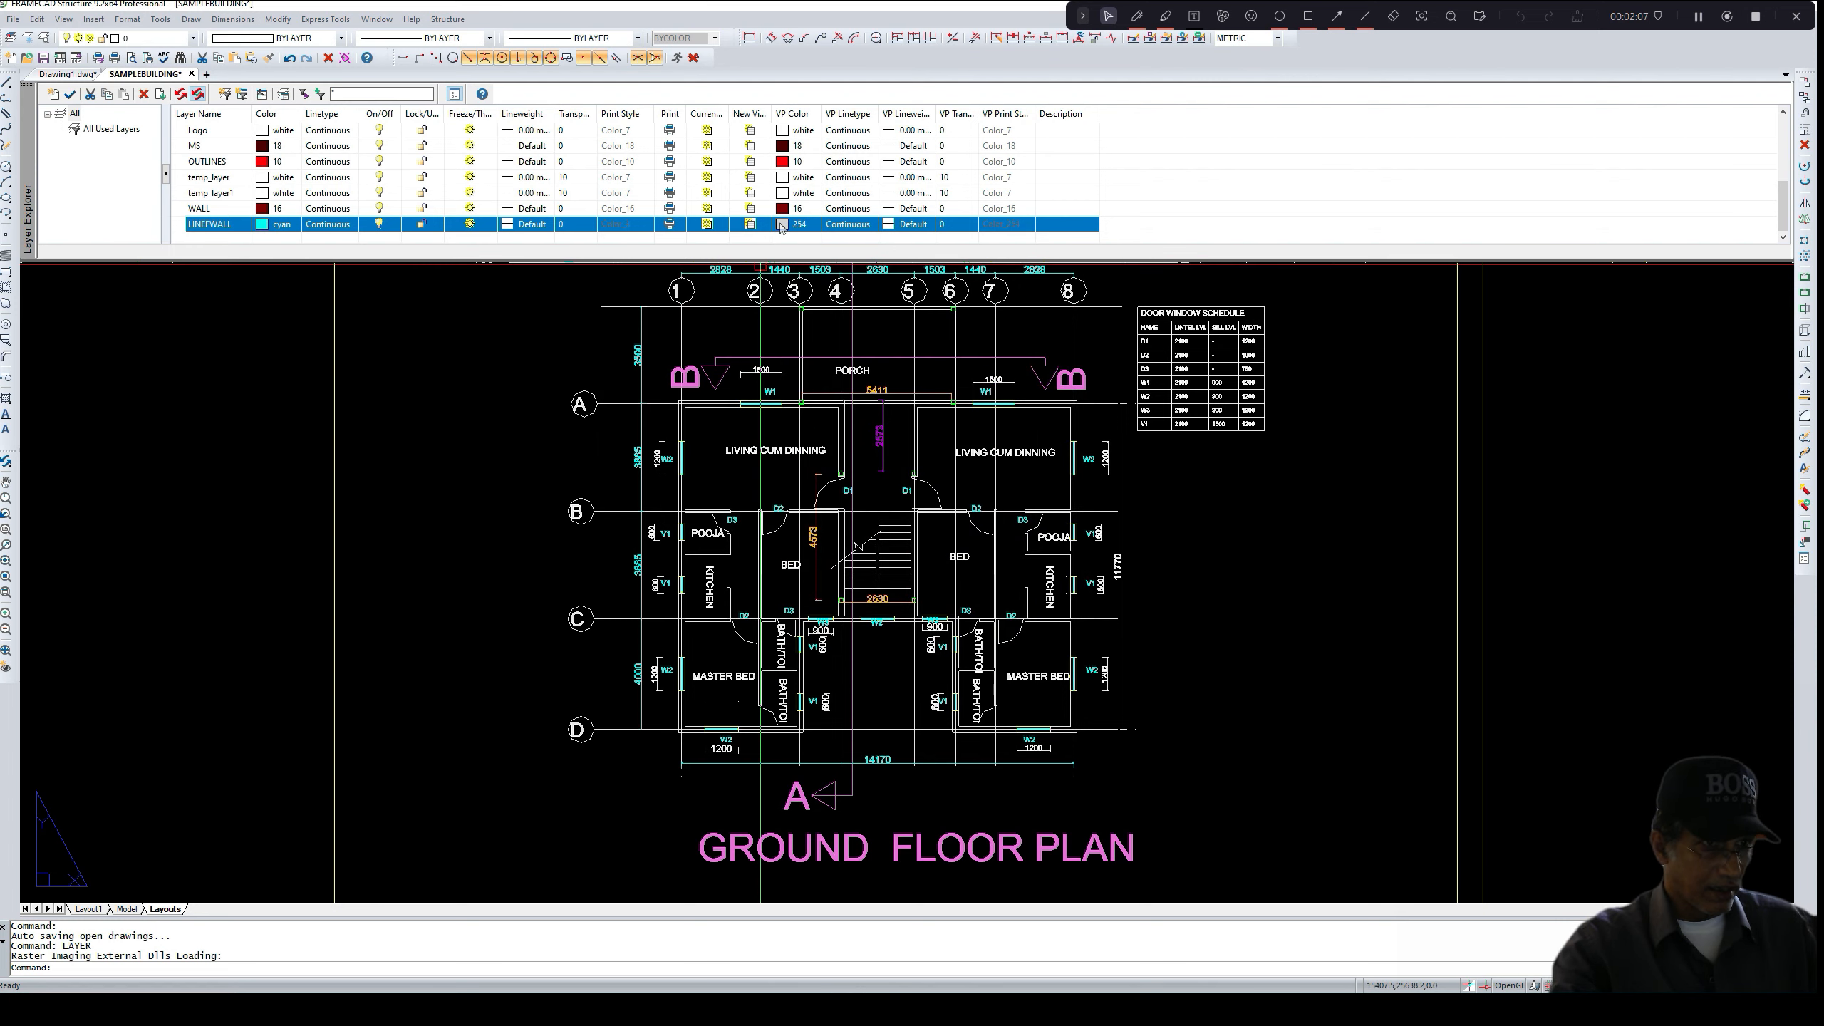
{"action": "left_click", "coordinate": [782, 225]}
{"action": "left_click", "coordinate": [873, 389]}
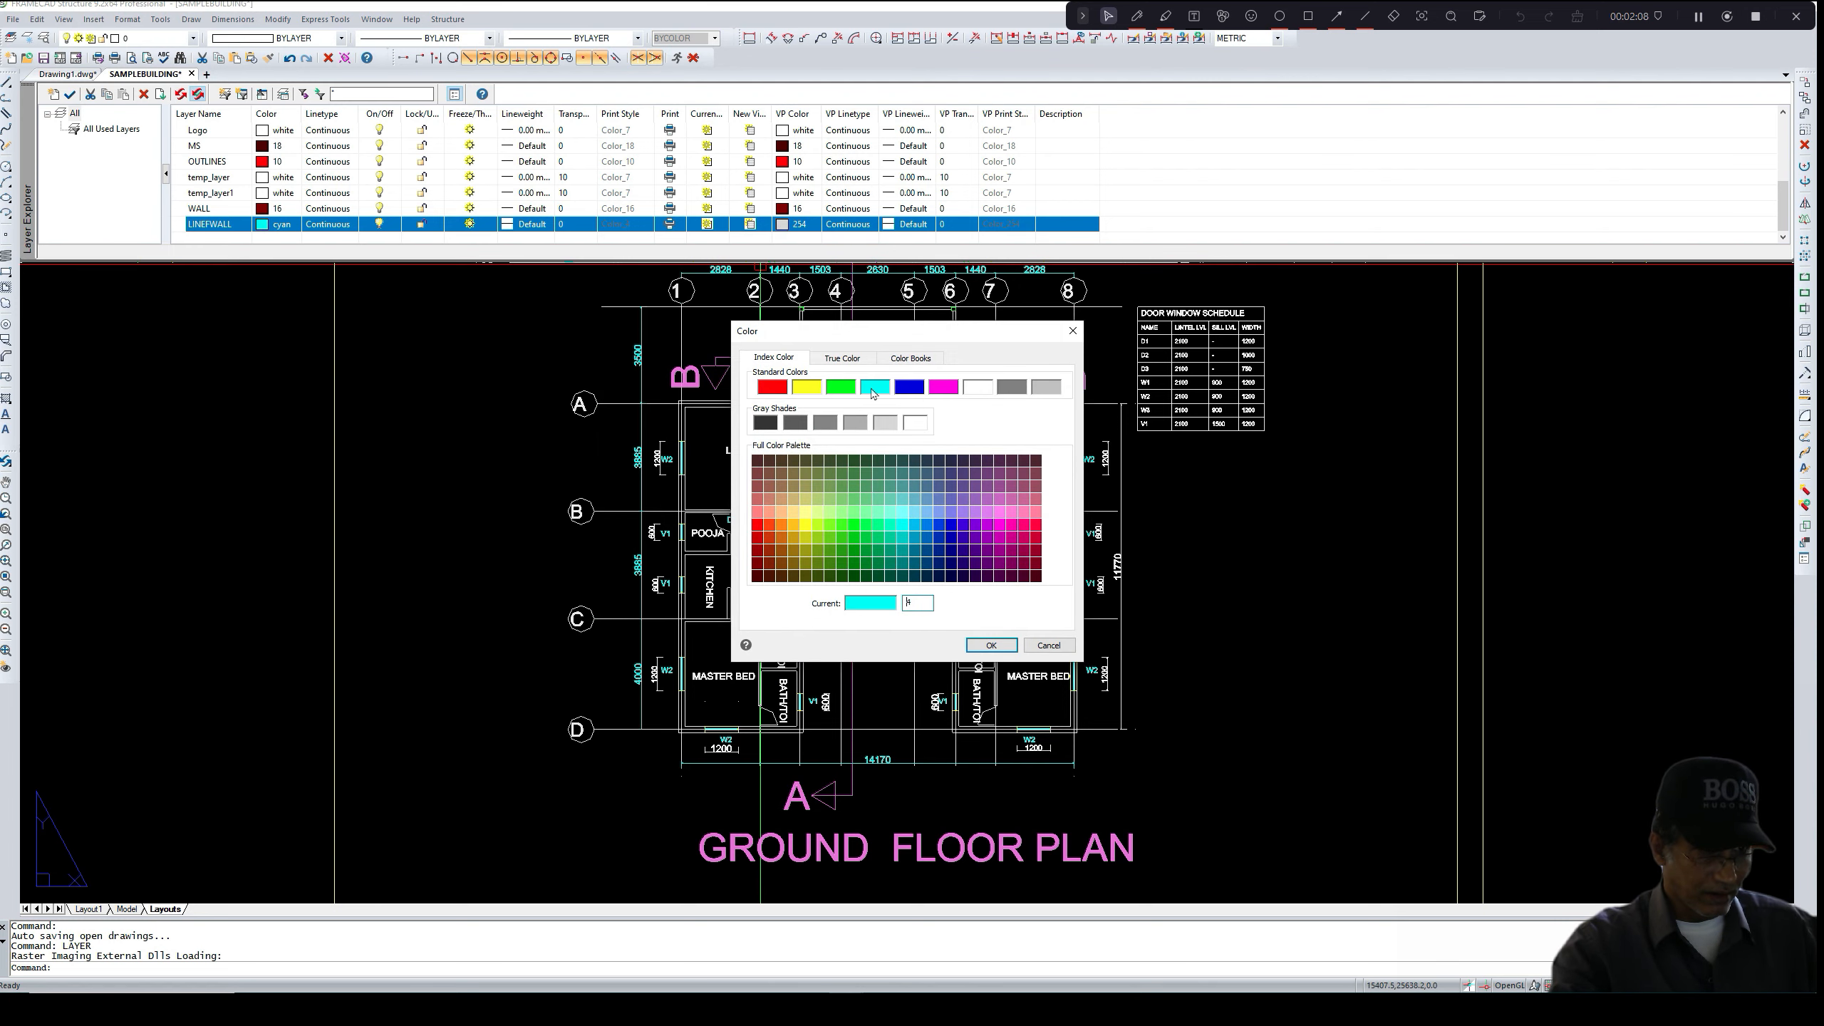
{"action": "left_click", "coordinate": [991, 645]}
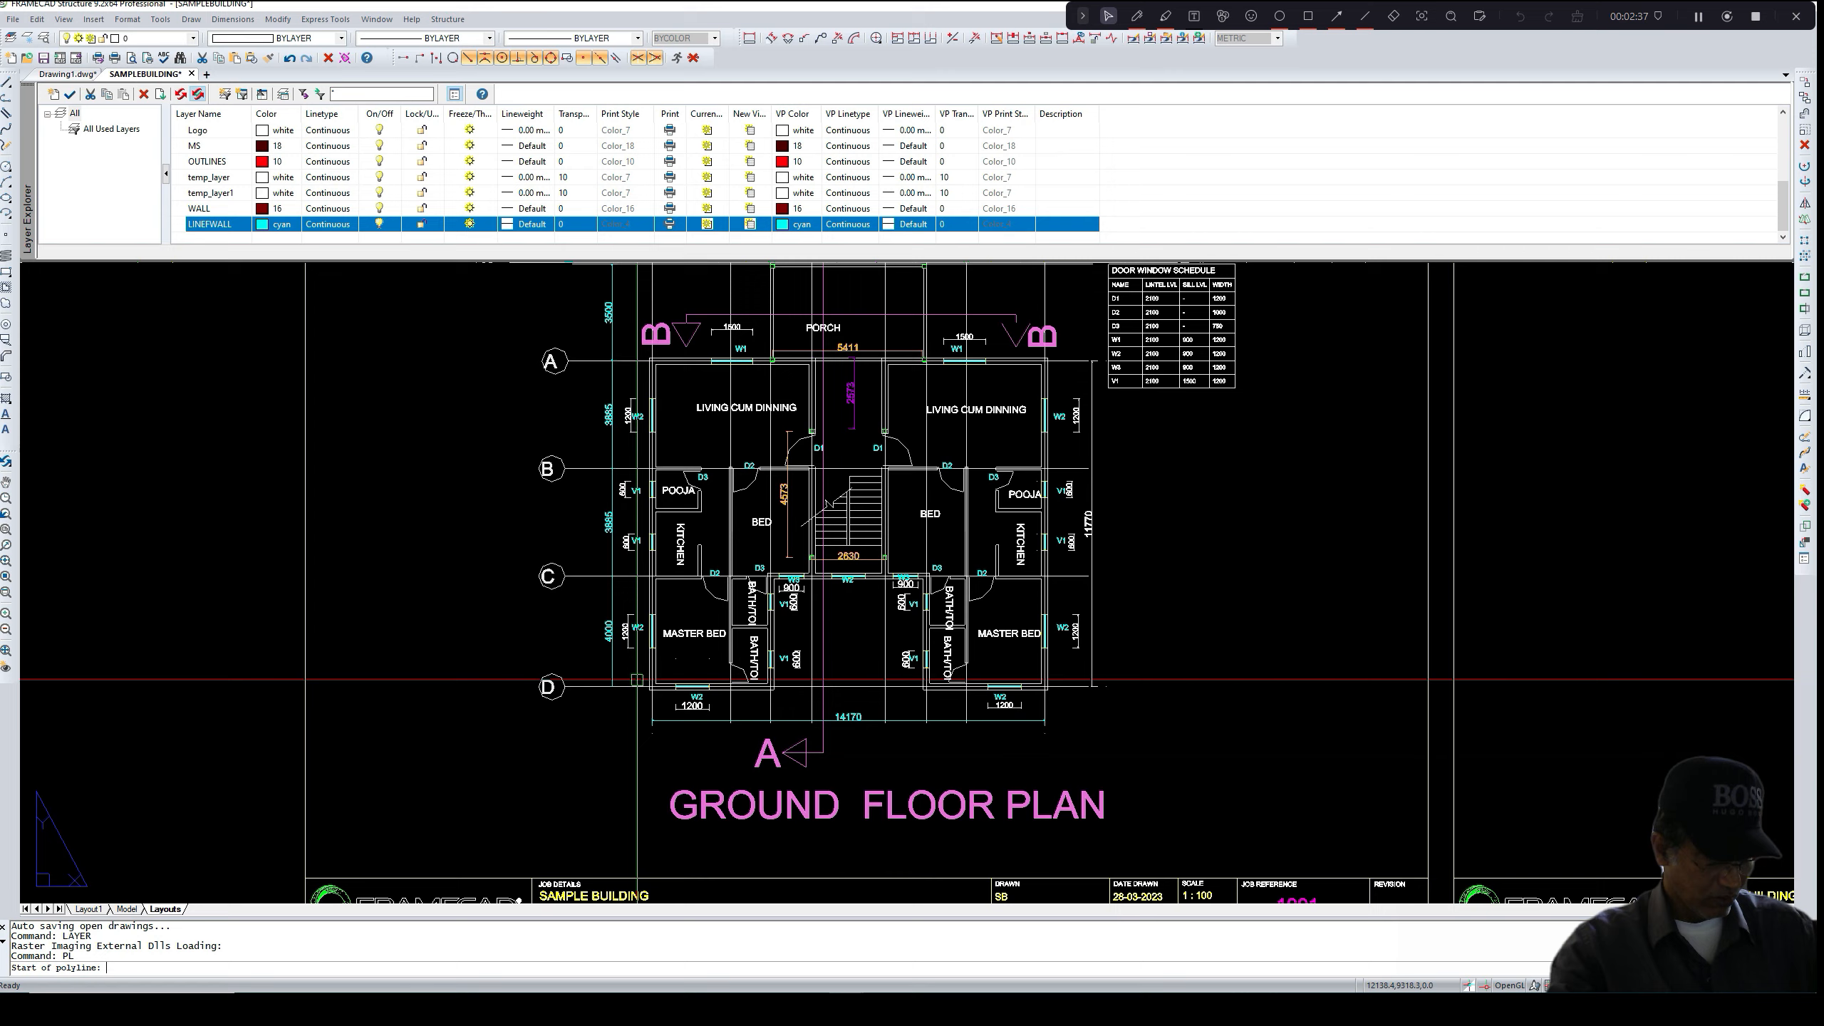
{"action": "scroll", "coordinate": [668, 684], "scroll_direction": "up", "scroll_amount": 5}
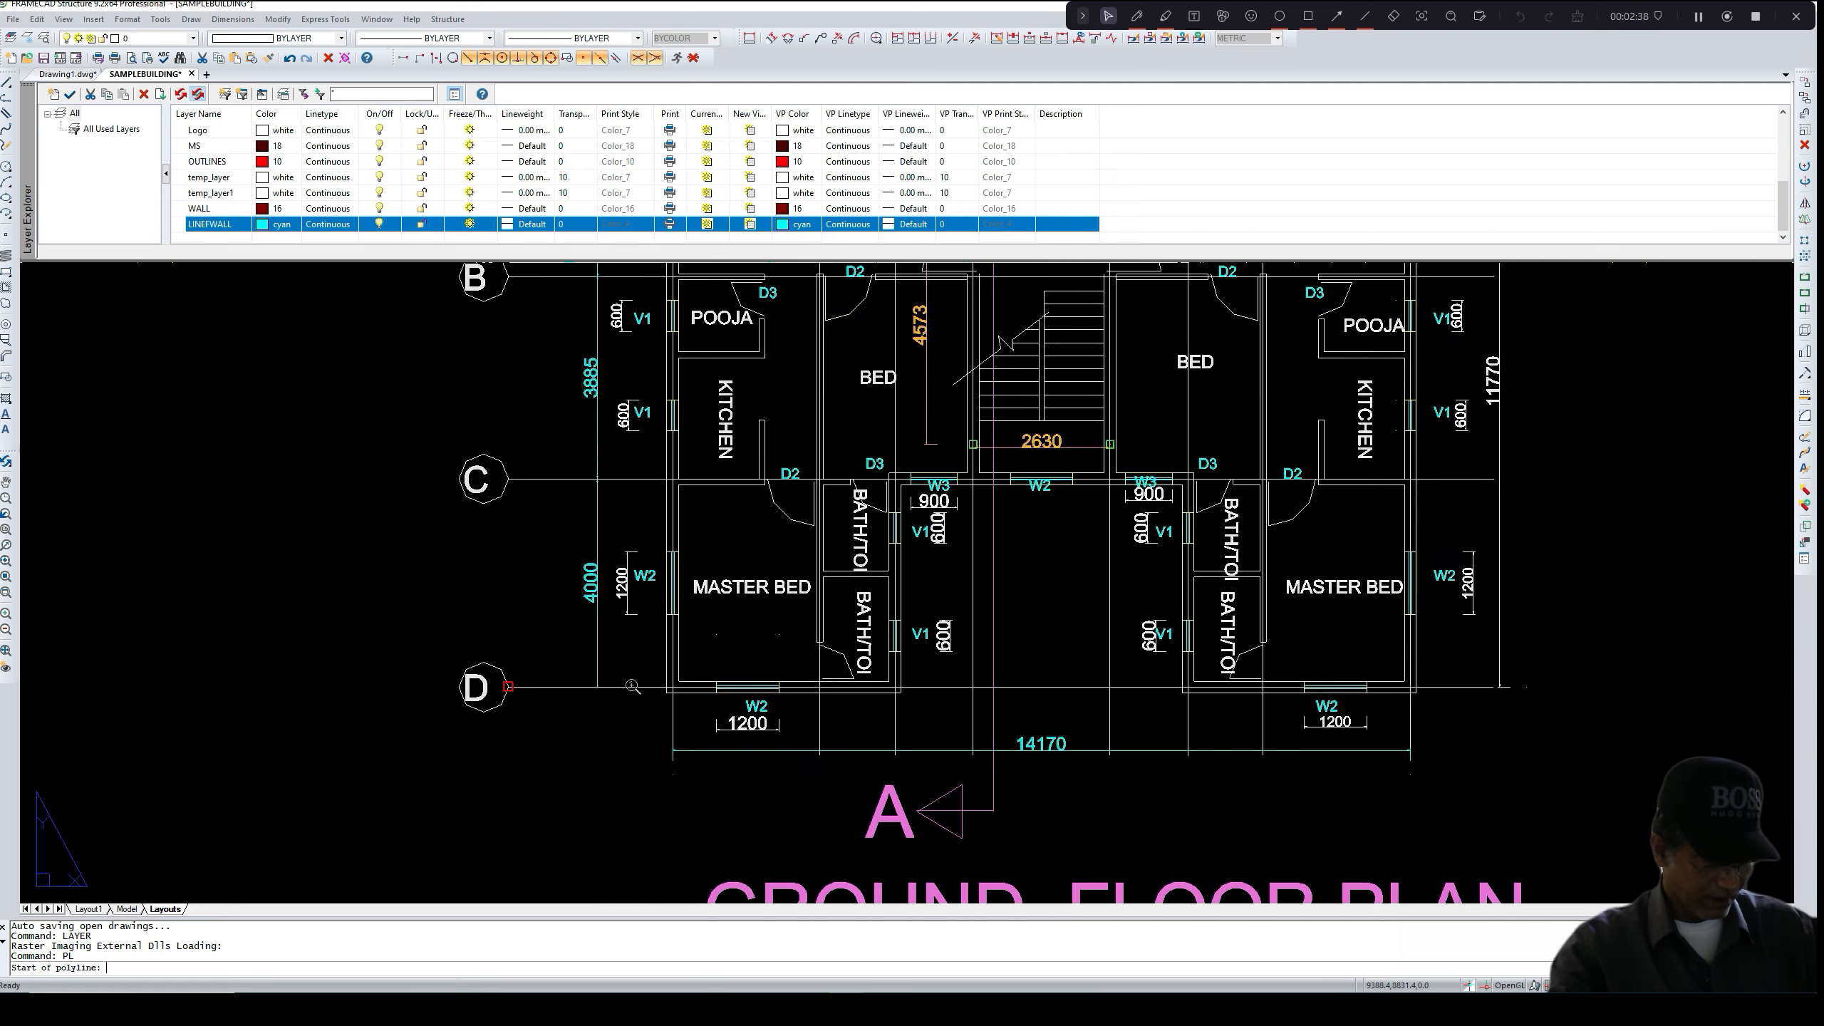
{"action": "left_click", "coordinate": [668, 684]}
{"action": "scroll", "coordinate": [670, 684], "scroll_direction": "down", "scroll_amount": 3}
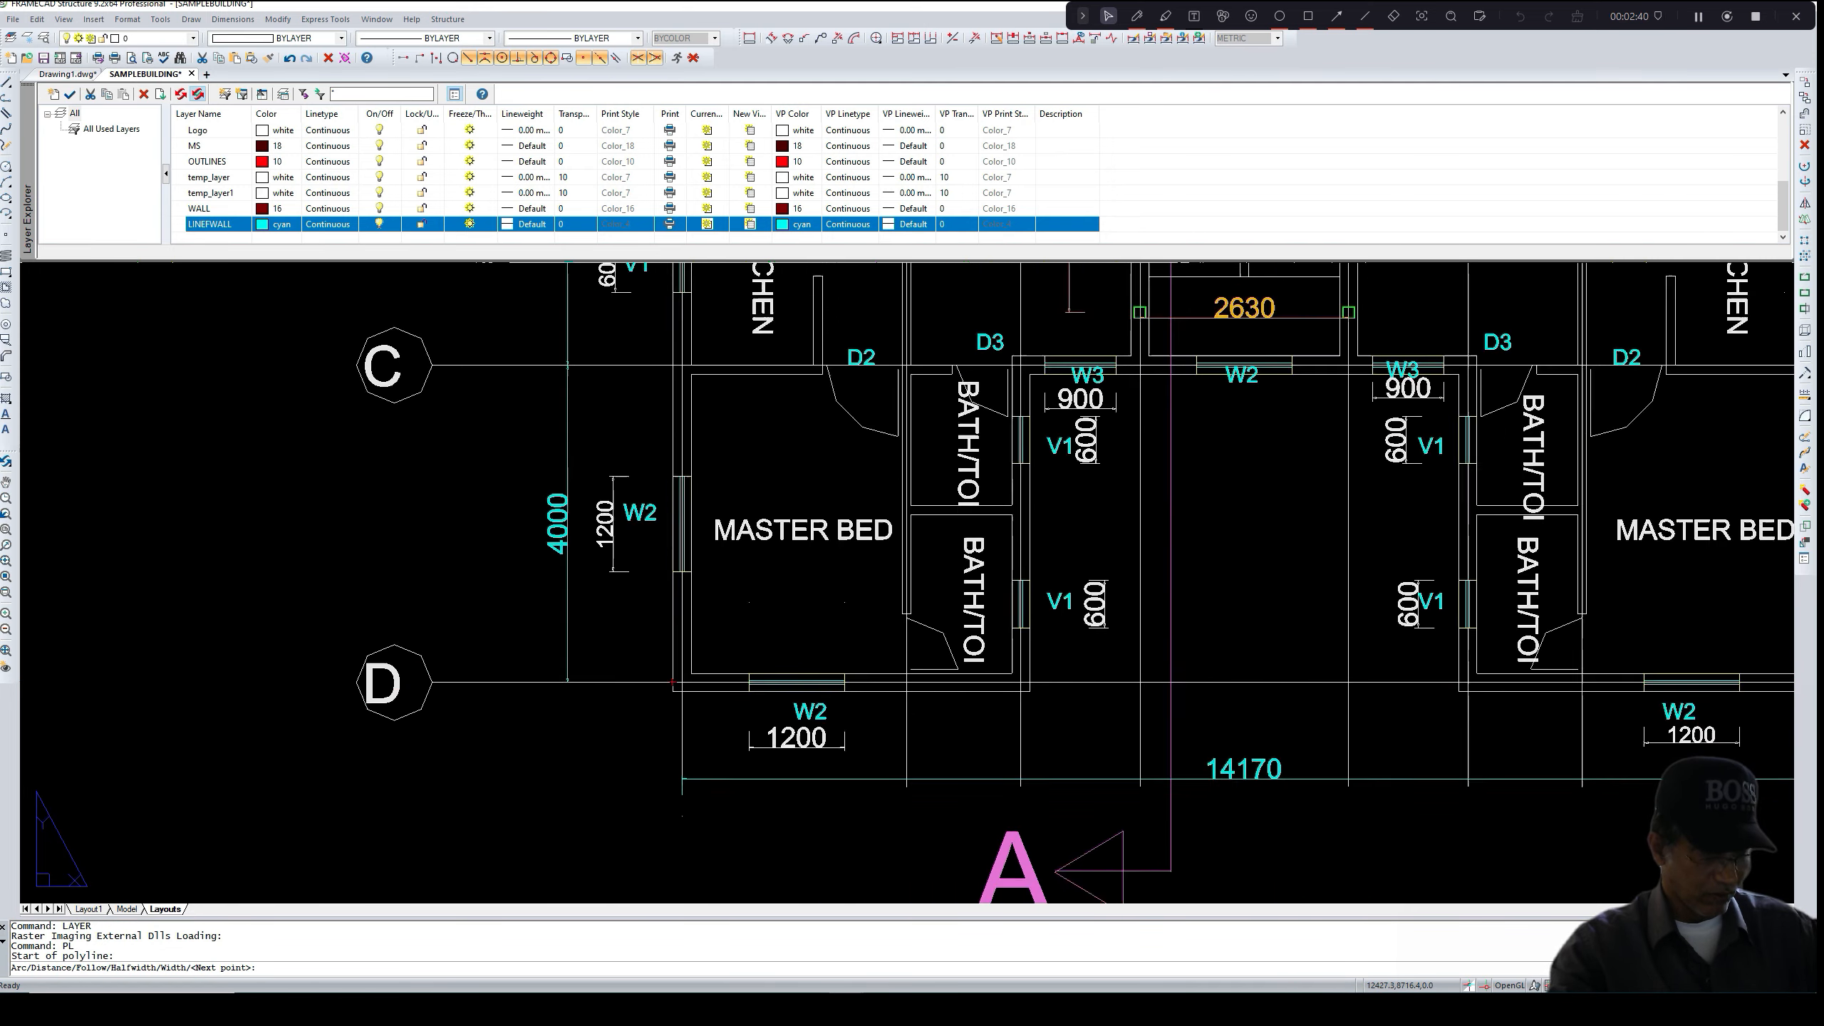
{"action": "middle_click_drag", "start_coordinate": [678, 476], "coordinate": [577, 725]}
{"action": "middle_click_drag", "start_coordinate": [583, 314], "coordinate": [564, 460]}
{"action": "scroll", "coordinate": [563, 459], "scroll_direction": "up", "scroll_amount": 3}
{"action": "left_click", "coordinate": [563, 460]}
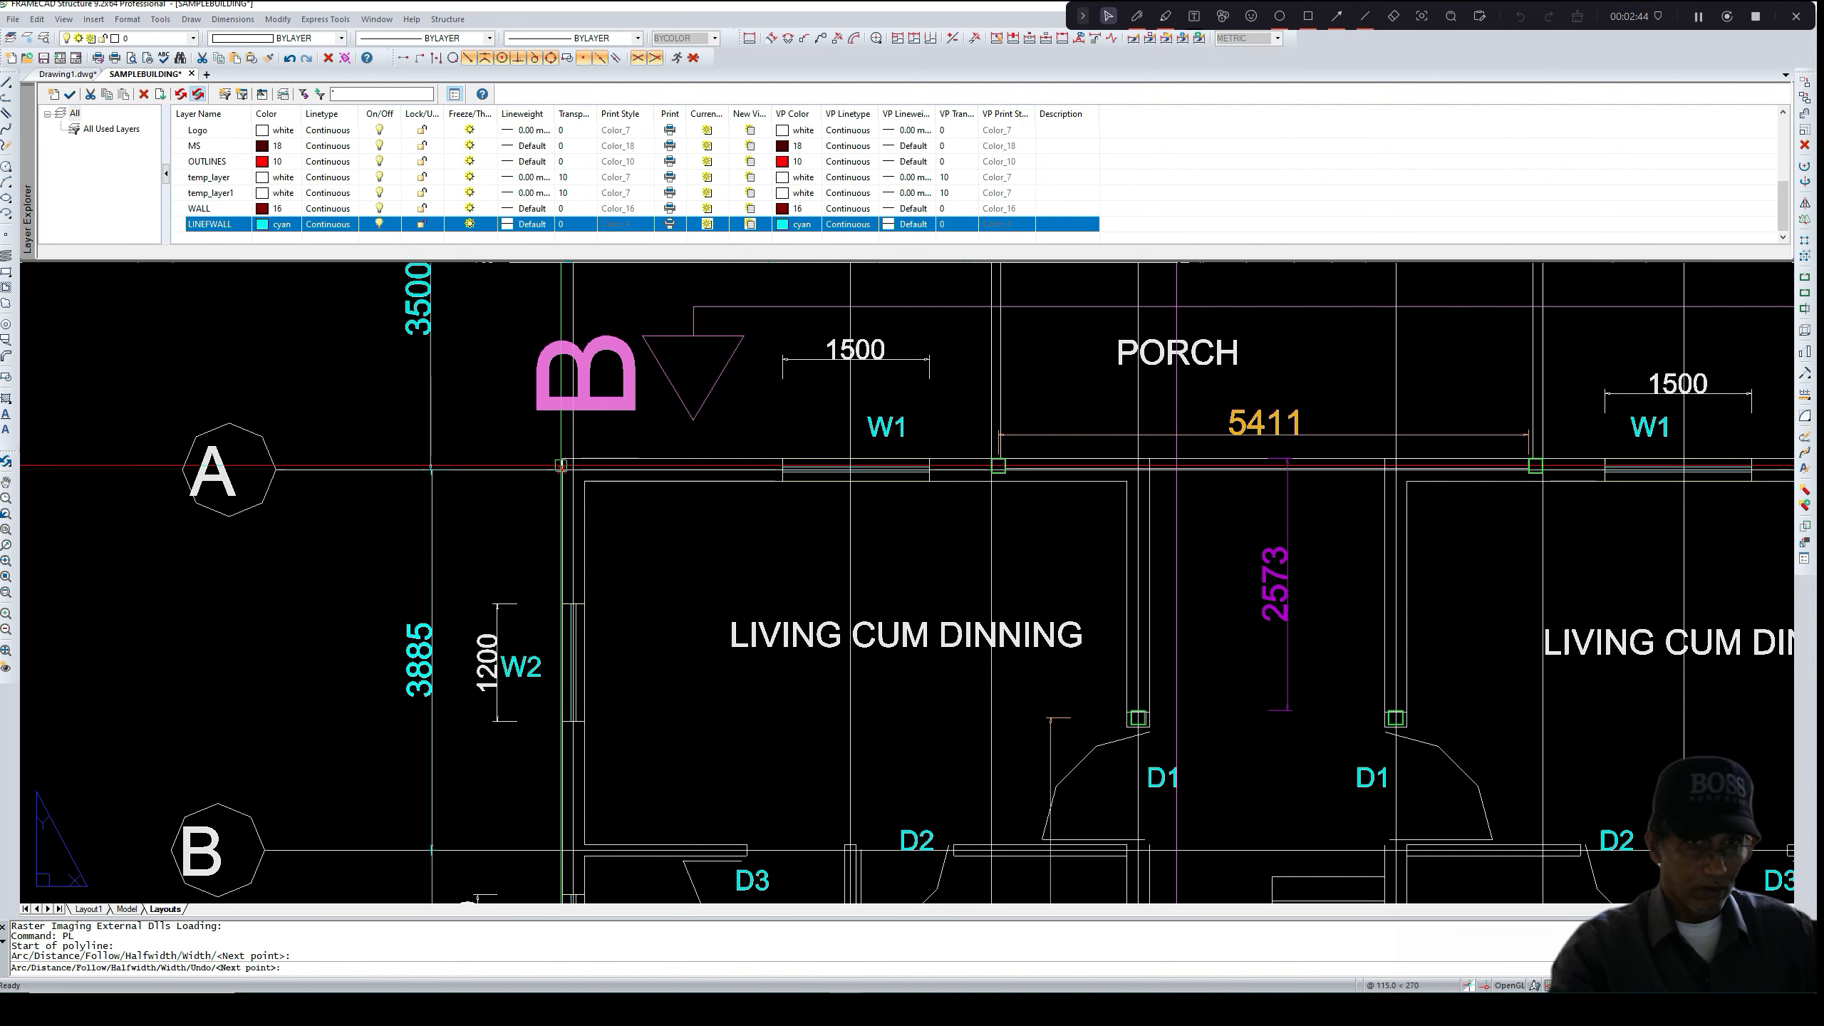
{"action": "left_click", "coordinate": [1699, 16]}
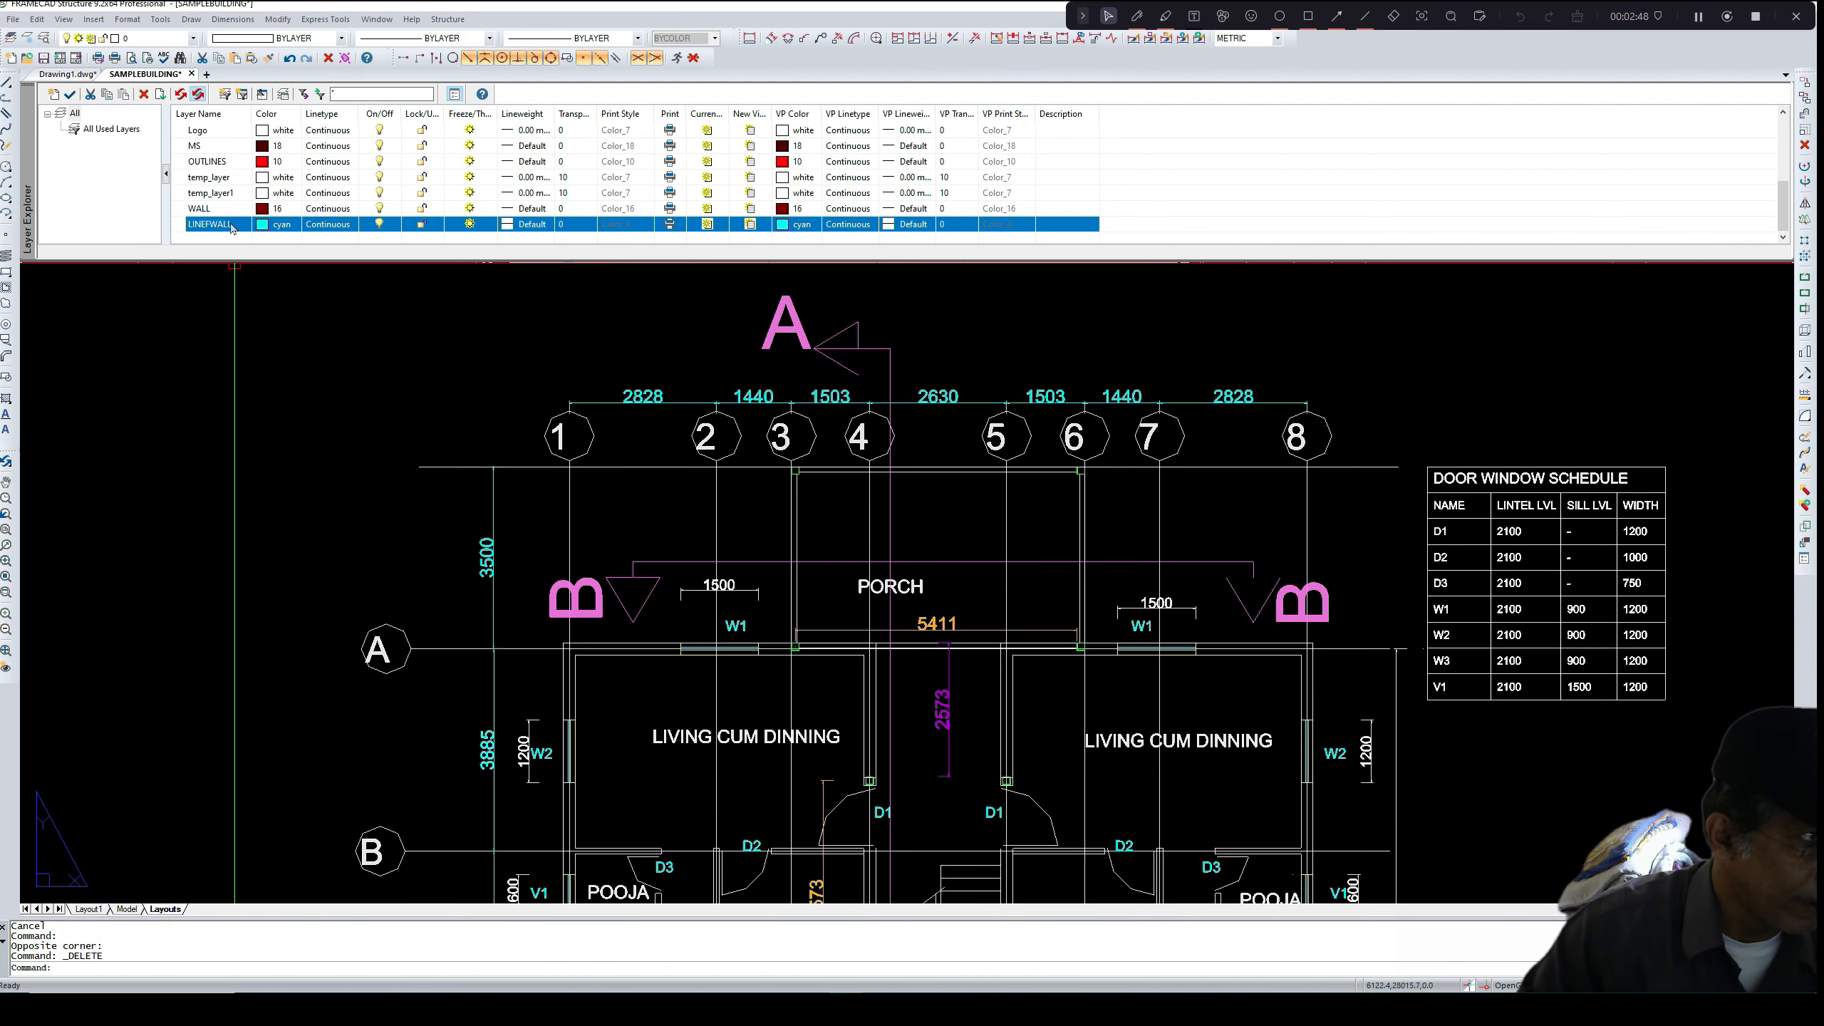
- Make LINEFWALL the current layer
{"action": "right_click", "coordinate": [231, 226]}
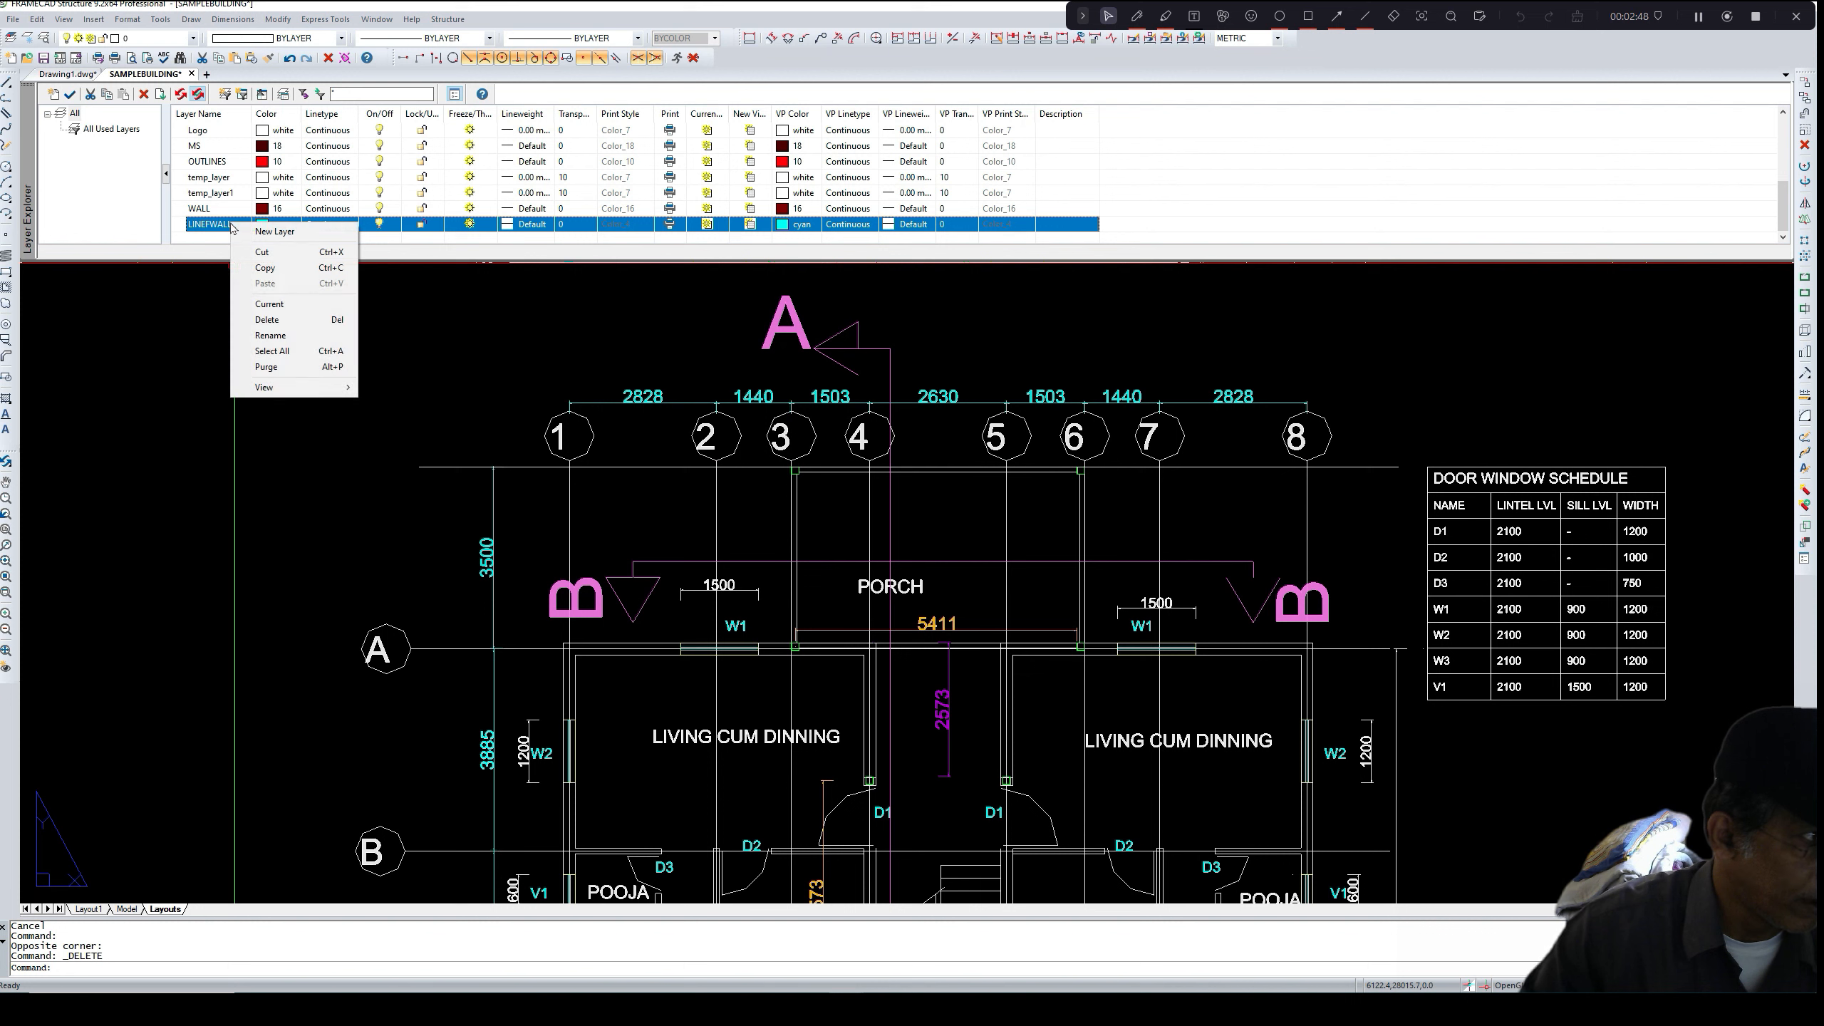
{"action": "left_click", "coordinate": [269, 303]}
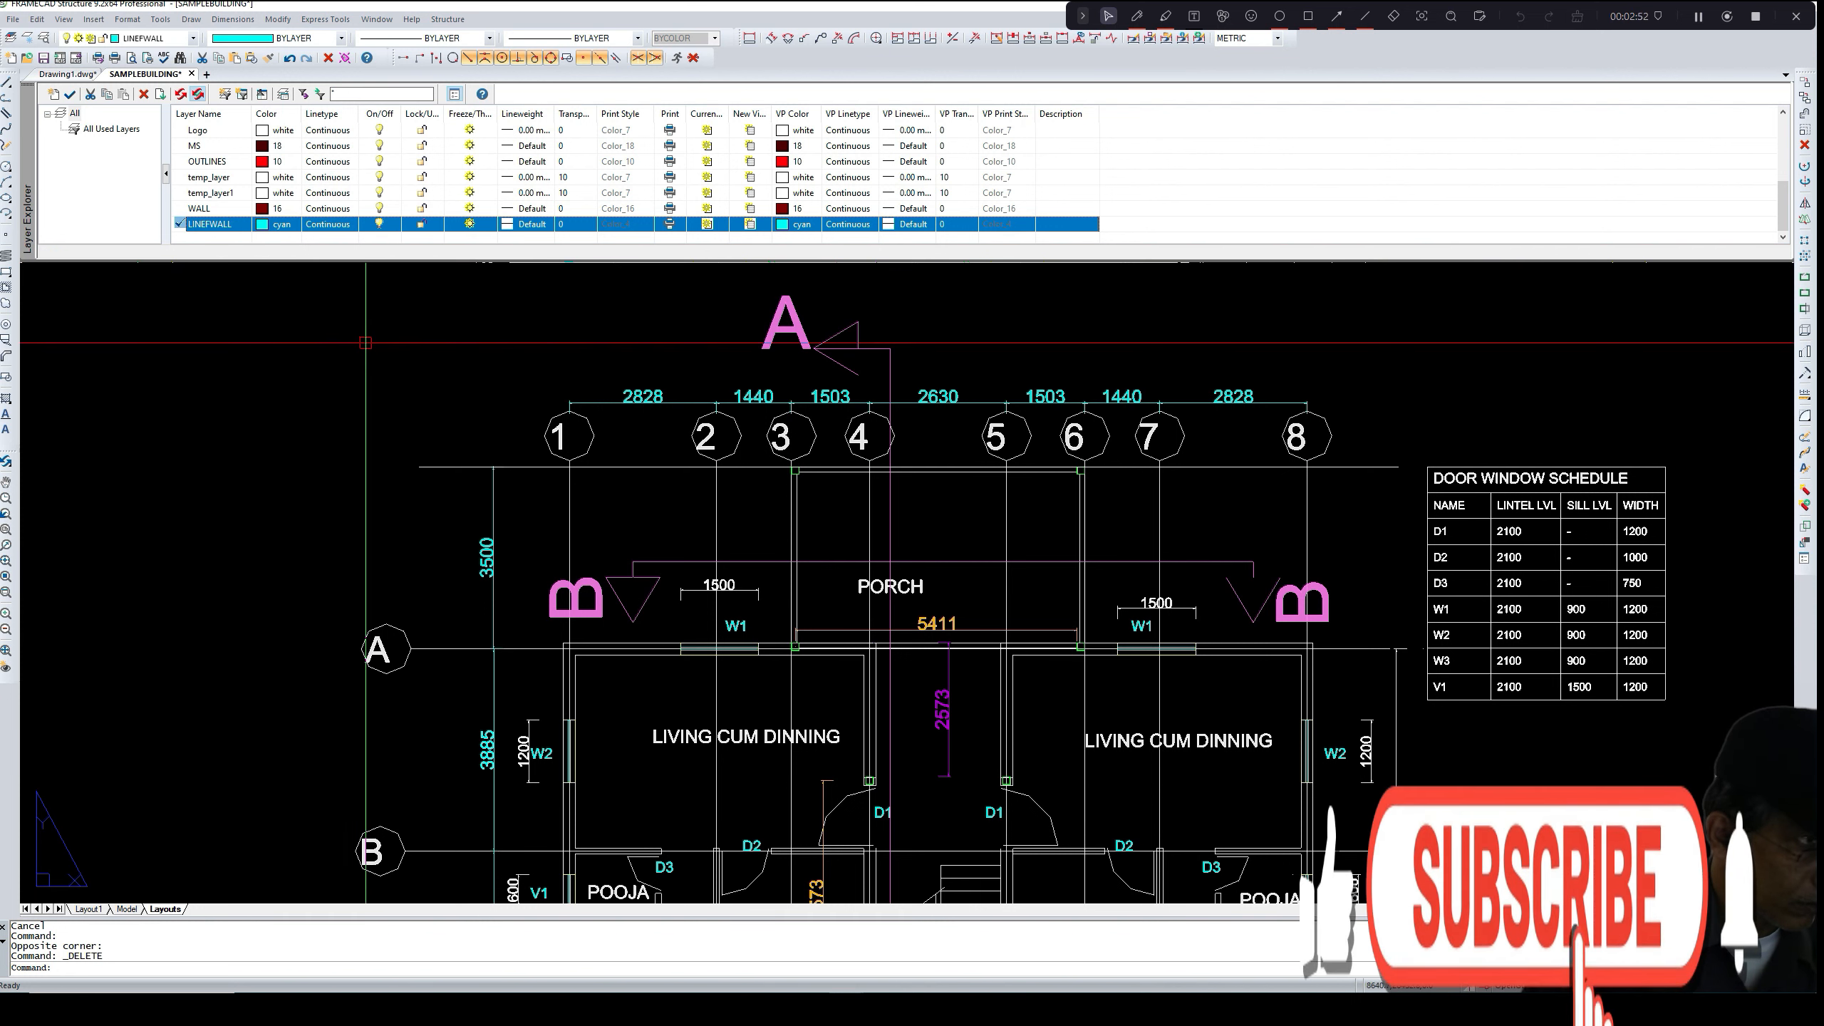
- Draw a short horizontal test line in the empty area above grid bubble 1, and delete it
{"action": "key", "text": "l"}
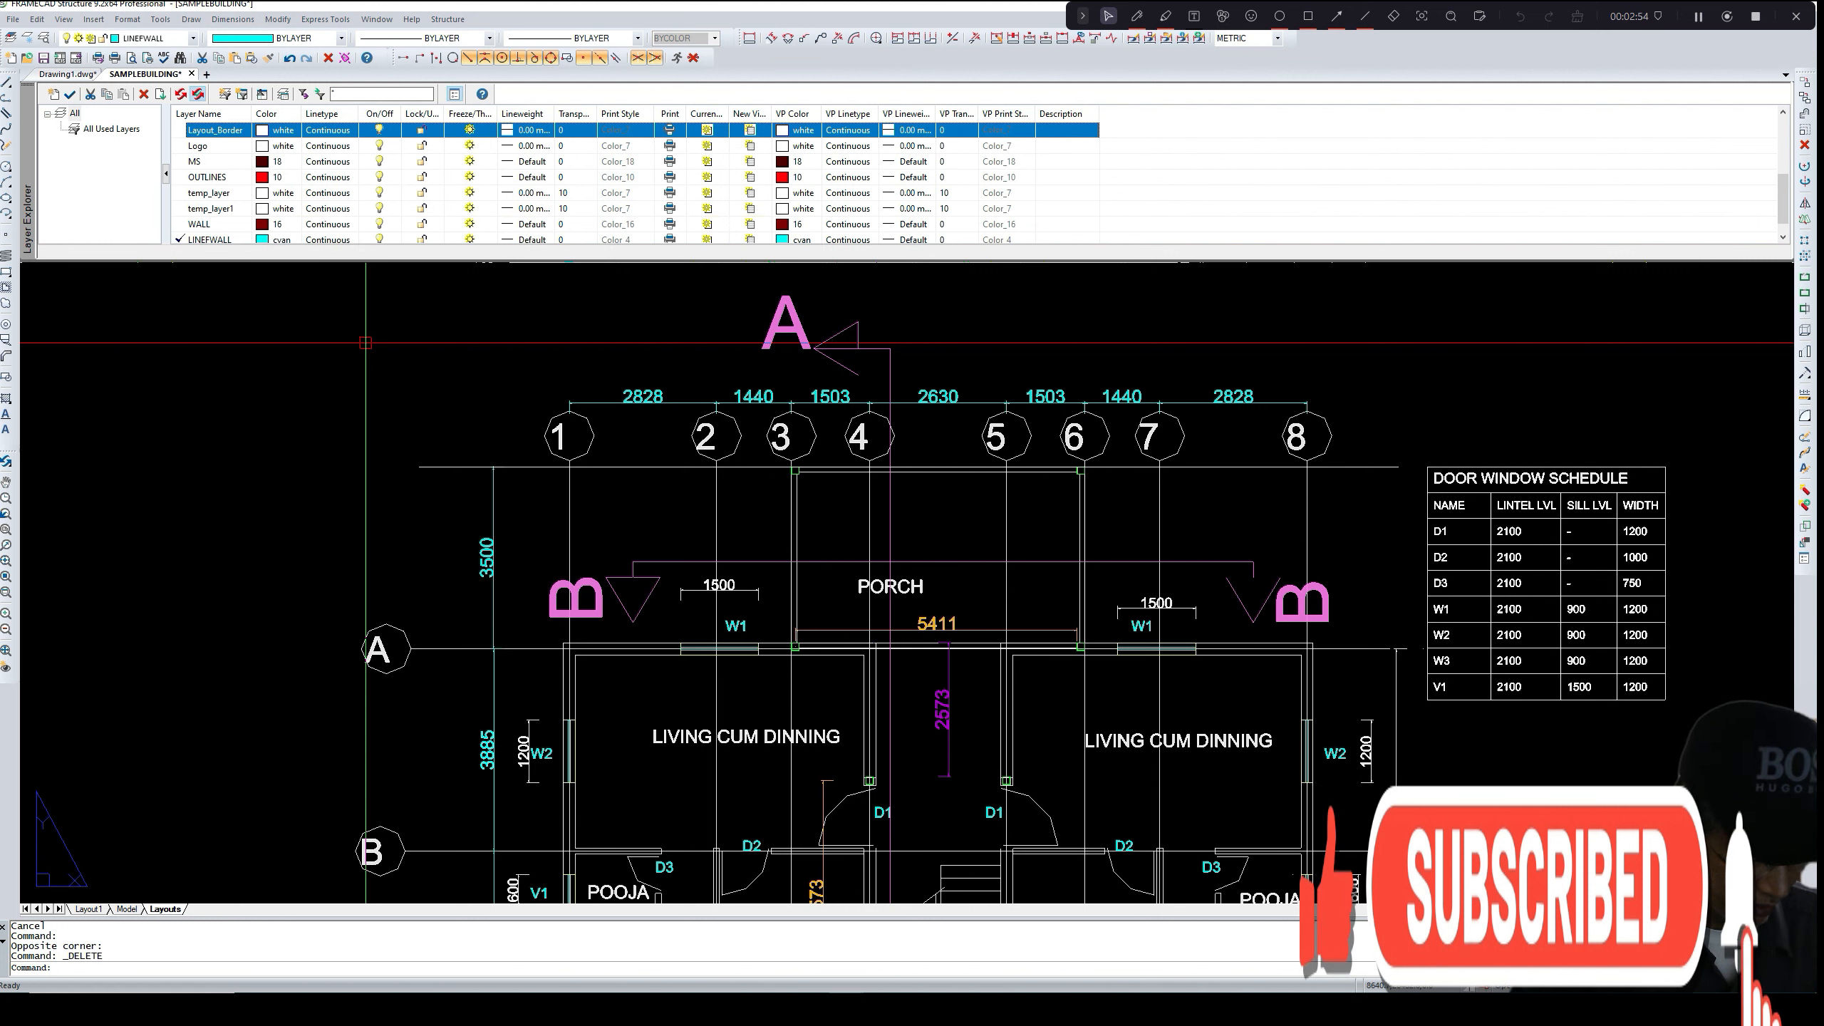
{"action": "left_click", "coordinate": [364, 341]}
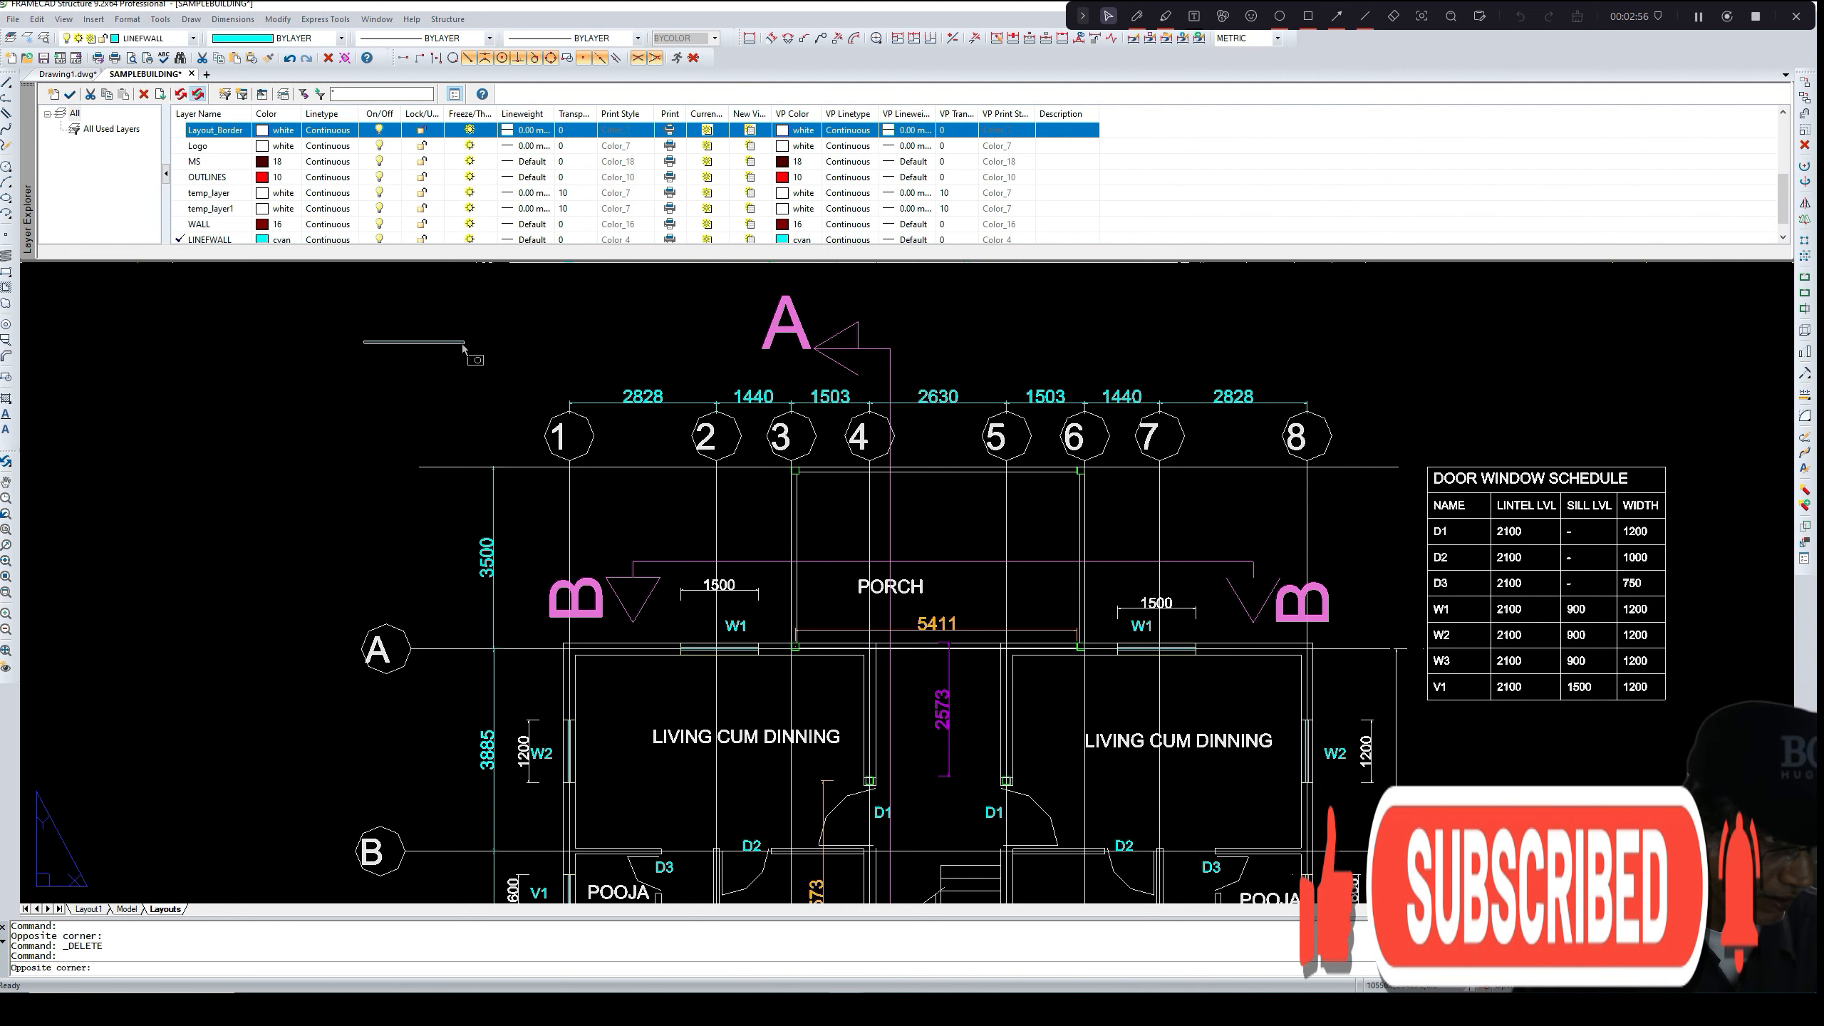
{"action": "left_click", "coordinate": [489, 359]}
{"action": "type", "text": "L"}
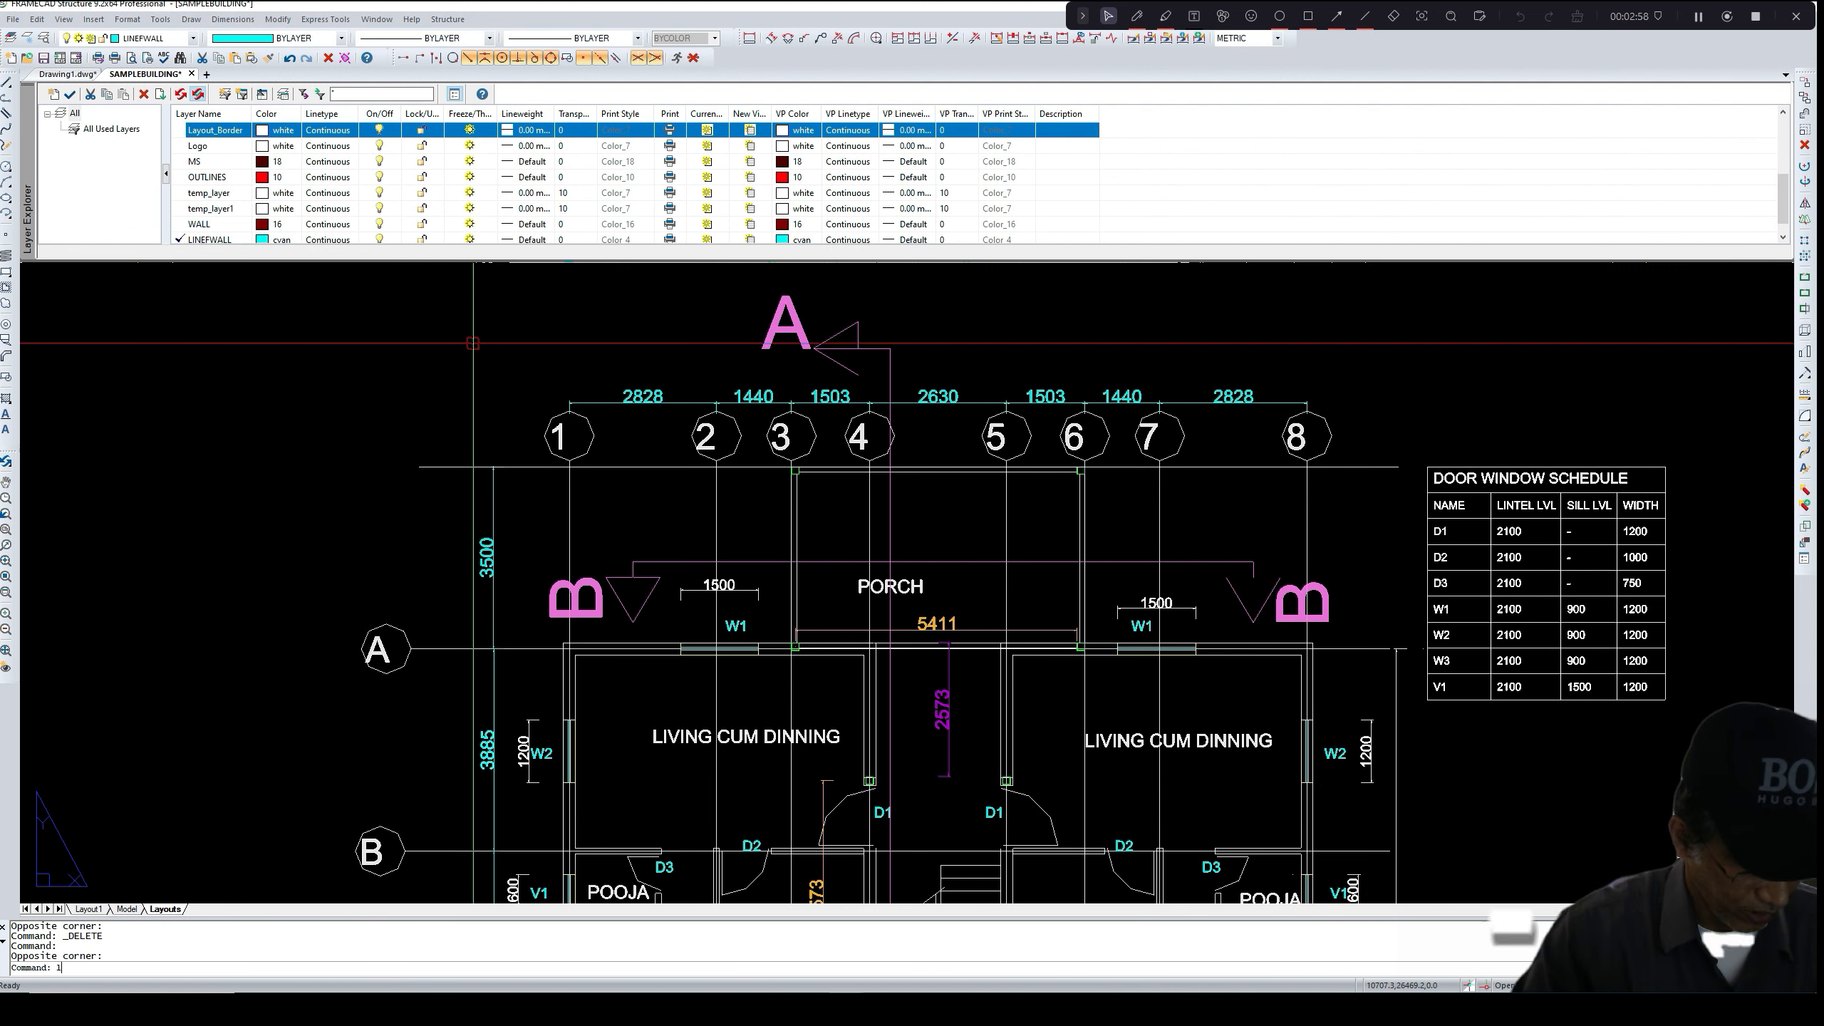
{"action": "key", "text": "Return"}
{"action": "left_click", "coordinate": [420, 339]}
{"action": "left_click", "coordinate": [600, 338]}
{"action": "key", "text": "Return"}
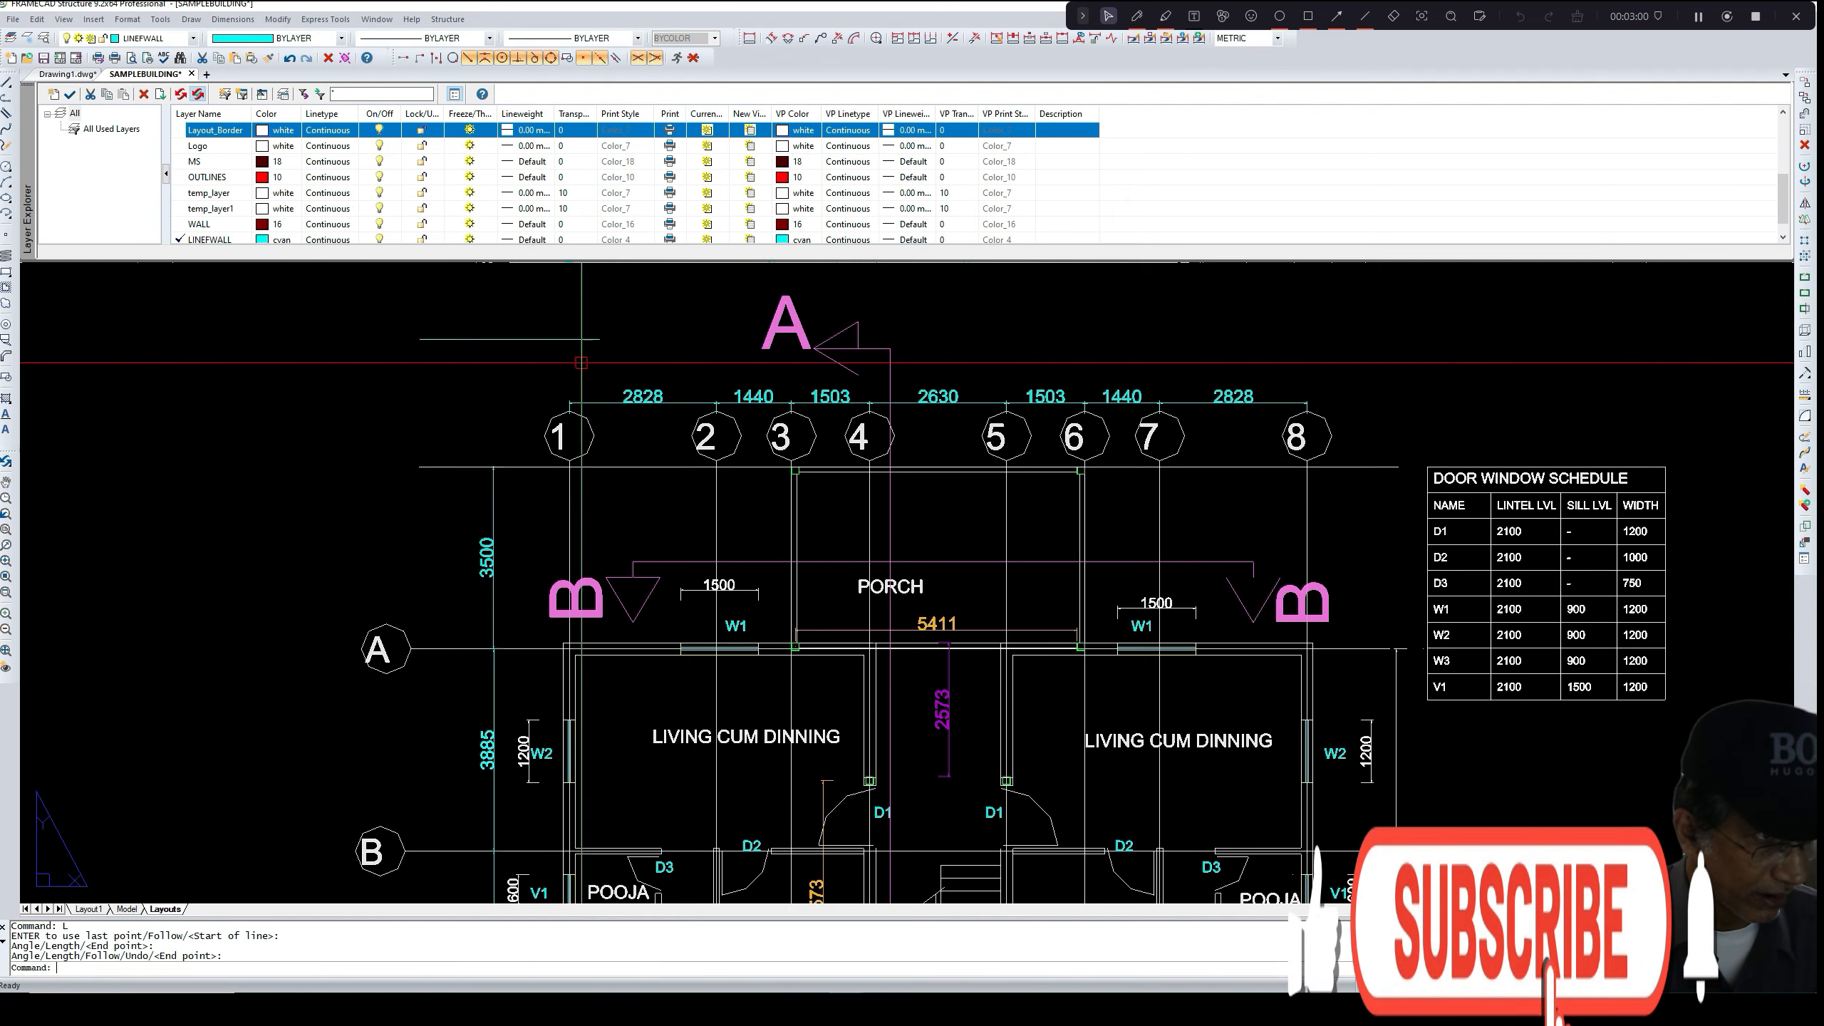
{"action": "left_click", "coordinate": [570, 346]}
{"action": "left_click", "coordinate": [413, 320]}
{"action": "key", "text": "Delete"}
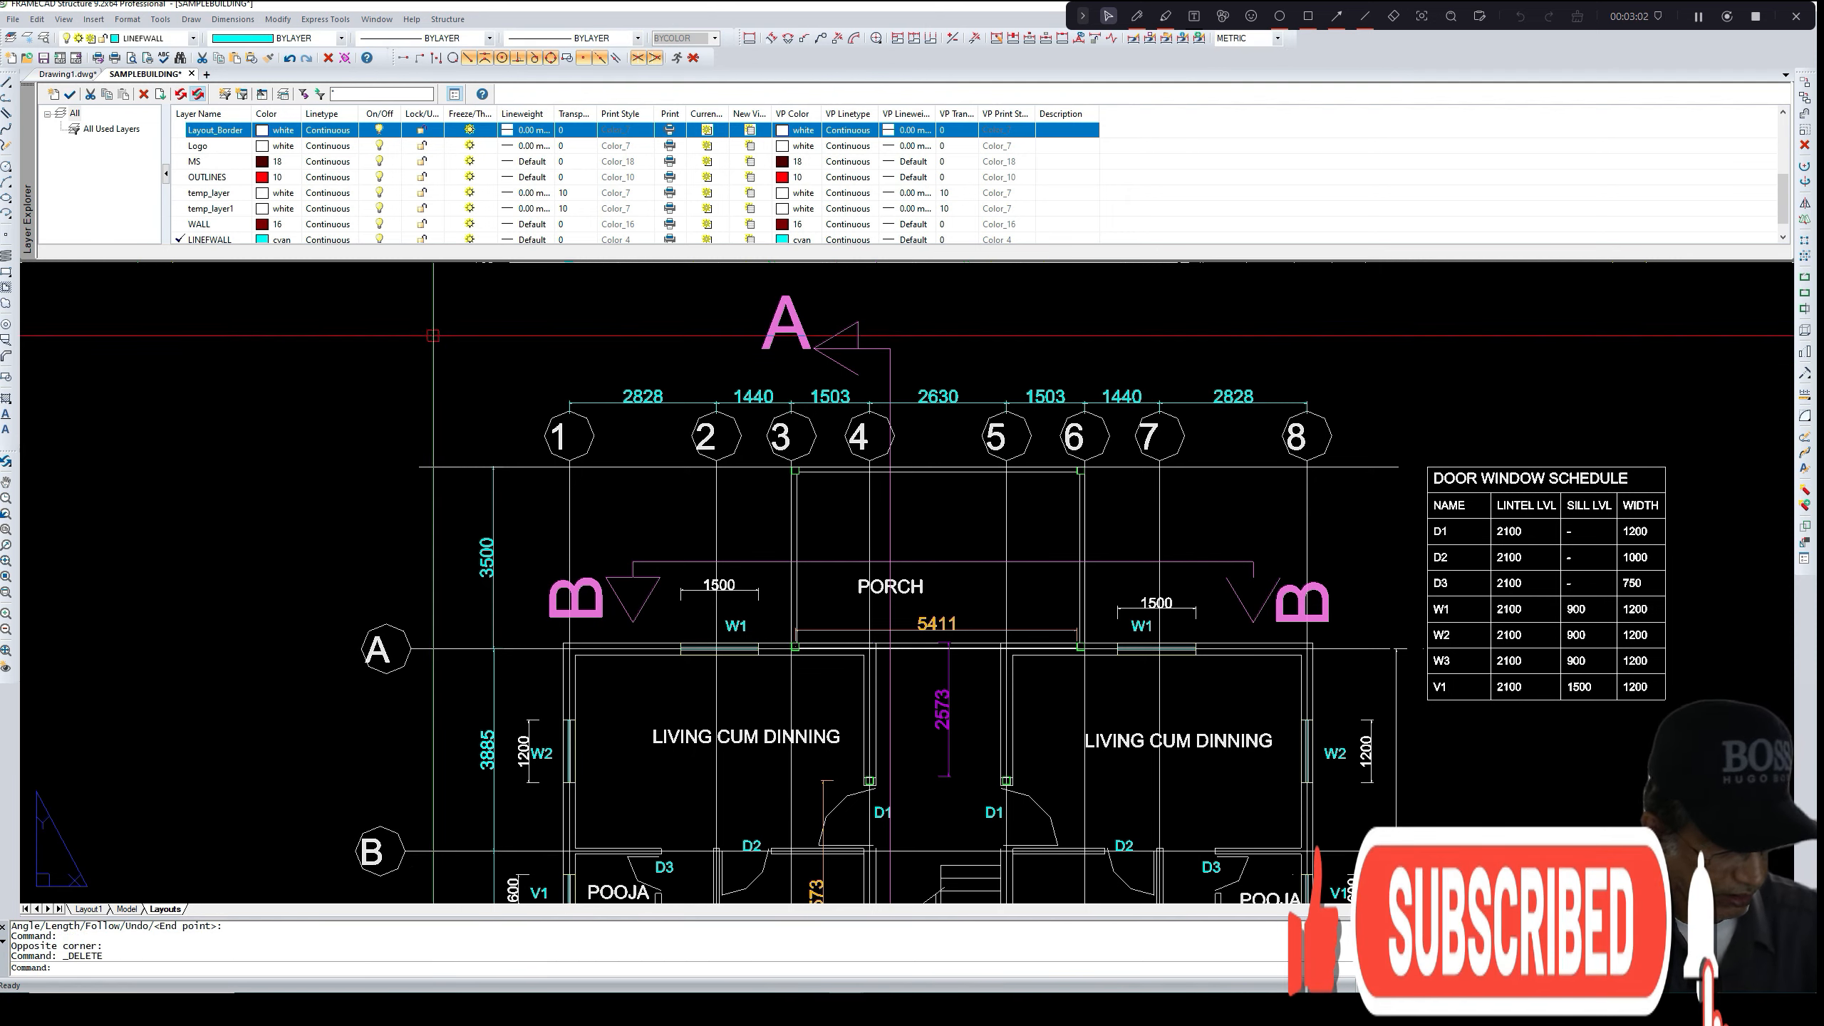
- Start a polyline at the outer wall corner at grids D and 1, and run it straight up to the outer corner at grid A
{"action": "scroll", "coordinate": [525, 419], "scroll_direction": "down", "scroll_amount": 3}
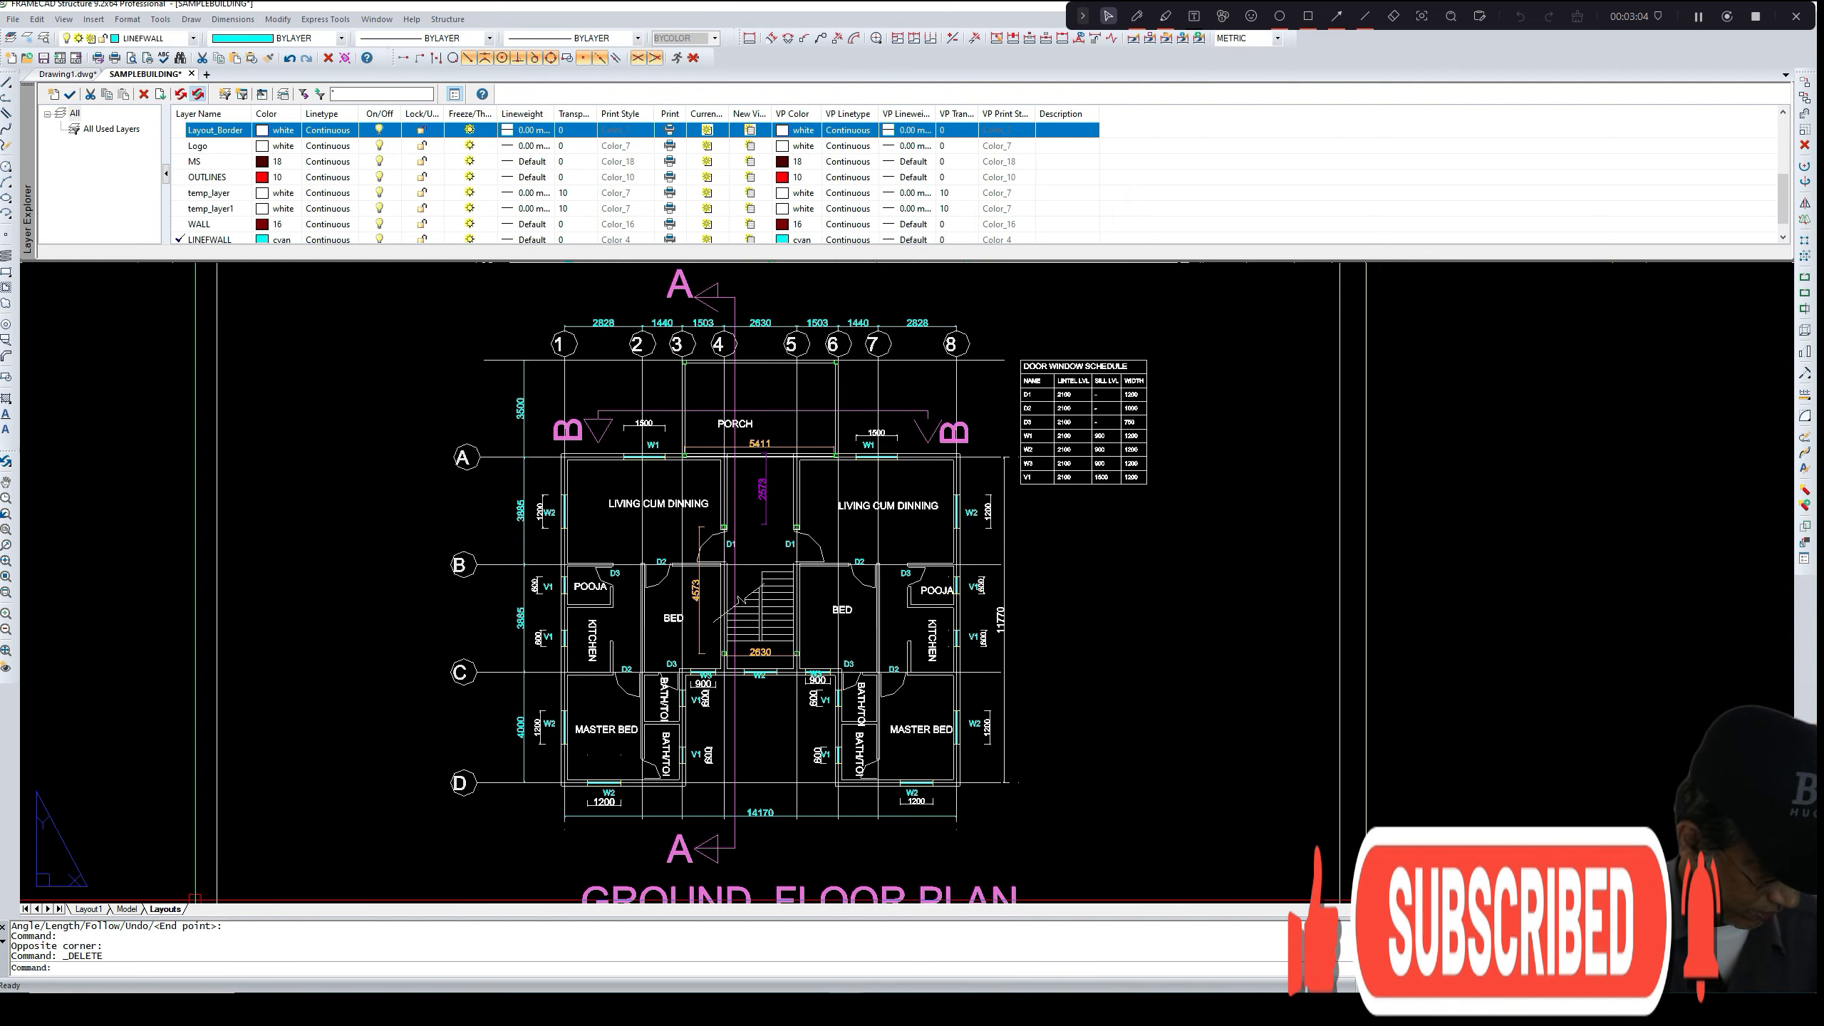
{"action": "type", "text": "P"}
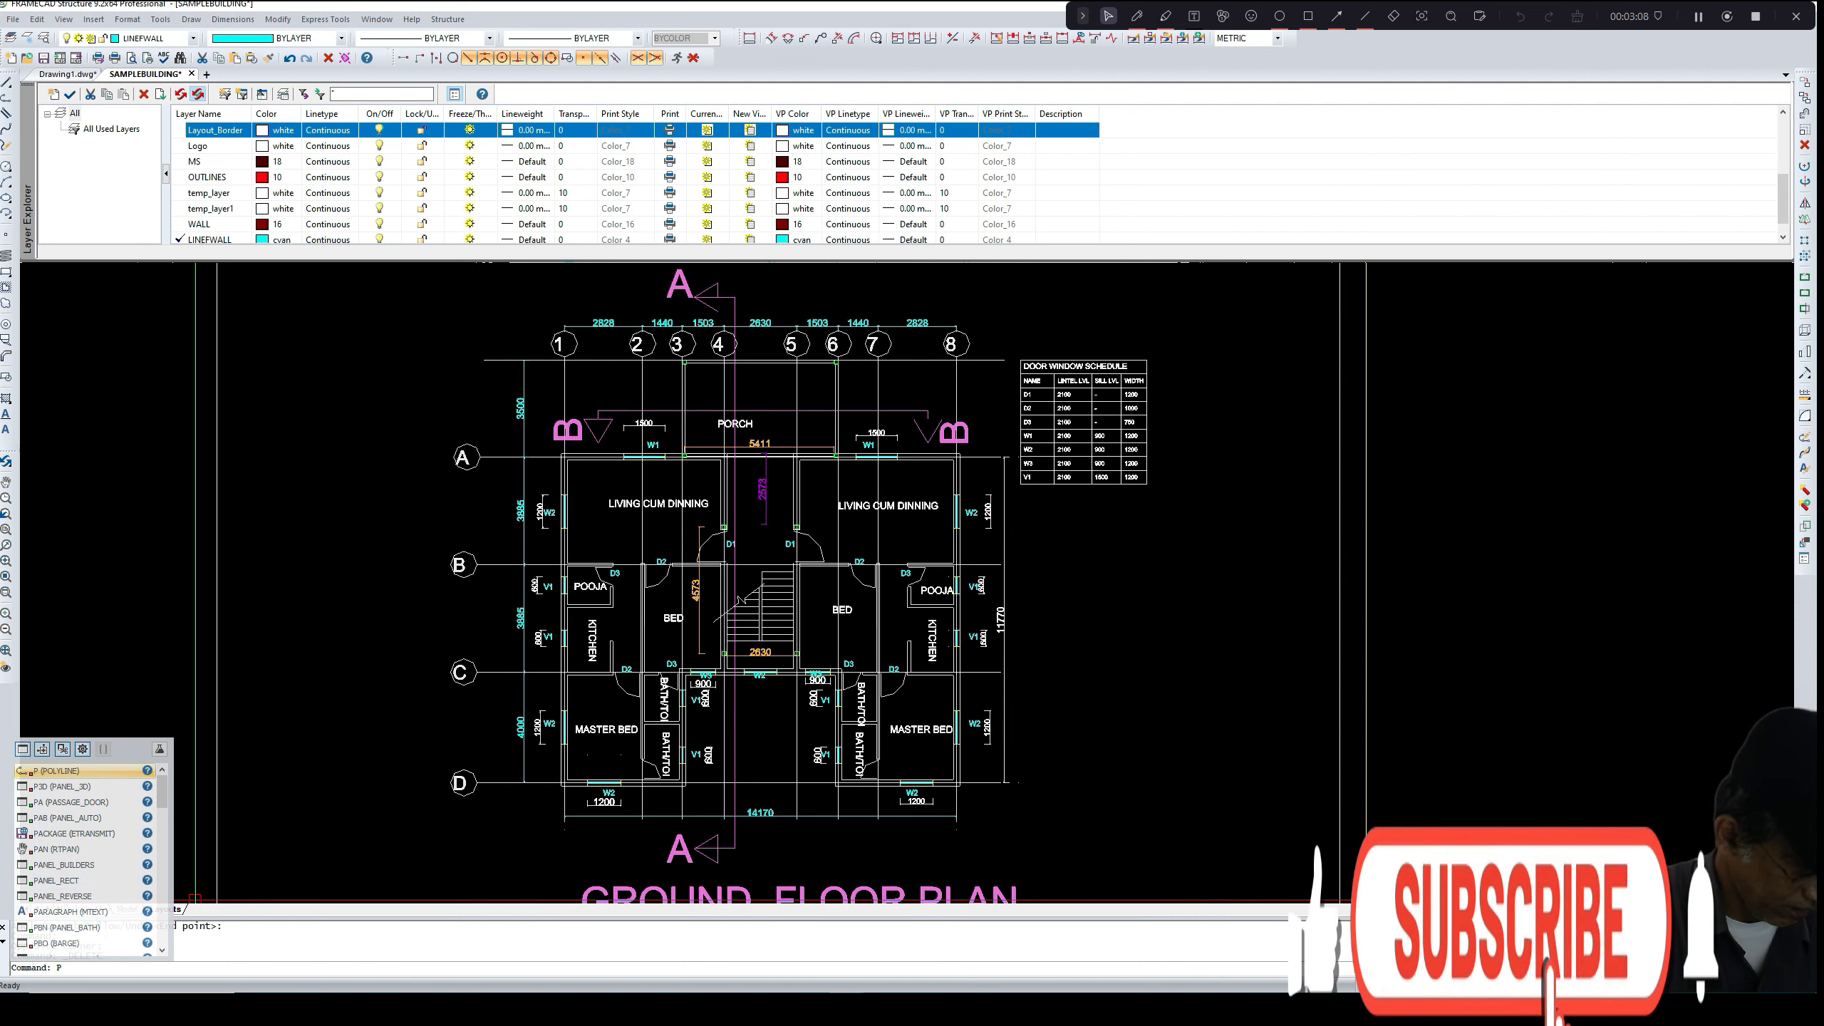
{"action": "type", "text": "L"}
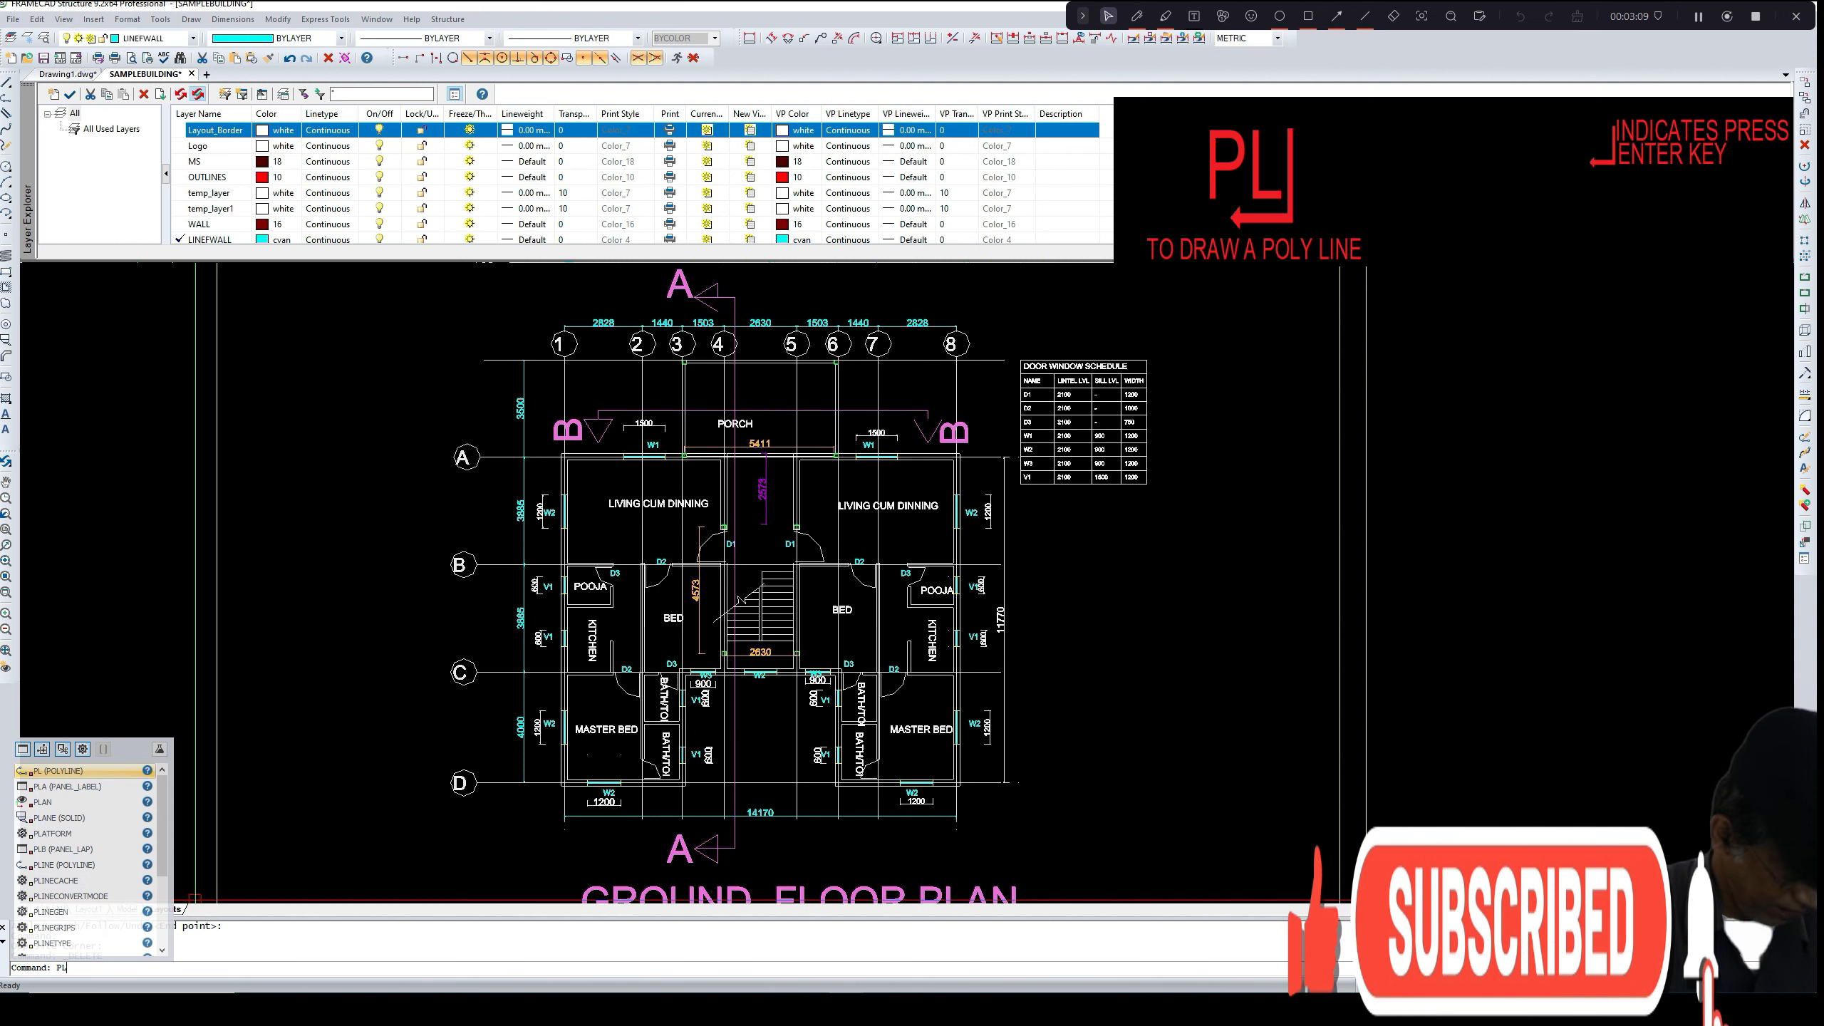
{"action": "key", "text": "Return"}
{"action": "scroll", "coordinate": [536, 769], "scroll_direction": "up", "scroll_amount": 5}
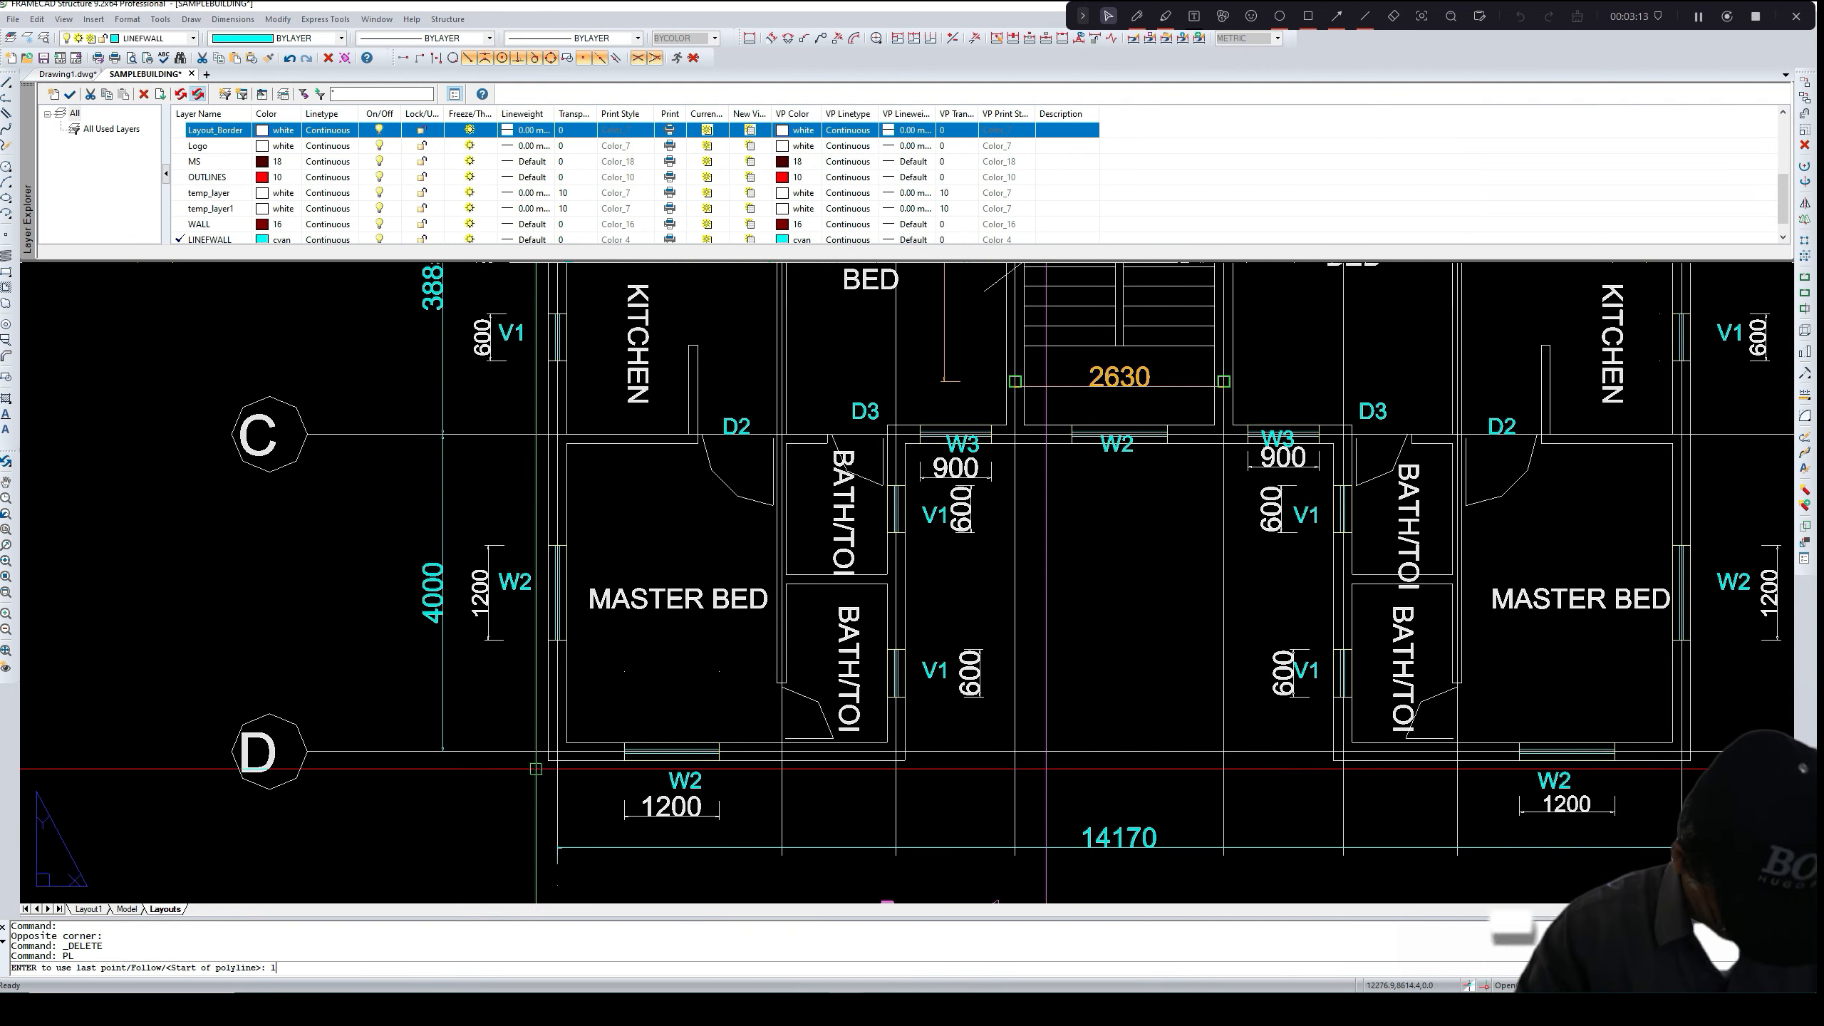
{"action": "type", "text": "l"}
{"action": "key", "text": "Return"}
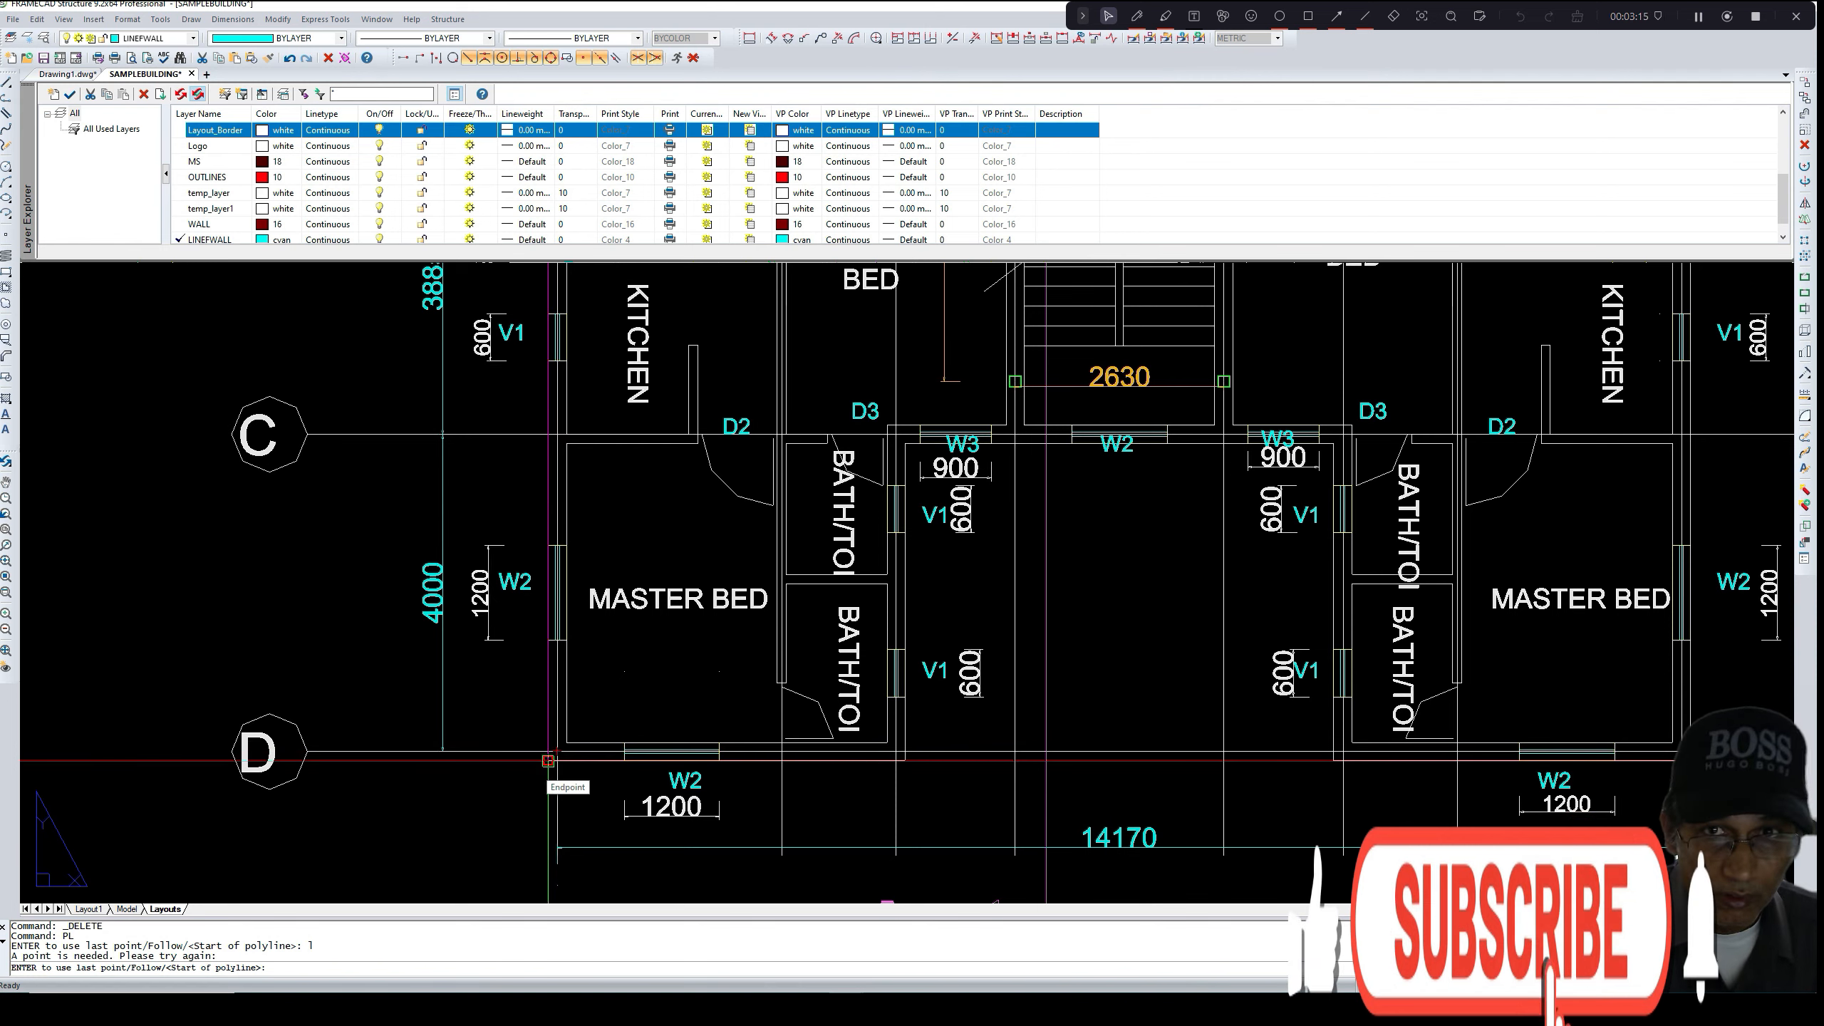
{"action": "left_click", "coordinate": [548, 761]}
{"action": "scroll", "coordinate": [548, 760], "scroll_direction": "down", "scroll_amount": 5}
{"action": "scroll", "coordinate": [491, 513], "scroll_direction": "up", "scroll_amount": 6}
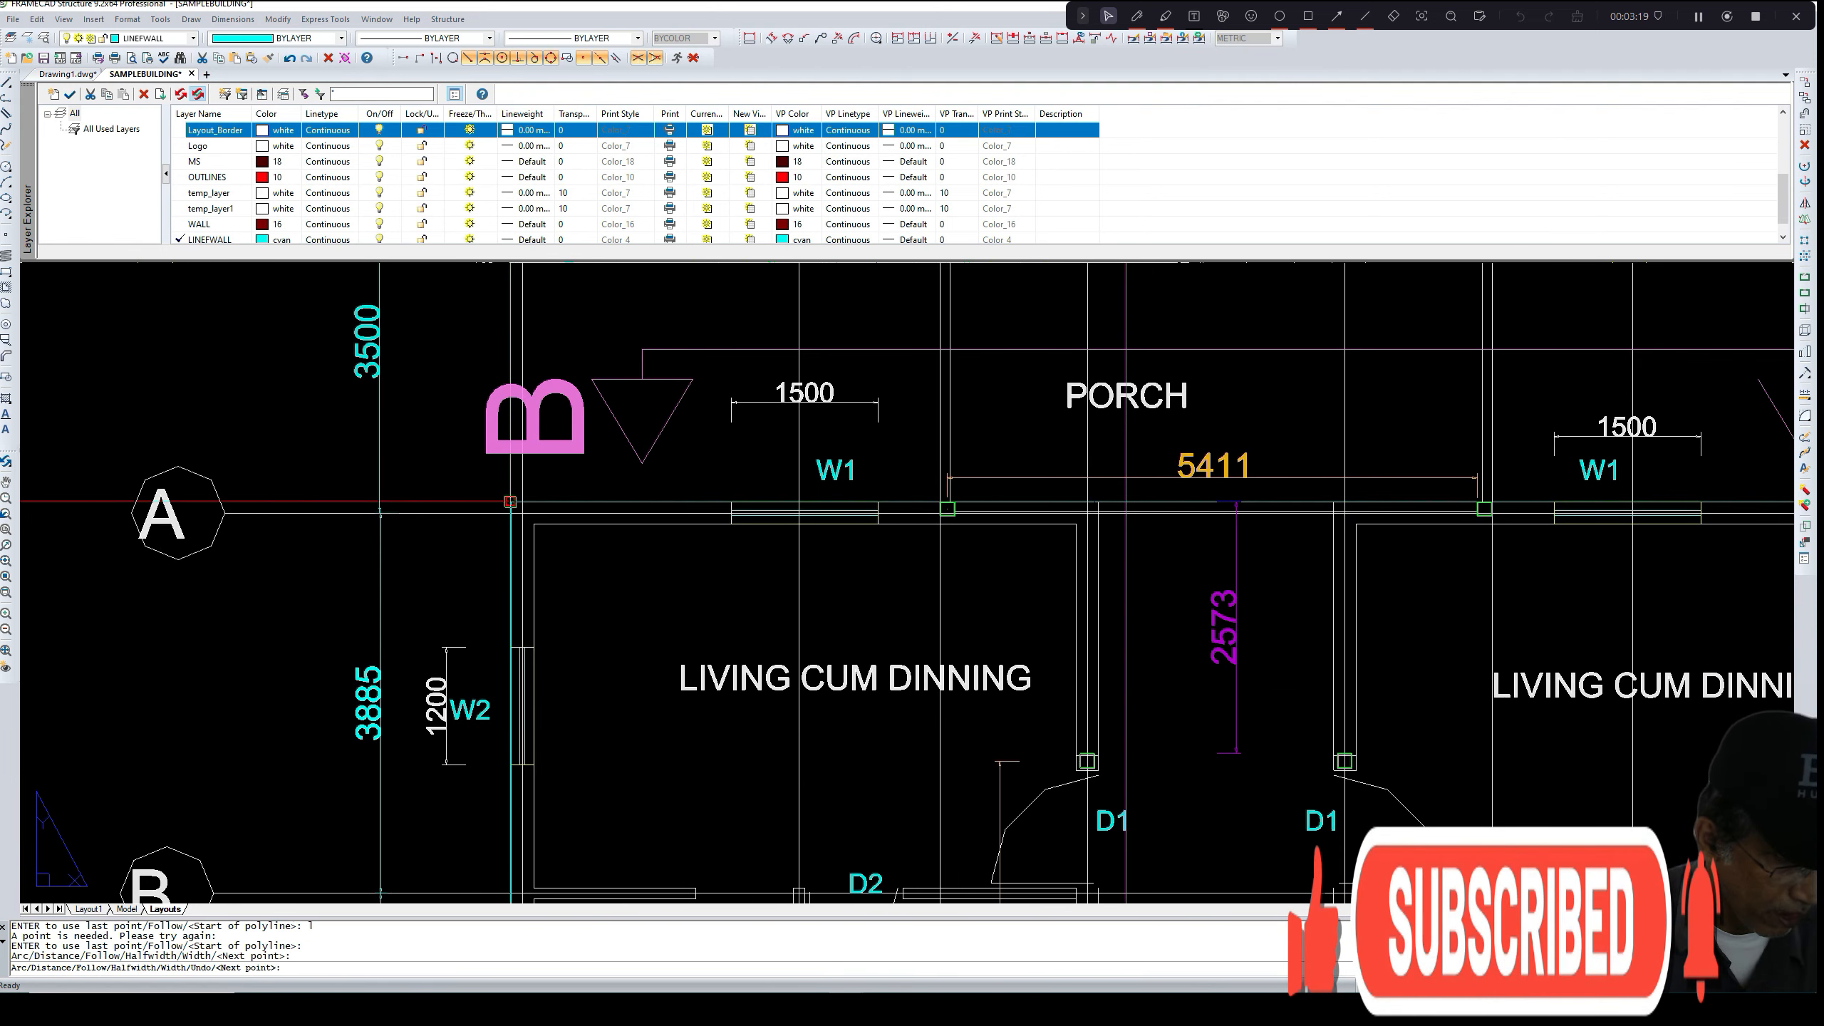
{"action": "left_click", "coordinate": [511, 503]}
- Continue the polyline along grid A to the central passage near grid 4, down beside the staircase and across the W2 window wall to grid 5
{"action": "scroll", "coordinate": [577, 522], "scroll_direction": "down", "scroll_amount": 2}
{"action": "scroll", "coordinate": [918, 515], "scroll_direction": "up", "scroll_amount": 3}
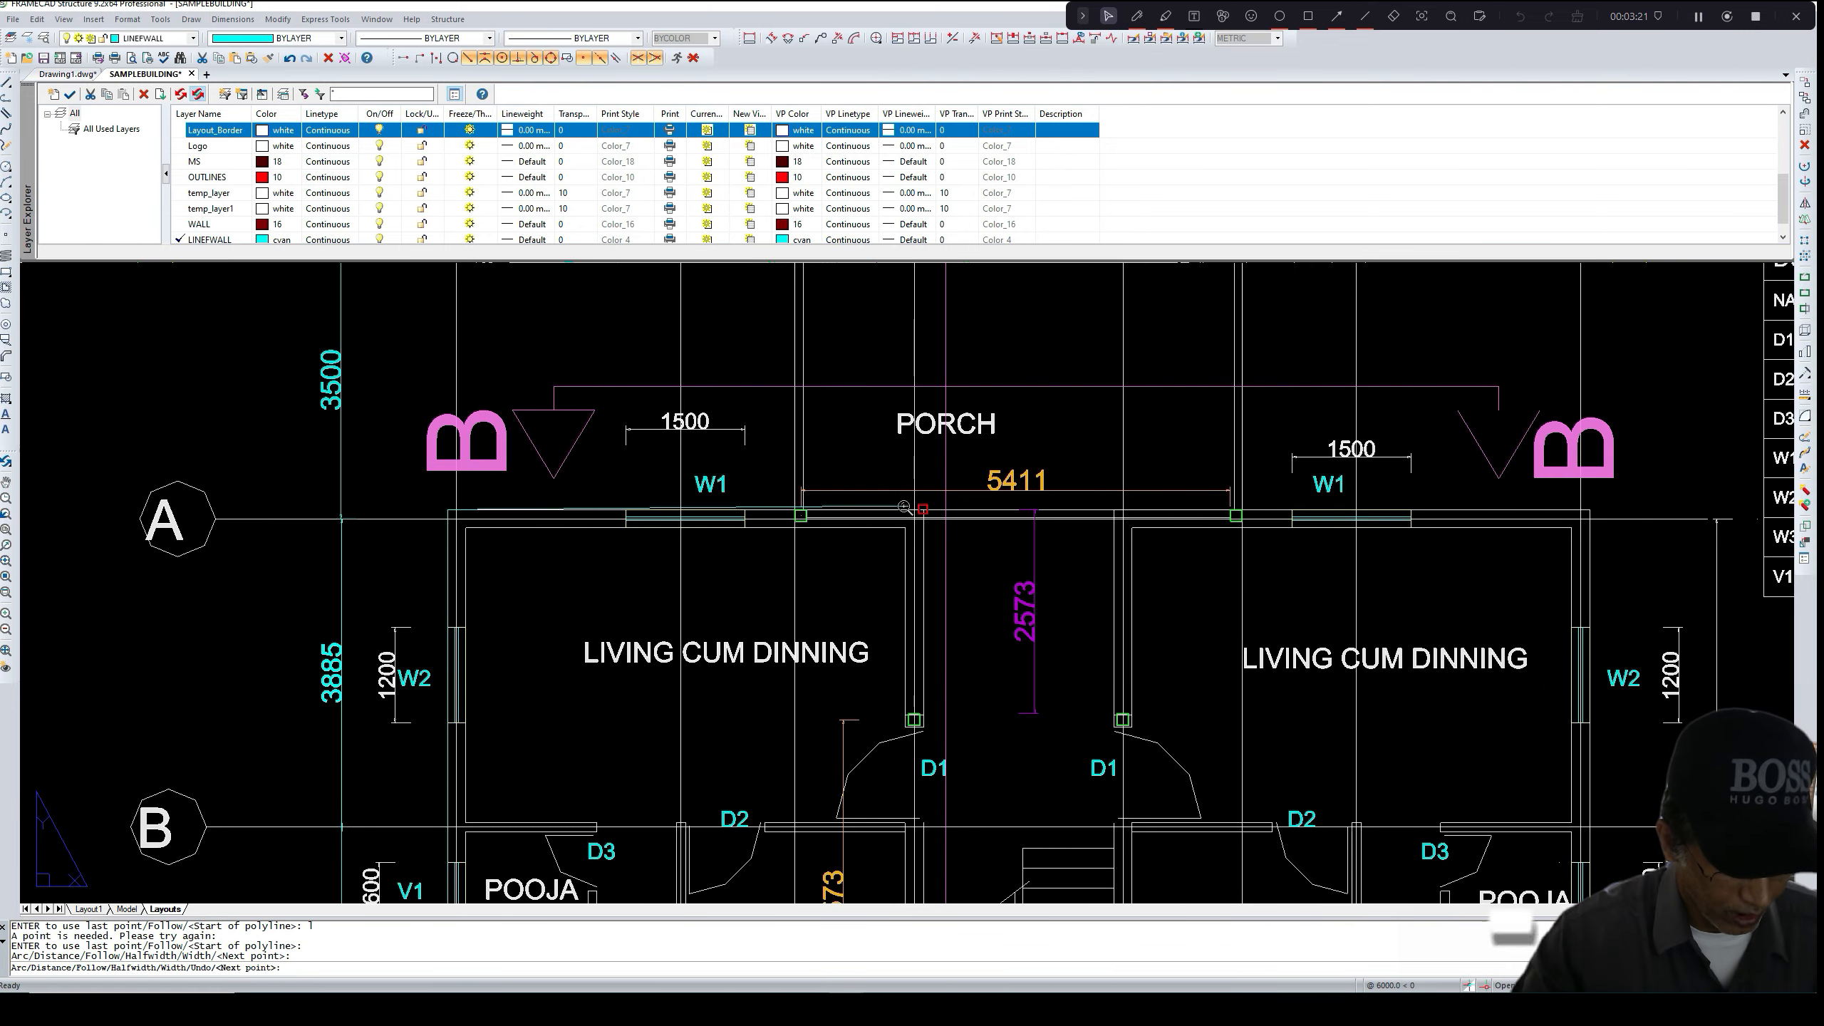
{"action": "left_click", "coordinate": [921, 511]}
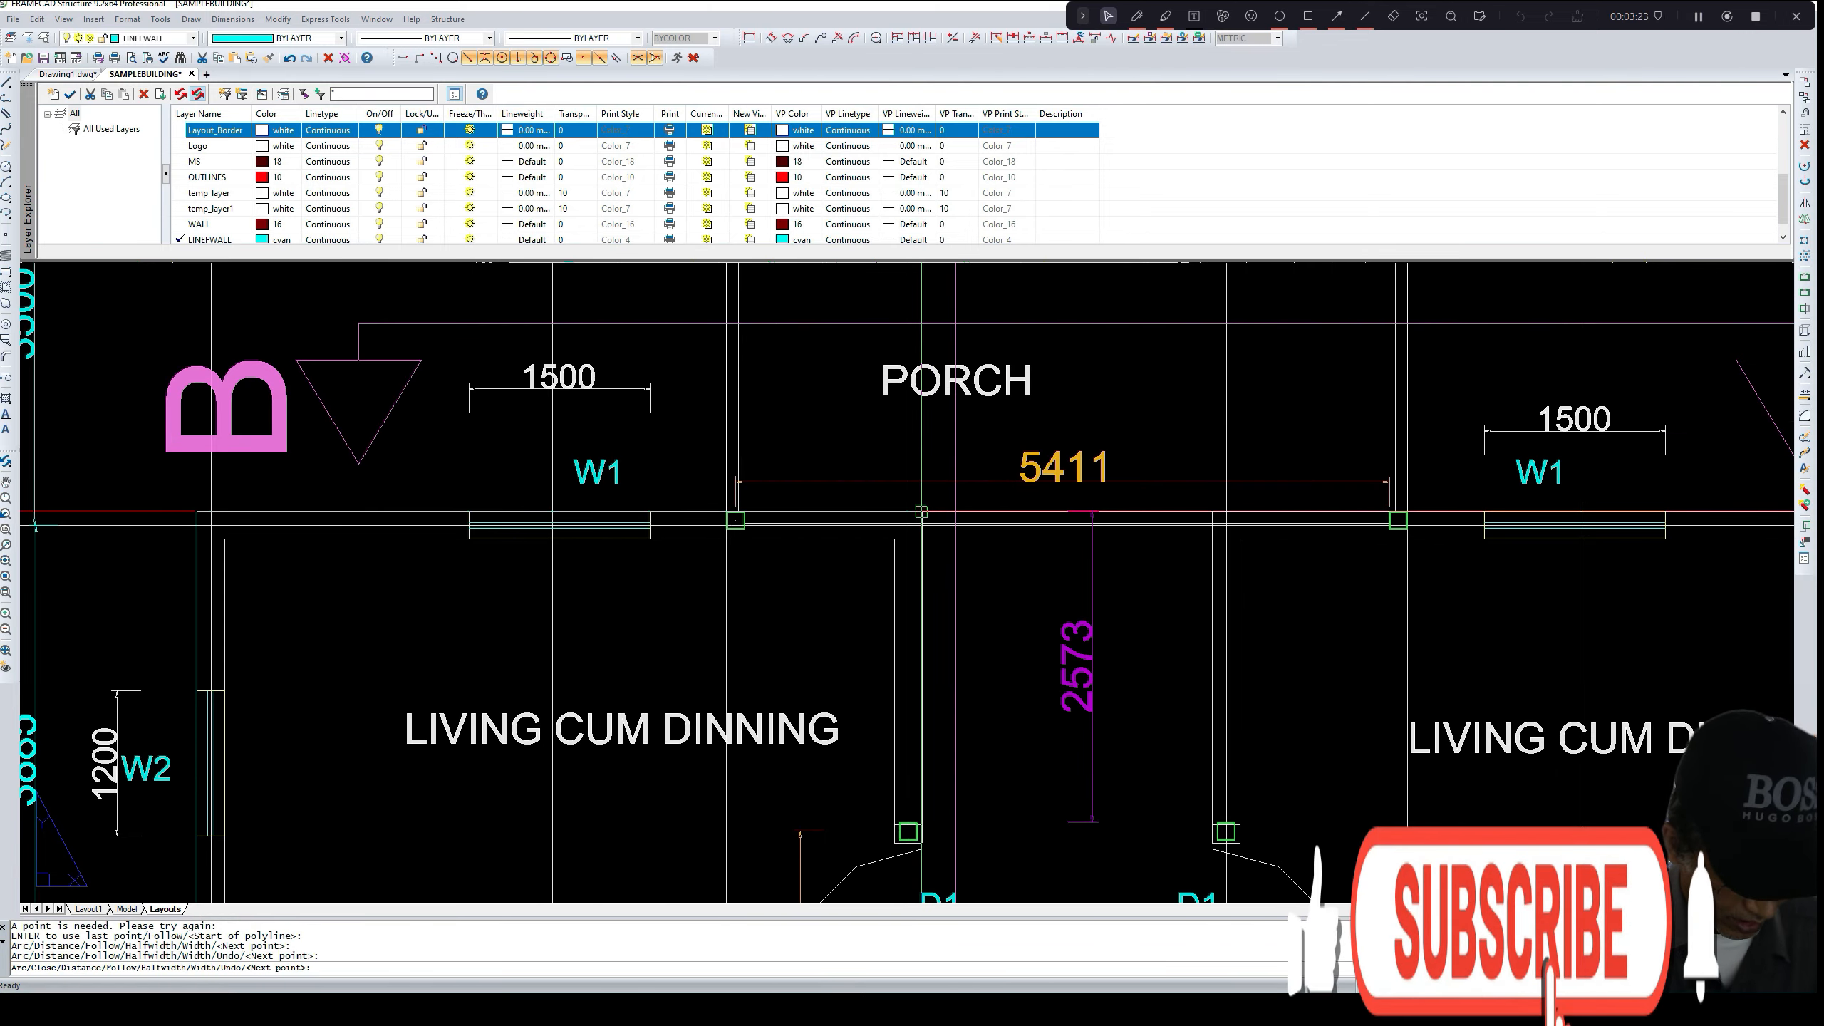
{"action": "scroll", "coordinate": [915, 568], "scroll_direction": "down", "scroll_amount": 3}
{"action": "scroll", "coordinate": [917, 808], "scroll_direction": "up", "scroll_amount": 2}
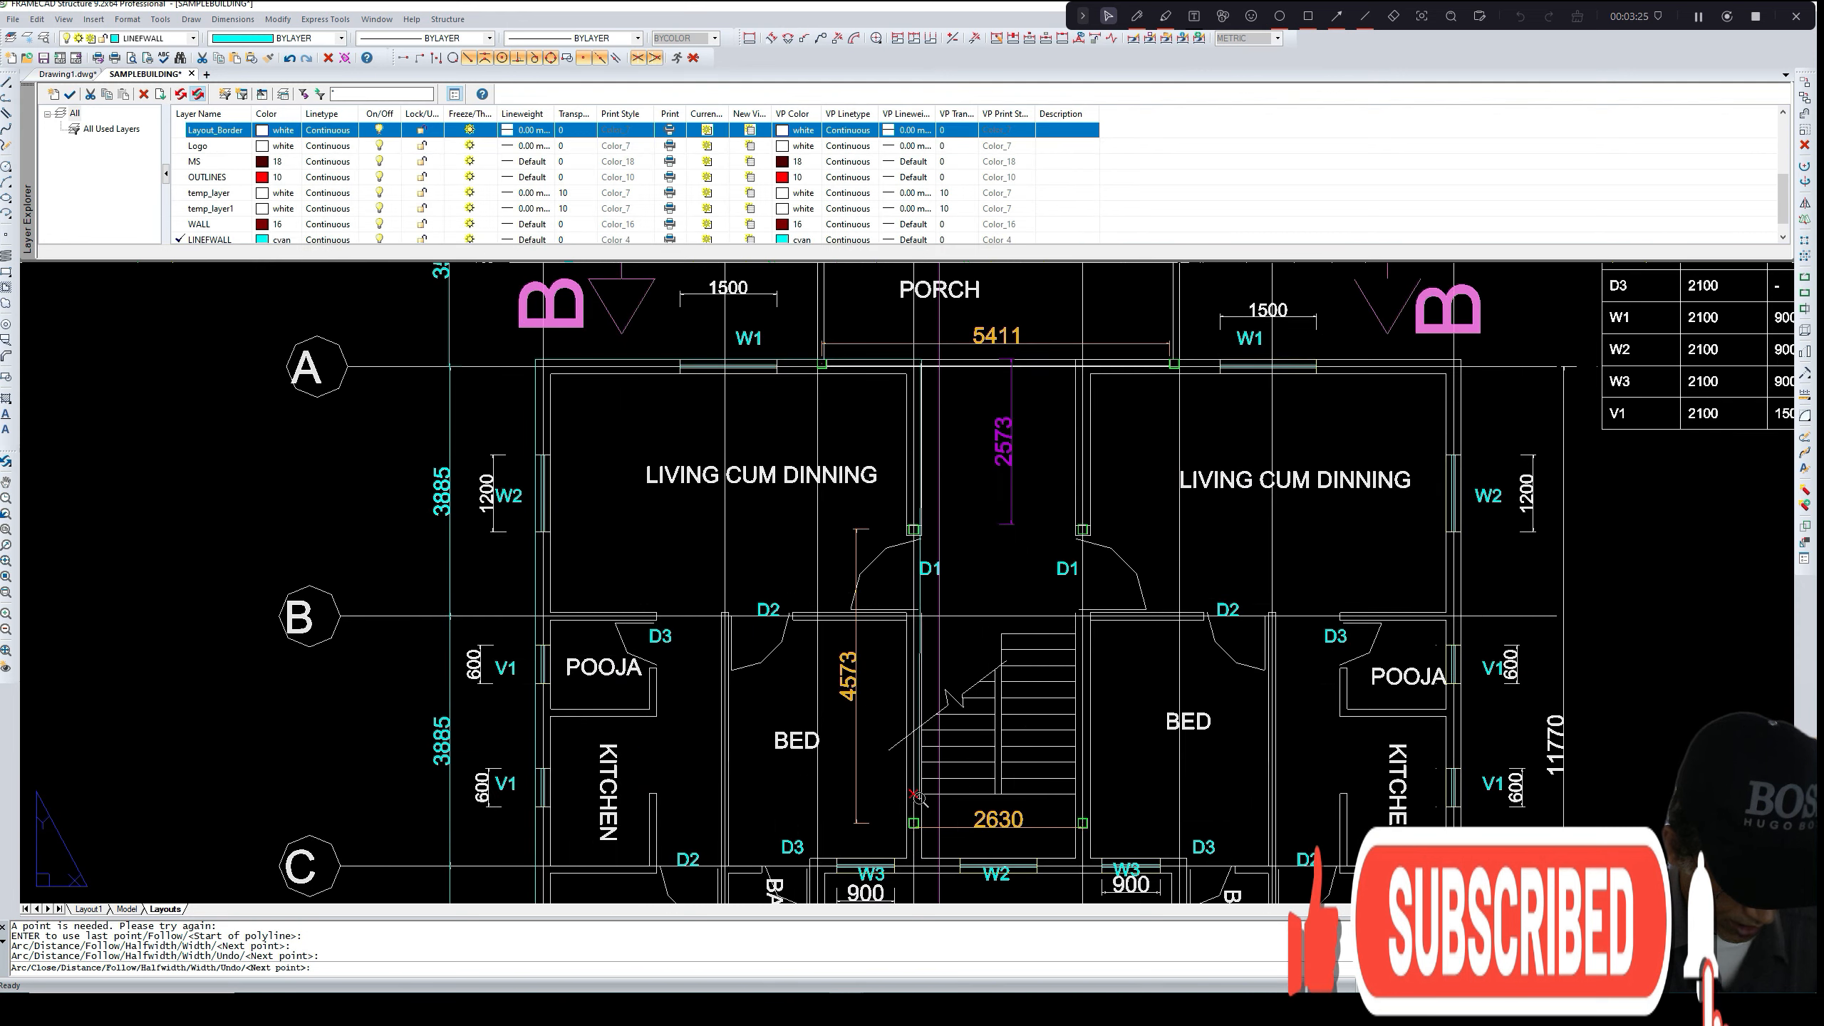
{"action": "left_click", "coordinate": [920, 859]}
{"action": "scroll", "coordinate": [921, 858], "scroll_direction": "up", "scroll_amount": 4}
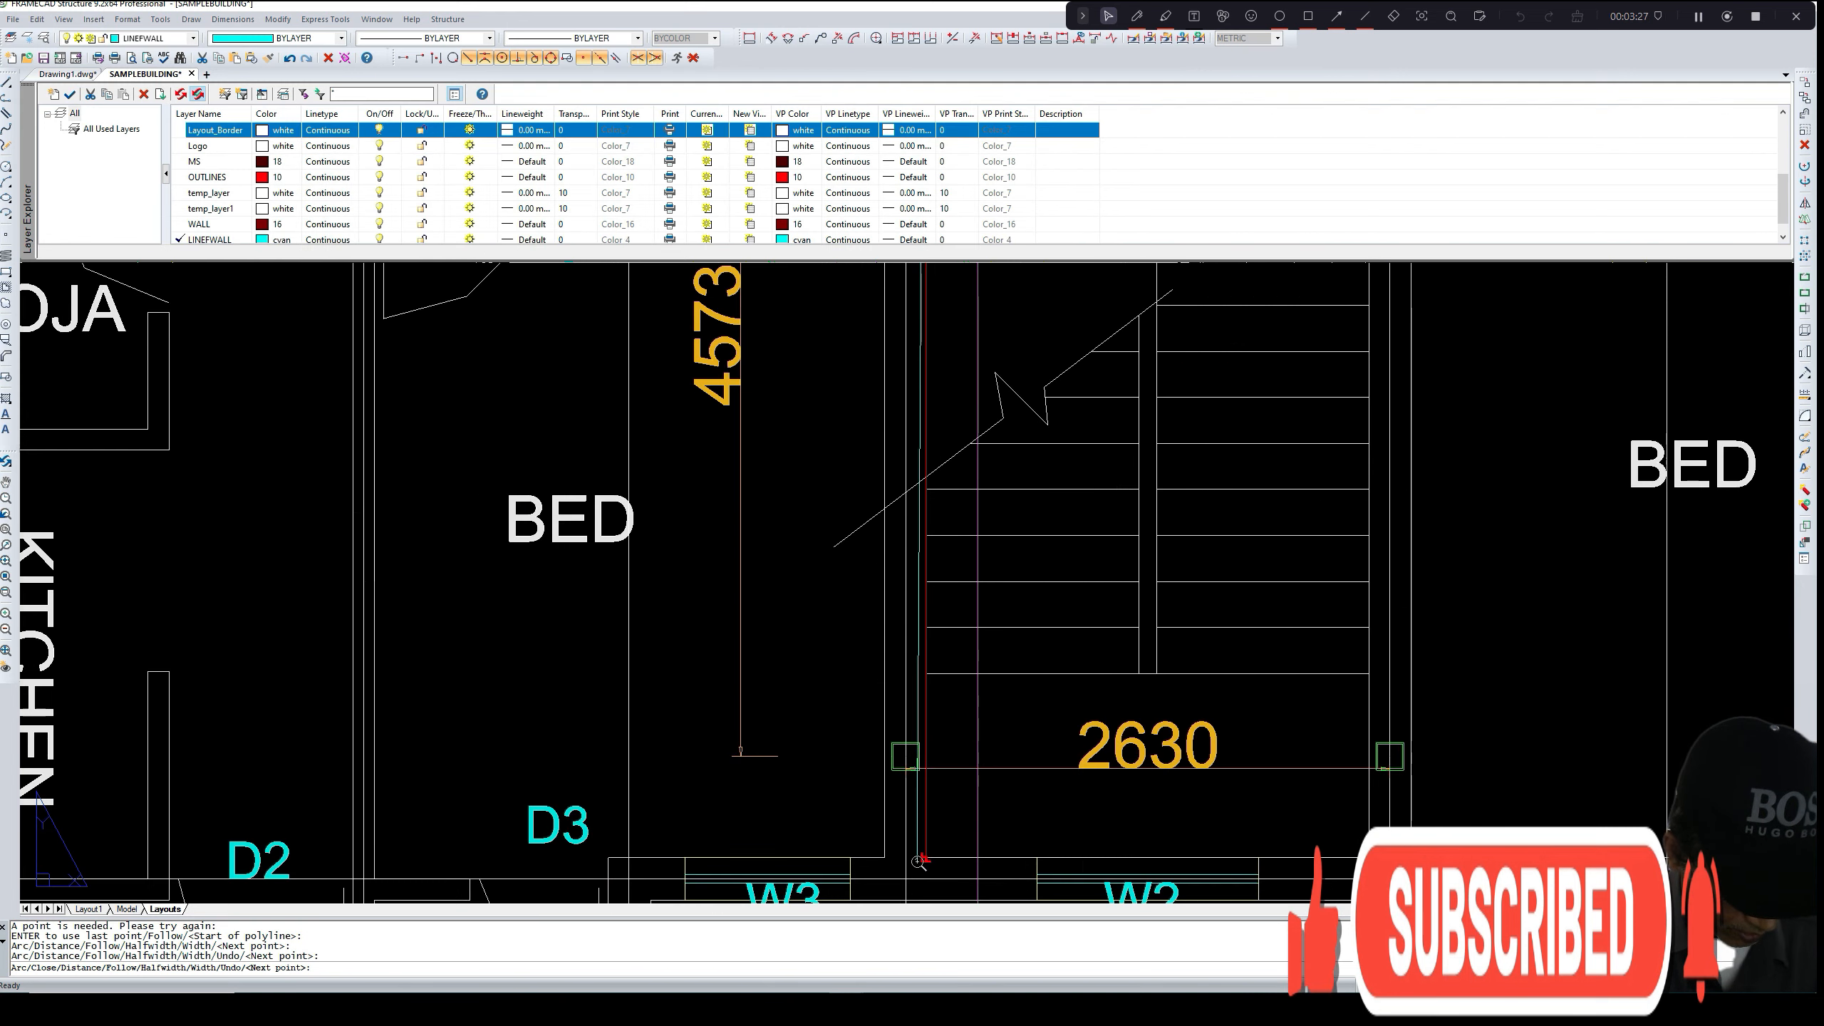
{"action": "scroll", "coordinate": [925, 858], "scroll_direction": "down", "scroll_amount": 2}
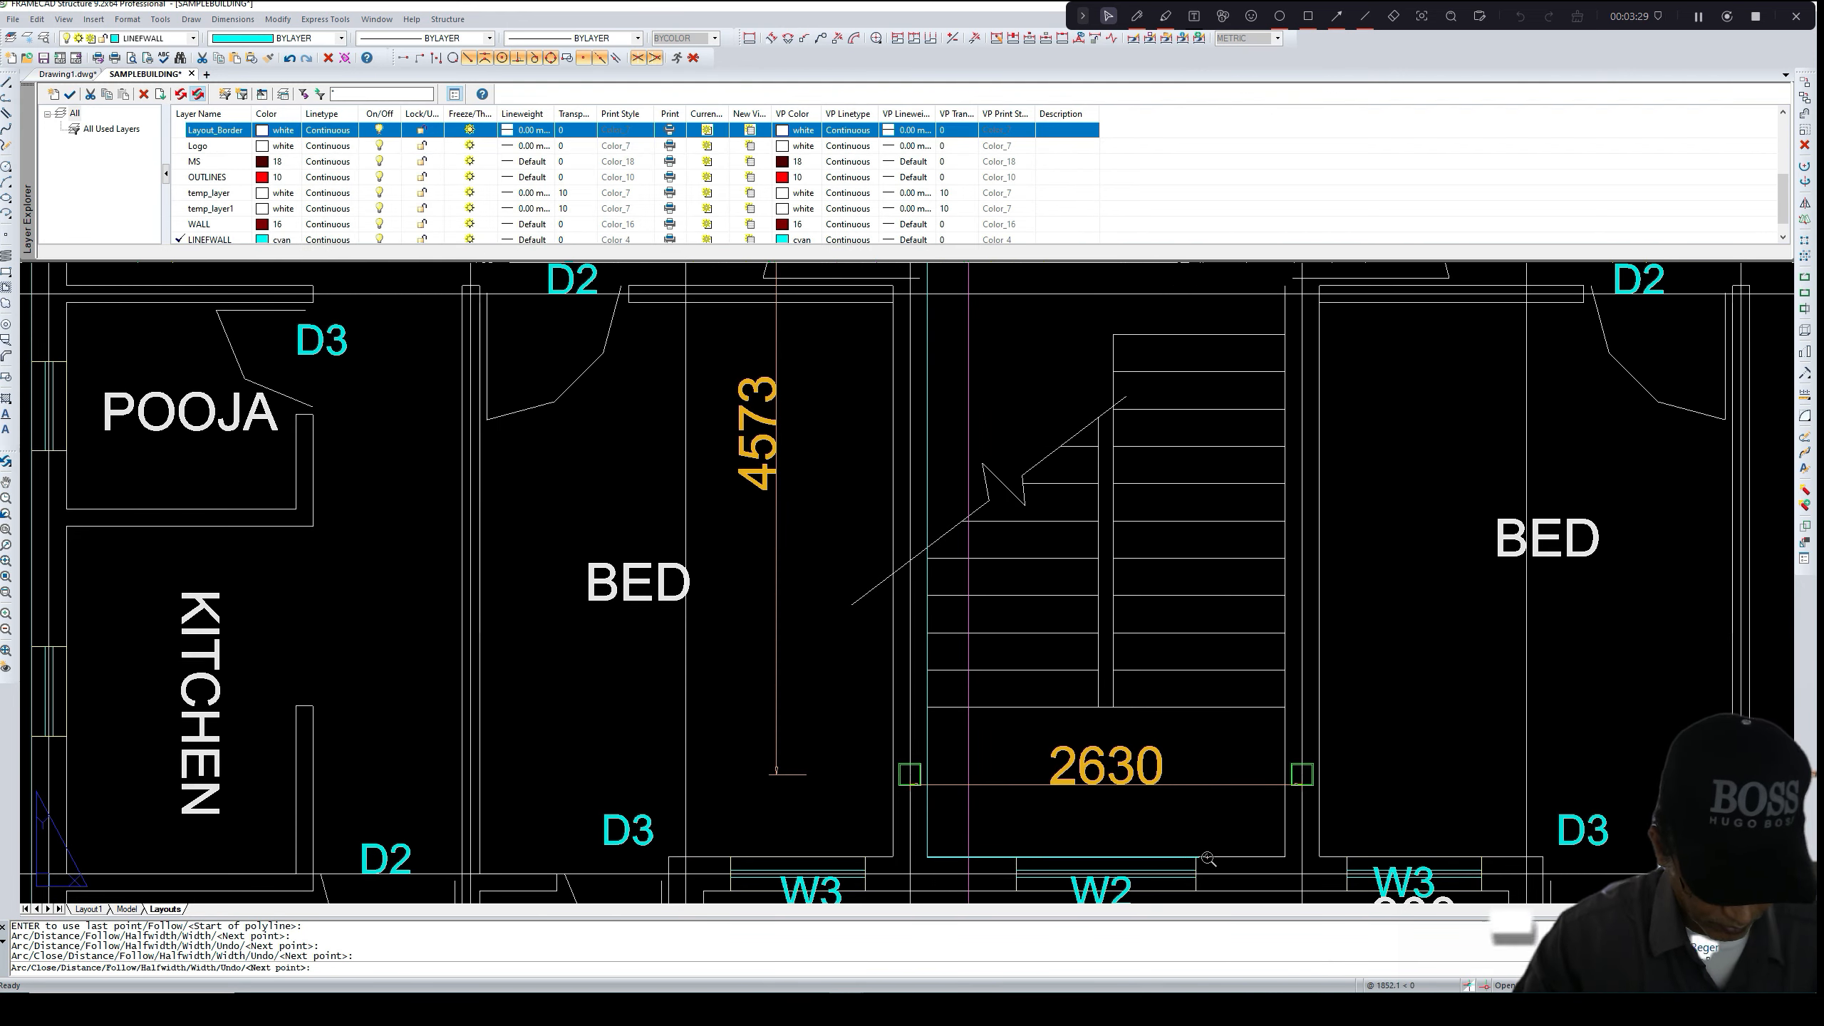
{"action": "left_click", "coordinate": [1285, 858]}
- Continue the polyline up the passage wall near grid 5 to grid A and along it to the outer corner at grid 8
{"action": "scroll", "coordinate": [1285, 858], "scroll_direction": "down", "scroll_amount": 3}
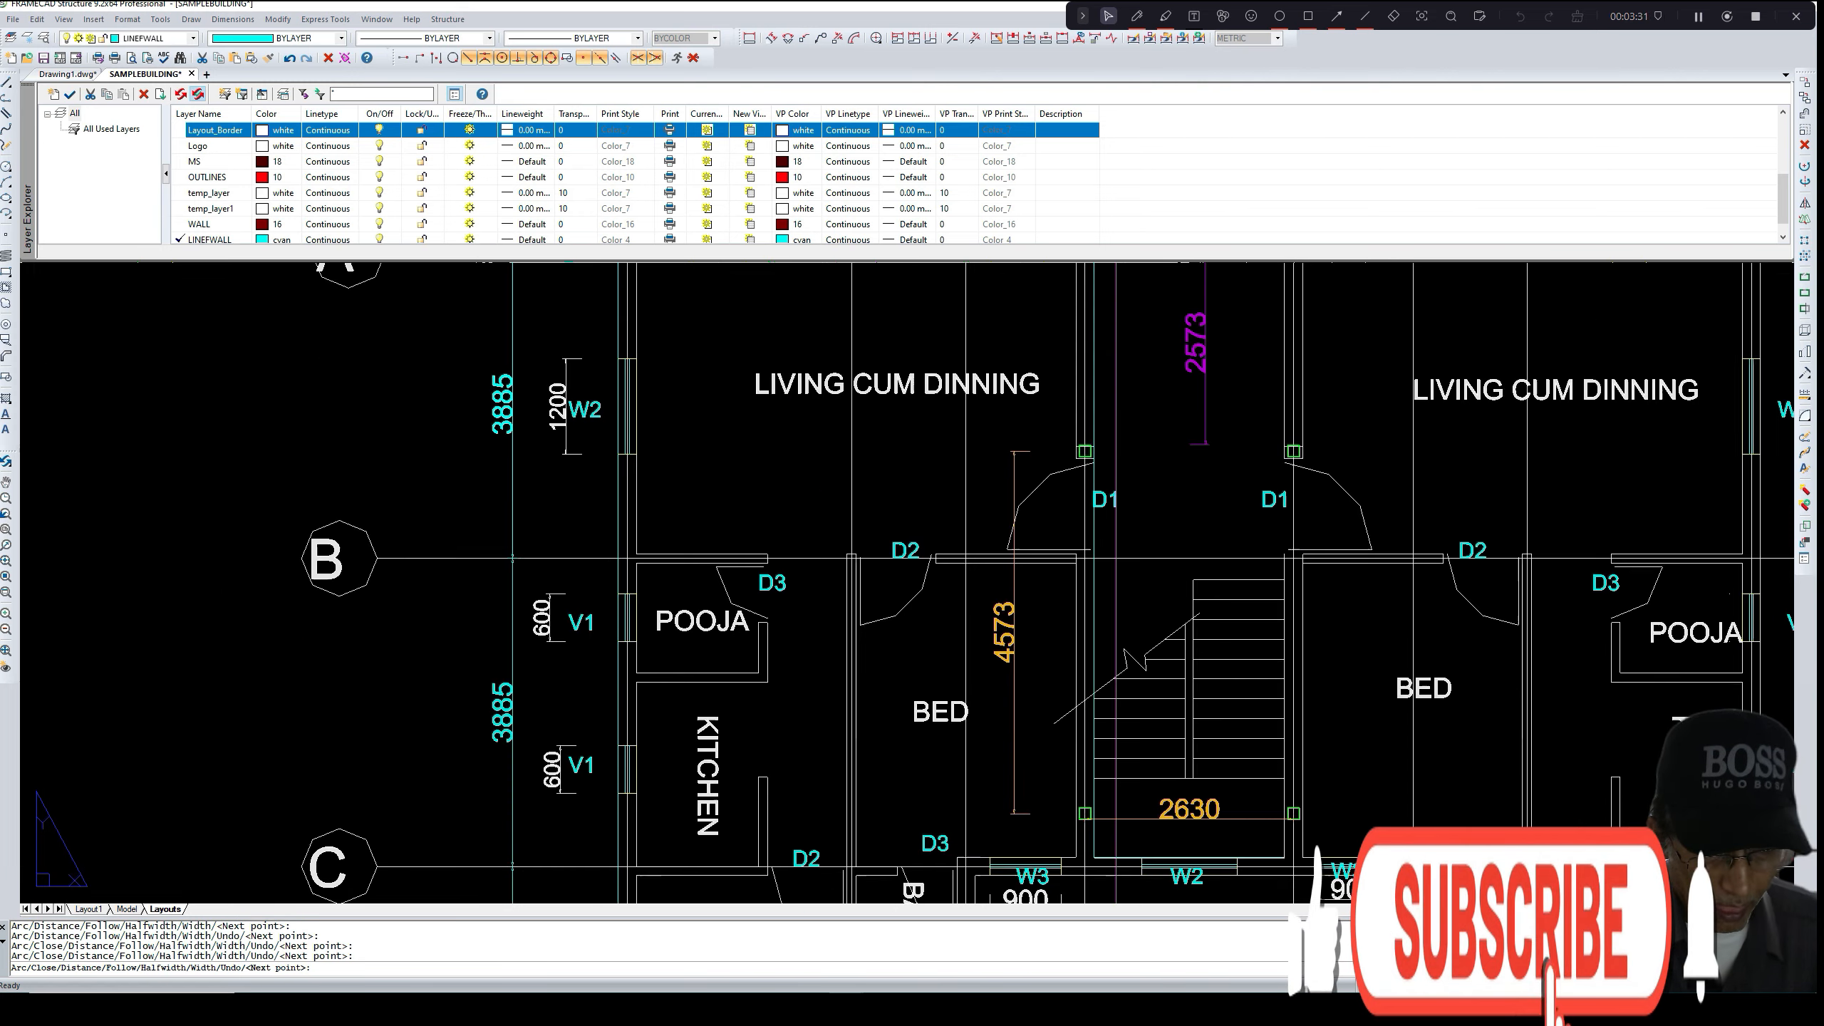
{"action": "middle_click_drag", "start_coordinate": [1292, 588], "coordinate": [1229, 722]}
{"action": "scroll", "coordinate": [1276, 629], "scroll_direction": "down", "scroll_amount": 2}
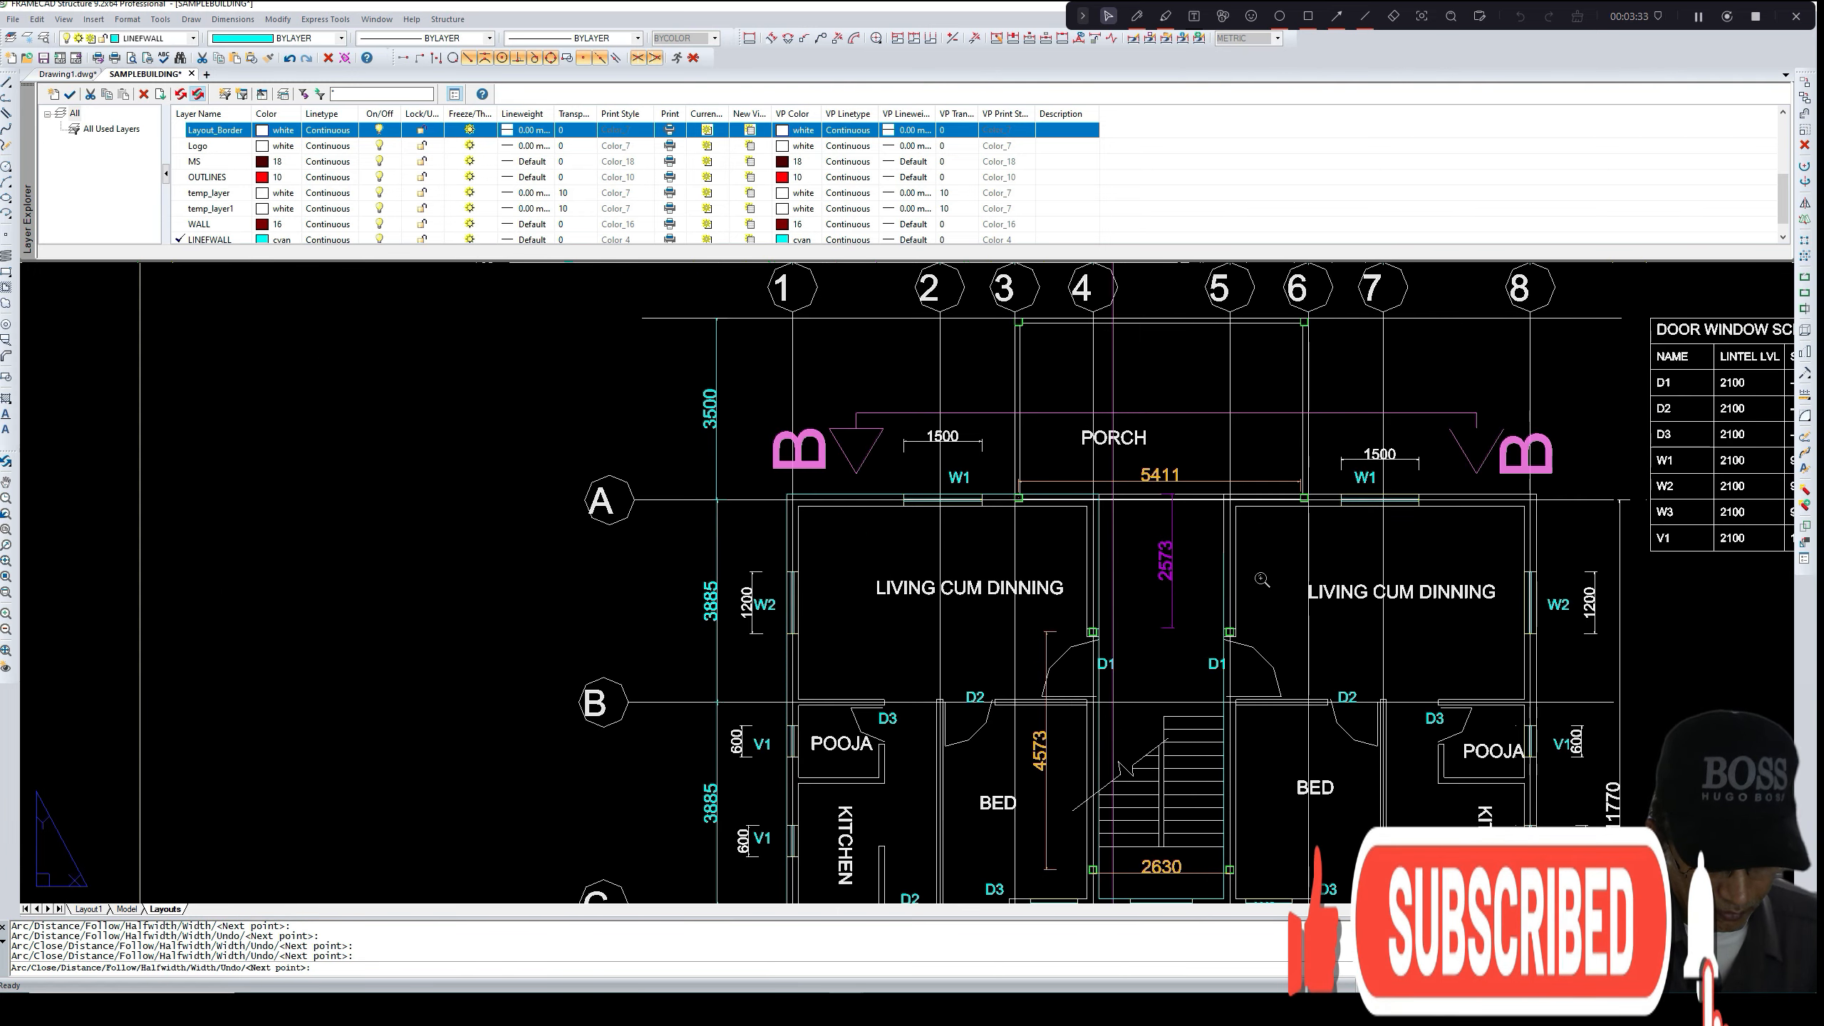
{"action": "scroll", "coordinate": [1213, 496], "scroll_direction": "up", "scroll_amount": 6}
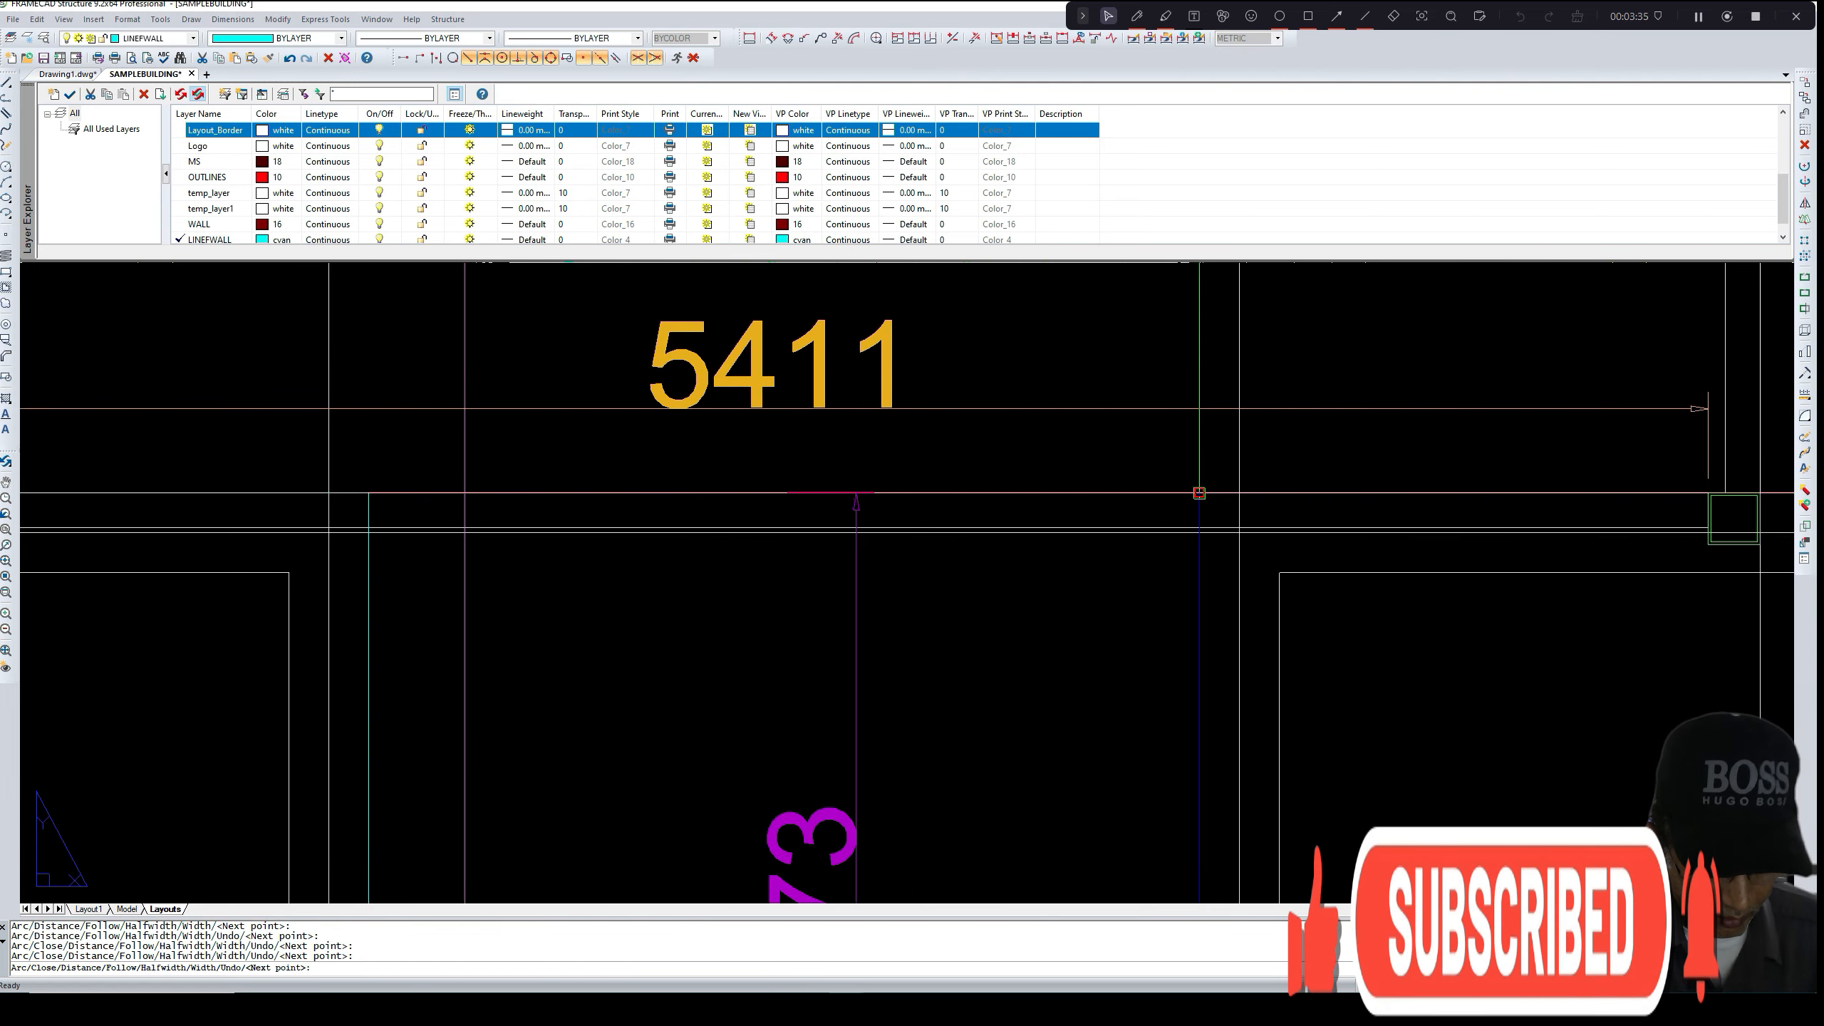
{"action": "scroll", "coordinate": [1203, 496], "scroll_direction": "down", "scroll_amount": 4}
{"action": "scroll", "coordinate": [1201, 497], "scroll_direction": "down", "scroll_amount": 3}
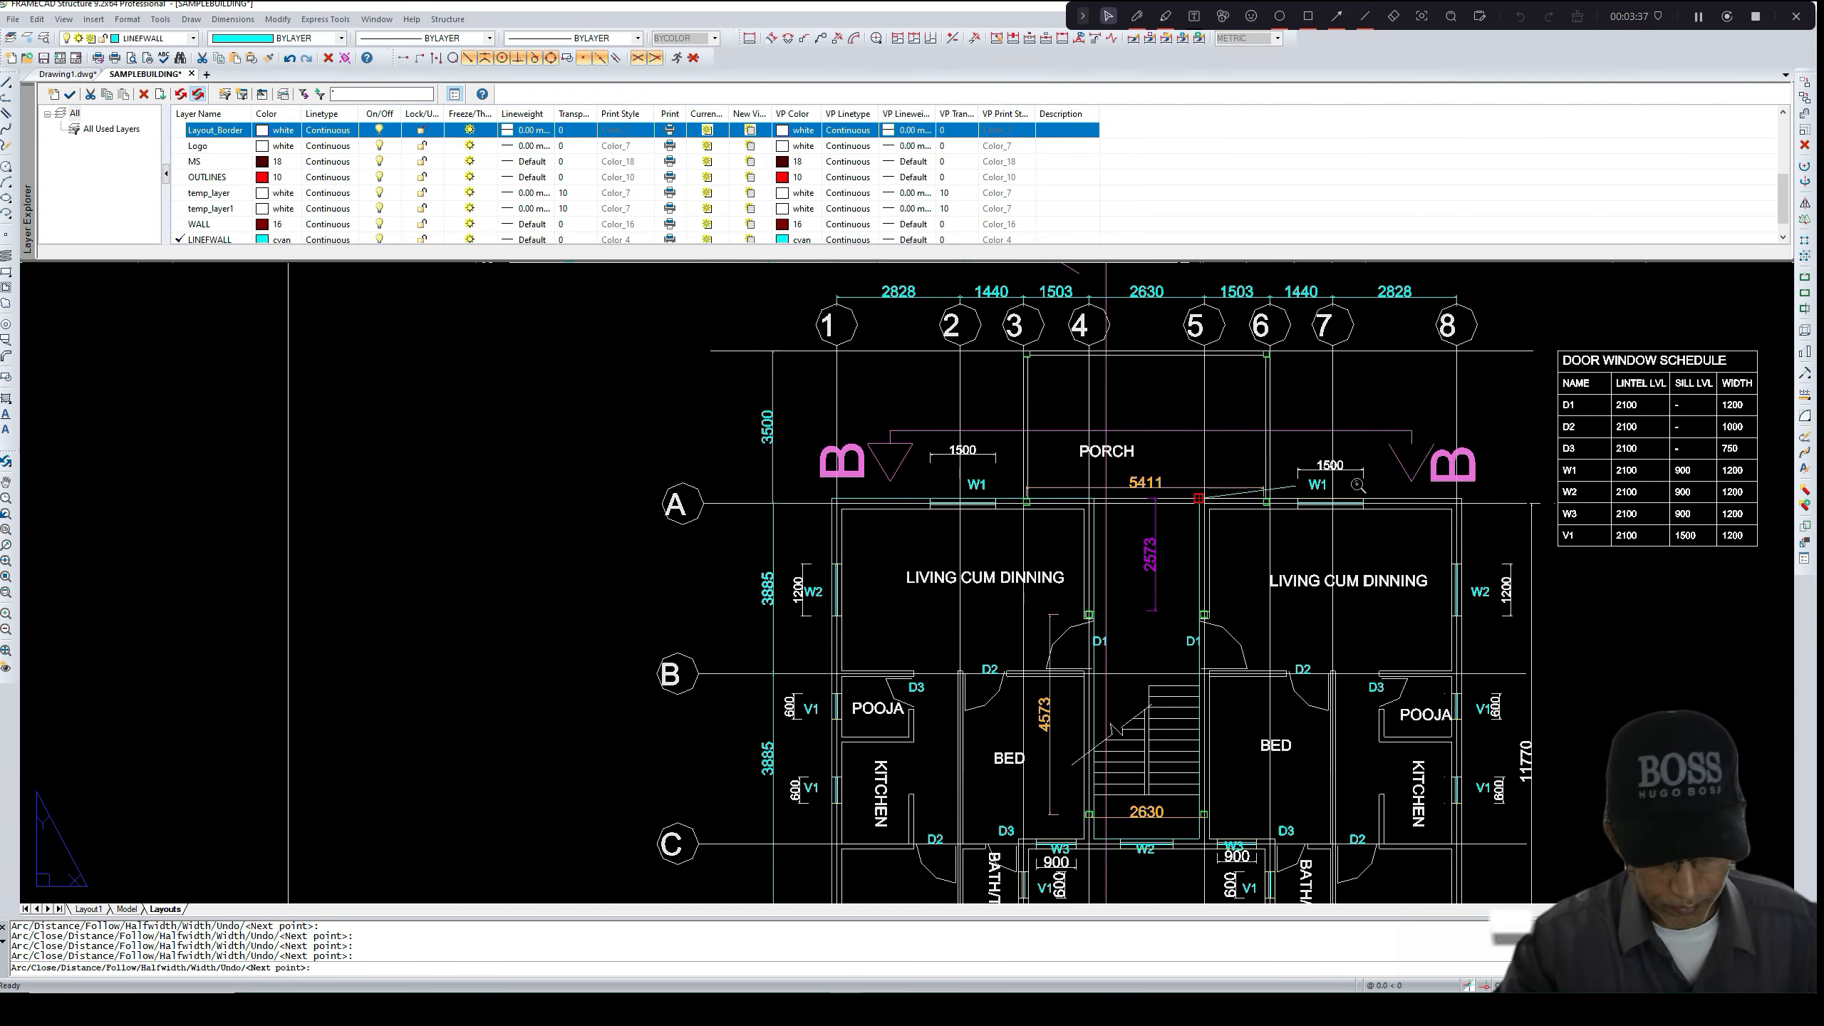
{"action": "scroll", "coordinate": [1462, 500], "scroll_direction": "up", "scroll_amount": 5}
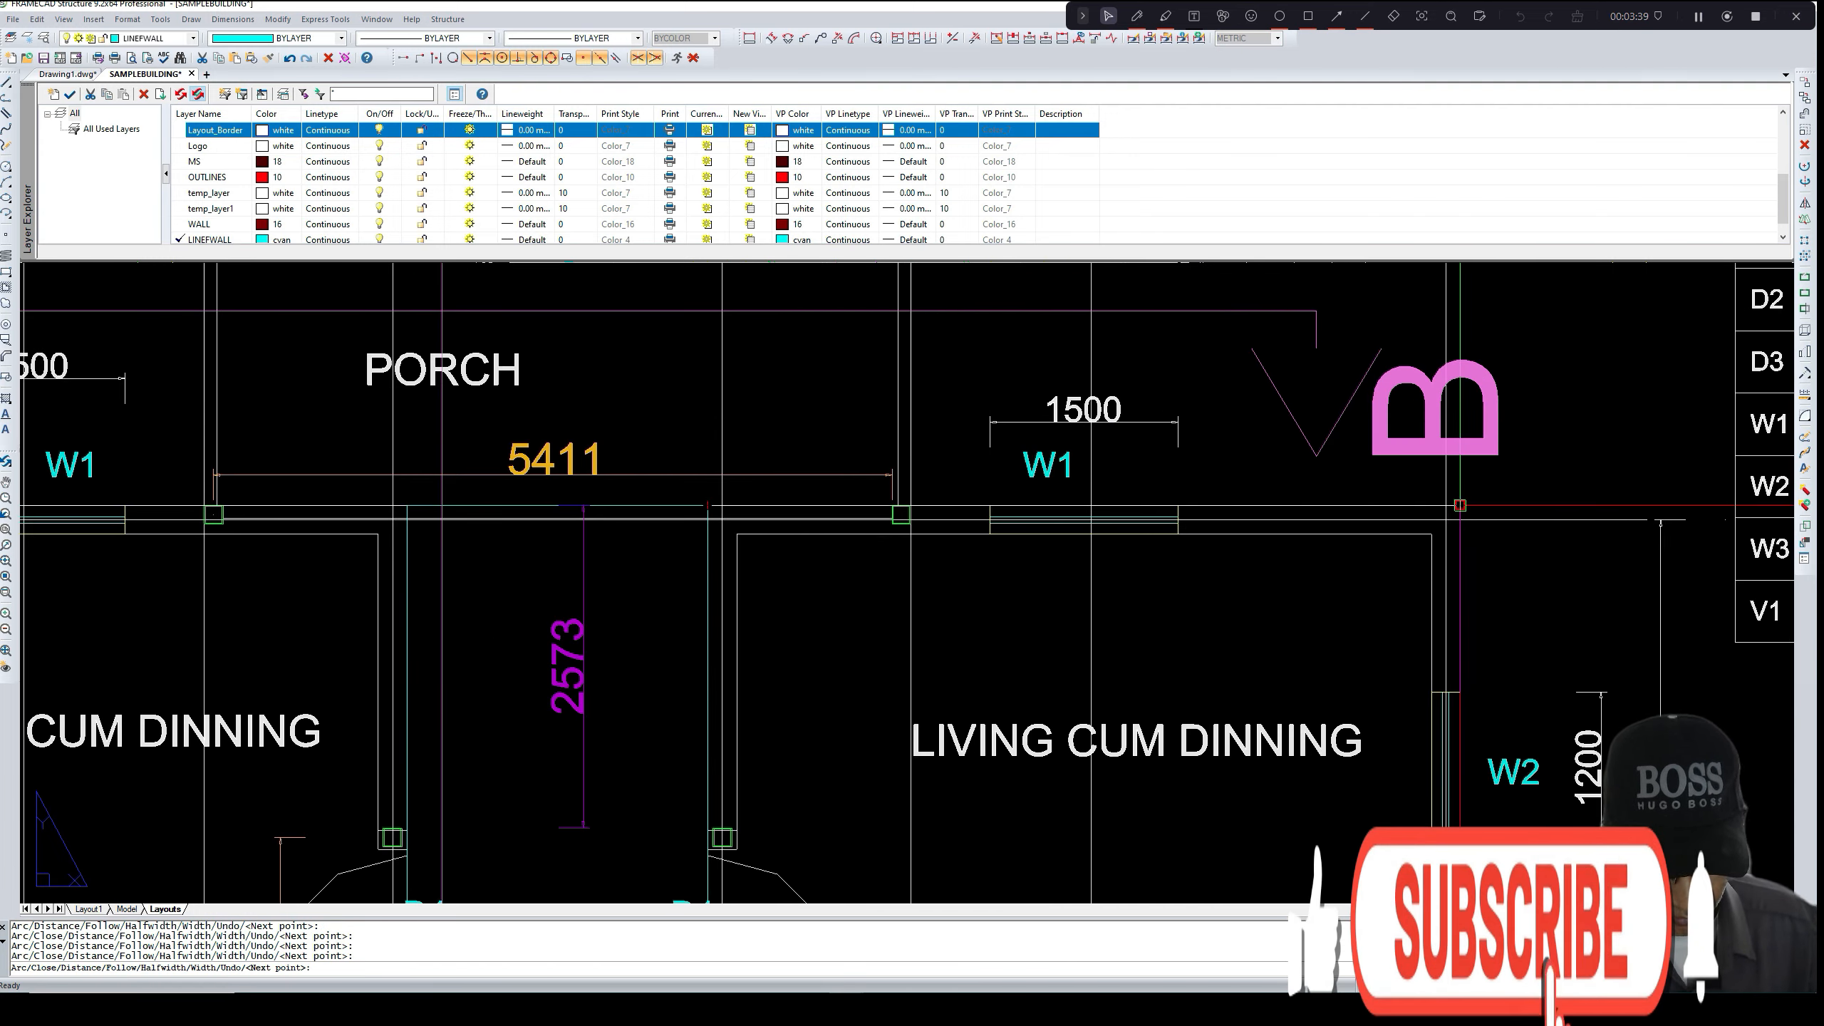
- Continue the polyline down the grid 8 wall to grid D, along the master bedroom's outer wall and up the bath wall to grid C
{"action": "scroll", "coordinate": [1461, 500], "scroll_direction": "down", "scroll_amount": 4}
{"action": "scroll", "coordinate": [1460, 505], "scroll_direction": "down", "scroll_amount": 3}
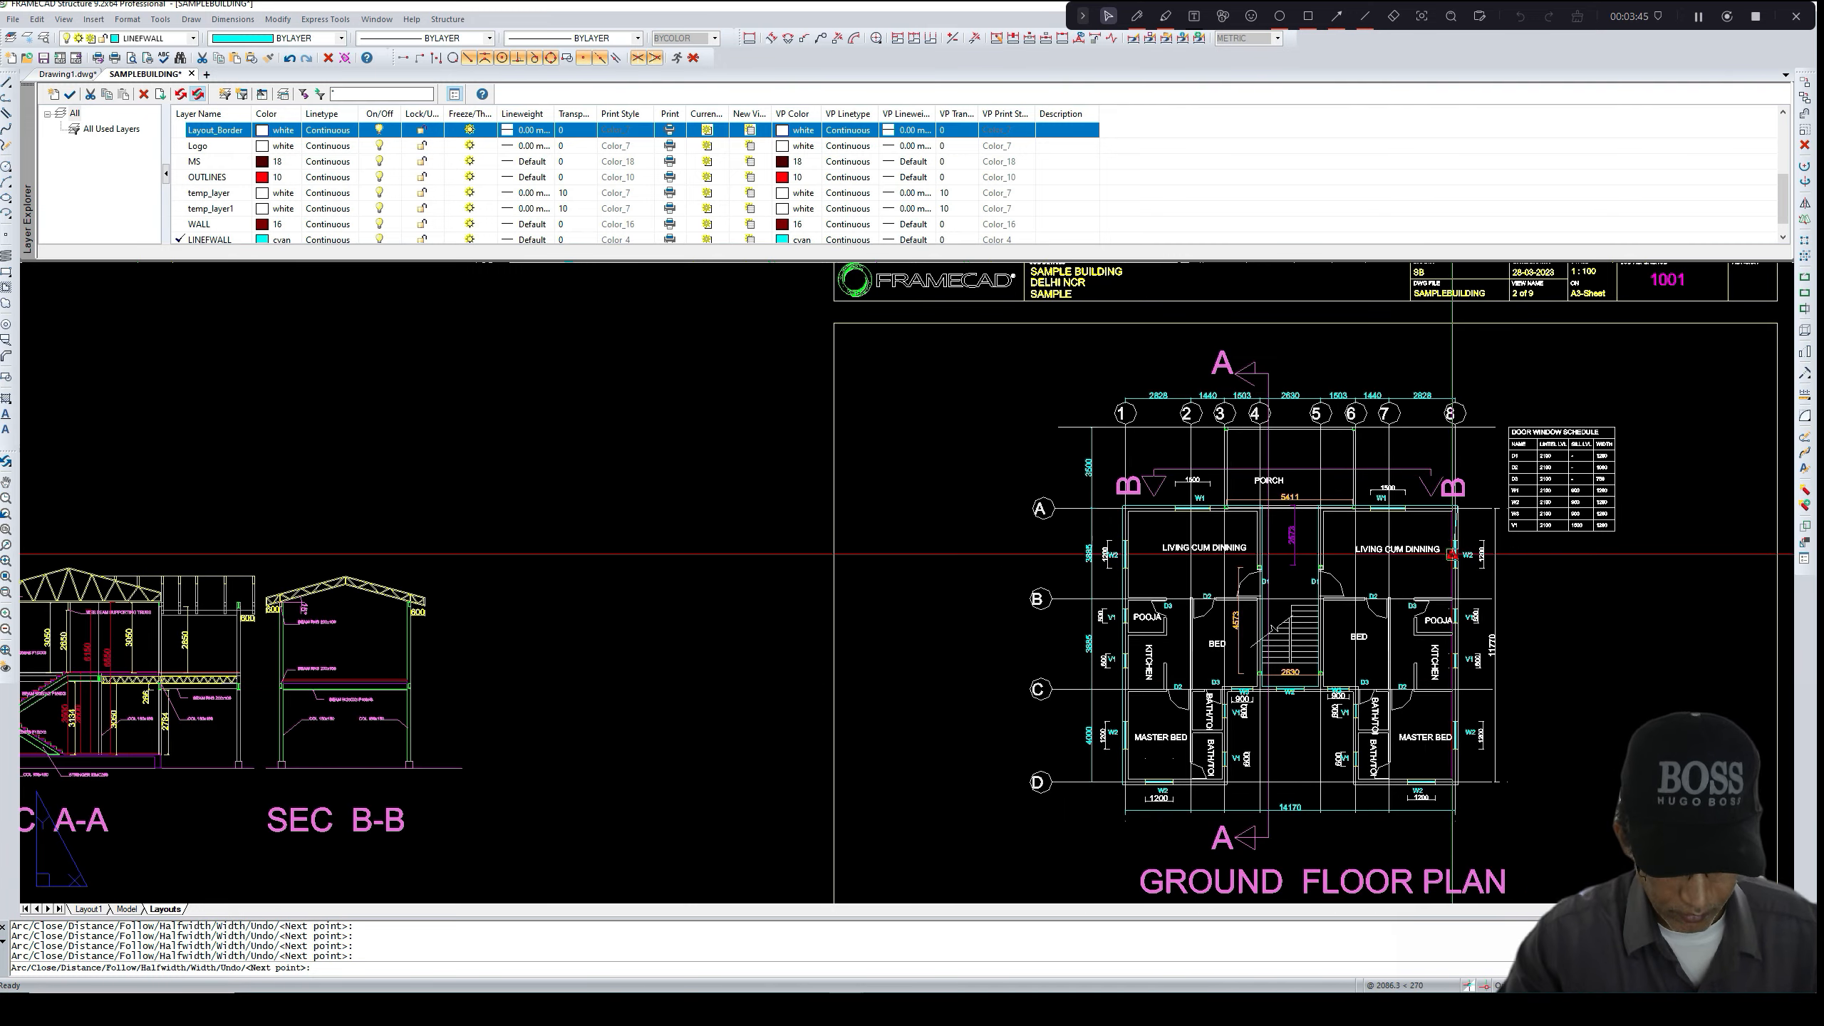
{"action": "scroll", "coordinate": [1395, 810], "scroll_direction": "up", "scroll_amount": 5}
{"action": "scroll", "coordinate": [1128, 638], "scroll_direction": "down", "scroll_amount": 2}
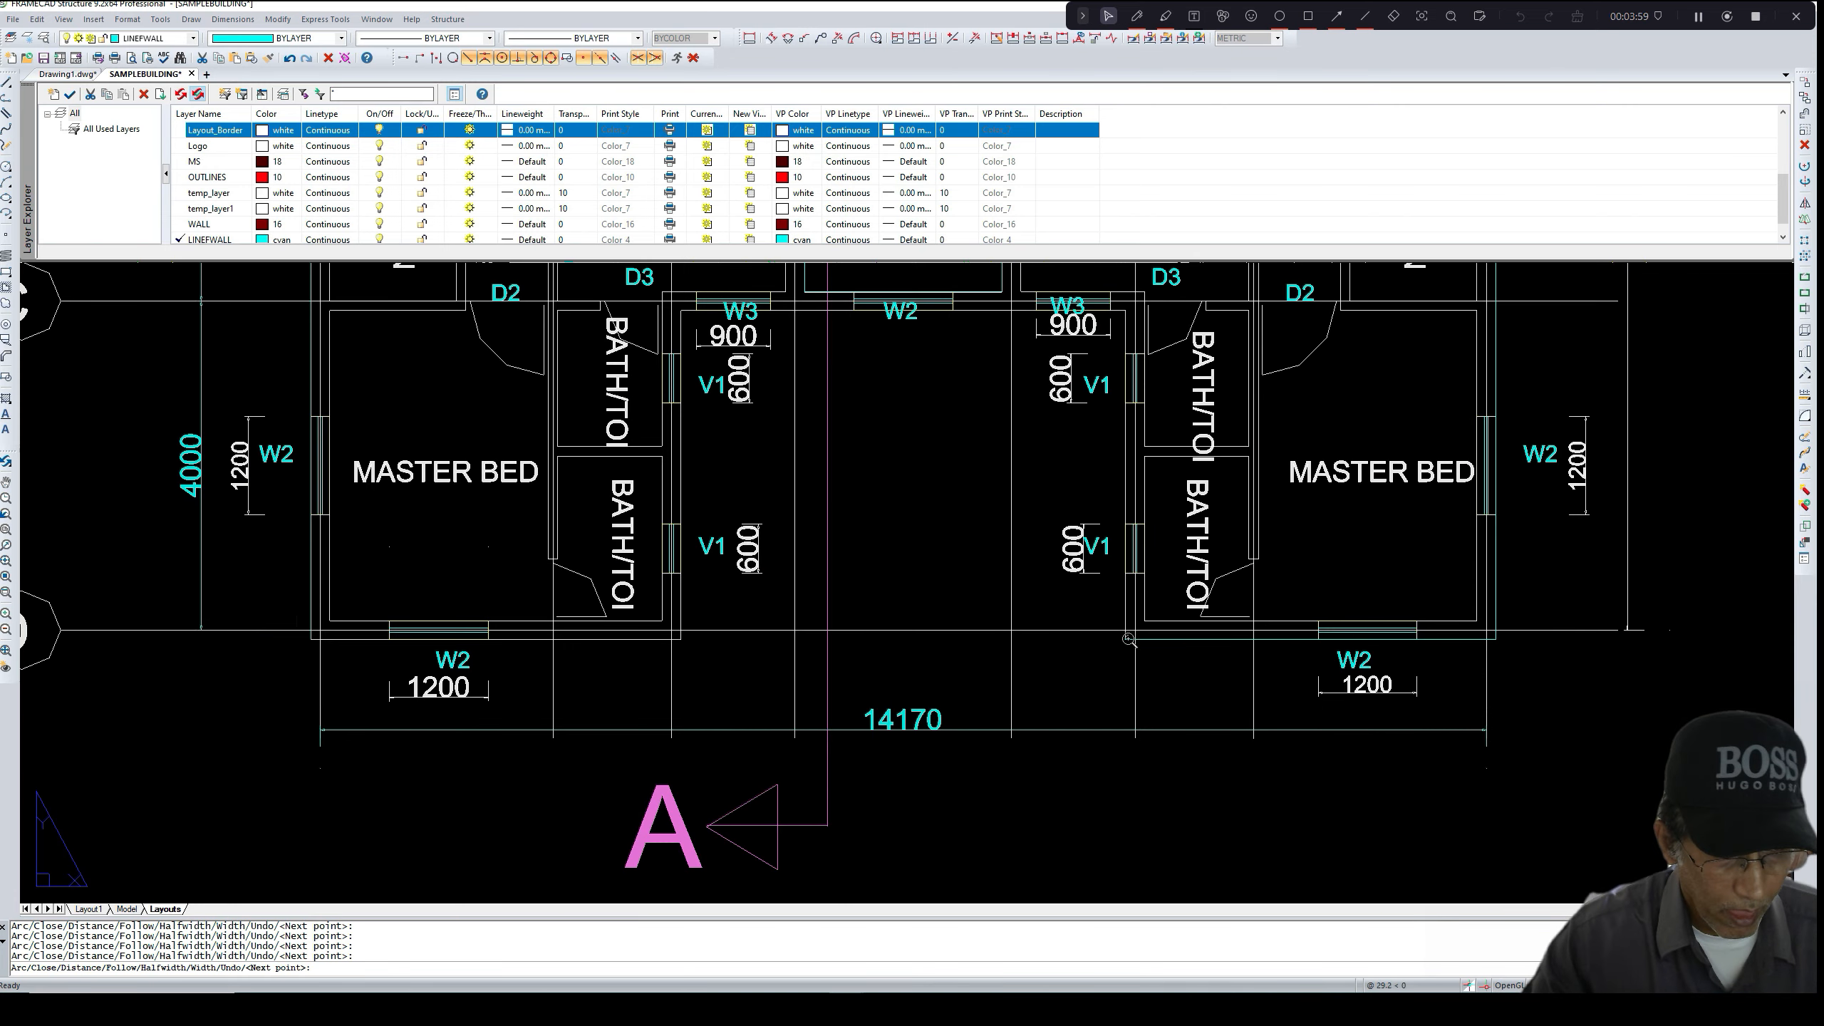
{"action": "scroll", "coordinate": [1128, 638], "scroll_direction": "down", "scroll_amount": 4}
{"action": "scroll", "coordinate": [1124, 414], "scroll_direction": "up", "scroll_amount": 3}
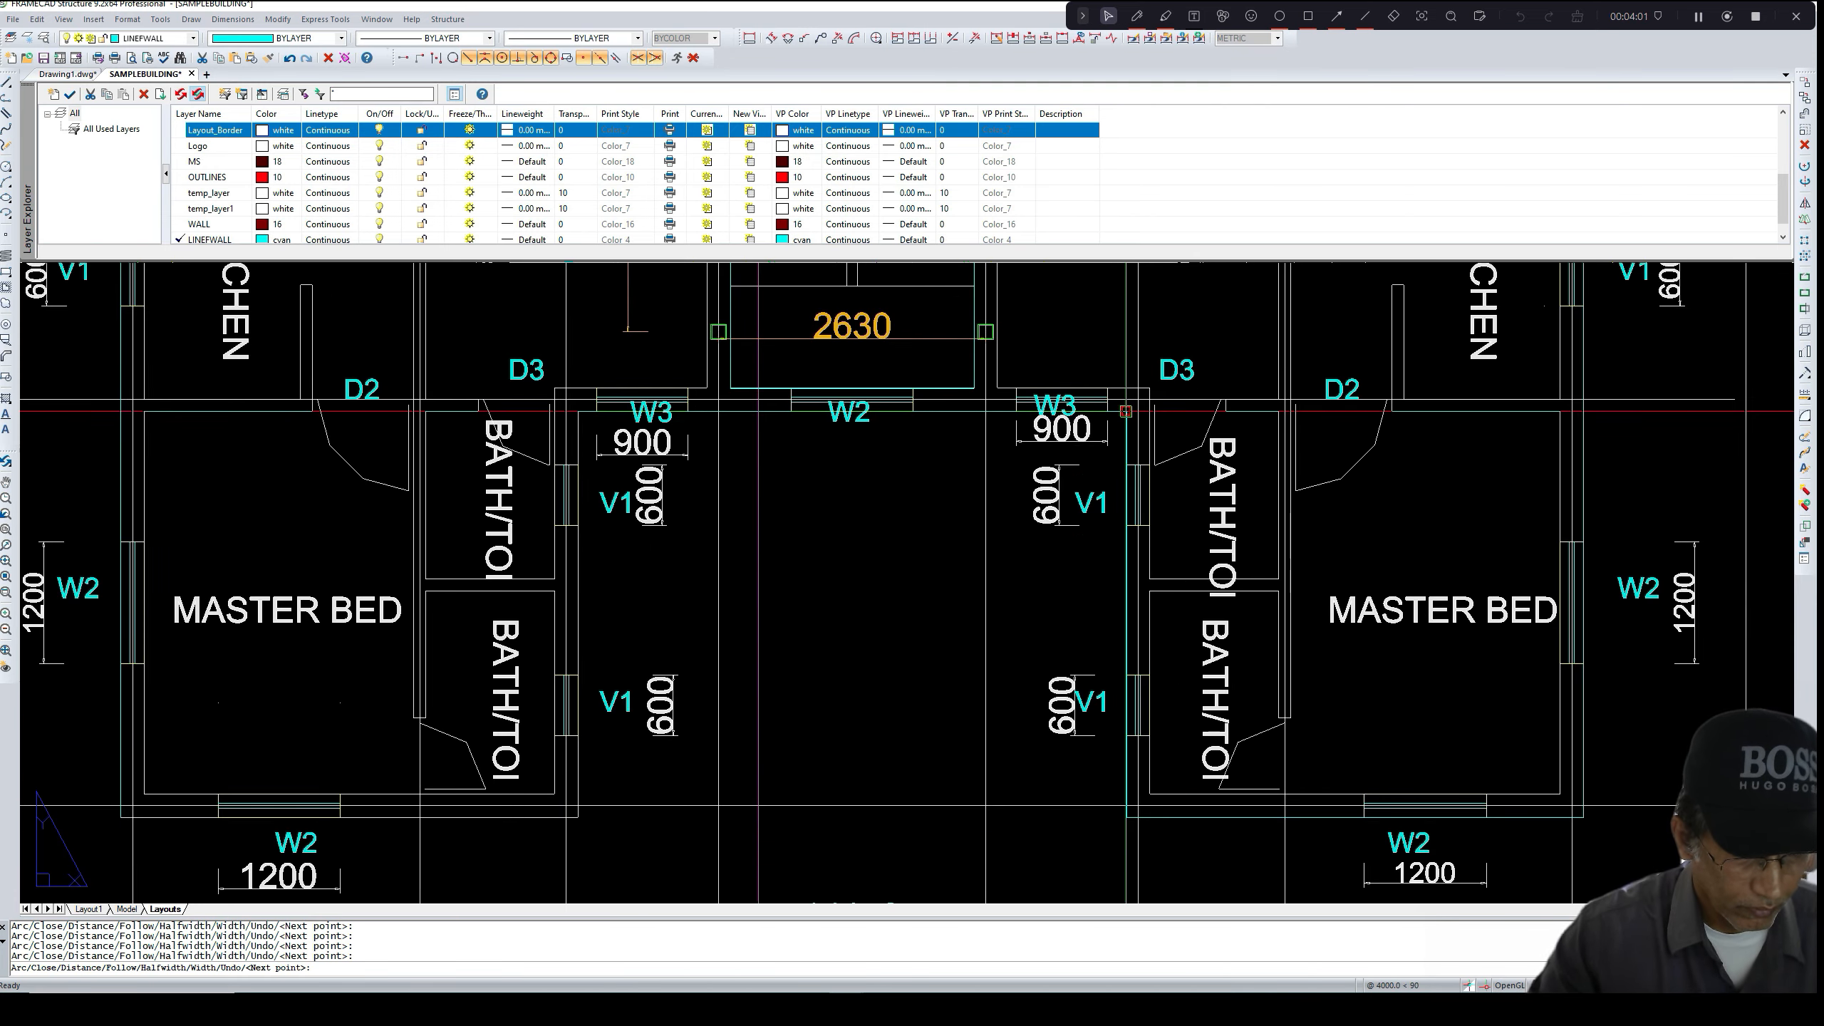
{"action": "left_click", "coordinate": [1125, 412]}
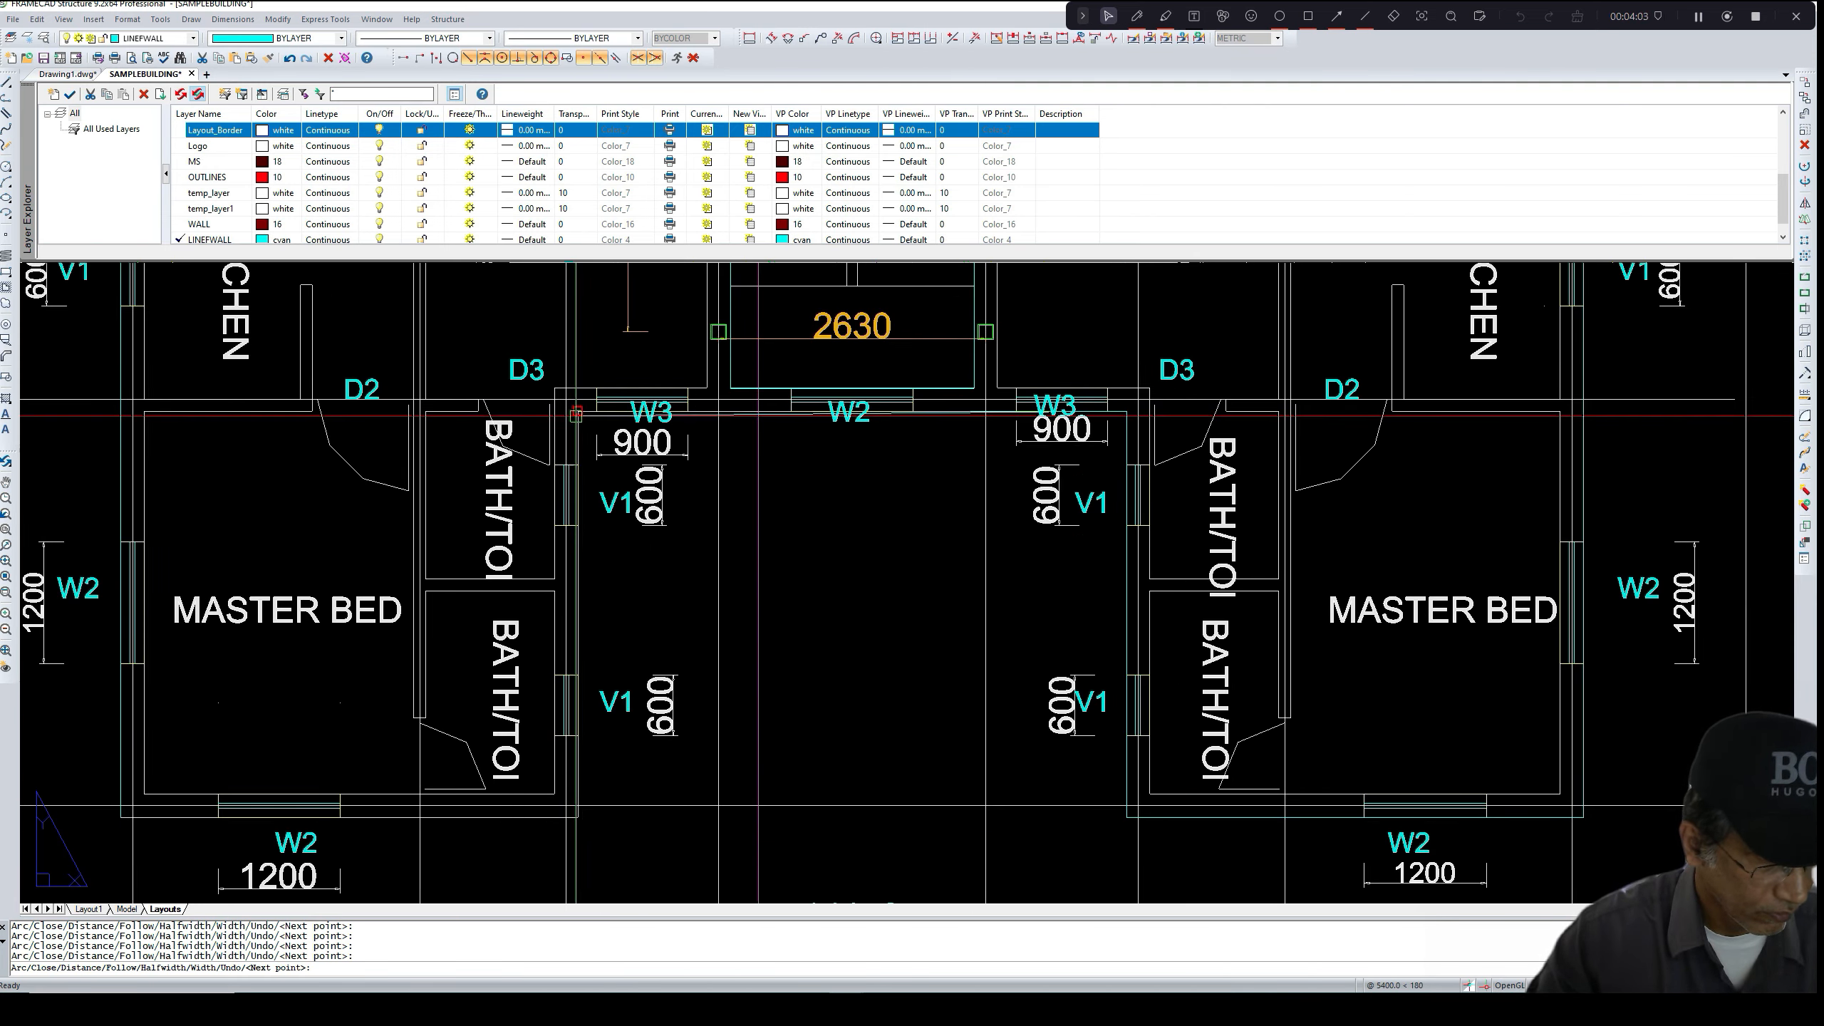
- Finish the wall outline polyline across grid C, down the opposite bath wall to grid D and back to its starting corner
{"action": "scroll", "coordinate": [577, 414], "scroll_direction": "down", "scroll_amount": 2}
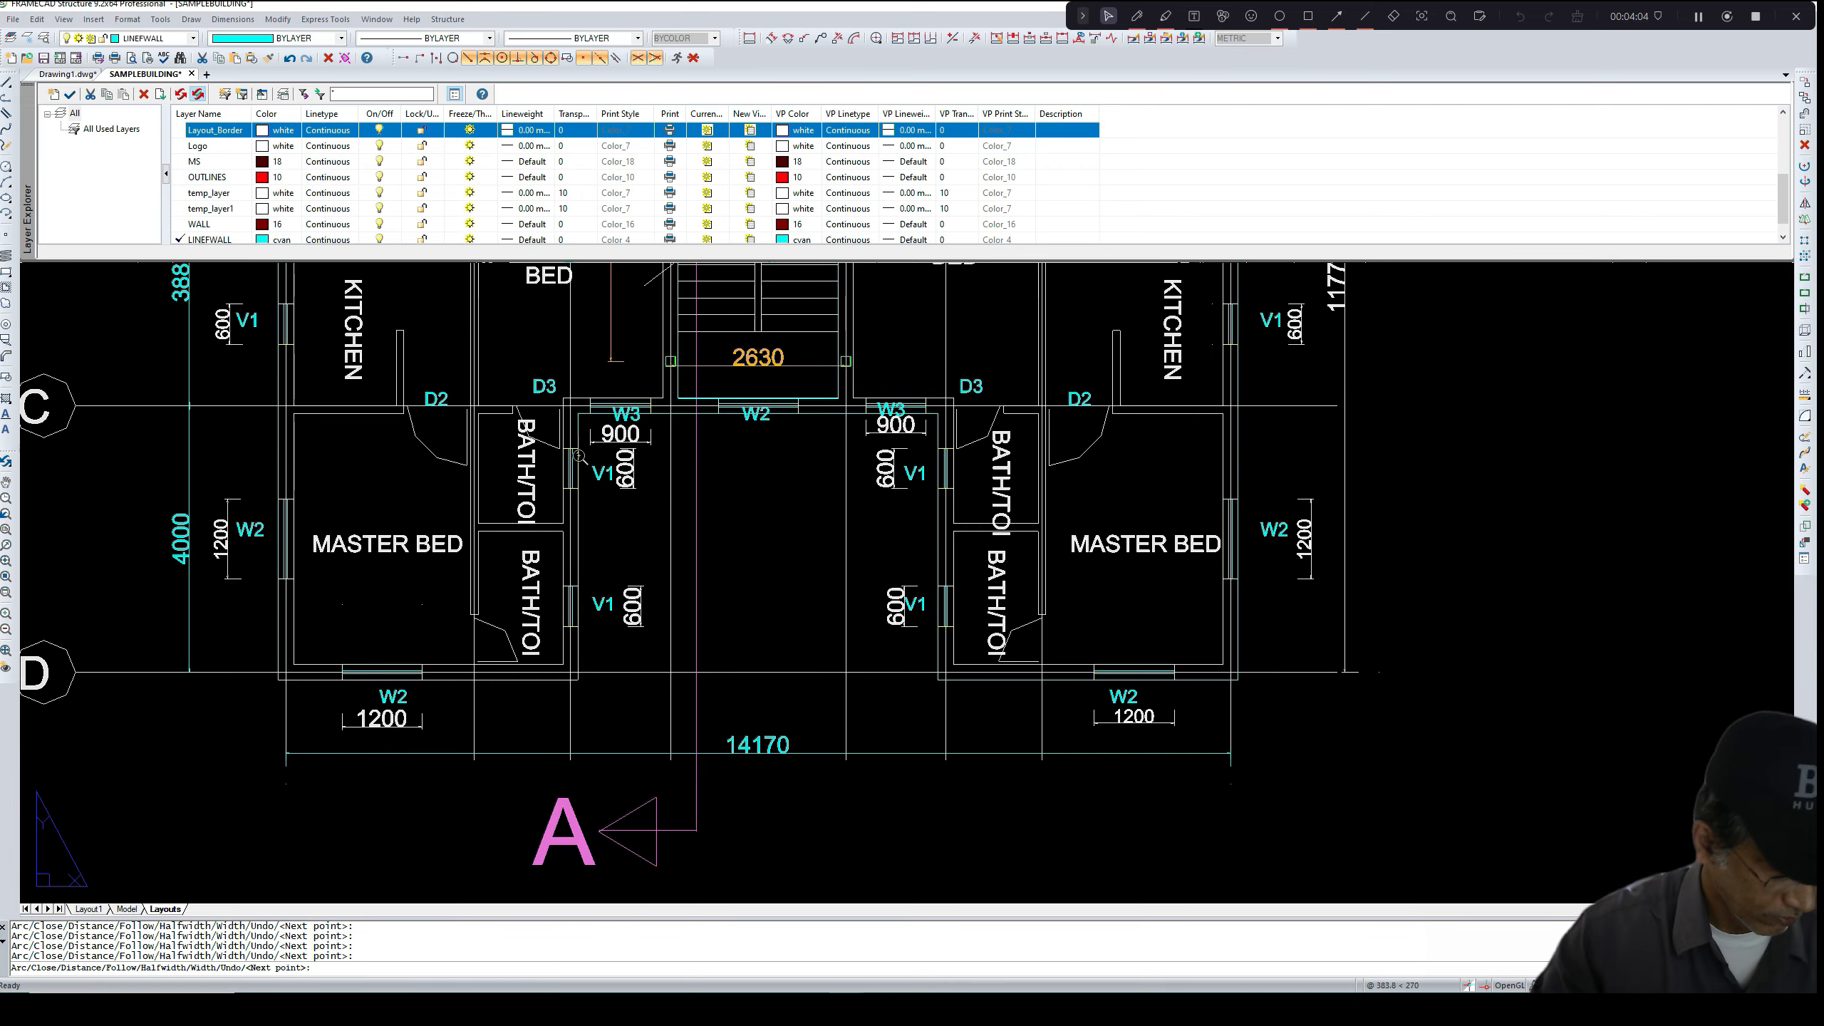
{"action": "left_click", "coordinate": [577, 679]}
{"action": "scroll", "coordinate": [280, 676], "scroll_direction": "up", "scroll_amount": 4}
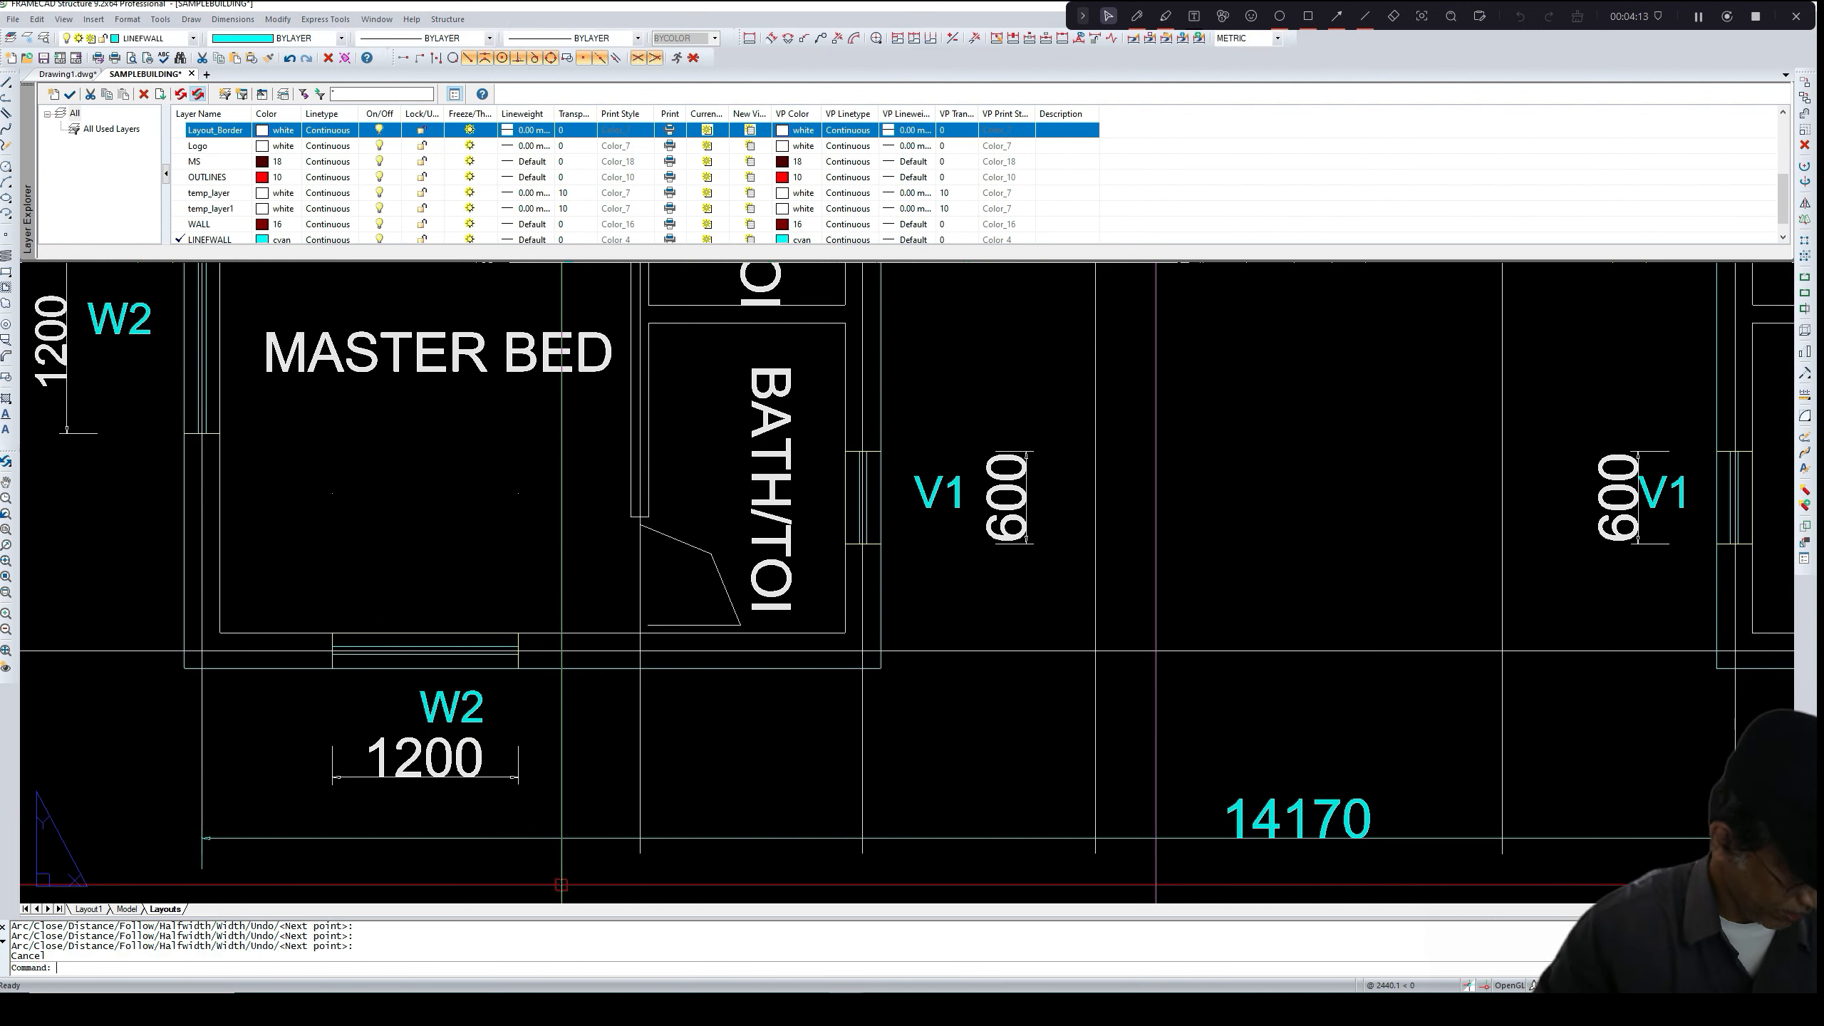
- Run the LT (LAYER_SHOW) command to show only the traced wall outline
{"action": "type", "text": "L"}
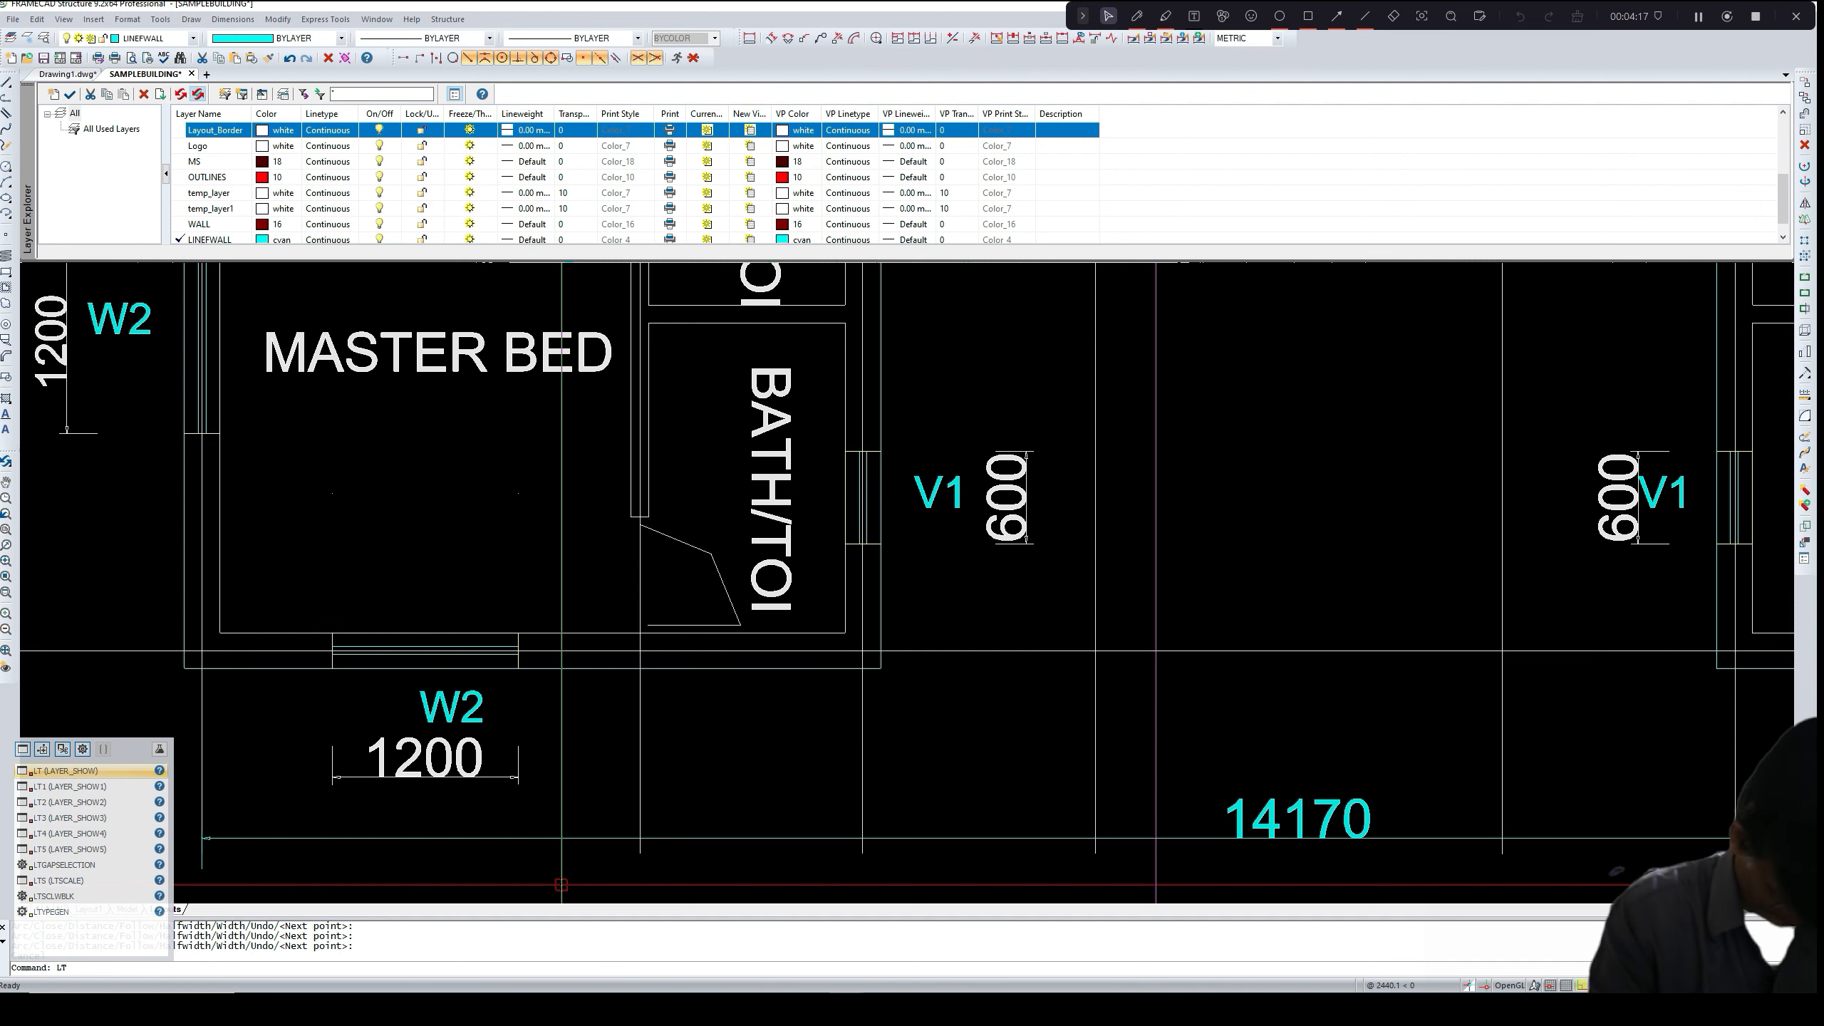
{"action": "type", "text": "T"}
{"action": "key", "text": "Return"}
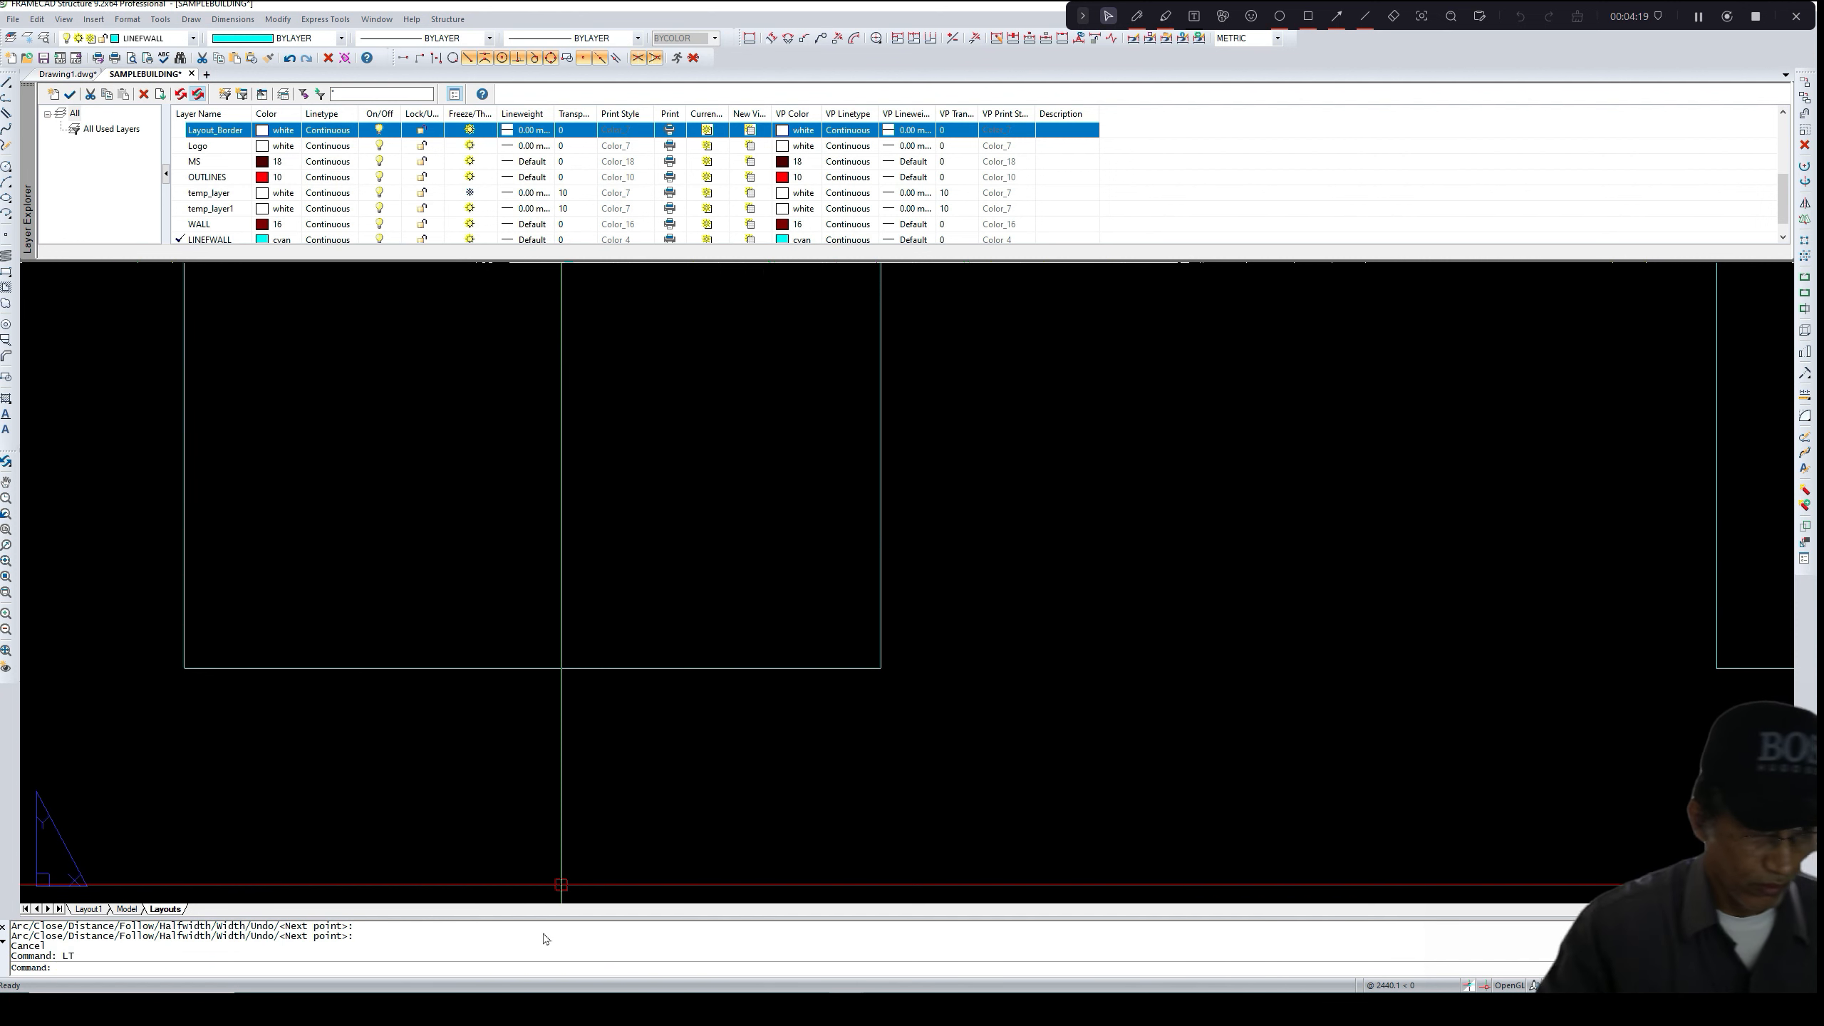
- Draw a line about 4500 long from the recess's upper right corner across to the right outer wall
{"action": "scroll", "coordinate": [977, 582], "scroll_direction": "up", "scroll_amount": 5}
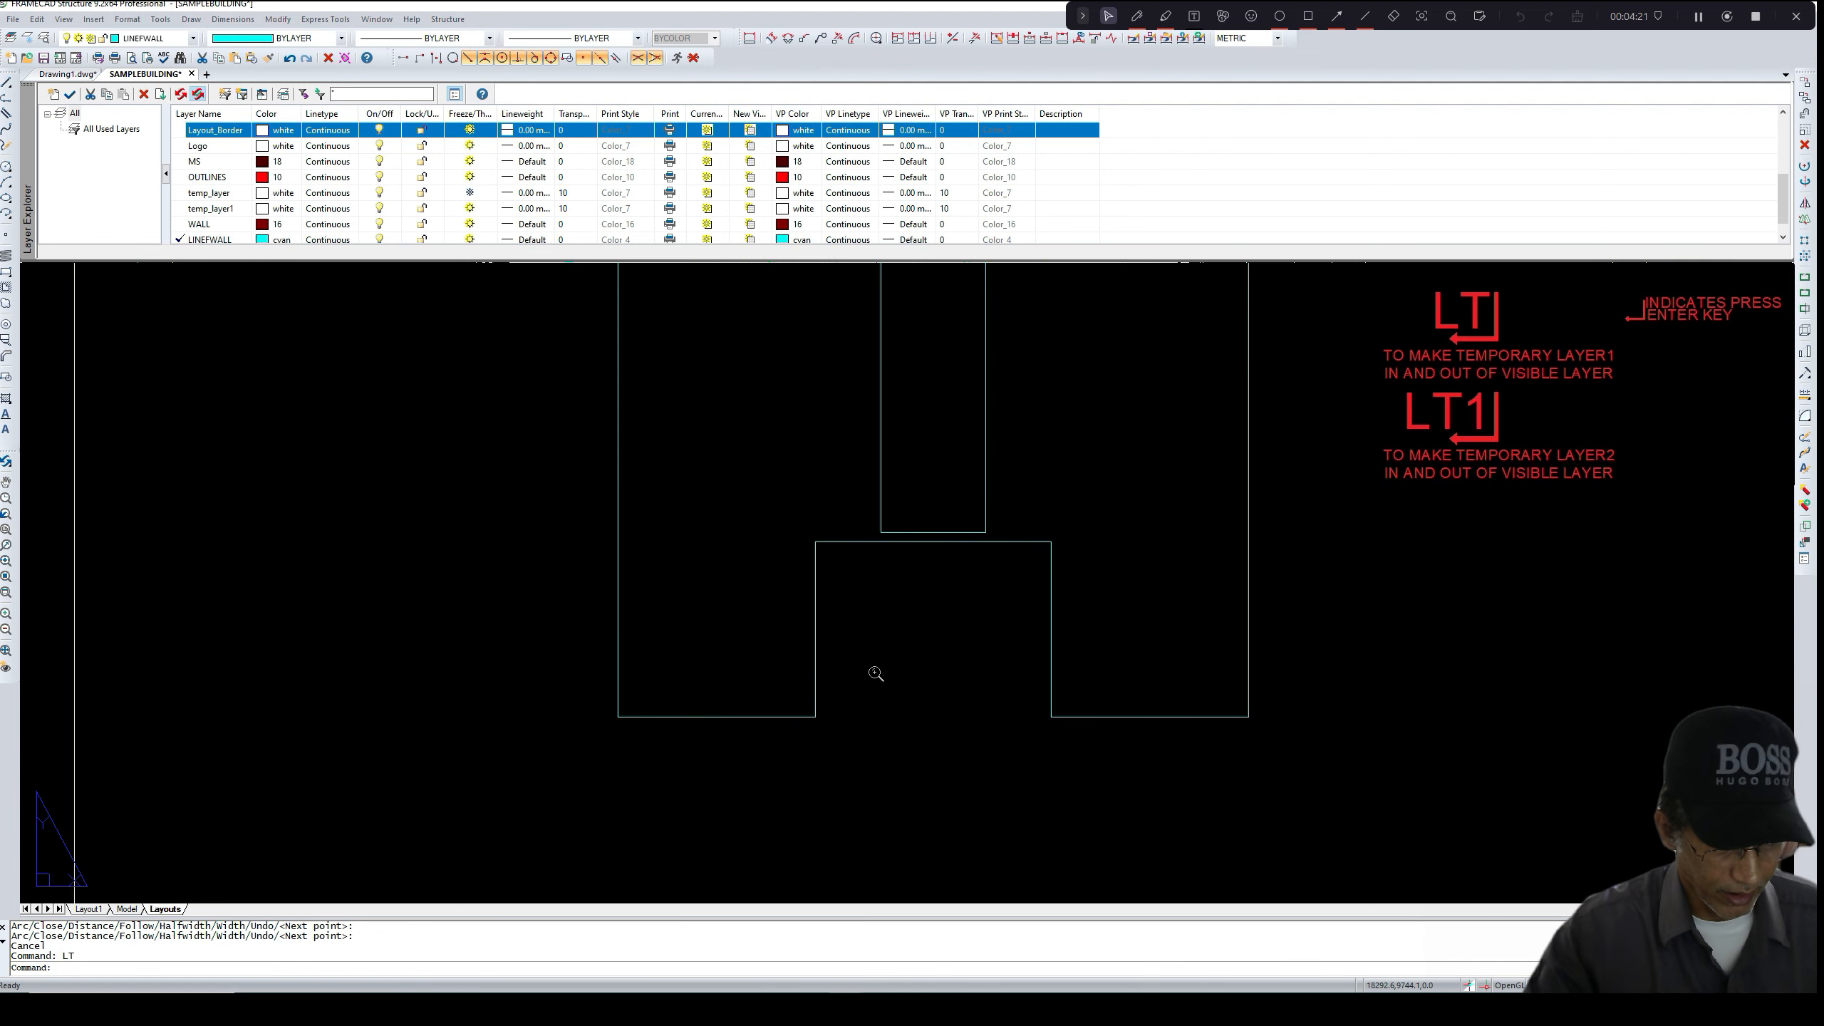
{"action": "mouse_move", "coordinate": [875, 662]}
{"action": "middle_mouse_down"}
{"action": "mouse_move", "coordinate": [839, 705]}
{"action": "mouse_move", "coordinate": [877, 688]}
{"action": "middle_mouse_up"}
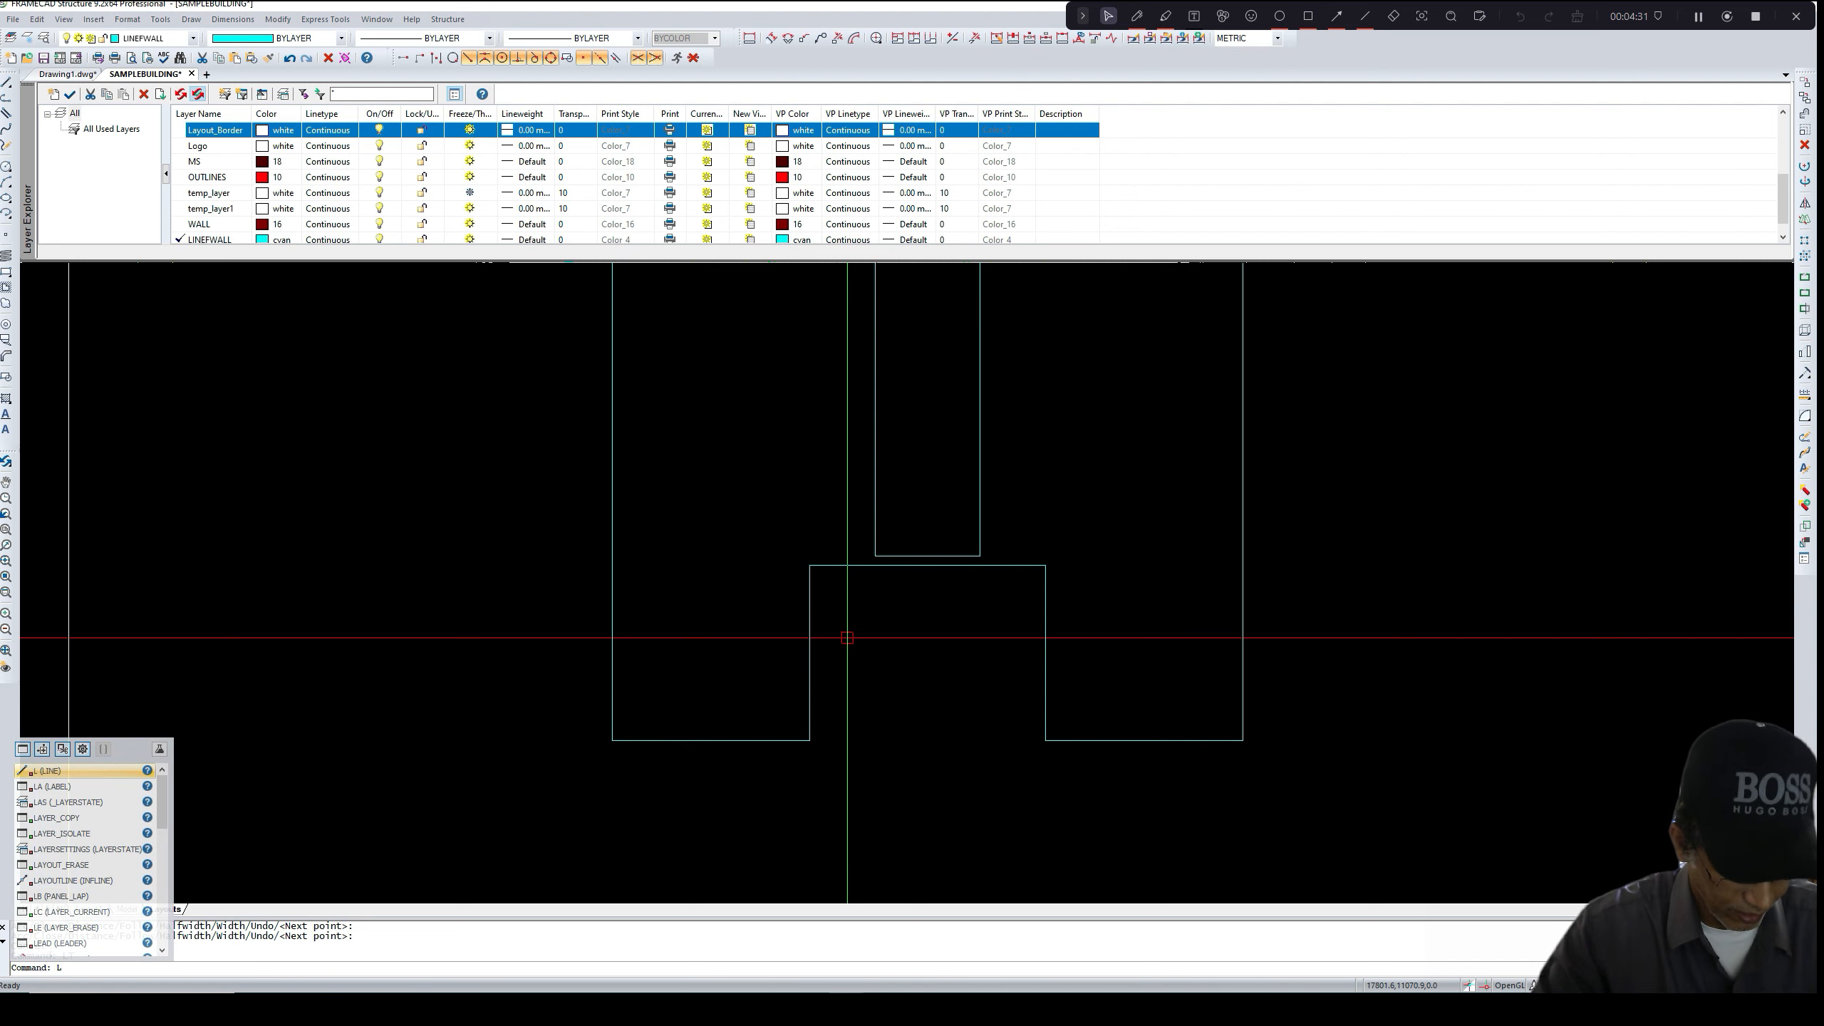
{"action": "key", "text": "Escape"}
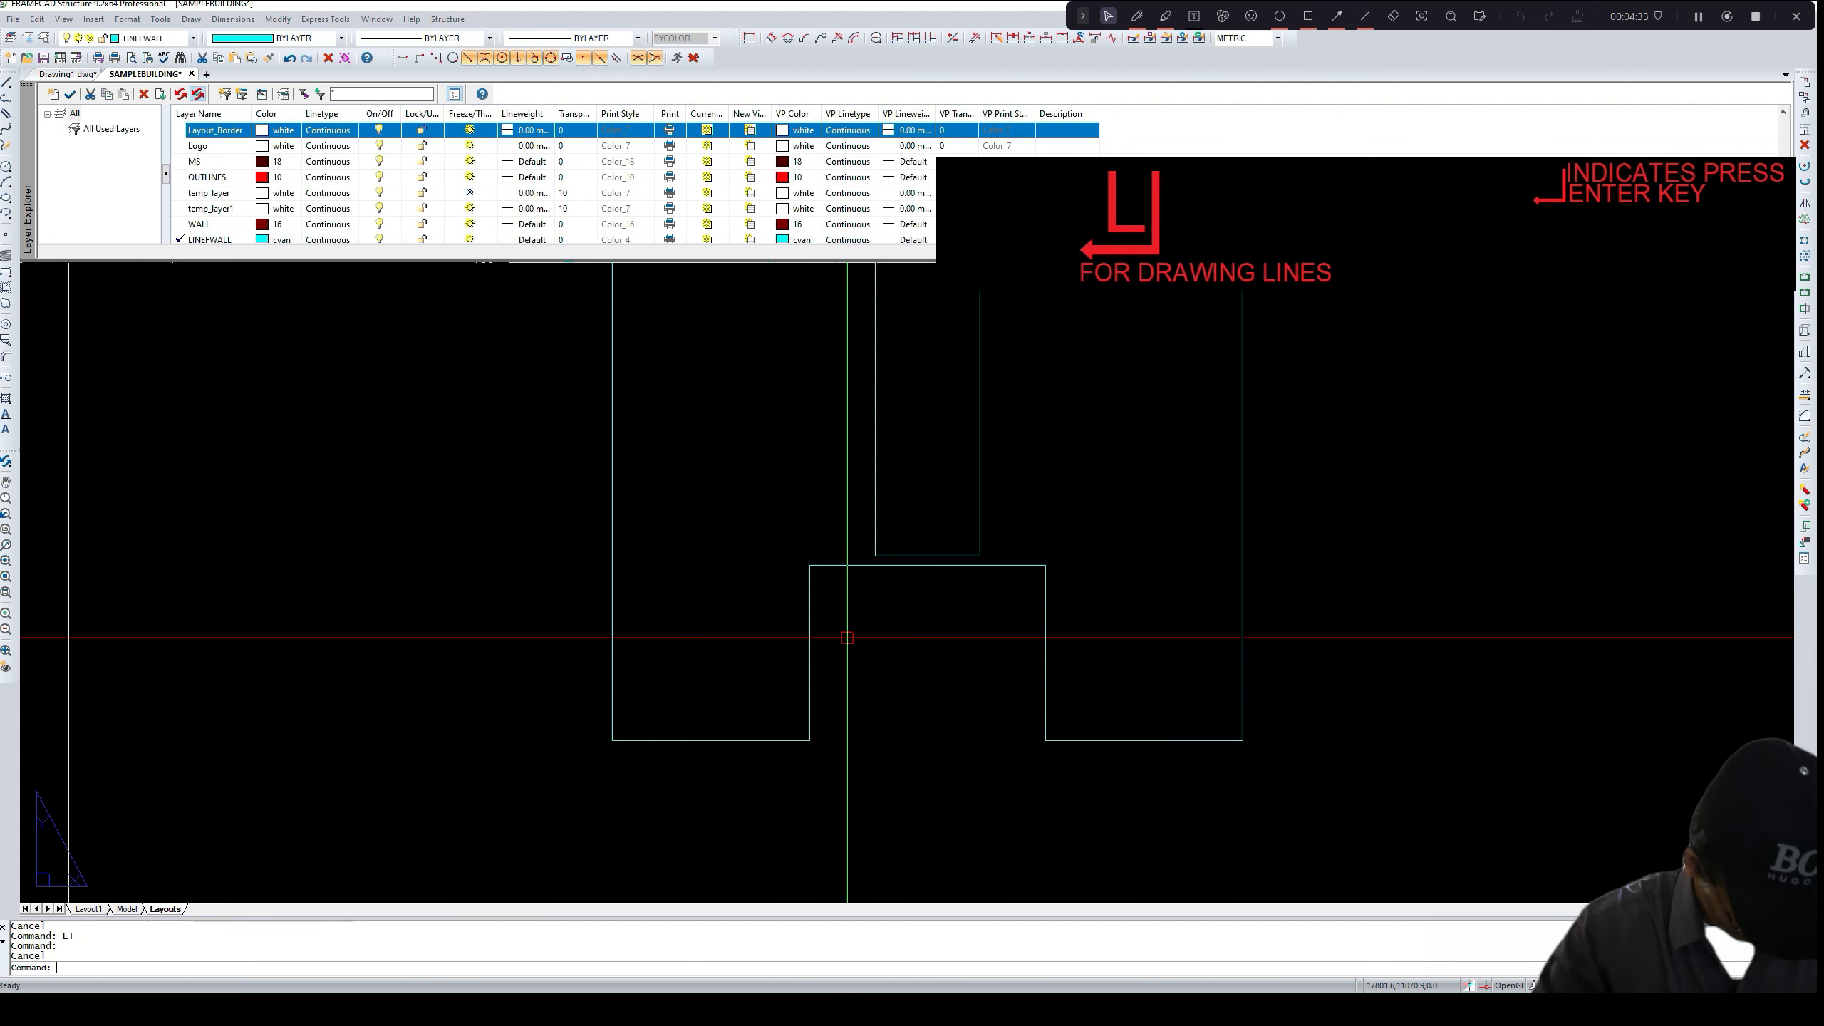
{"action": "key", "text": "Return"}
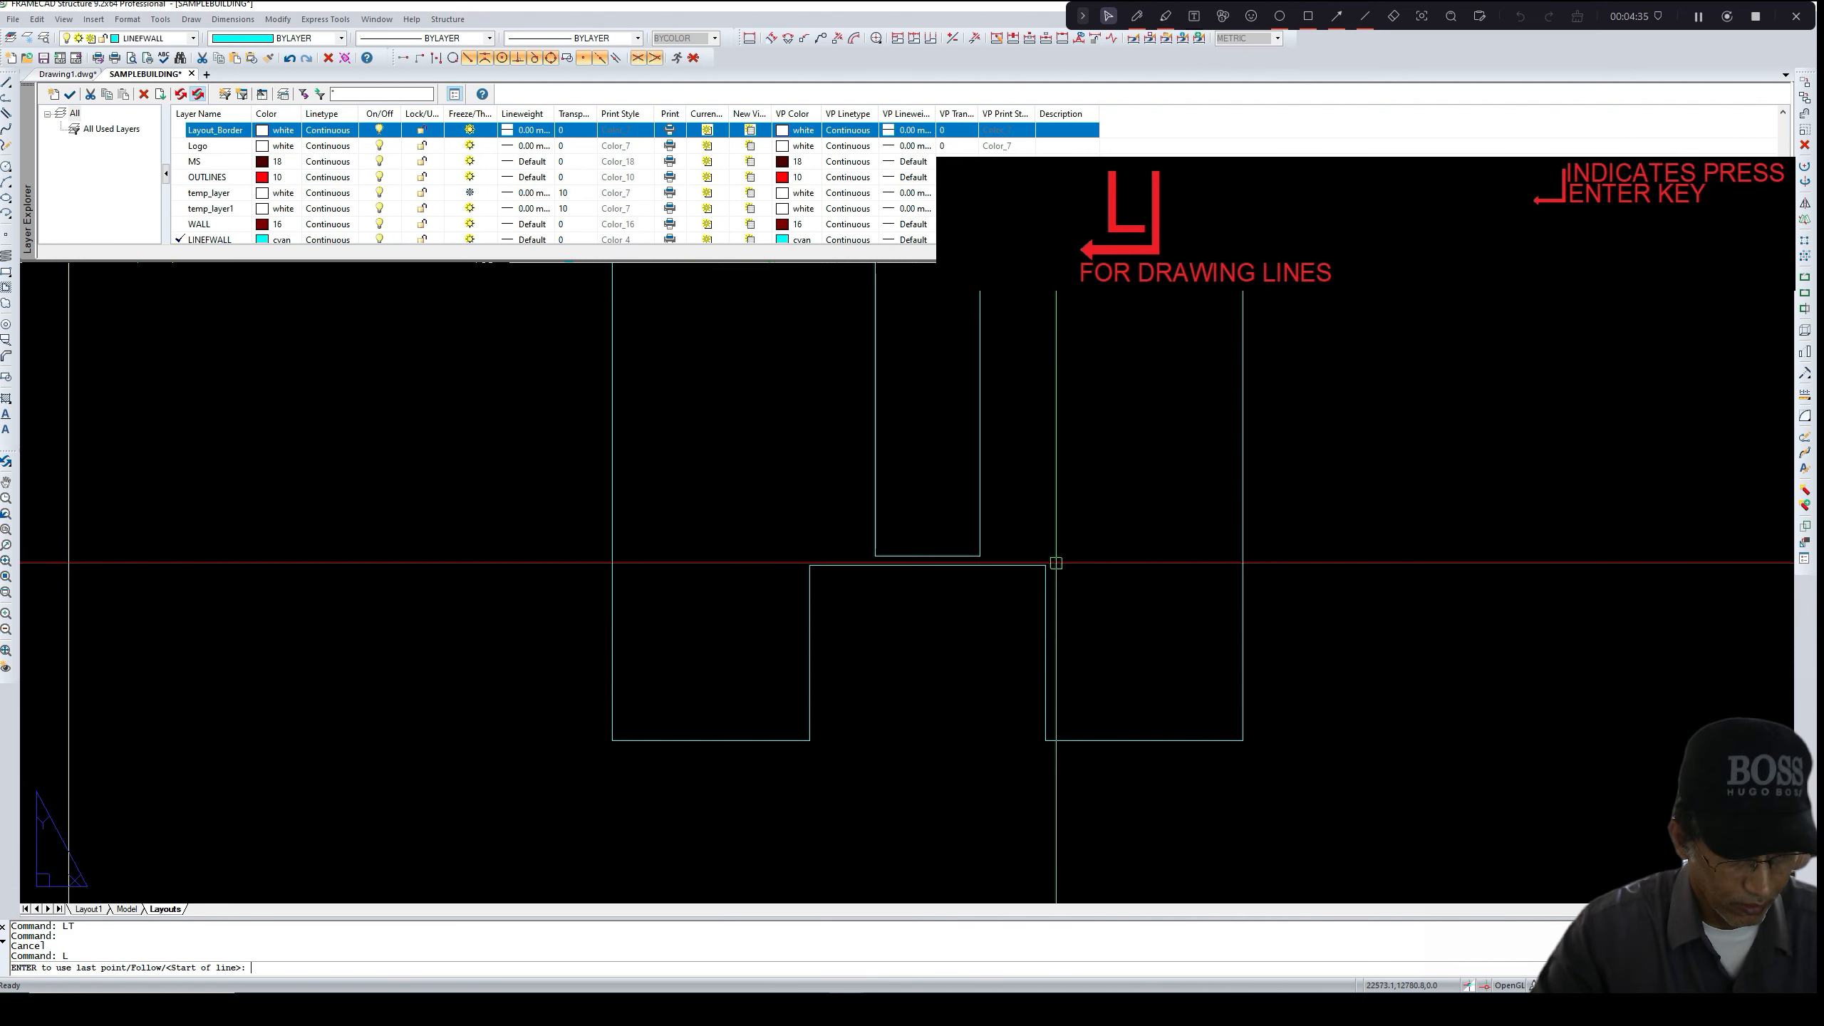
{"action": "left_click", "coordinate": [1045, 566]}
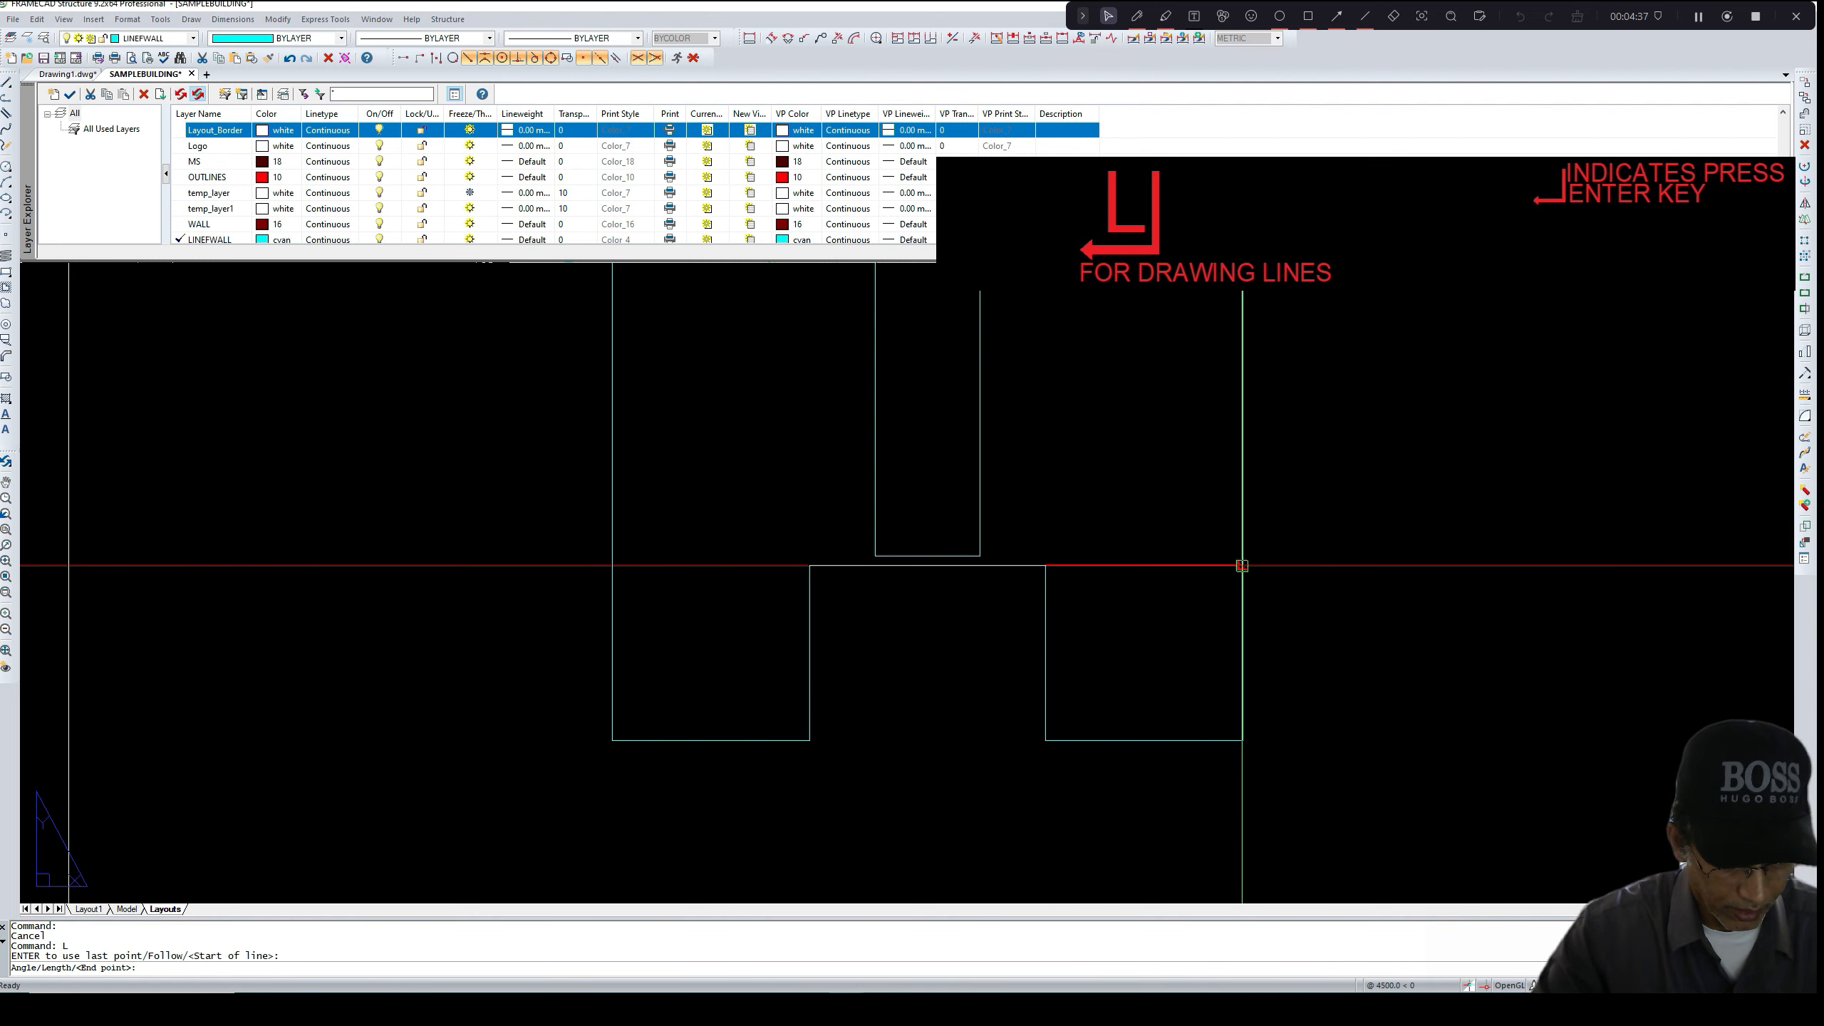
{"action": "left_click", "coordinate": [1243, 566]}
{"action": "key", "text": "Return"}
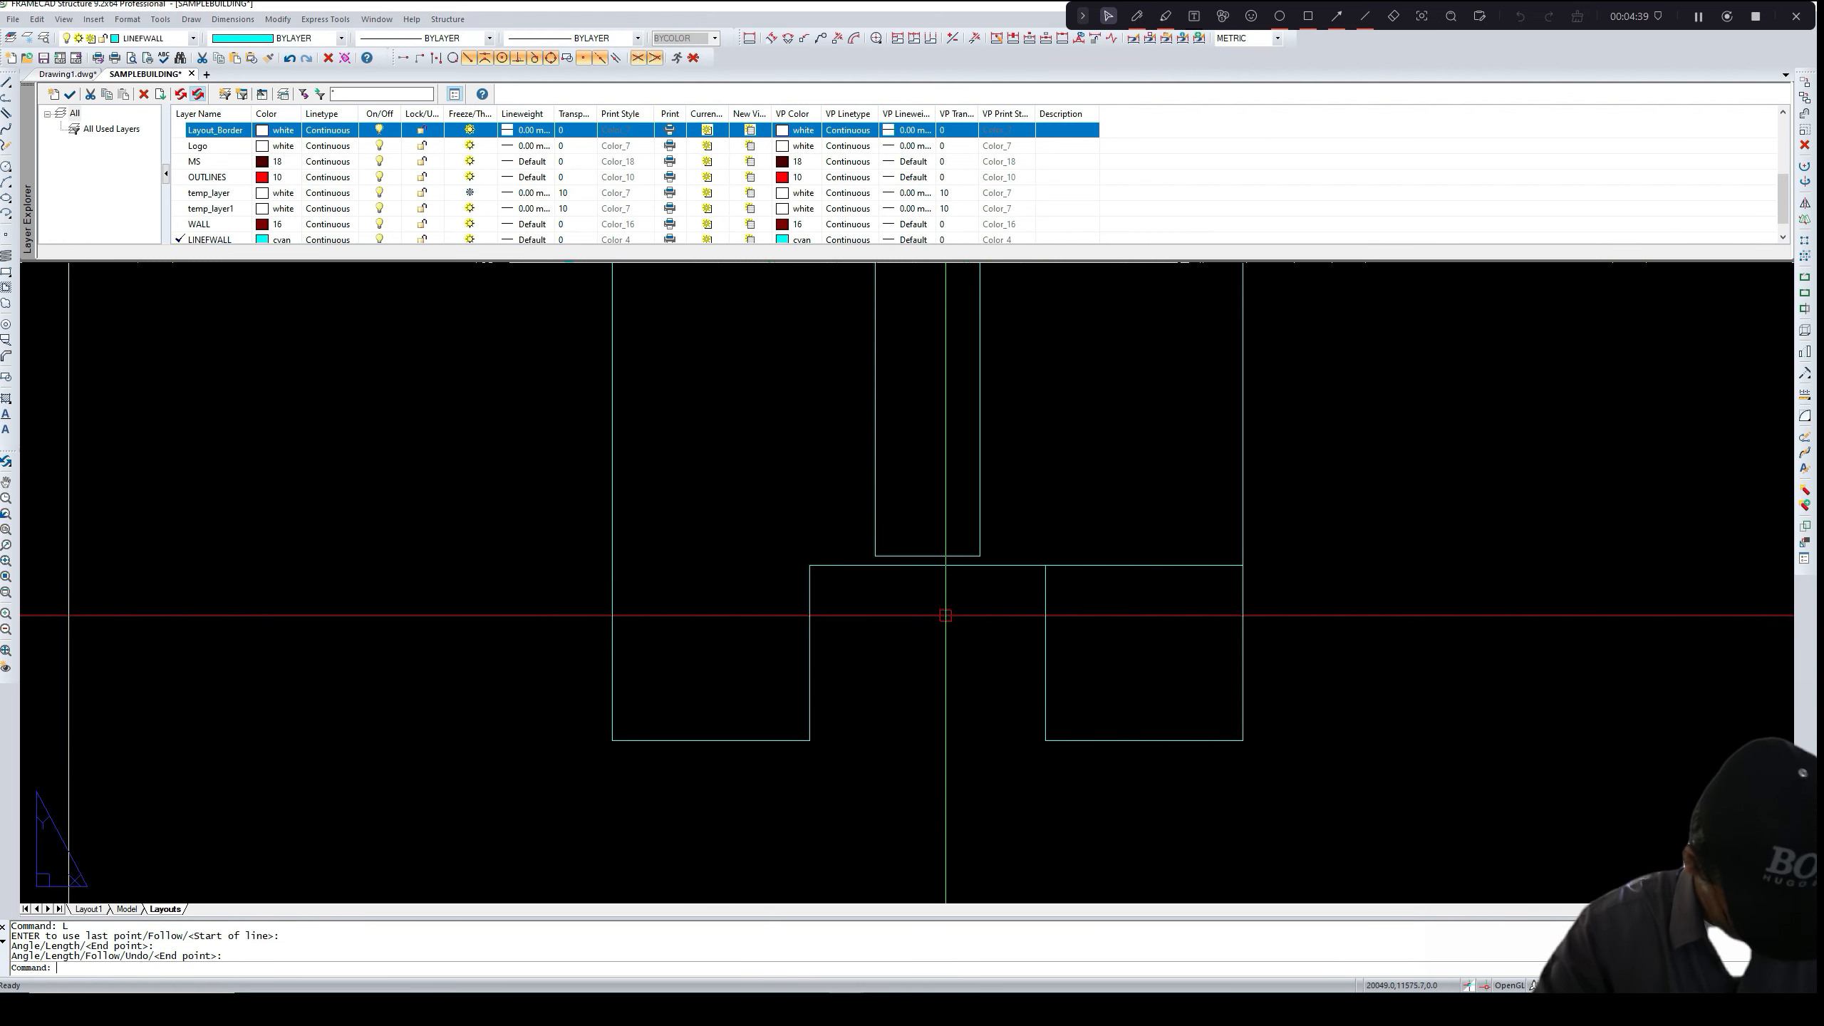
- Draw a matching line about 4500 long from the recess's upper left corner to the left outer wall
{"action": "type", "text": "l"}
{"action": "key", "text": "Return"}
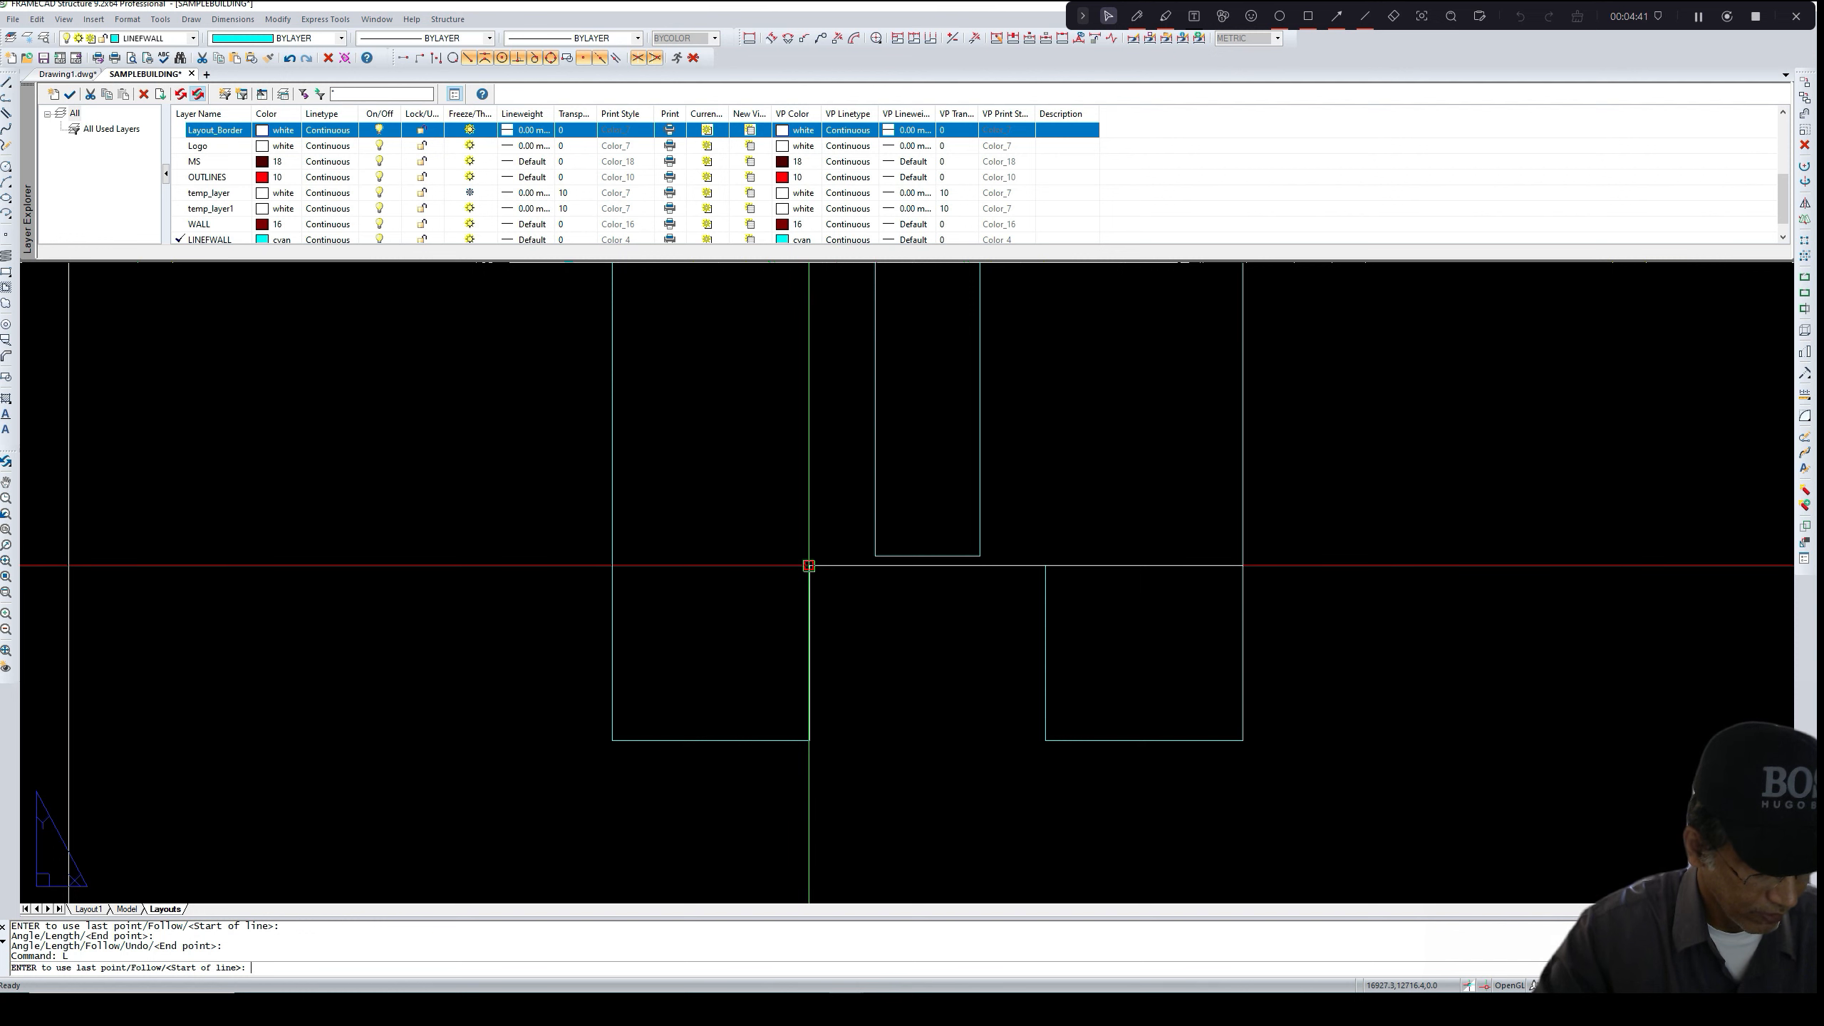
{"action": "left_click", "coordinate": [809, 566]}
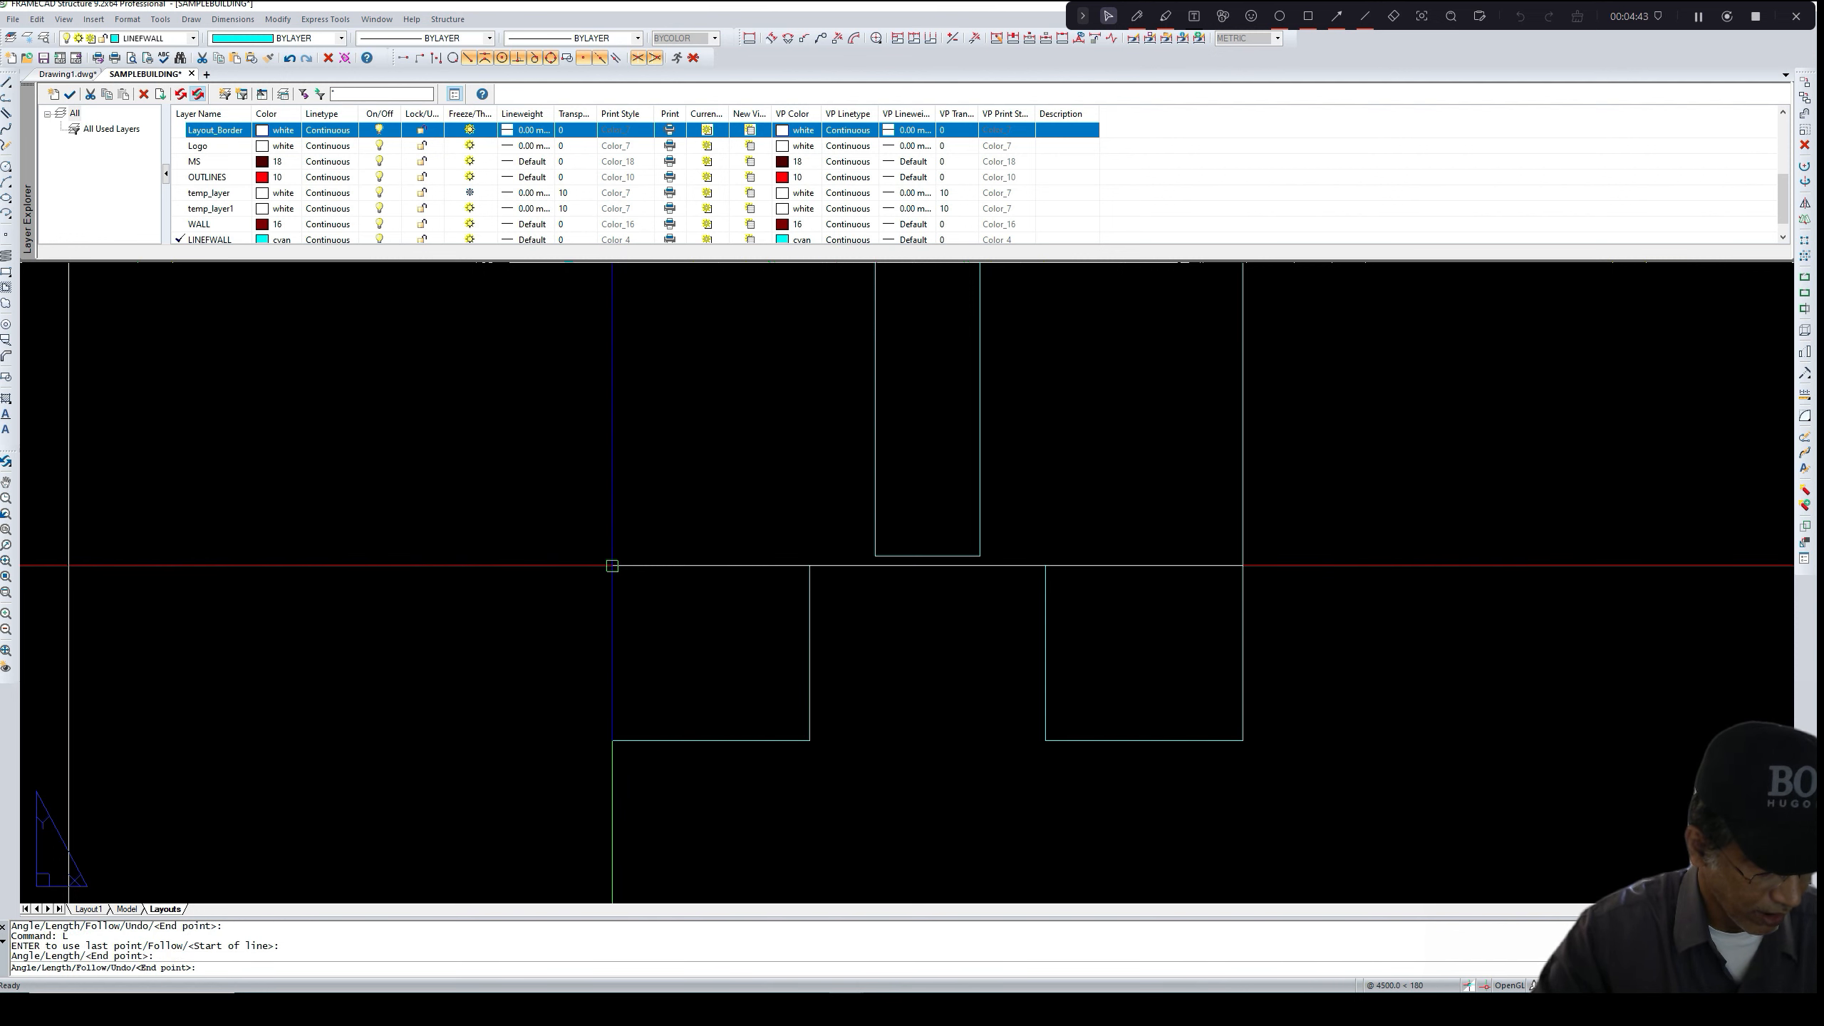
{"action": "key", "text": "Return"}
- Trim away the short end segment that joins the two passage walls just above the horizontal cross wall line
{"action": "scroll", "coordinate": [878, 619], "scroll_direction": "up", "scroll_amount": 3}
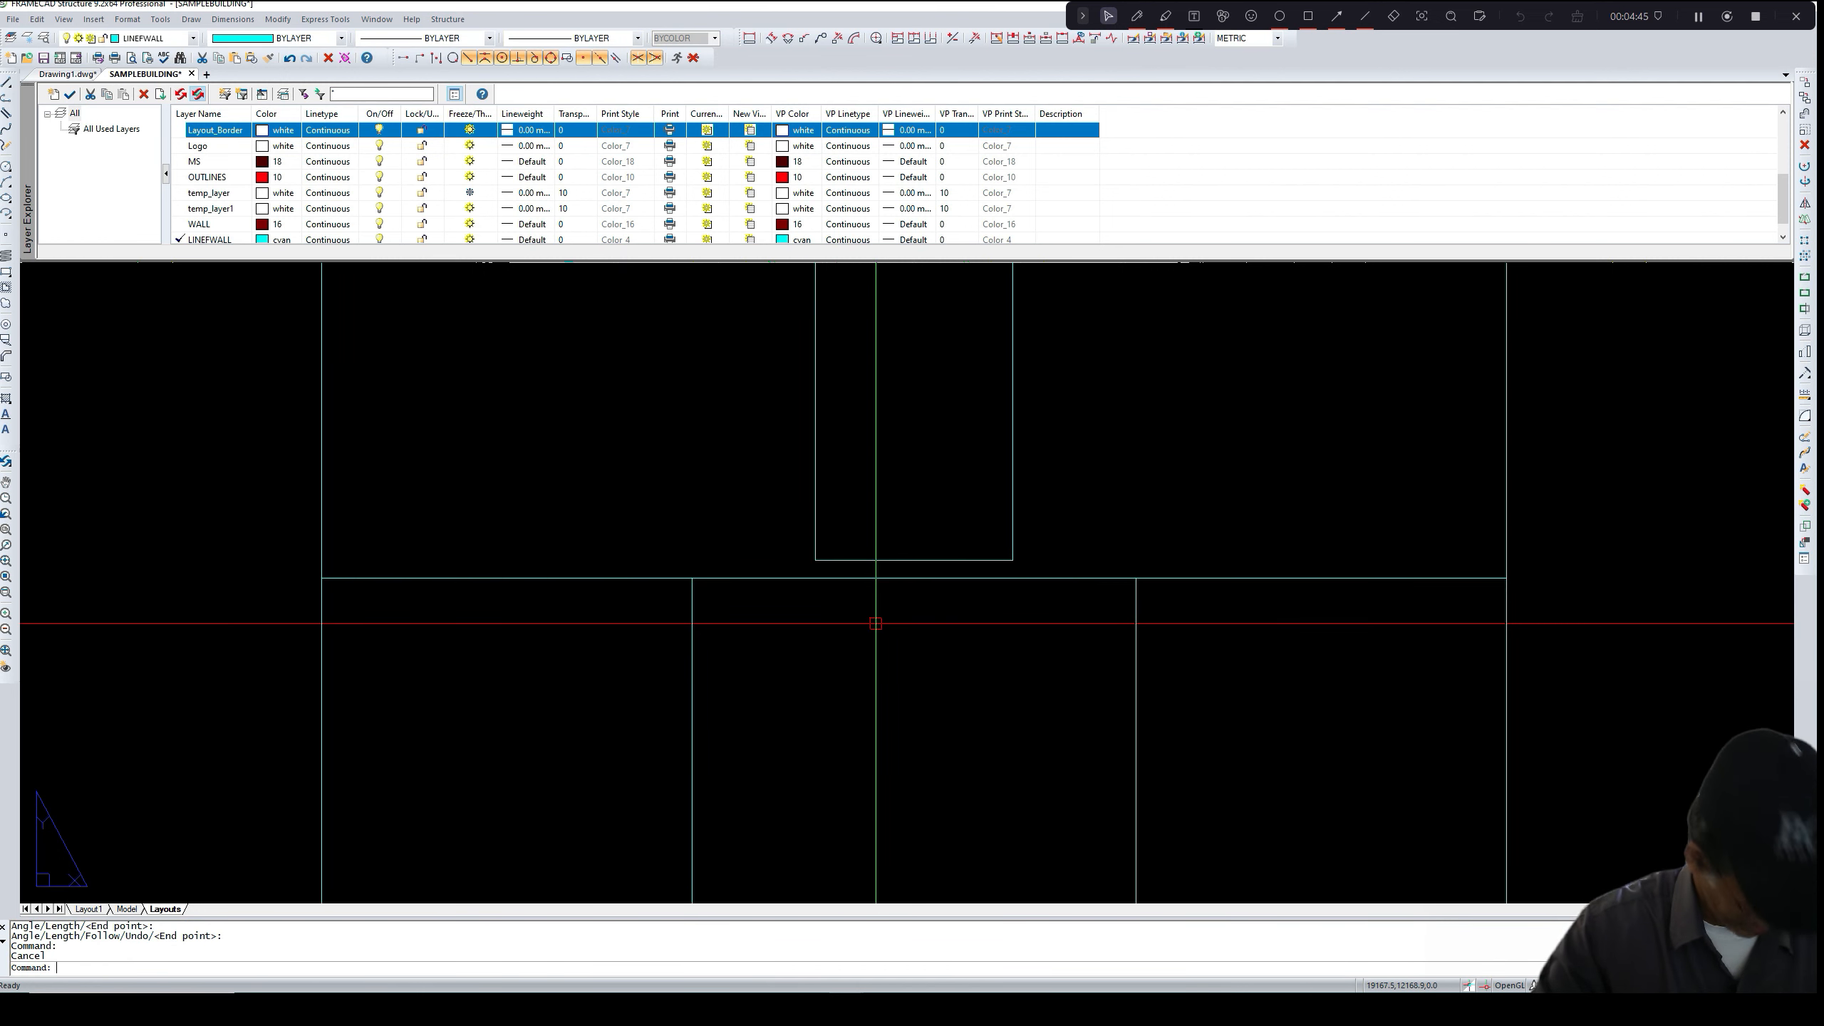
{"action": "middle_click_drag", "start_coordinate": [884, 622], "coordinate": [894, 624]}
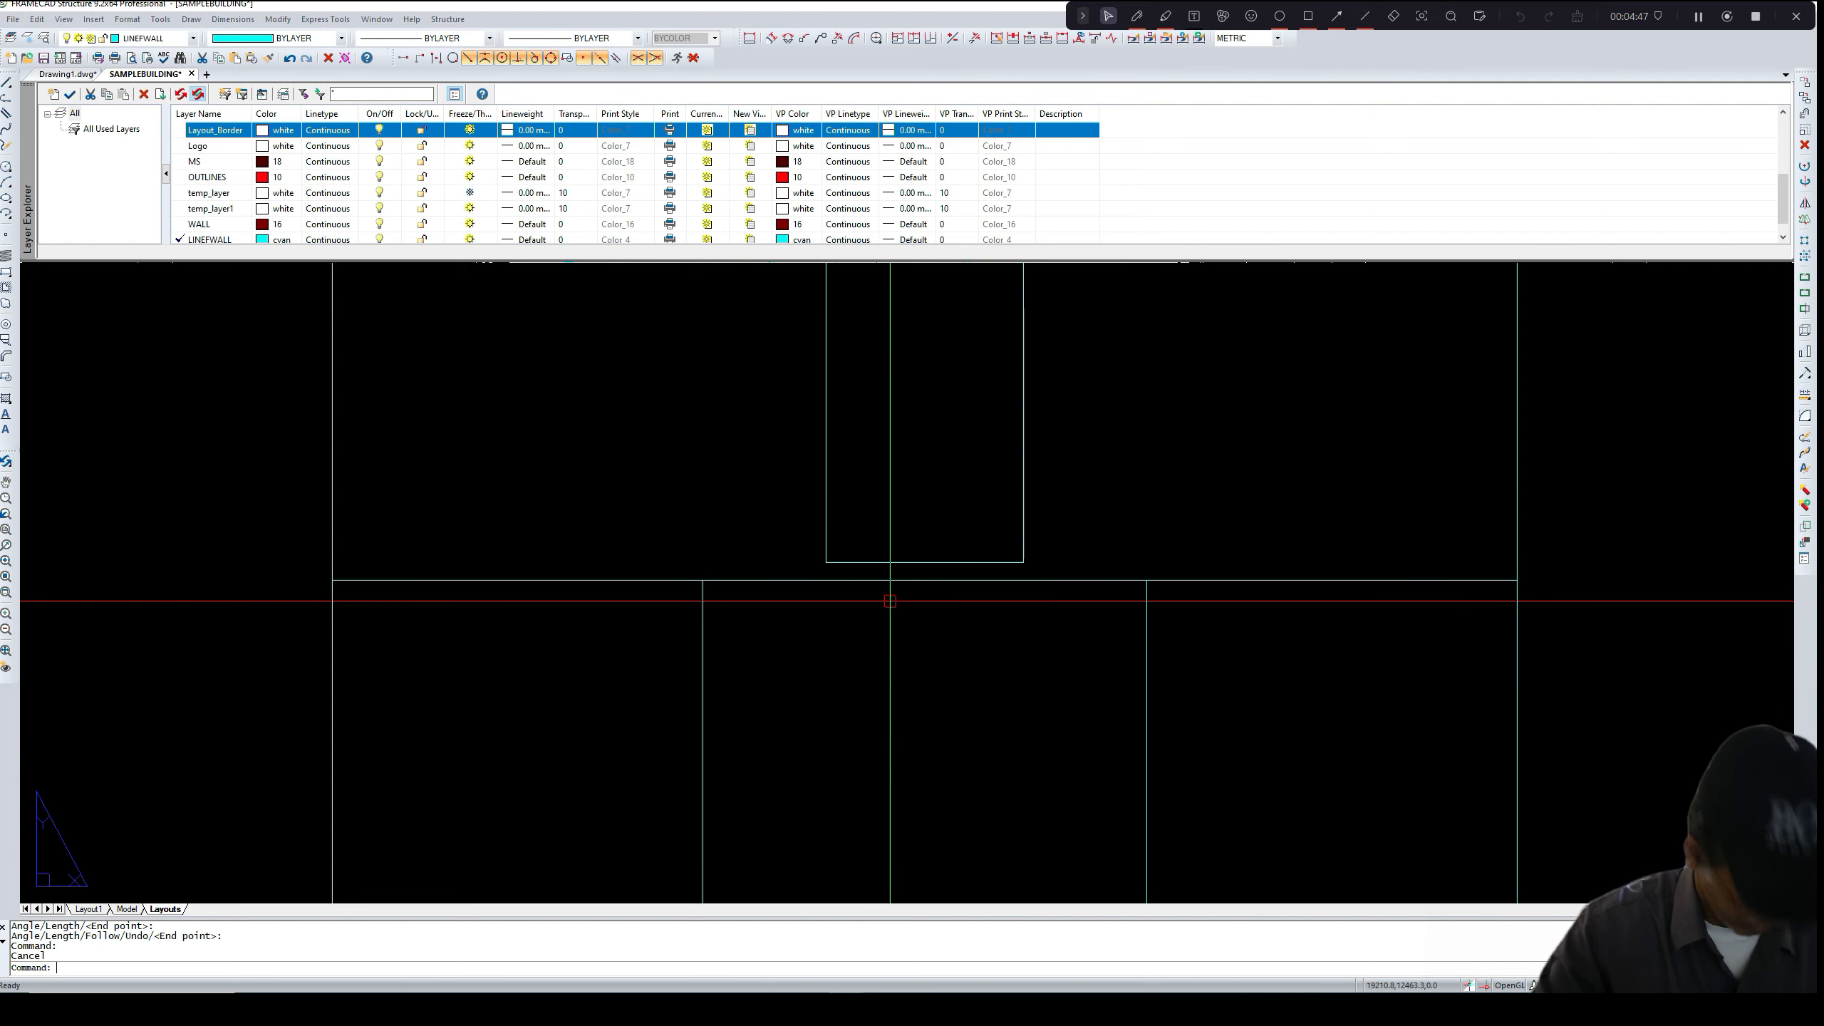
{"action": "type", "text": "tr"}
{"action": "key", "text": "Return"}
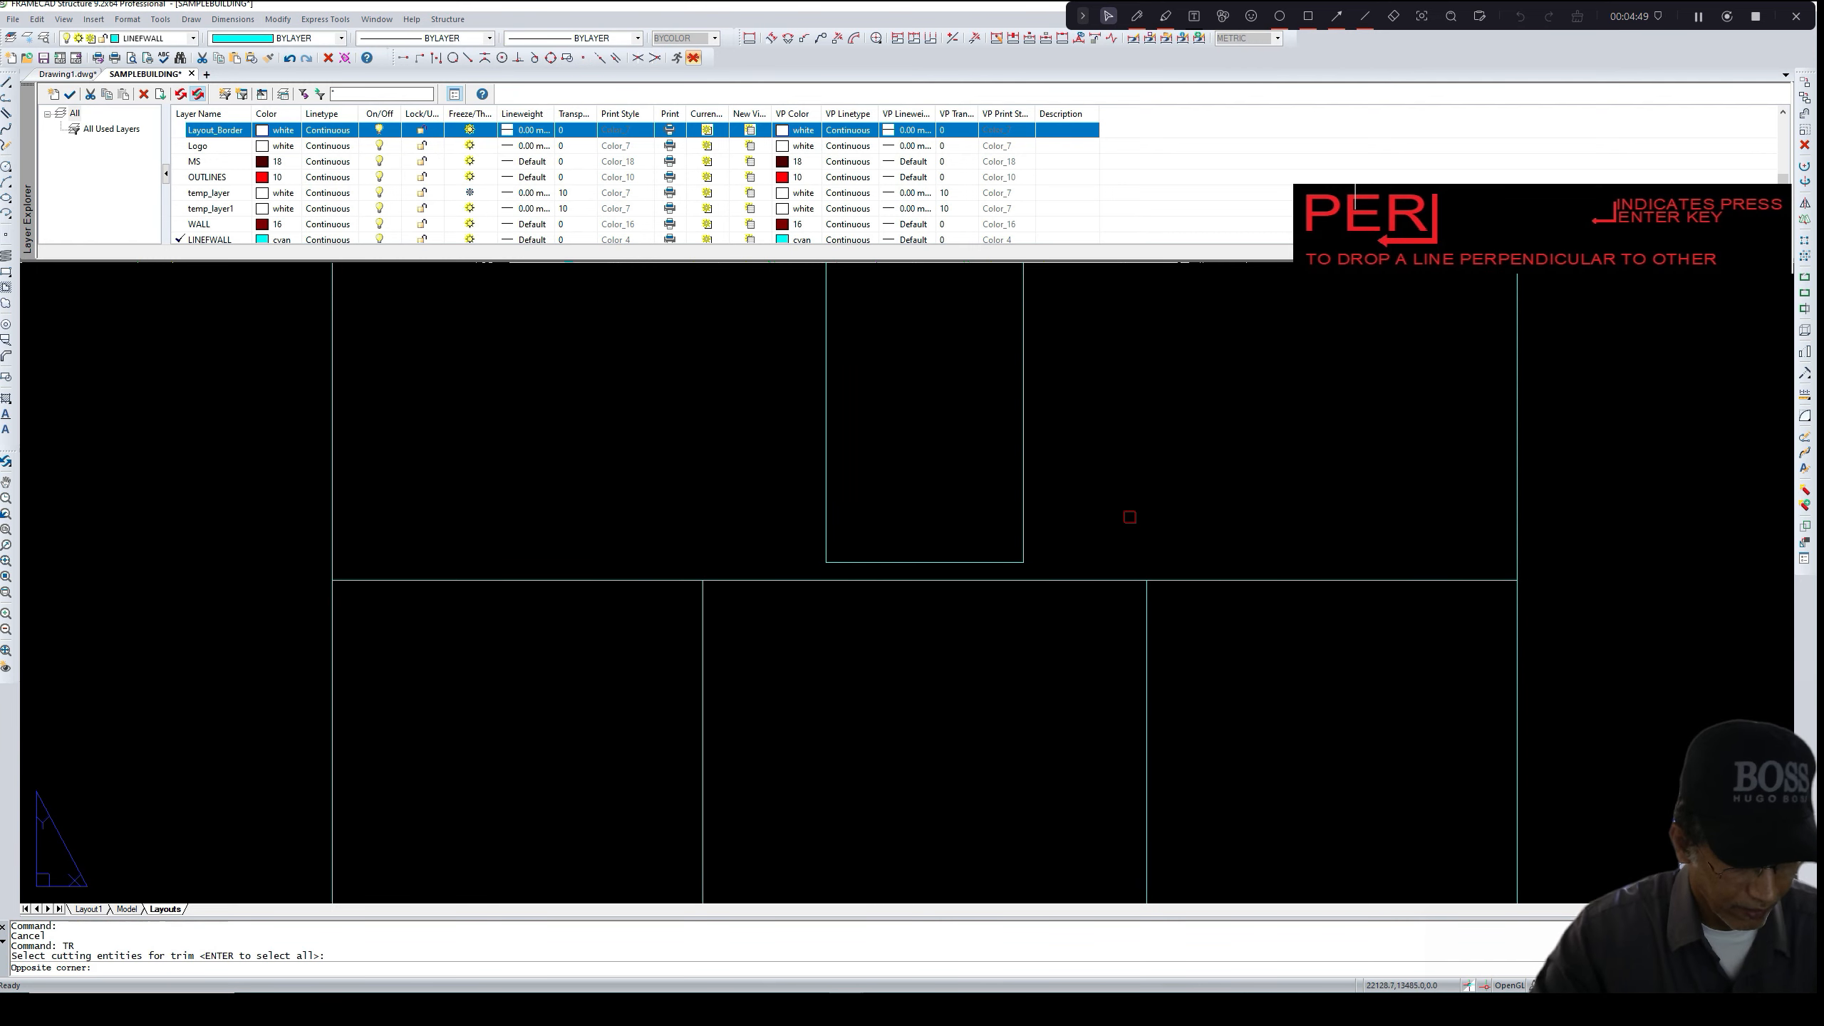
{"action": "left_click", "coordinate": [1131, 517]}
{"action": "left_click", "coordinate": [792, 484]}
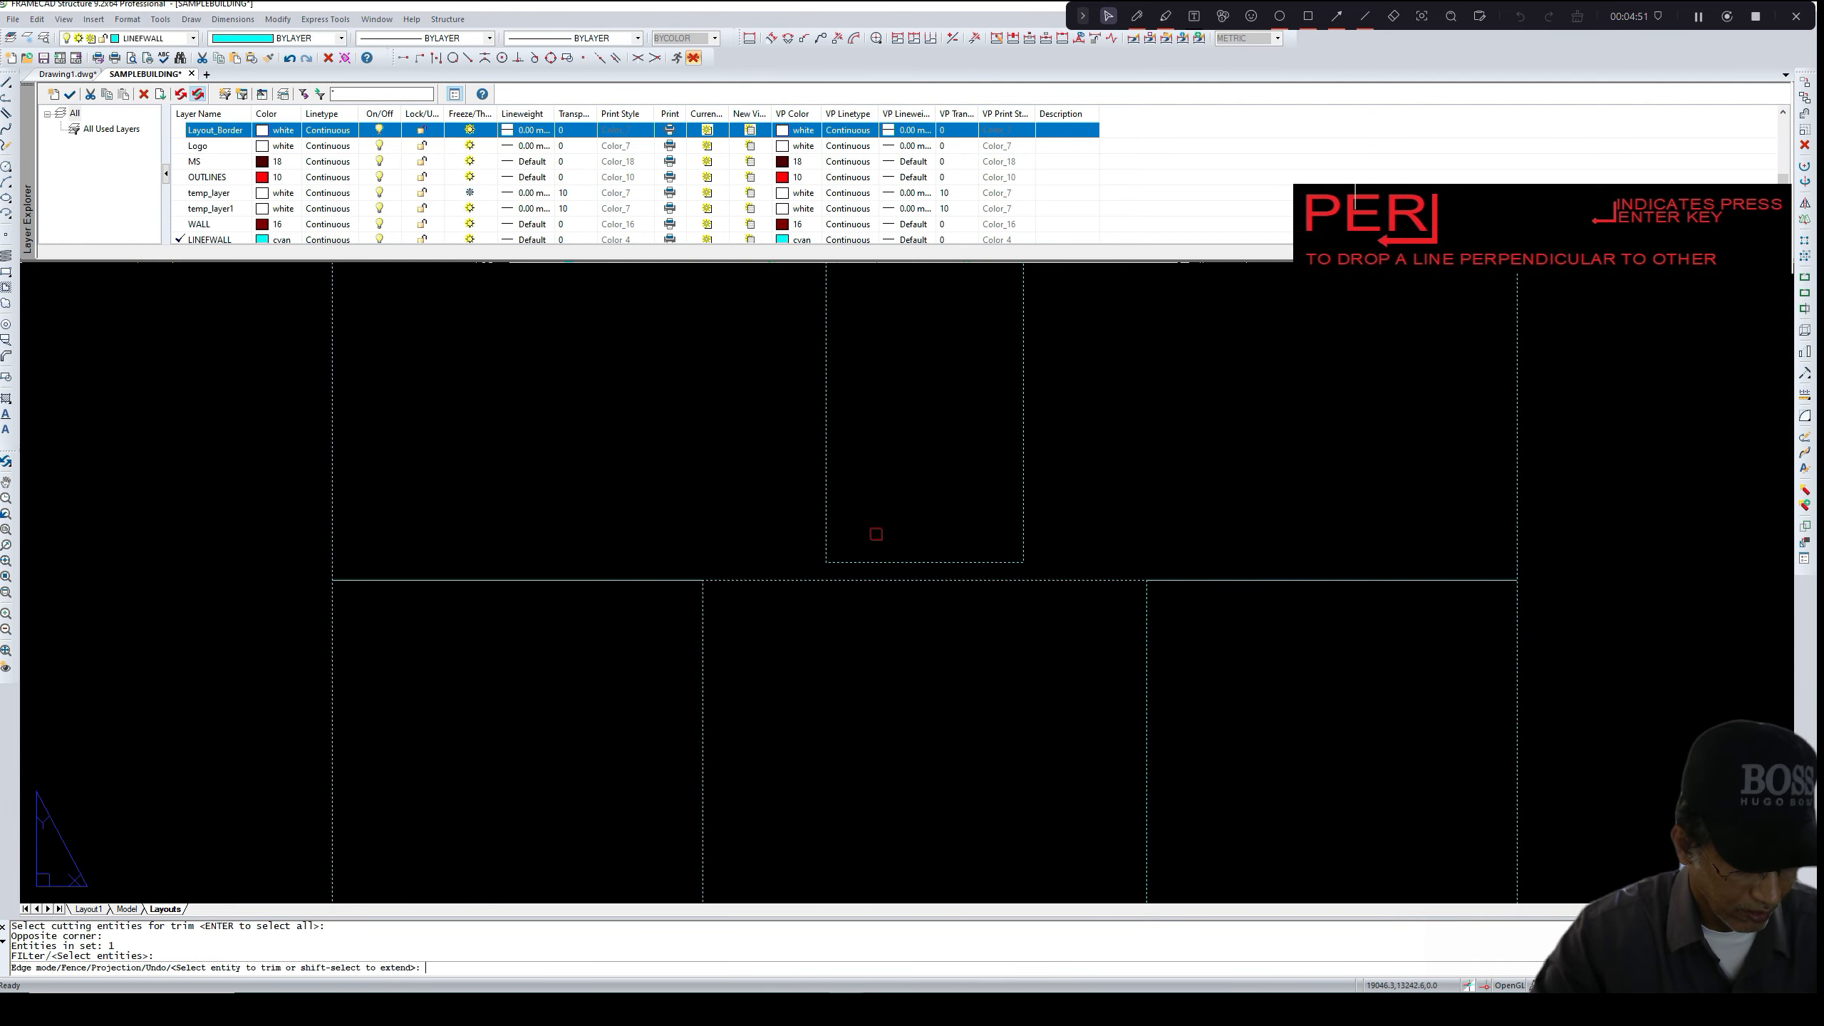
{"action": "key", "text": "Escape"}
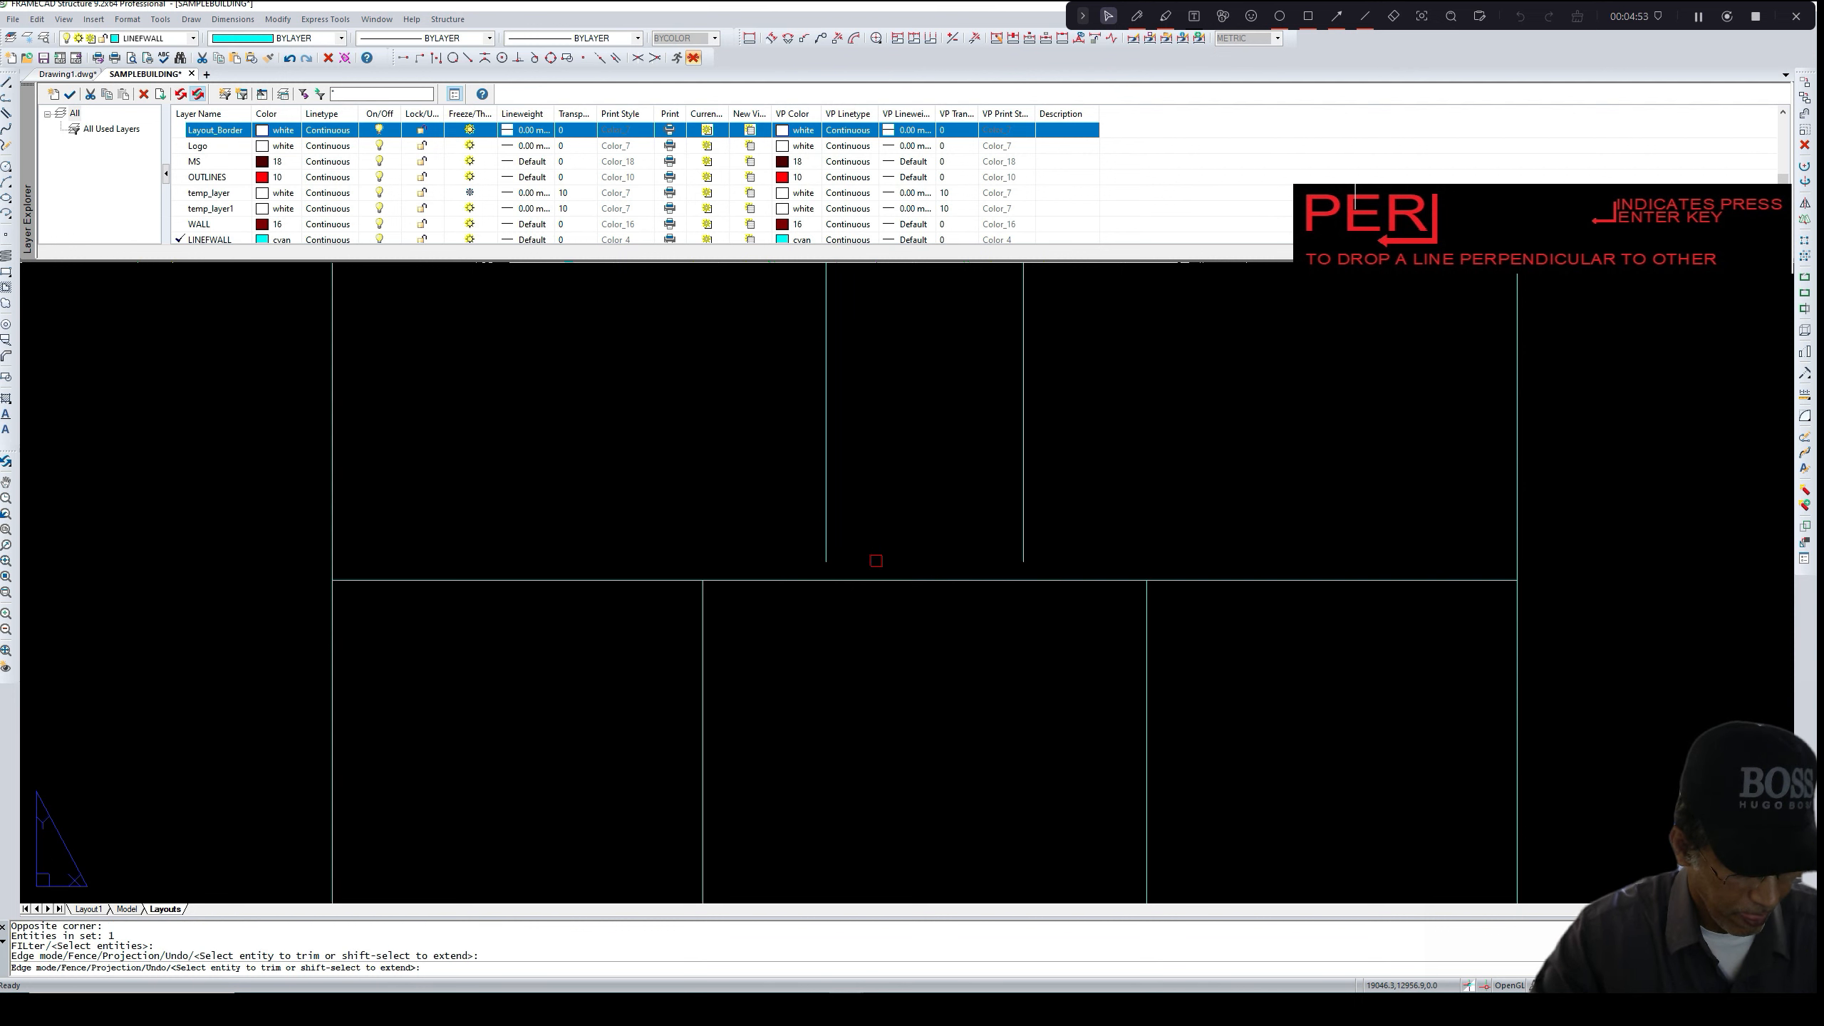
- Extend both passage walls down to the horizontal cross wall line
{"action": "scroll", "coordinate": [876, 561], "scroll_direction": "down", "scroll_amount": 3}
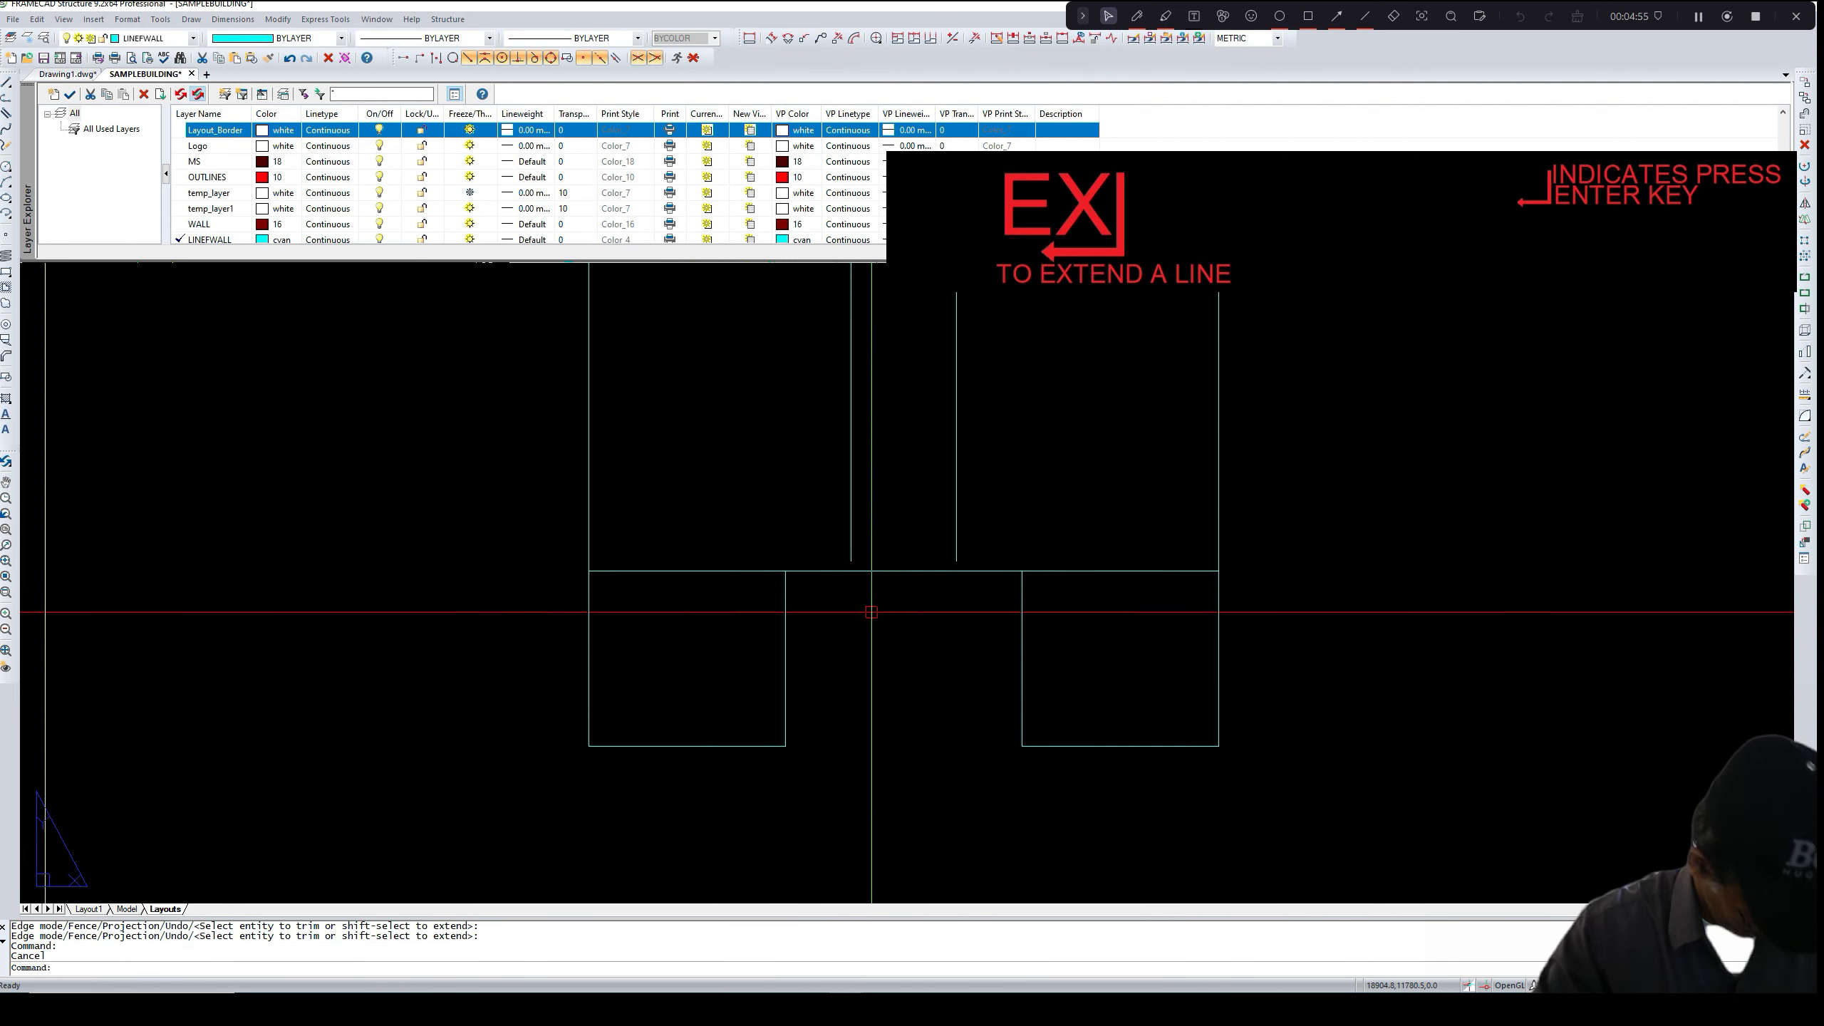
{"action": "key", "text": "Return"}
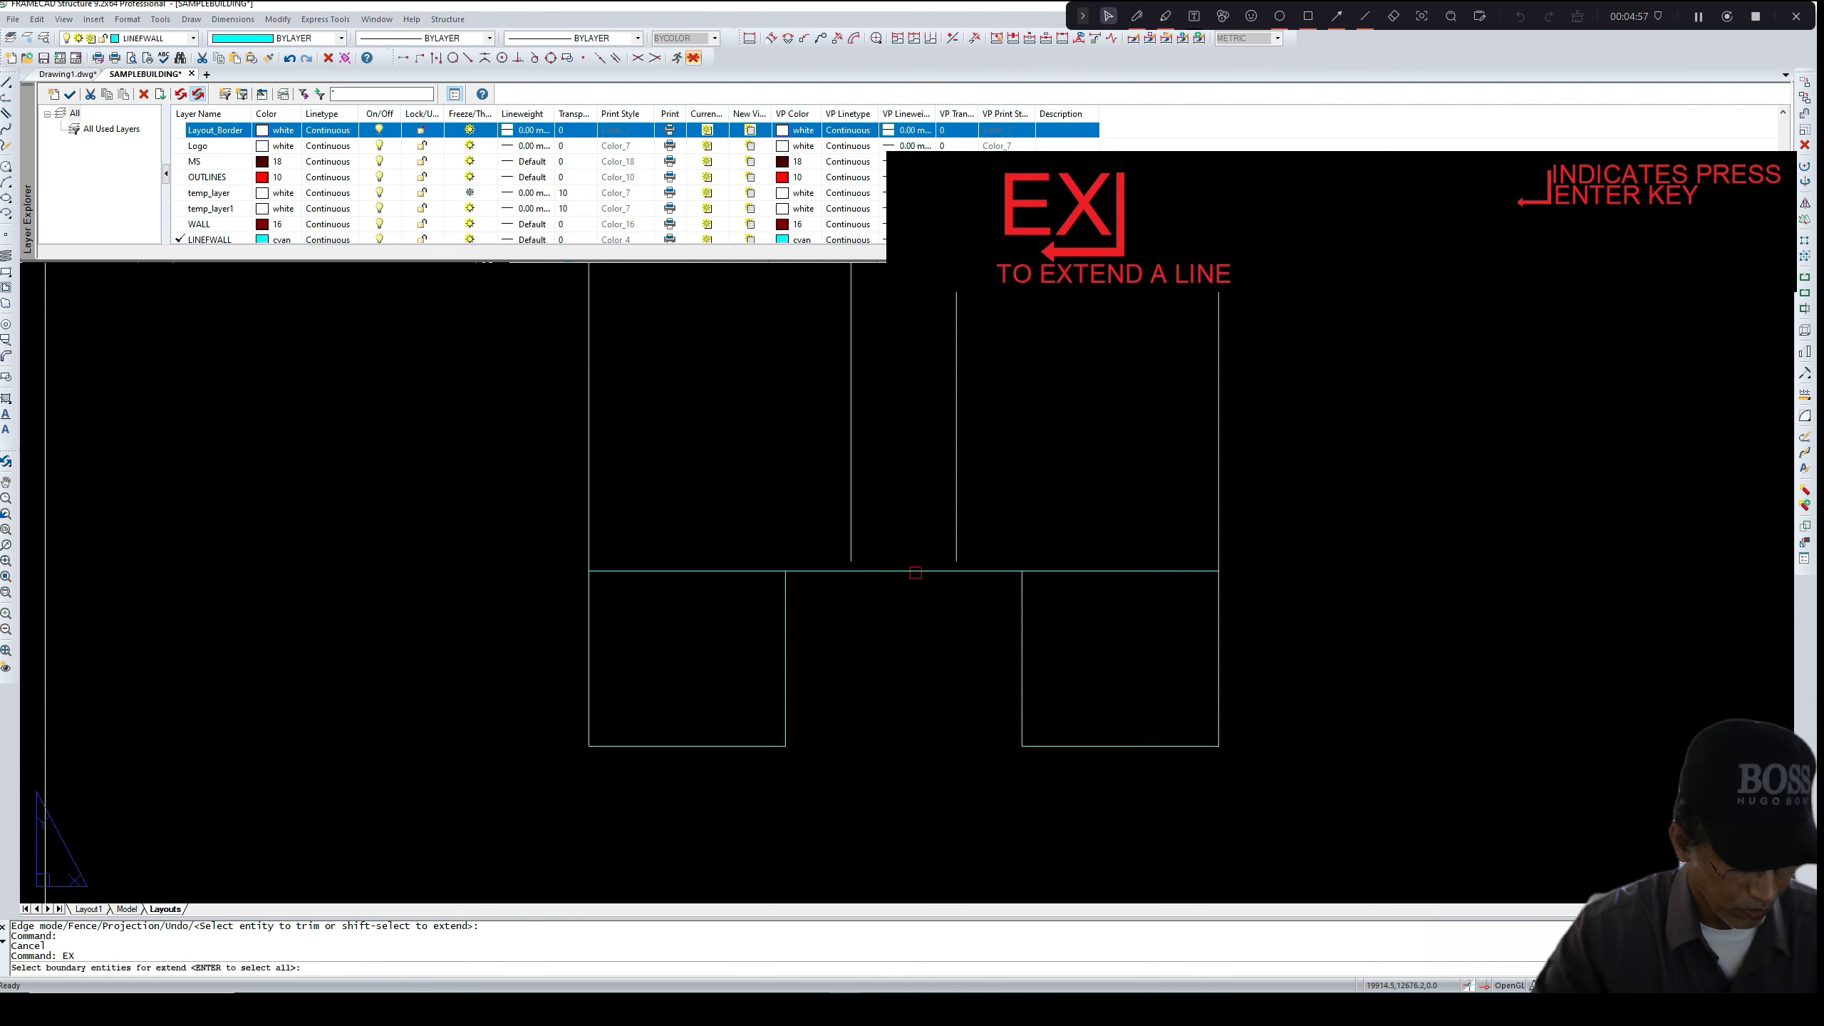
{"action": "left_click", "coordinate": [915, 573]}
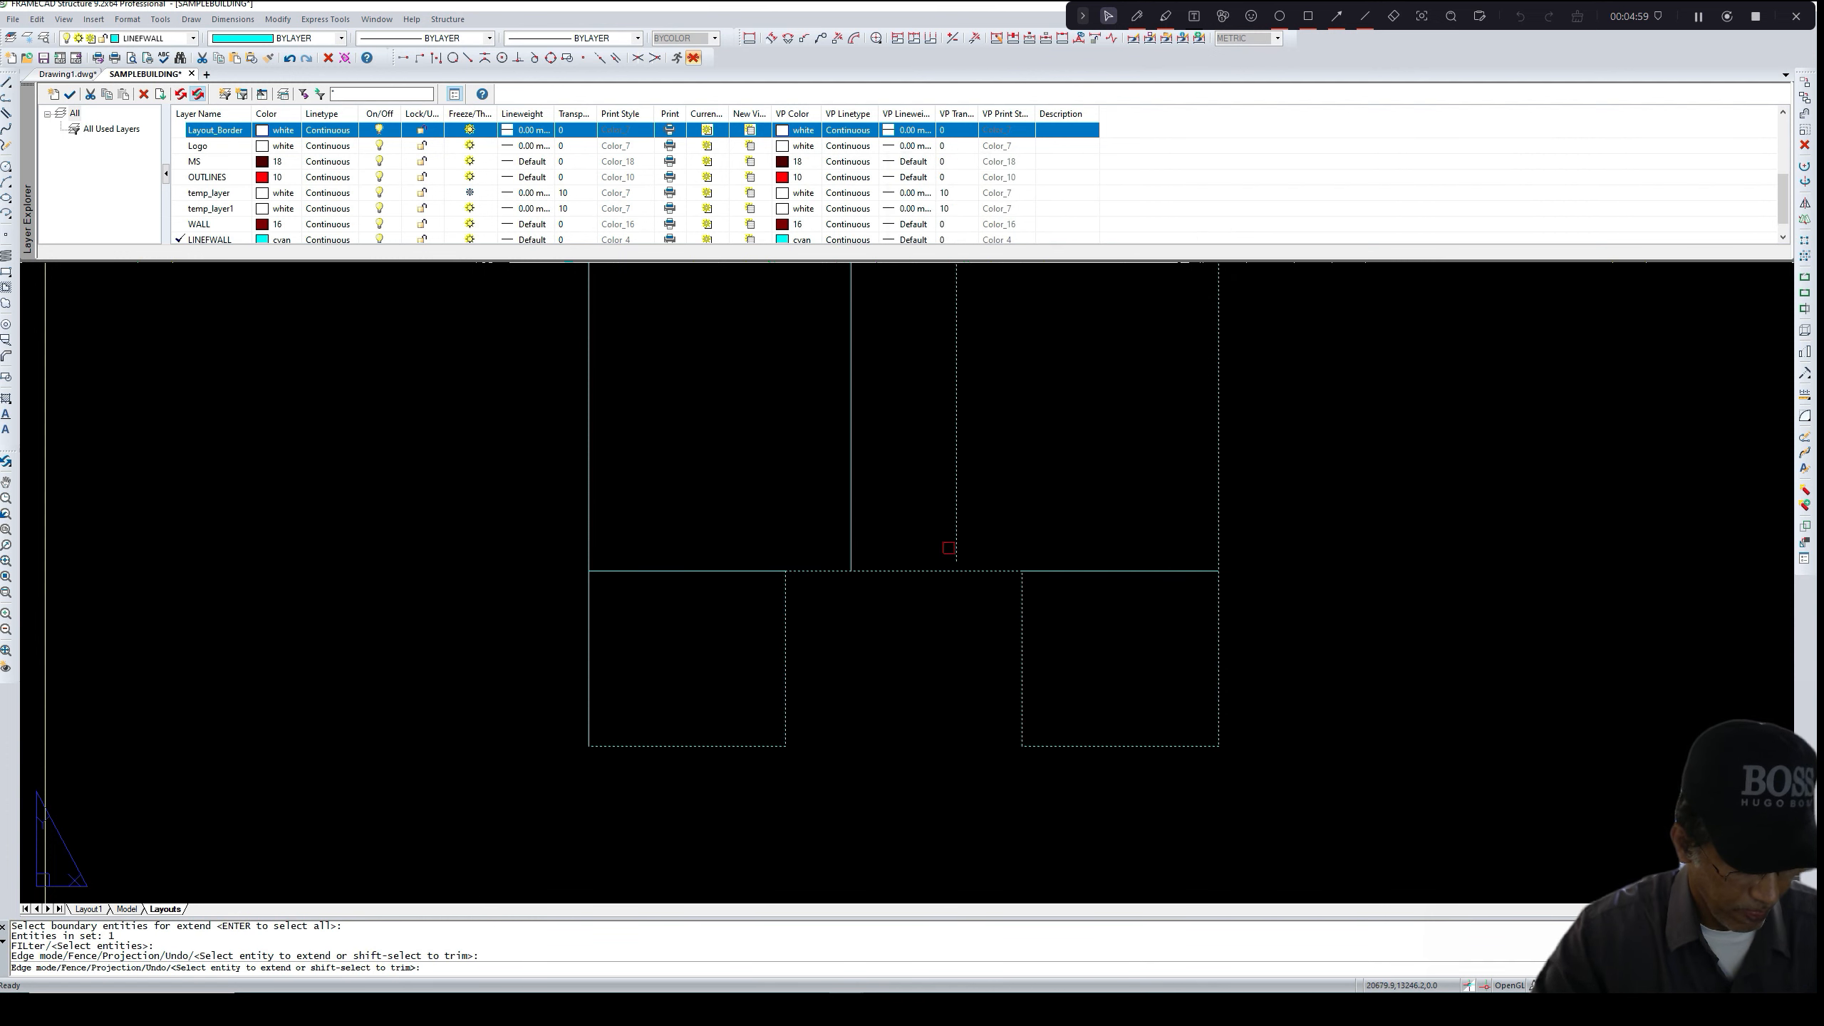
{"action": "left_click", "coordinate": [955, 548]}
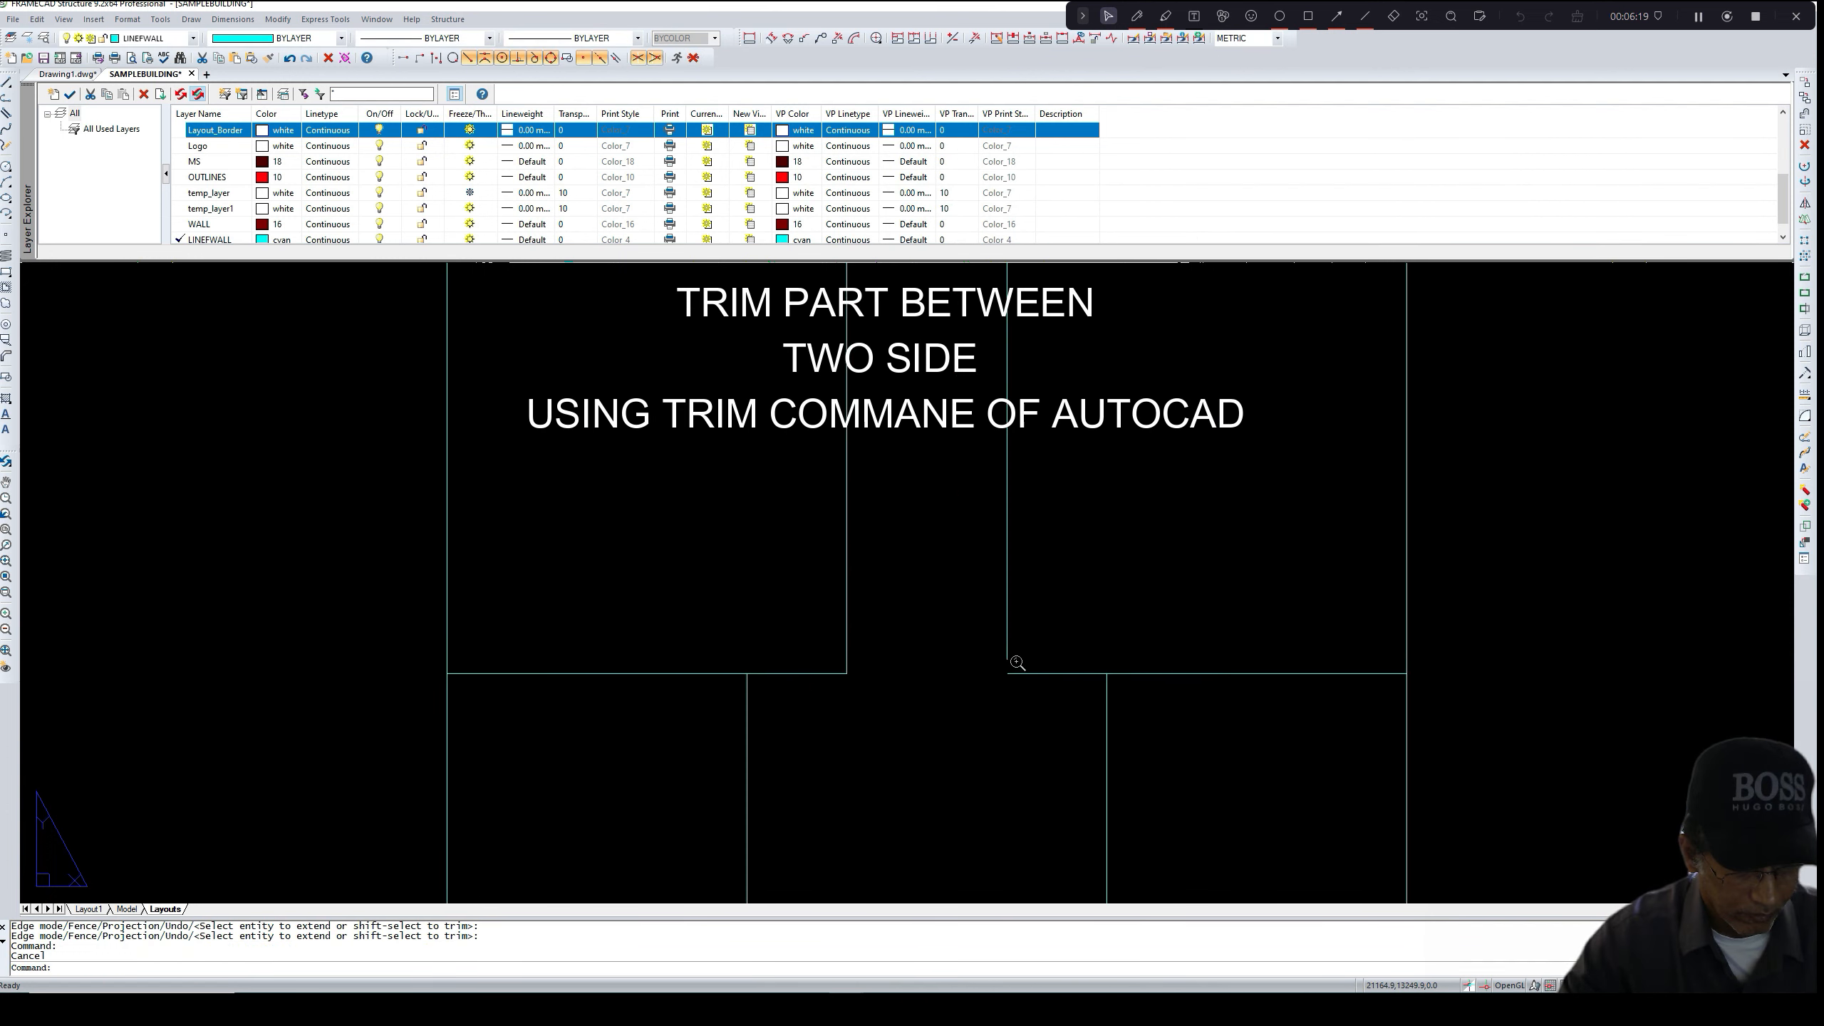
- Try to fillet the right passage wall with the cross wall line using MEMBER_FILLET
{"action": "scroll", "coordinate": [1017, 667], "scroll_direction": "down", "scroll_amount": 2}
{"action": "scroll", "coordinate": [1005, 676], "scroll_direction": "up", "scroll_amount": 2}
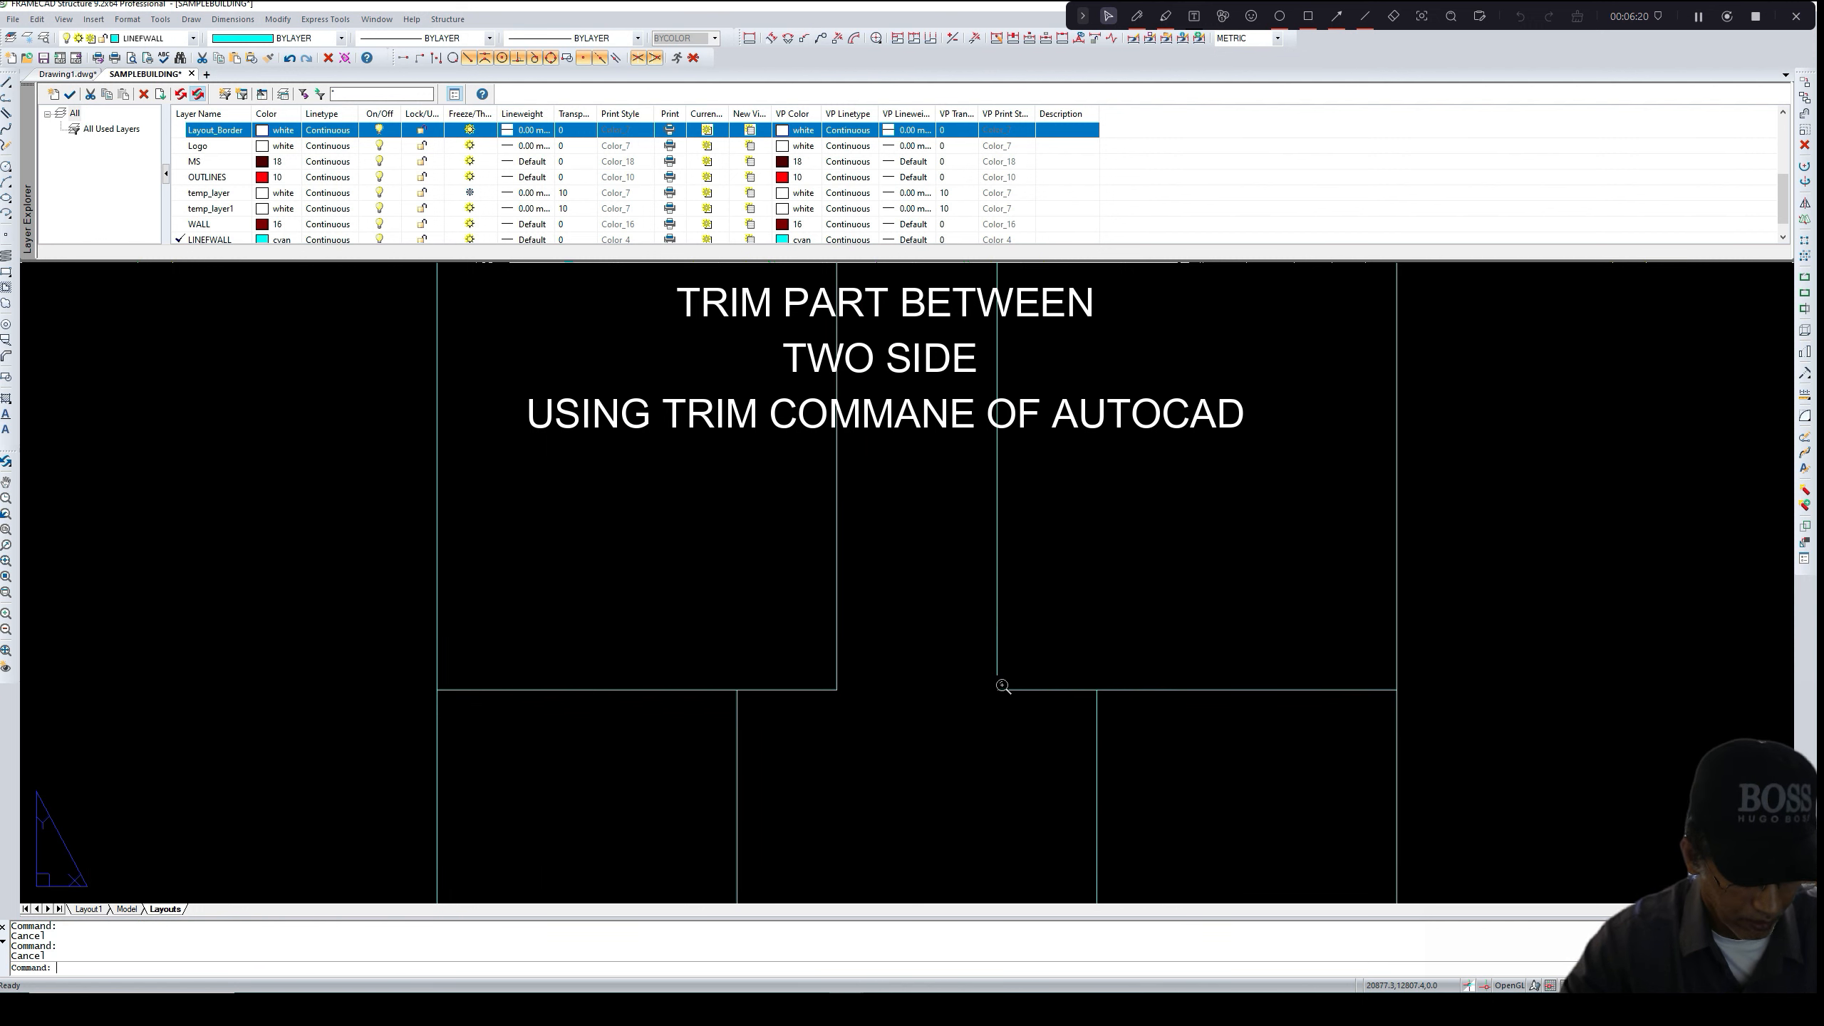
{"action": "type", "text": "F"}
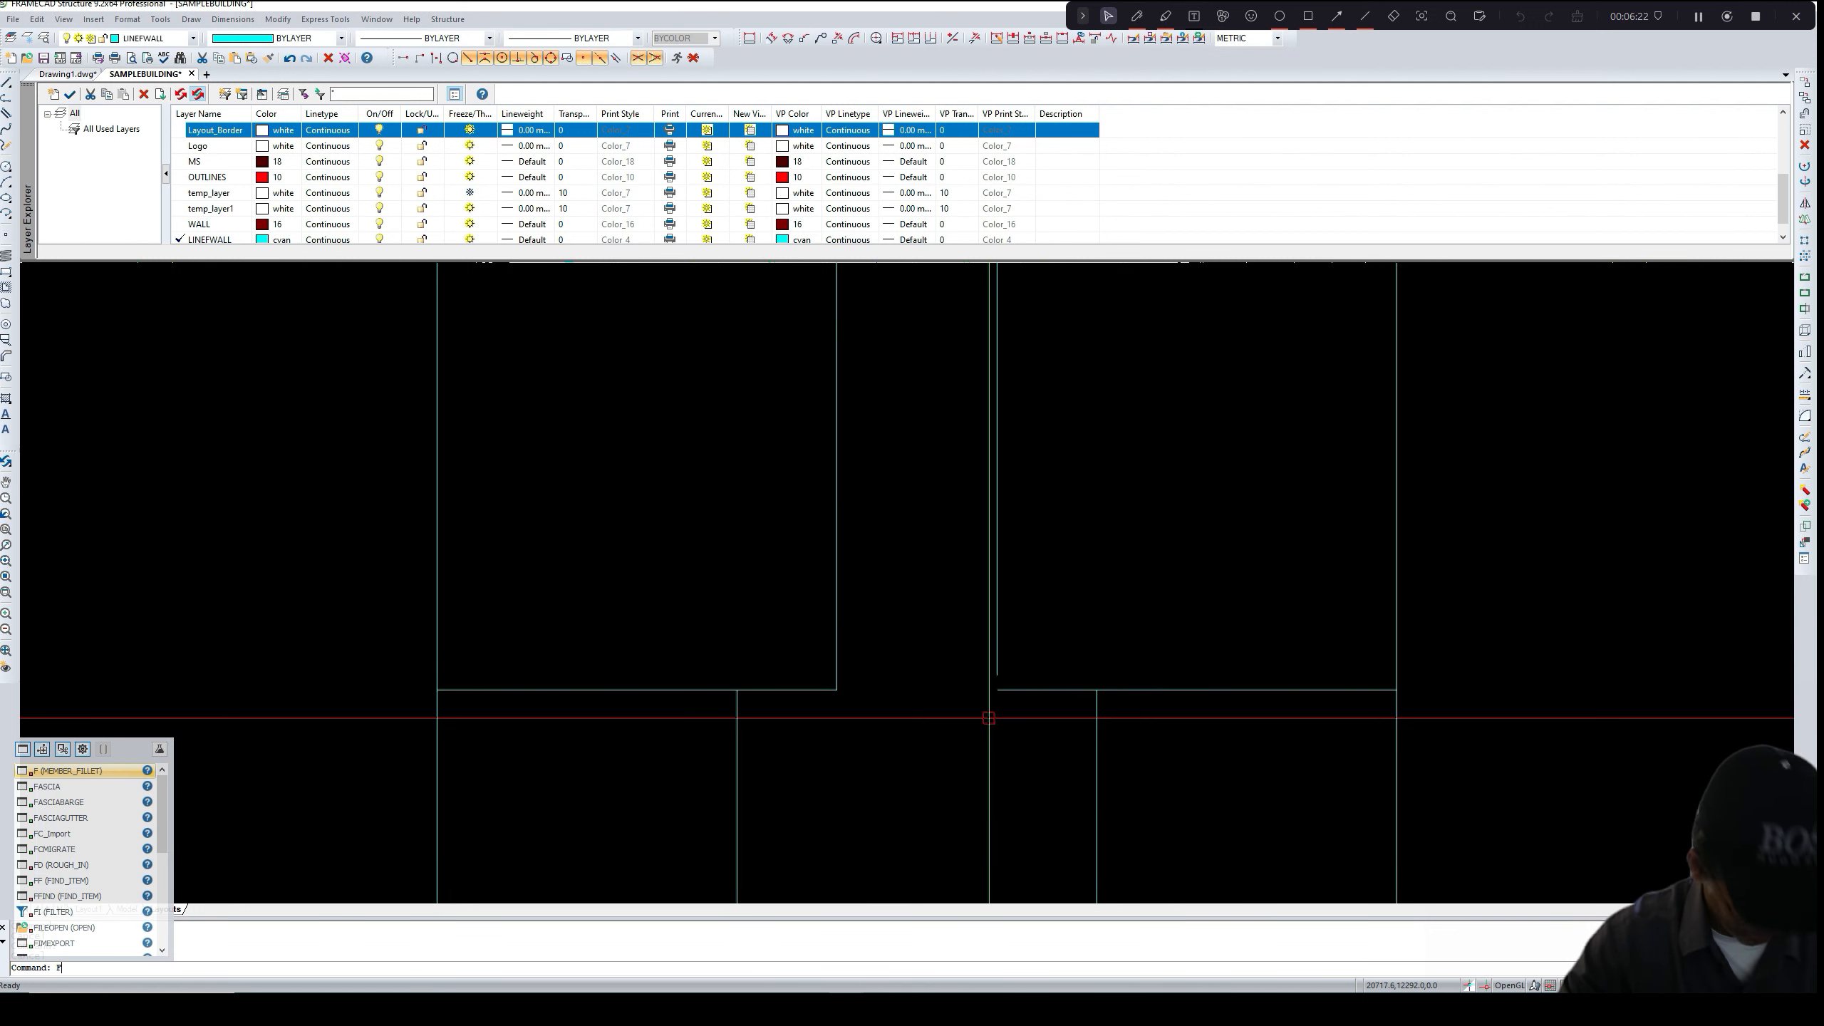
{"action": "key", "text": "Return"}
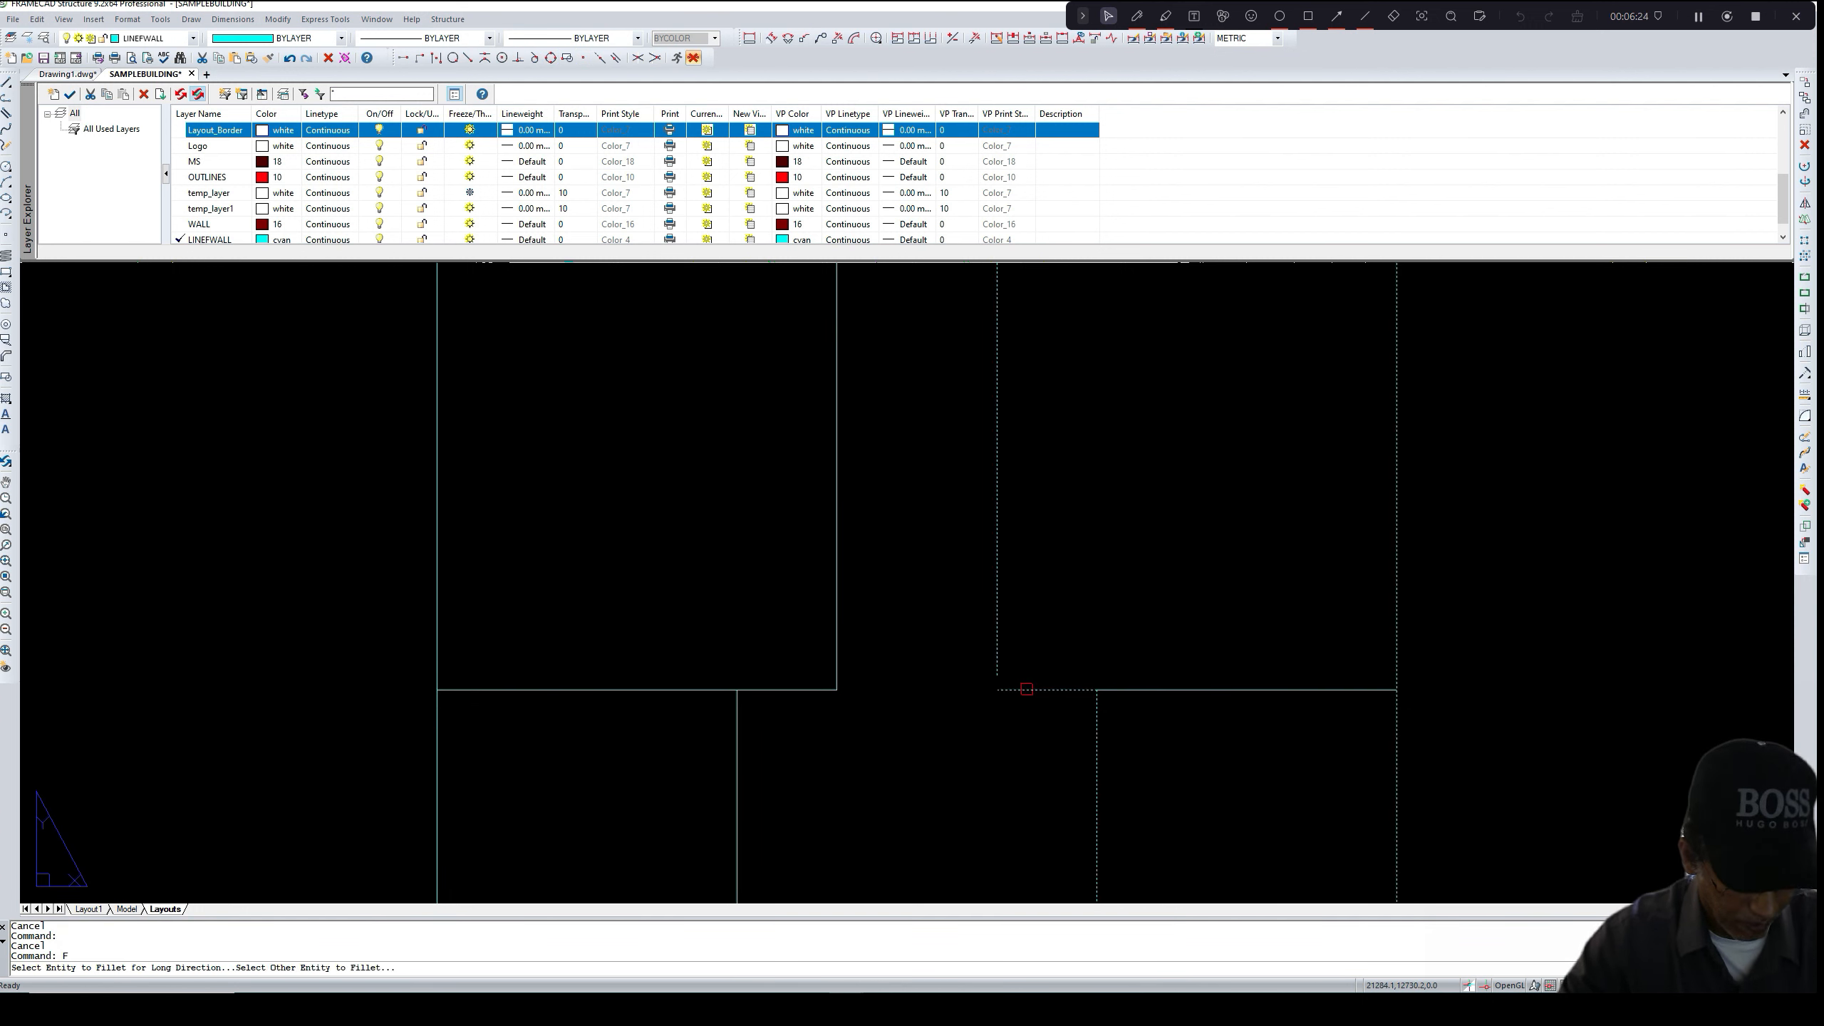
{"action": "left_click", "coordinate": [1001, 647]}
{"action": "left_click", "coordinate": [999, 673]}
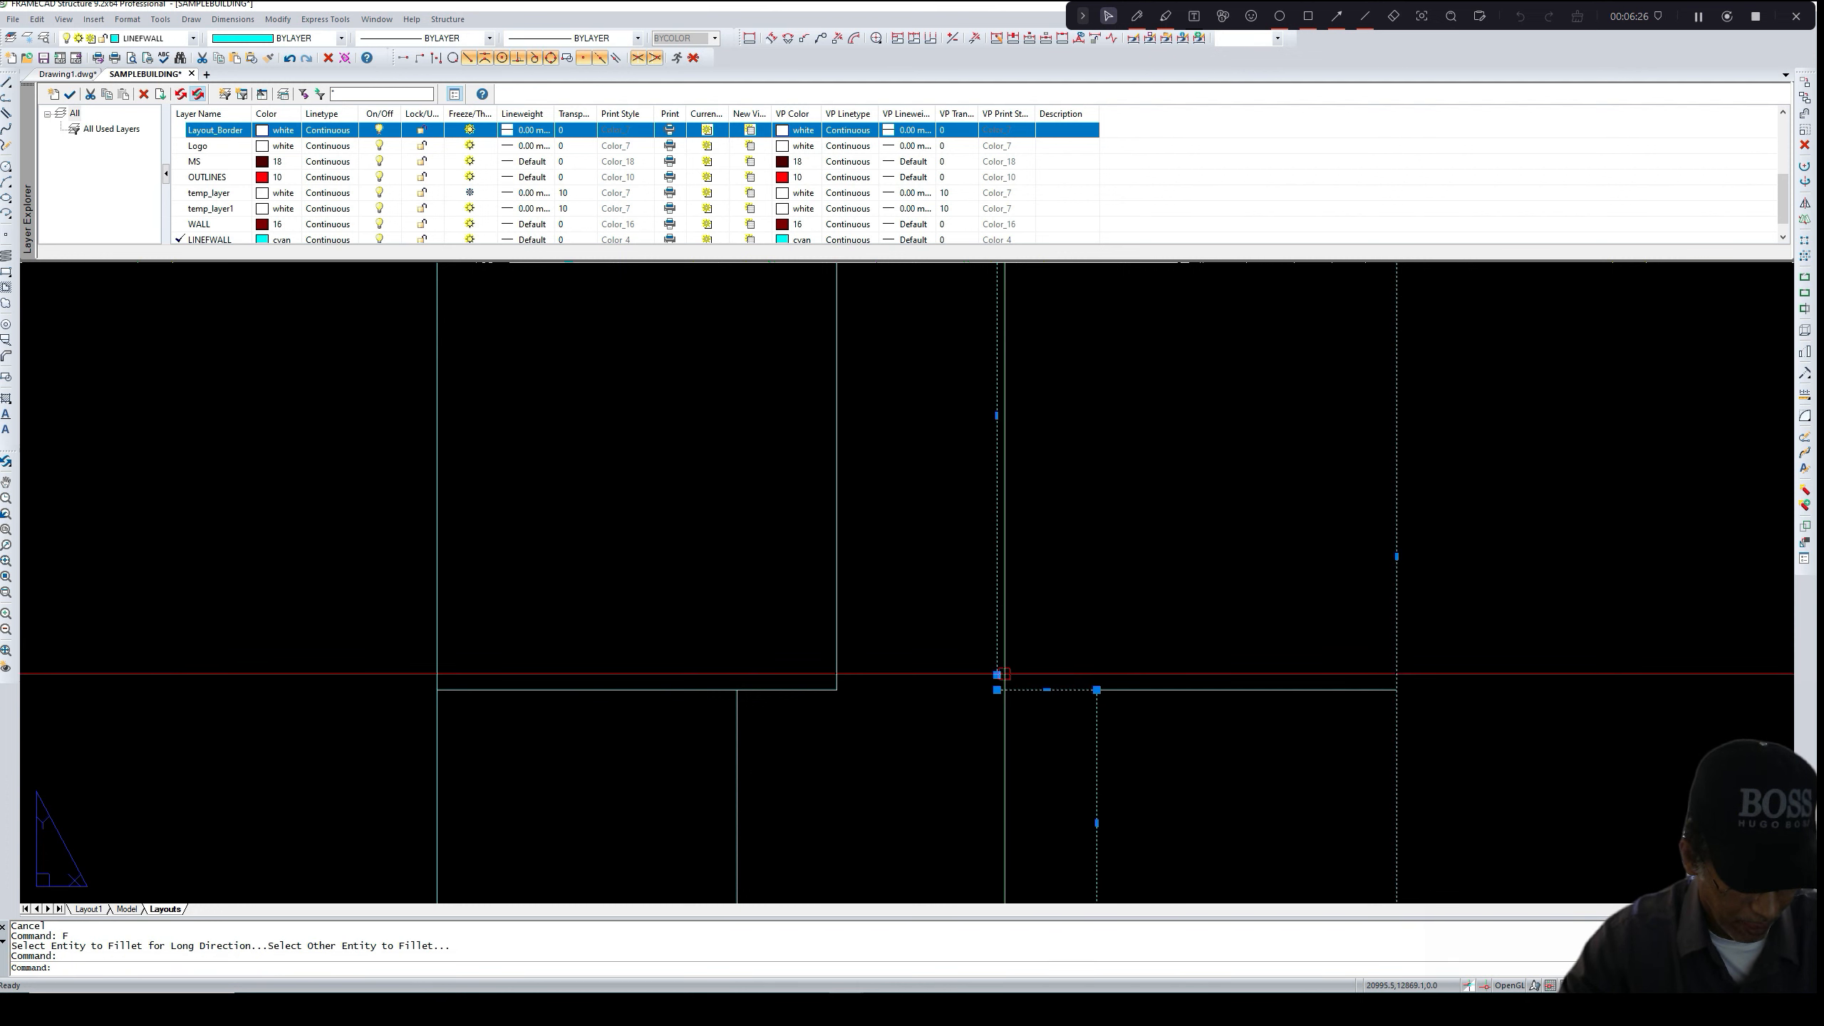
{"action": "key", "text": "Return"}
{"action": "key", "text": "Escape"}
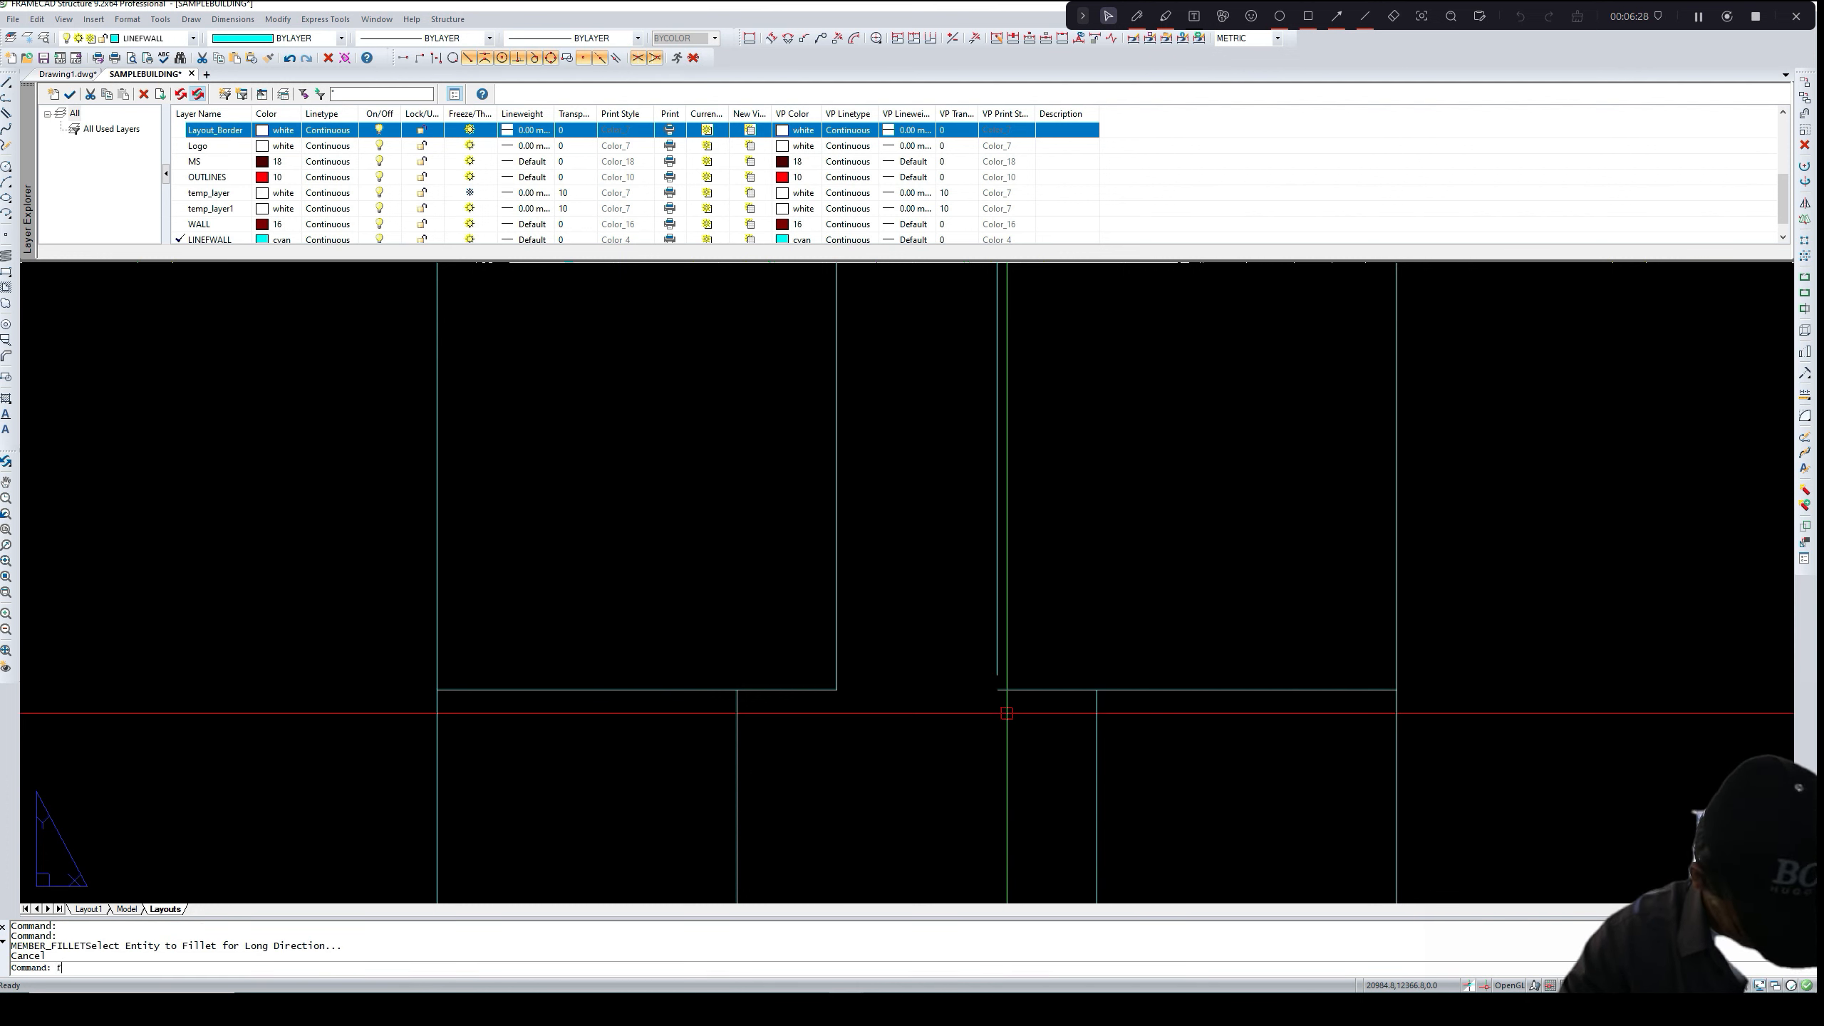
- Close the gap between the right passage wall and the cross wall line with MEMBER_FILLET, picking the cross wall line first
{"action": "key", "text": "Return"}
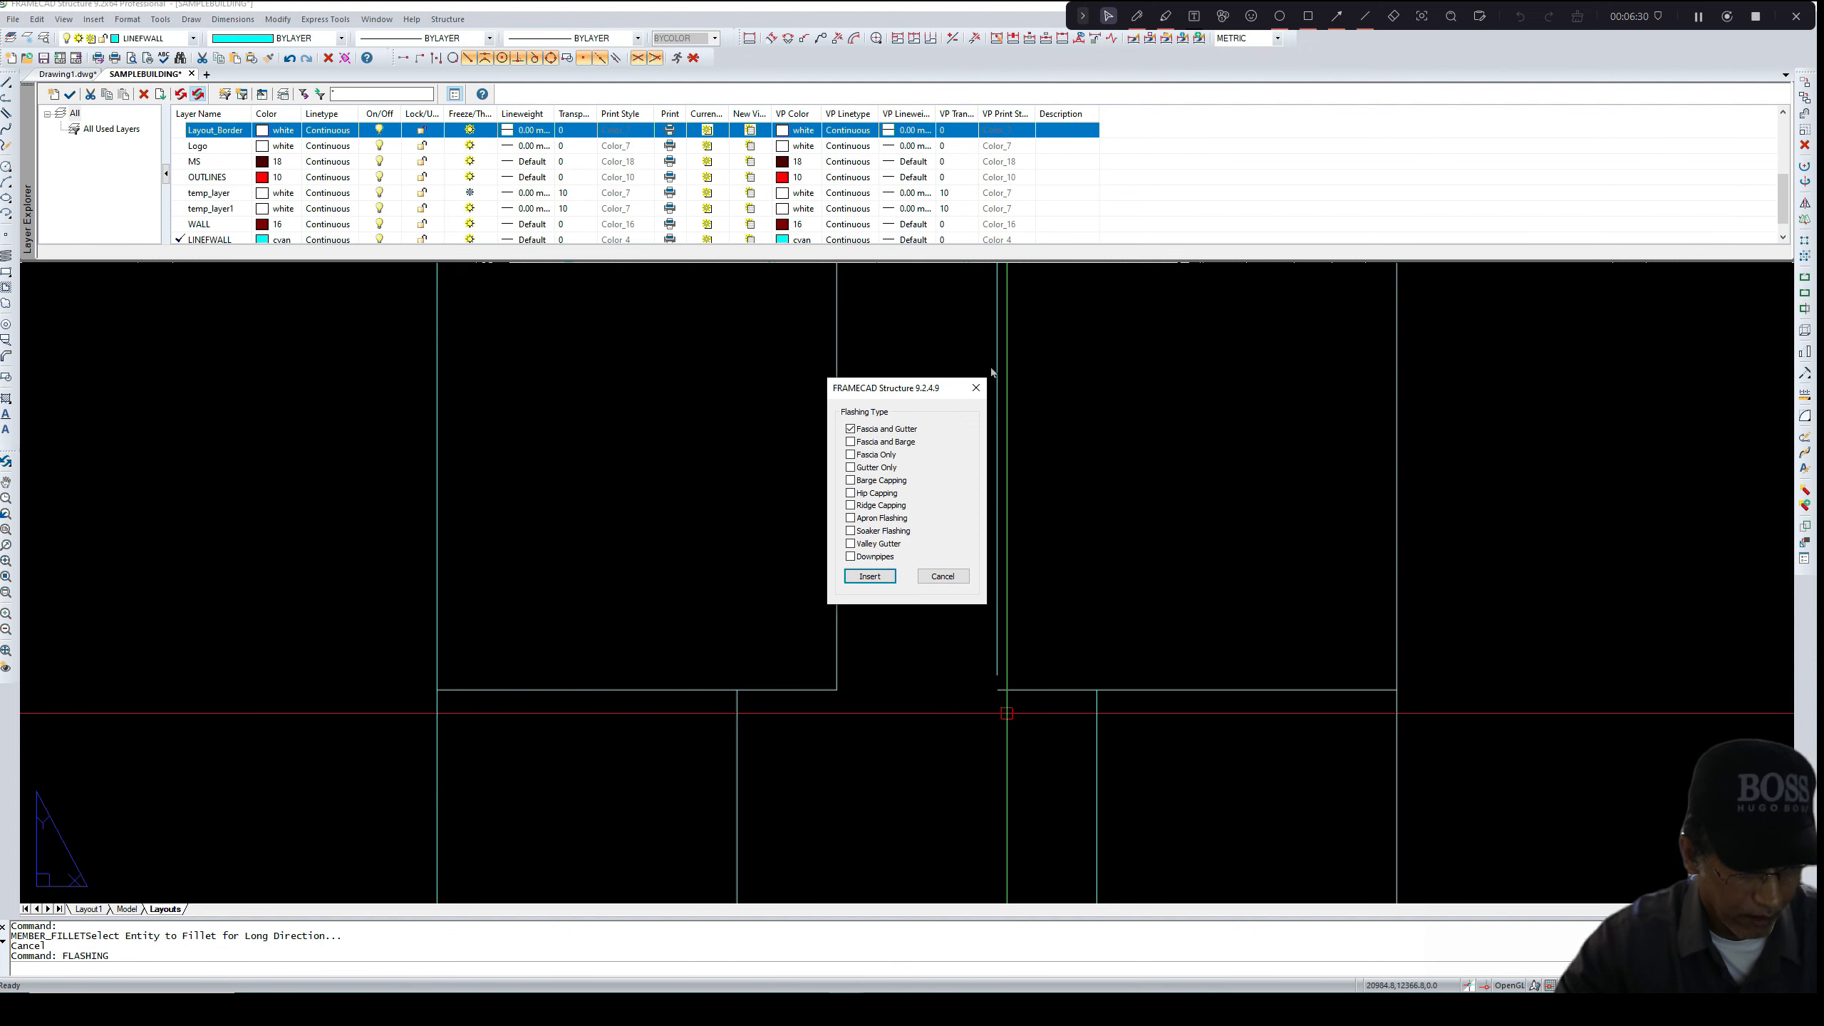
{"action": "left_click", "coordinate": [977, 388]}
{"action": "type", "text": "F"}
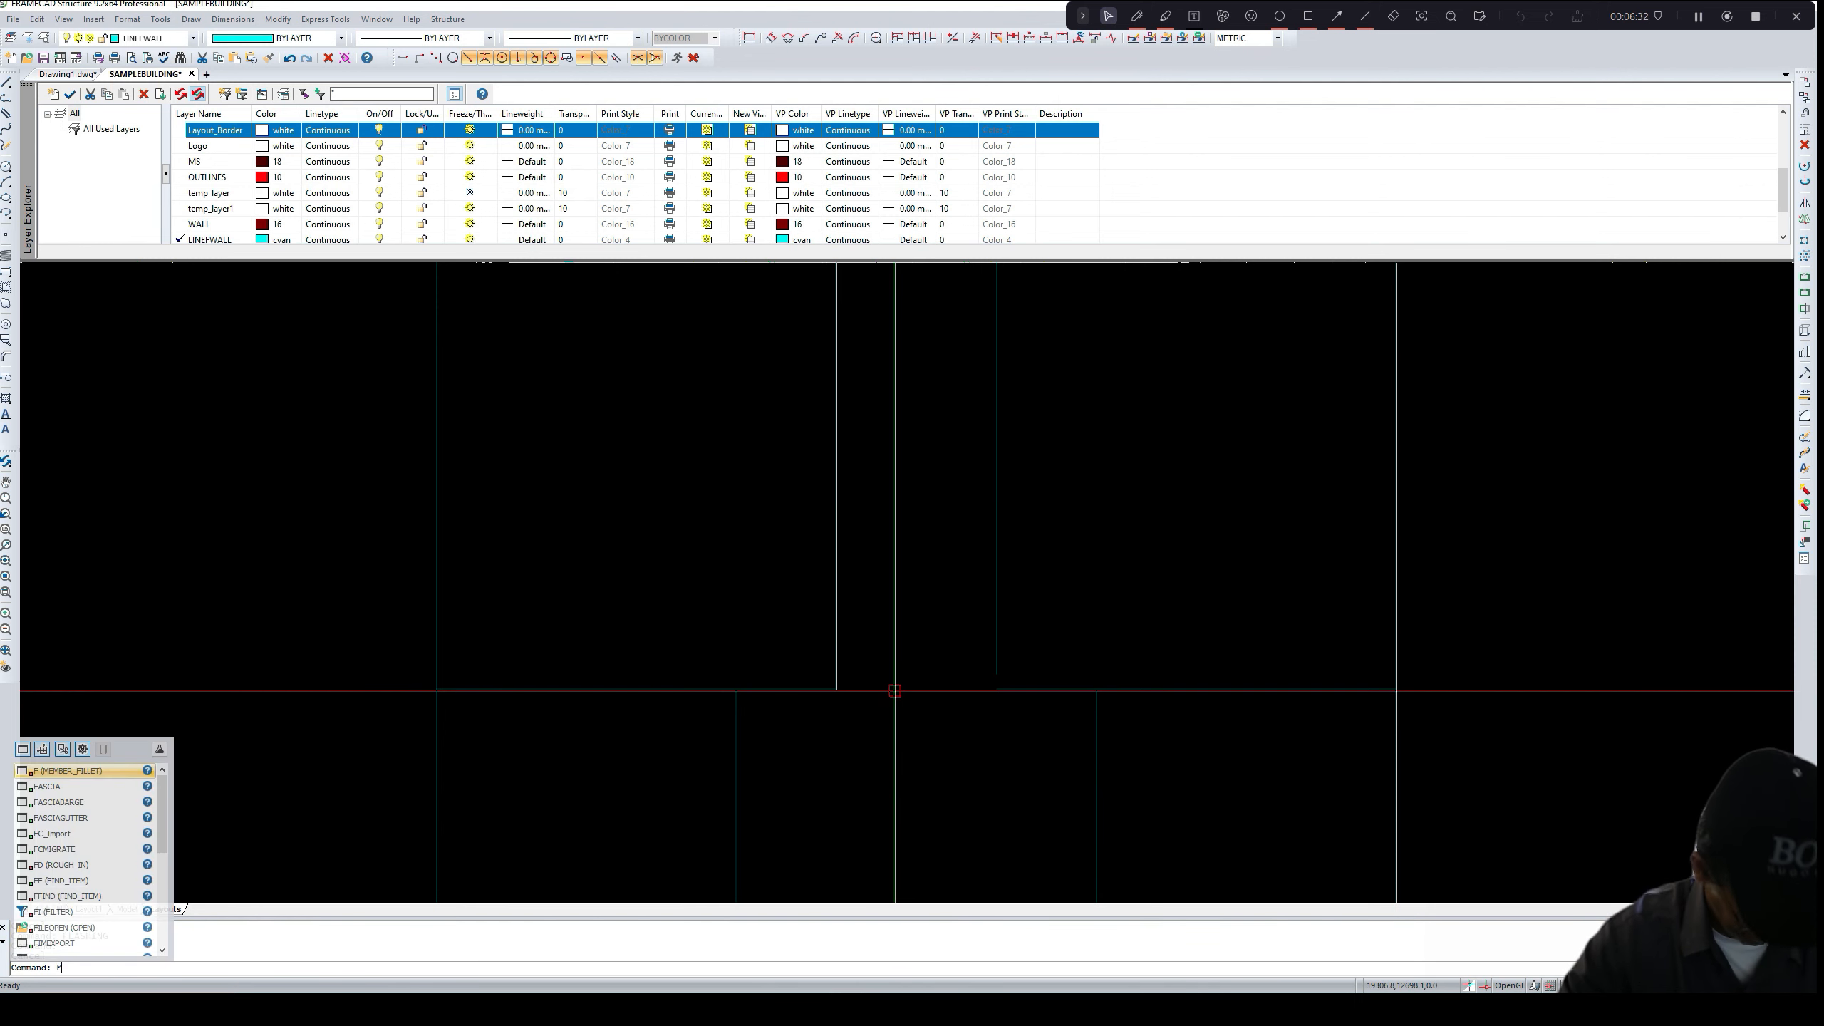
{"action": "left_click", "coordinate": [98, 772]}
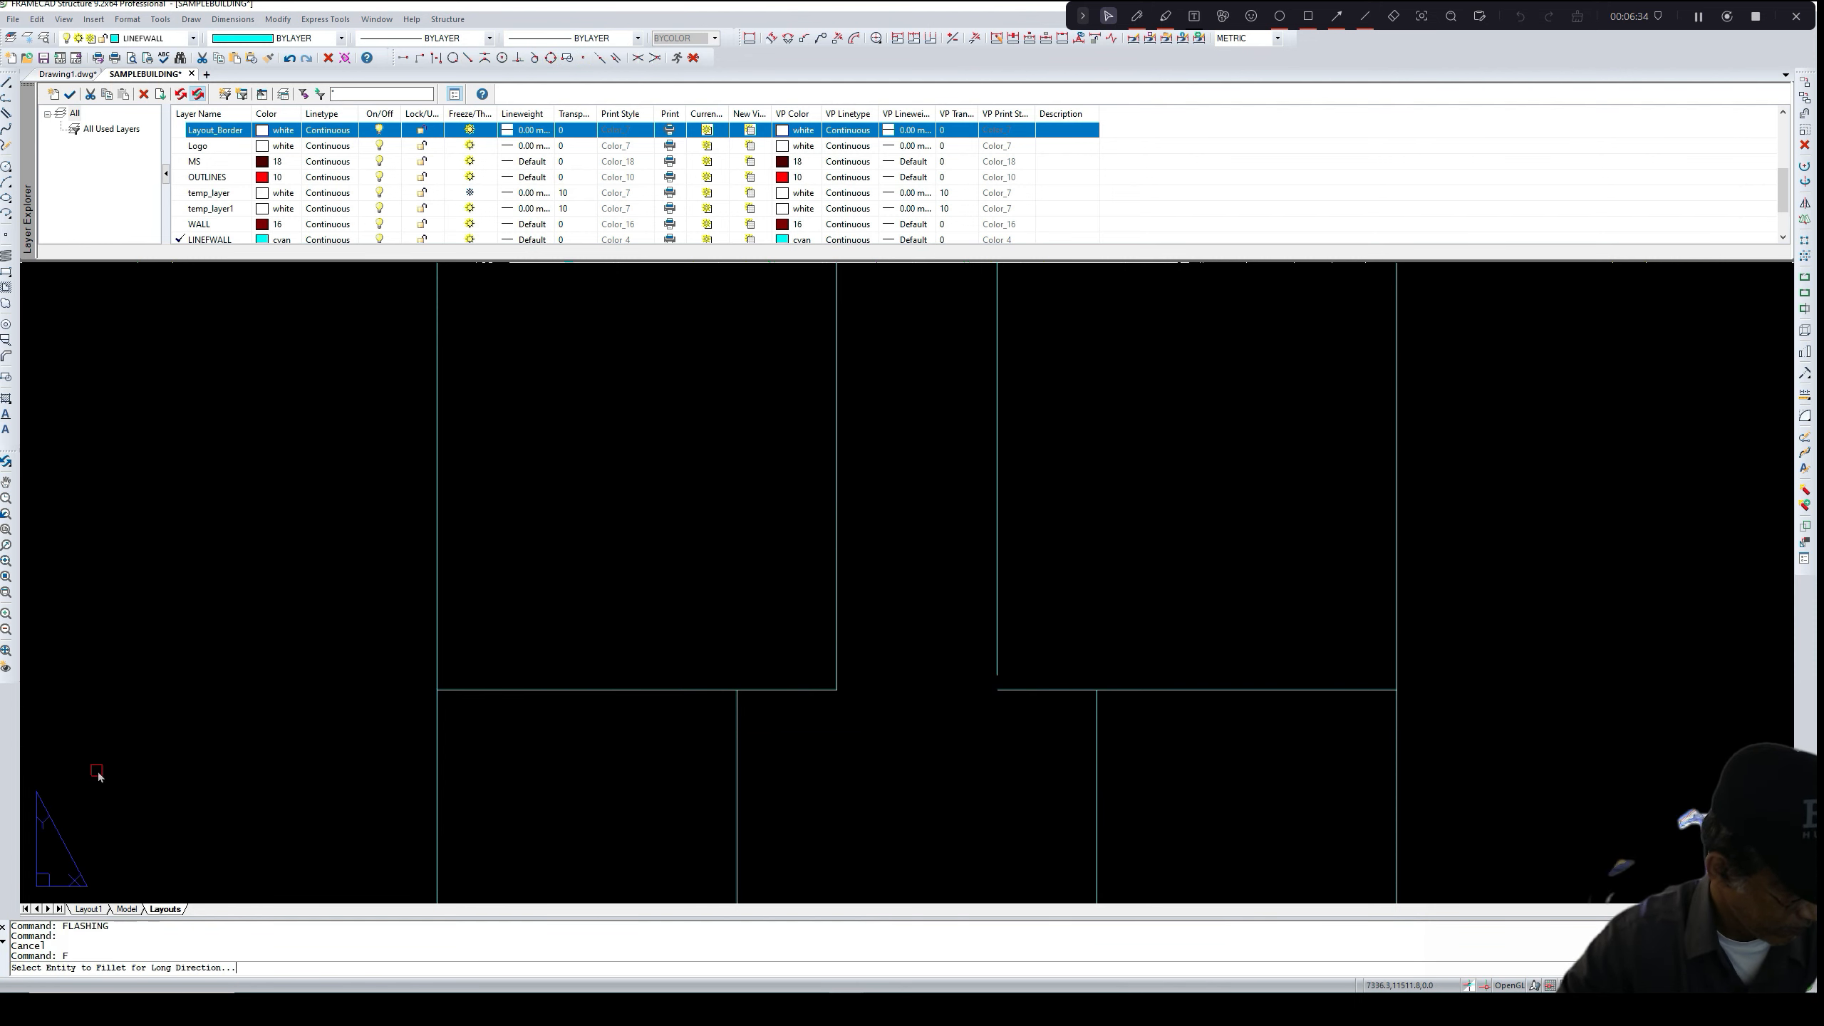
{"action": "left_click", "coordinate": [1030, 692]}
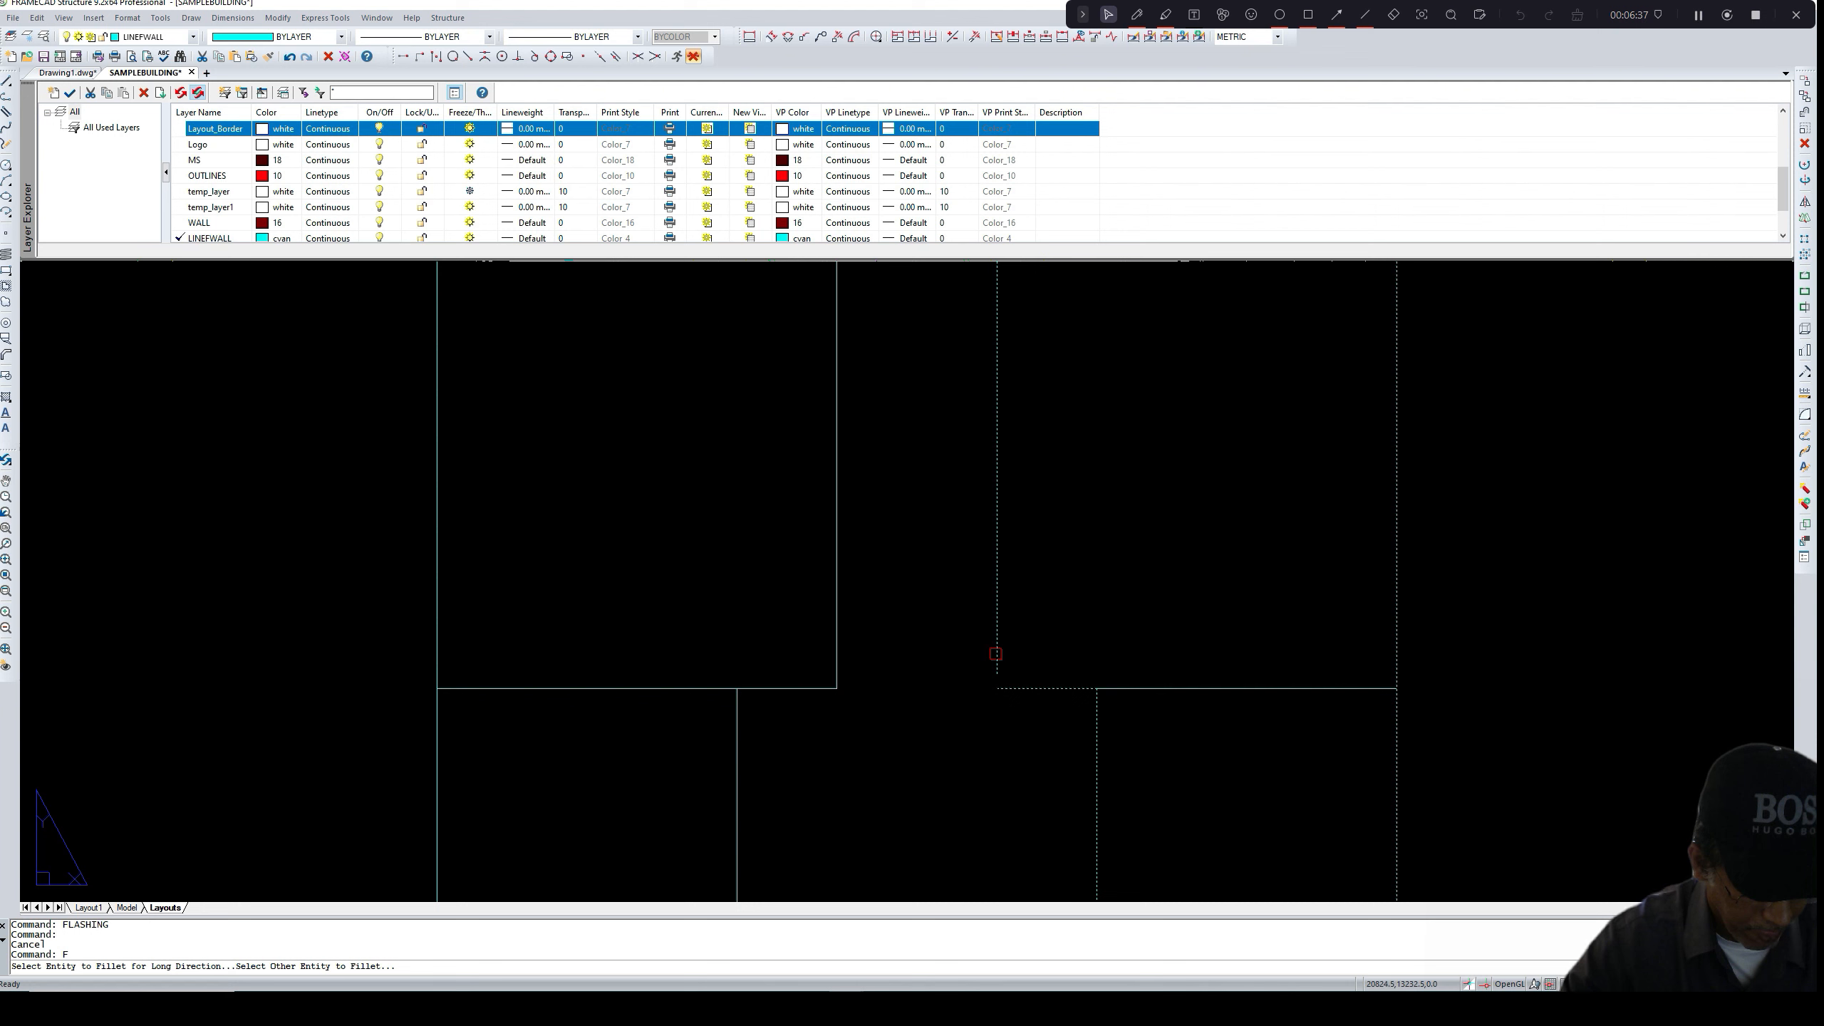
{"action": "left_click", "coordinate": [996, 655]}
{"action": "key", "text": "Return"}
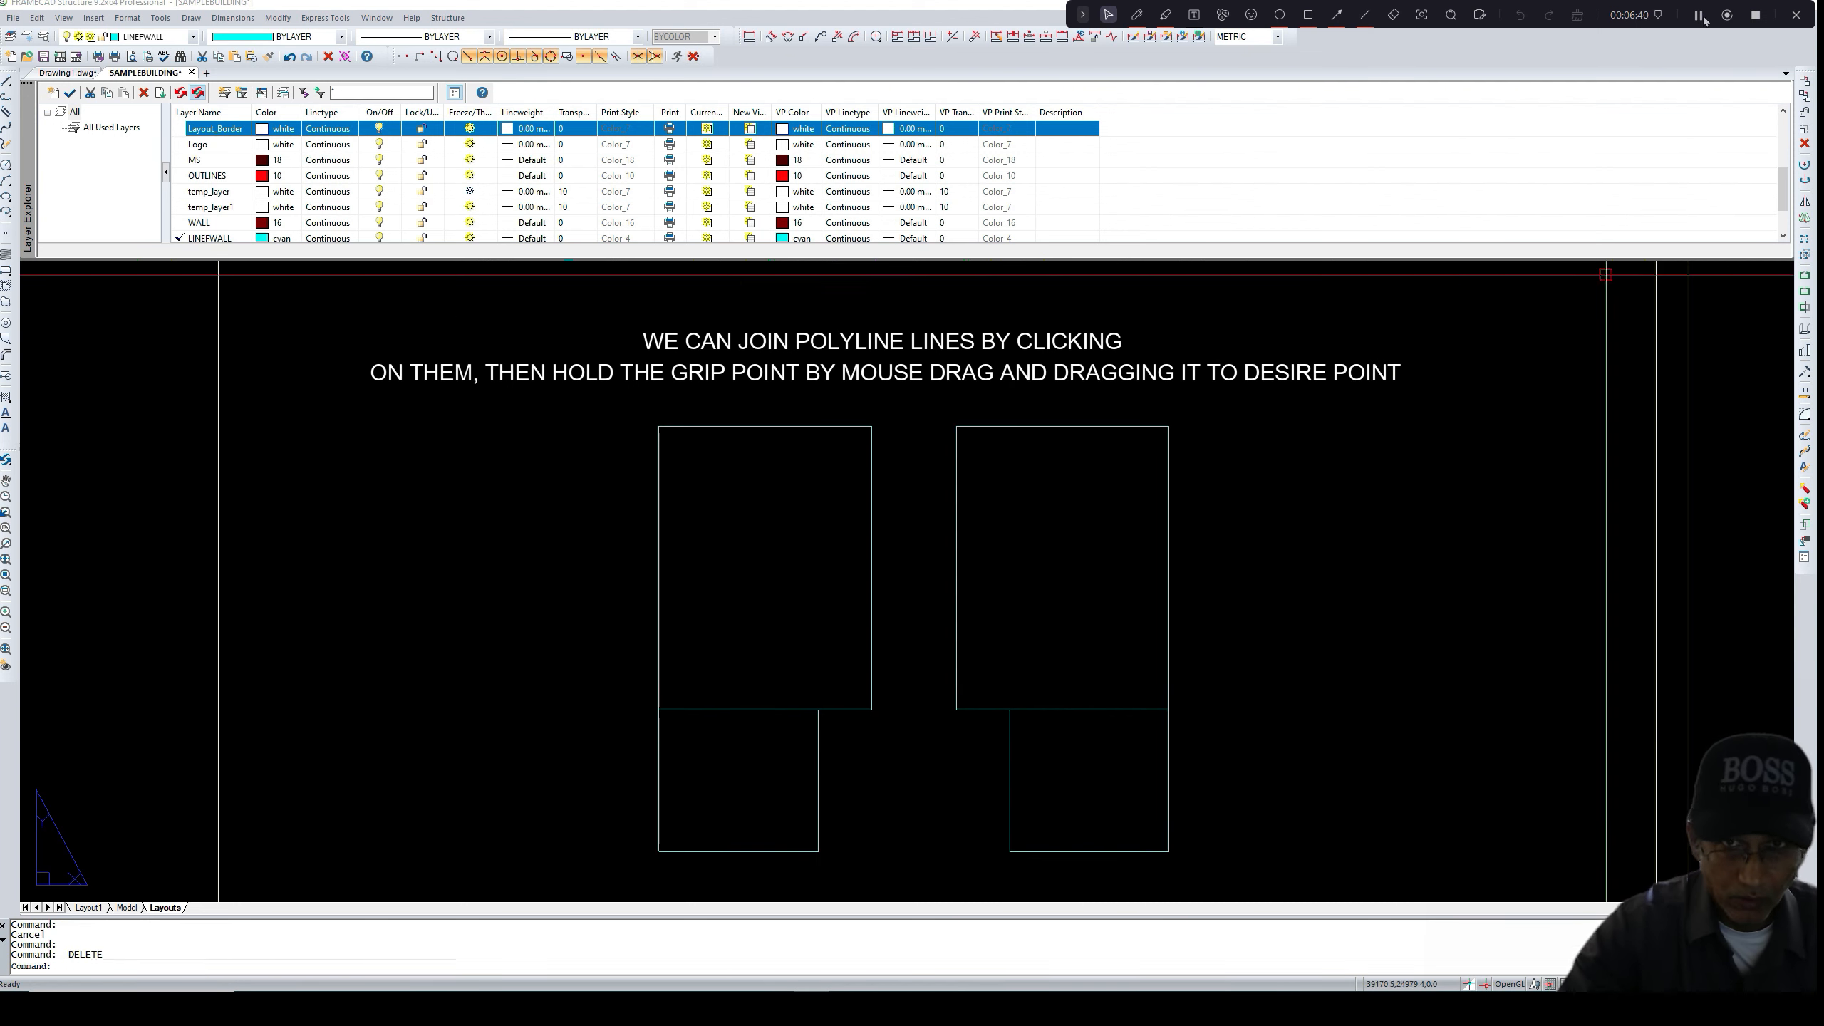
- Draw a horizontal line joining the lower ends of the two passage walls
{"action": "scroll", "coordinate": [978, 629], "scroll_direction": "up", "scroll_amount": 2}
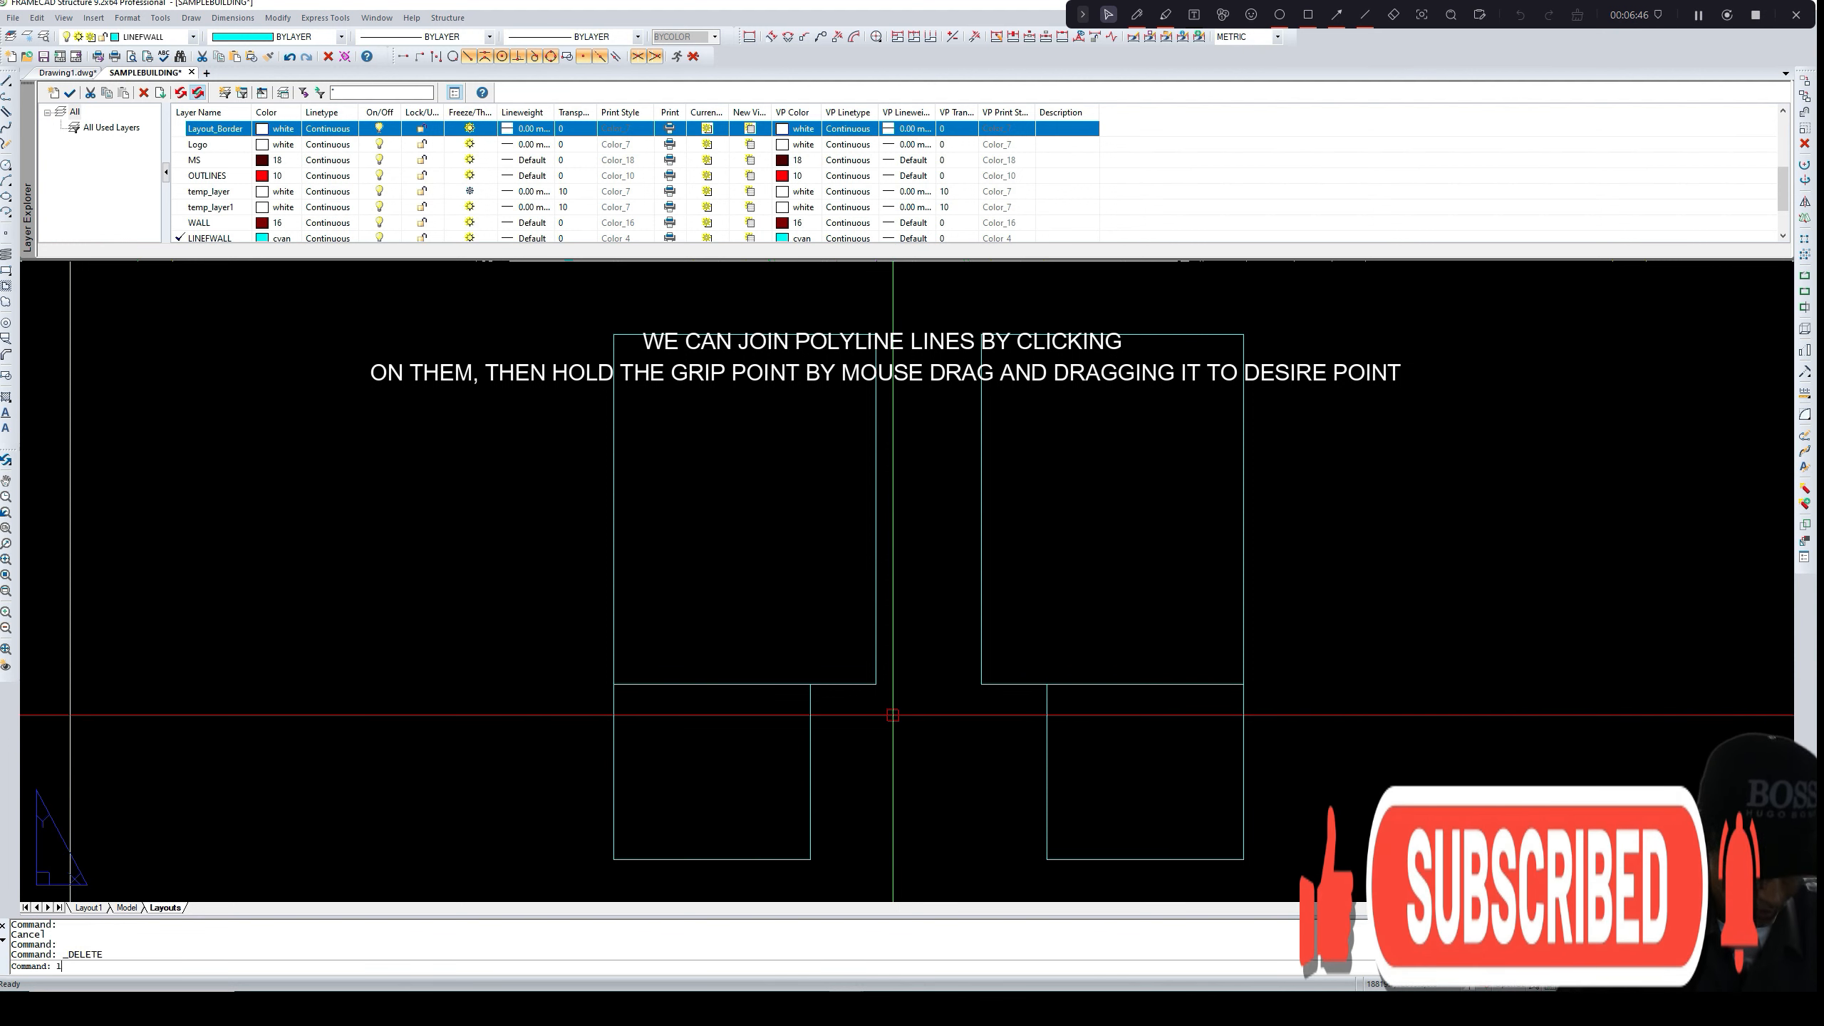
{"action": "key", "text": "Return"}
{"action": "left_click", "coordinate": [876, 684]}
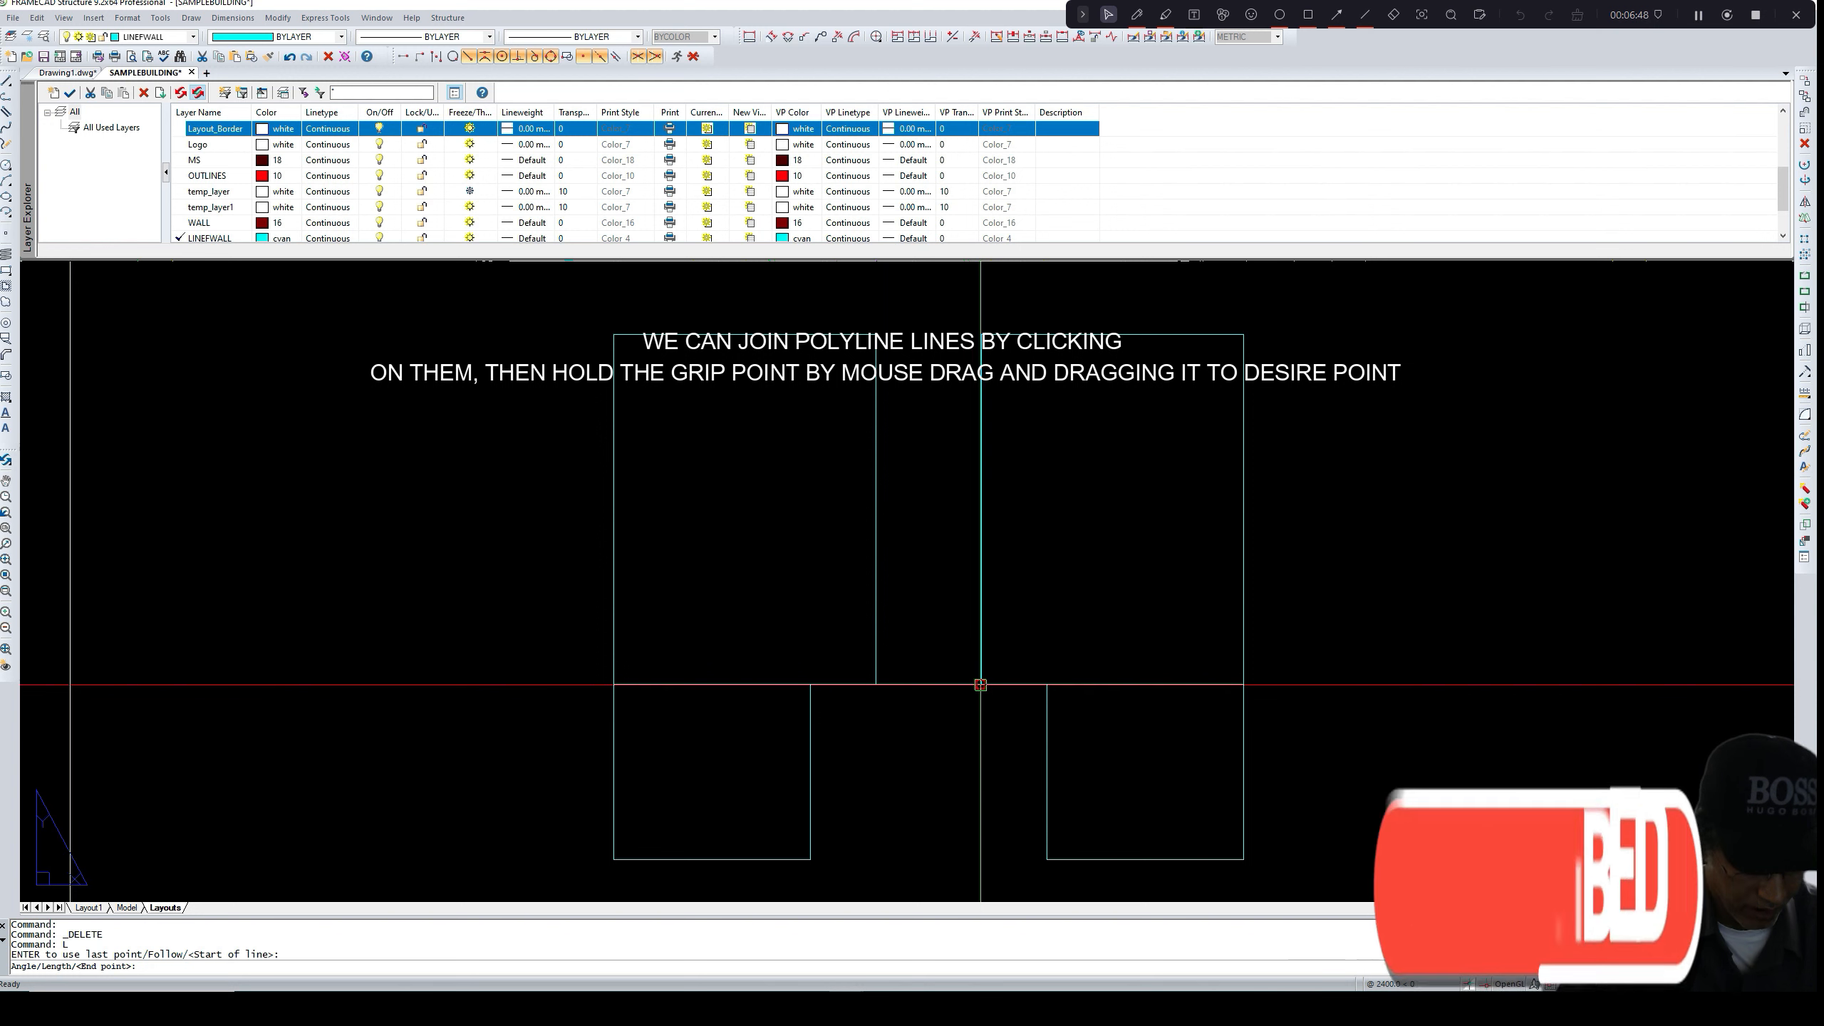
{"action": "left_click", "coordinate": [980, 684]}
{"action": "scroll", "coordinate": [980, 684], "scroll_direction": "up", "scroll_amount": 3}
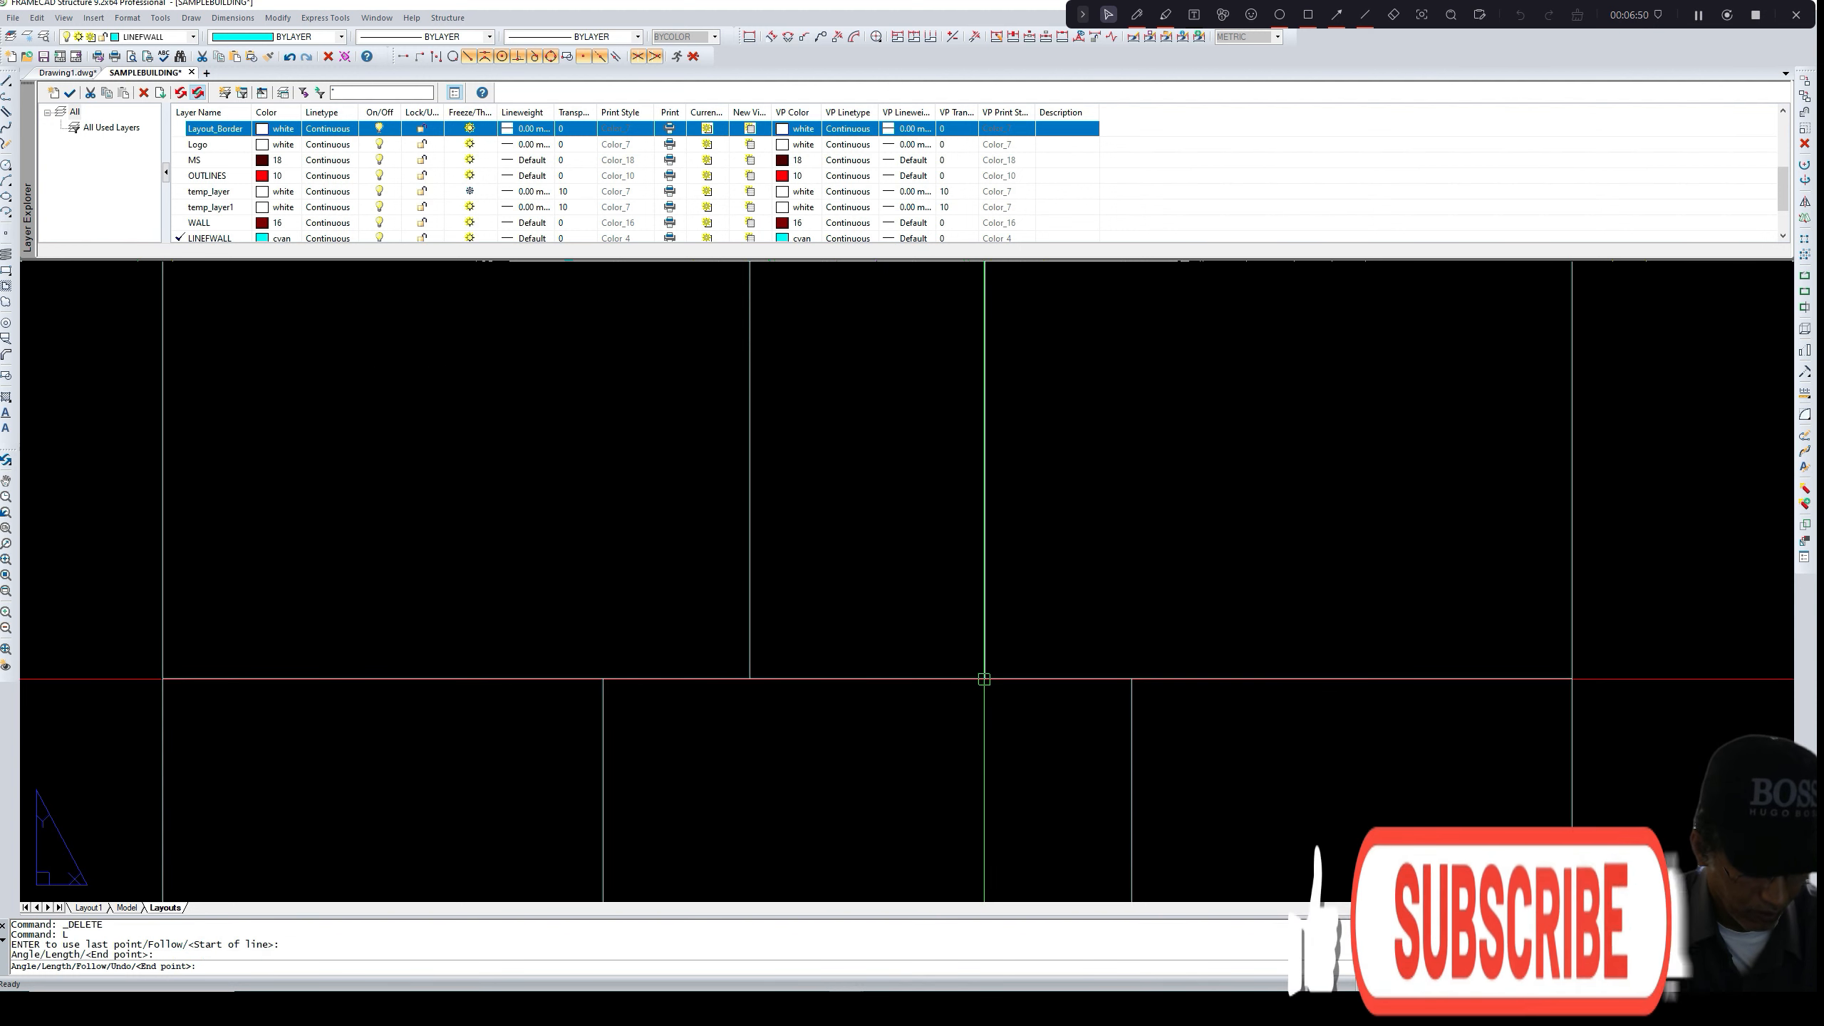
{"action": "key", "text": "Return"}
{"action": "scroll", "coordinate": [984, 679], "scroll_direction": "down", "scroll_amount": 5}
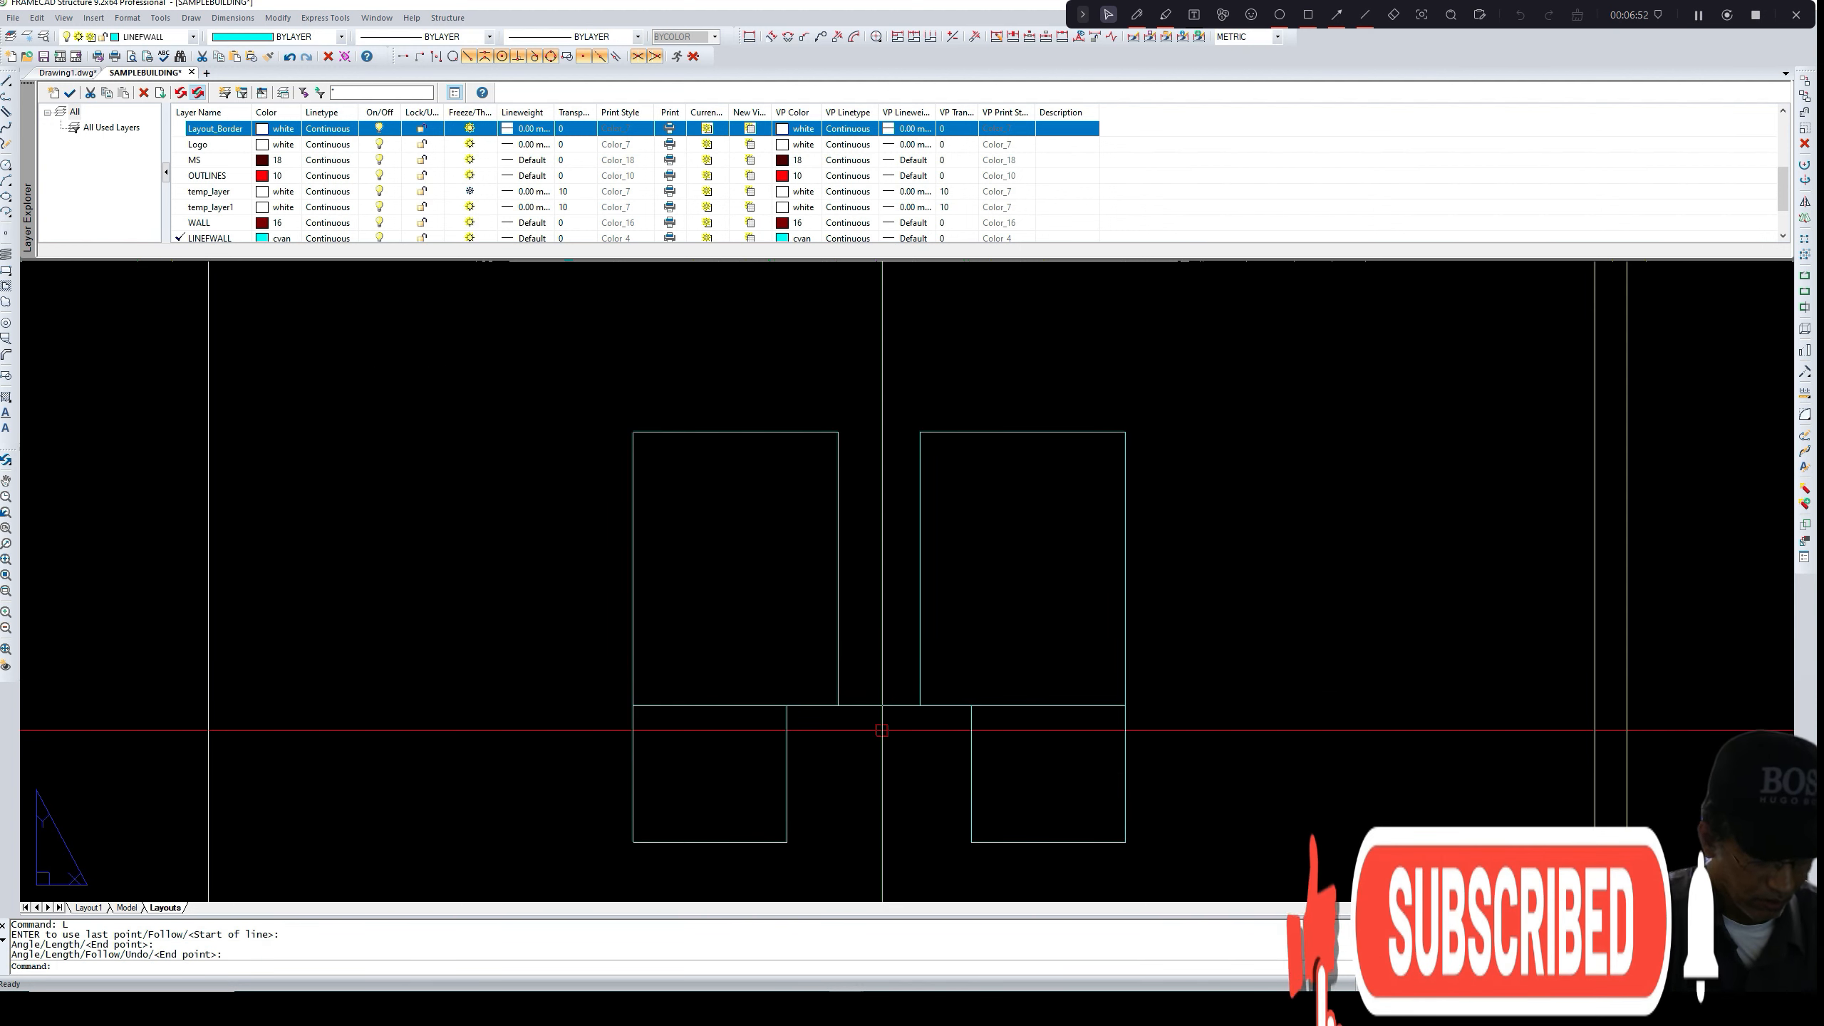
{"action": "scroll", "coordinate": [818, 747], "scroll_direction": "up", "scroll_amount": 2}
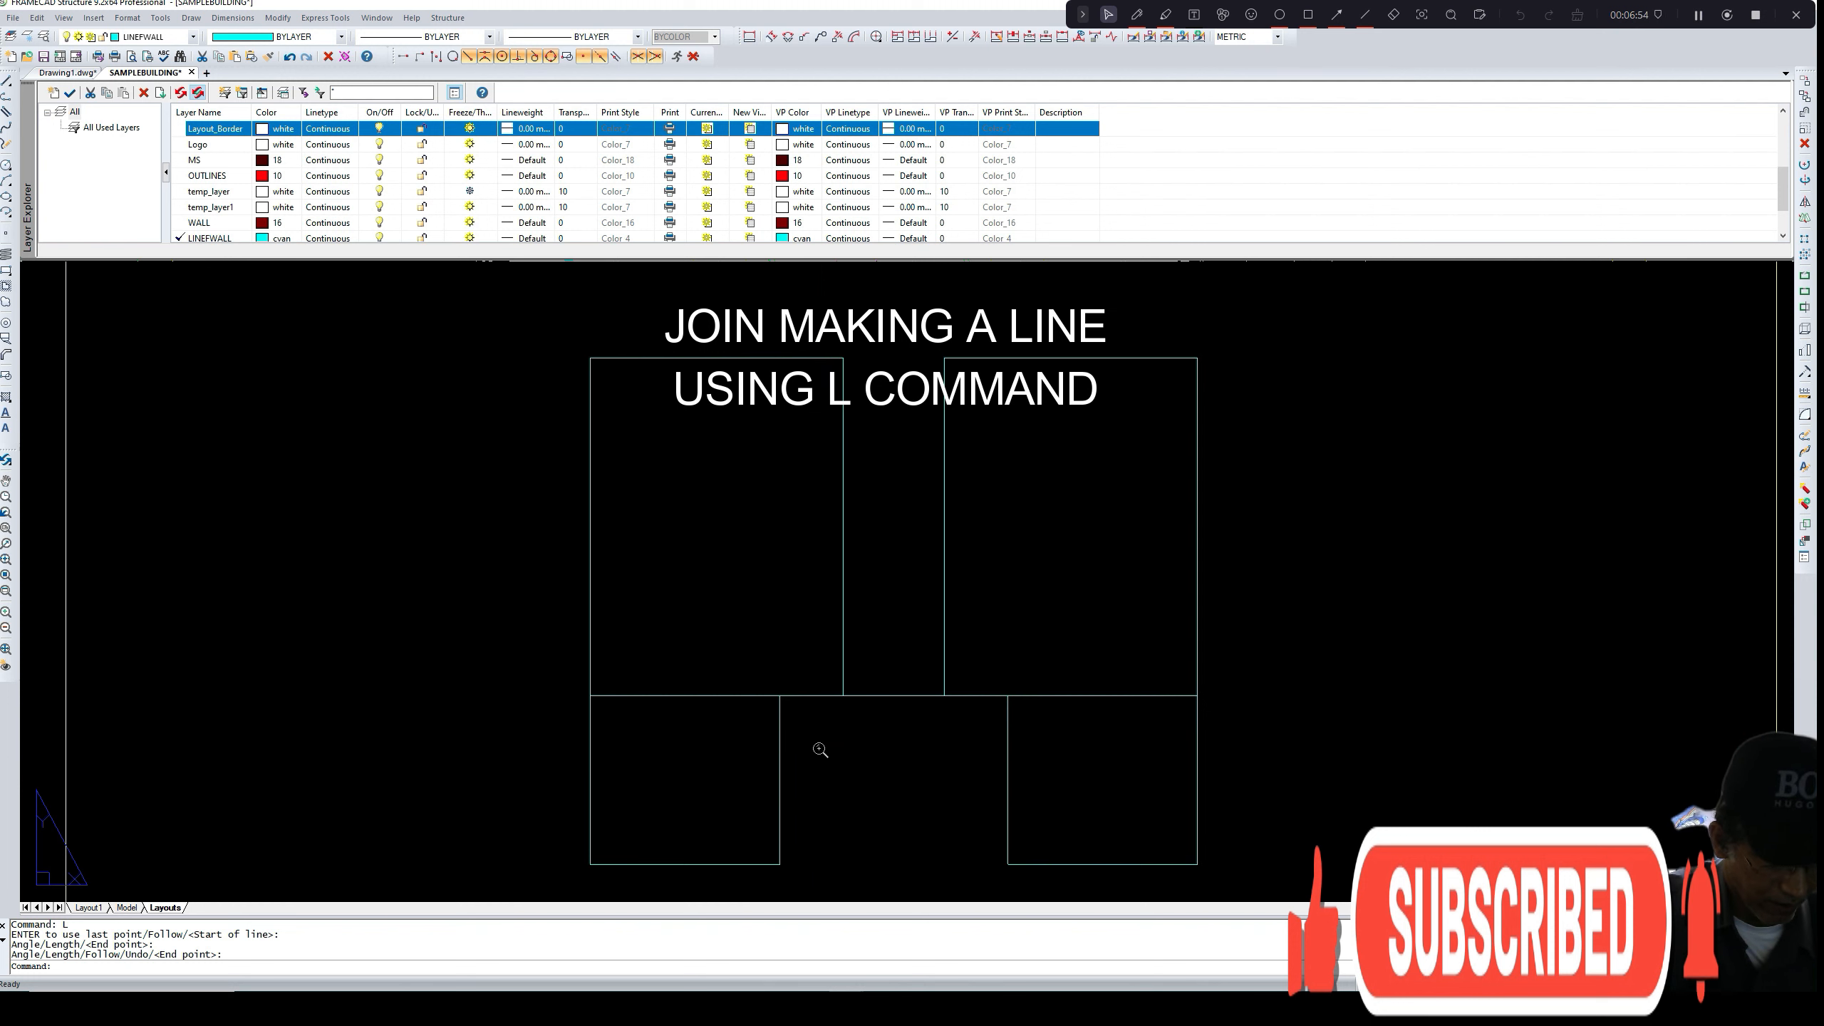
{"action": "scroll", "coordinate": [819, 747], "scroll_direction": "down", "scroll_amount": 2}
{"action": "scroll", "coordinate": [819, 748], "scroll_direction": "up", "scroll_amount": 1}
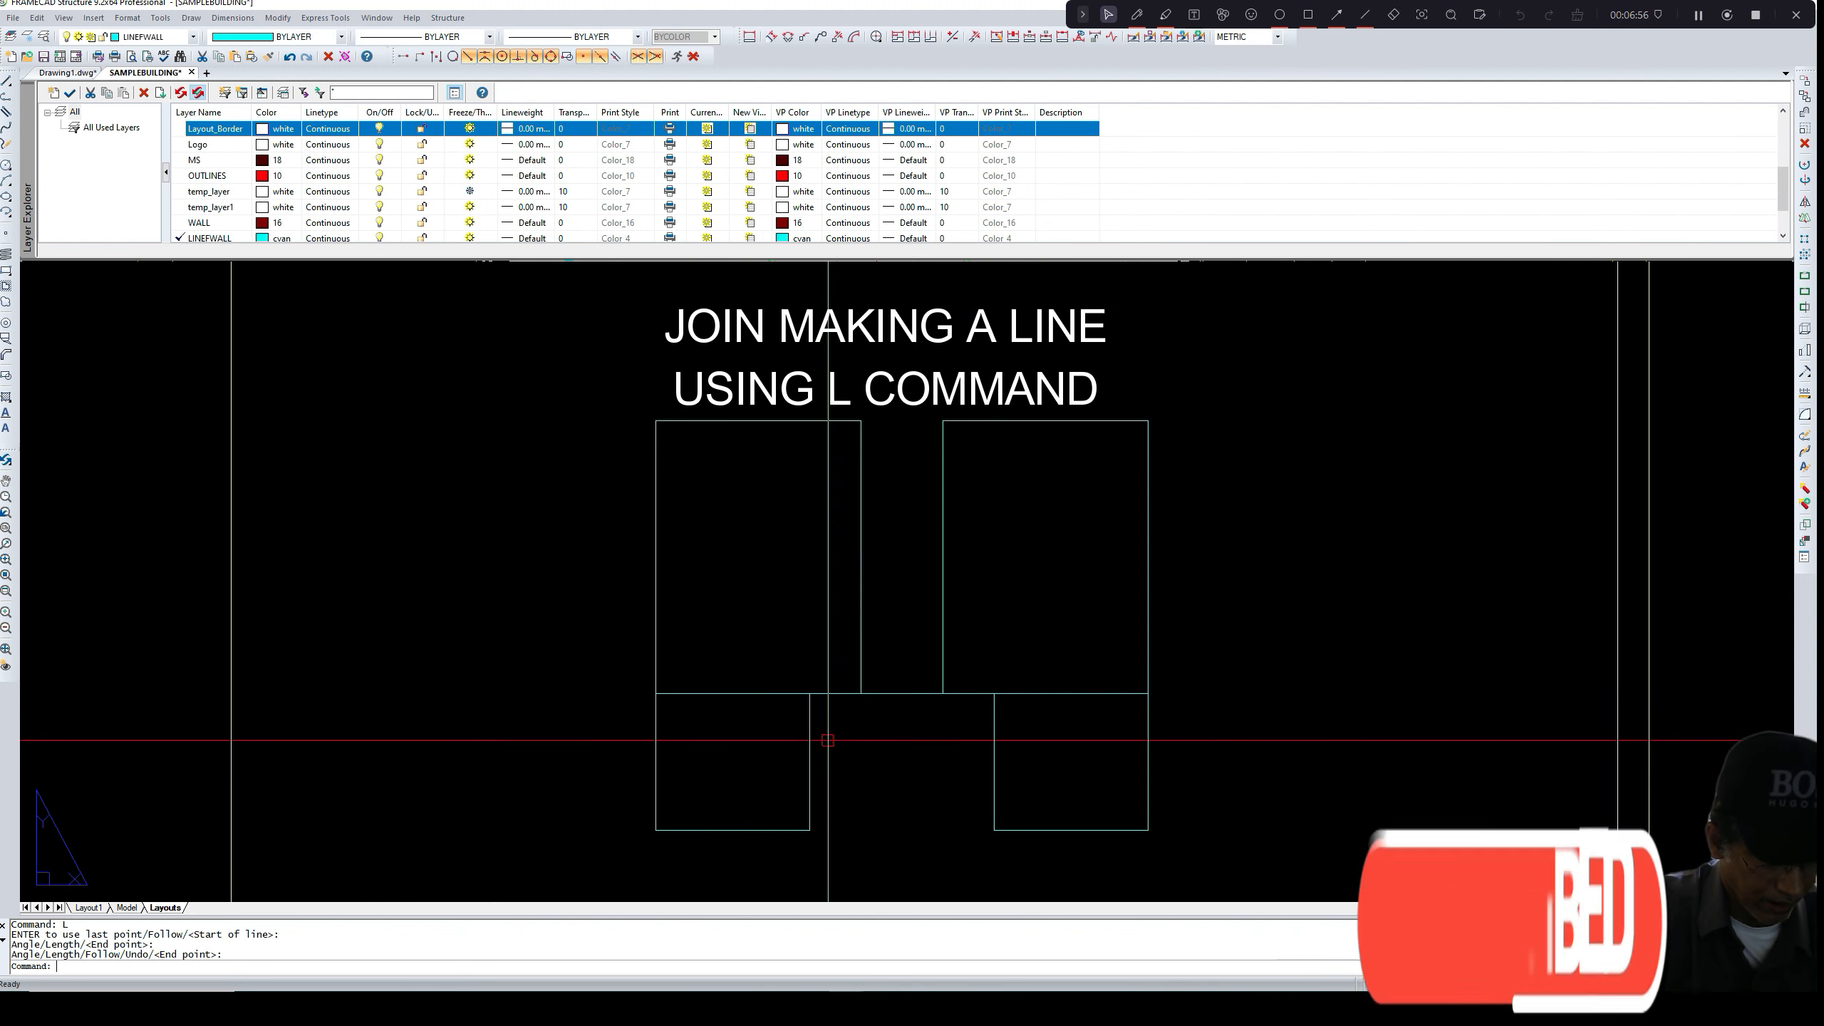
{"action": "scroll", "coordinate": [818, 737], "scroll_direction": "down", "scroll_amount": 3}
{"action": "scroll", "coordinate": [797, 733], "scroll_direction": "up", "scroll_amount": 2}
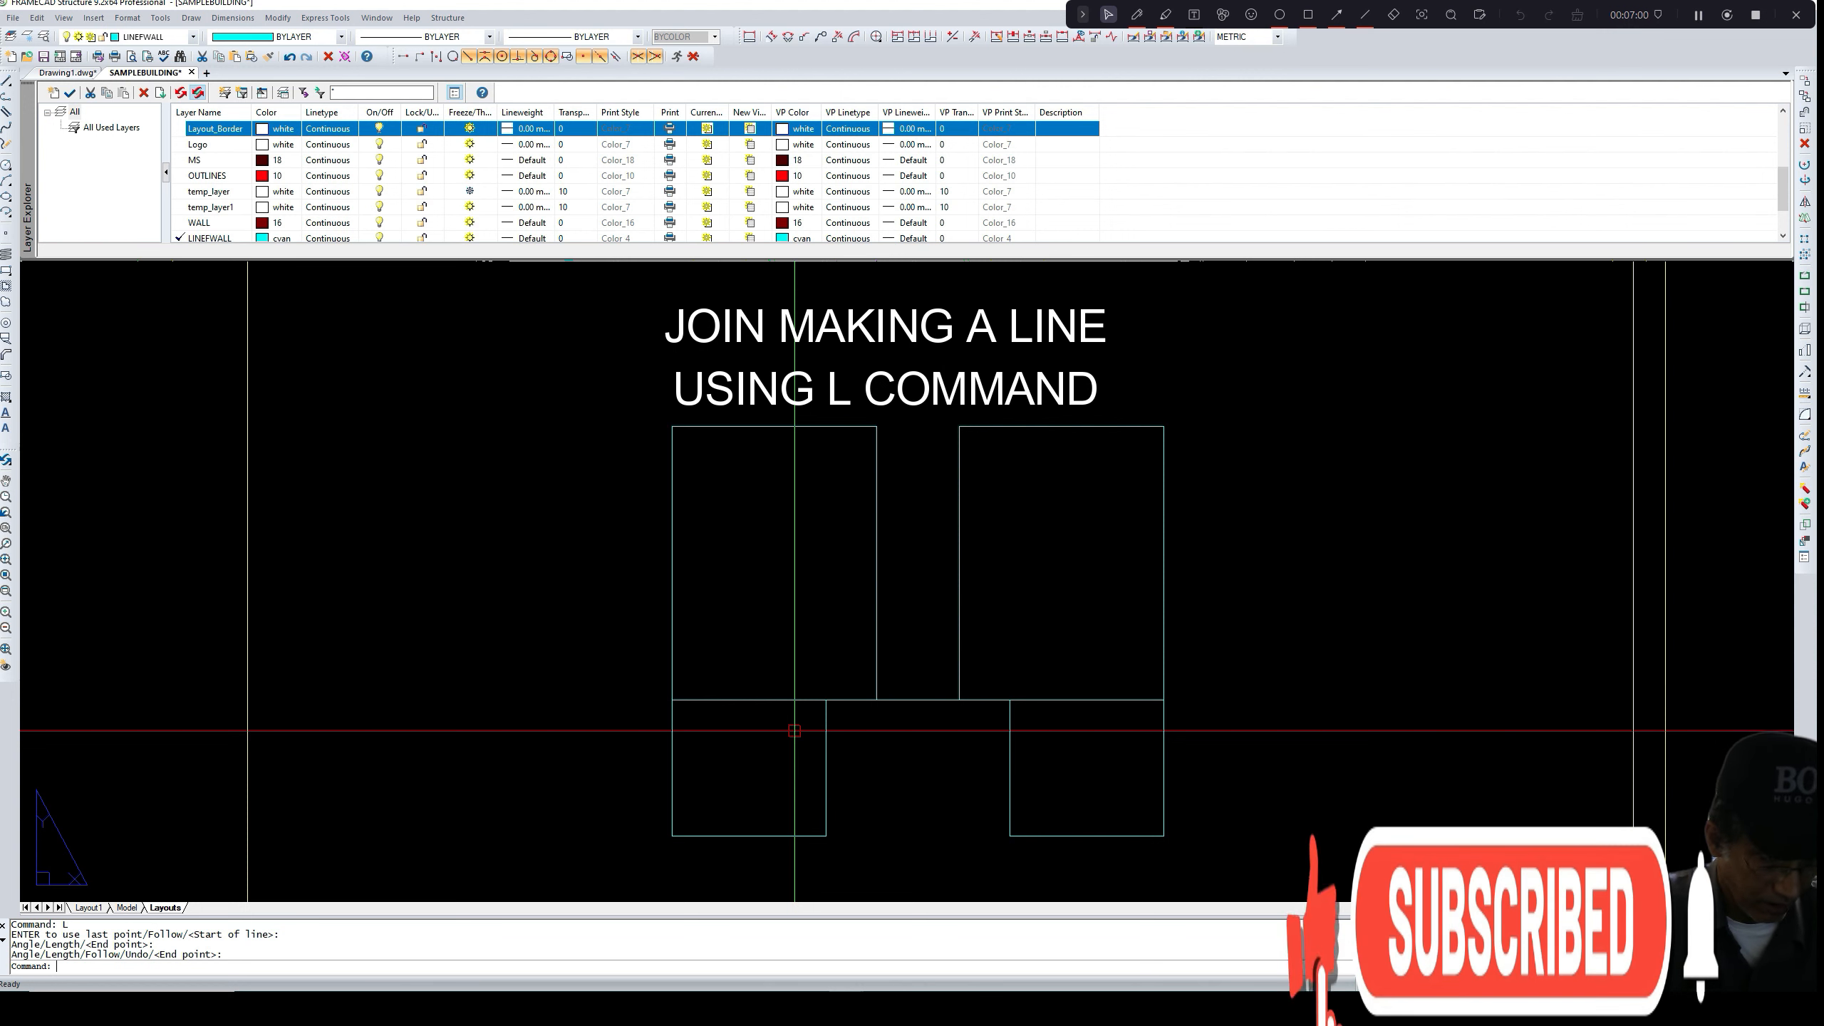
- Set the colour for newly drawn items to green with the COL command
{"action": "middle_click_drag", "start_coordinate": [795, 731], "coordinate": [793, 747]}
{"action": "type", "text": "ol"}
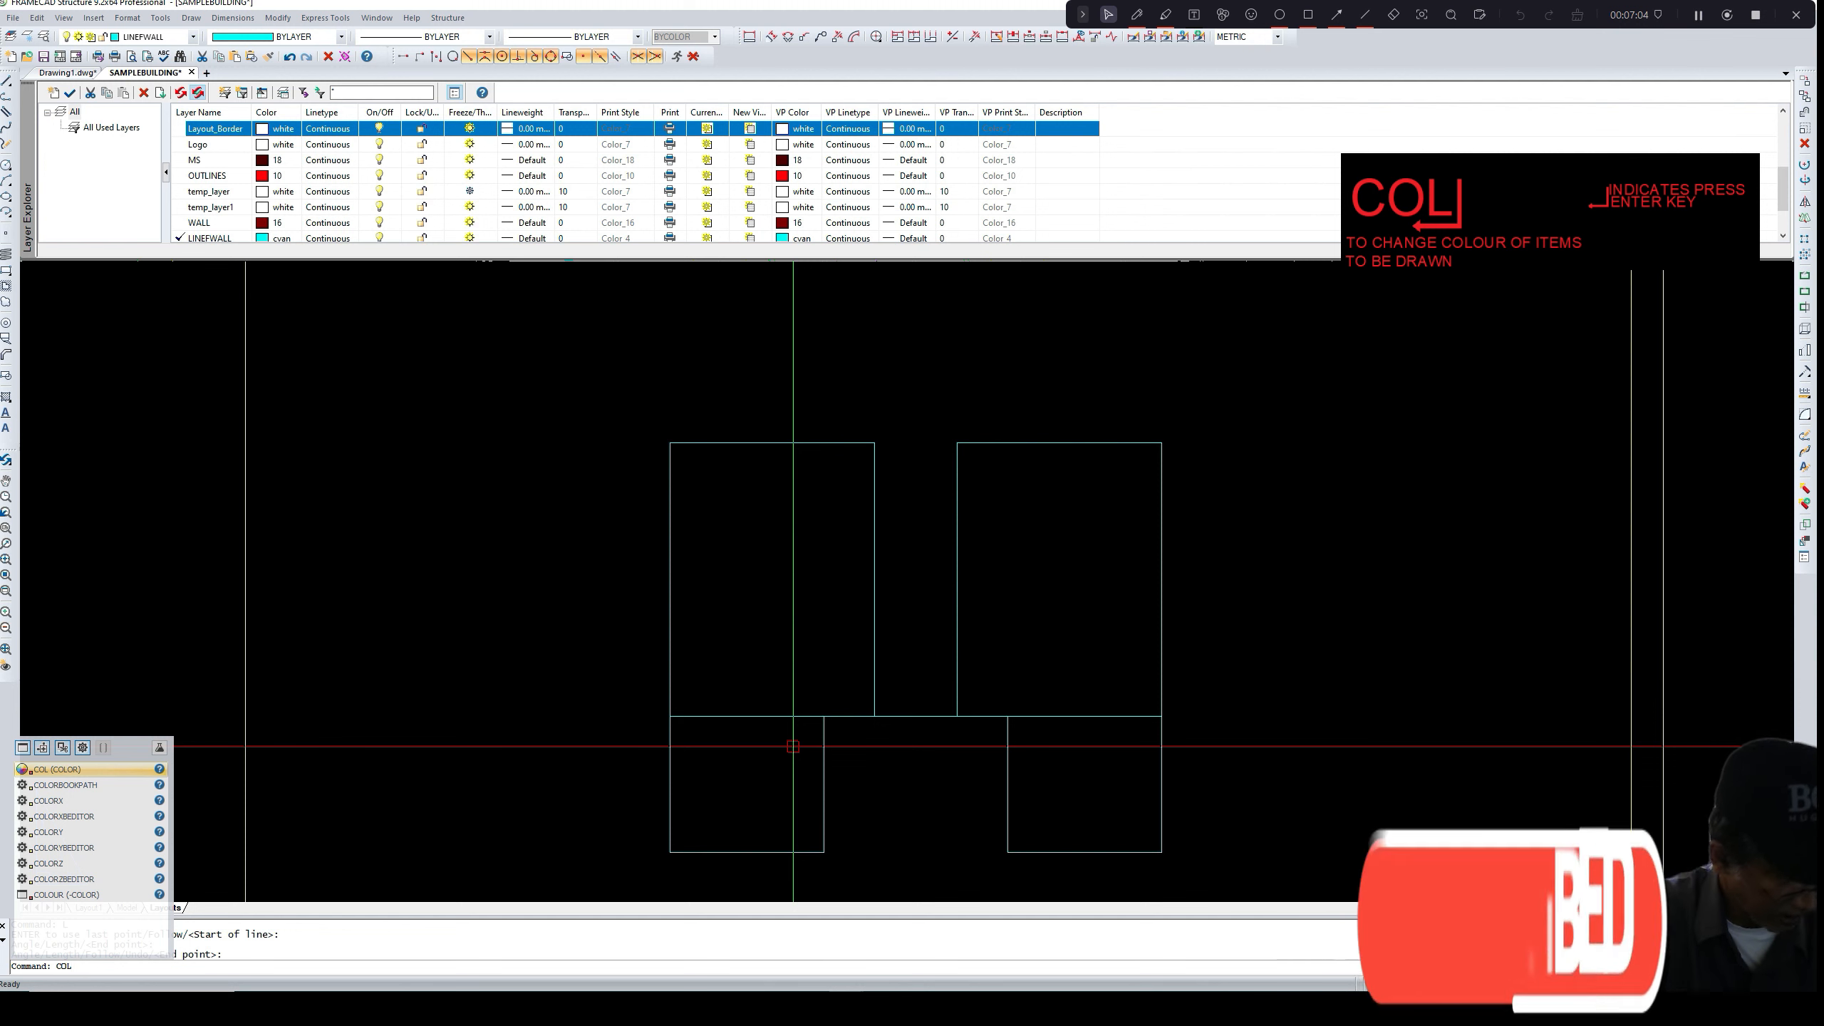
{"action": "key", "text": "Return"}
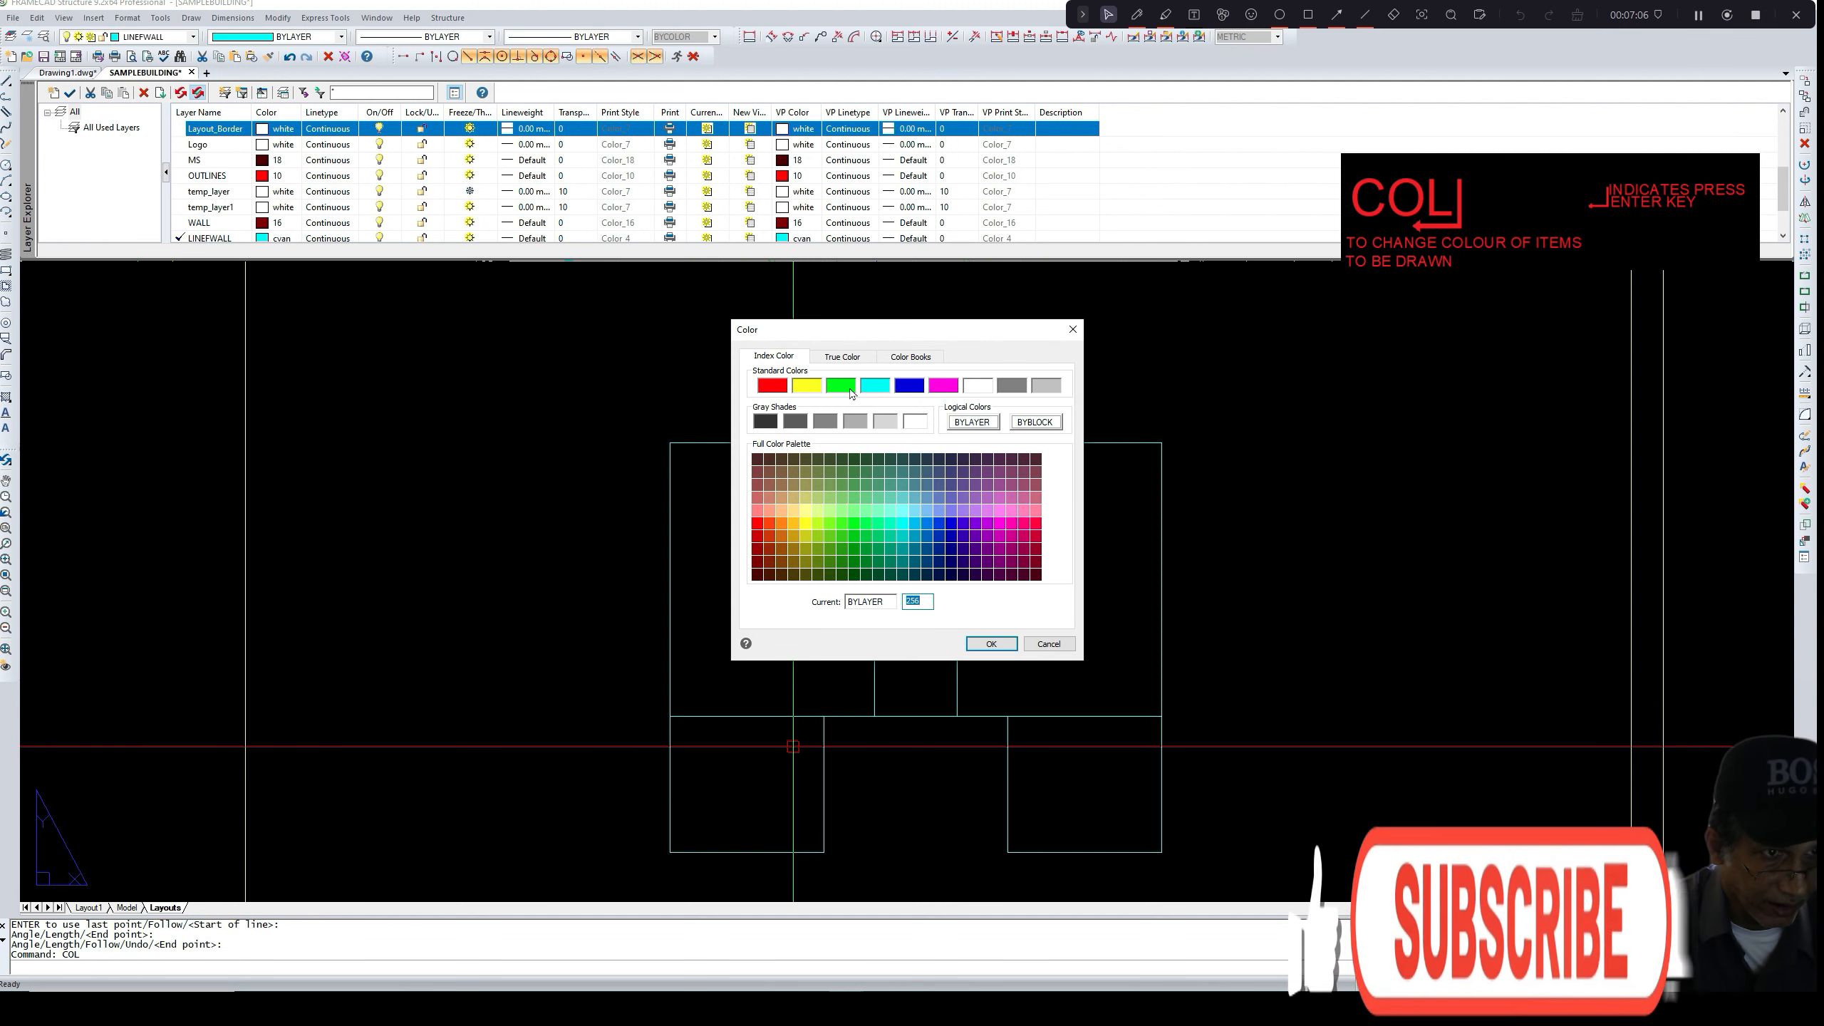
{"action": "left_click", "coordinate": [991, 643]}
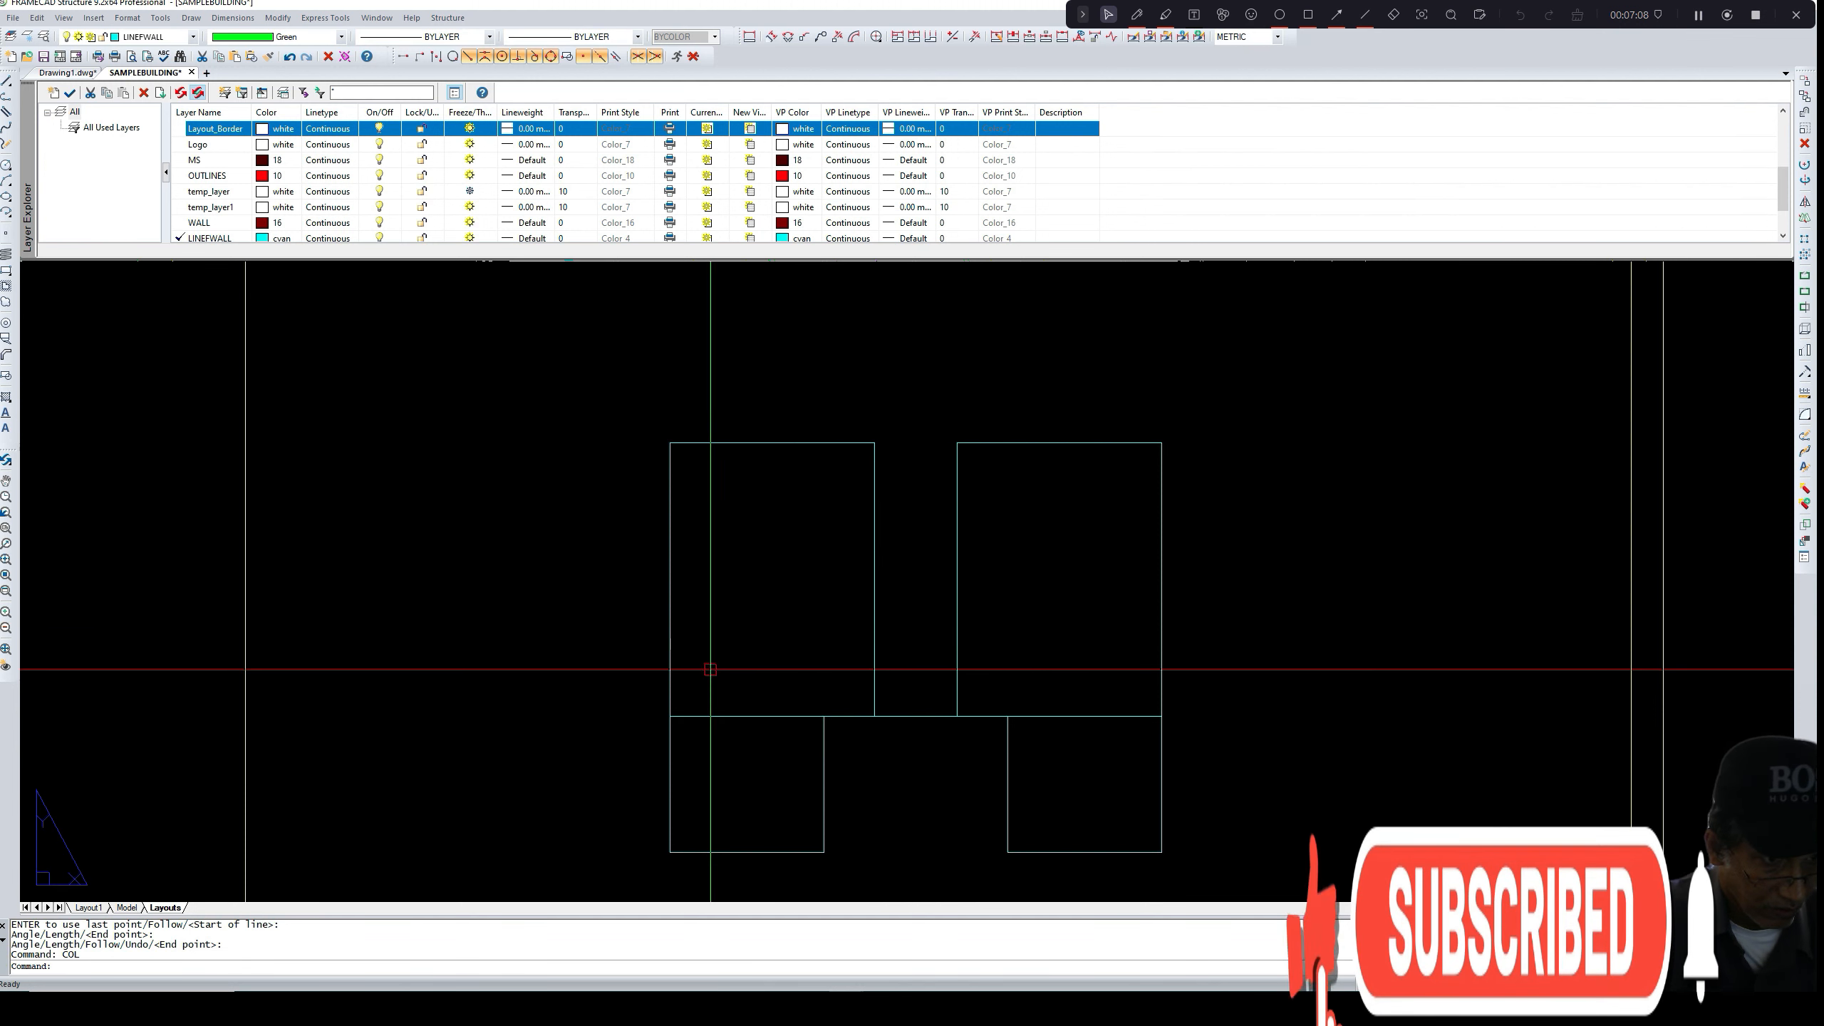
- Draw a short horizontal green sample line in the empty space beside the upper-left room outline
{"action": "type", "text": "l"}
{"action": "key", "text": "Return"}
{"action": "left_click", "coordinate": [516, 581]}
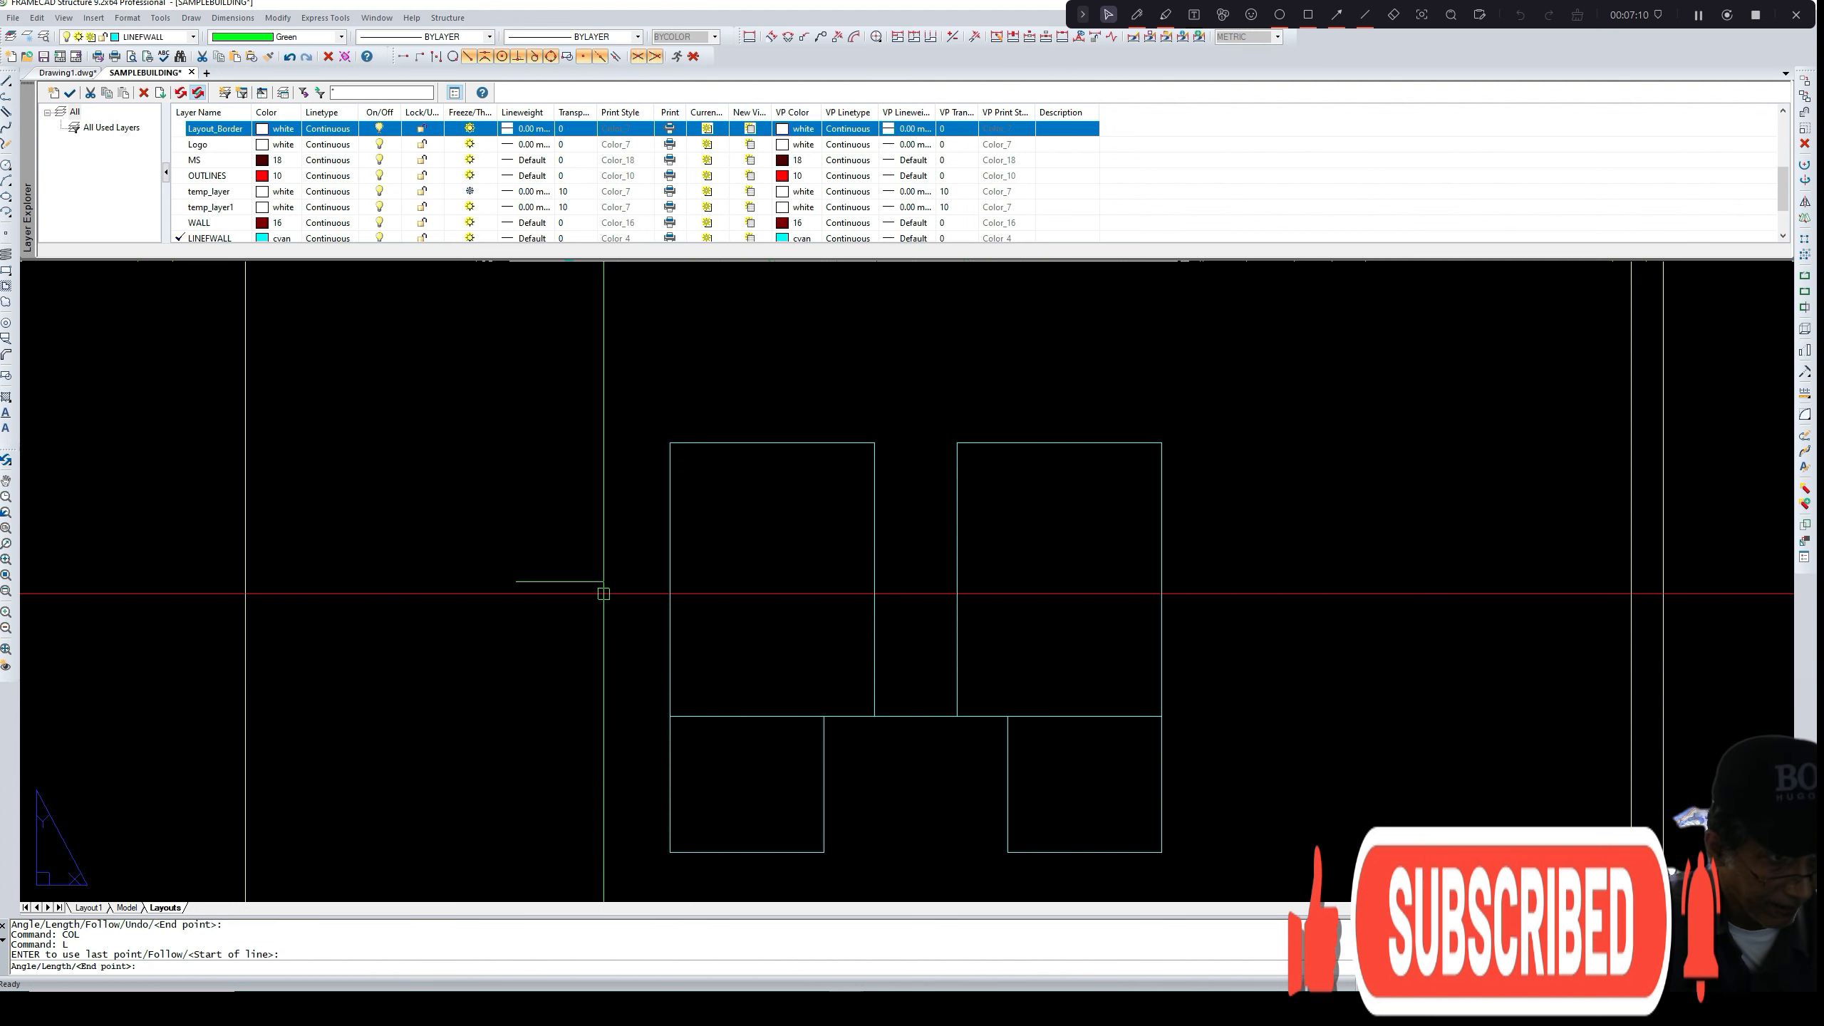
{"action": "left_click", "coordinate": [608, 582]}
{"action": "key", "text": "Return"}
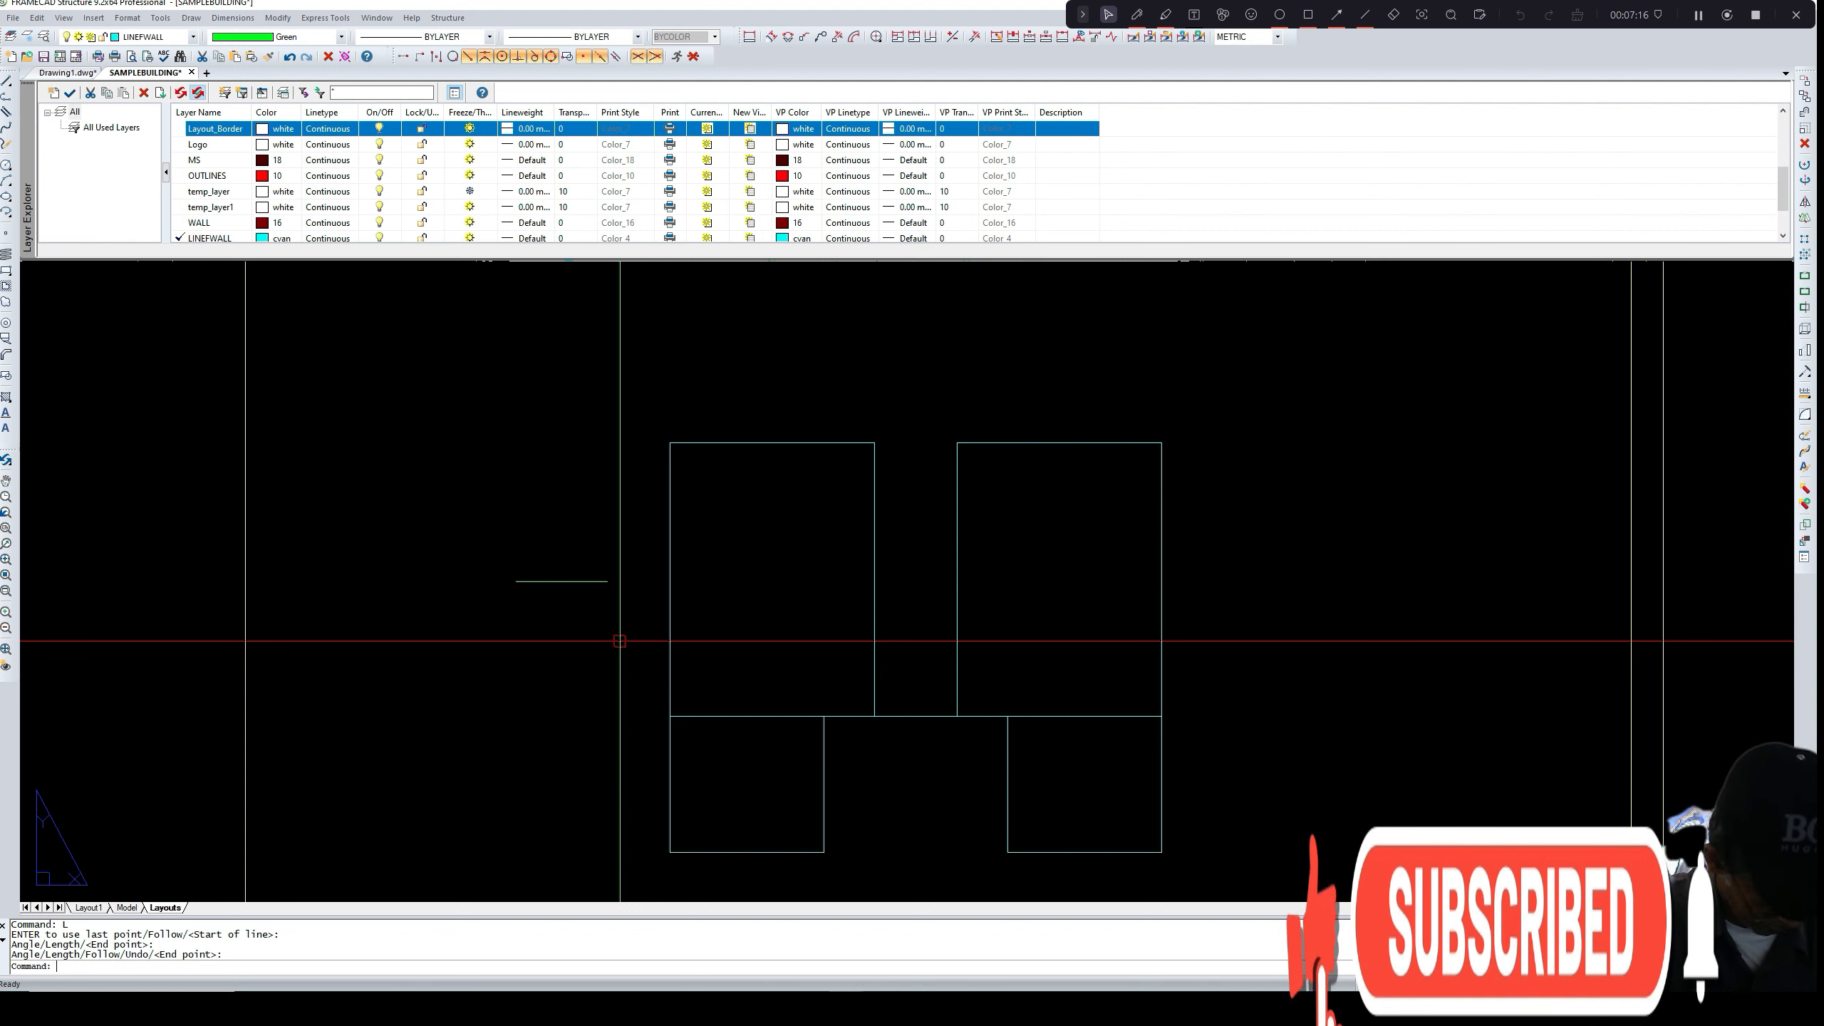
- Match the sample line's properties onto the left and right horizontal cross wall lines using MA
{"action": "type", "text": "MA"}
{"action": "key", "text": "Return"}
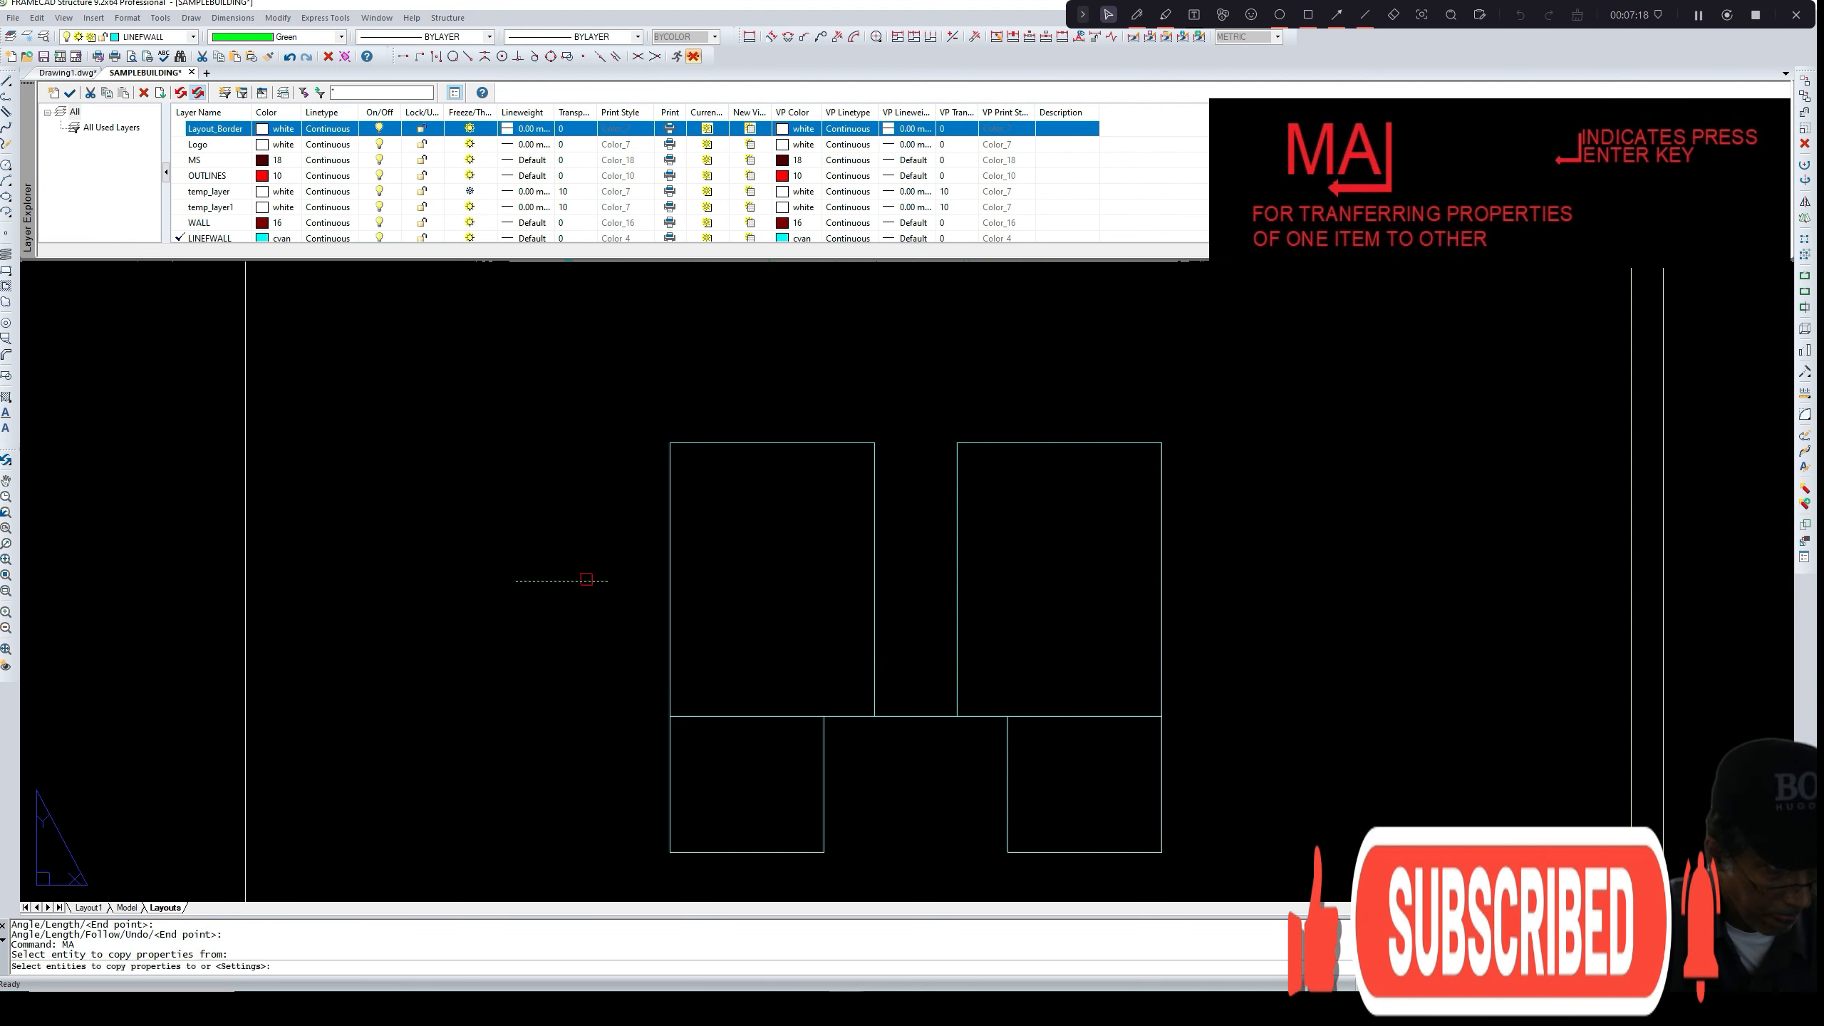
{"action": "left_click", "coordinate": [736, 714]}
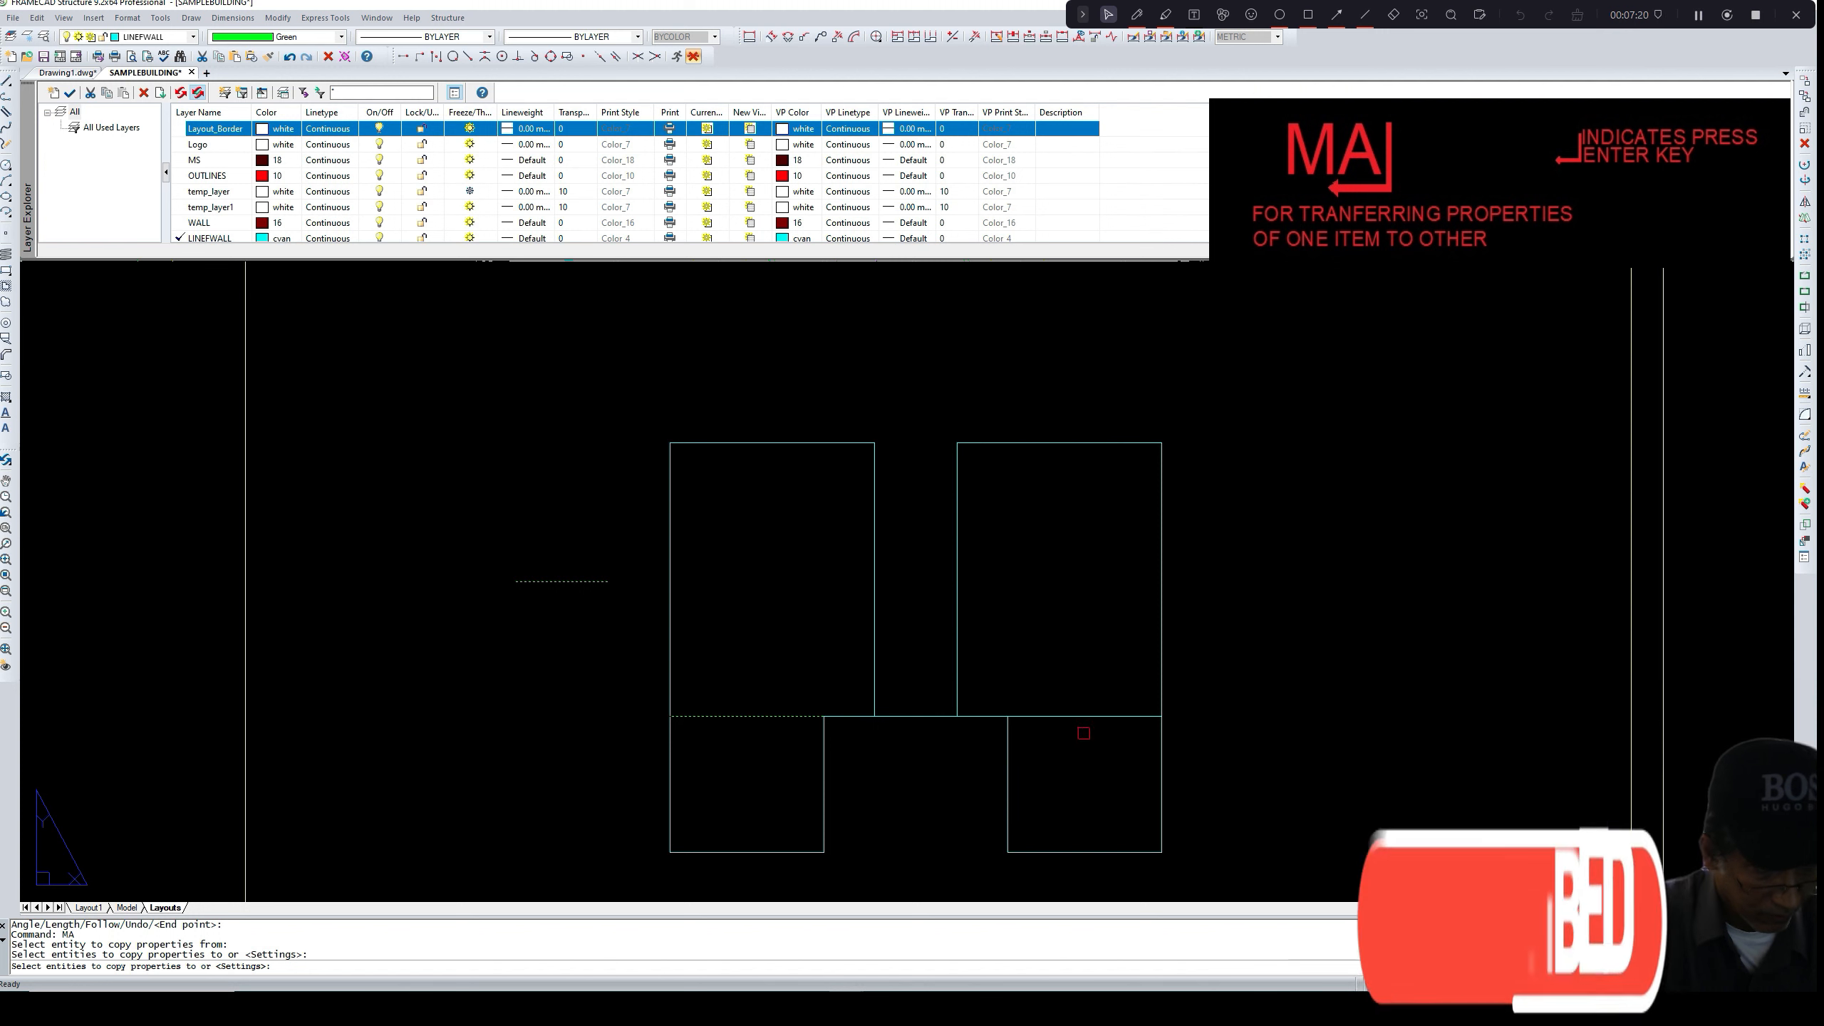
{"action": "left_click", "coordinate": [1080, 715]}
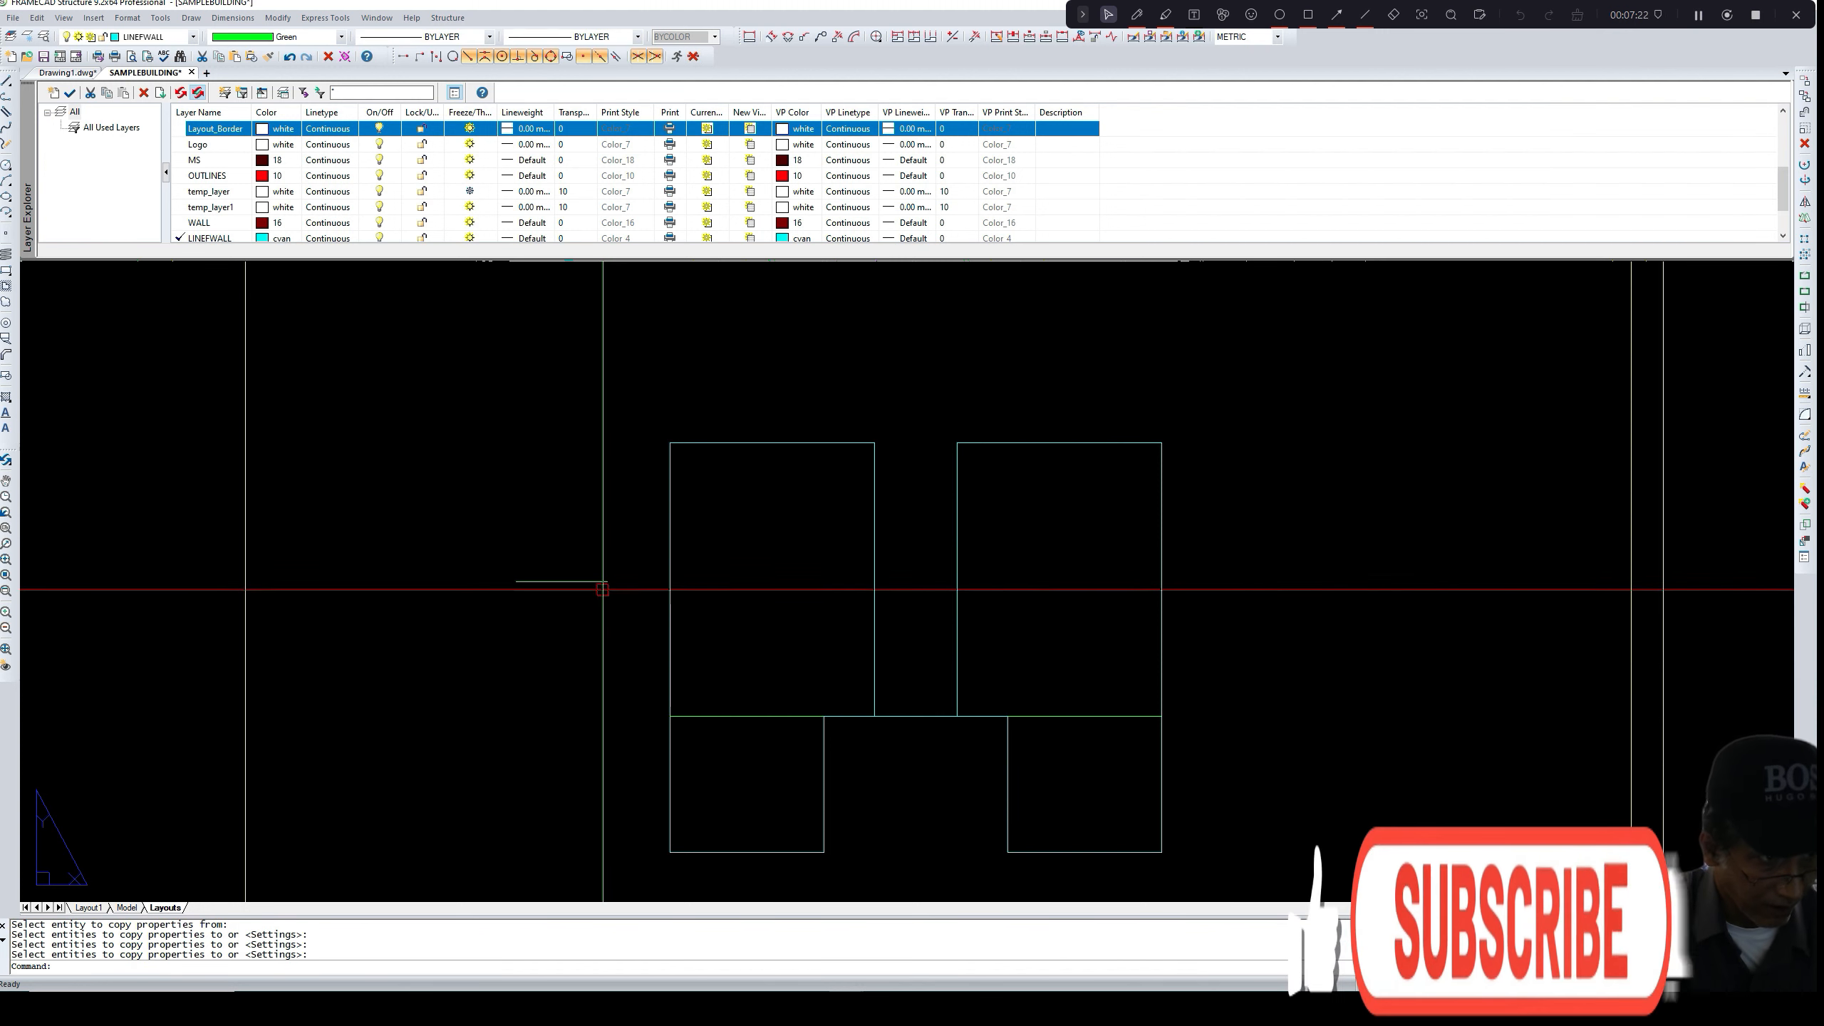
{"action": "key", "text": "Return"}
- Delete the short green sample line beside the building outline
{"action": "left_click", "coordinate": [600, 582]}
{"action": "key", "text": "Delete"}
{"action": "scroll", "coordinate": [686, 644], "scroll_direction": "down", "scroll_amount": 2}
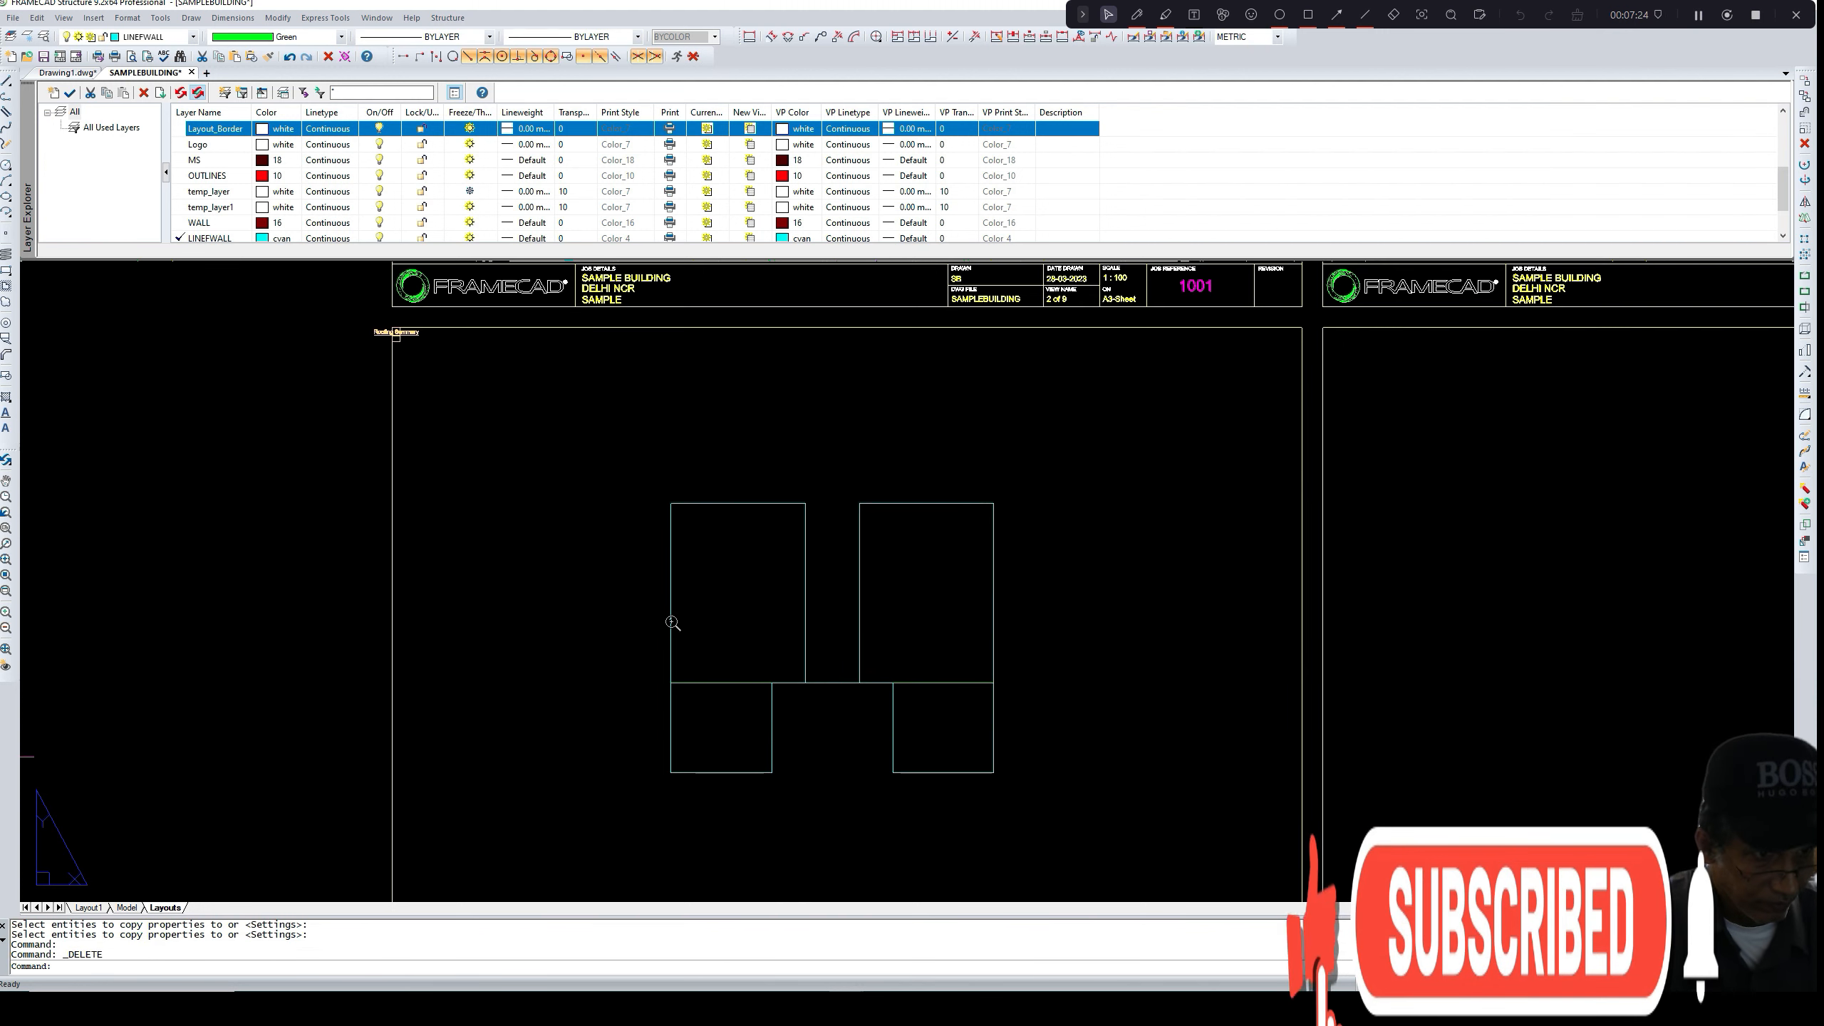
- Bring the hidden floor plan layers back into view with the LT (LAYER_SHOW) command
{"action": "scroll", "coordinate": [681, 647], "scroll_direction": "up", "scroll_amount": 1}
{"action": "scroll", "coordinate": [682, 647], "scroll_direction": "down", "scroll_amount": 1}
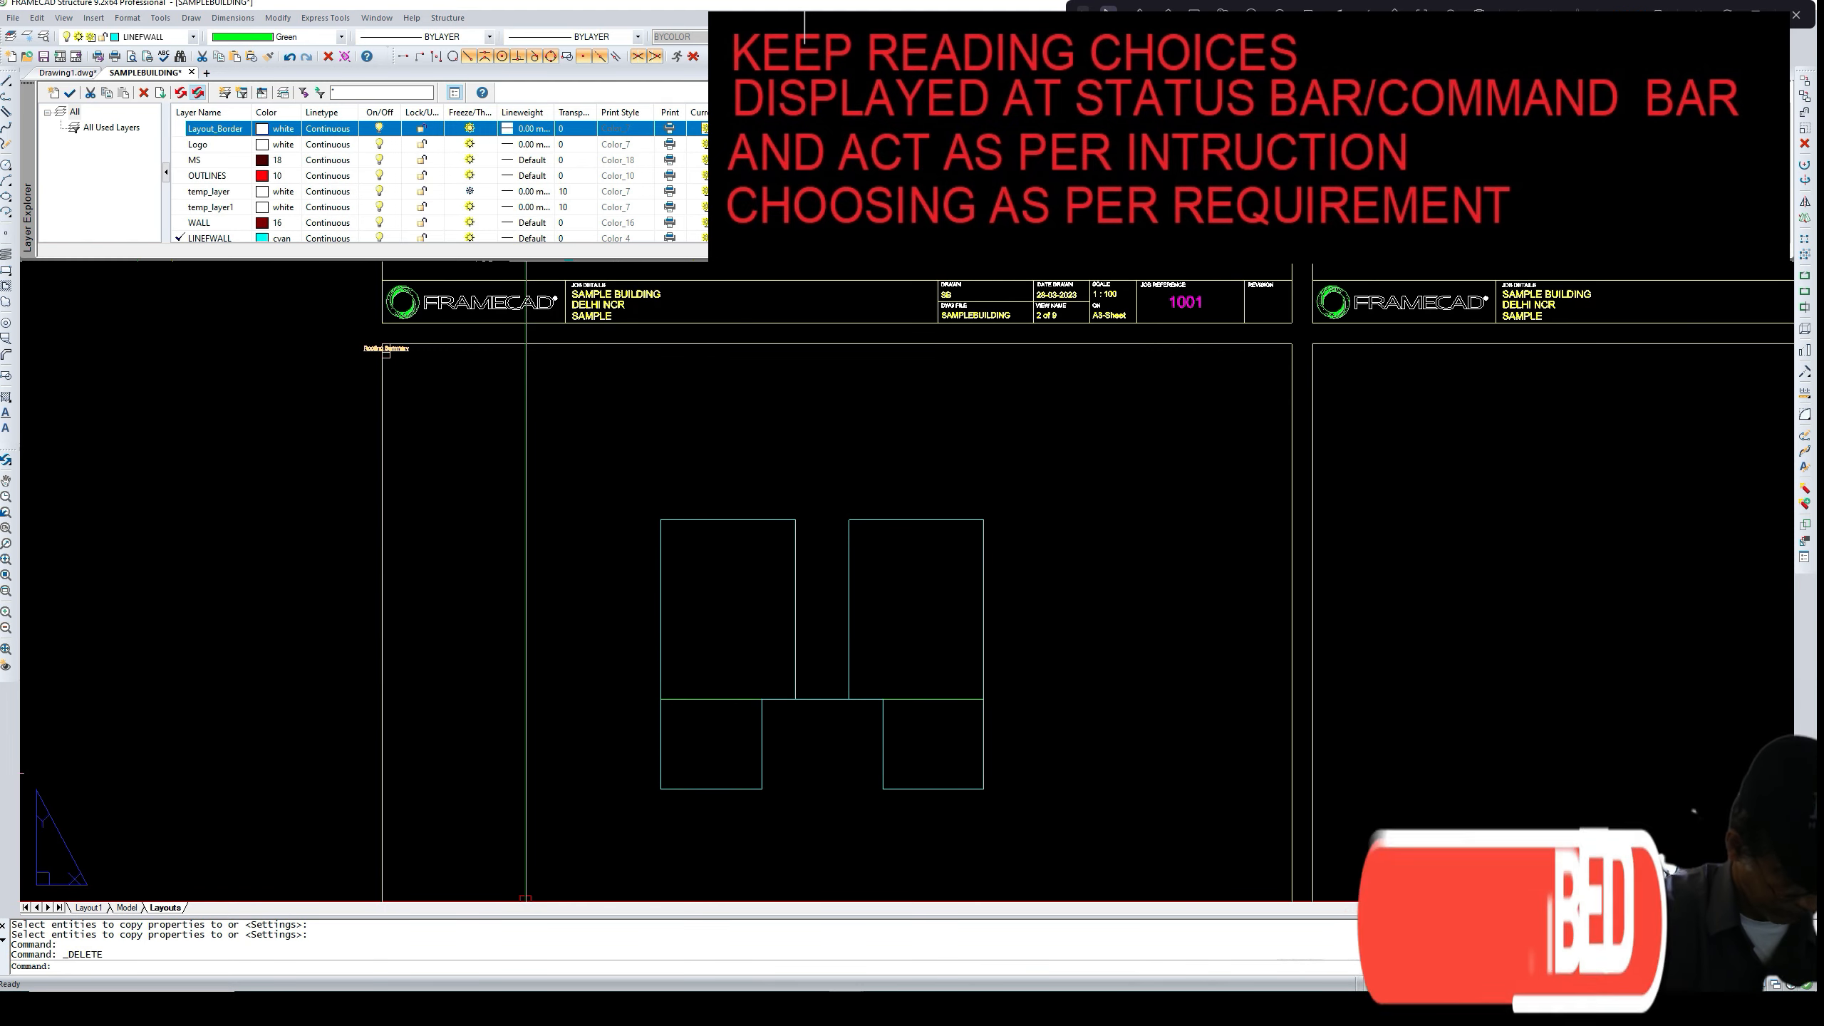
{"action": "type", "text": "LT"}
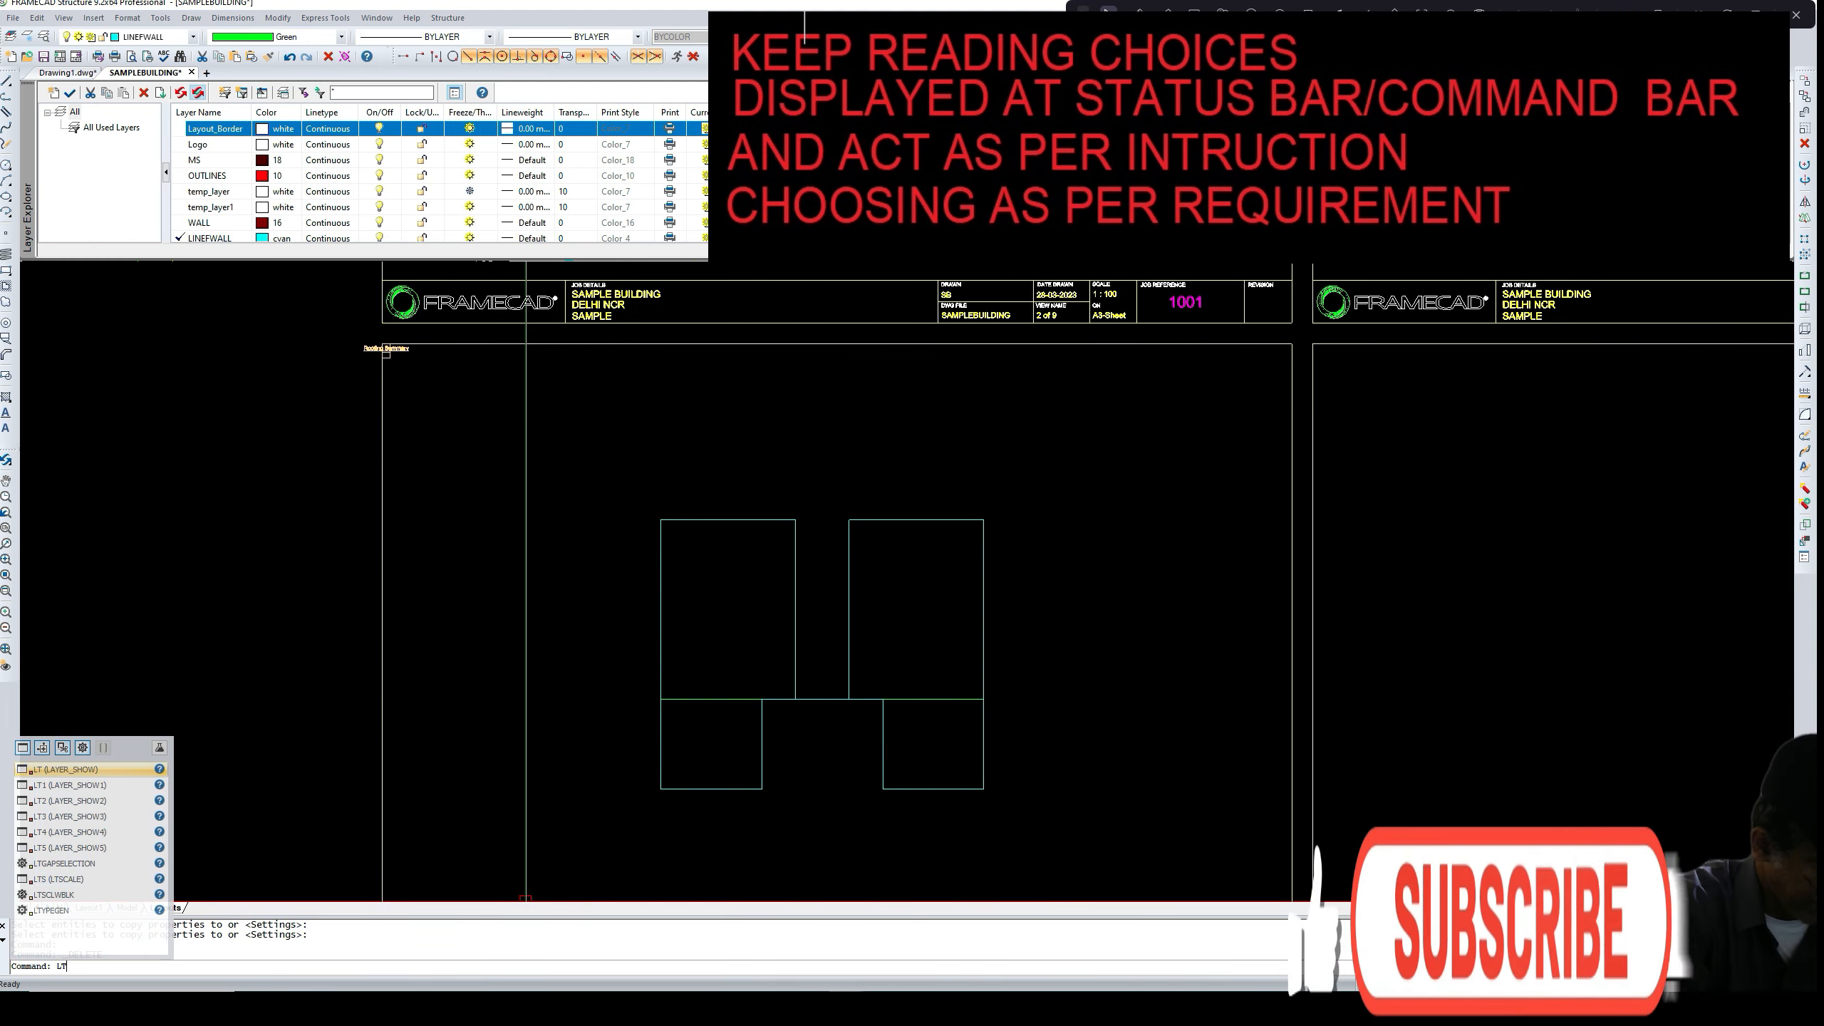
{"action": "key", "text": "Return"}
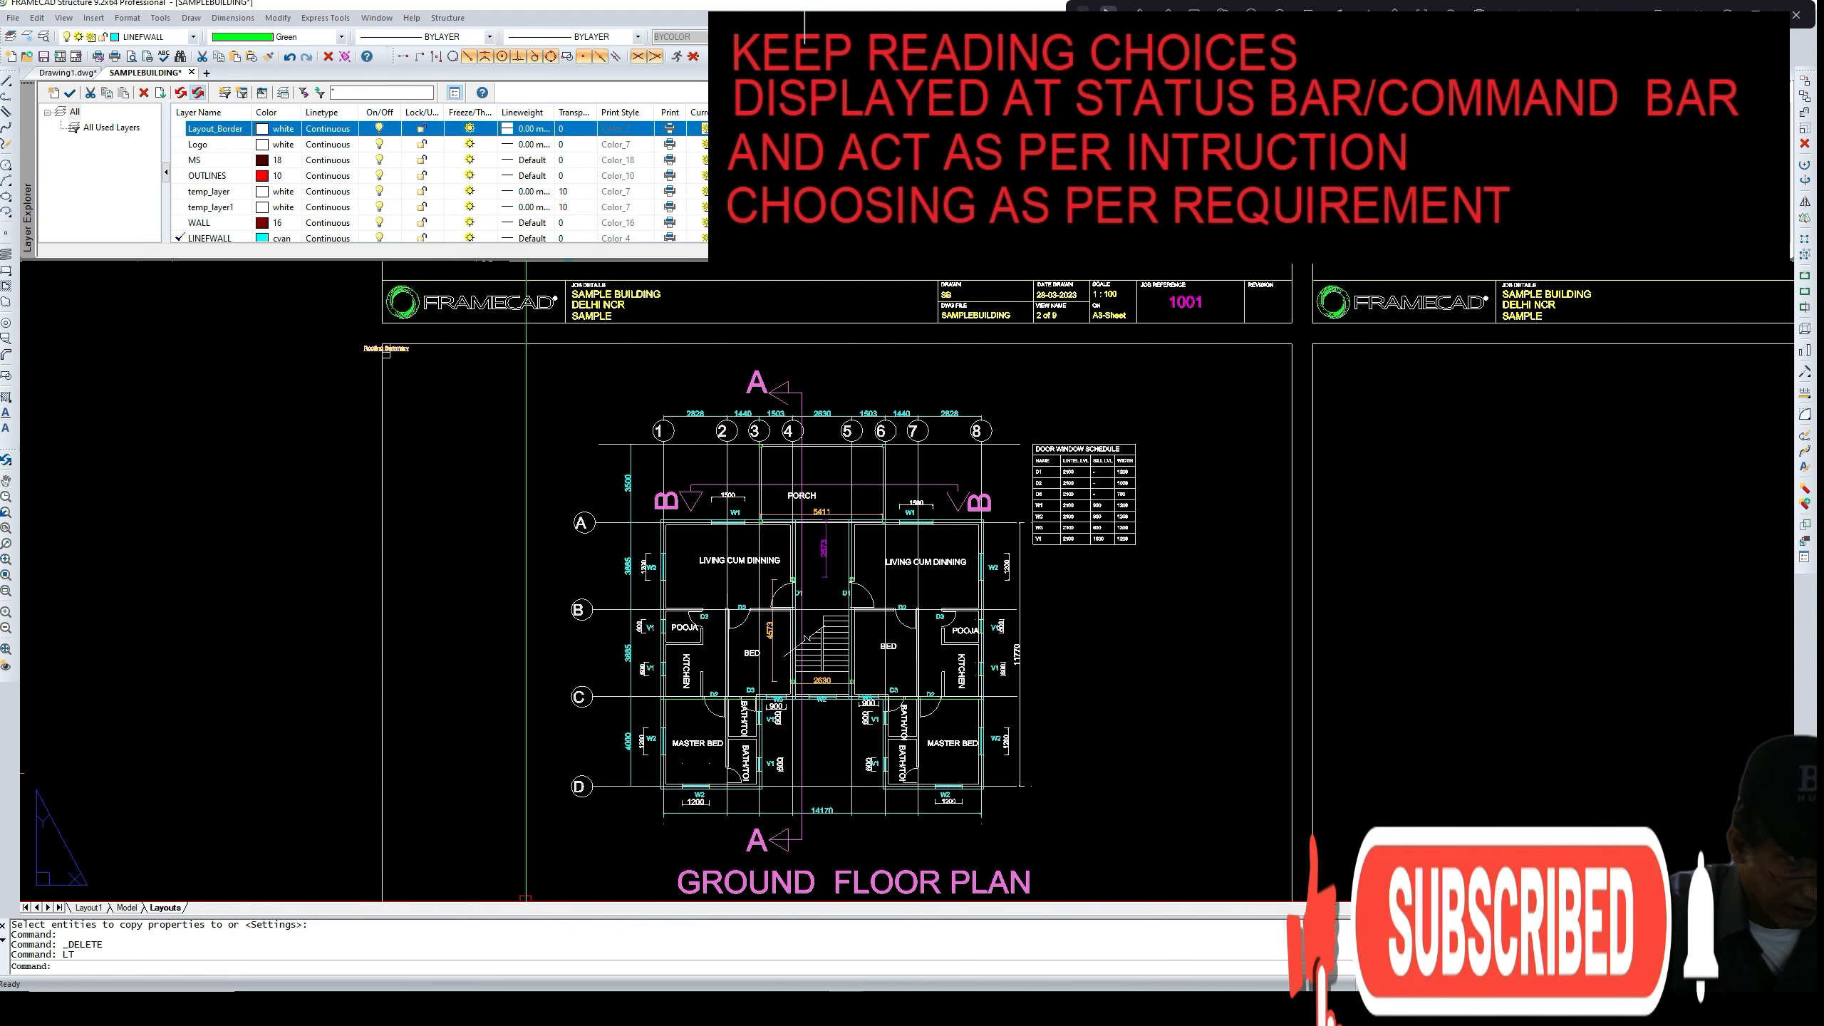
- Draw a vertical green line from the middle of the wall end at grid B beside door D2 down to the lower outer wall below Master Bed
{"action": "scroll", "coordinate": [913, 536], "scroll_direction": "up", "scroll_amount": 5}
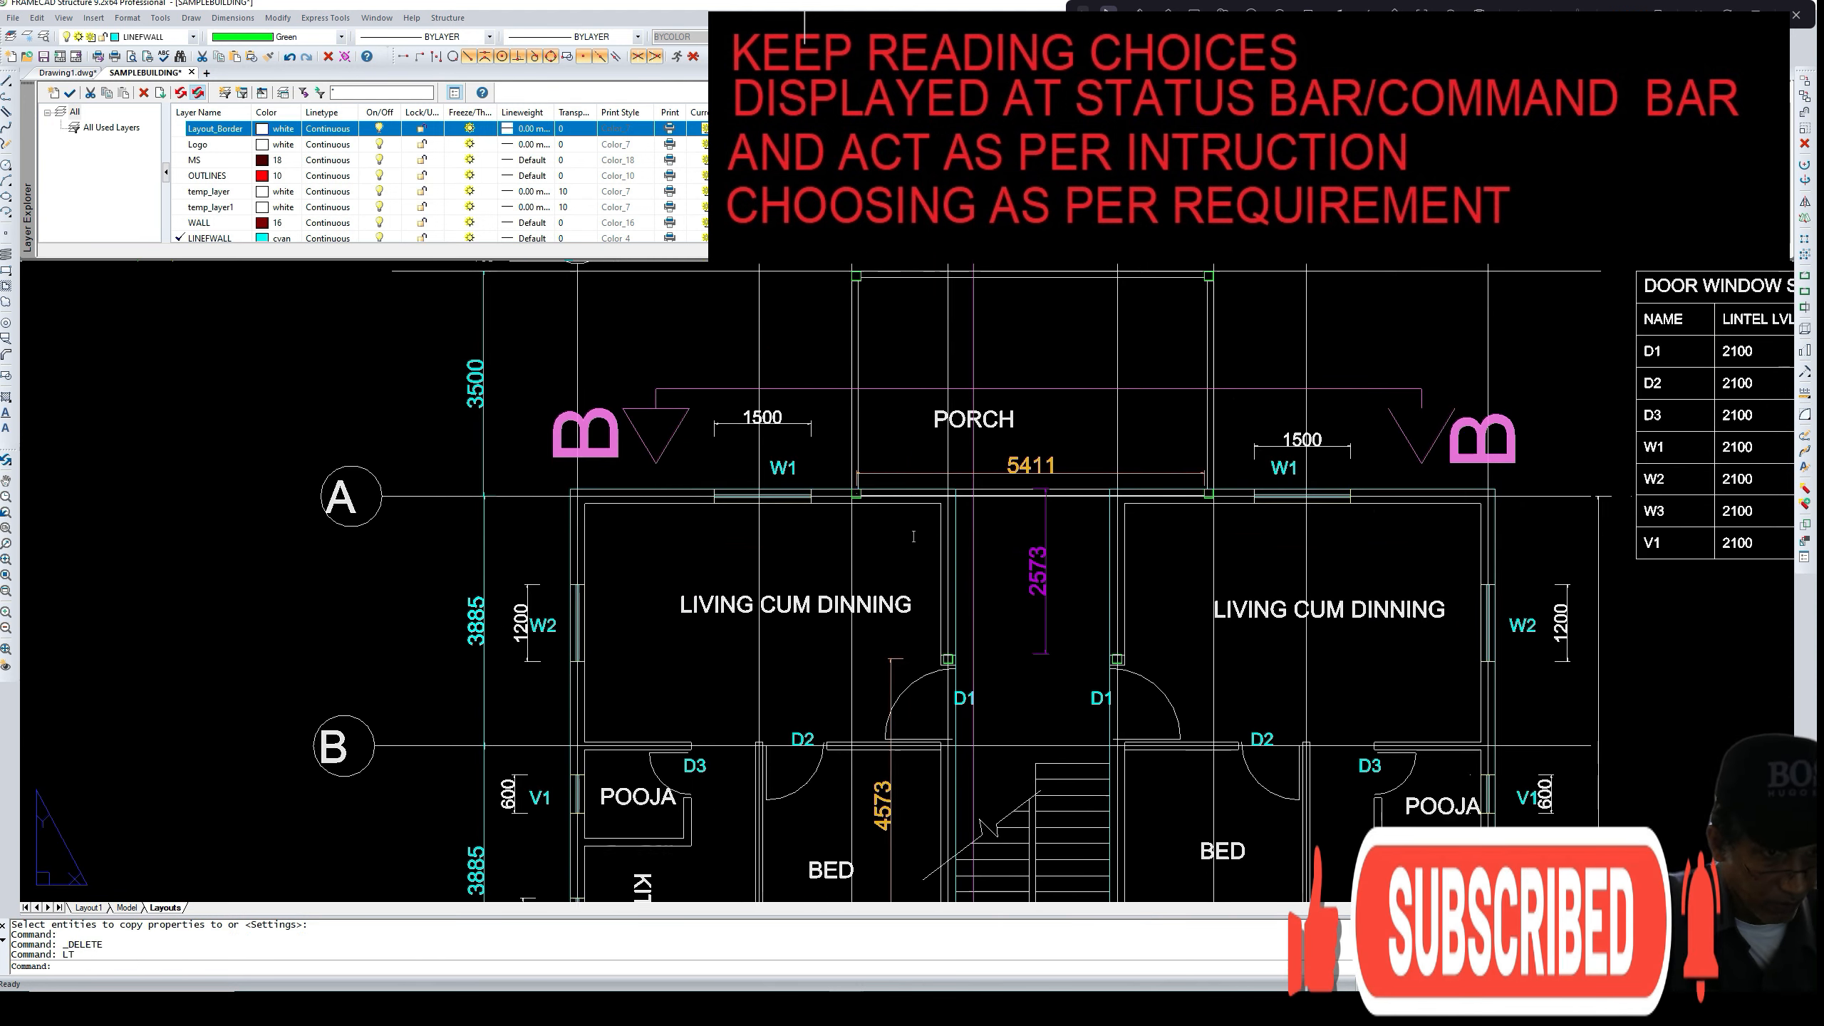
{"action": "mouse_move", "coordinate": [913, 536]}
{"action": "middle_mouse_down"}
{"action": "mouse_move", "coordinate": [904, 468]}
{"action": "mouse_move", "coordinate": [877, 484]}
{"action": "mouse_move", "coordinate": [928, 337]}
{"action": "middle_mouse_up"}
{"action": "middle_click_drag", "start_coordinate": [890, 590], "coordinate": [912, 430]}
{"action": "scroll", "coordinate": [888, 575], "scroll_direction": "up", "scroll_amount": 2}
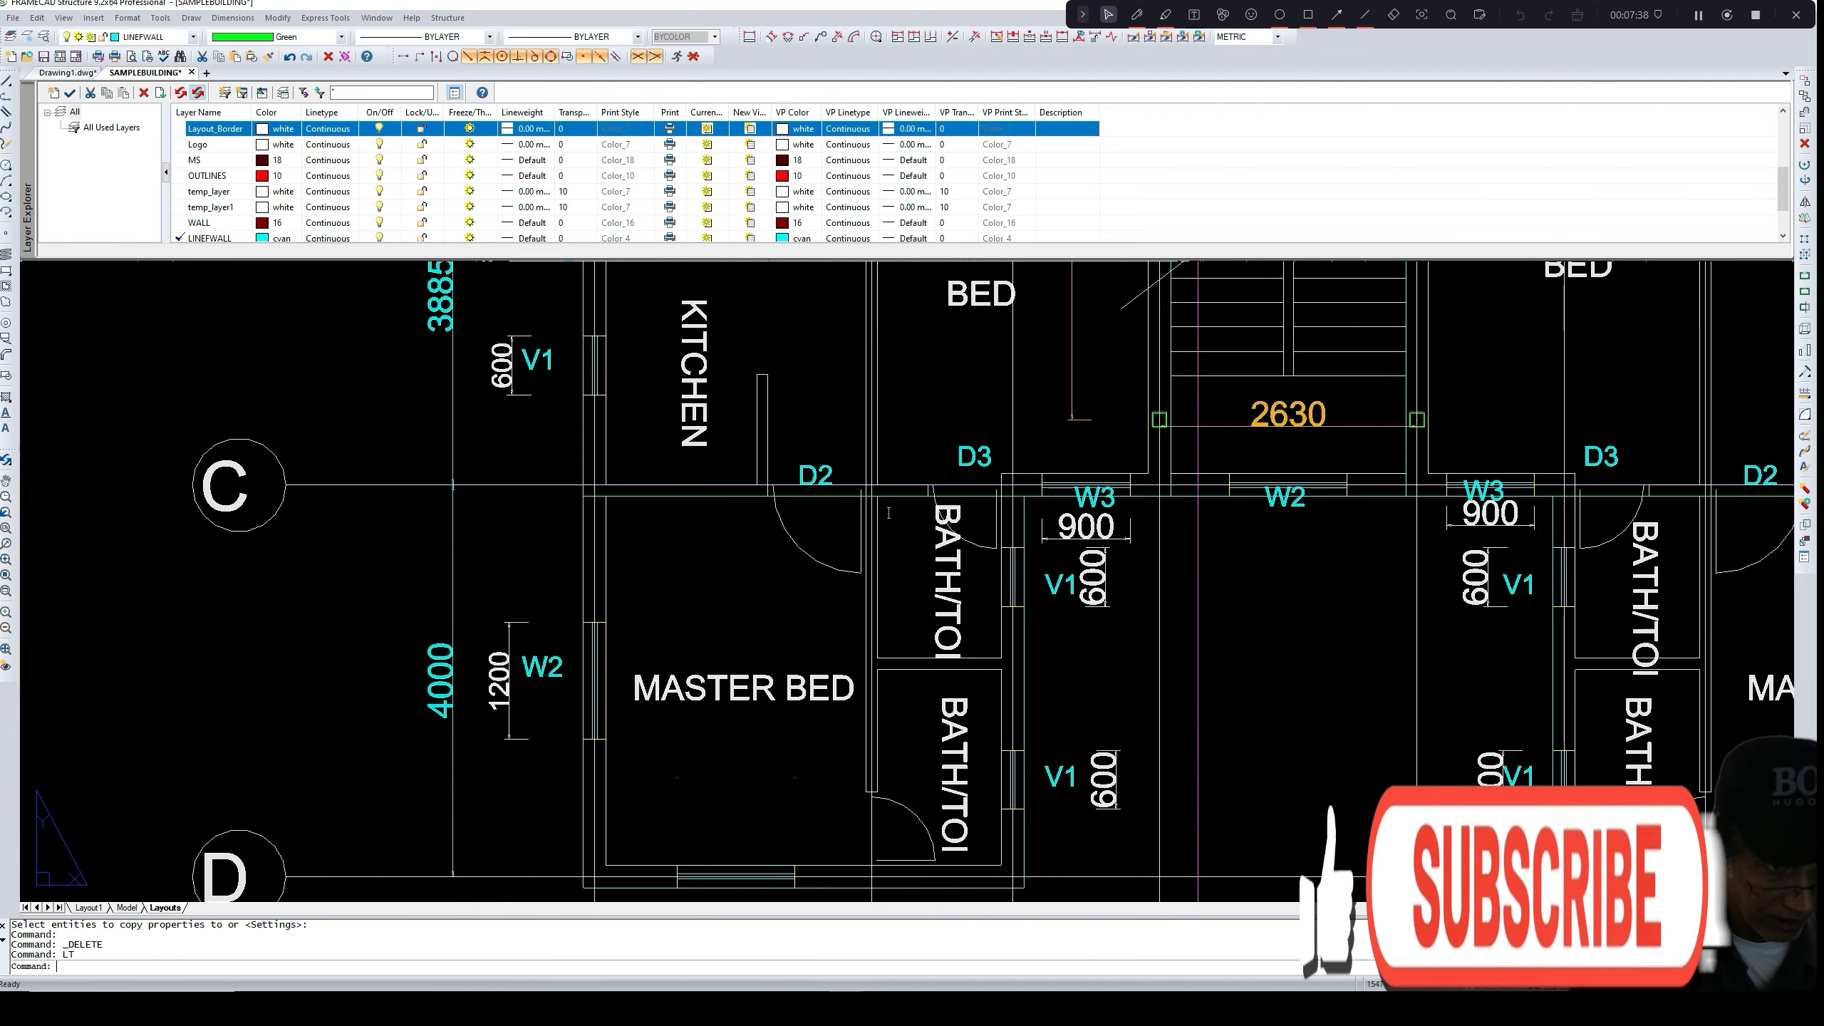
{"action": "scroll", "coordinate": [889, 513], "scroll_direction": "up", "scroll_amount": 4}
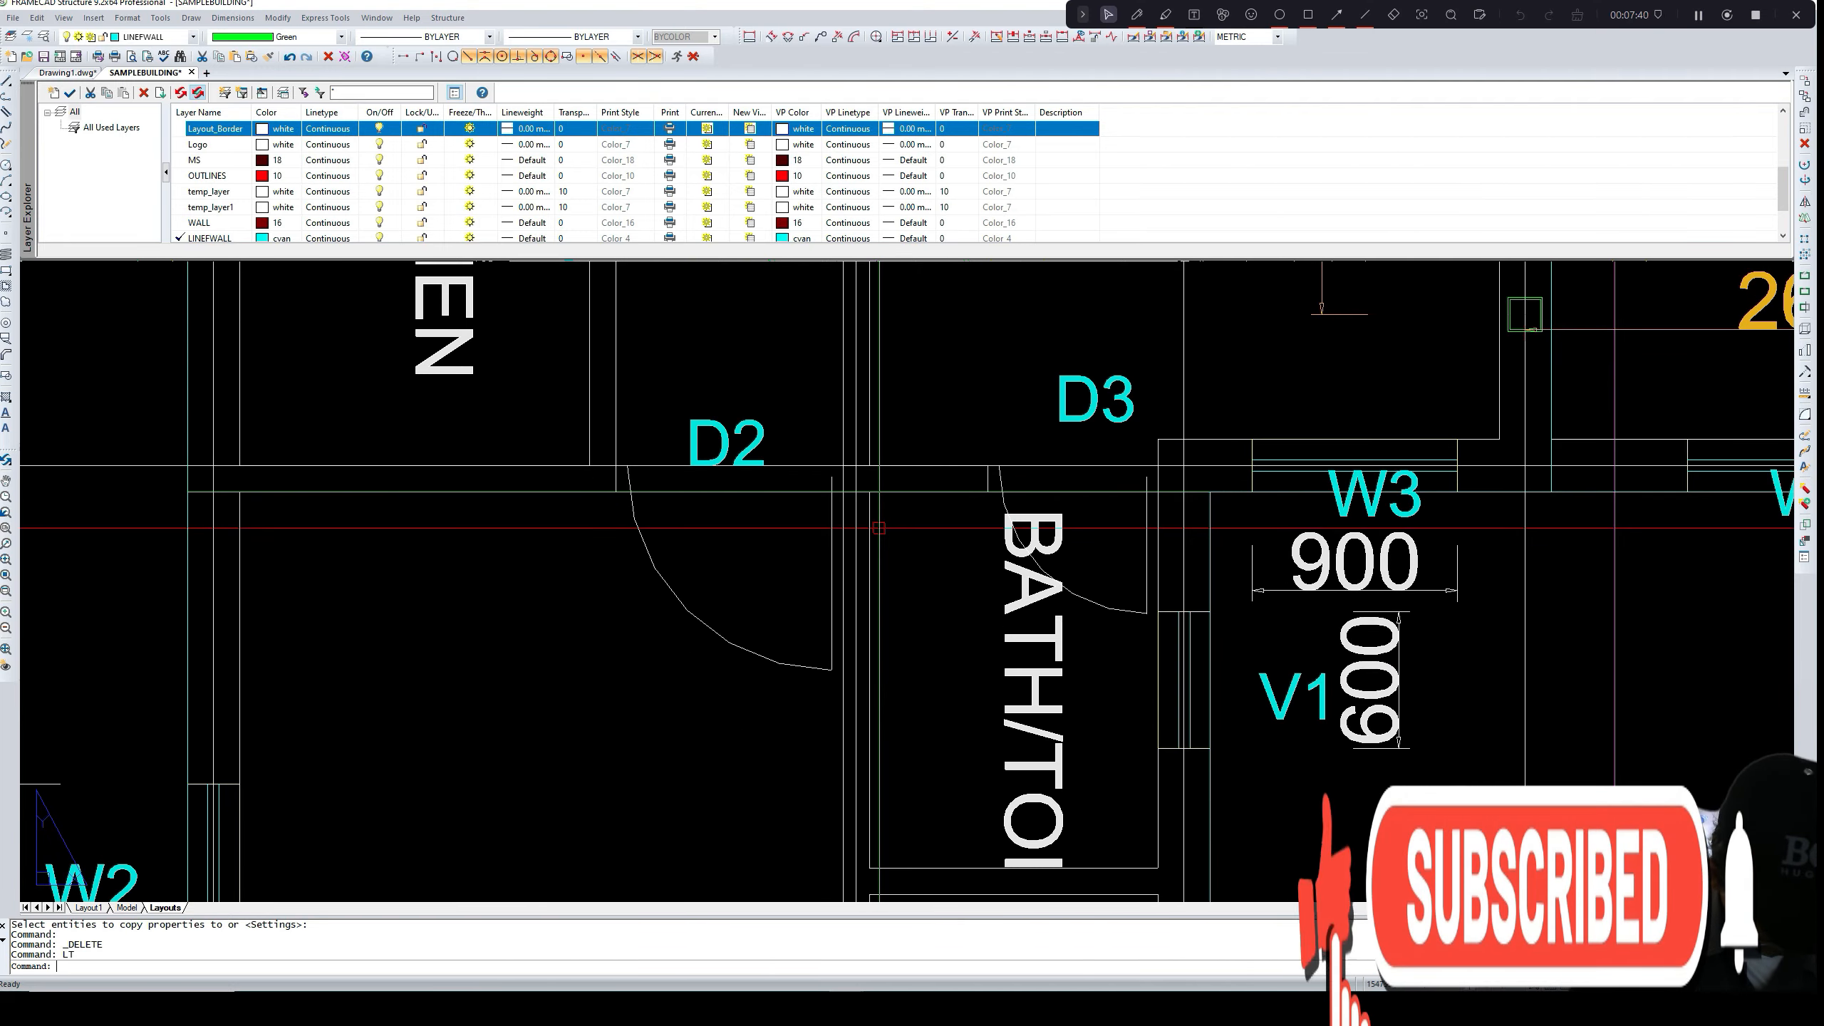
{"action": "scroll", "coordinate": [878, 528], "scroll_direction": "down", "scroll_amount": 5}
{"action": "middle_click_drag", "start_coordinate": [879, 292], "coordinate": [864, 392]}
{"action": "scroll", "coordinate": [864, 392], "scroll_direction": "up", "scroll_amount": 2}
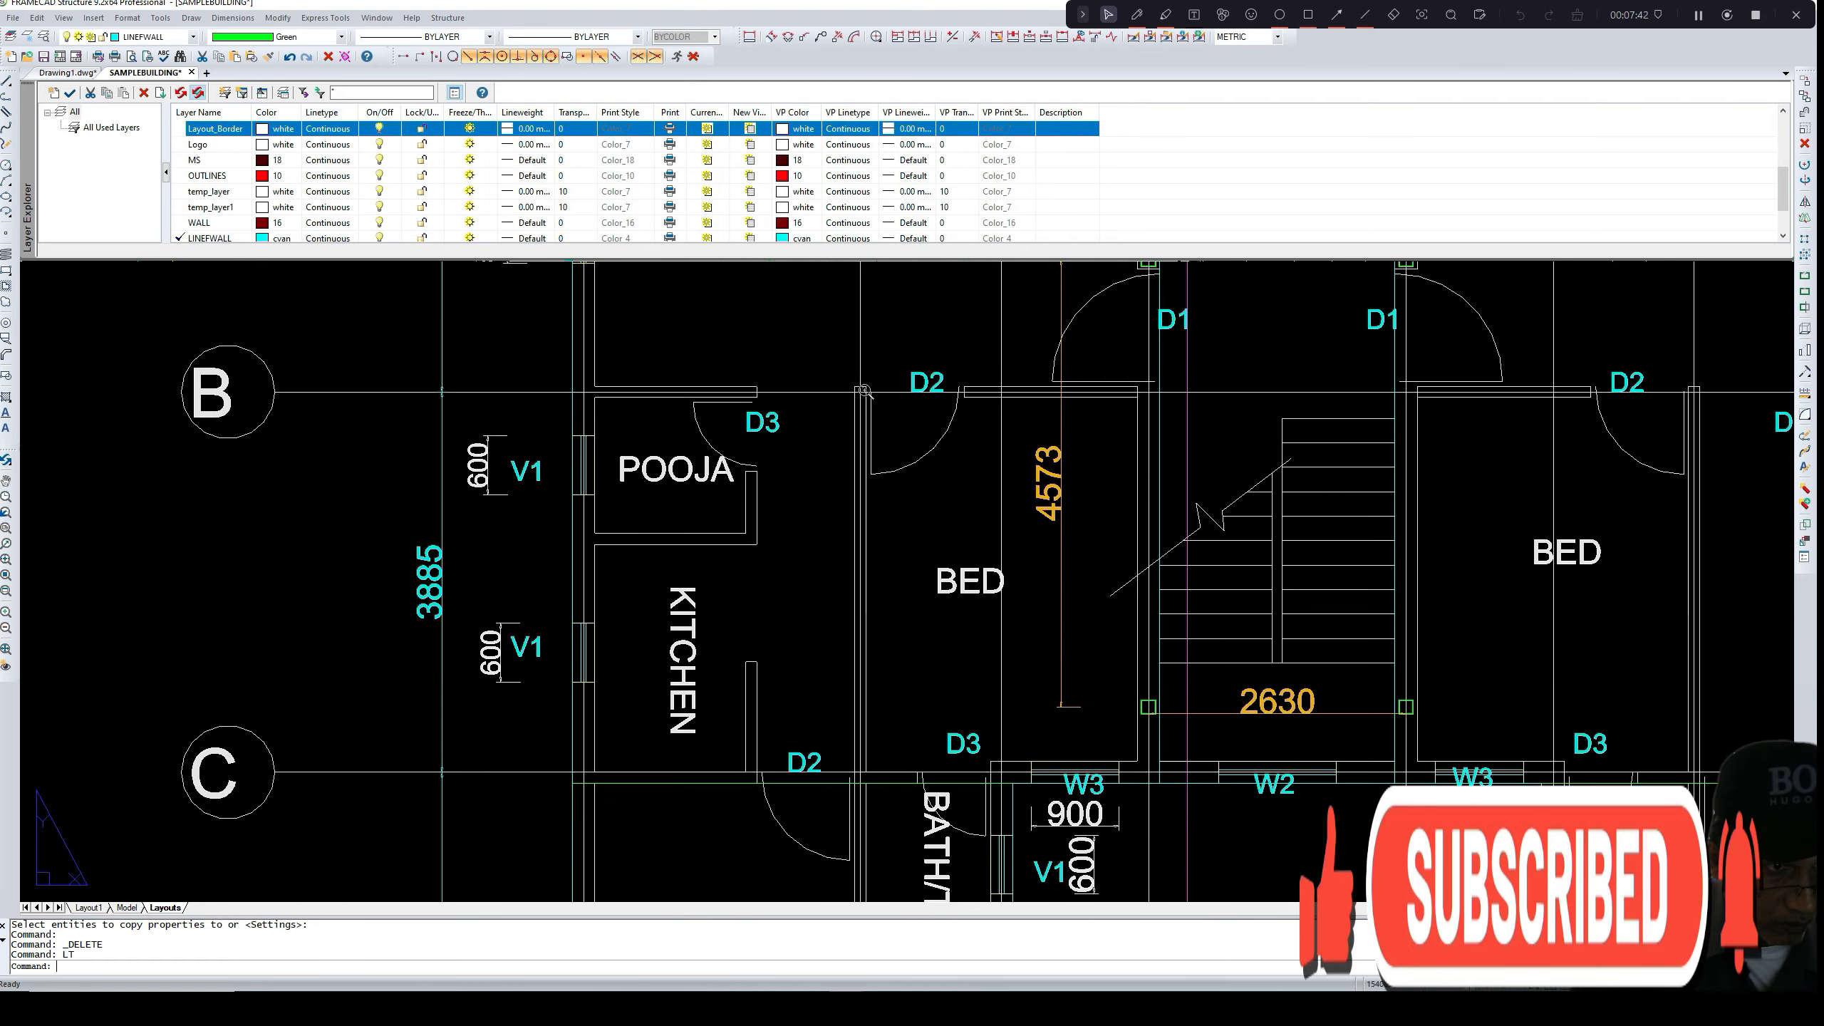
{"action": "scroll", "coordinate": [863, 392], "scroll_direction": "up", "scroll_amount": 2}
{"action": "key", "text": "Escape"}
{"action": "type", "text": "l"}
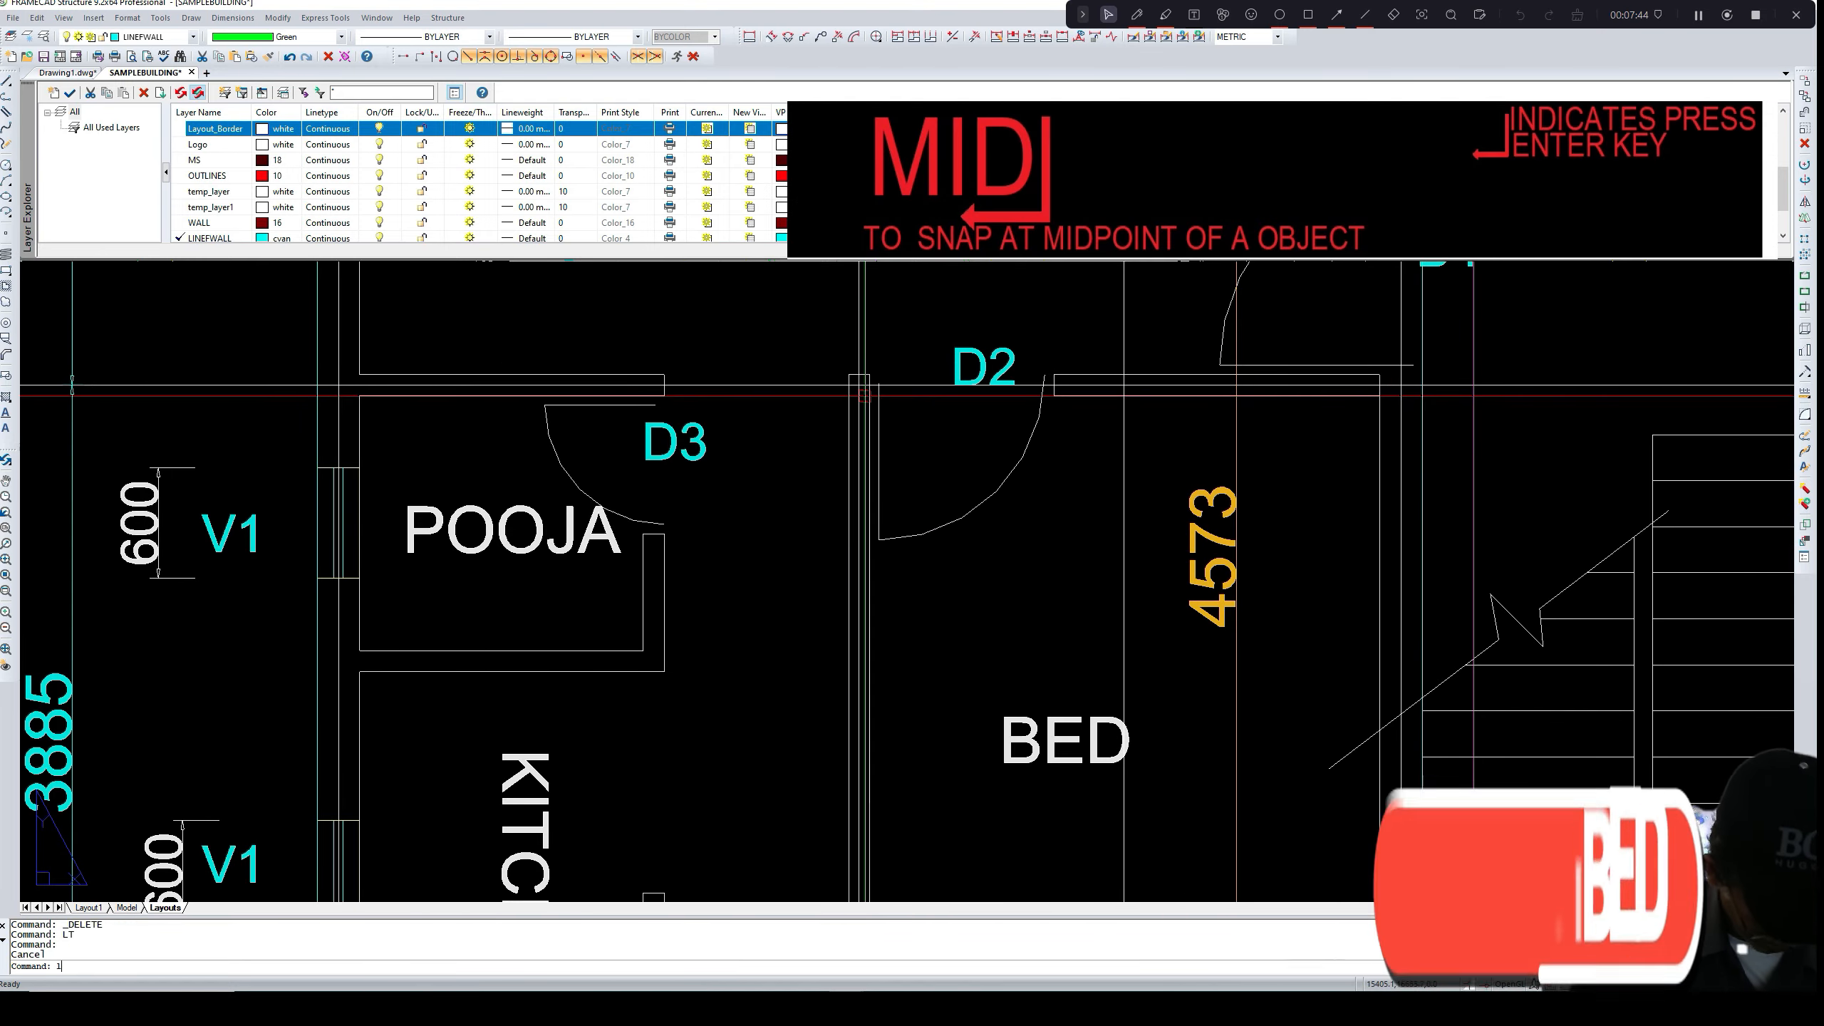
{"action": "key", "text": "Return"}
{"action": "left_click", "coordinate": [863, 394]}
{"action": "scroll", "coordinate": [863, 394], "scroll_direction": "down", "scroll_amount": 3}
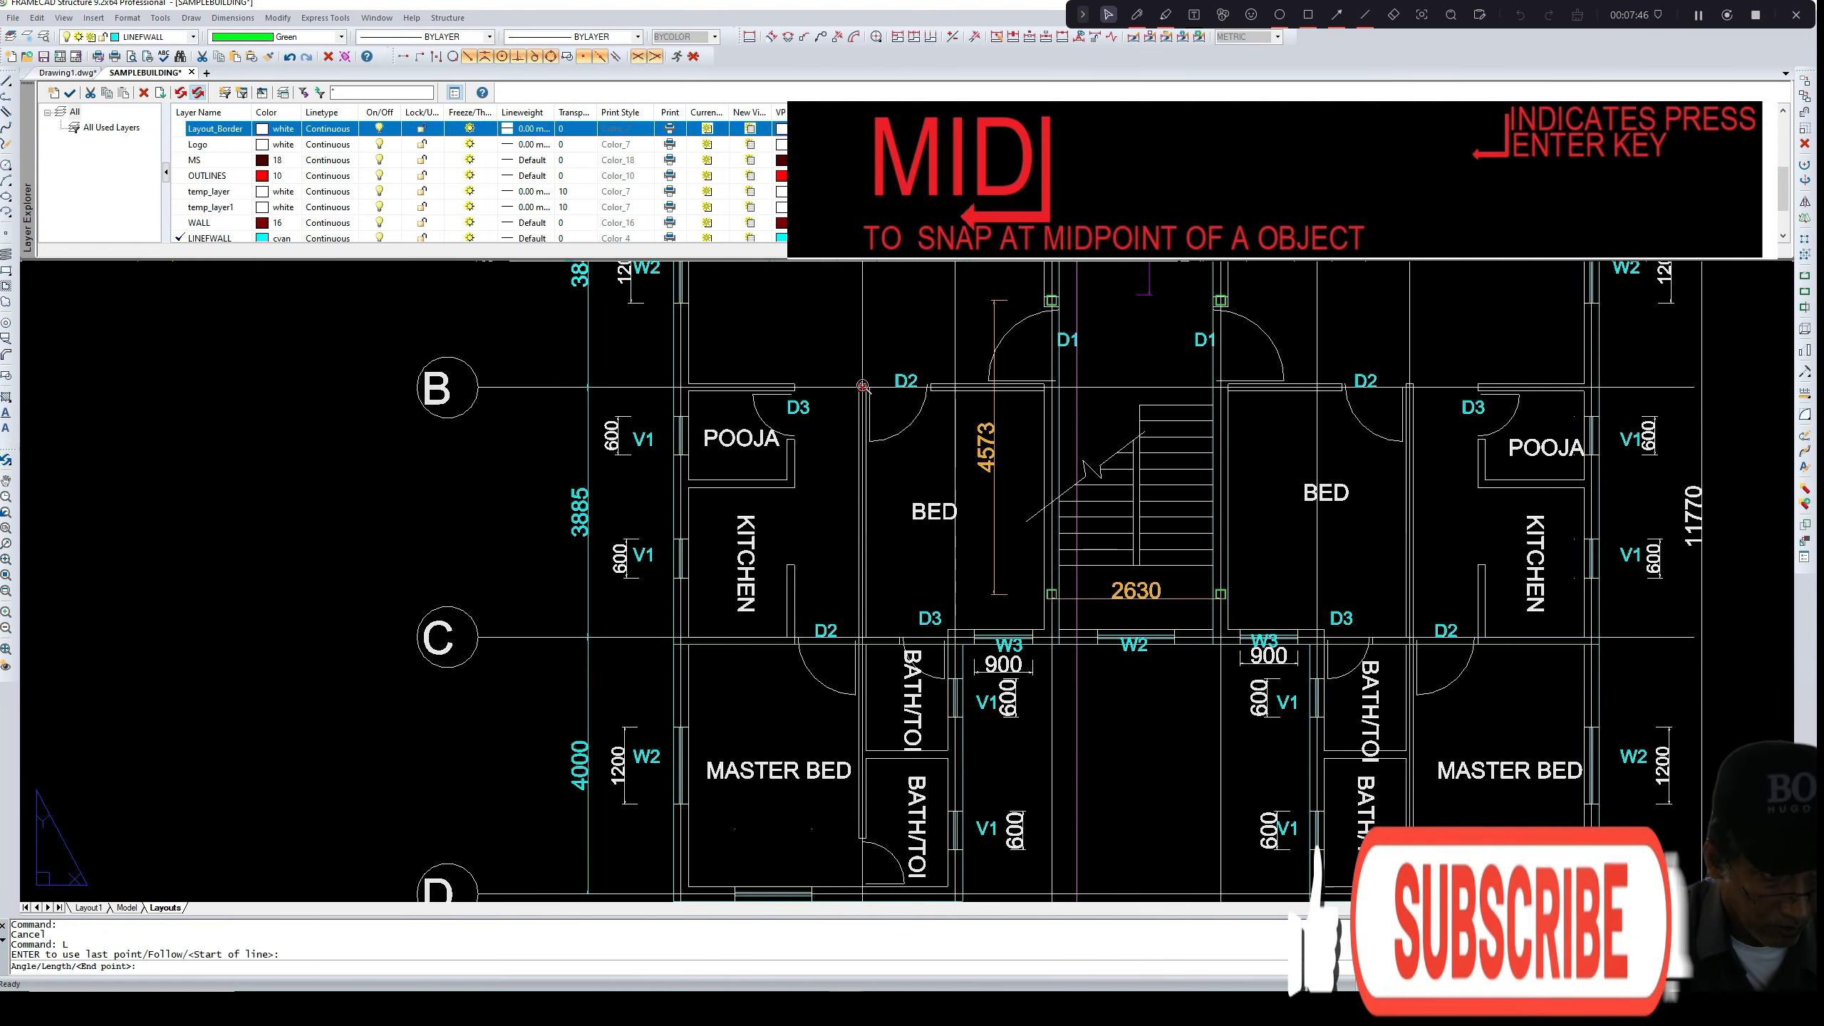
{"action": "scroll", "coordinate": [864, 387], "scroll_direction": "down", "scroll_amount": 3}
{"action": "scroll", "coordinate": [872, 726], "scroll_direction": "up", "scroll_amount": 5}
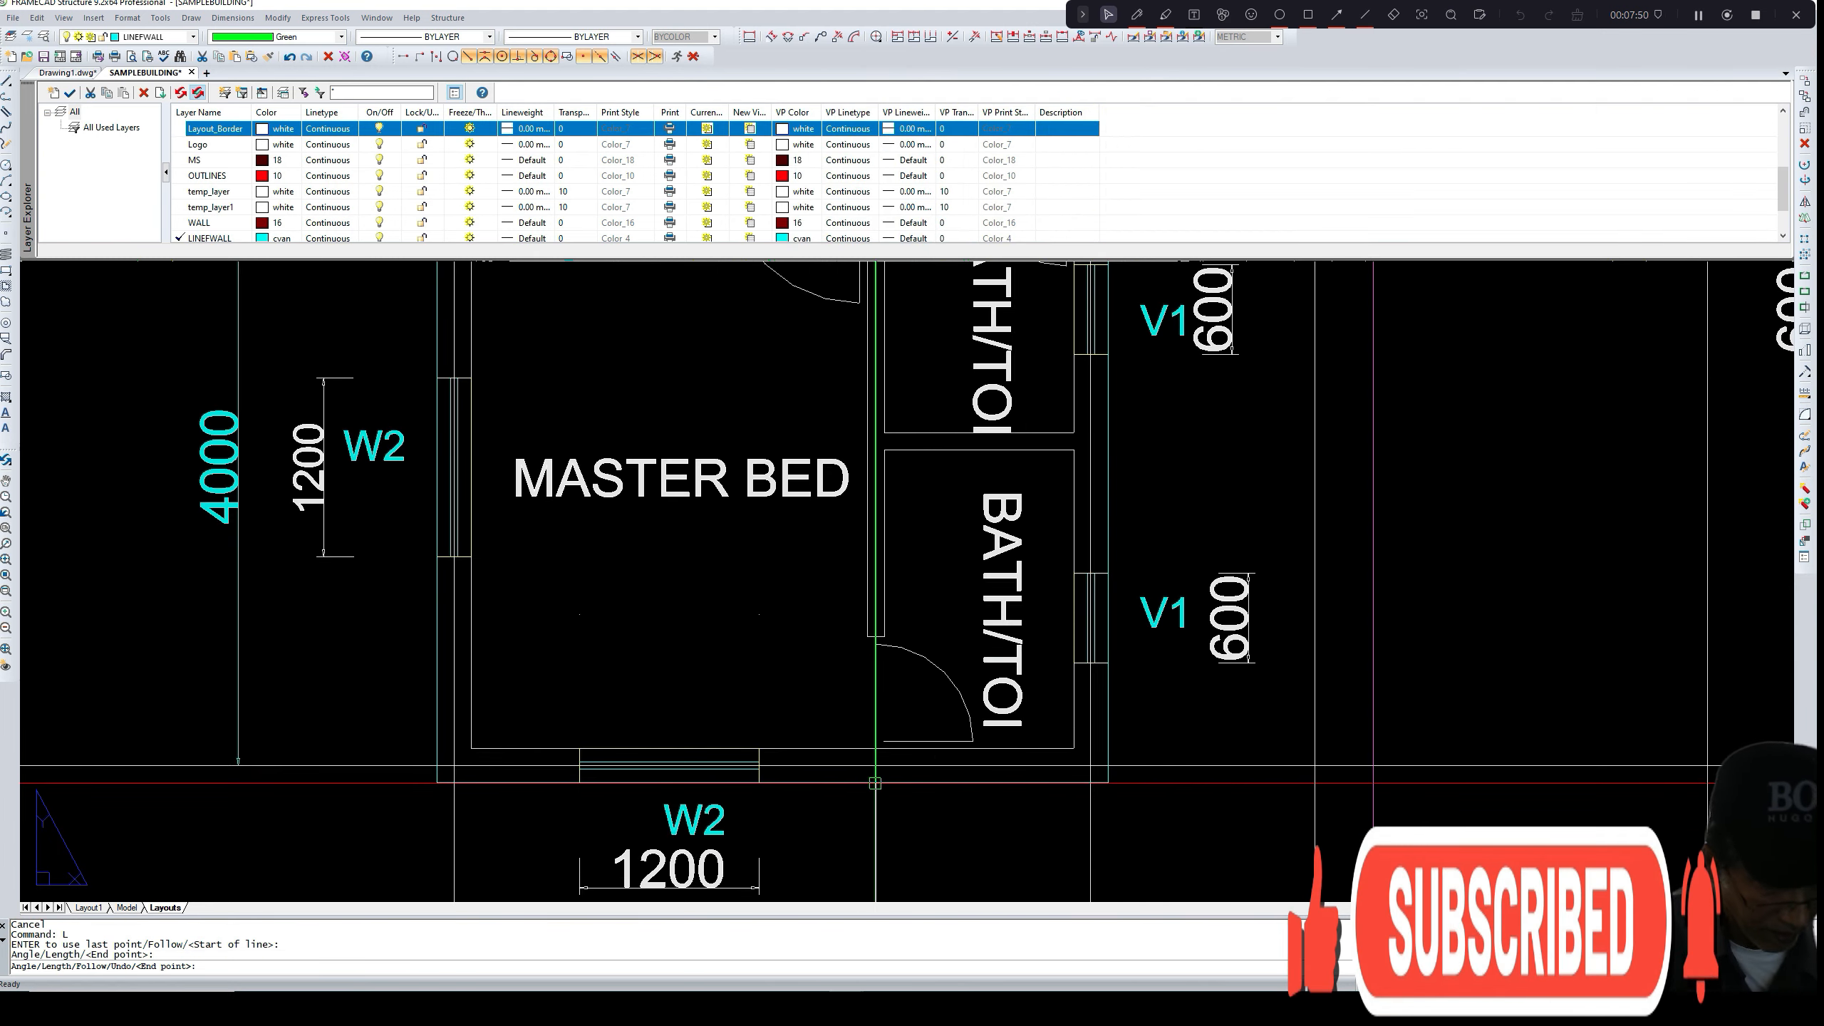
{"action": "key", "text": "Escape"}
- Draw a horizontal green line along grid B from the left outer wall to the left passage wall near door D1
{"action": "scroll", "coordinate": [920, 674], "scroll_direction": "down", "scroll_amount": 9}
{"action": "scroll", "coordinate": [828, 466], "scroll_direction": "up", "scroll_amount": 5}
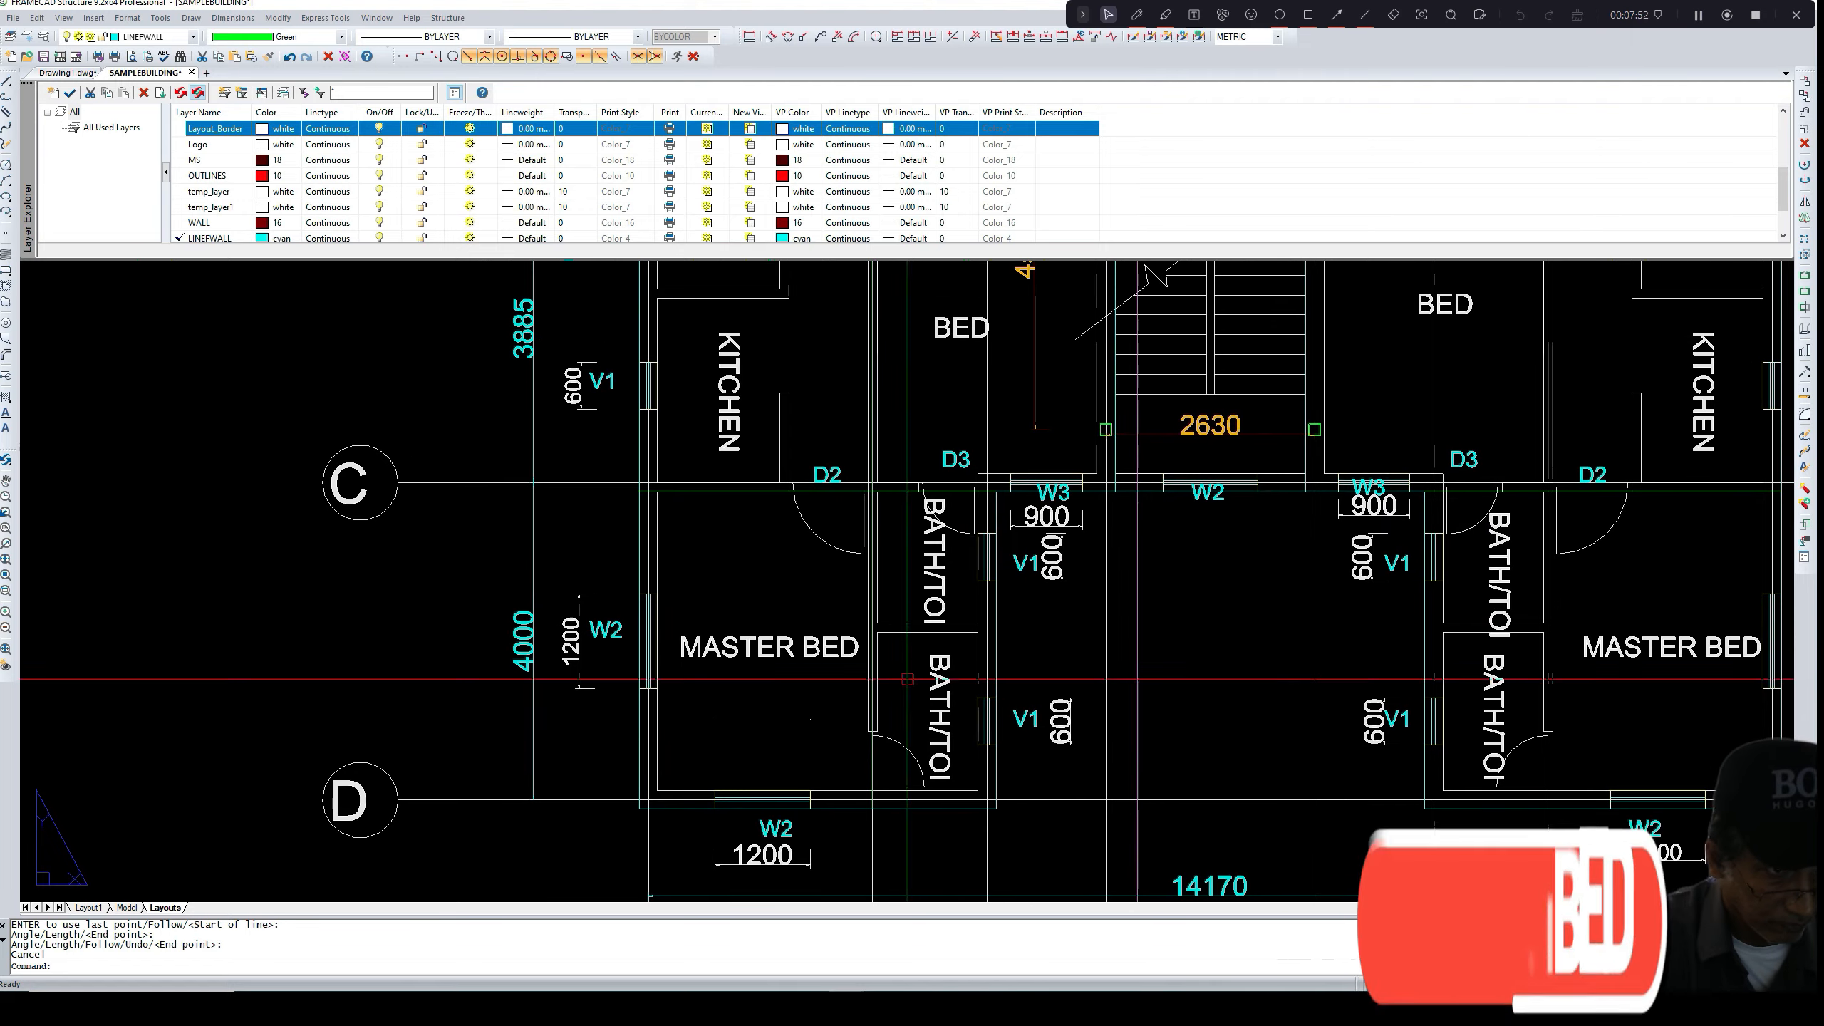
{"action": "scroll", "coordinate": [682, 518], "scroll_direction": "up", "scroll_amount": 4}
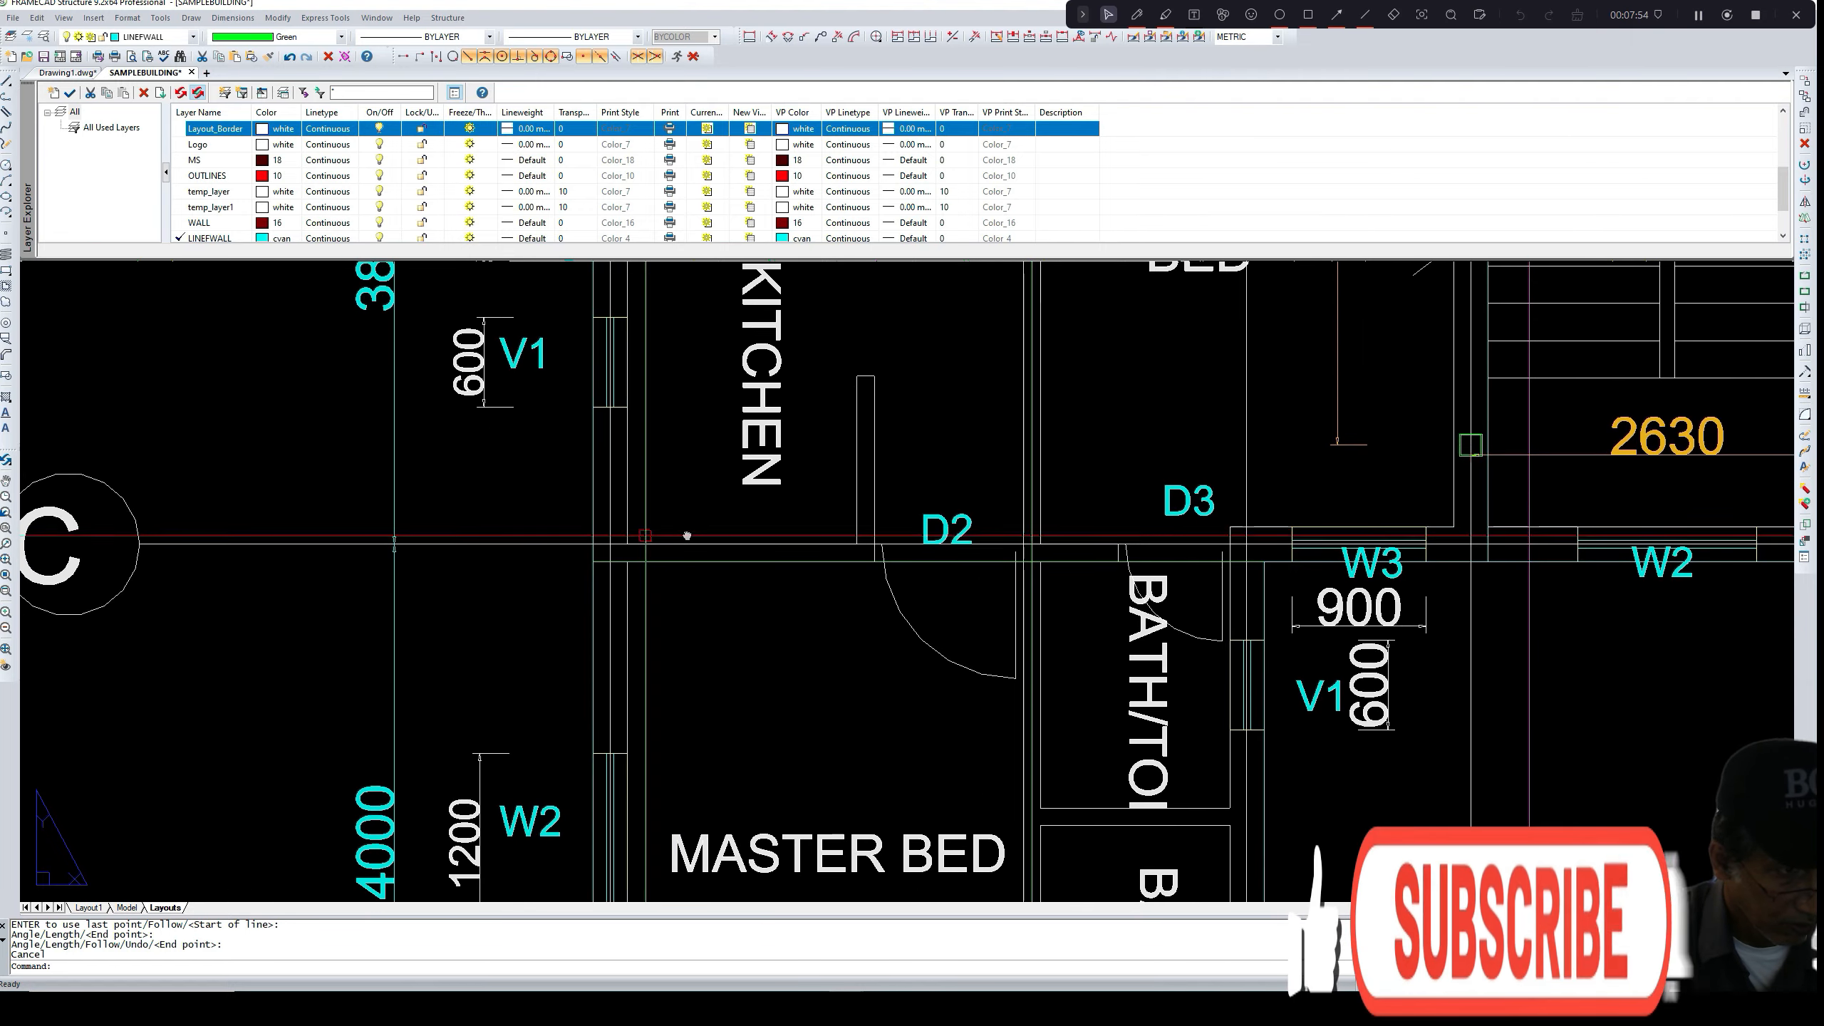
{"action": "scroll", "coordinate": [627, 537], "scroll_direction": "down", "scroll_amount": 3}
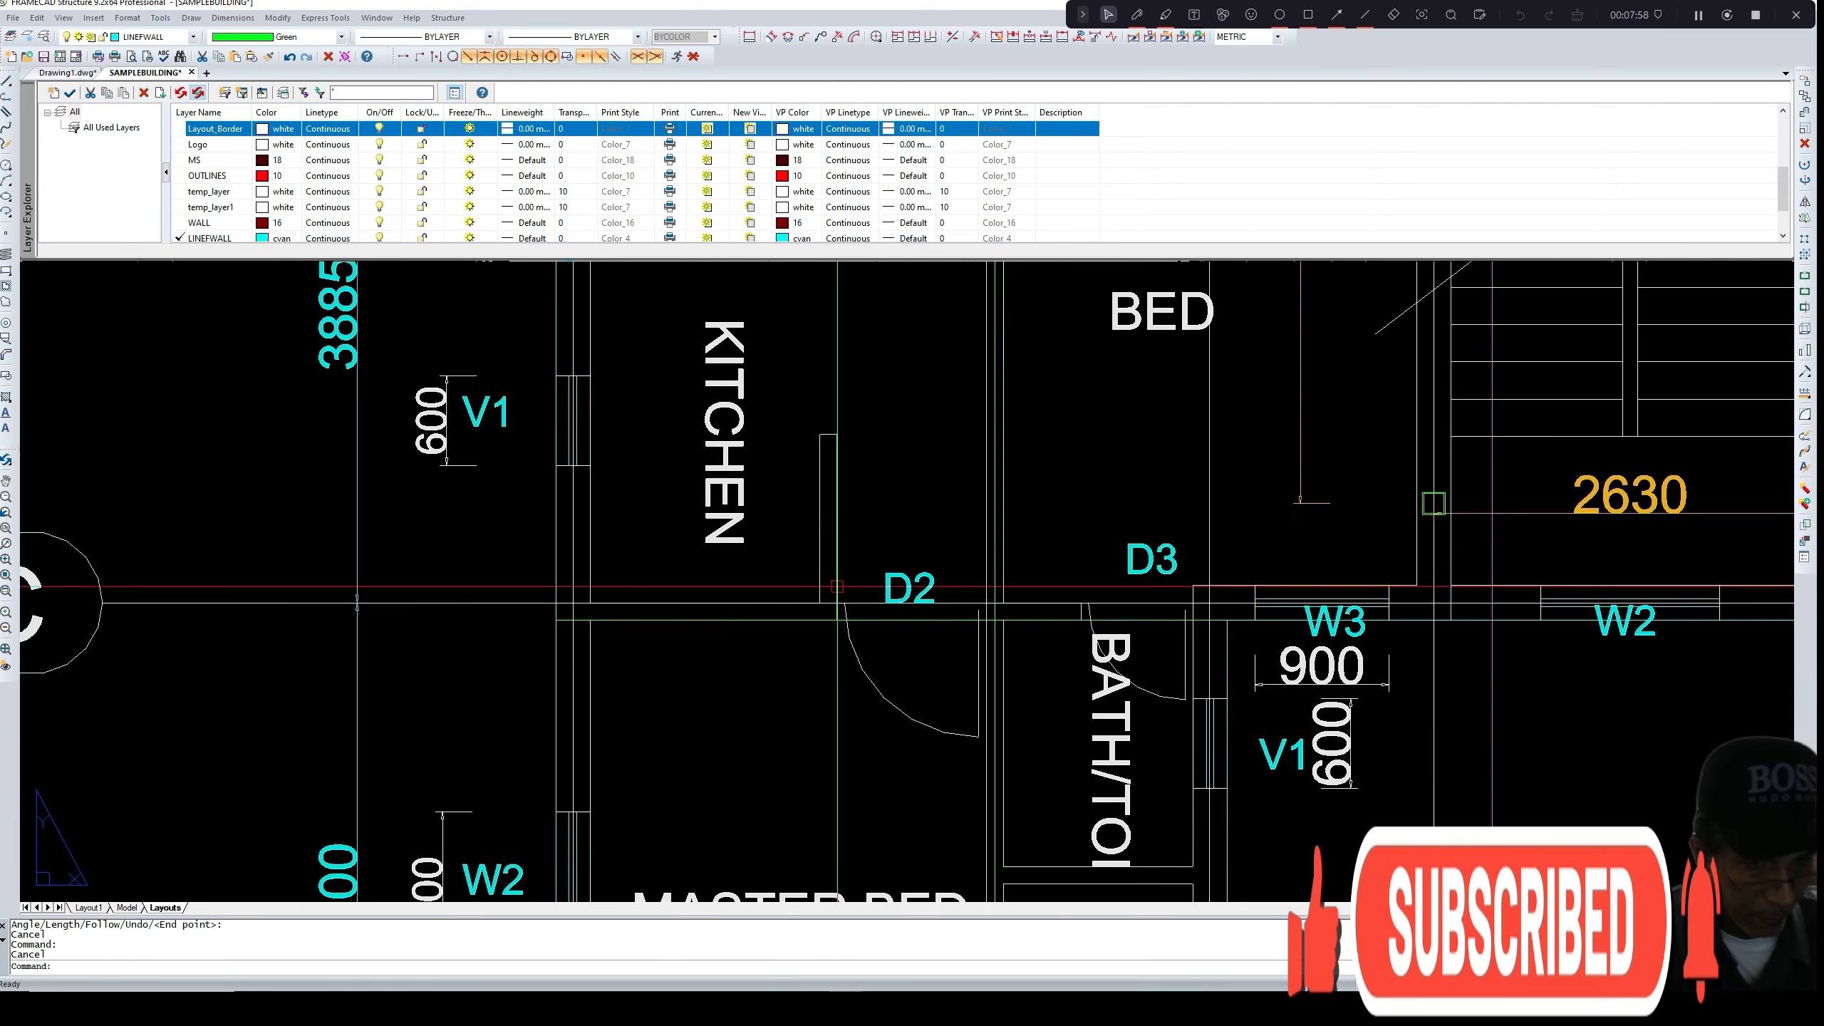
{"action": "scroll", "coordinate": [974, 550], "scroll_direction": "down", "scroll_amount": 3}
{"action": "middle_click_drag", "start_coordinate": [973, 549], "coordinate": [887, 679]}
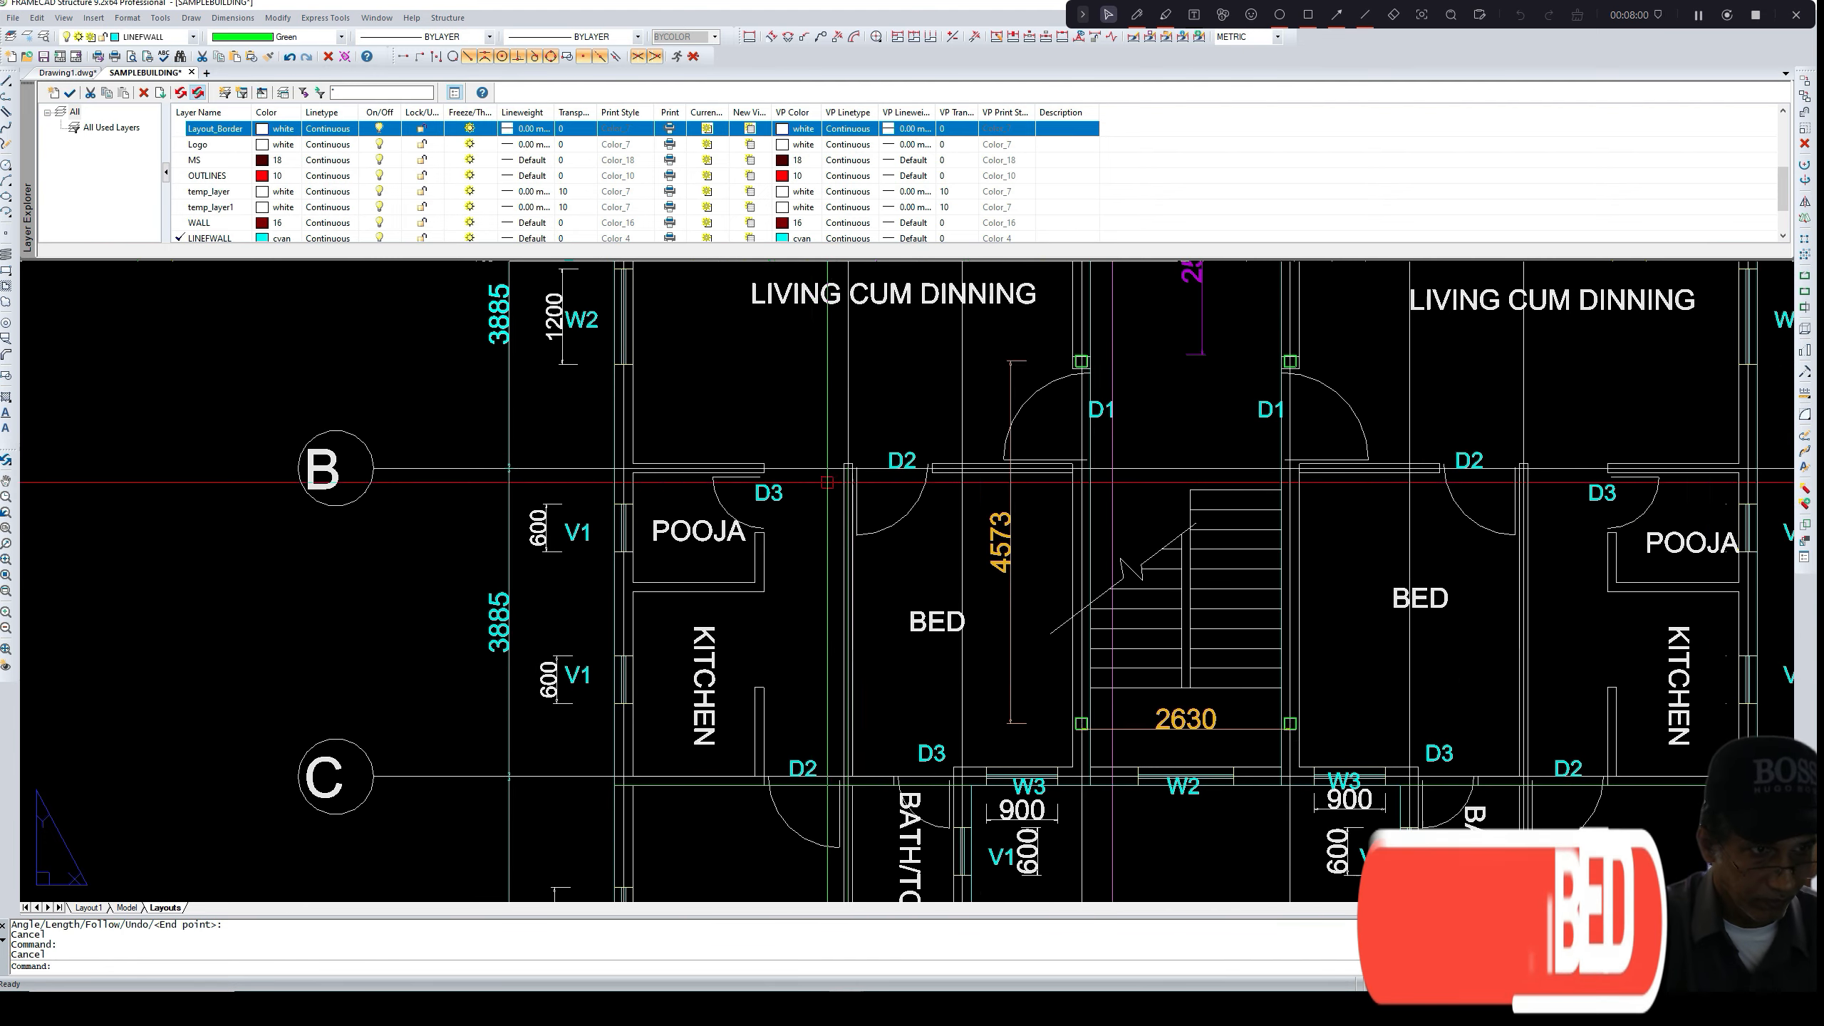
{"action": "scroll", "coordinate": [781, 475], "scroll_direction": "up", "scroll_amount": 3}
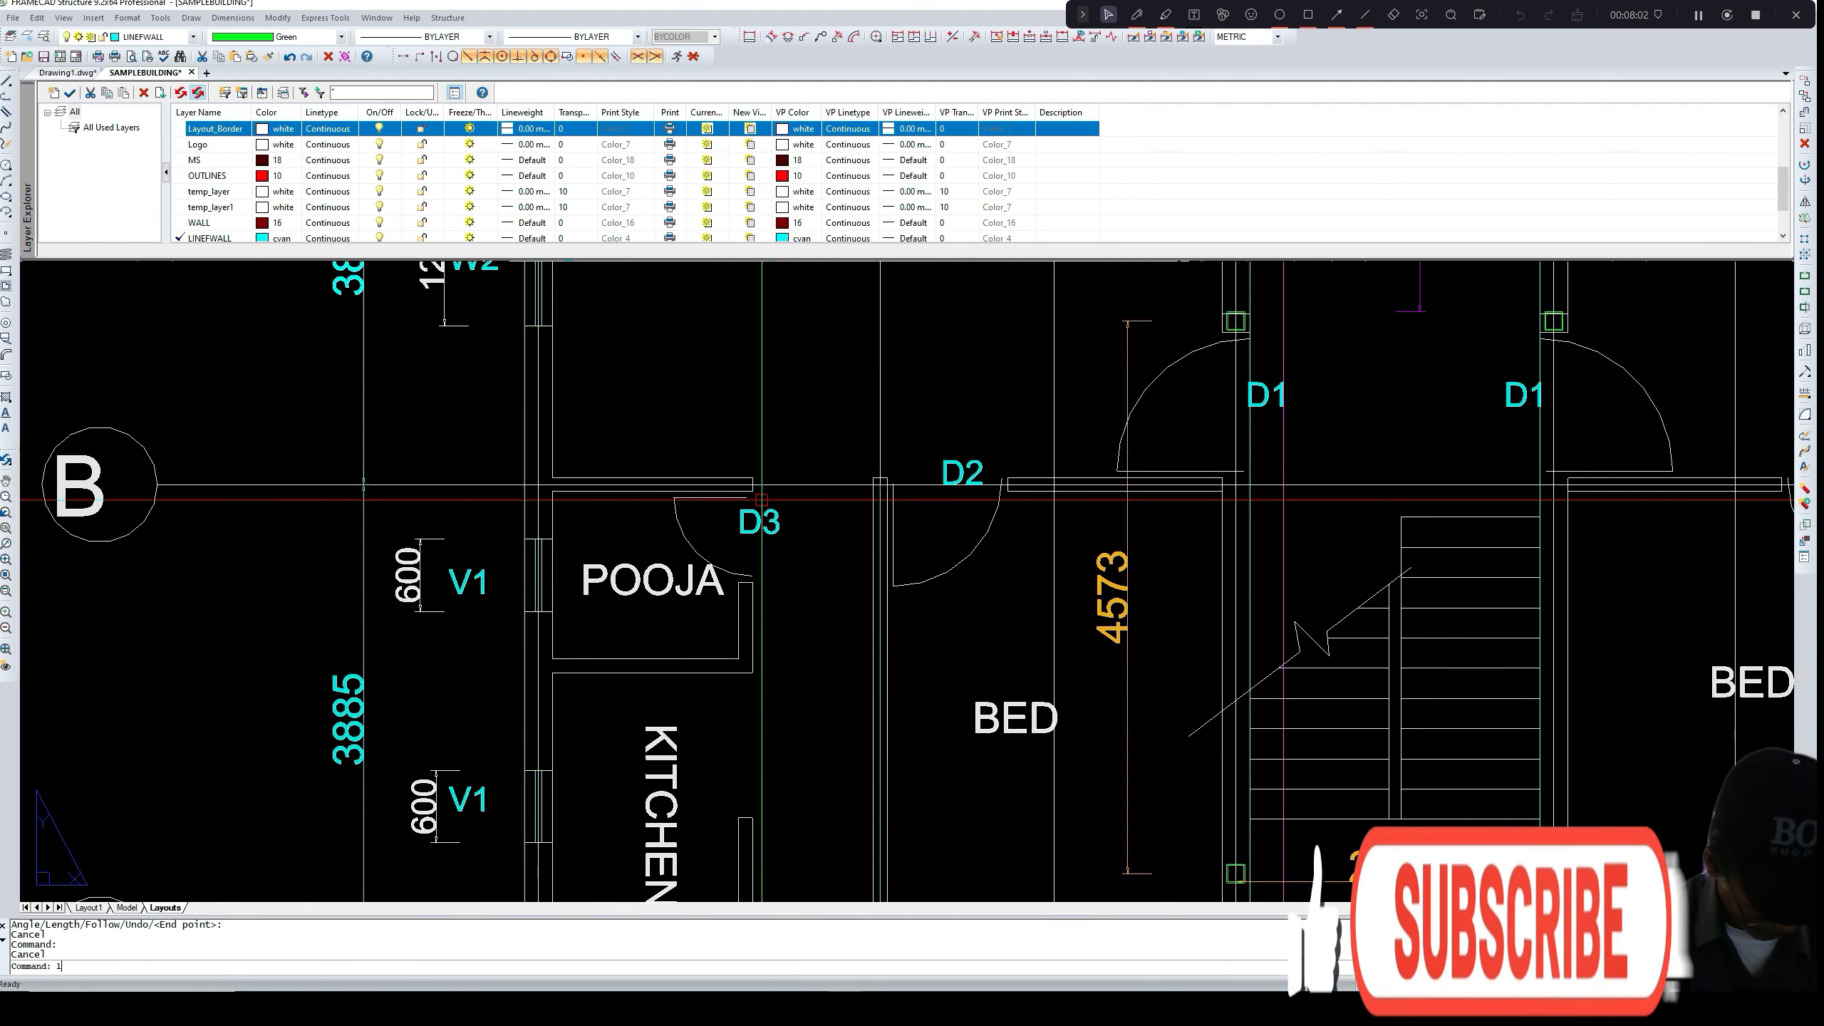
{"action": "type", "text": "L"}
{"action": "key", "text": "Return"}
{"action": "scroll", "coordinate": [517, 481], "scroll_direction": "up", "scroll_amount": 3}
{"action": "left_click", "coordinate": [513, 479]}
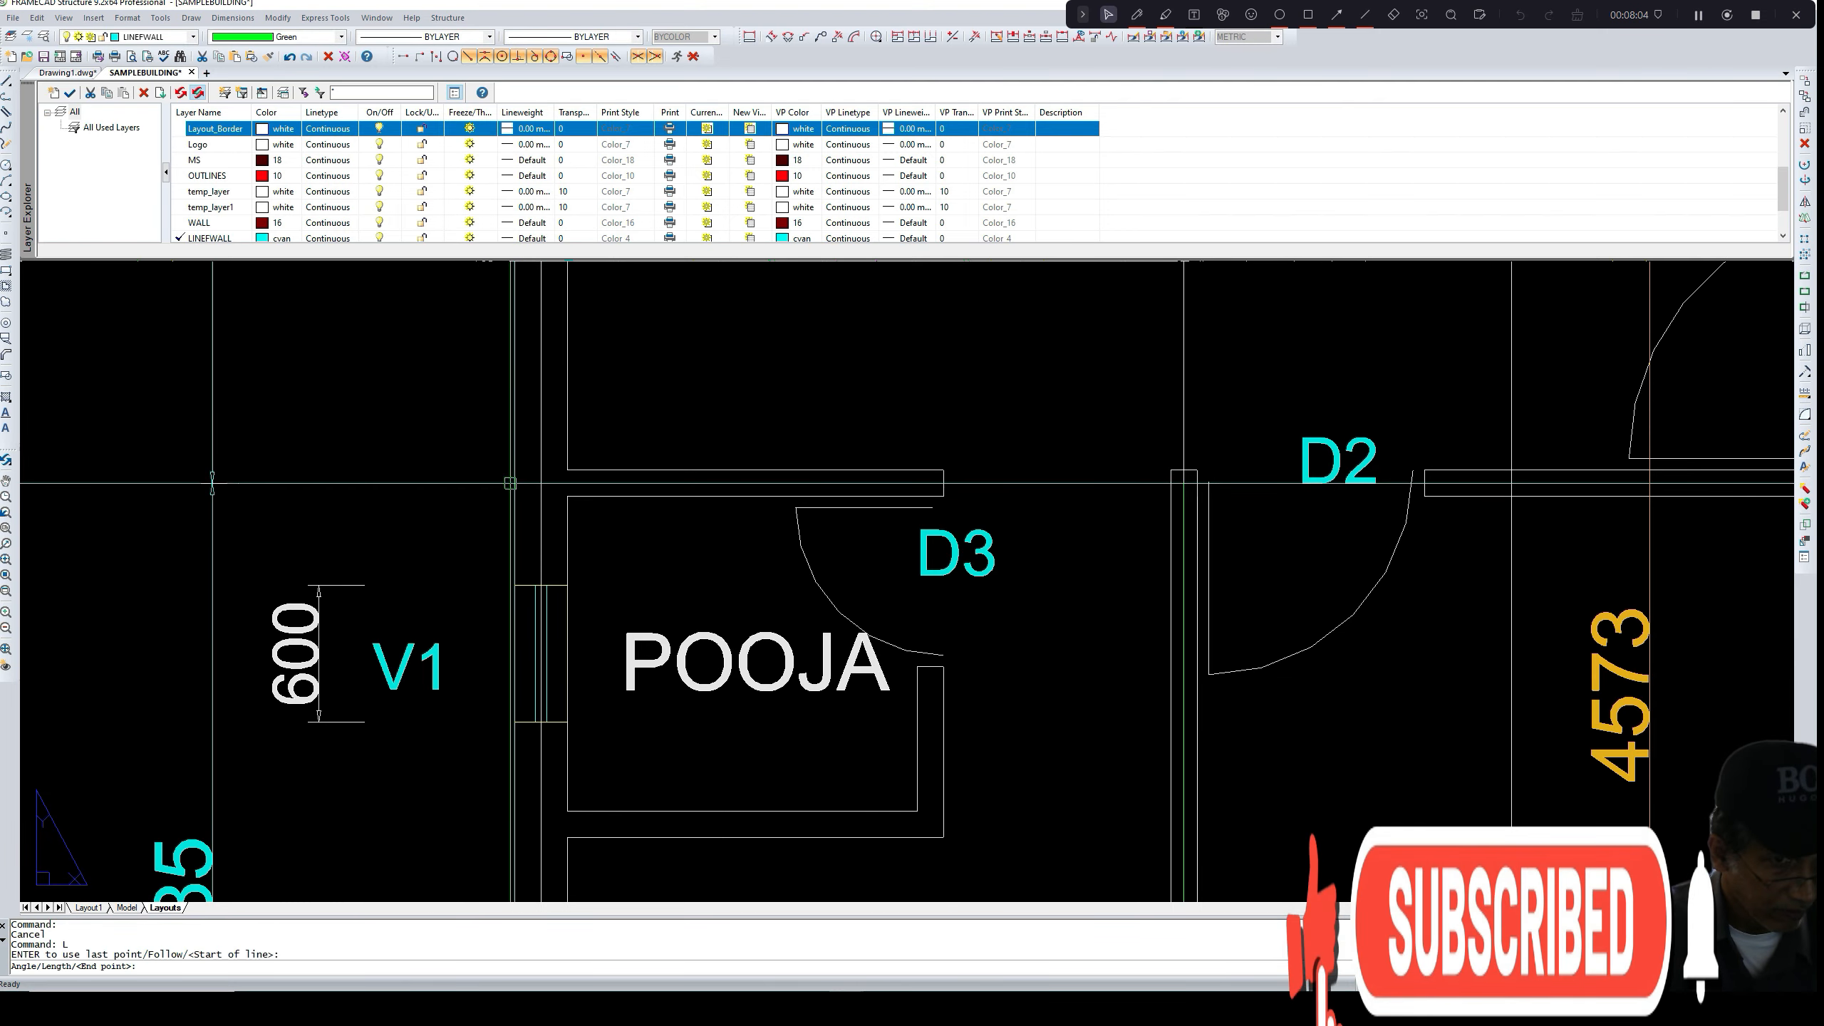
{"action": "scroll", "coordinate": [1183, 488], "scroll_direction": "down", "scroll_amount": 4}
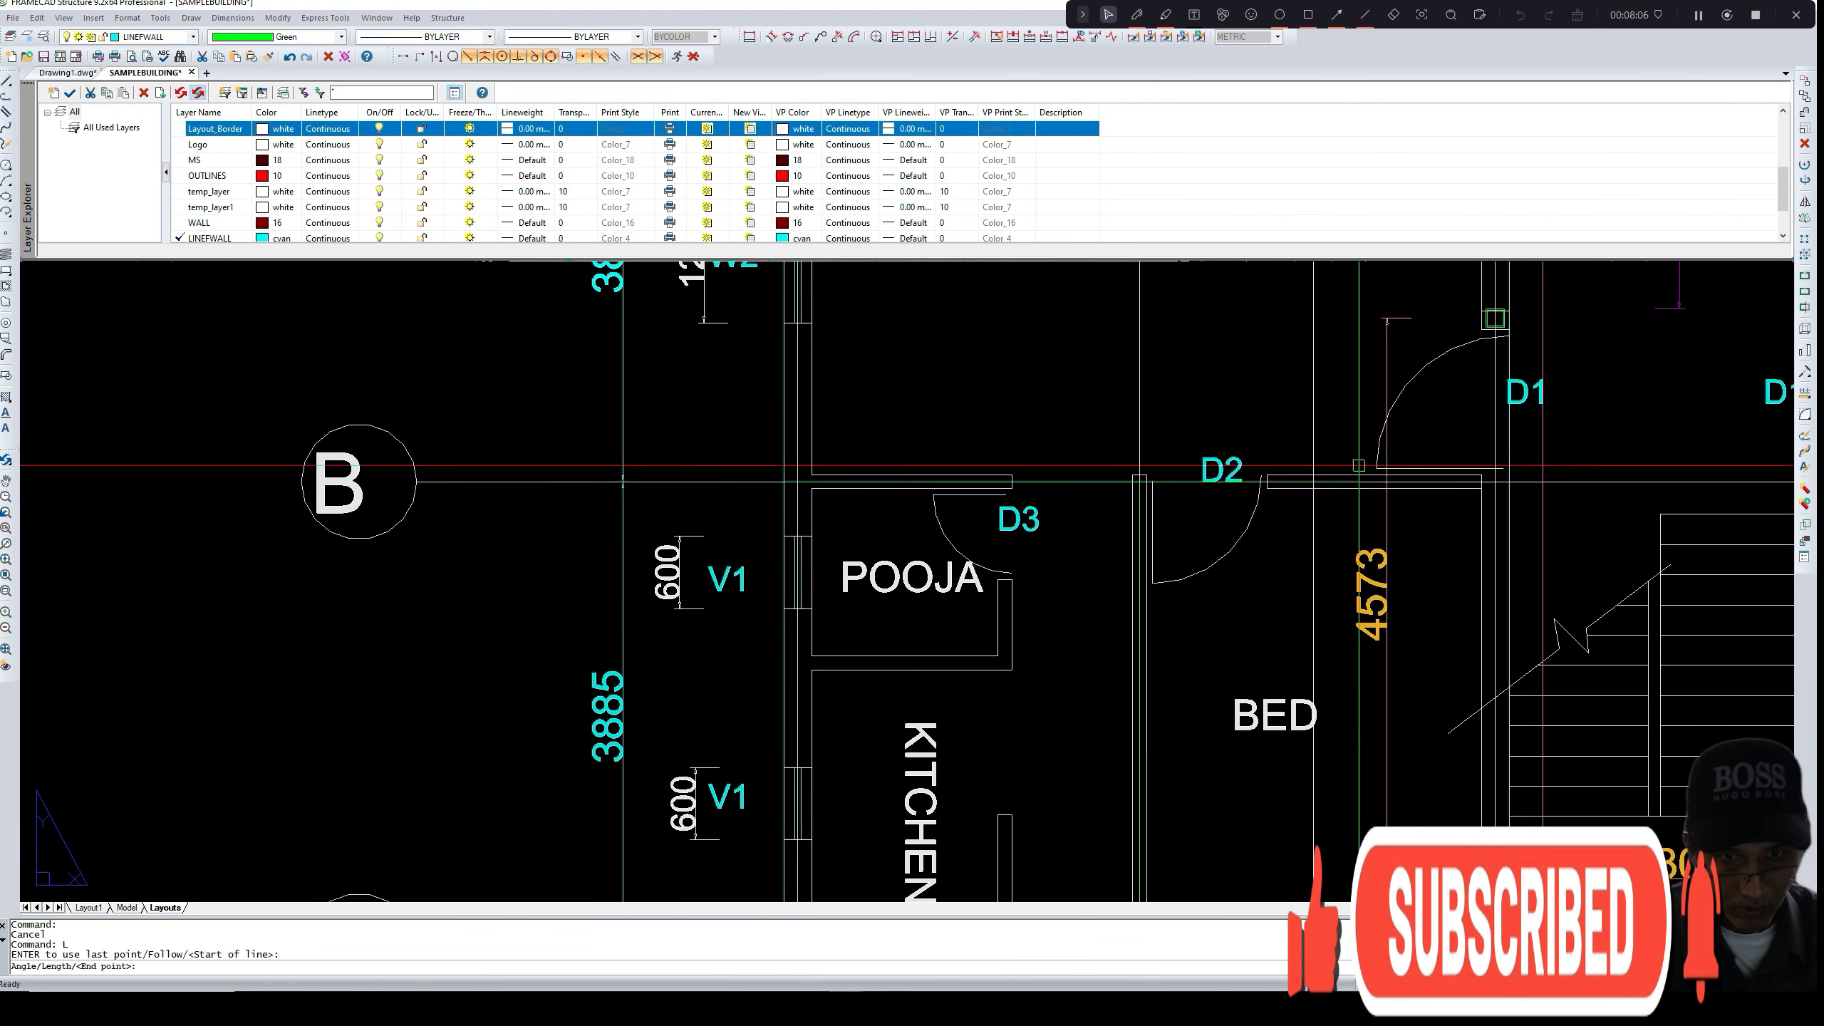
{"action": "middle_click_drag", "start_coordinate": [1359, 465], "coordinate": [1168, 495]}
{"action": "scroll", "coordinate": [1314, 510], "scroll_direction": "up", "scroll_amount": 2}
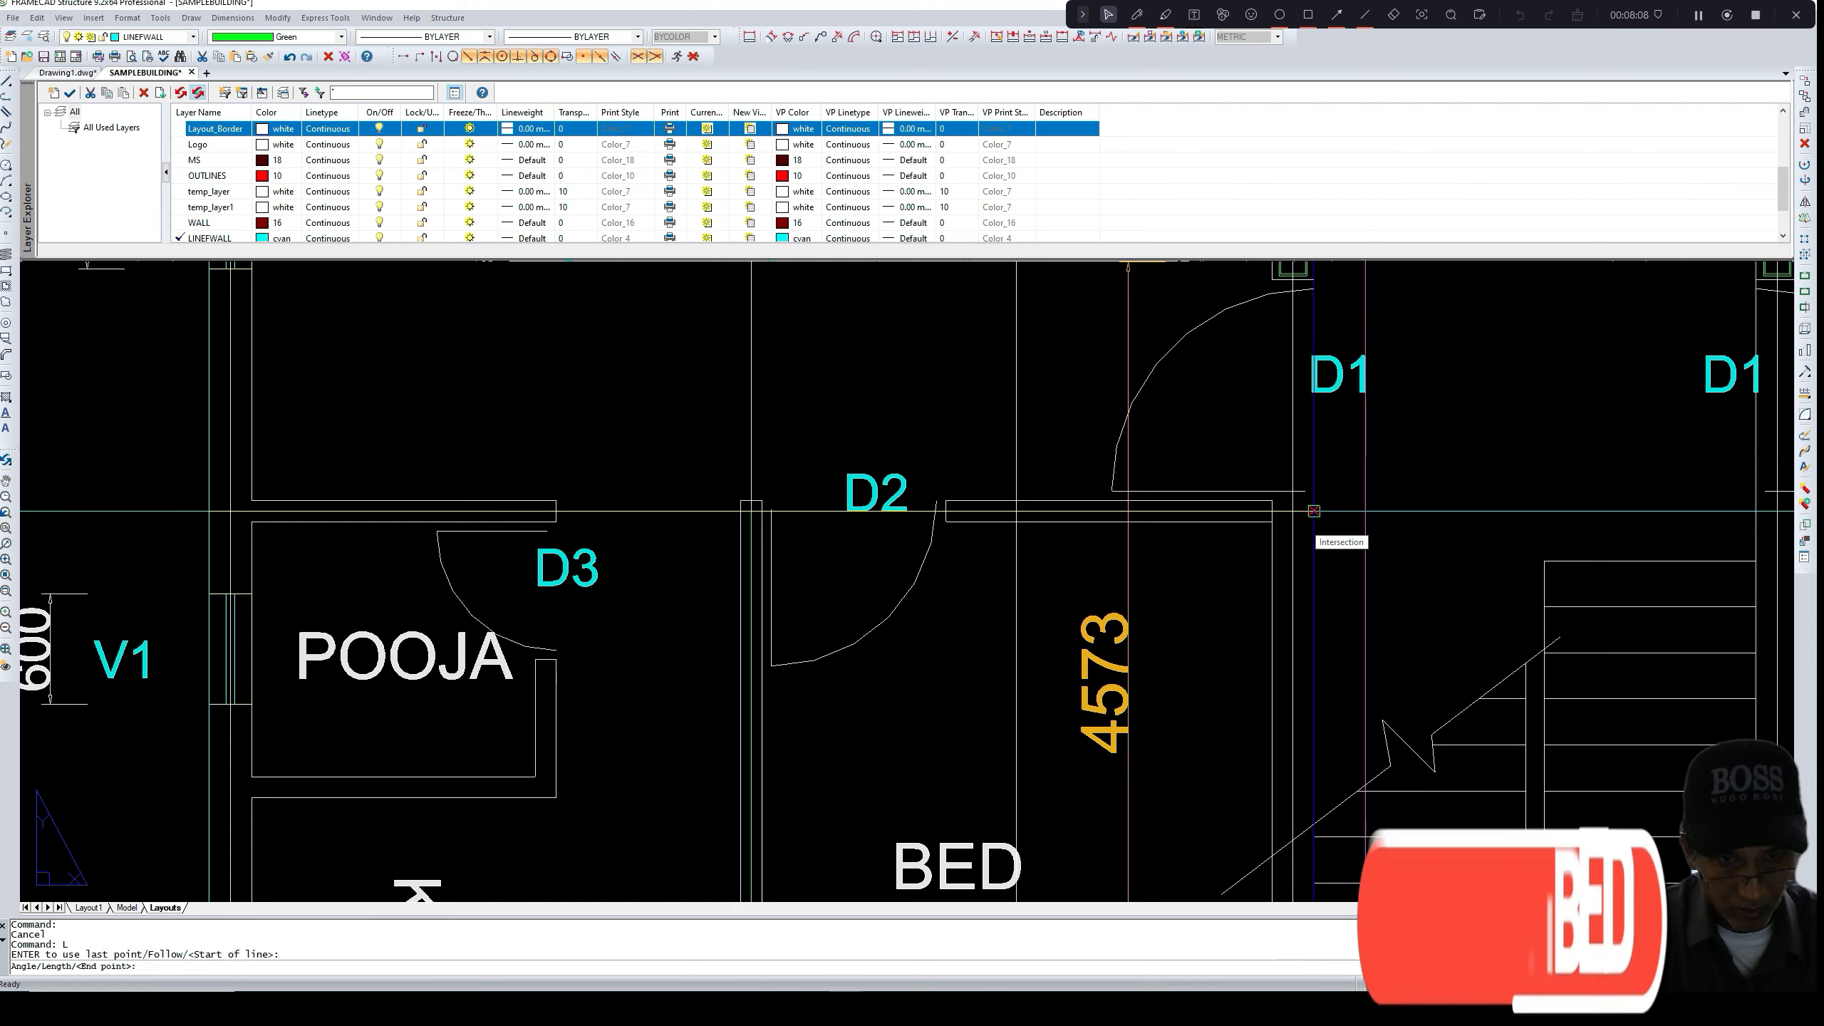
{"action": "scroll", "coordinate": [1313, 511], "scroll_direction": "down", "scroll_amount": 3}
{"action": "scroll", "coordinate": [1331, 530], "scroll_direction": "up", "scroll_amount": 3}
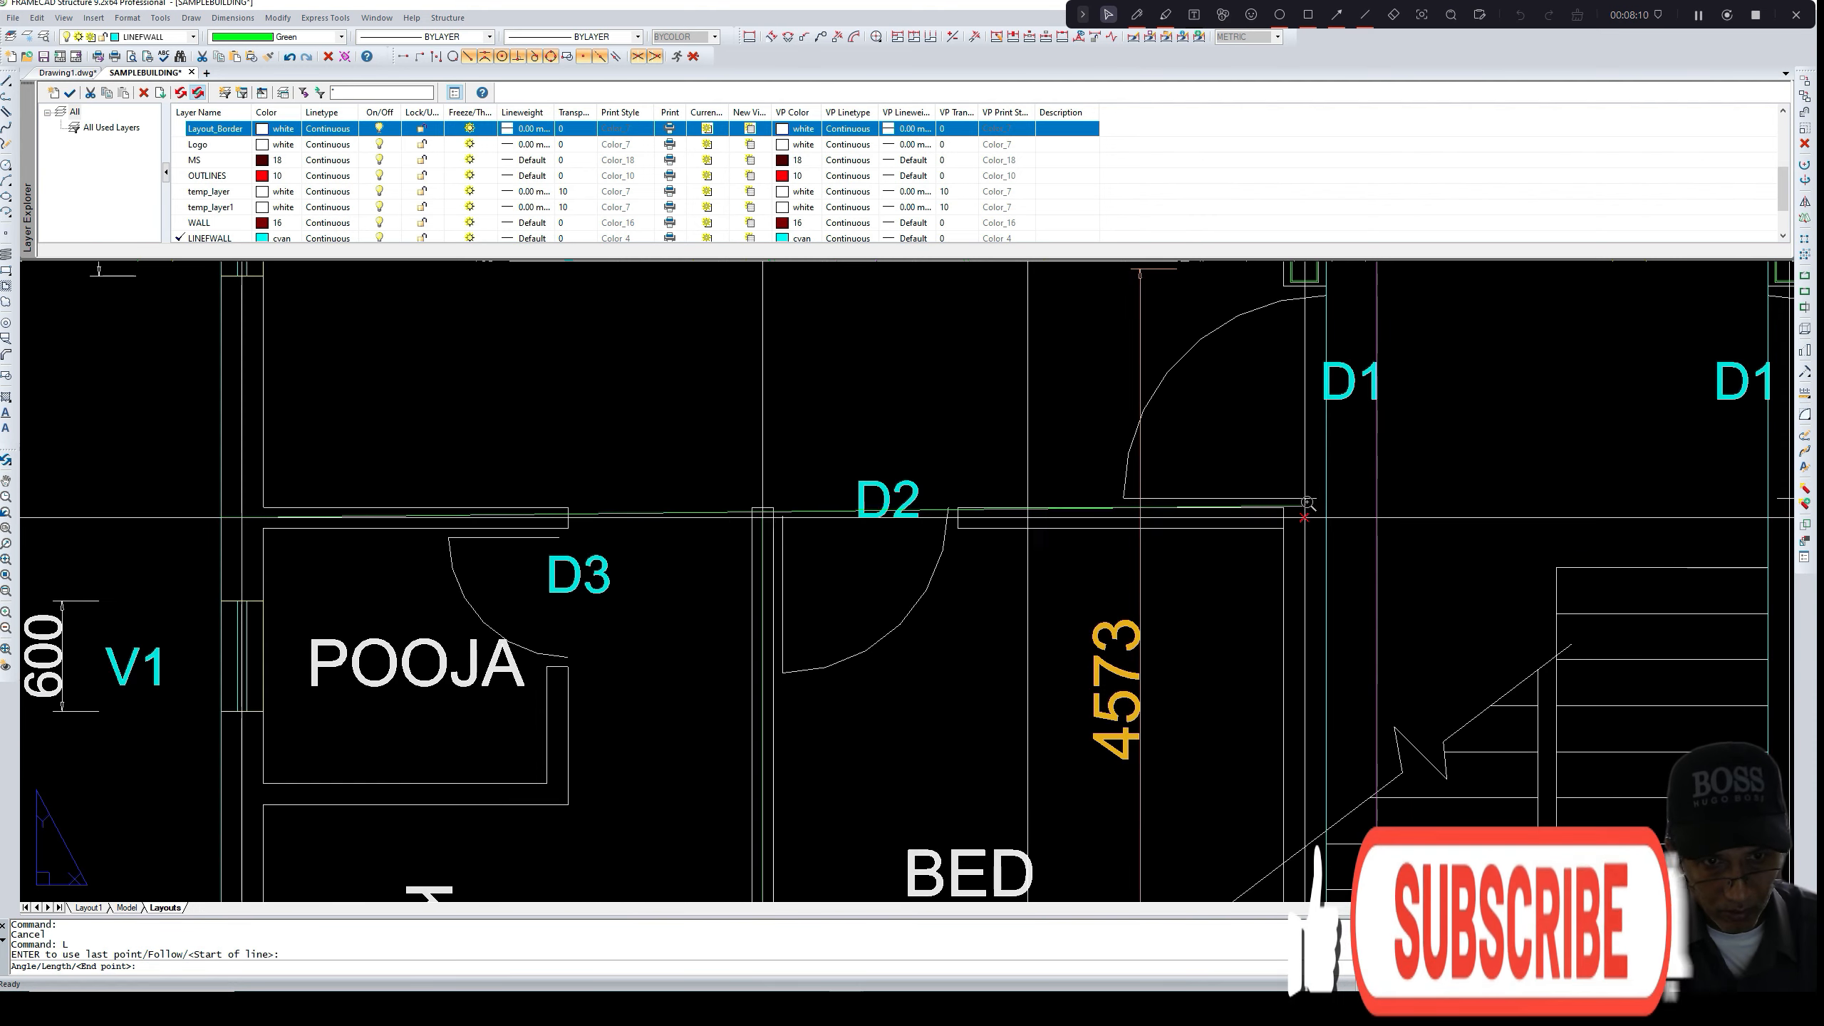
{"action": "scroll", "coordinate": [1306, 503], "scroll_direction": "up", "scroll_amount": 2}
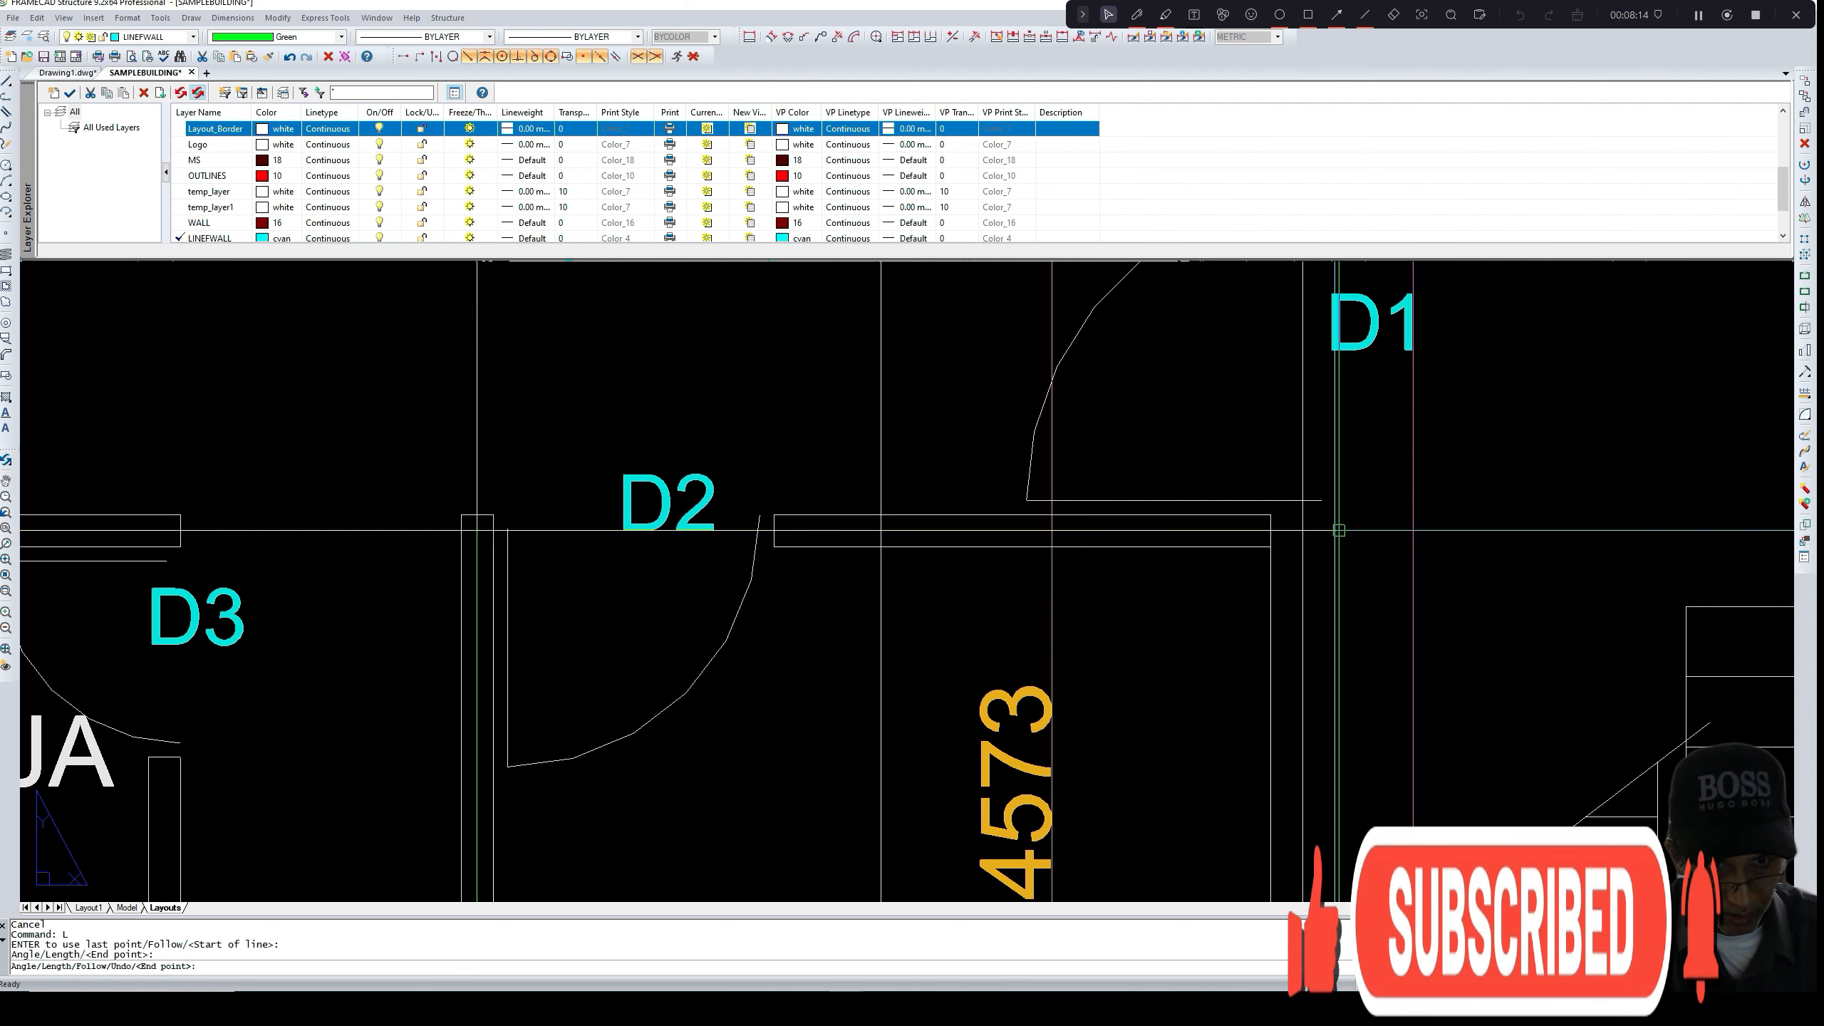
{"action": "key", "text": "Return"}
- Draw a short green helper line across the end of the kitchen's right wall stub above door D2 at grid C
{"action": "scroll", "coordinate": [1221, 539], "scroll_direction": "down", "scroll_amount": 4}
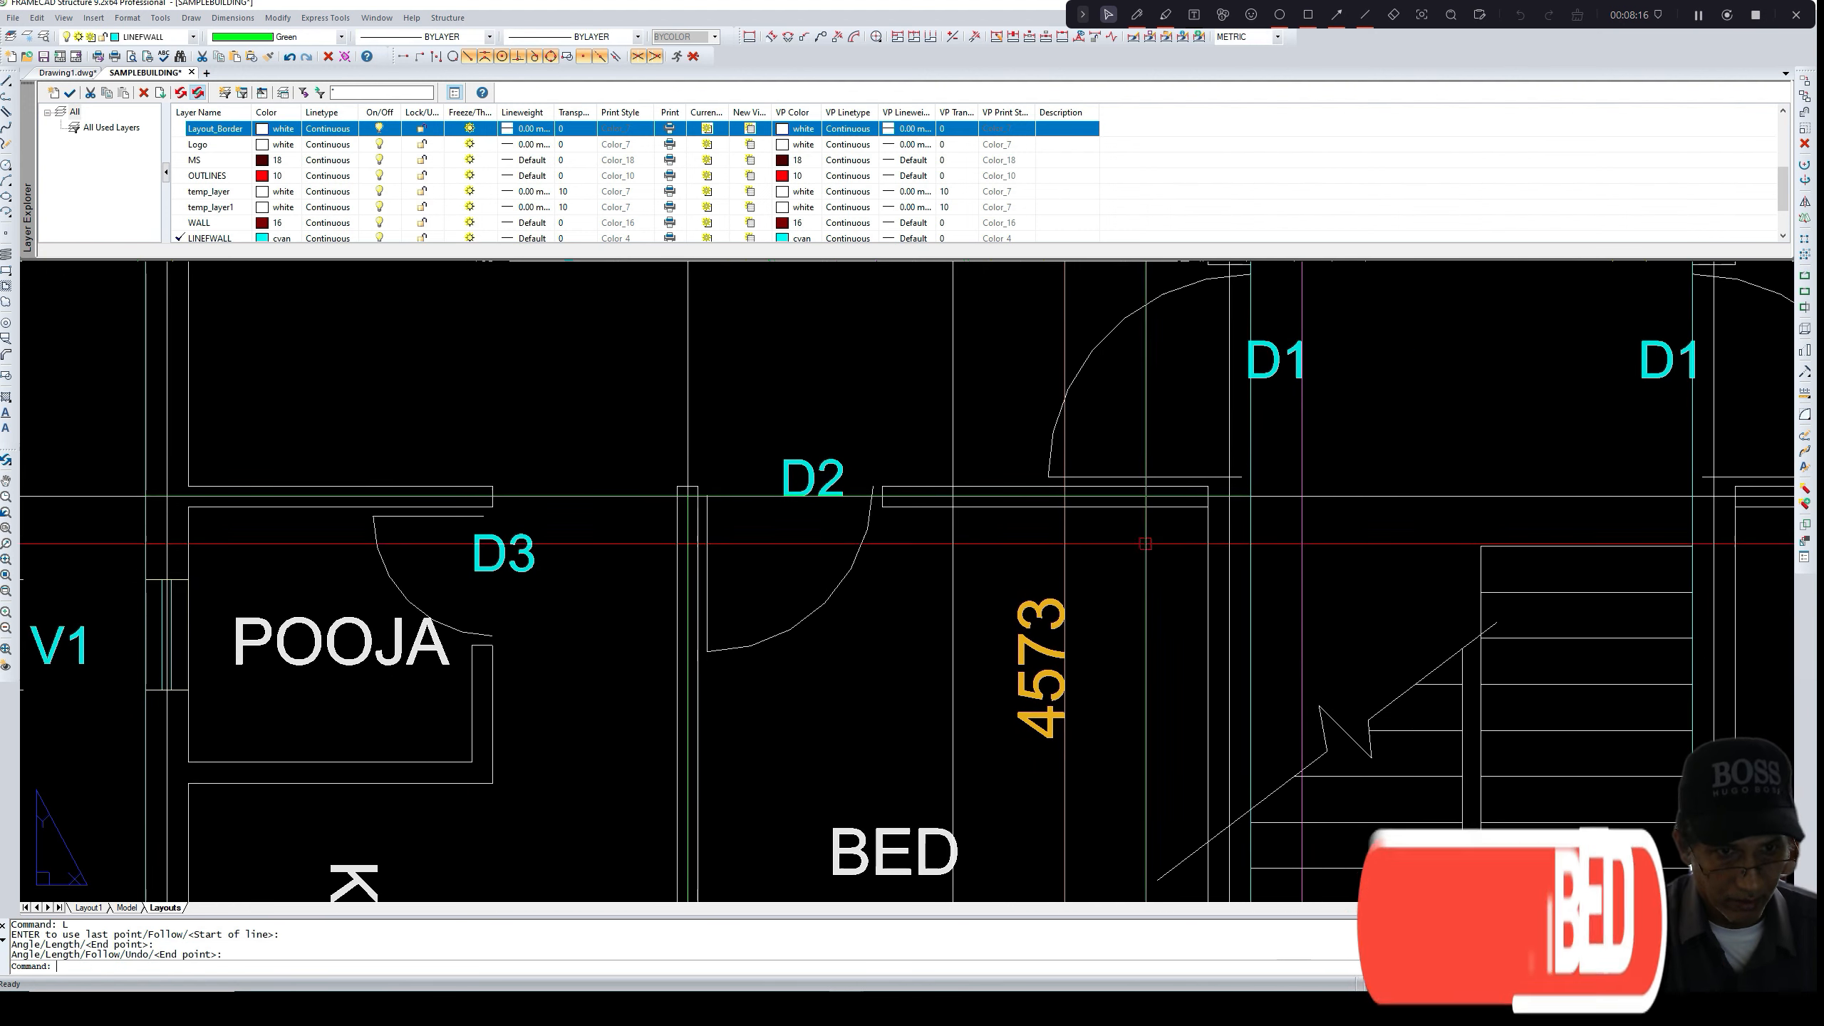
{"action": "scroll", "coordinate": [1145, 546], "scroll_direction": "down", "scroll_amount": 2}
{"action": "middle_click_drag", "start_coordinate": [1145, 546], "coordinate": [1112, 502]}
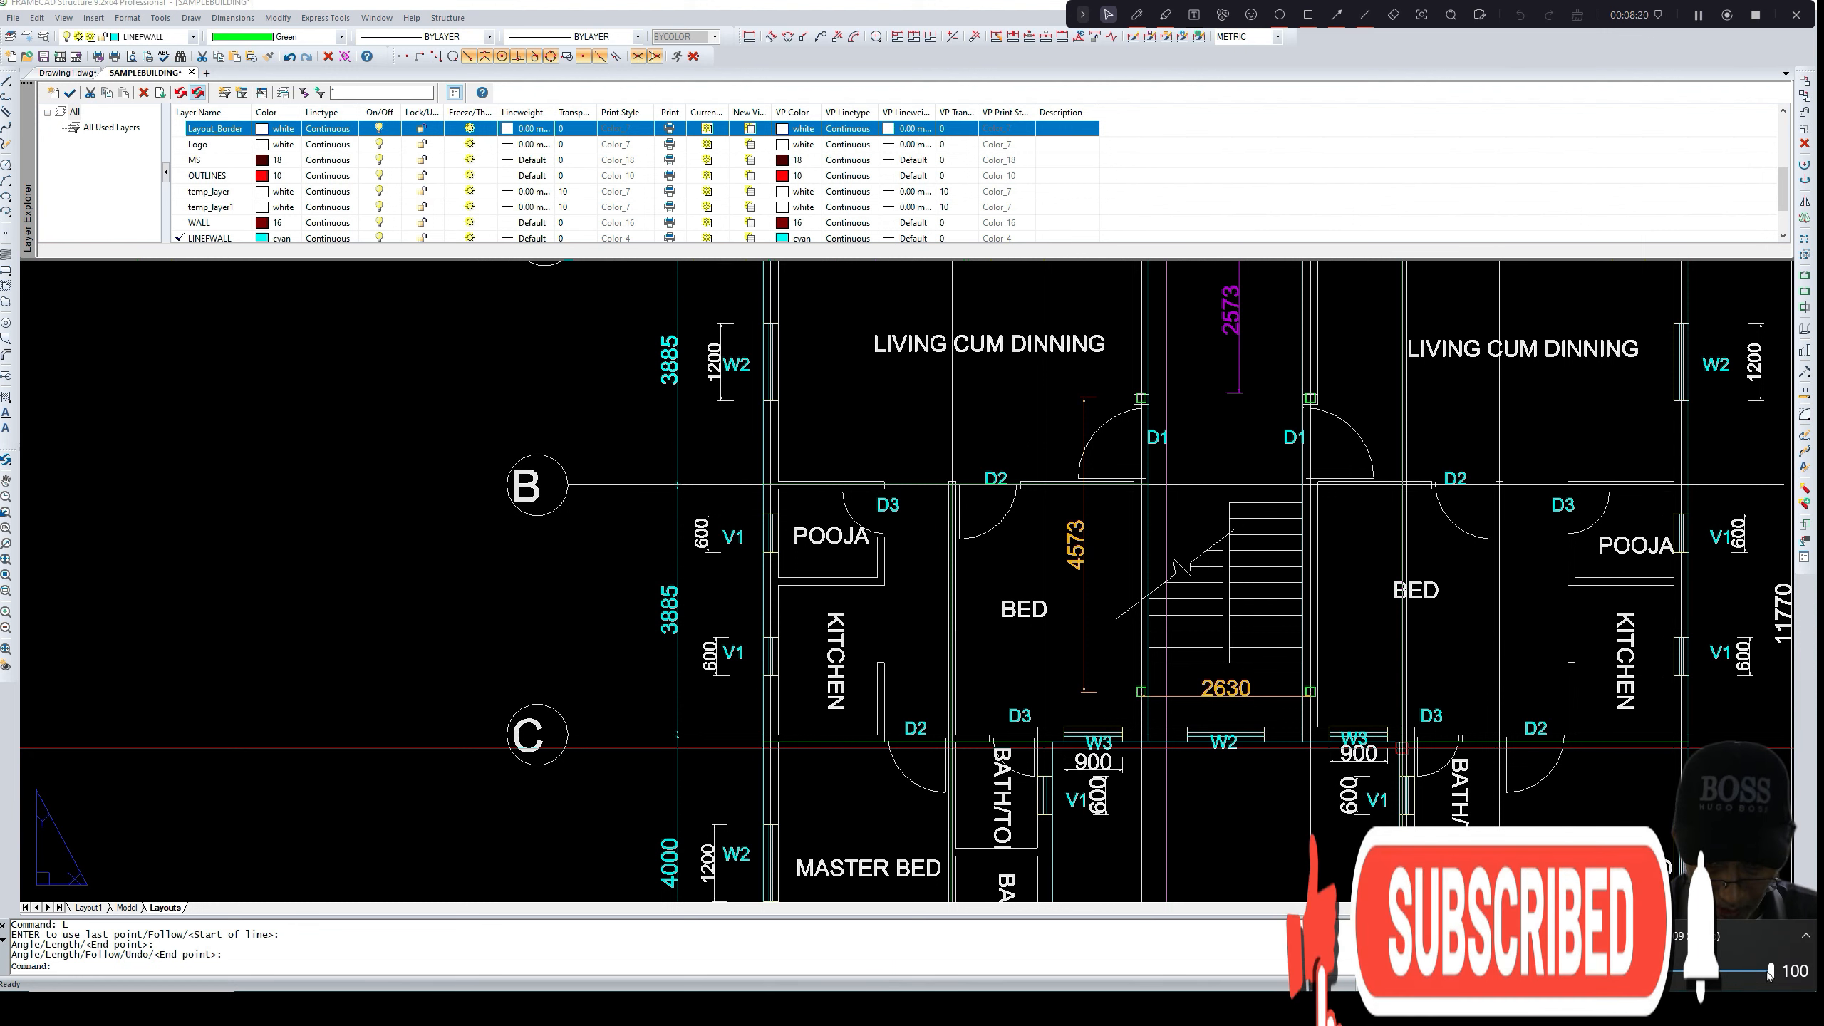
{"action": "middle_click_drag", "start_coordinate": [1168, 559], "coordinate": [1130, 512]}
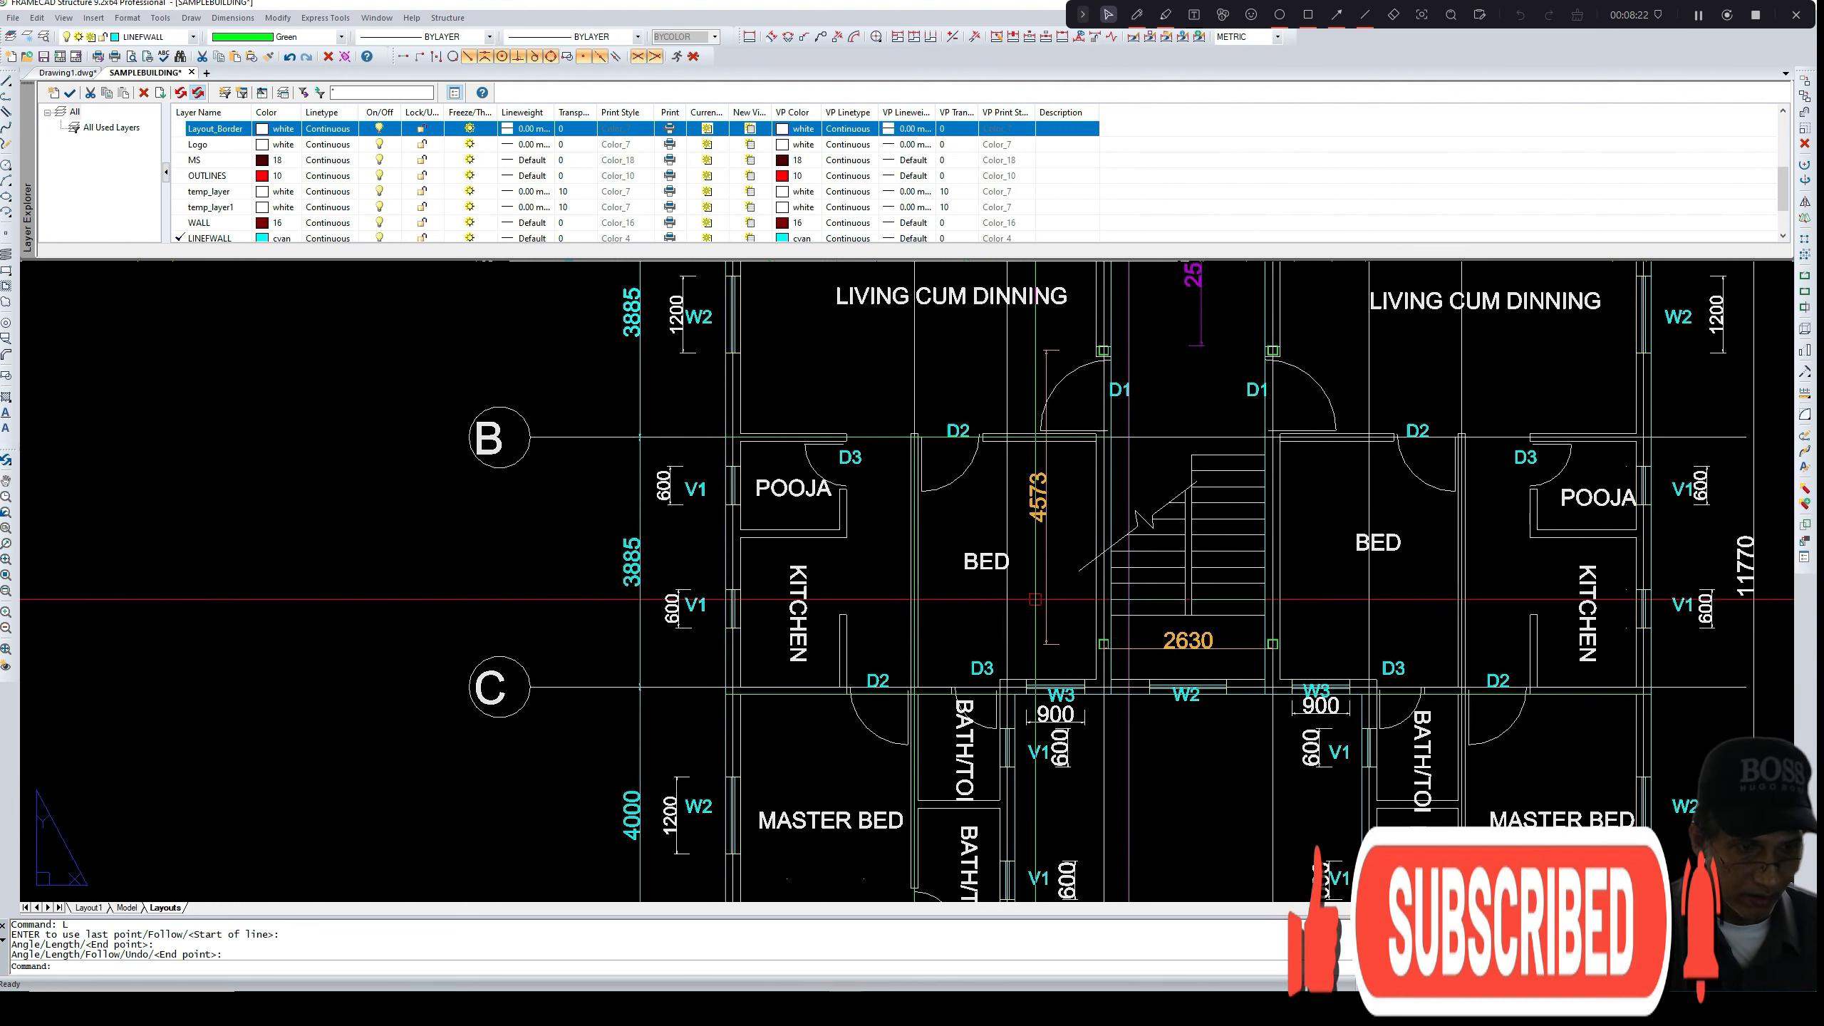
{"action": "scroll", "coordinate": [946, 578], "scroll_direction": "up", "scroll_amount": 2}
{"action": "middle_click_drag", "start_coordinate": [927, 538], "coordinate": [926, 512]}
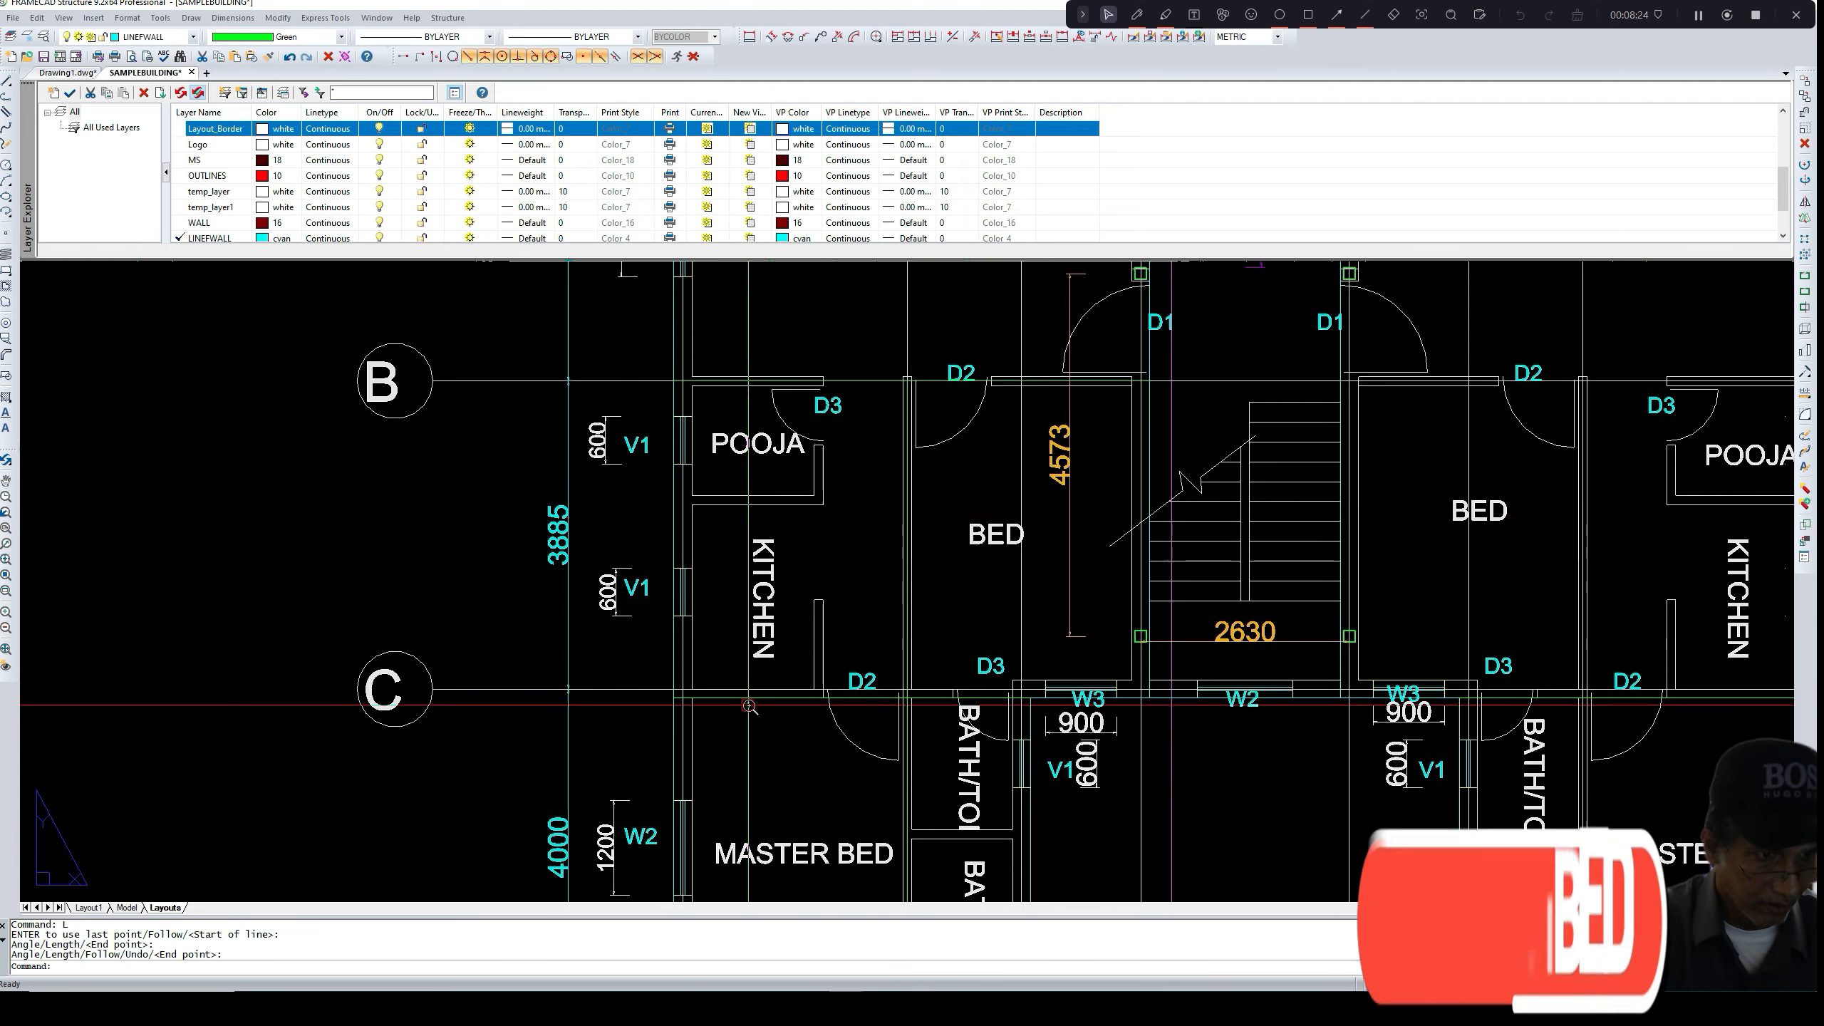
{"action": "scroll", "coordinate": [747, 711], "scroll_direction": "up", "scroll_amount": 1}
{"action": "middle_click_drag", "start_coordinate": [840, 600], "coordinate": [823, 637]}
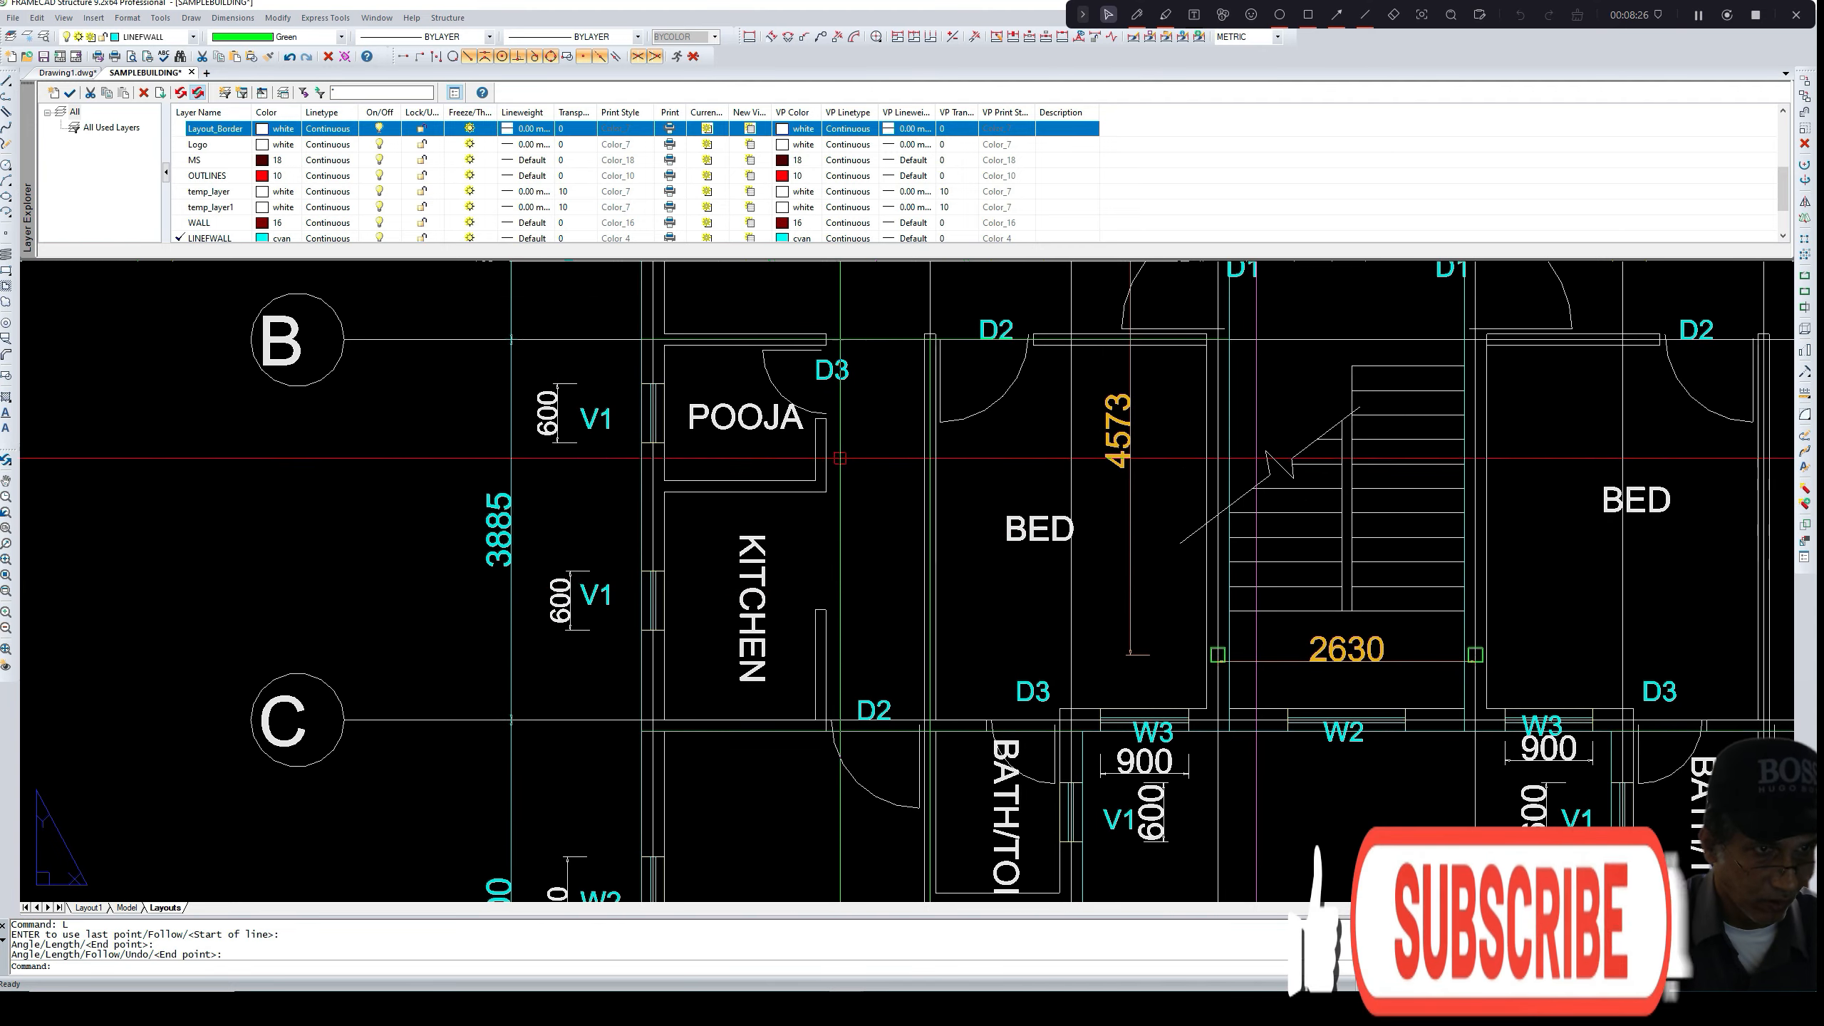
{"action": "type", "text": "L"}
{"action": "key", "text": "Return"}
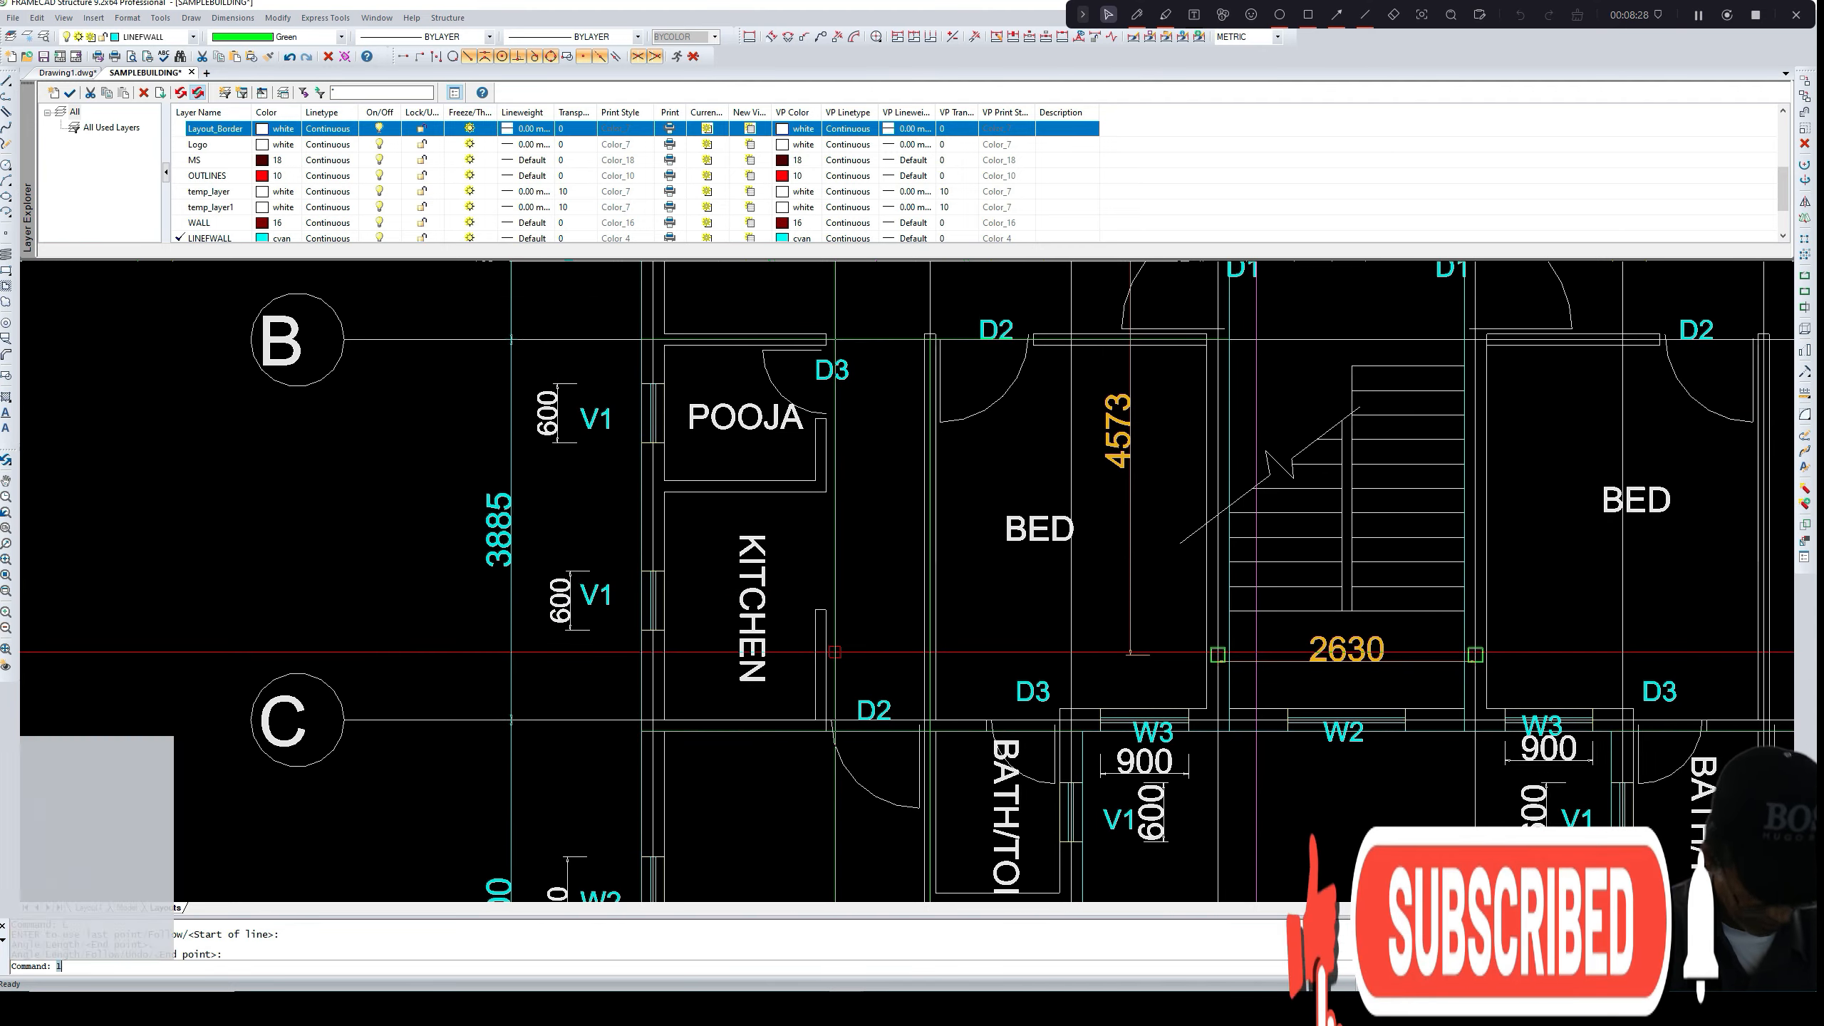
{"action": "scroll", "coordinate": [826, 632], "scroll_direction": "up", "scroll_amount": 5}
{"action": "left_click", "coordinate": [803, 589]}
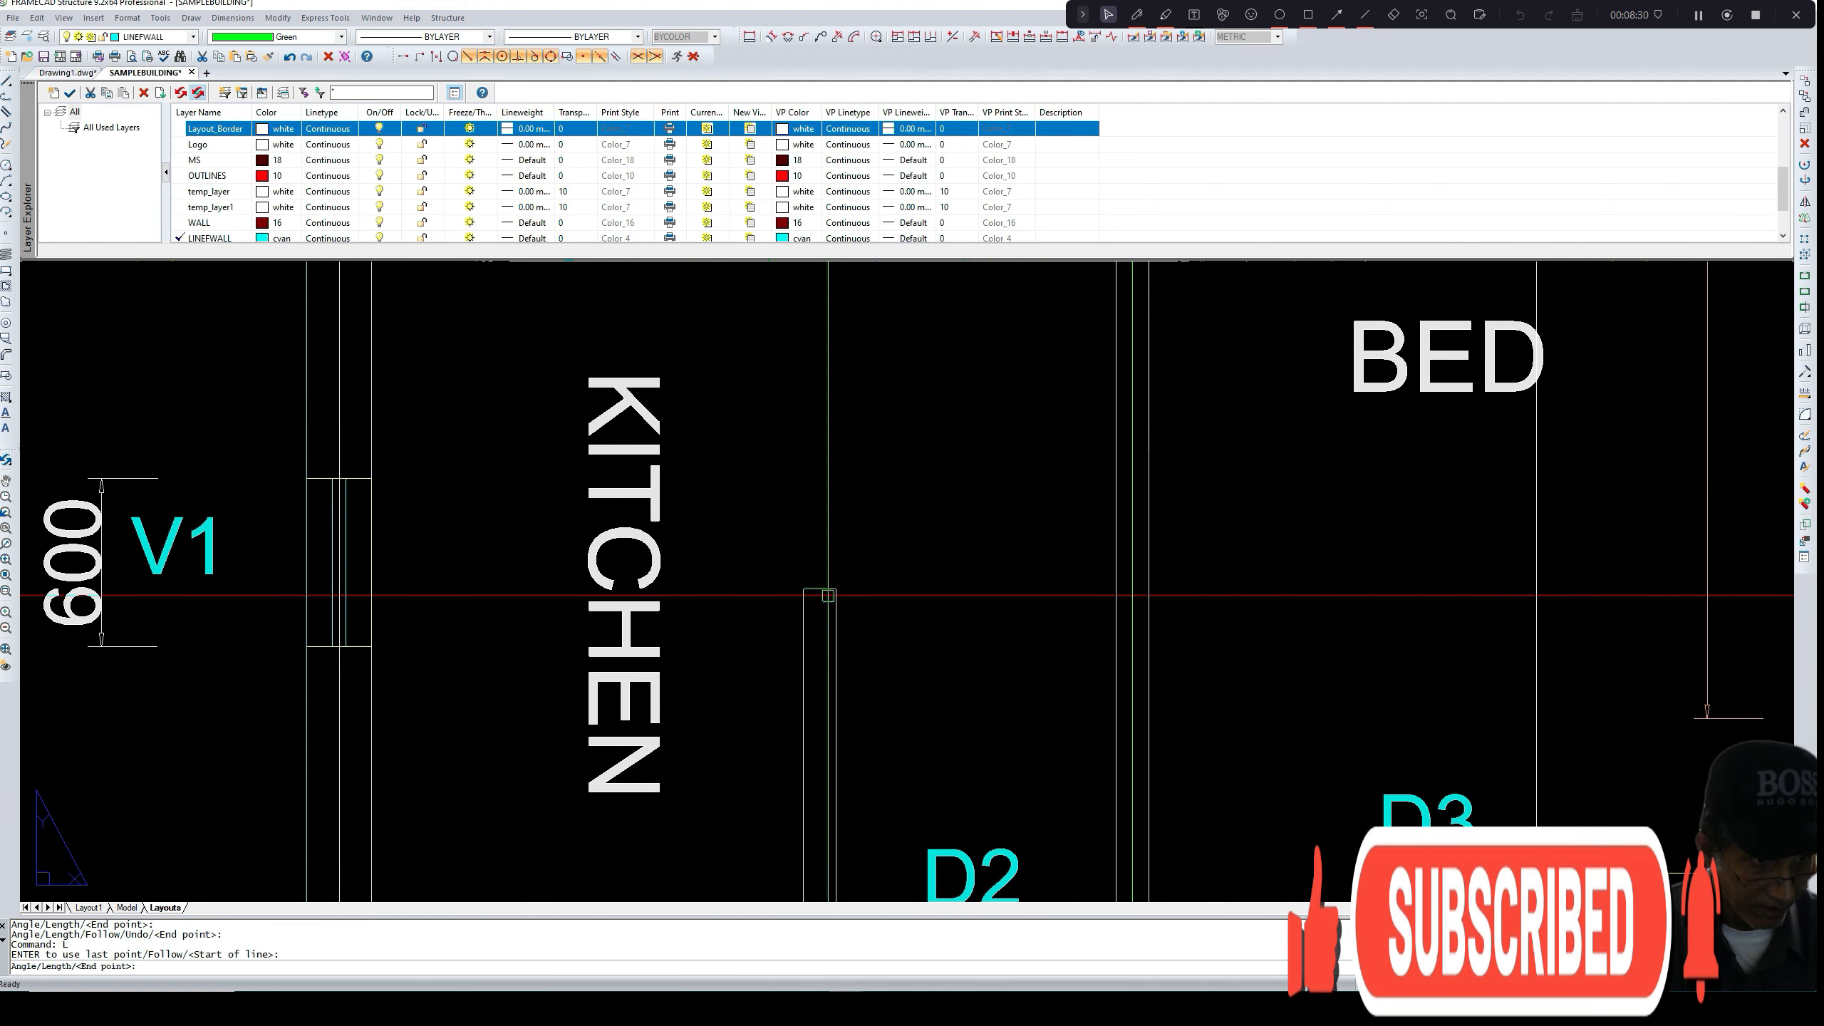
{"action": "key", "text": "Return"}
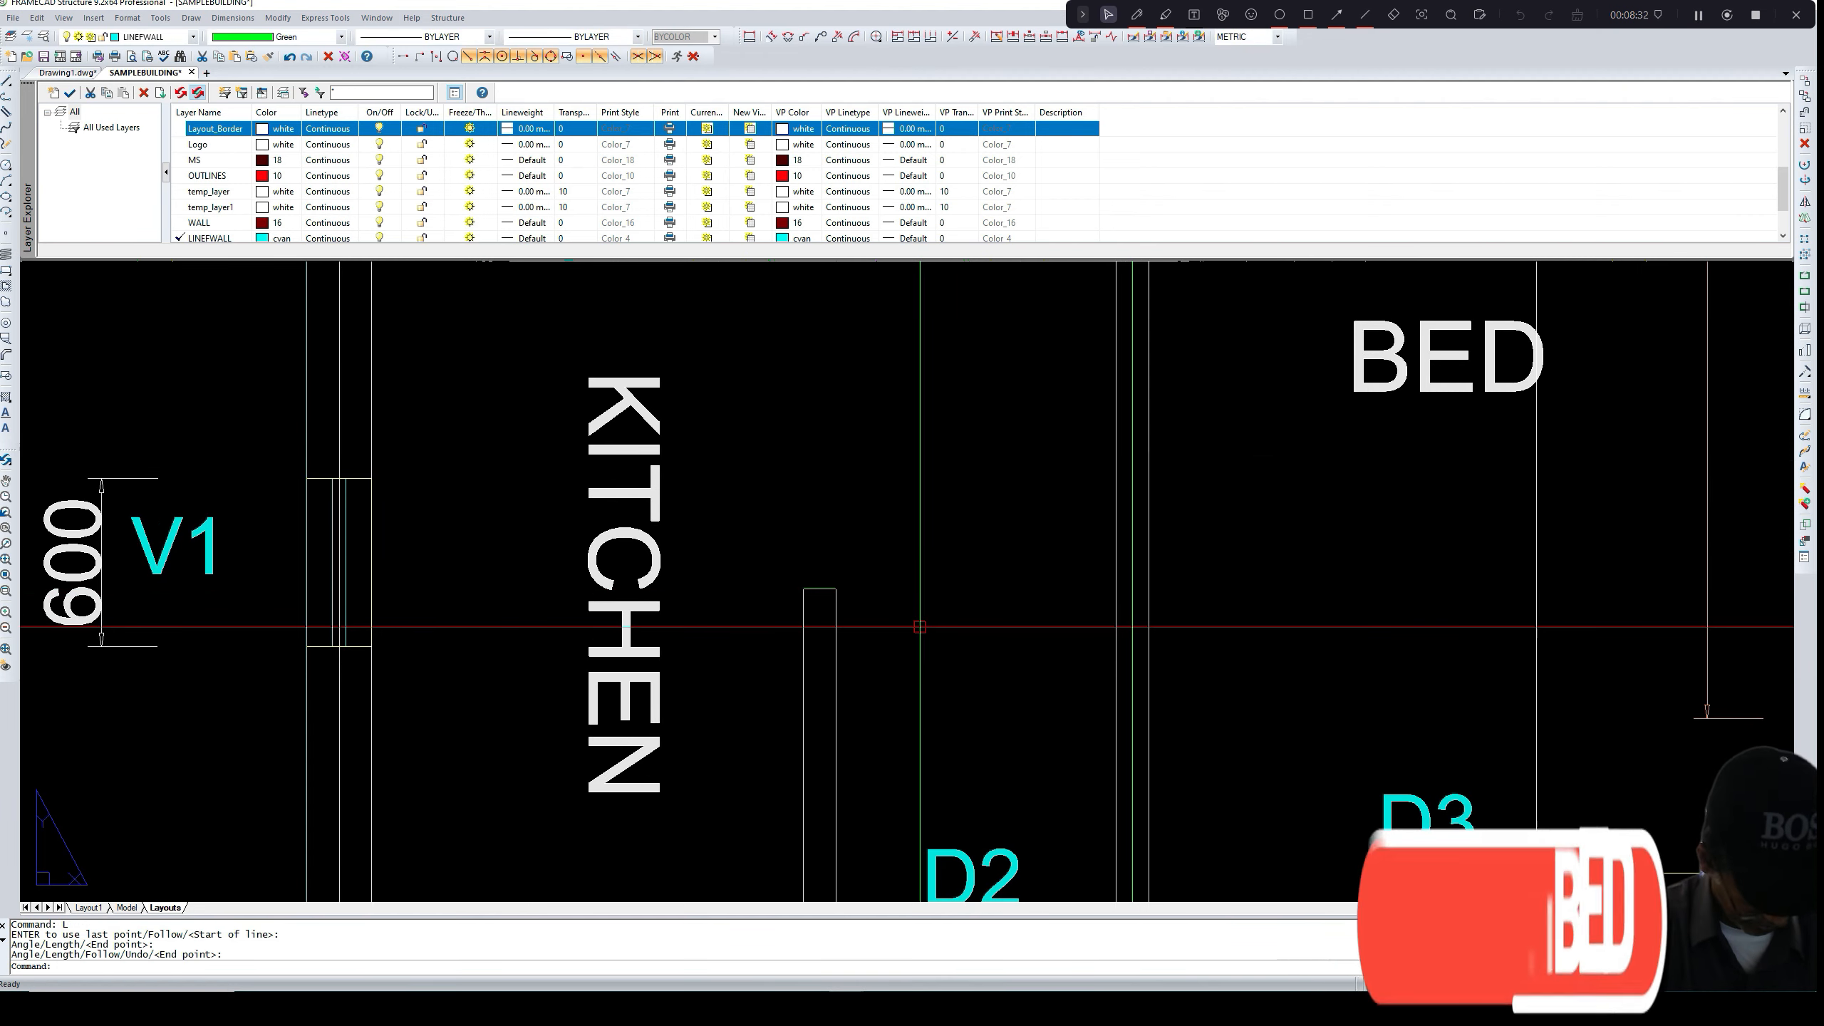
- Draw a green line from the middle of the kitchen wall end up to the horizontal green line on grid B beside door D3
{"action": "key", "text": "Return"}
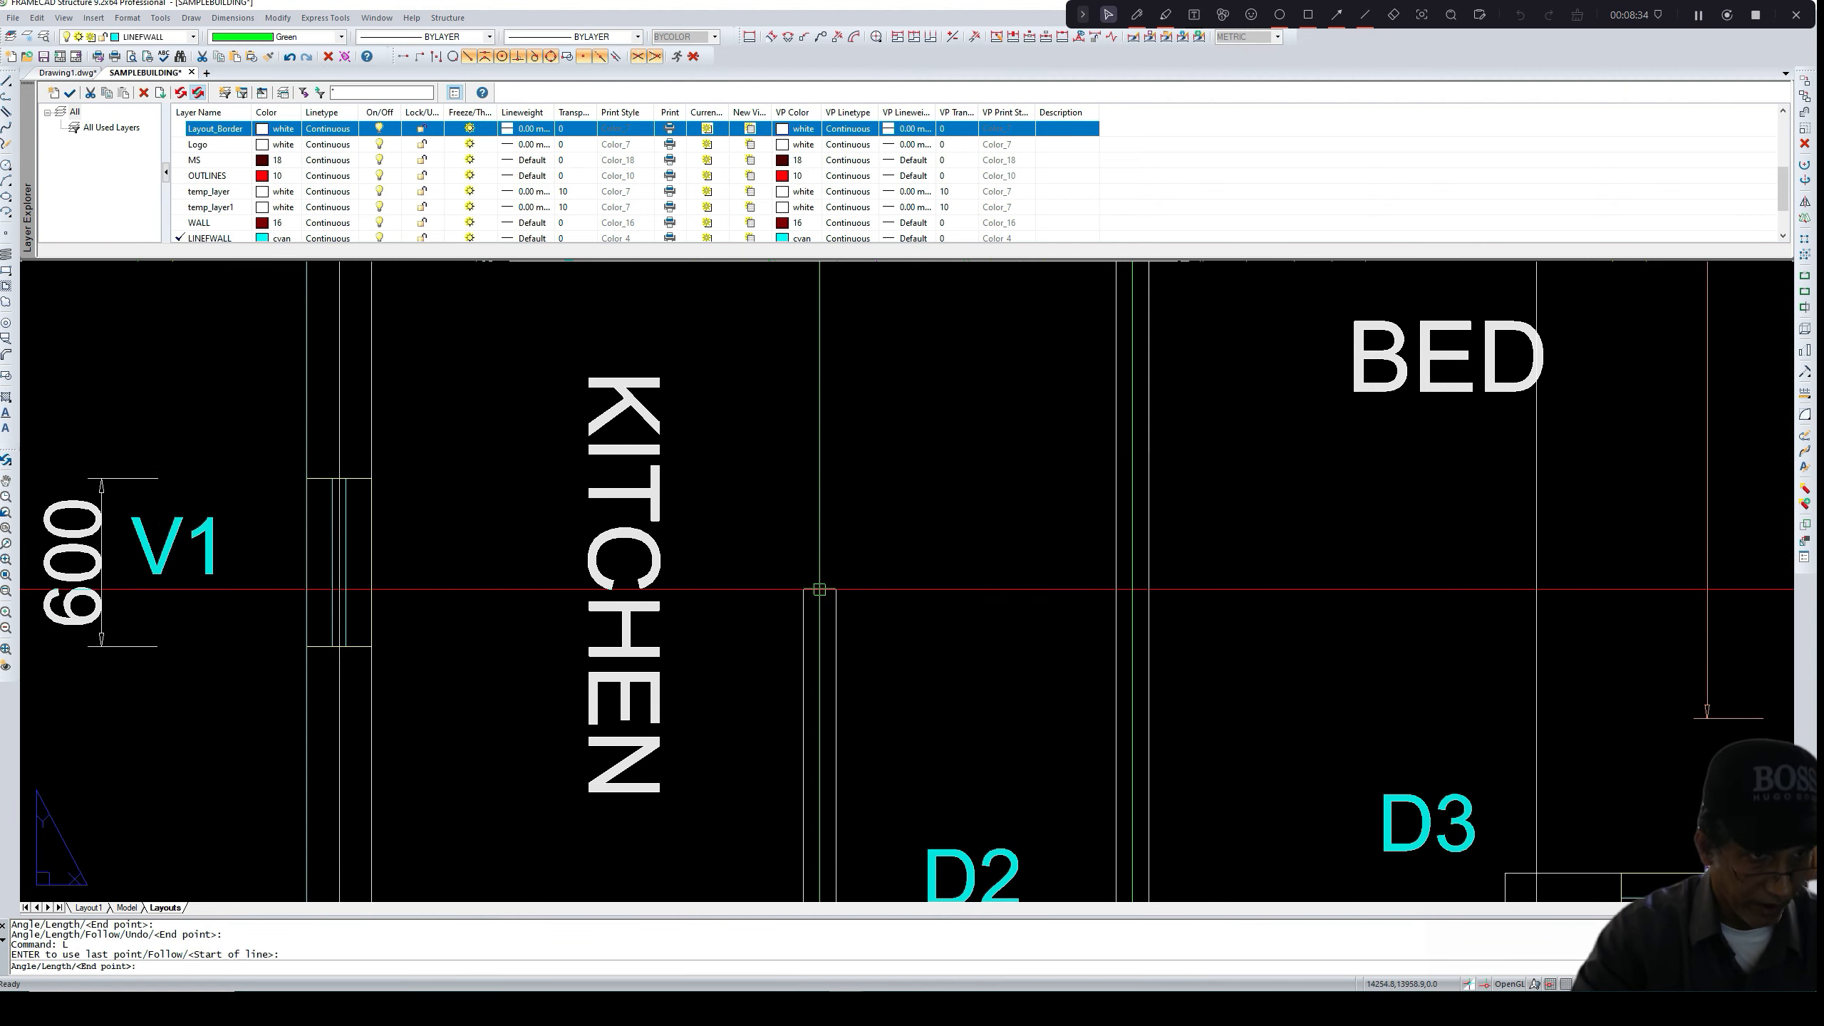
{"action": "scroll", "coordinate": [819, 589], "scroll_direction": "down", "scroll_amount": 4}
{"action": "scroll", "coordinate": [826, 337], "scroll_direction": "up", "scroll_amount": 2}
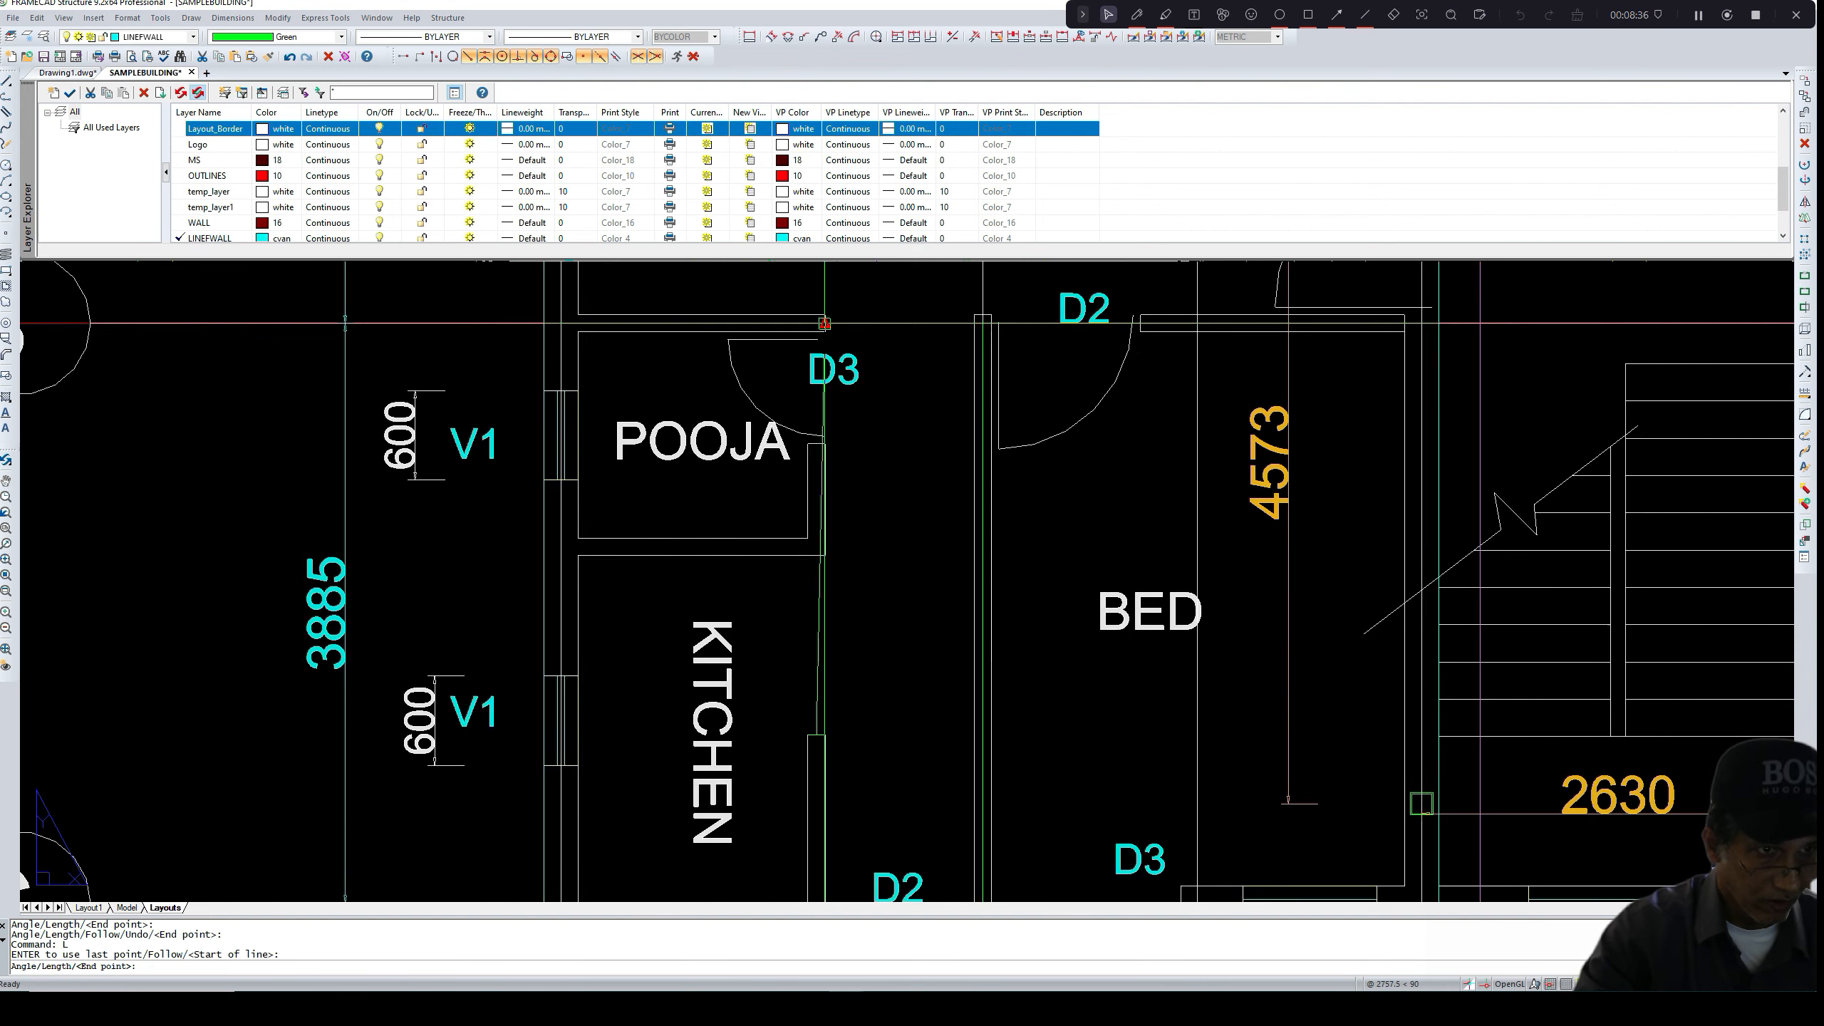
{"action": "key", "text": "Escape"}
- Extend the kitchen's vertical green line down to the lower wall line at grid C with the EX command
{"action": "scroll", "coordinate": [854, 589], "scroll_direction": "down", "scroll_amount": 4}
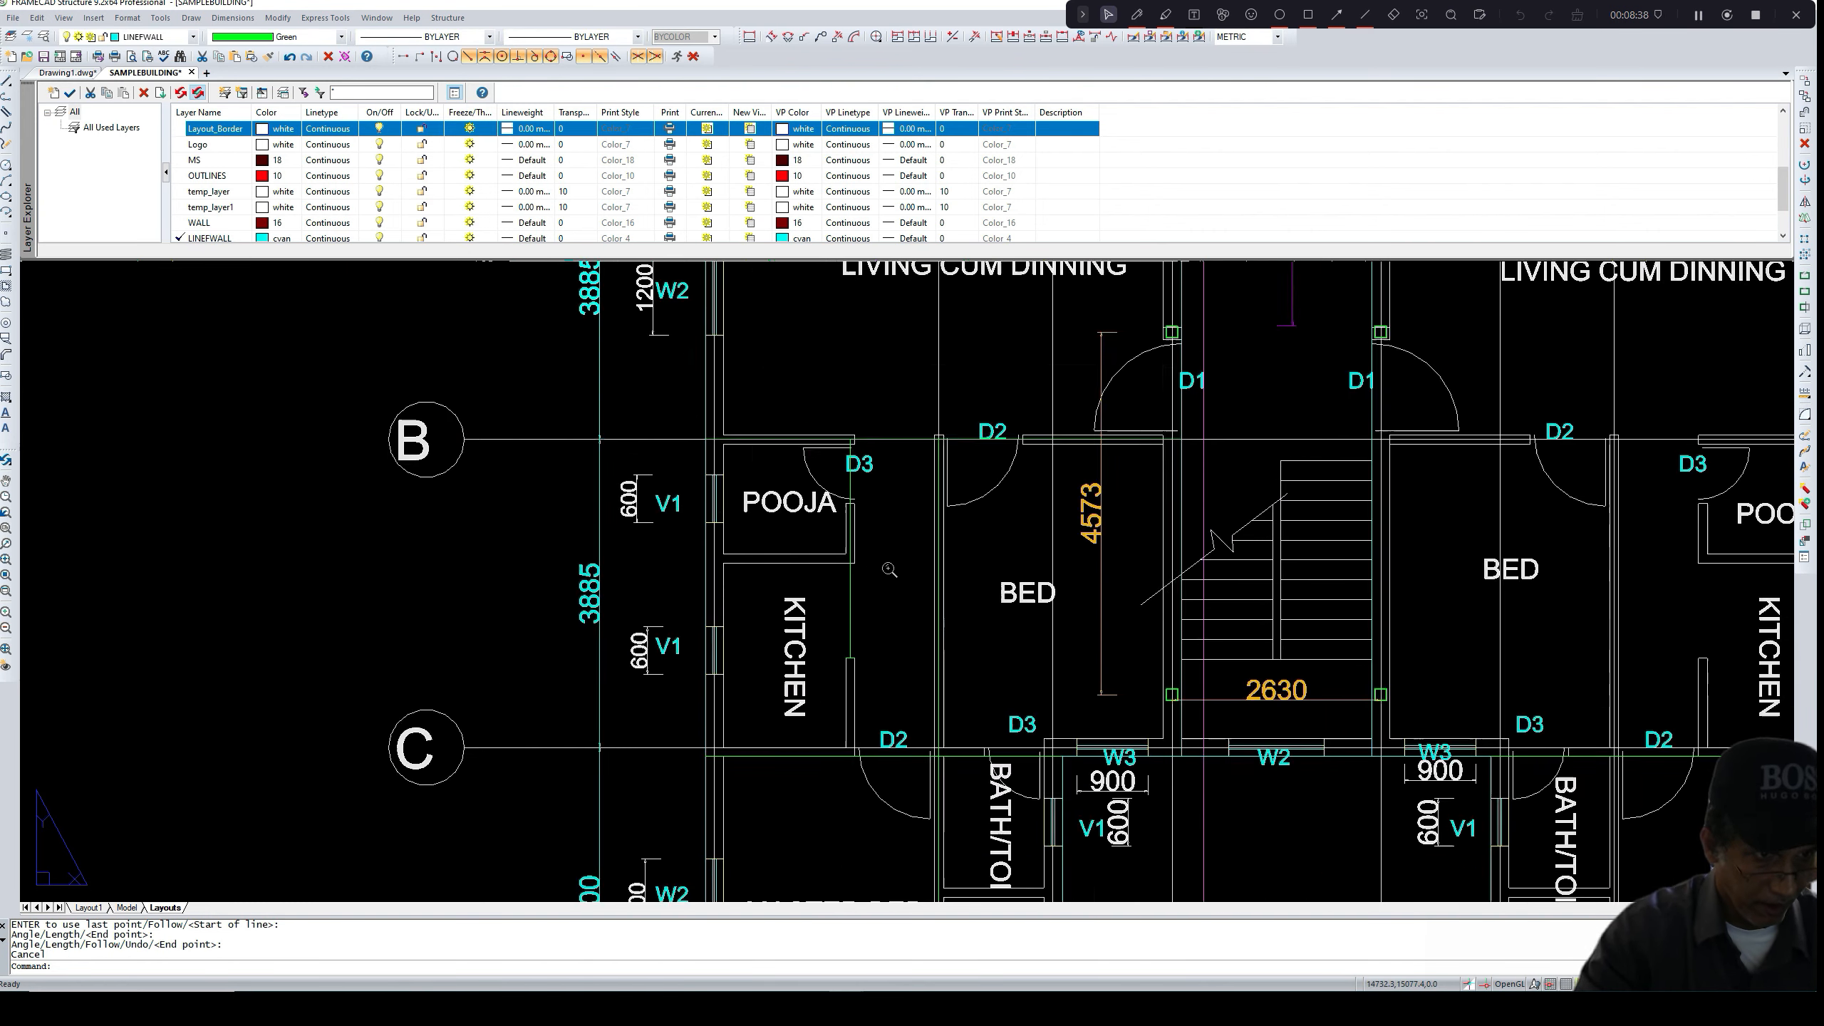
{"action": "scroll", "coordinate": [866, 729], "scroll_direction": "up", "scroll_amount": 4}
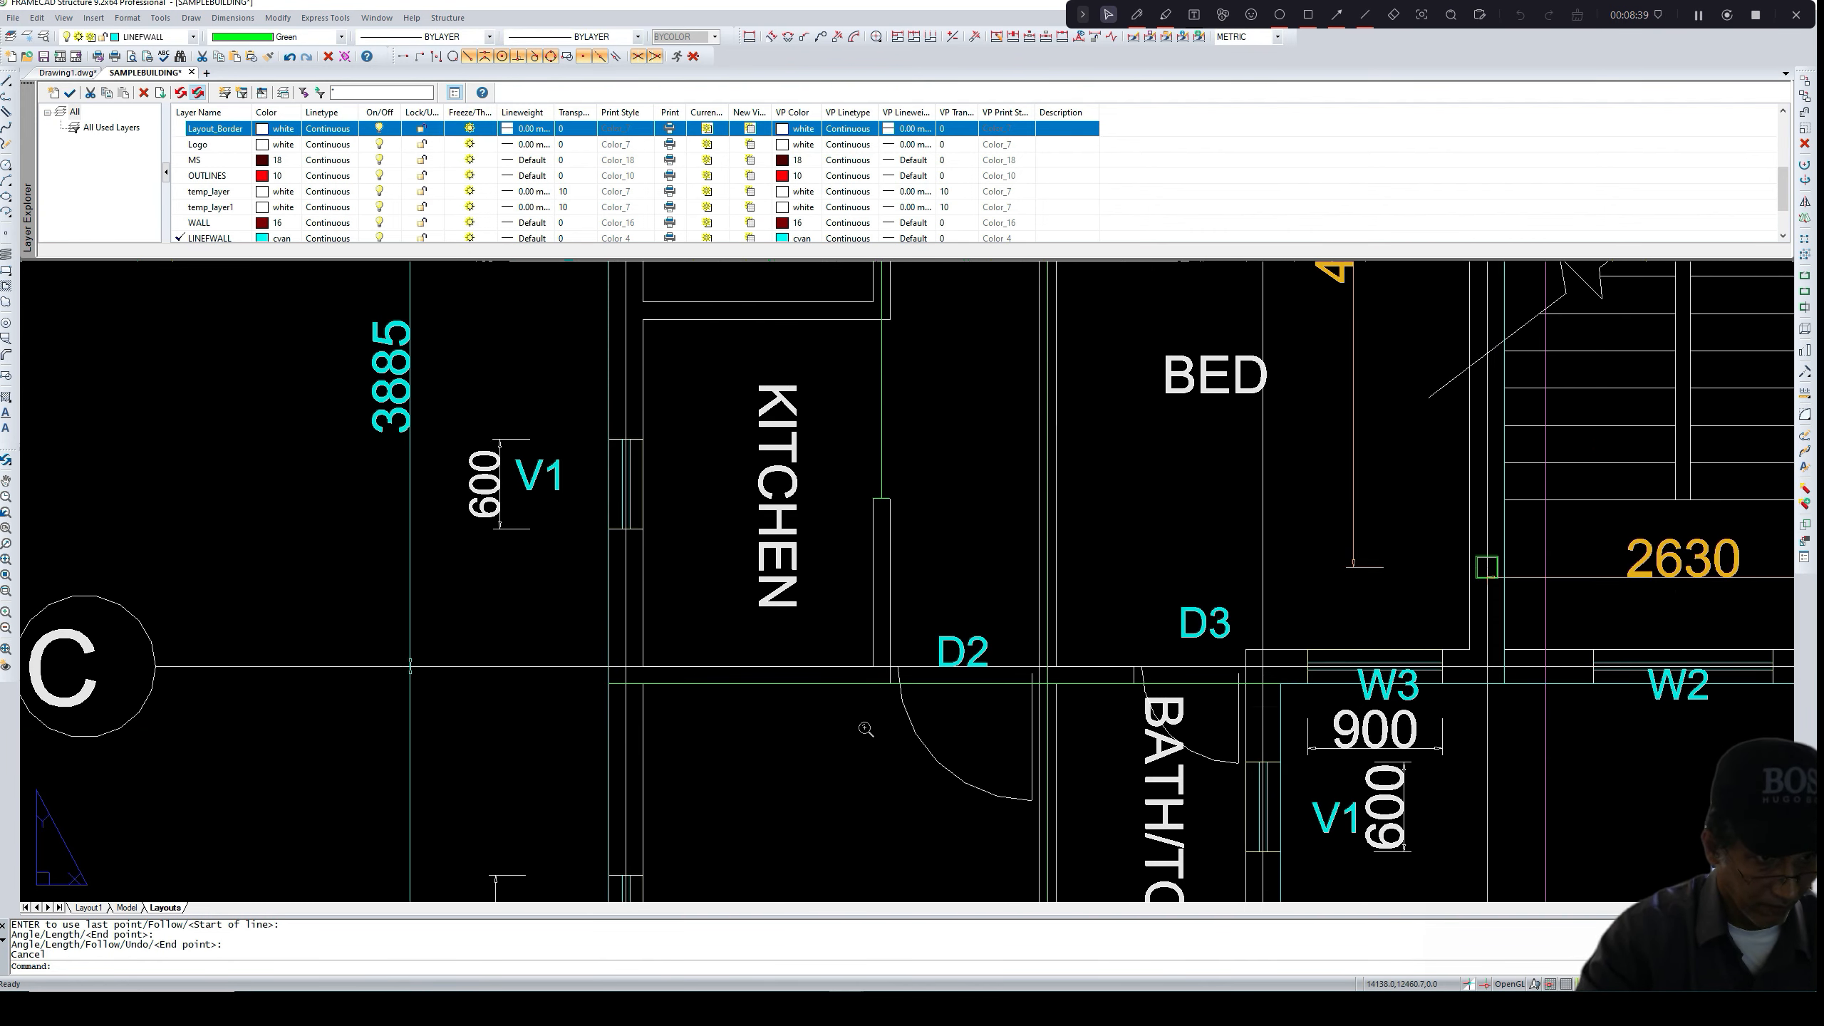
{"action": "key", "text": "Return"}
{"action": "left_click", "coordinate": [844, 685]}
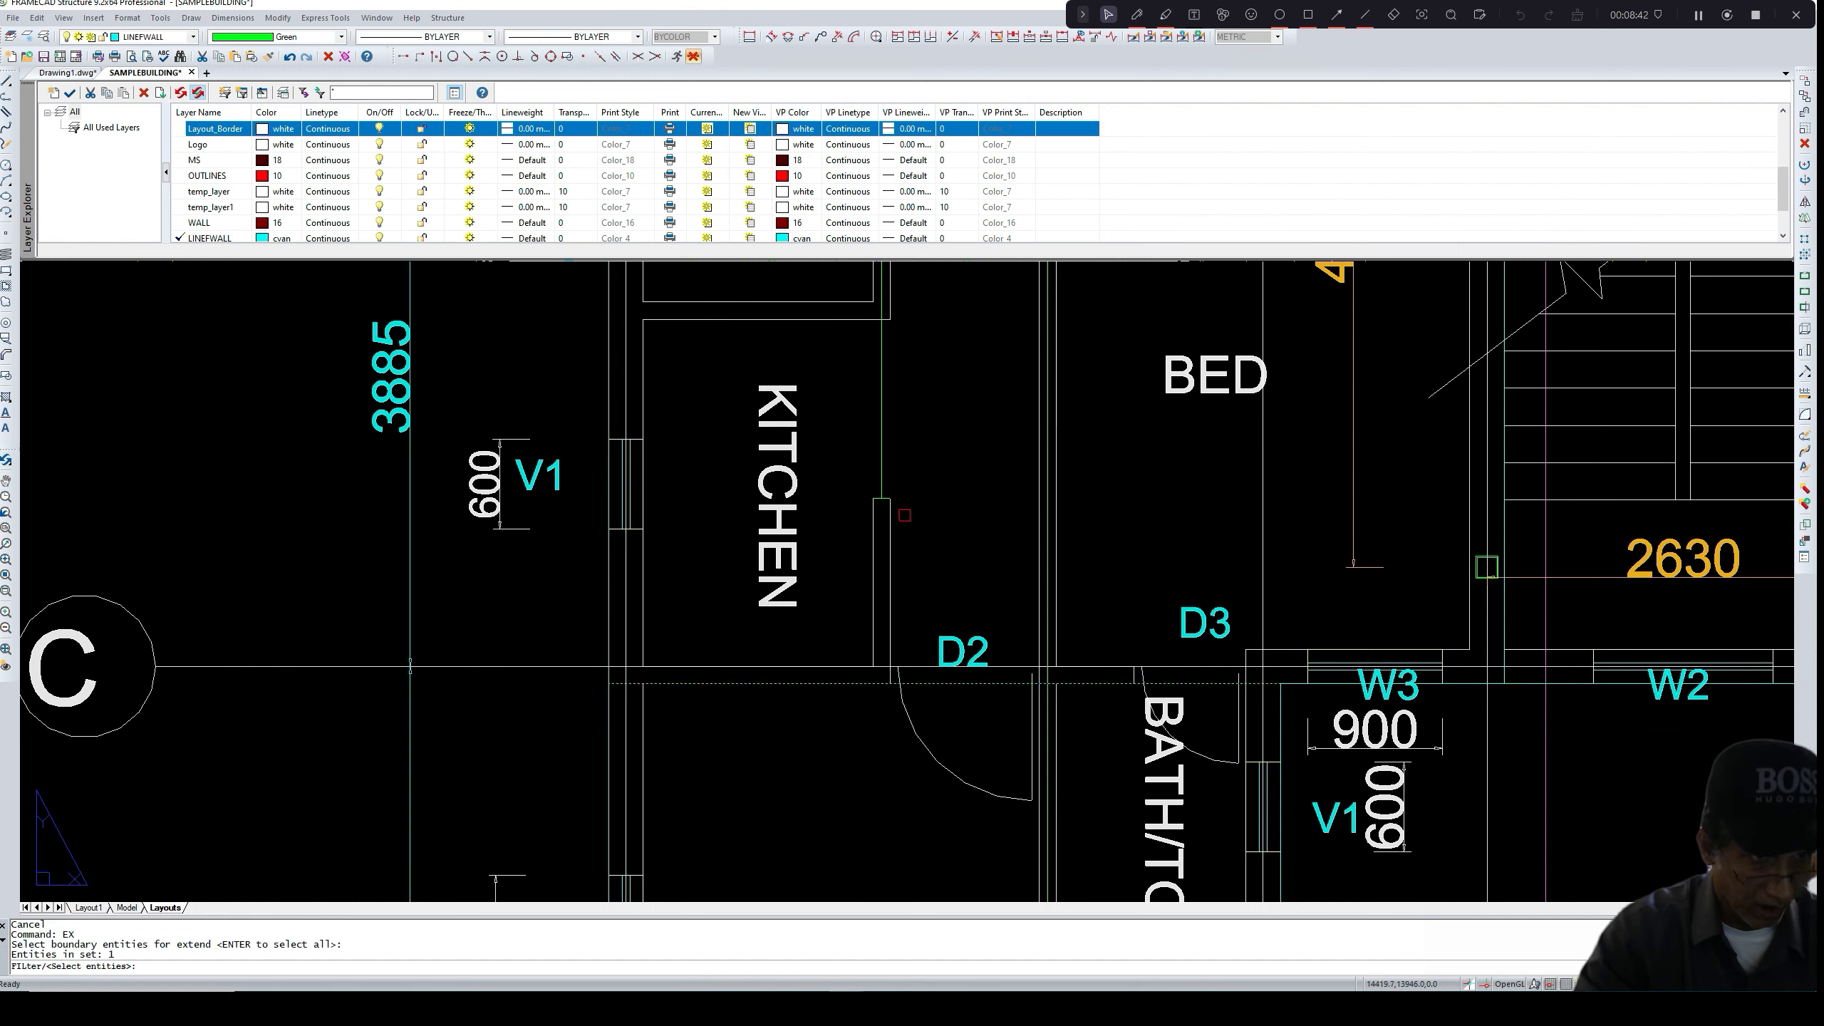
{"action": "key", "text": "Return"}
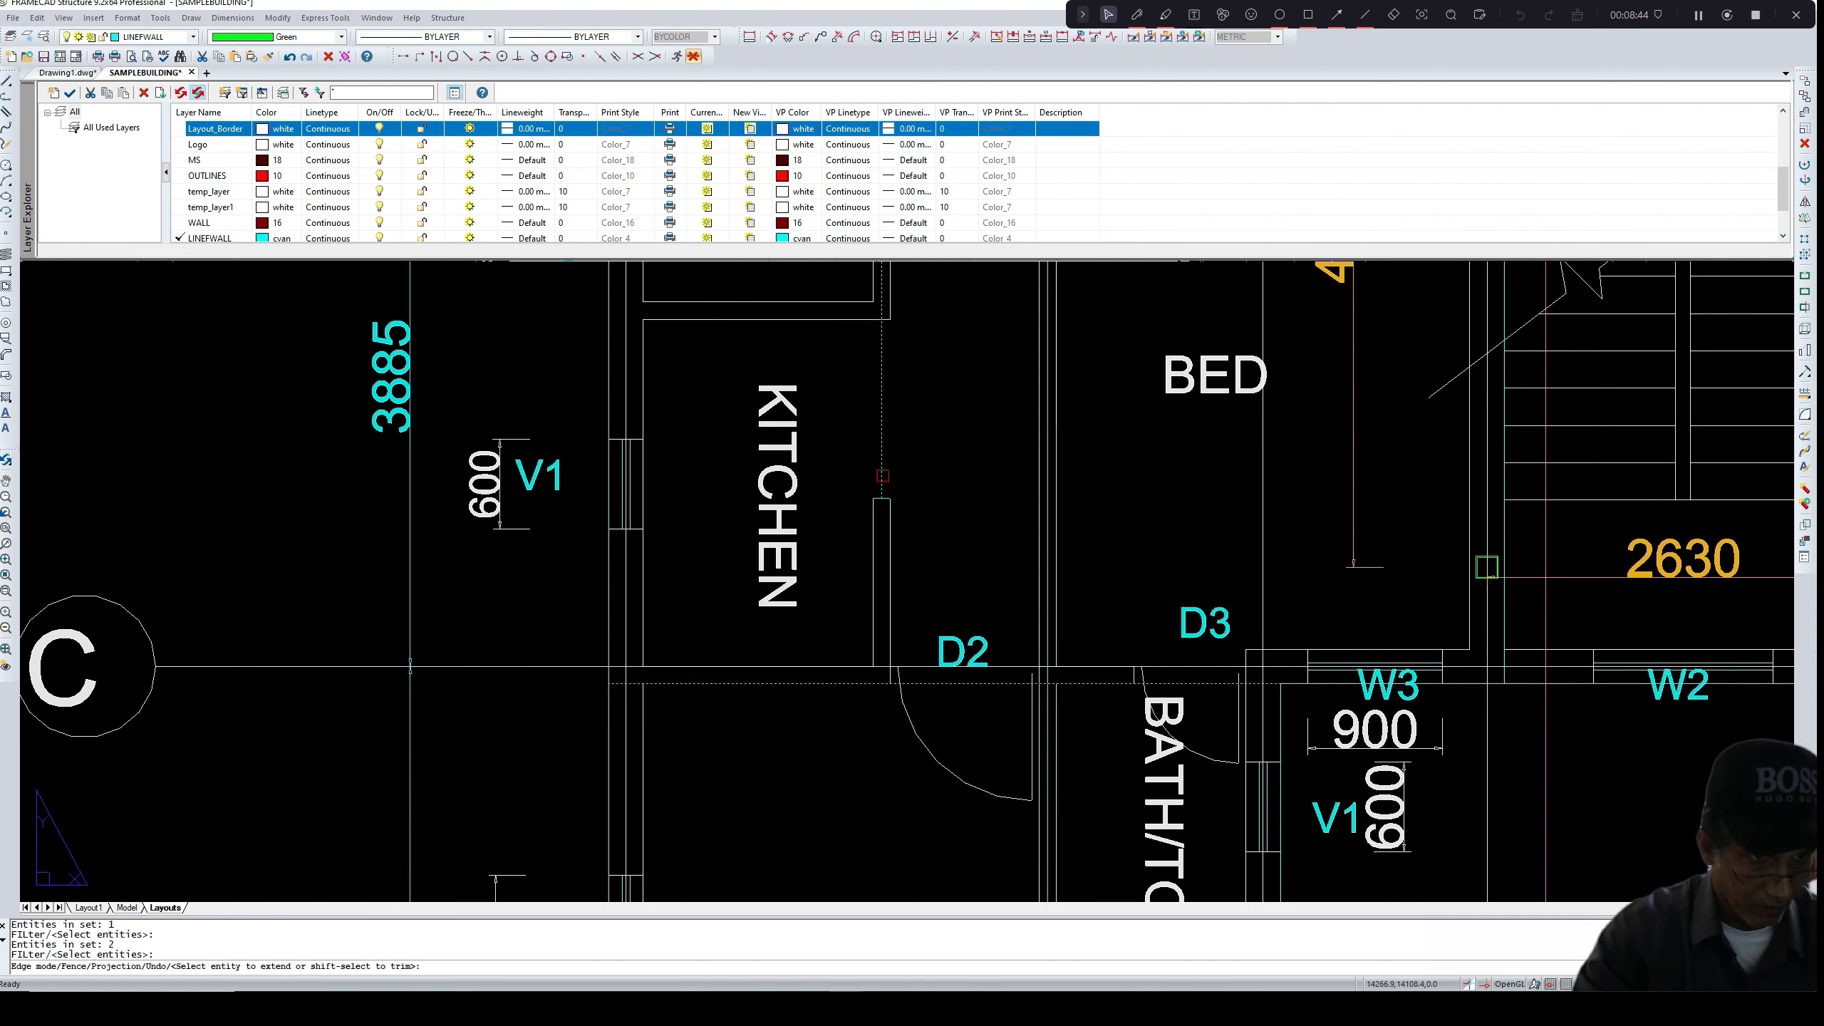
{"action": "left_click", "coordinate": [883, 478]}
{"action": "key", "text": "Return"}
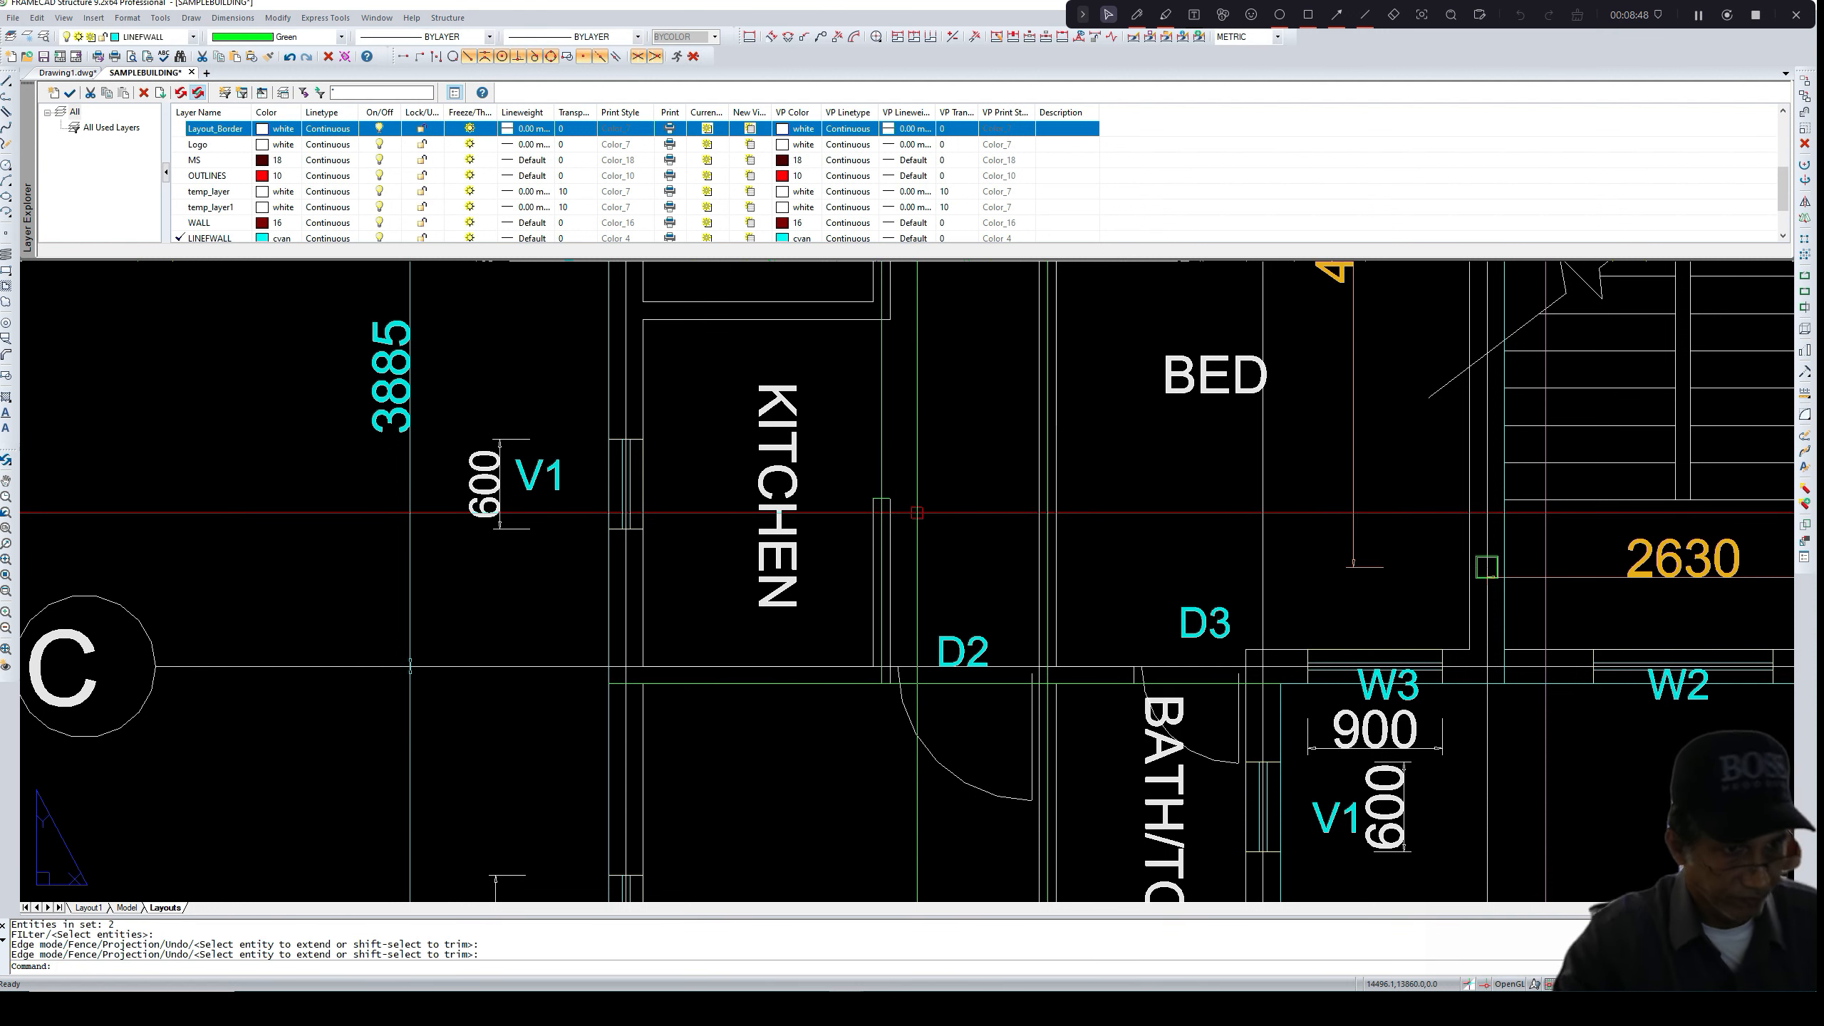
- Try to delete the short helper line across the kitchen wall end with a selection window
{"action": "scroll", "coordinate": [917, 513], "scroll_direction": "down", "scroll_amount": 2}
{"action": "middle_click_drag", "start_coordinate": [917, 512], "coordinate": [847, 711]}
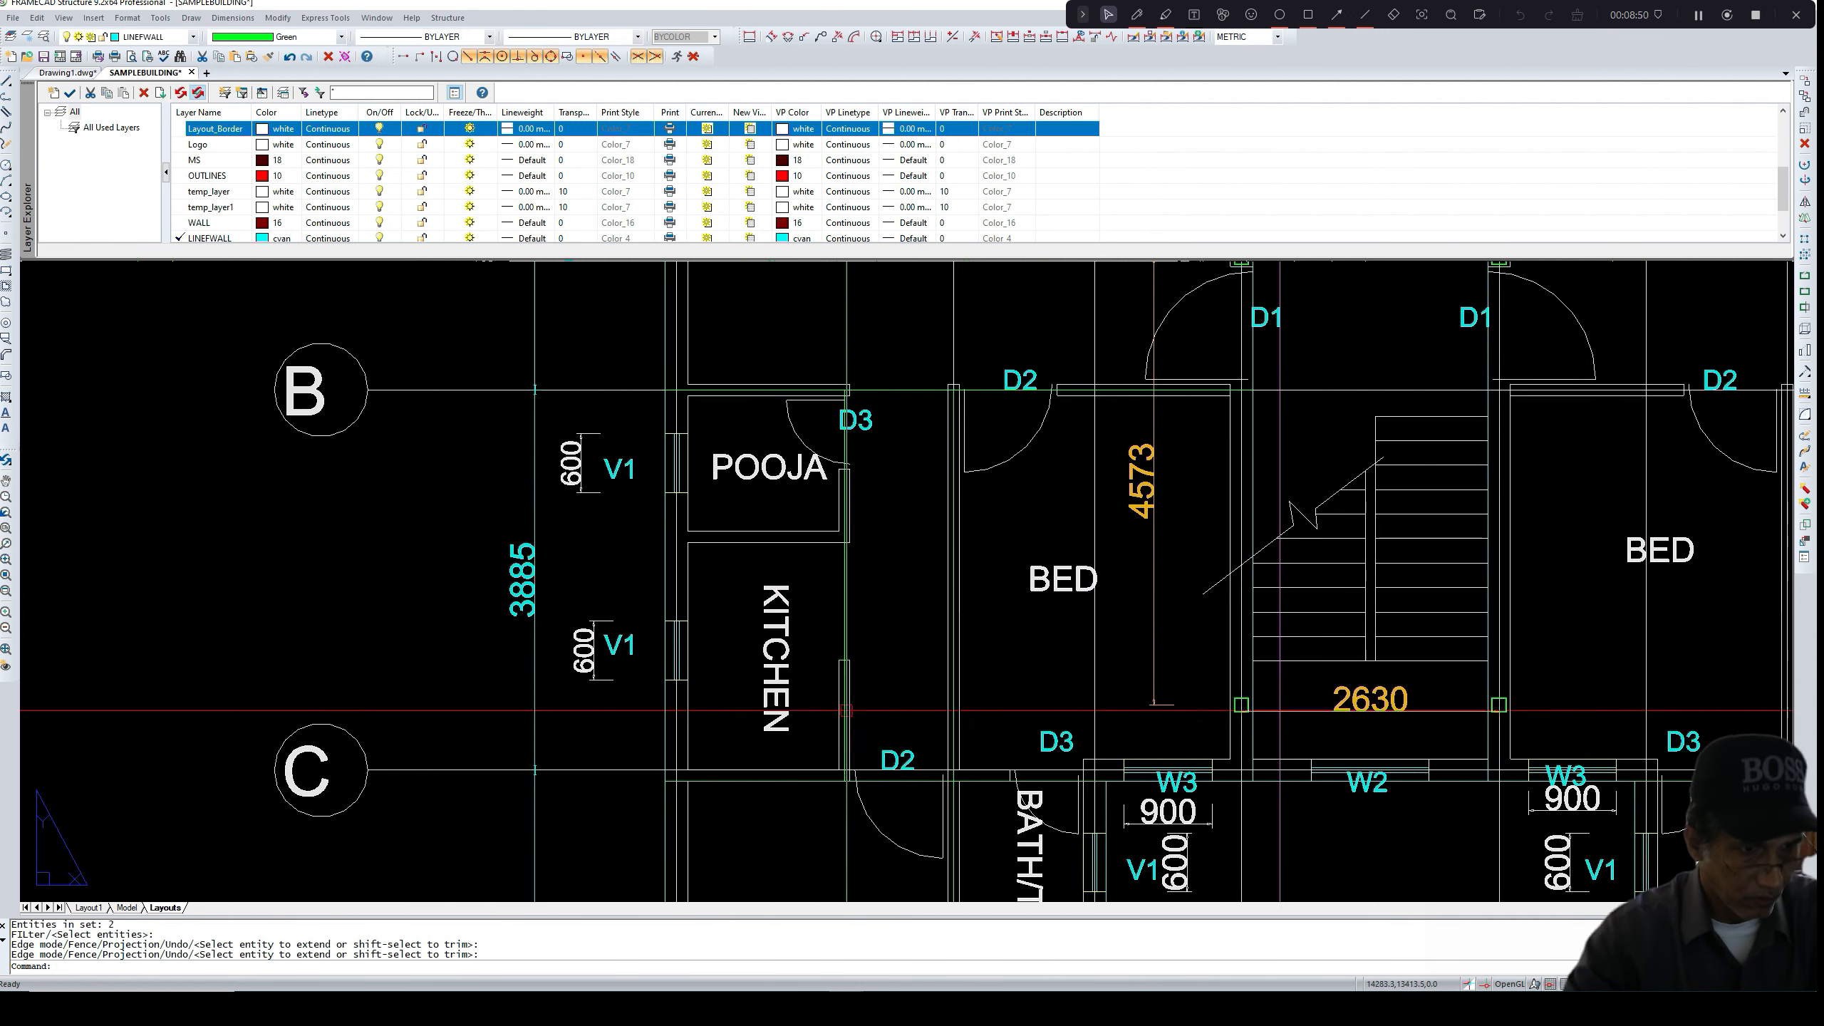
{"action": "scroll", "coordinate": [846, 711], "scroll_direction": "up", "scroll_amount": 5}
{"action": "left_click", "coordinate": [810, 626]}
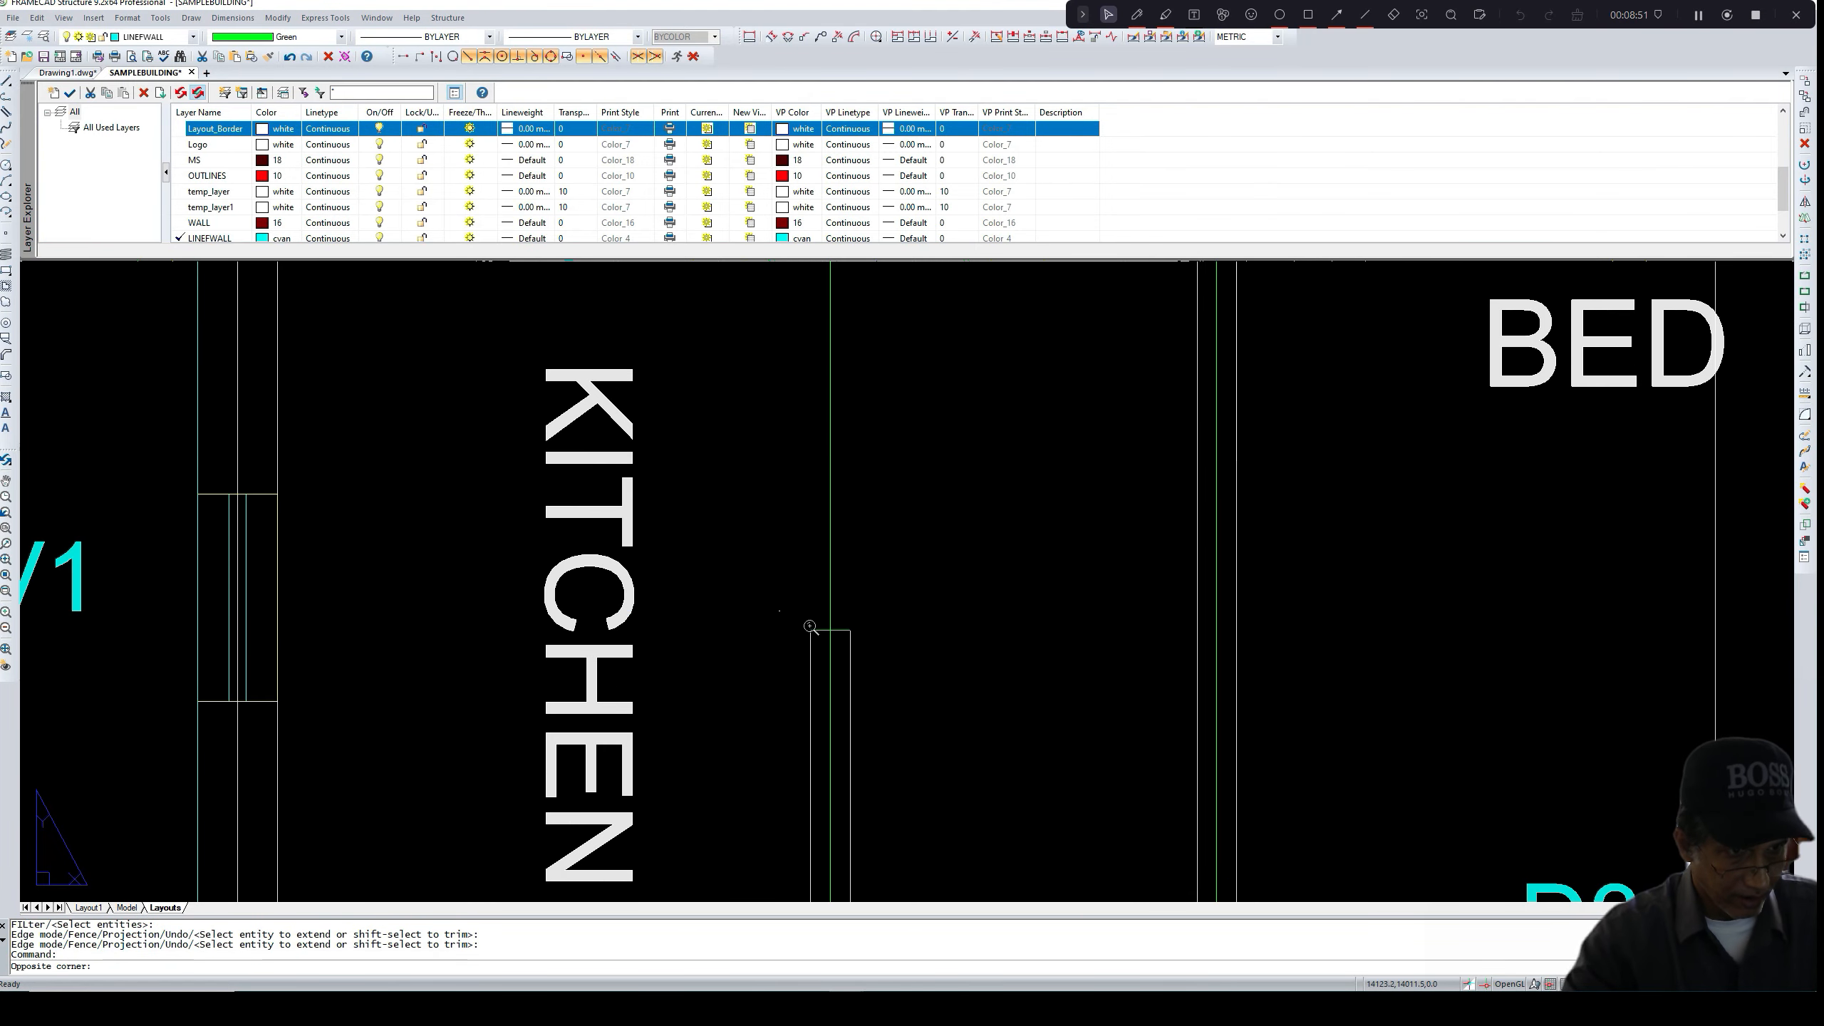
{"action": "left_click", "coordinate": [890, 658]}
{"action": "key", "text": "Delete"}
{"action": "scroll", "coordinate": [888, 656], "scroll_direction": "down", "scroll_amount": 2}
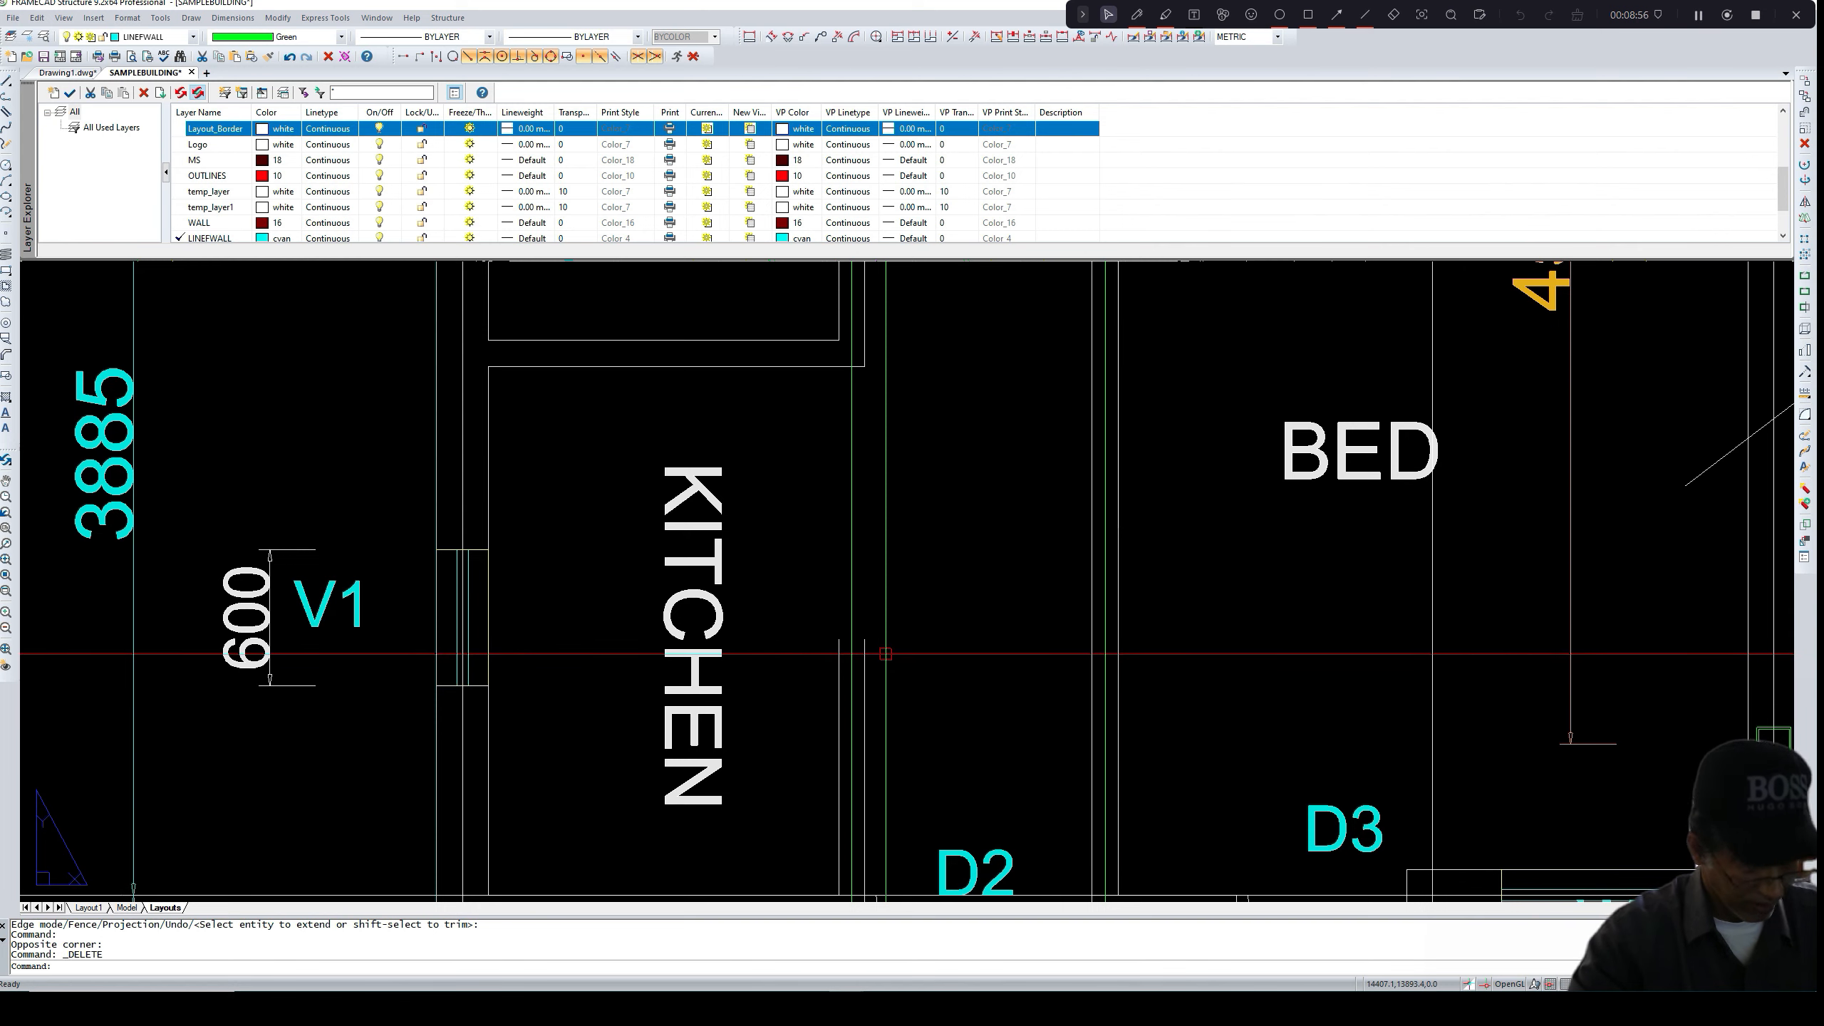
{"action": "scroll", "coordinate": [885, 654], "scroll_direction": "up", "scroll_amount": 1}
{"action": "key", "text": "ctrl+z"}
{"action": "key", "text": "Escape"}
- Delete only the short helper line across the kitchen wall end, keeping the original wall line
{"action": "scroll", "coordinate": [836, 632], "scroll_direction": "up", "scroll_amount": 4}
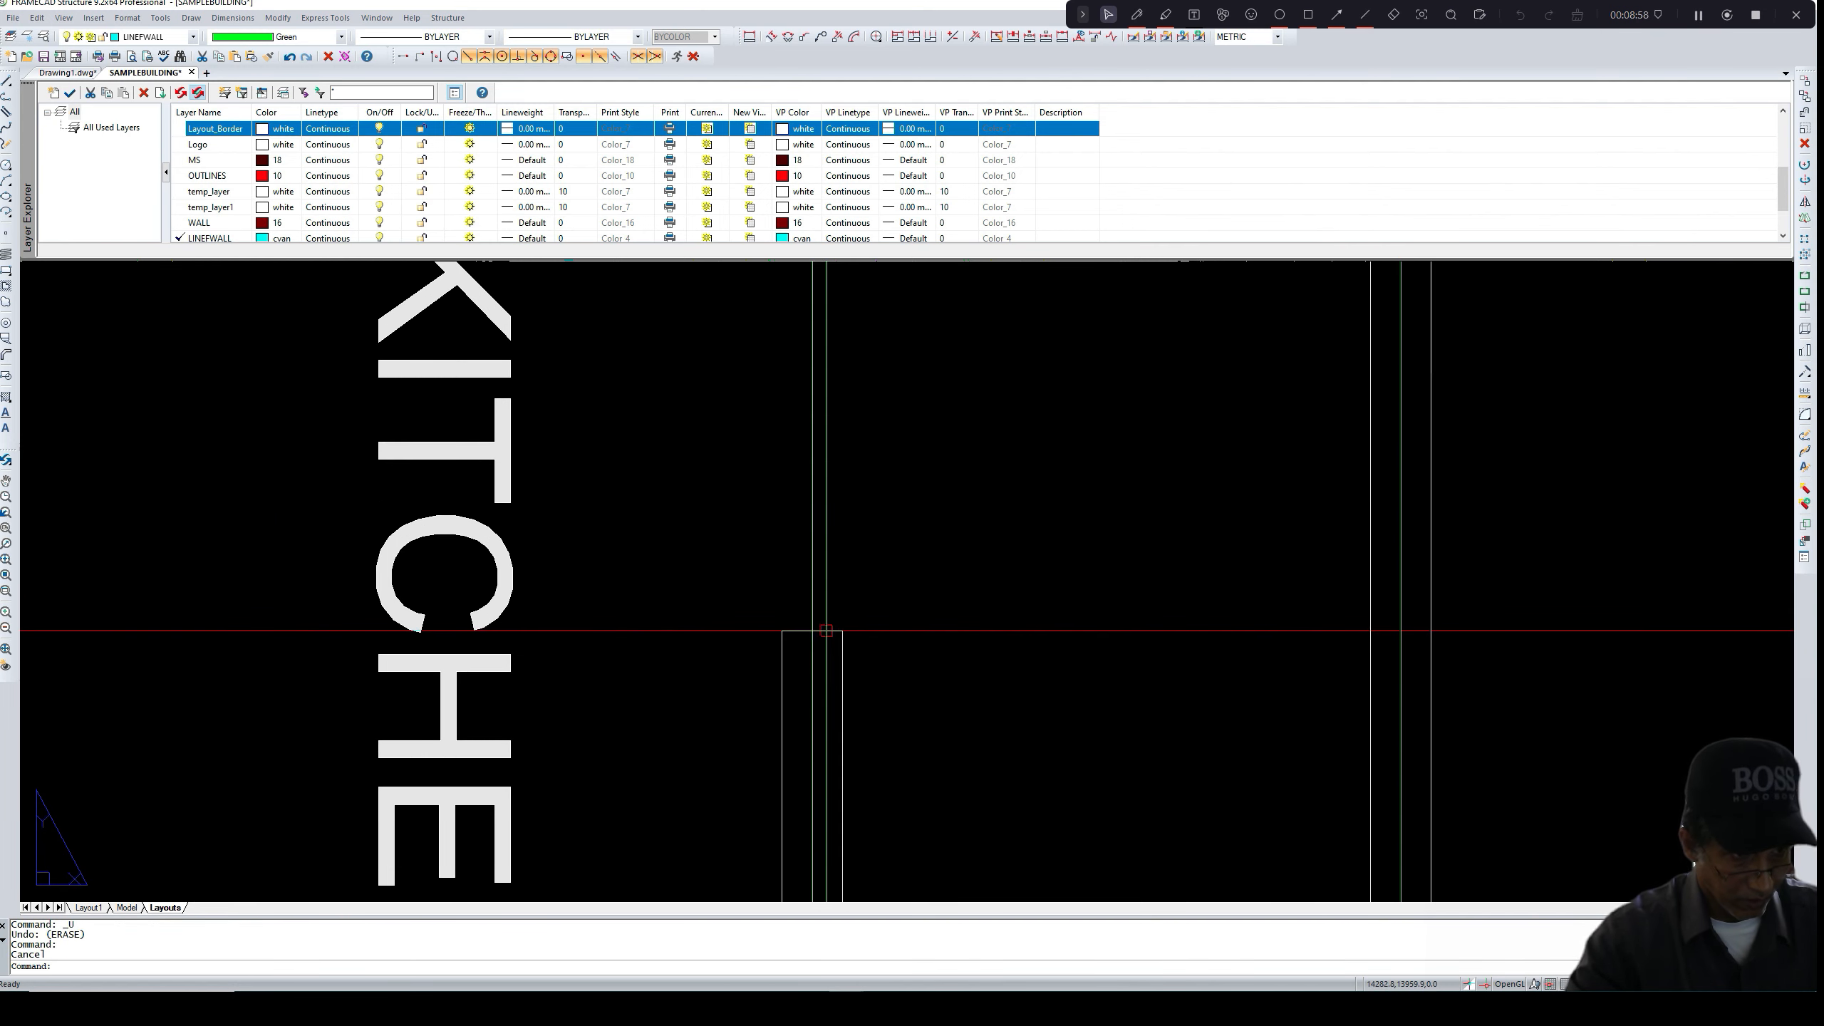
{"action": "scroll", "coordinate": [827, 630], "scroll_direction": "down", "scroll_amount": 3}
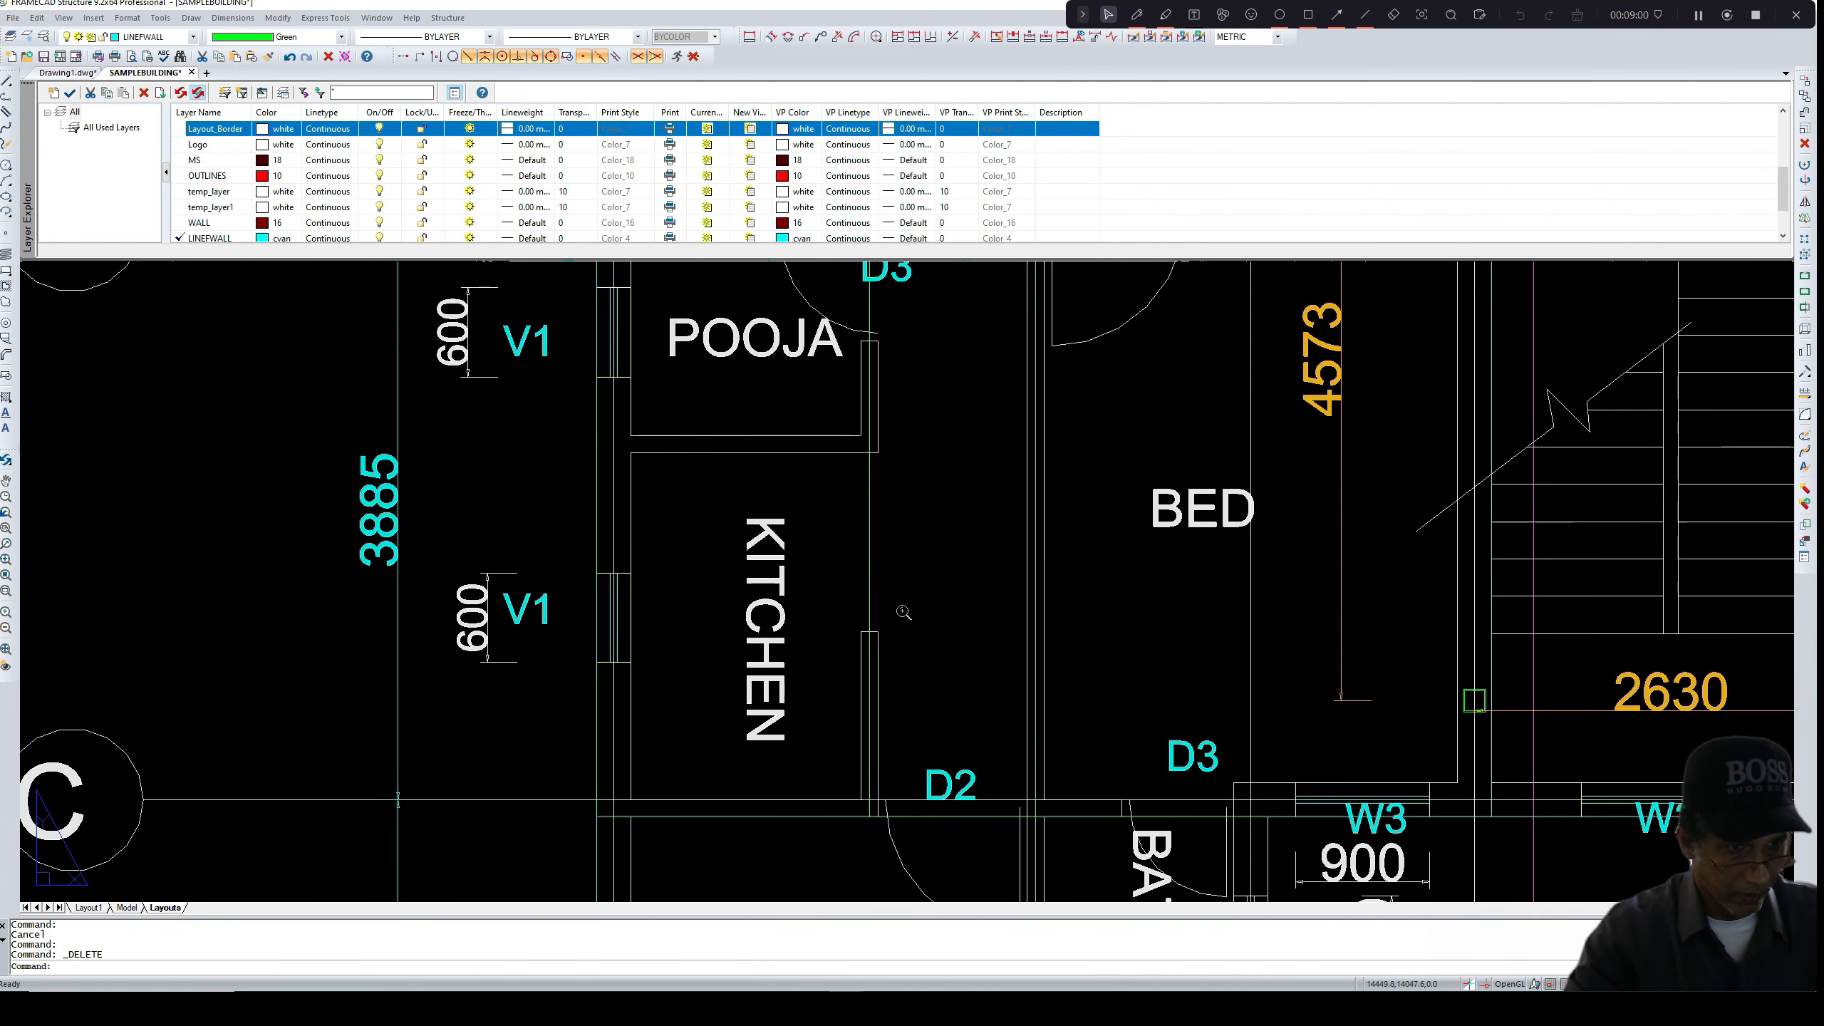
- Draw a short helper line across the thickness of the Pooja–Kitchen wall where it meets the left outer wall's inner face
{"action": "middle_click_drag", "start_coordinate": [910, 553], "coordinate": [913, 610]}
{"action": "scroll", "coordinate": [793, 522], "scroll_direction": "up", "scroll_amount": 1}
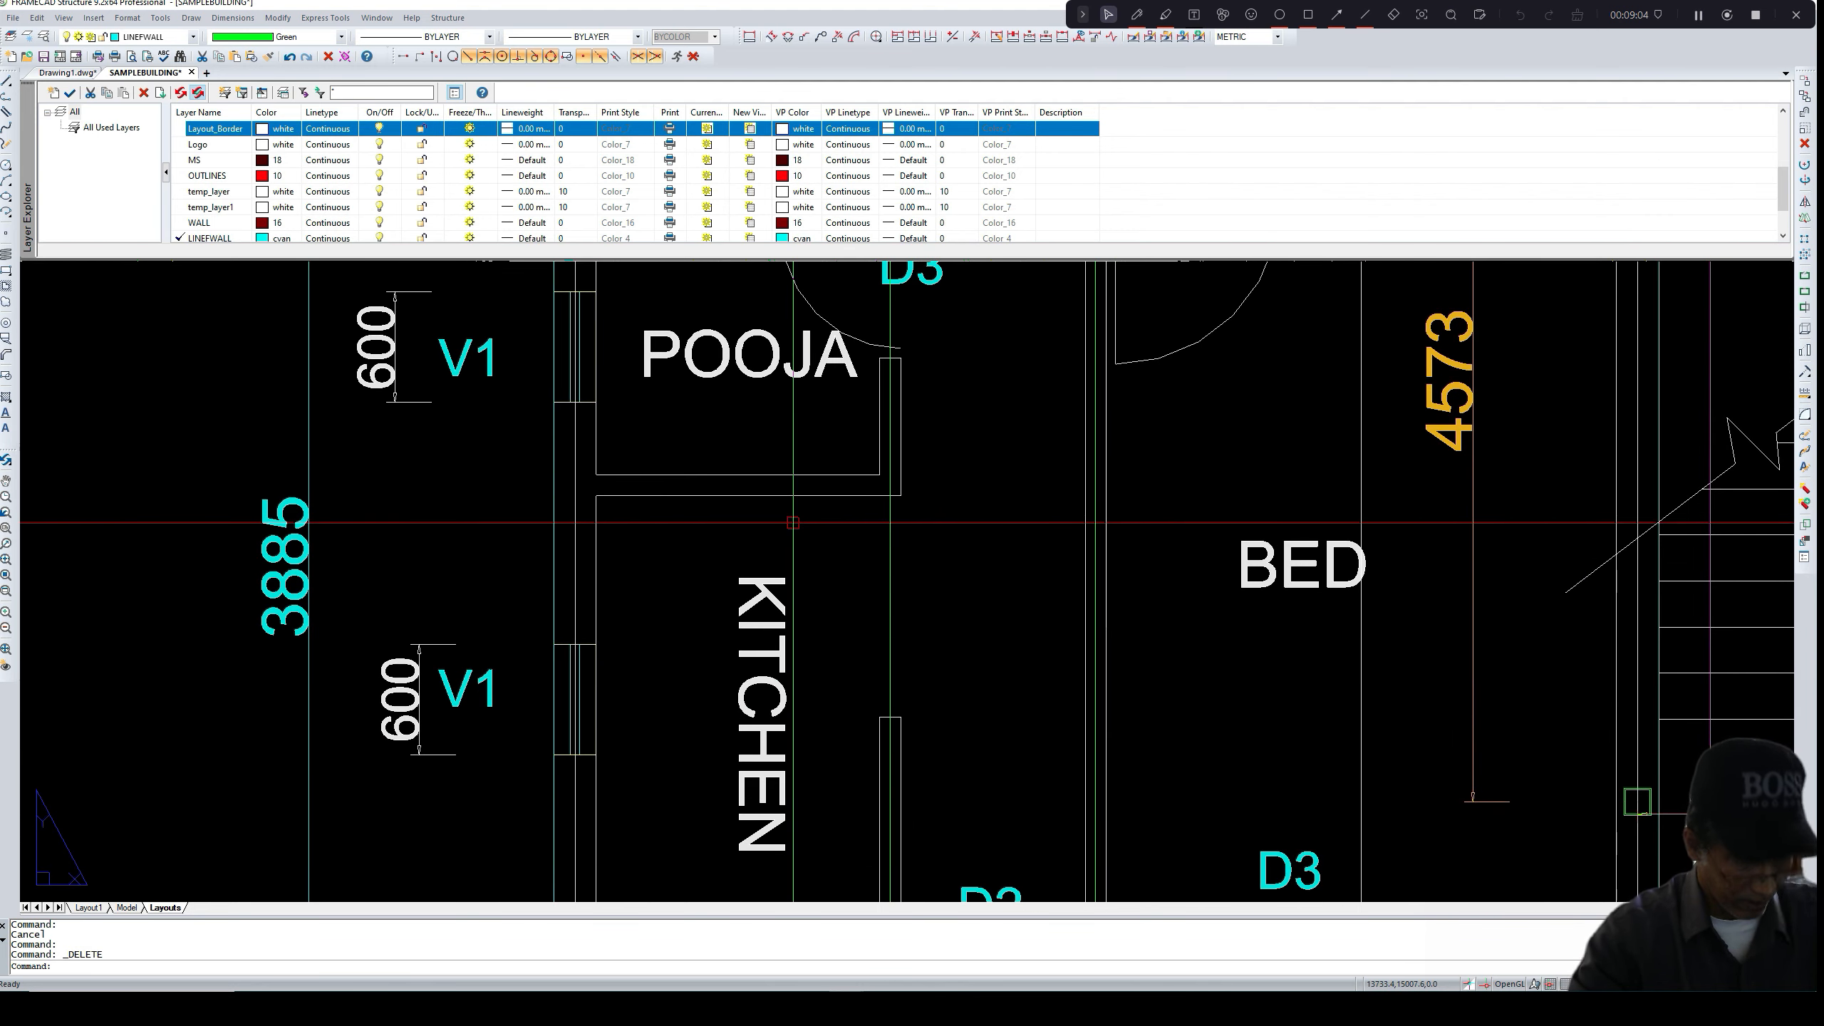
{"action": "scroll", "coordinate": [610, 489], "scroll_direction": "up", "scroll_amount": 2}
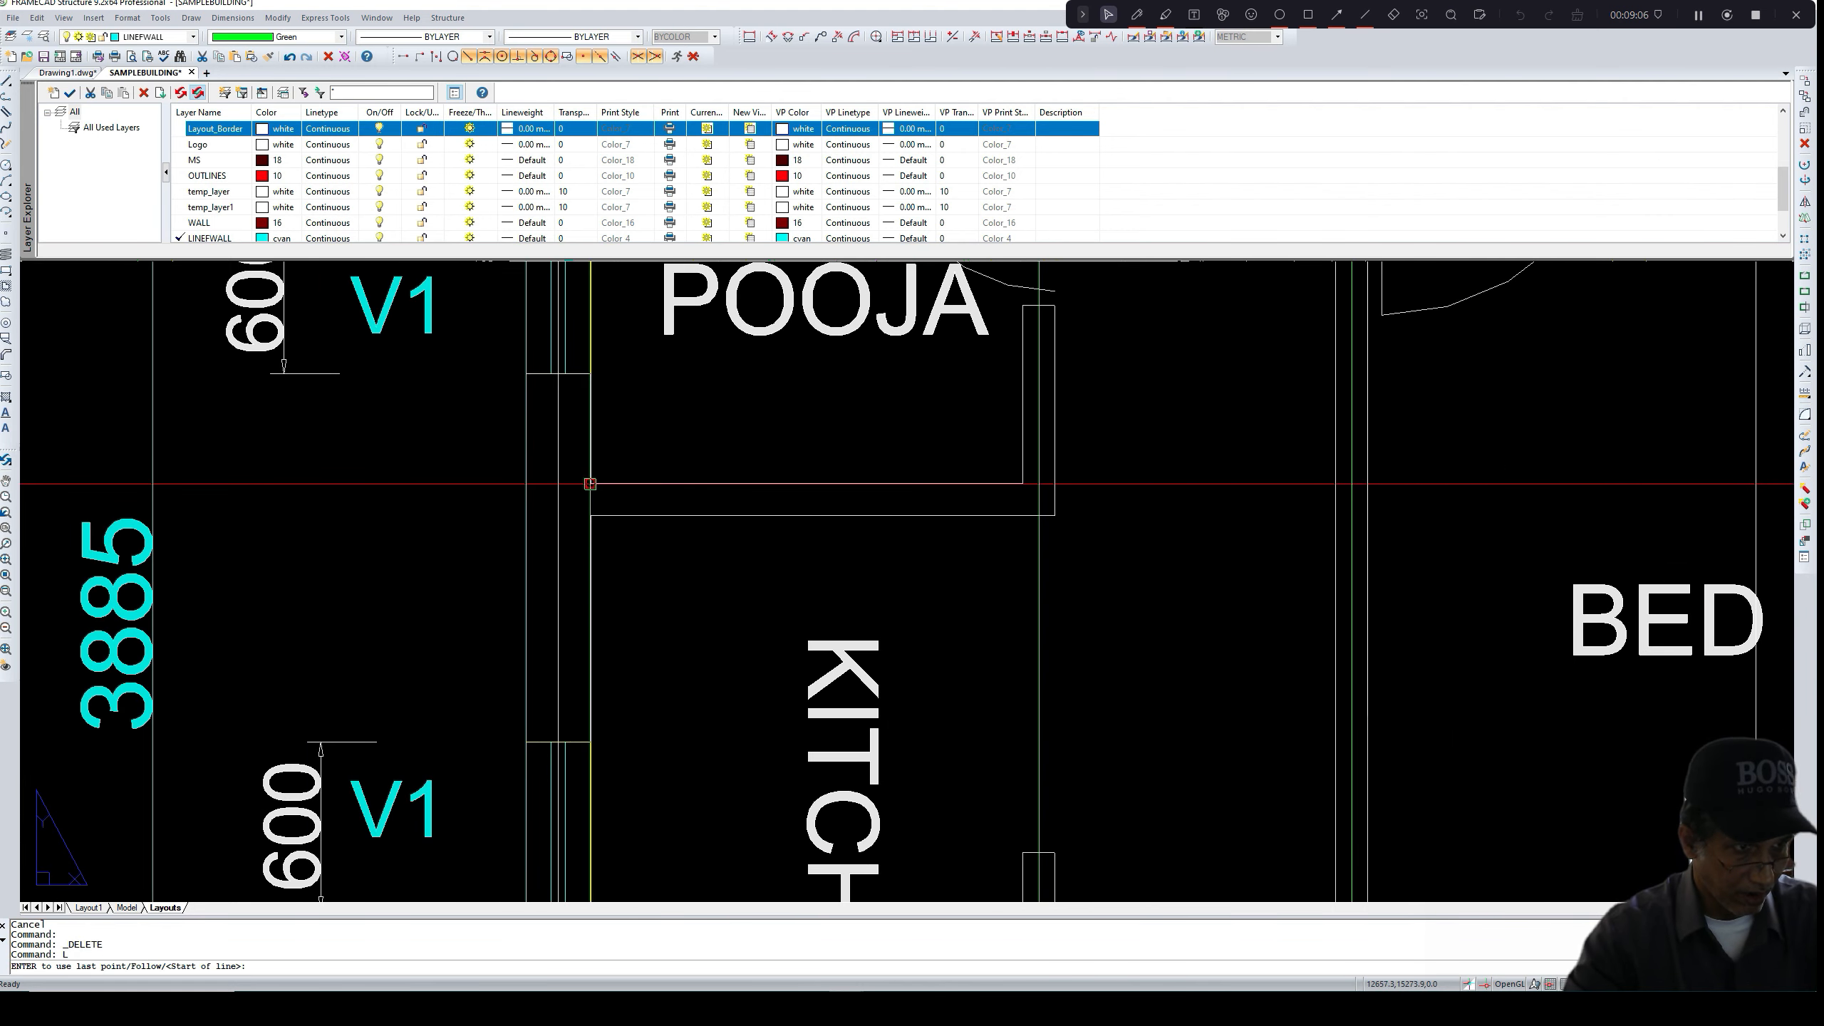
{"action": "left_click", "coordinate": [591, 481]}
{"action": "scroll", "coordinate": [590, 515], "scroll_direction": "up", "scroll_amount": 1}
{"action": "left_click", "coordinate": [590, 516]}
{"action": "key", "text": "Return"}
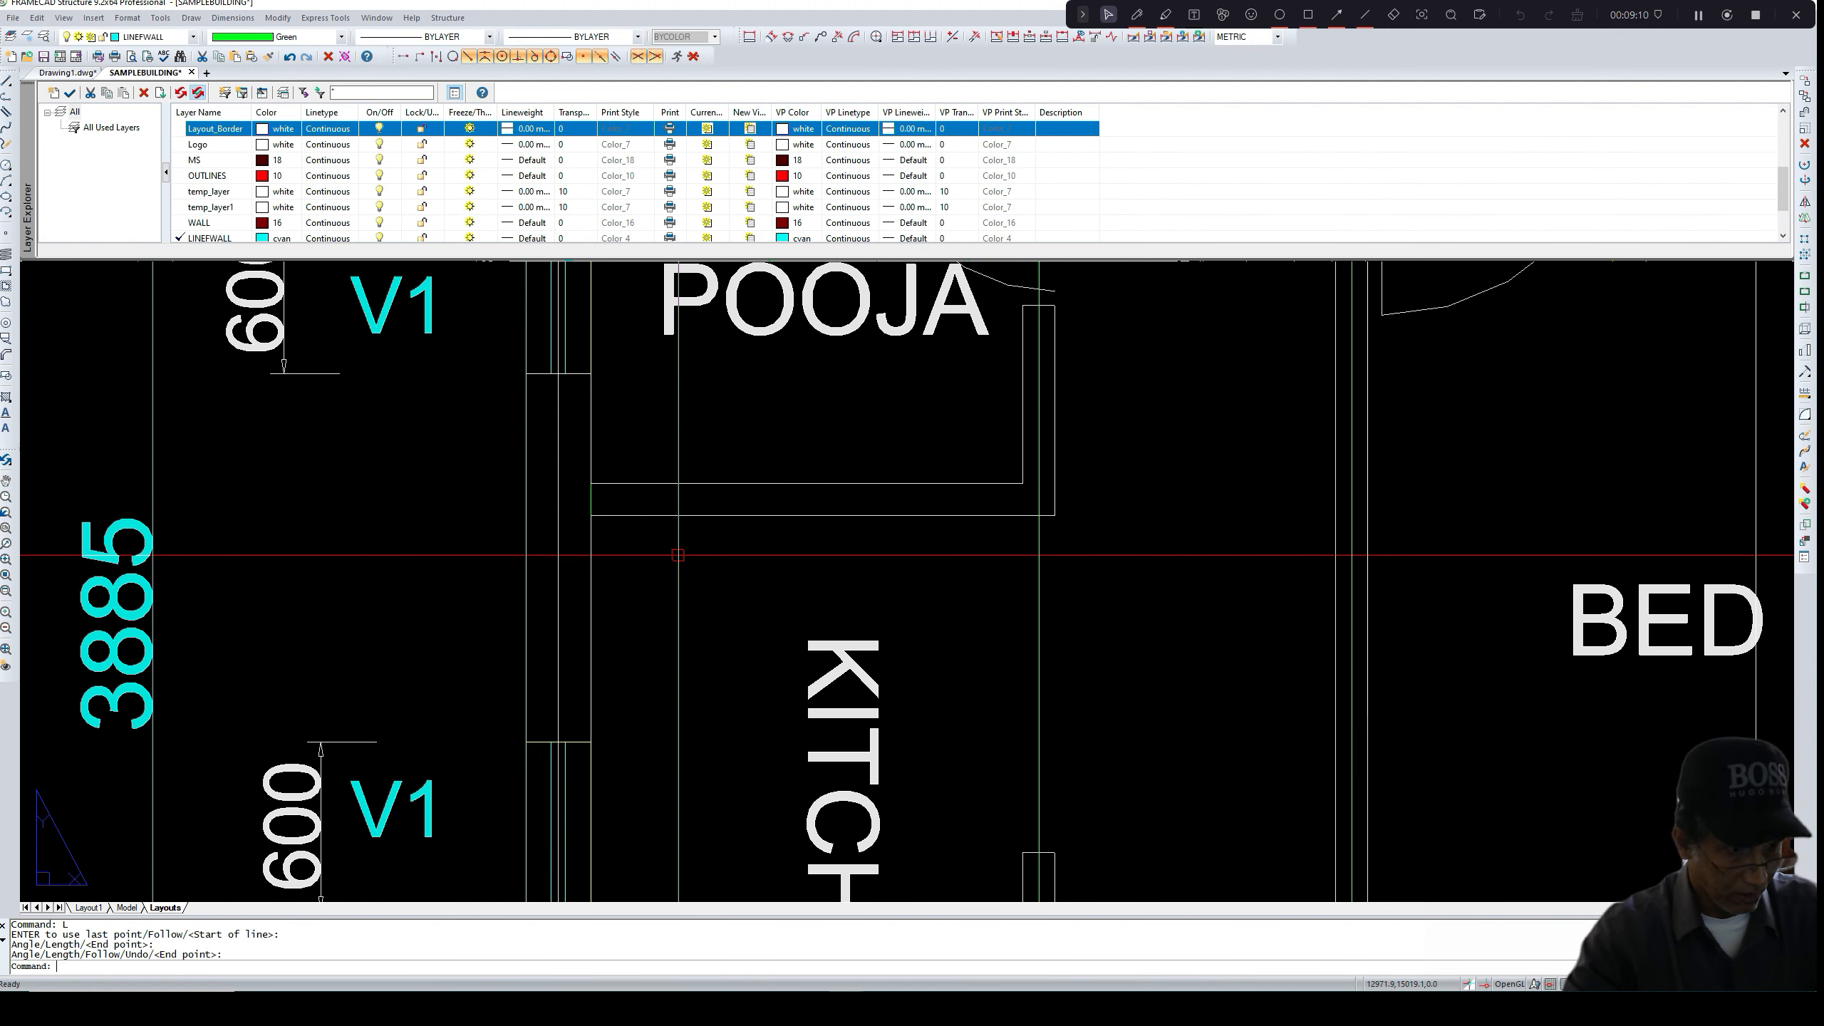
- Draw a horizontal green line from the helper line's midpoint through the Pooja–Kitchen wall to the kitchen's vertical green line
{"action": "type", "text": "l"}
{"action": "key", "text": "Return"}
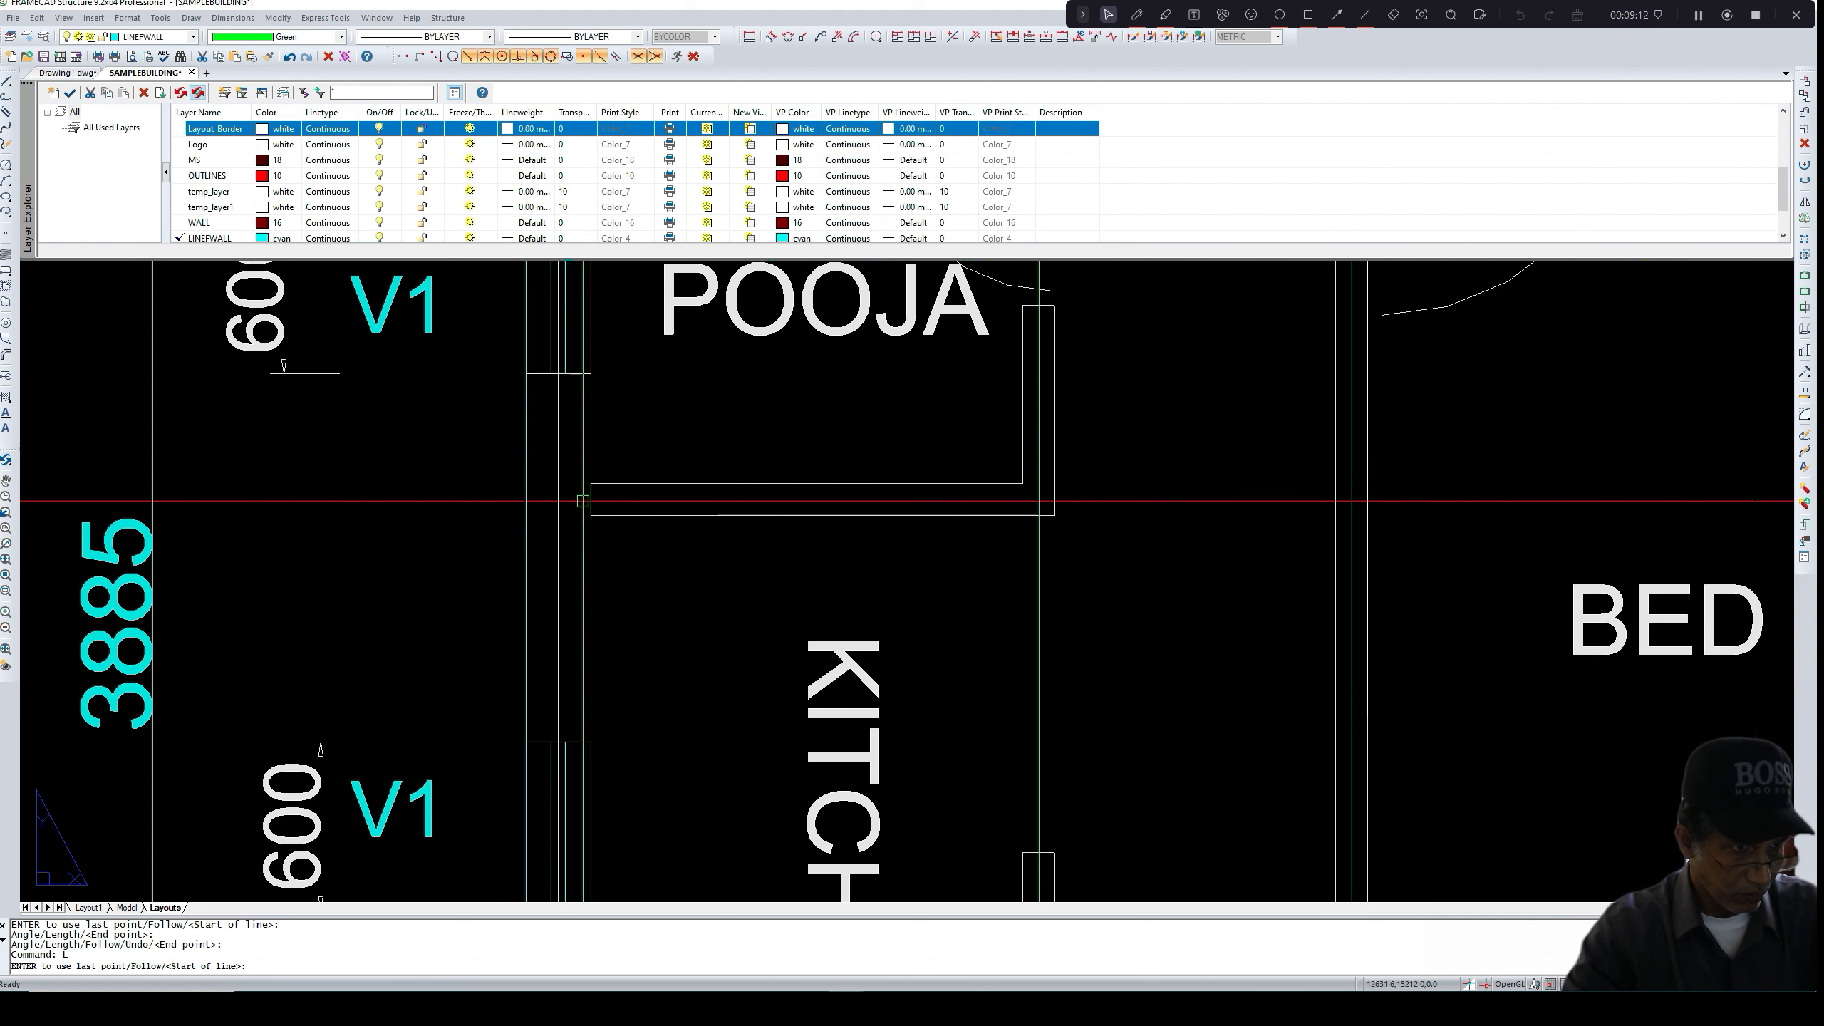
{"action": "left_click", "coordinate": [590, 499]}
{"action": "left_click", "coordinate": [1039, 499]}
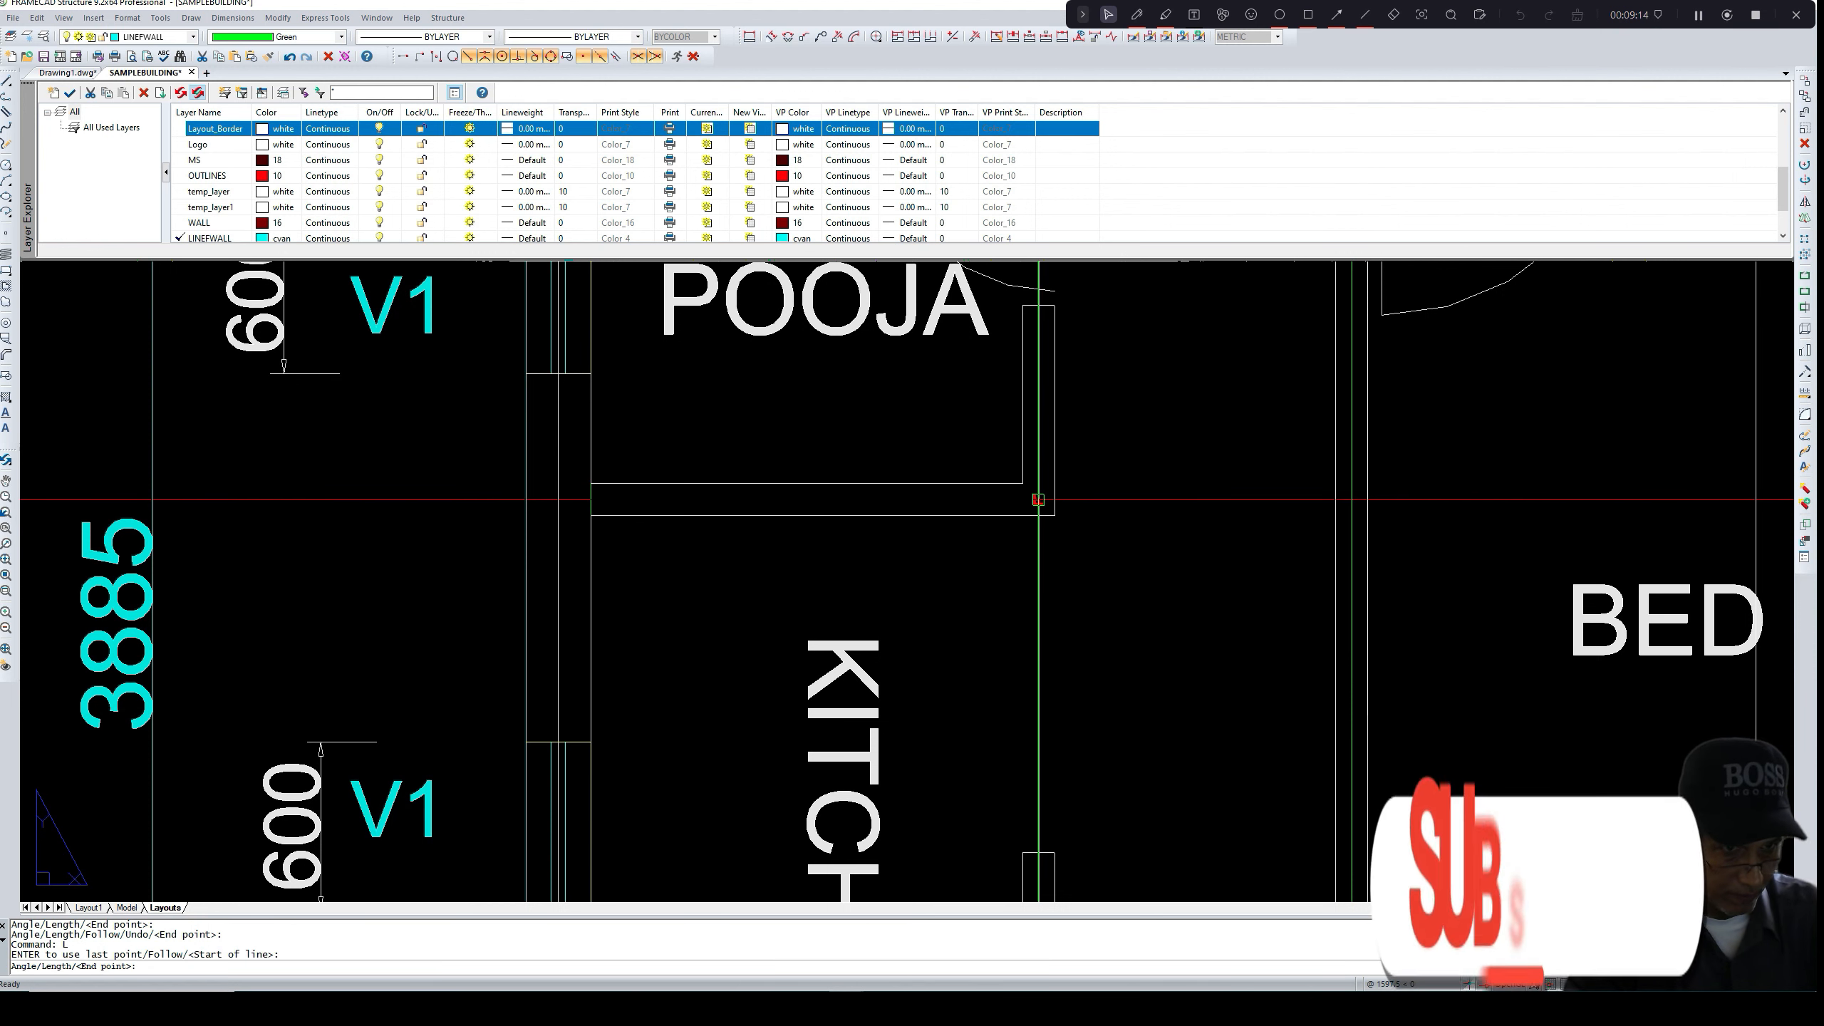
{"action": "key", "text": "Return"}
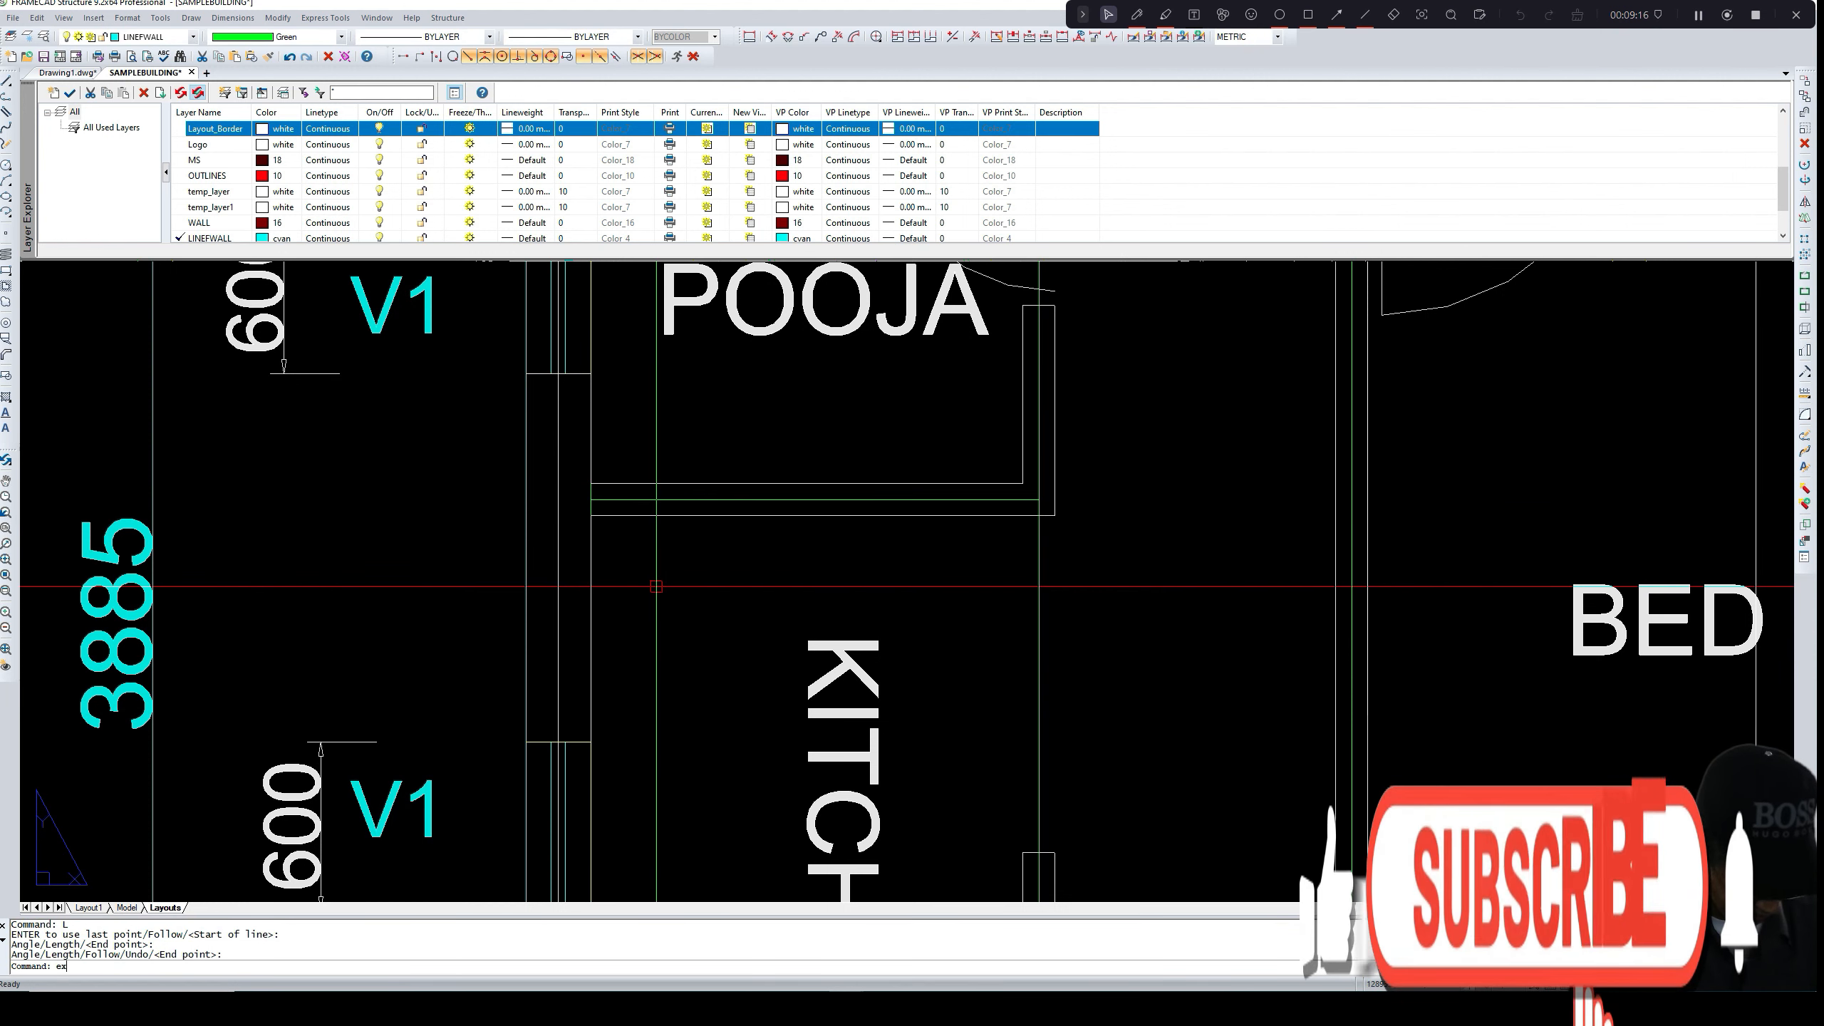
- Extend the Pooja–Kitchen wall's green line to the outer line of the left outer wall with the EX command
{"action": "type", "text": "ex"}
{"action": "key", "text": "Return"}
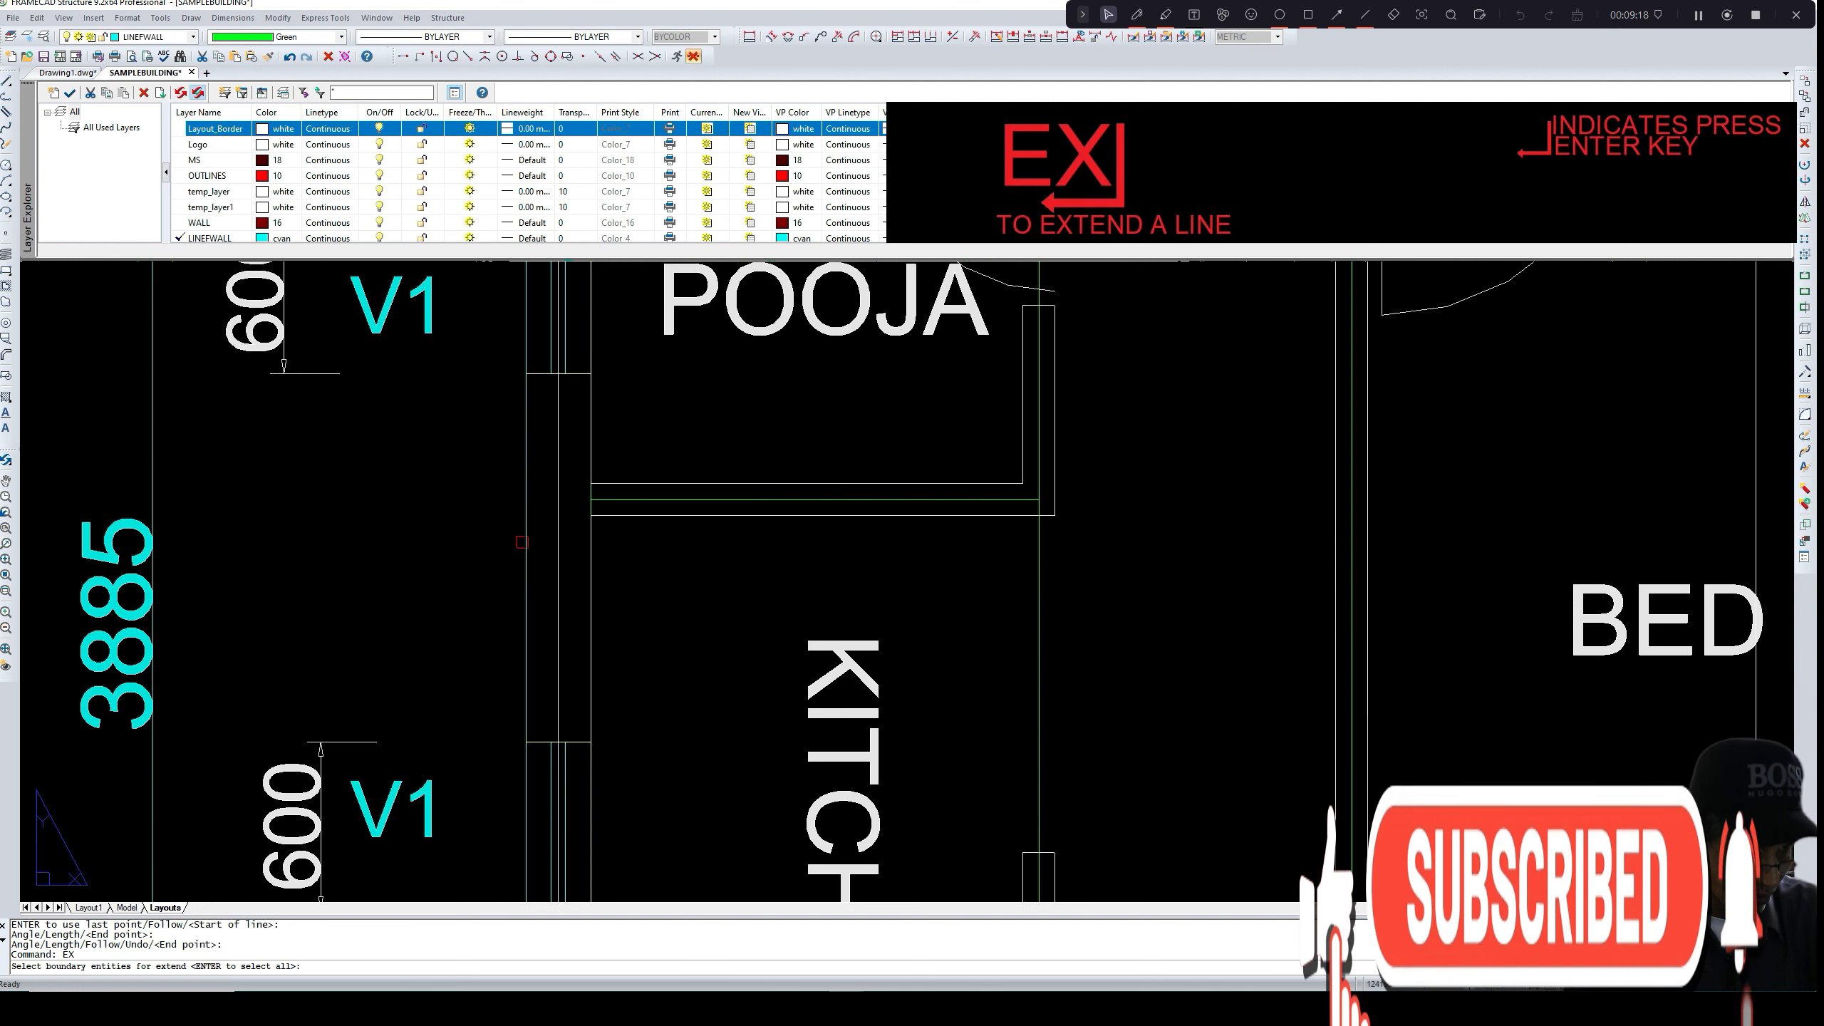
{"action": "left_click", "coordinate": [524, 541]}
{"action": "left_click", "coordinate": [647, 498]}
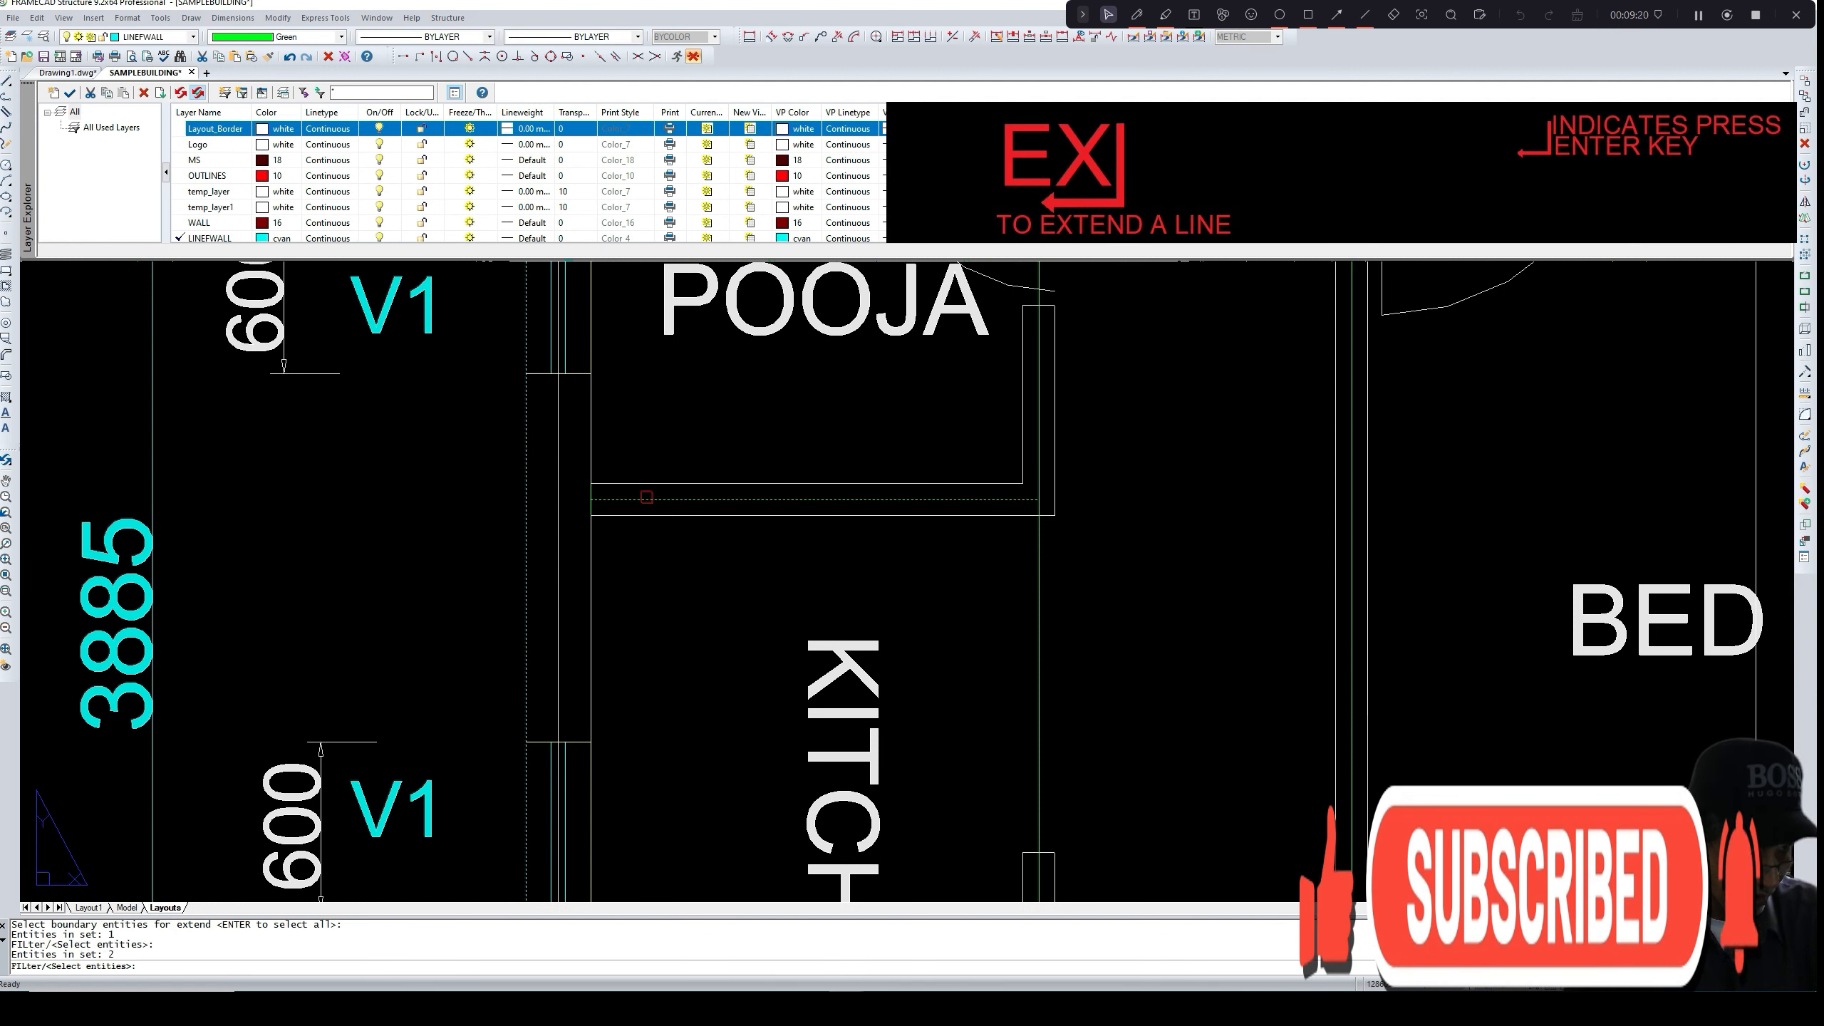
{"action": "key", "text": "Return"}
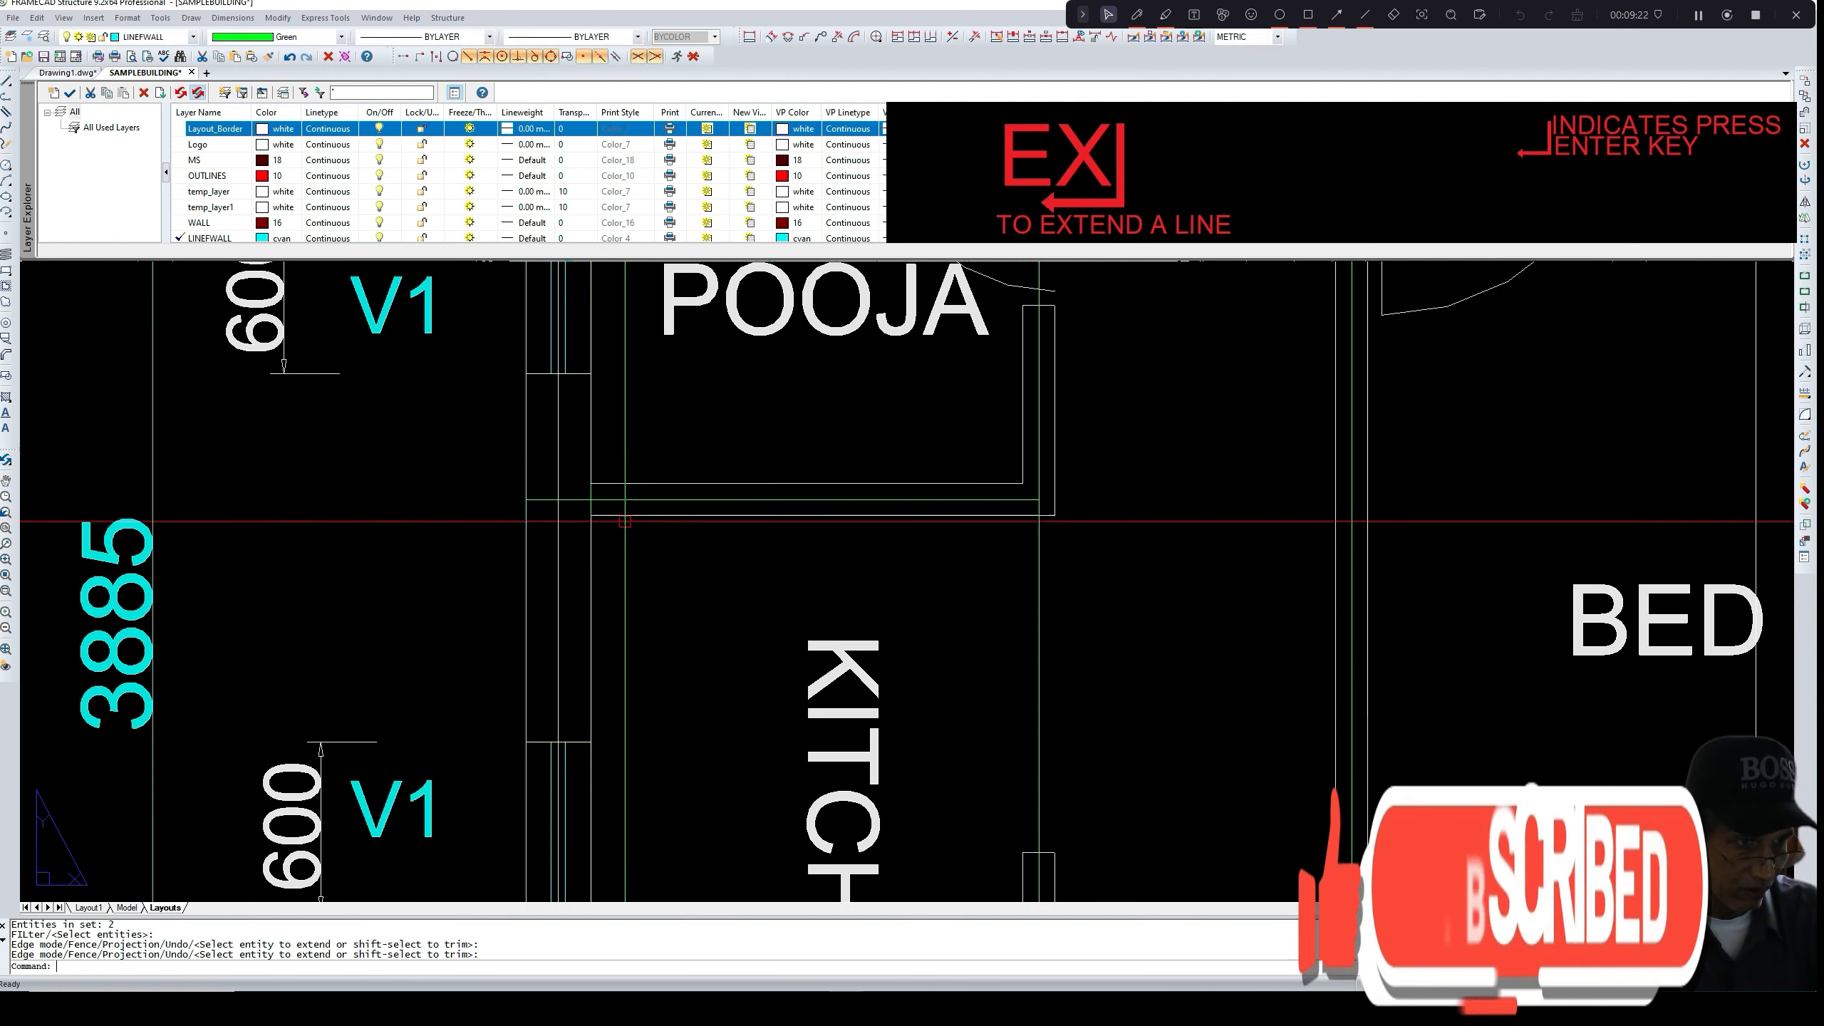
- Delete the short helper line at the left end of the Pooja–Kitchen wall
{"action": "scroll", "coordinate": [597, 503], "scroll_direction": "up", "scroll_amount": 3}
{"action": "key", "text": "Escape"}
{"action": "left_click", "coordinate": [590, 503]}
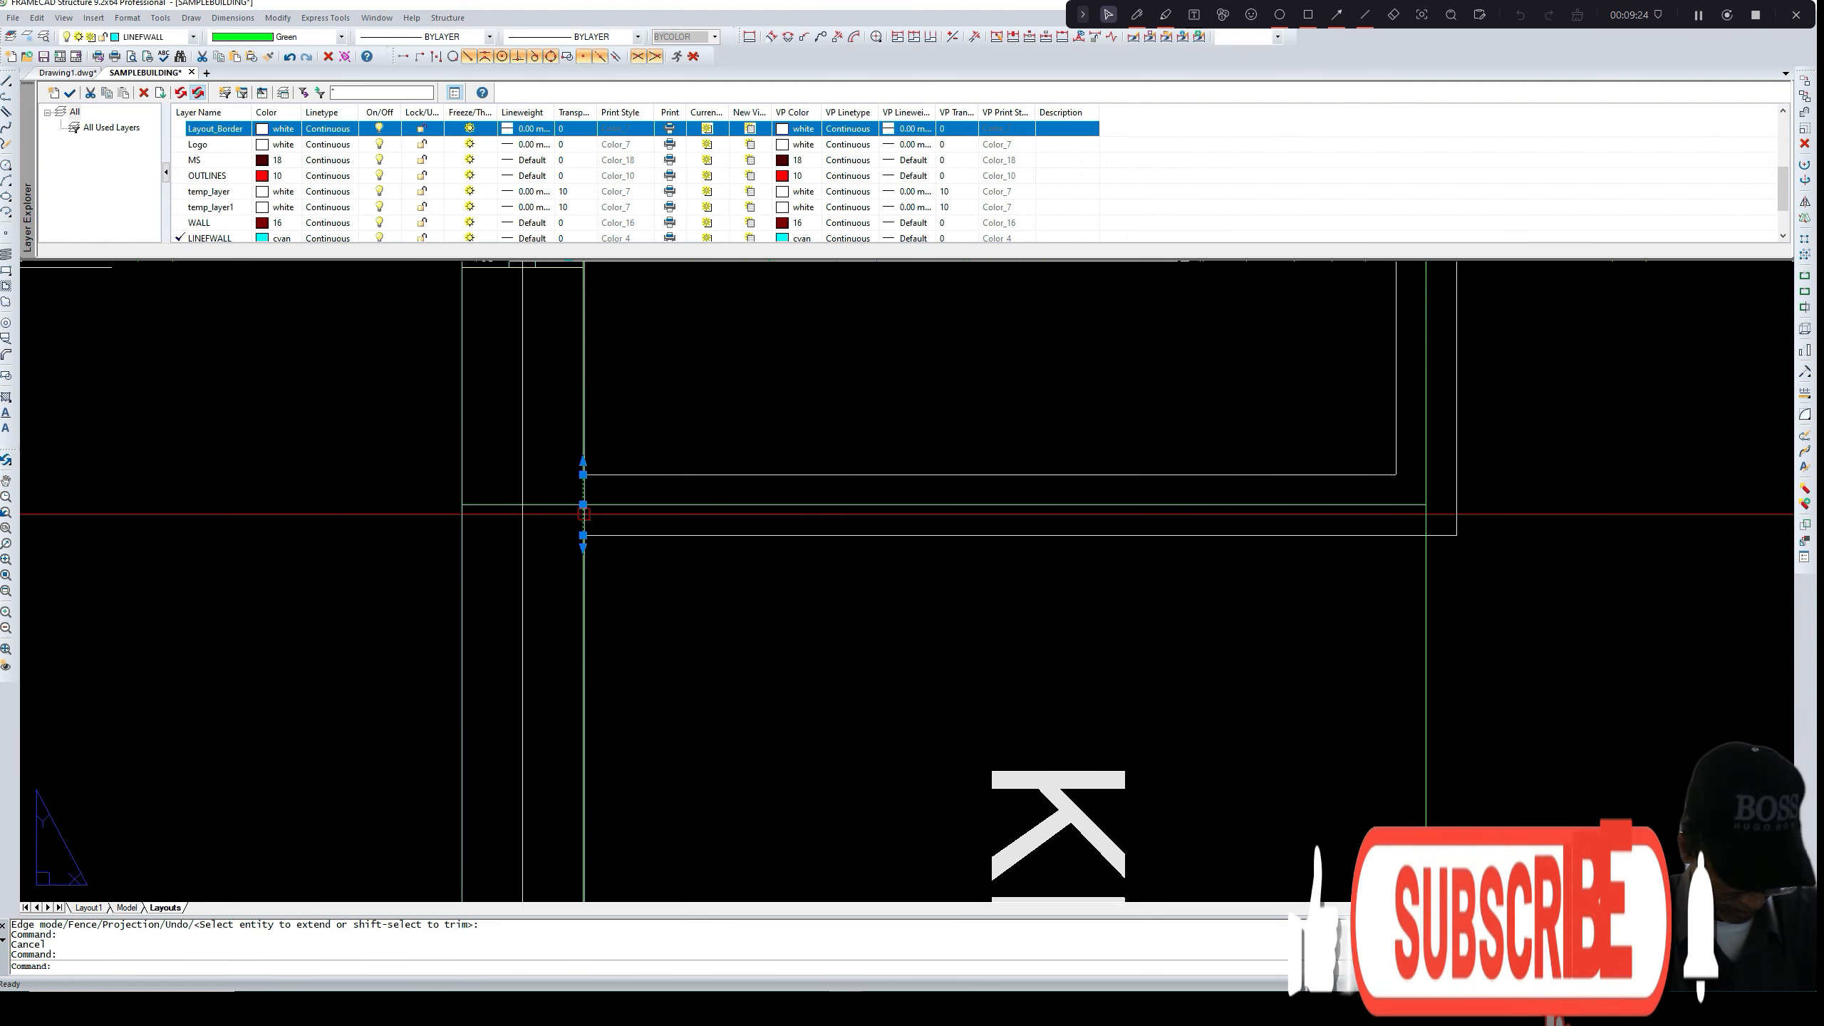
{"action": "key", "text": "Delete"}
- Hide the floor plan layers with the LT (LAYER_SHOW) command, leaving only the traced wall lines
{"action": "scroll", "coordinate": [718, 546], "scroll_direction": "down", "scroll_amount": 4}
{"action": "scroll", "coordinate": [819, 567], "scroll_direction": "down", "scroll_amount": 4}
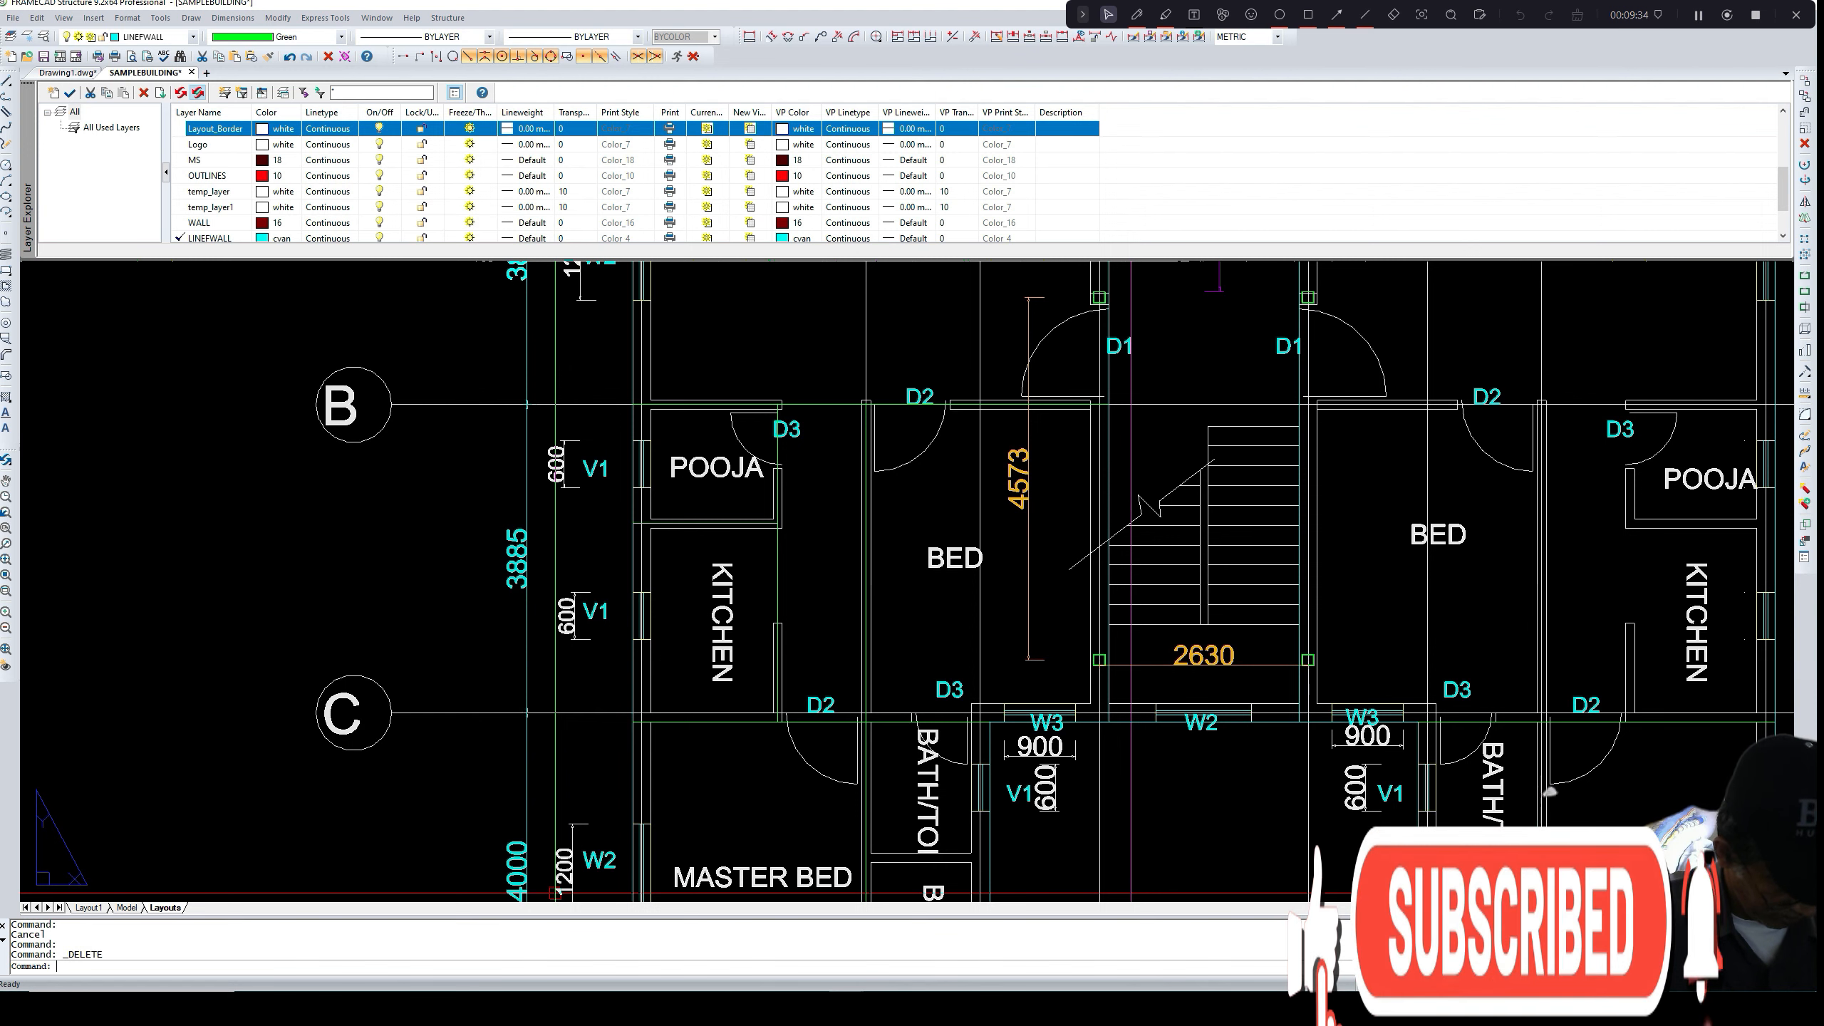
{"action": "type", "text": "t"}
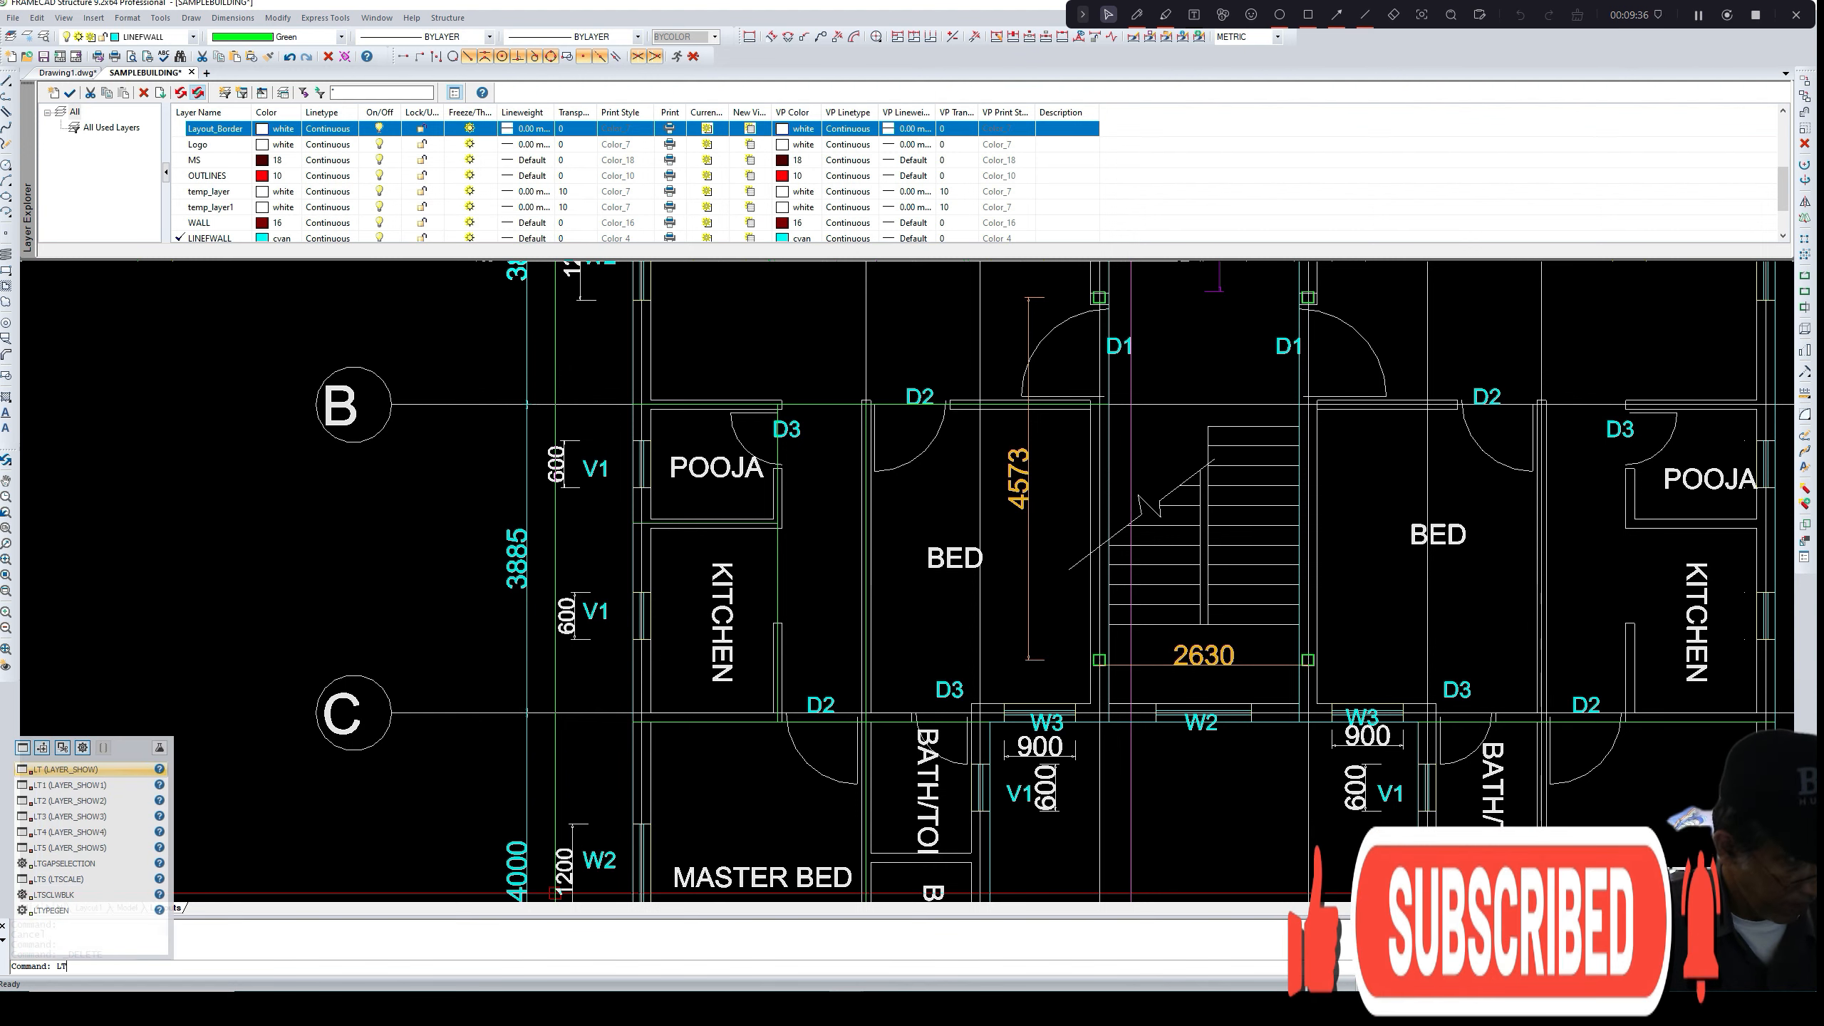
{"action": "key", "text": "Return"}
{"action": "scroll", "coordinate": [678, 801], "scroll_direction": "down", "scroll_amount": 3}
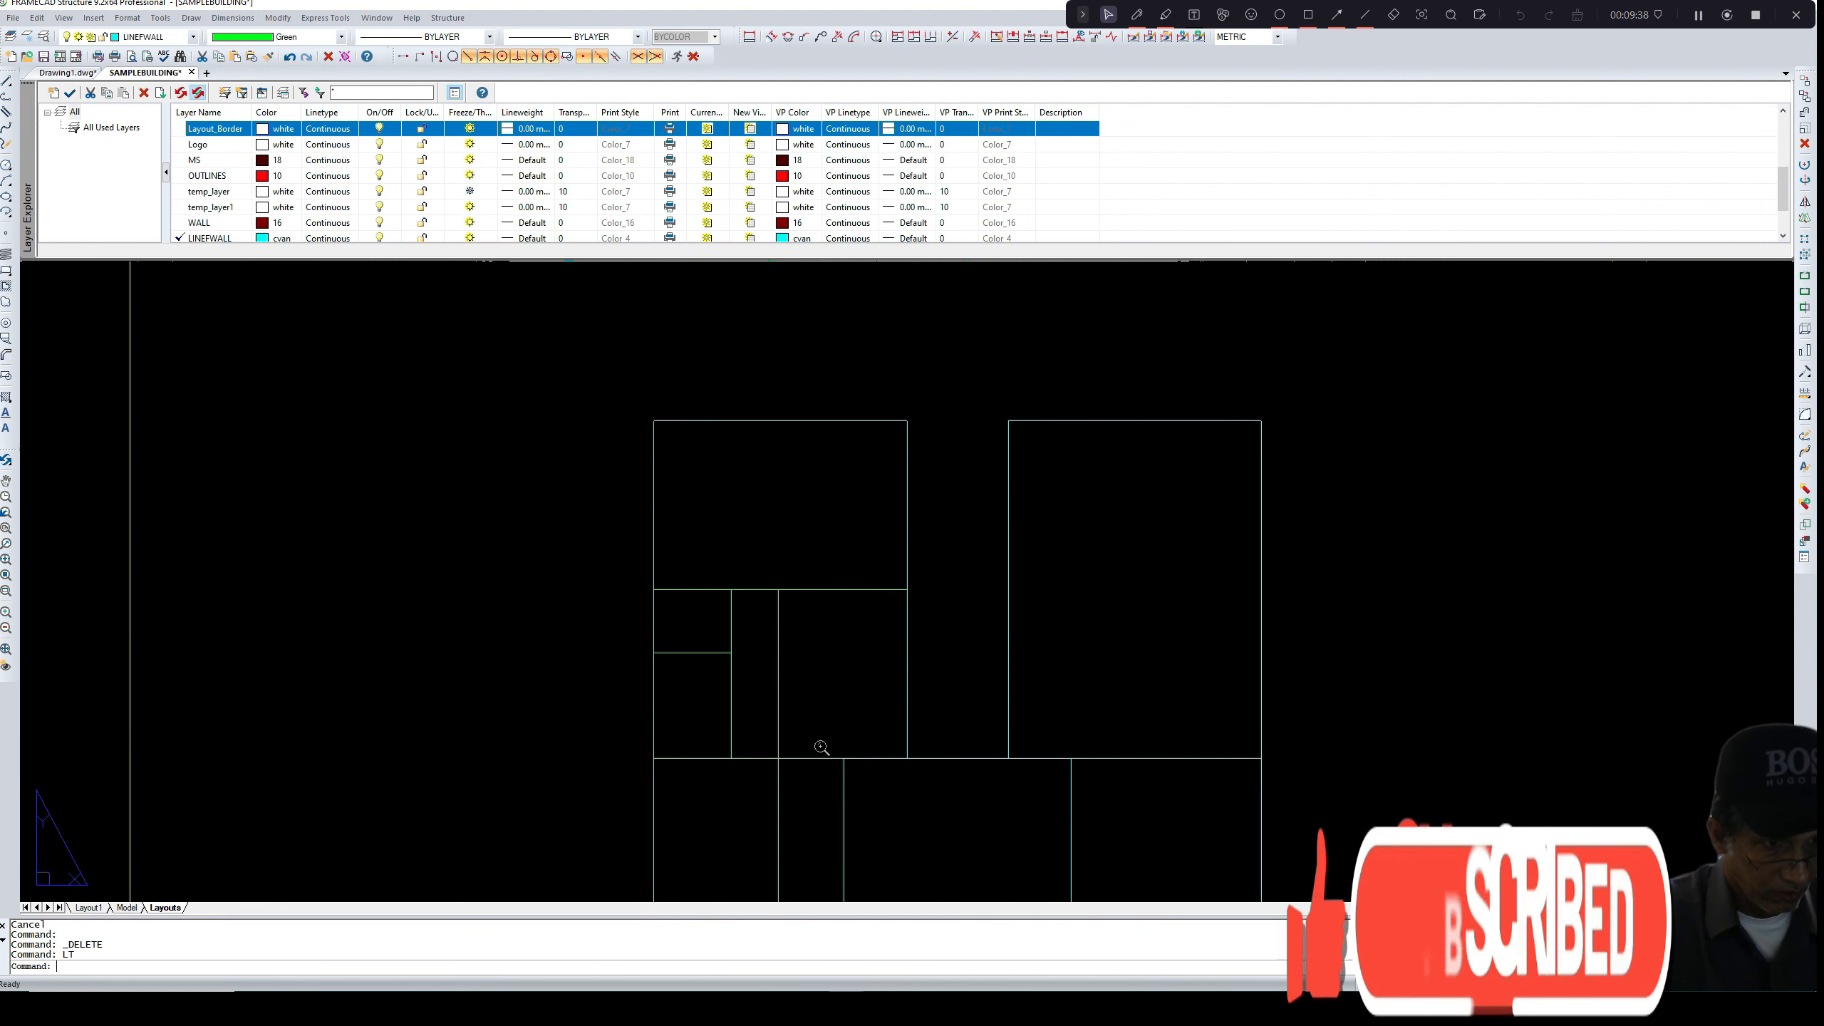
- Mirror the four green internal wall lines about a vertical axis through the midpoint of the central connecting wall line, keeping the originals
{"action": "middle_click_drag", "start_coordinate": [823, 749], "coordinate": [766, 610]}
{"action": "scroll", "coordinate": [763, 635], "scroll_direction": "down", "scroll_amount": 1}
{"action": "scroll", "coordinate": [754, 651], "scroll_direction": "up", "scroll_amount": 1}
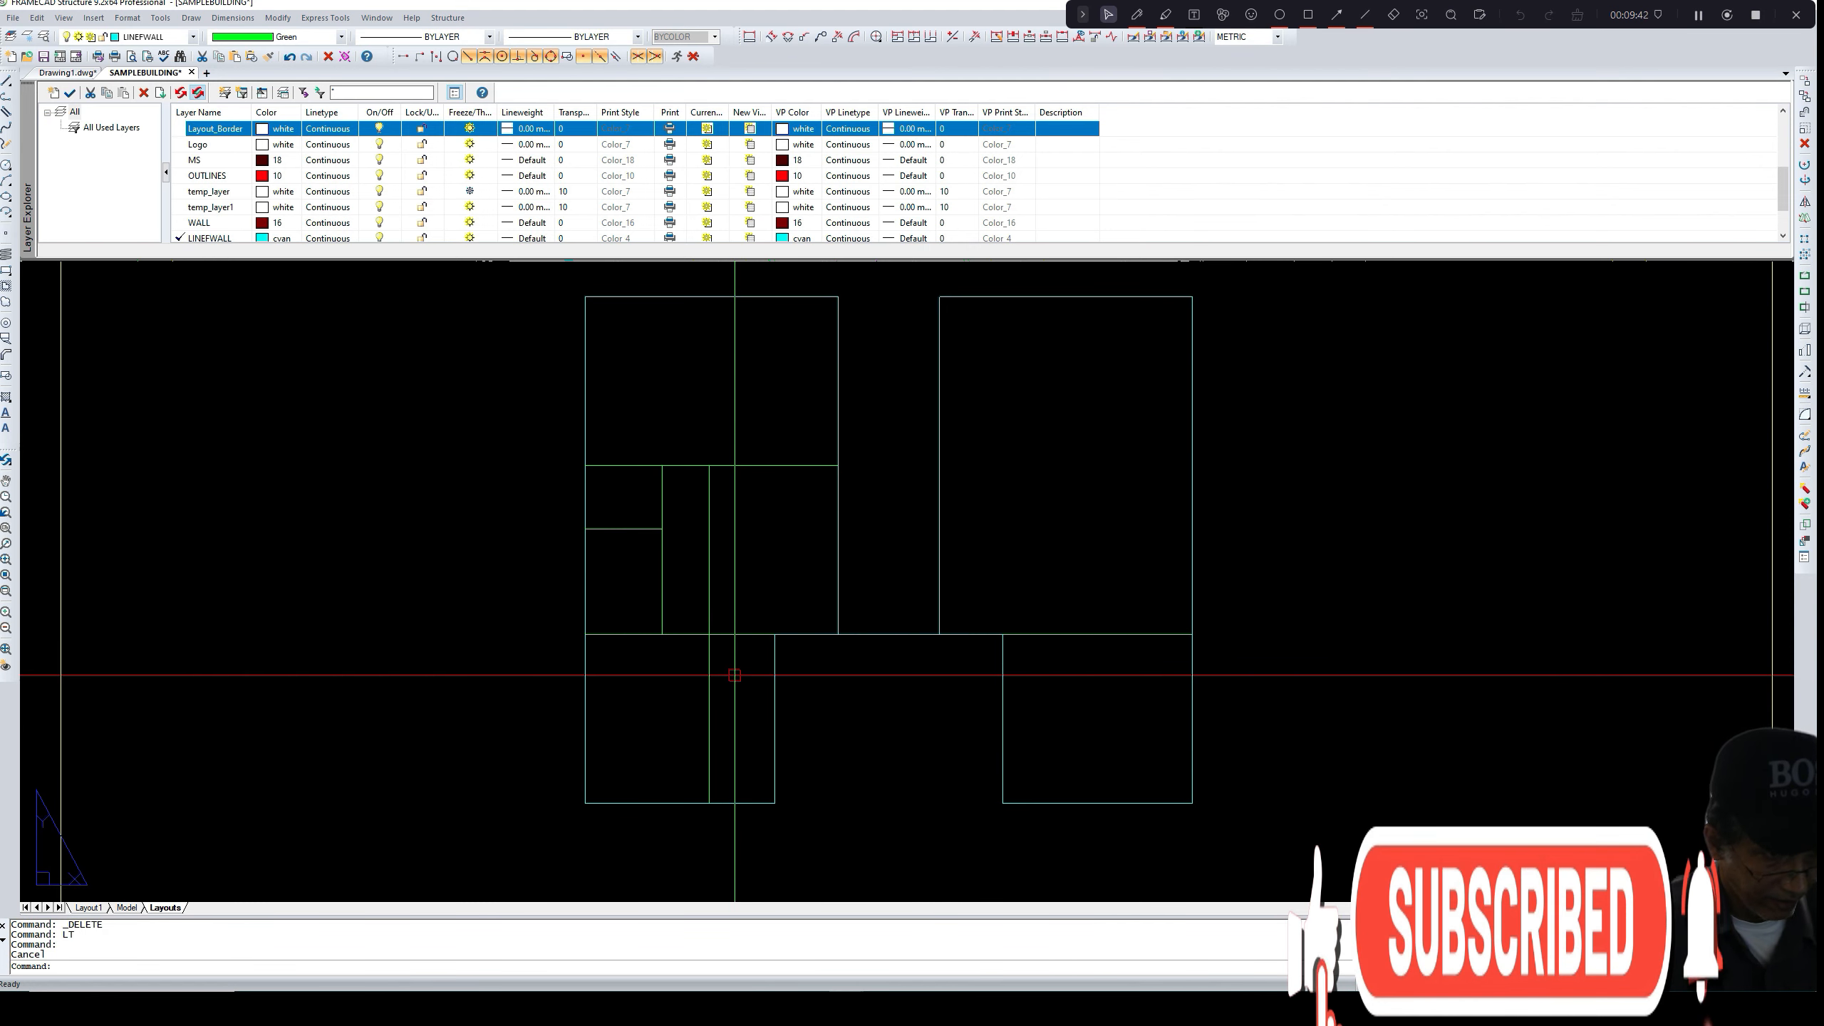
{"action": "type", "text": "M"}
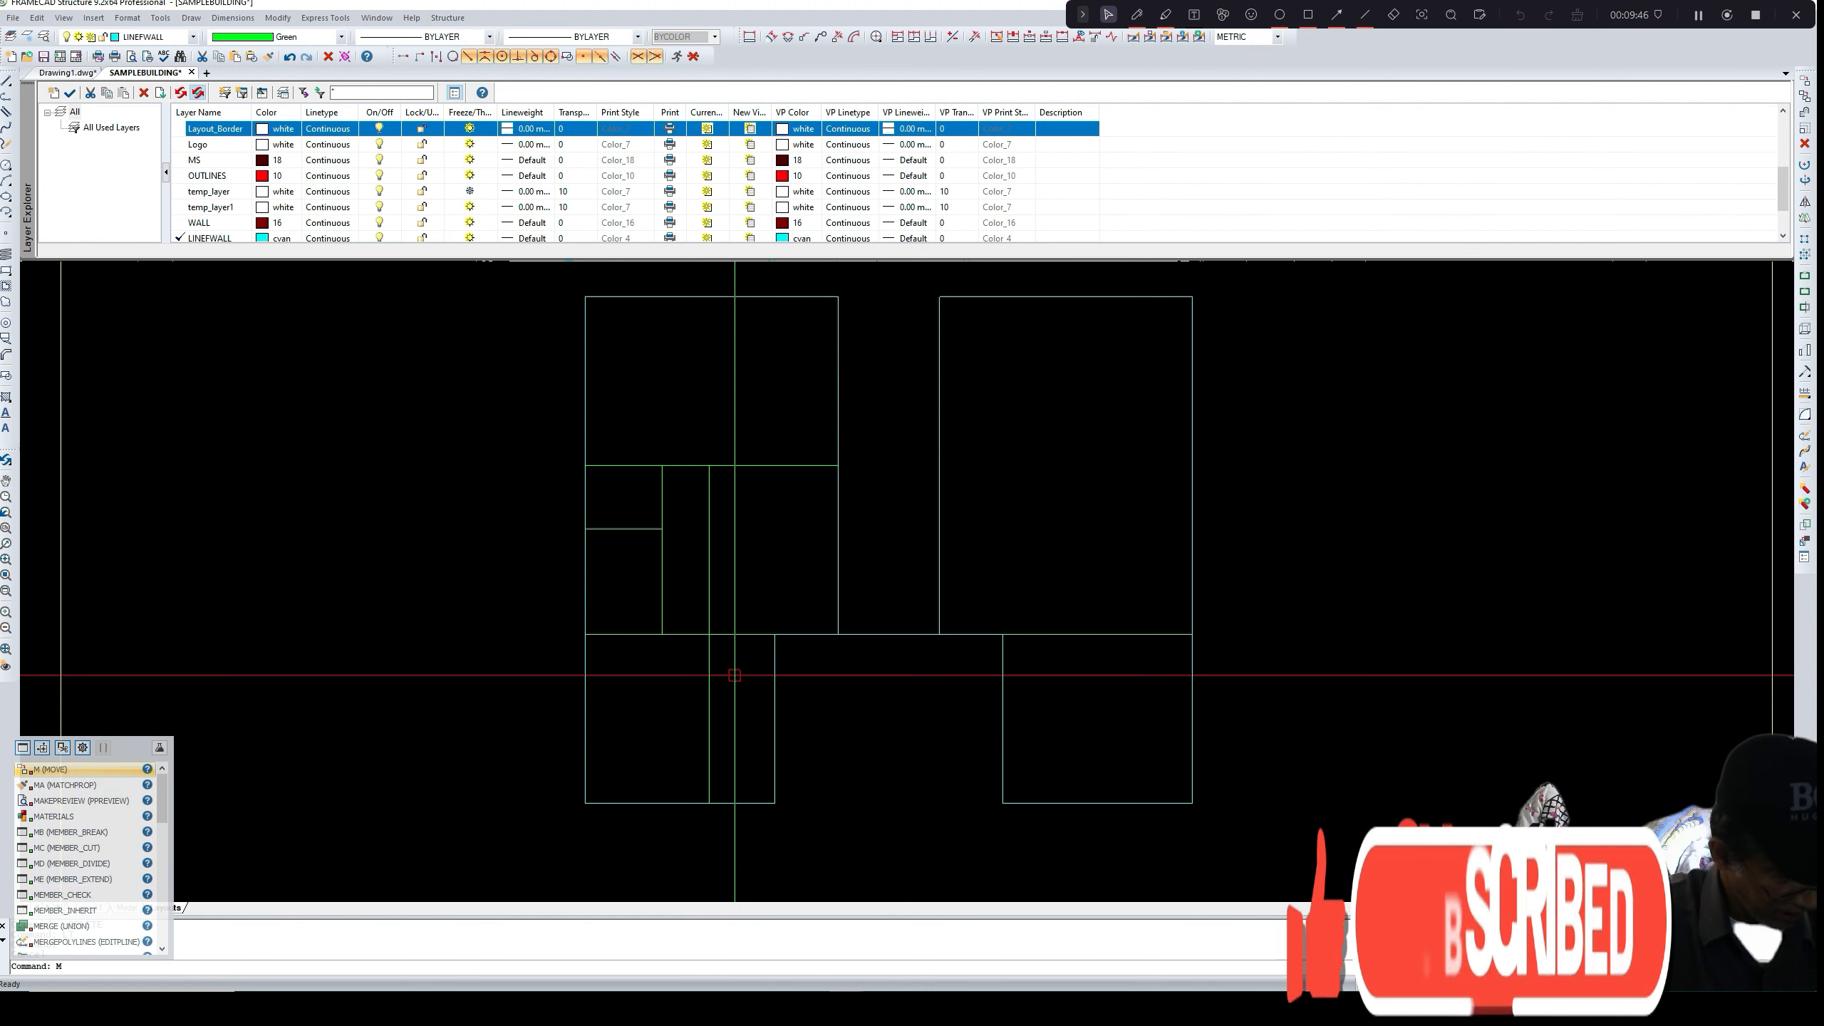
{"action": "type", "text": "I"}
{"action": "key", "text": "Return"}
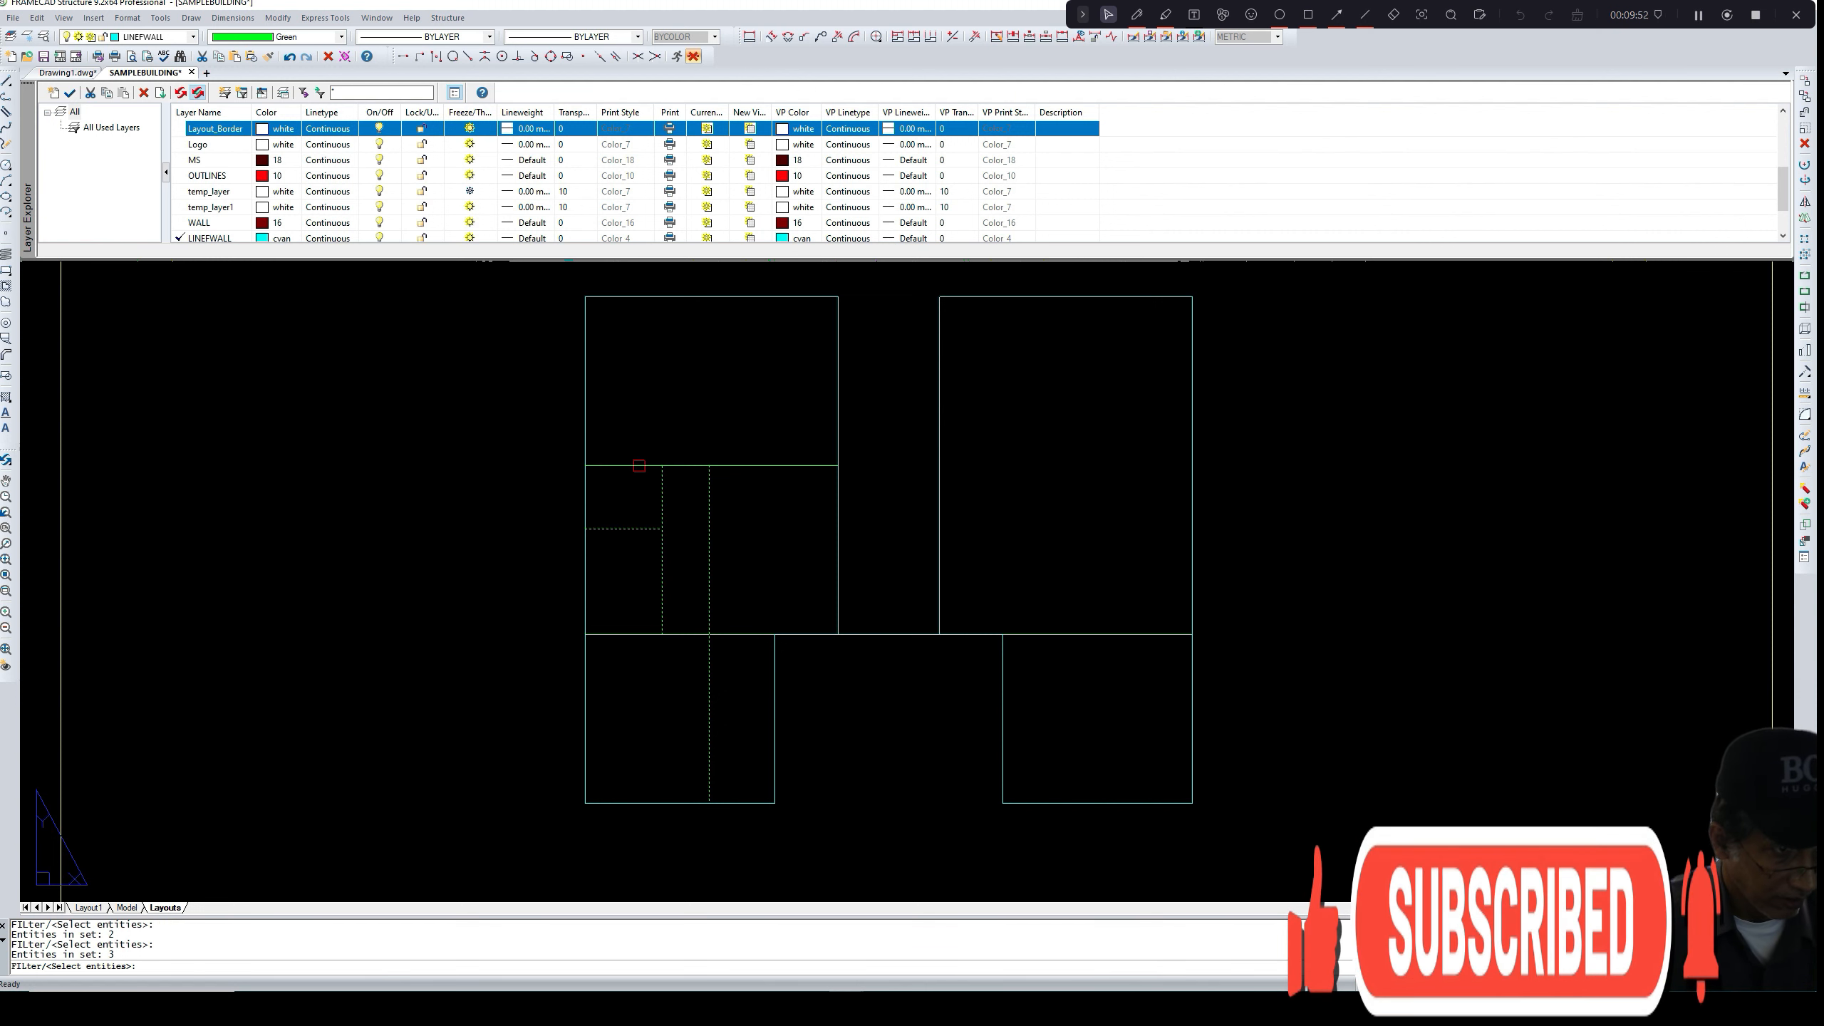
{"action": "key", "text": "Return"}
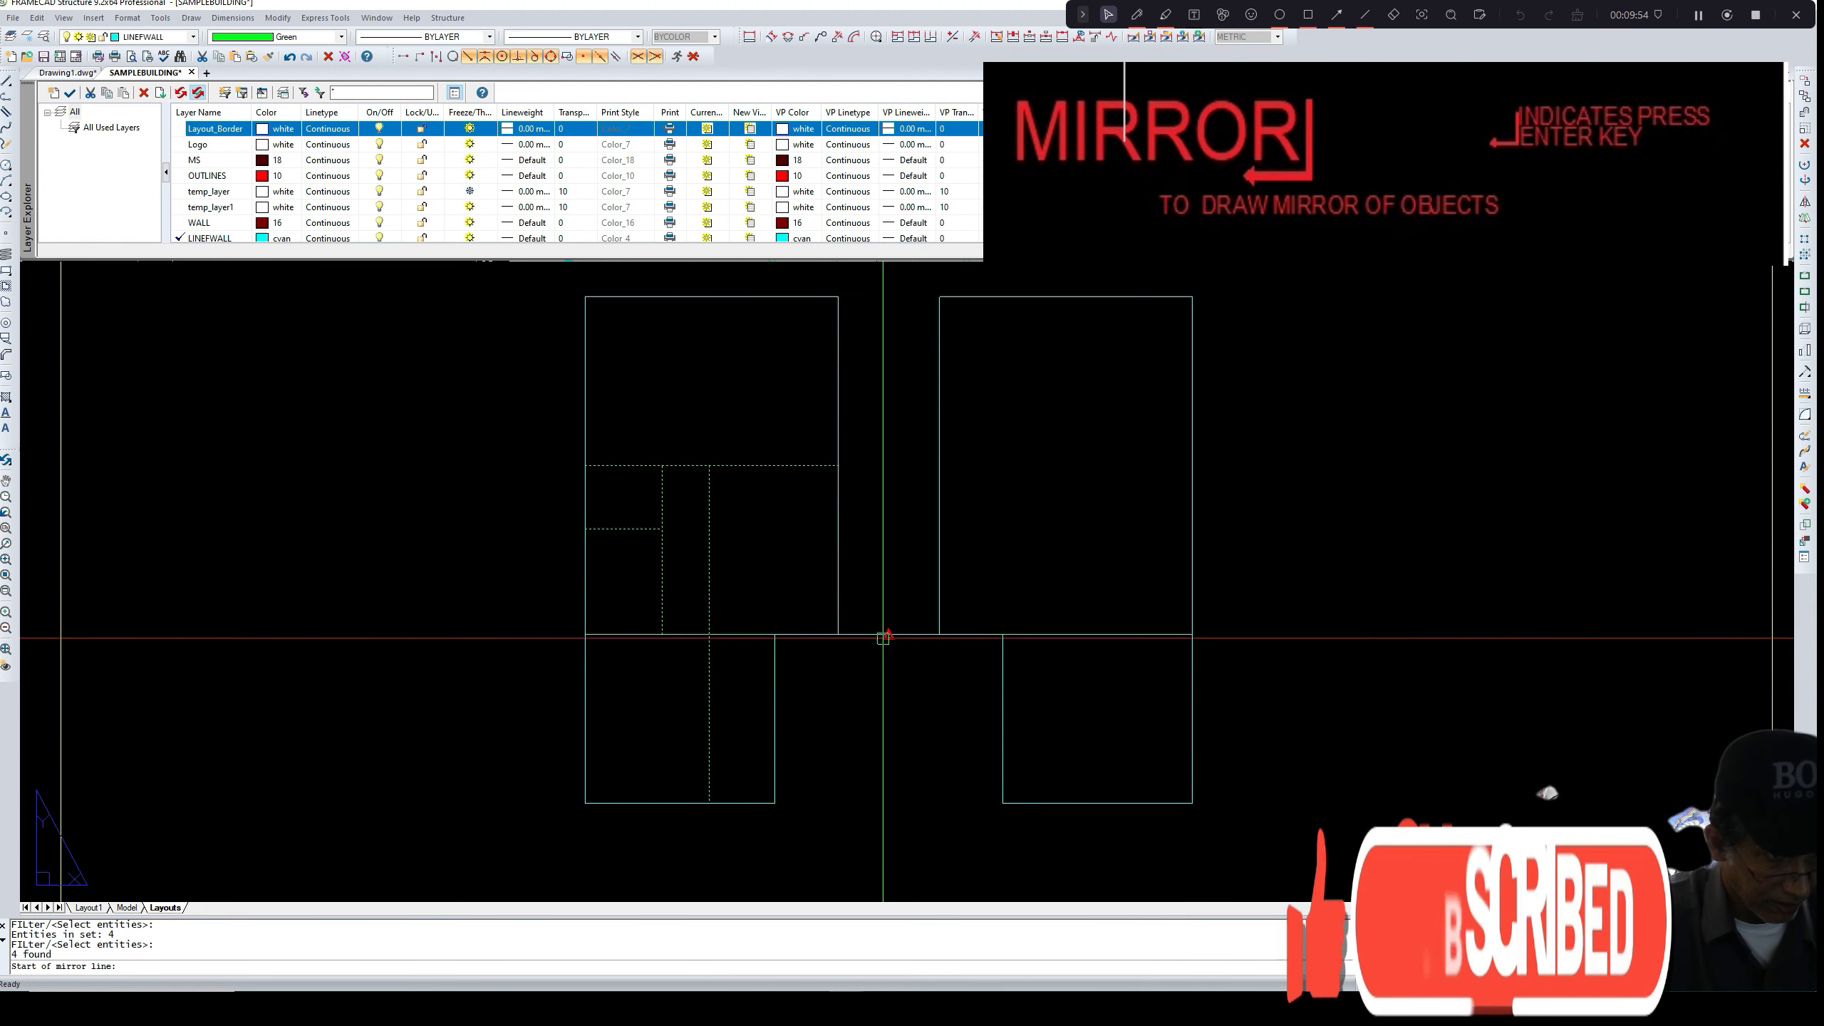
{"action": "left_click", "coordinate": [885, 636]}
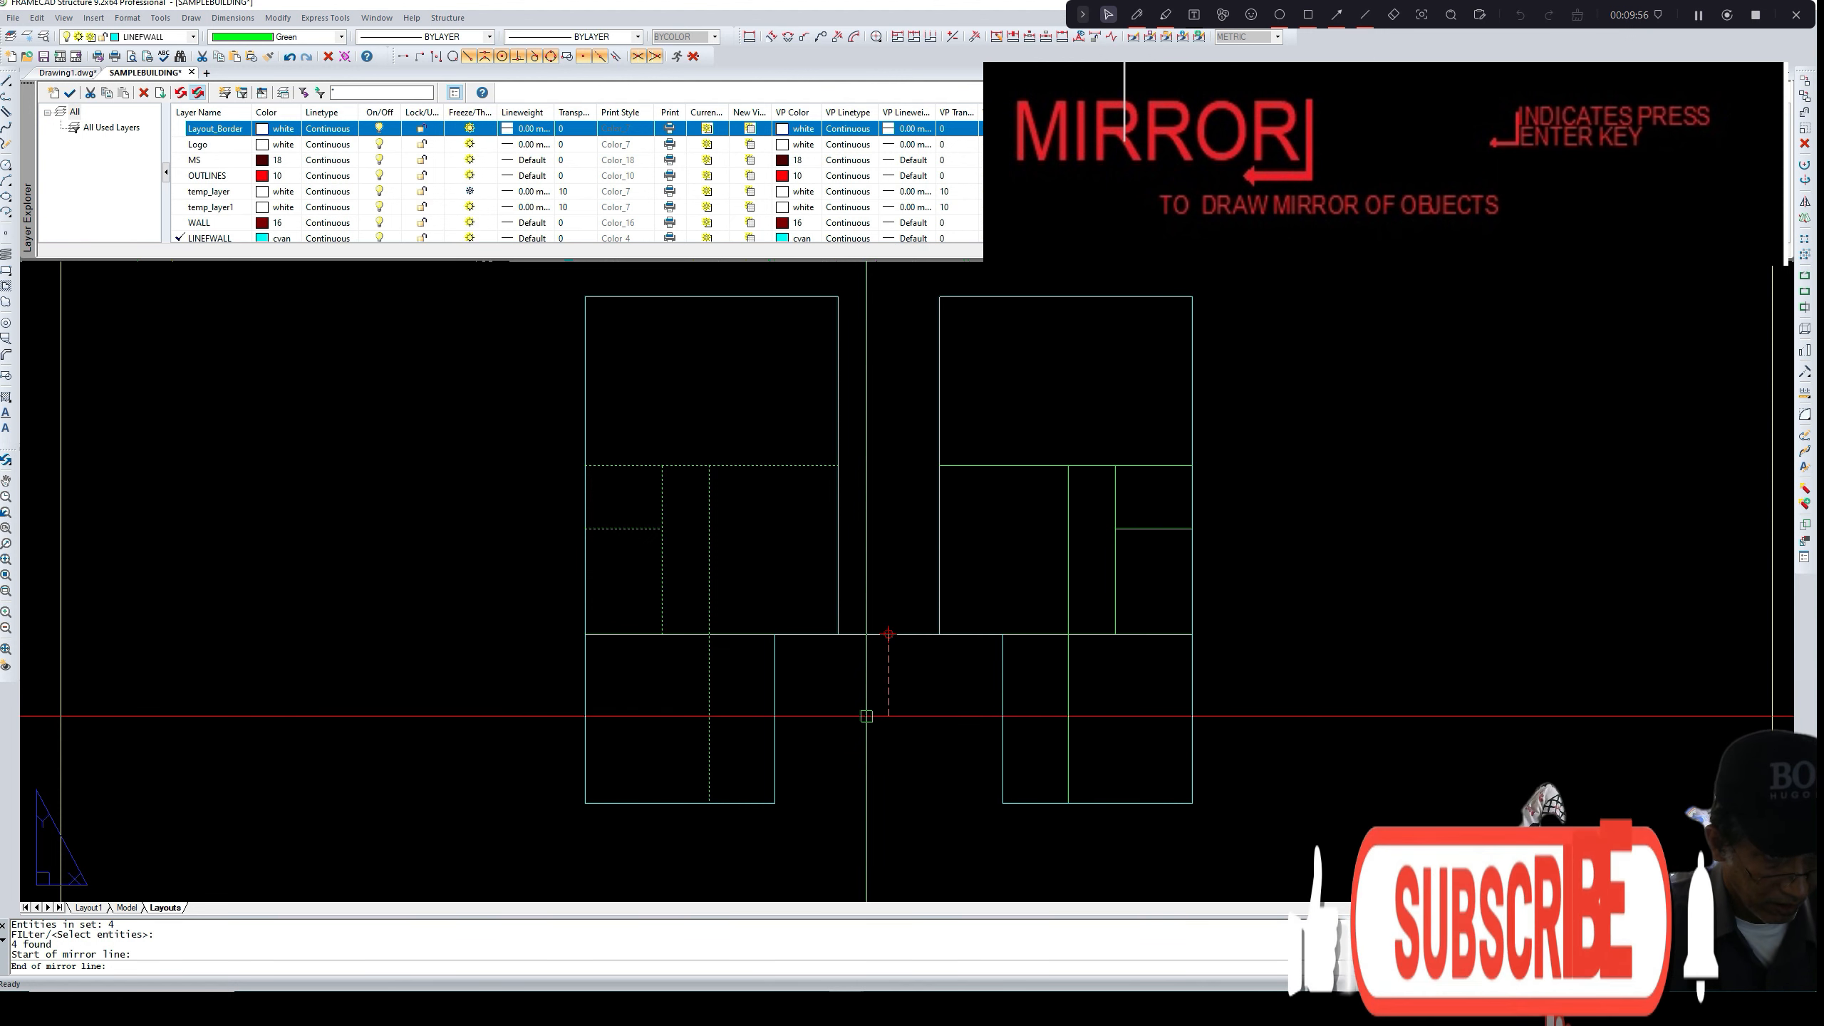
{"action": "left_click", "coordinate": [869, 851]}
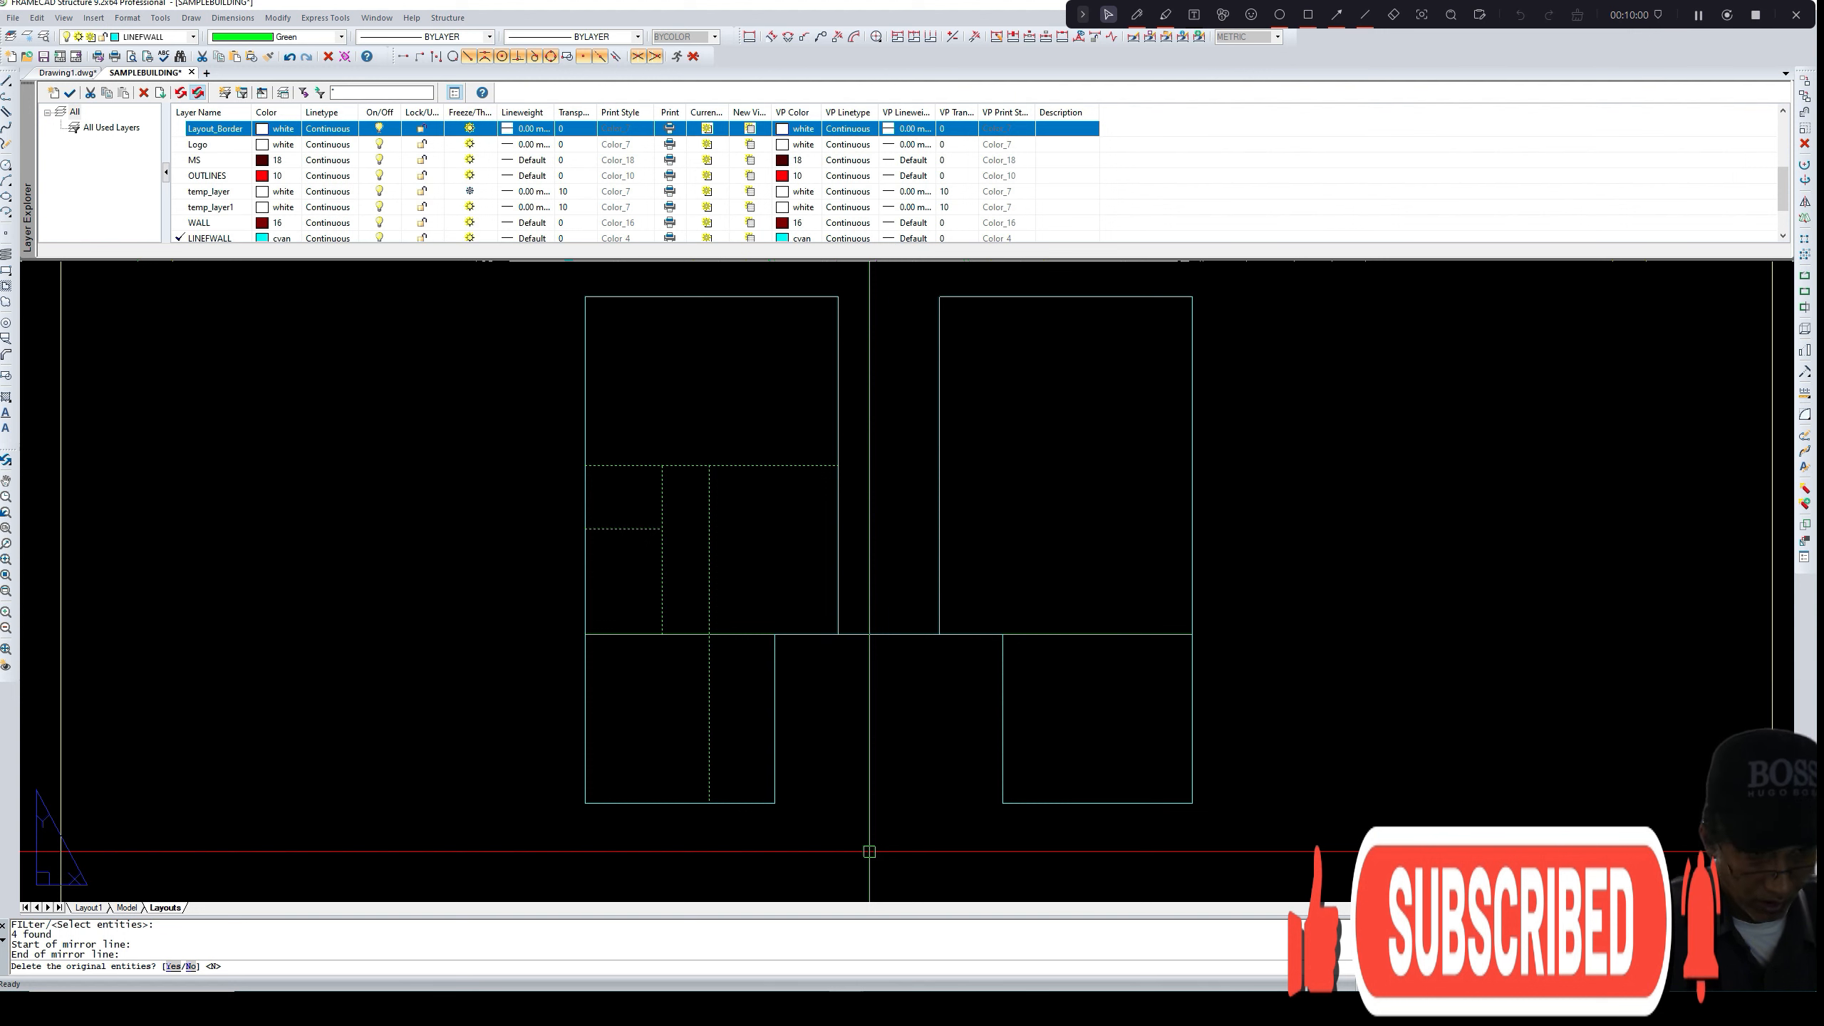
{"action": "key", "text": "Return"}
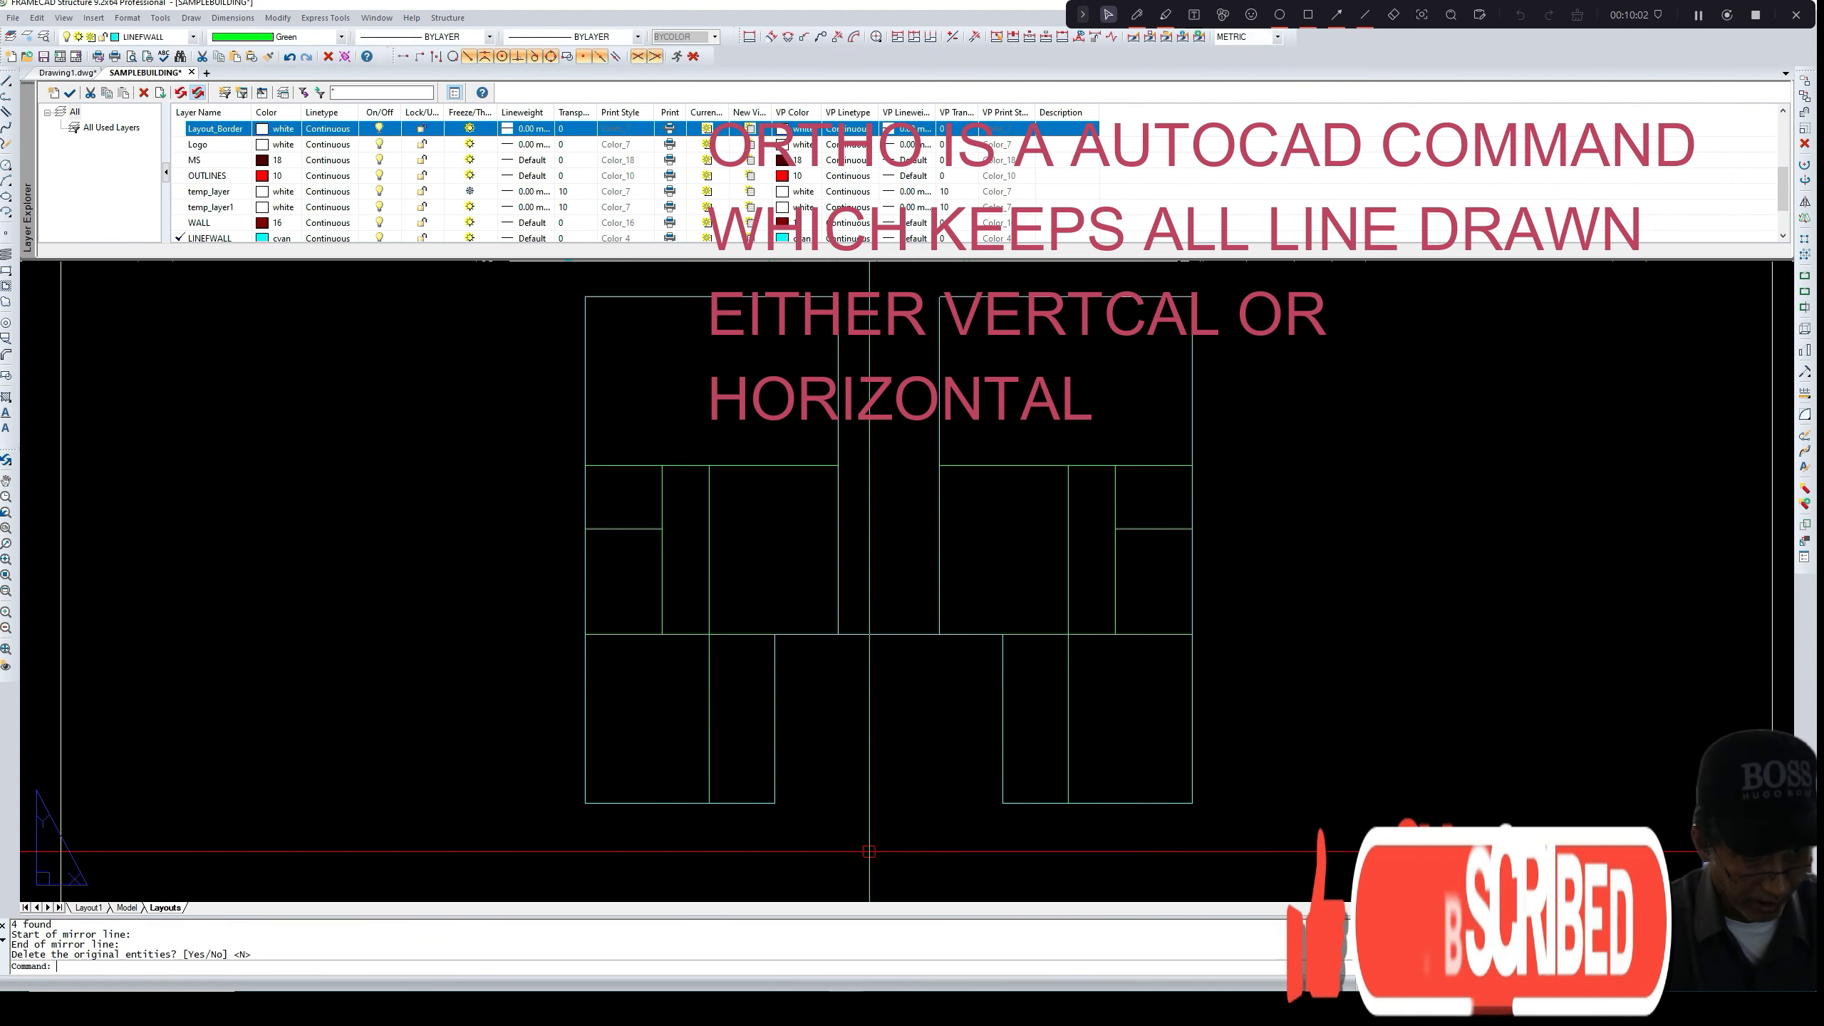
- Examine the original and mirrored internal wall lines in both halves of the building outline
{"action": "scroll", "coordinate": [1092, 689], "scroll_direction": "down", "scroll_amount": 2}
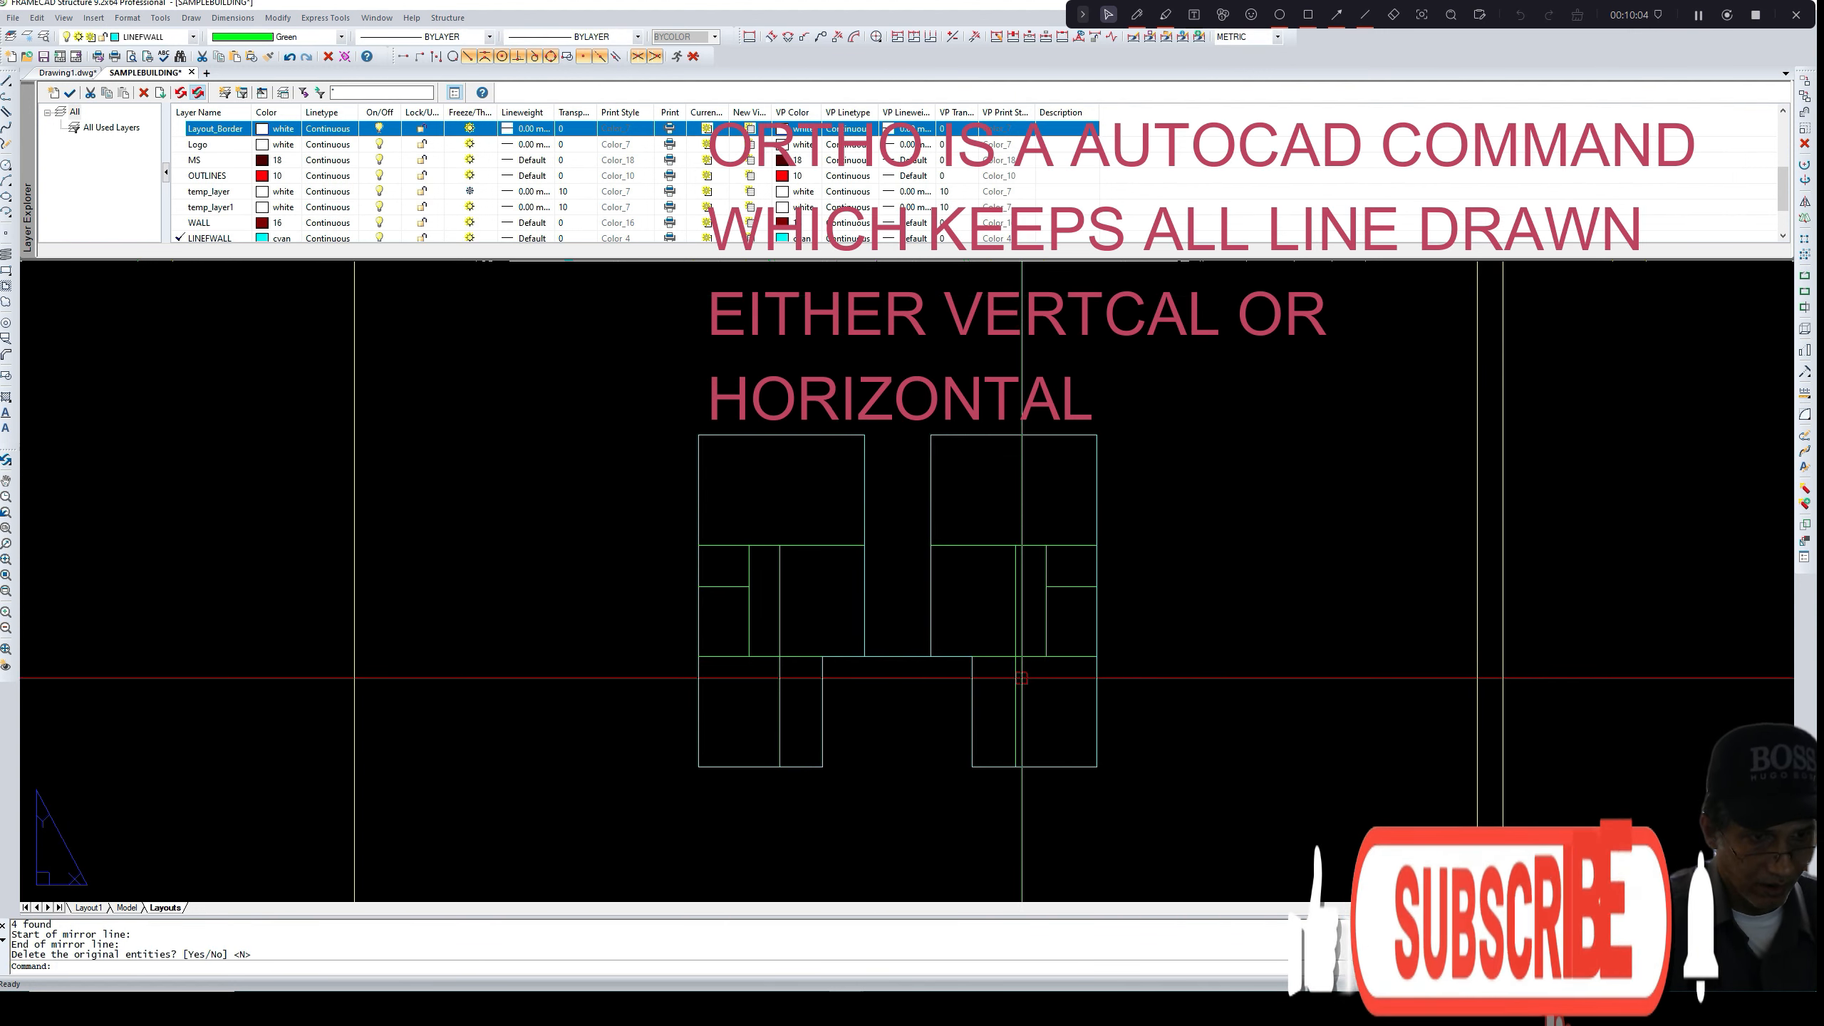
{"action": "scroll", "coordinate": [946, 617], "scroll_direction": "up", "scroll_amount": 3}
{"action": "scroll", "coordinate": [946, 620], "scroll_direction": "up", "scroll_amount": 3}
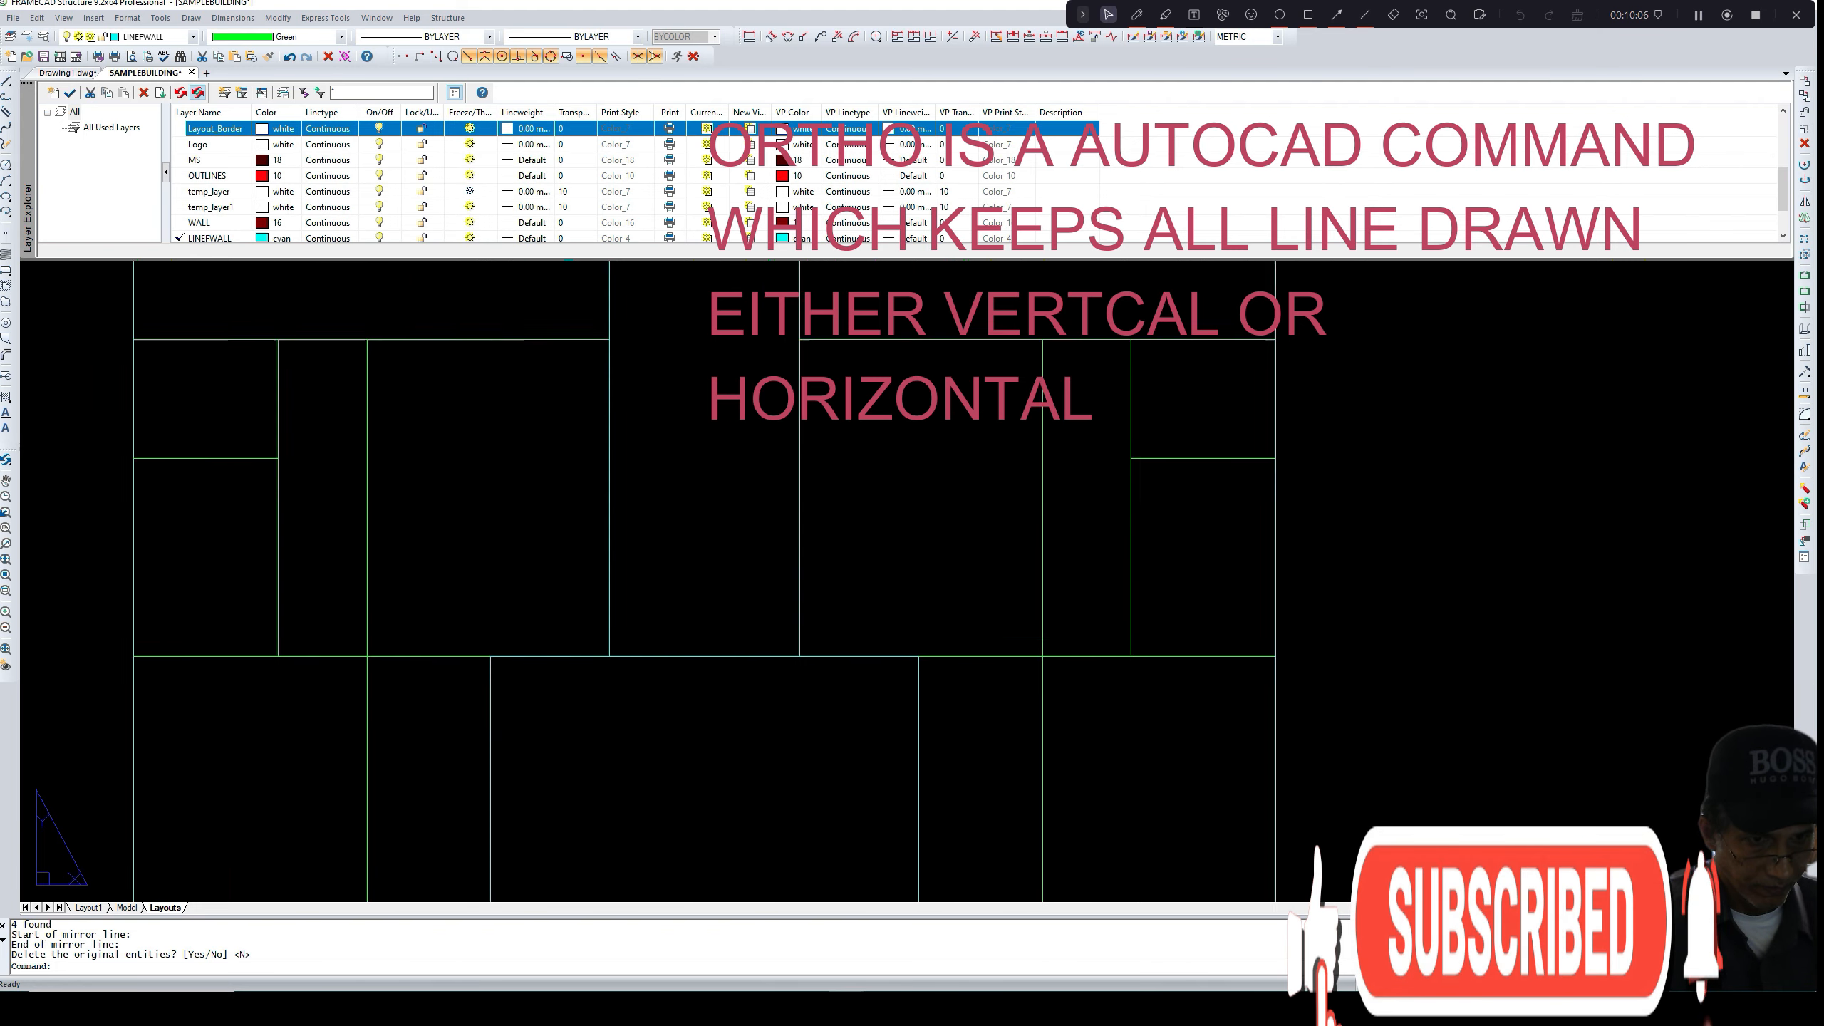
{"action": "scroll", "coordinate": [949, 632], "scroll_direction": "down", "scroll_amount": 3}
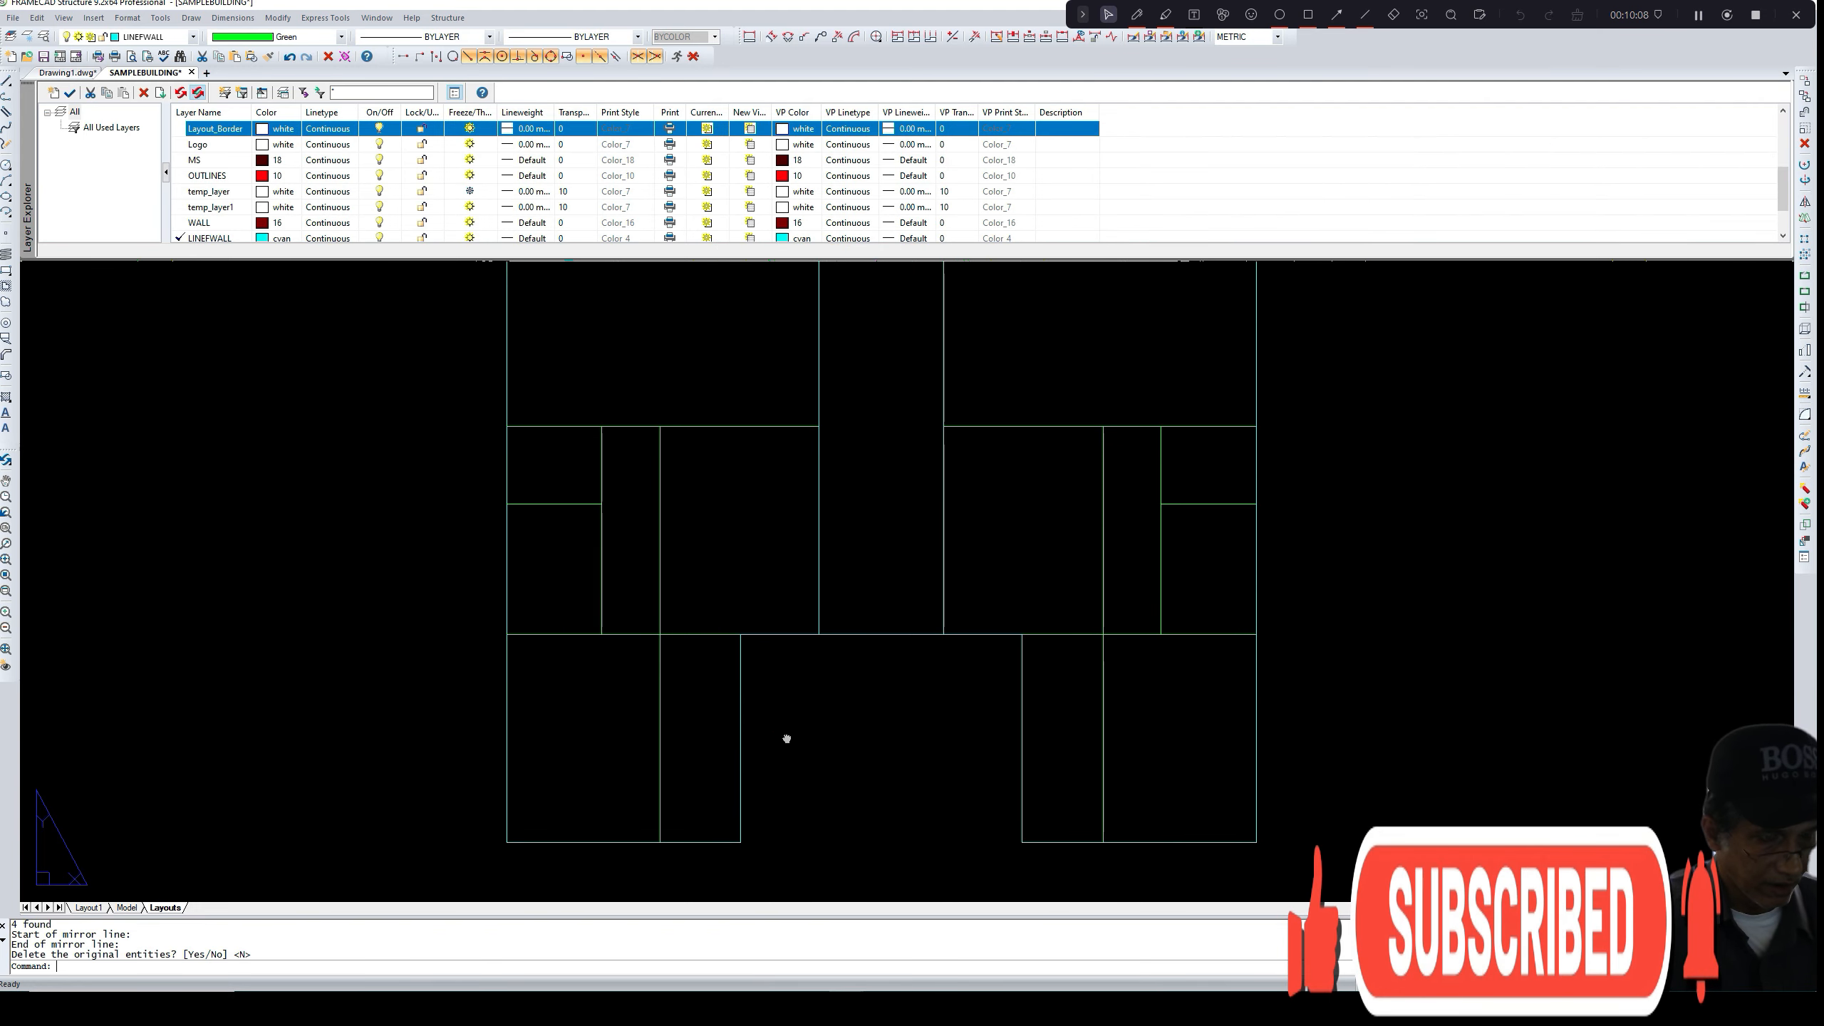
{"action": "scroll", "coordinate": [776, 747], "scroll_direction": "down", "scroll_amount": 2}
{"action": "middle_click_drag", "start_coordinate": [824, 704], "coordinate": [781, 713]}
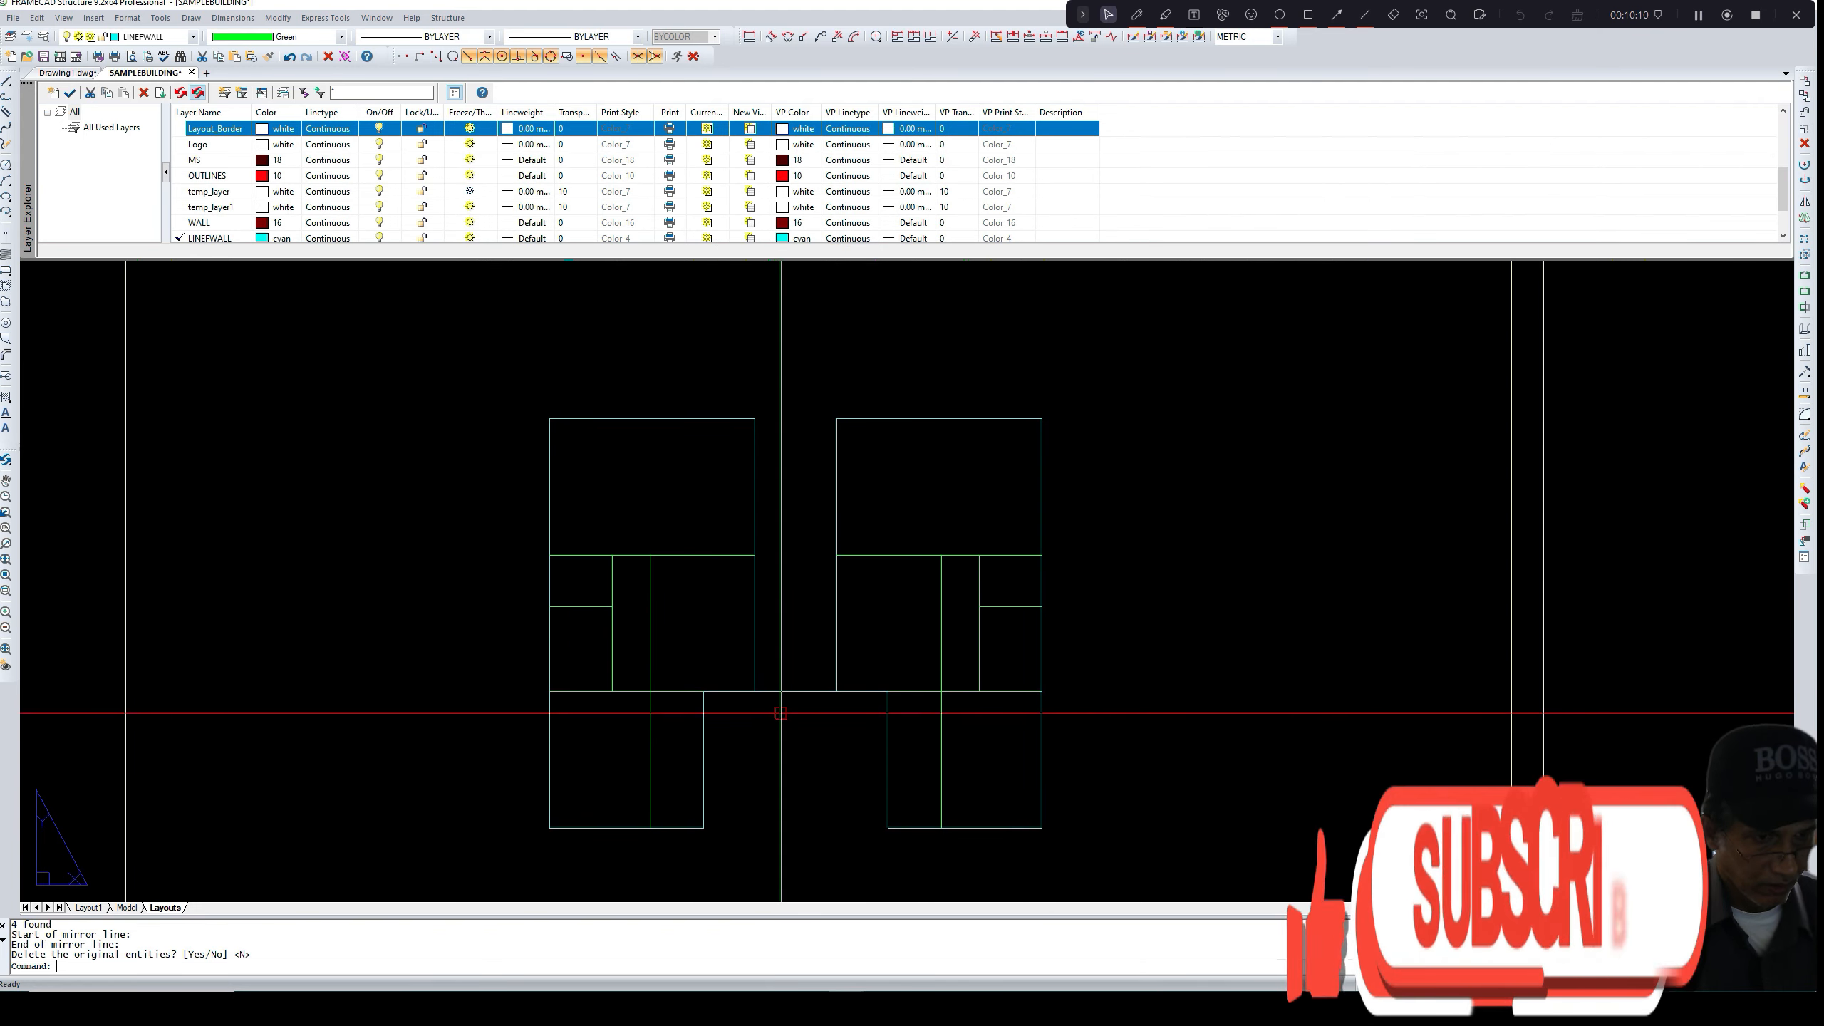
{"action": "scroll", "coordinate": [676, 619], "scroll_direction": "up", "scroll_amount": 5}
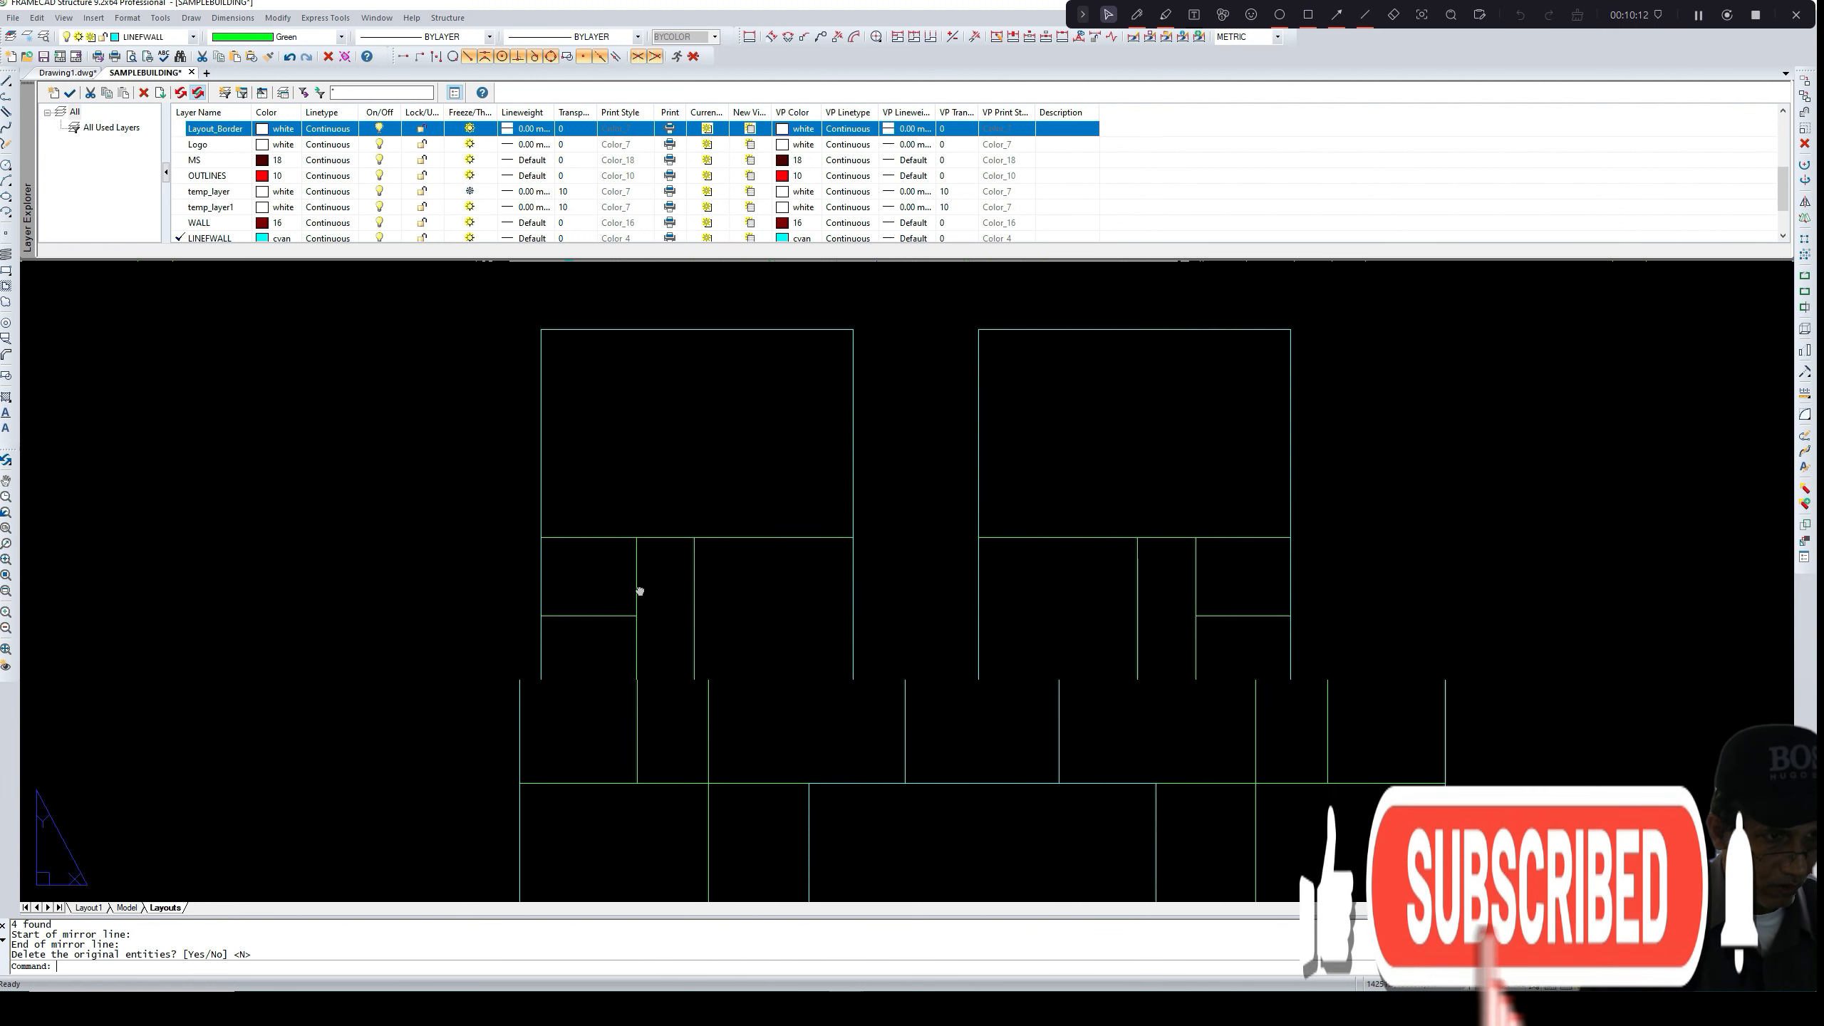
{"action": "scroll", "coordinate": [654, 624], "scroll_direction": "up", "scroll_amount": 1}
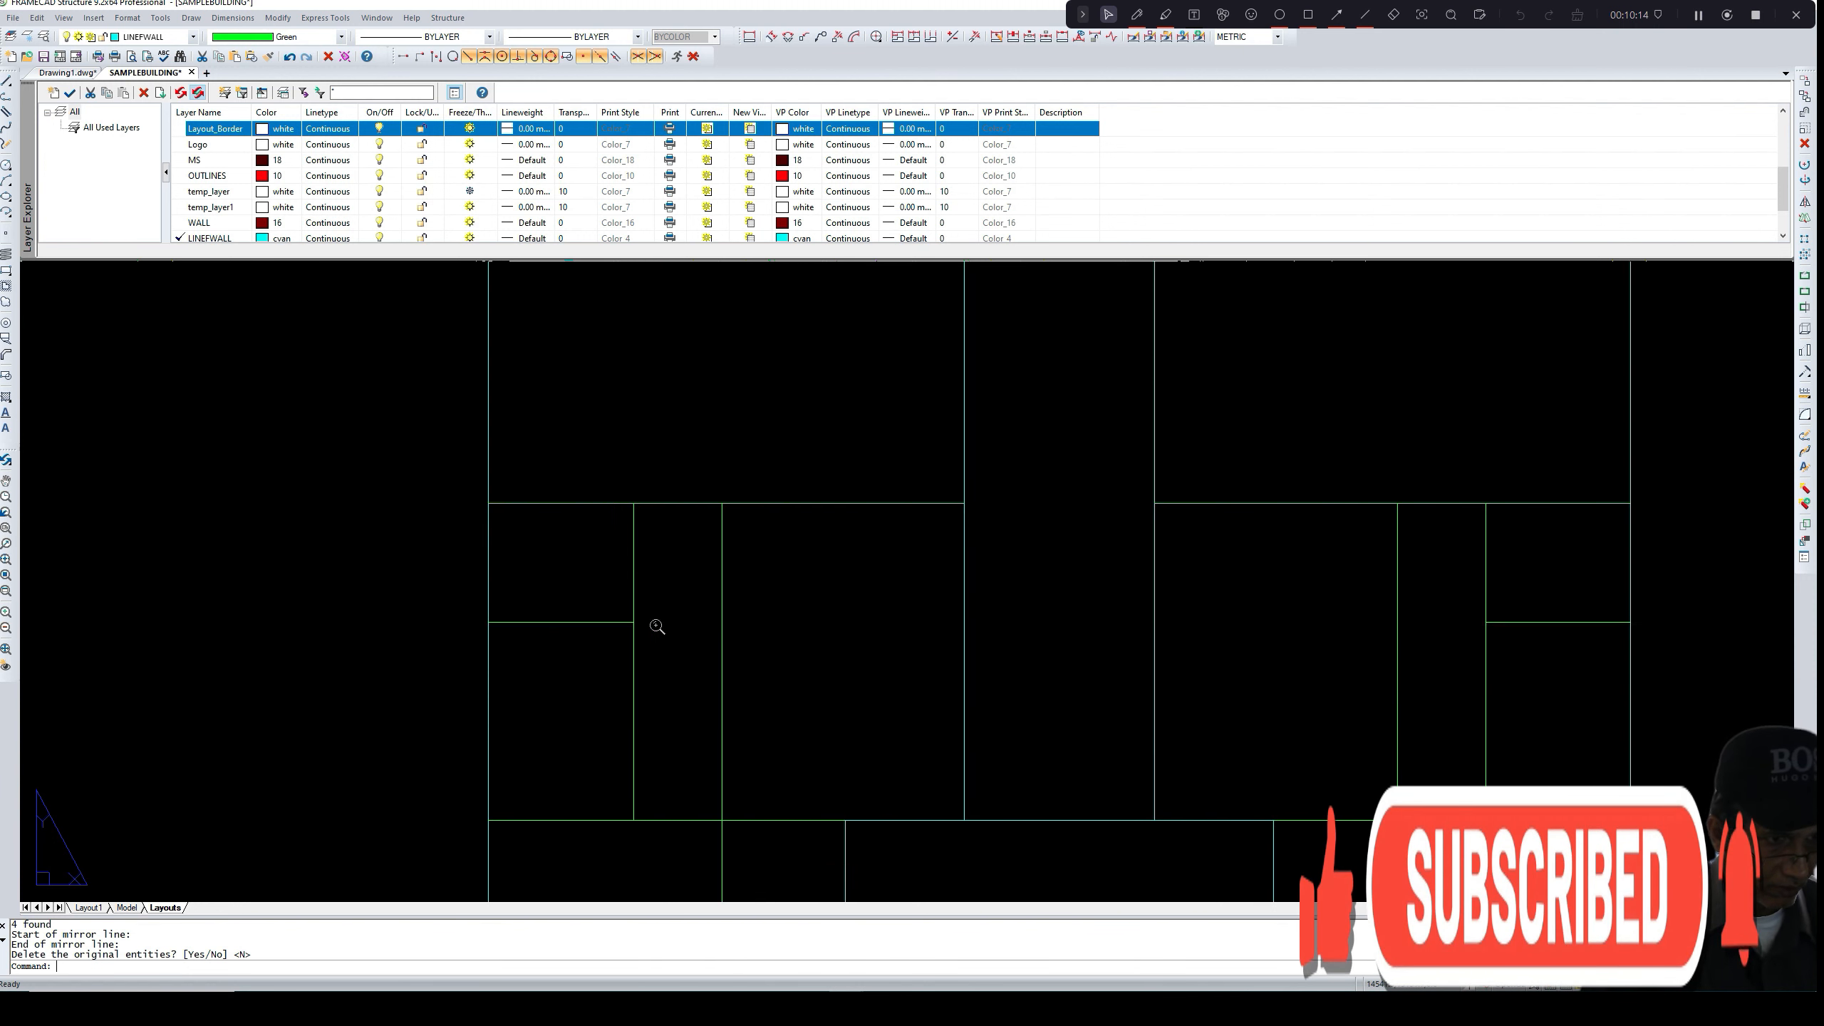
{"action": "scroll", "coordinate": [654, 624], "scroll_direction": "down", "scroll_amount": 1}
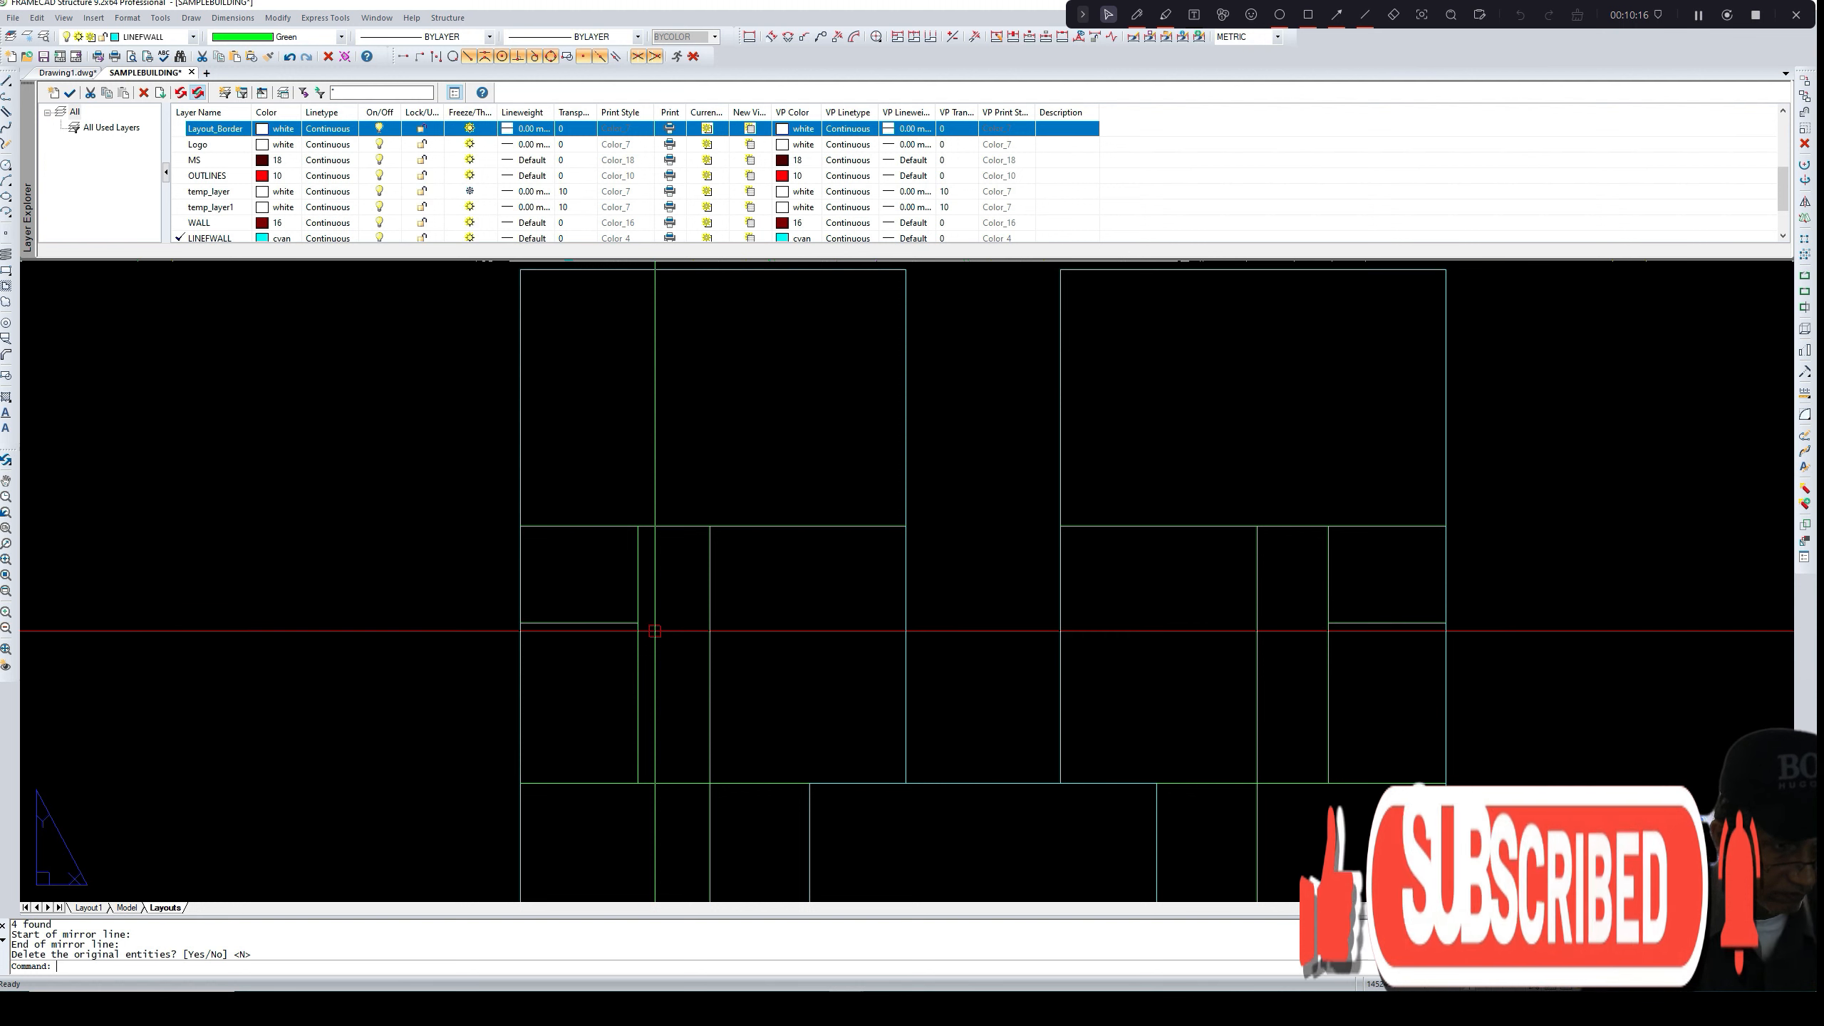
{"action": "scroll", "coordinate": [654, 630], "scroll_direction": "up", "scroll_amount": 1}
{"action": "scroll", "coordinate": [654, 631], "scroll_direction": "down", "scroll_amount": 1}
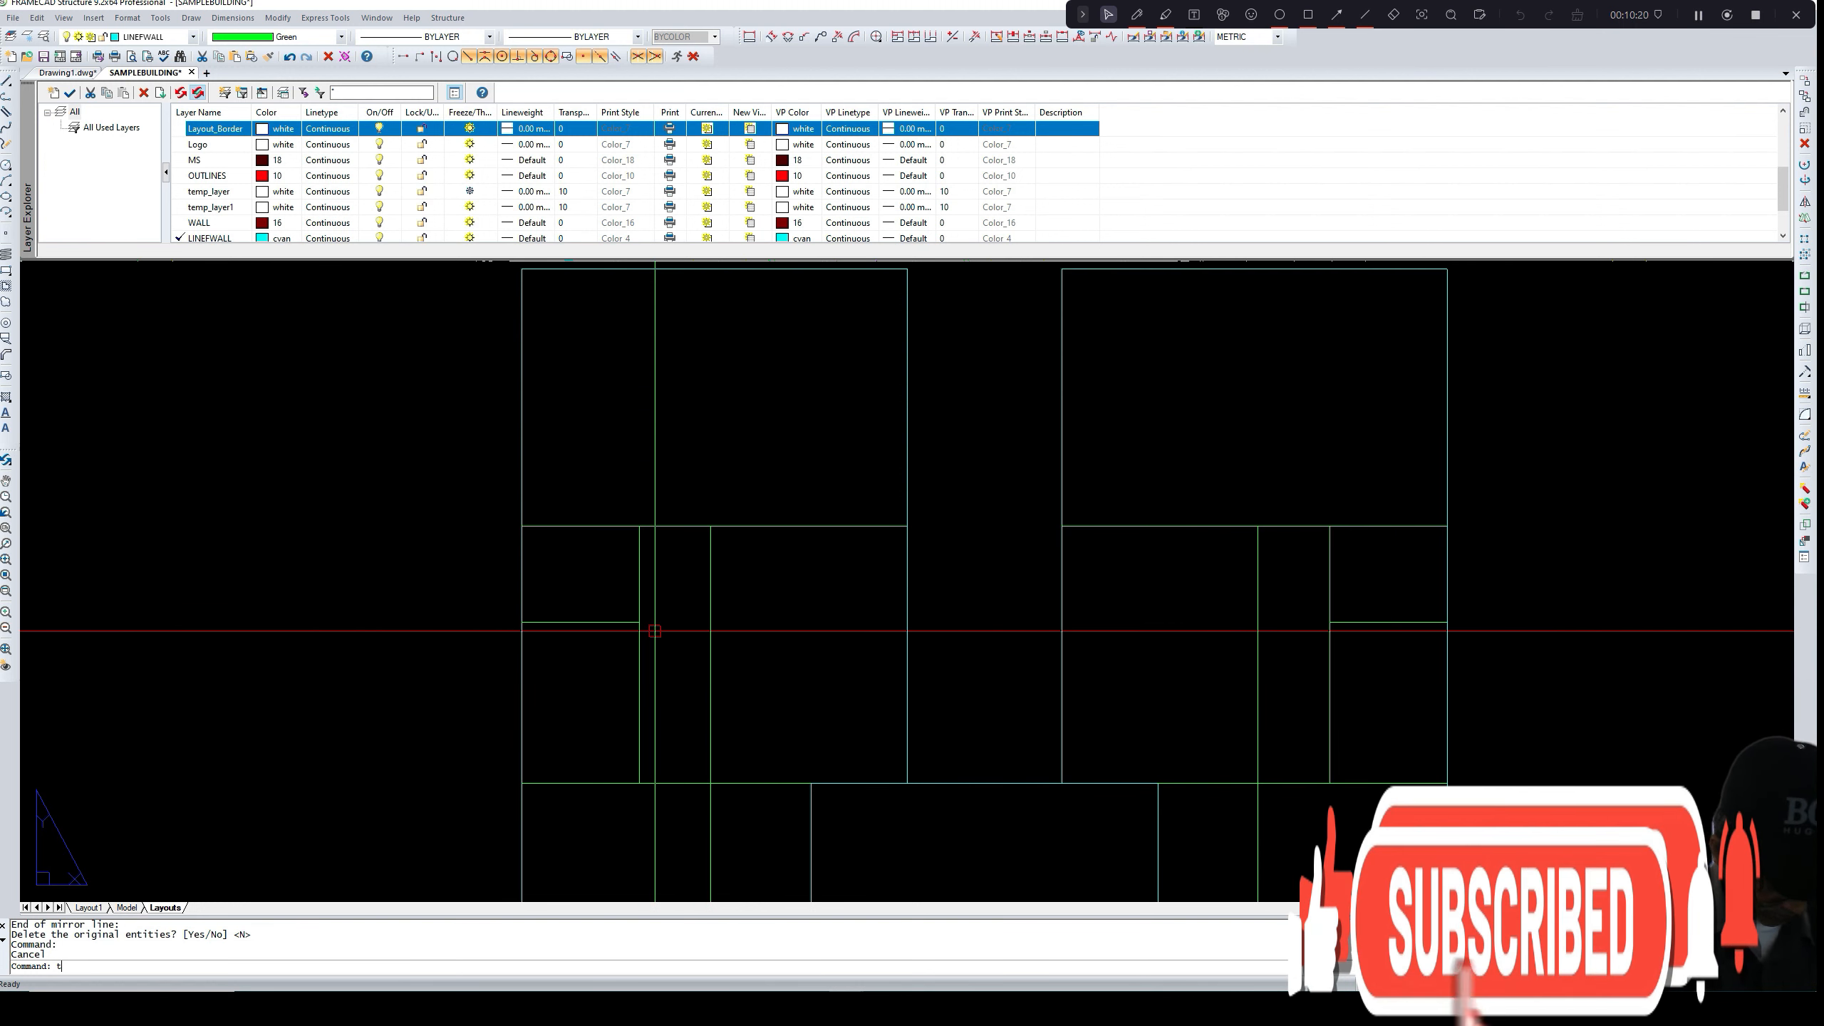
{"action": "key", "text": "Return"}
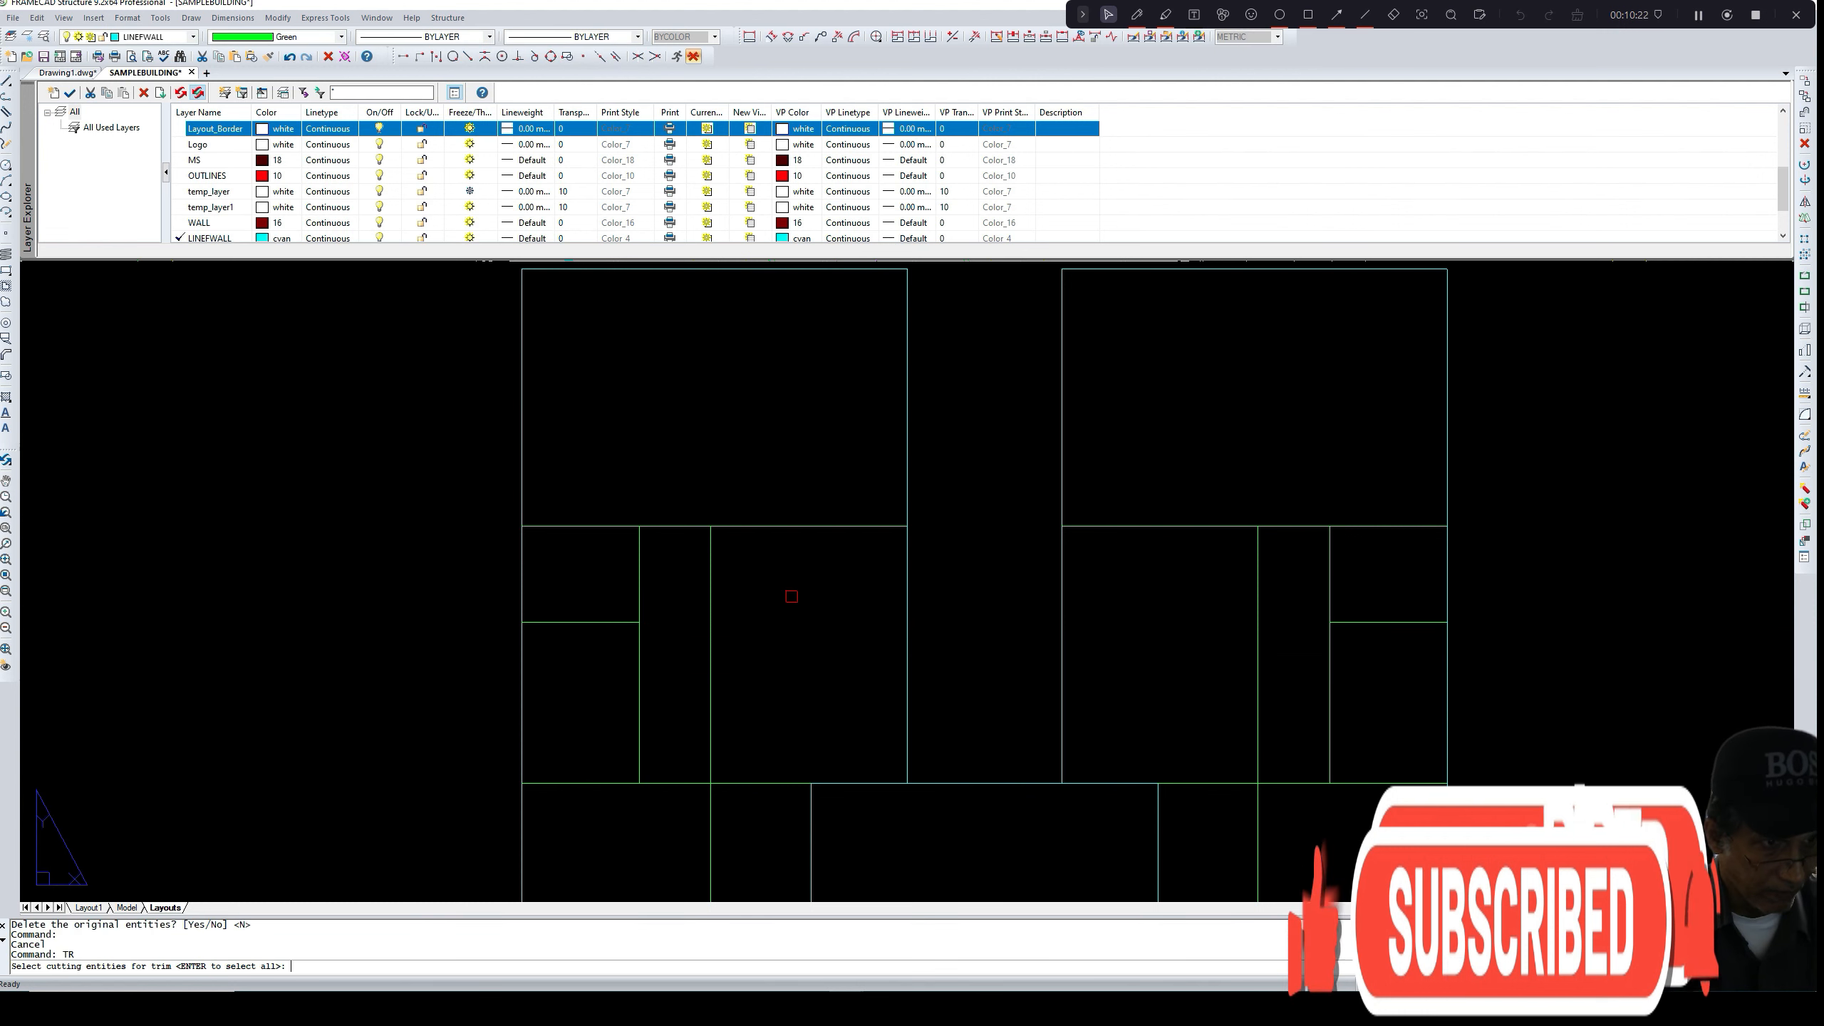
{"action": "left_click", "coordinate": [794, 599]}
{"action": "left_click", "coordinate": [620, 510]}
{"action": "left_click", "coordinate": [1368, 570]}
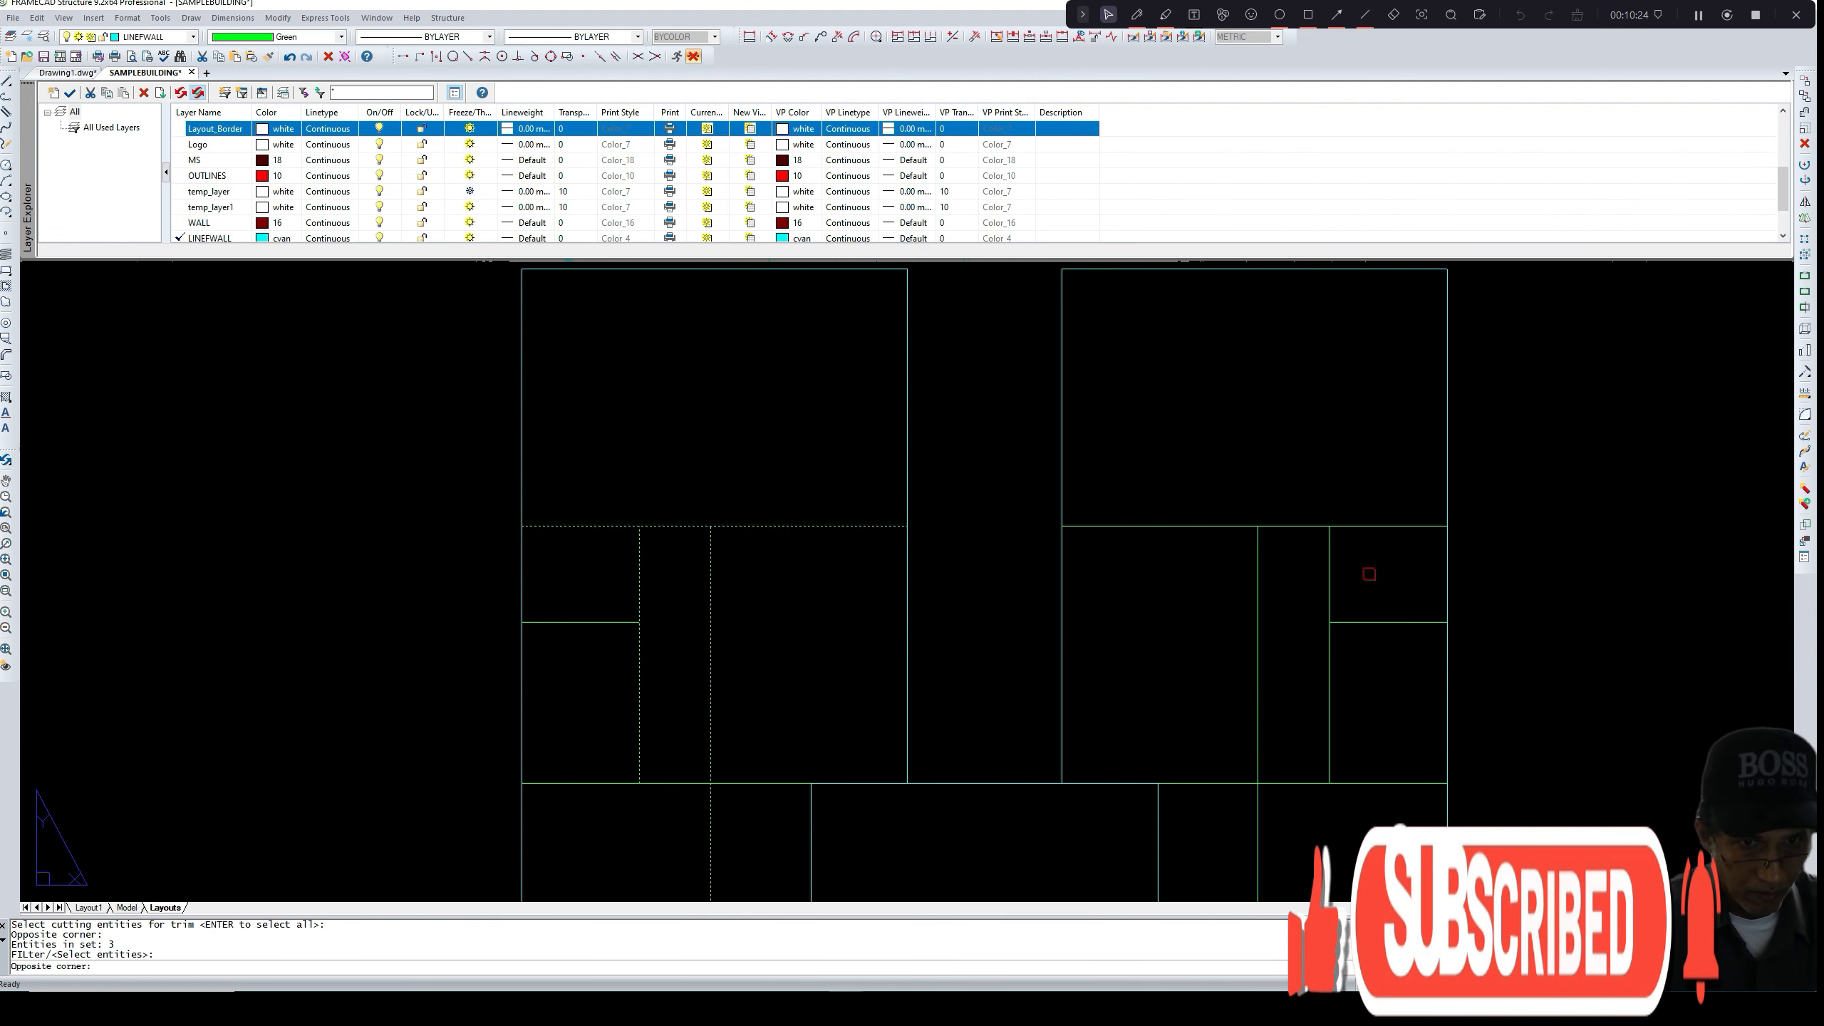
{"action": "left_click", "coordinate": [1230, 509]}
{"action": "key", "text": "Return"}
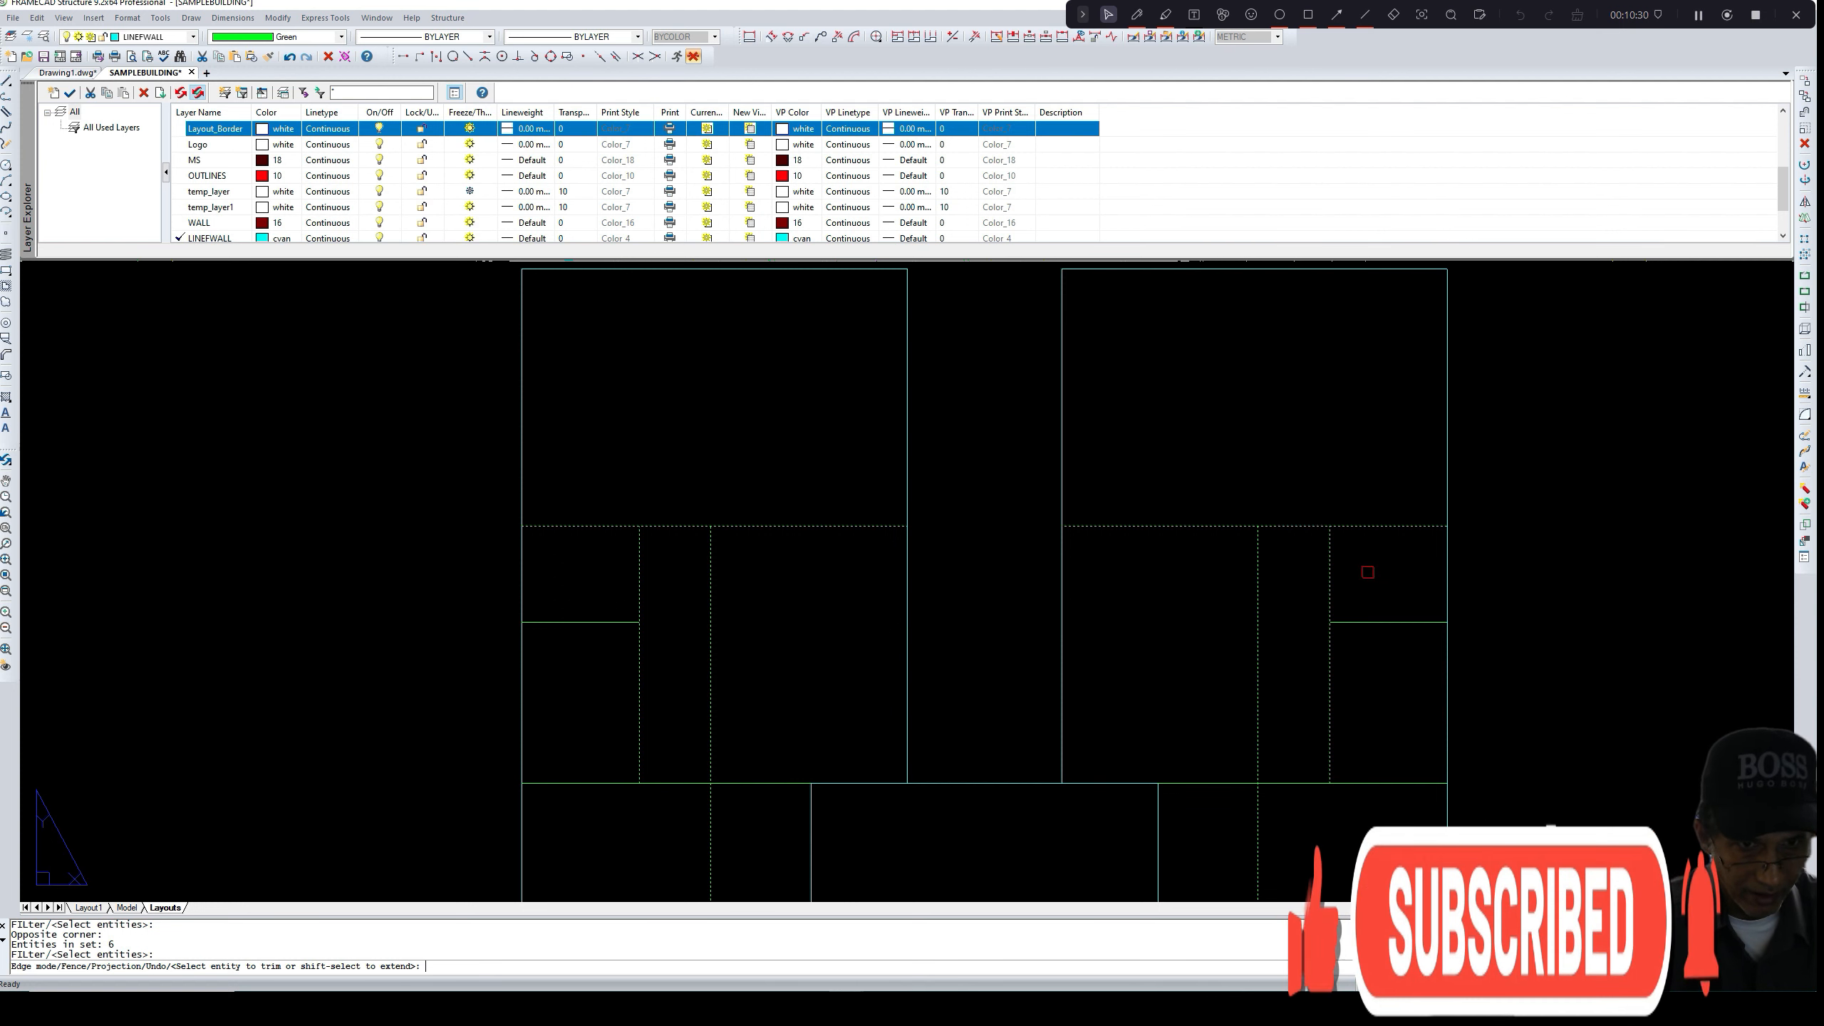
{"action": "key", "text": "Return"}
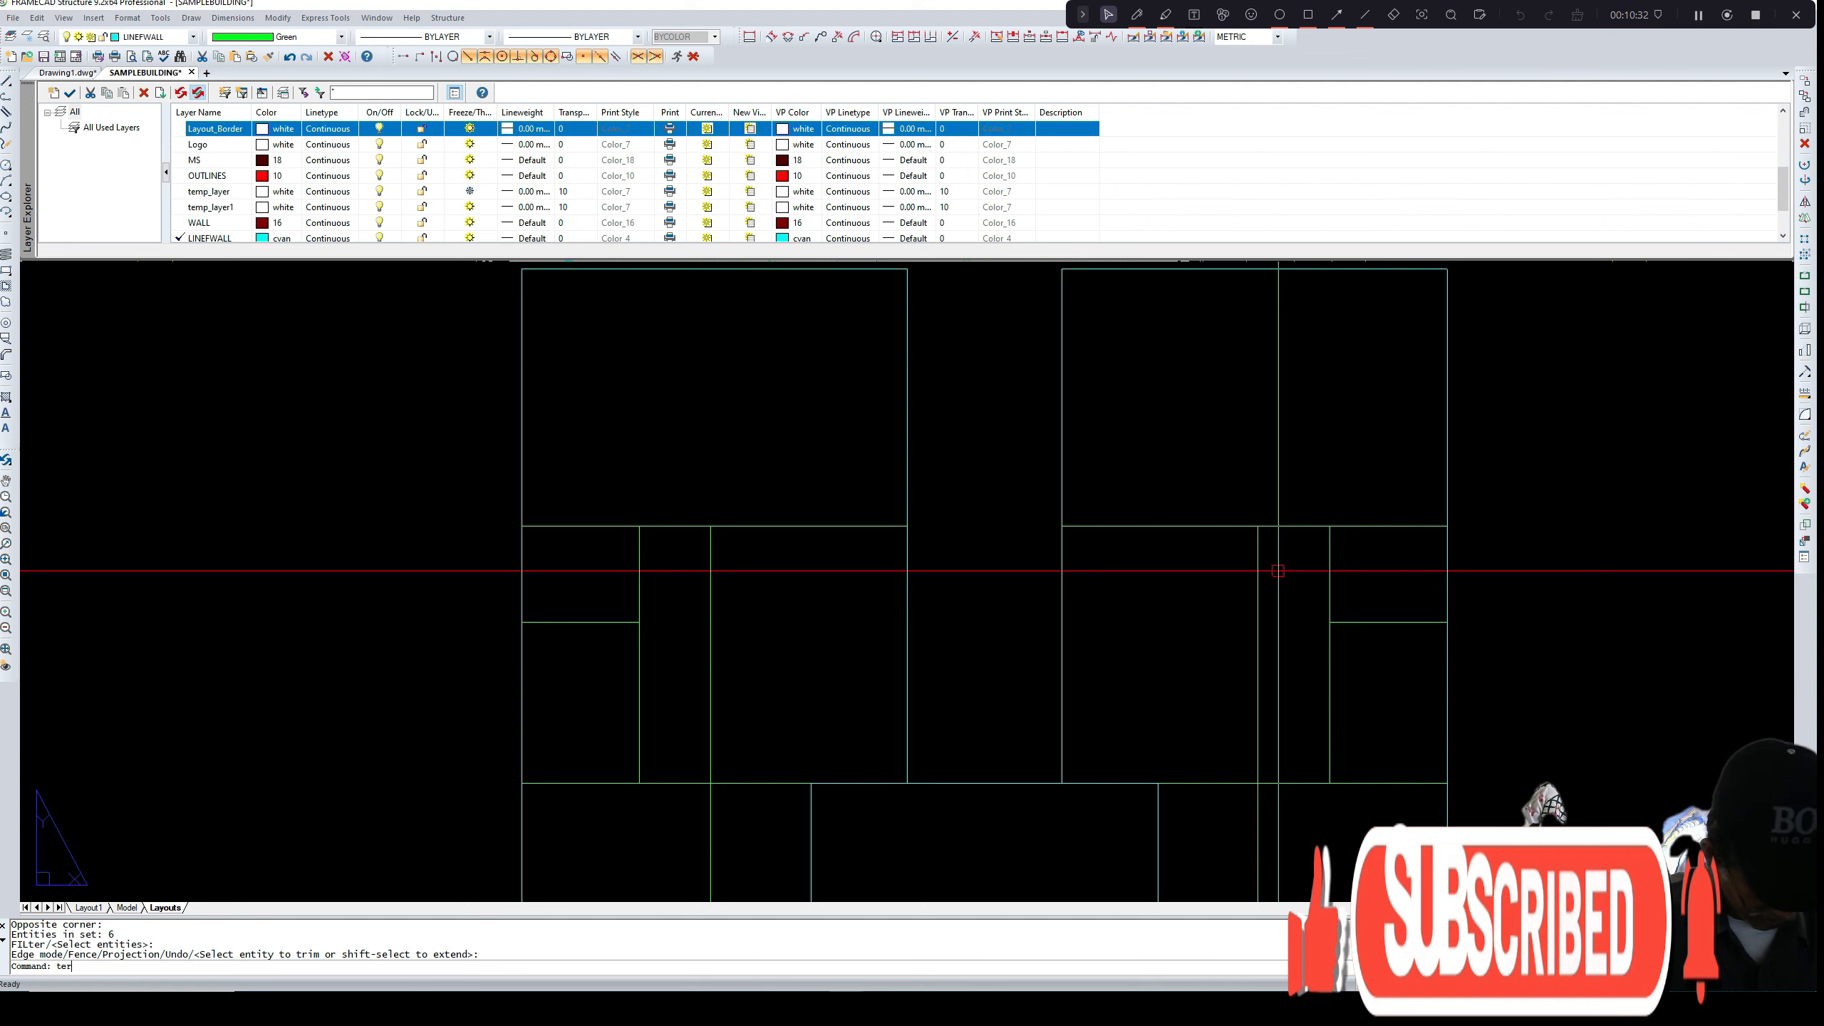
{"action": "key", "text": "Return"}
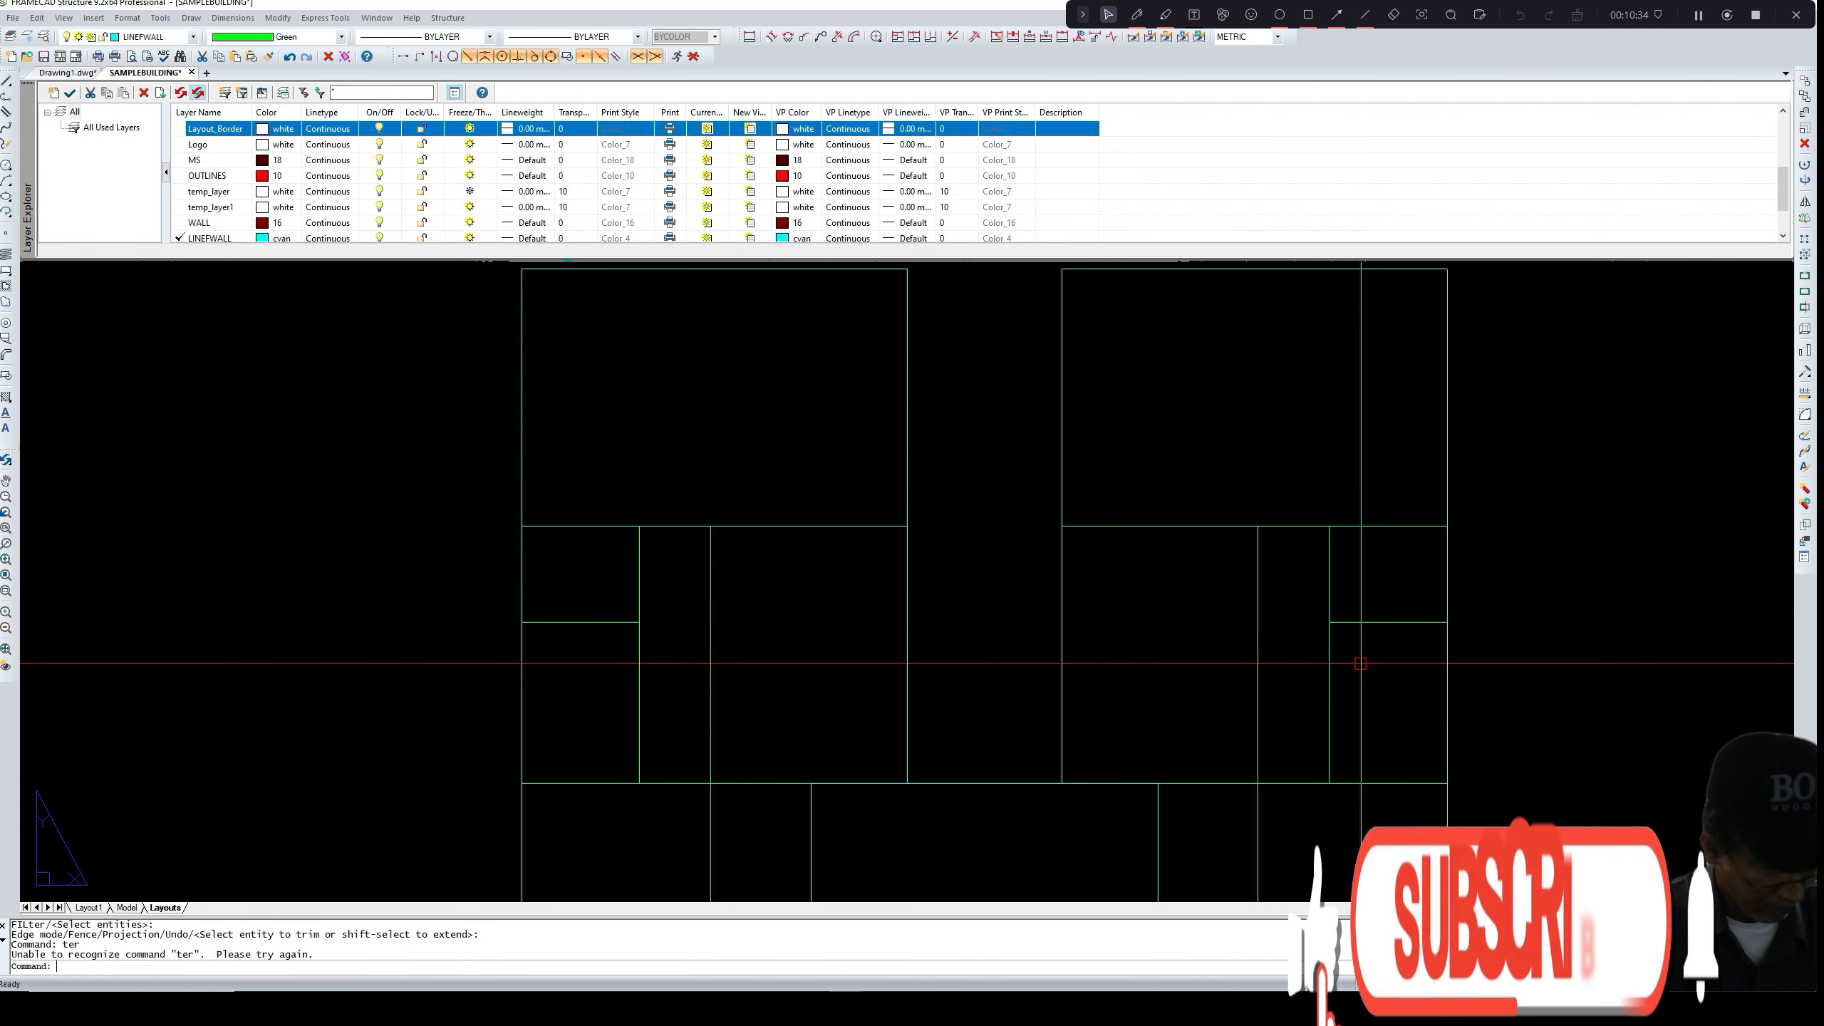
{"action": "key", "text": "Escape"}
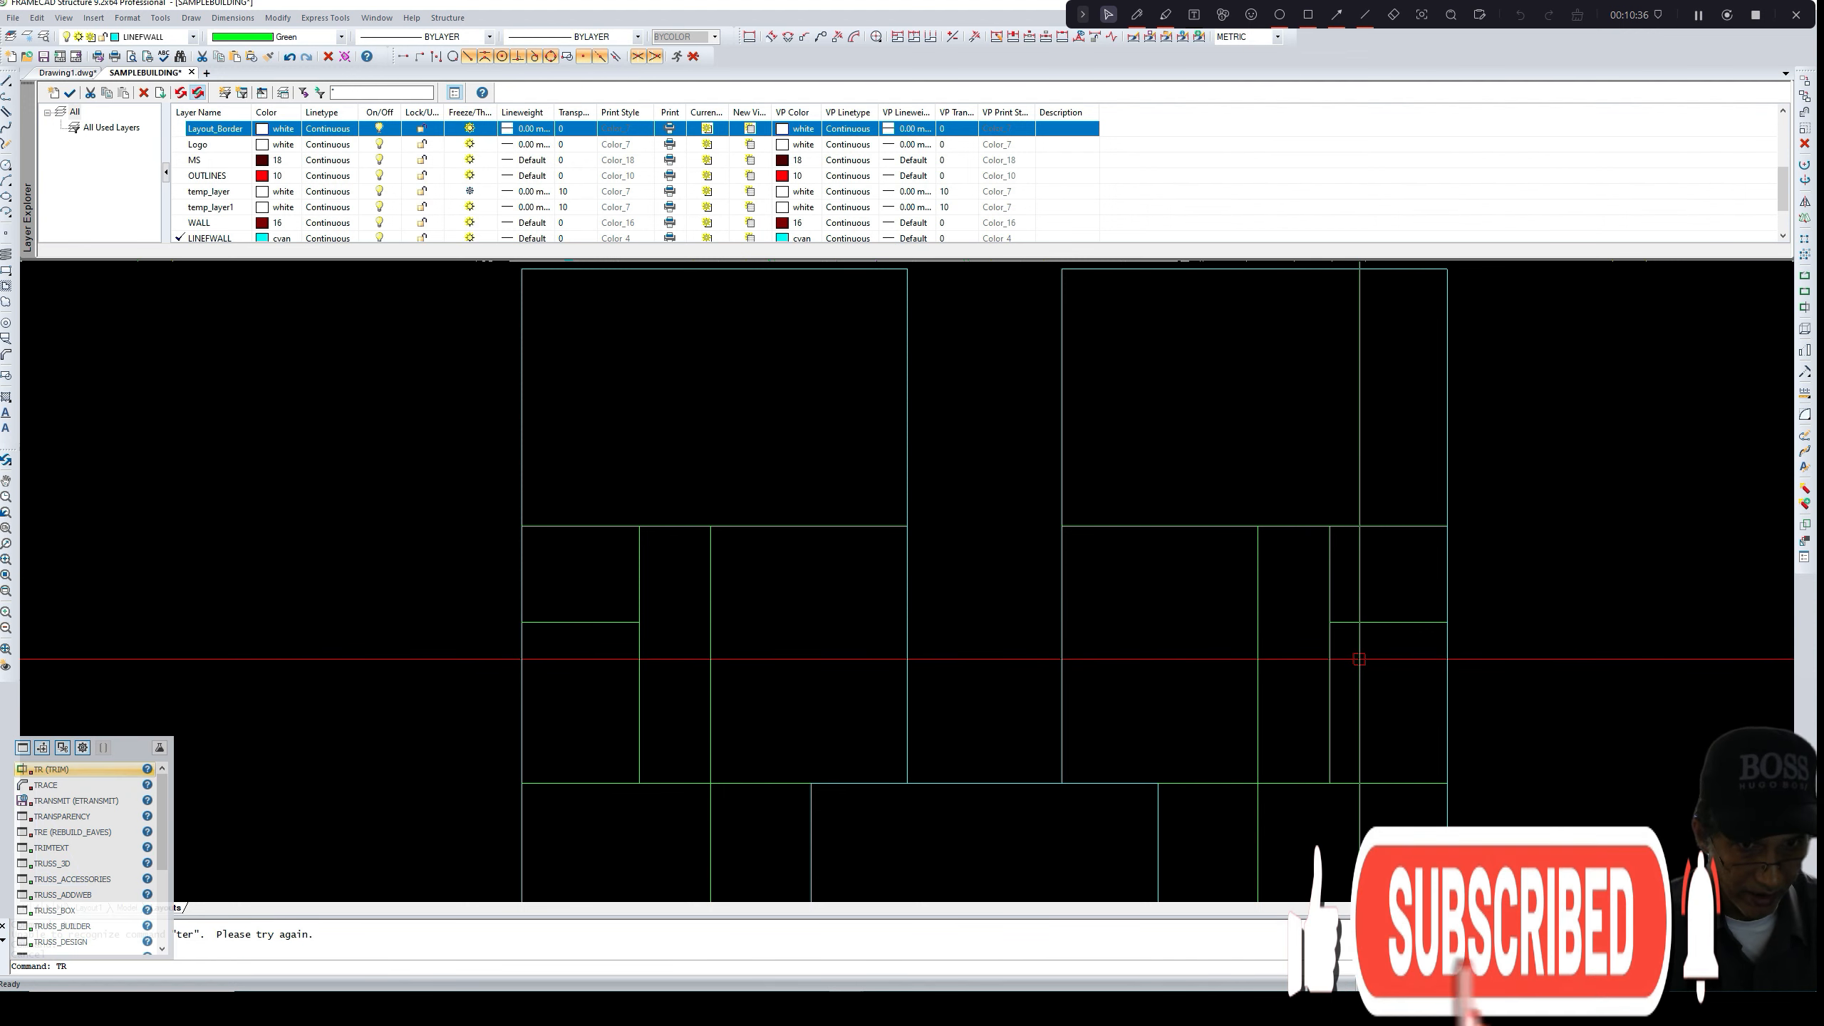
- Trim the horizontal internal wall lines between the two vertical green lines in both units with the TR command, opening the passages
{"action": "key", "text": "Return"}
{"action": "left_click", "coordinate": [1365, 663]}
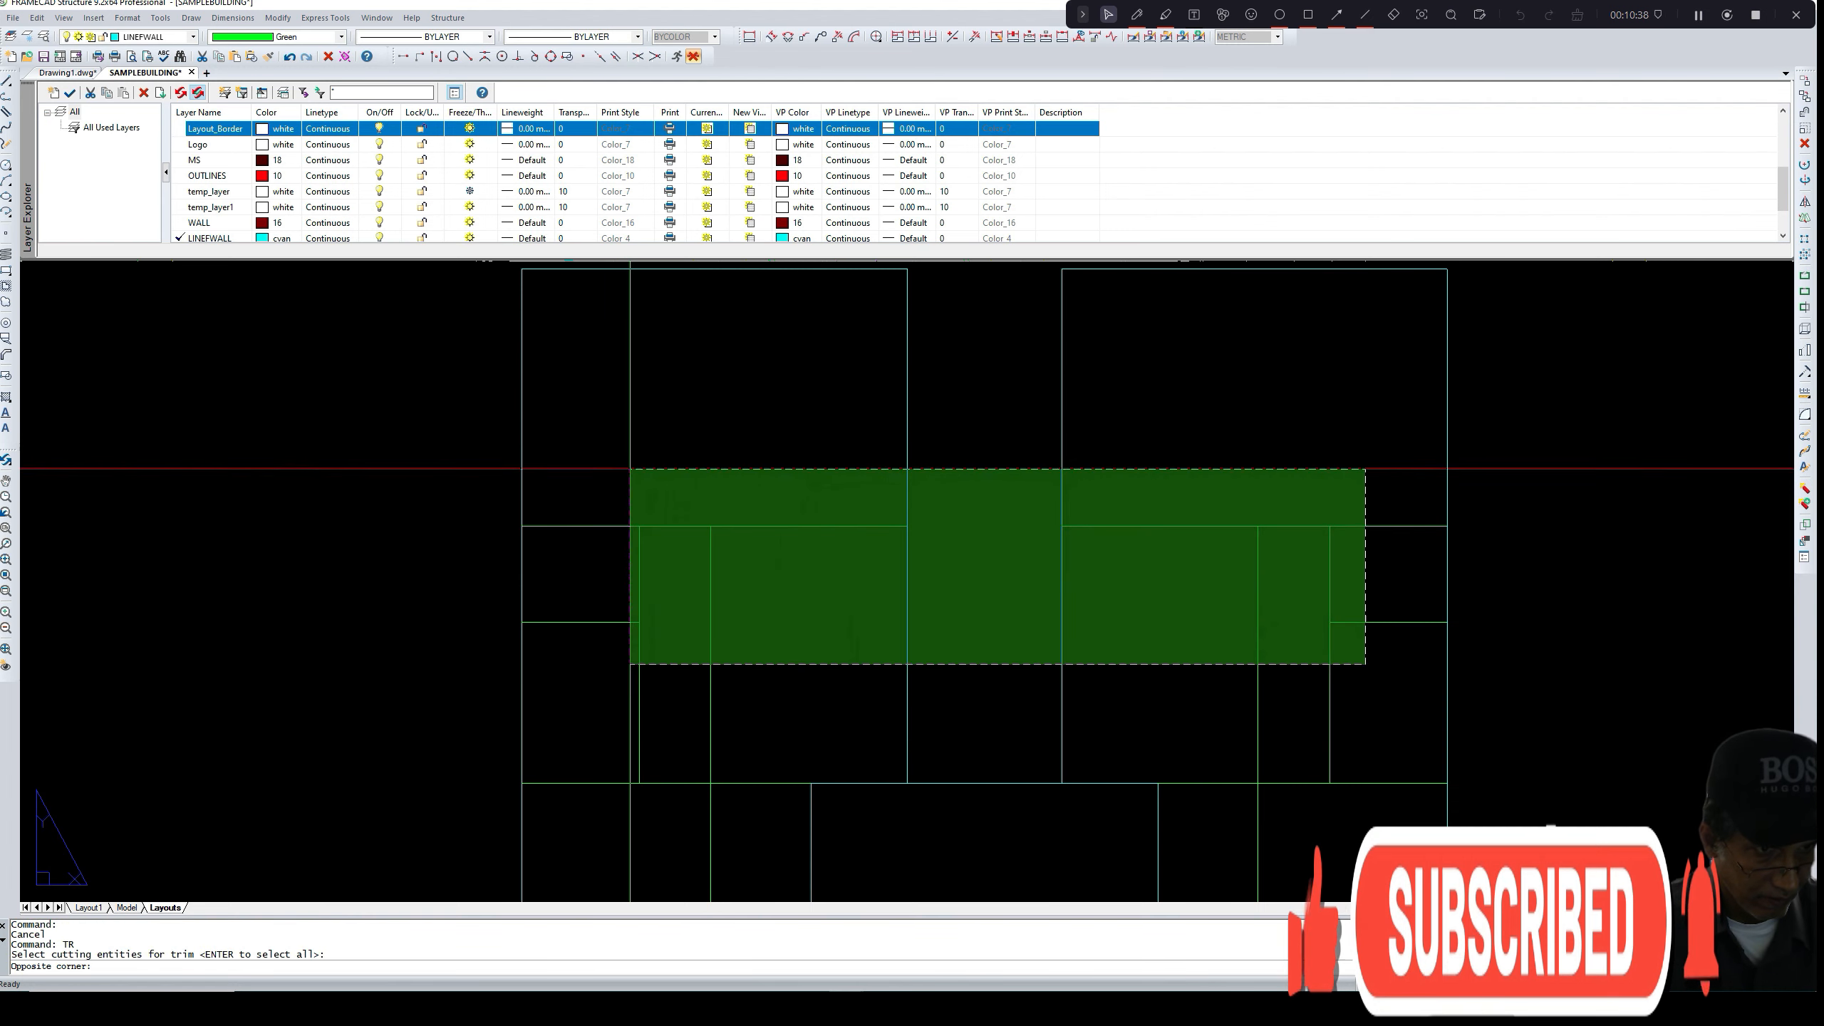
{"action": "left_click", "coordinate": [622, 467]}
{"action": "key", "text": "Return"}
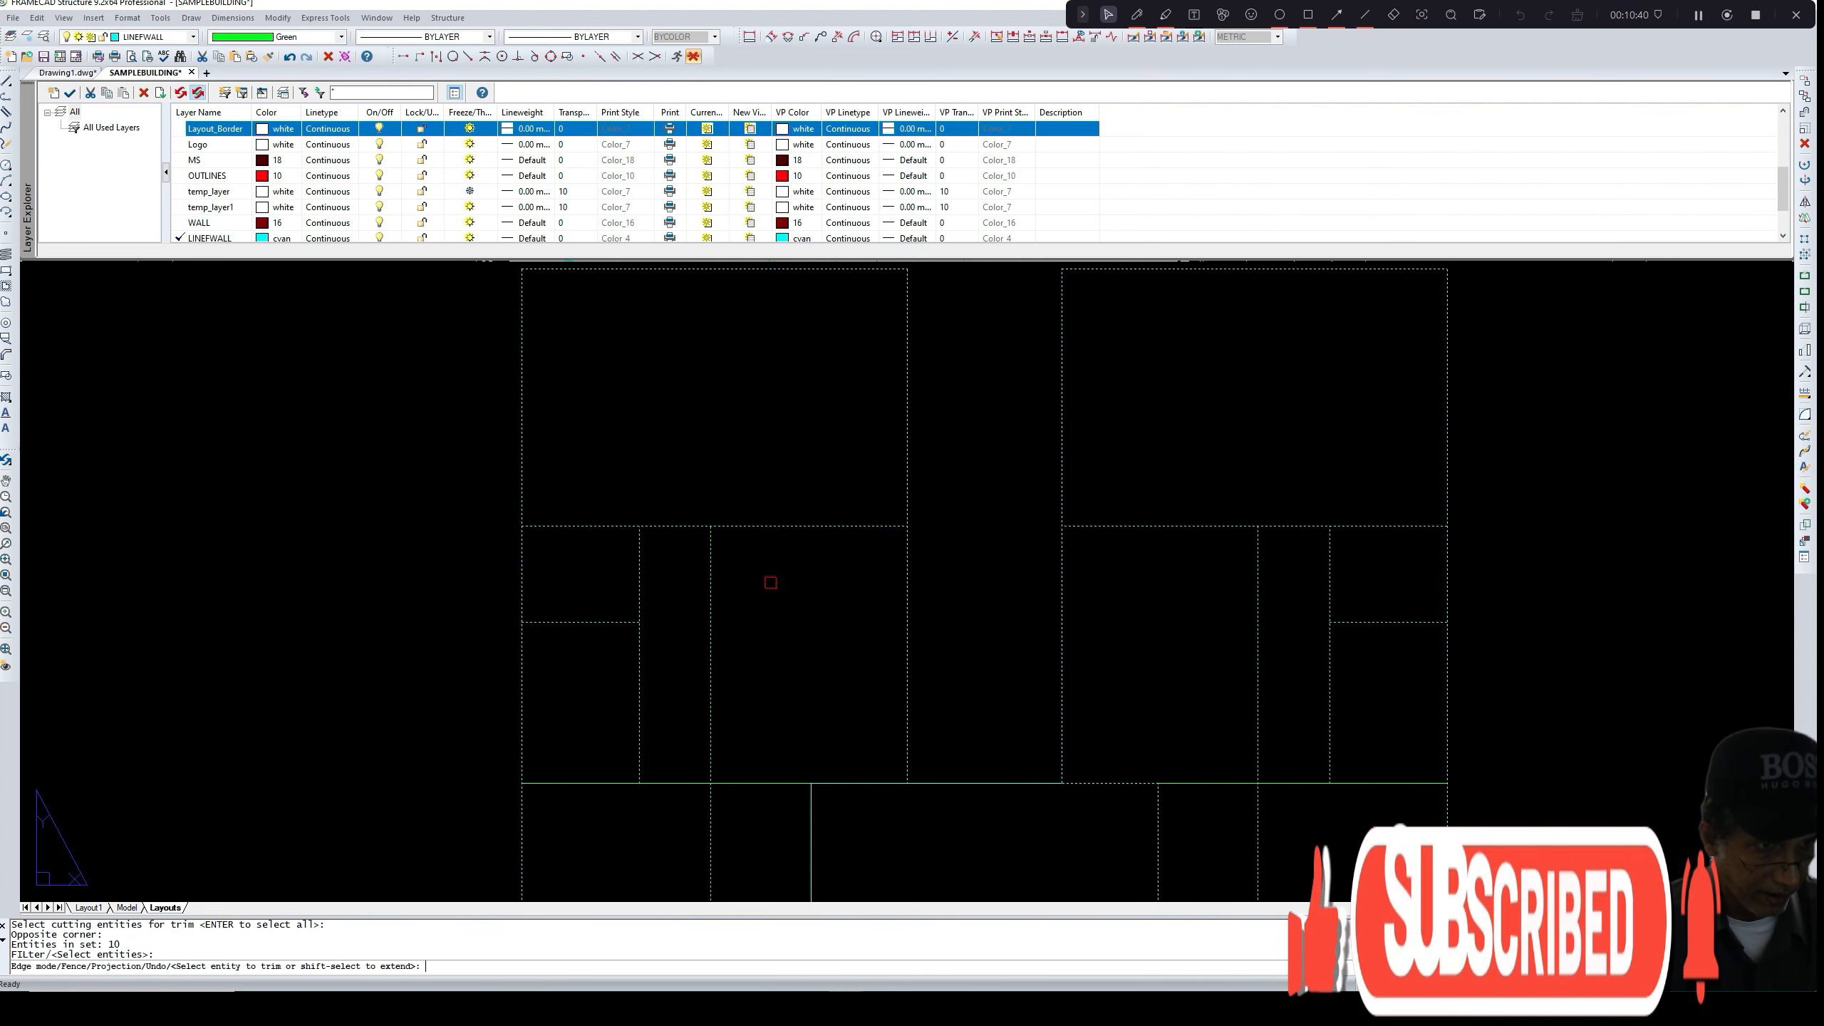
{"action": "left_click", "coordinate": [662, 527]}
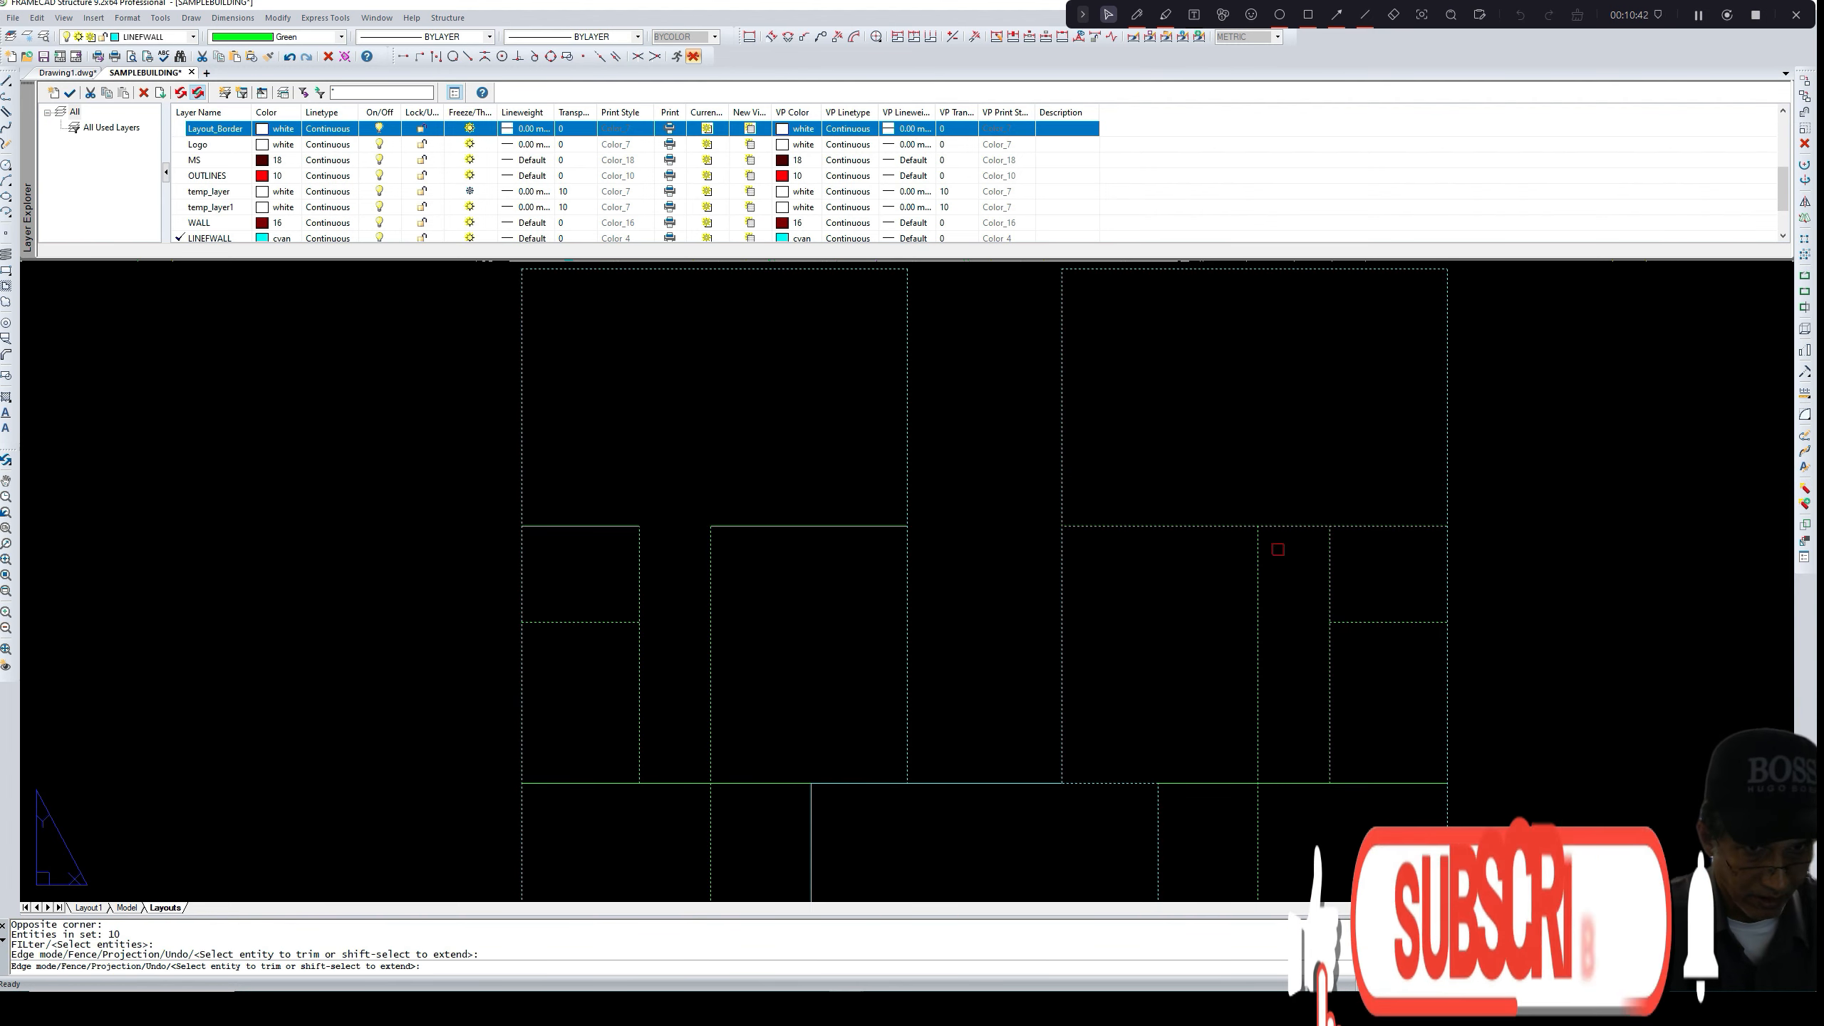
{"action": "key", "text": "Return"}
- Examine the trimmed passage openings and remaining internal wall lines across both units
{"action": "scroll", "coordinate": [1275, 570], "scroll_direction": "down", "scroll_amount": 3}
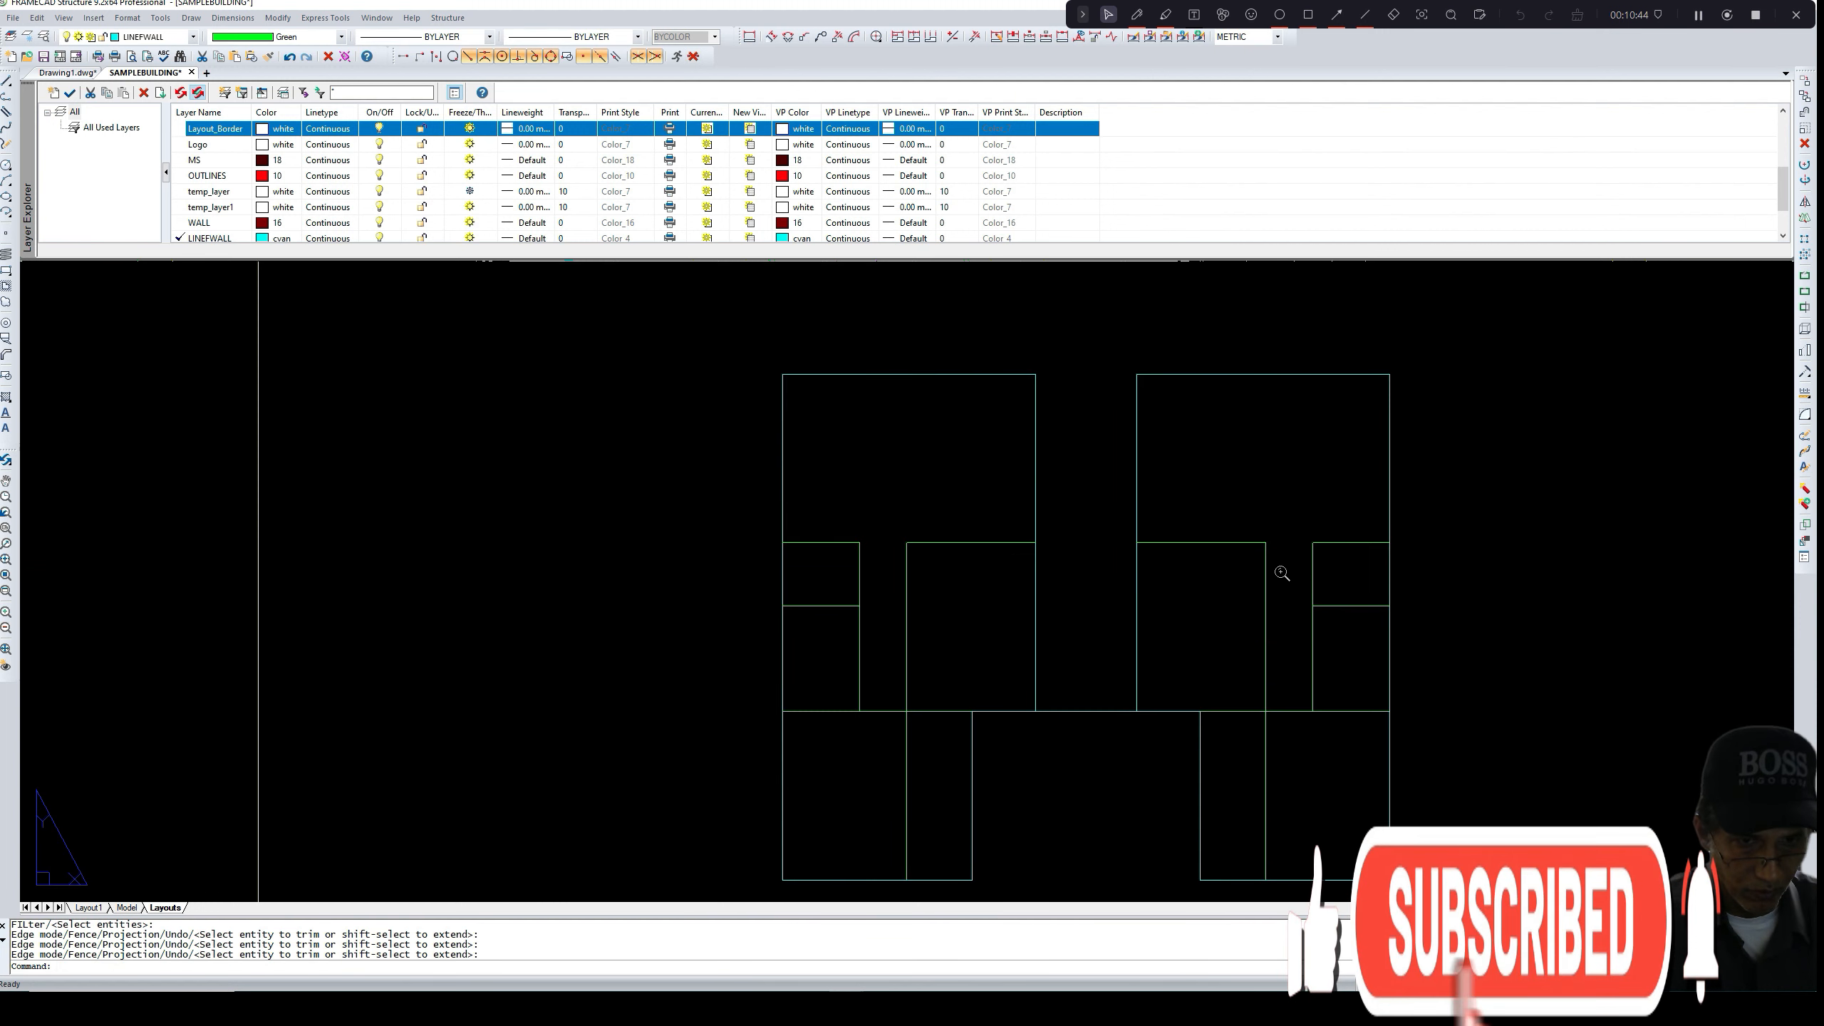
{"action": "scroll", "coordinate": [1246, 530], "scroll_direction": "up", "scroll_amount": 4}
{"action": "scroll", "coordinate": [969, 590], "scroll_direction": "down", "scroll_amount": 1}
{"action": "scroll", "coordinate": [817, 541], "scroll_direction": "up", "scroll_amount": 5}
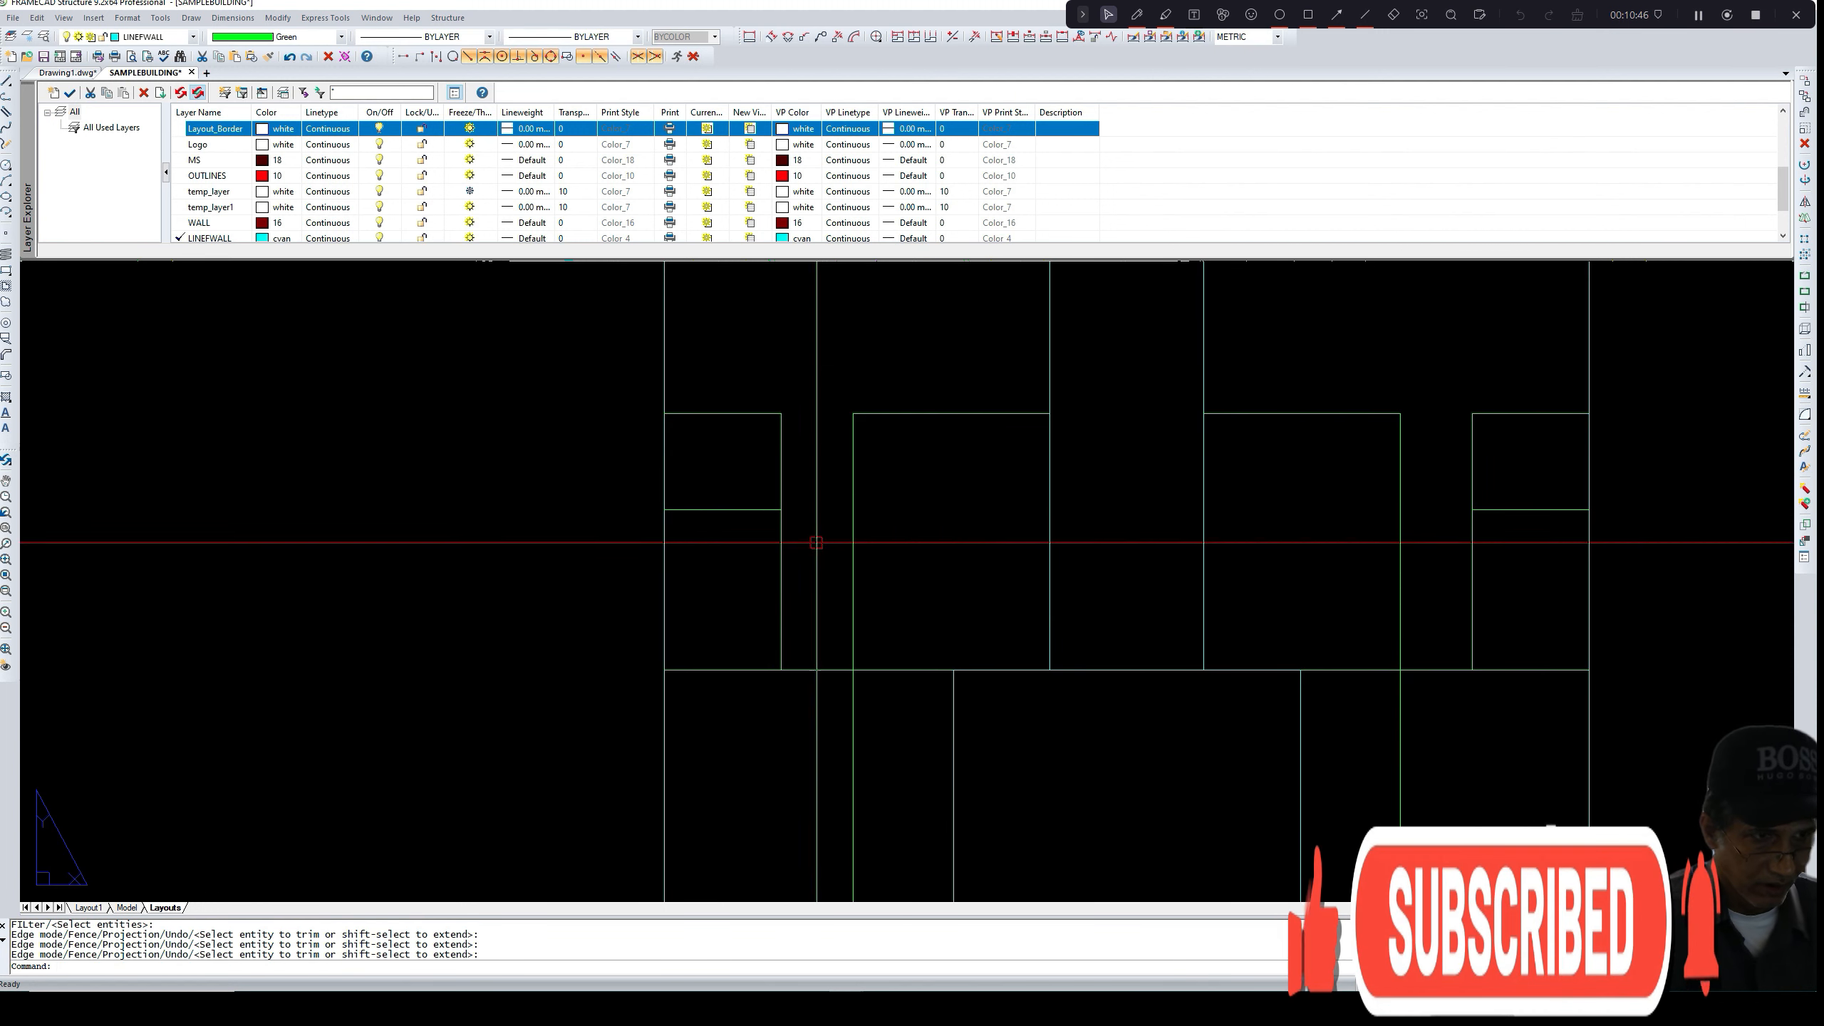
{"action": "scroll", "coordinate": [814, 541], "scroll_direction": "down", "scroll_amount": 1}
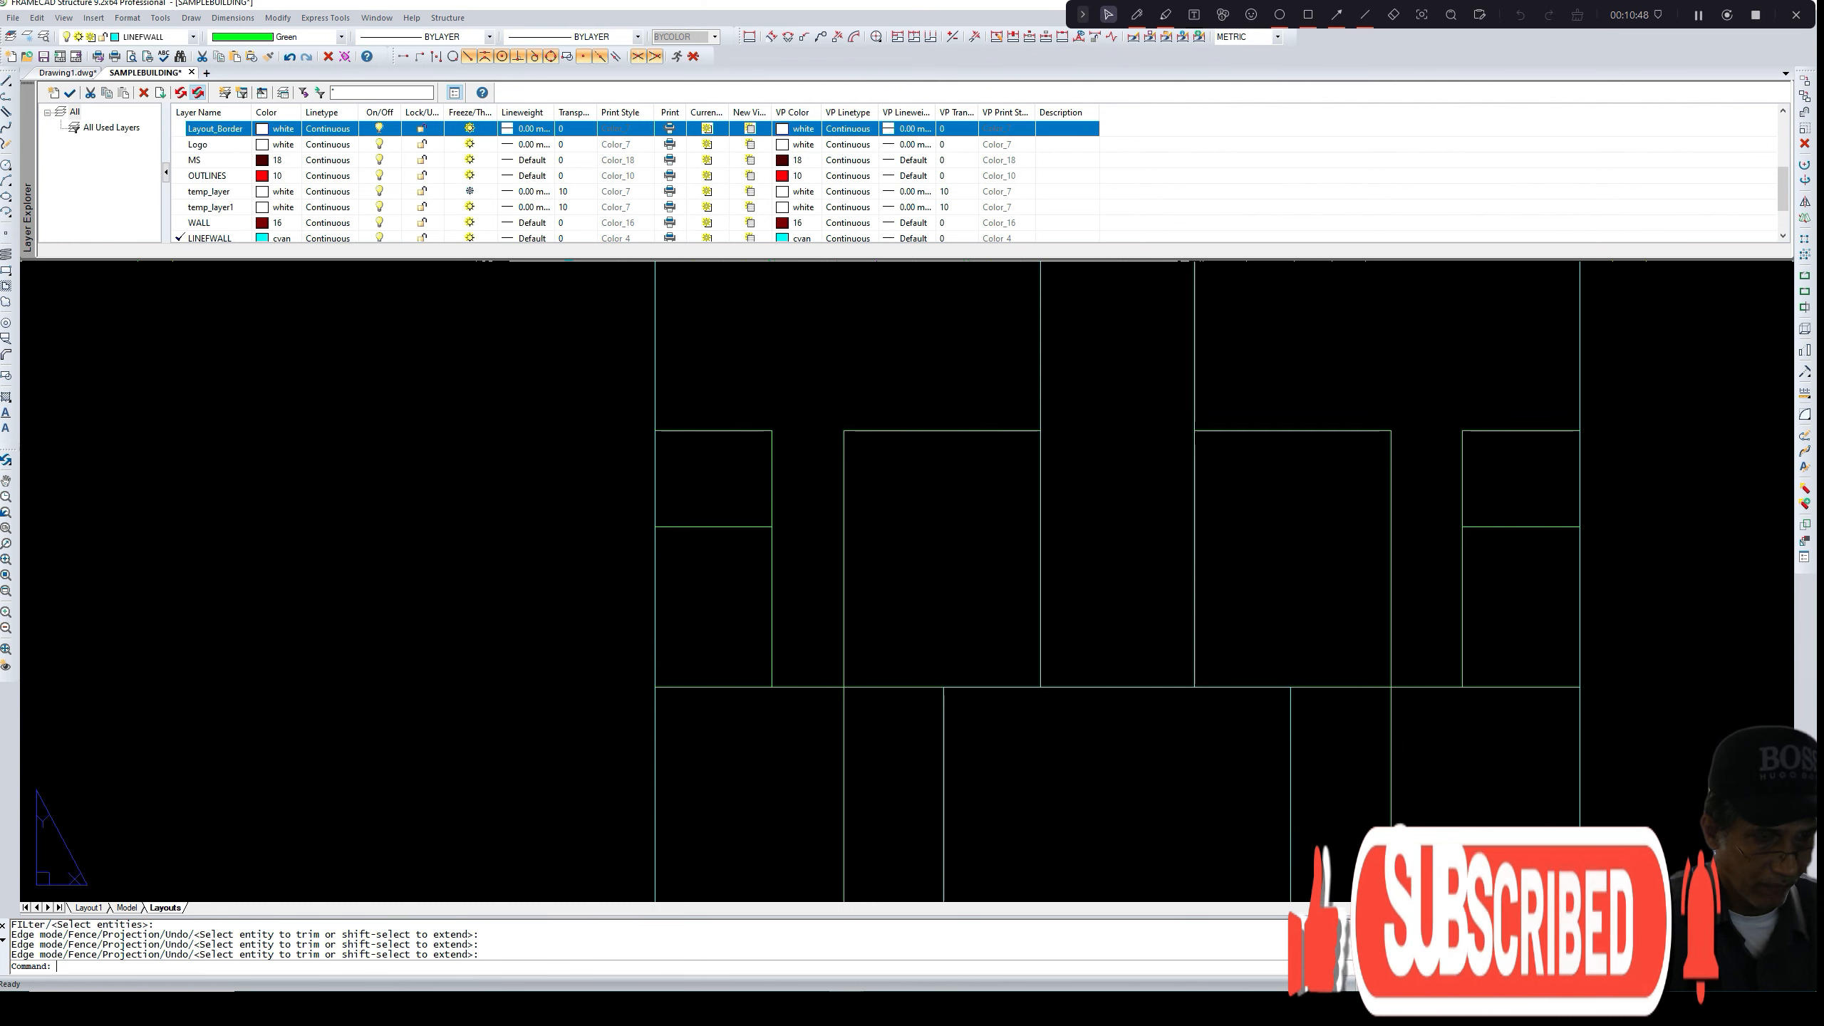
{"action": "scroll", "coordinate": [806, 558], "scroll_direction": "up", "scroll_amount": 1}
{"action": "scroll", "coordinate": [806, 556], "scroll_direction": "down", "scroll_amount": 4}
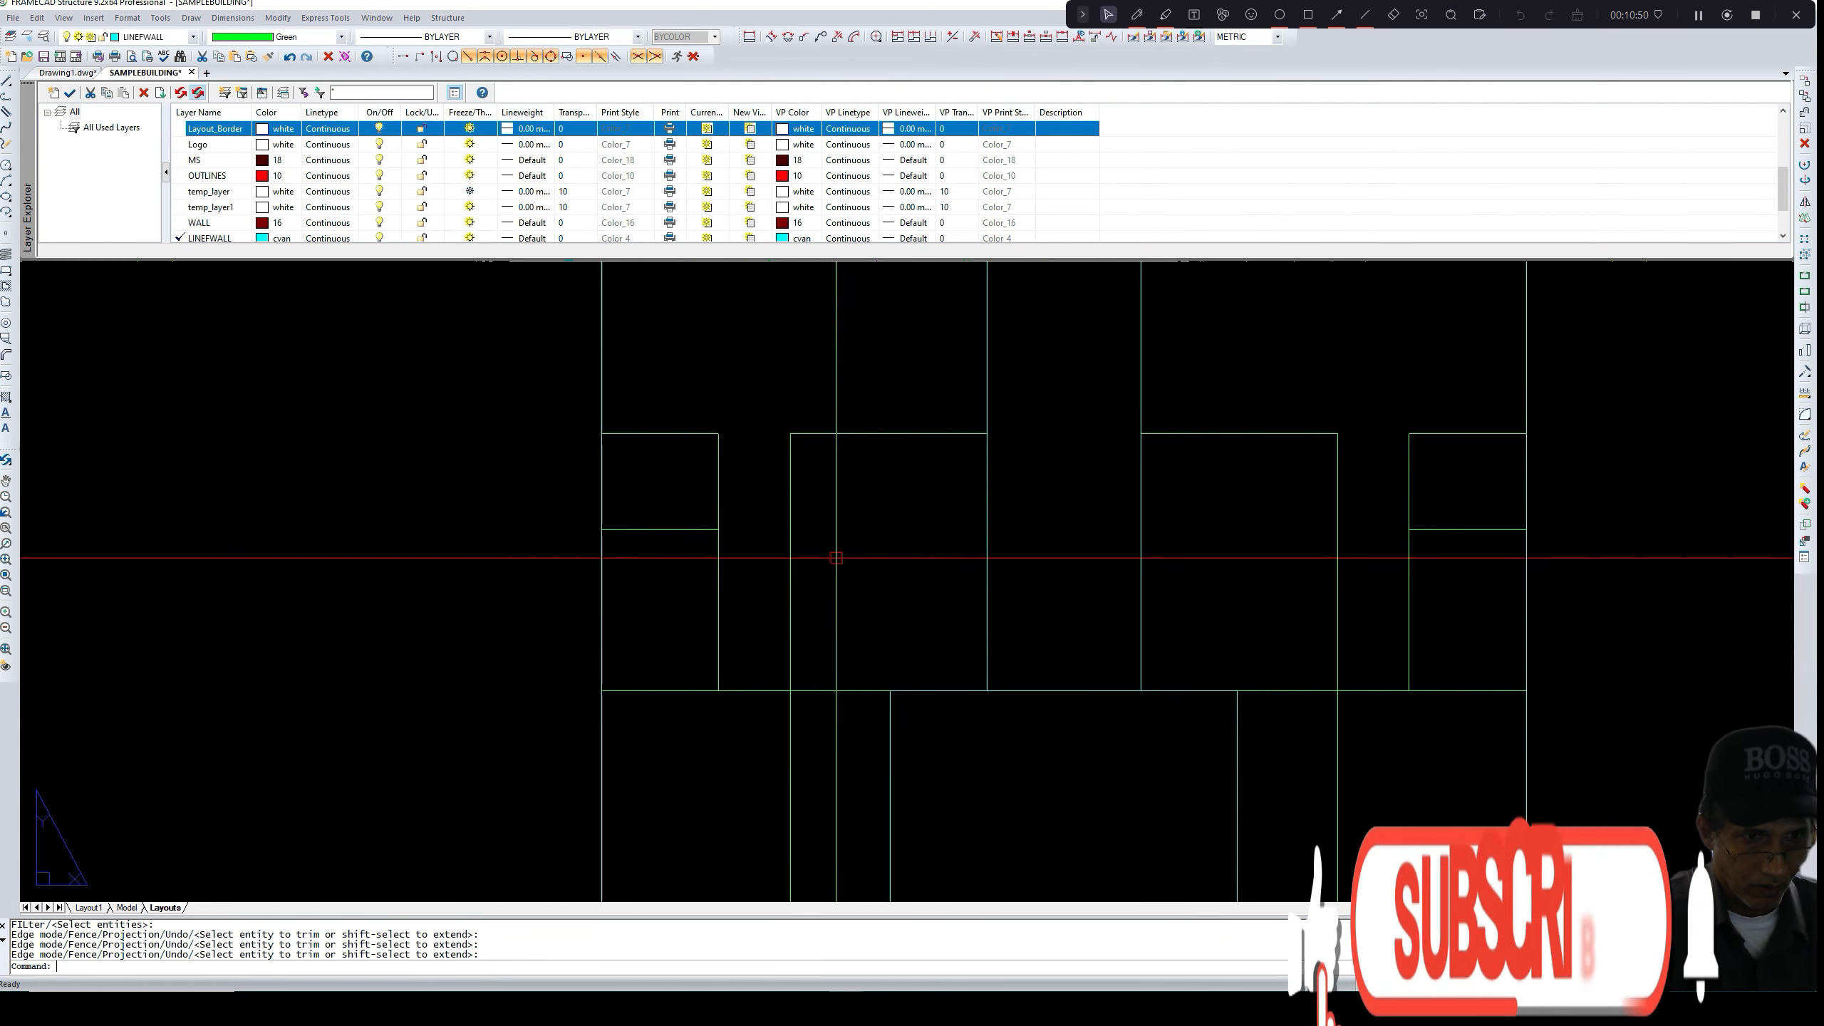
{"action": "middle_click_drag", "start_coordinate": [880, 567], "coordinate": [864, 573]}
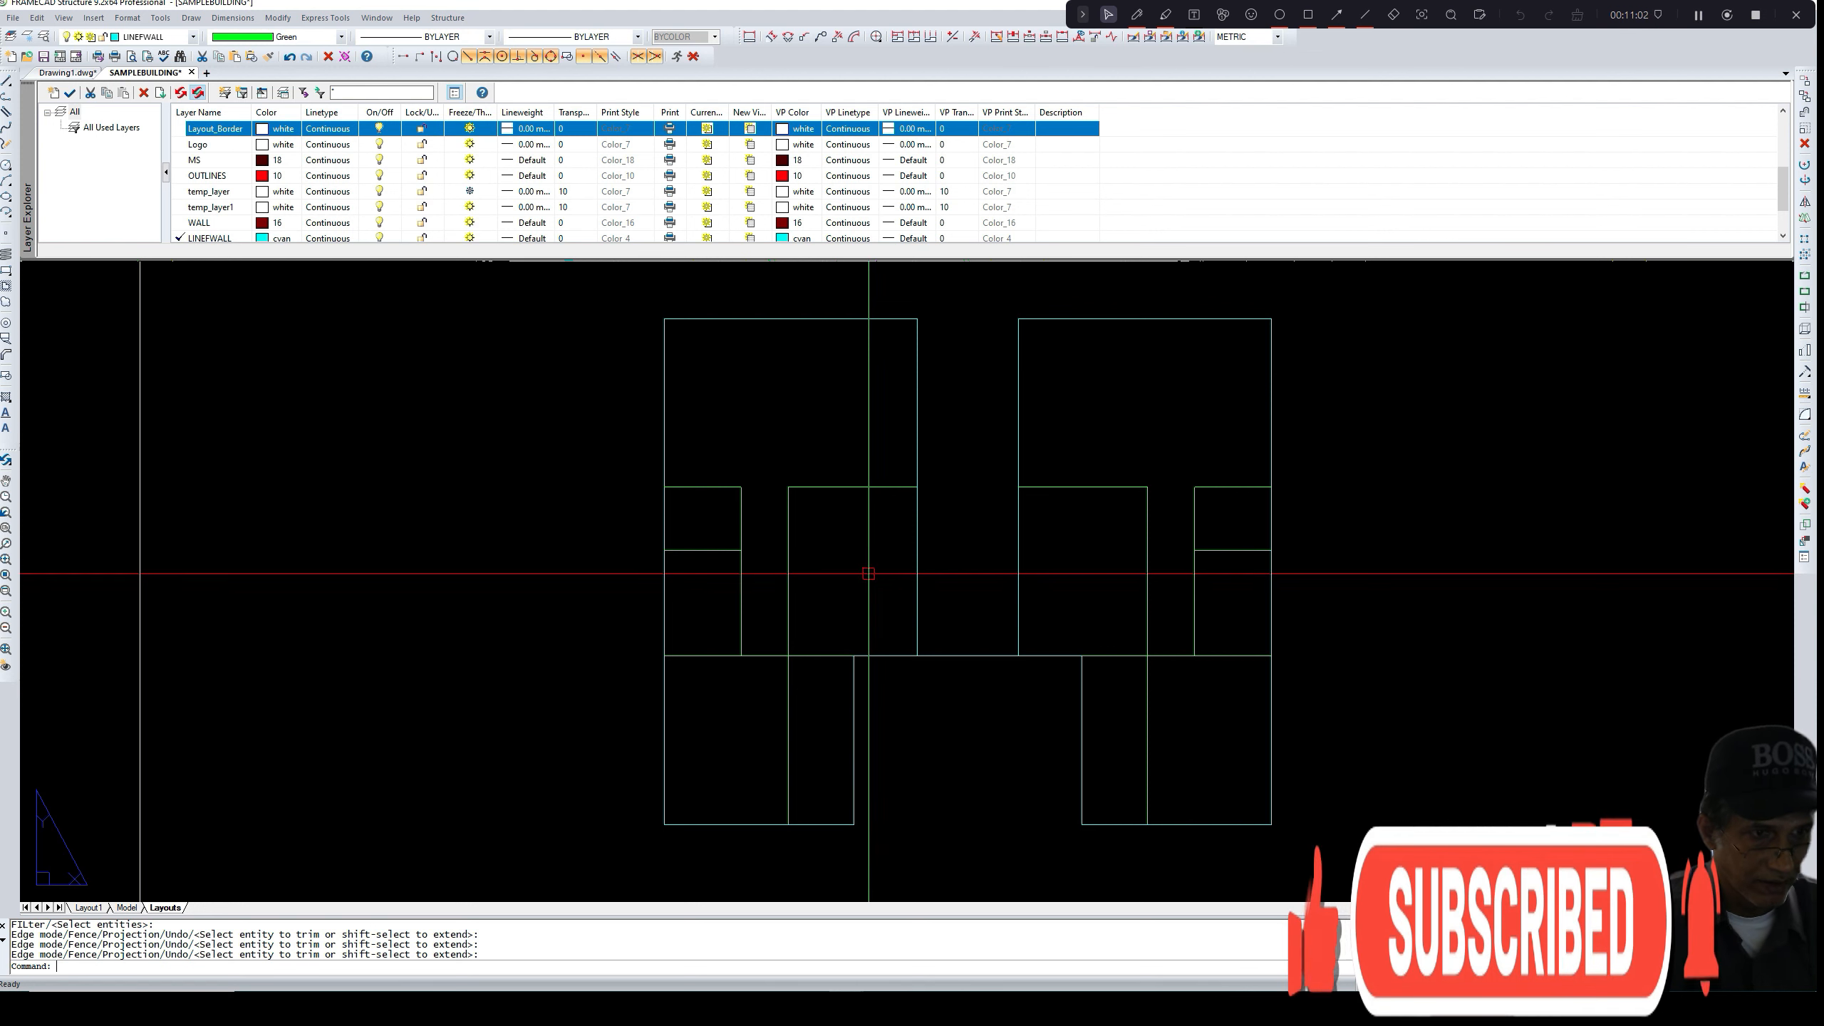
{"action": "middle_click_drag", "start_coordinate": [857, 573], "coordinate": [841, 581]}
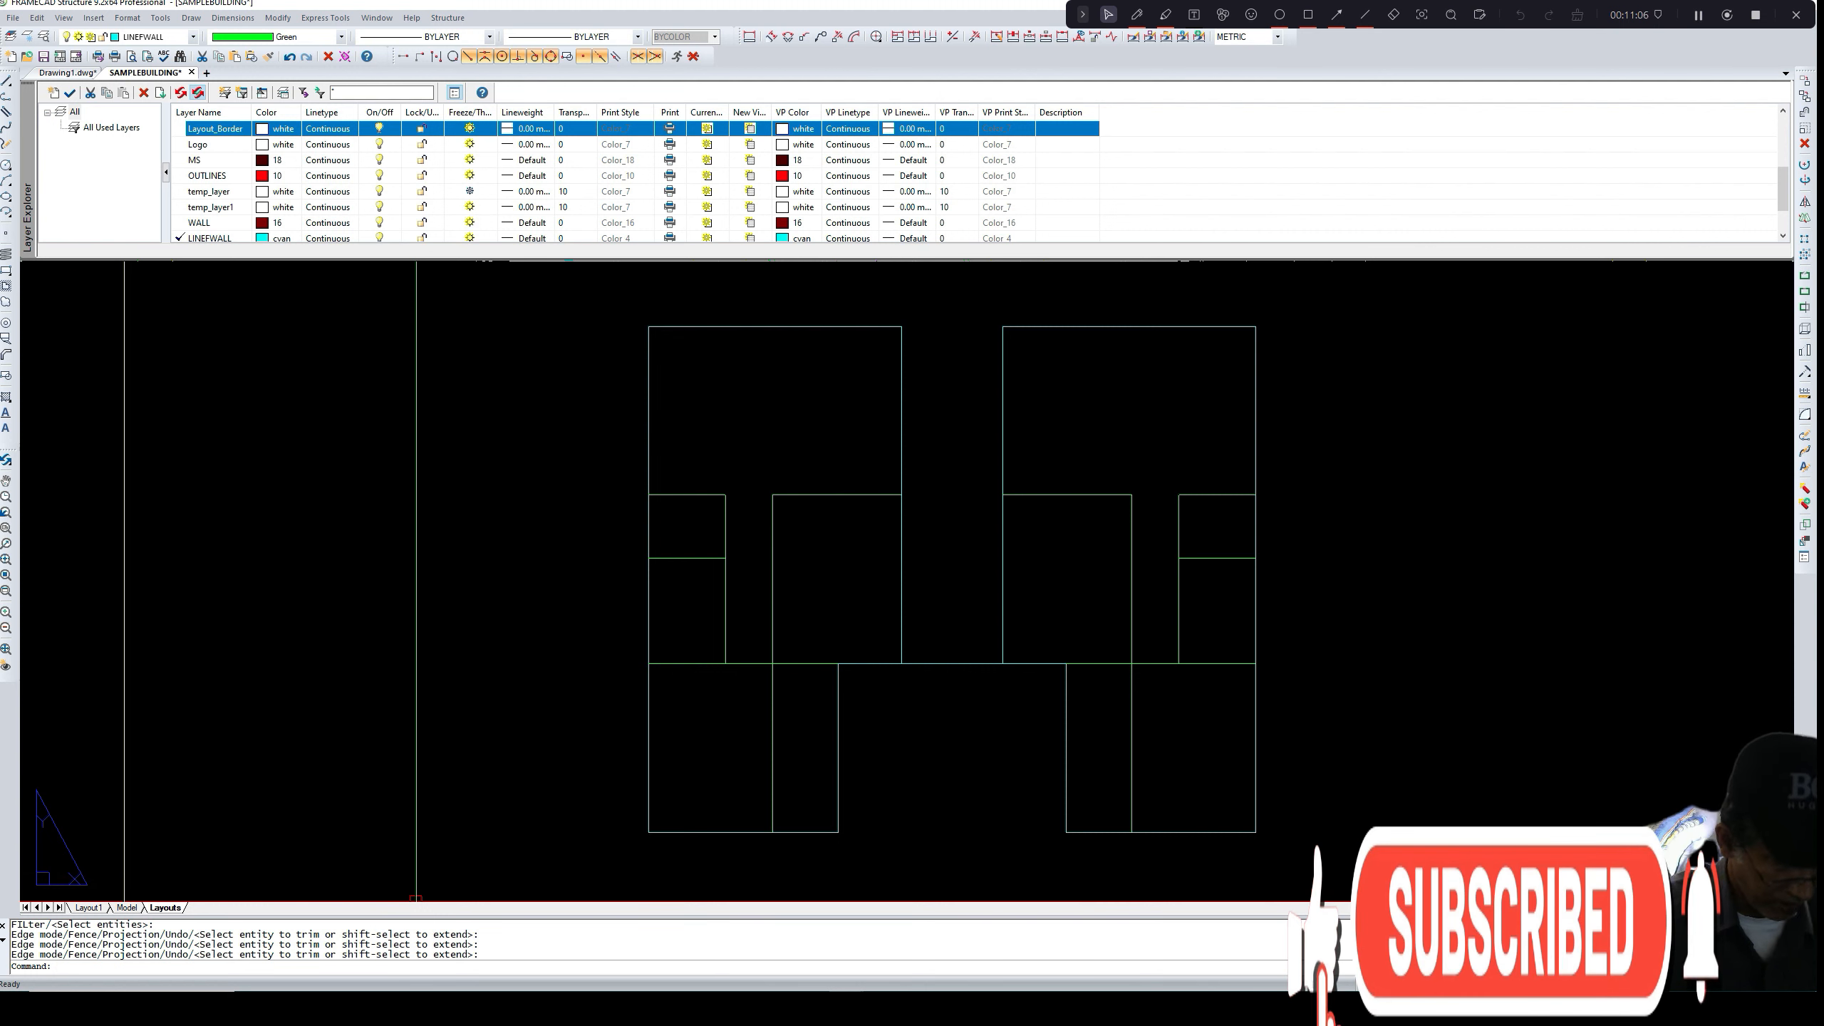
- Show the floor plan layers again with the LT (LAYER_SHOW) command and check the plan around the traced walls
{"action": "type", "text": "T"}
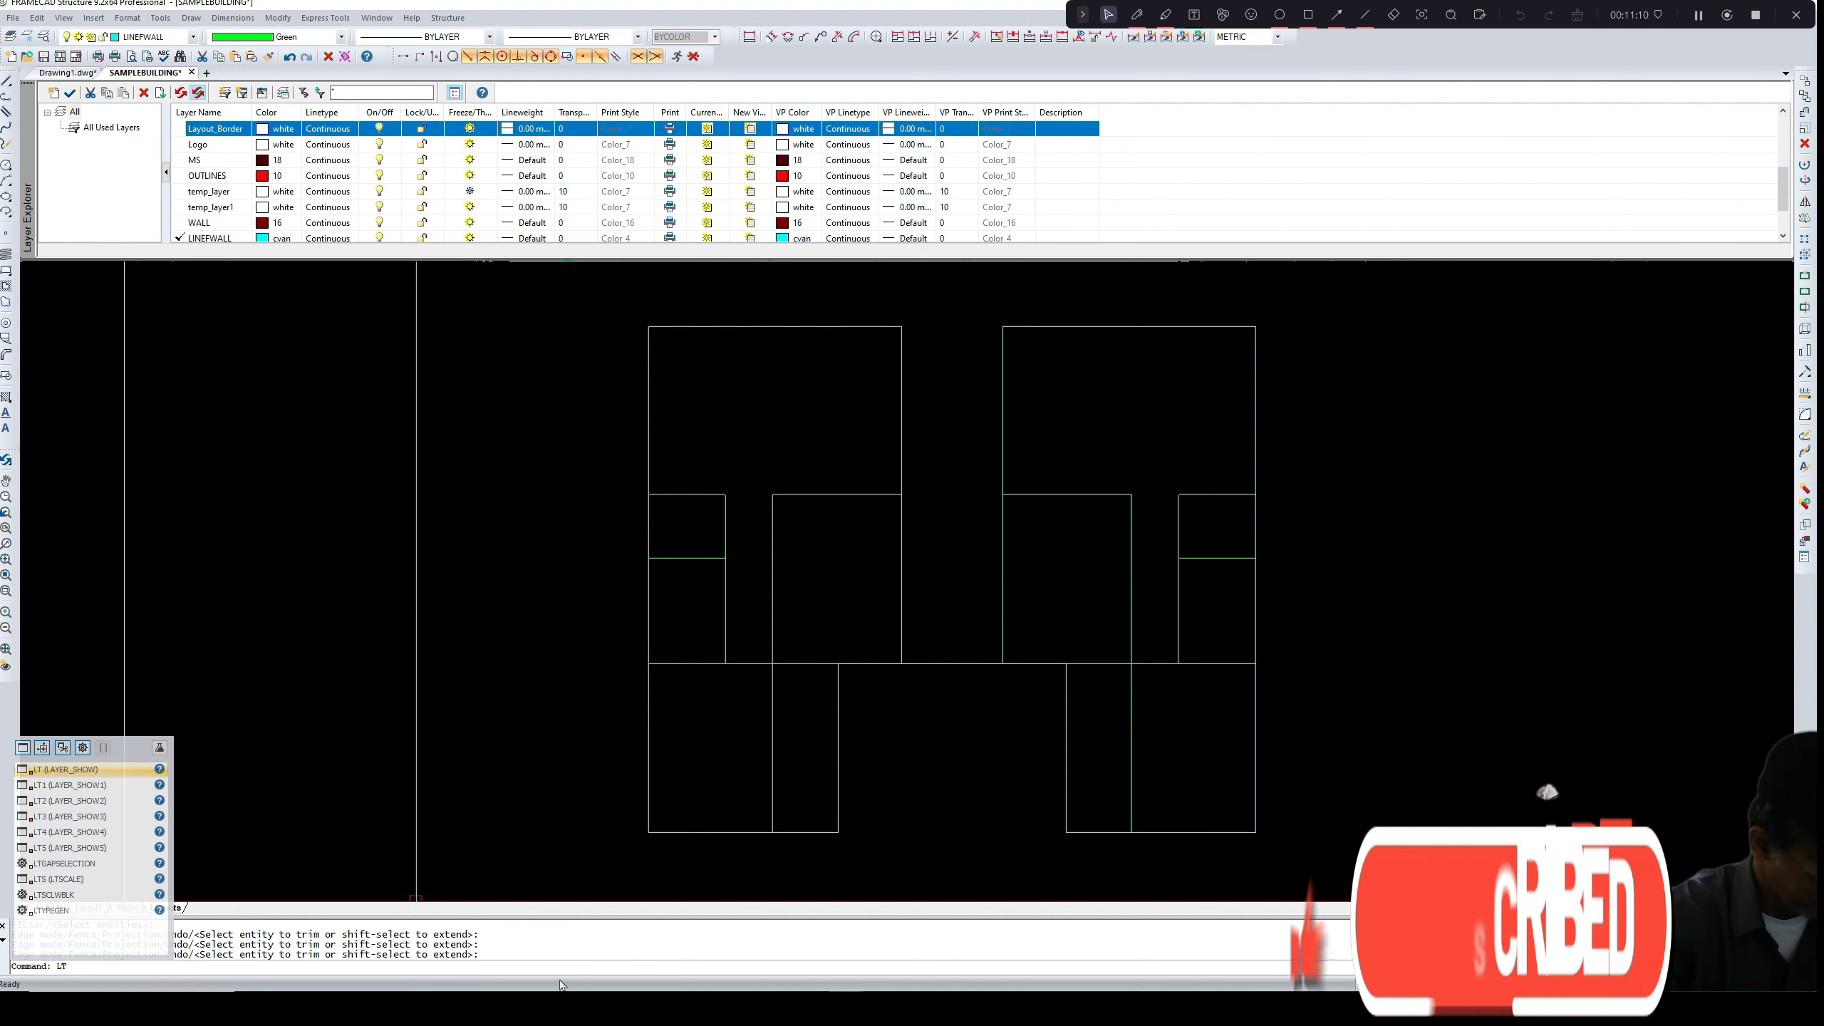
{"action": "key", "text": "Return"}
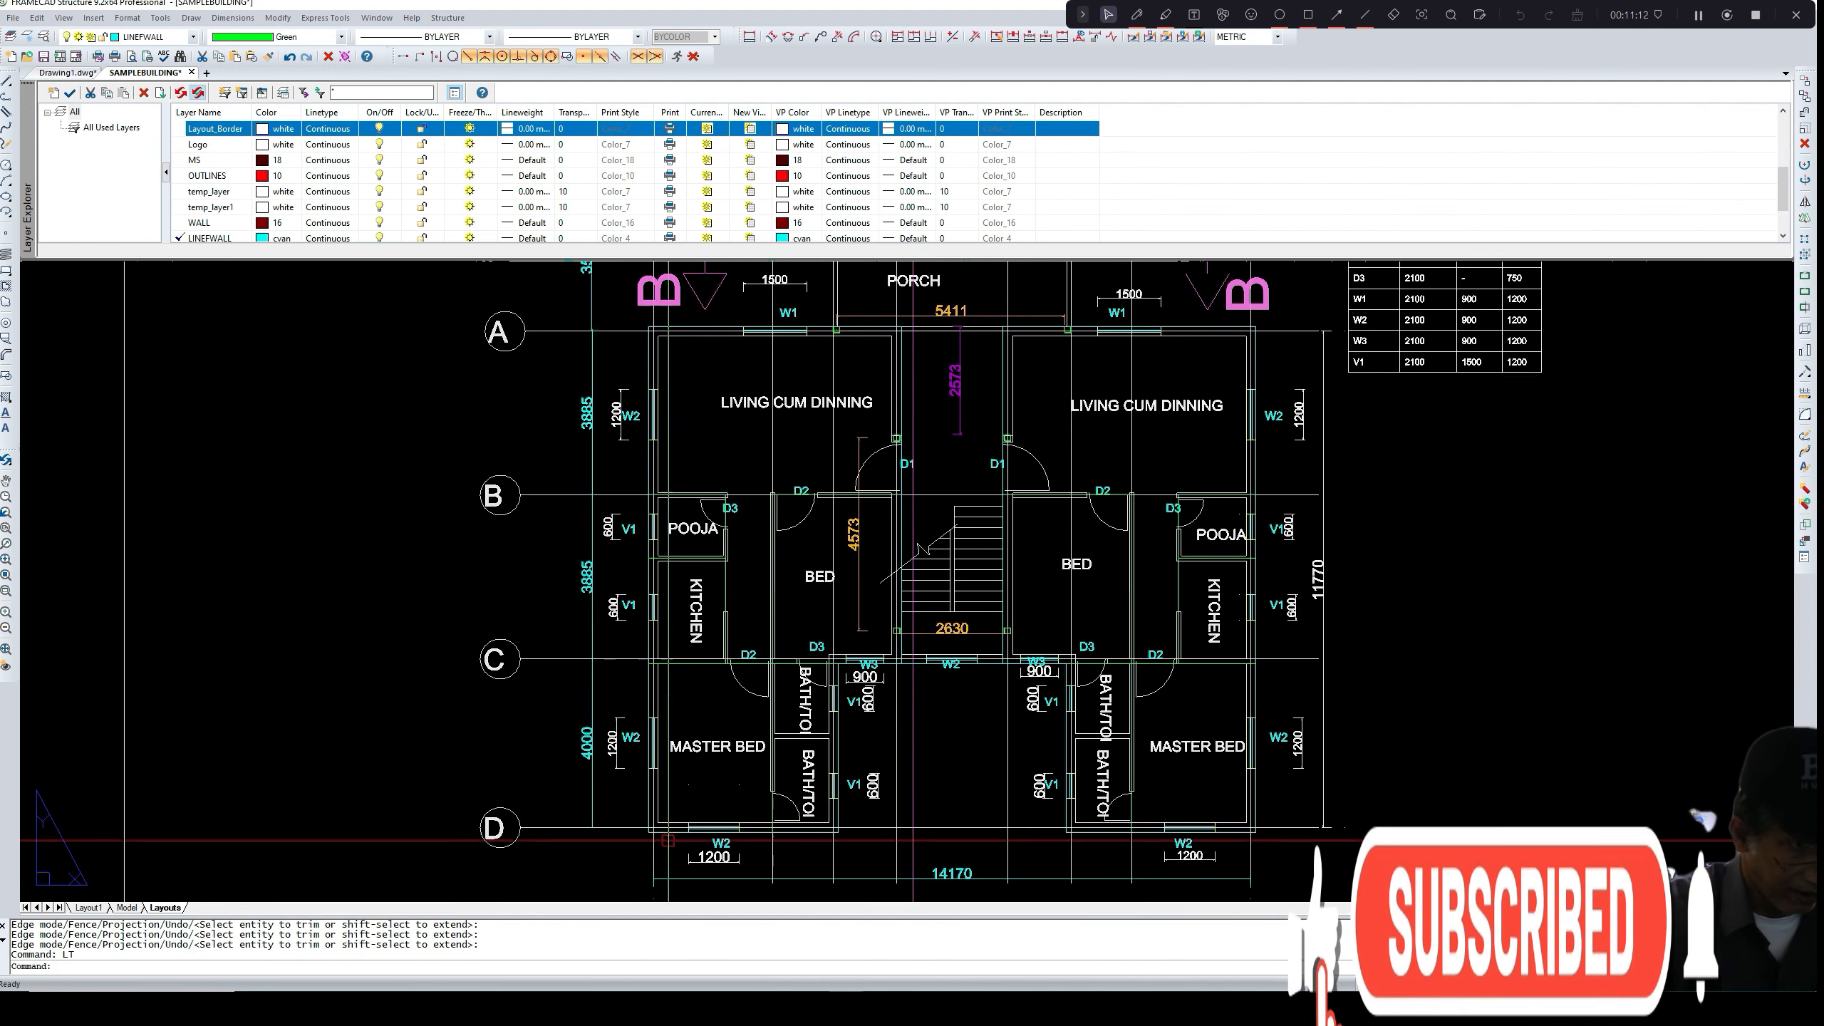
{"action": "scroll", "coordinate": [878, 577], "scroll_direction": "down", "scroll_amount": 3}
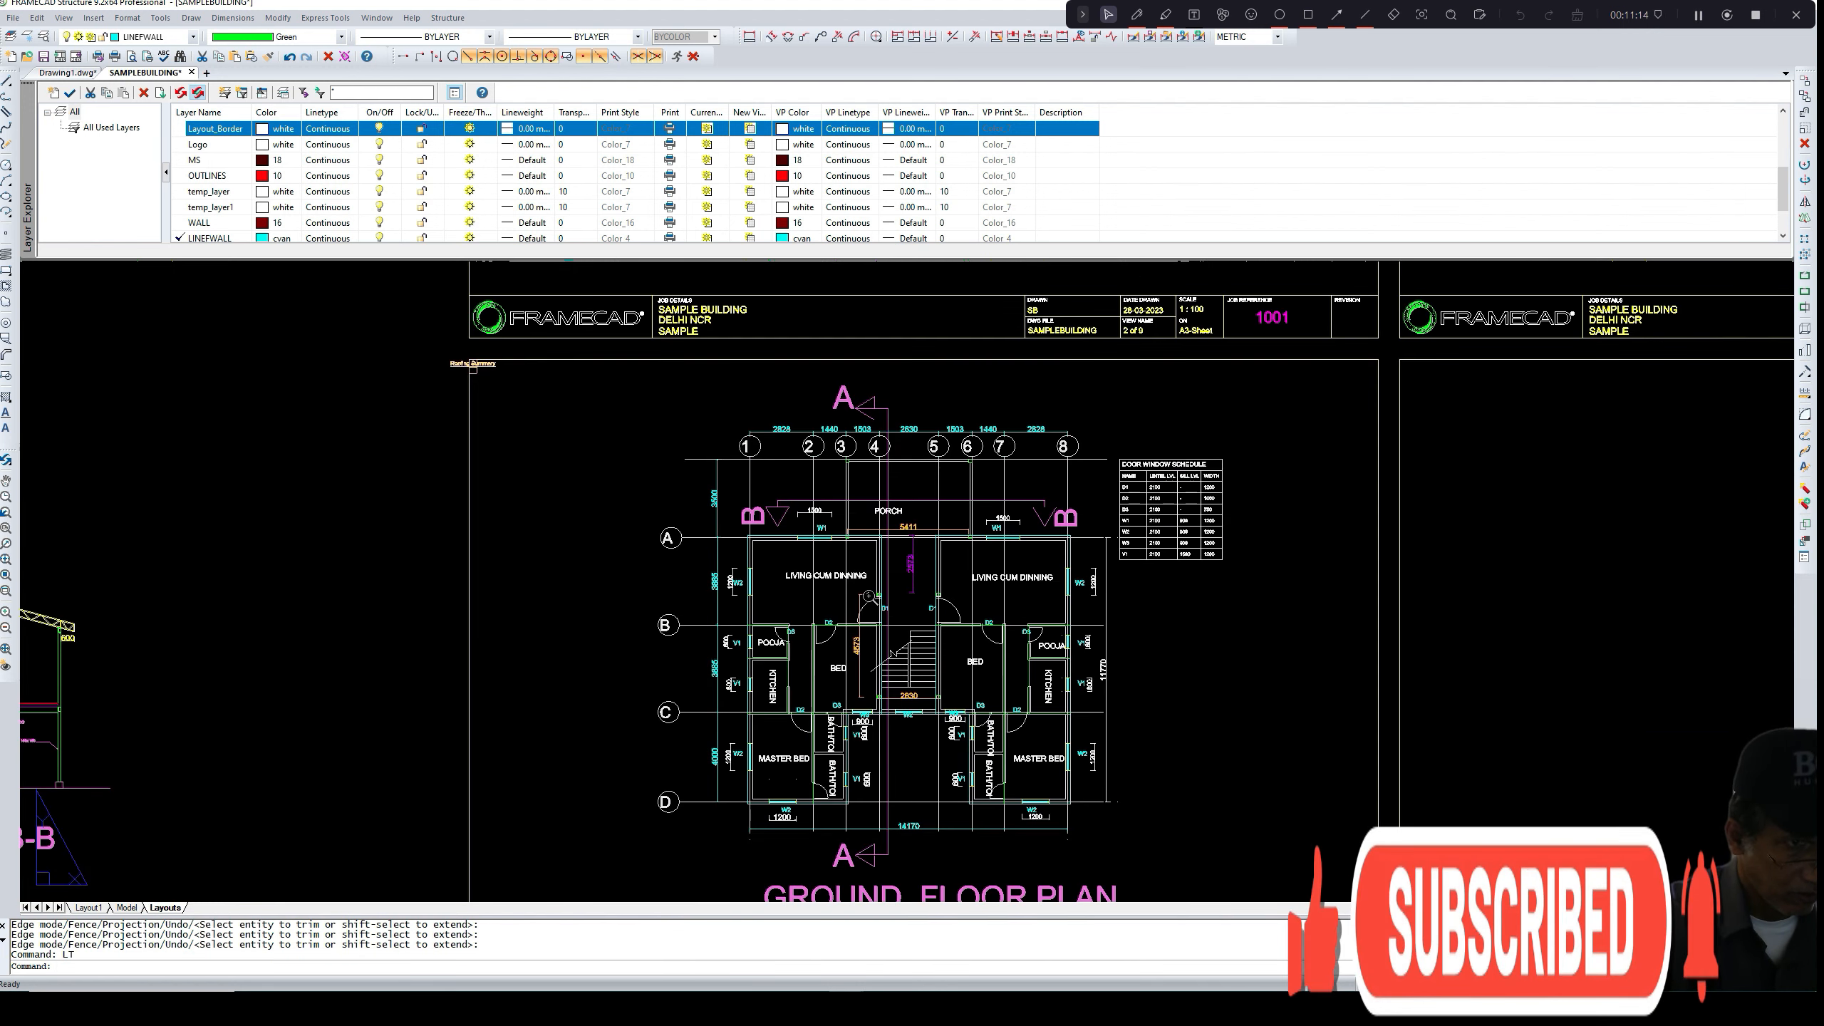
{"action": "scroll", "coordinate": [870, 603], "scroll_direction": "up", "scroll_amount": 5}
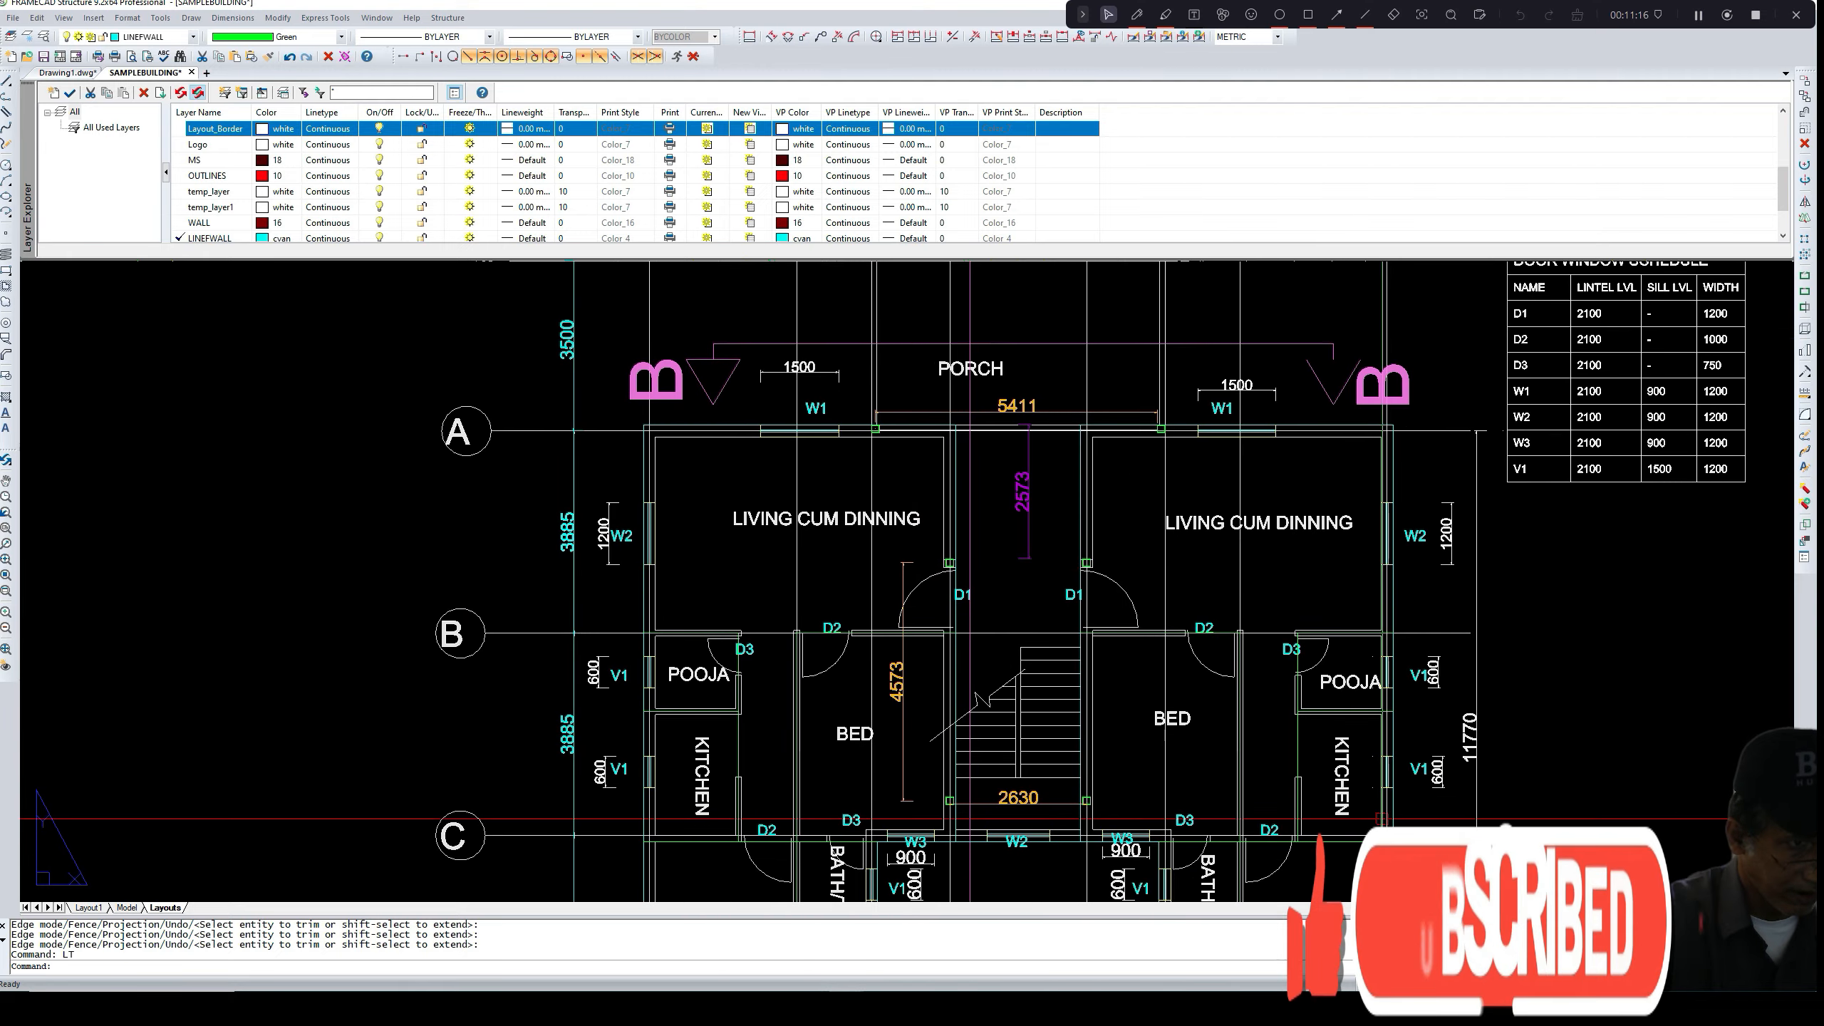
{"action": "scroll", "coordinate": [370, 577], "scroll_direction": "up", "scroll_amount": 2}
{"action": "scroll", "coordinate": [370, 576], "scroll_direction": "down", "scroll_amount": 3}
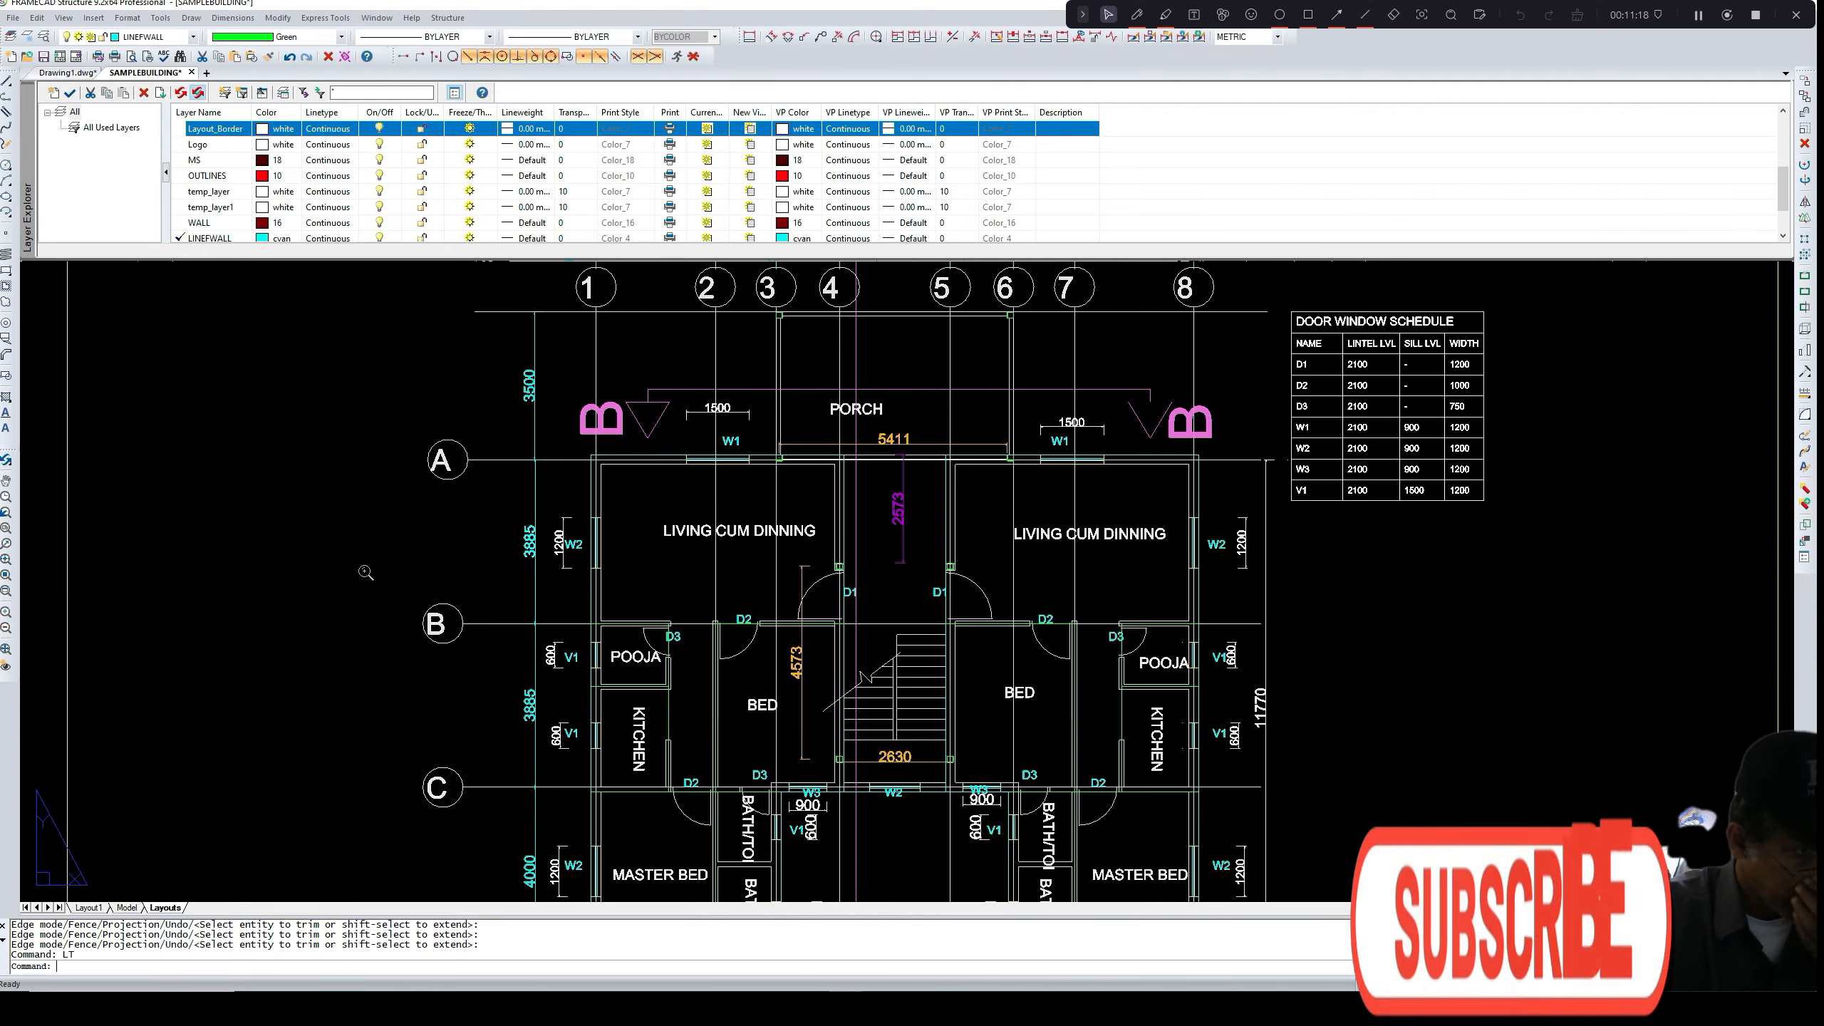
- Set the current drawing color to red from the standard colors with the COL command
{"action": "middle_click_drag", "start_coordinate": [365, 573], "coordinate": [385, 595]}
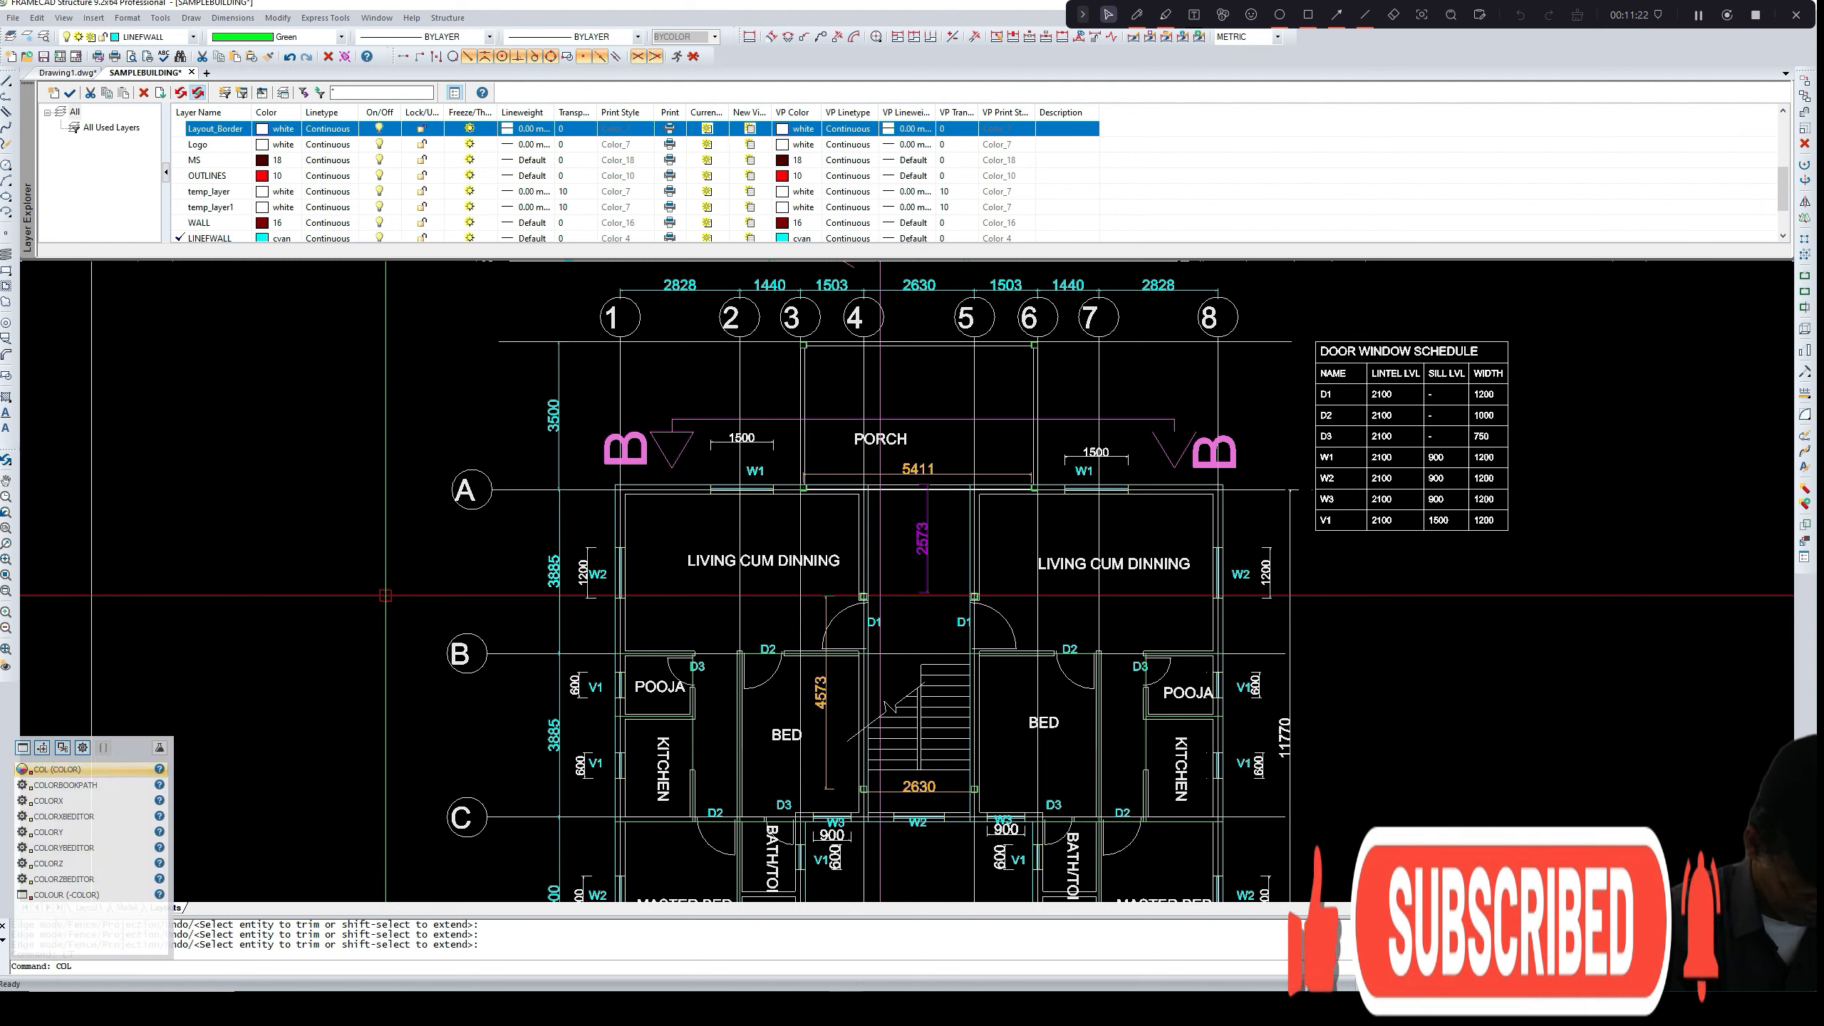
{"action": "key", "text": "Return"}
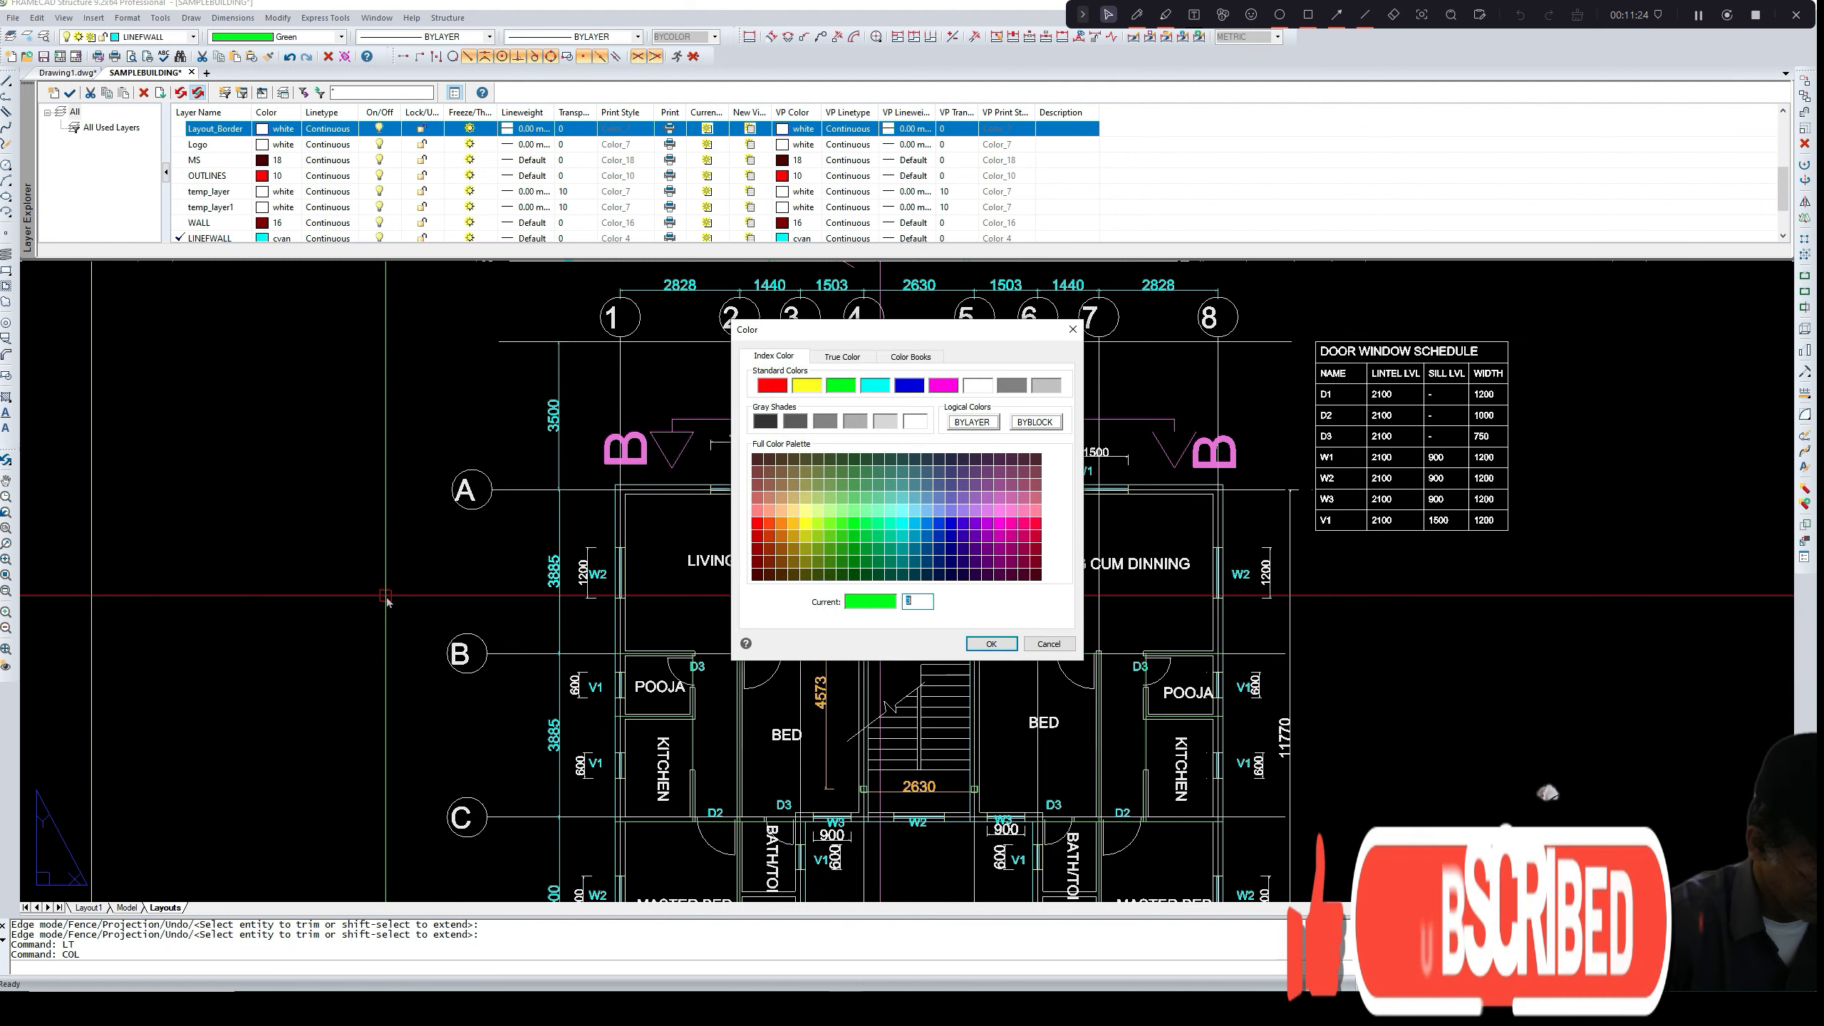
{"action": "left_click", "coordinate": [770, 386]}
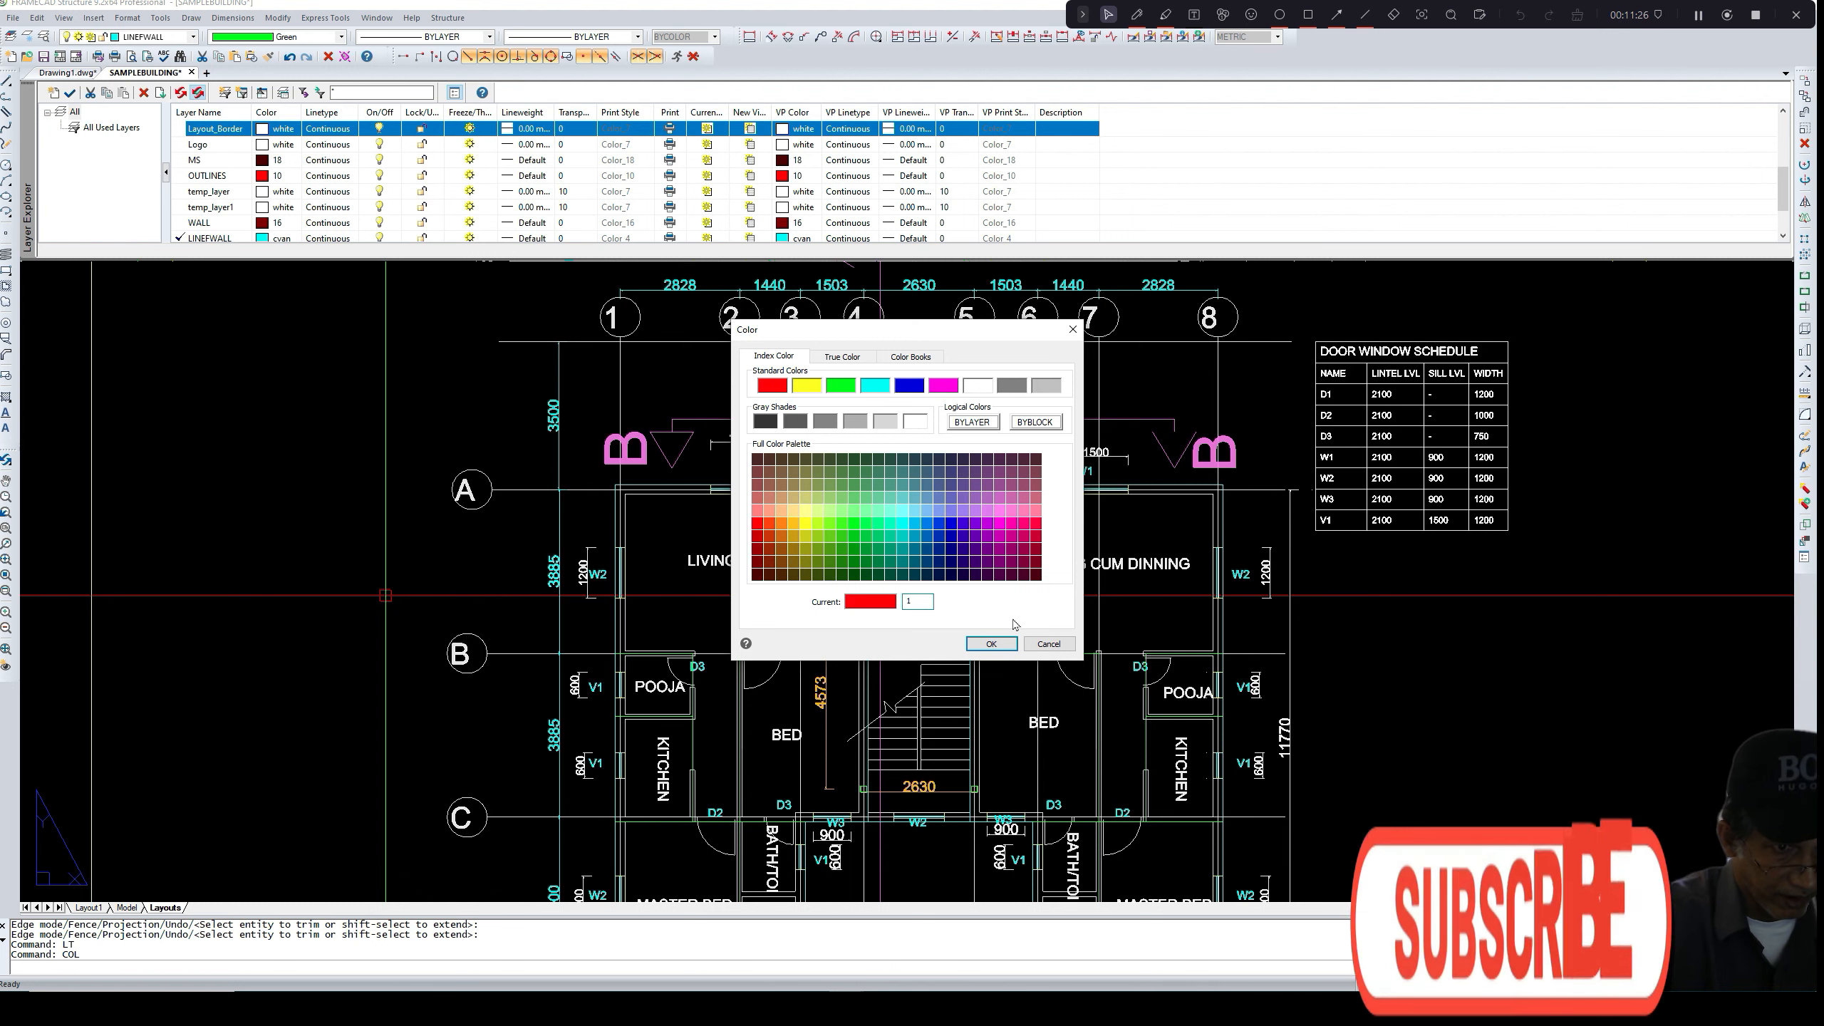
{"action": "left_click", "coordinate": [992, 645]}
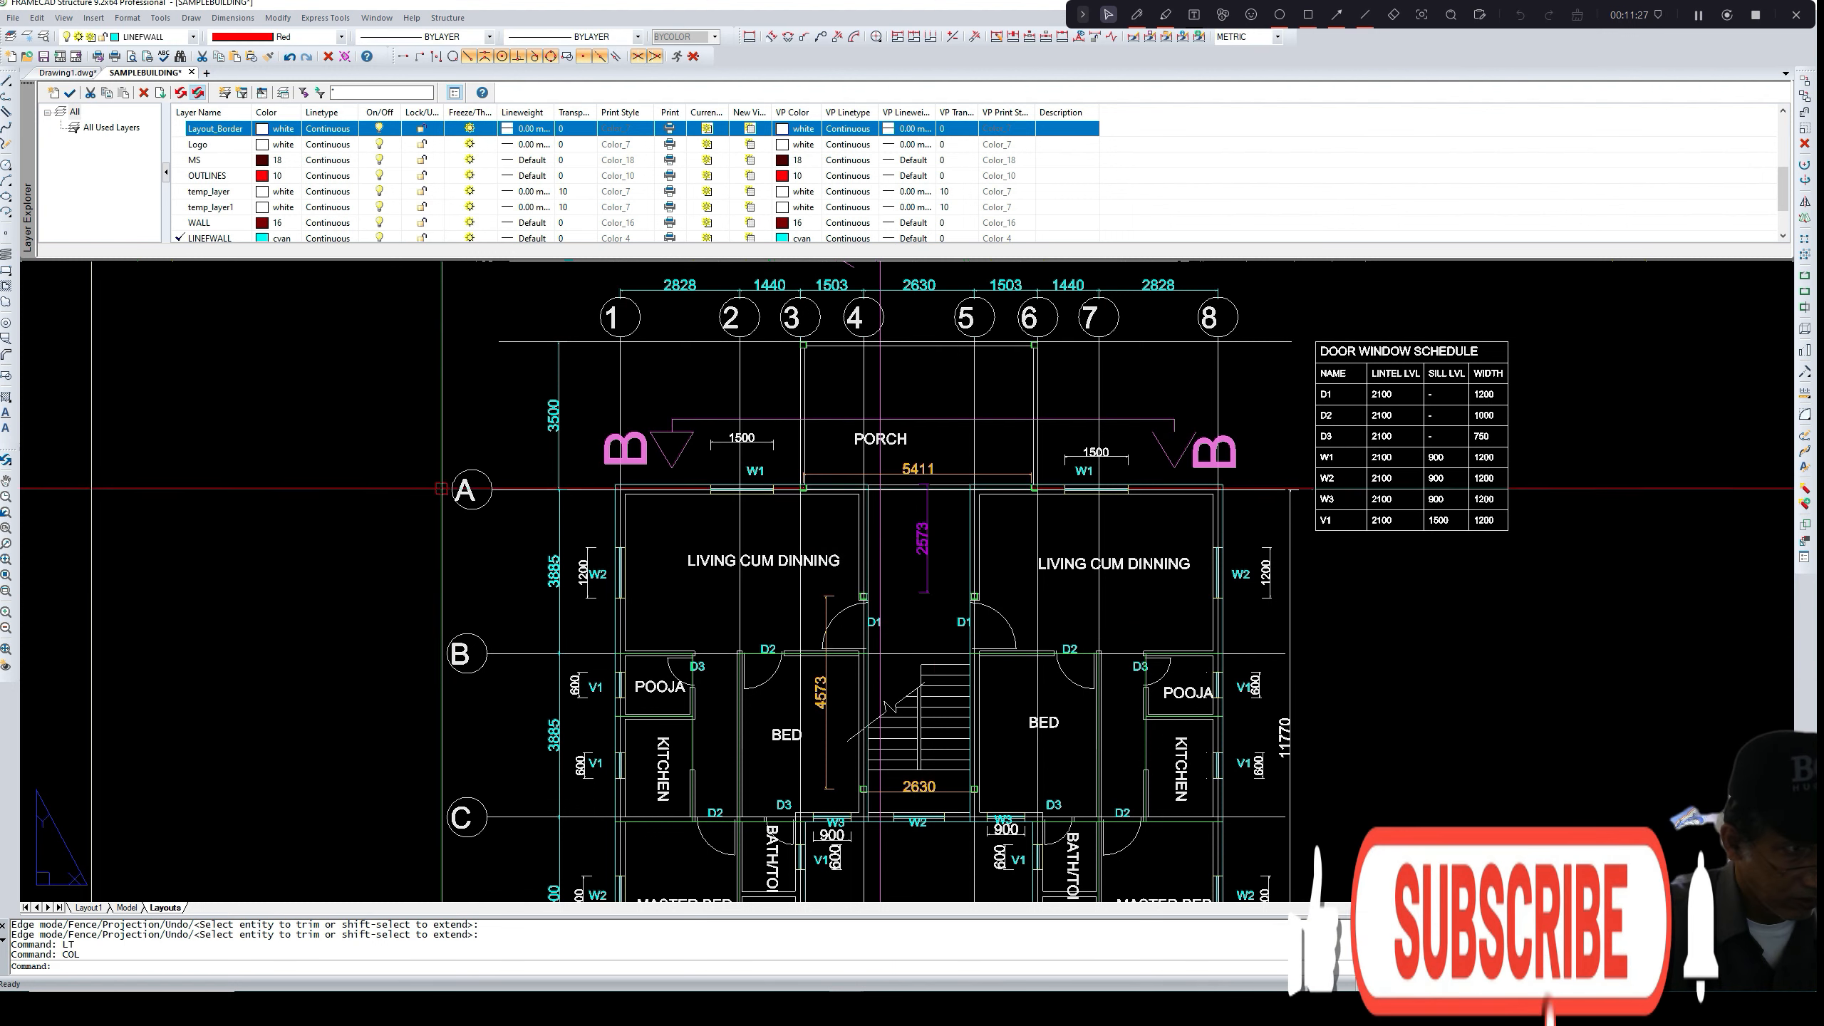
{"action": "type", "text": "l"}
{"action": "key", "text": "Return"}
{"action": "left_click", "coordinate": [247, 493]}
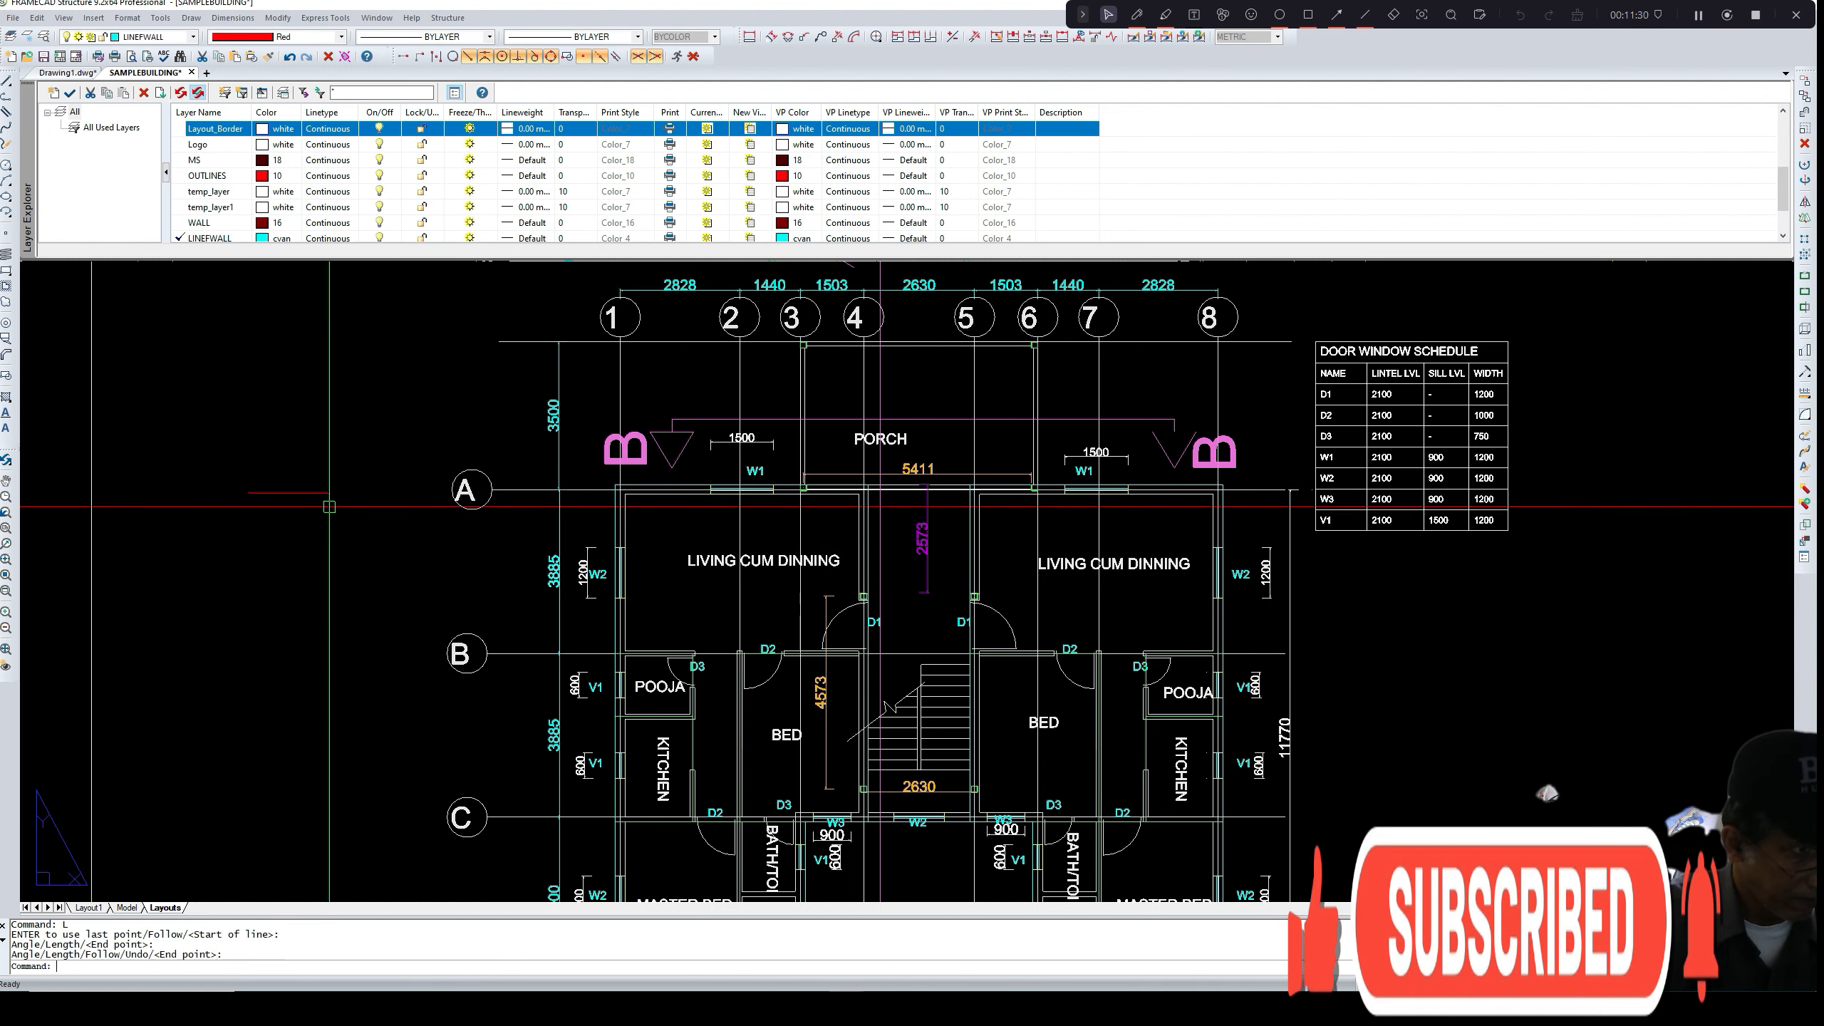
{"action": "scroll", "coordinate": [337, 519], "scroll_direction": "up", "scroll_amount": 1}
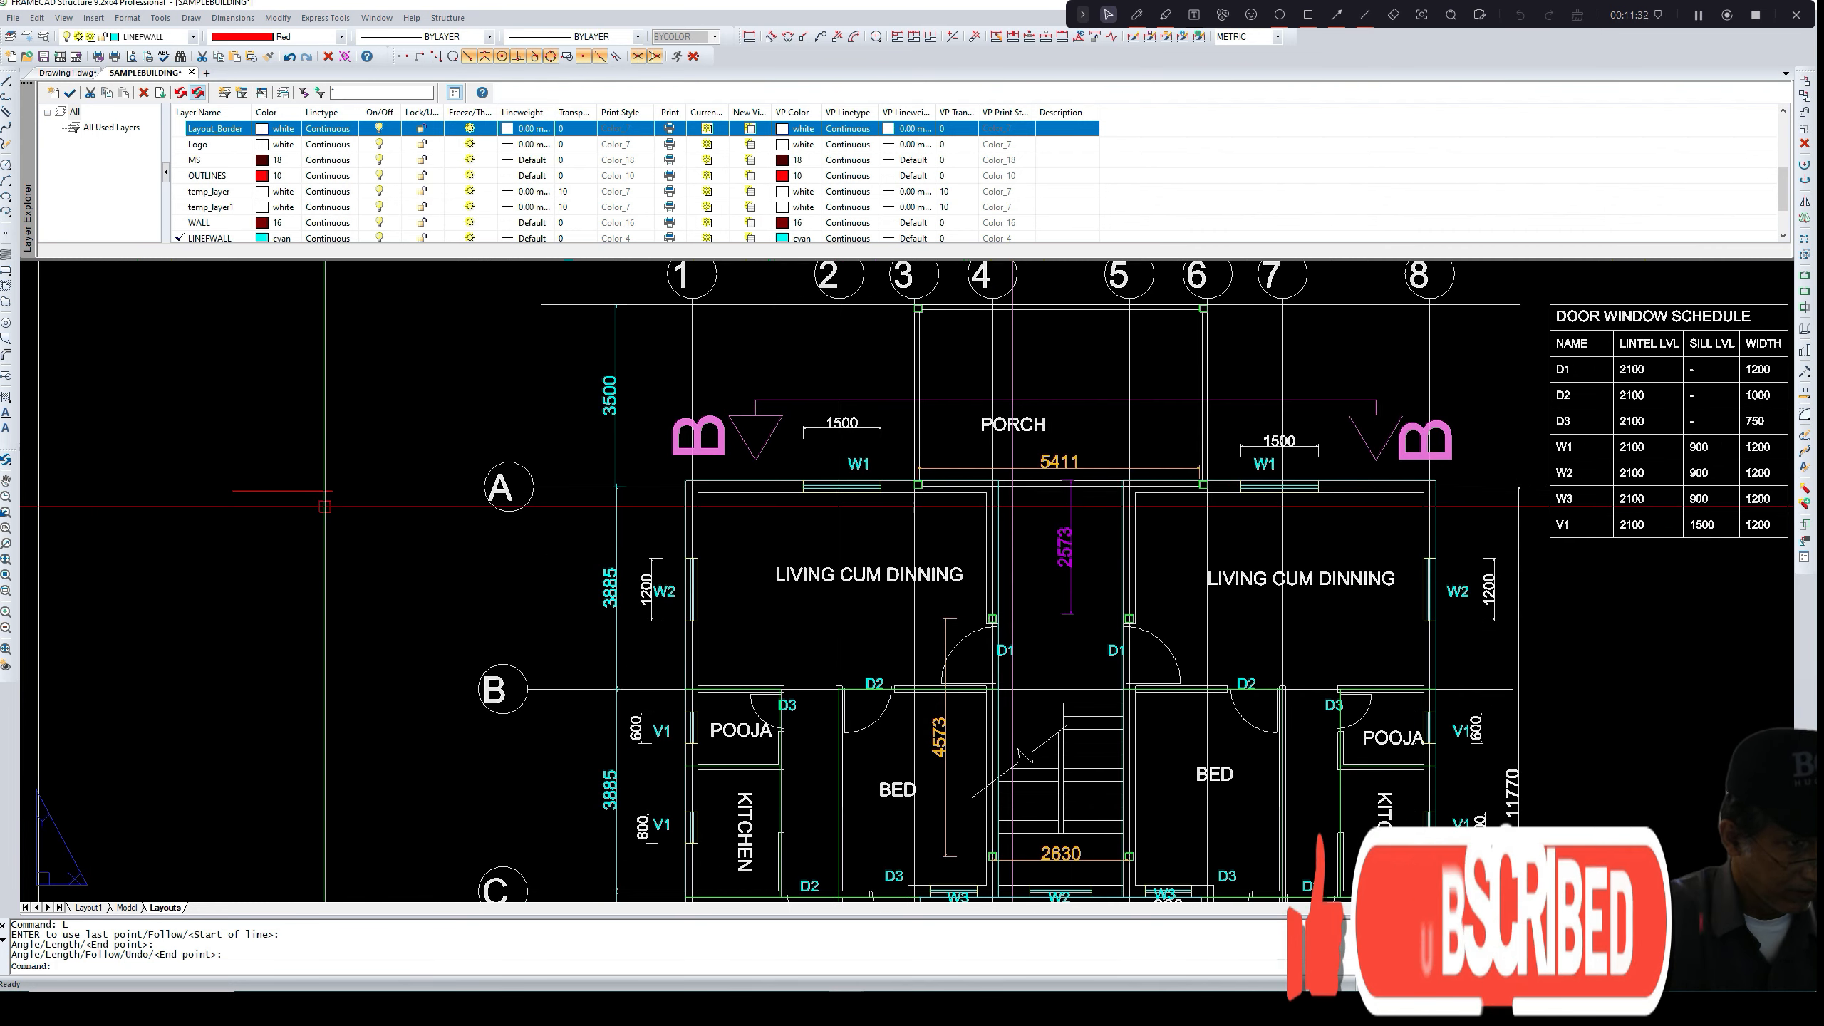
{"action": "left_click", "coordinate": [331, 510]}
{"action": "left_click", "coordinate": [253, 466]}
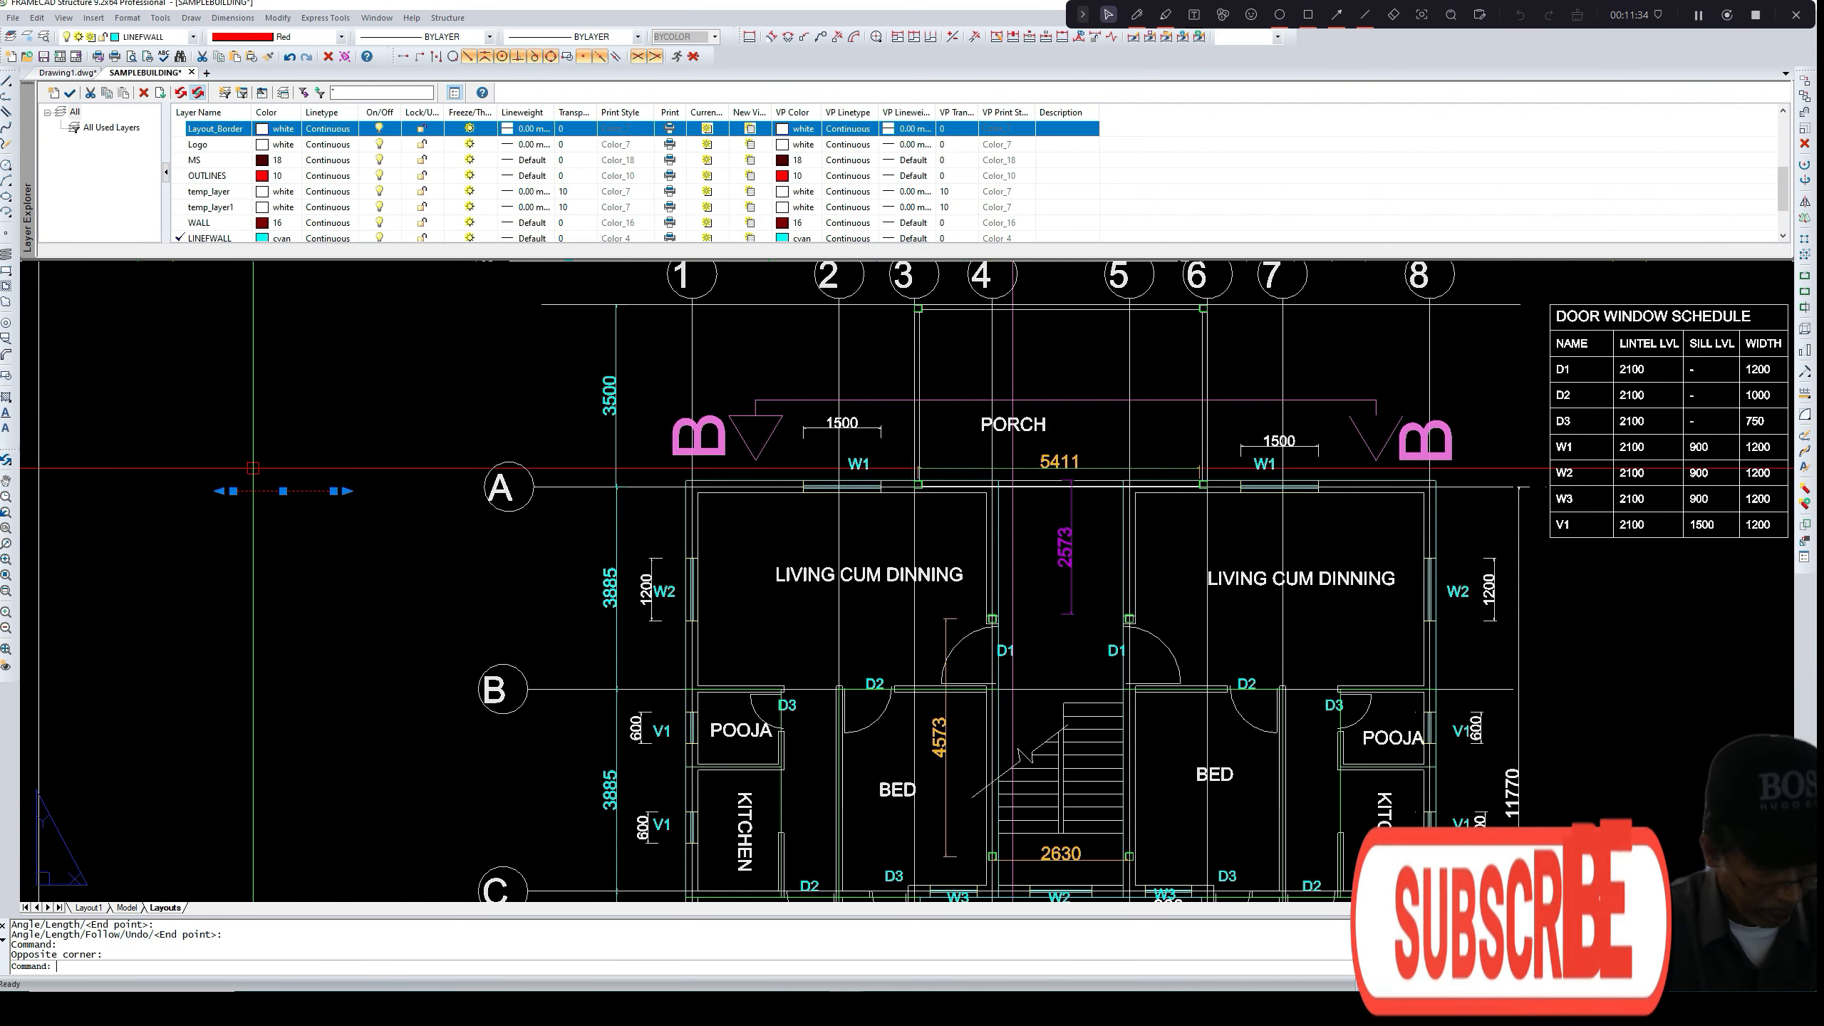
{"action": "key", "text": "Delete"}
- Draw a red line across the outer wall at the upper end of the W2 window in the living room beside grid 1
{"action": "scroll", "coordinate": [696, 566], "scroll_direction": "up", "scroll_amount": 5}
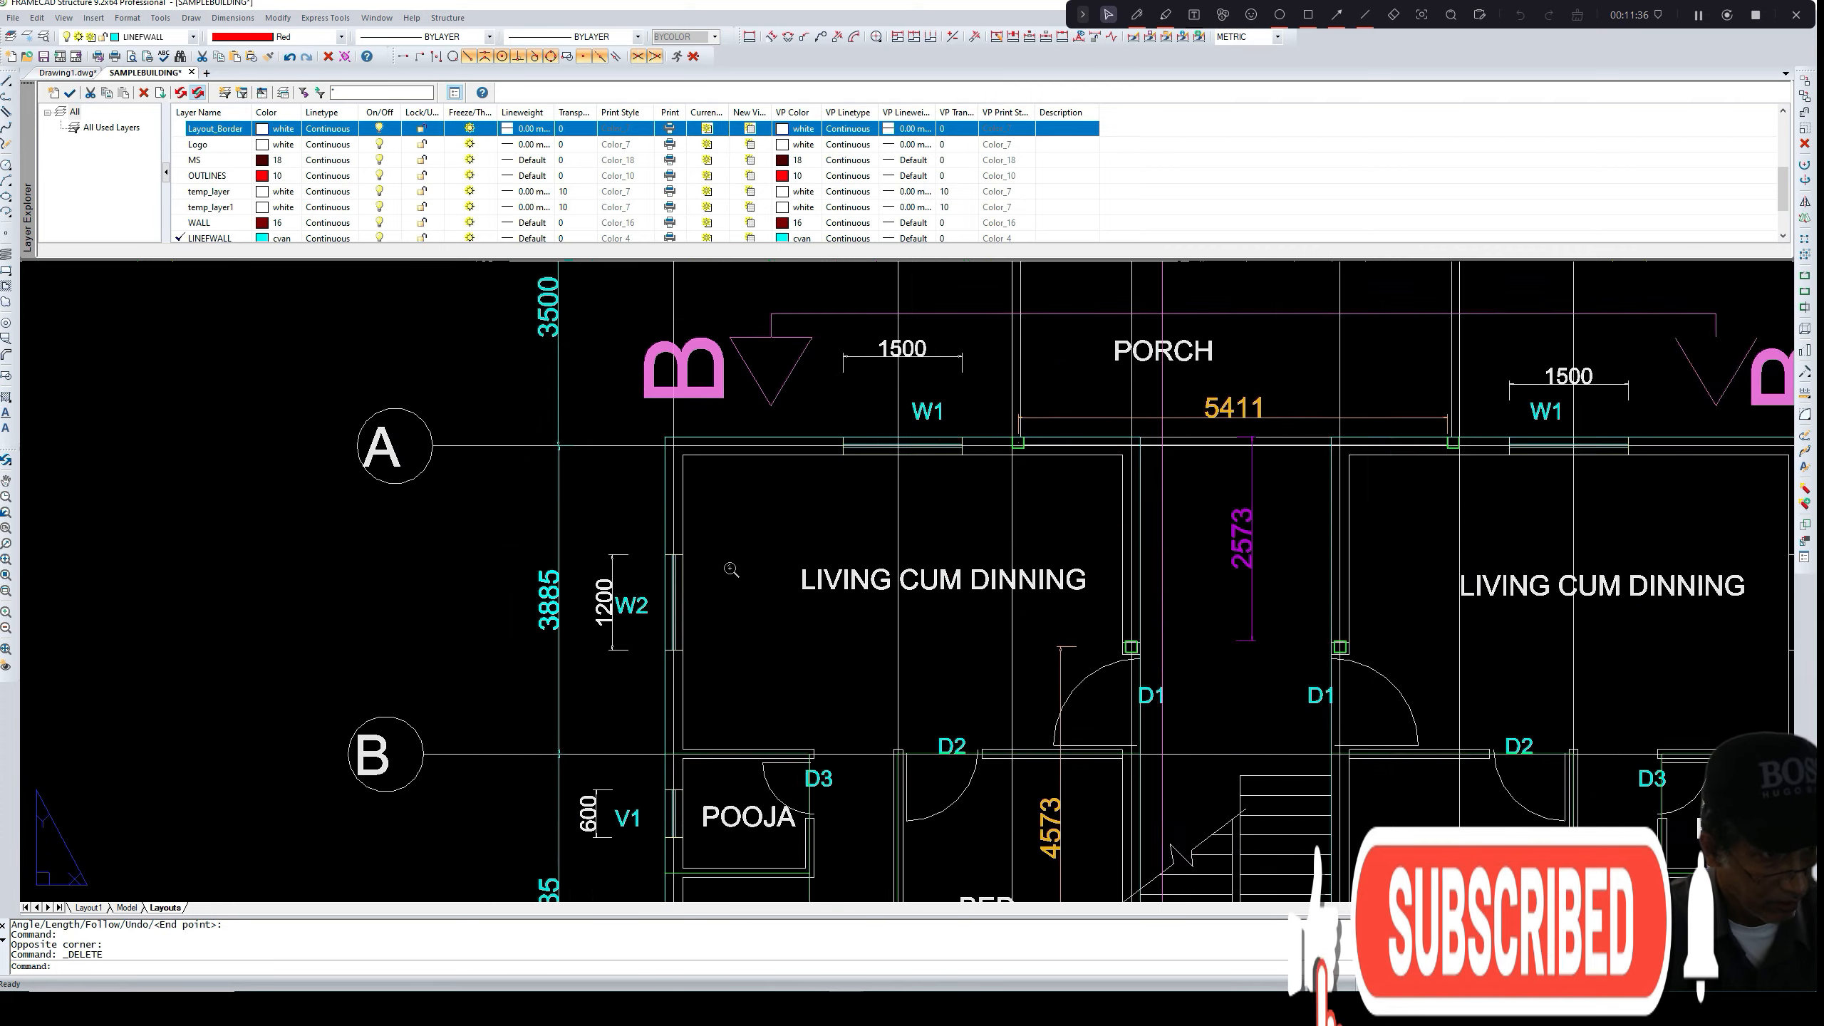
{"action": "type", "text": "L"}
{"action": "key", "text": "Return"}
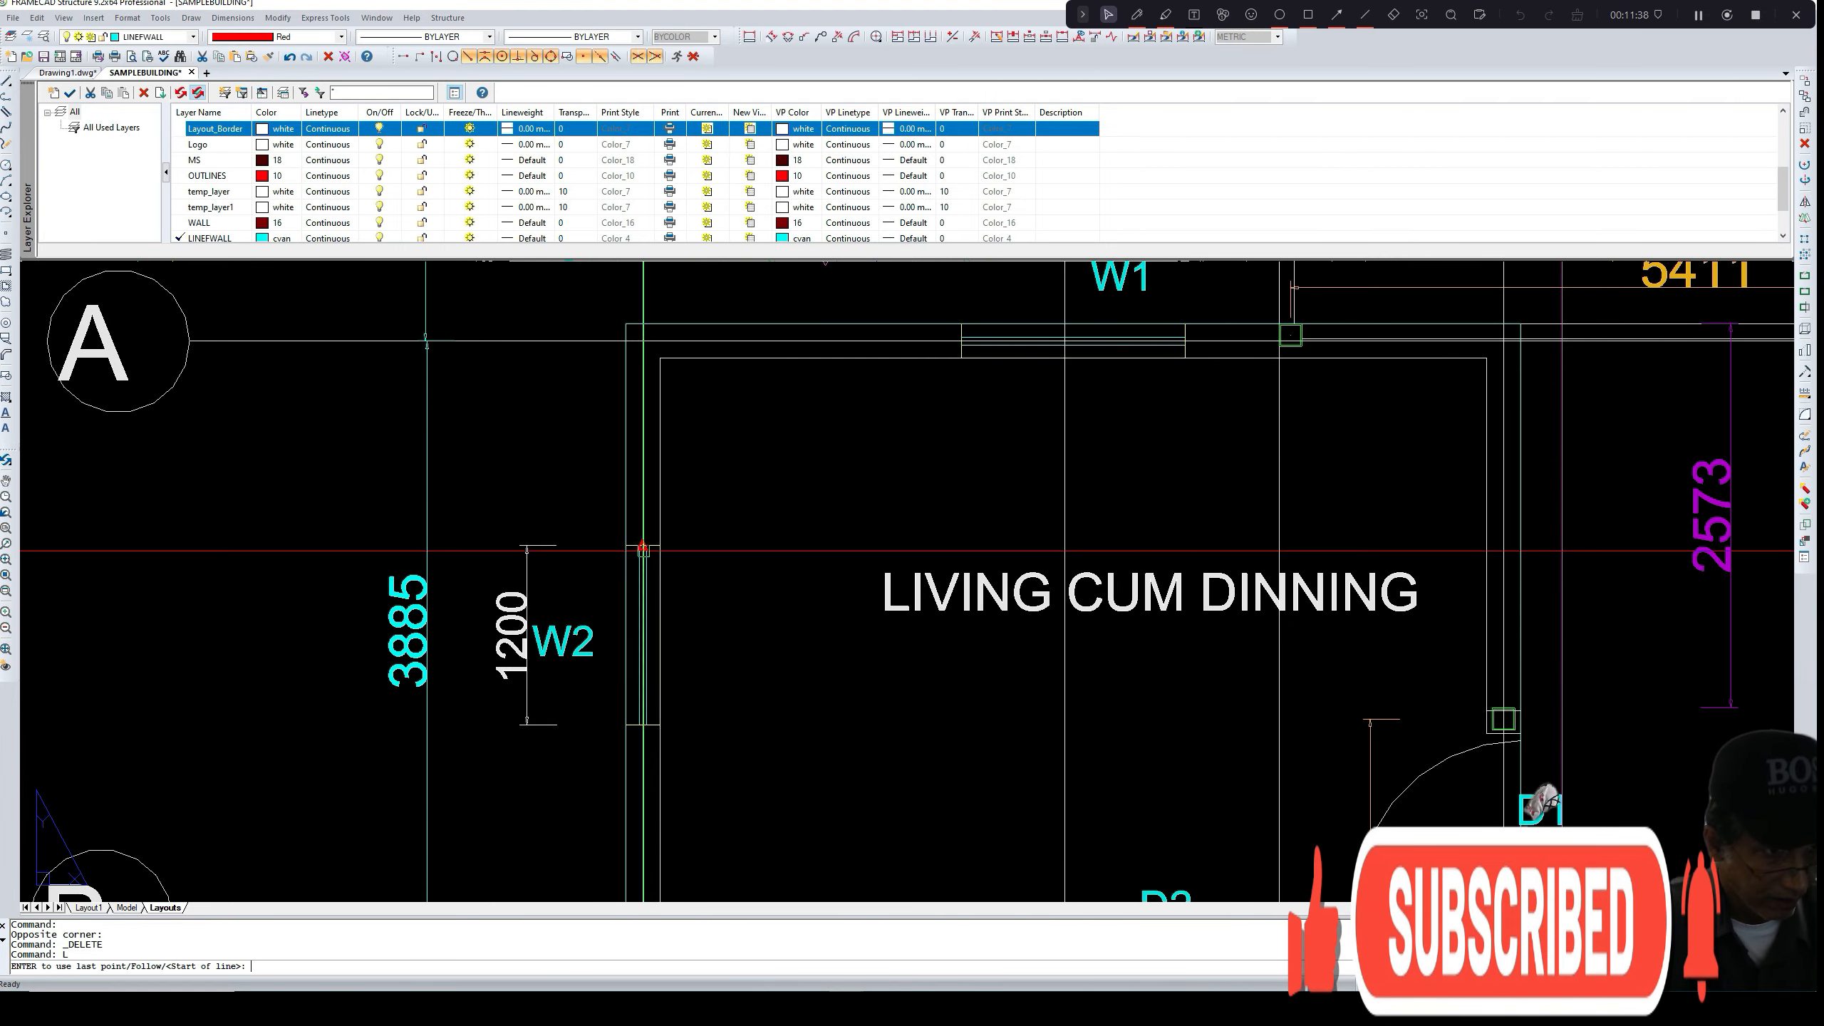
{"action": "scroll", "coordinate": [628, 546], "scroll_direction": "up", "scroll_amount": 2}
{"action": "left_click", "coordinate": [624, 545]}
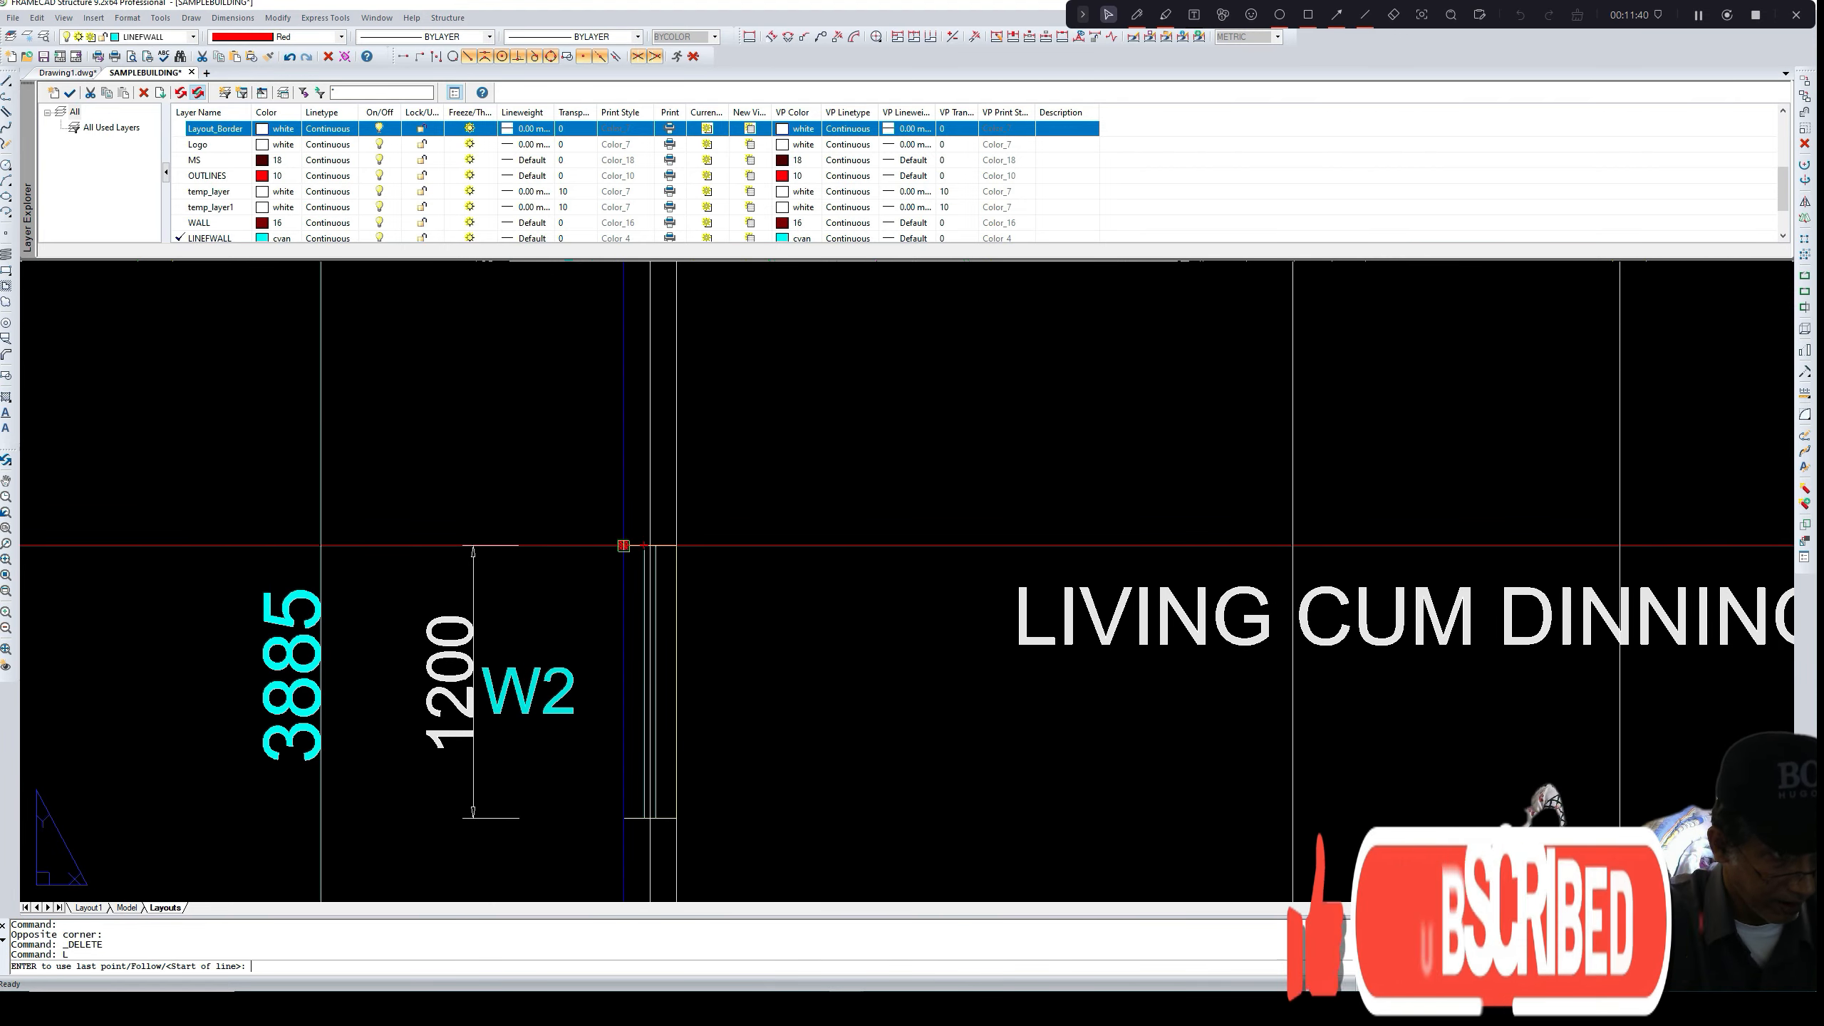
{"action": "left_click", "coordinate": [676, 545]}
{"action": "key", "text": "Return"}
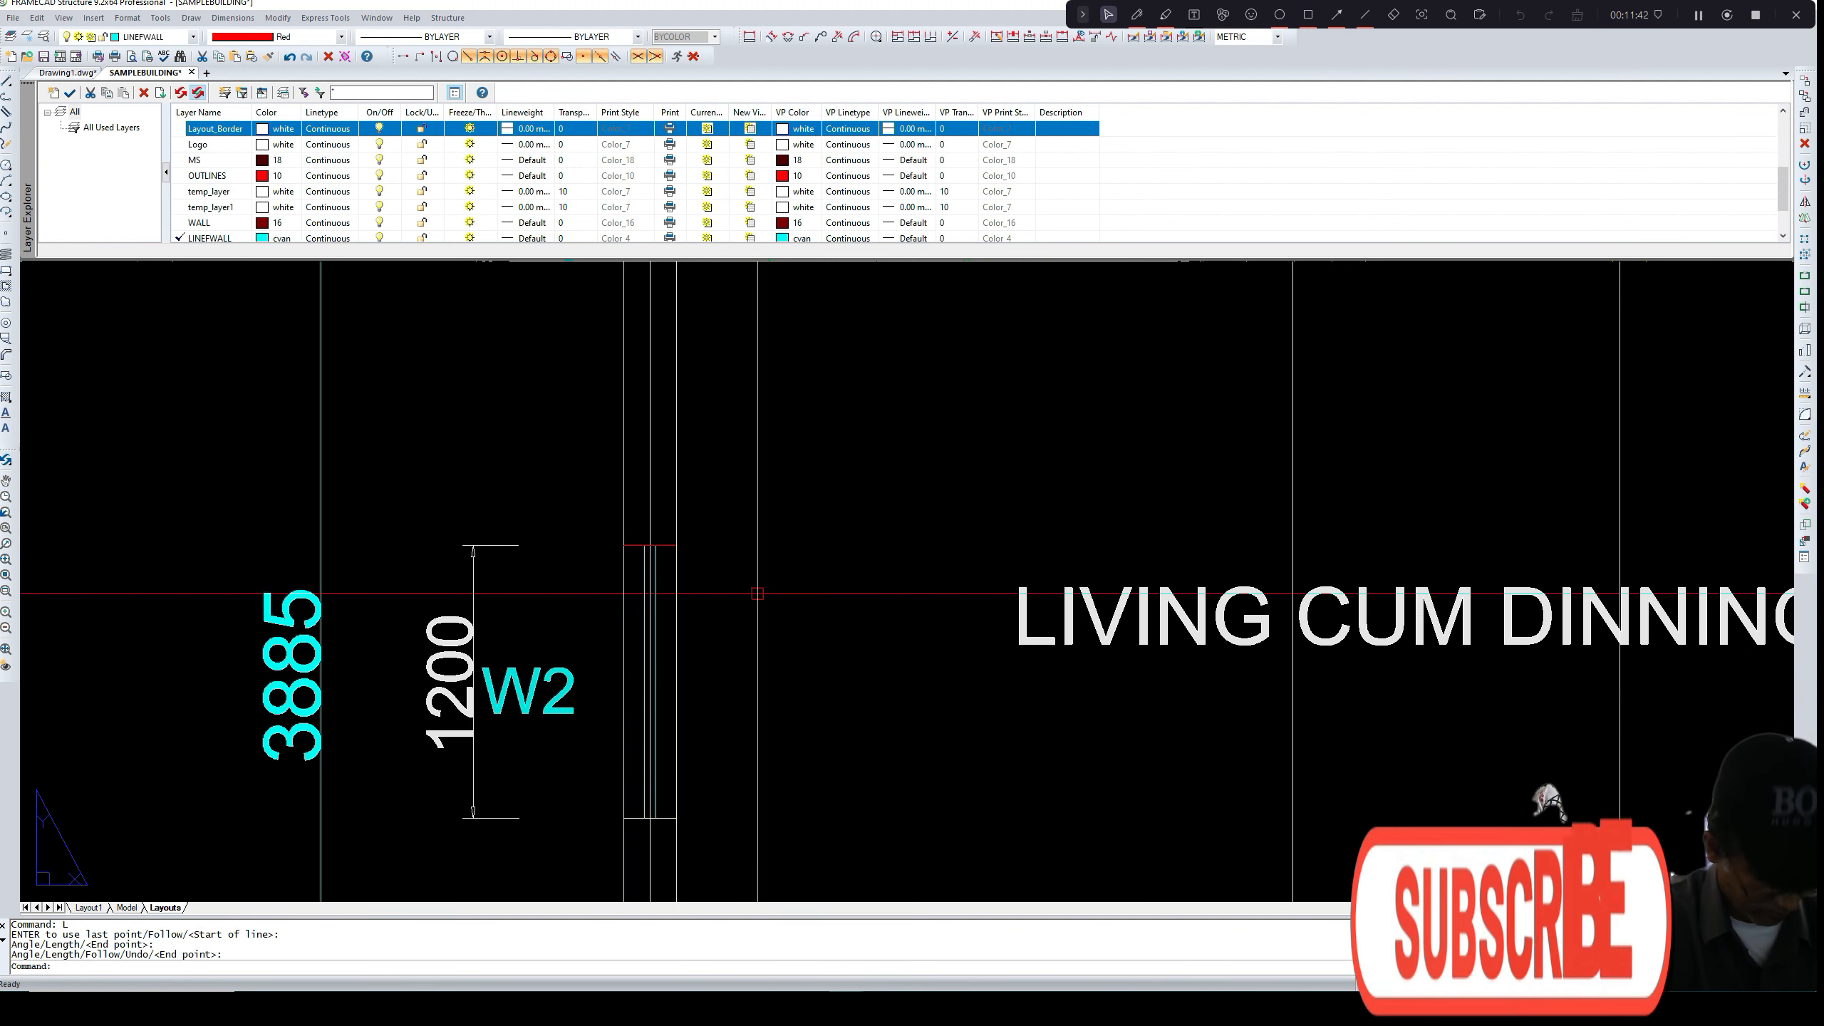
- Copy the red line with COPY from its outer endpoint to the lower end of the living room W2 window
{"action": "type", "text": "c"}
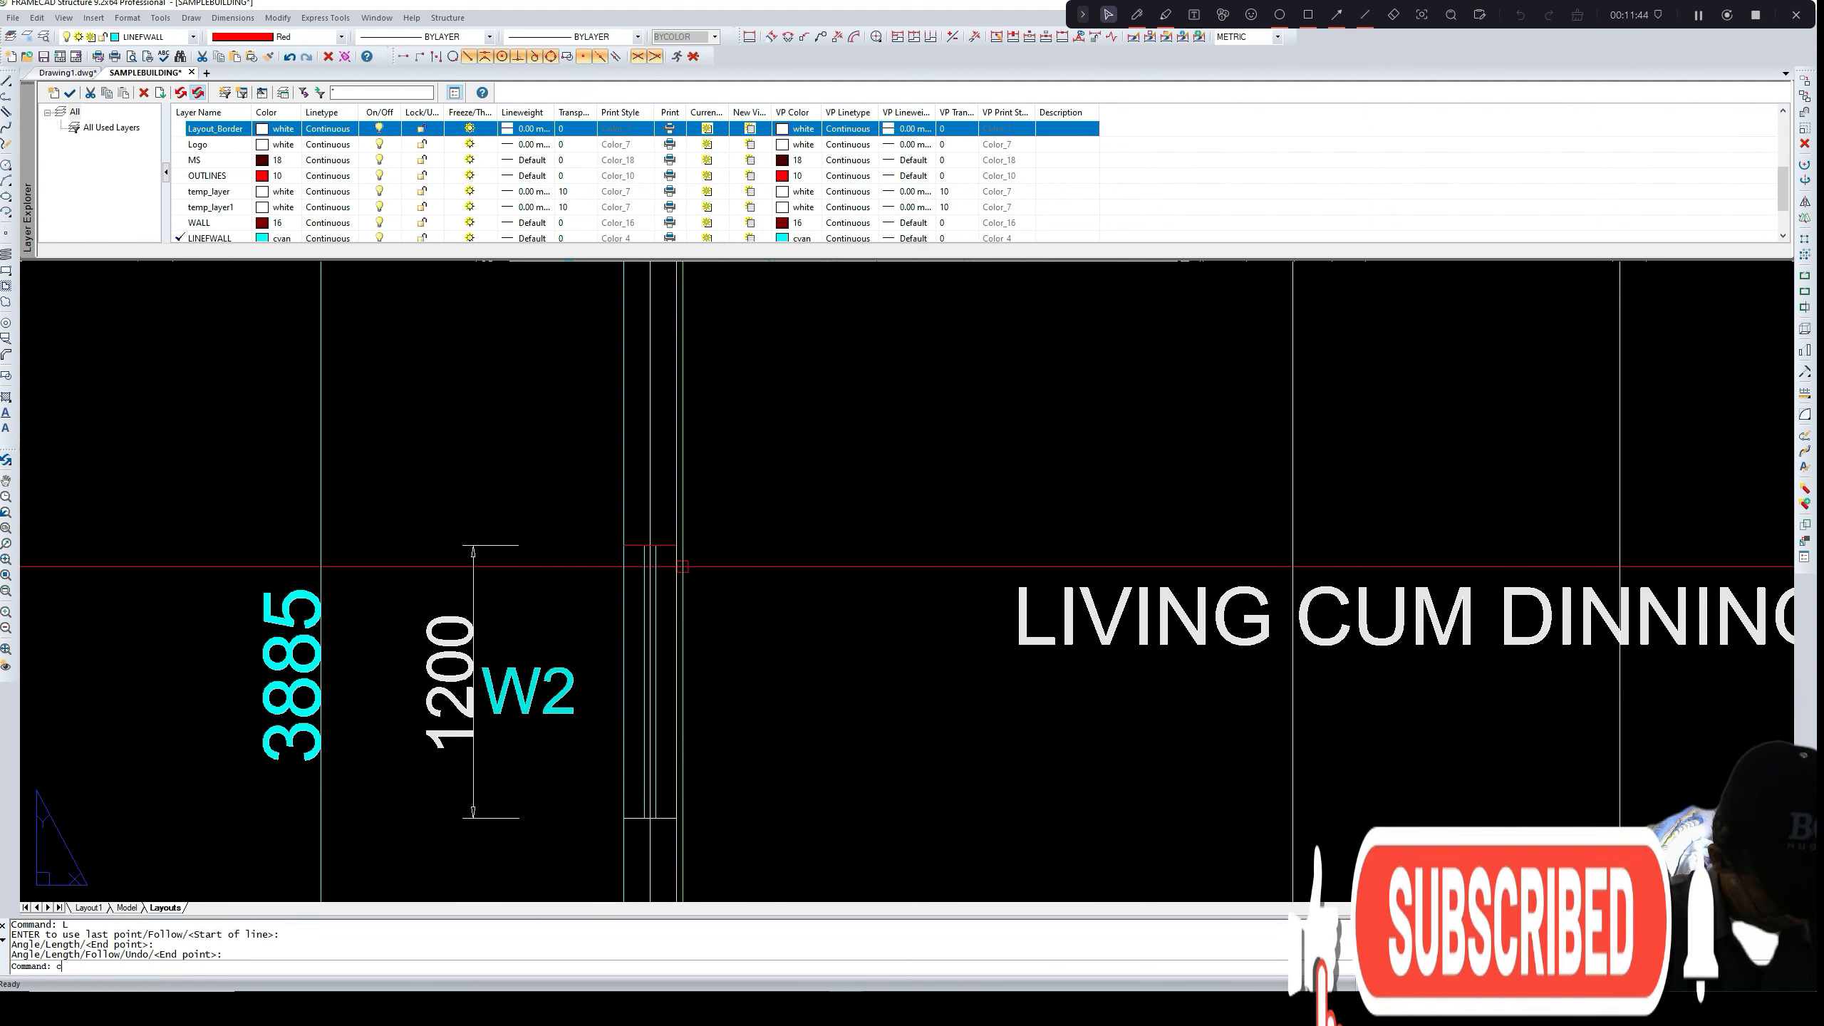
{"action": "type", "text": "opy"}
{"action": "key", "text": "Return"}
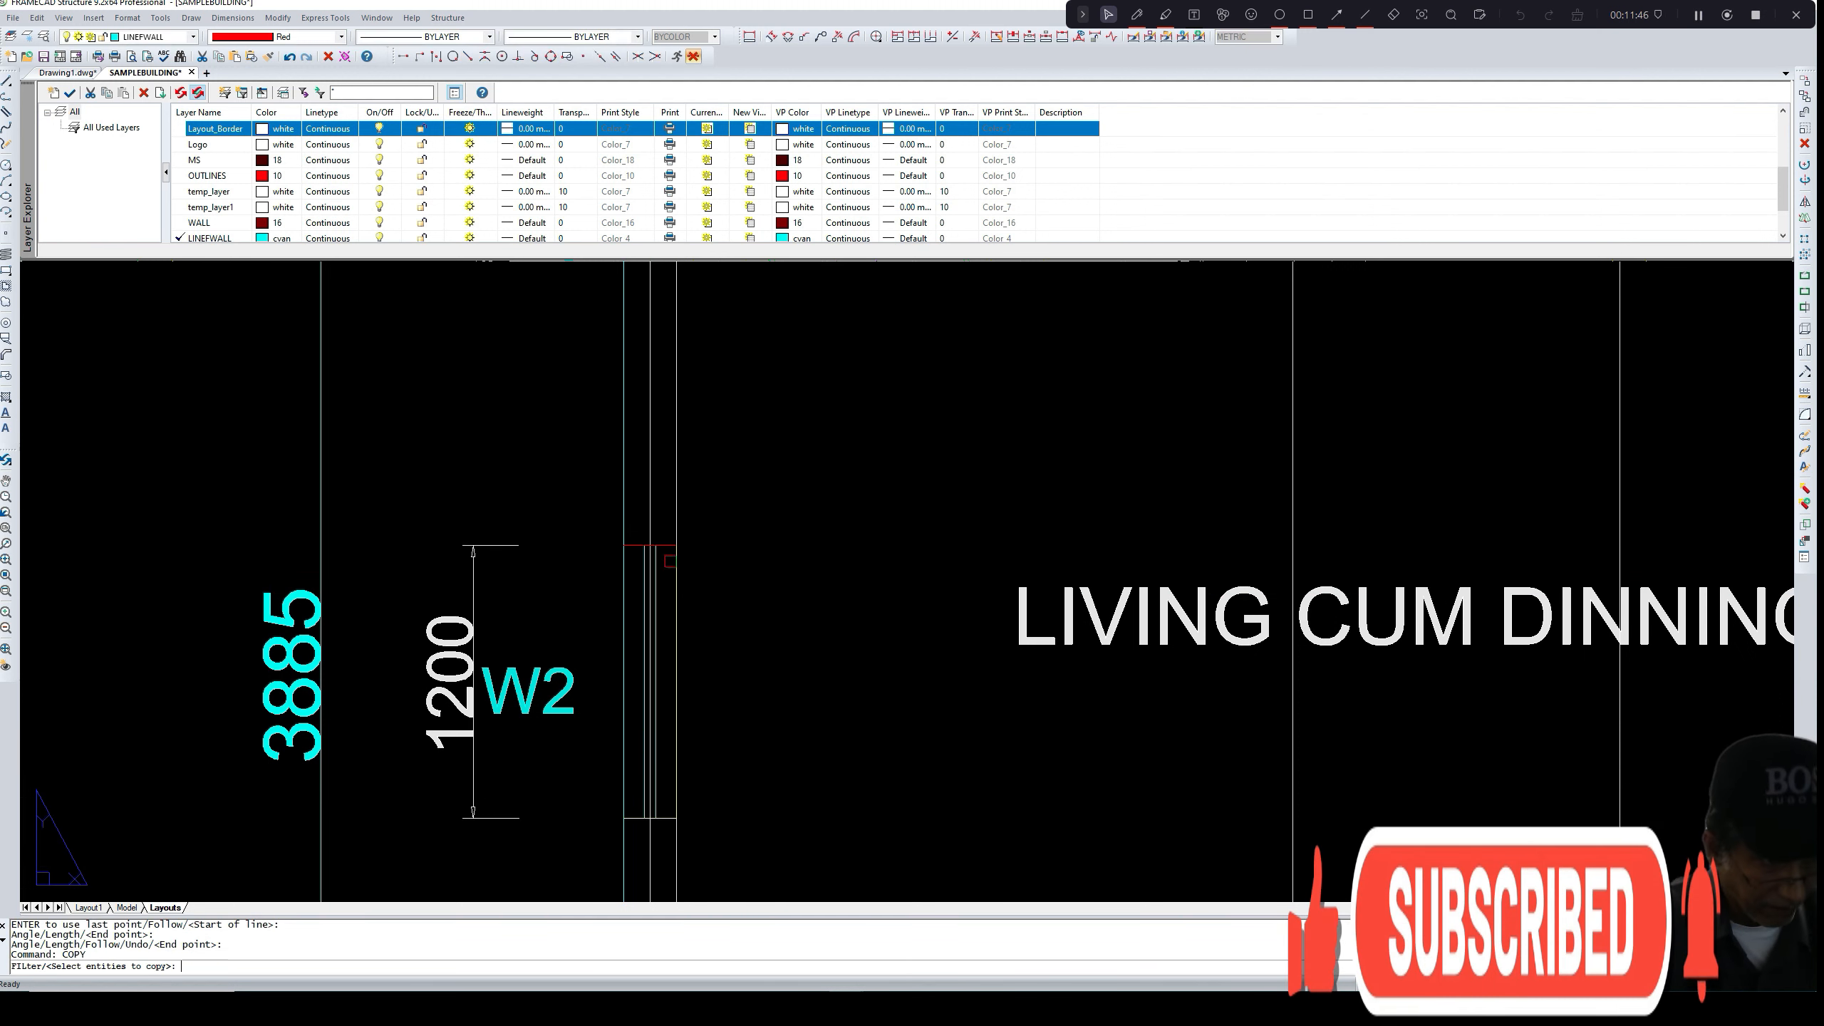
{"action": "scroll", "coordinate": [649, 549], "scroll_direction": "up", "scroll_amount": 2}
{"action": "left_click", "coordinate": [632, 547]}
{"action": "key", "text": "Return"}
{"action": "left_click", "coordinate": [617, 546]}
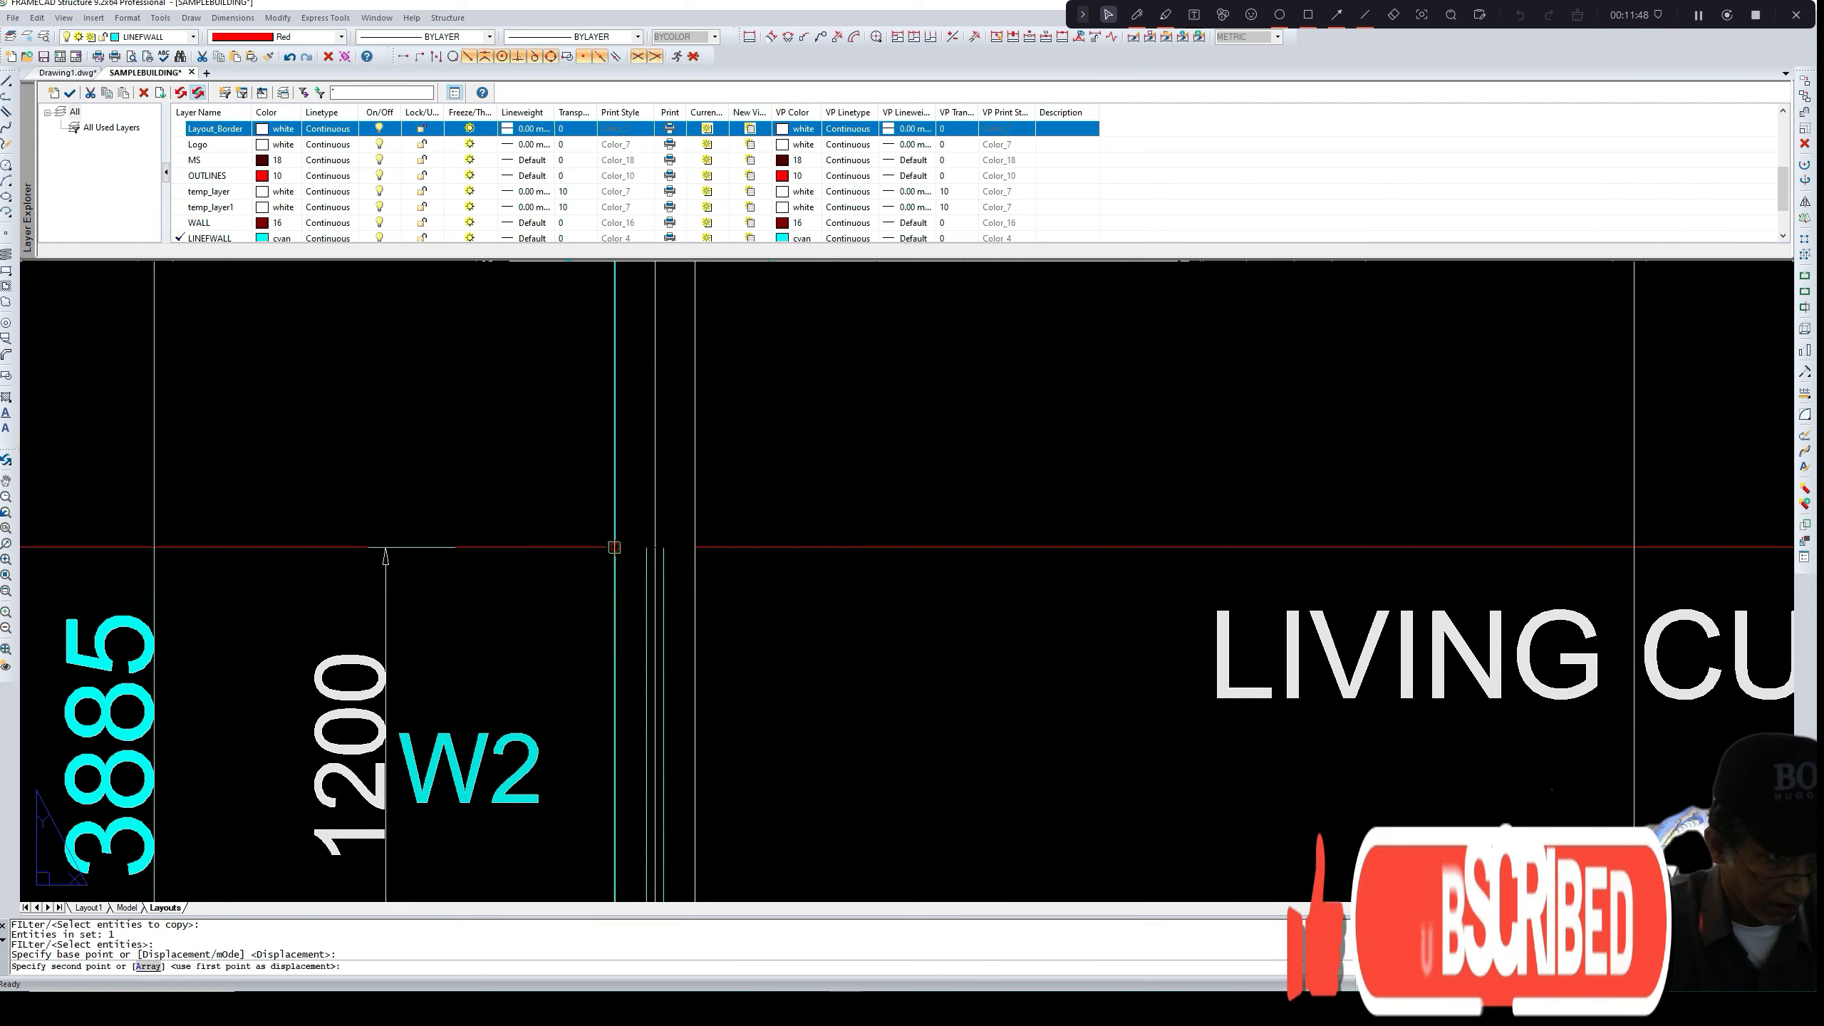
{"action": "scroll", "coordinate": [619, 543], "scroll_direction": "down", "scroll_amount": 3}
{"action": "left_click", "coordinate": [613, 729]}
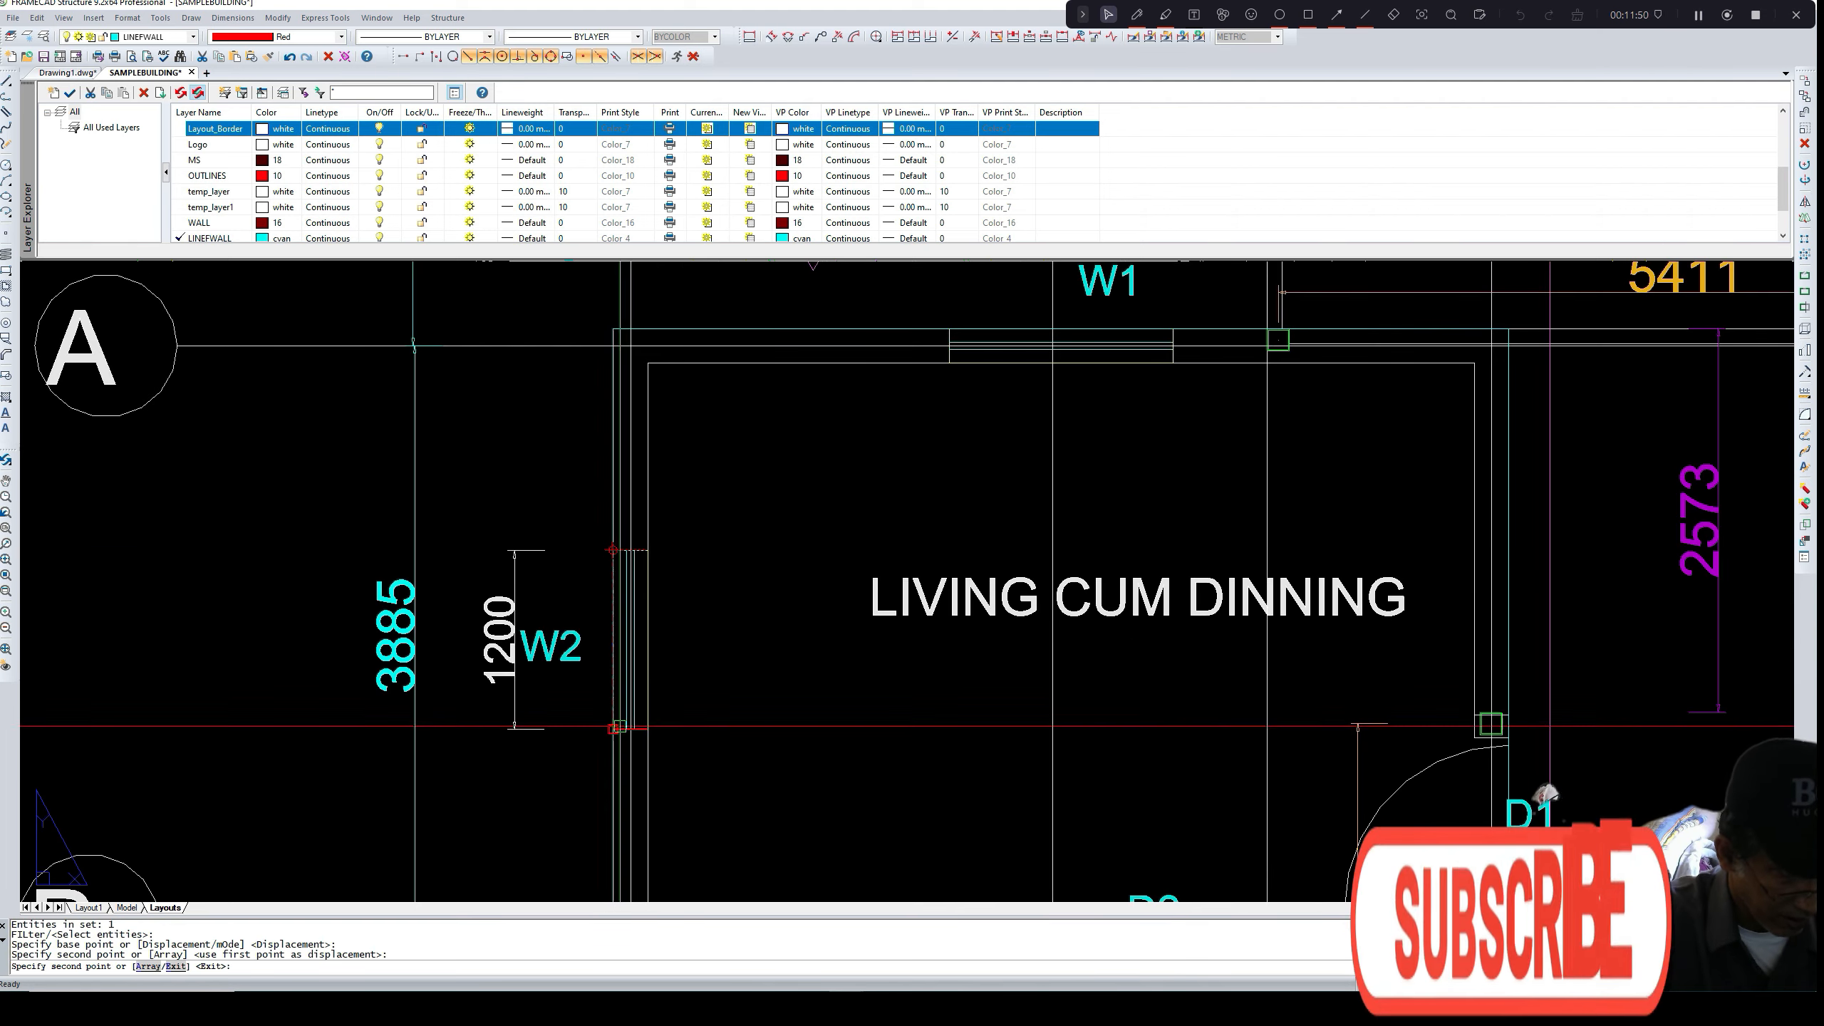
- Copy the red line to both ends of the pooja V1 window and the upper end of the kitchen V1 window
{"action": "scroll", "coordinate": [758, 683], "scroll_direction": "down", "scroll_amount": 4}
{"action": "middle_click_drag", "start_coordinate": [758, 682], "coordinate": [764, 561]}
{"action": "scroll", "coordinate": [693, 693], "scroll_direction": "up", "scroll_amount": 4}
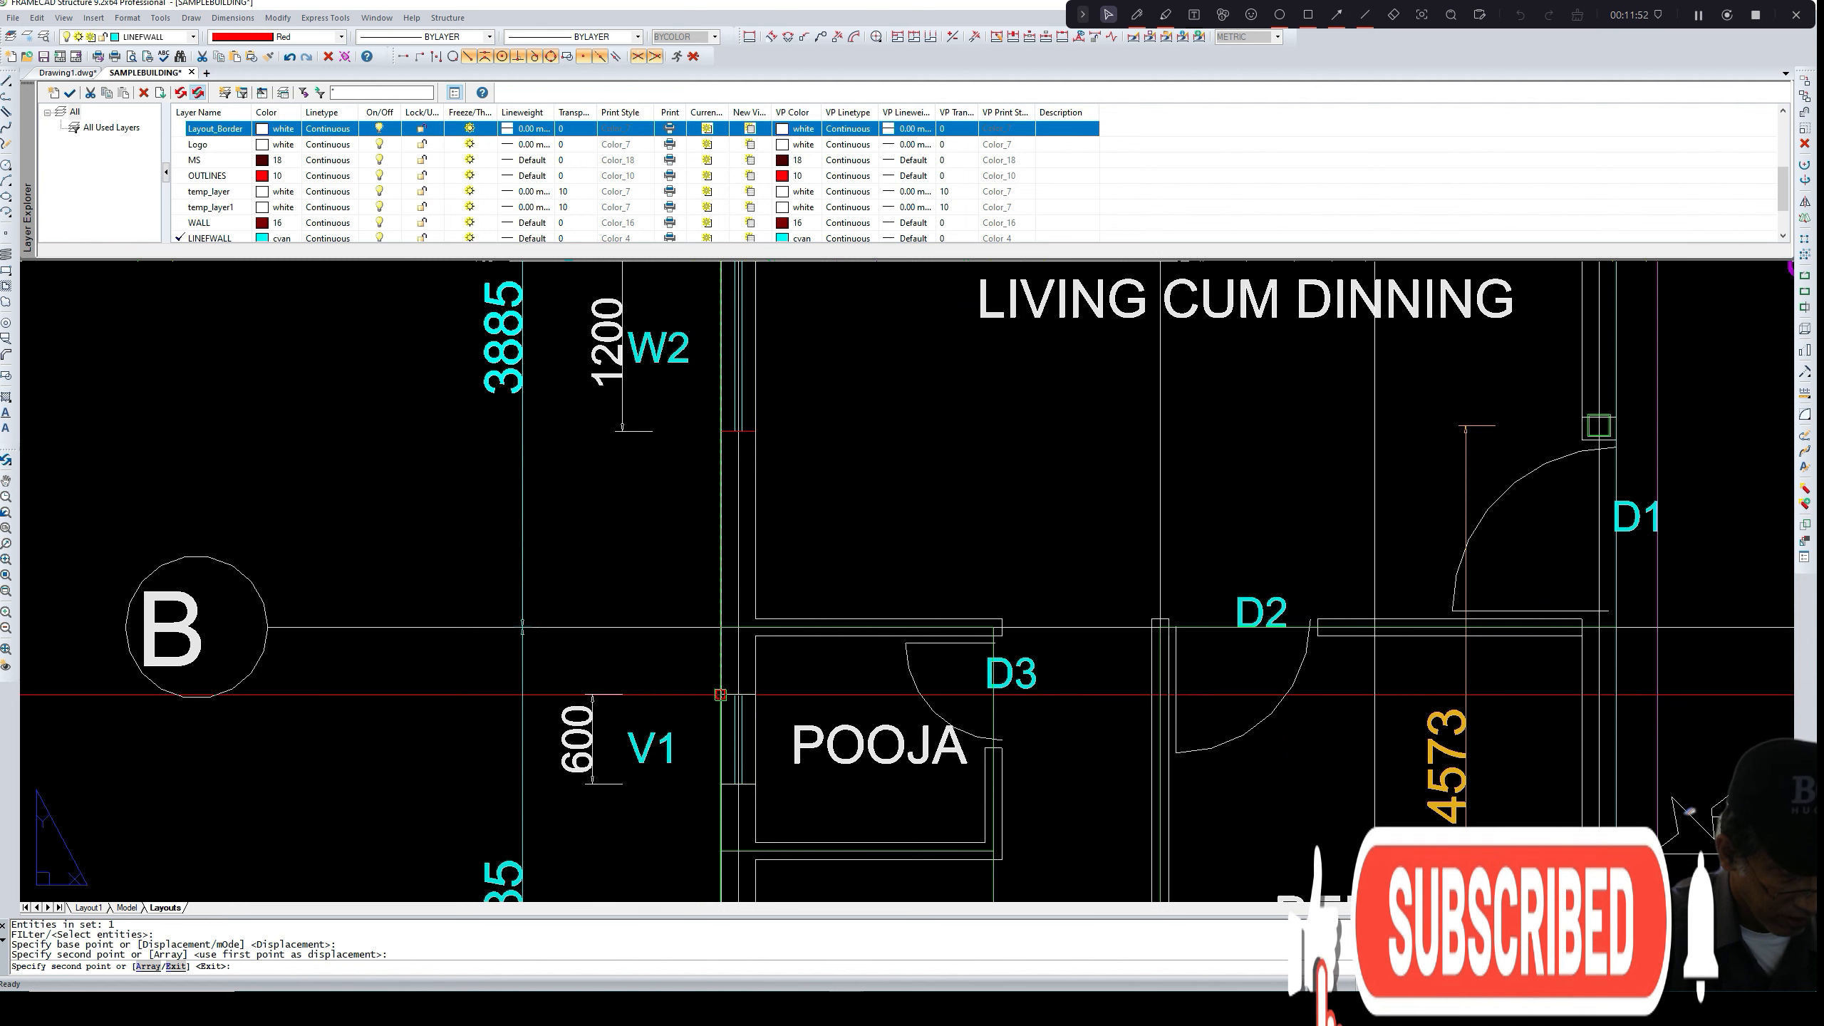
{"action": "left_click", "coordinate": [732, 694]}
{"action": "left_click", "coordinate": [725, 782]}
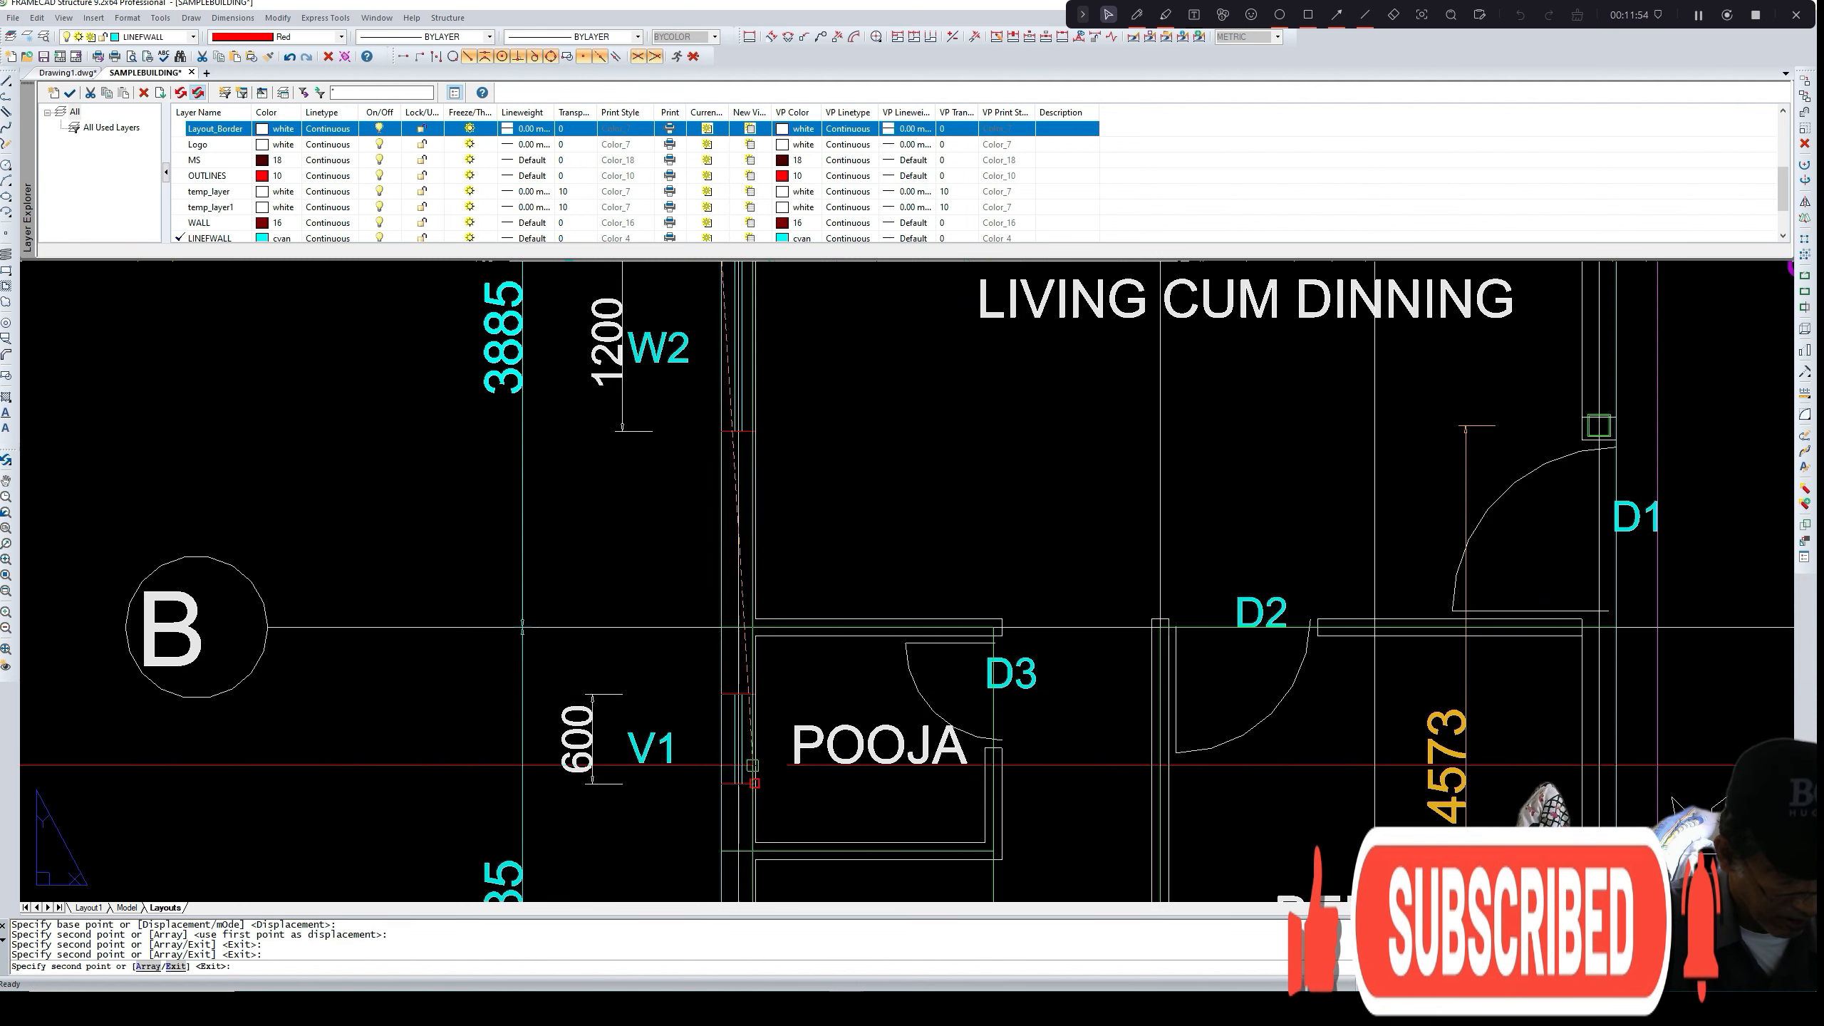
{"action": "middle_click_drag", "start_coordinate": [770, 743], "coordinate": [762, 507]}
{"action": "middle_click_drag", "start_coordinate": [768, 720], "coordinate": [780, 616]}
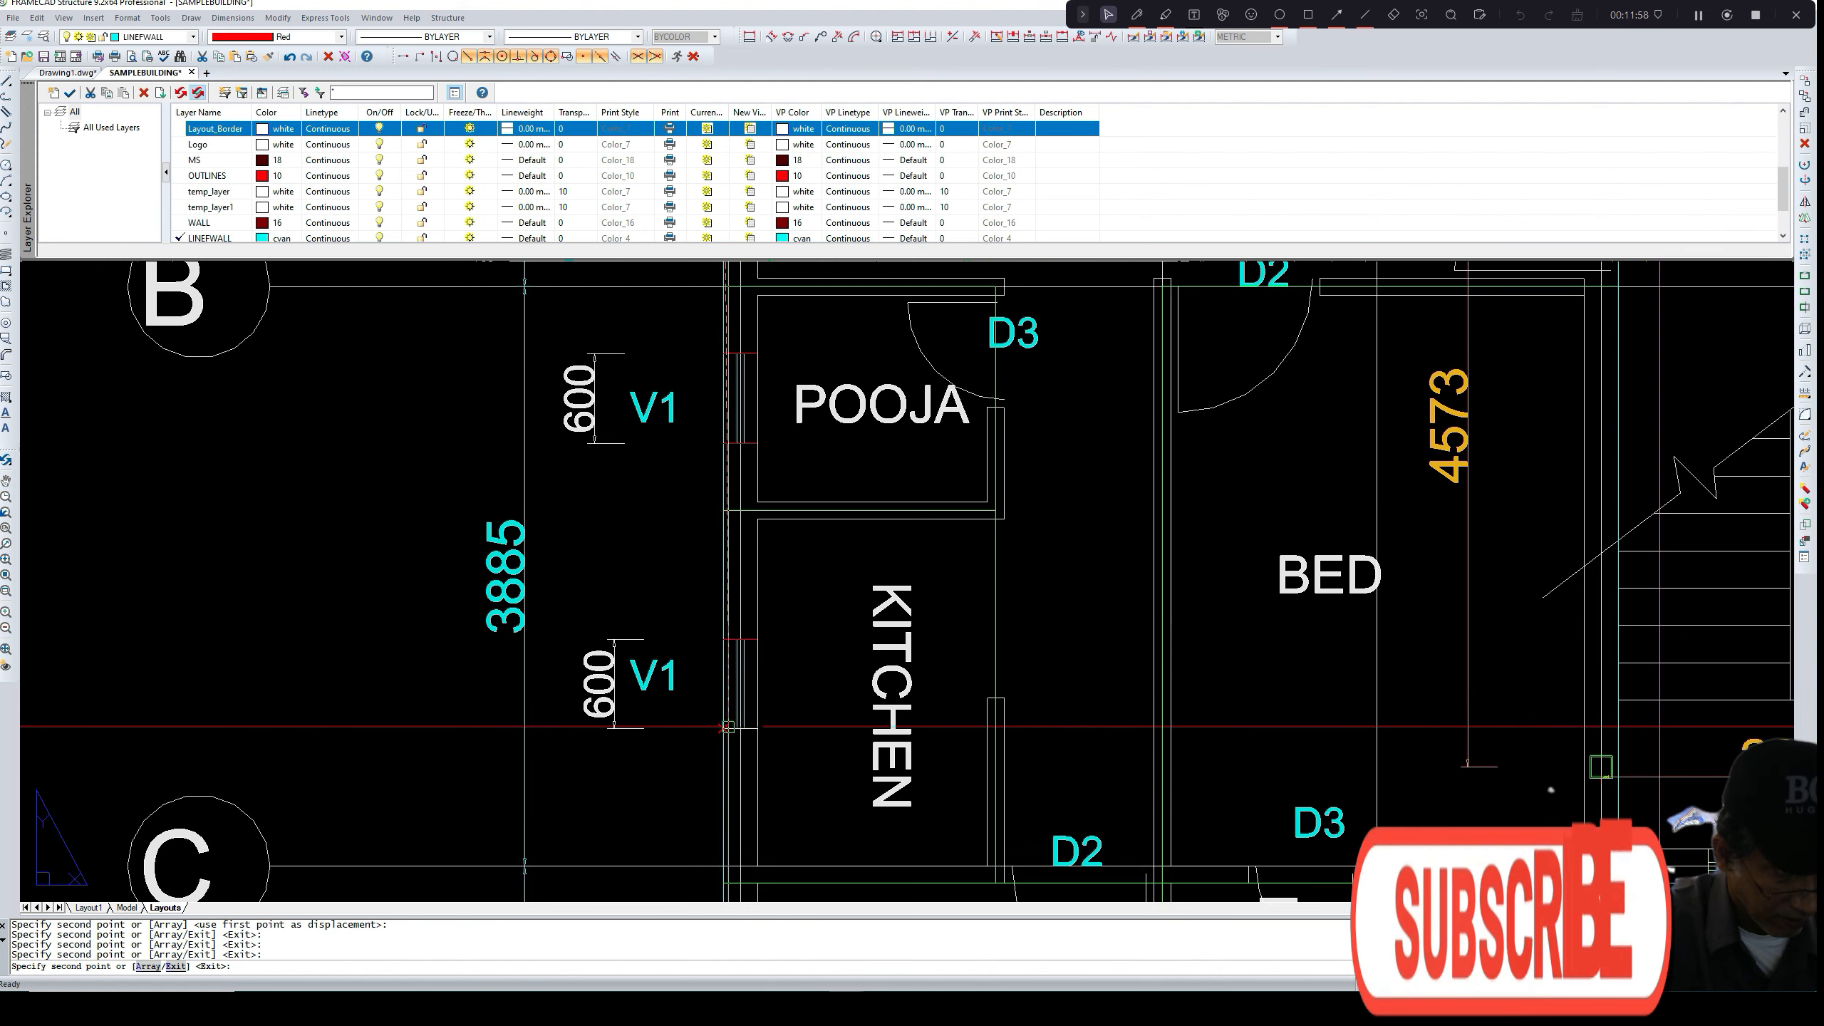
- Copy the red line to the lower end of the kitchen V1 window and the ends of the remaining windows in vertical walls
{"action": "scroll", "coordinate": [770, 501], "scroll_direction": "down", "scroll_amount": 1}
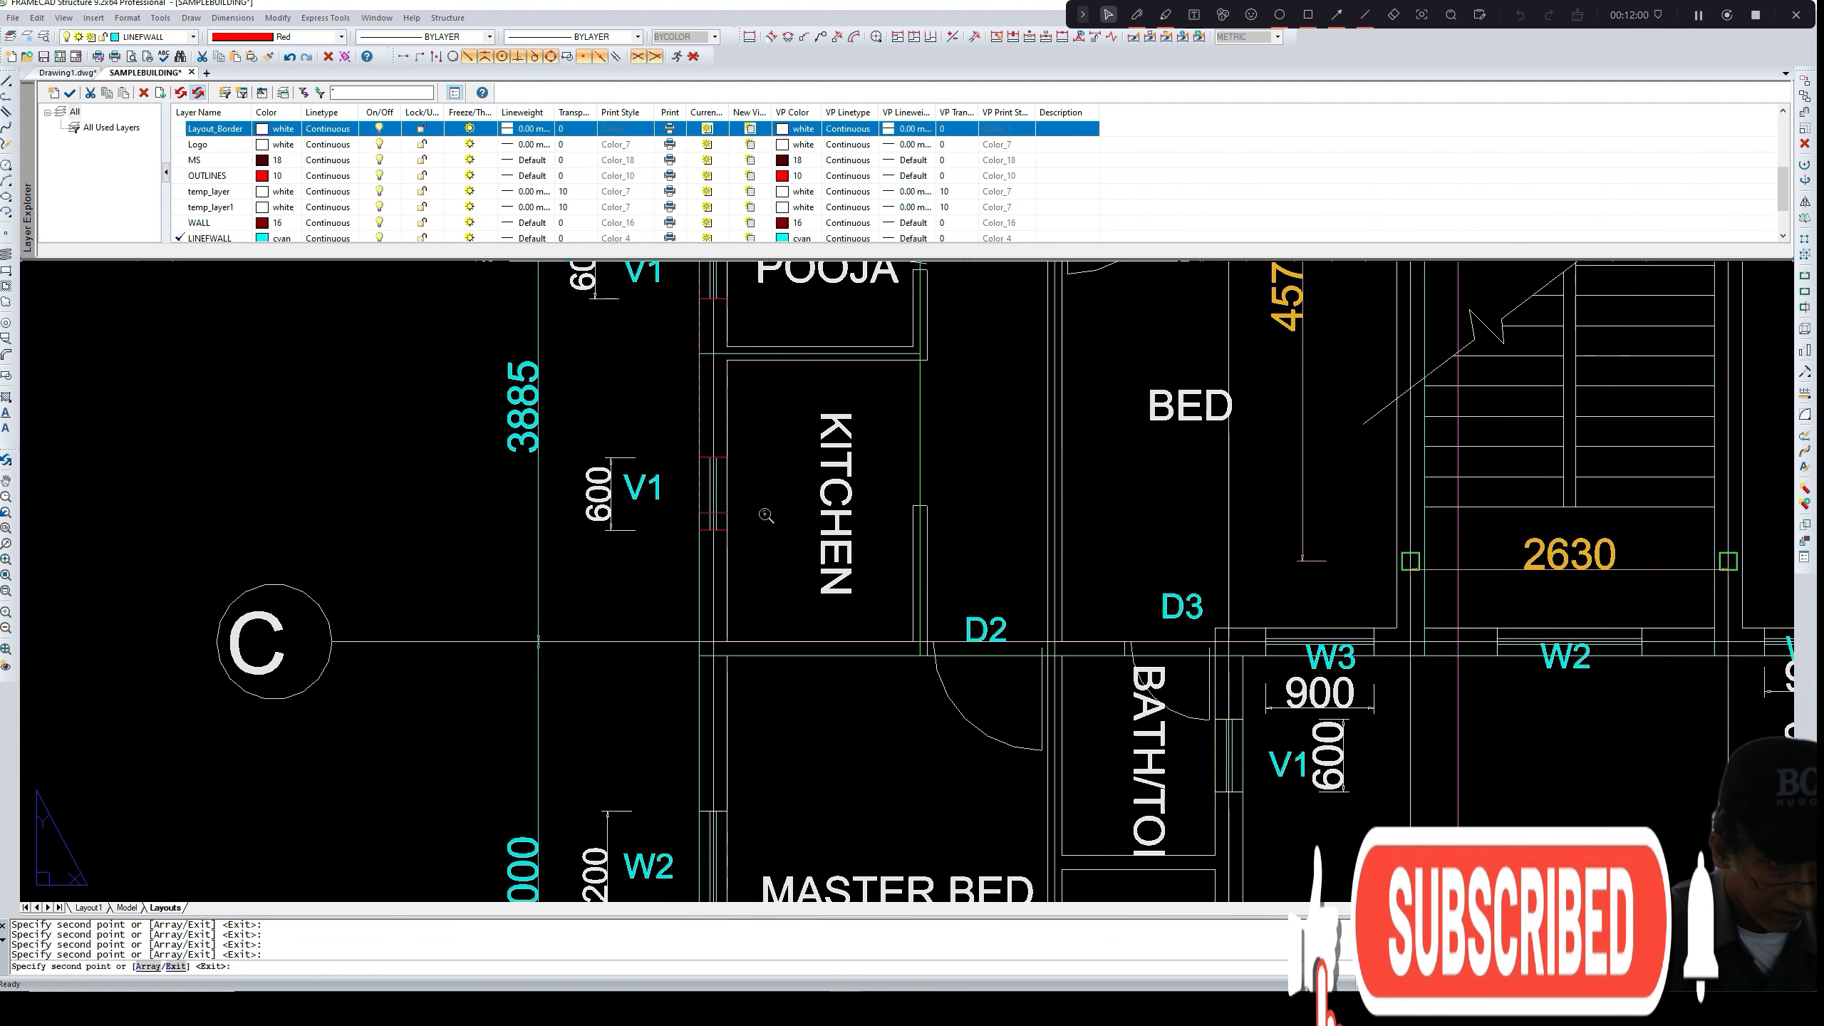
{"action": "middle_click_drag", "start_coordinate": [755, 571], "coordinate": [765, 382]}
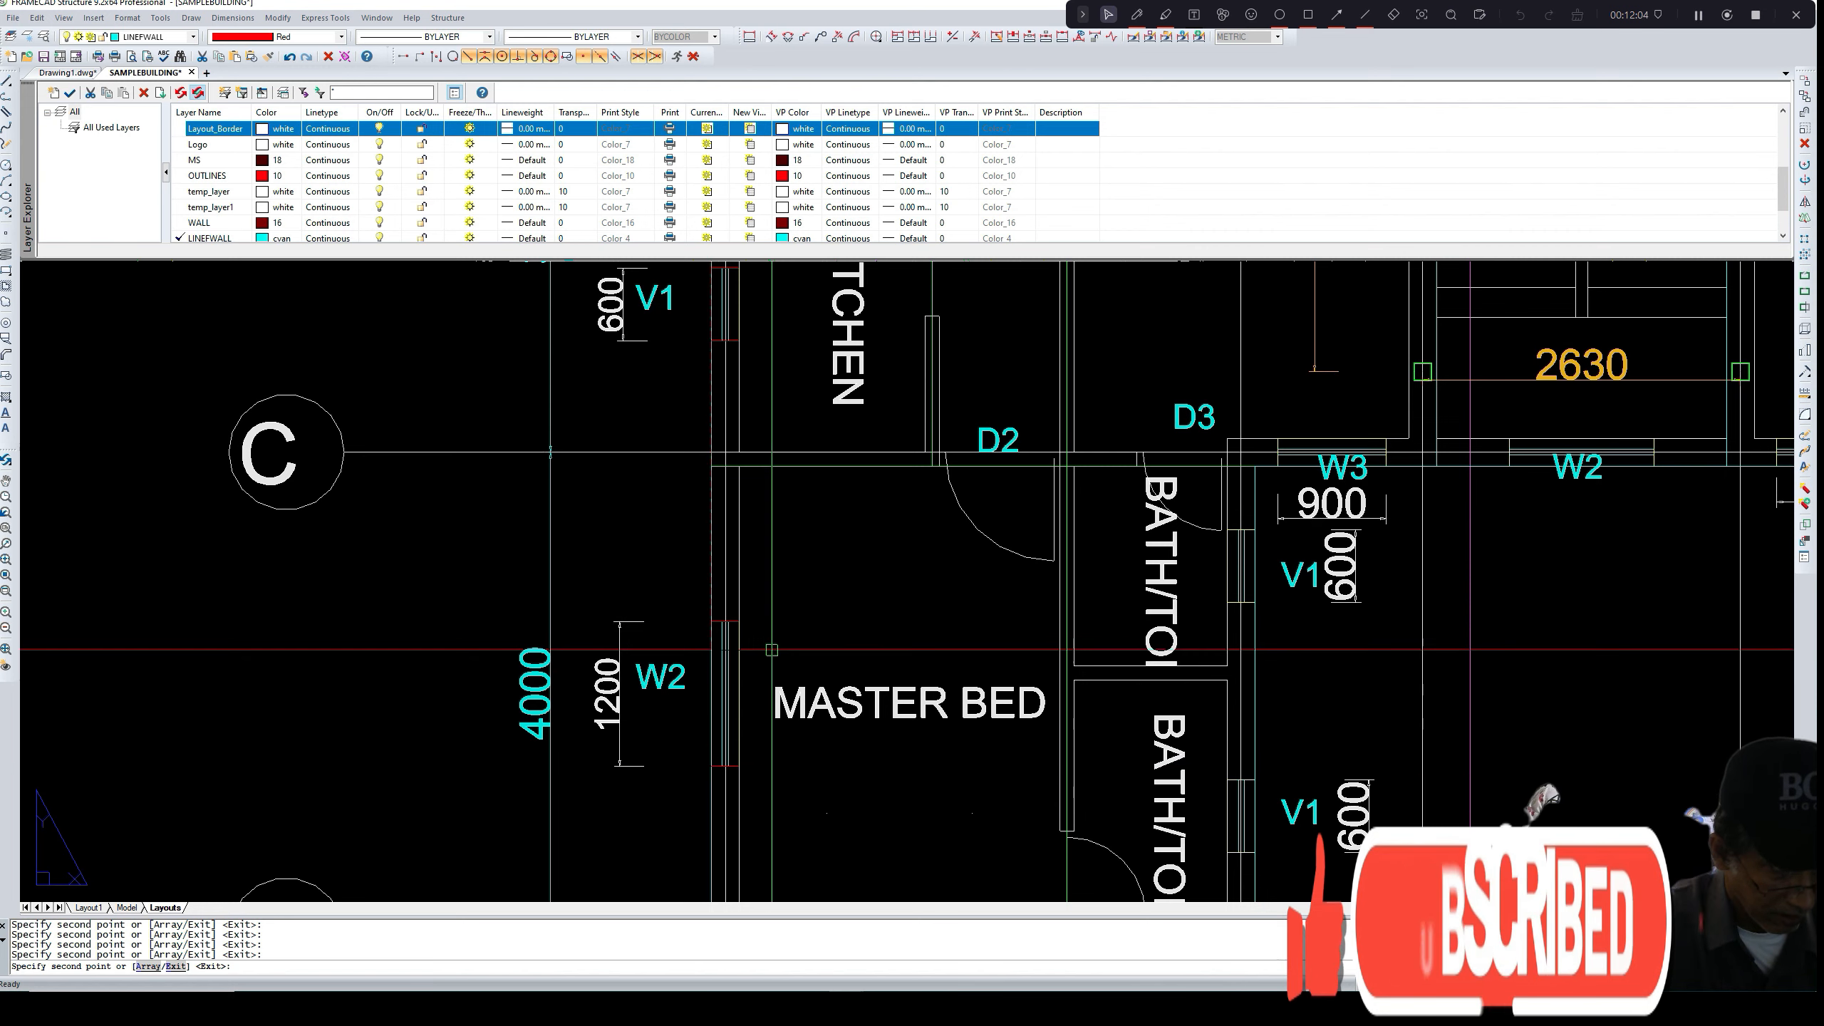
{"action": "scroll", "coordinate": [768, 630], "scroll_direction": "down", "scroll_amount": 1}
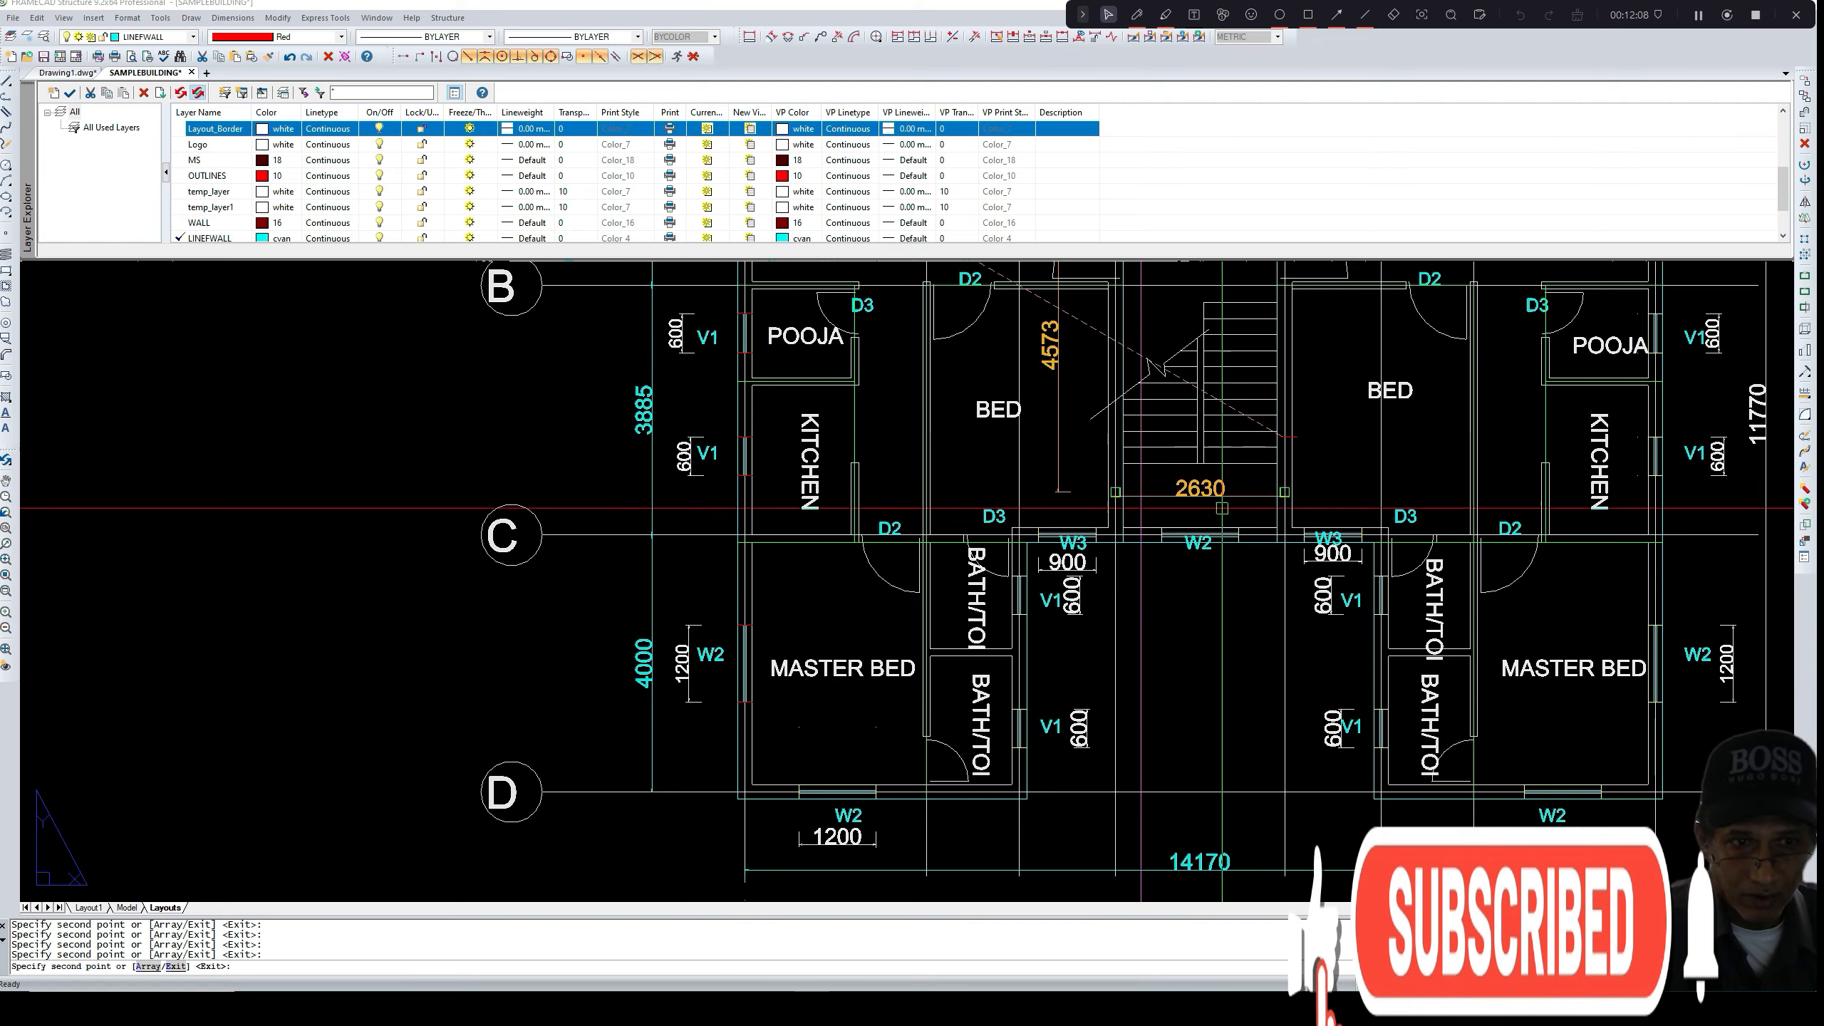
{"action": "middle_click_drag", "start_coordinate": [1225, 530], "coordinate": [1125, 605]}
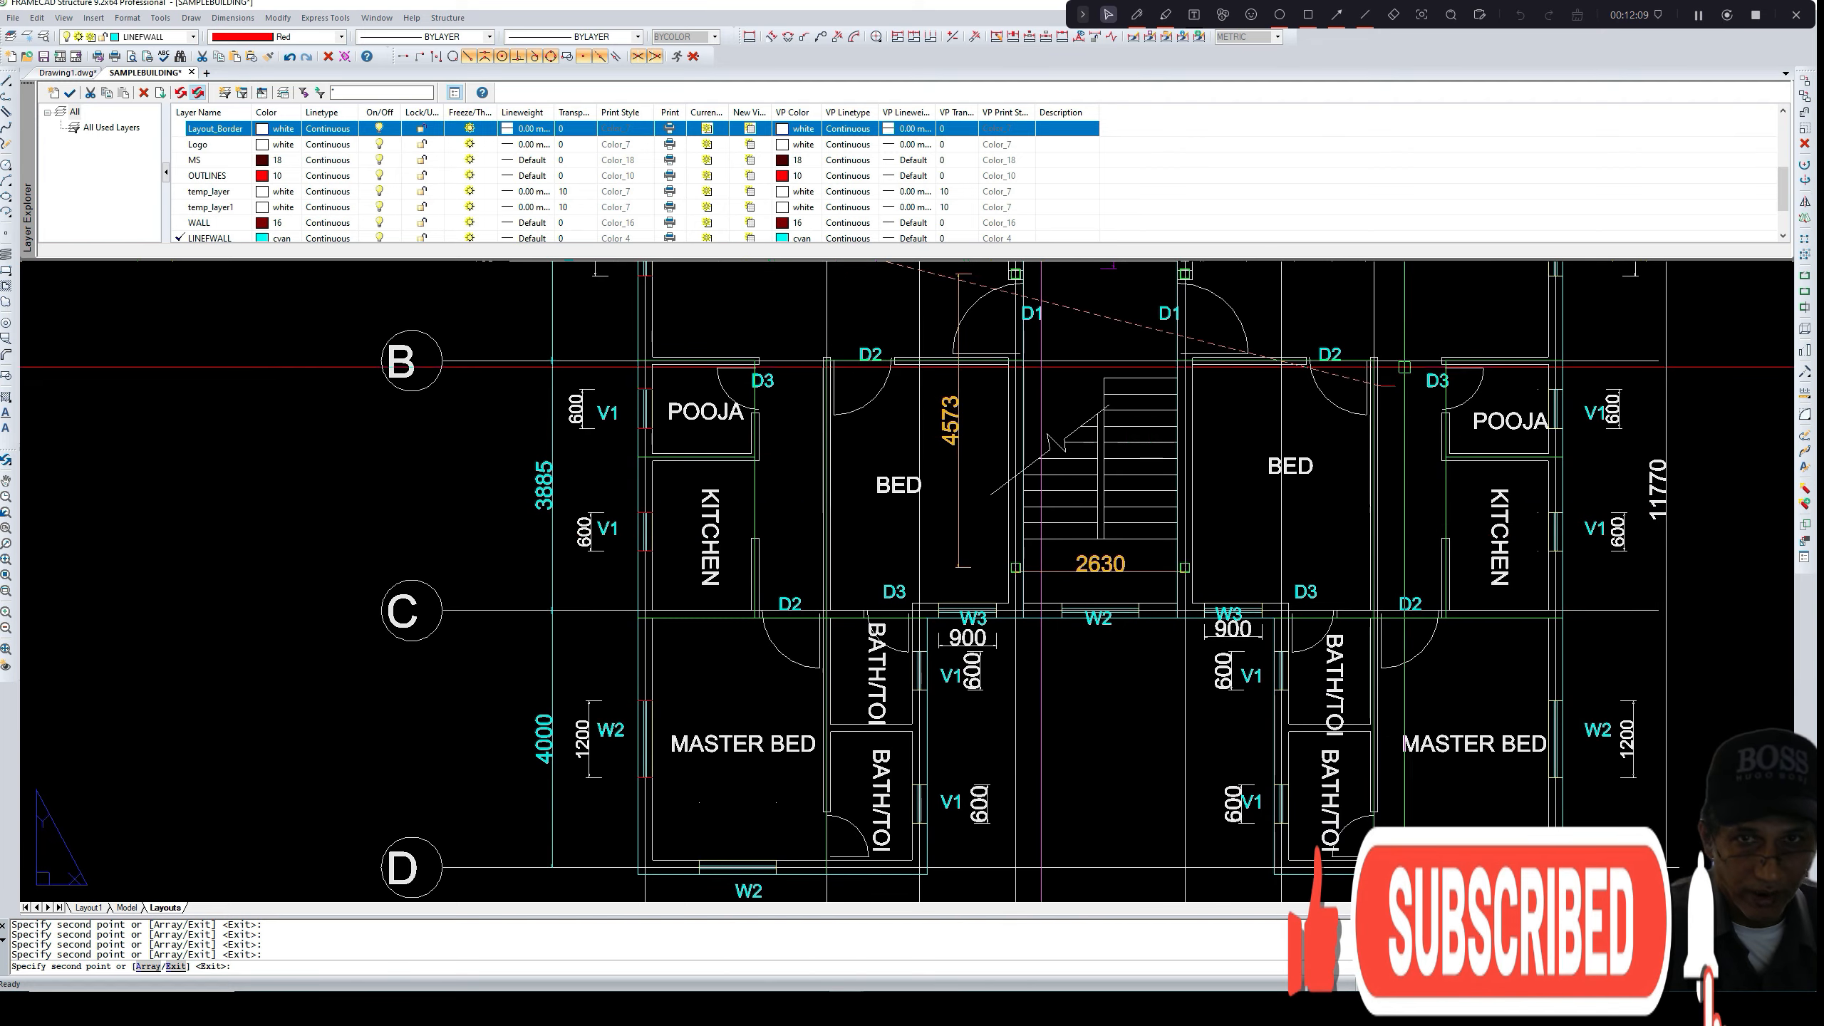
{"action": "left_click", "coordinate": [1699, 18]}
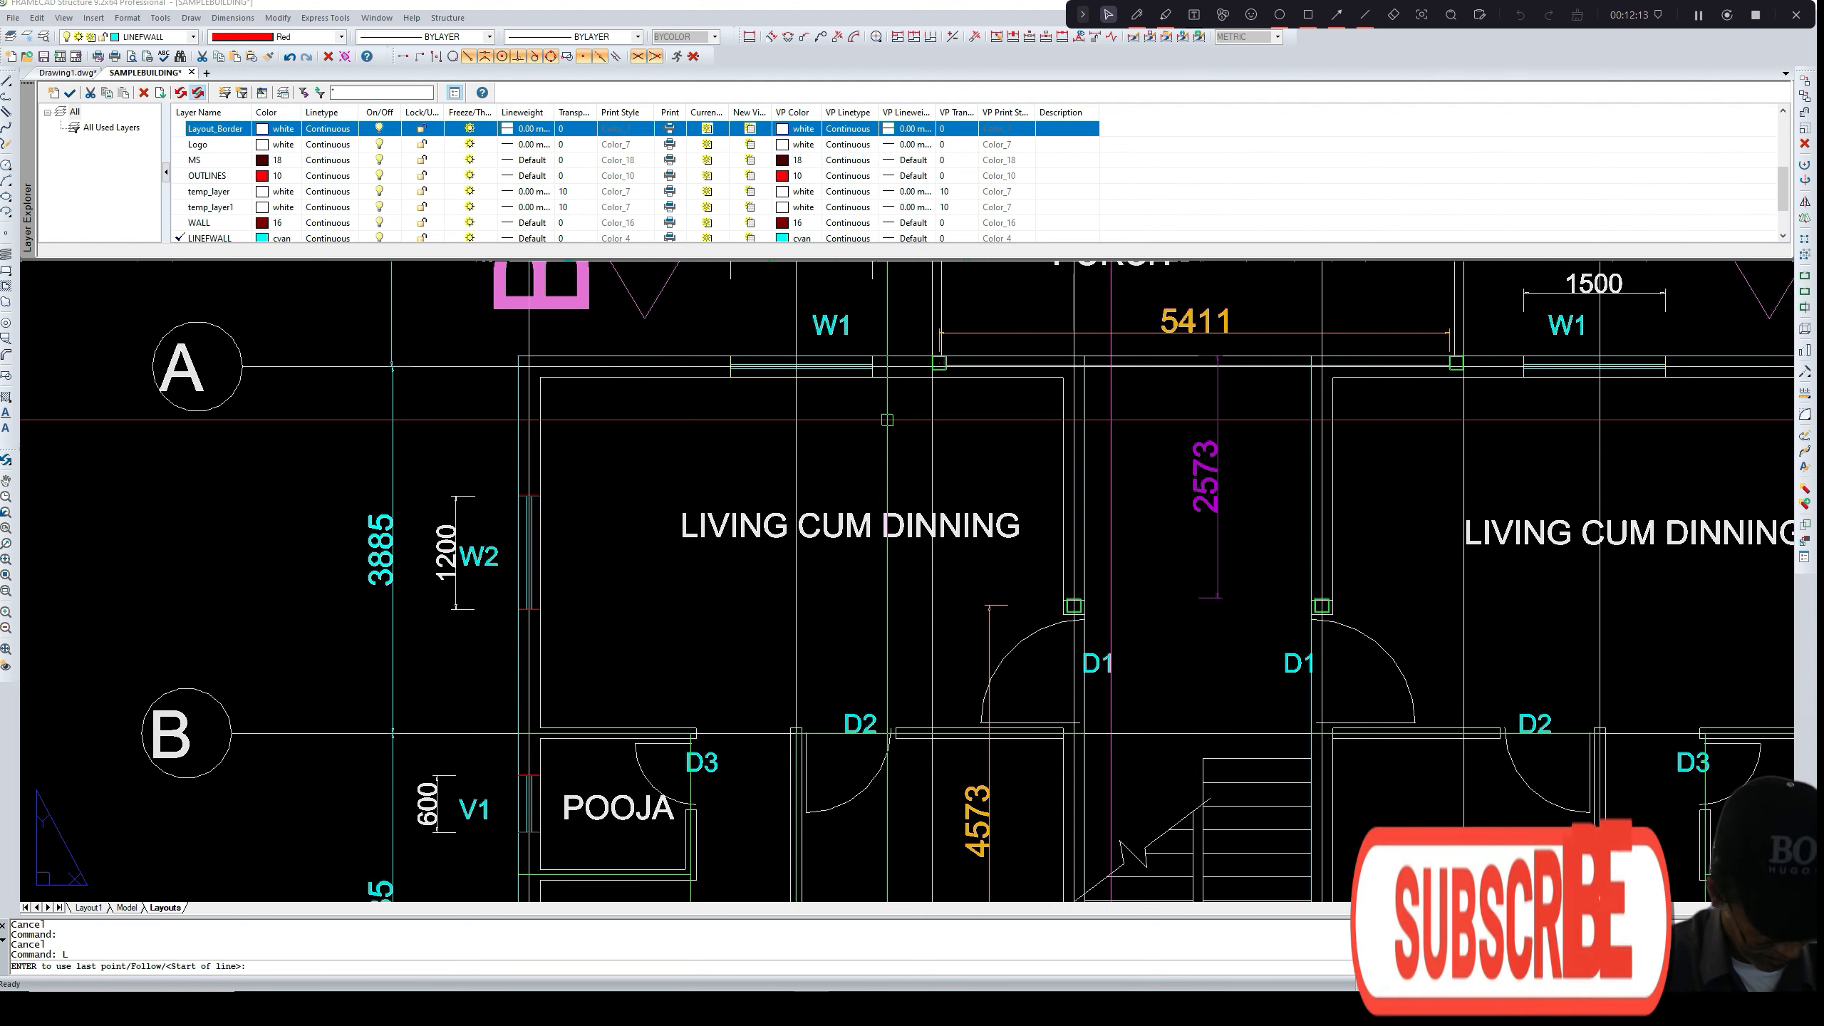
- Draw a red line across the grid A wall at the grid 1 side end of the living room W1 window
{"action": "scroll", "coordinate": [722, 347], "scroll_direction": "up", "scroll_amount": 4}
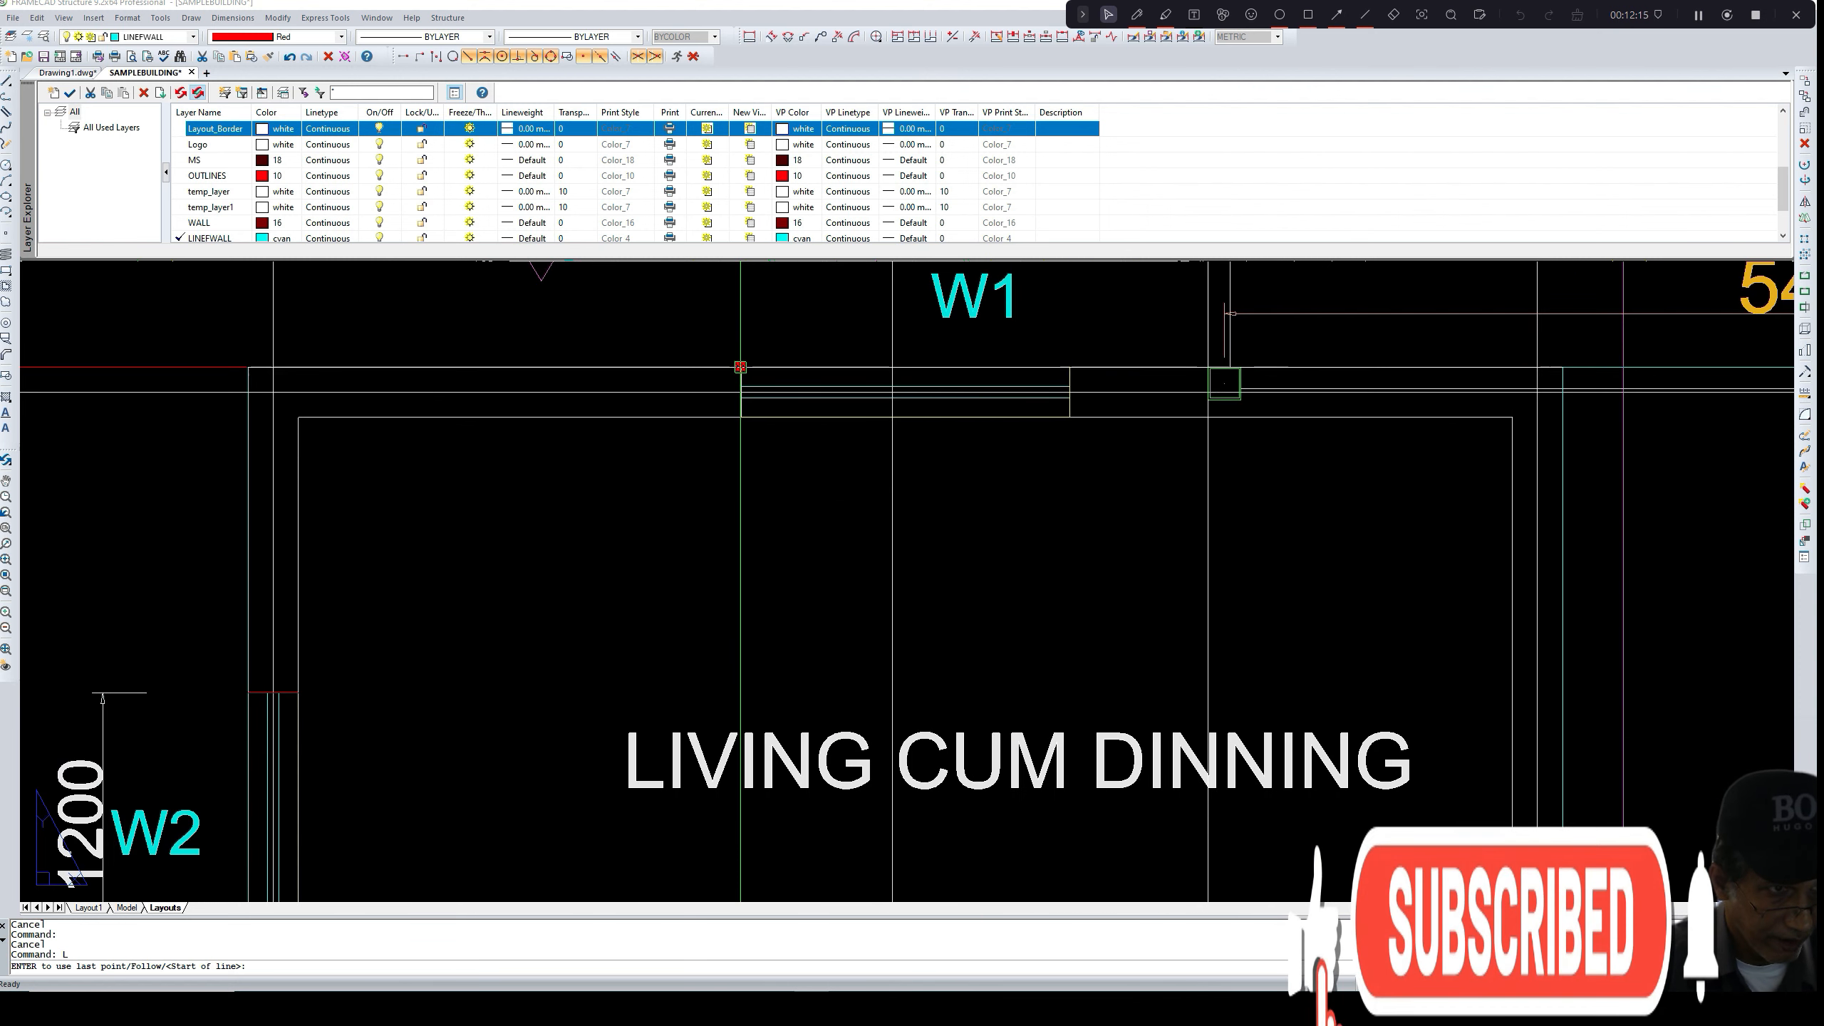
{"action": "left_click", "coordinate": [740, 367]}
{"action": "left_click", "coordinate": [740, 416]}
{"action": "key", "text": "Return"}
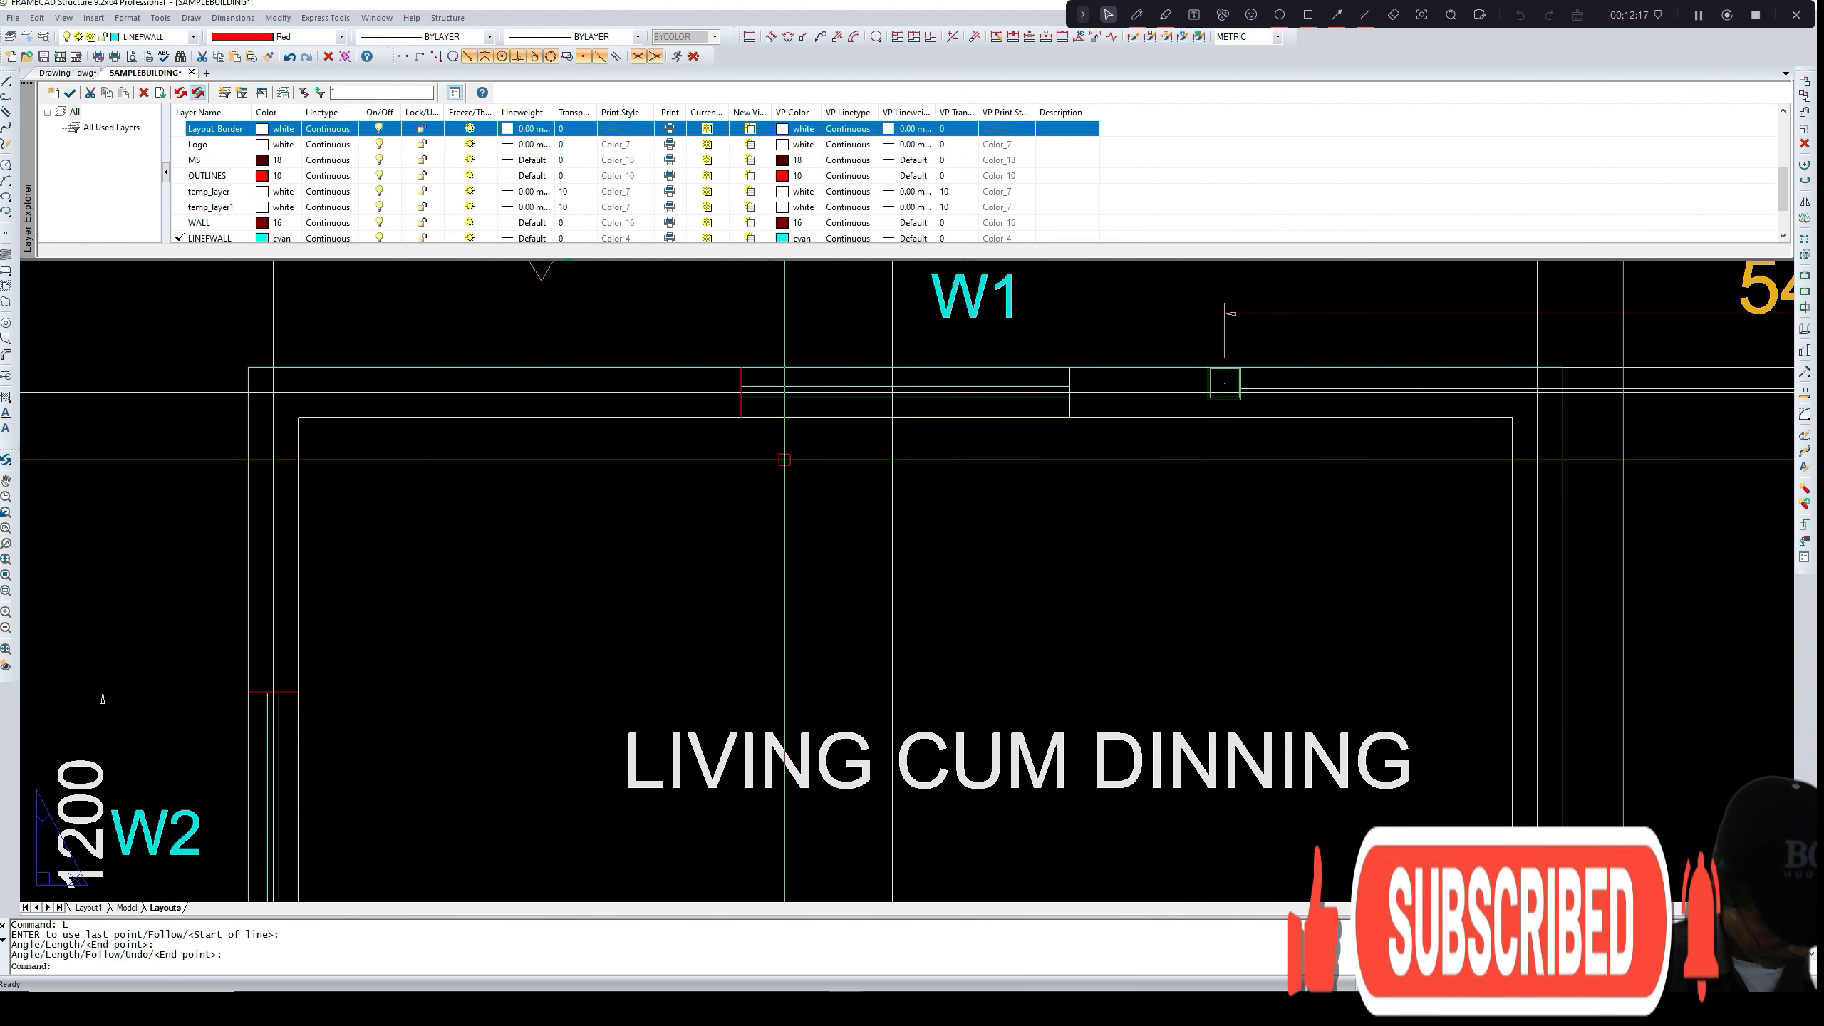
- Copy the red line with CO to the opposite end of the same W1 window
{"action": "type", "text": "co"}
{"action": "key", "text": "Return"}
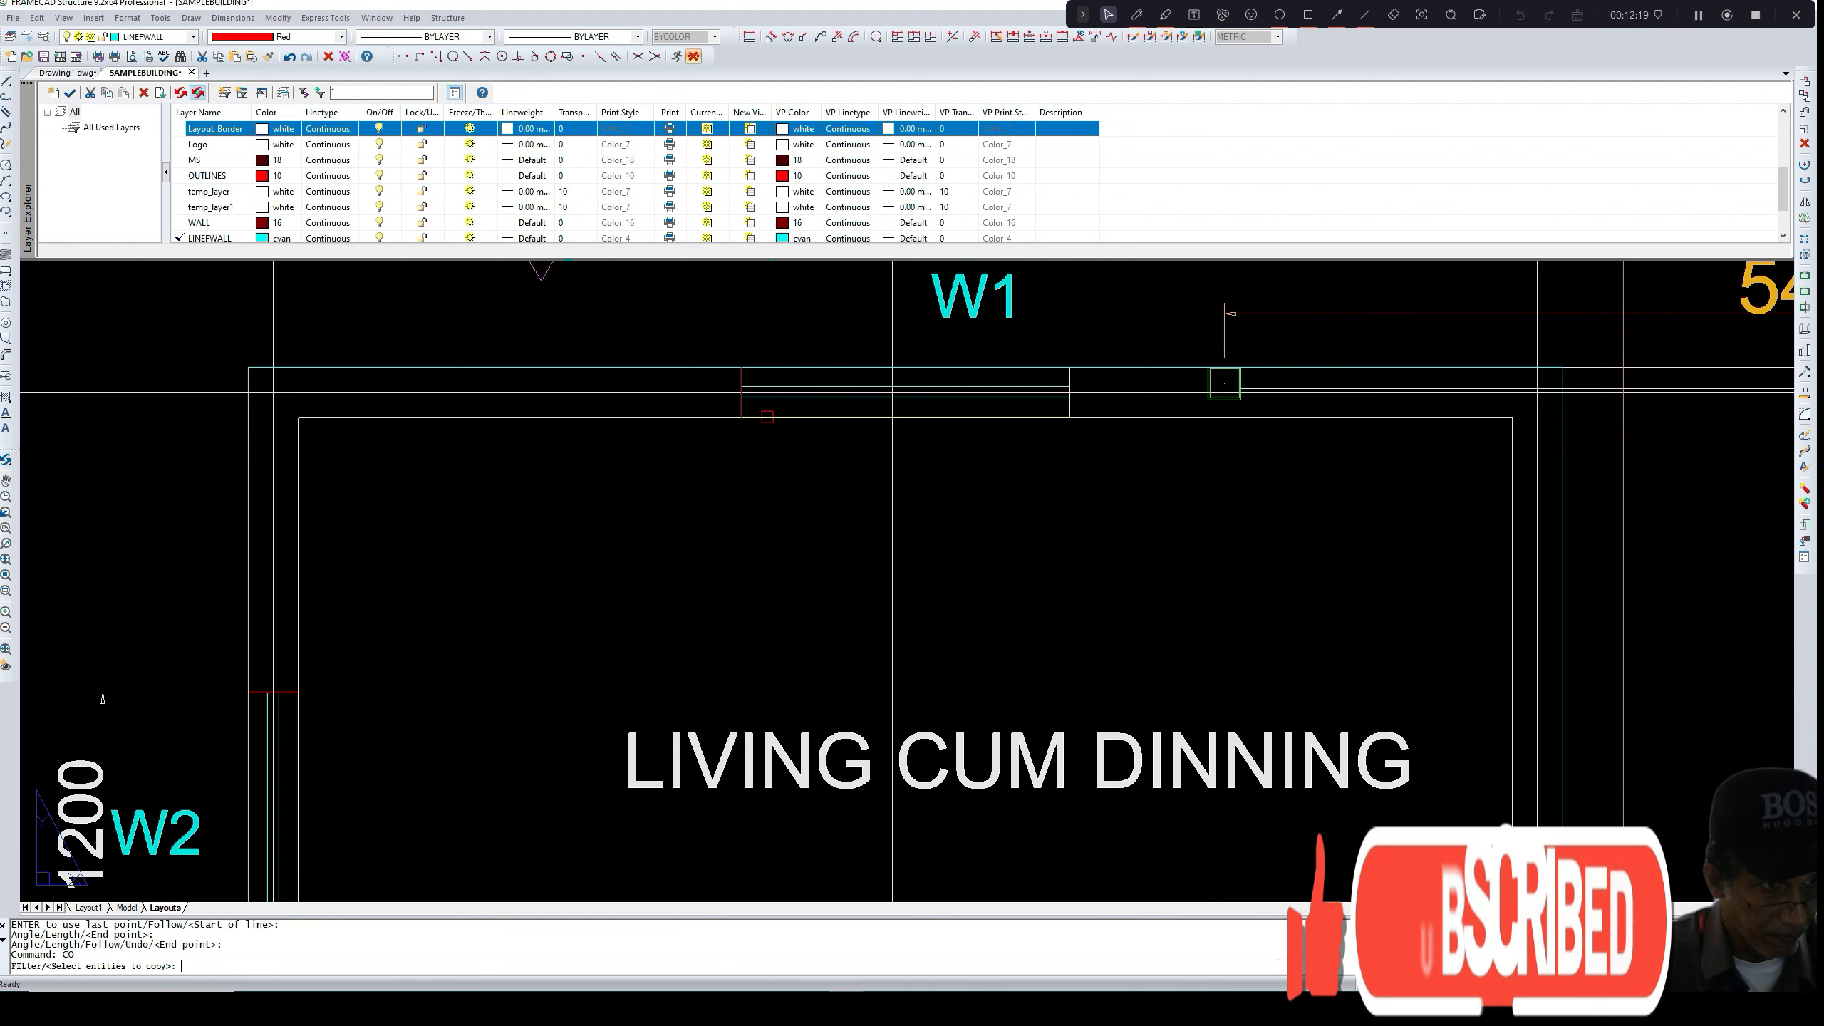
{"action": "left_click", "coordinate": [741, 403]}
{"action": "key", "text": "Return"}
{"action": "left_click", "coordinate": [741, 367]}
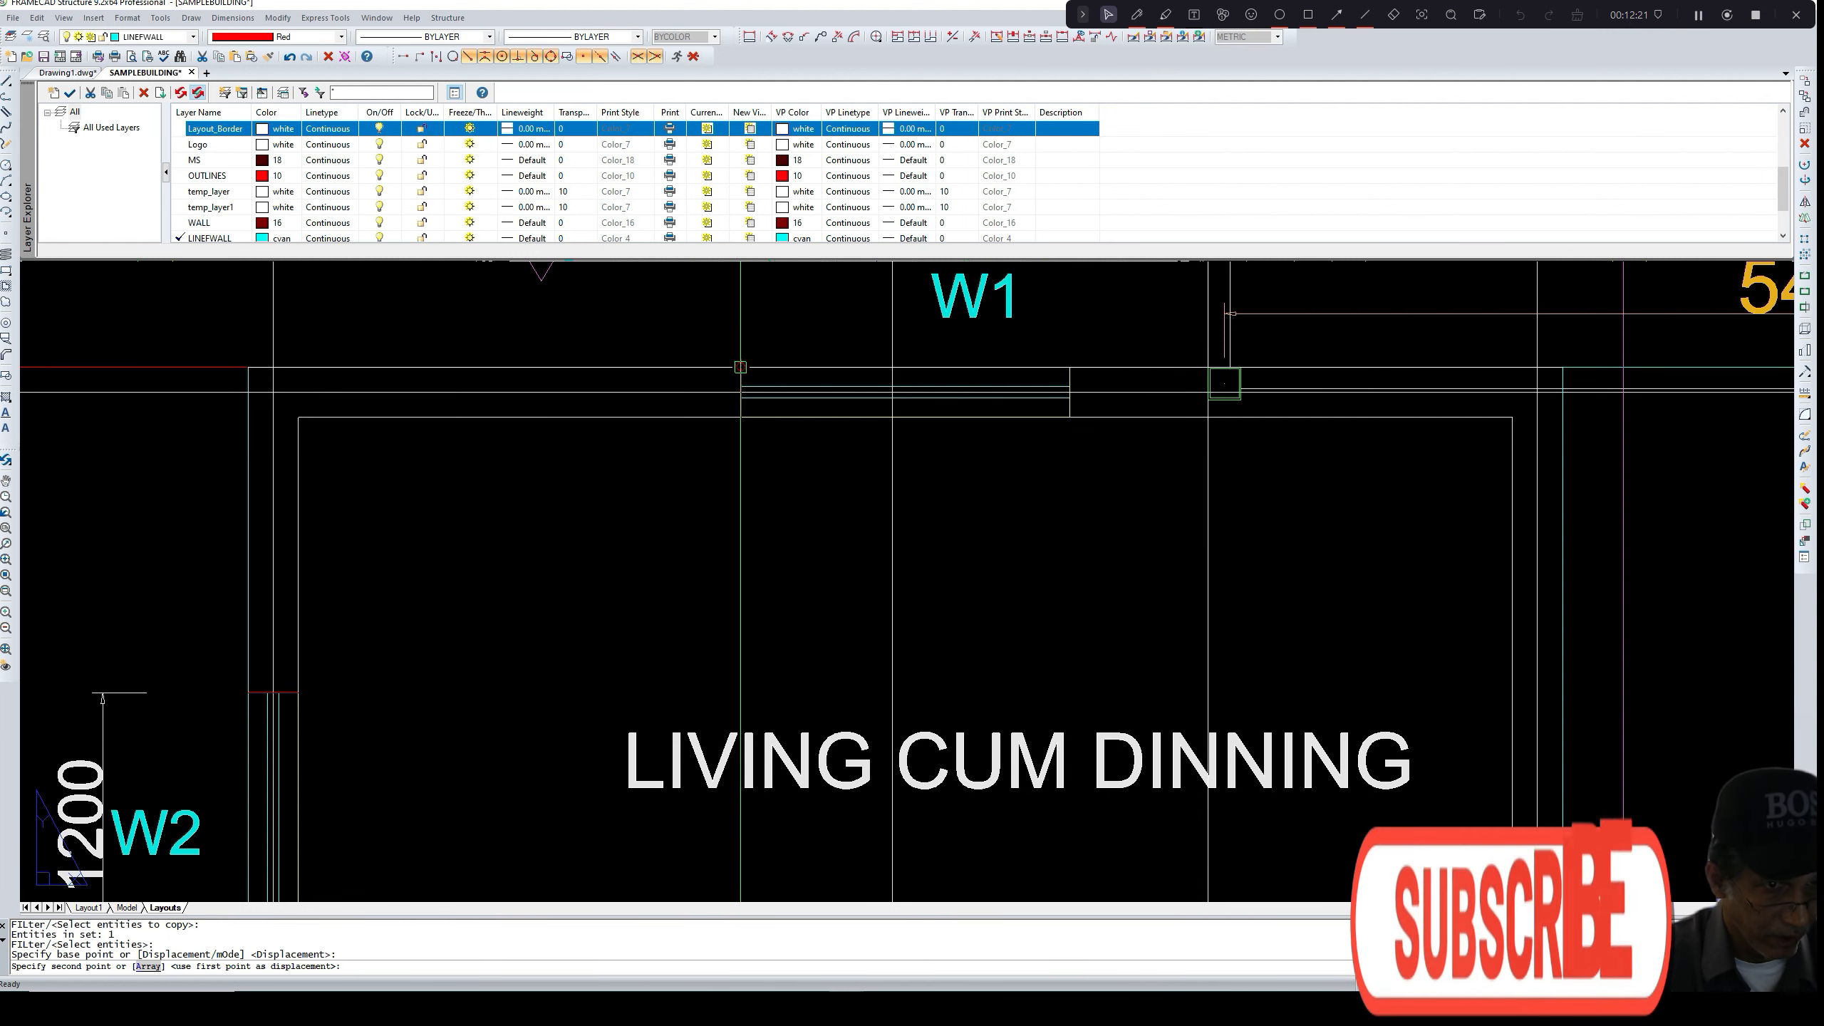
{"action": "left_click", "coordinate": [1070, 367]}
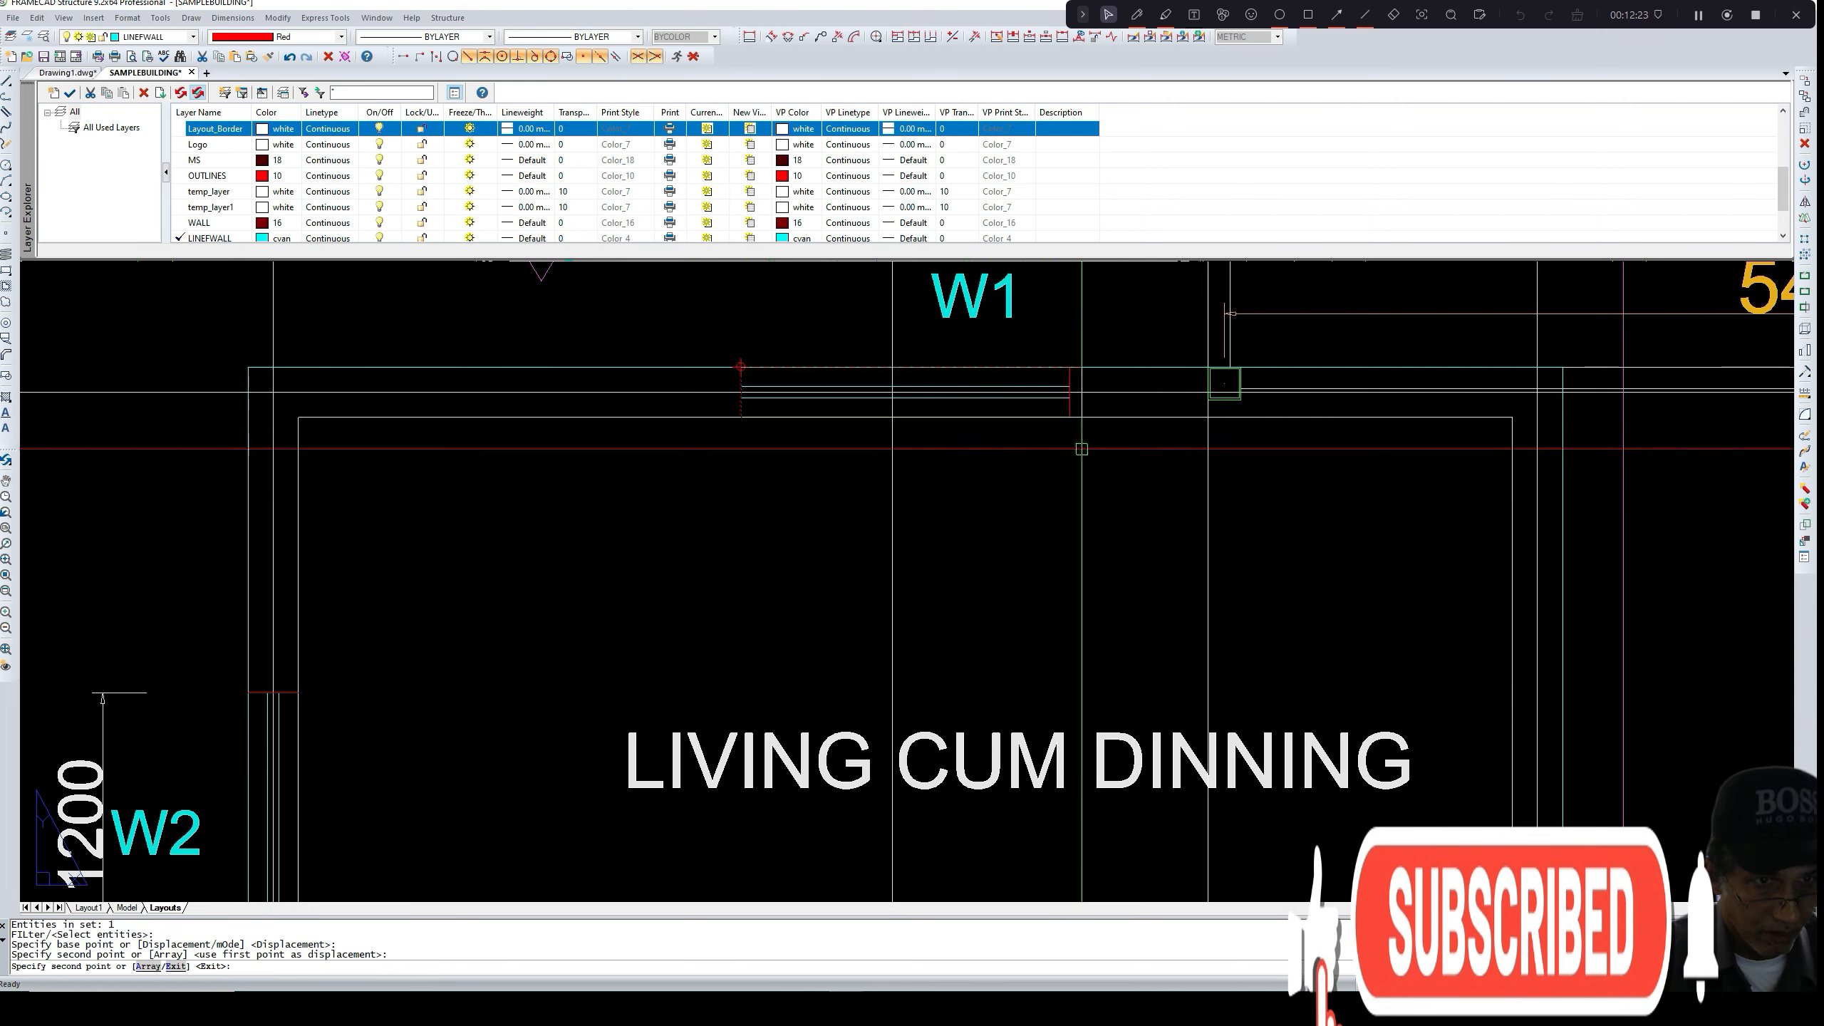
- Copy the red line to the ends of the remaining horizontal-wall windows, including the master bedroom W2 windows on grid D in both units
{"action": "scroll", "coordinate": [1081, 449], "scroll_direction": "down", "scroll_amount": 3}
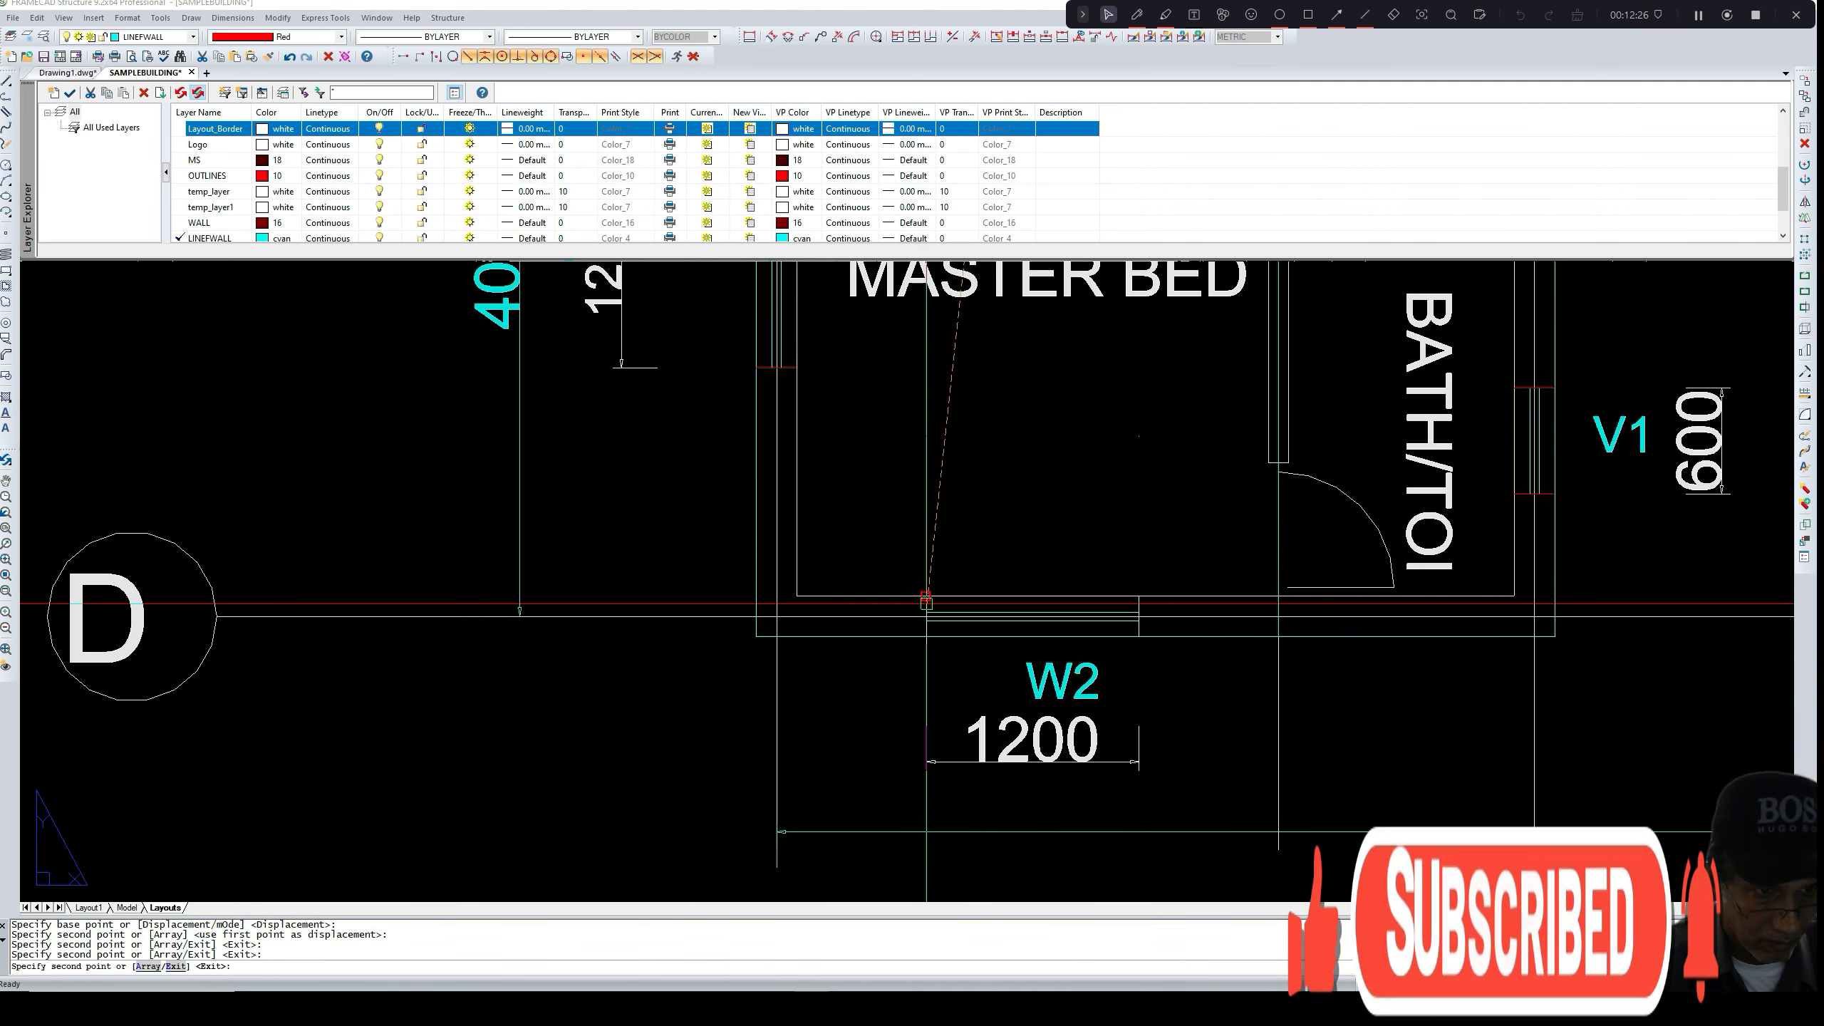
{"action": "left_click", "coordinate": [927, 600]}
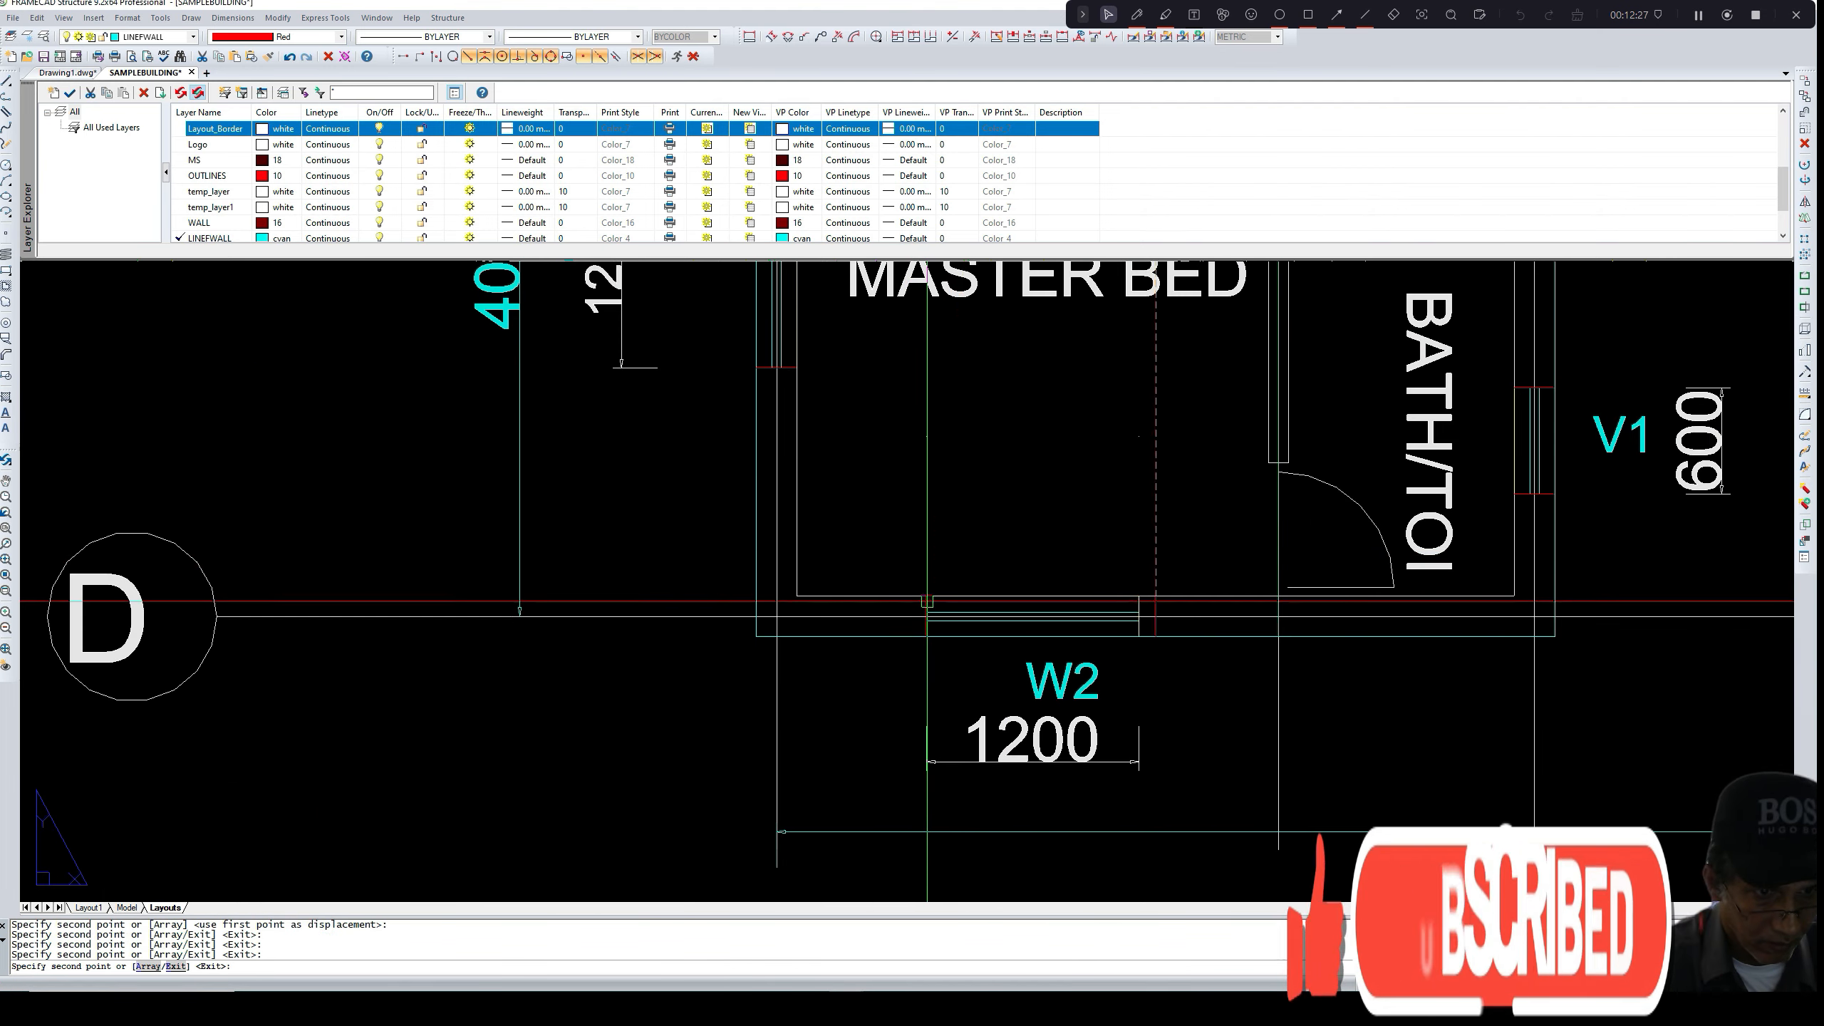
{"action": "scroll", "coordinate": [1131, 601], "scroll_direction": "down", "scroll_amount": 5}
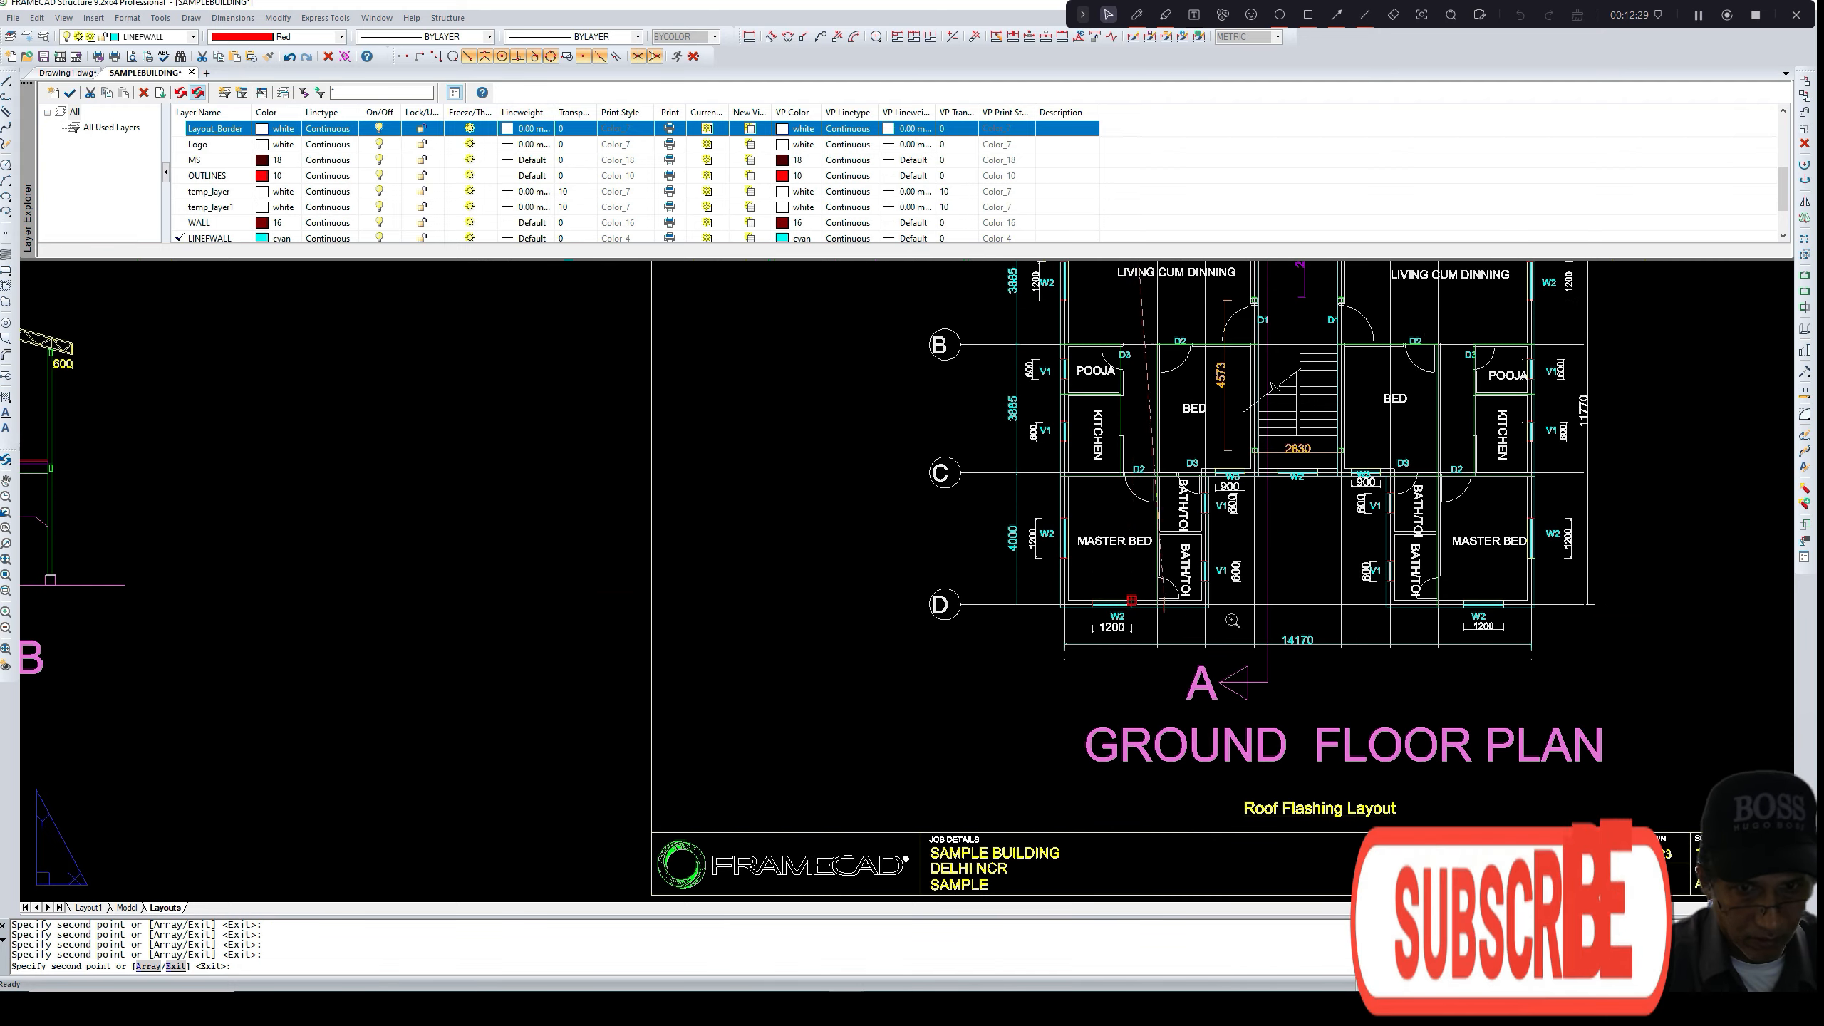
{"action": "scroll", "coordinate": [1233, 620], "scroll_direction": "up", "scroll_amount": 8}
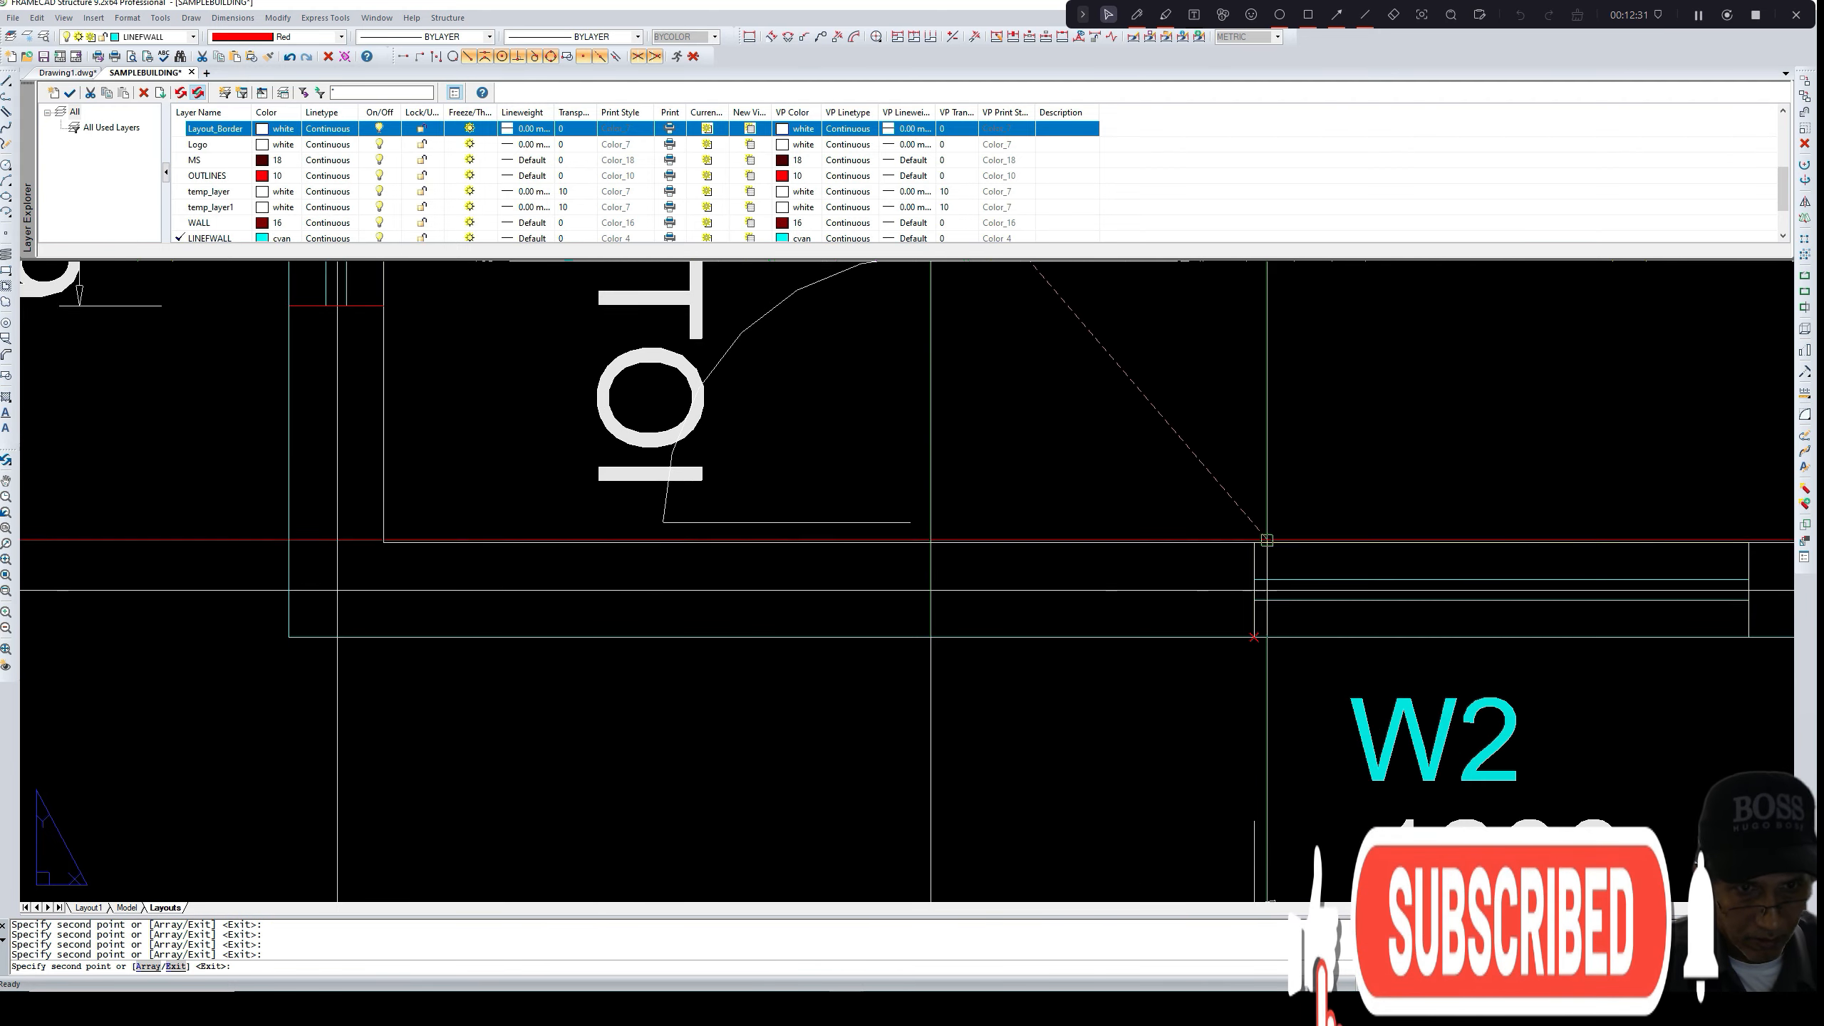
{"action": "left_click", "coordinate": [1254, 542]}
{"action": "middle_click_drag", "start_coordinate": [1400, 575], "coordinate": [1087, 599]}
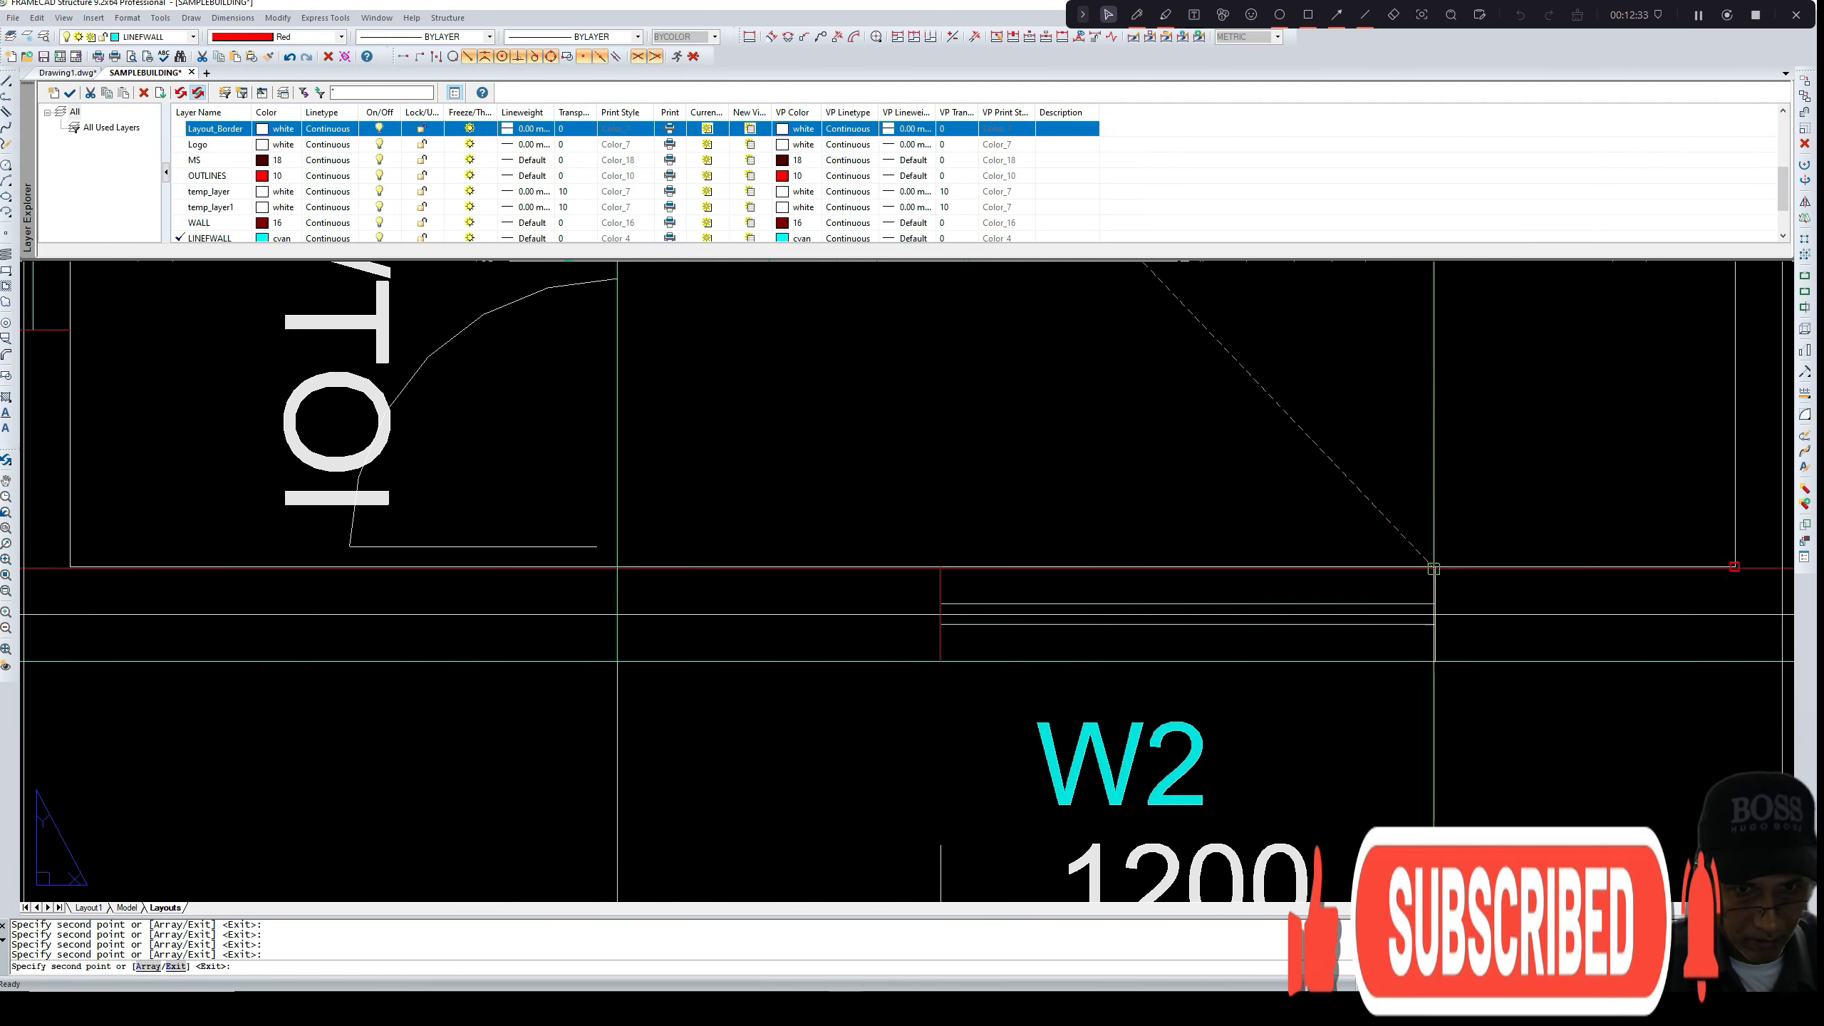
{"action": "left_click", "coordinate": [1449, 568]}
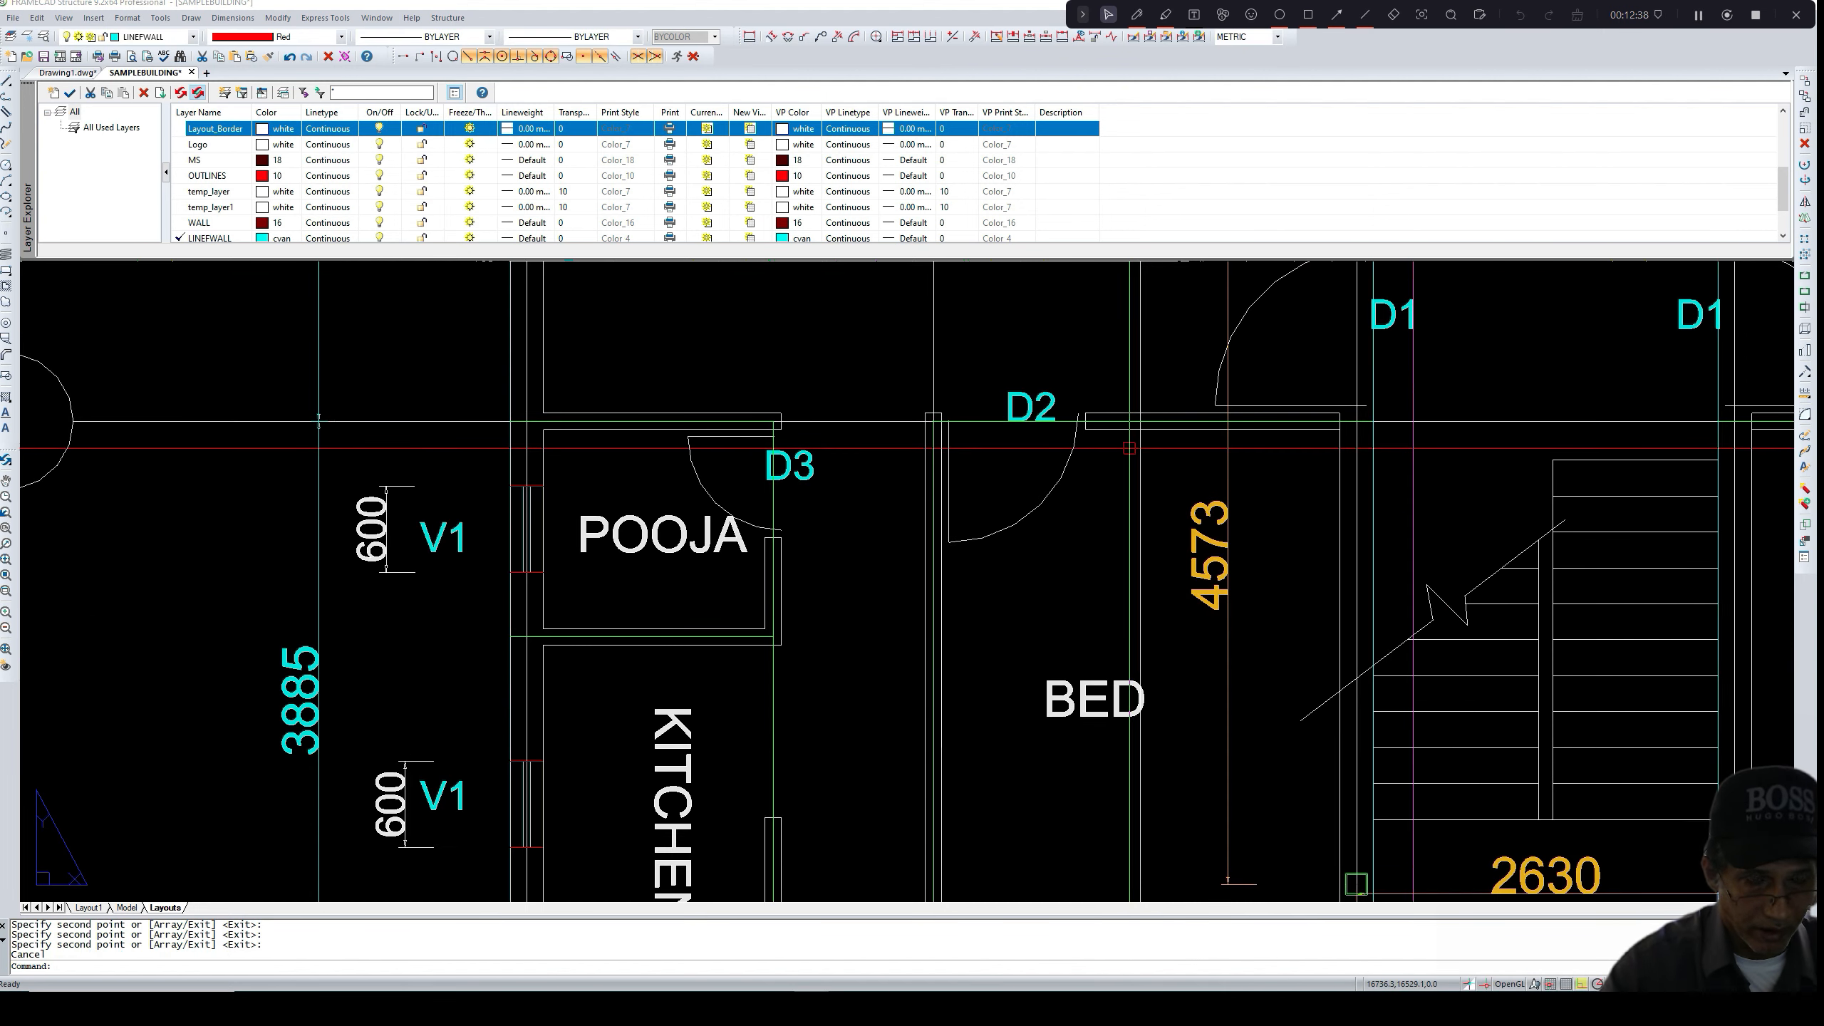
{"action": "scroll", "coordinate": [1307, 386], "scroll_direction": "up", "scroll_amount": 1}
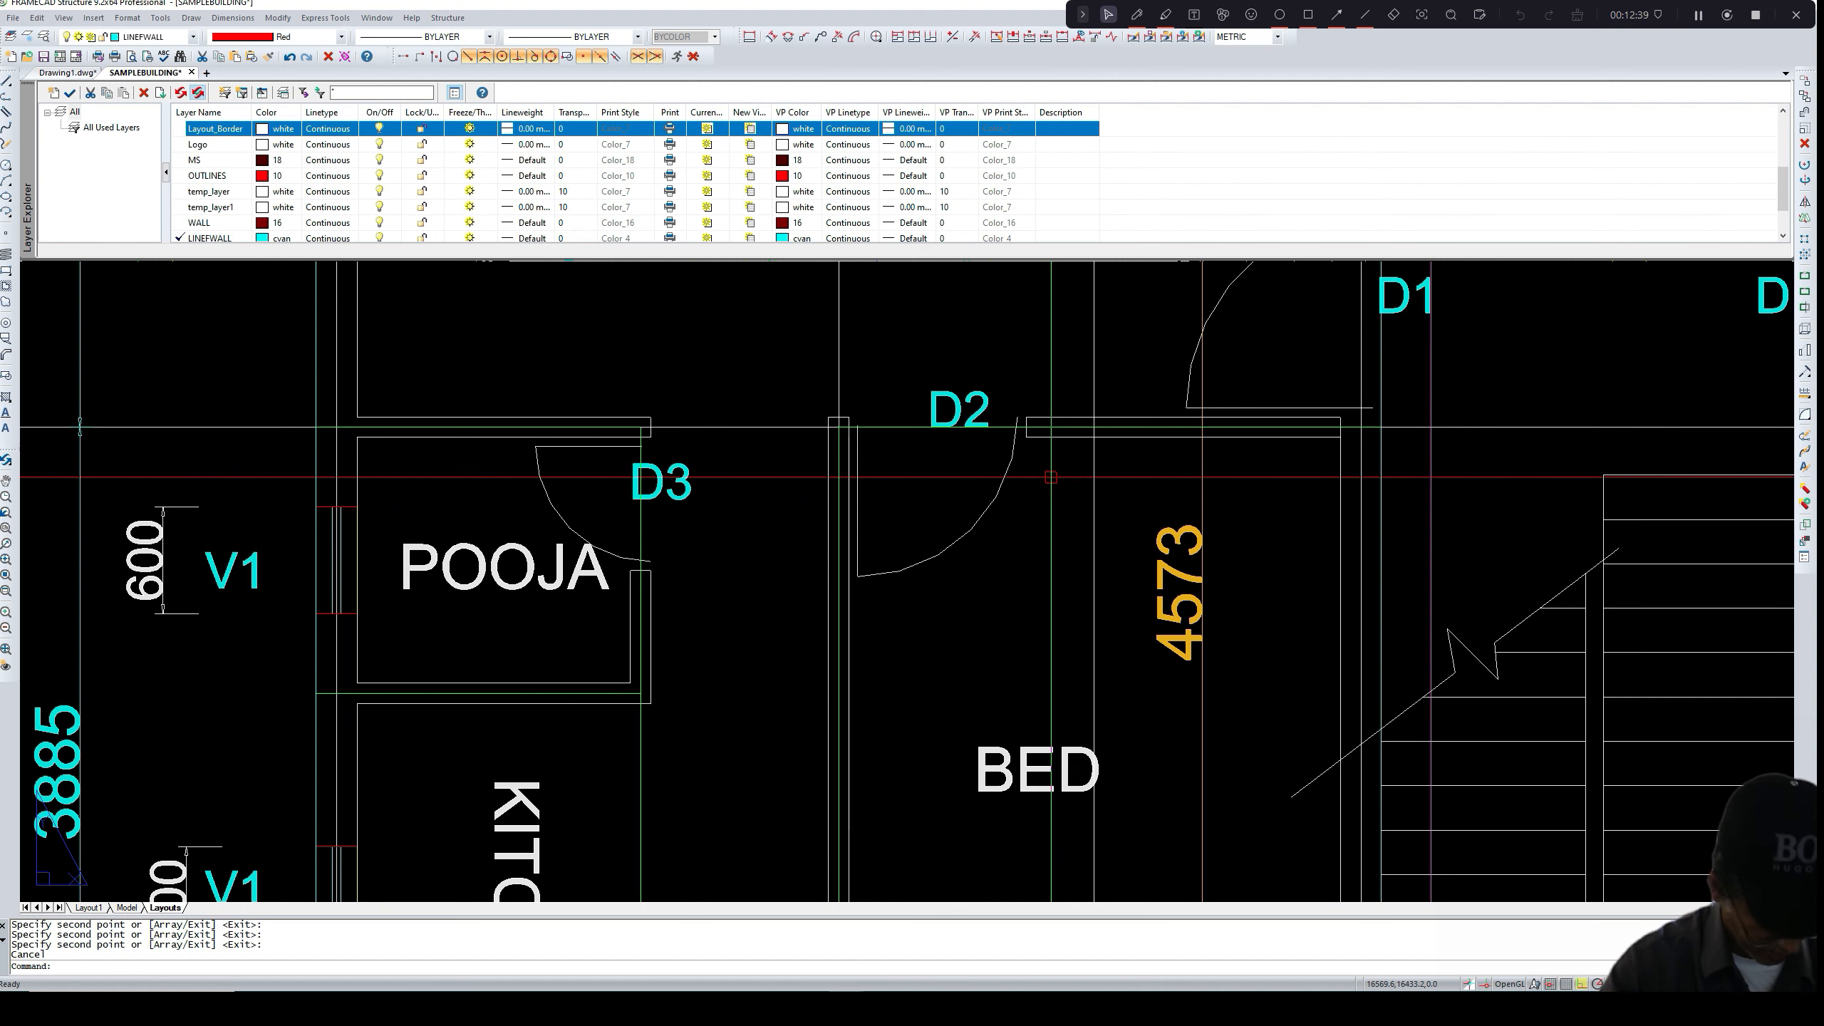
- Draw a red line across the wall end at the D2 bedroom door opening in the left-hand unit
{"action": "key", "text": "Return"}
{"action": "scroll", "coordinate": [1045, 431], "scroll_direction": "up", "scroll_amount": 3}
{"action": "left_click", "coordinate": [1026, 417]}
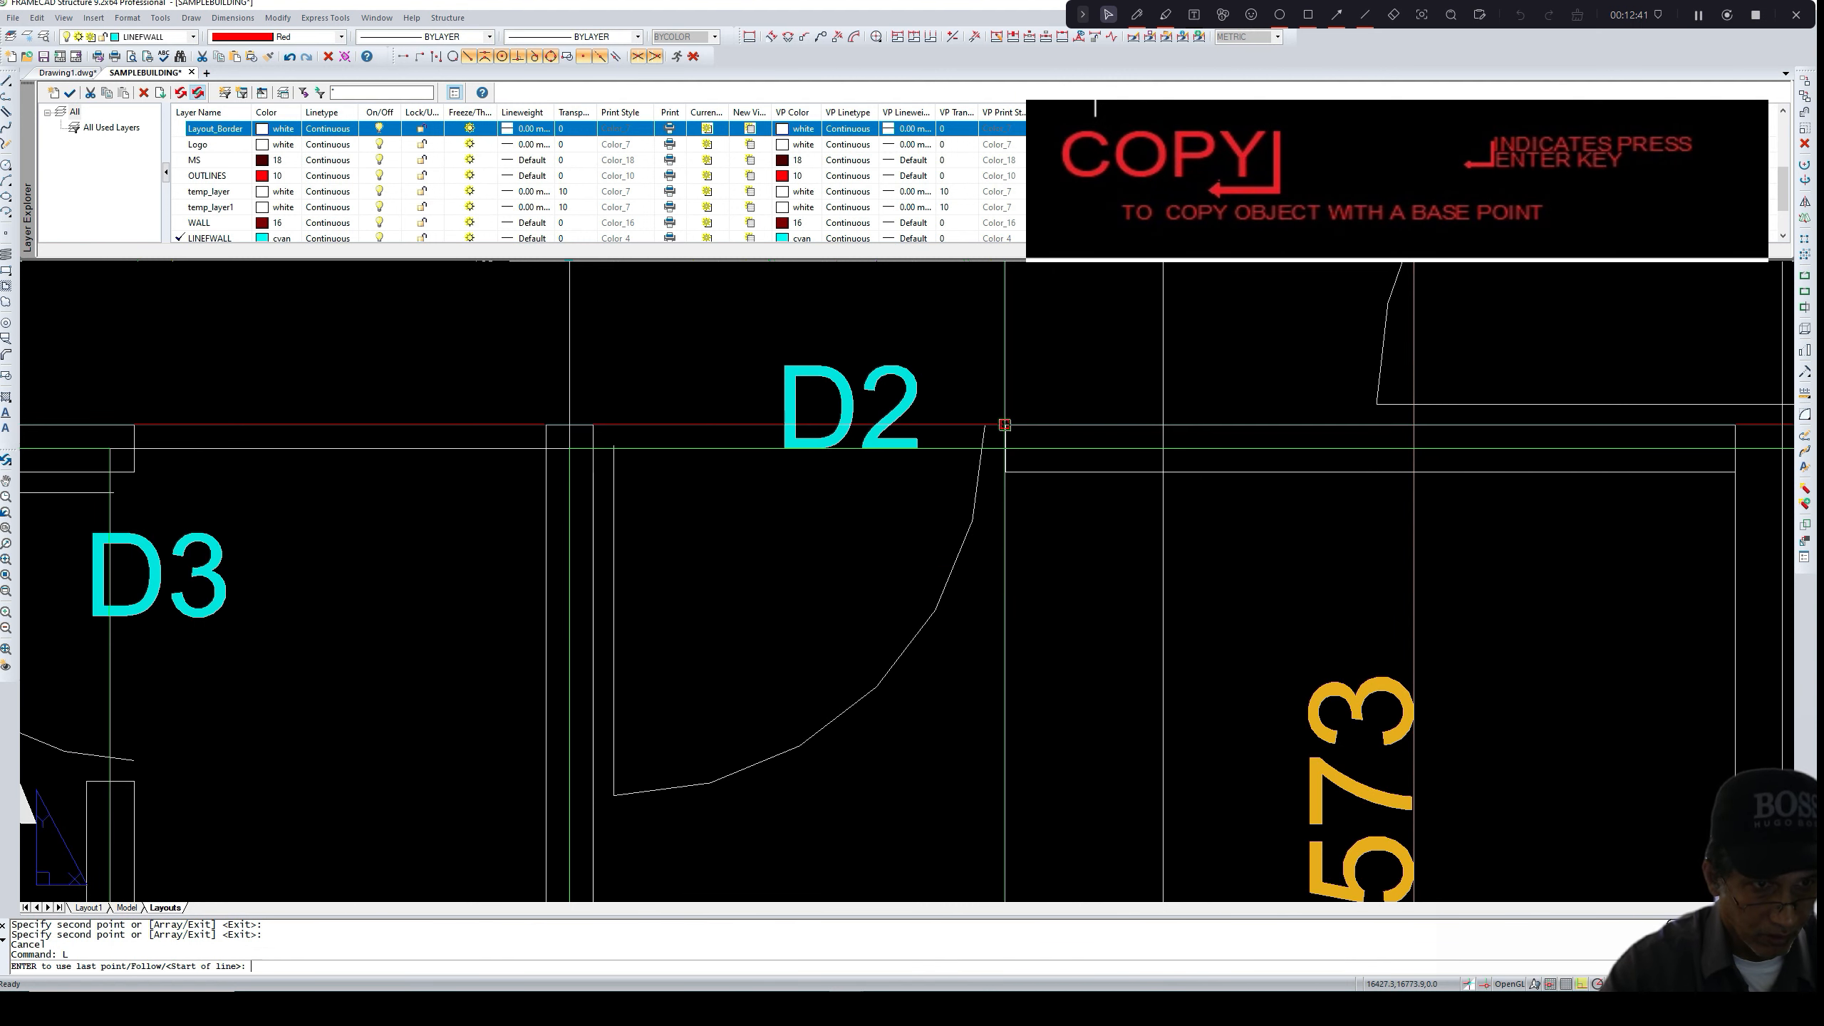
{"action": "left_click", "coordinate": [1004, 472]}
{"action": "key", "text": "Return"}
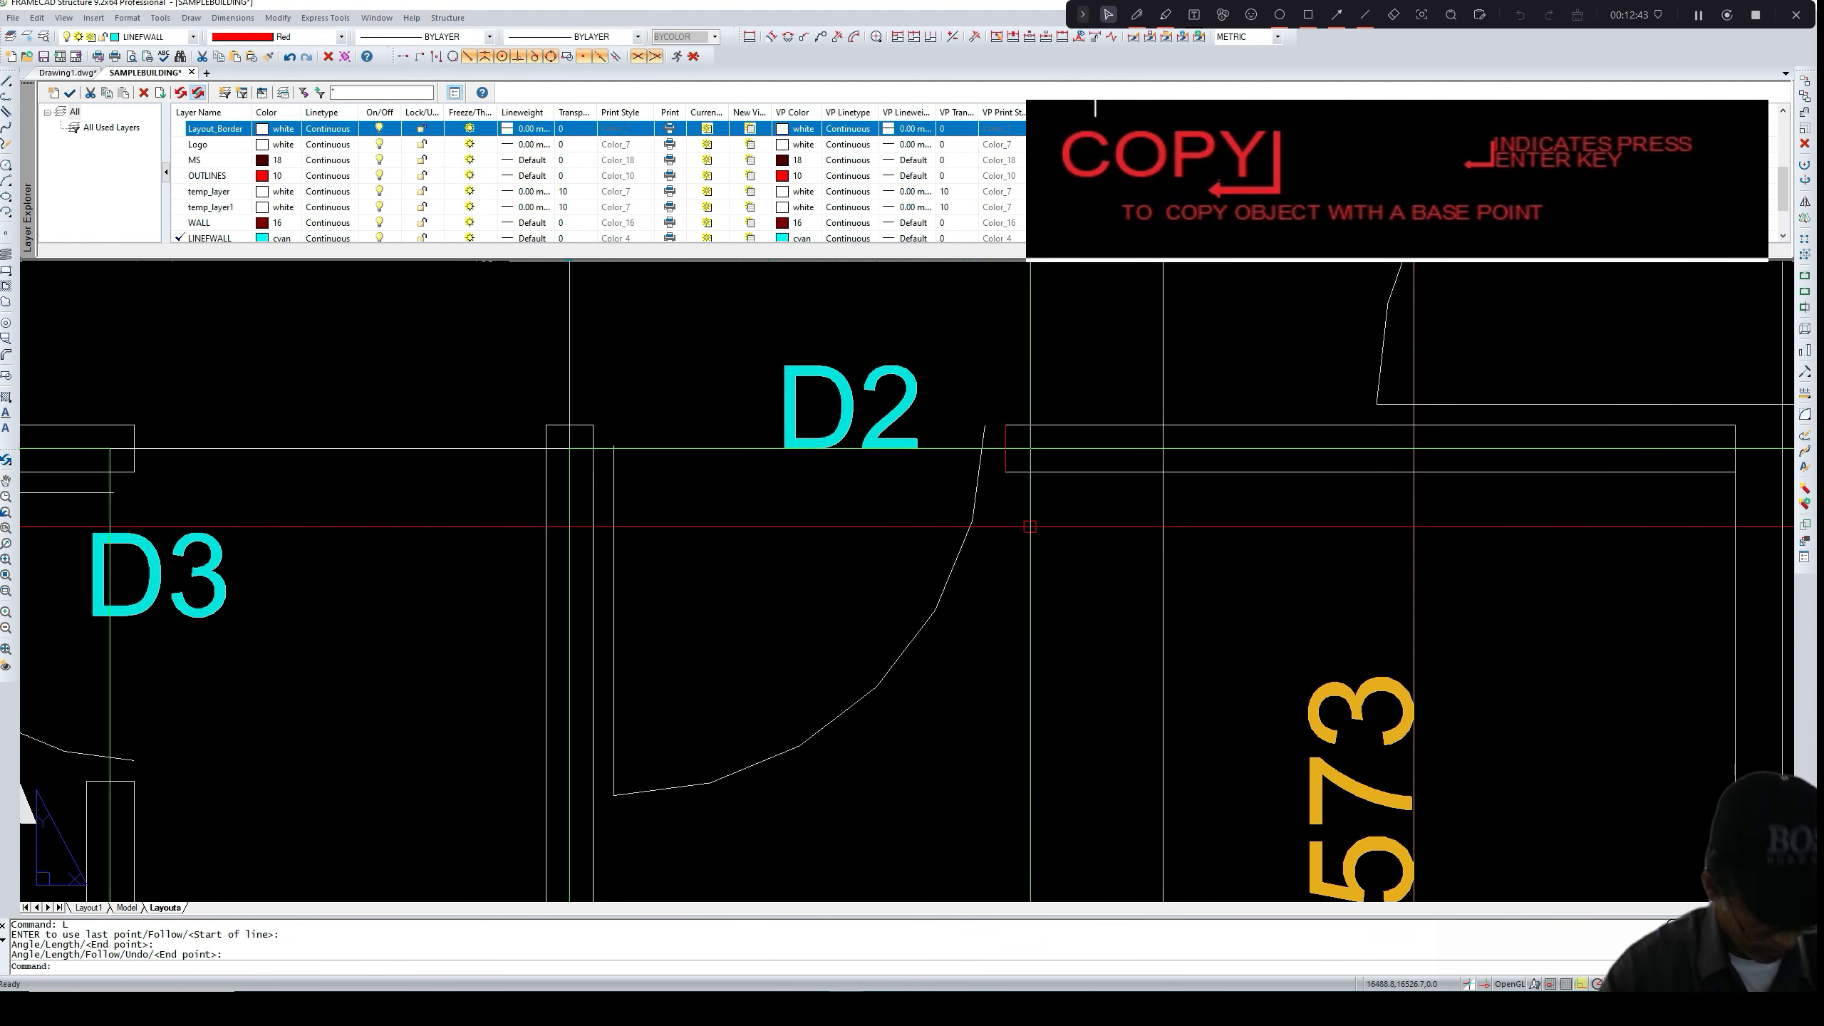
- Copy the red line with CO from its upper endpoint to the opposite end of the same D2 opening
{"action": "type", "text": "copy"}
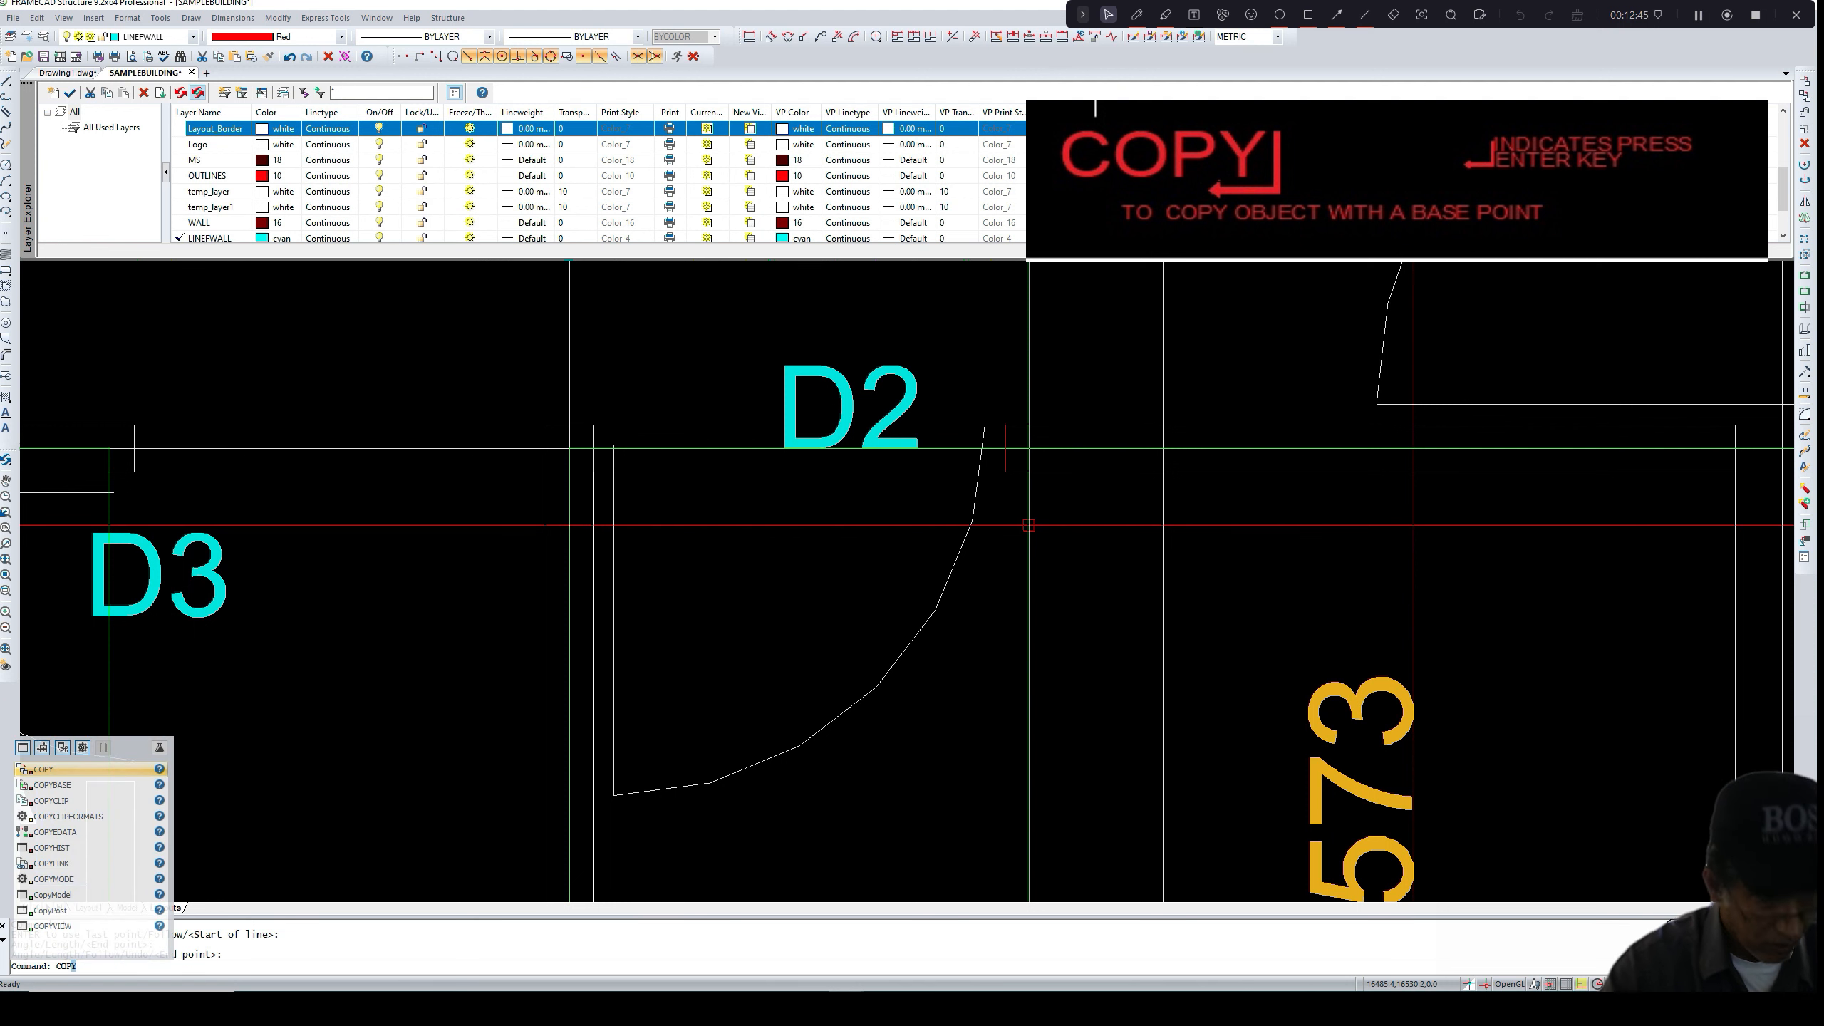
{"action": "key", "text": "Escape"}
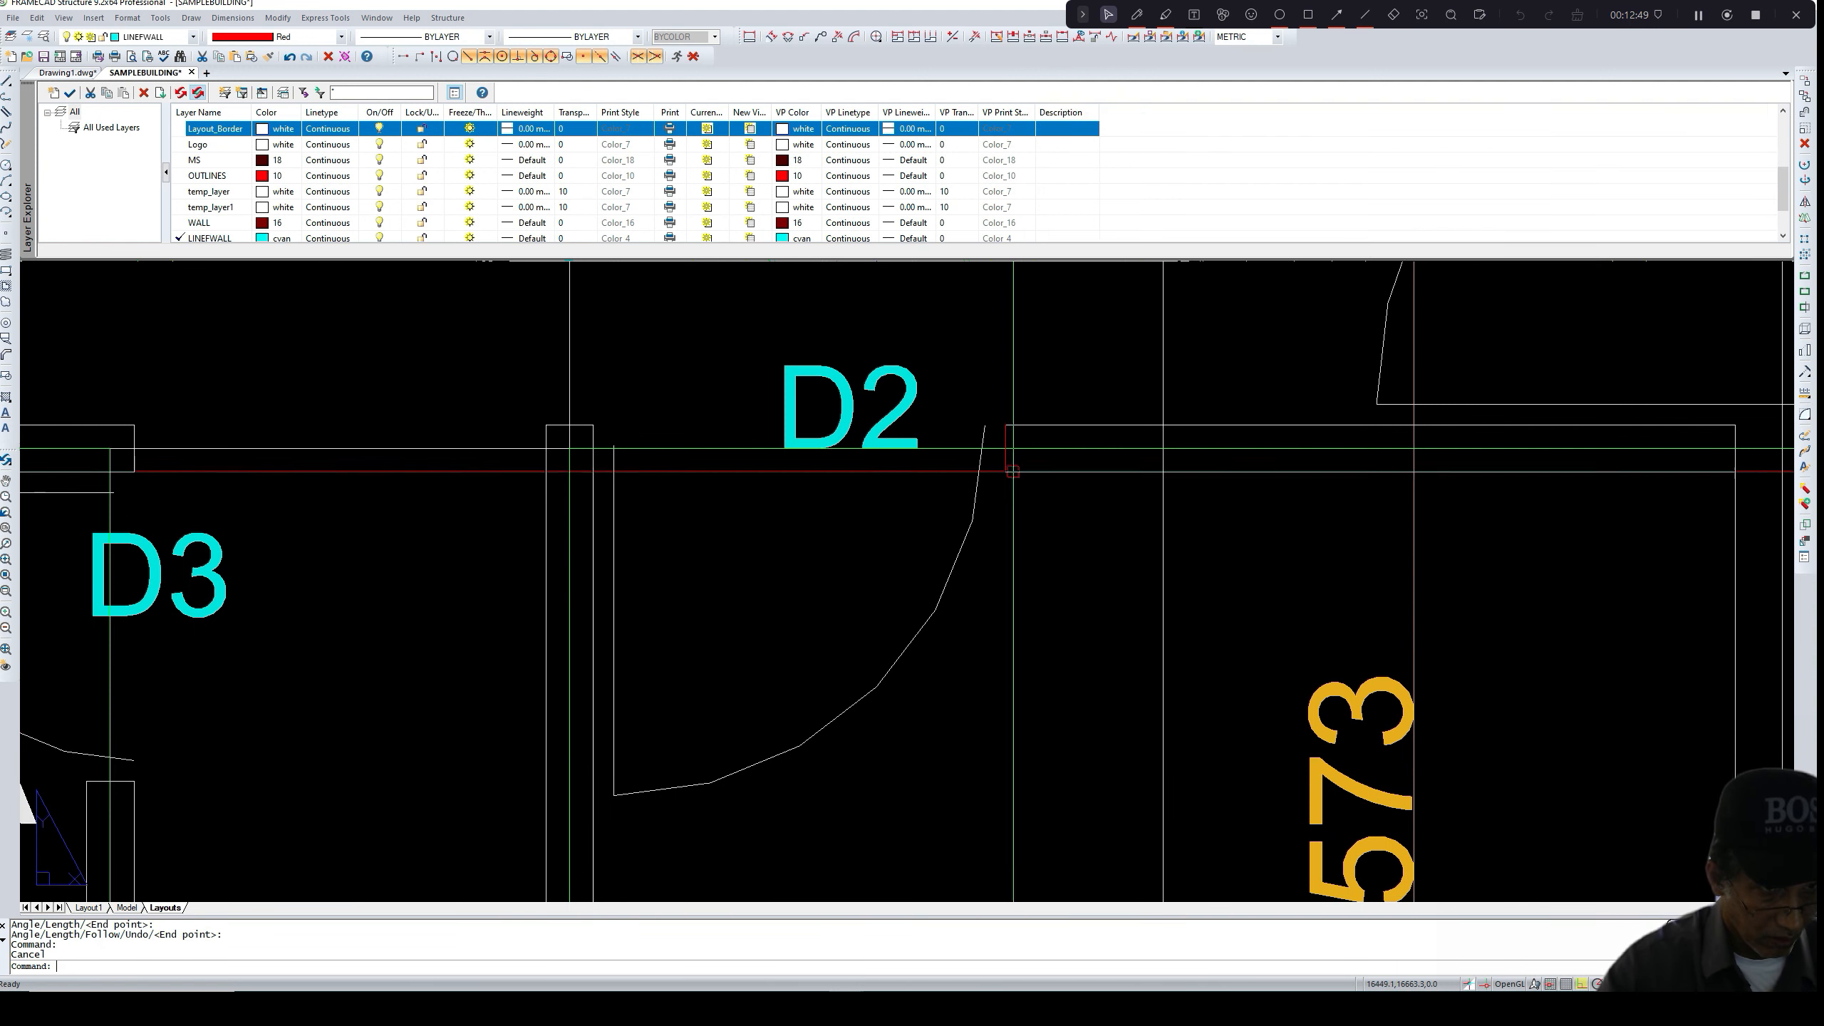
{"action": "type", "text": "co"}
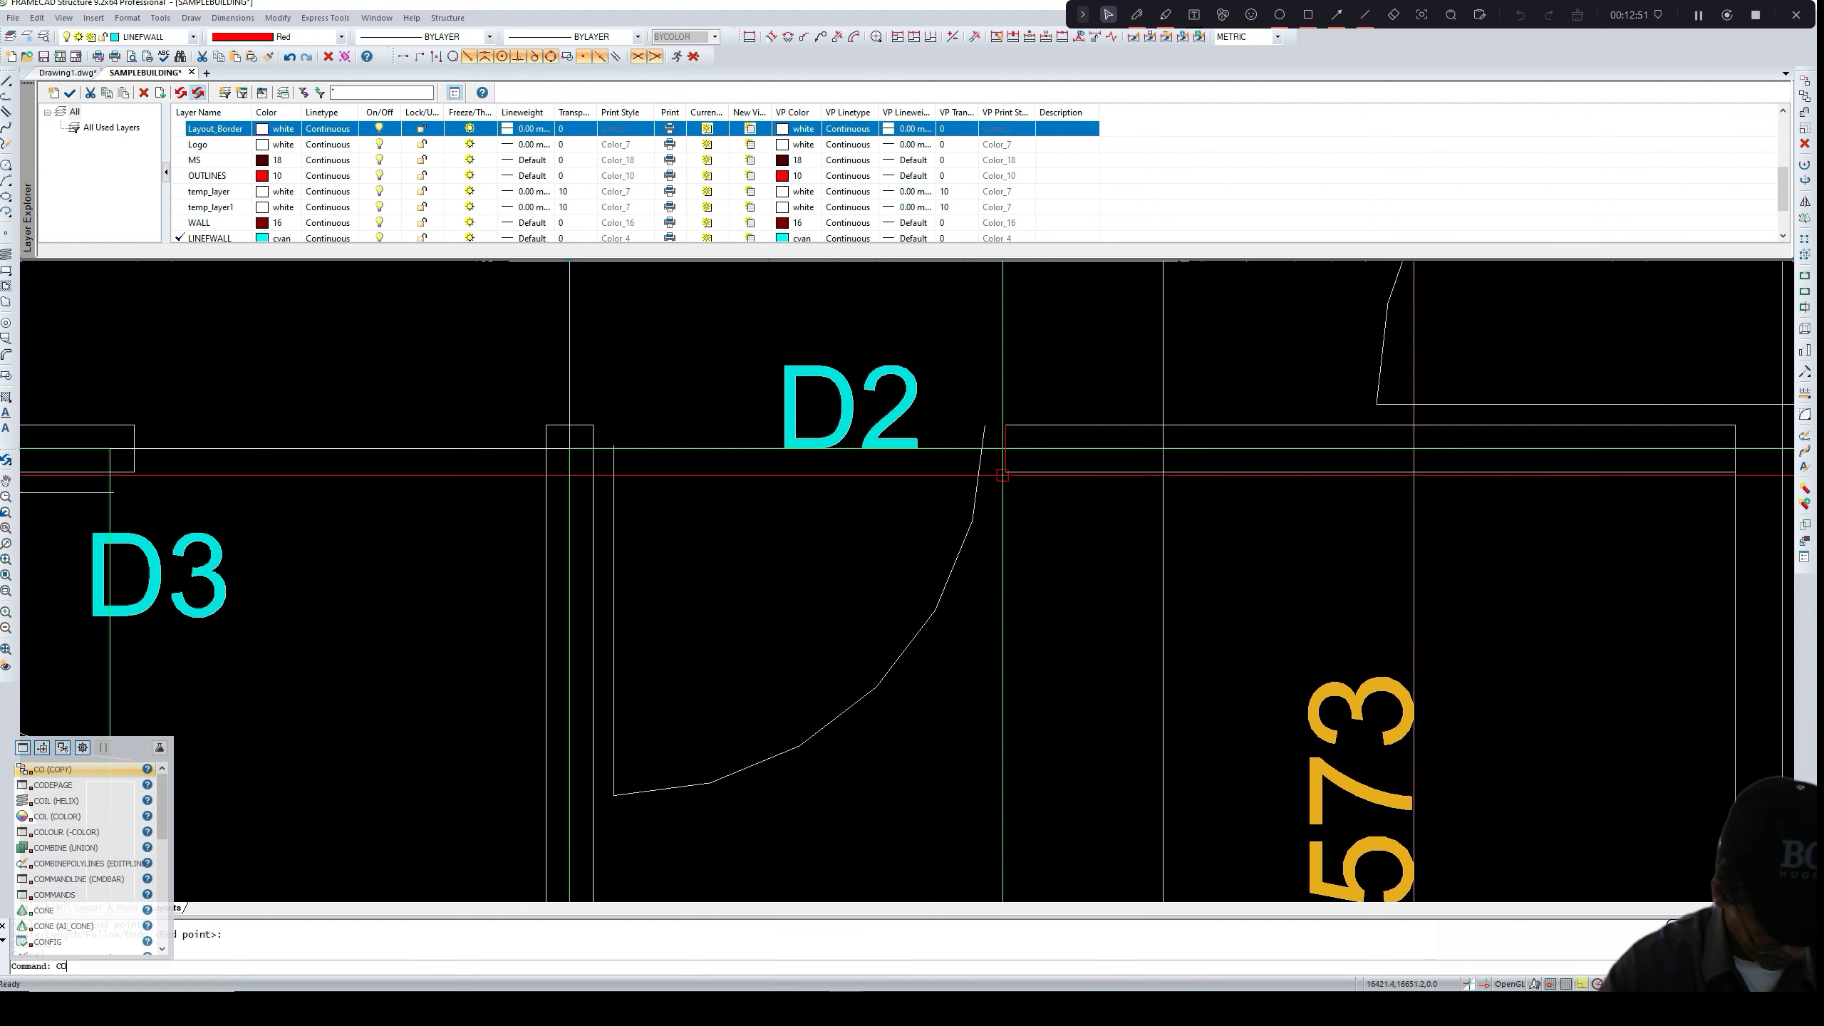
{"action": "key", "text": "Return"}
{"action": "left_click", "coordinate": [1006, 453]}
{"action": "key", "text": "Return"}
{"action": "left_click", "coordinate": [1006, 425]}
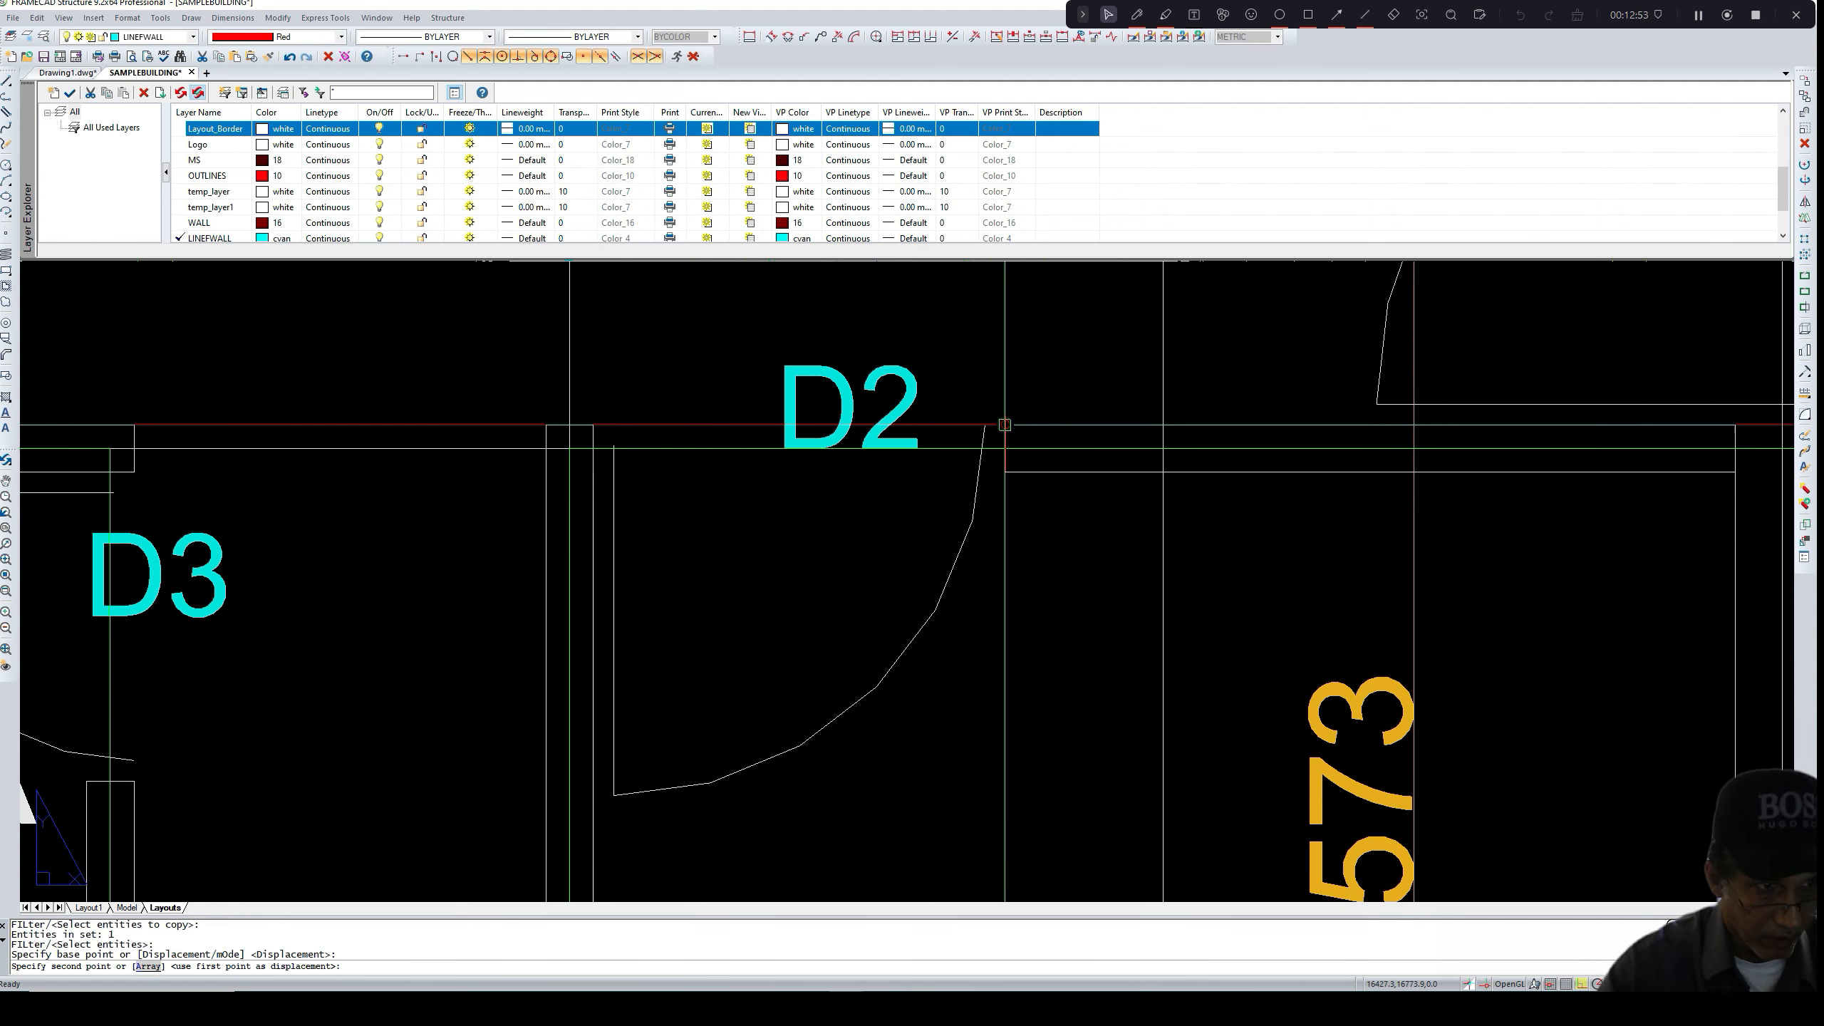
{"action": "scroll", "coordinate": [629, 493], "scroll_direction": "down", "scroll_amount": 3}
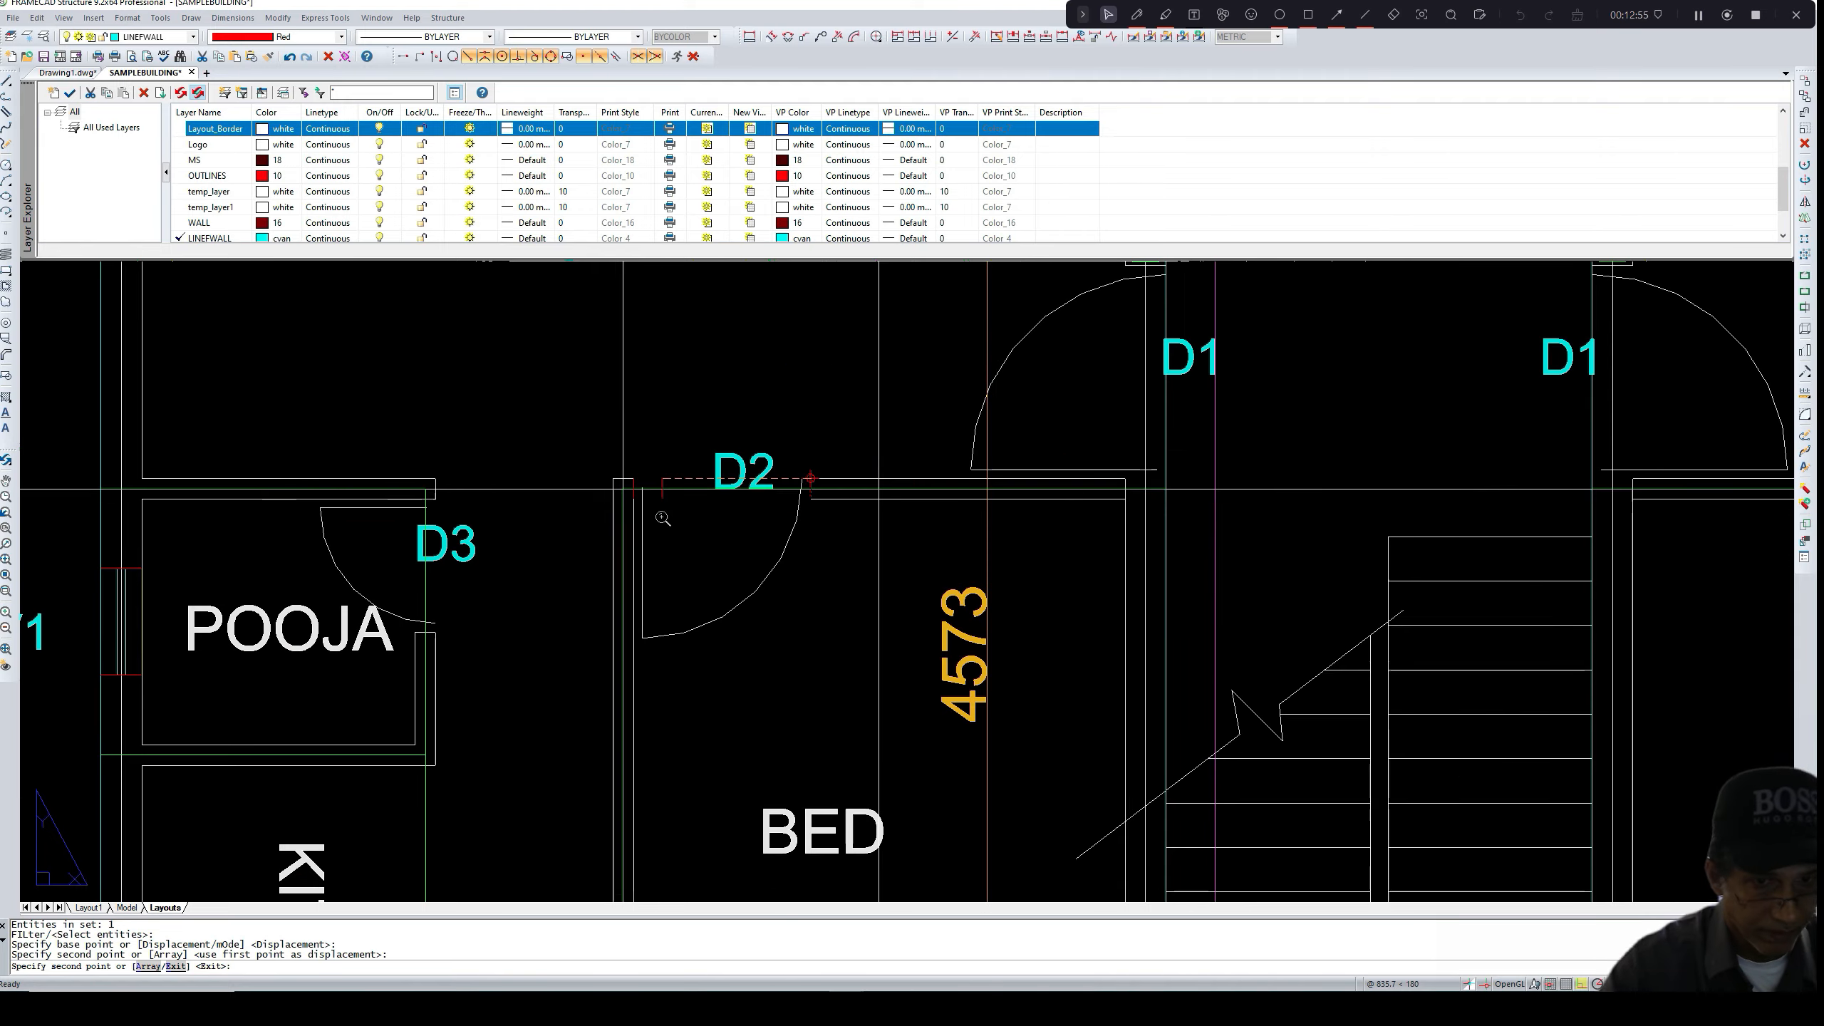
- Copy the red line to both ends of the D2 bedroom door opening in the right-hand unit
{"action": "scroll", "coordinate": [1327, 524], "scroll_direction": "down", "scroll_amount": 2}
{"action": "scroll", "coordinate": [1327, 525], "scroll_direction": "up", "scroll_amount": 1}
{"action": "scroll", "coordinate": [1327, 524], "scroll_direction": "up", "scroll_amount": 3}
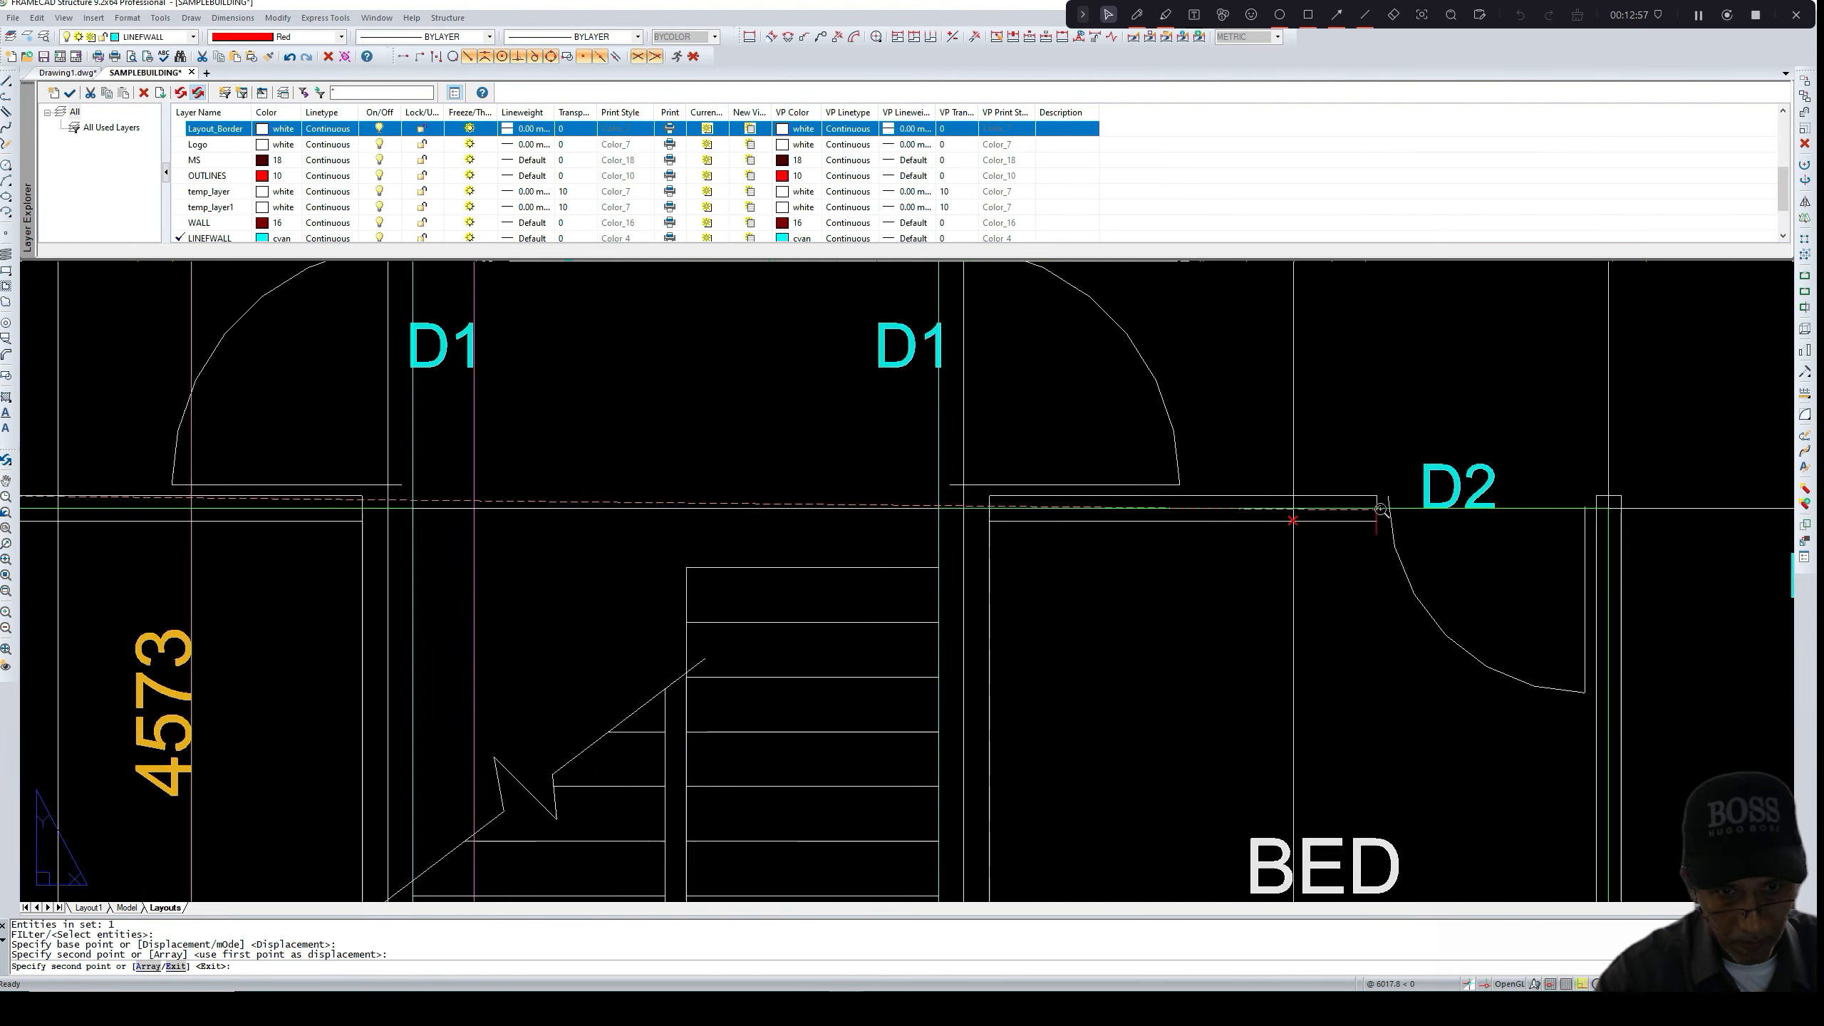
{"action": "left_click", "coordinate": [1376, 494]}
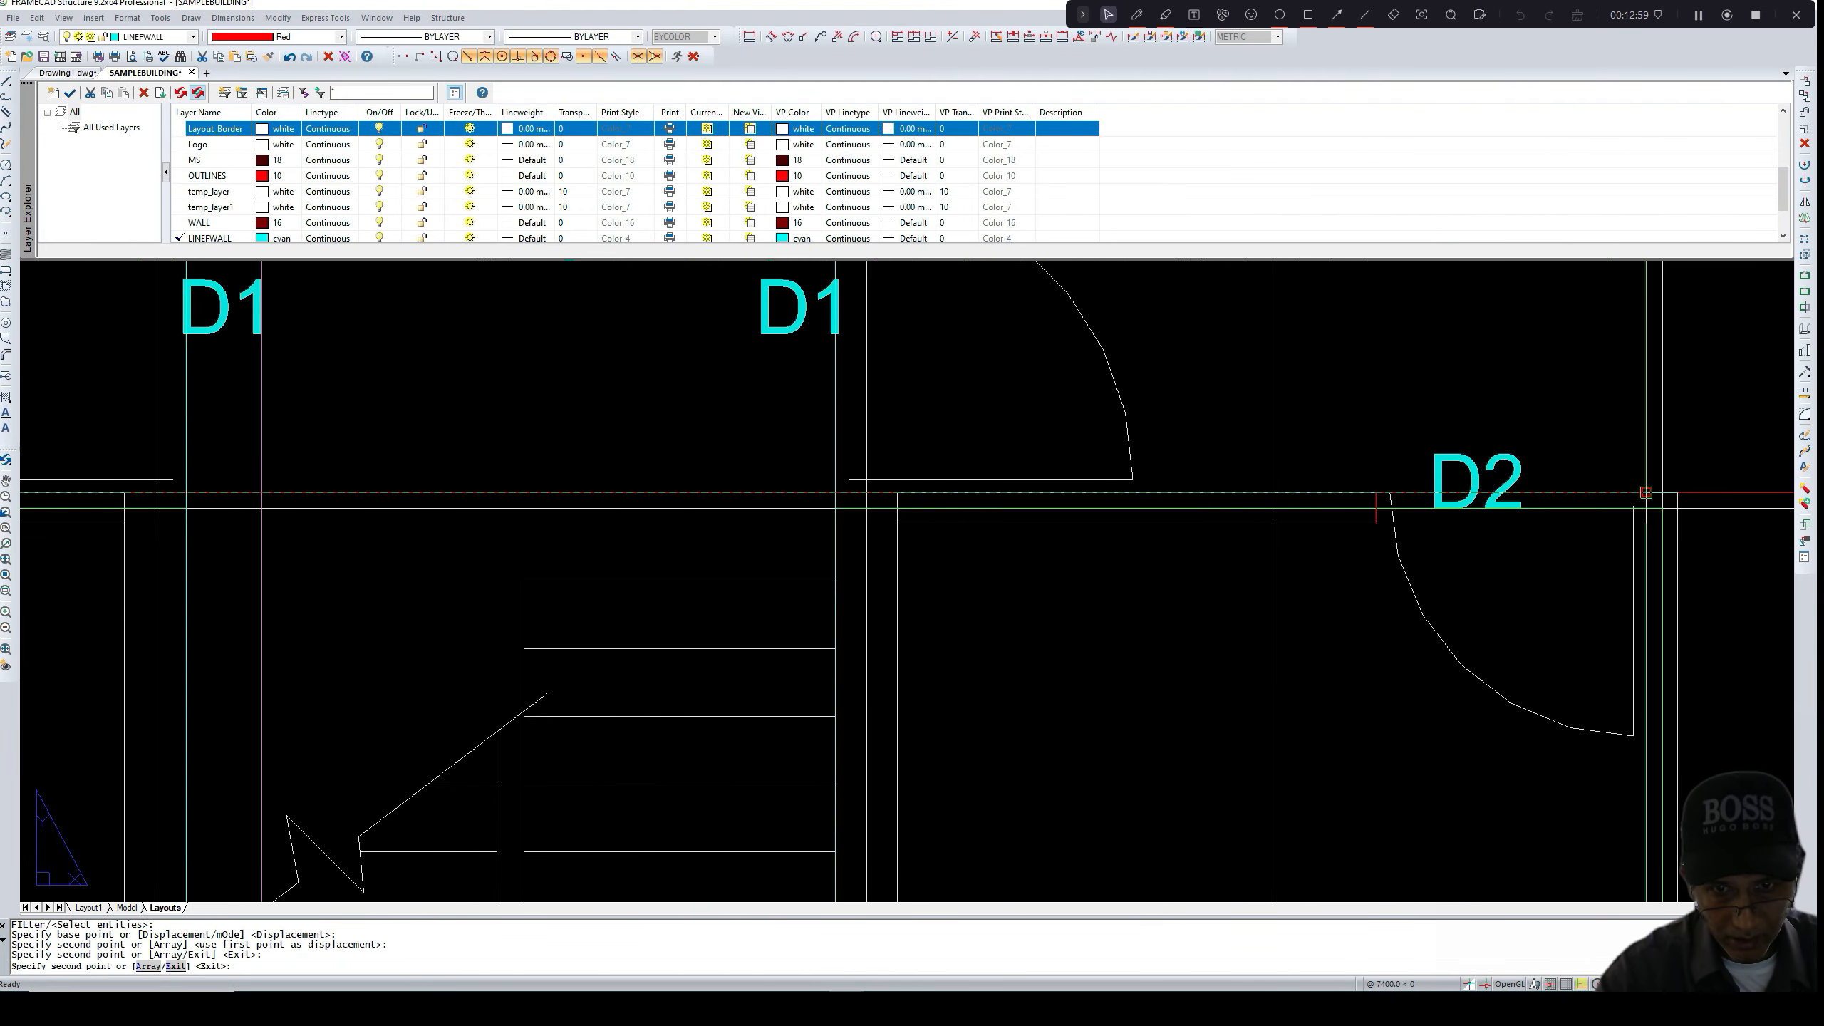
{"action": "left_click", "coordinate": [1646, 493]}
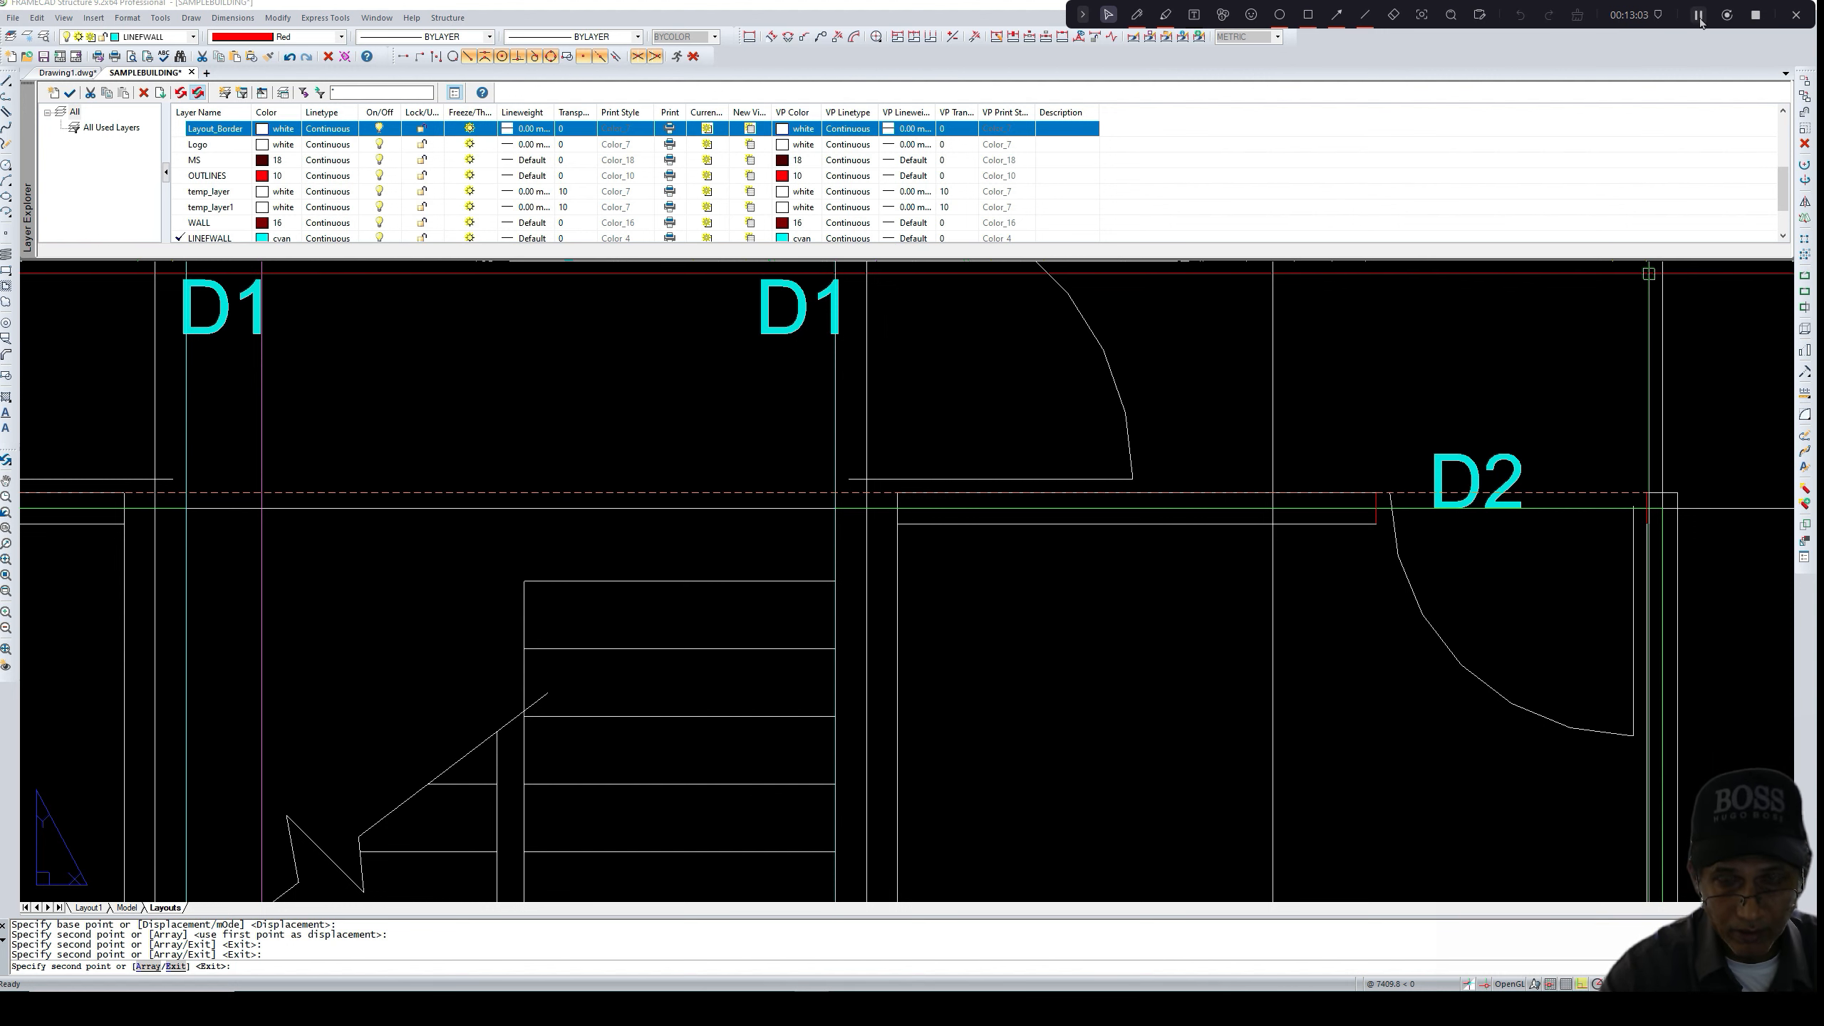
{"action": "key", "text": "Escape"}
- Draw a red line across the wall end below the D3 pooja door opening in the right-hand unit
{"action": "scroll", "coordinate": [912, 523], "scroll_direction": "down", "scroll_amount": 4}
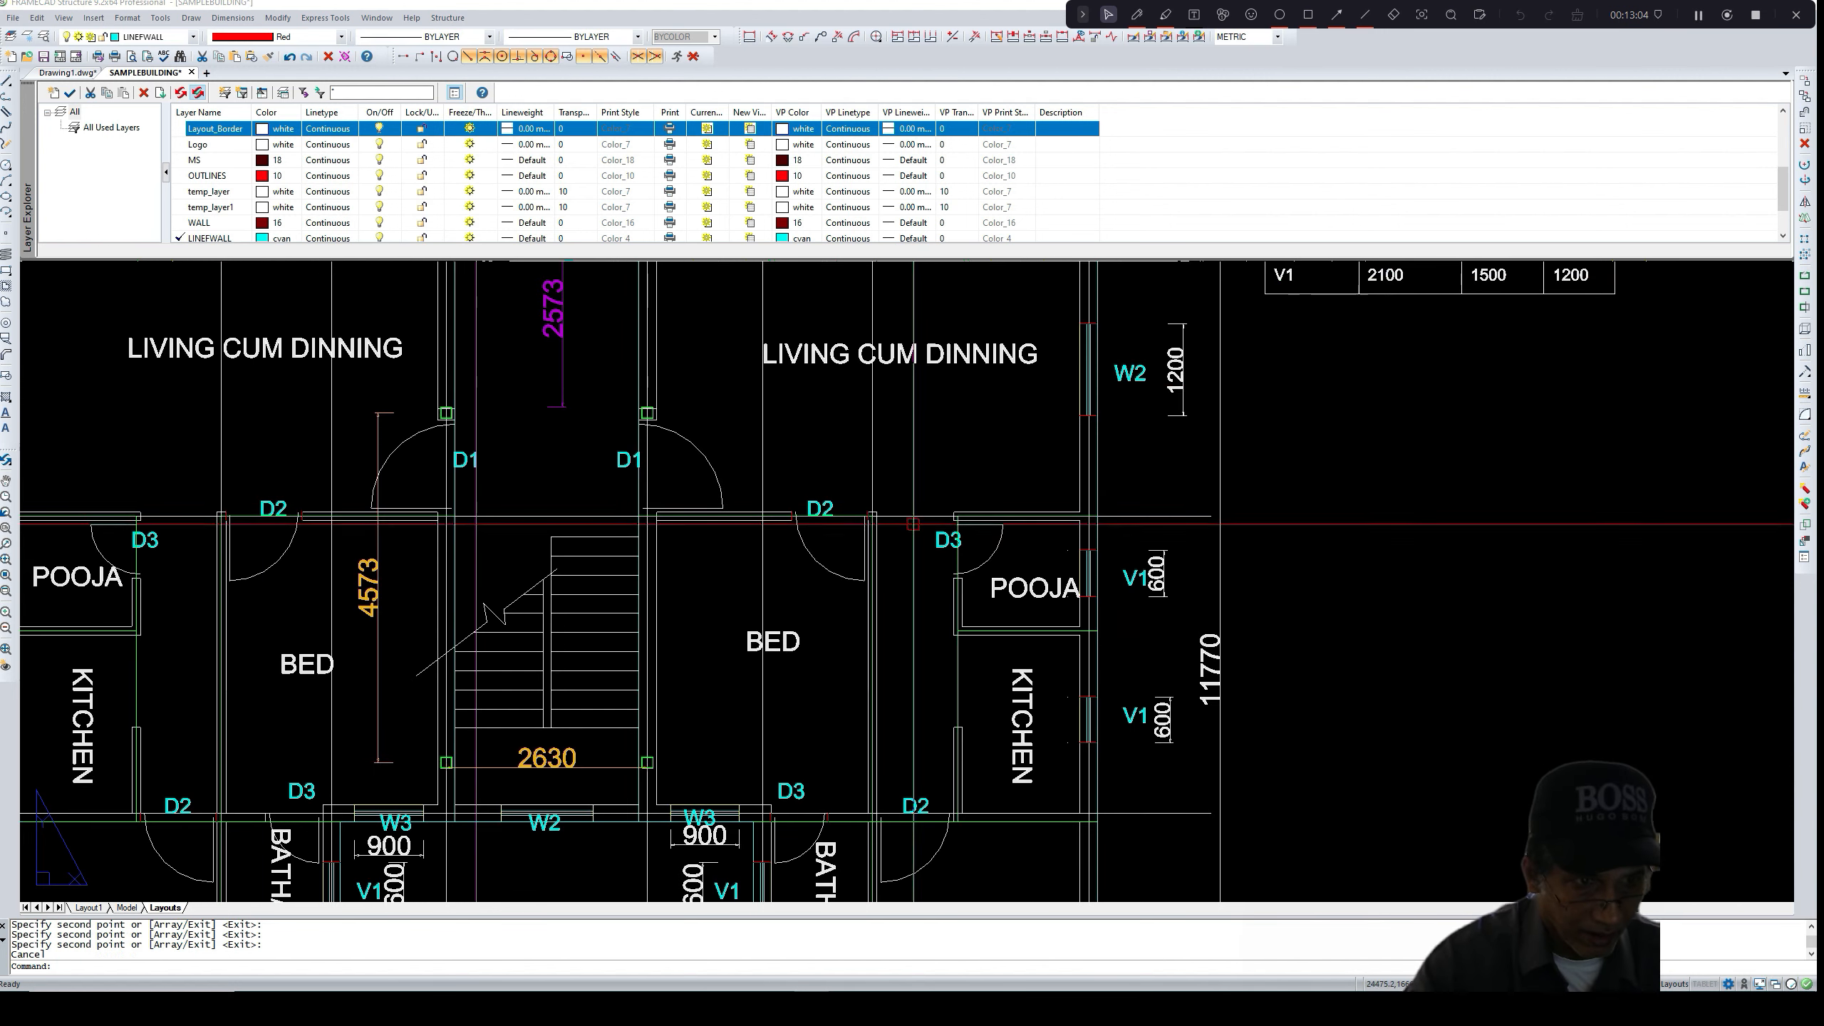
{"action": "scroll", "coordinate": [912, 524], "scroll_direction": "up", "scroll_amount": 3}
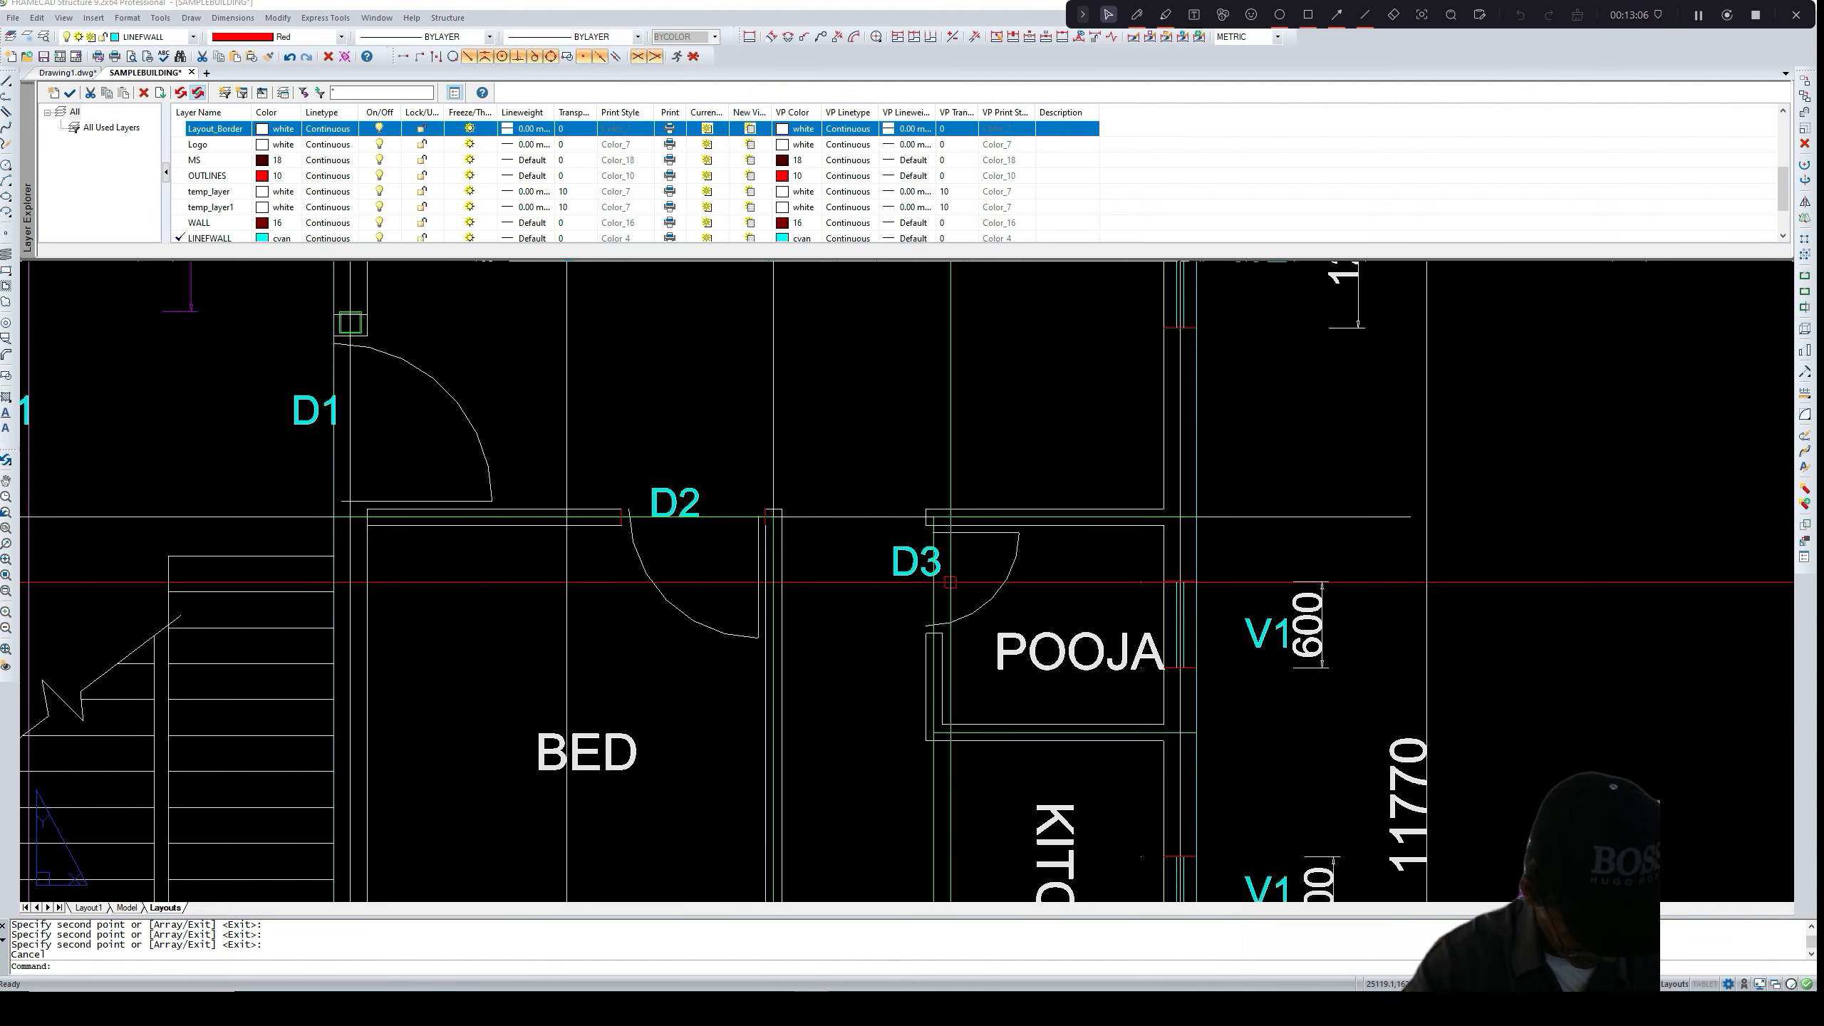
{"action": "scroll", "coordinate": [928, 632], "scroll_direction": "up", "scroll_amount": 3}
{"action": "left_click", "coordinate": [925, 636]}
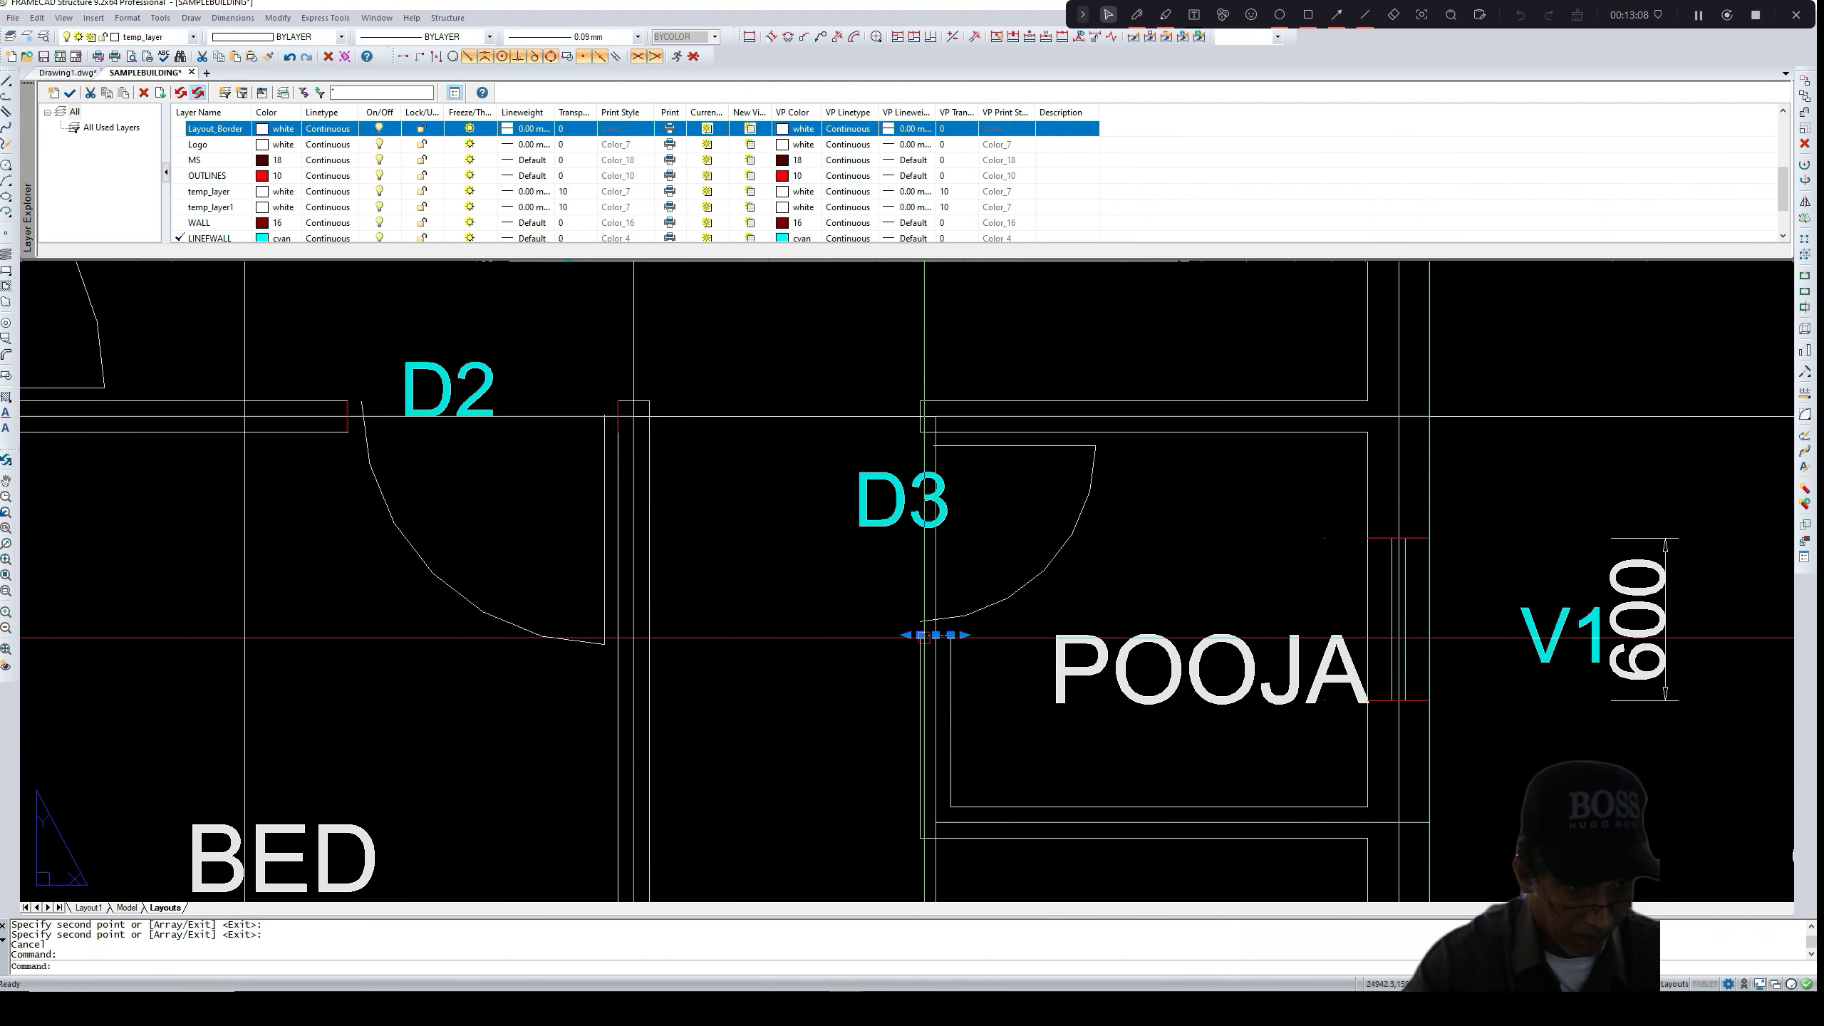
{"action": "key", "text": "Escape"}
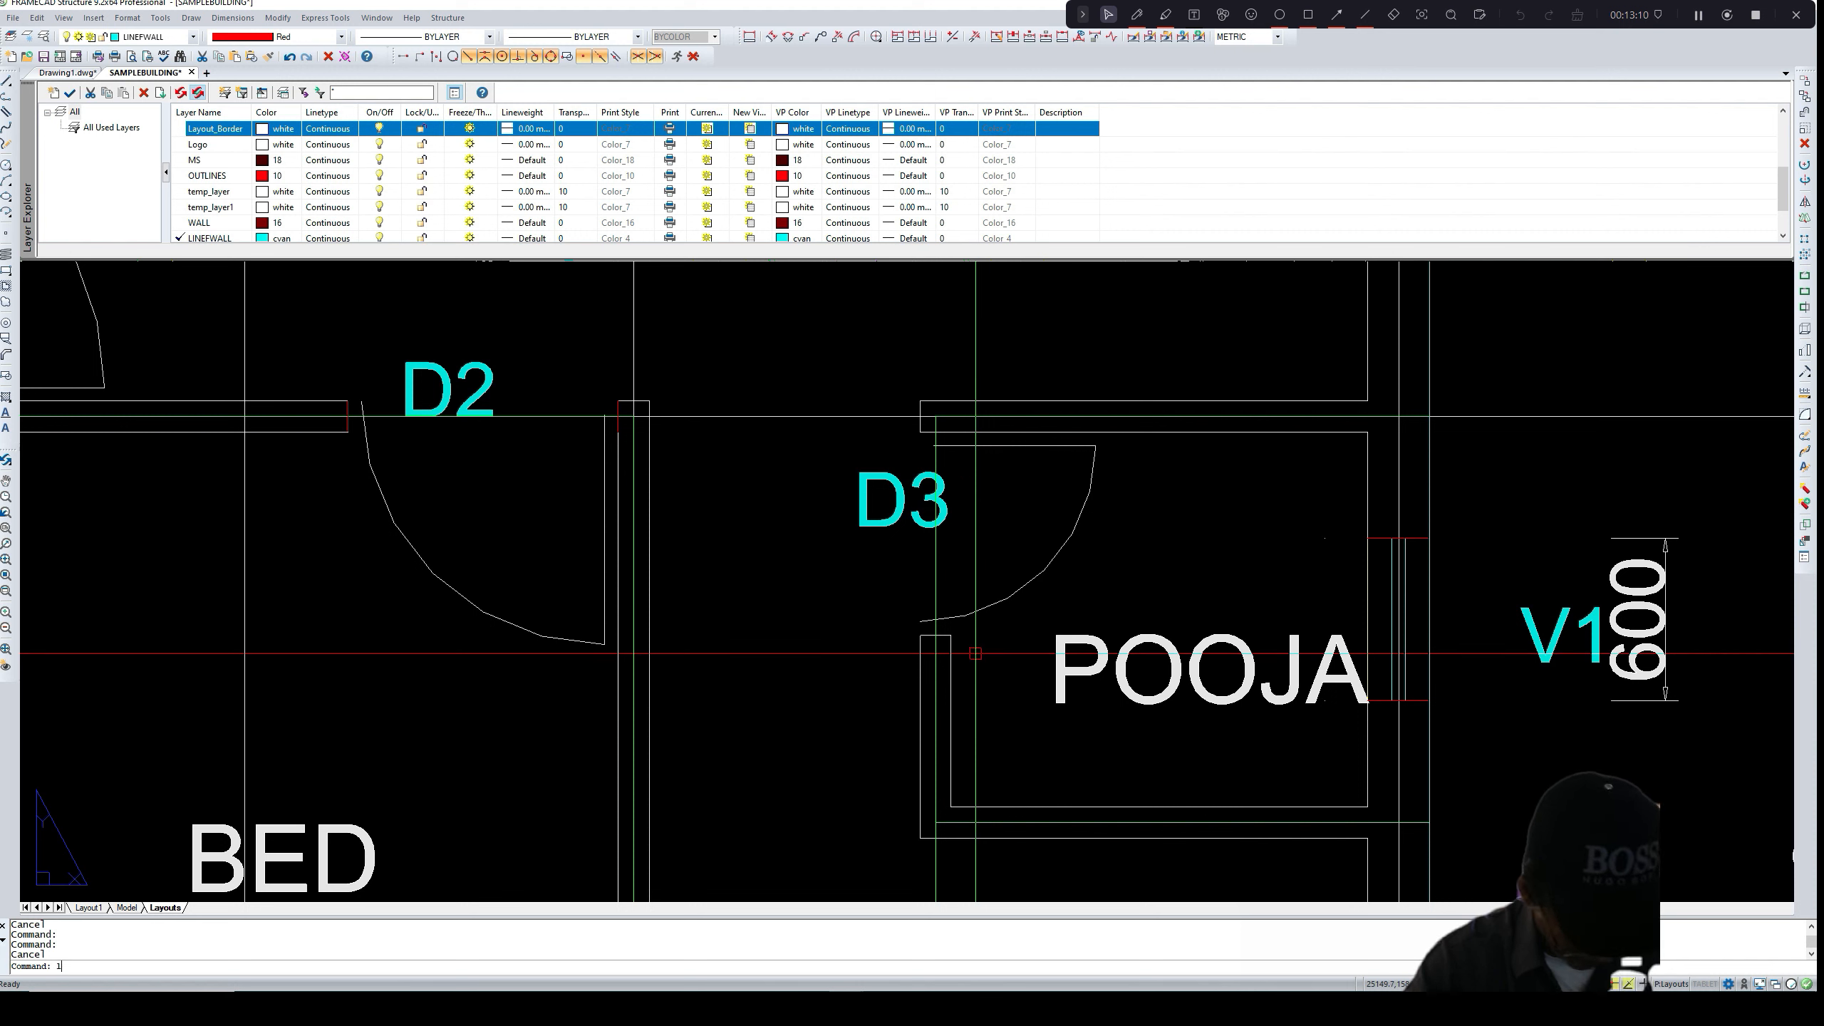
{"action": "type", "text": "l"}
{"action": "key", "text": "Return"}
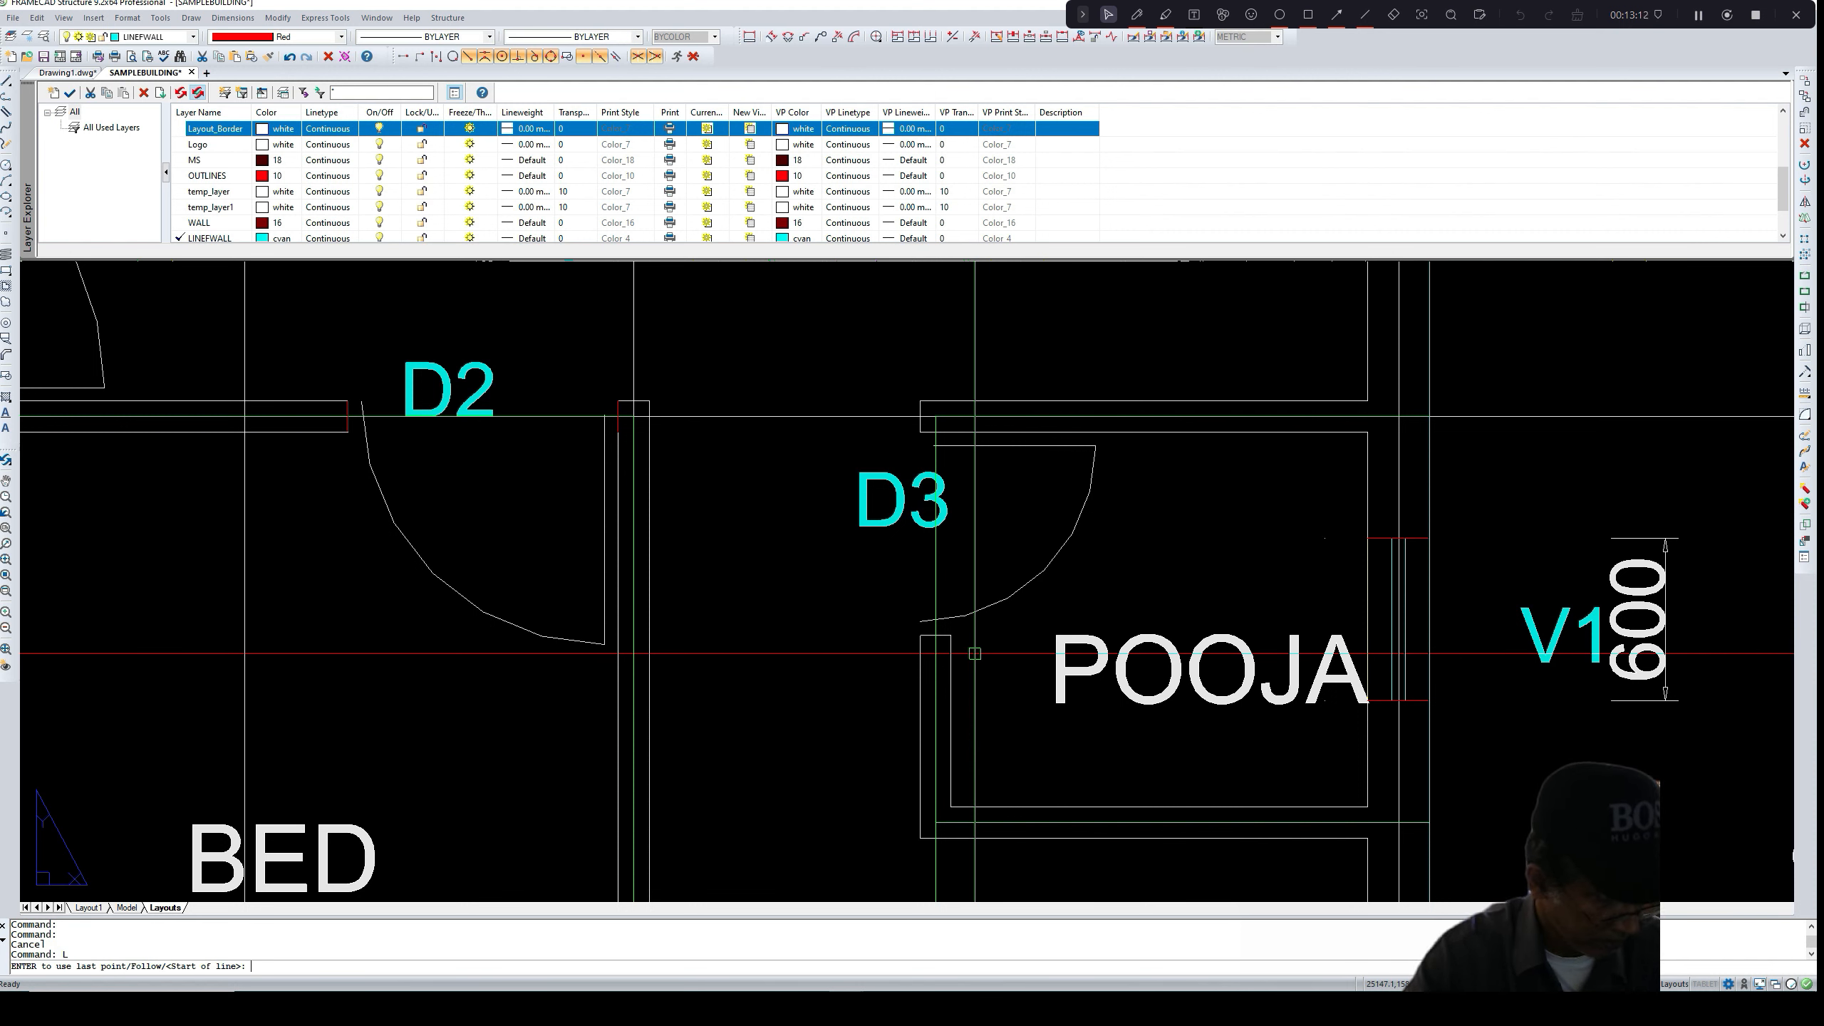
{"action": "left_click", "coordinate": [914, 615]}
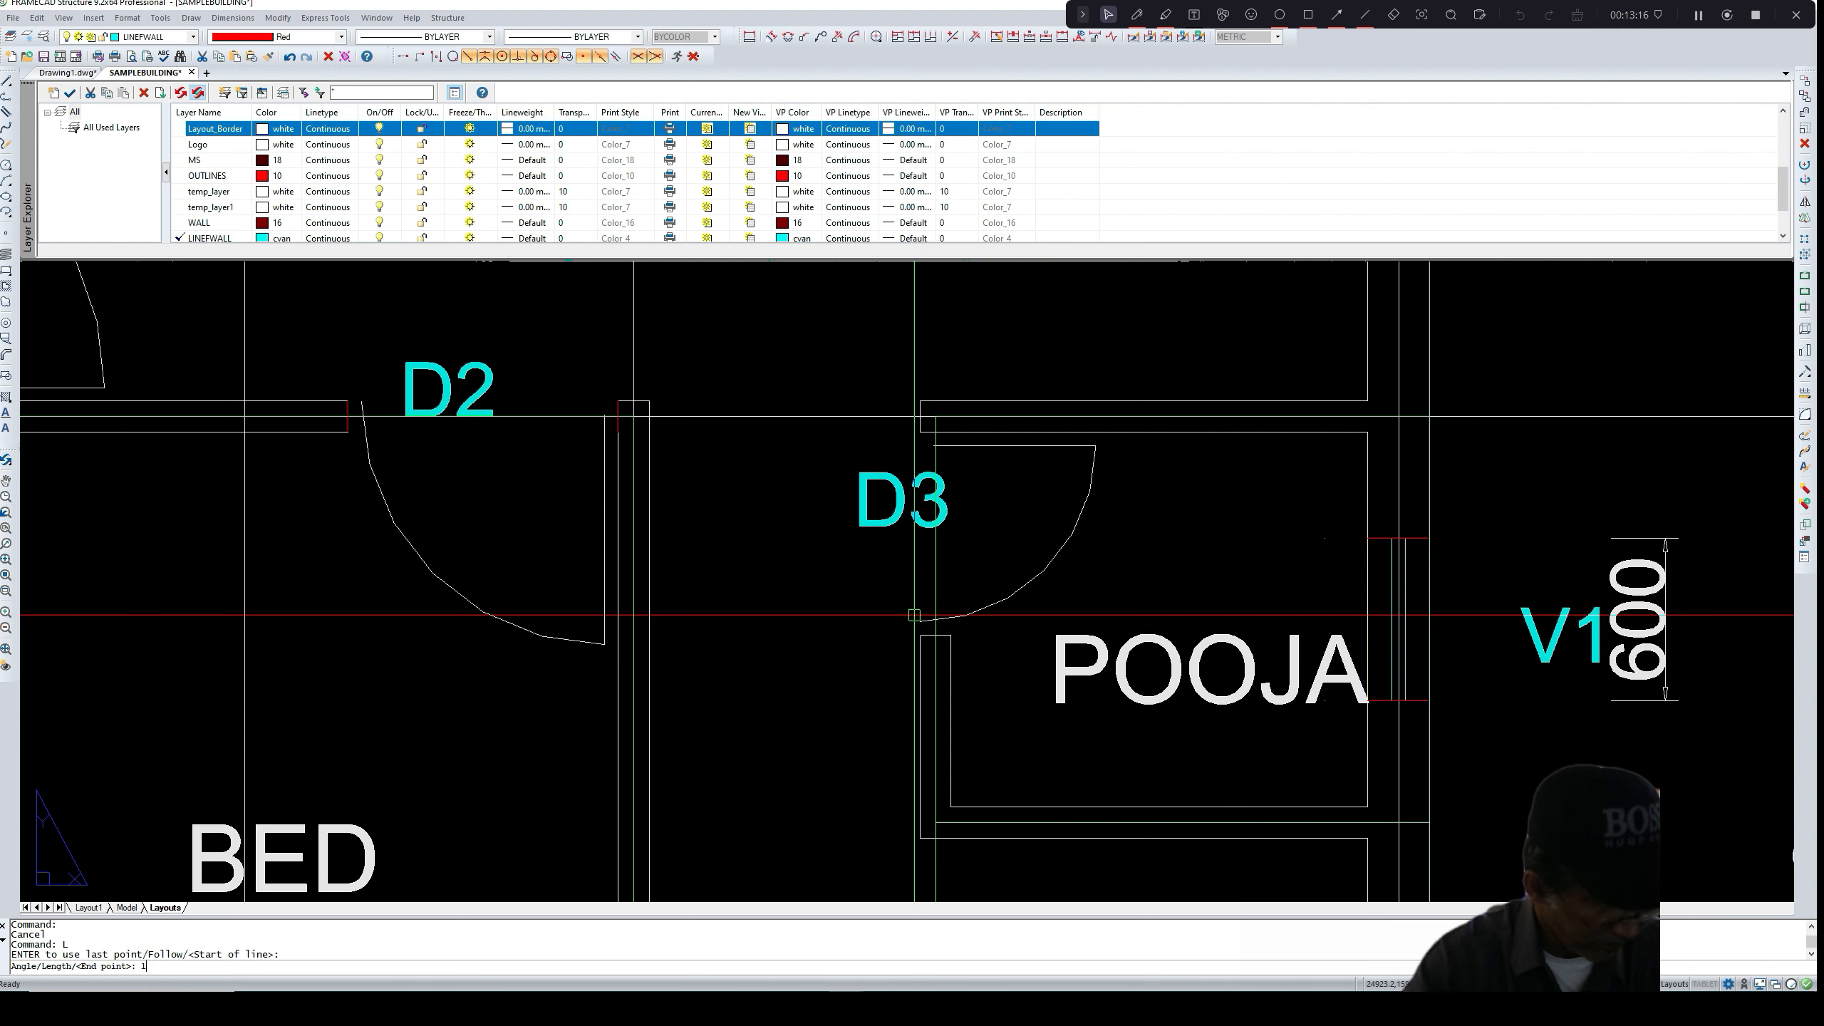
{"action": "type", "text": "l"}
{"action": "key", "text": "Return"}
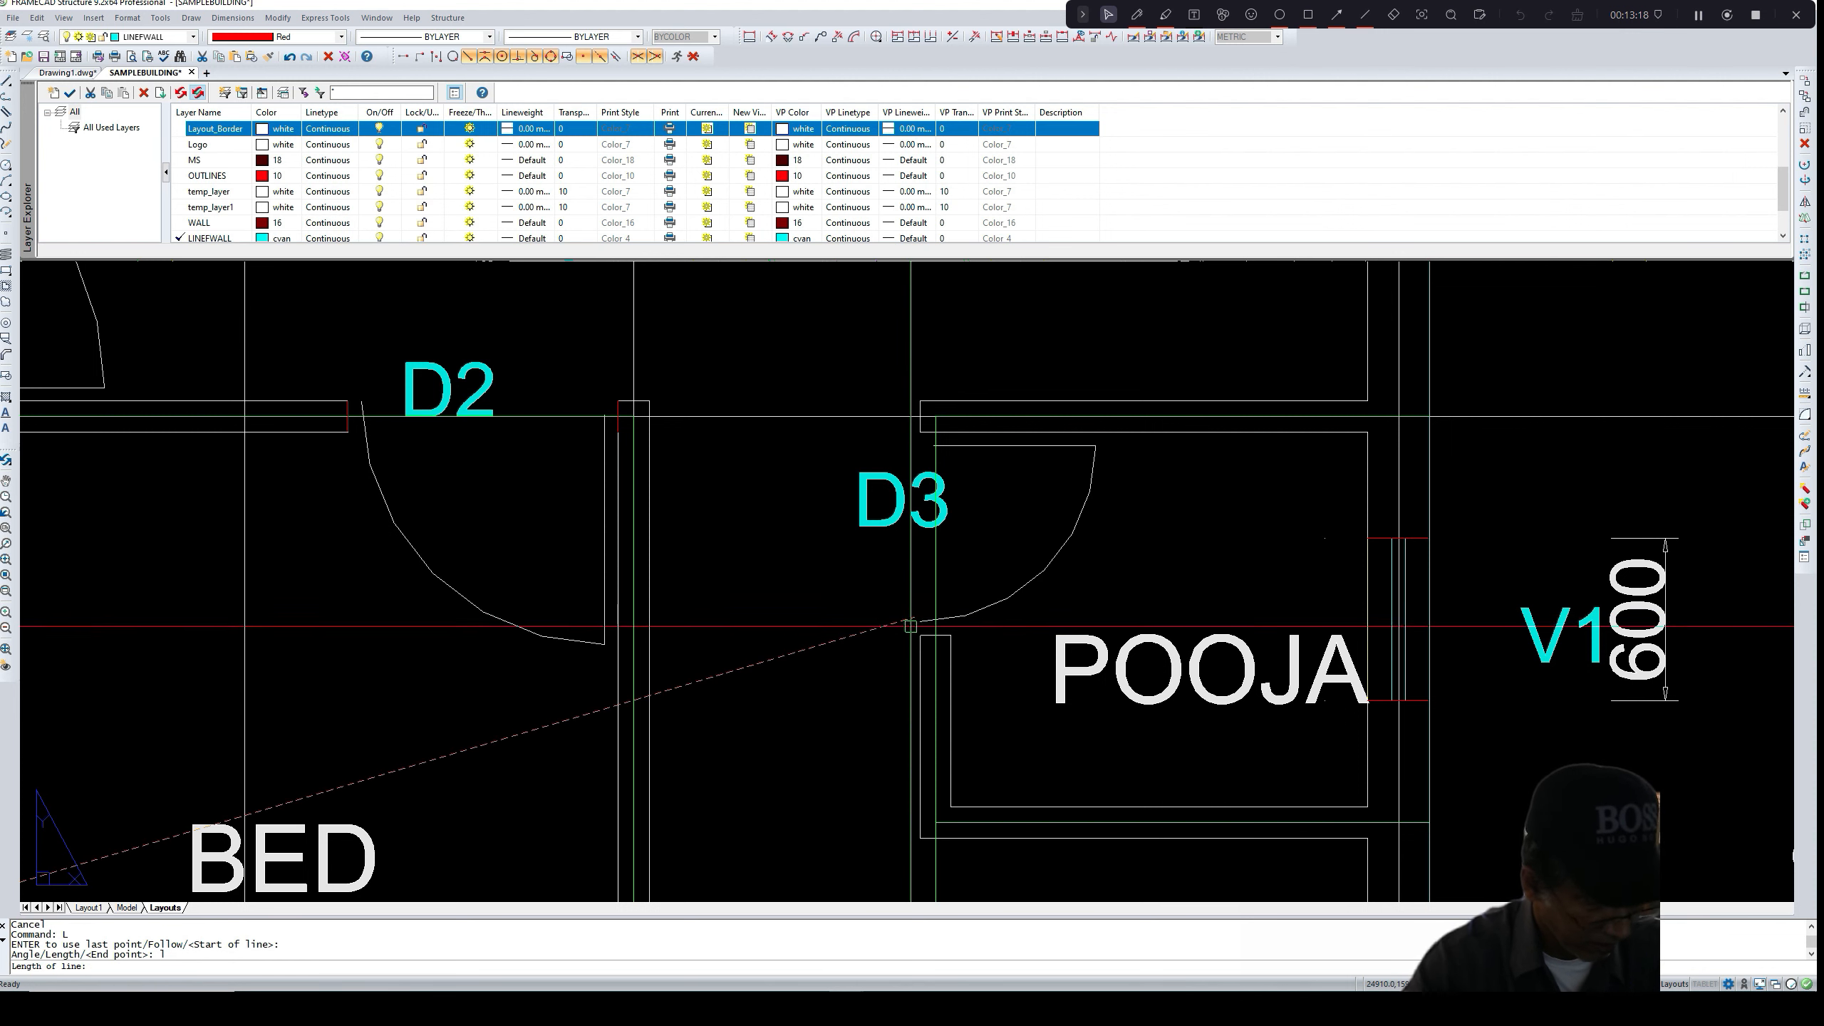
{"action": "left_click", "coordinate": [919, 635]}
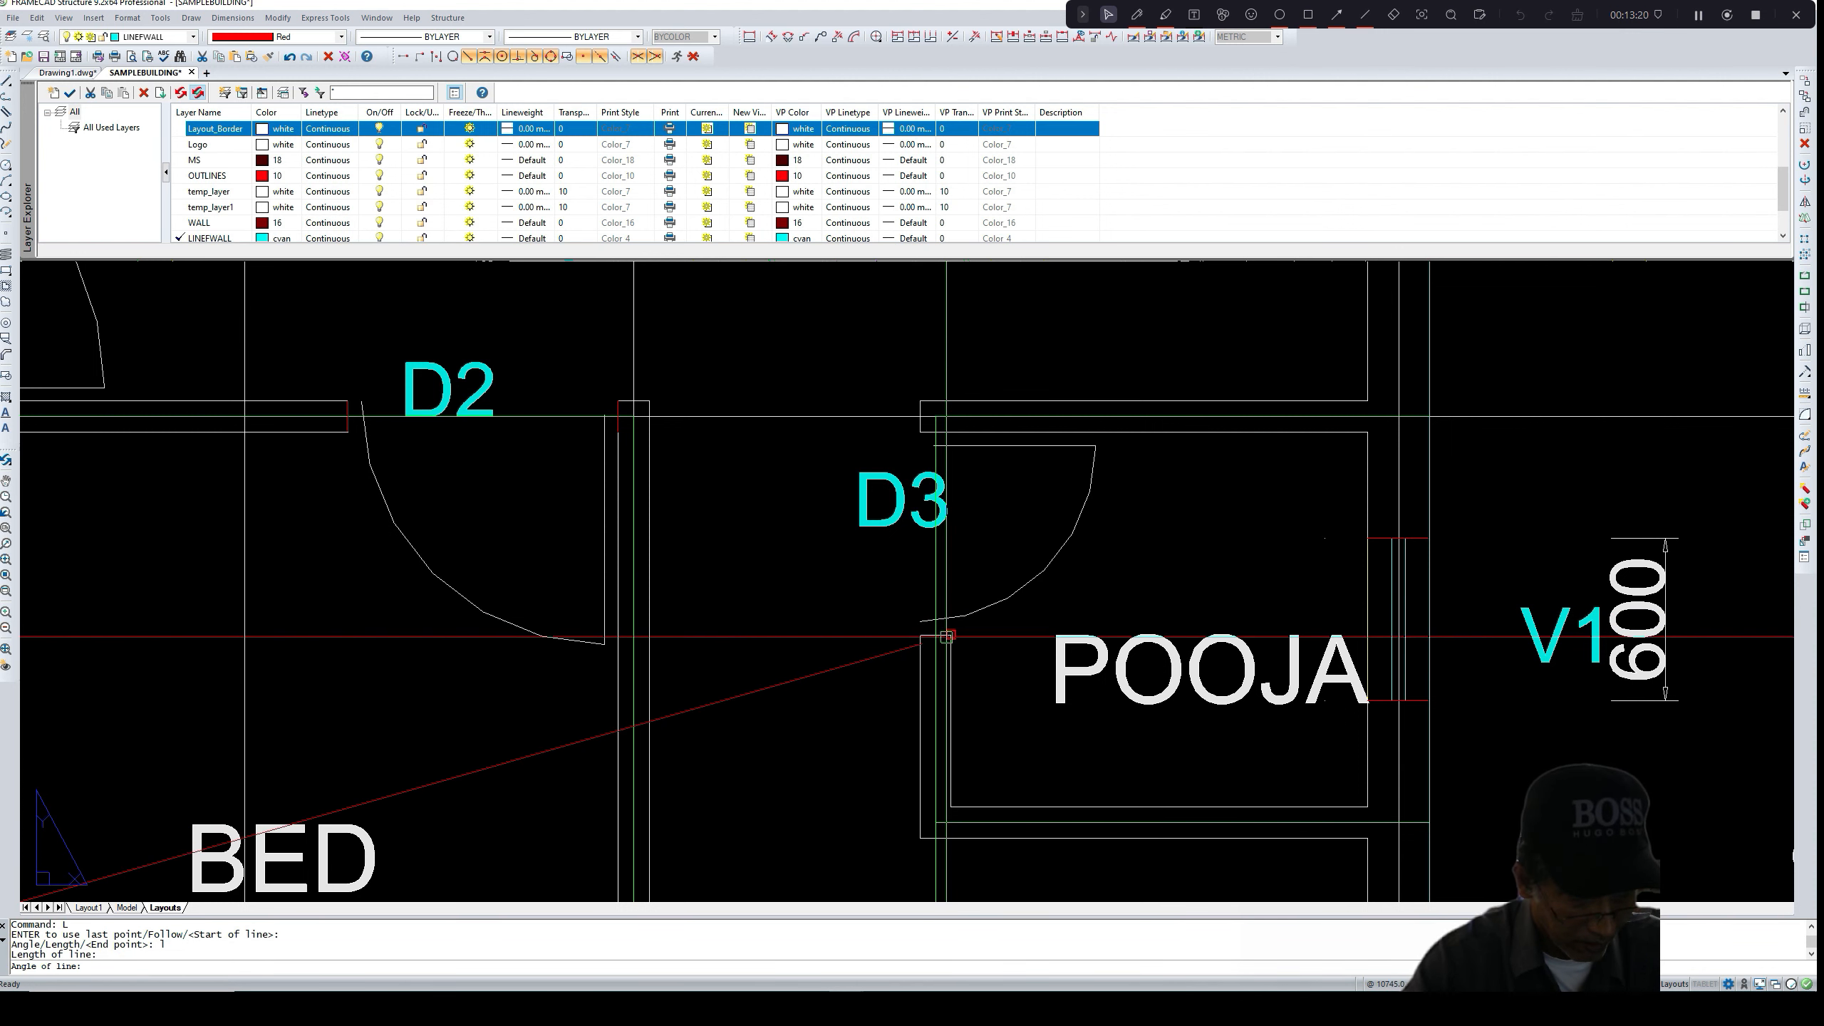
{"action": "left_click", "coordinate": [948, 636]}
{"action": "key", "text": "Escape"}
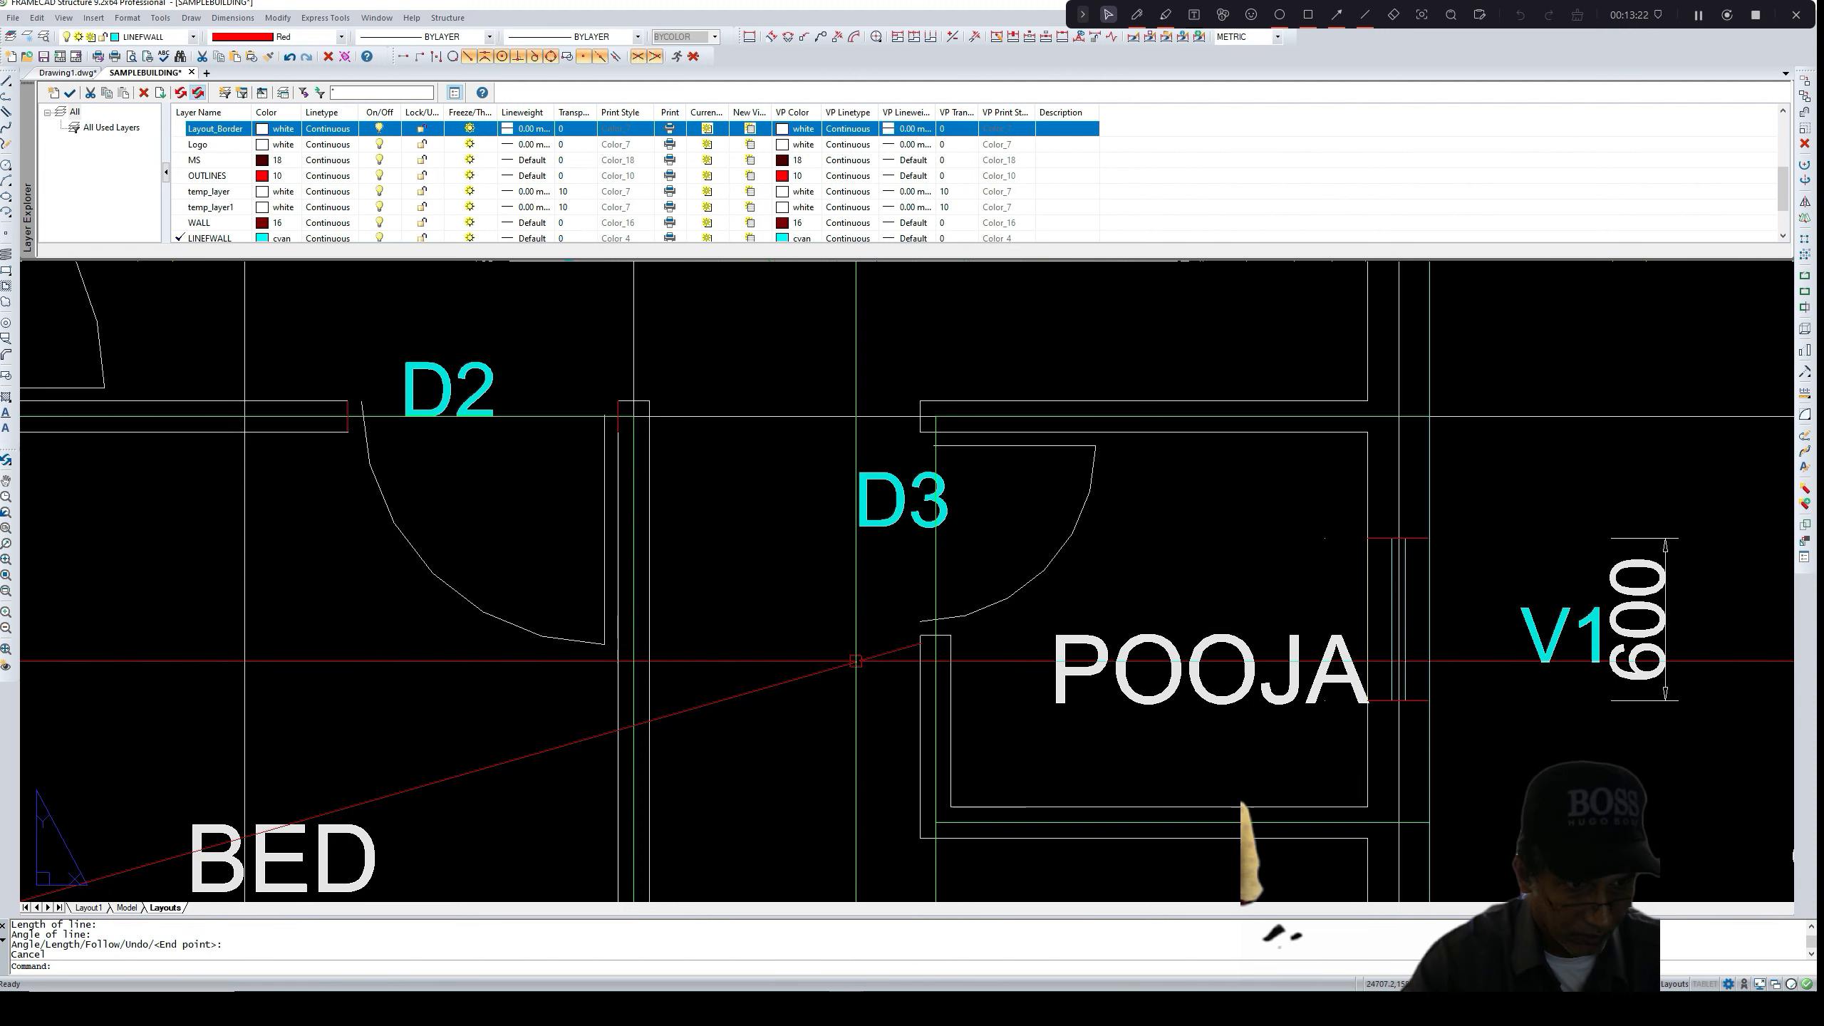
{"action": "left_click", "coordinate": [868, 657]}
{"action": "key", "text": "Delete"}
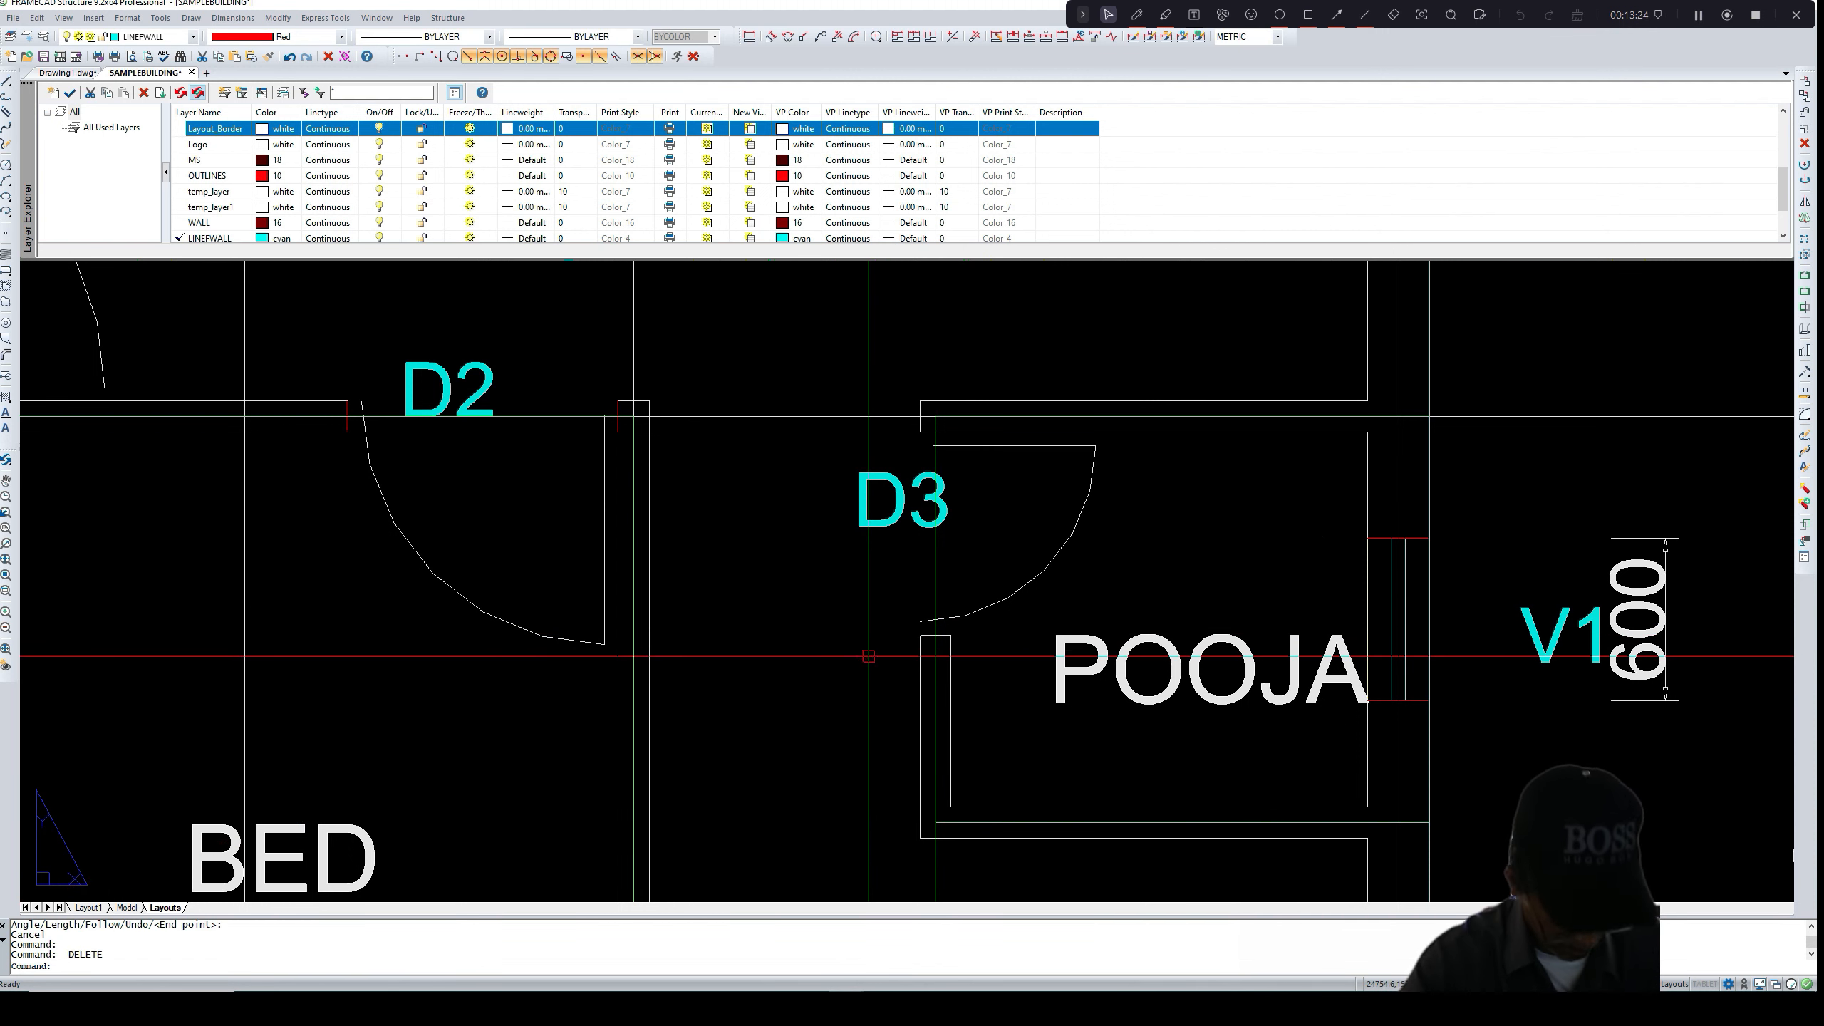
- Draw a line across the wall thickness at the lower jamb of the D3 opening in the right-hand unit's pooja room
{"action": "type", "text": "l"}
{"action": "key", "text": "Return"}
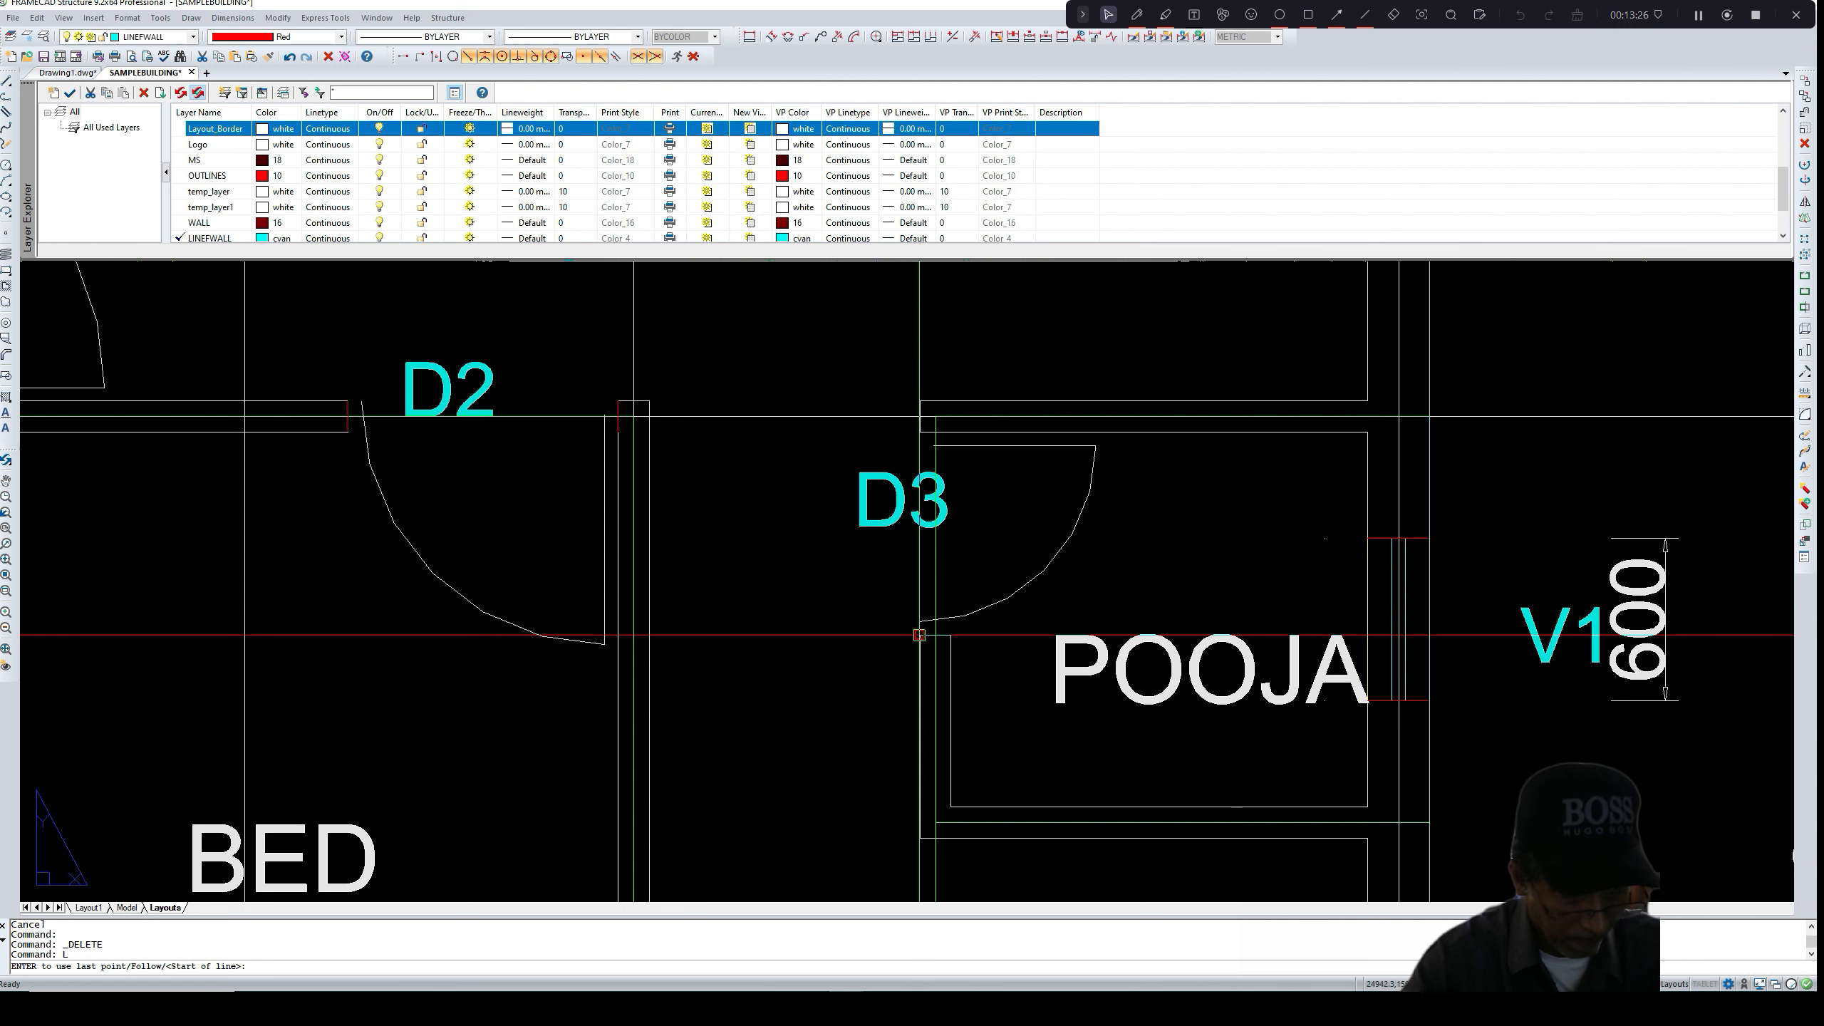
{"action": "left_click", "coordinate": [946, 635]}
{"action": "left_click", "coordinate": [921, 634]}
{"action": "key", "text": "Return"}
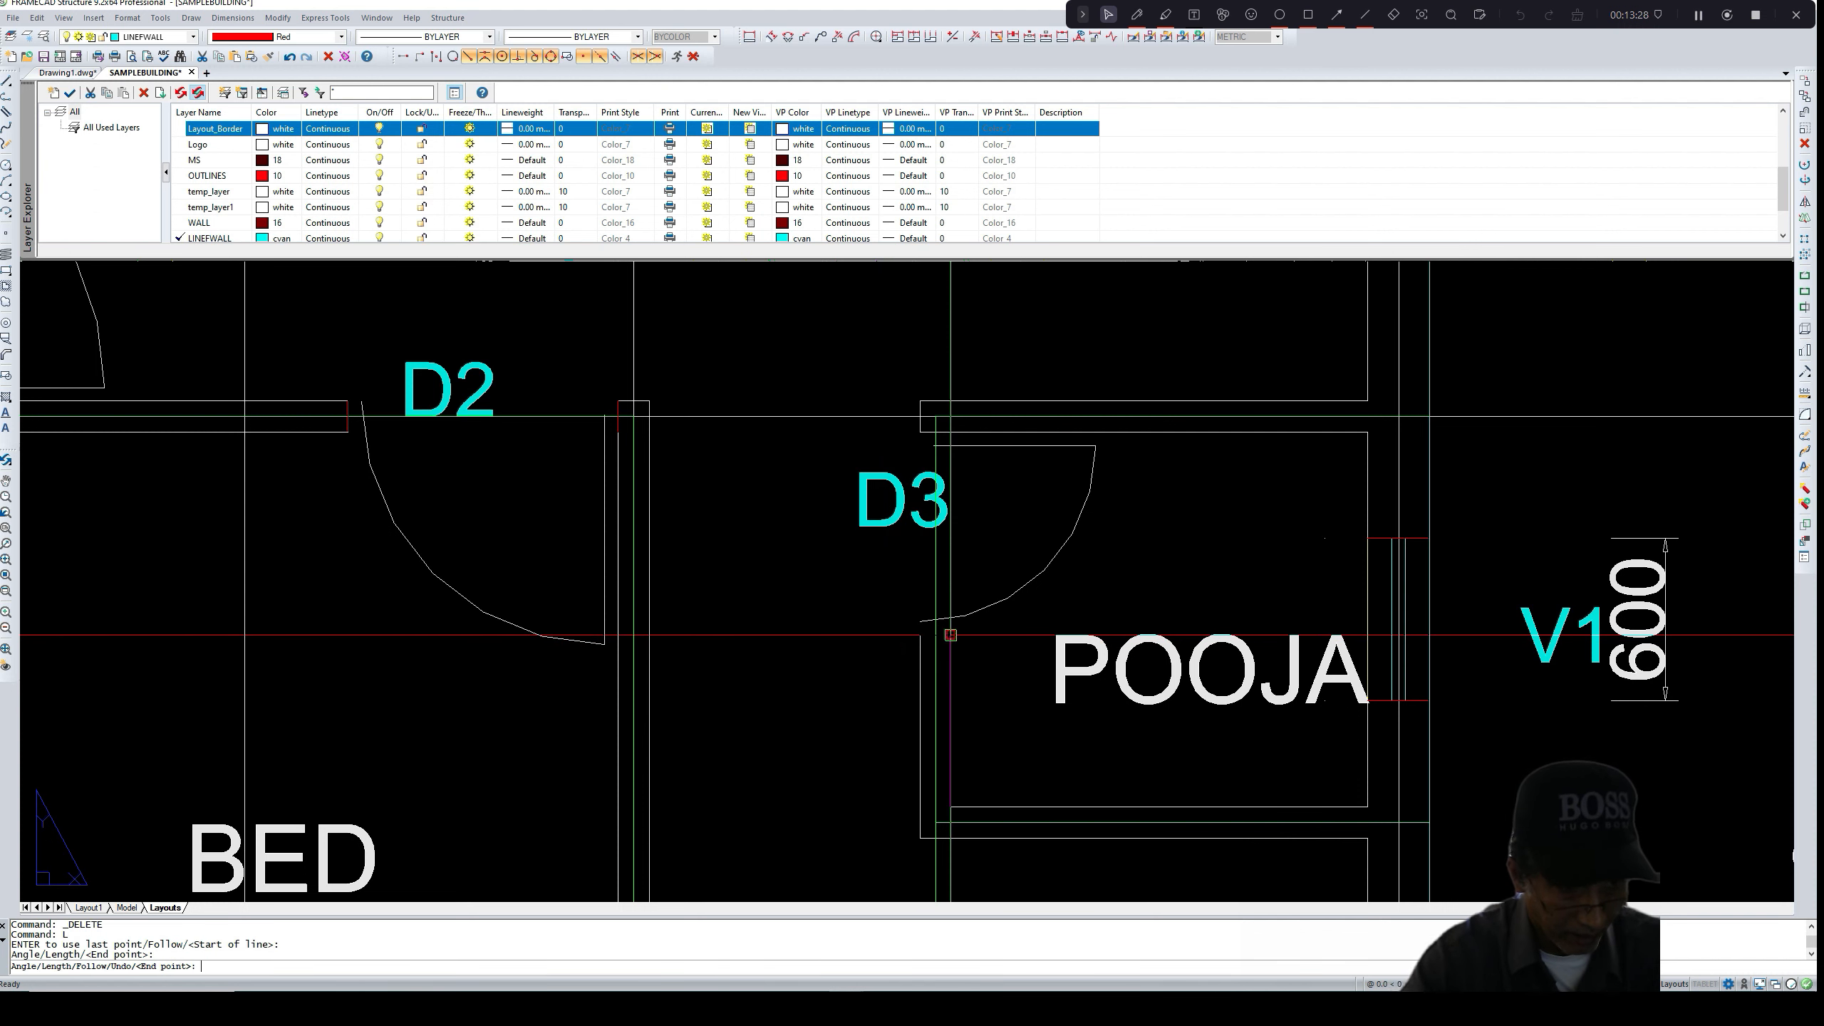
- Copy the lower jamb line of the pooja room's D3 opening to the opening's upper jamb, using its outer end as base point
{"action": "type", "text": "co"}
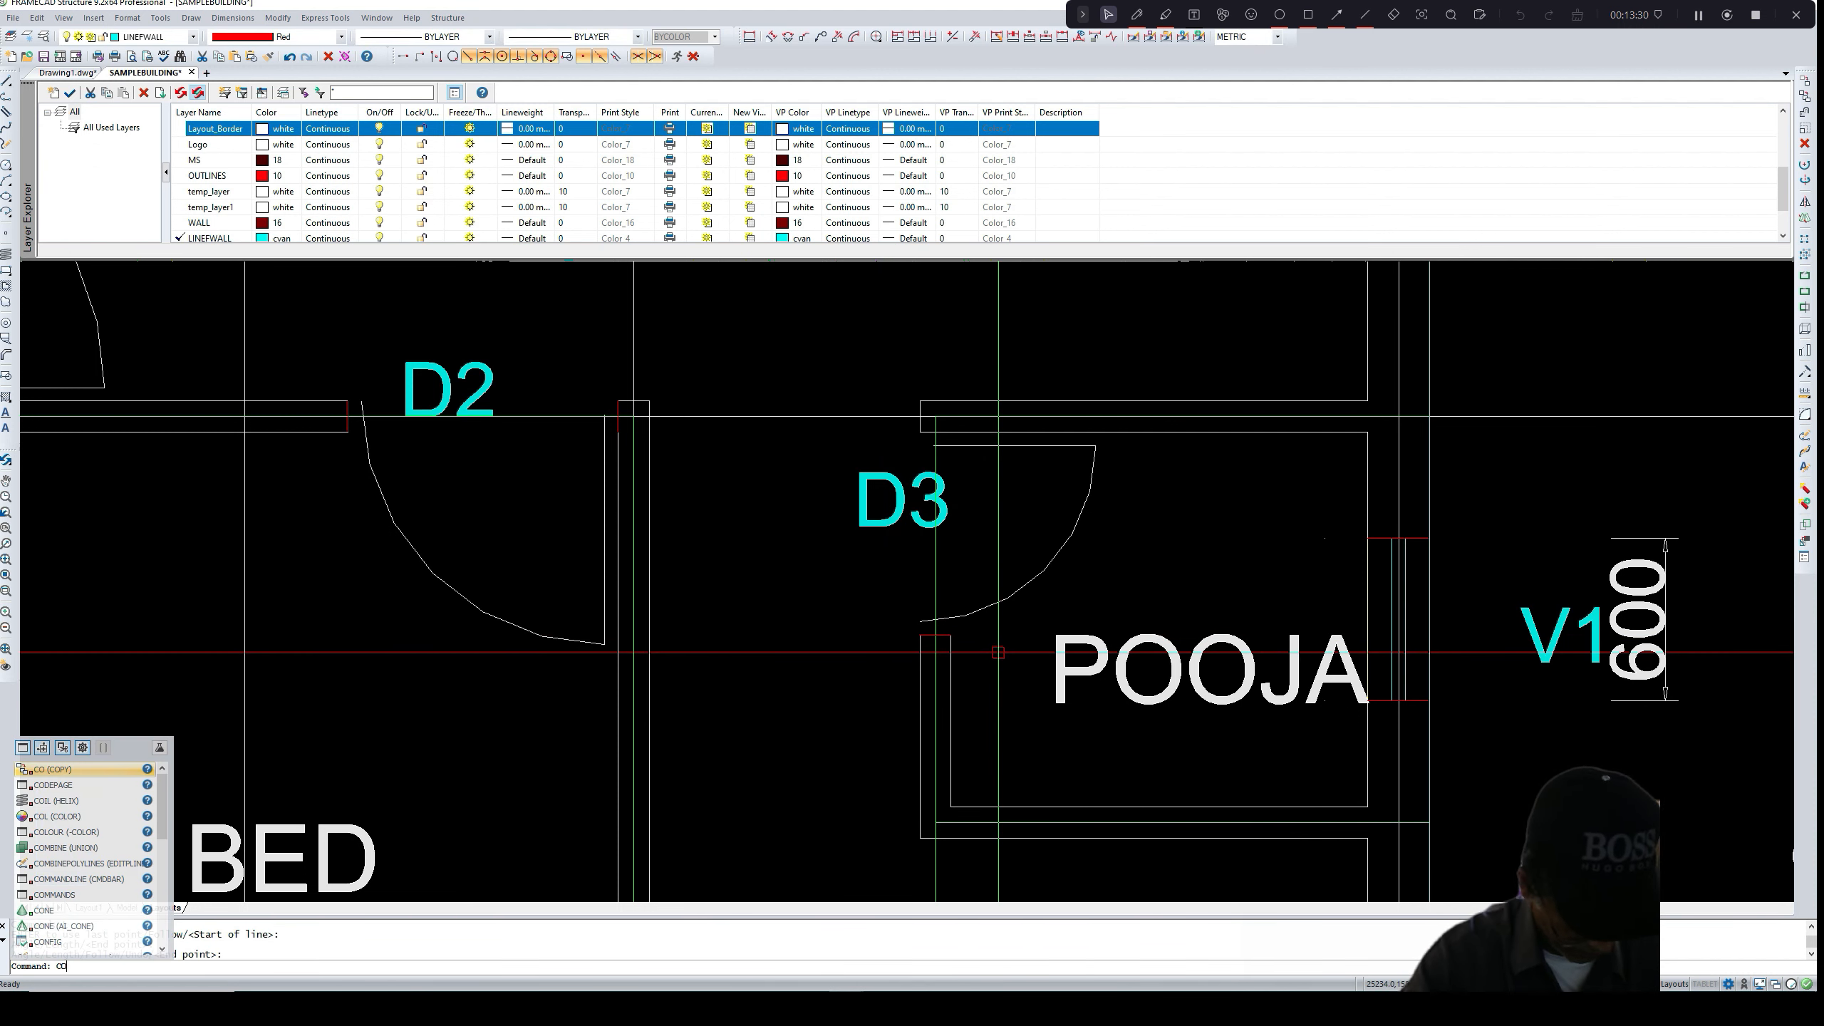
{"action": "key", "text": "Return"}
{"action": "scroll", "coordinate": [955, 636], "scroll_direction": "up", "scroll_amount": 2}
{"action": "left_click", "coordinate": [928, 634]}
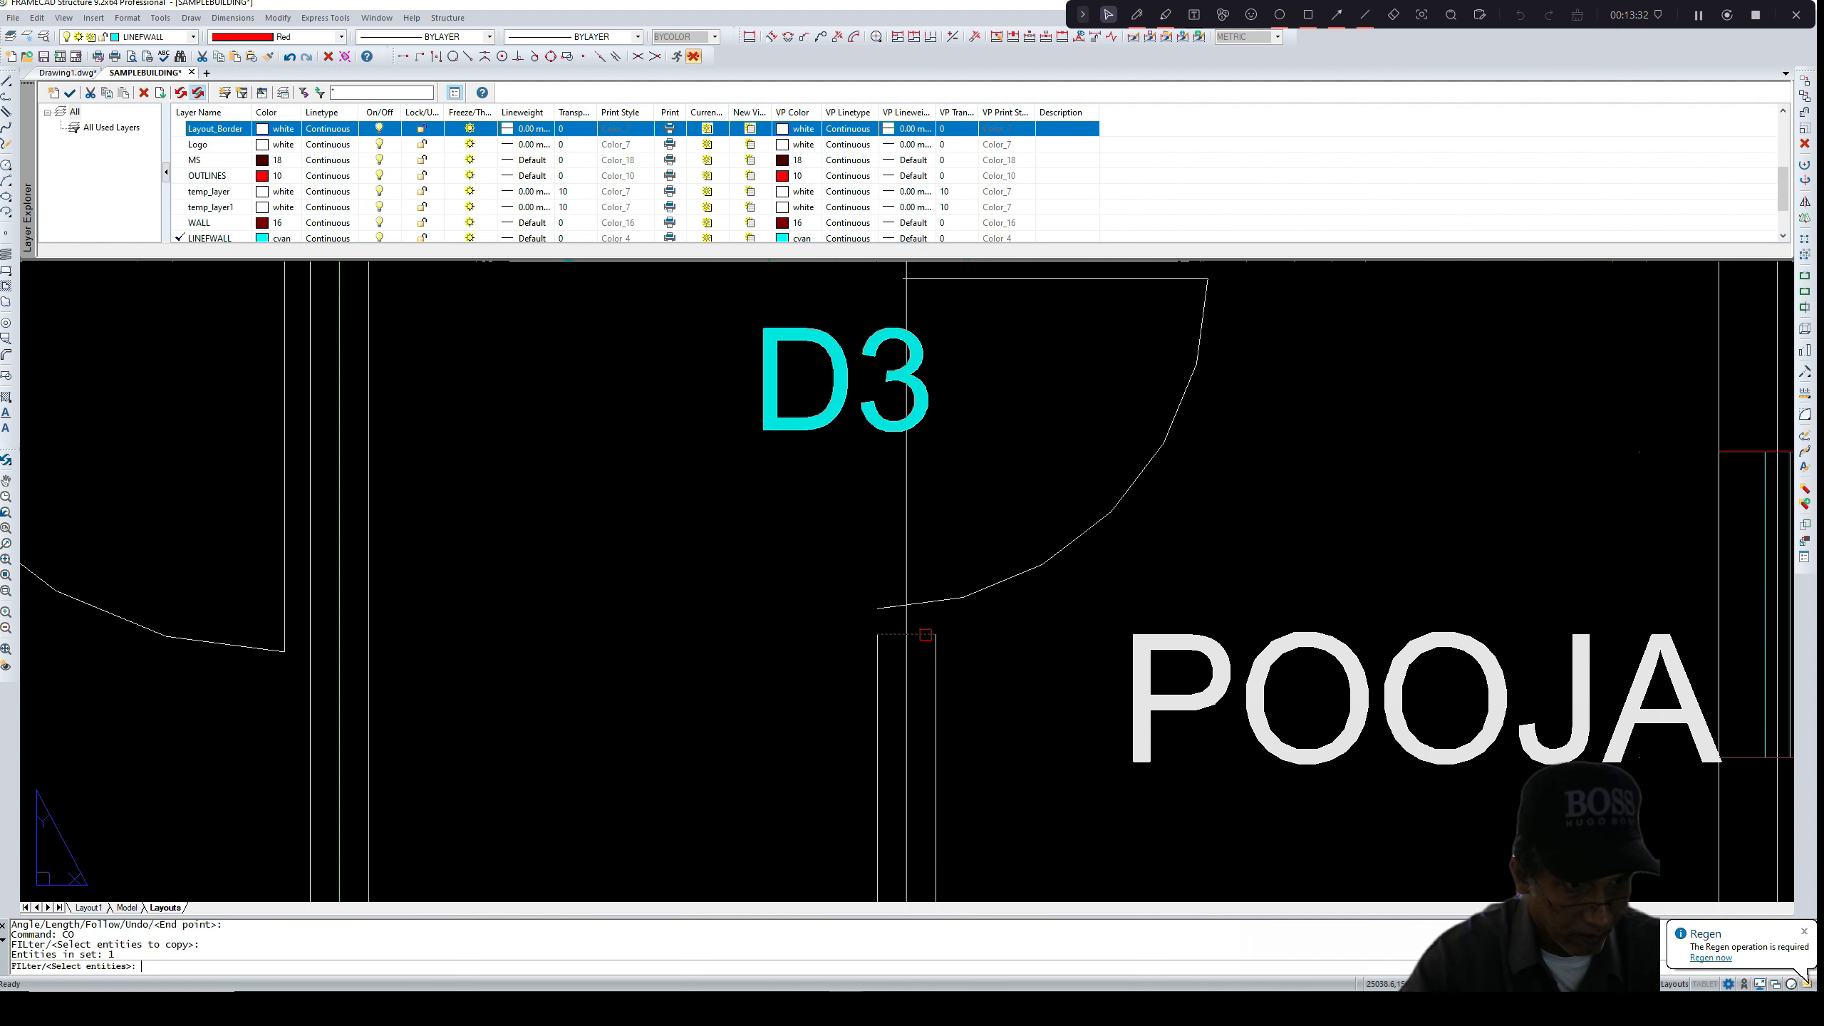
{"action": "key", "text": "Return"}
{"action": "left_click", "coordinate": [878, 635]}
{"action": "scroll", "coordinate": [877, 635], "scroll_direction": "down", "scroll_amount": 3}
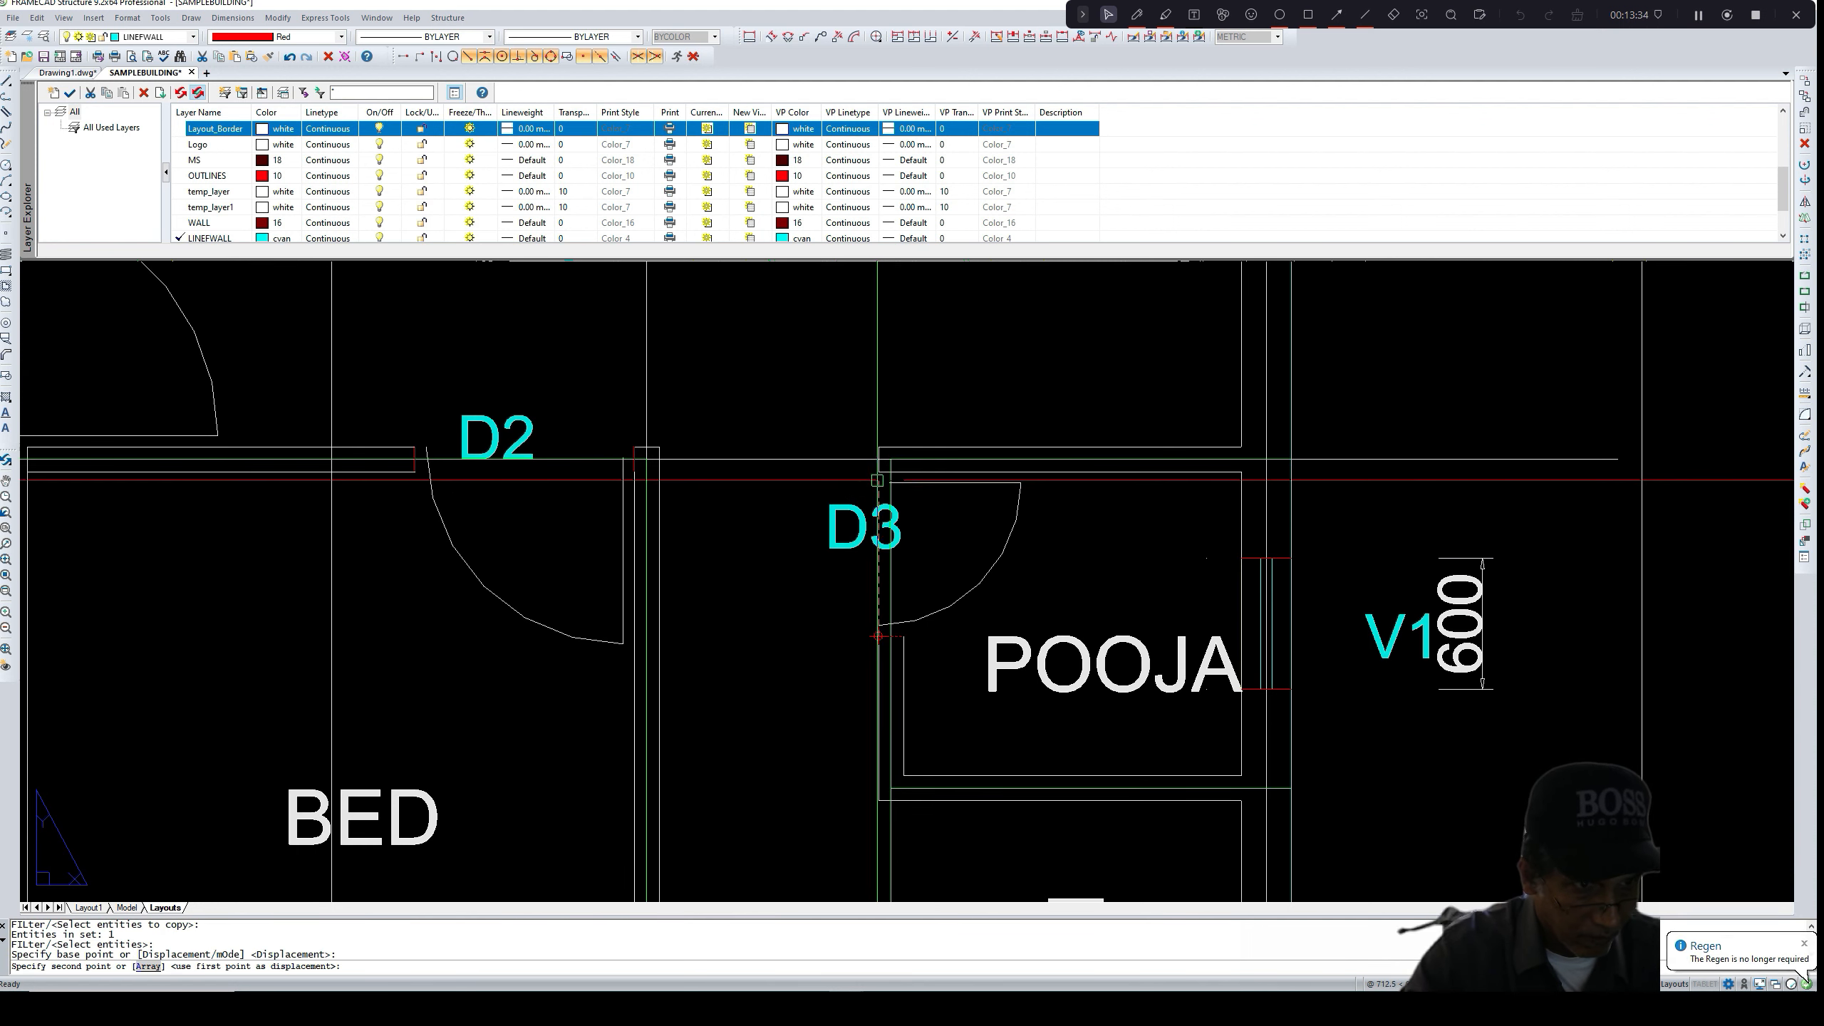
{"action": "left_click", "coordinate": [879, 472]}
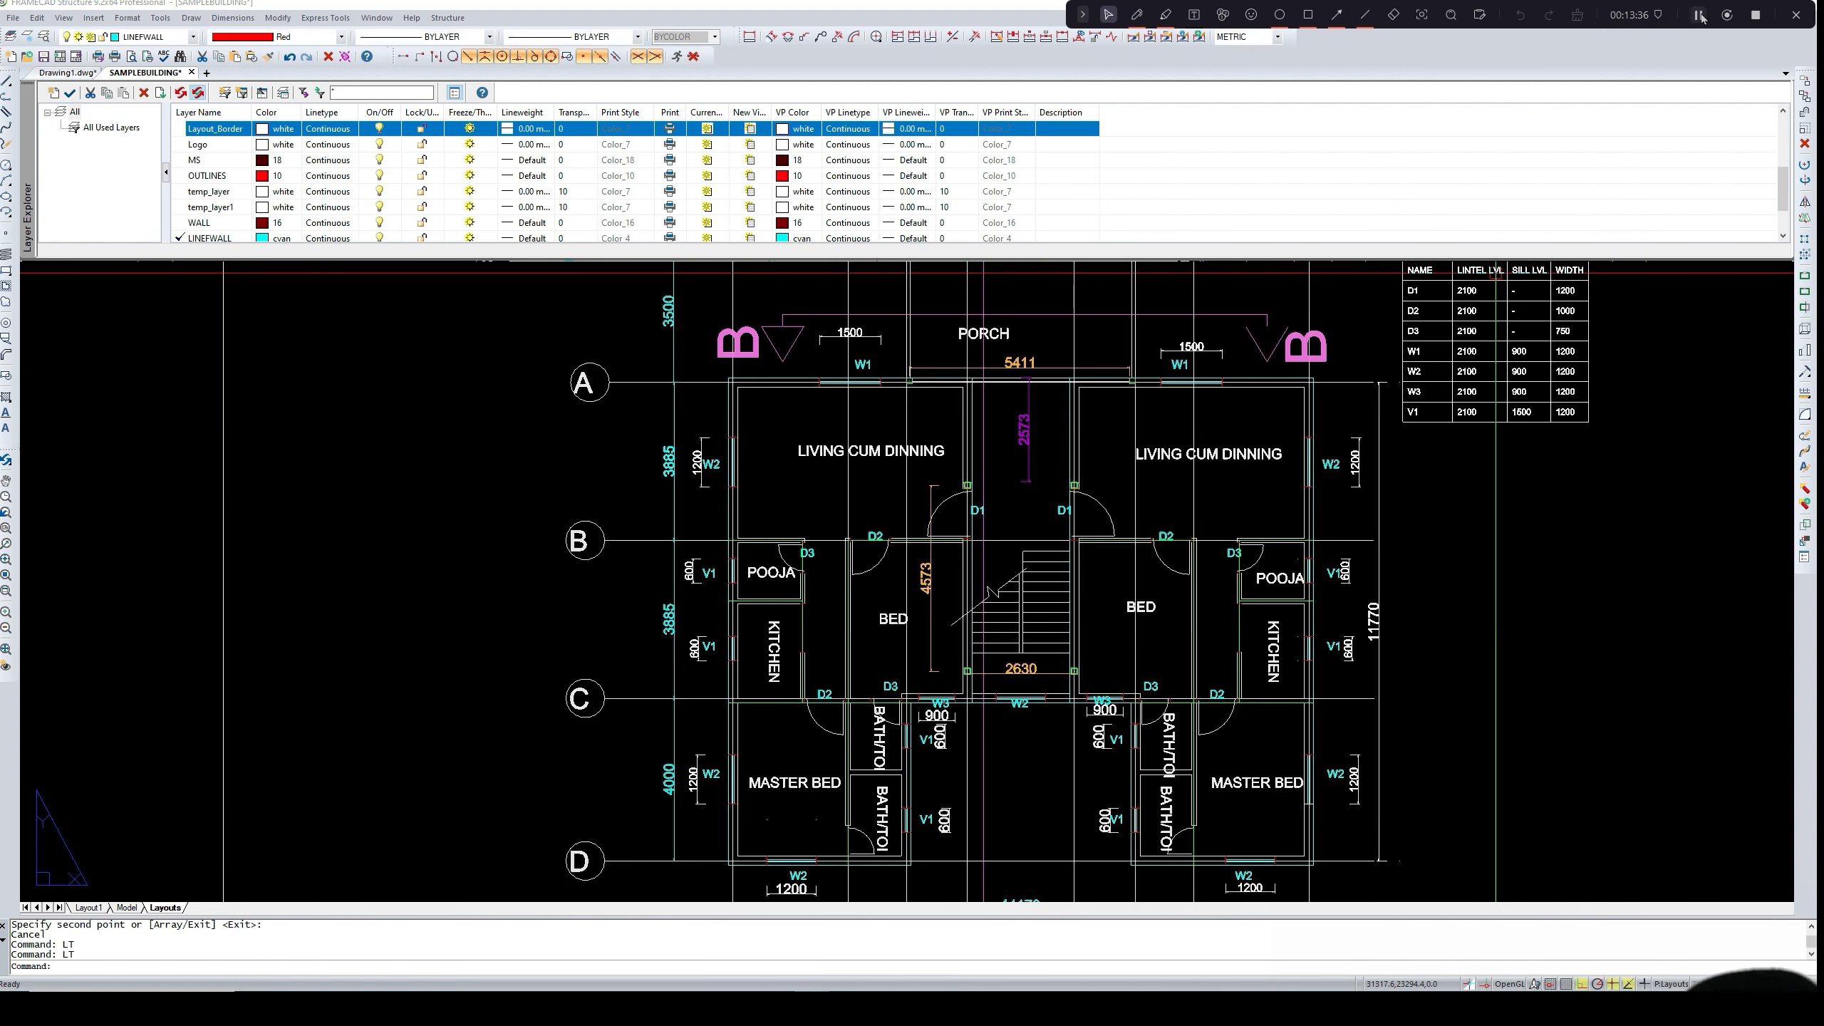
- Run the LT command to hide the ground floor plan background, leaving the wall lines and opening marks
{"action": "scroll", "coordinate": [1197, 403], "scroll_direction": "down", "scroll_amount": 3}
{"action": "middle_click_drag", "start_coordinate": [1195, 425], "coordinate": [1178, 455]}
{"action": "scroll", "coordinate": [1153, 522], "scroll_direction": "up", "scroll_amount": 4}
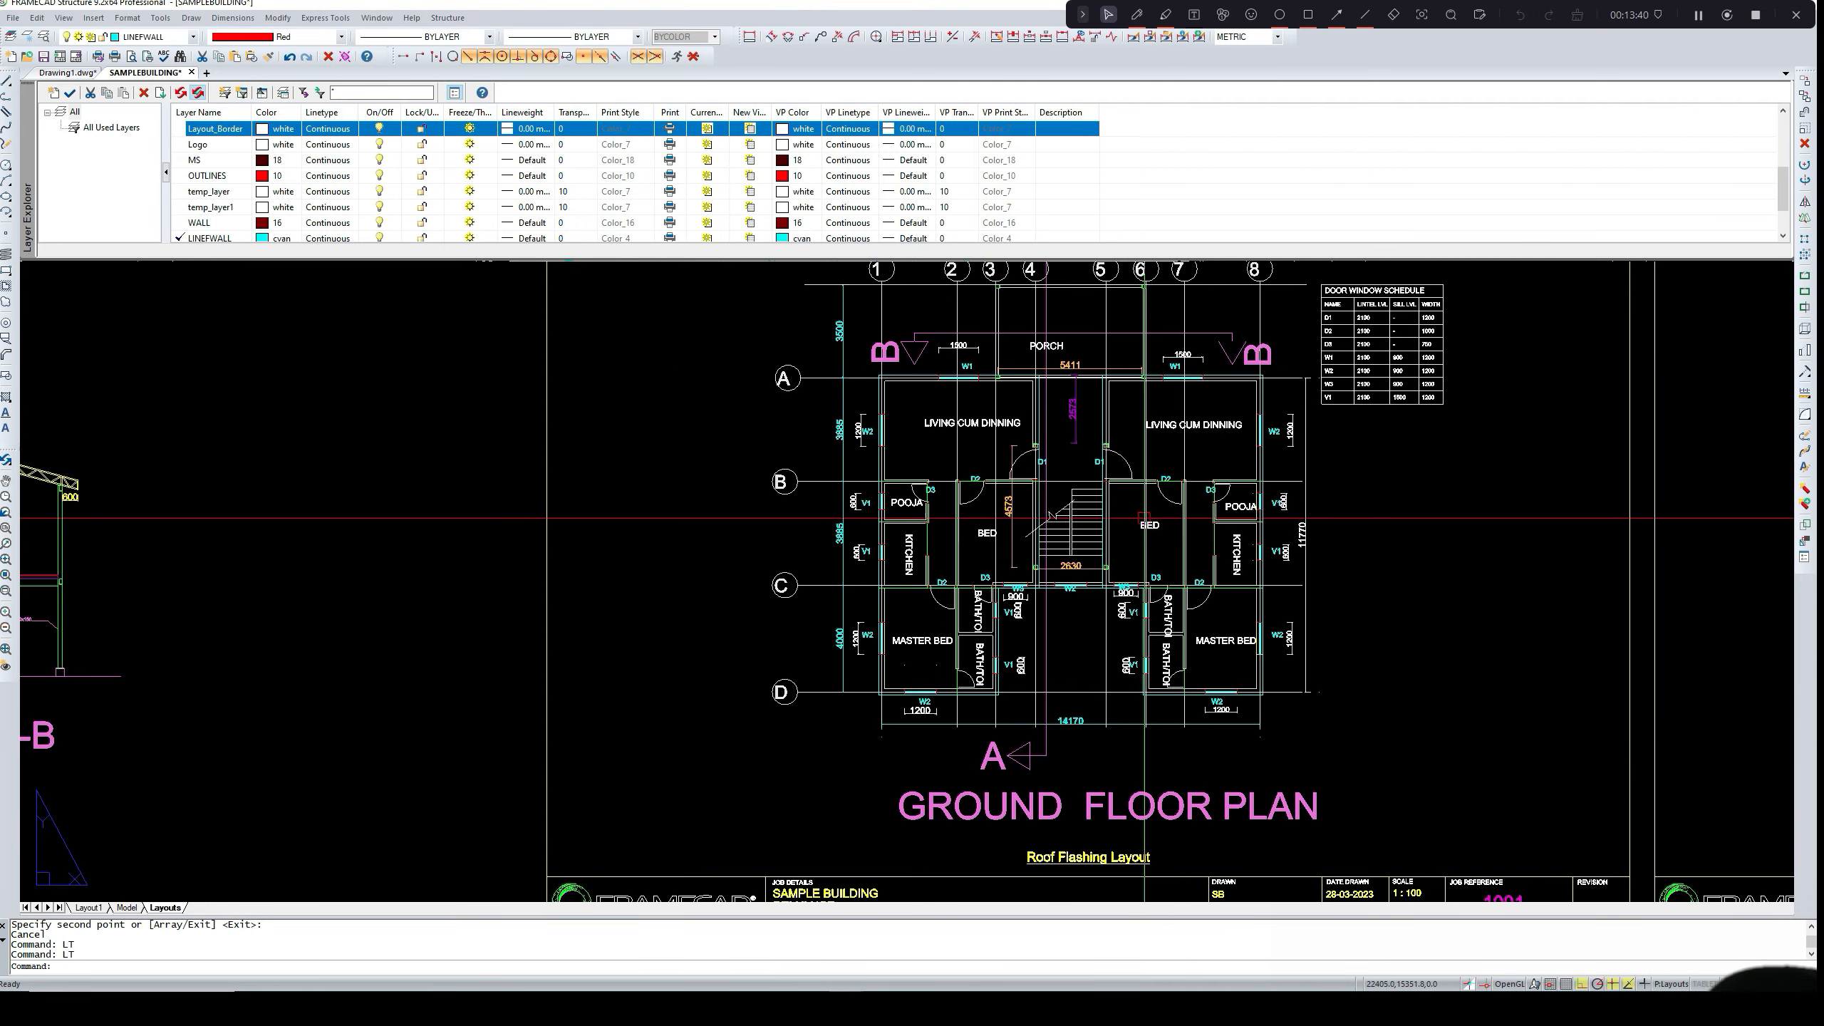
{"action": "middle_click_drag", "start_coordinate": [1144, 517], "coordinate": [1071, 579]}
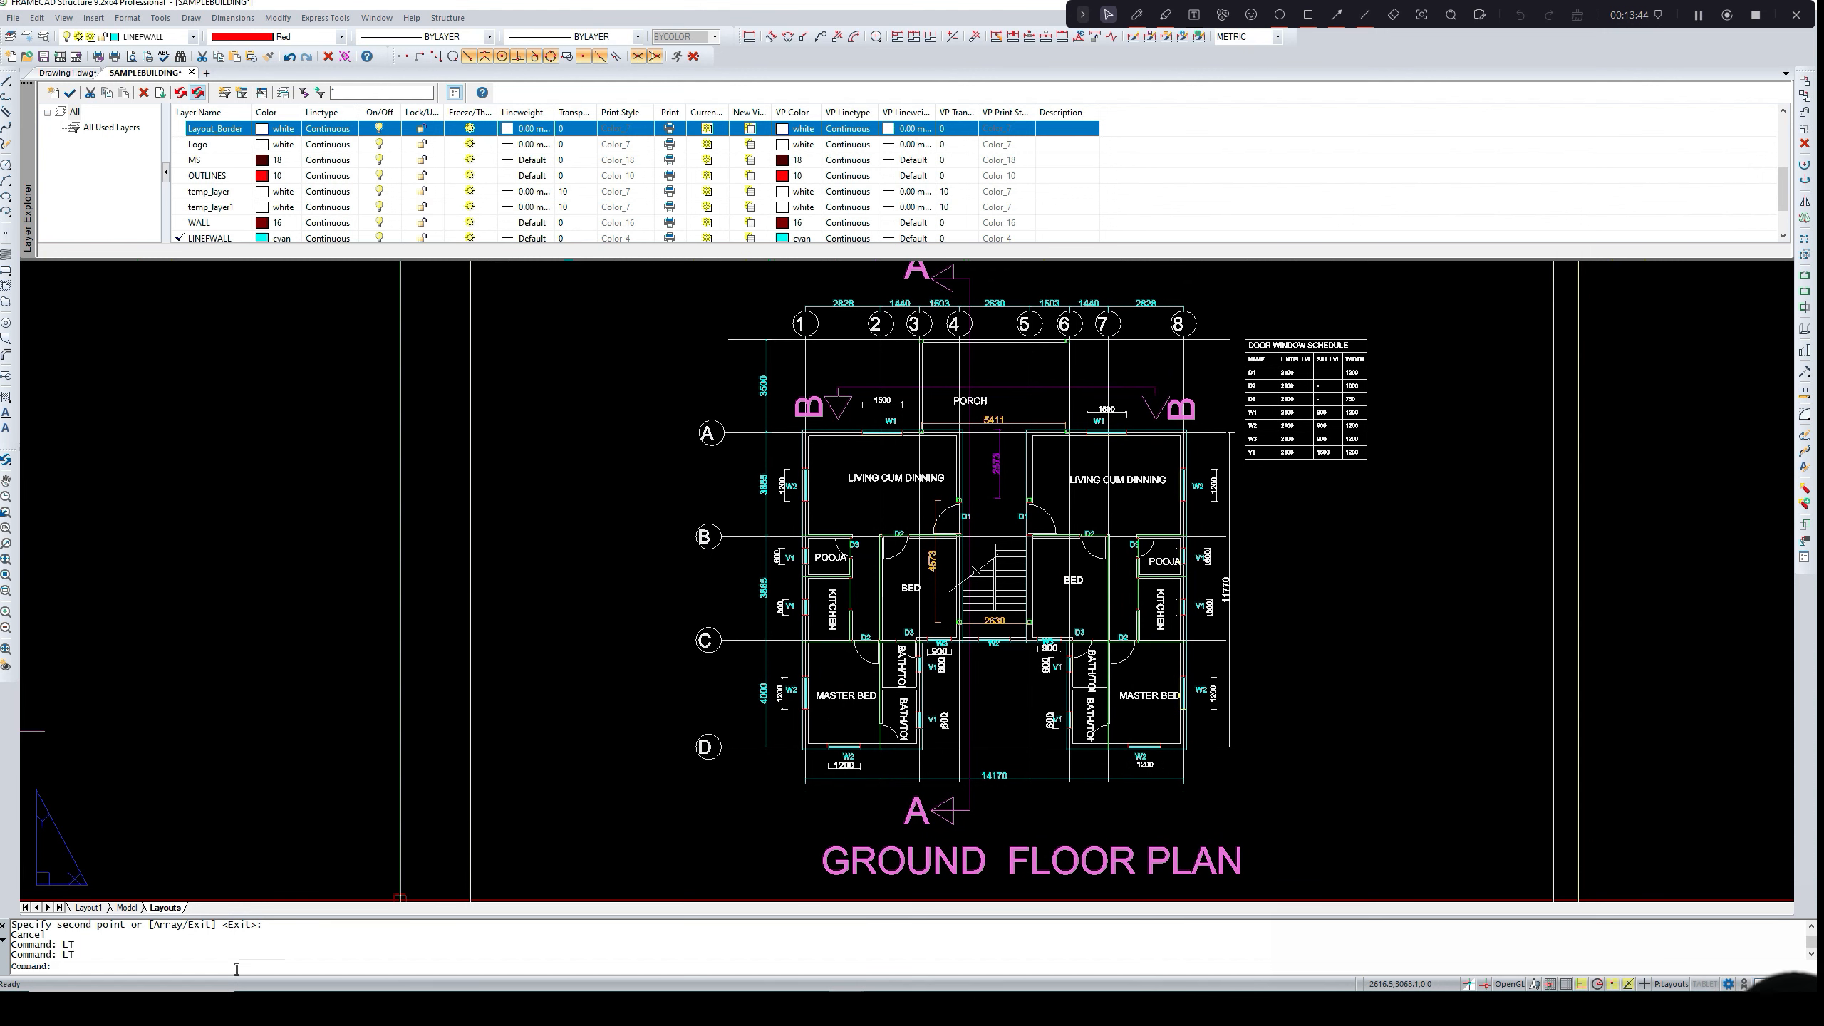
{"action": "type", "text": "t"}
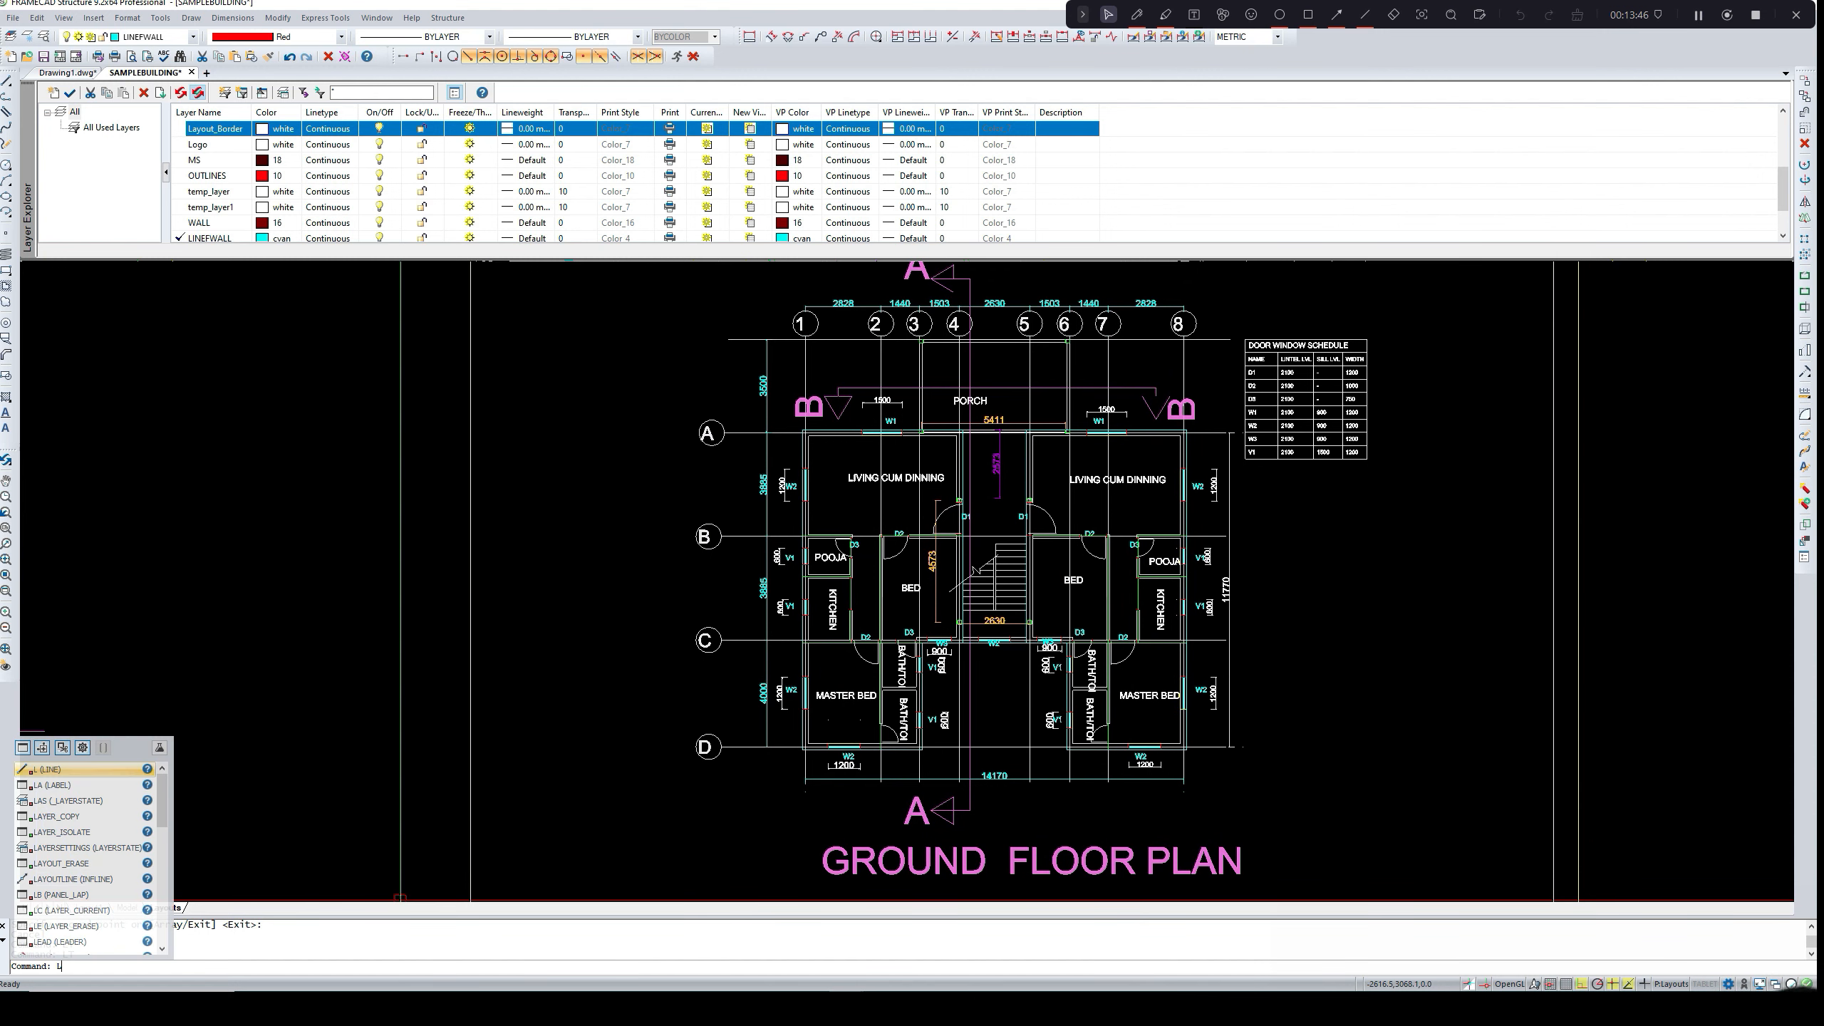
{"action": "key", "text": "Return"}
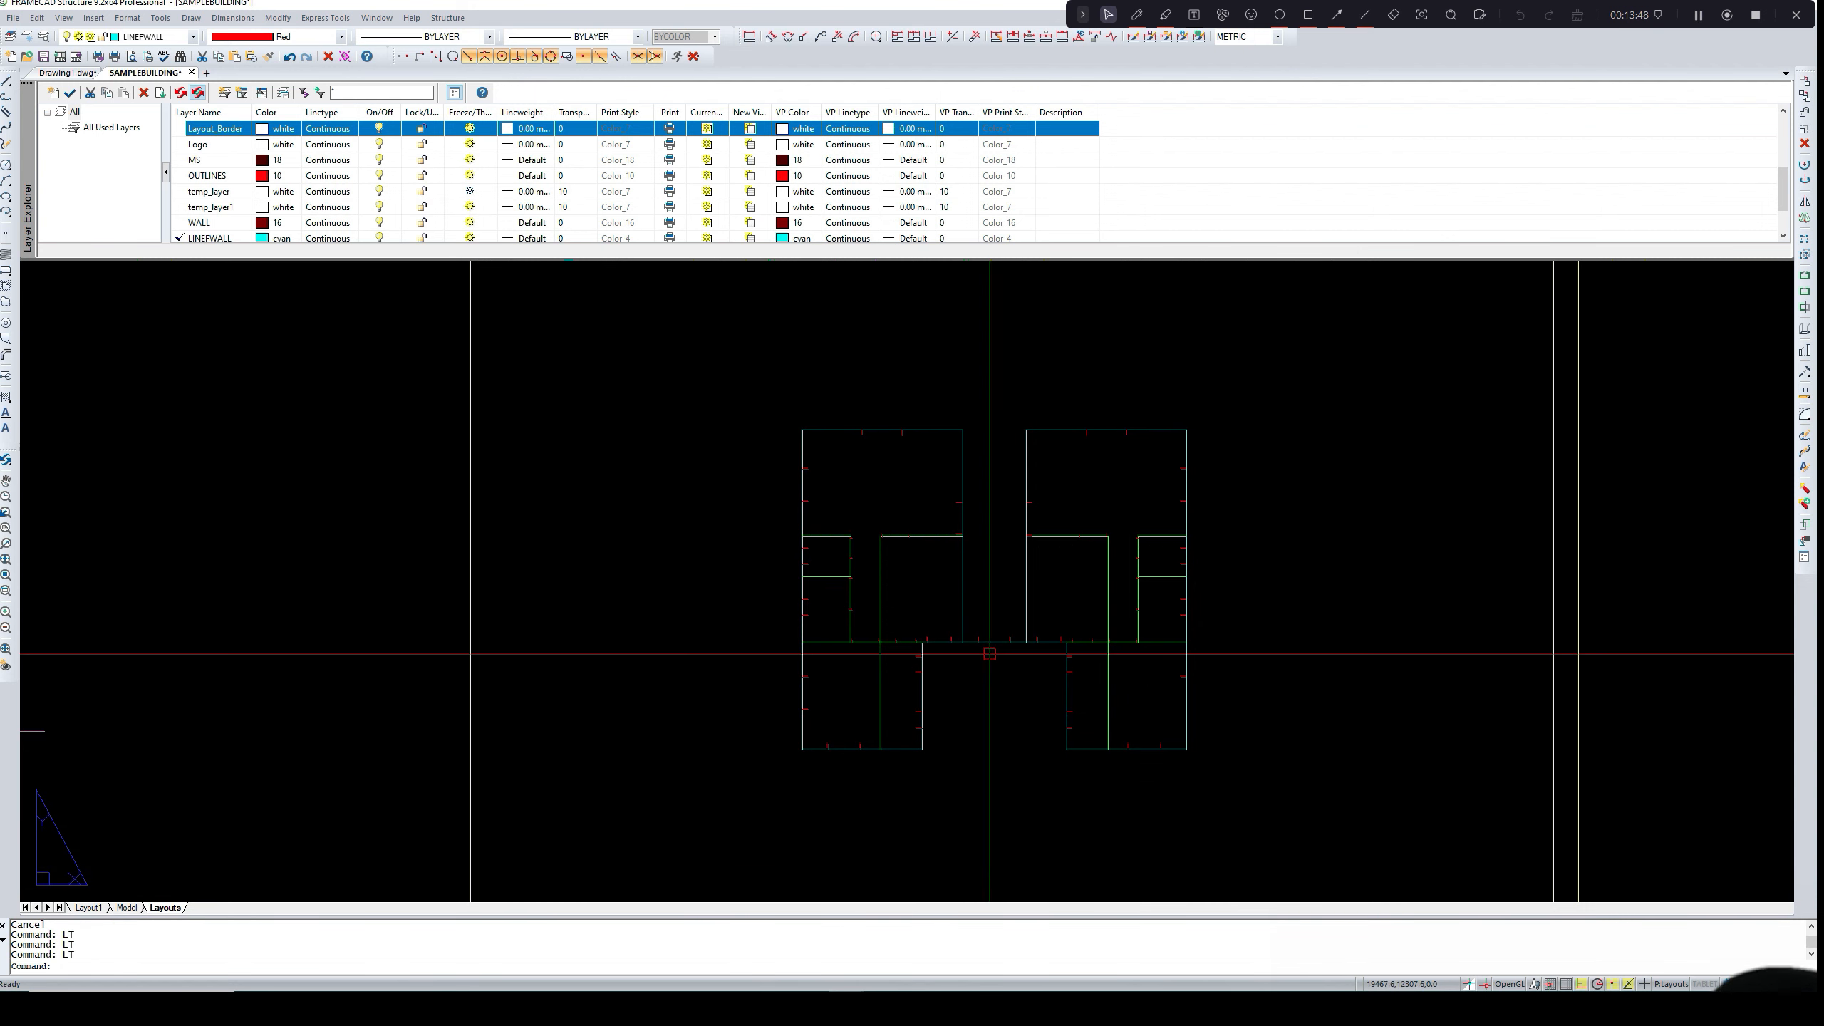
- Trim the left unit's kitchen wall line between the two opening marks below the pooja room, using the marks as cutting edges
{"action": "scroll", "coordinate": [983, 661], "scroll_direction": "up", "scroll_amount": 4}
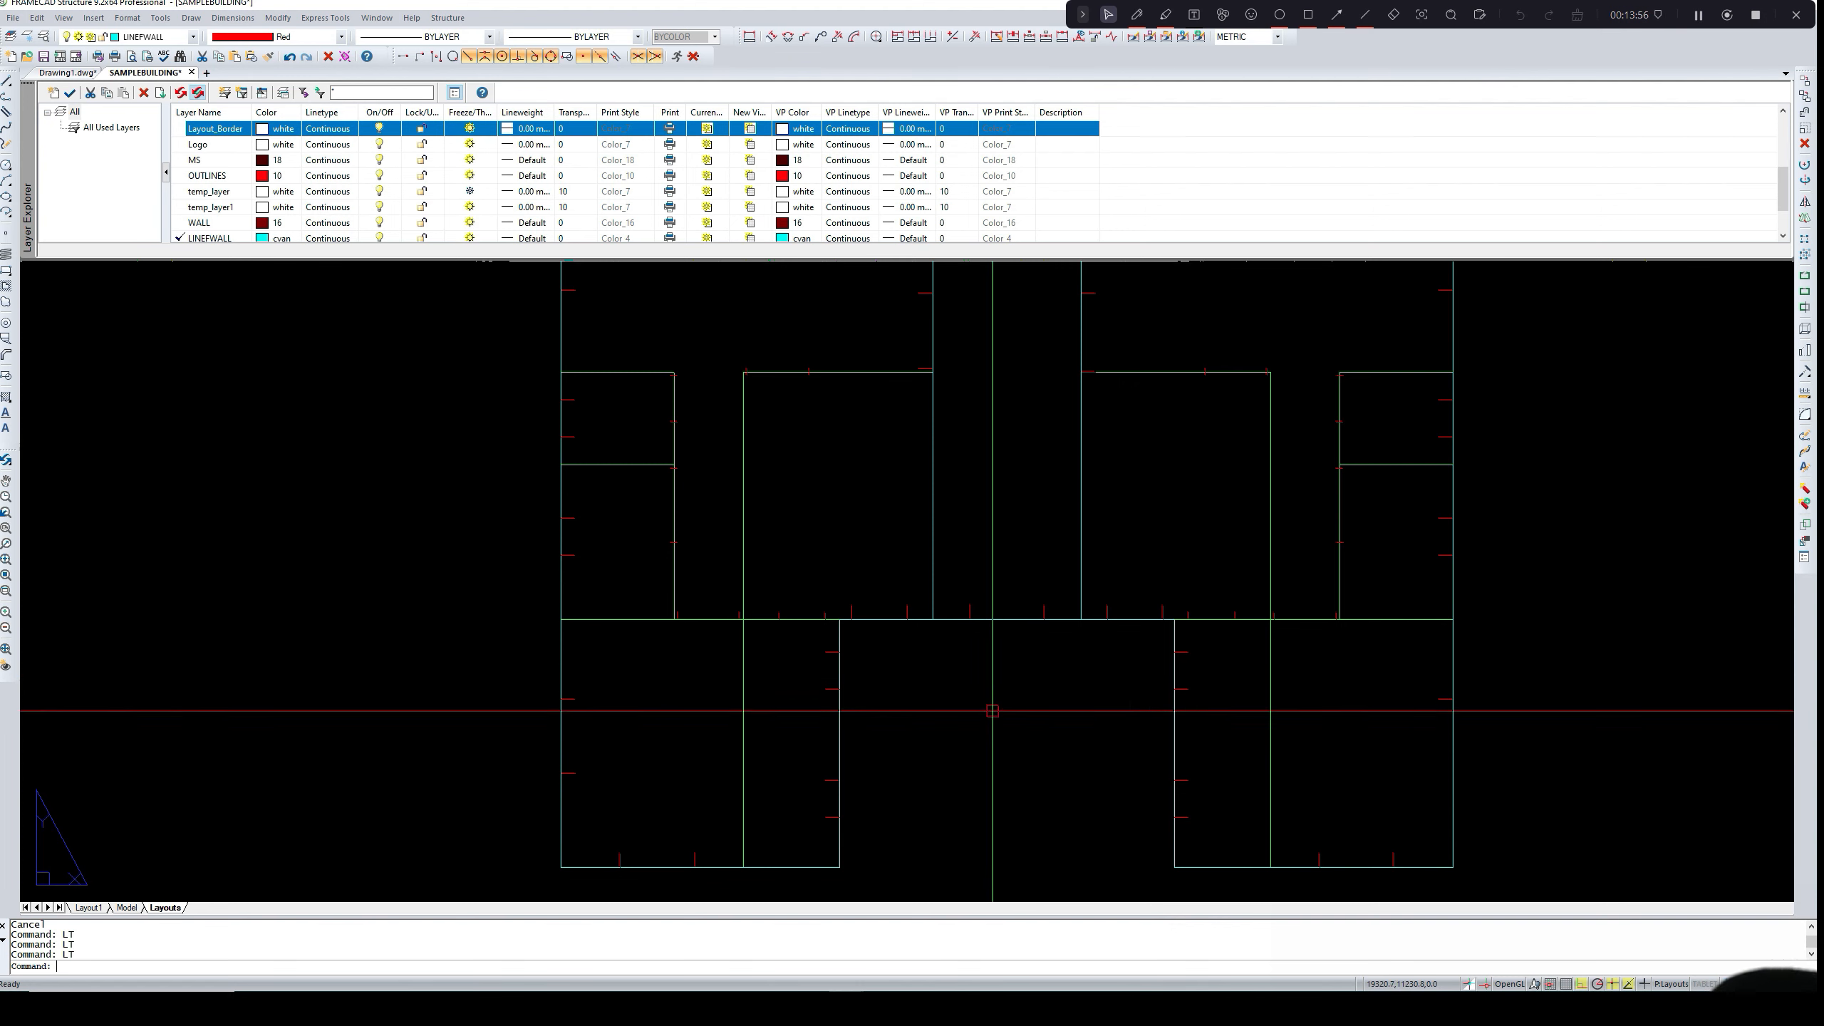
{"action": "middle_click_drag", "start_coordinate": [990, 716], "coordinate": [1044, 751]}
{"action": "scroll", "coordinate": [784, 579], "scroll_direction": "up", "scroll_amount": 2}
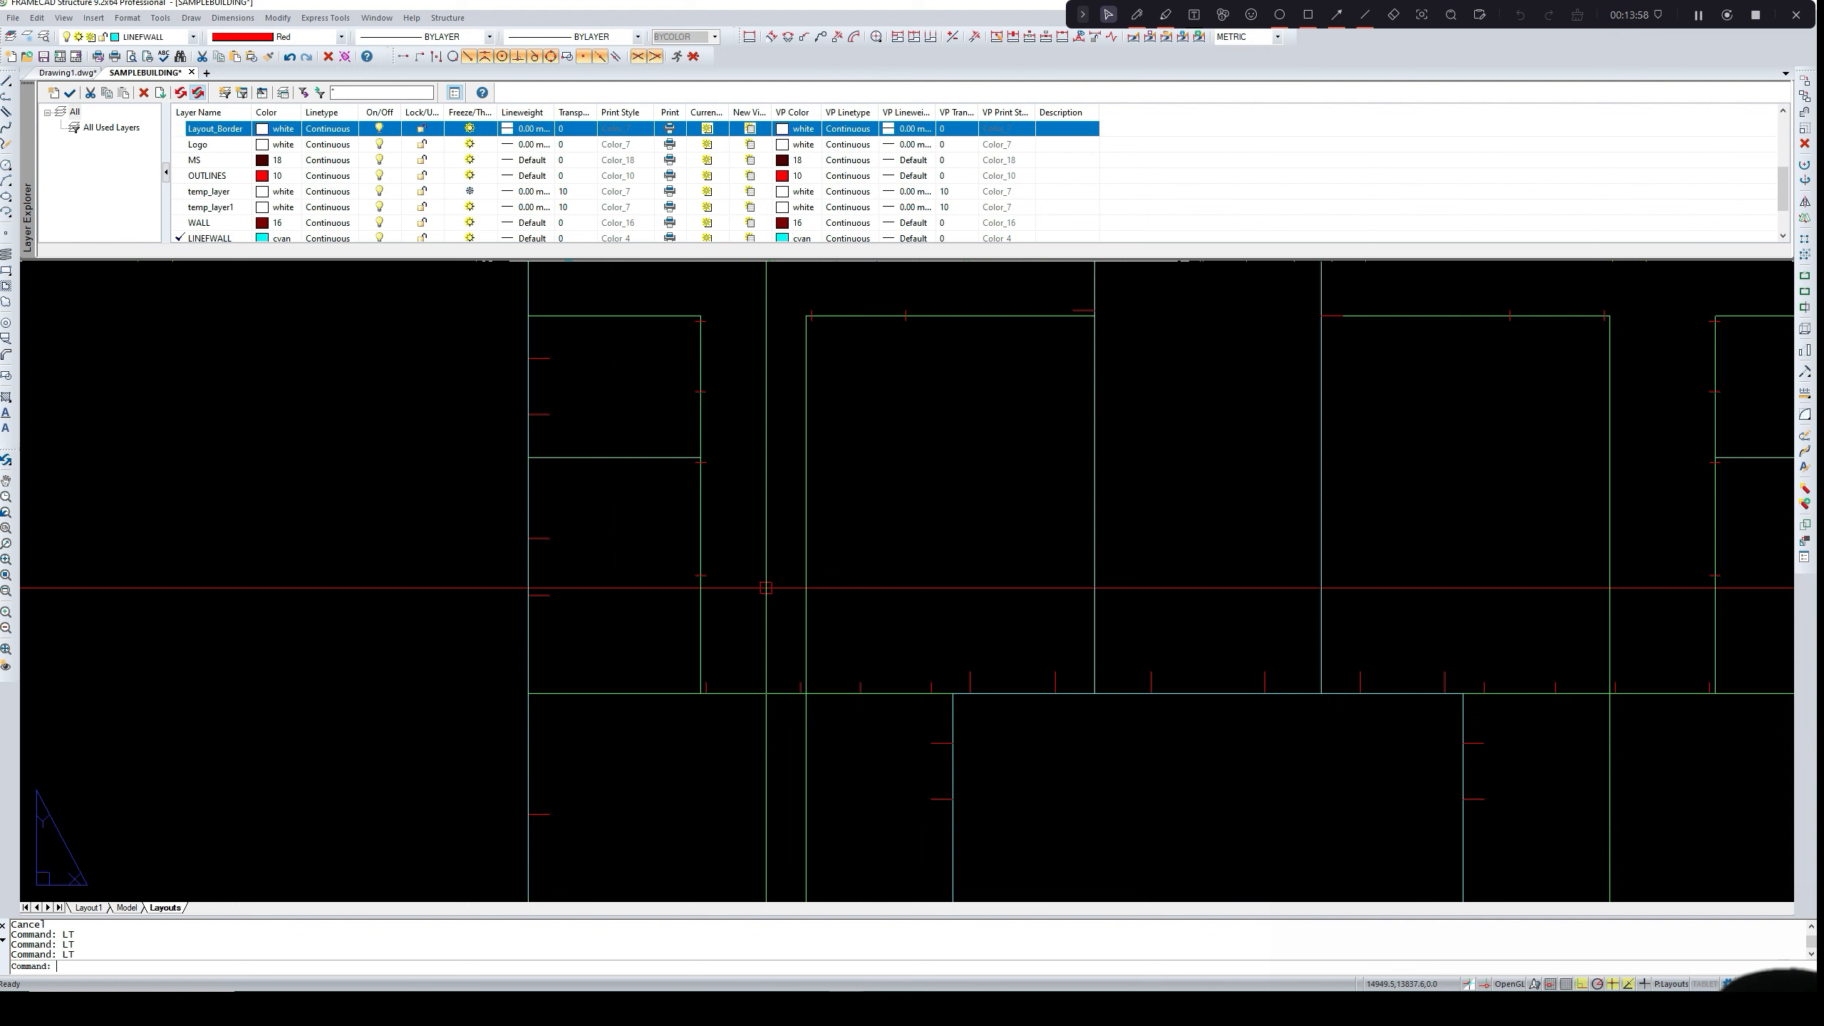
{"action": "key", "text": "Escape"}
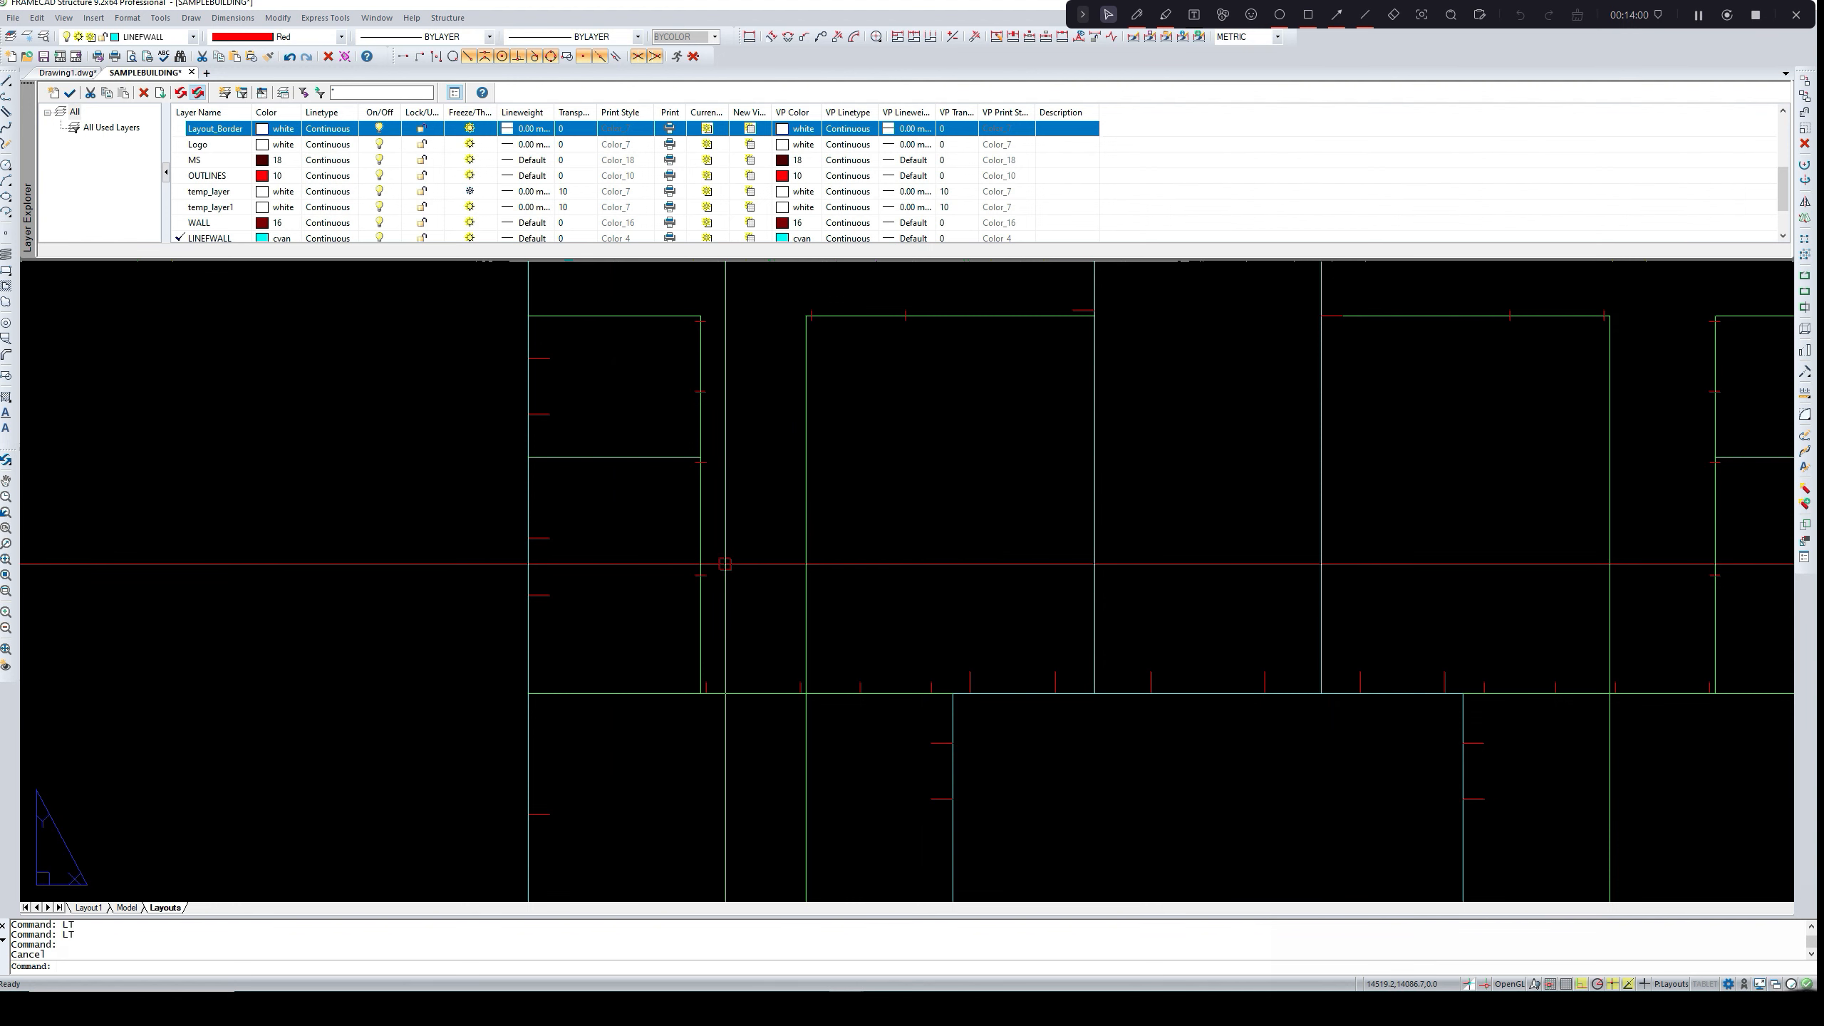
{"action": "type", "text": "tr"}
{"action": "key", "text": "Return"}
{"action": "scroll", "coordinate": [721, 568], "scroll_direction": "up", "scroll_amount": 2}
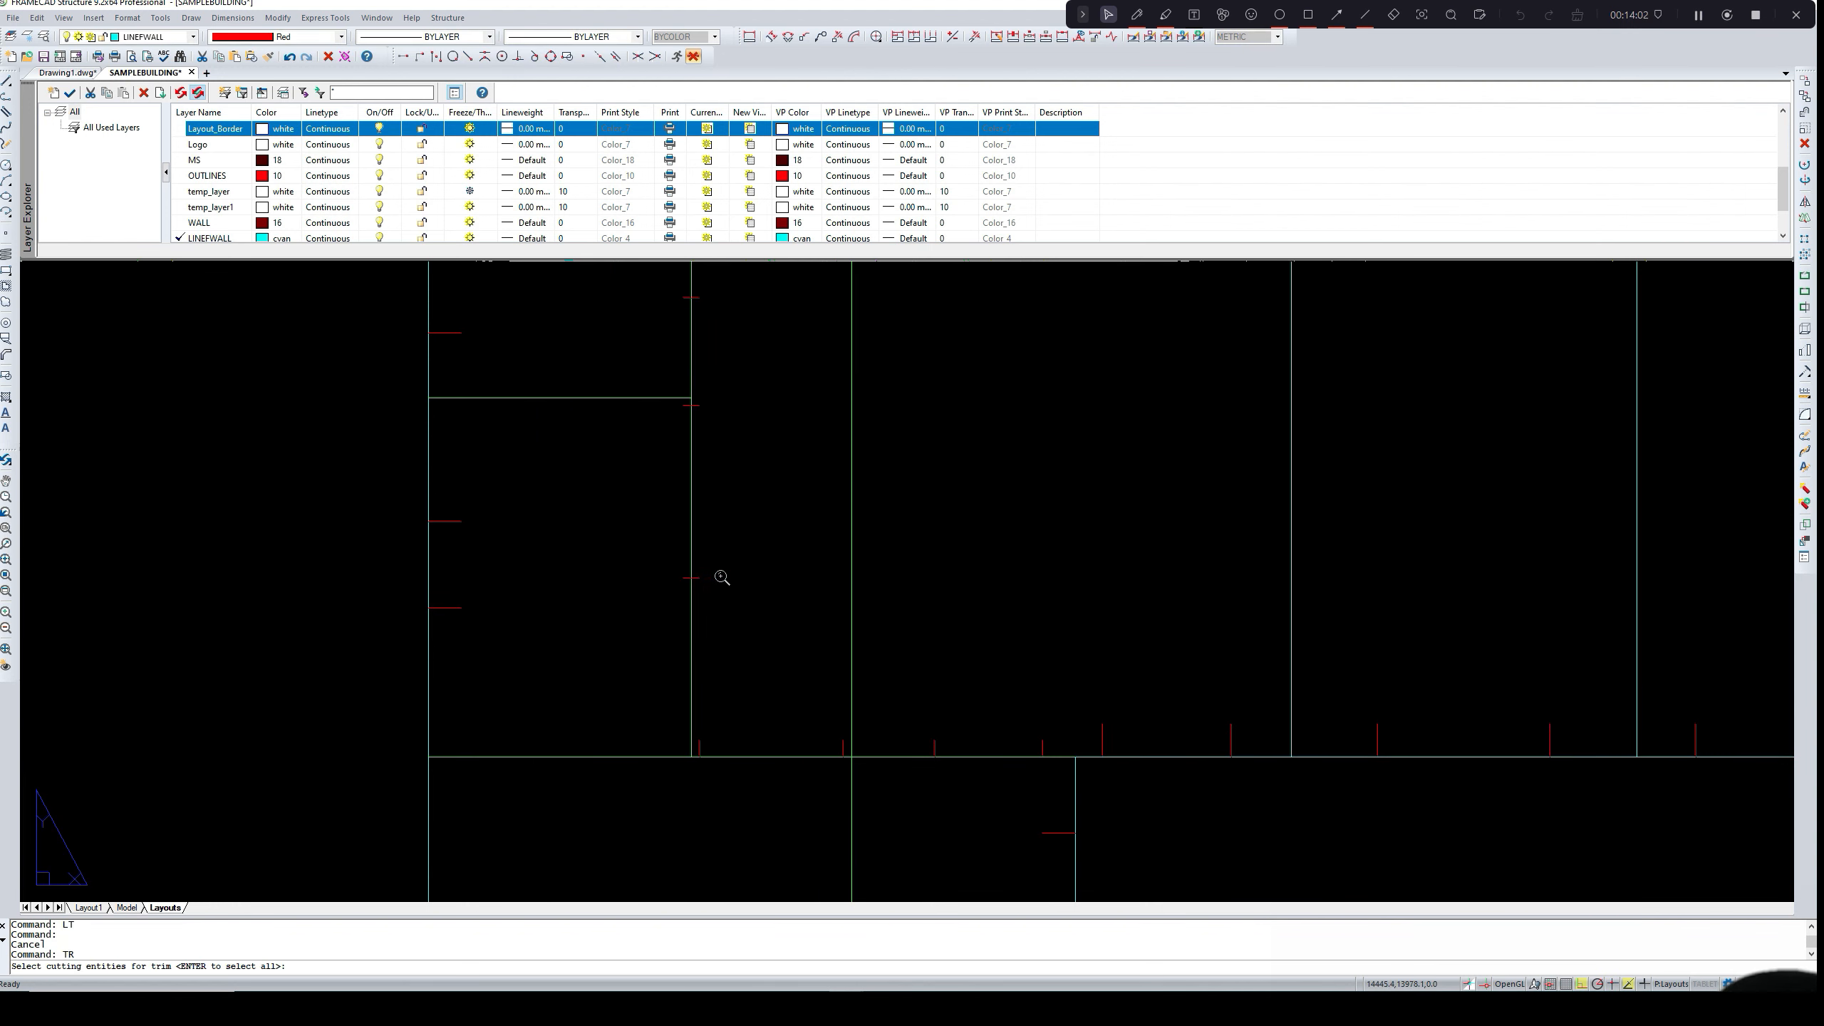
{"action": "left_click", "coordinate": [699, 576]}
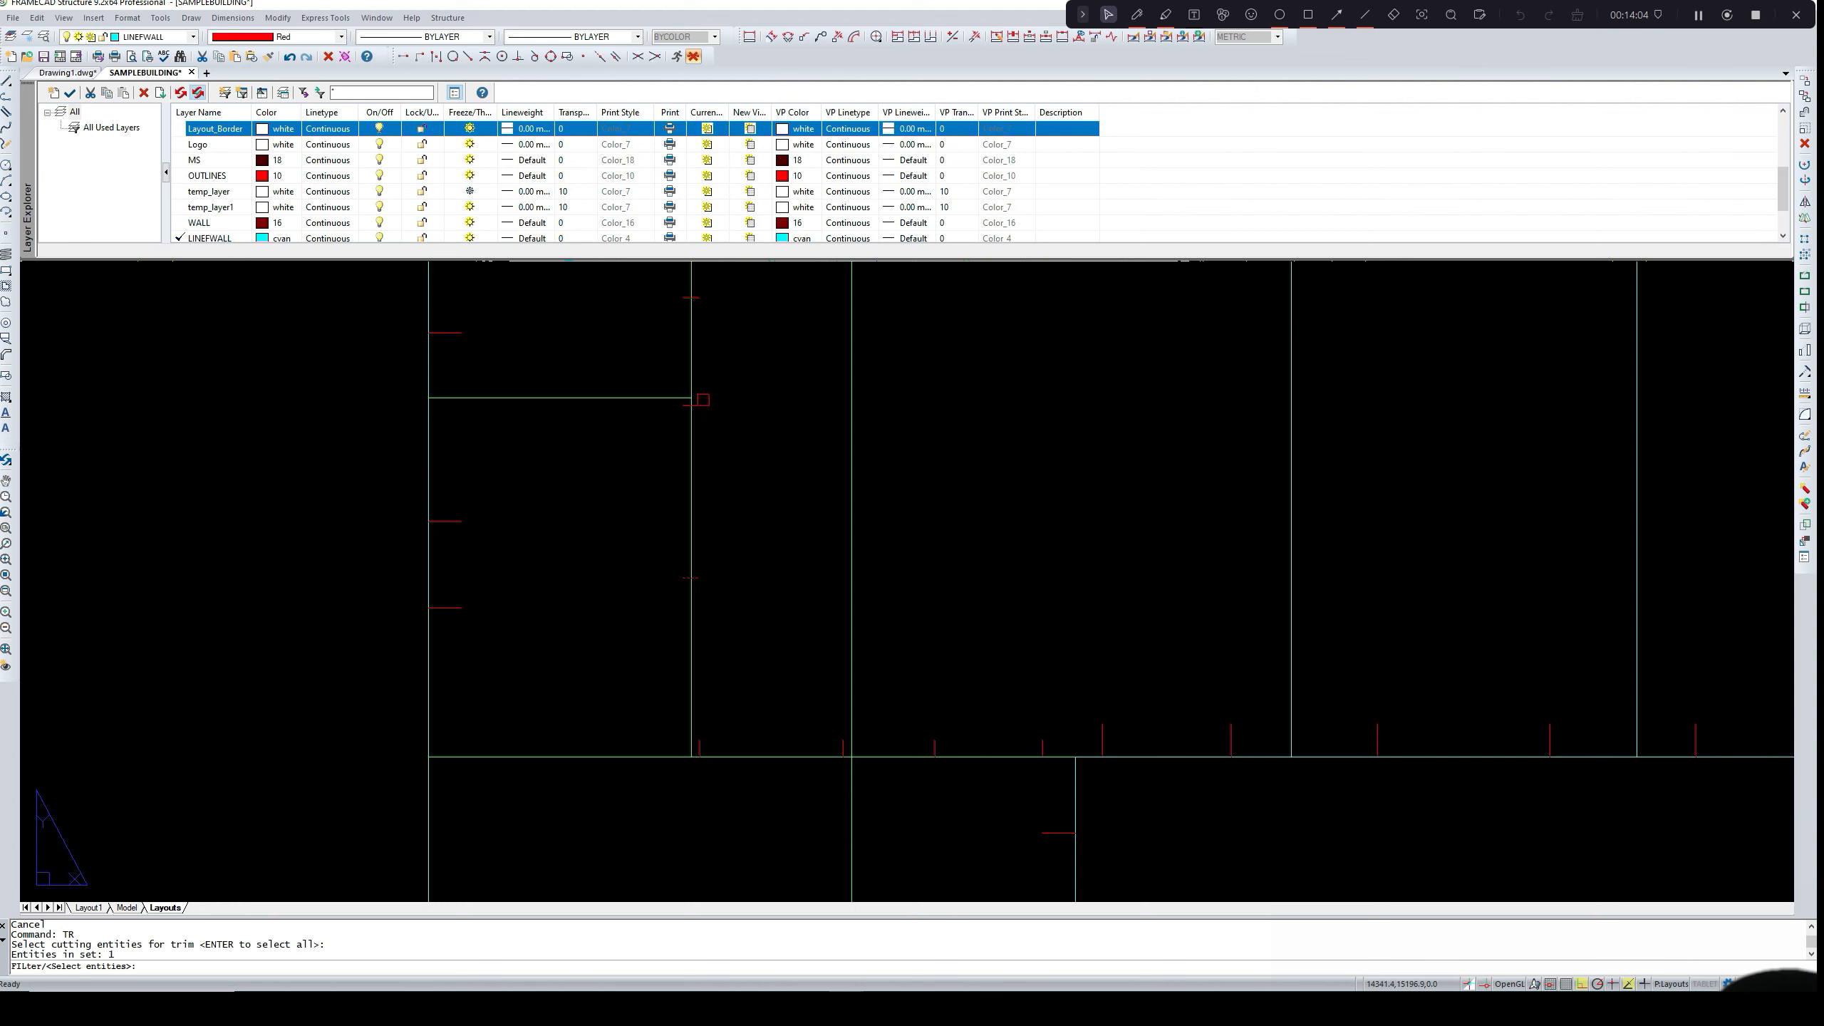
{"action": "left_click", "coordinate": [697, 404]}
{"action": "key", "text": "Return"}
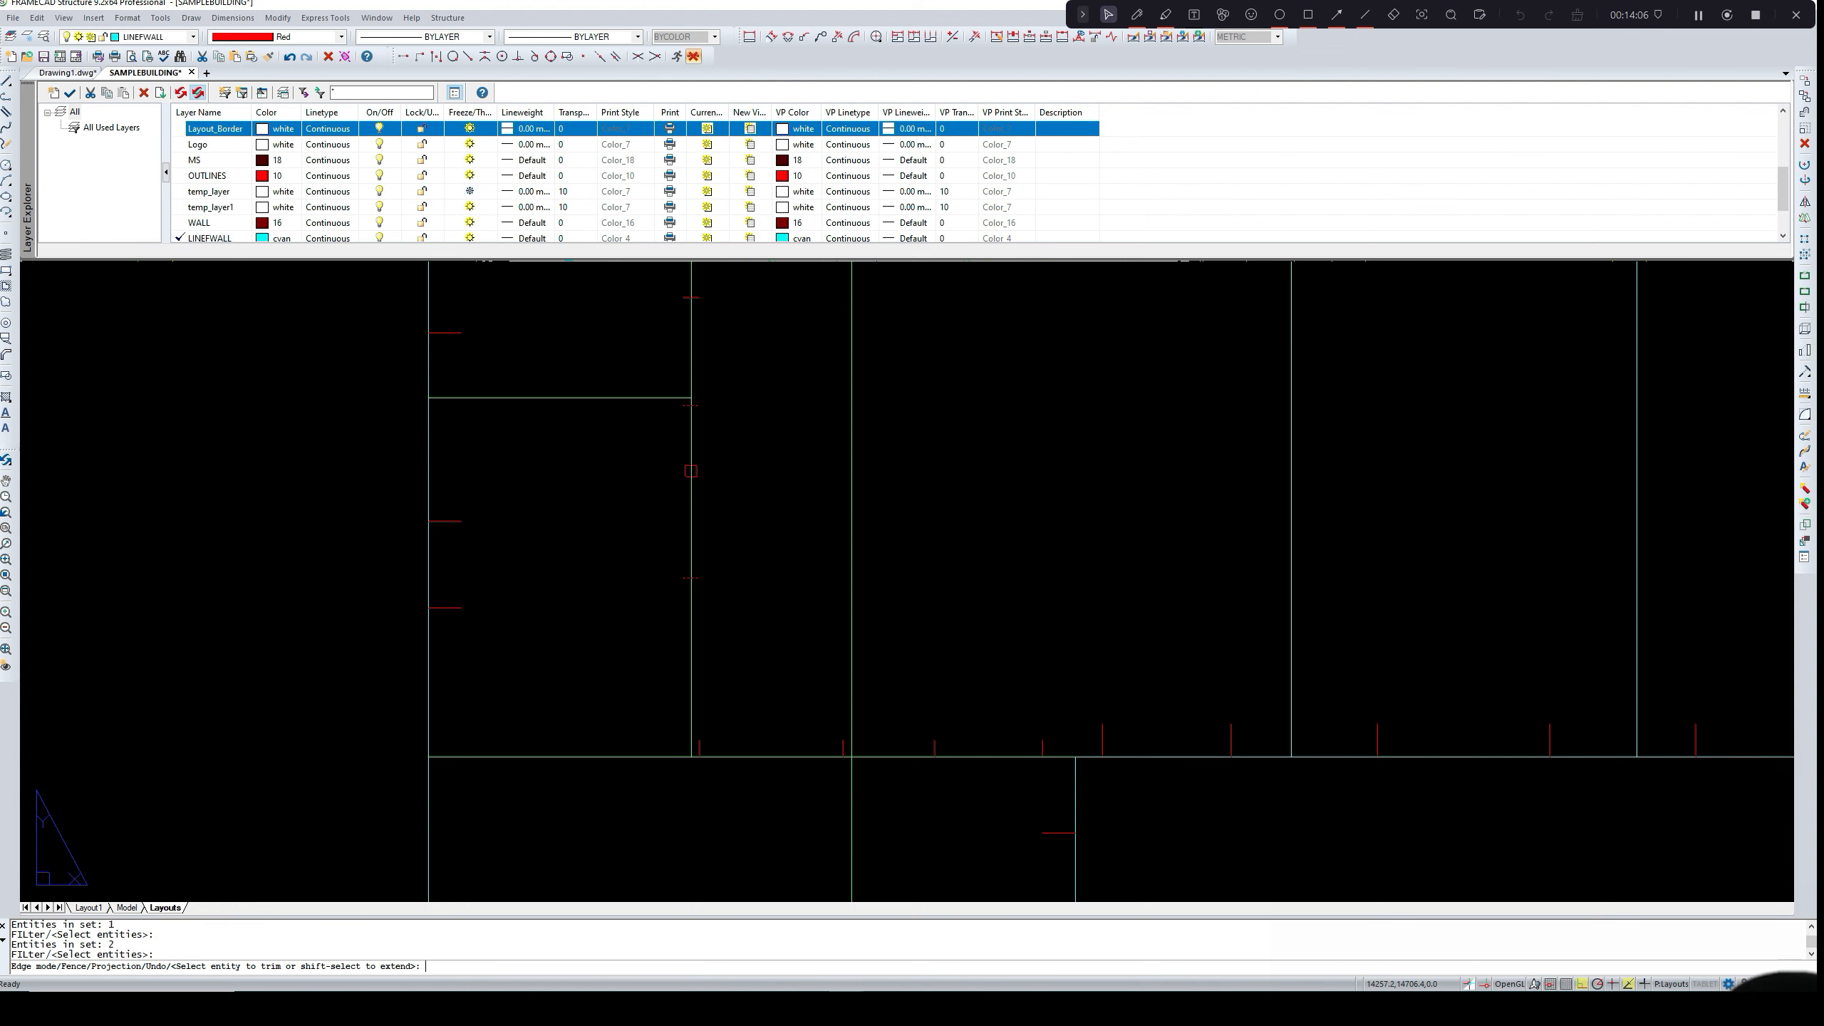
{"action": "key", "text": "Return"}
{"action": "scroll", "coordinate": [721, 499], "scroll_direction": "down", "scroll_amount": 4}
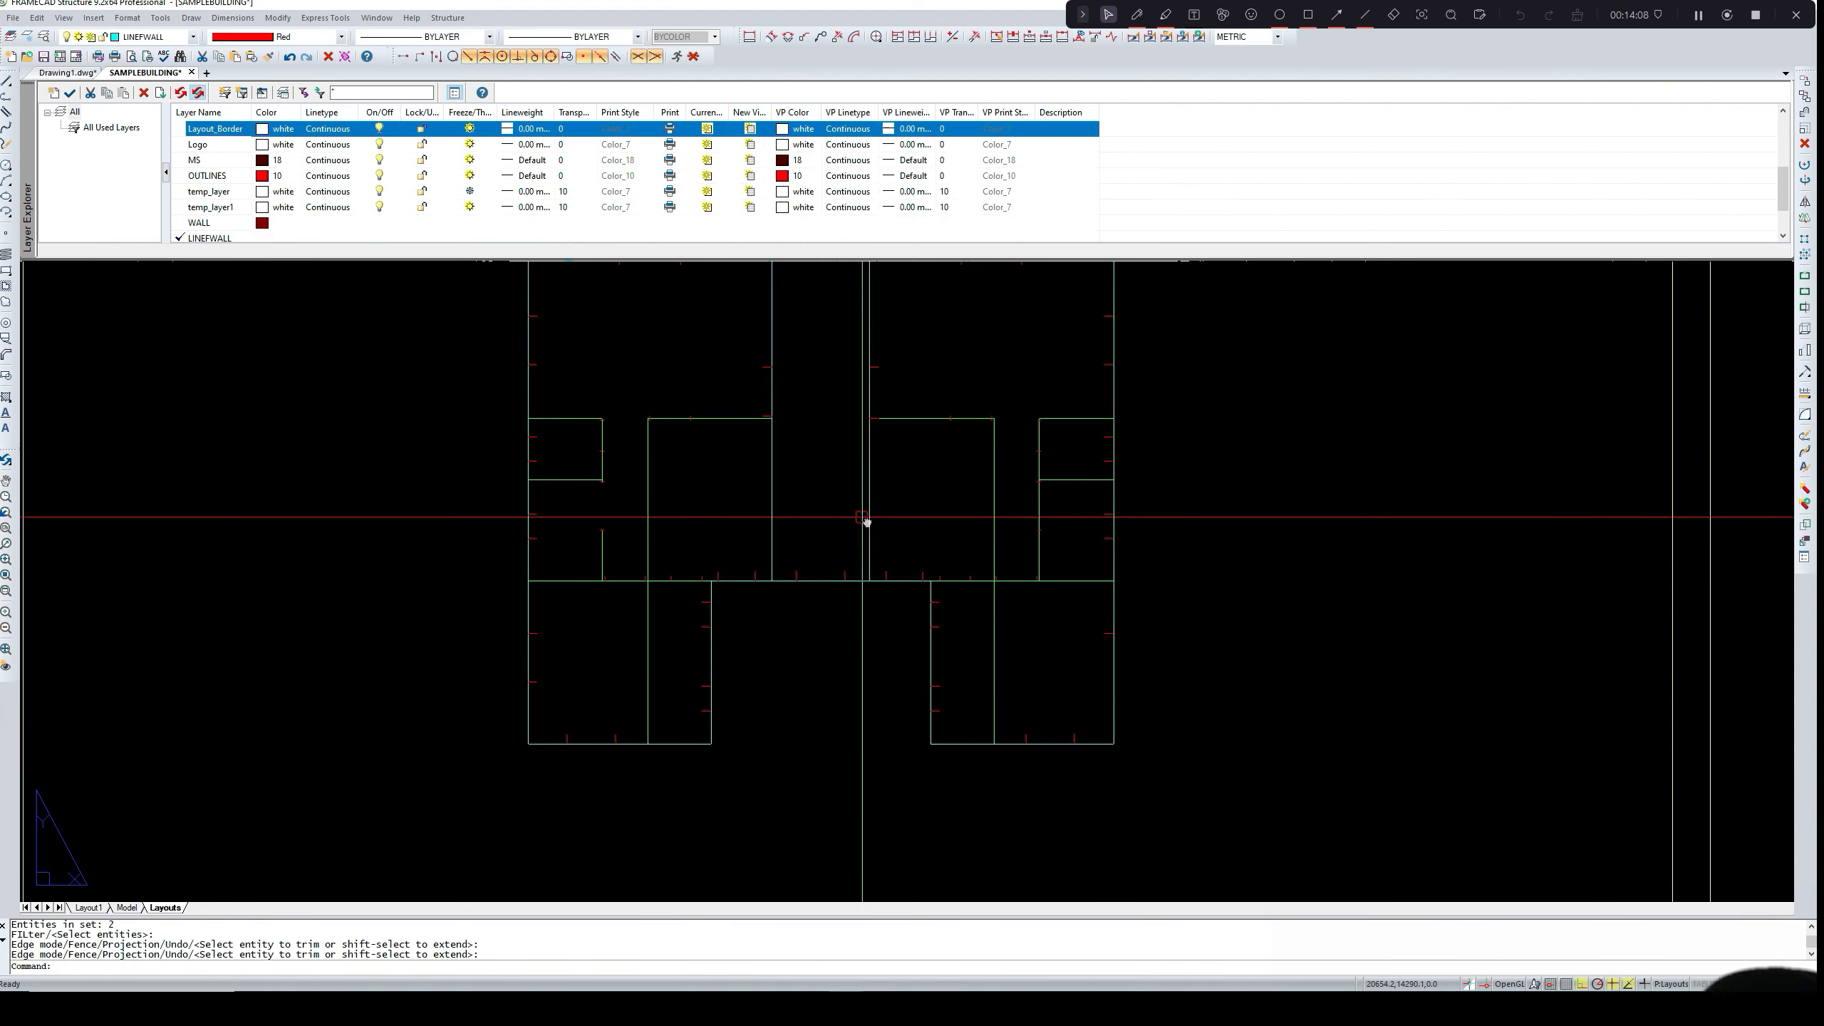
- Trim the matching kitchen wall line in the right unit between its two opening marks, using the marks as cutting edges
{"action": "key", "text": "Escape"}
{"action": "scroll", "coordinate": [944, 555], "scroll_direction": "up", "scroll_amount": 3}
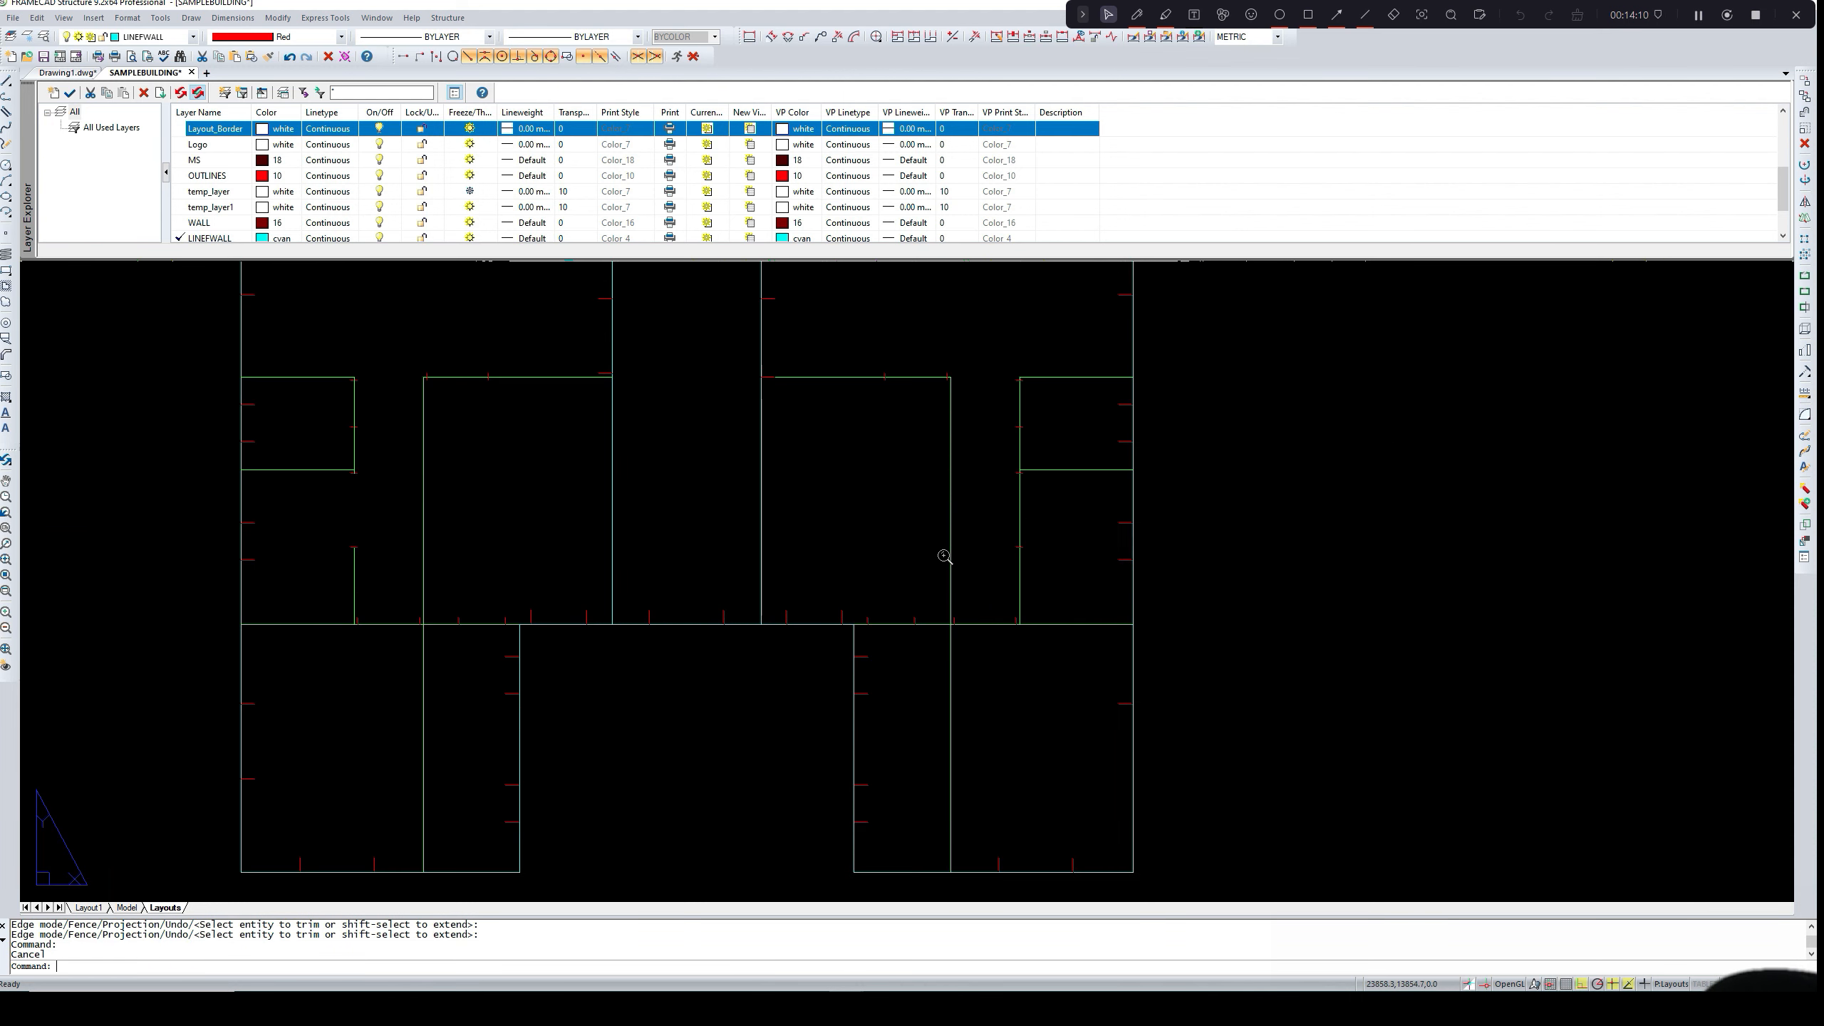
{"action": "type", "text": "tr"}
{"action": "key", "text": "Return"}
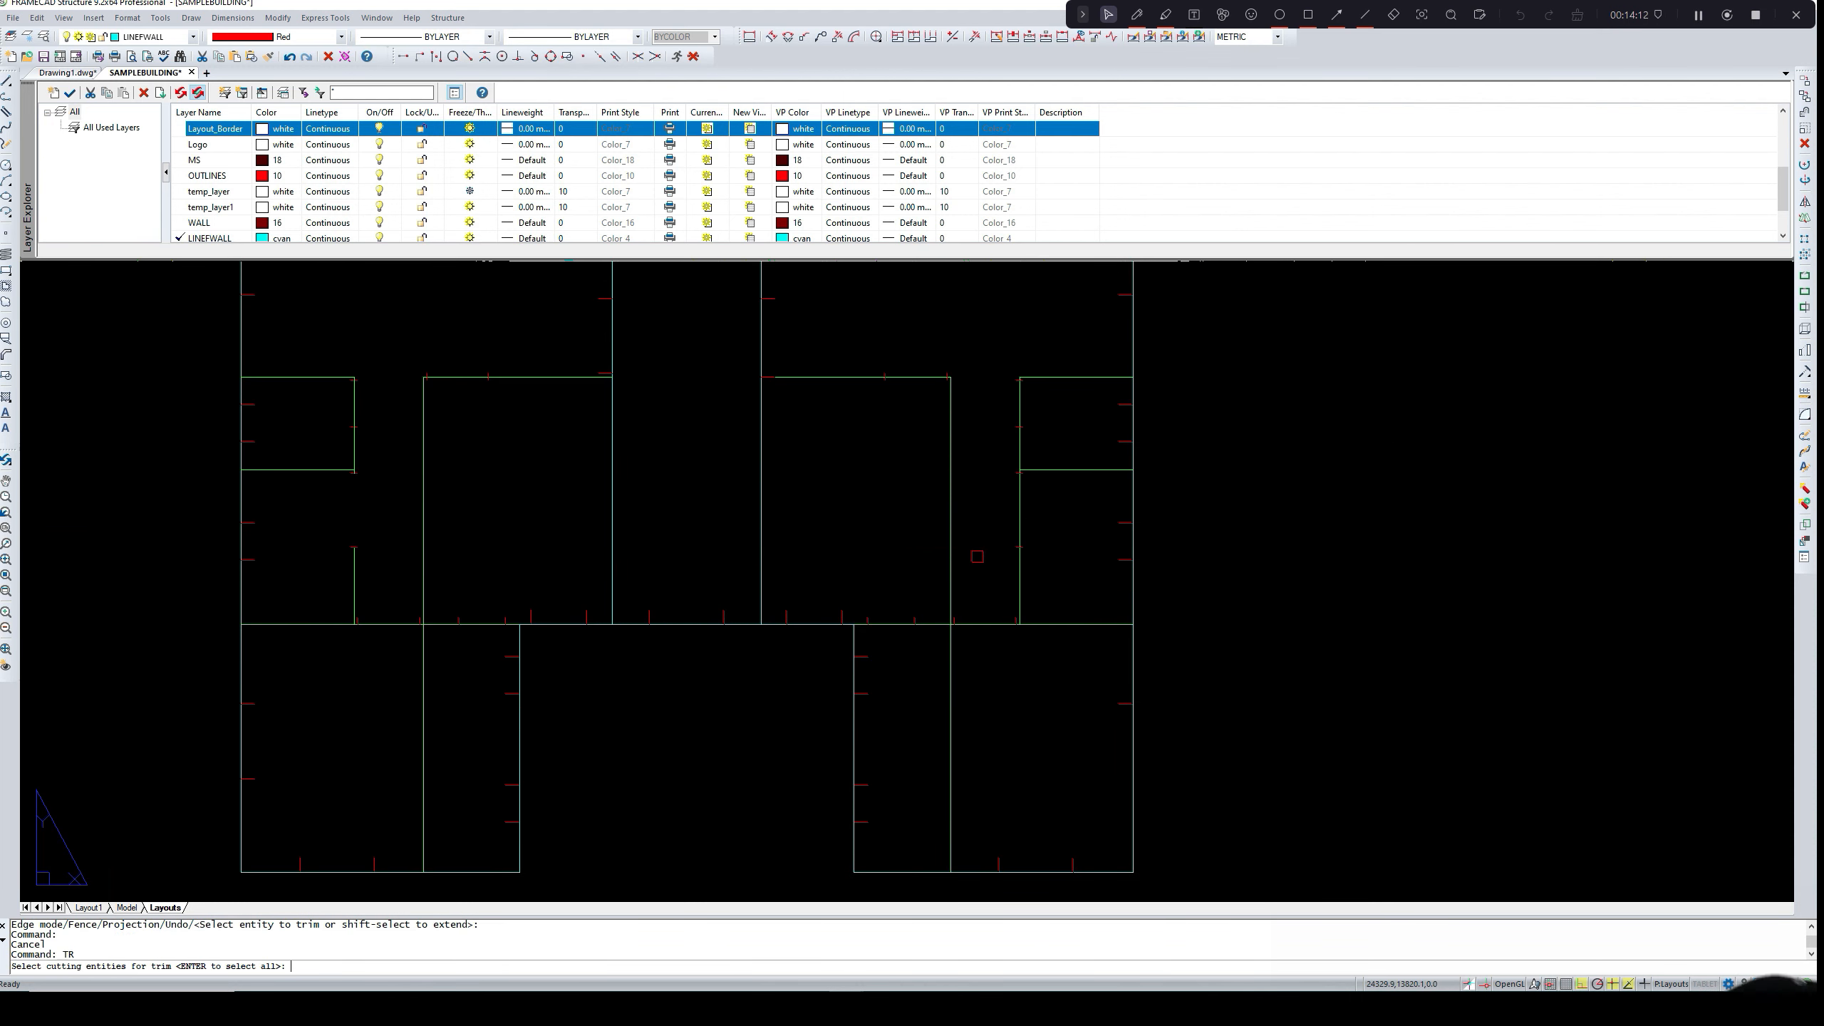
{"action": "scroll", "coordinate": [1019, 558], "scroll_direction": "up", "scroll_amount": 4}
{"action": "left_click", "coordinate": [1022, 562]}
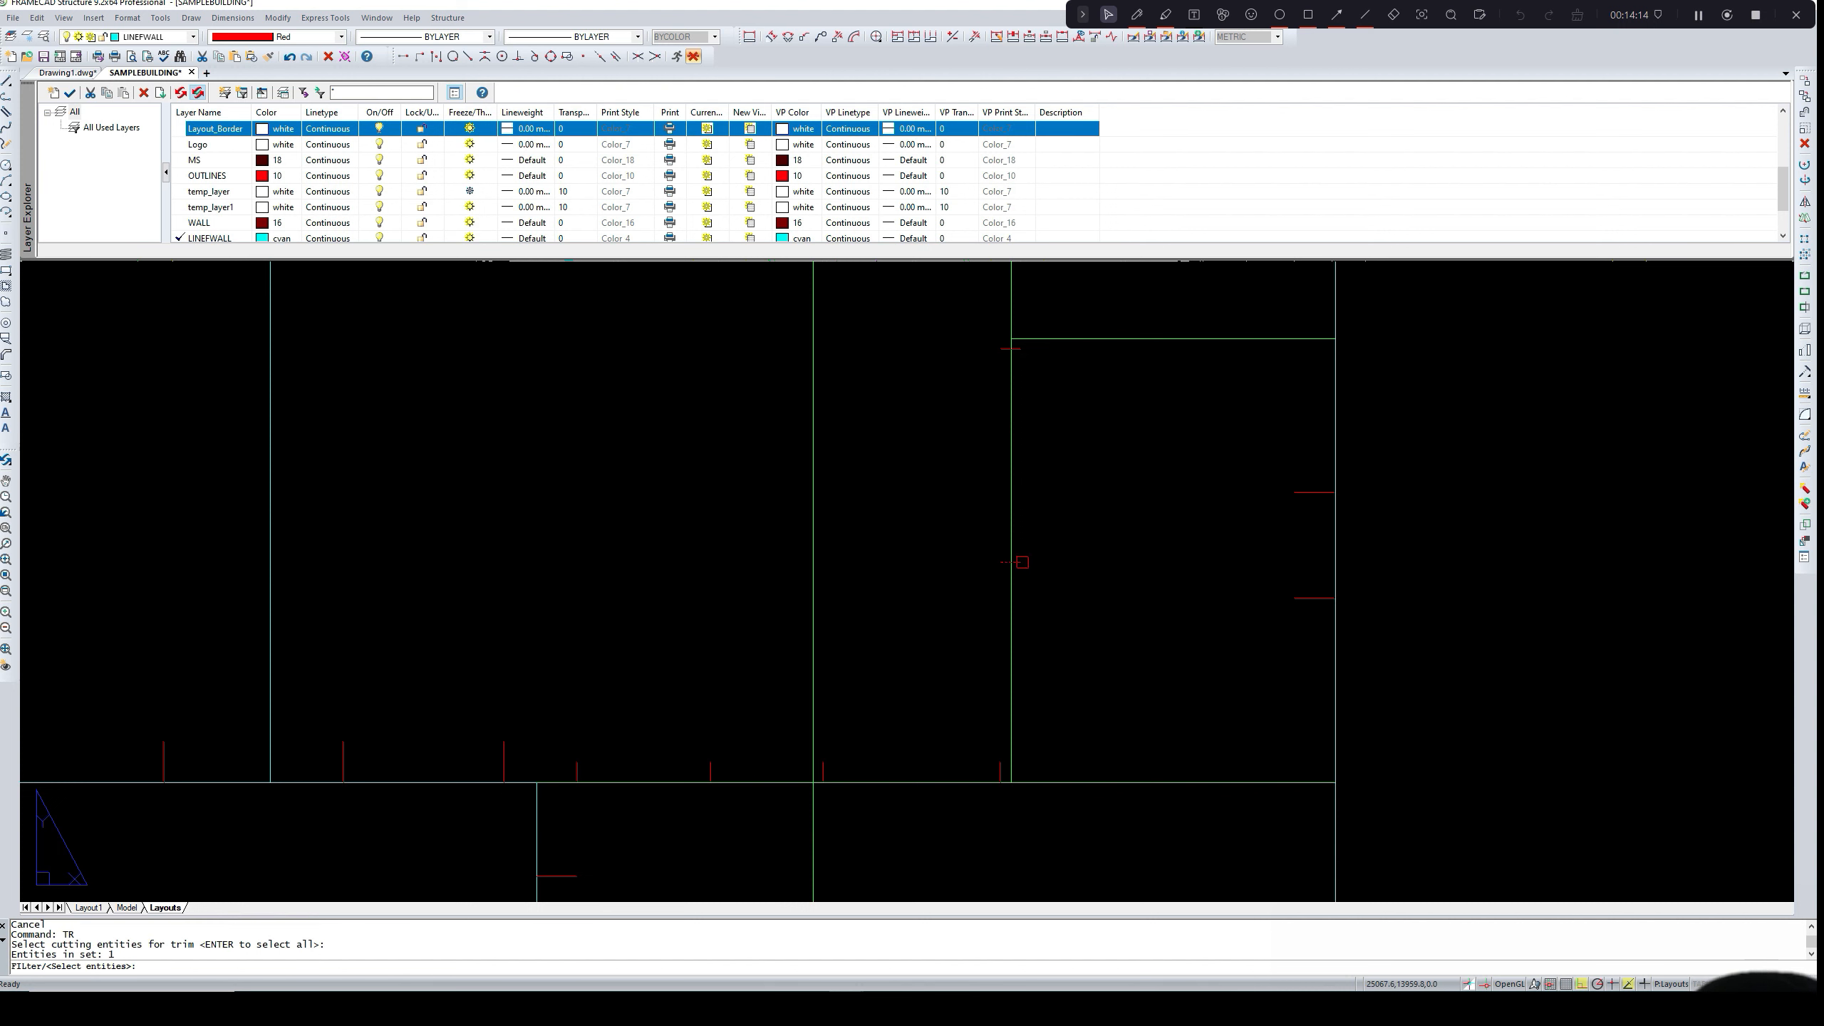
{"action": "left_click", "coordinate": [1026, 351]}
{"action": "key", "text": "Return"}
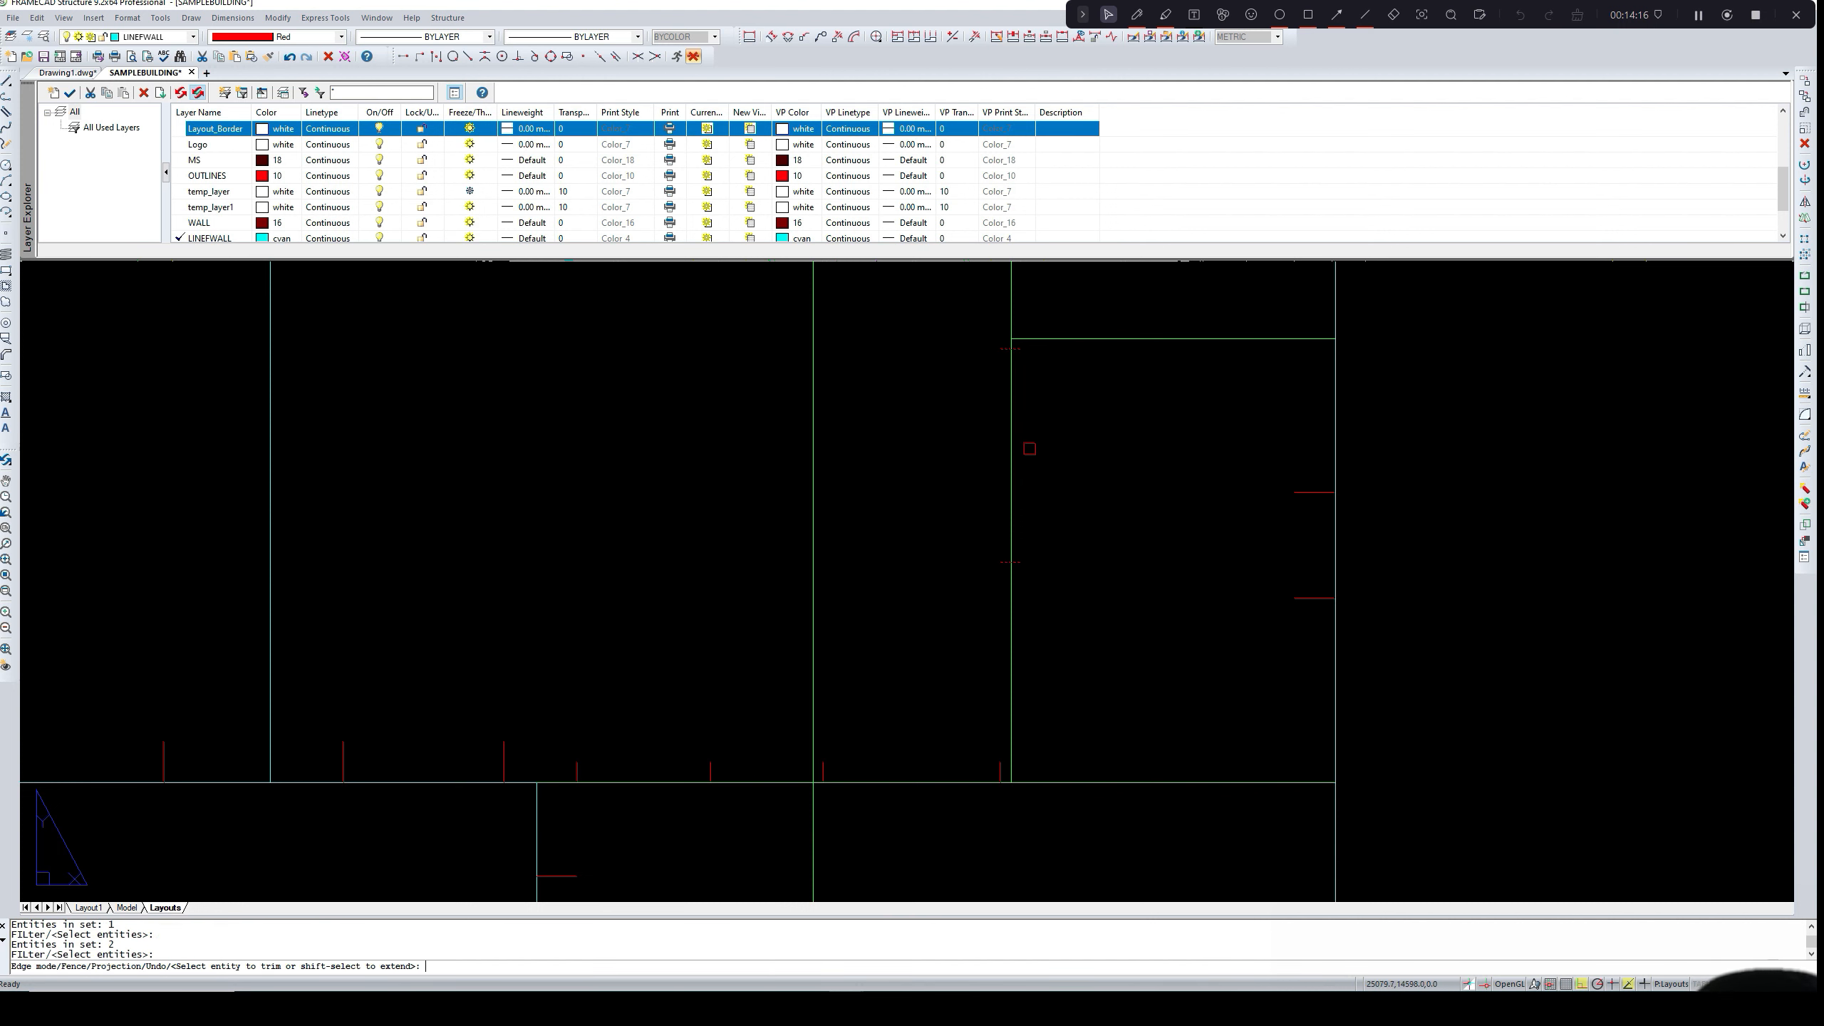
{"action": "key", "text": "Return"}
{"action": "scroll", "coordinate": [1048, 489], "scroll_direction": "down", "scroll_amount": 6}
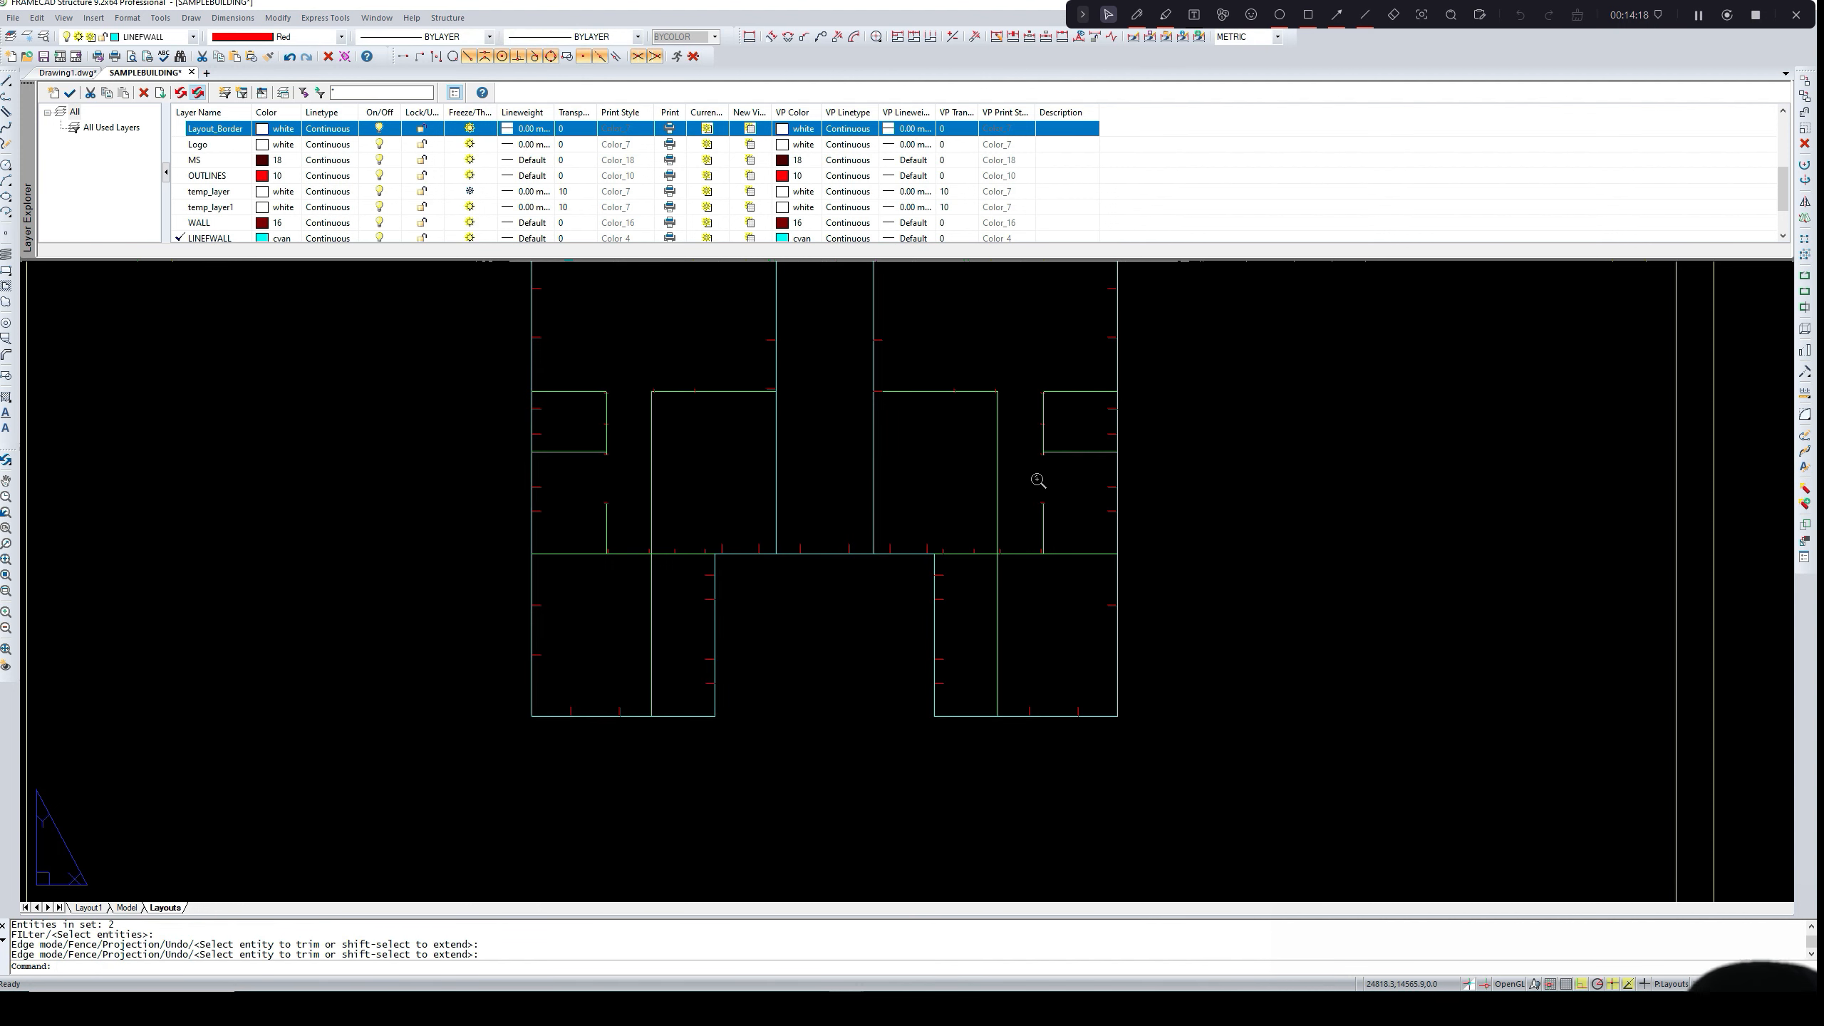
{"action": "scroll", "coordinate": [1074, 512], "scroll_direction": "down", "scroll_amount": 3}
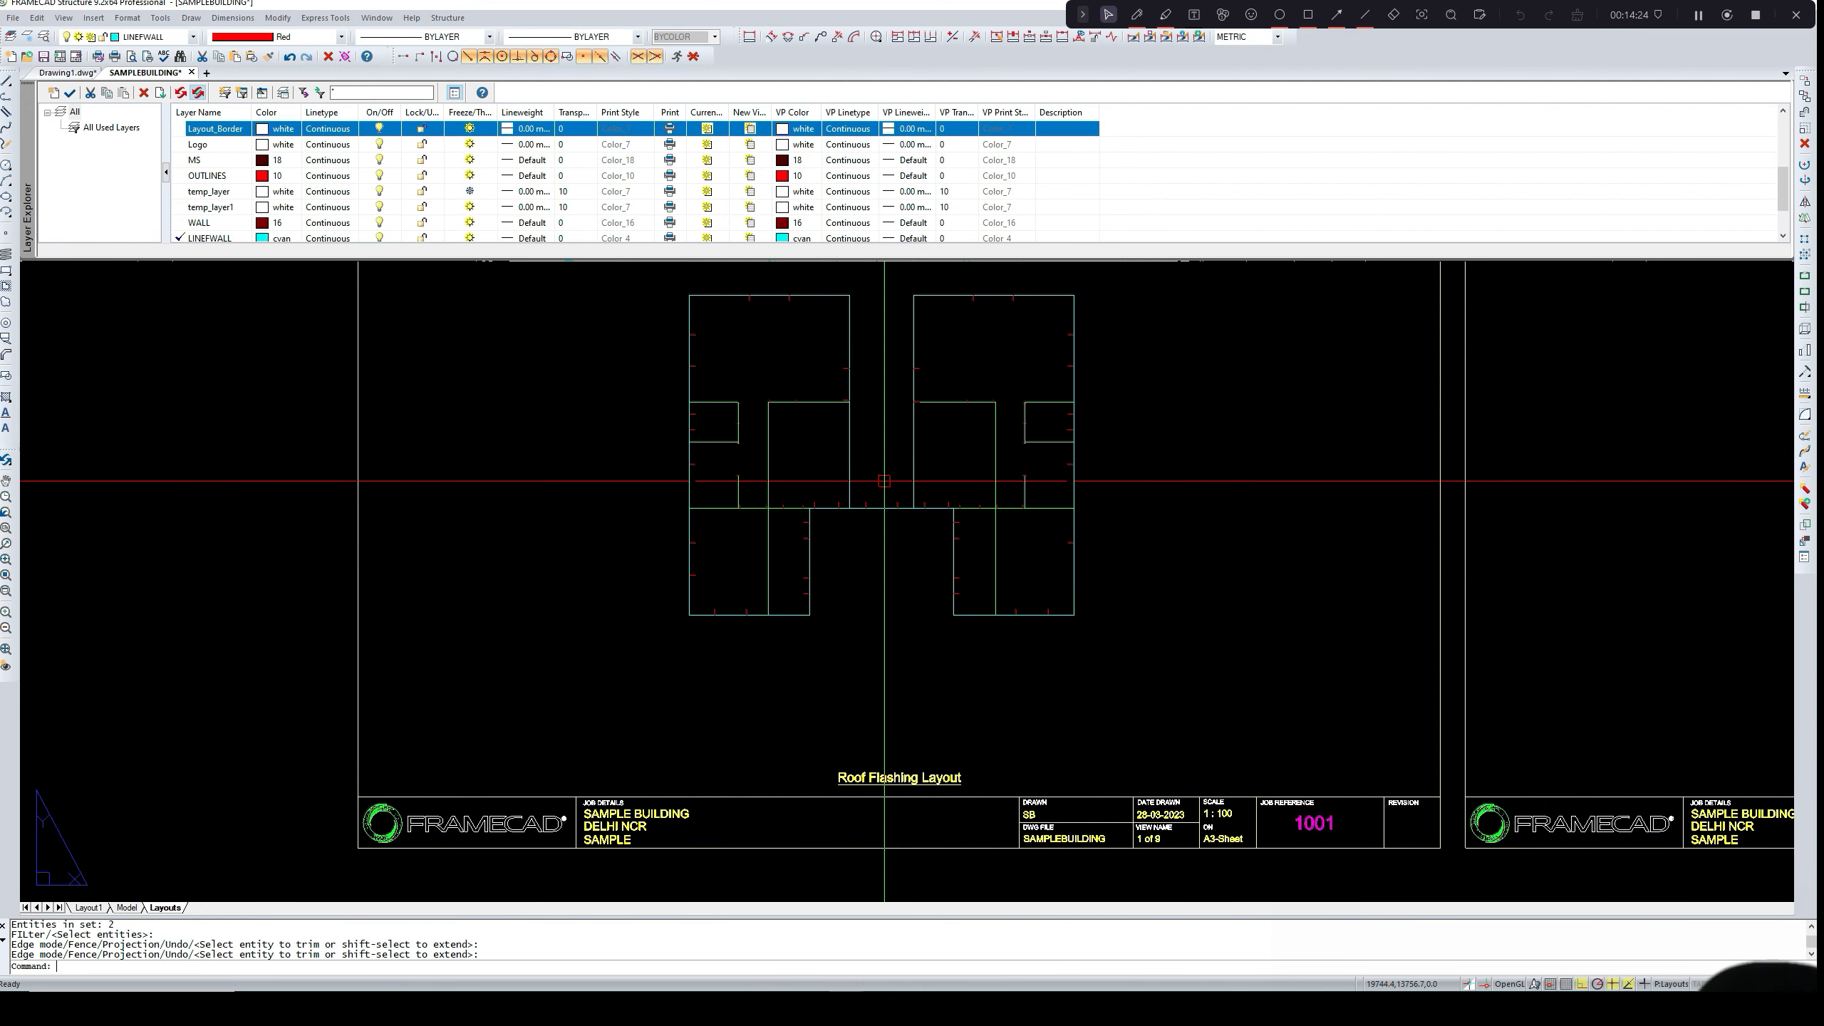
{"action": "scroll", "coordinate": [884, 481], "scroll_direction": "up", "scroll_amount": 2}
{"action": "scroll", "coordinate": [887, 503], "scroll_direction": "down", "scroll_amount": 2}
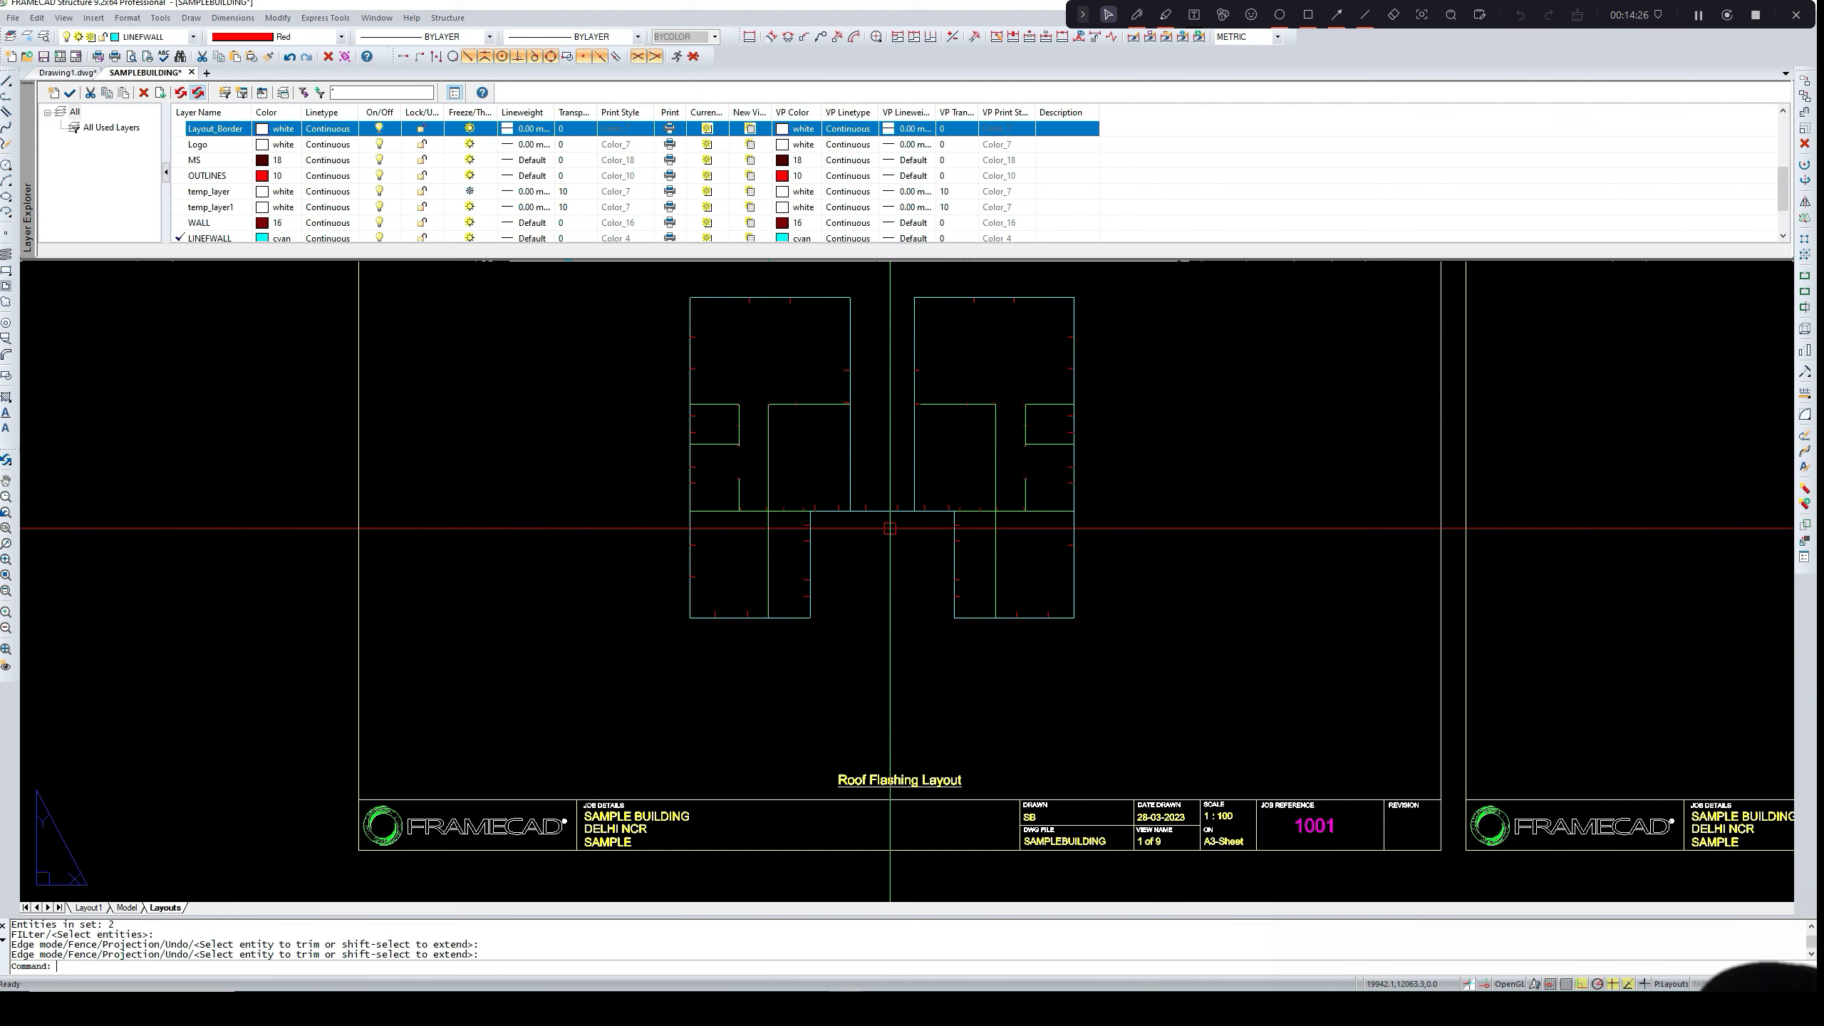
{"action": "scroll", "coordinate": [890, 529], "scroll_direction": "up", "scroll_amount": 2}
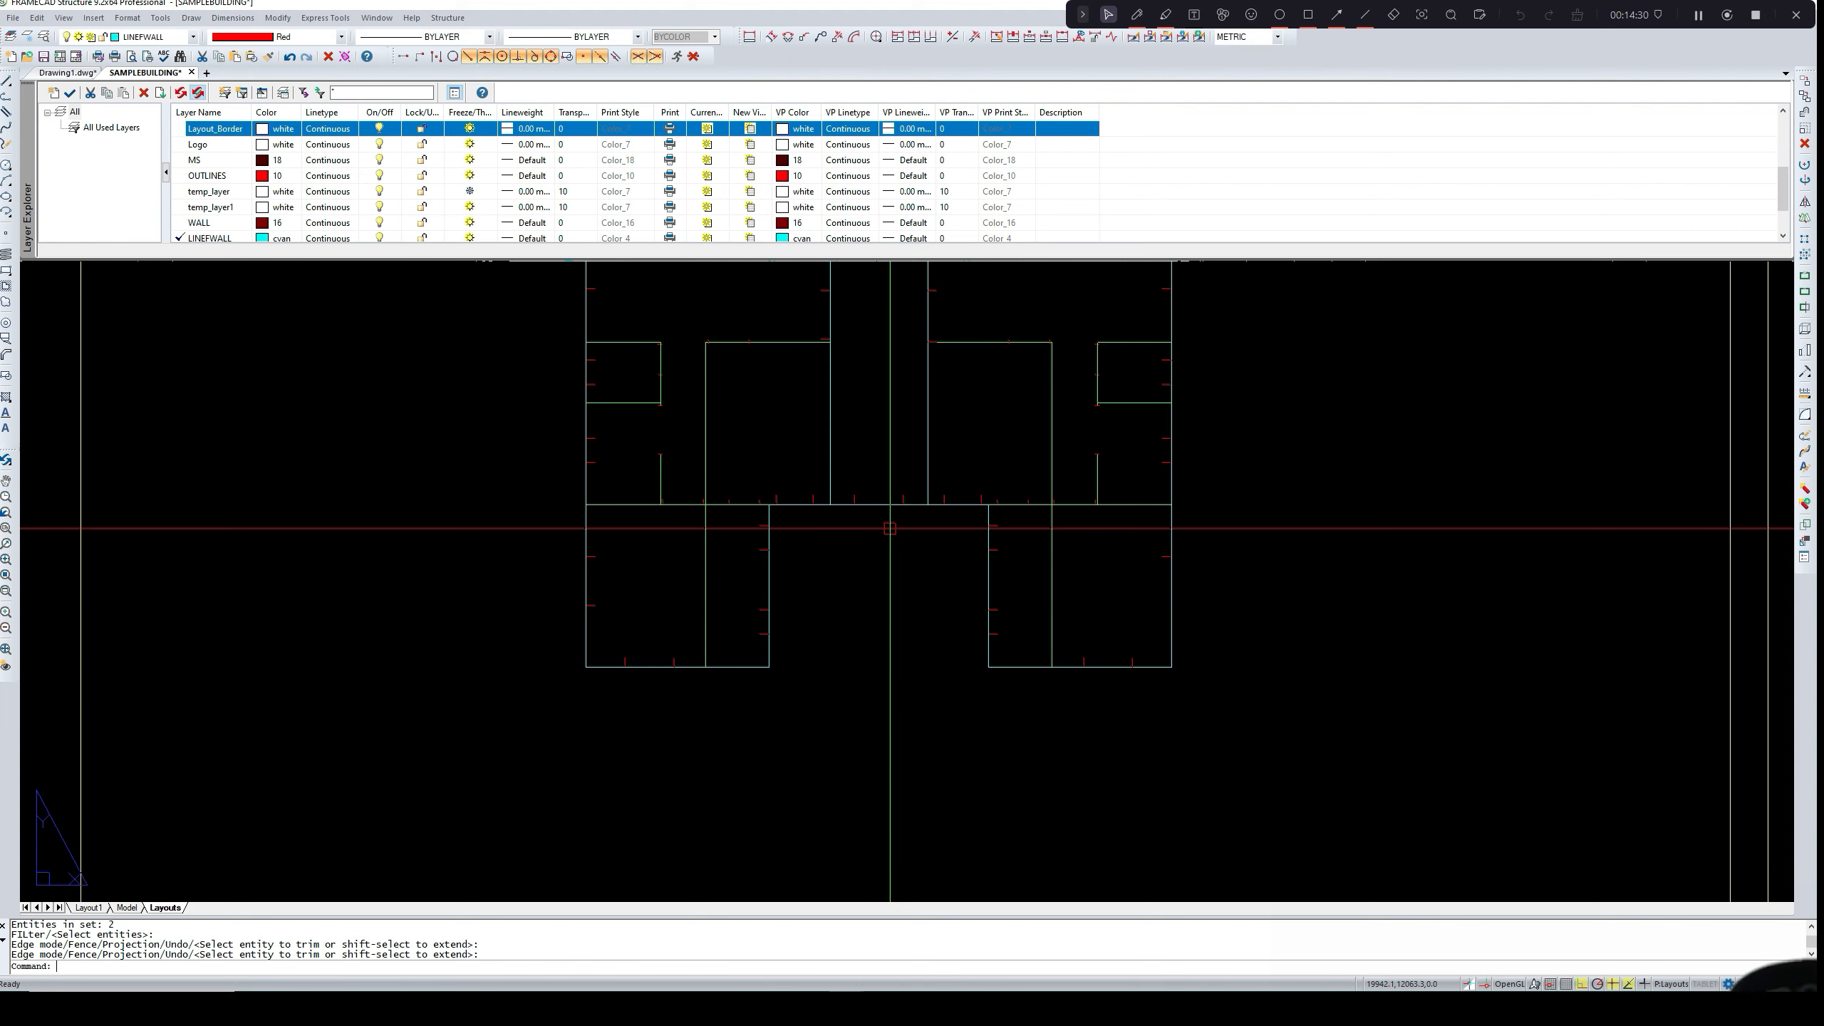
{"action": "left_click", "coordinate": [1699, 15]}
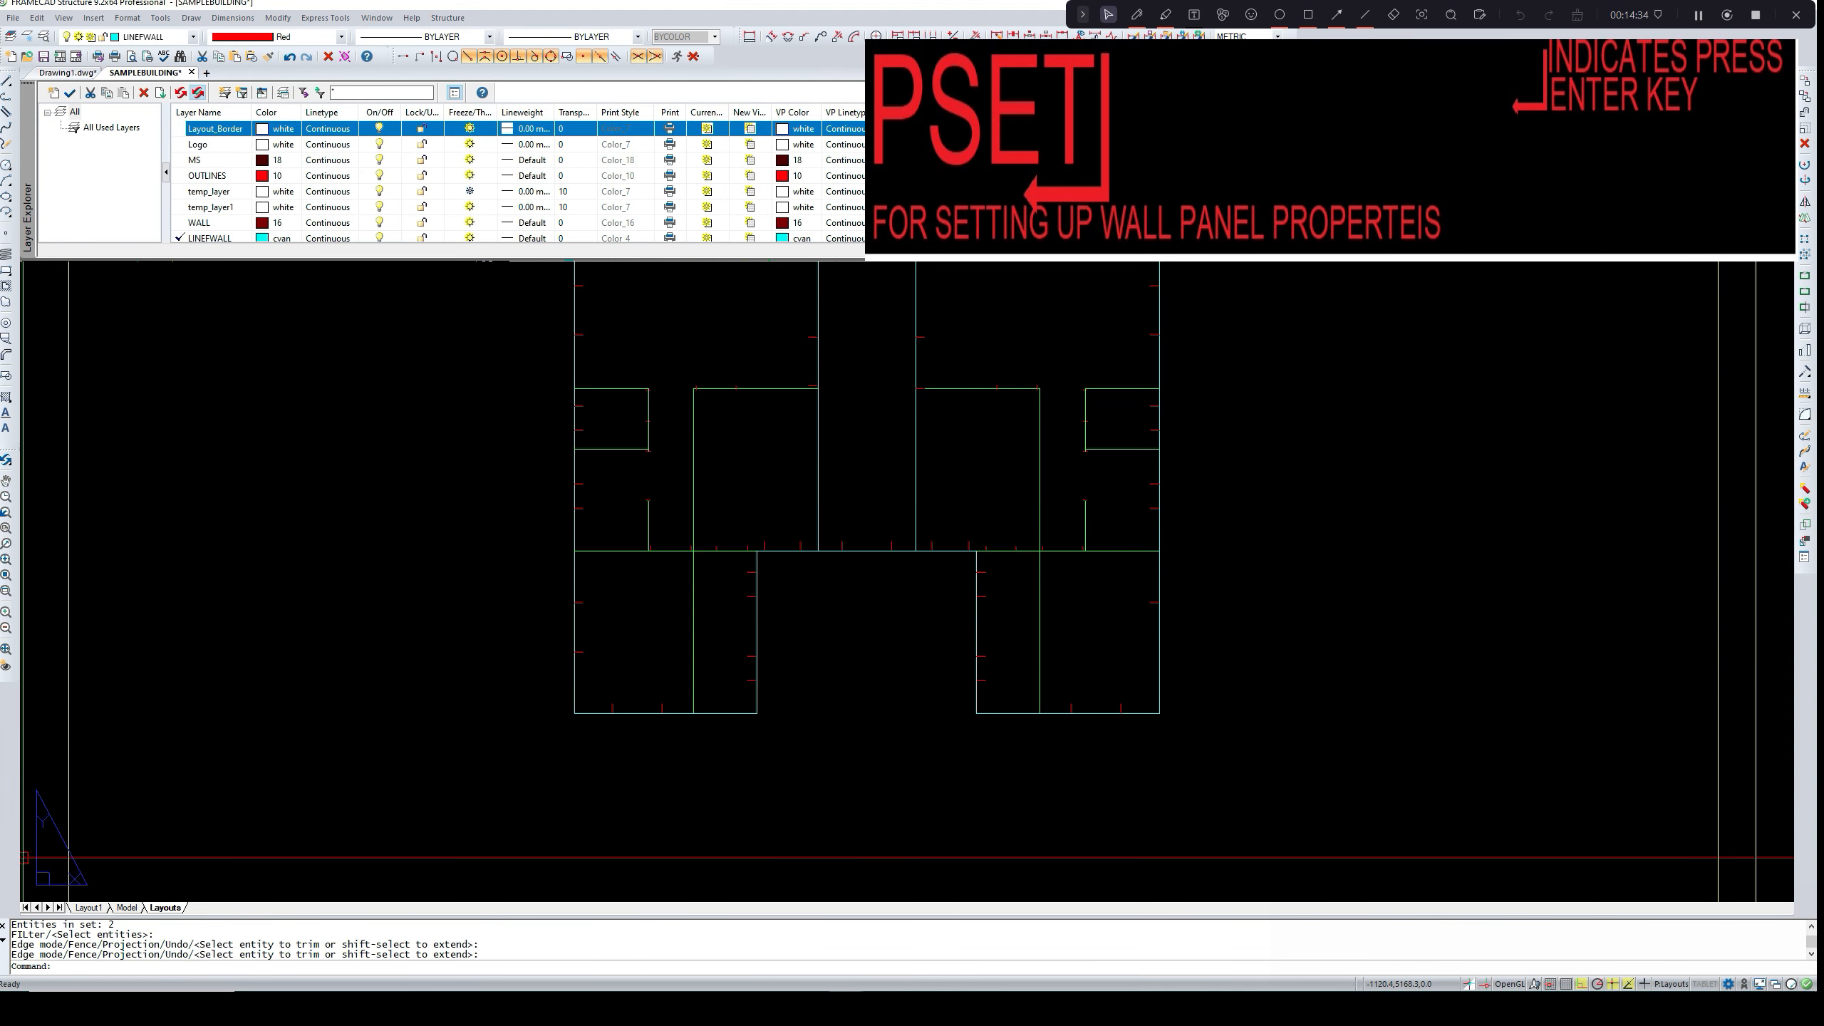
- Open the wall panel settings with the PSET command and choose M12 89S 0.95 G500 as the current model
{"action": "type", "text": "P"}
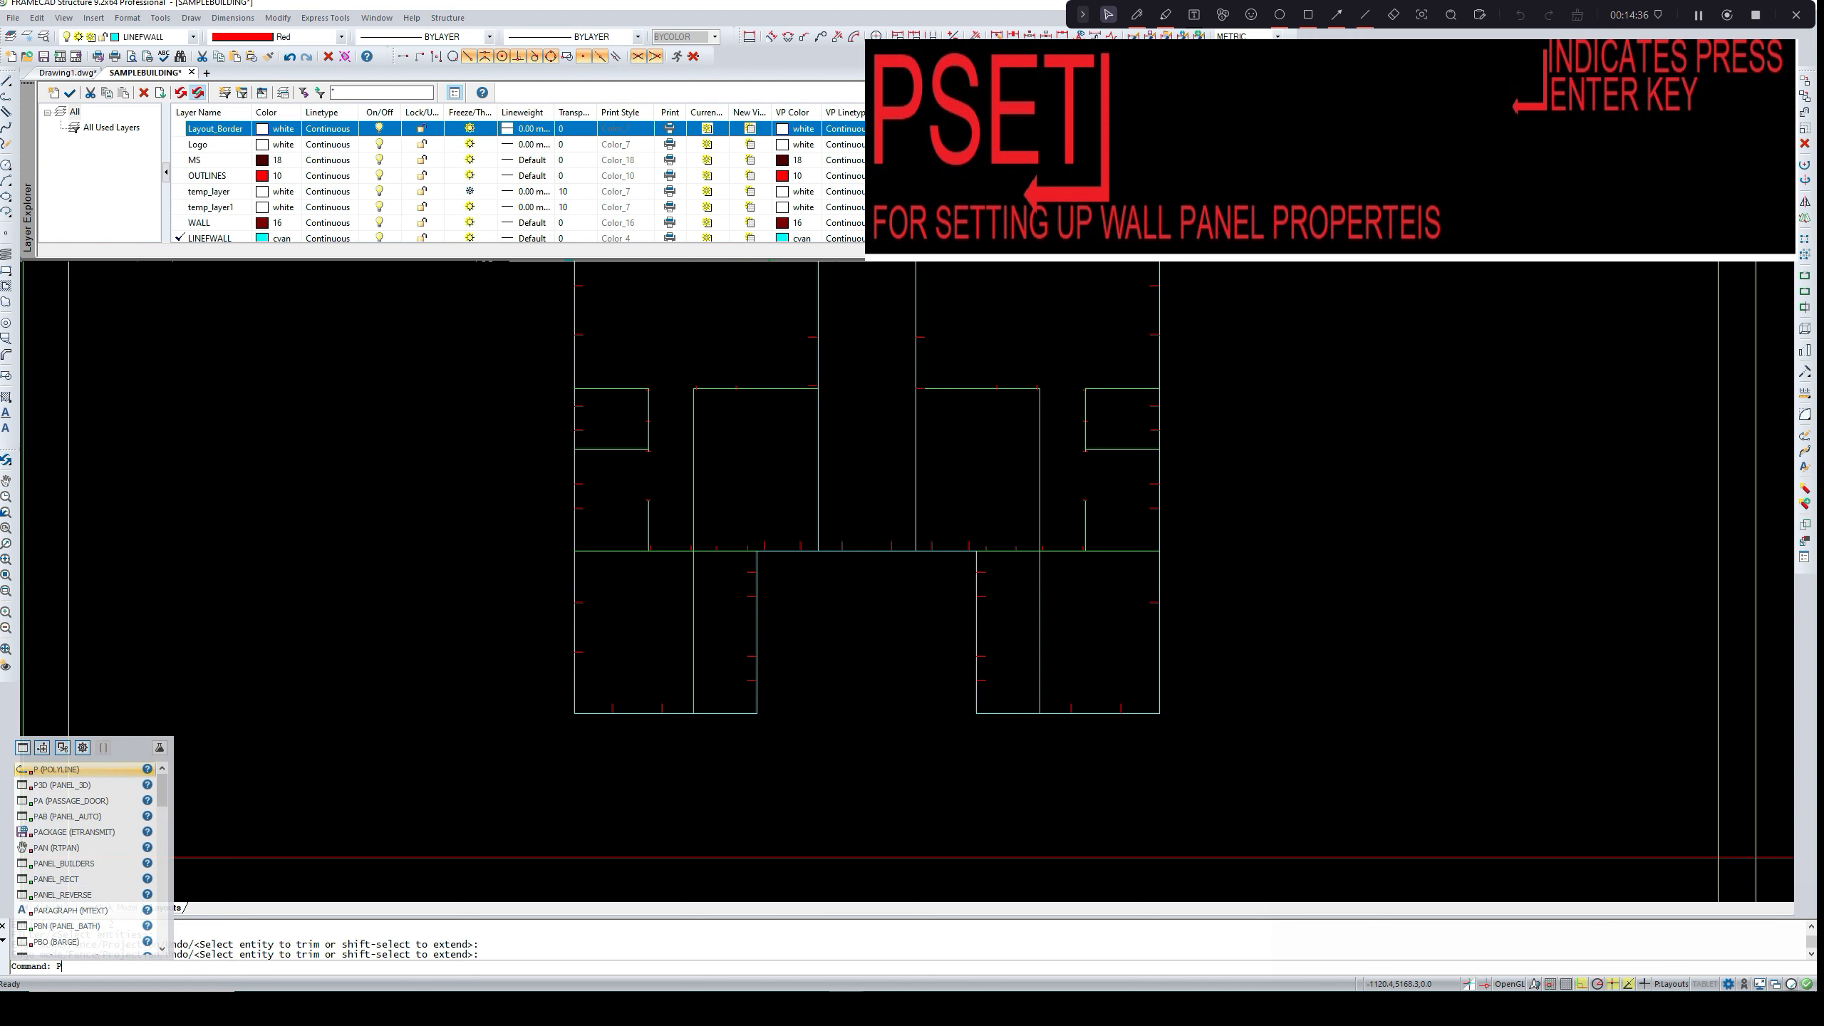
{"action": "type", "text": "SET"}
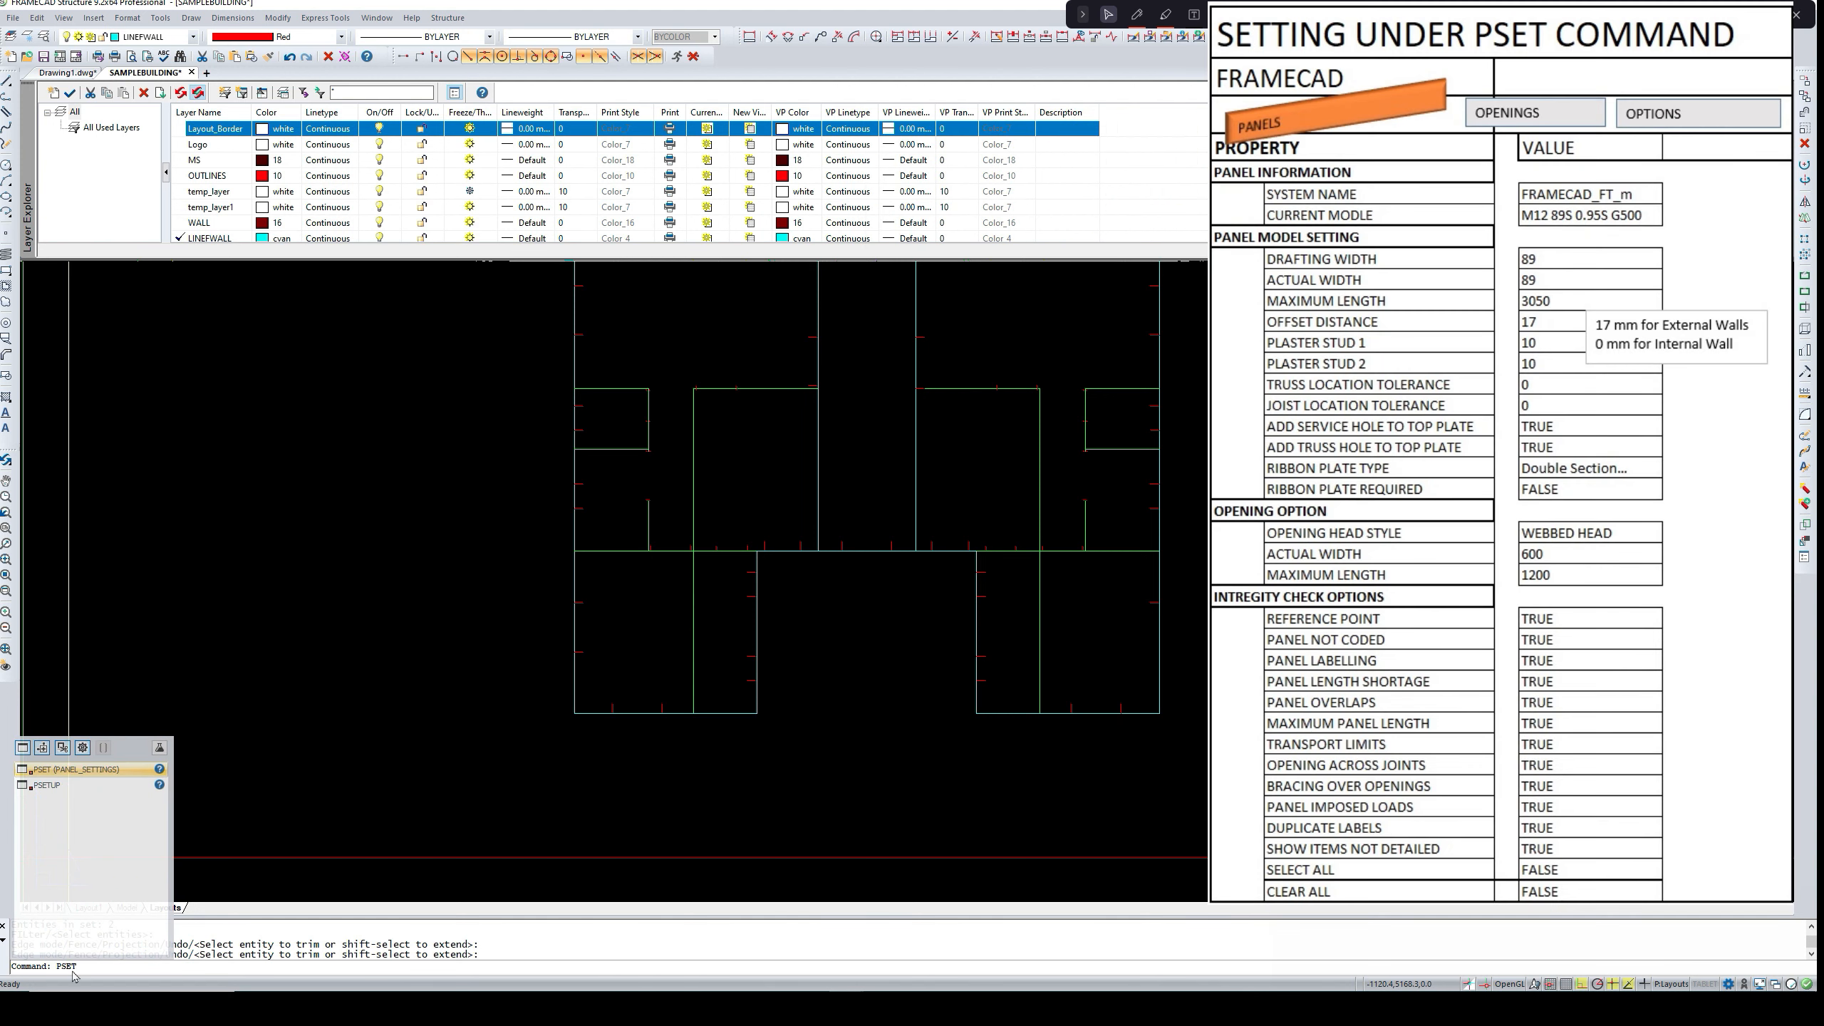
{"action": "key", "text": "Return"}
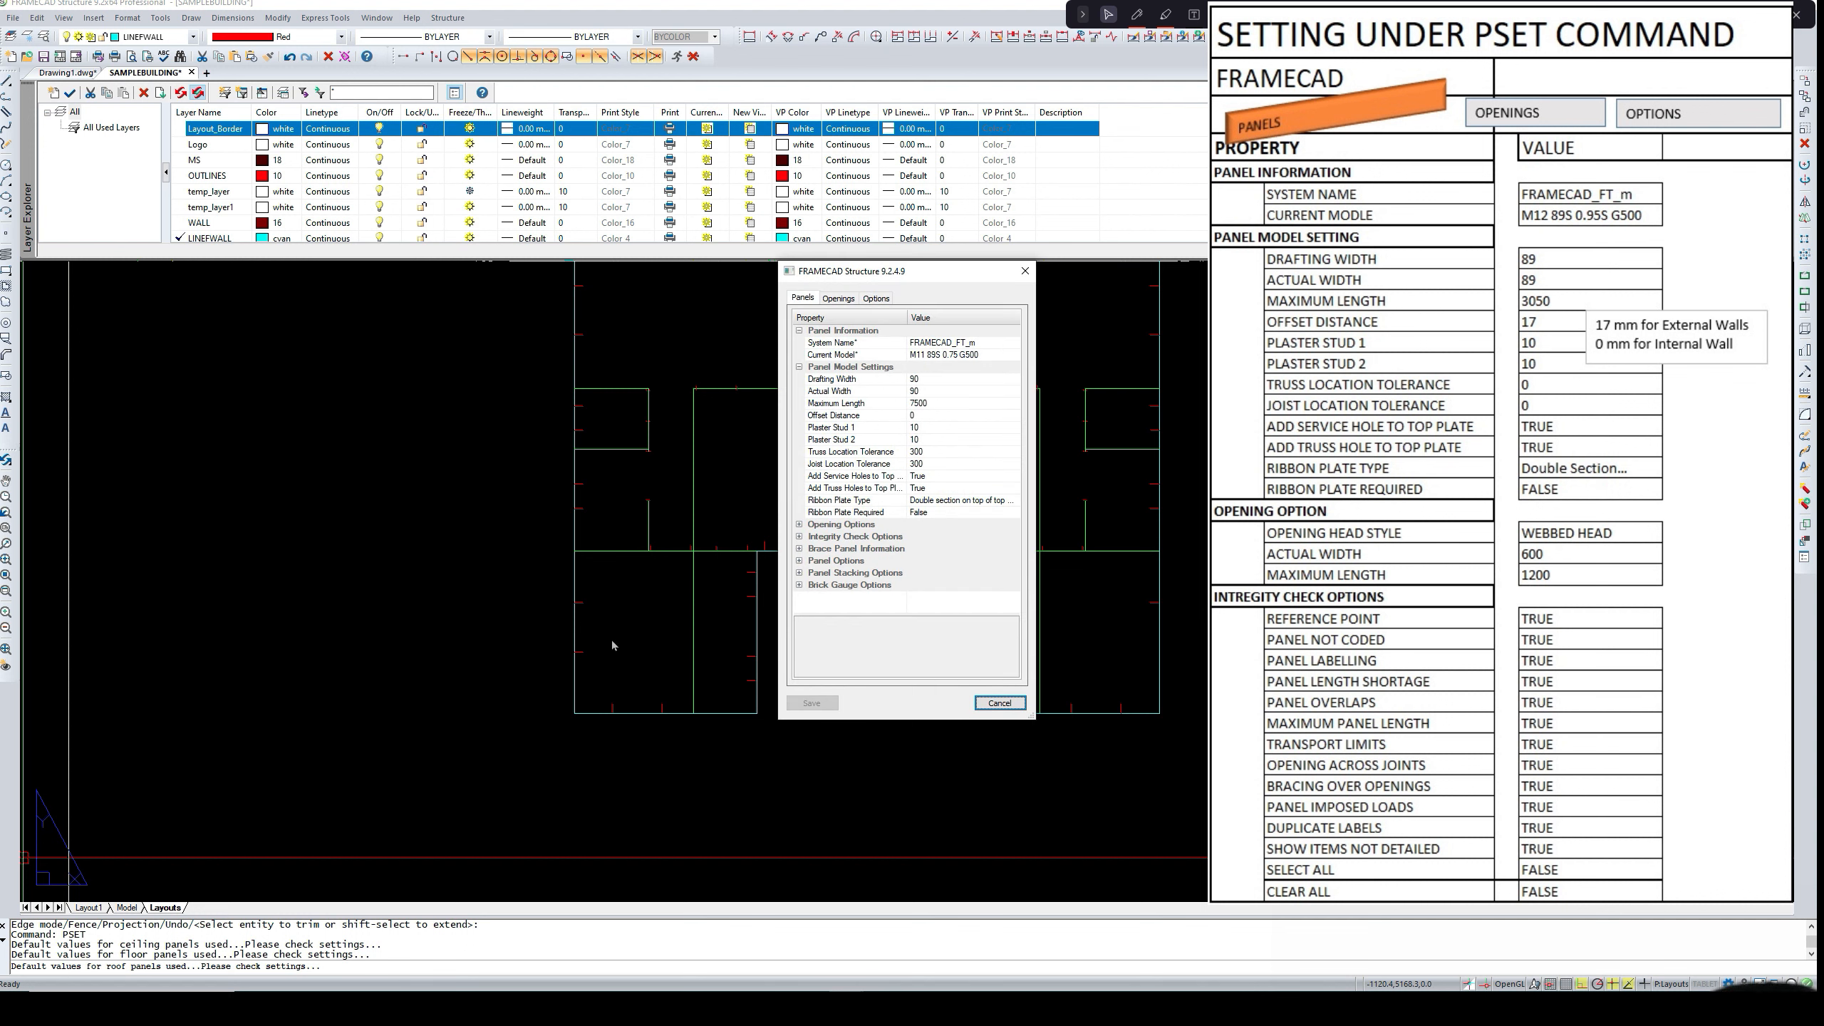
{"action": "left_click", "coordinate": [1006, 357]}
{"action": "left_click", "coordinate": [1015, 356]}
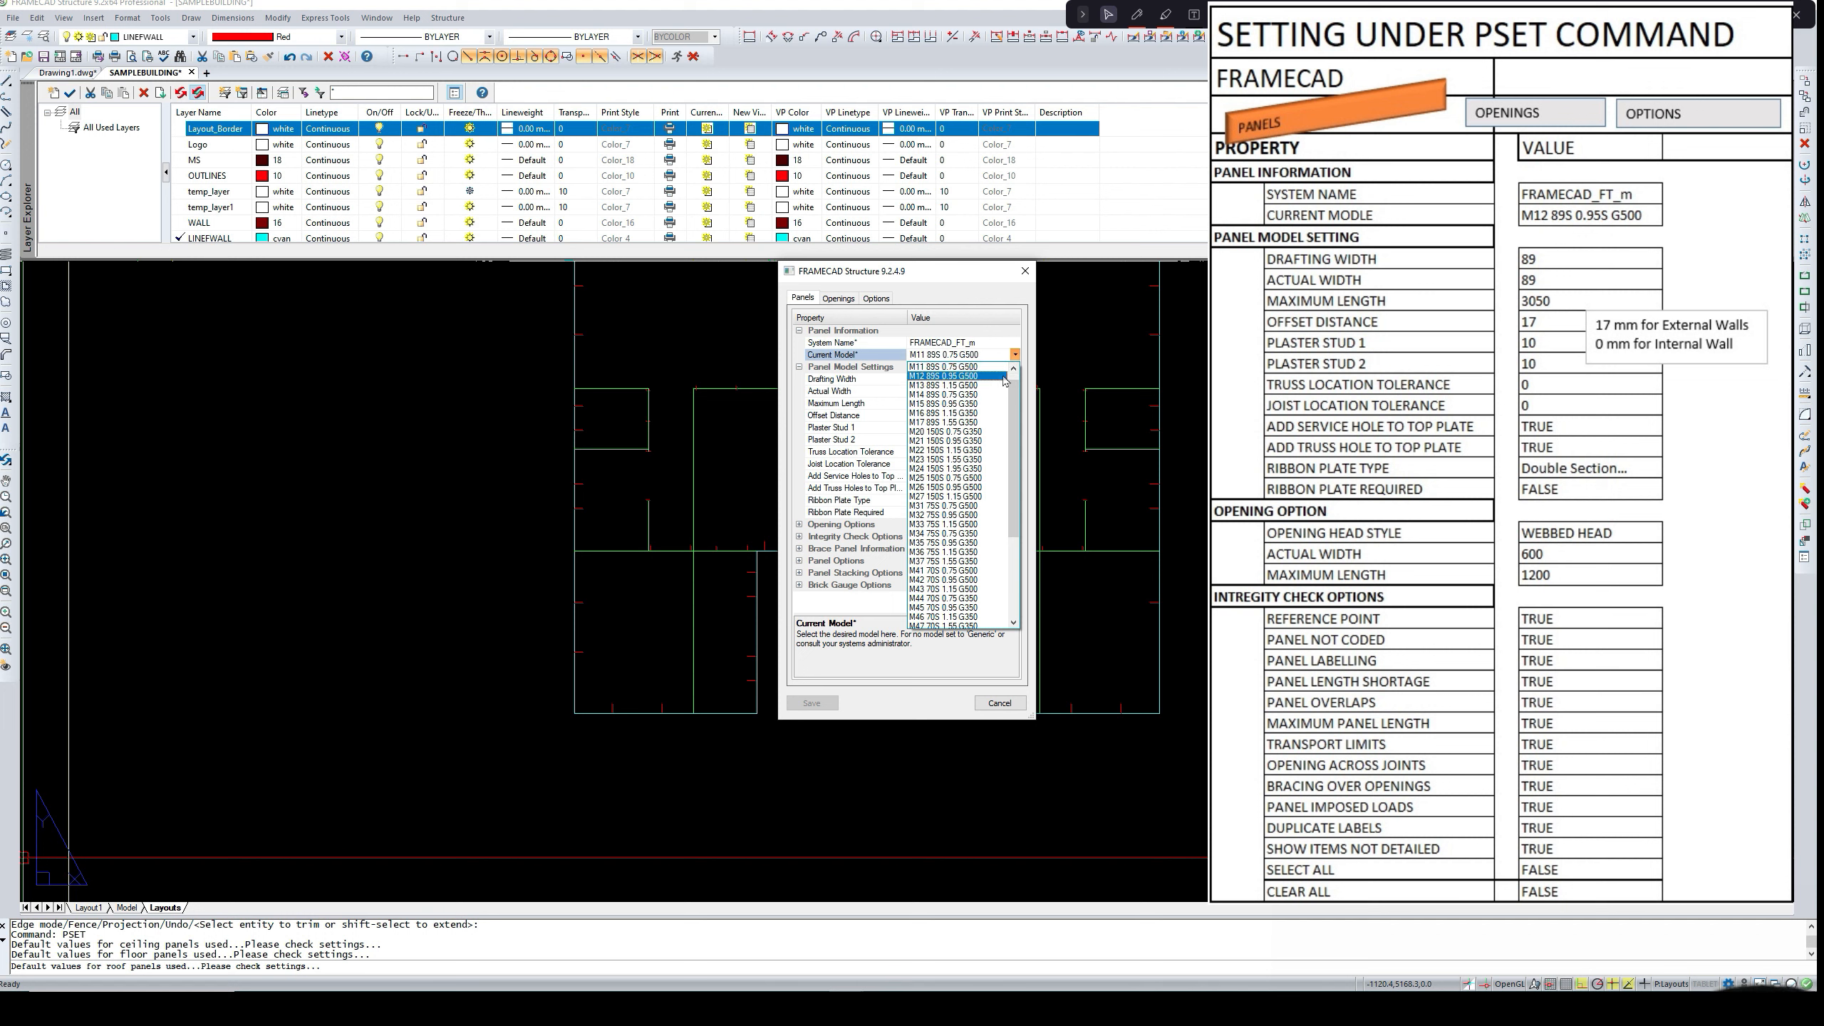
{"action": "left_click", "coordinate": [1004, 375]}
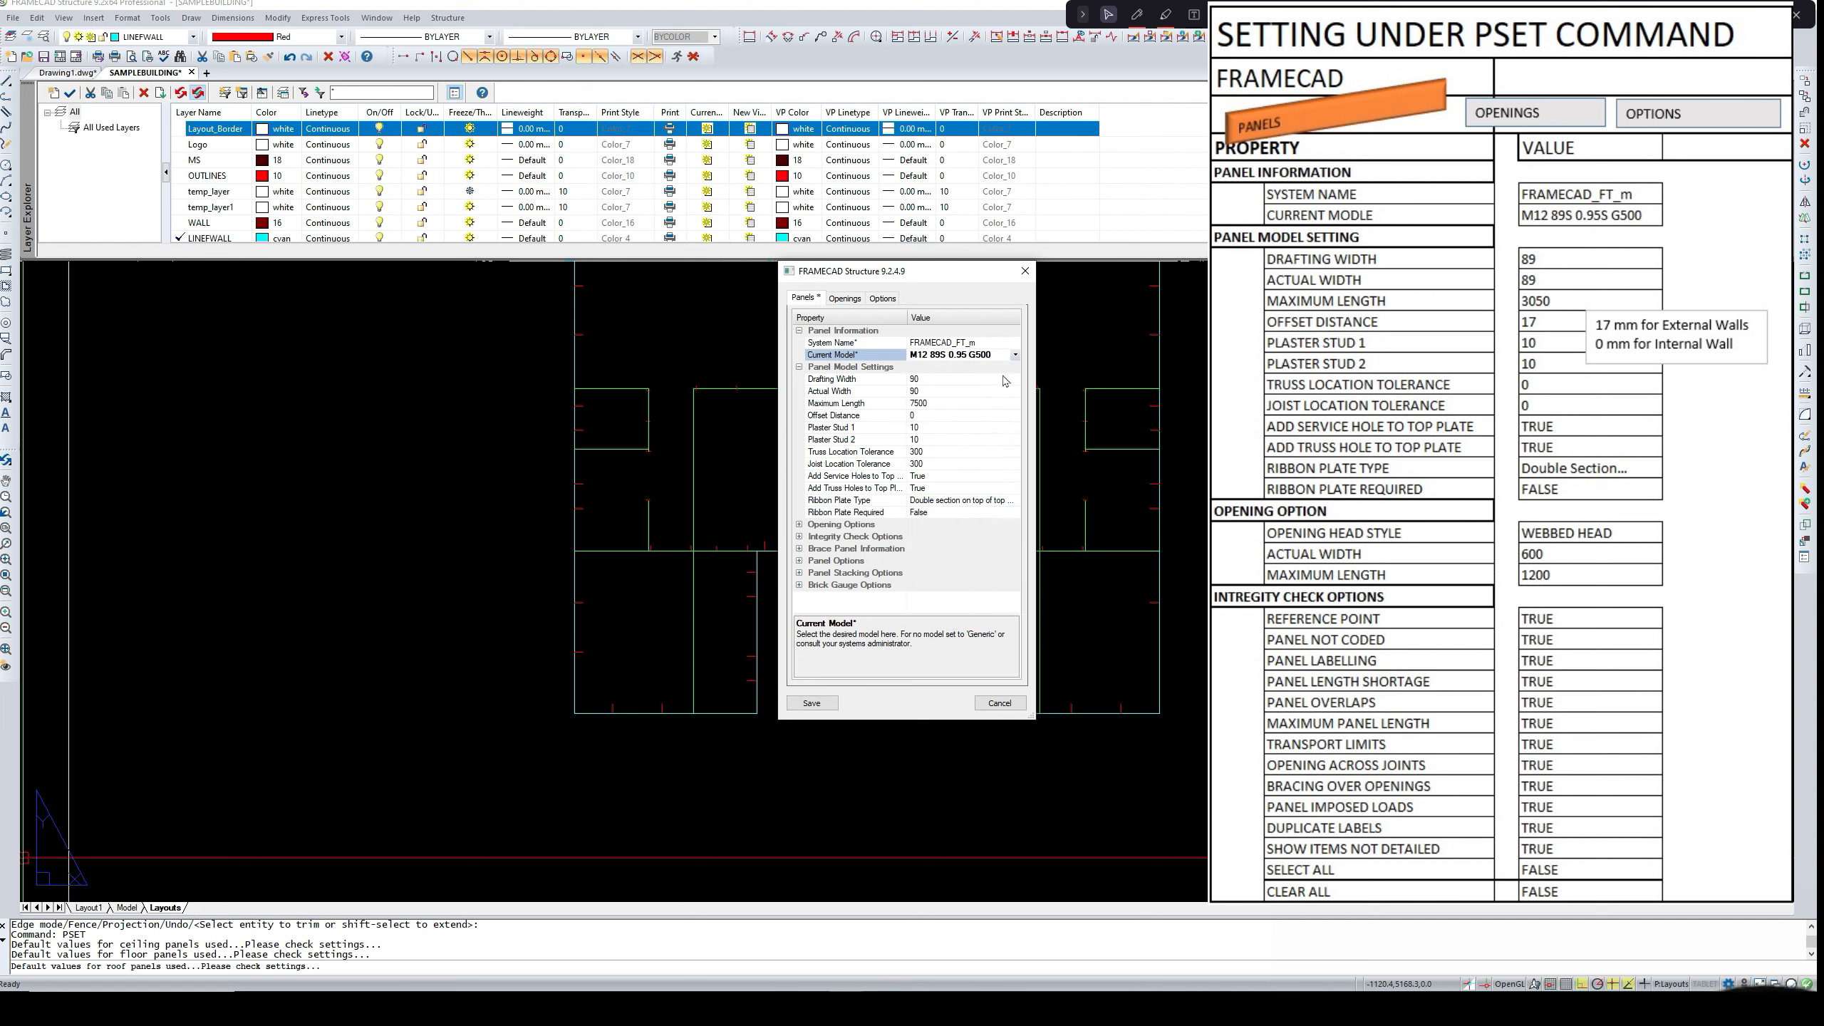
- Set the panel model's drafting width and actual width to 89 and its maximum length to 3050
{"action": "left_click", "coordinate": [965, 382]}
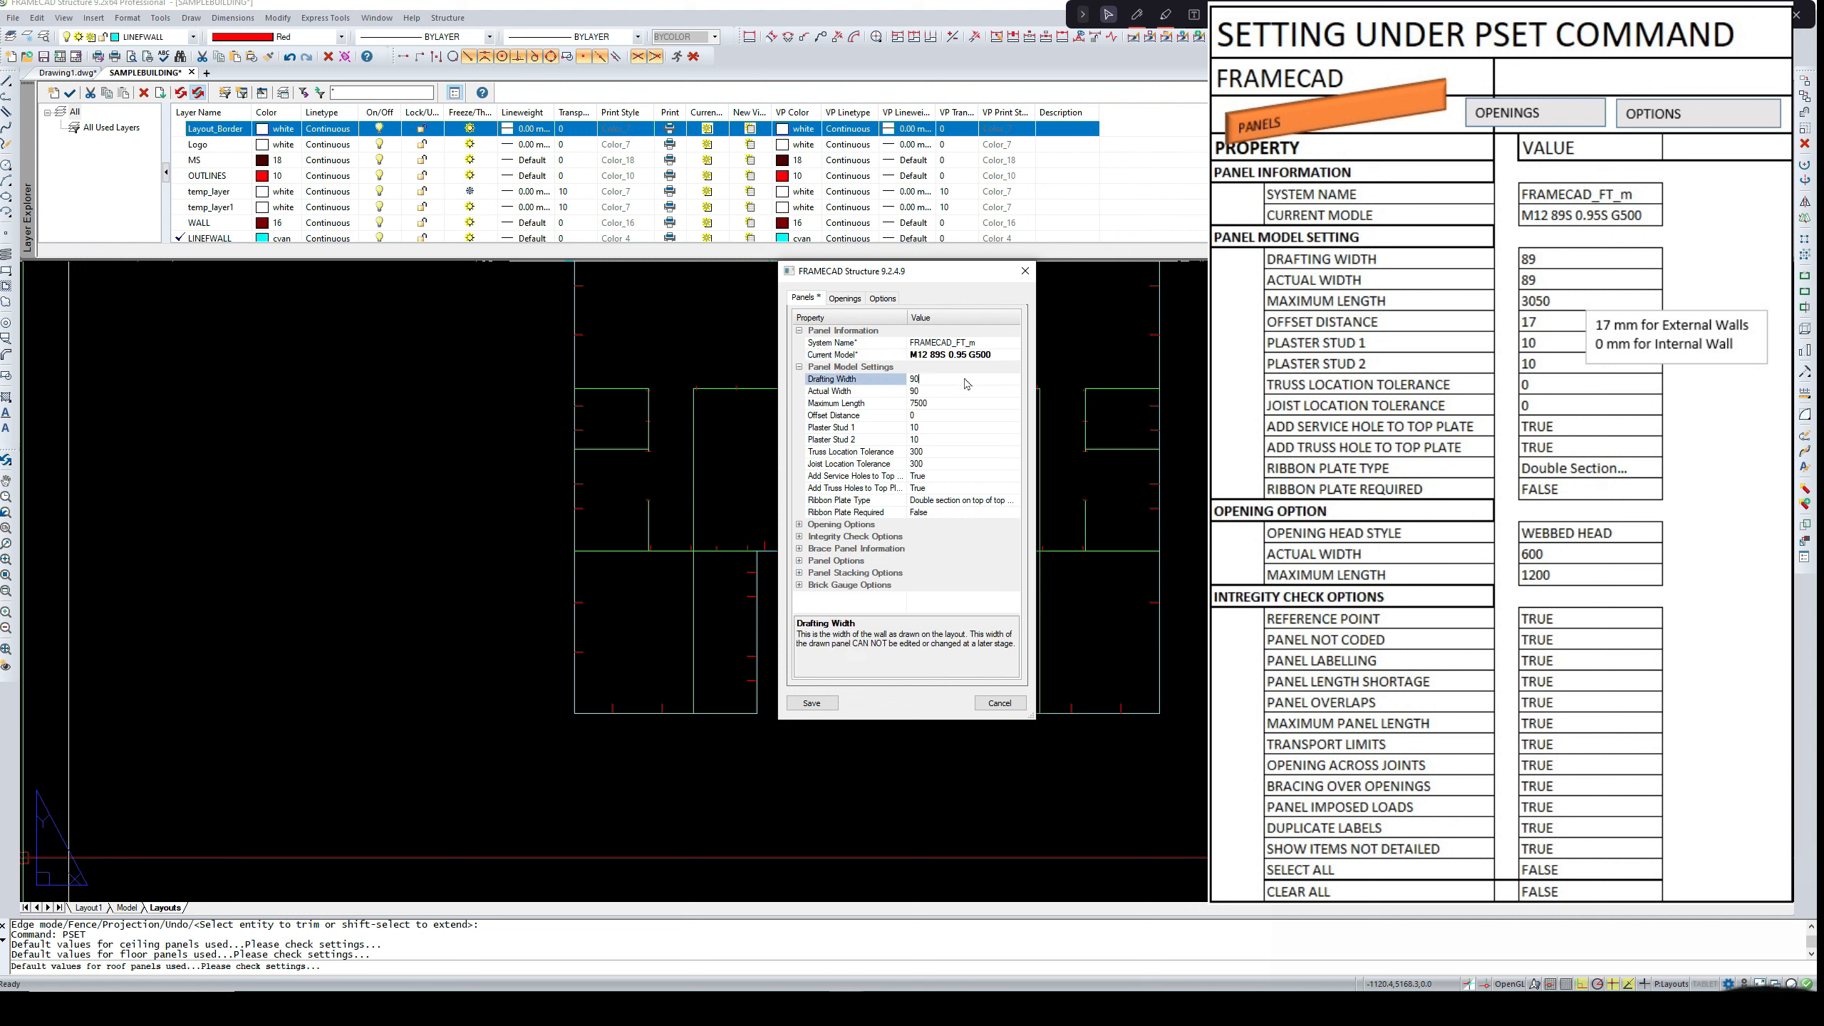
{"action": "left_click", "coordinate": [934, 393]}
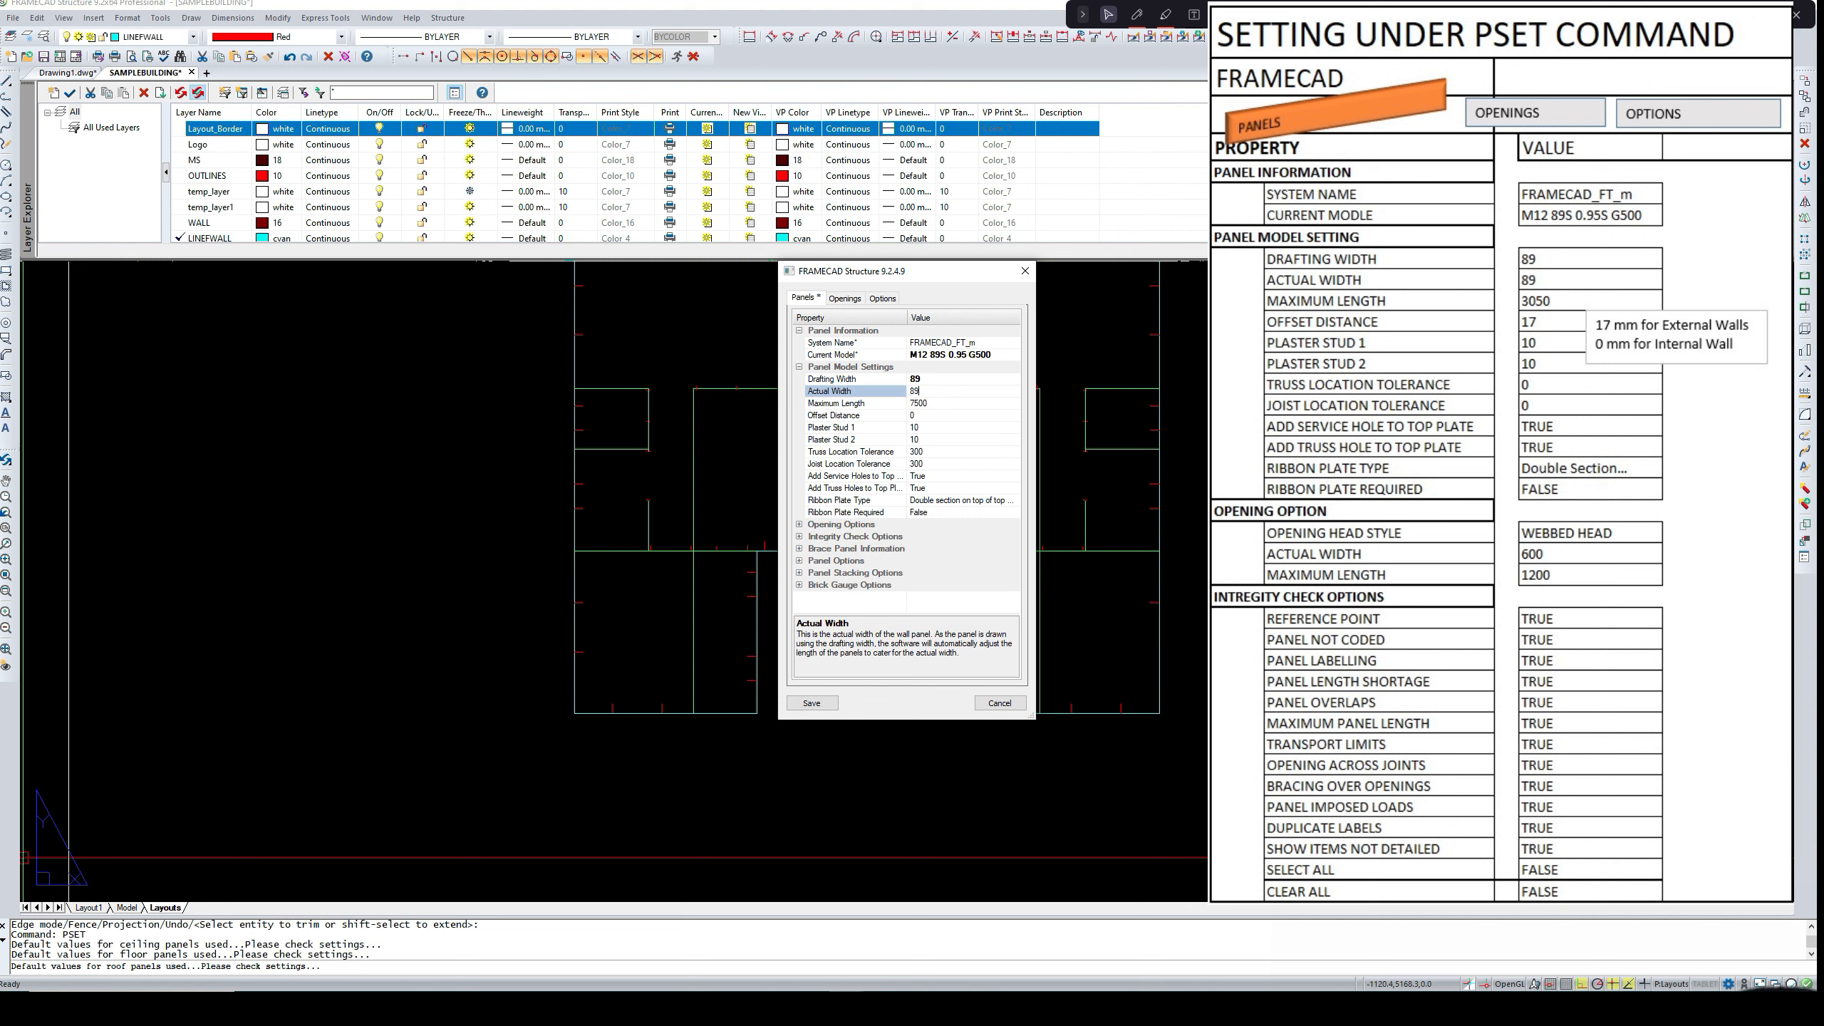
{"action": "left_click", "coordinate": [943, 408]}
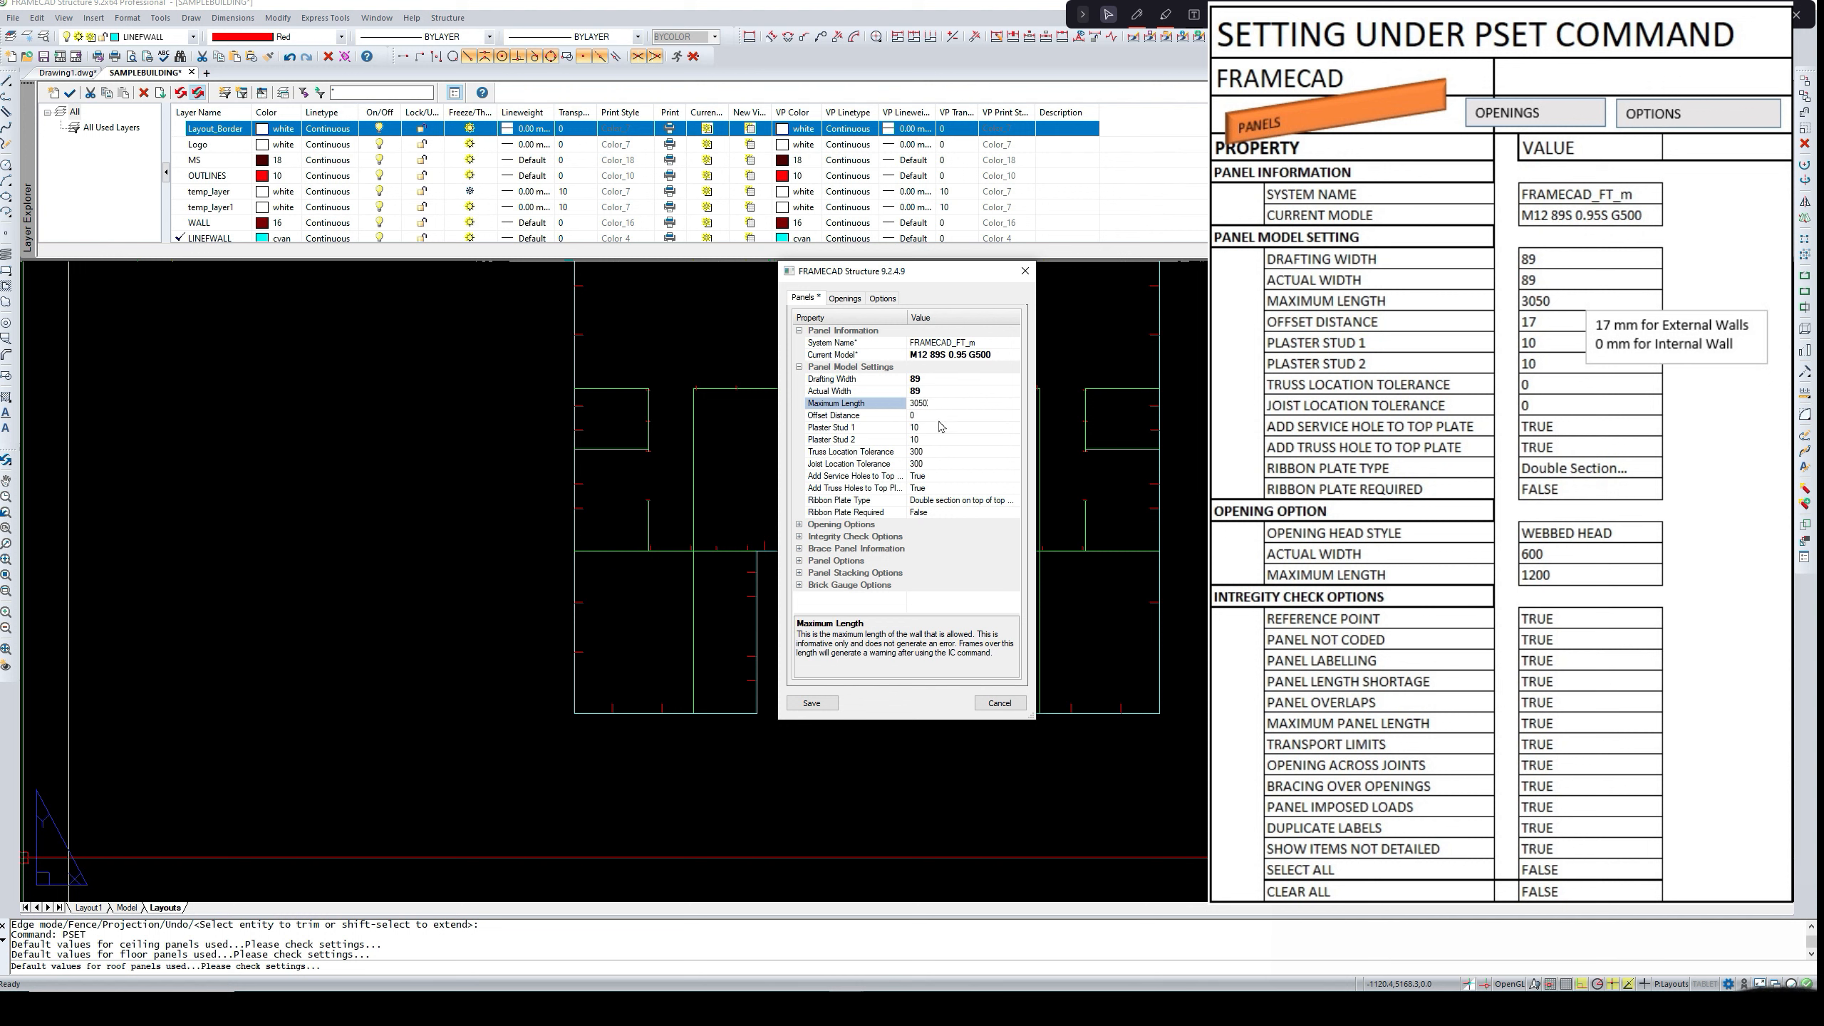
{"action": "key", "text": "Down"}
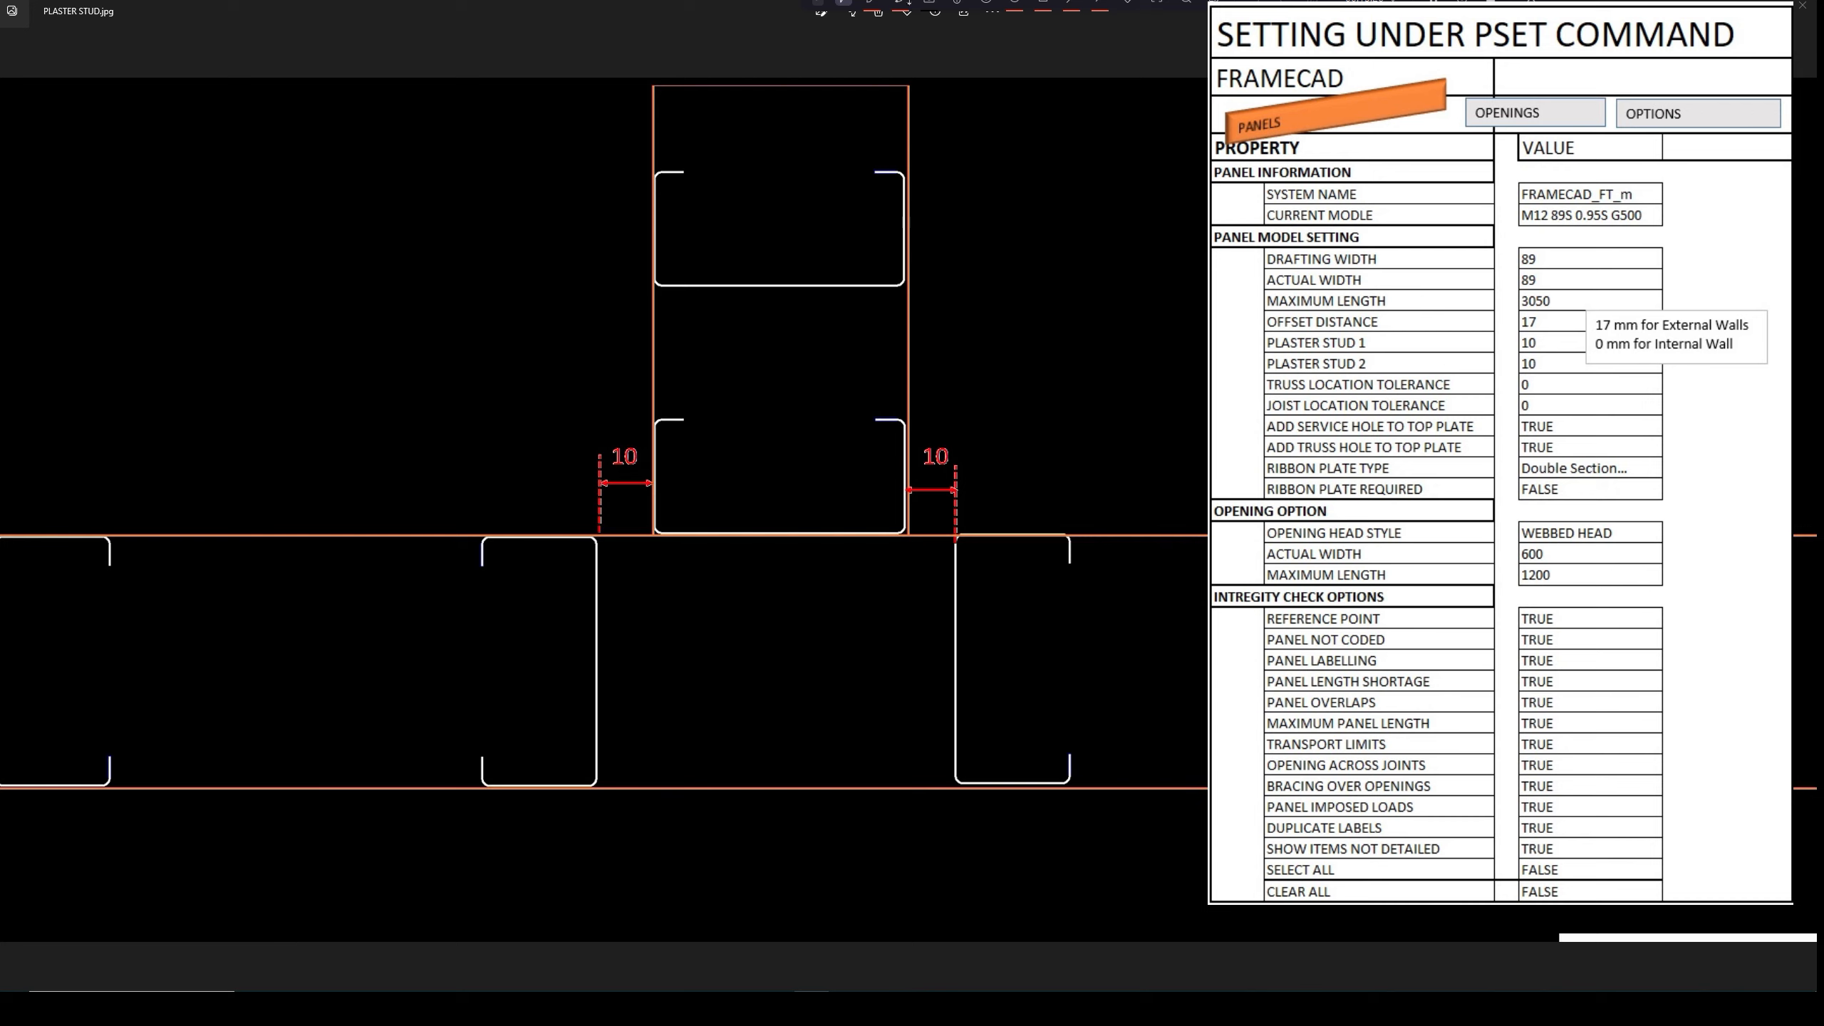
{"action": "left_click", "coordinate": [872, 3]}
{"action": "mouse_move", "coordinate": [632, 422]}
{"action": "left_mouse_down"}
{"action": "mouse_move", "coordinate": [552, 484]}
{"action": "mouse_move", "coordinate": [708, 475]}
{"action": "mouse_move", "coordinate": [615, 411]}
{"action": "left_mouse_up"}
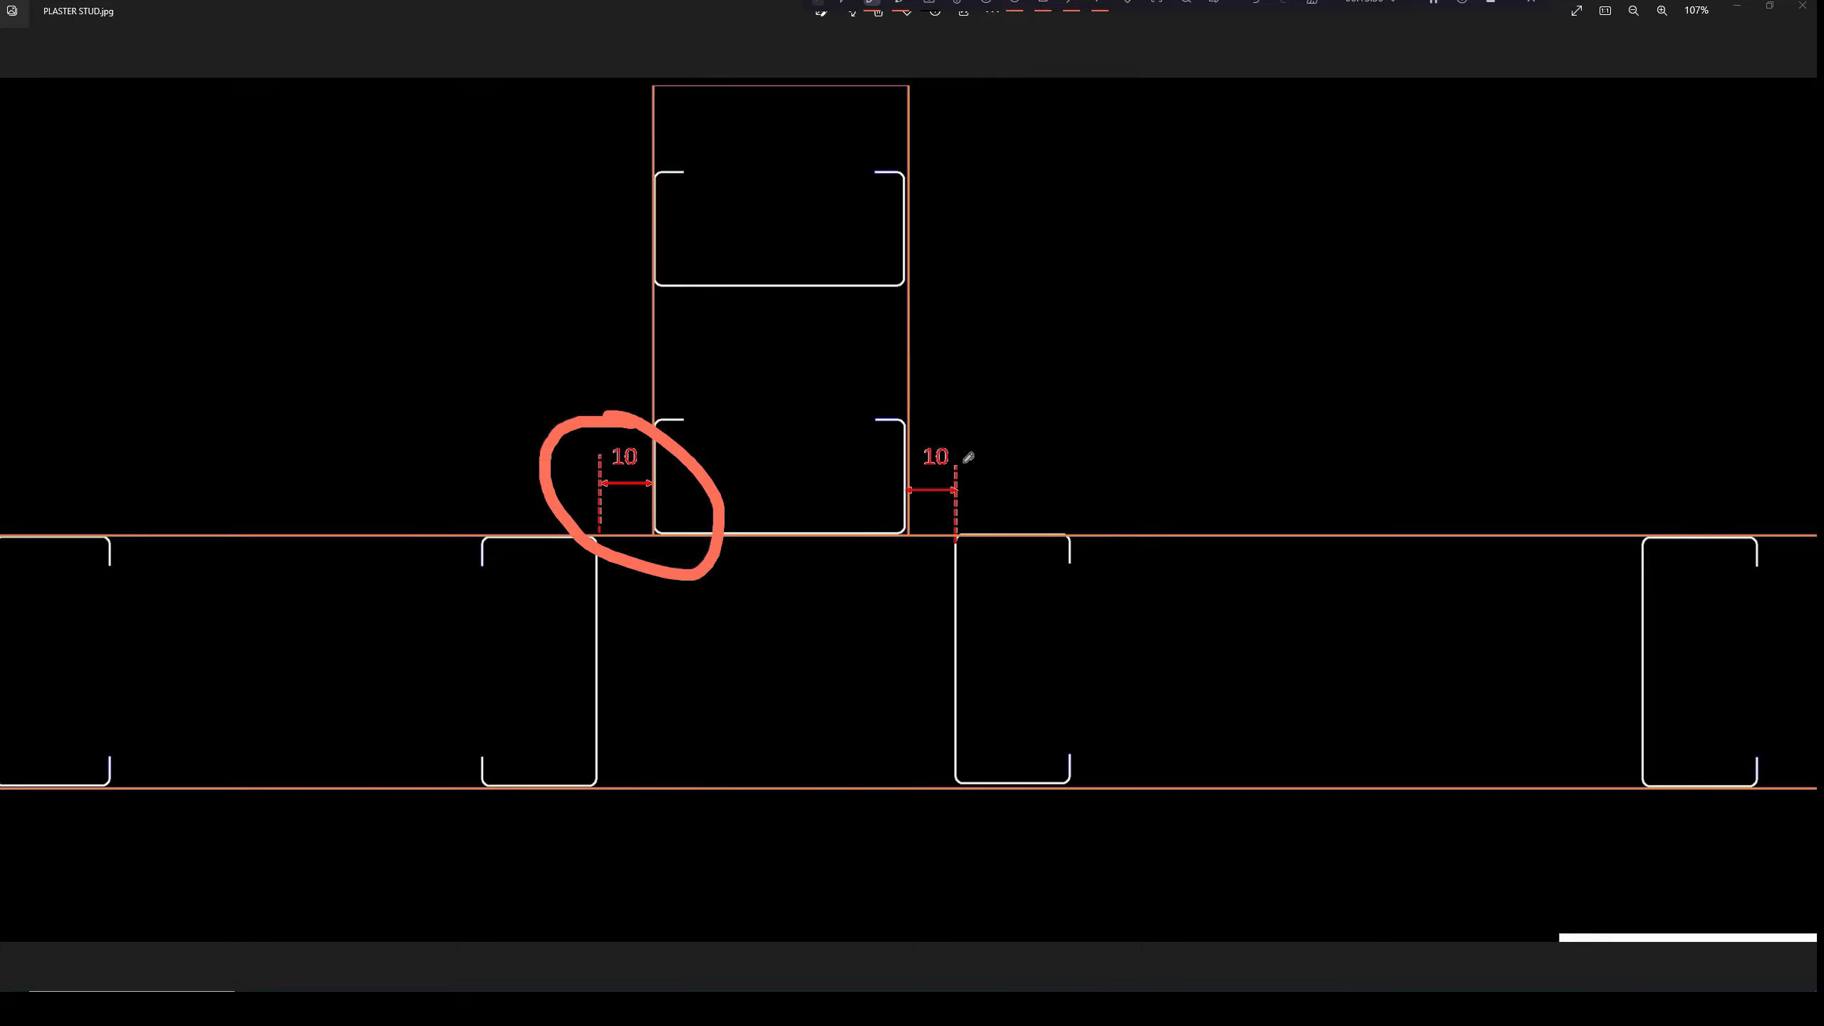
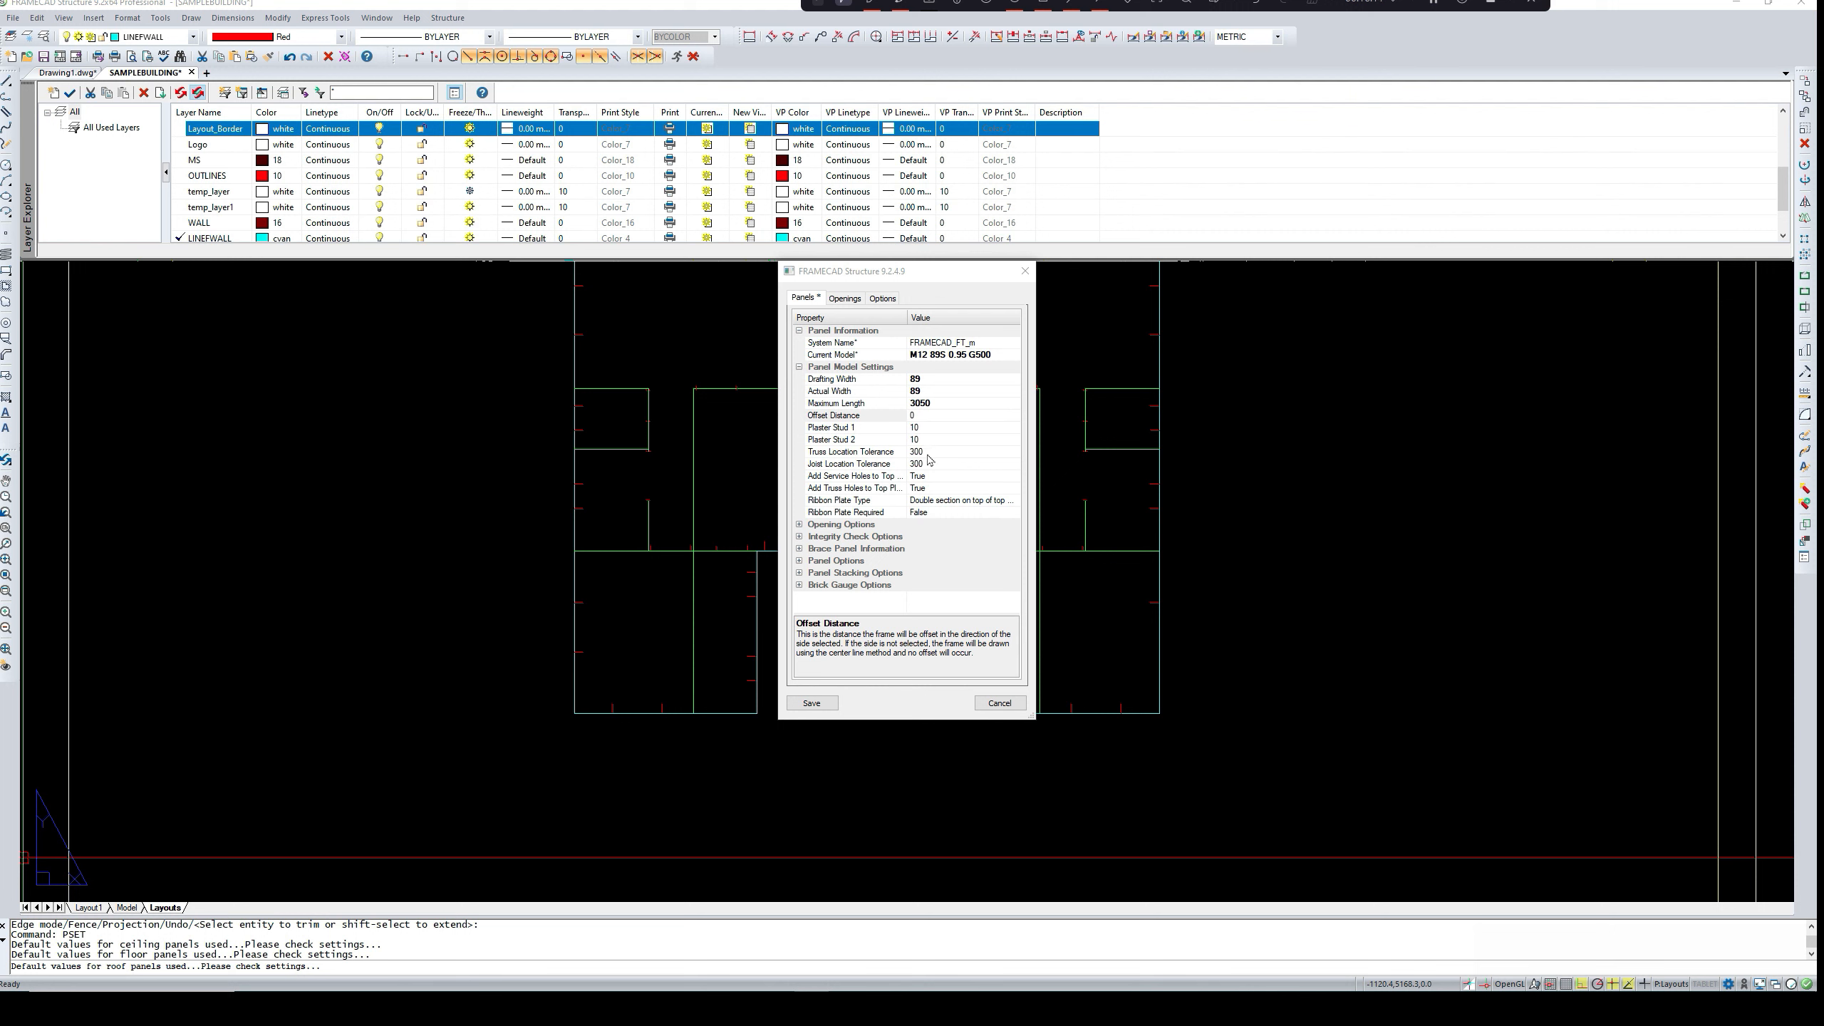
- Set both the truss location tolerance and the joist location tolerance to 0
{"action": "left_click", "coordinate": [932, 451]}
{"action": "left_click", "coordinate": [931, 453]}
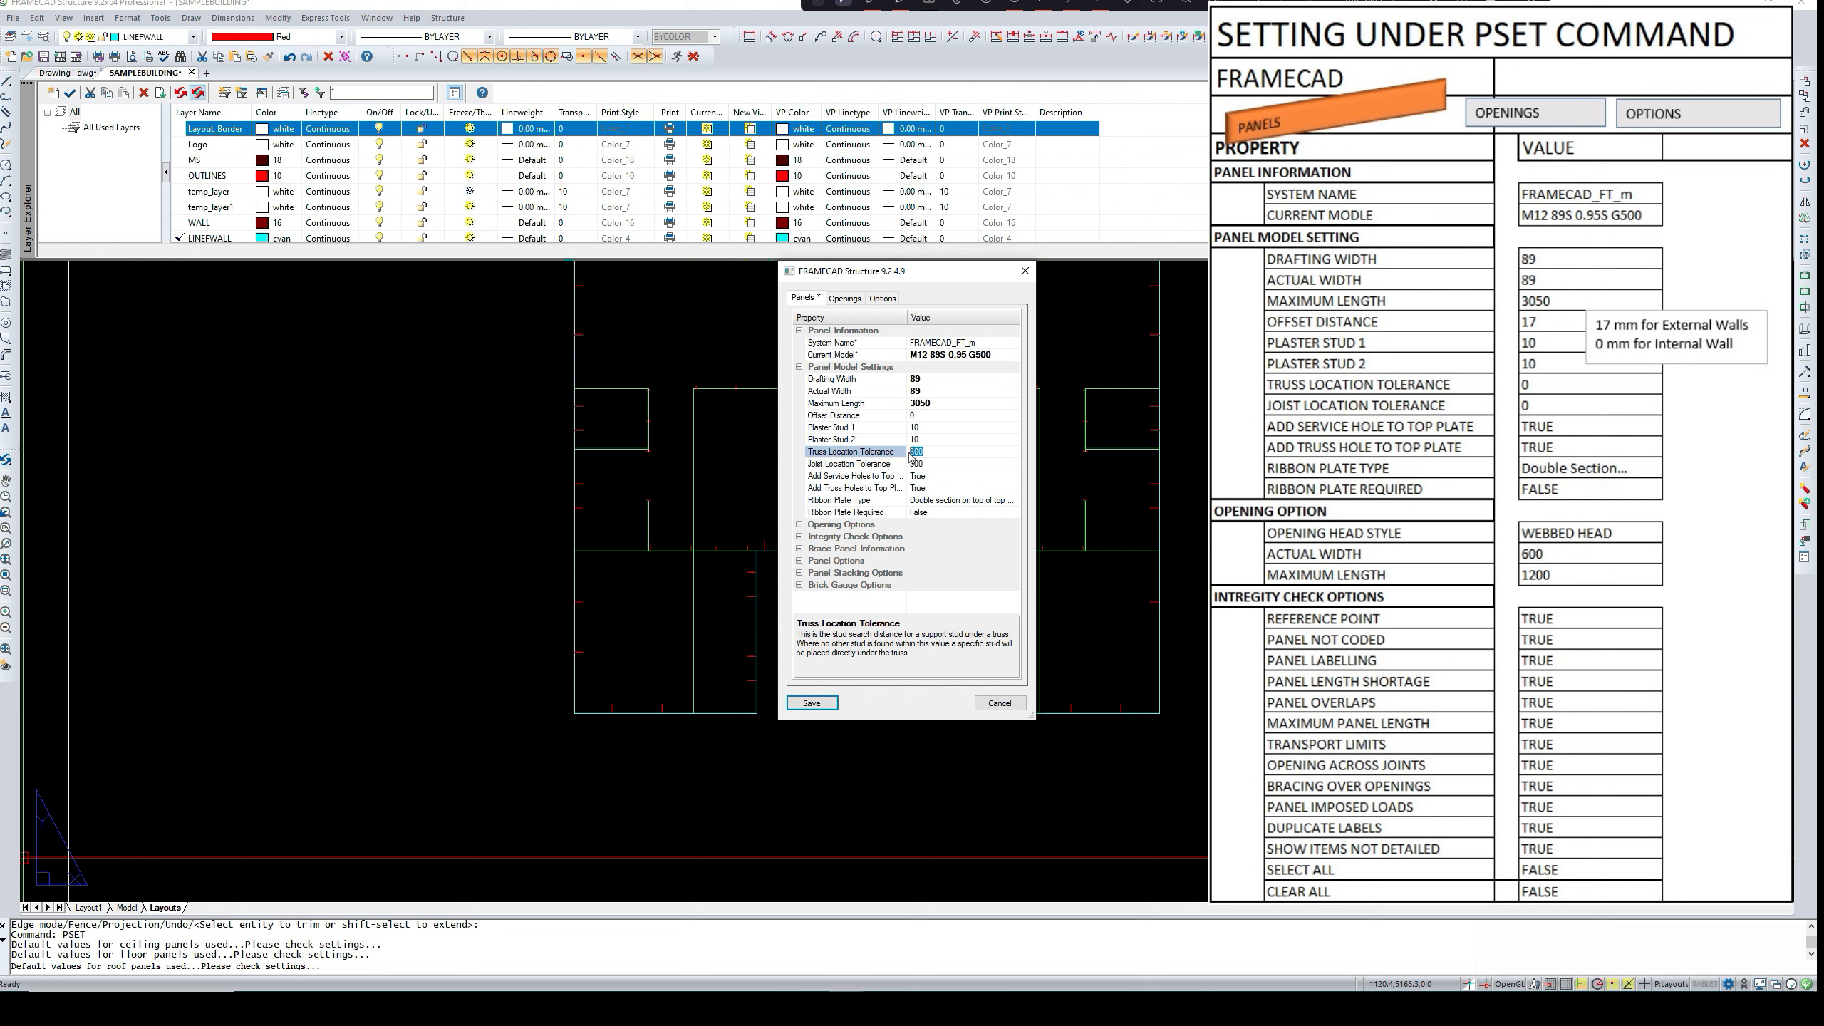
{"action": "type", "text": "0"}
{"action": "left_click", "coordinate": [933, 465]}
{"action": "type", "text": "0"}
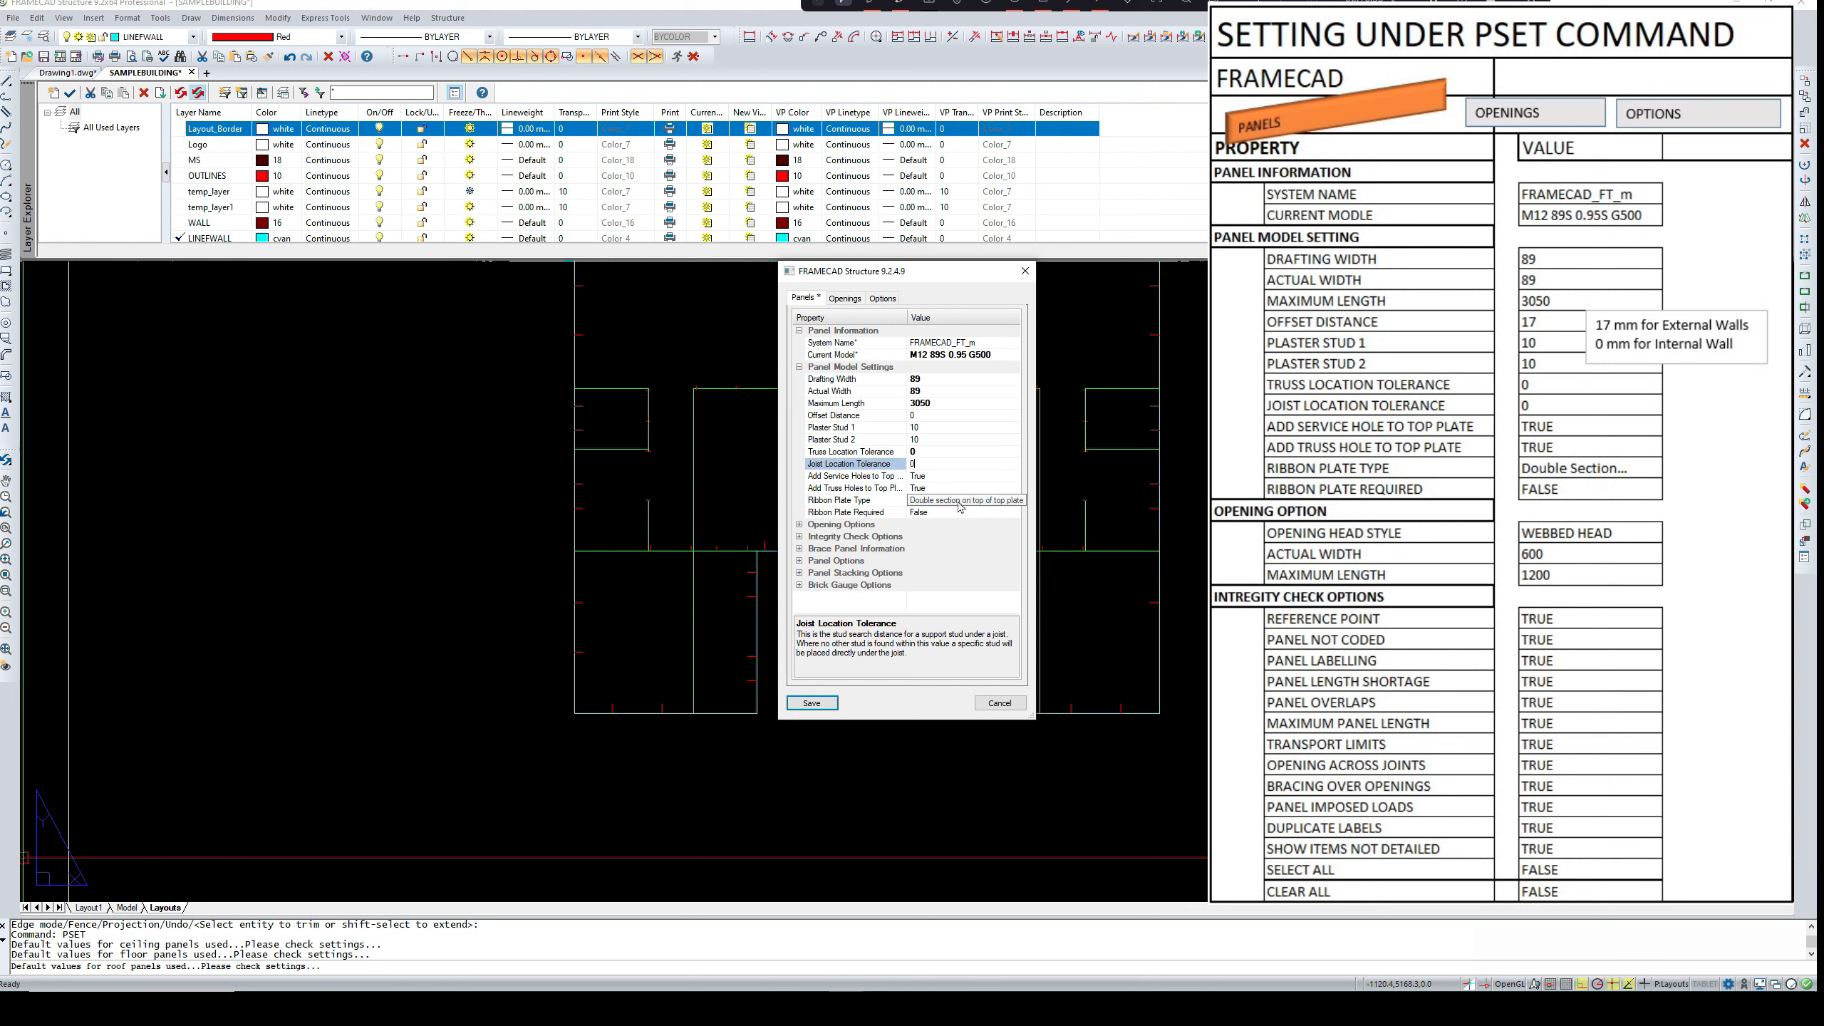
- Check the available ribbon plate types and keep the double section on top of the top plate
{"action": "left_click", "coordinate": [936, 501]}
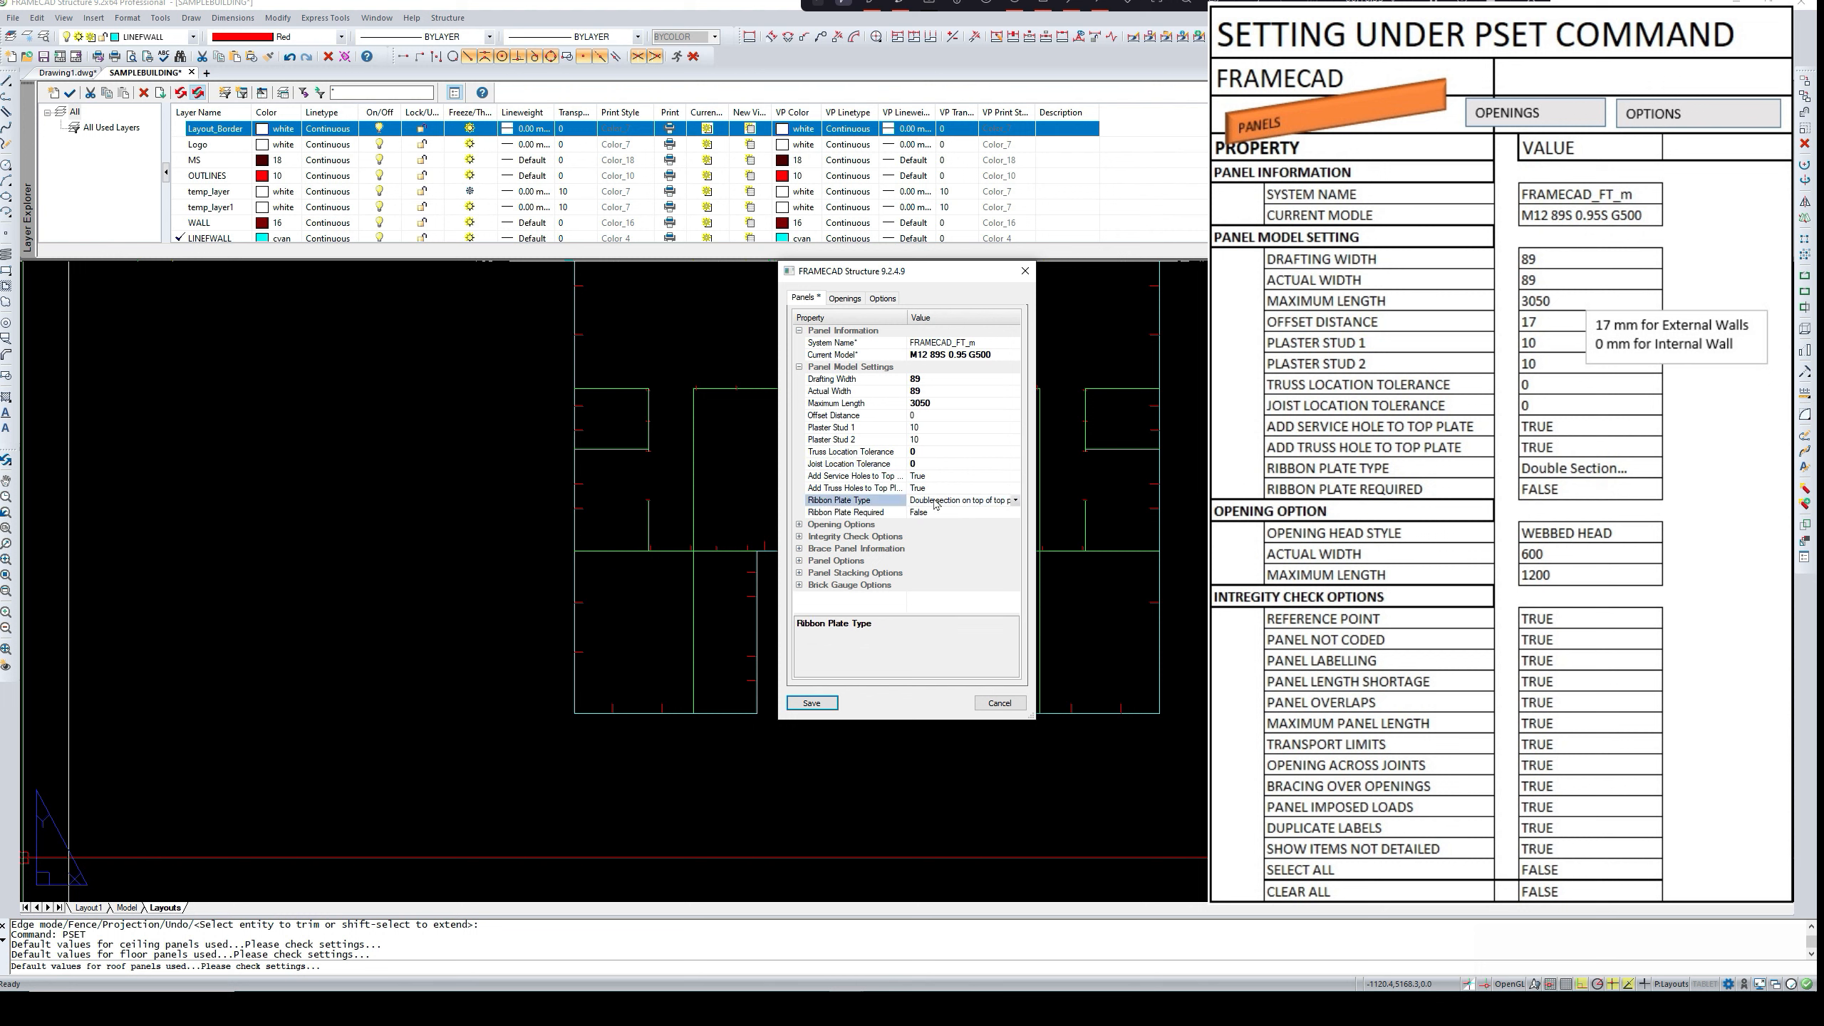
{"action": "left_click", "coordinate": [1015, 501]}
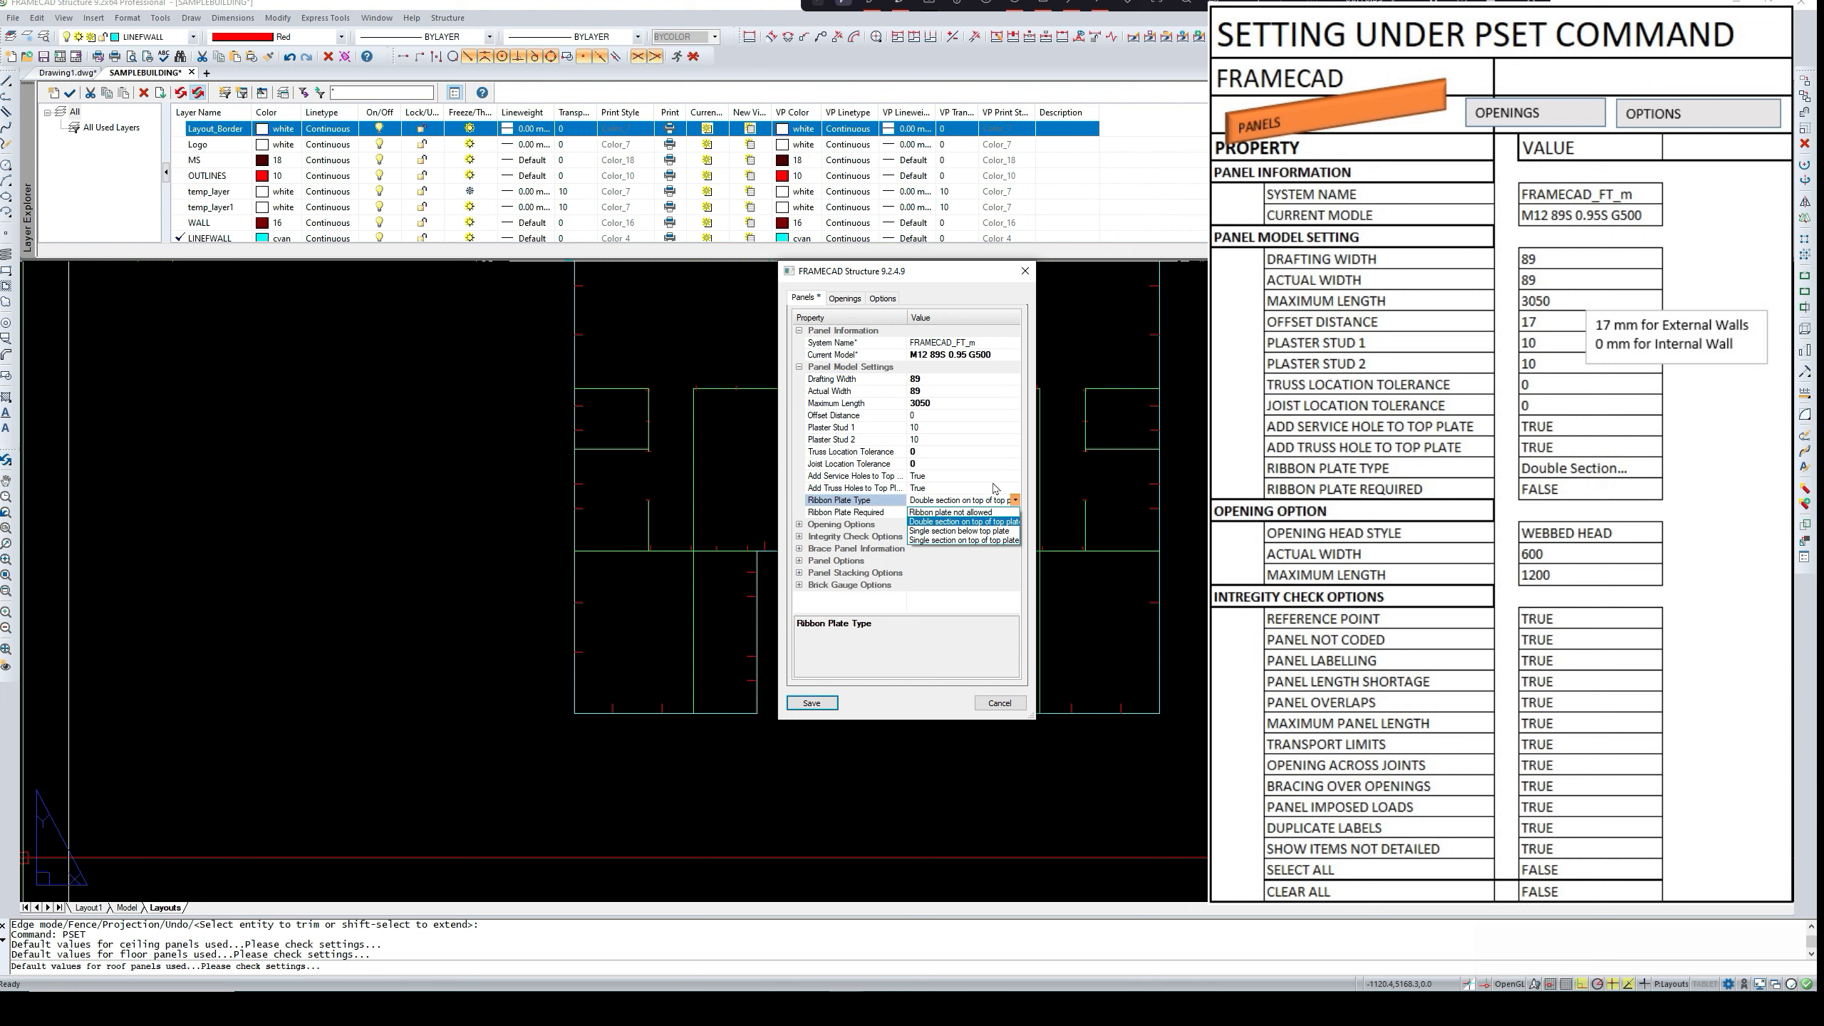
{"action": "left_click", "coordinate": [994, 490]}
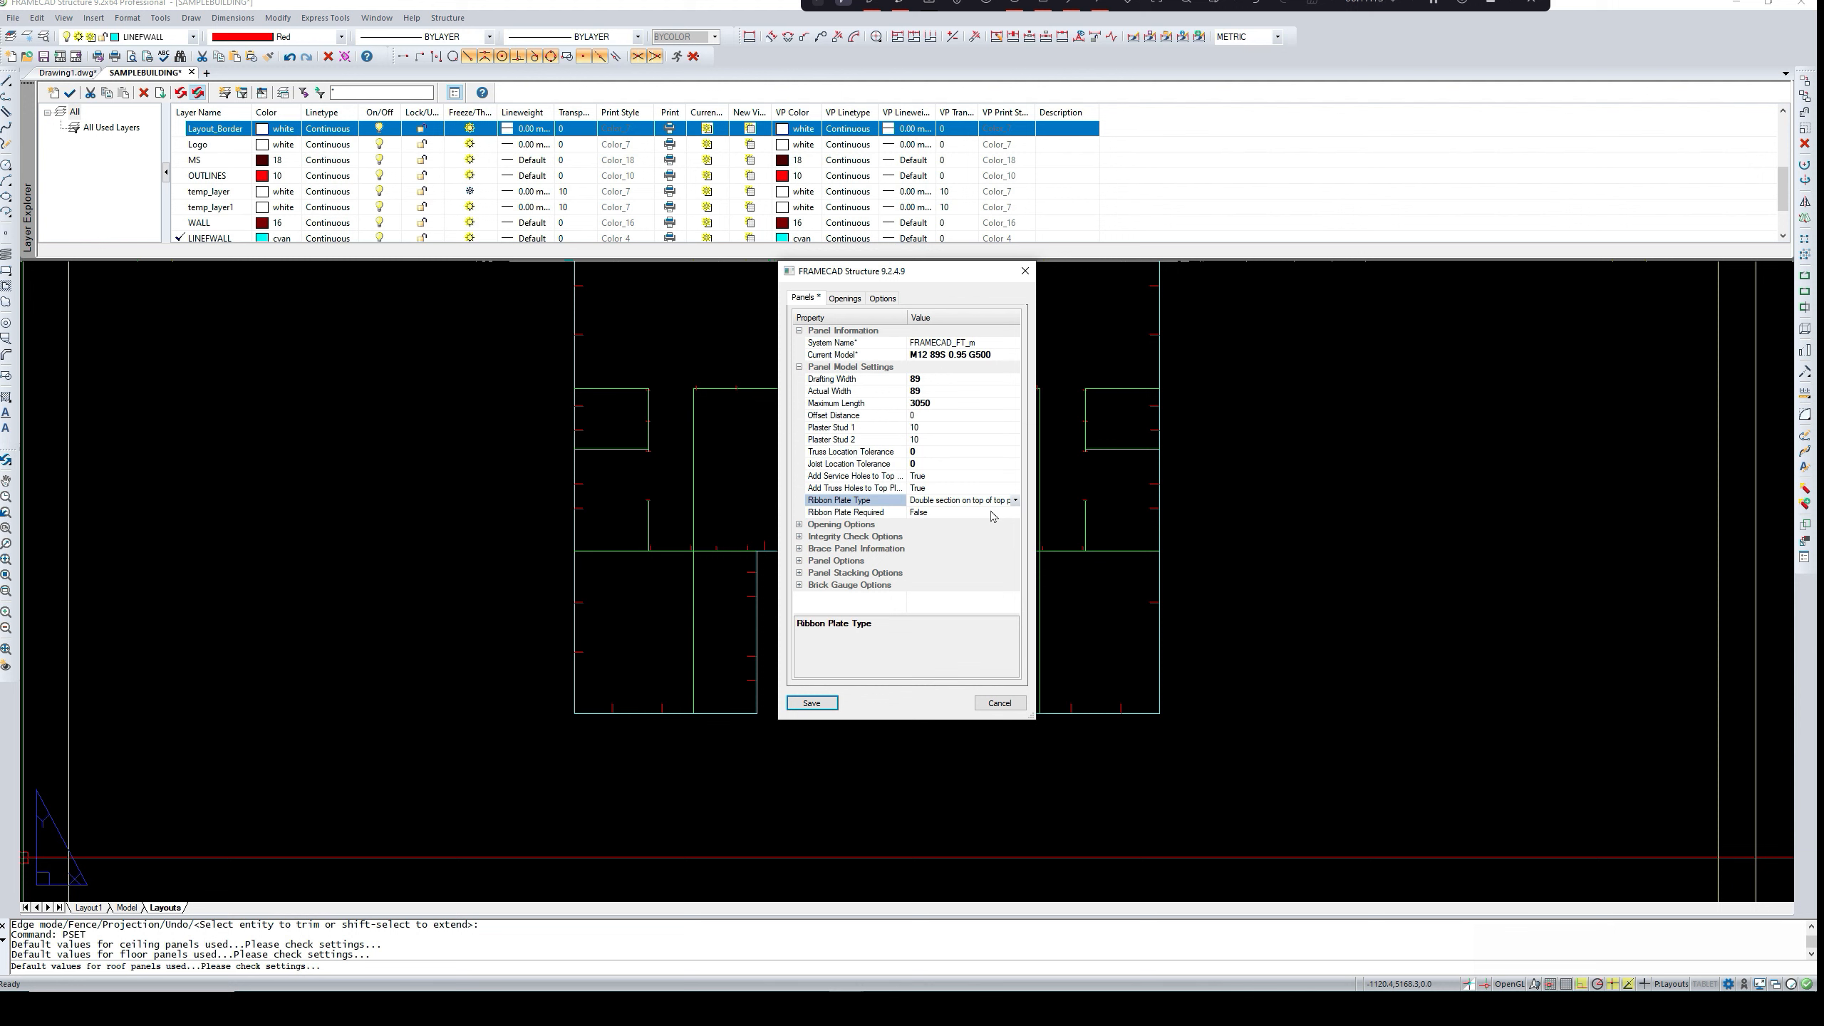
- Expand the opening options and check the opening head style and the LB and NLB webs to openings
{"action": "left_click", "coordinate": [800, 524]}
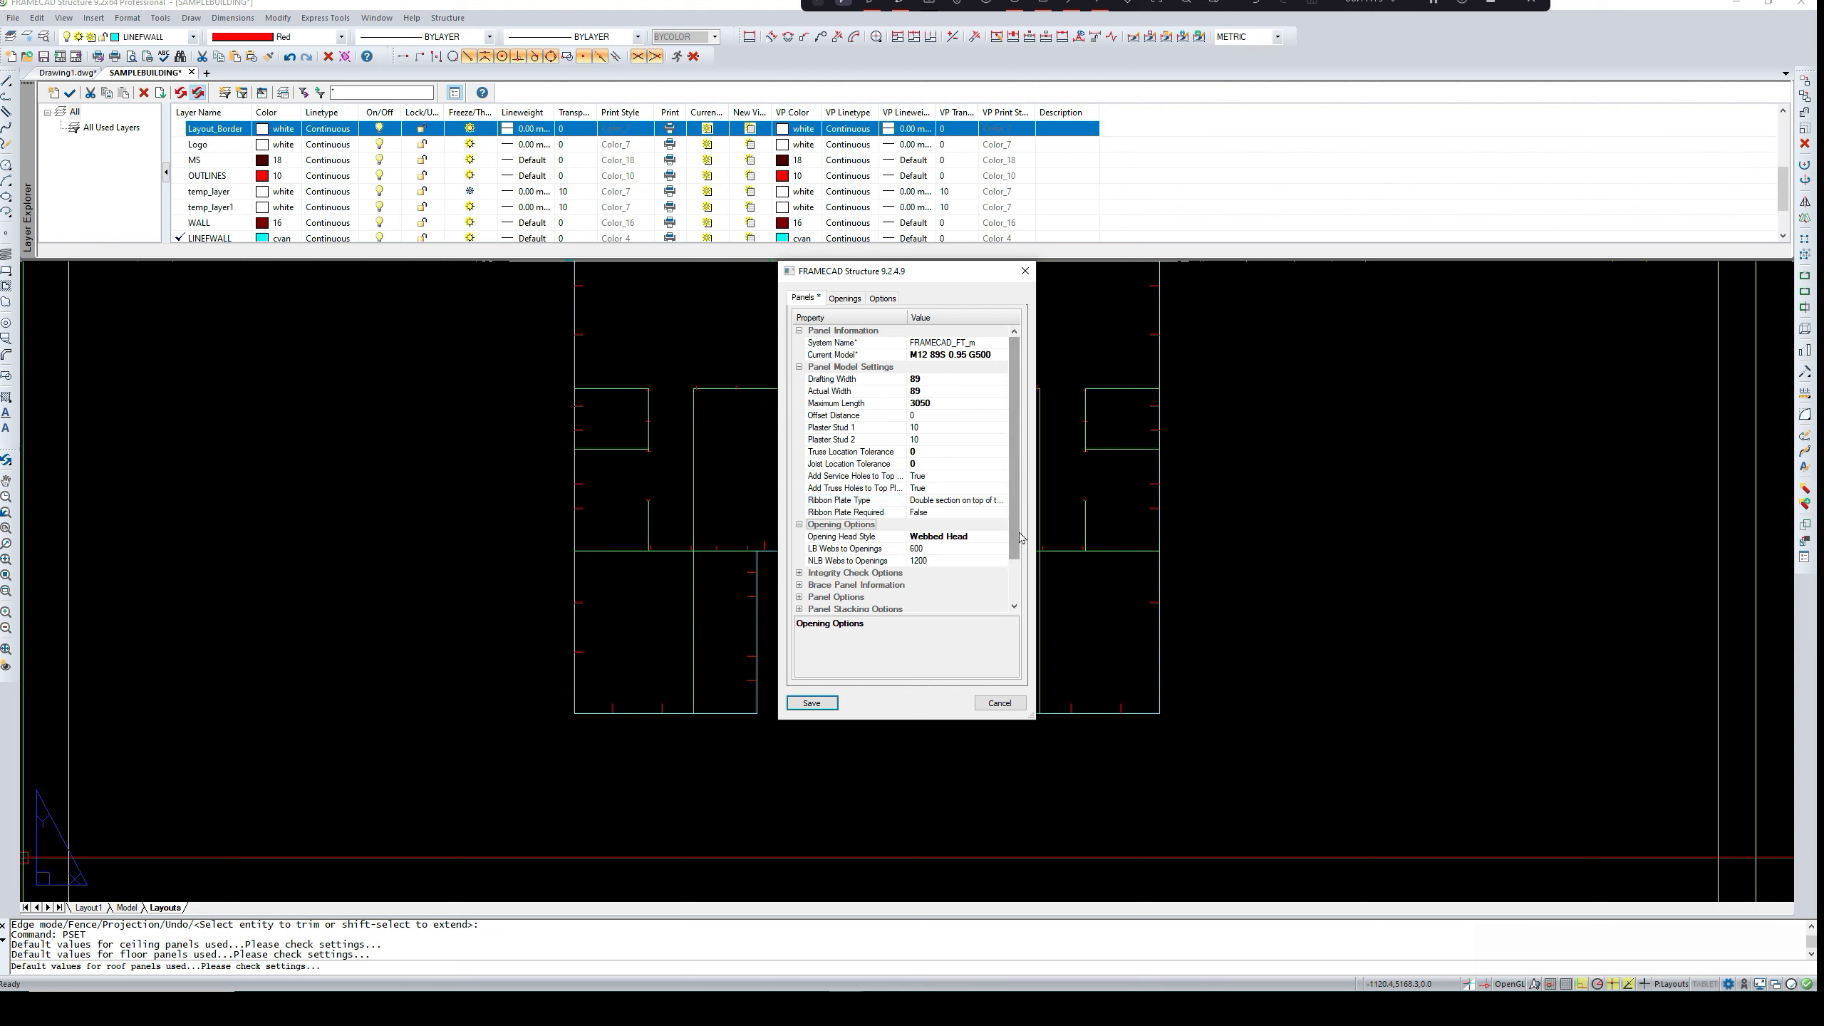
{"action": "scroll", "coordinate": [1017, 550], "scroll_direction": "down", "scroll_amount": 1}
{"action": "left_click_drag", "start_coordinate": [1017, 550], "coordinate": [1016, 554]}
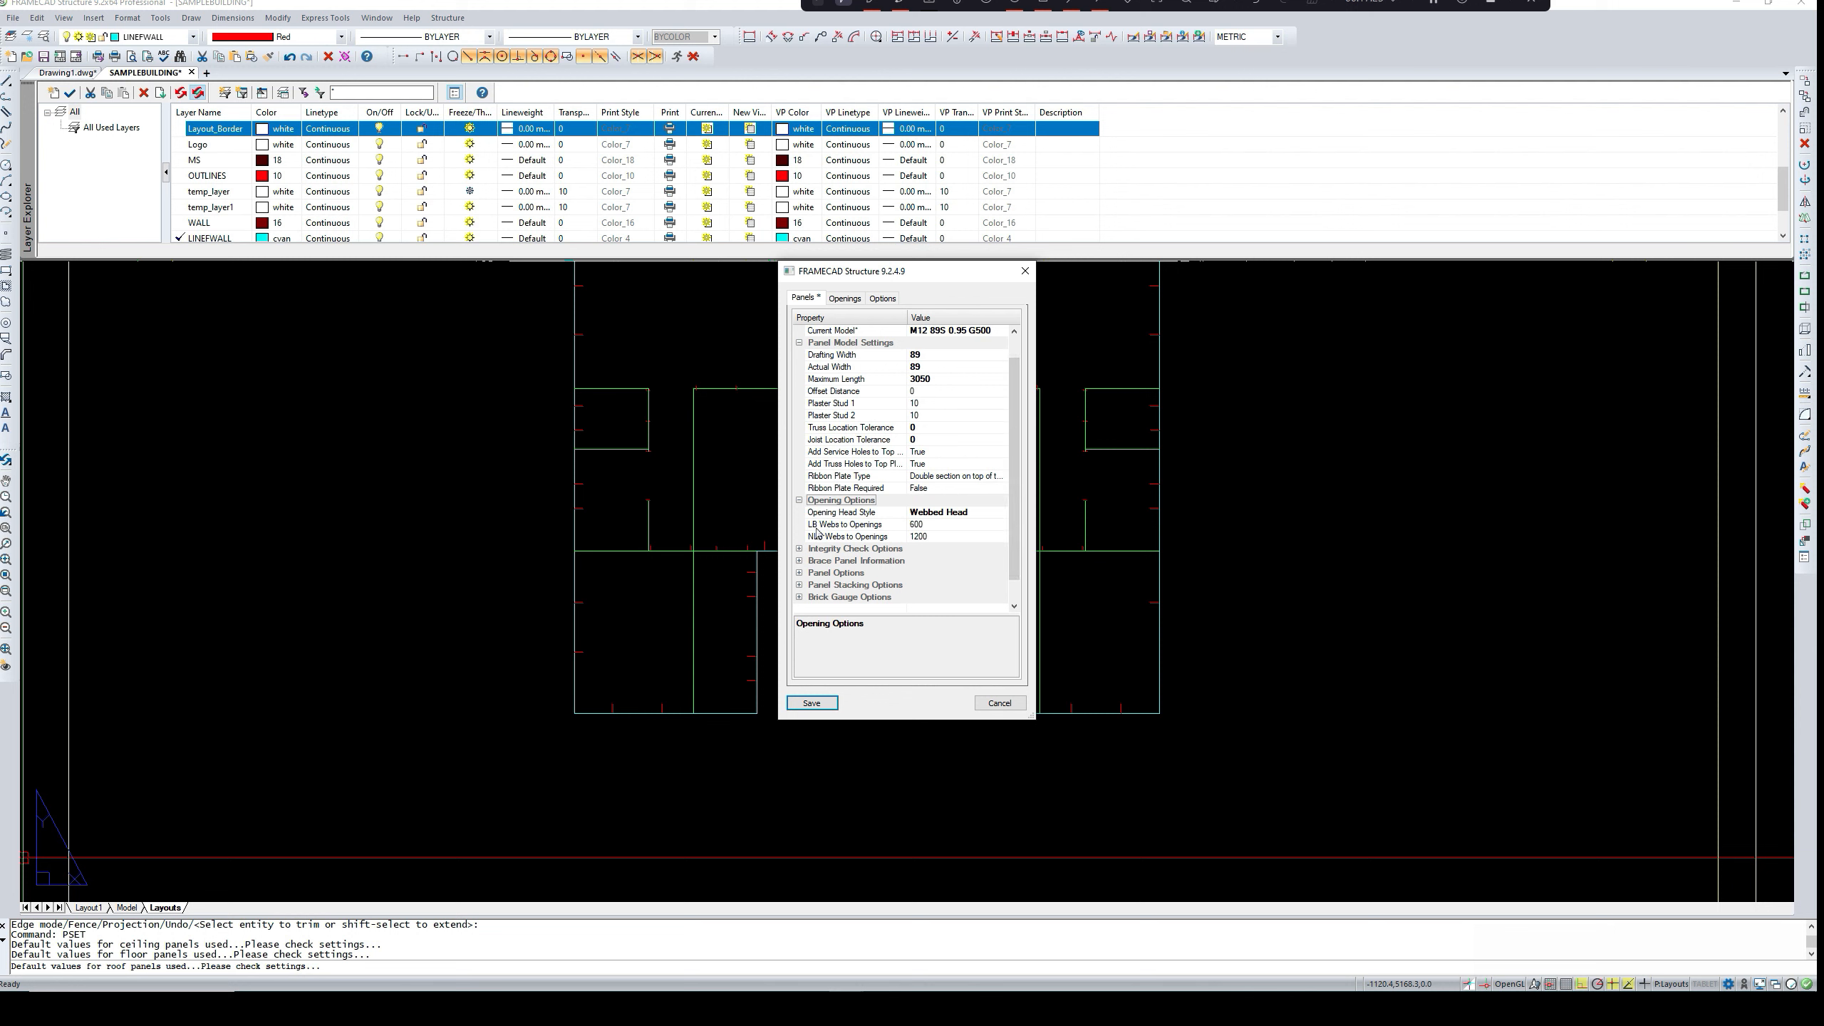
{"action": "left_click", "coordinate": [920, 525]}
{"action": "double_click", "coordinate": [919, 524]}
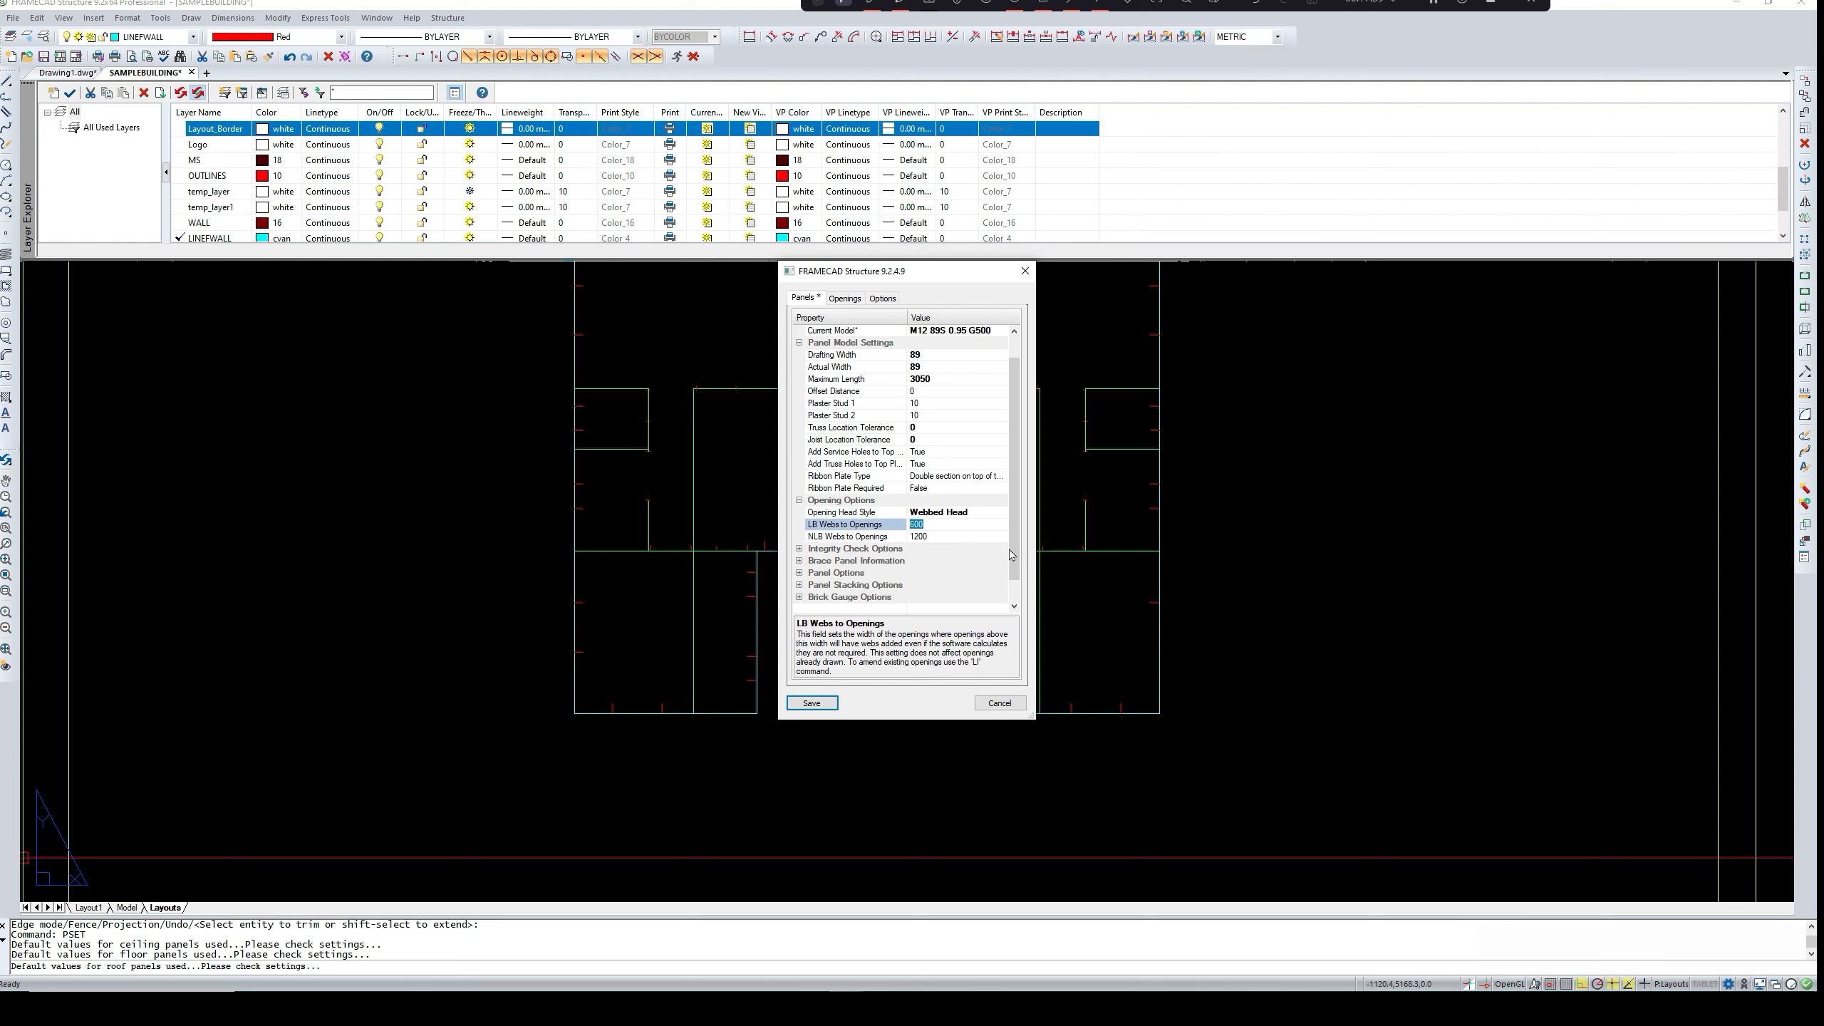
{"action": "left_click_drag", "start_coordinate": [1015, 555], "coordinate": [1015, 561]}
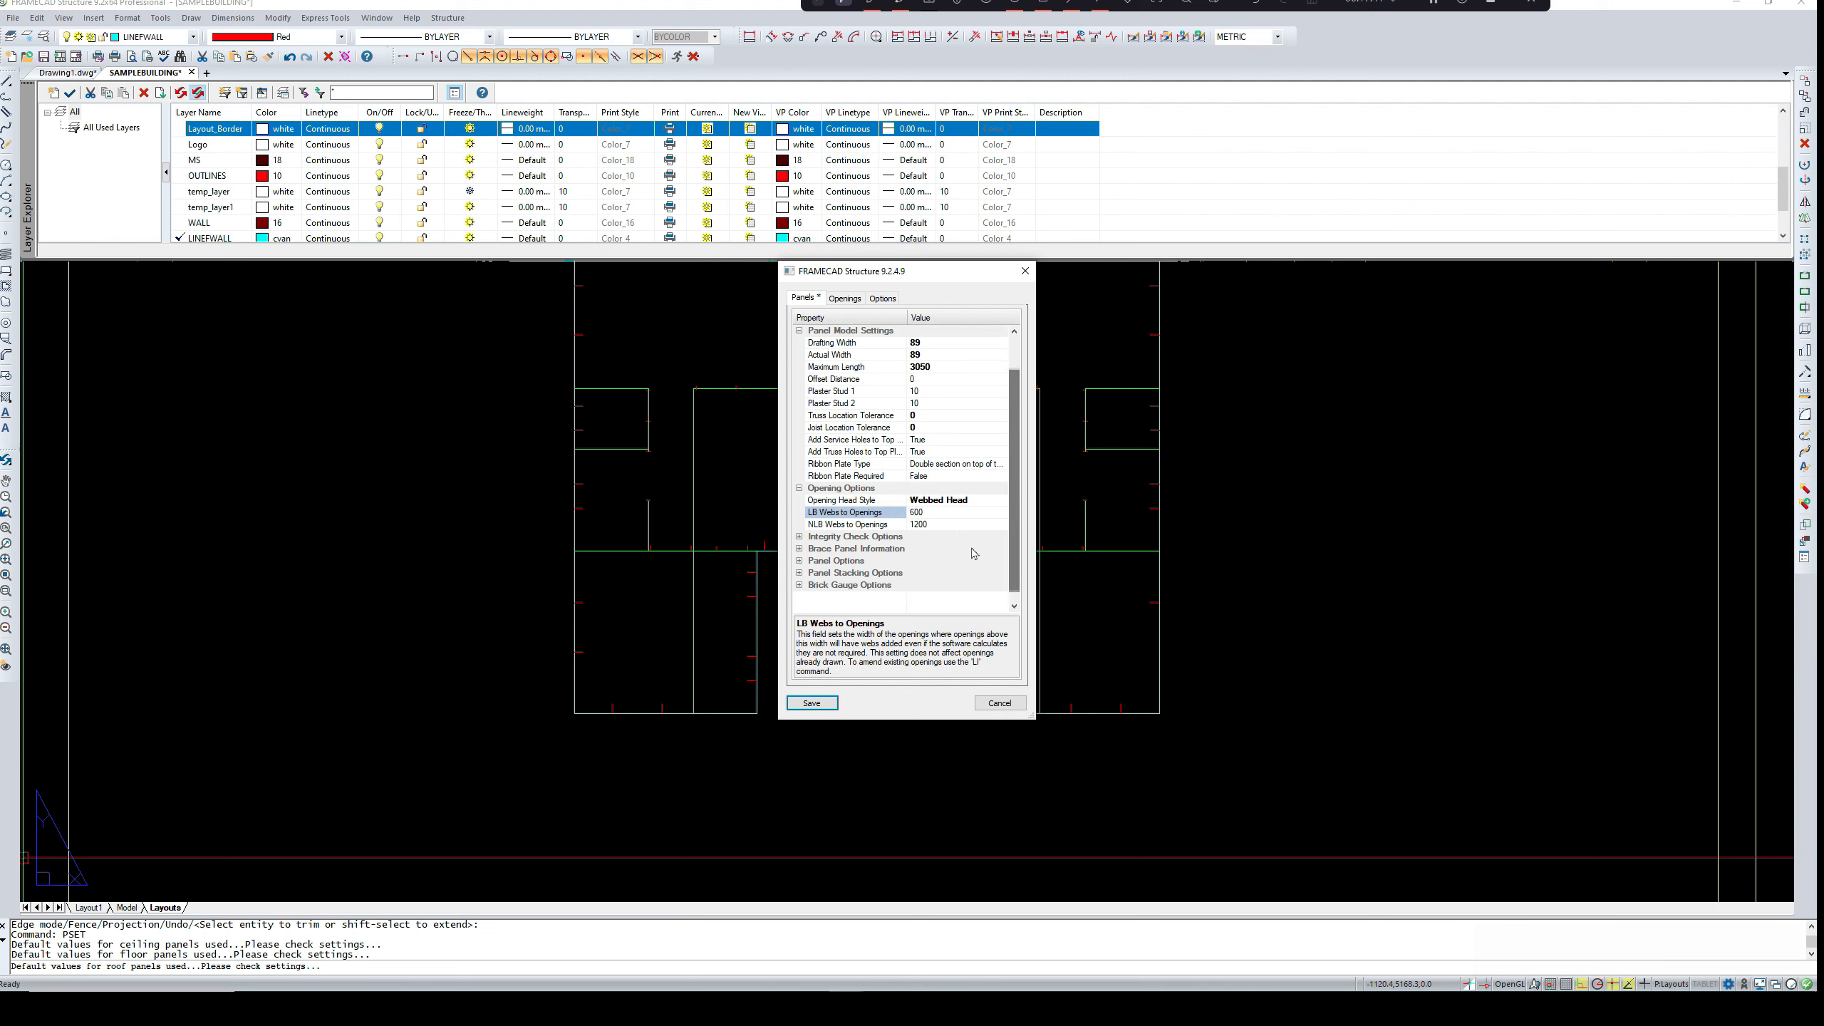
{"action": "left_click", "coordinate": [939, 531]}
- Expand the integrity check options and review every check from Reference Points to Clear All
{"action": "left_click", "coordinate": [799, 536]}
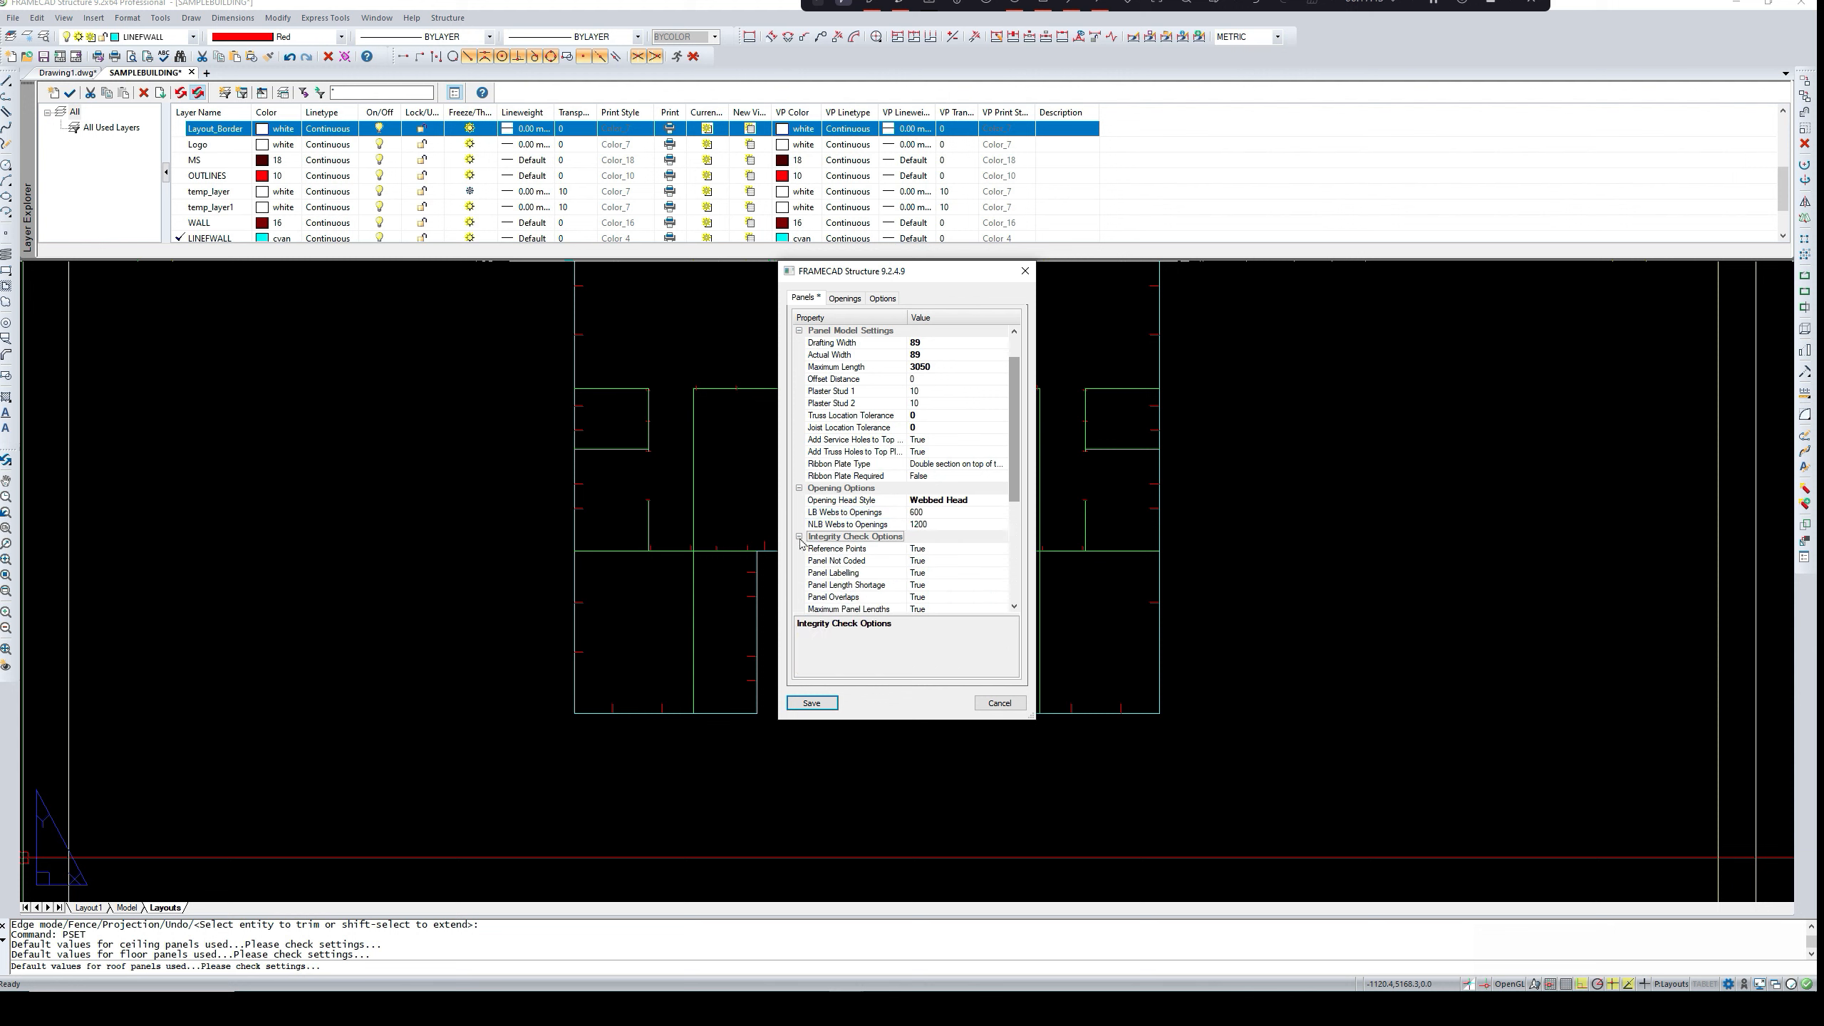
{"action": "scroll", "coordinate": [945, 543], "scroll_direction": "down", "scroll_amount": 3}
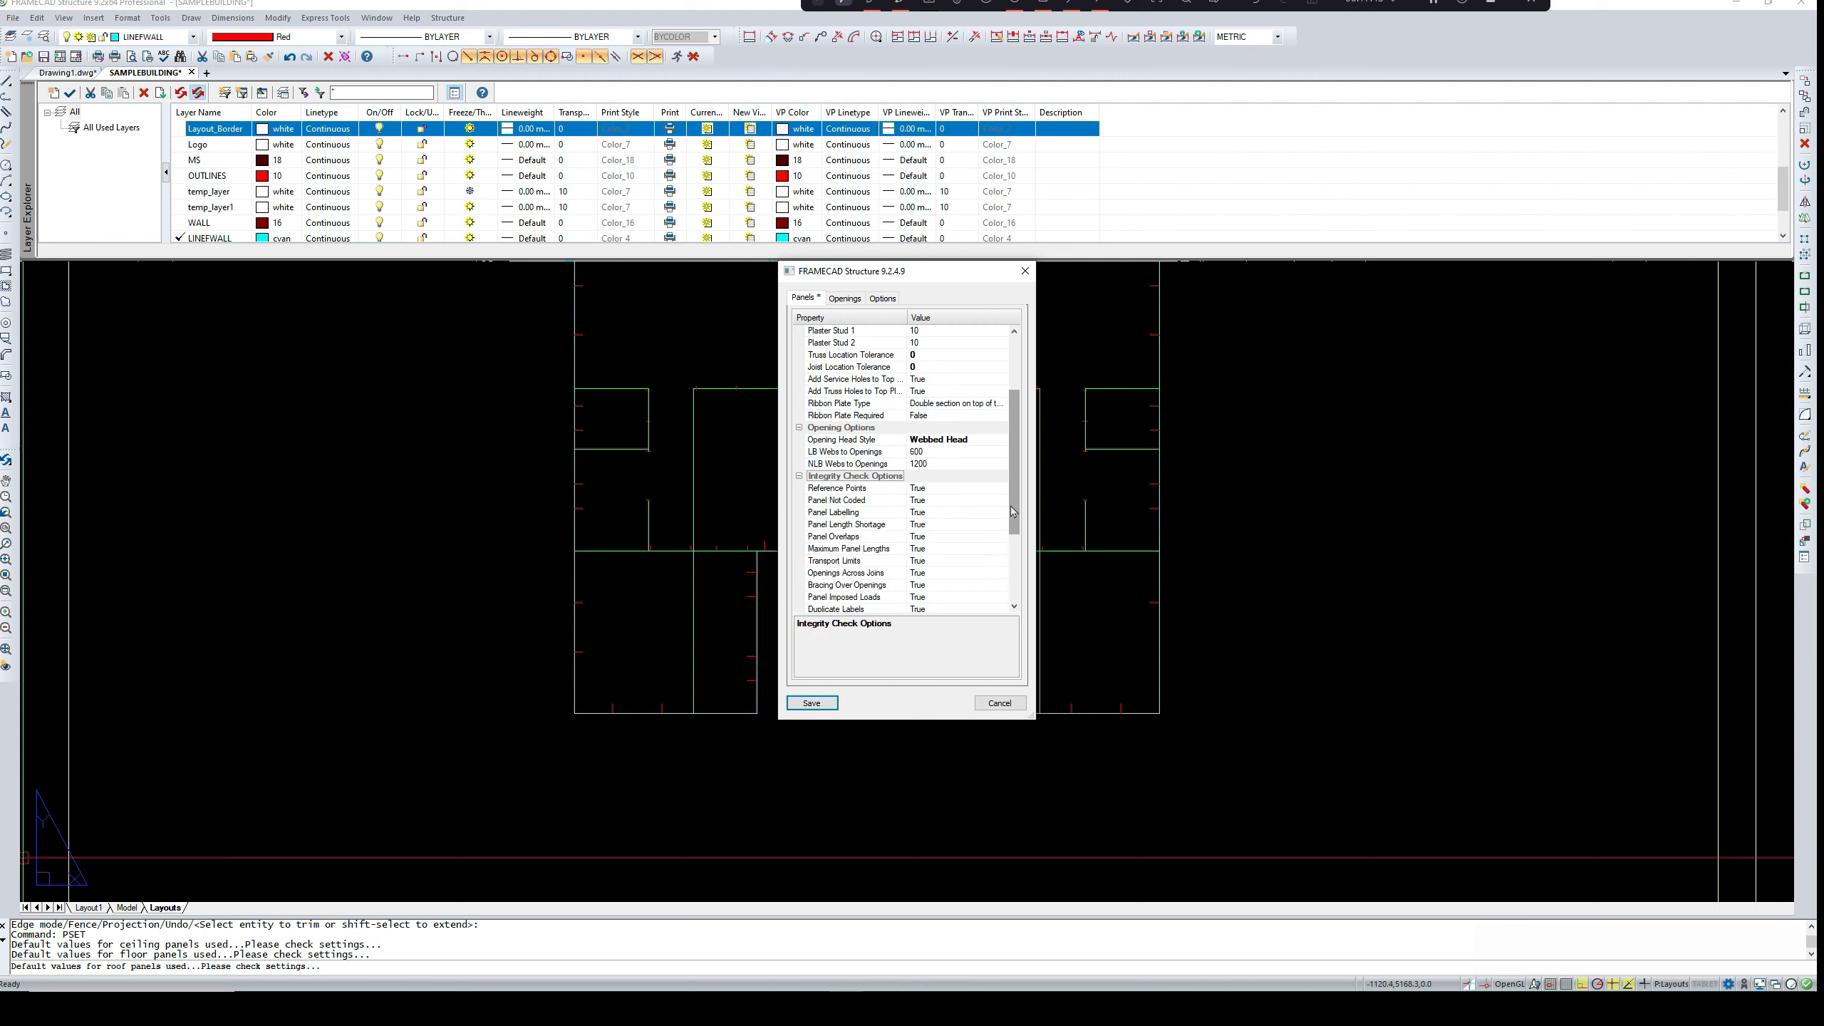
{"action": "left_click_drag", "start_coordinate": [1015, 513], "coordinate": [1014, 525]}
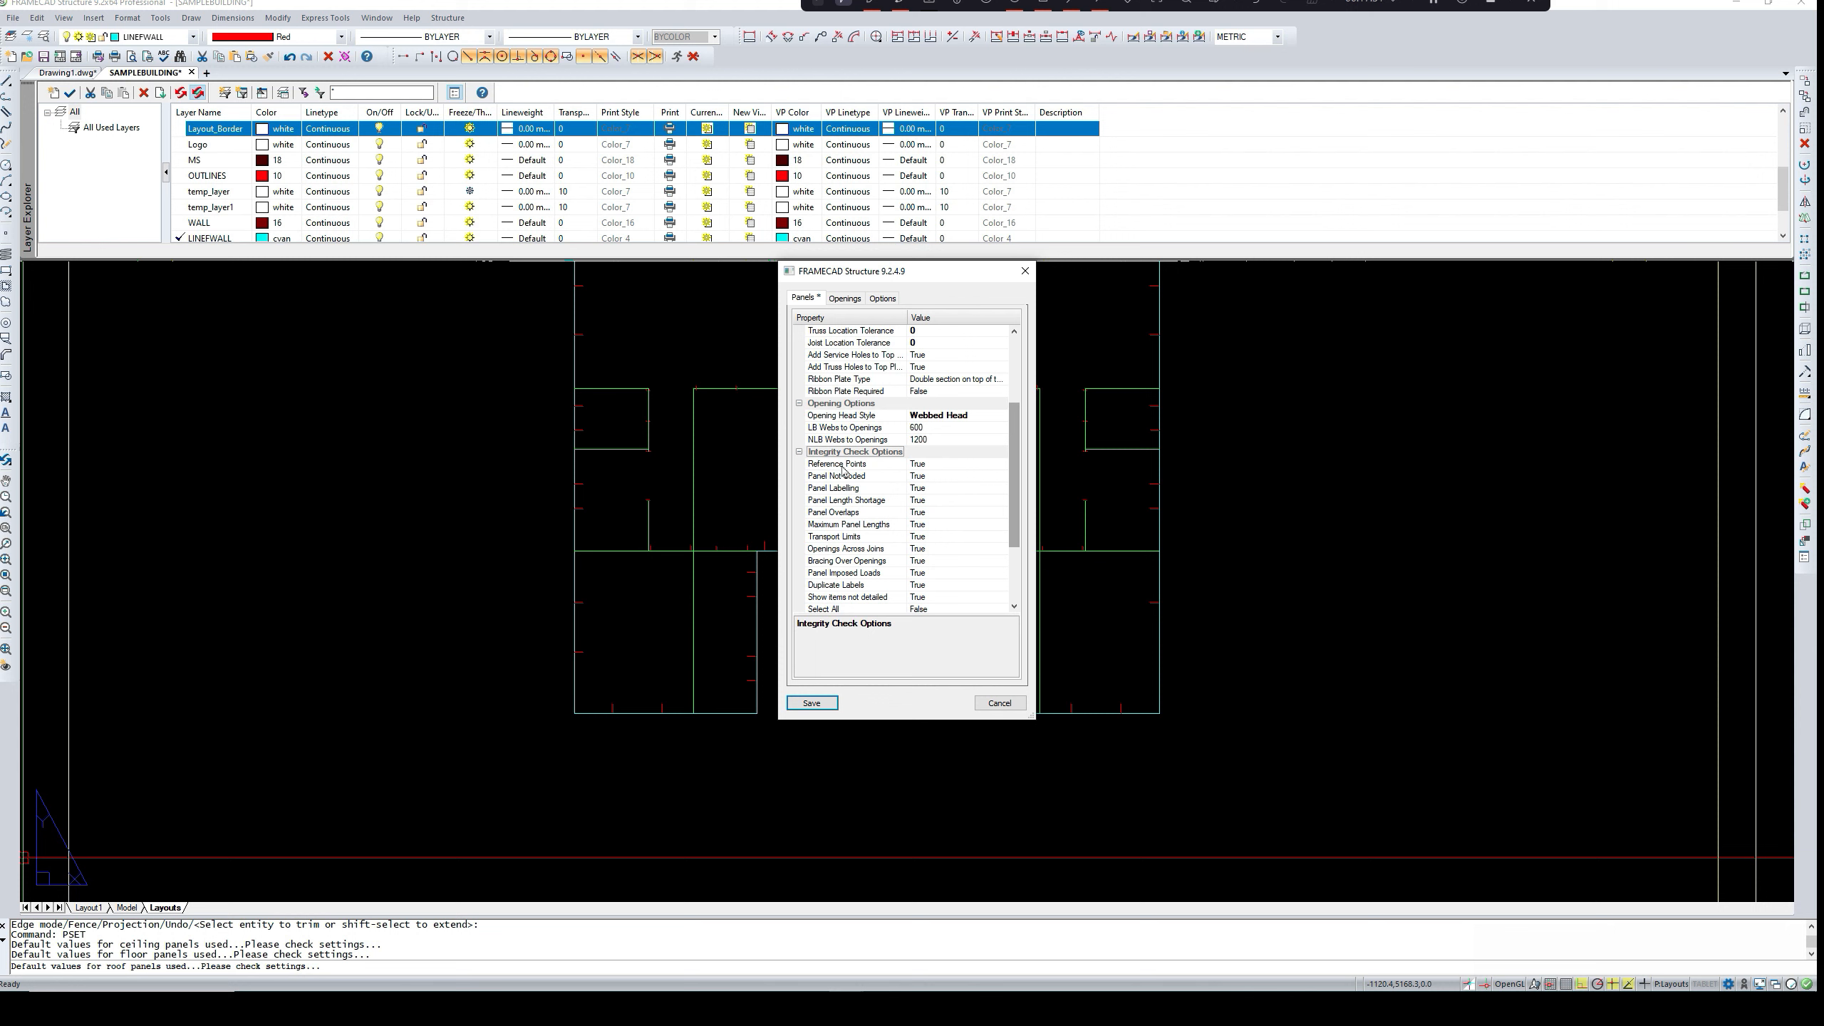
{"action": "left_click", "coordinate": [841, 476]}
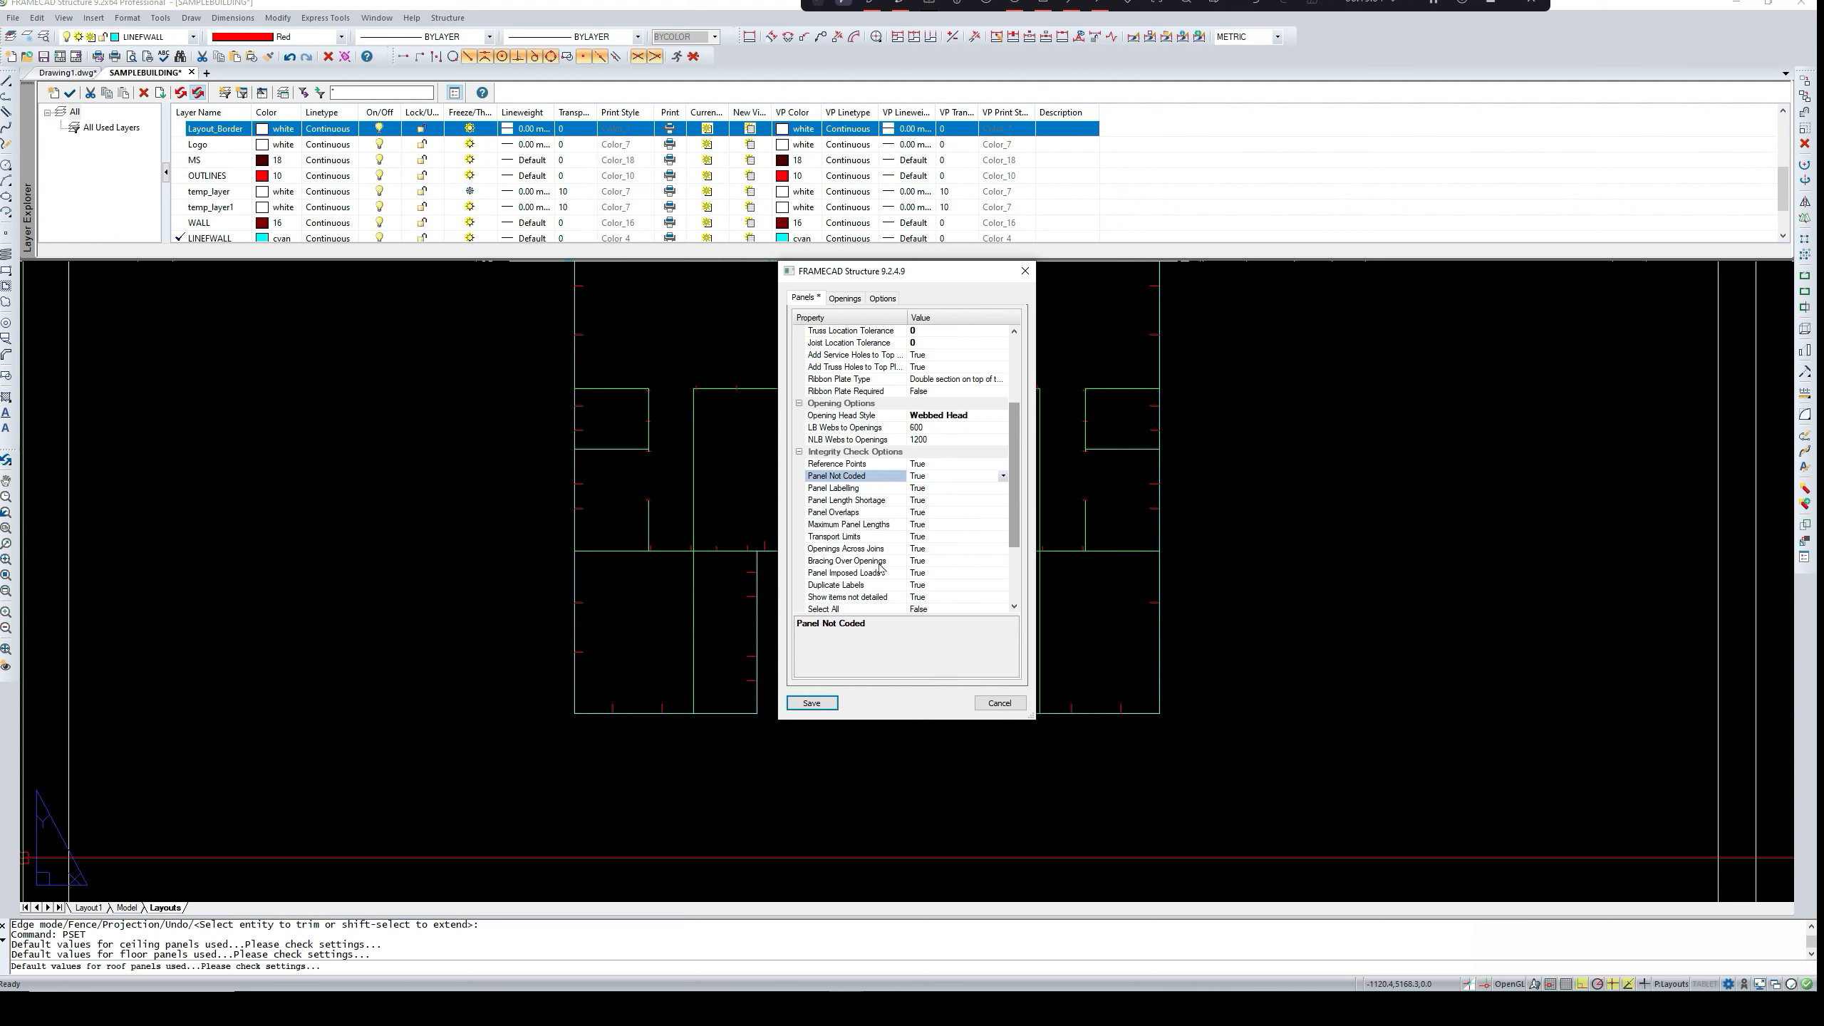
{"action": "scroll", "coordinate": [882, 568], "scroll_direction": "down", "scroll_amount": 2}
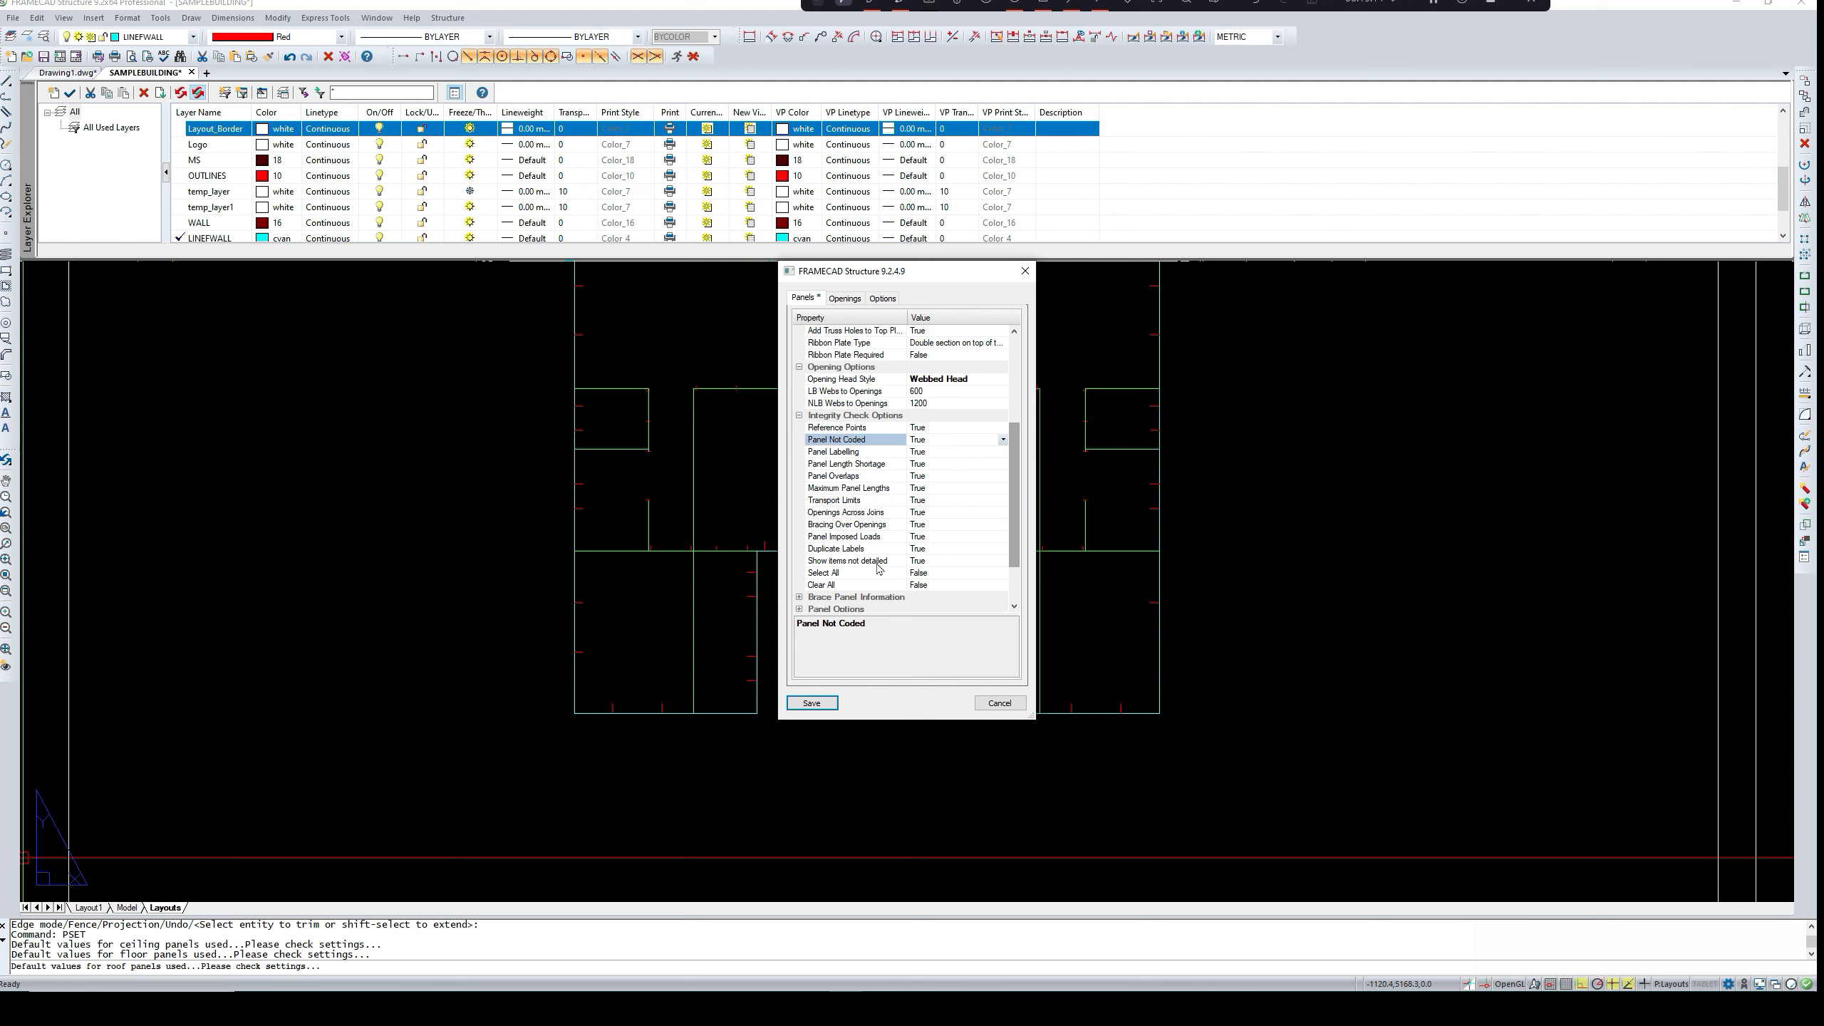
{"action": "scroll", "coordinate": [880, 570], "scroll_direction": "down", "scroll_amount": 1}
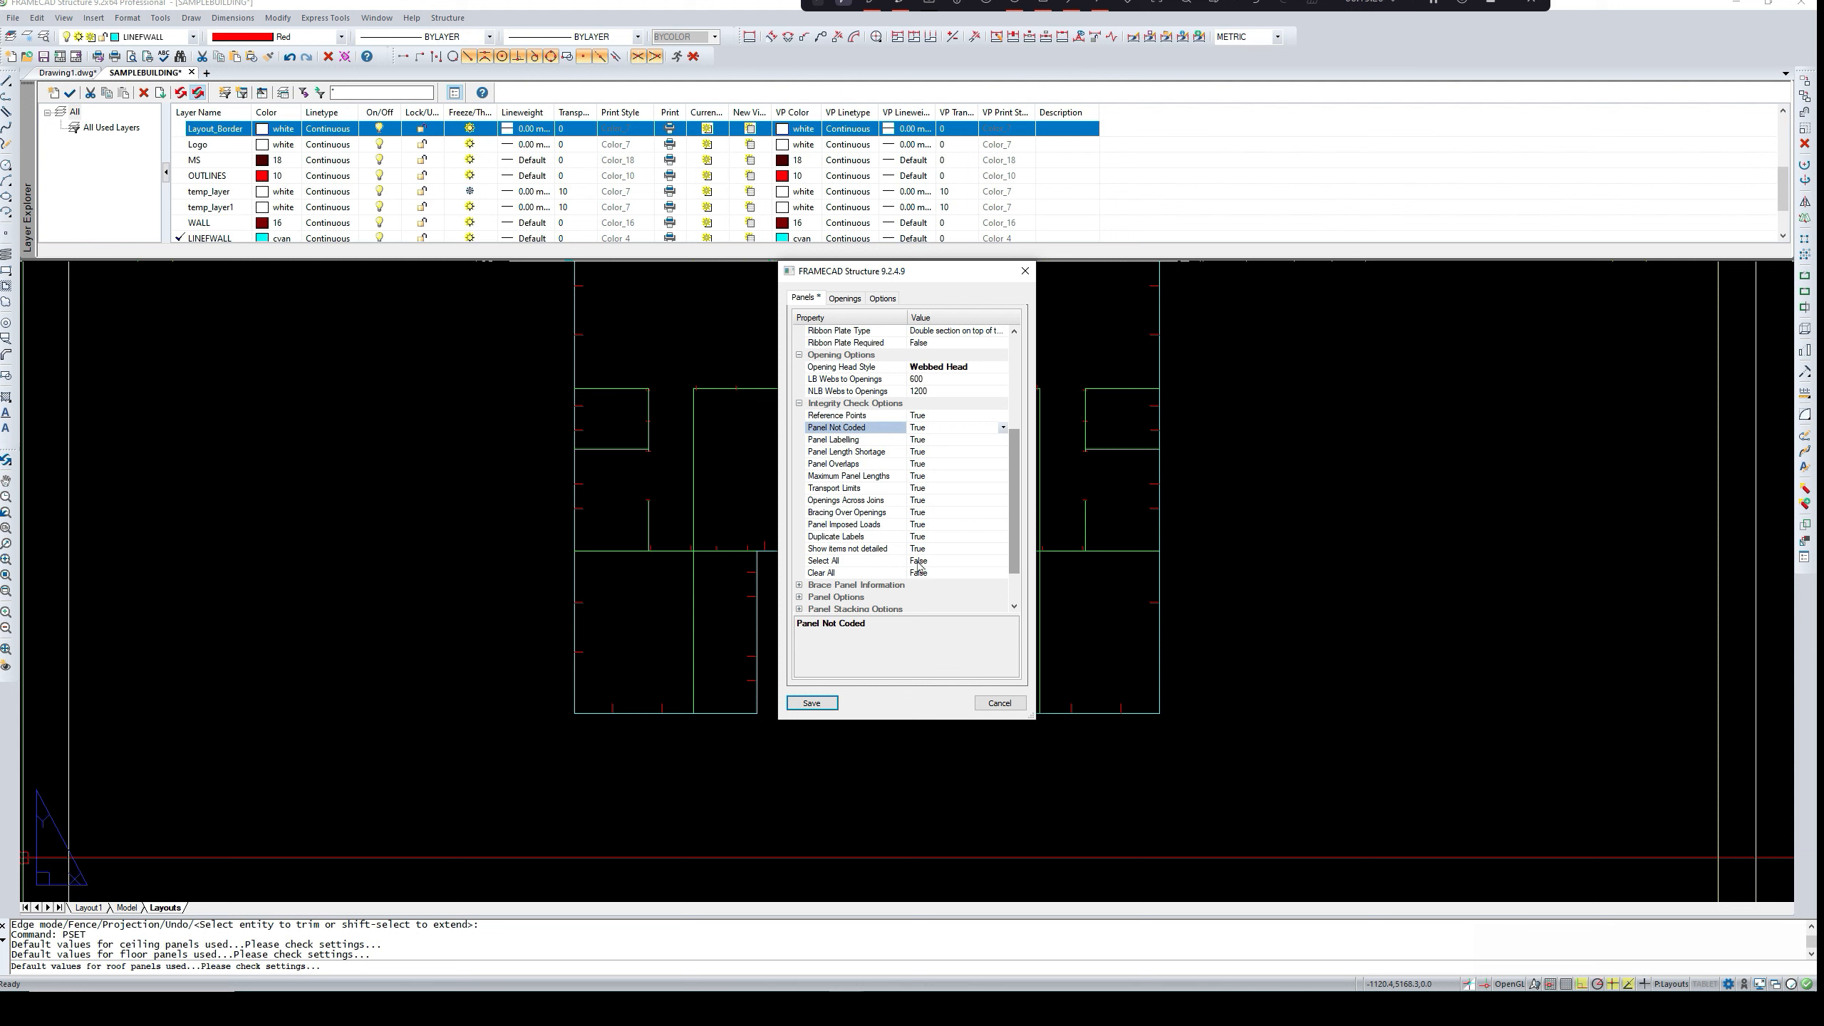
{"action": "scroll", "coordinate": [1018, 570], "scroll_direction": "down", "scroll_amount": 1}
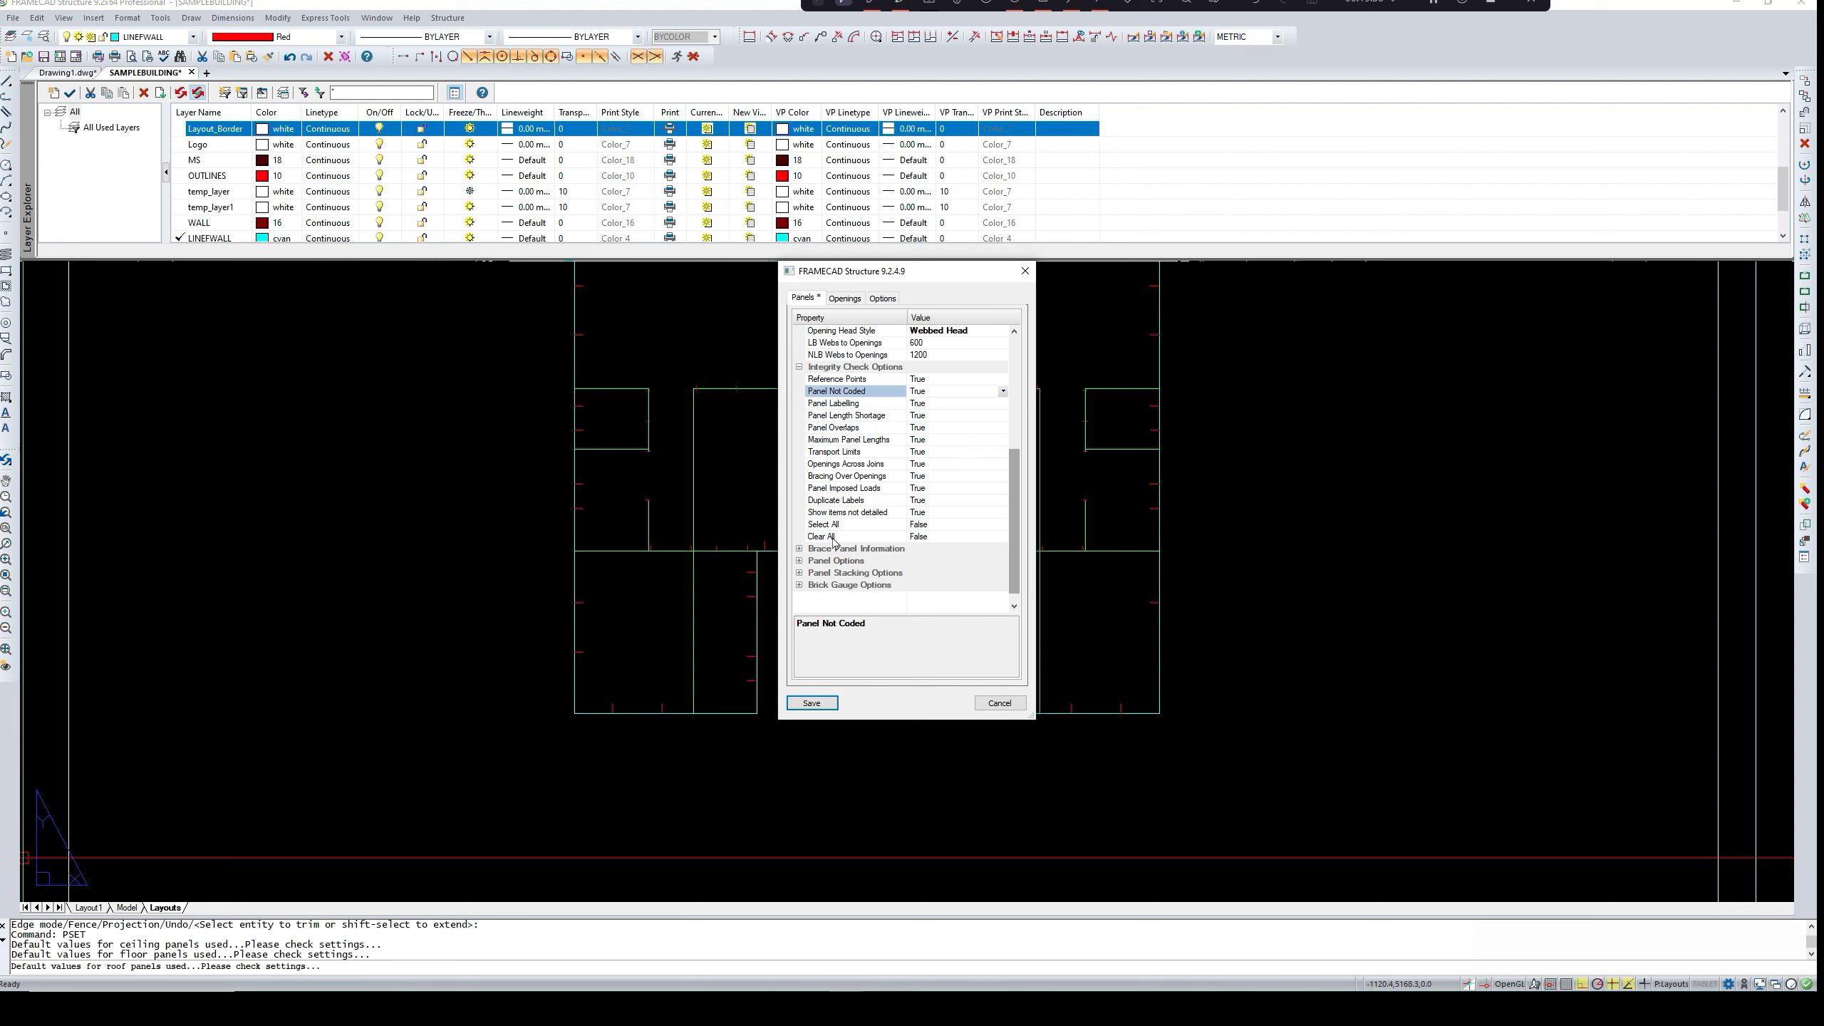
- In the brace panel information, set the brace type to K Brace and the stud bays or strap angle to 1
{"action": "left_click", "coordinate": [799, 548]}
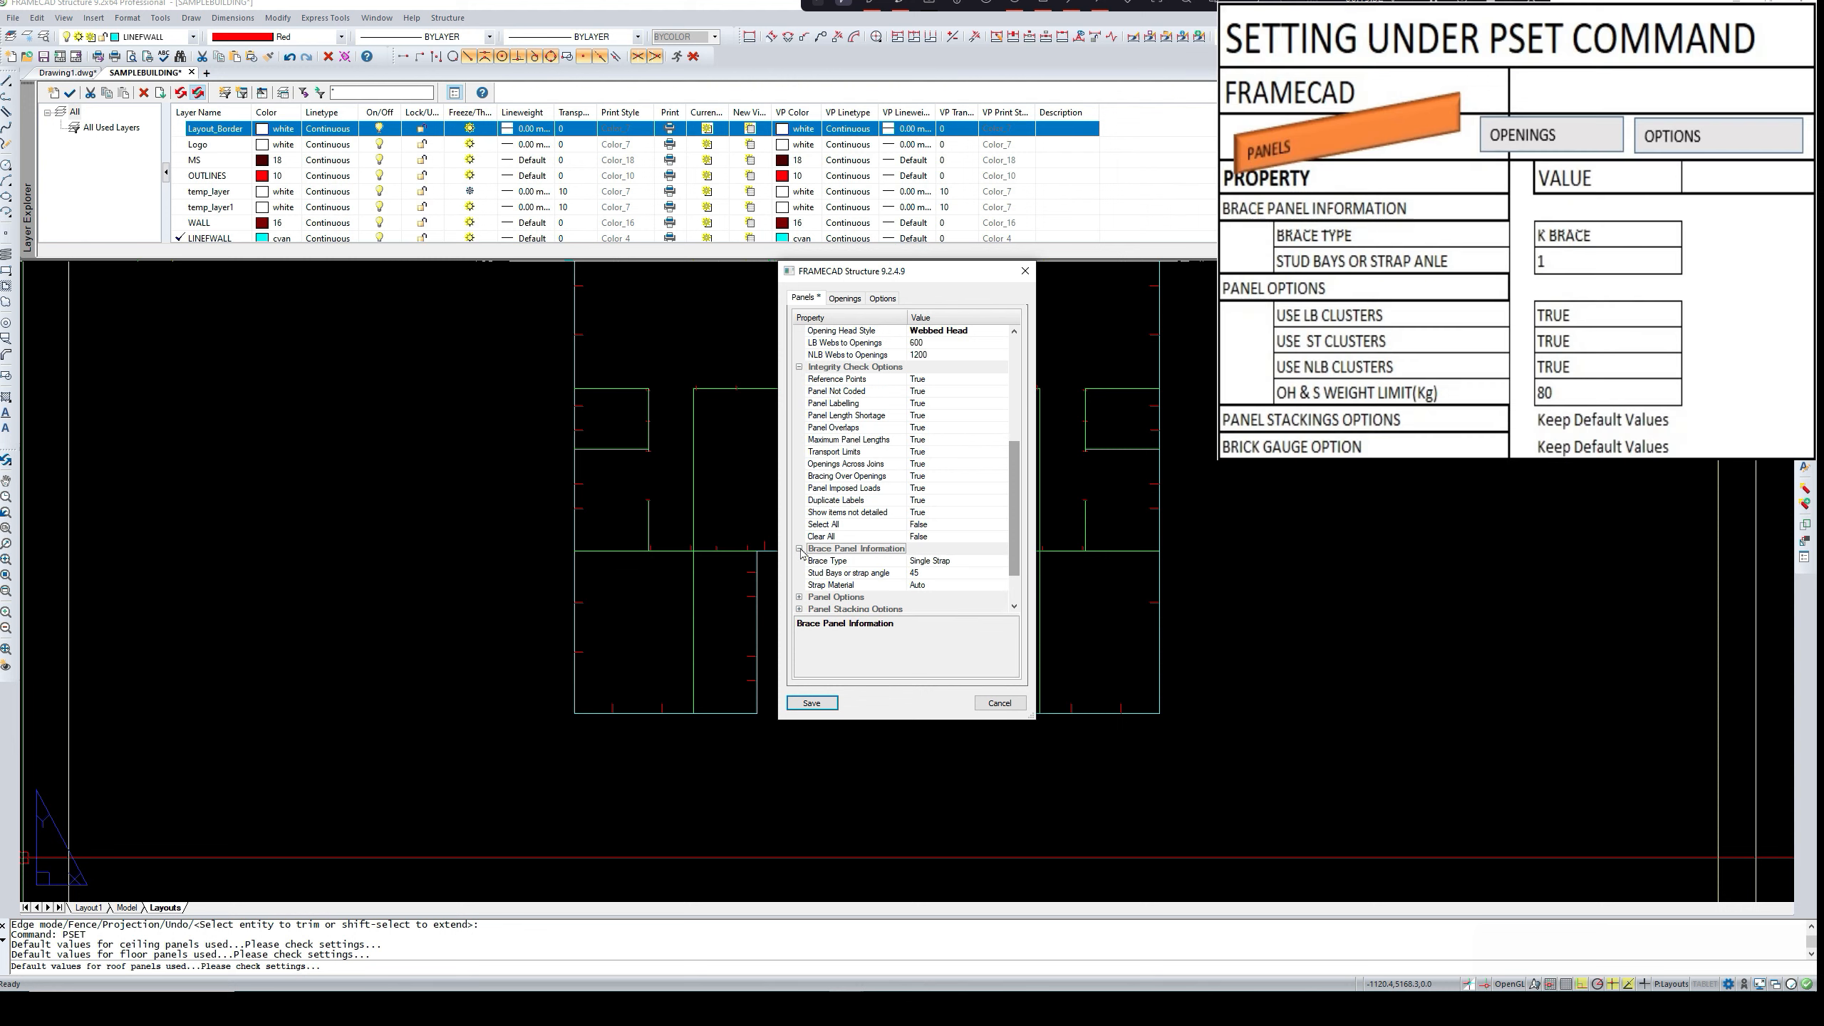
{"action": "left_click_drag", "start_coordinate": [1017, 546], "coordinate": [1016, 566]}
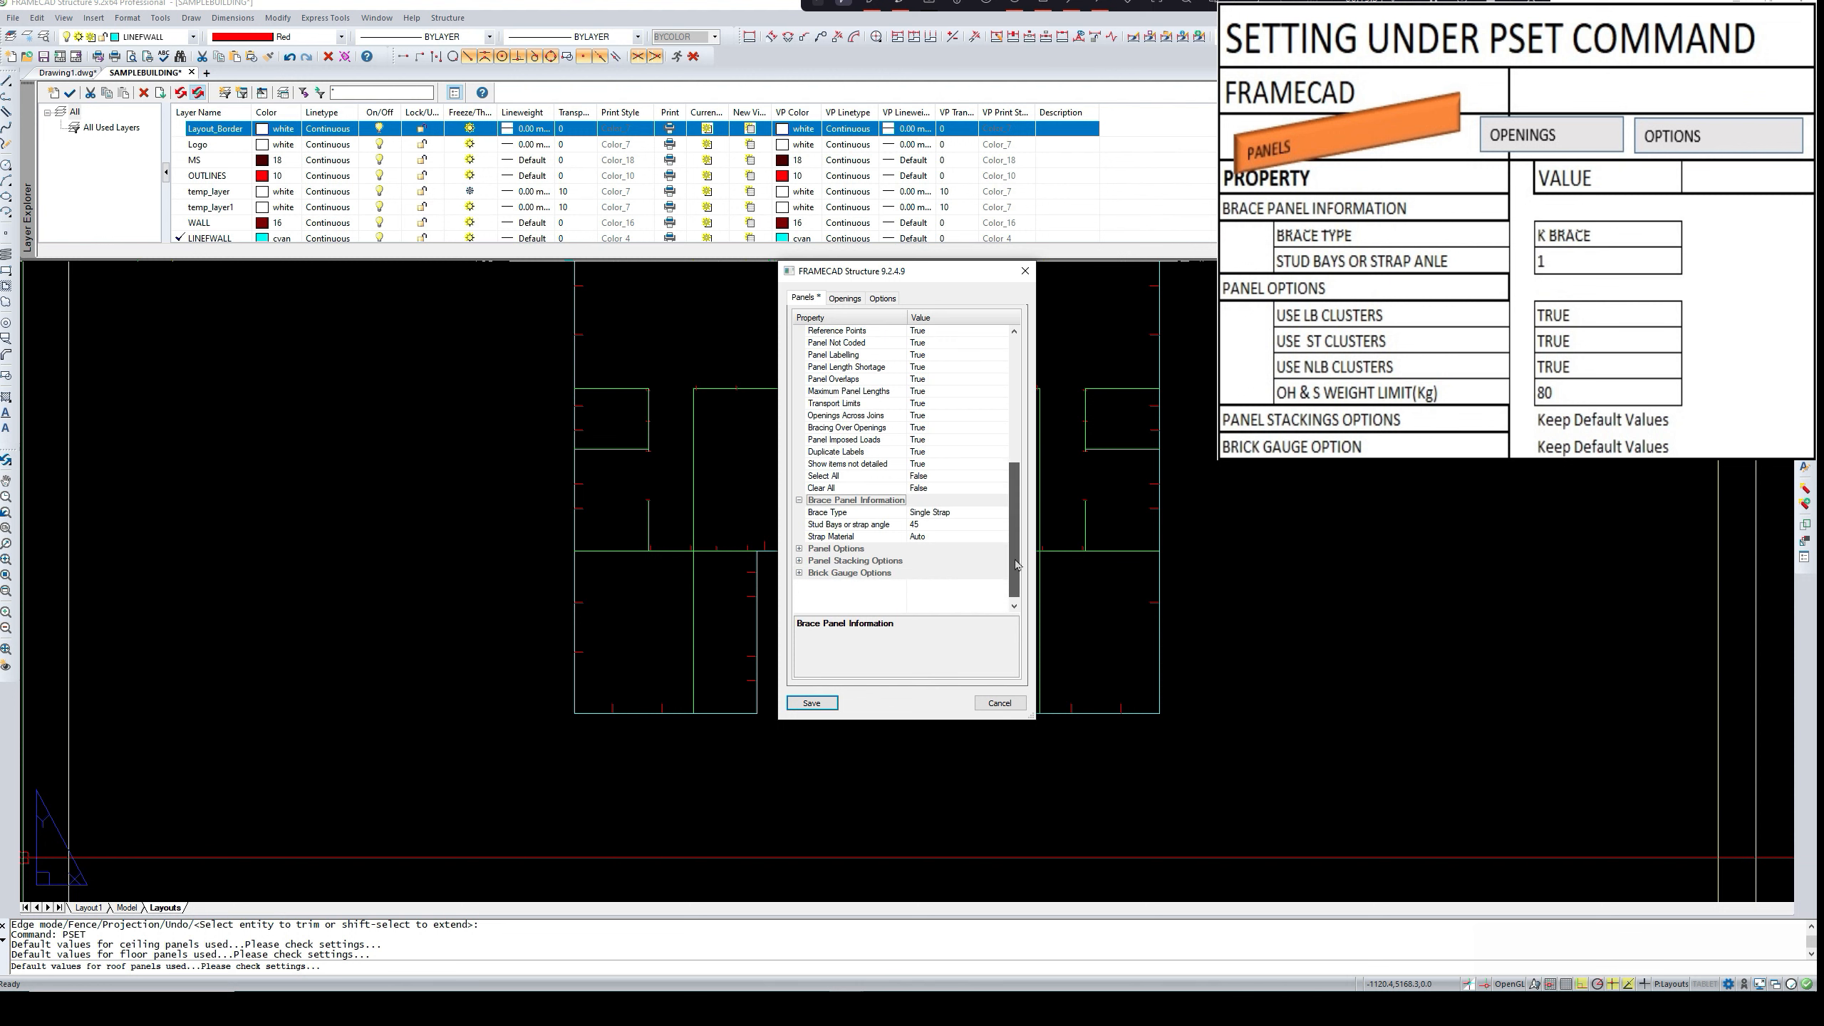
{"action": "left_click", "coordinate": [966, 513]}
{"action": "left_click", "coordinate": [1003, 512]}
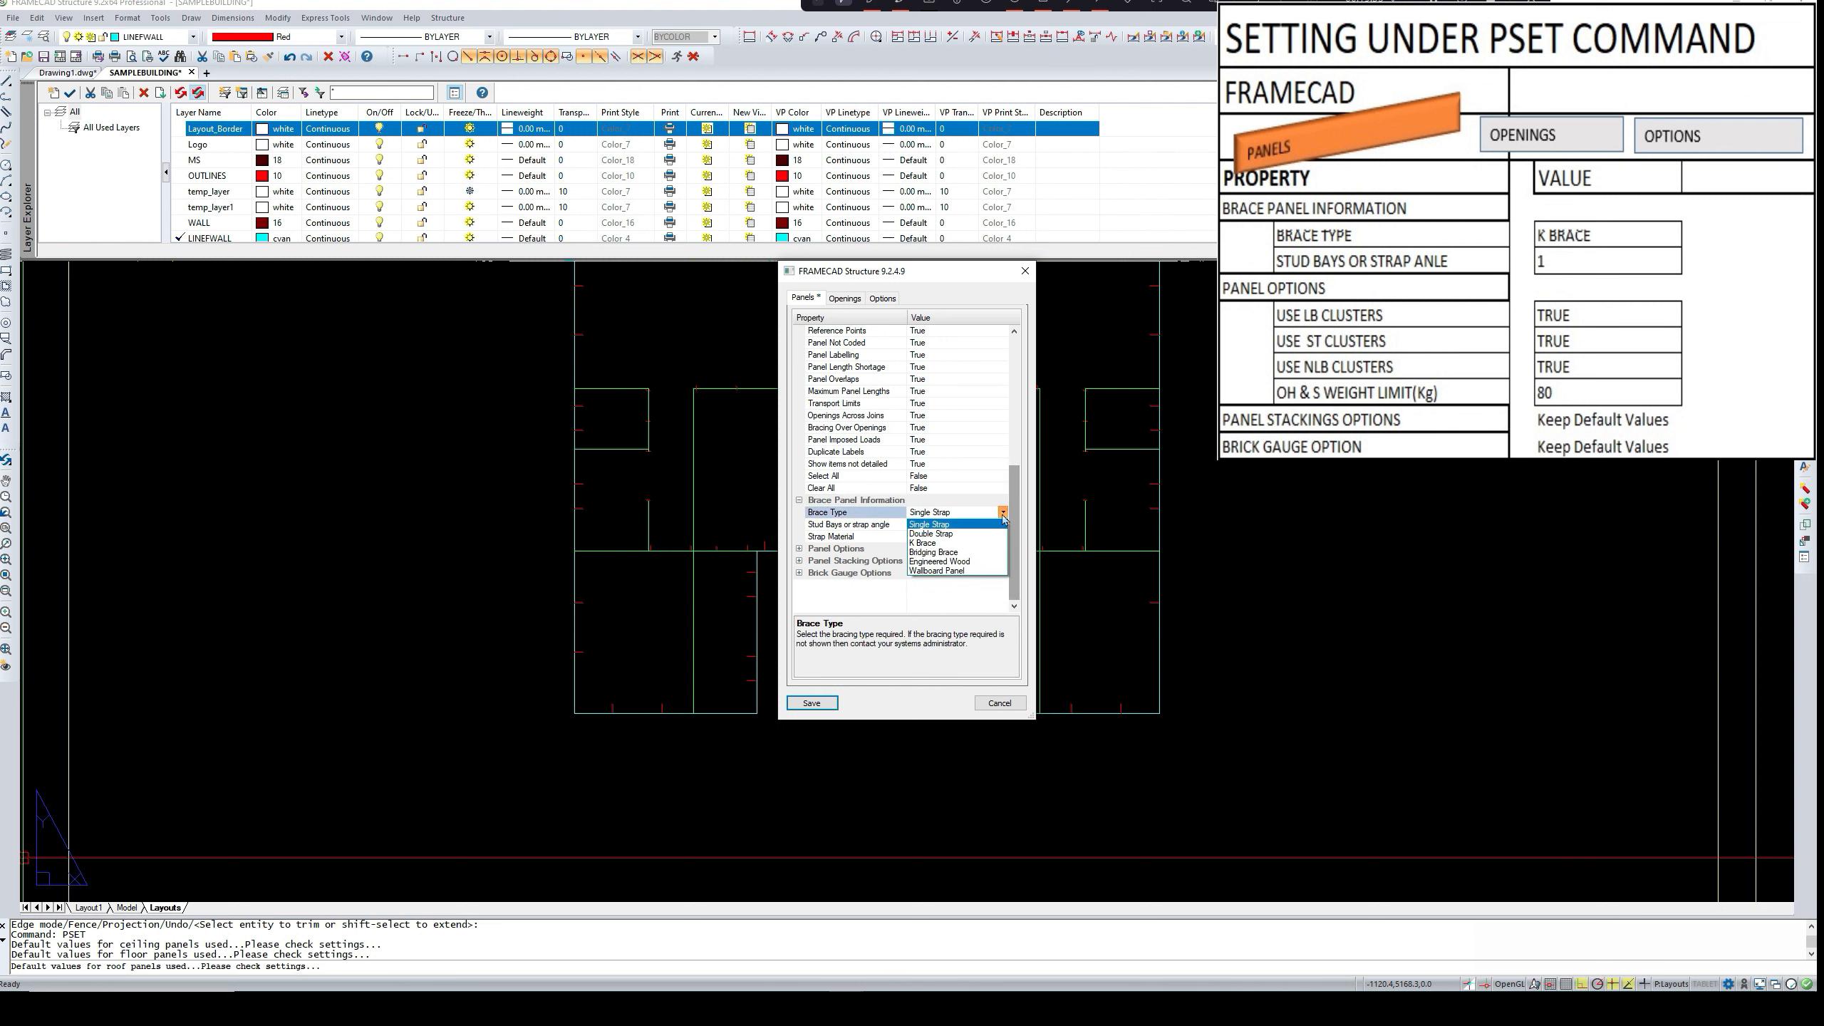
{"action": "left_click", "coordinate": [975, 544]}
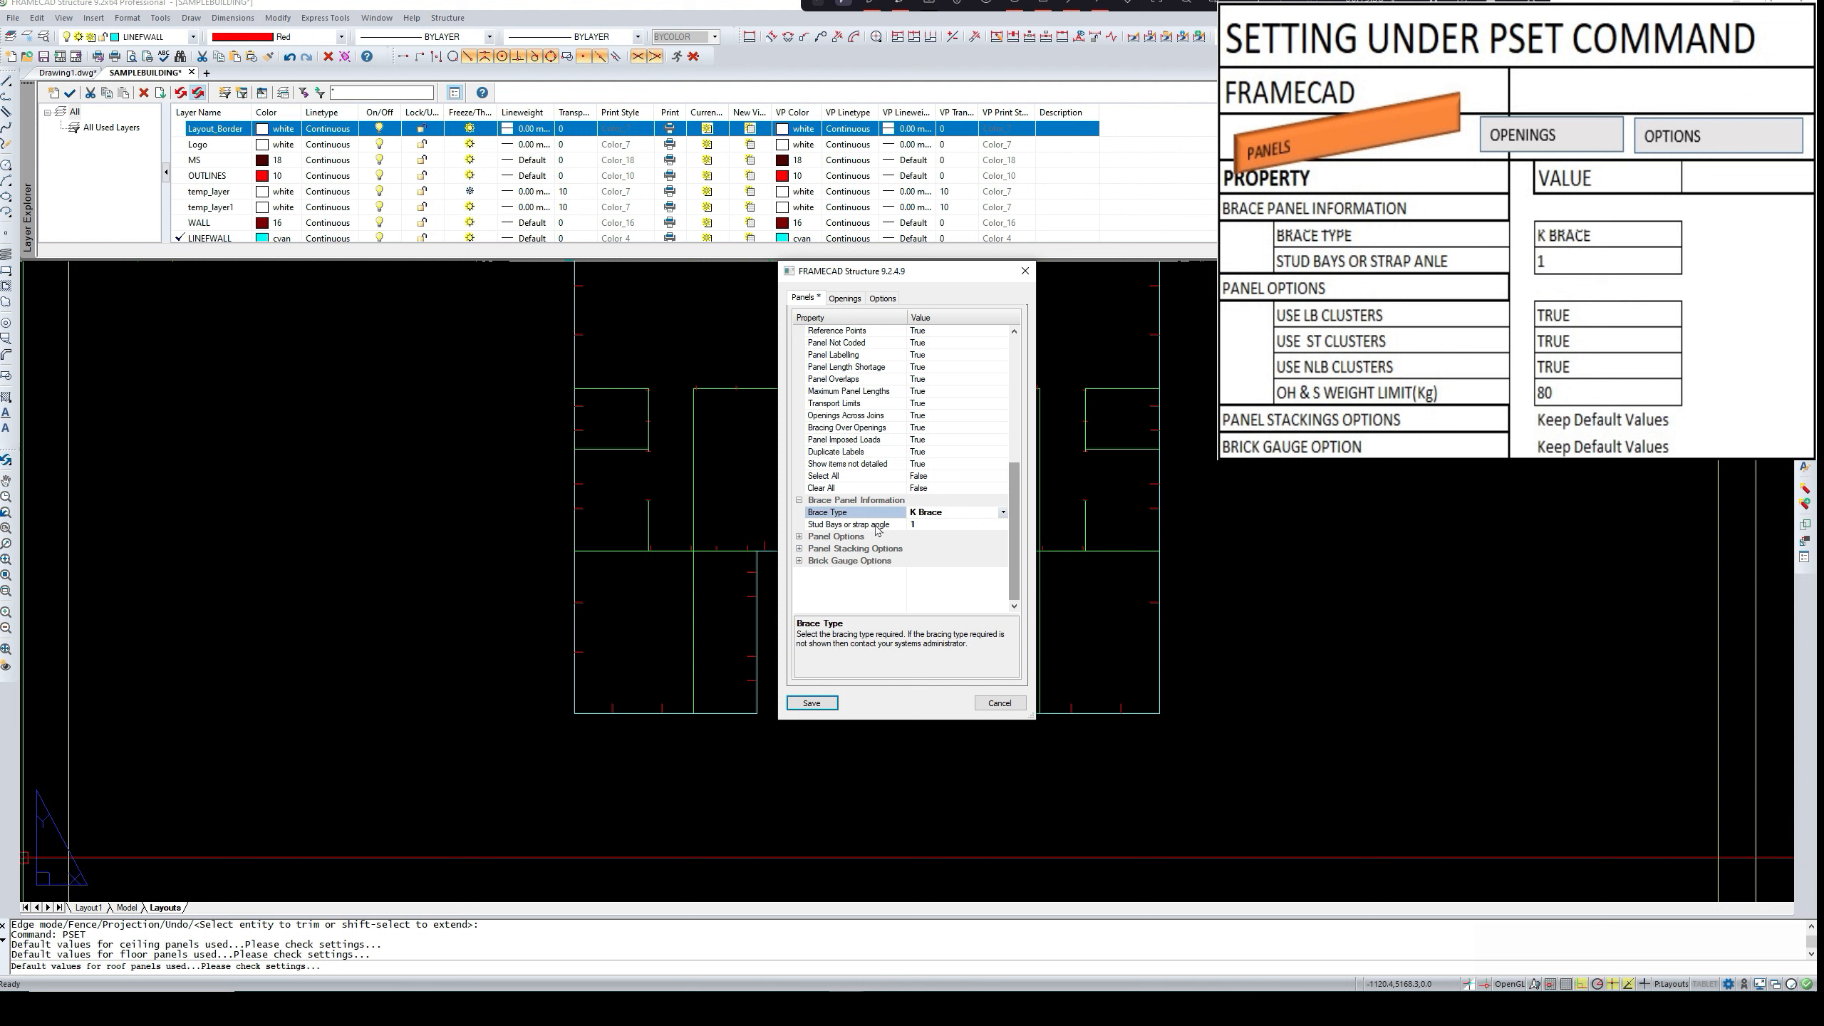
{"action": "left_click", "coordinate": [919, 526]}
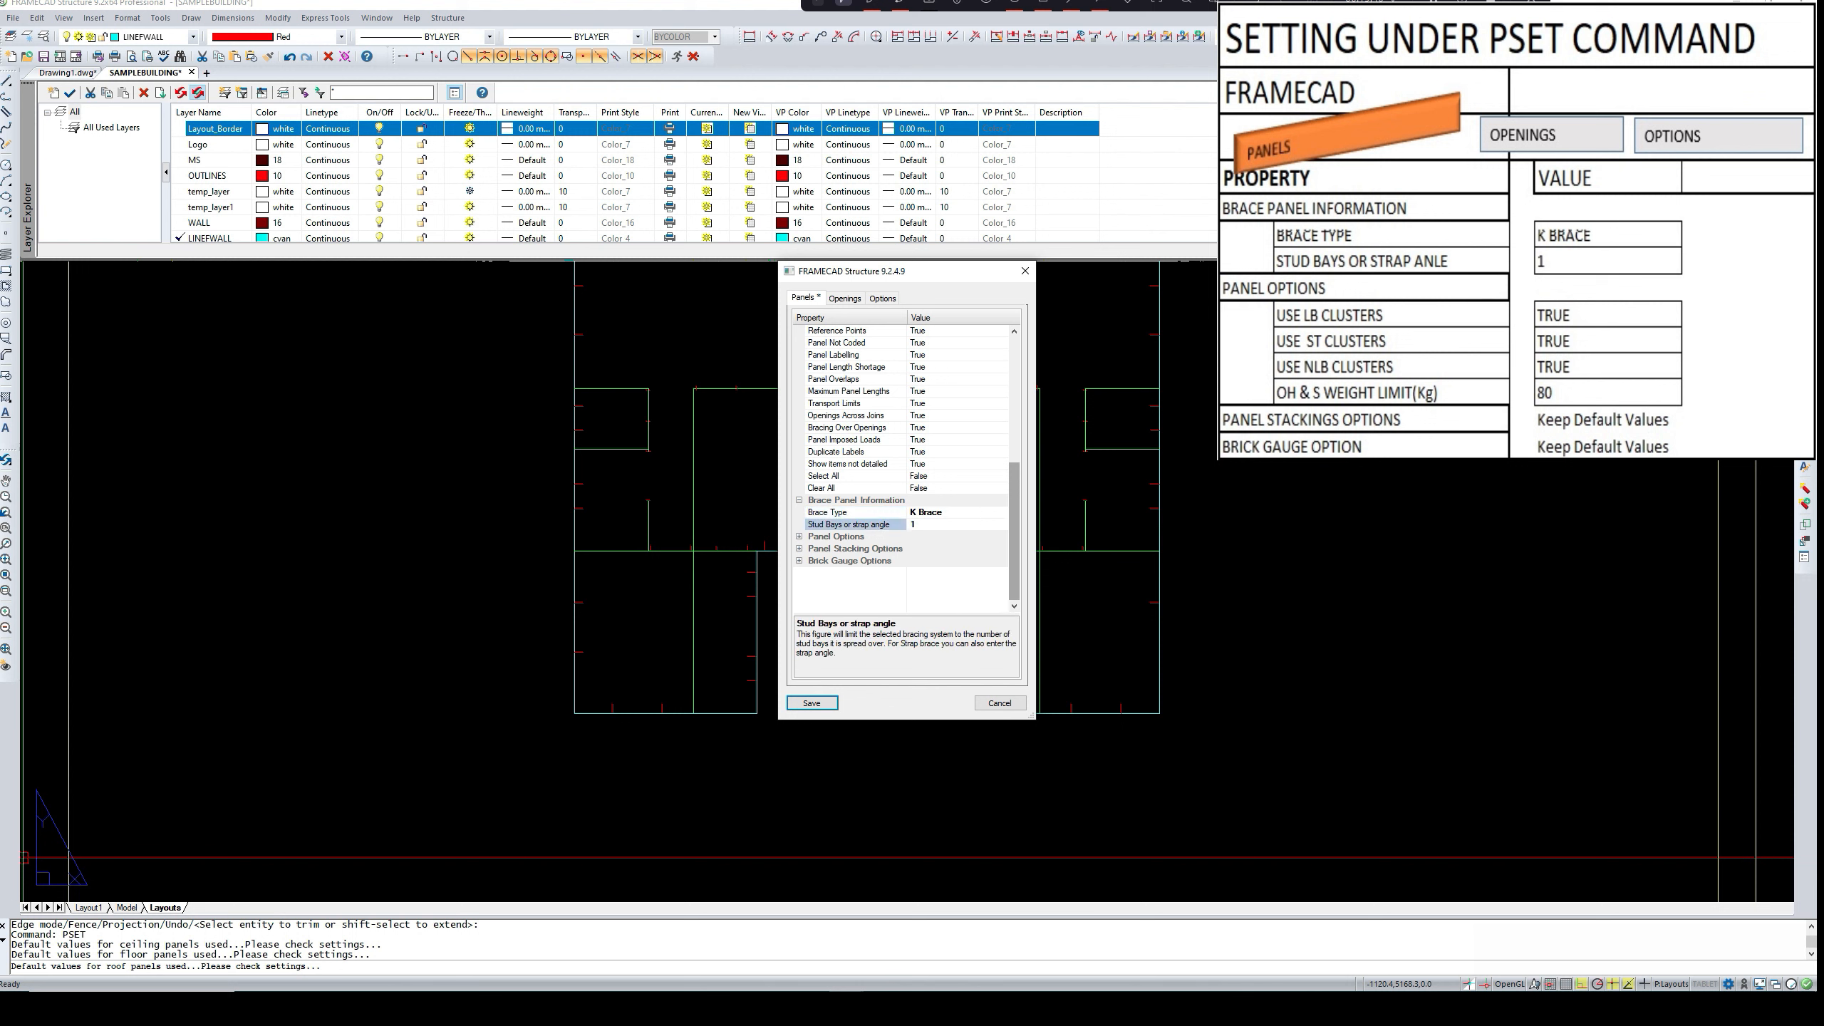
{"action": "type", "text": "45"}
{"action": "left_click", "coordinate": [931, 538]}
{"action": "left_click", "coordinate": [914, 527]}
{"action": "type", "text": "1"}
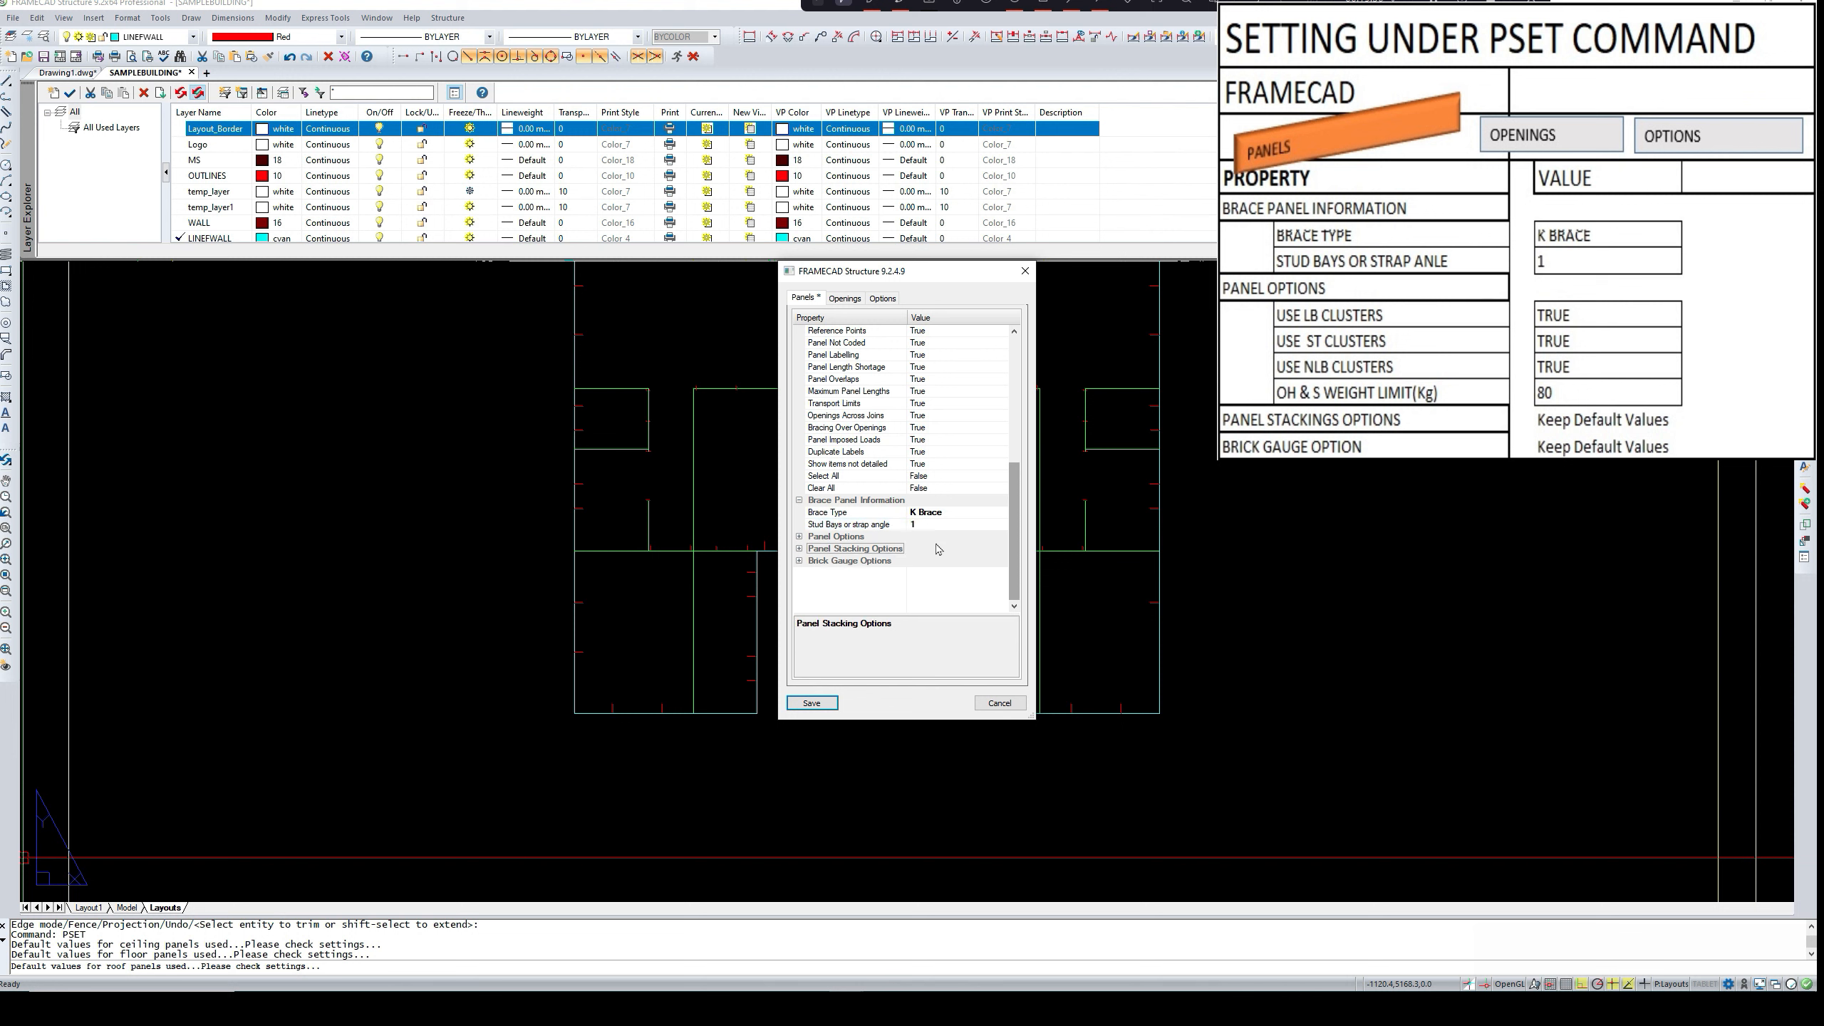
- Expand the panel options and panel stacking options and check the cluster, OH&S weight limit and stack height settings
{"action": "left_click", "coordinate": [801, 537]}
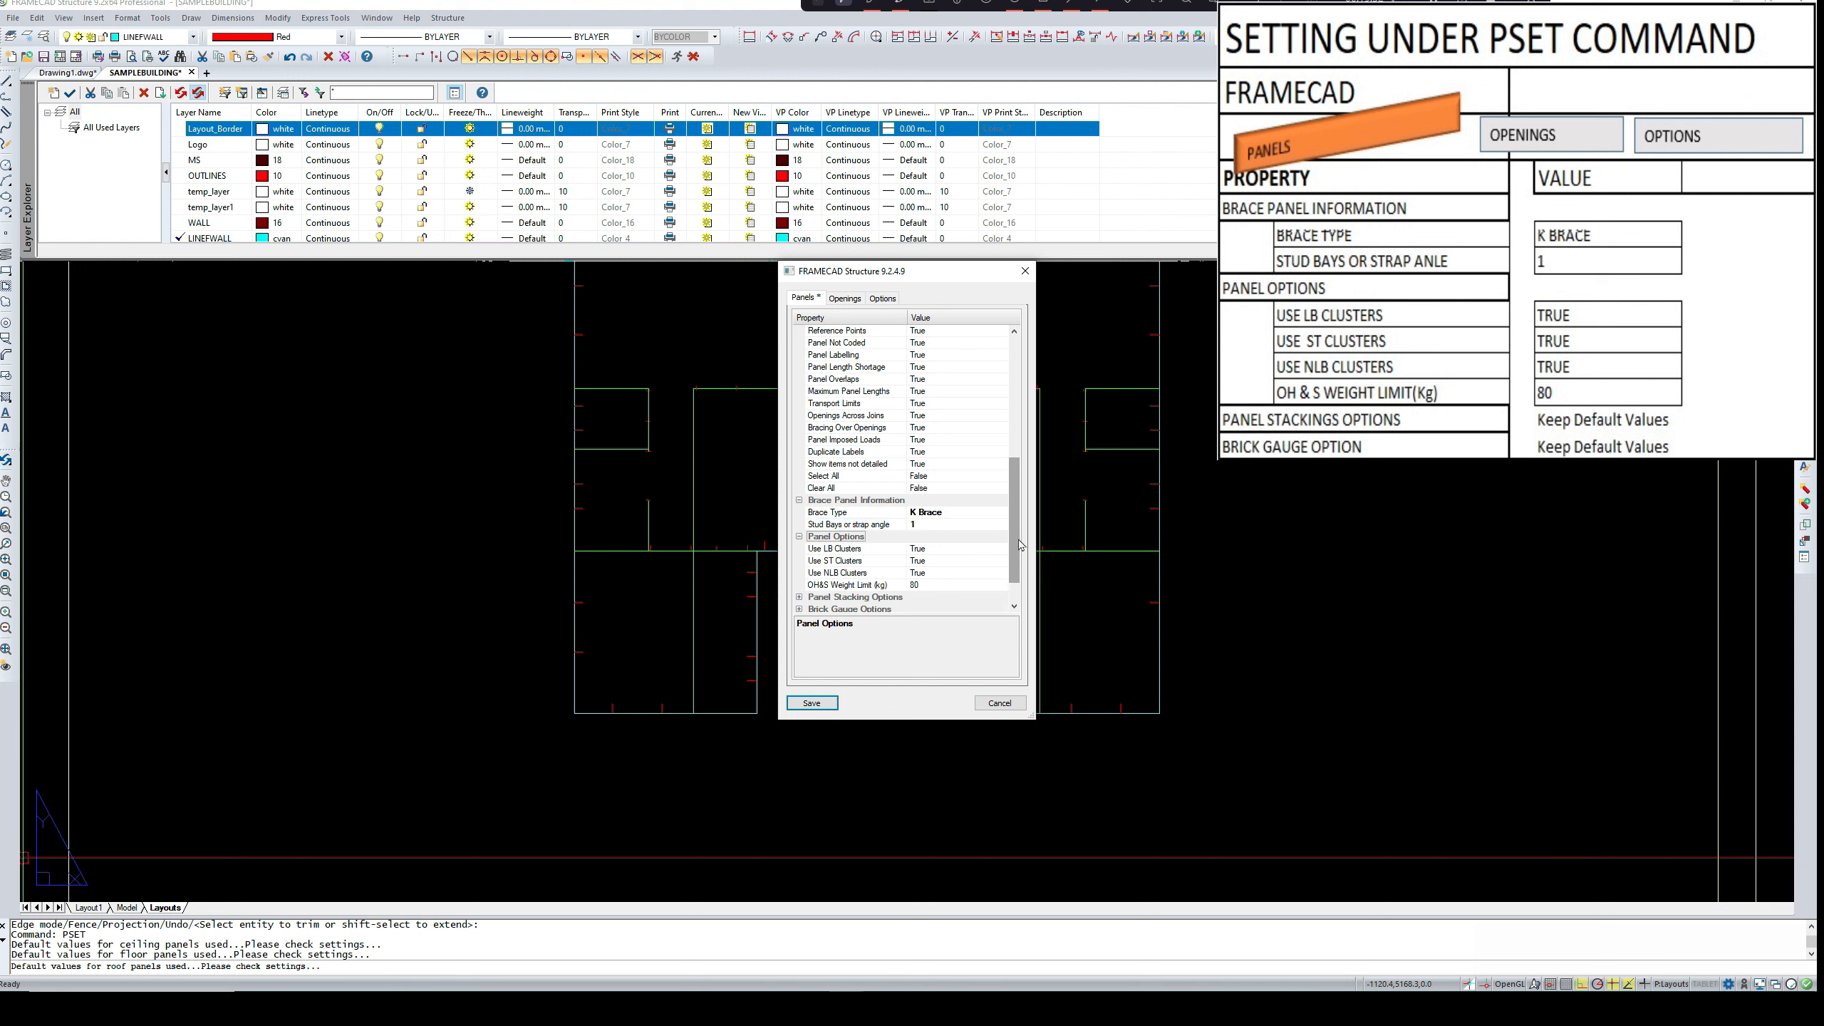
{"action": "left_click_drag", "start_coordinate": [1021, 544], "coordinate": [1019, 561]}
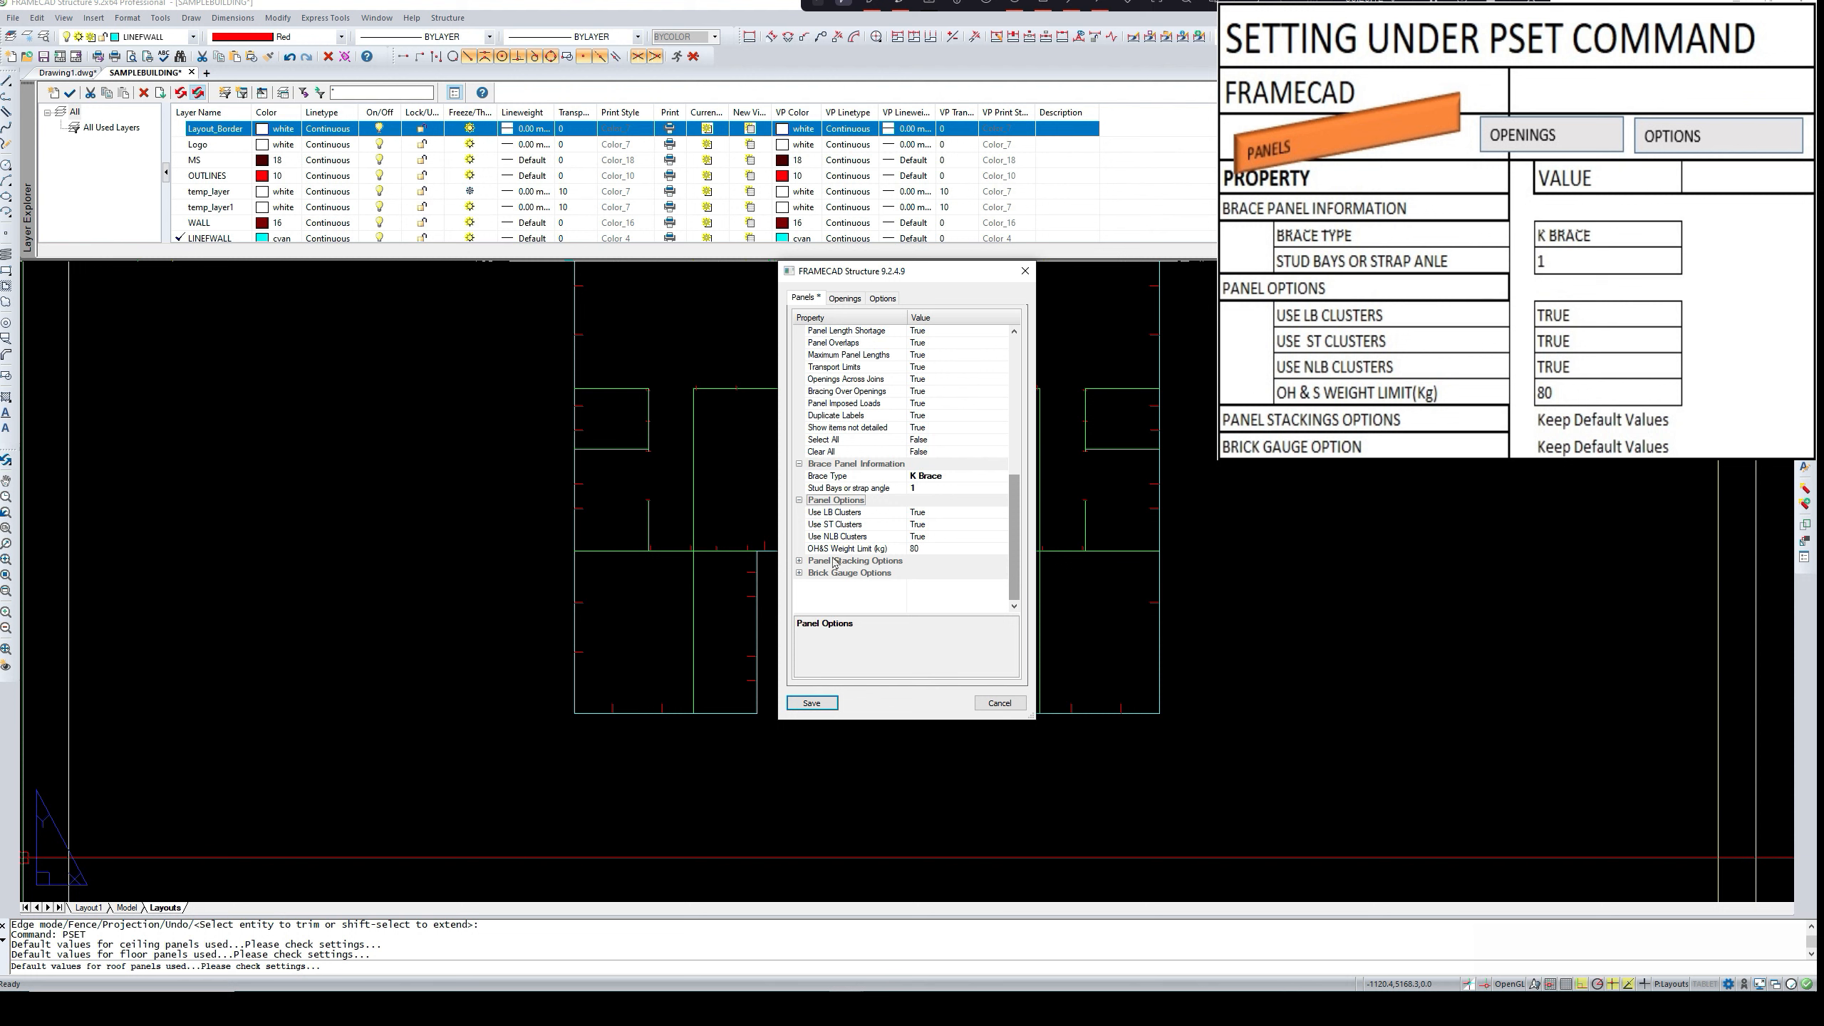
{"action": "left_click", "coordinate": [924, 549]}
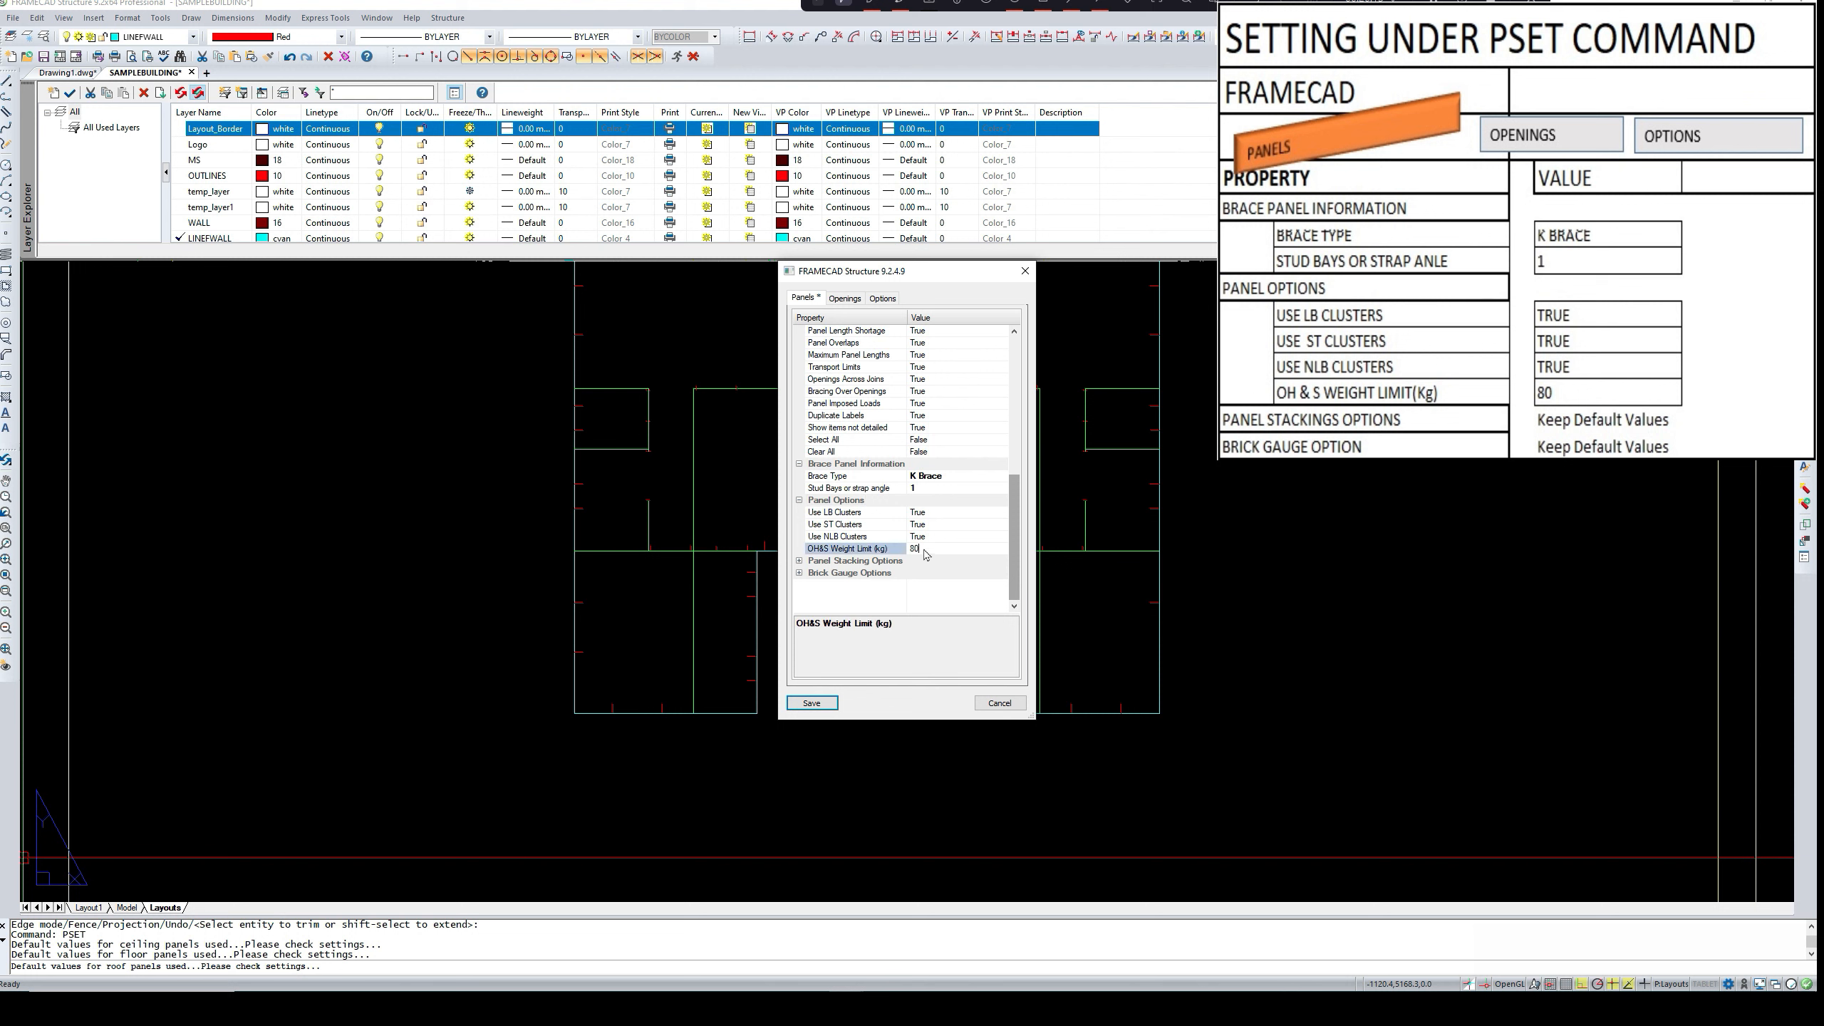
{"action": "left_click", "coordinate": [800, 562]}
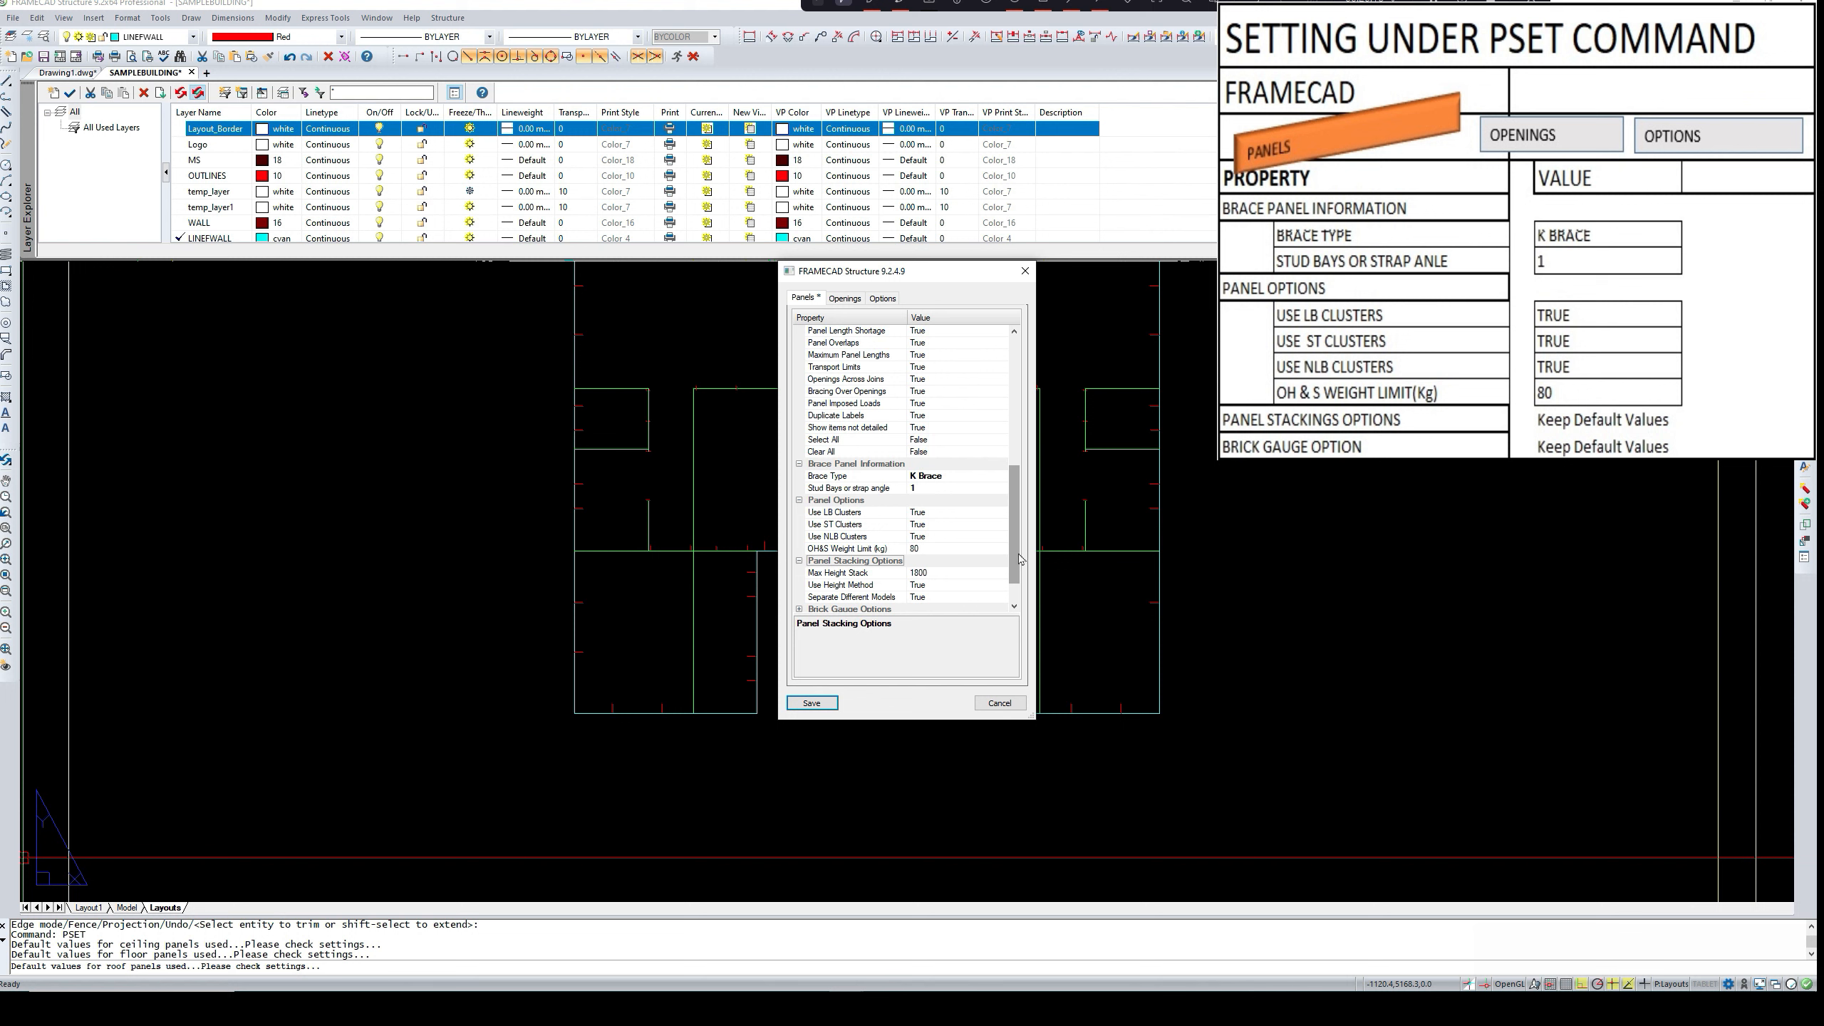
{"action": "scroll", "coordinate": [1020, 559], "scroll_direction": "down", "scroll_amount": 1}
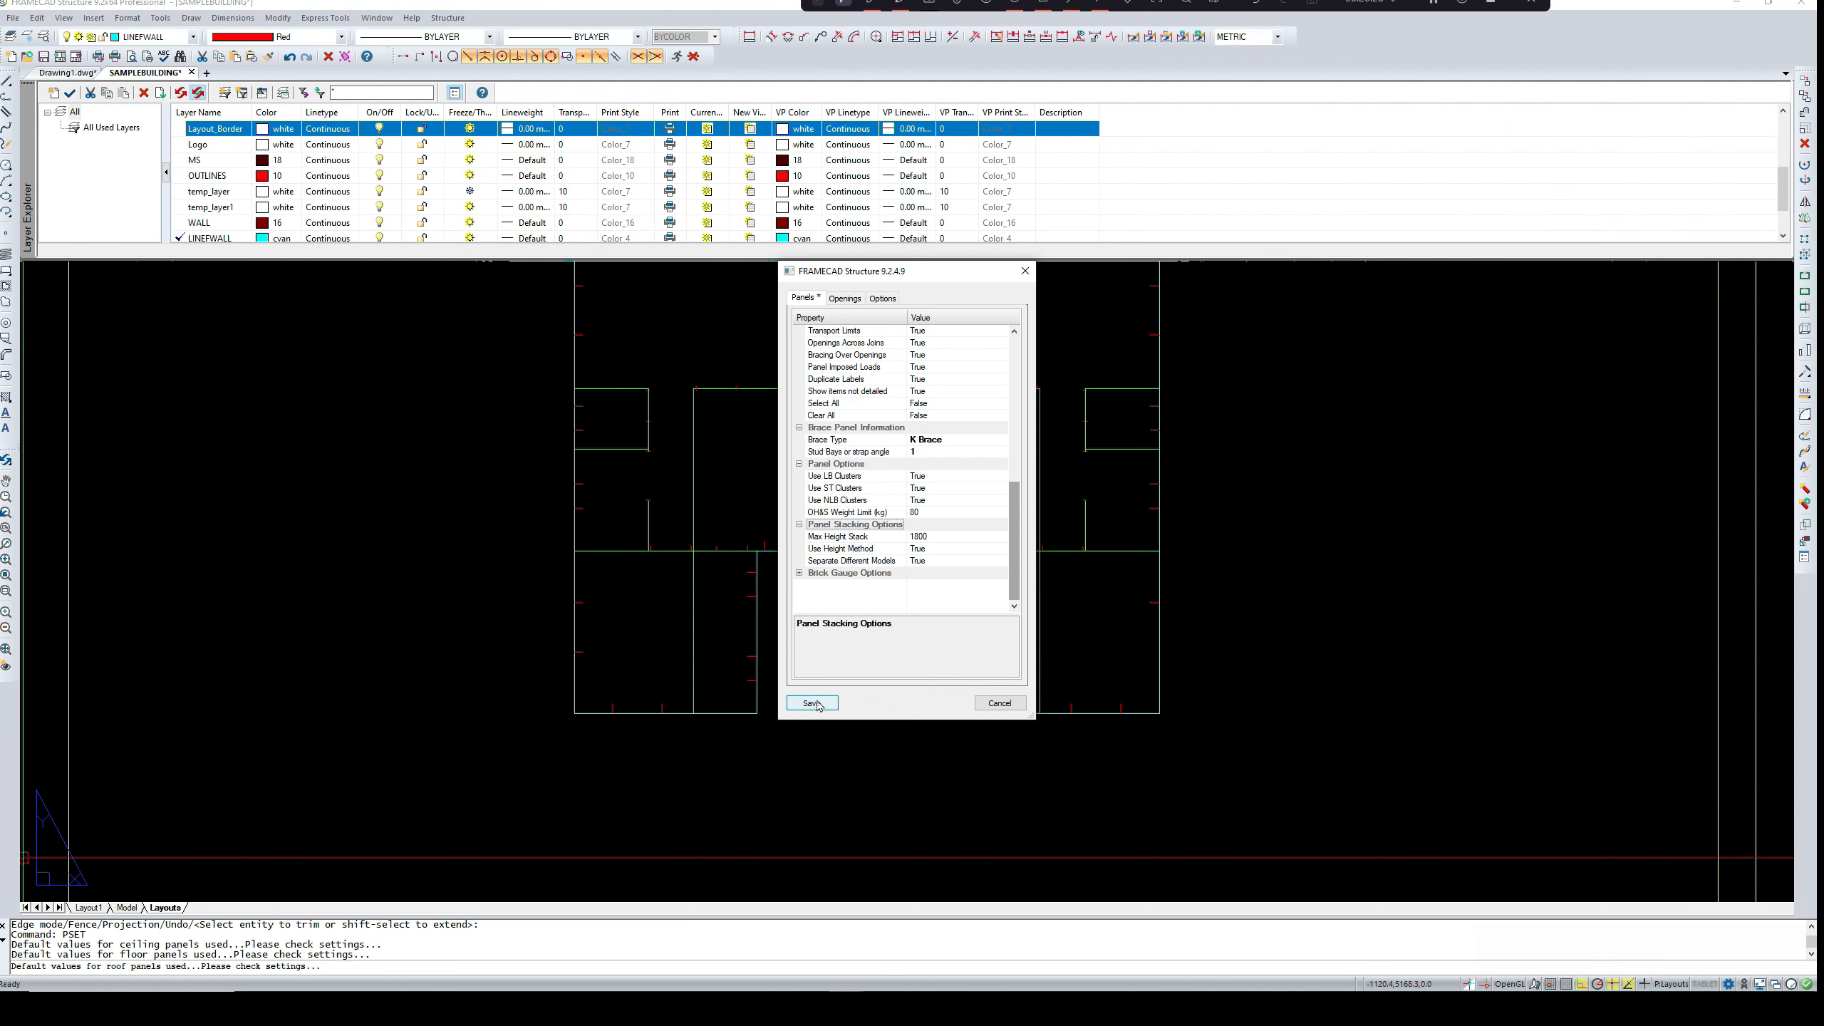
- Set the Offset Distance in the panel model settings to 17
{"action": "left_click_drag", "start_coordinate": [1012, 549], "coordinate": [1024, 384]}
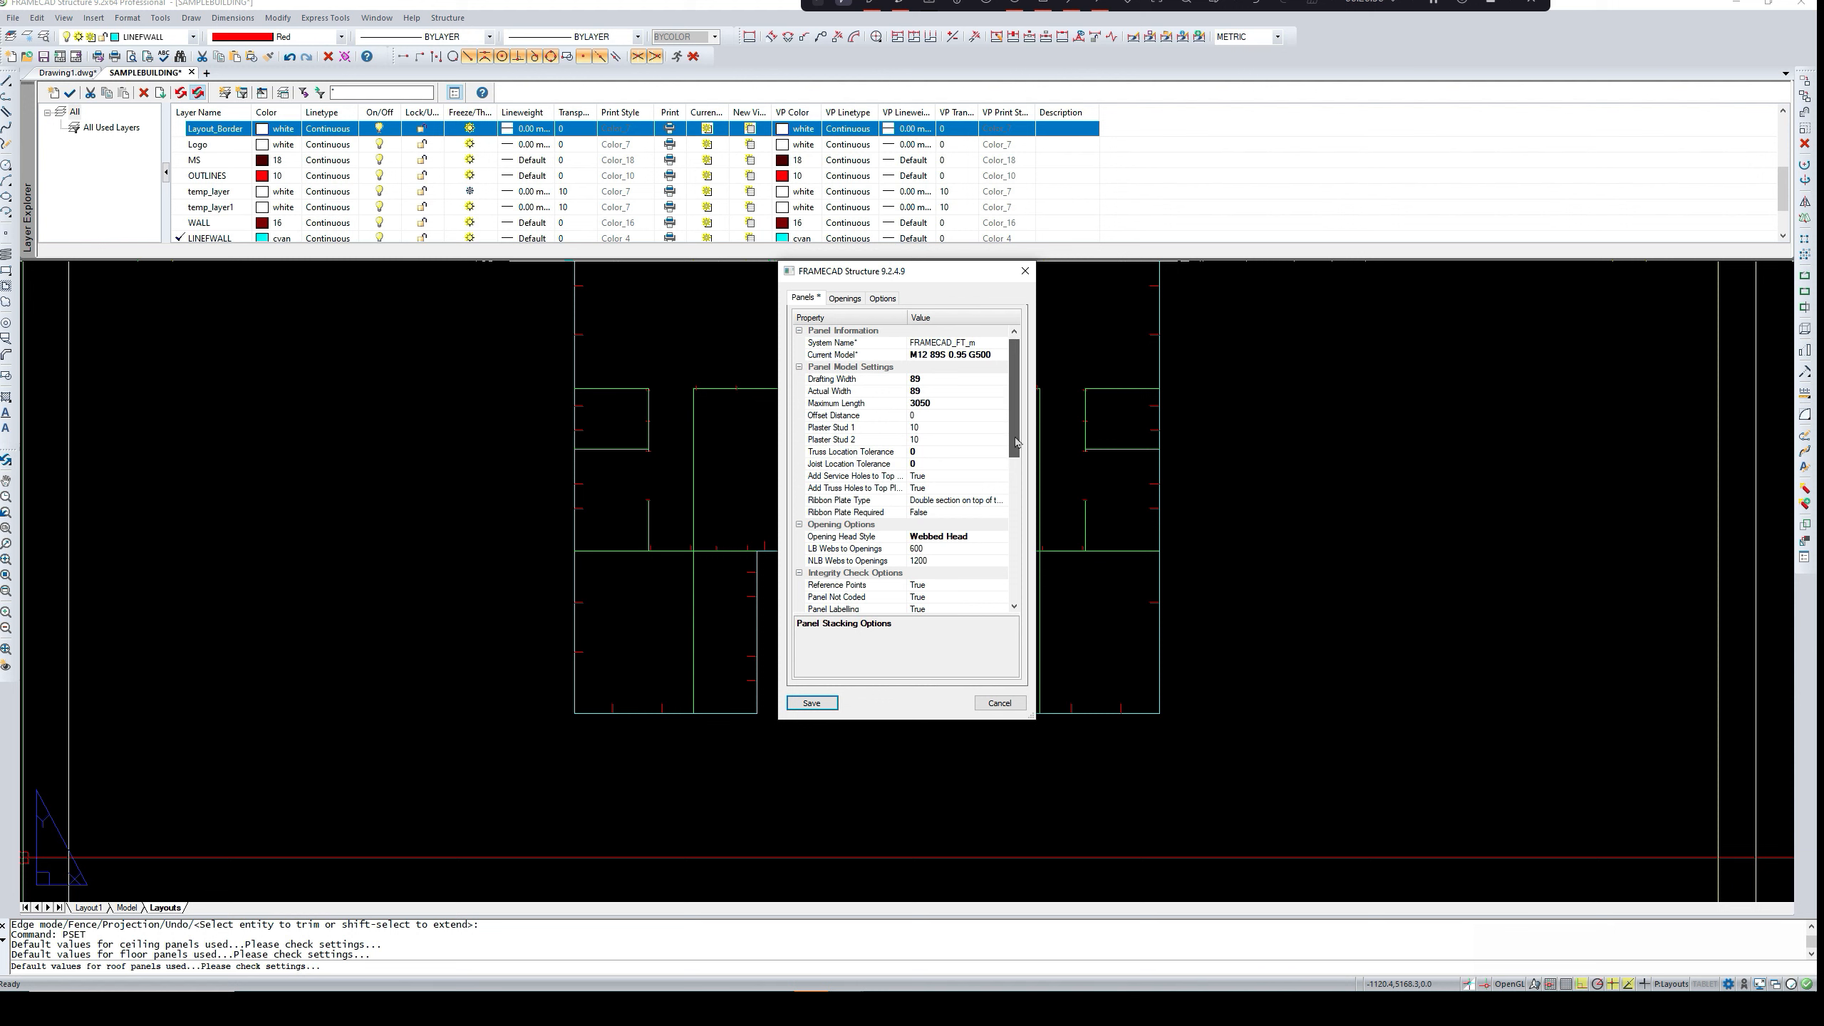
{"action": "left_click_drag", "start_coordinate": [1013, 430], "coordinate": [1009, 373]}
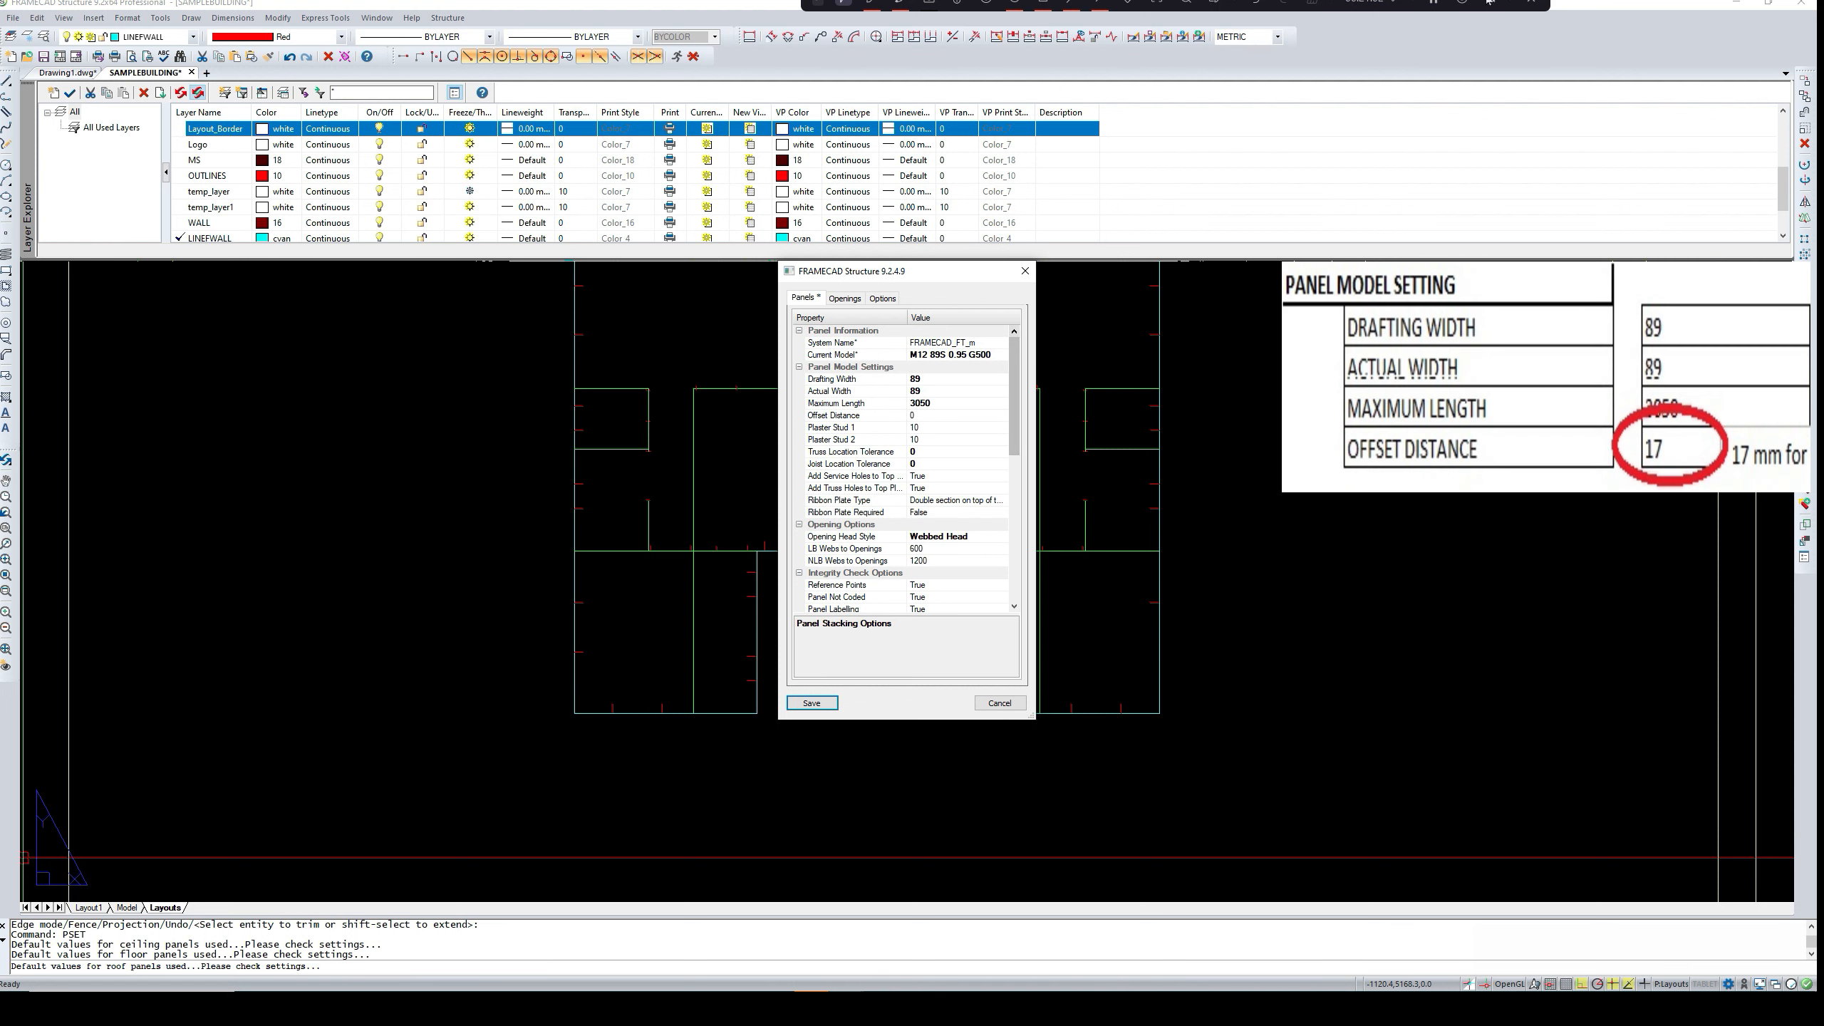
{"action": "left_click", "coordinate": [1440, 1]}
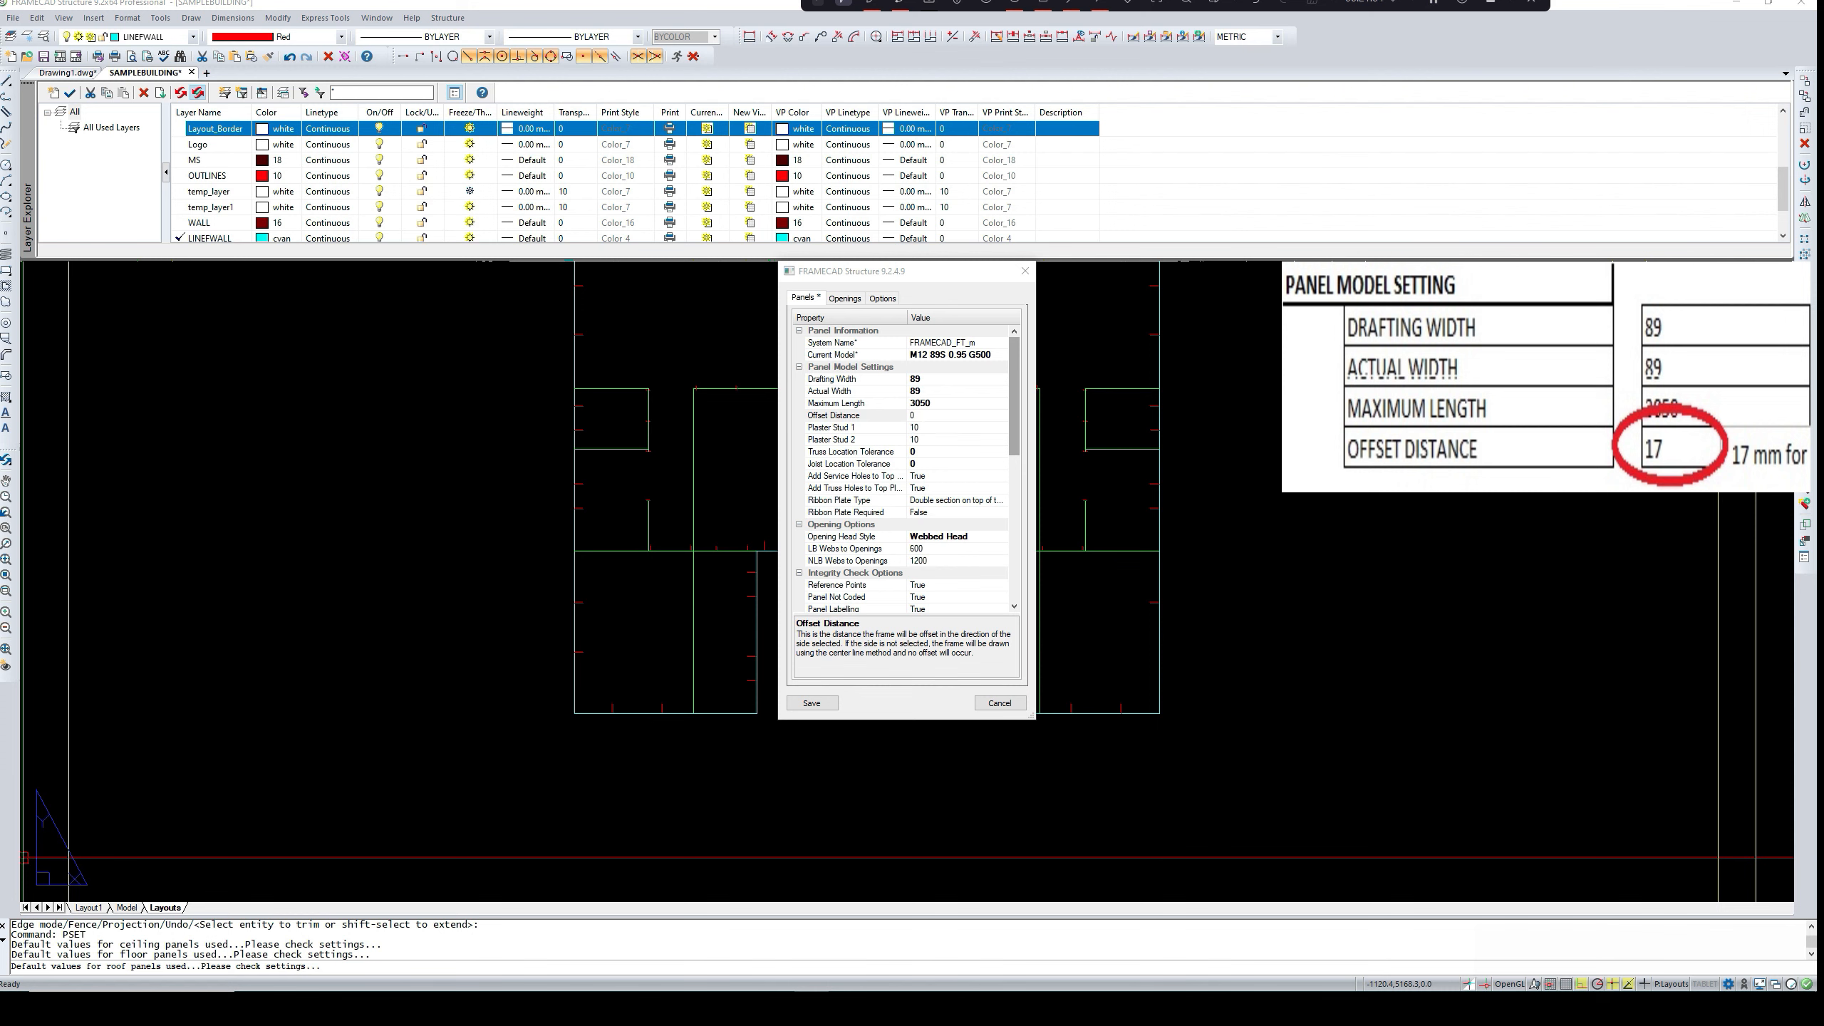
{"action": "left_click", "coordinate": [926, 415]}
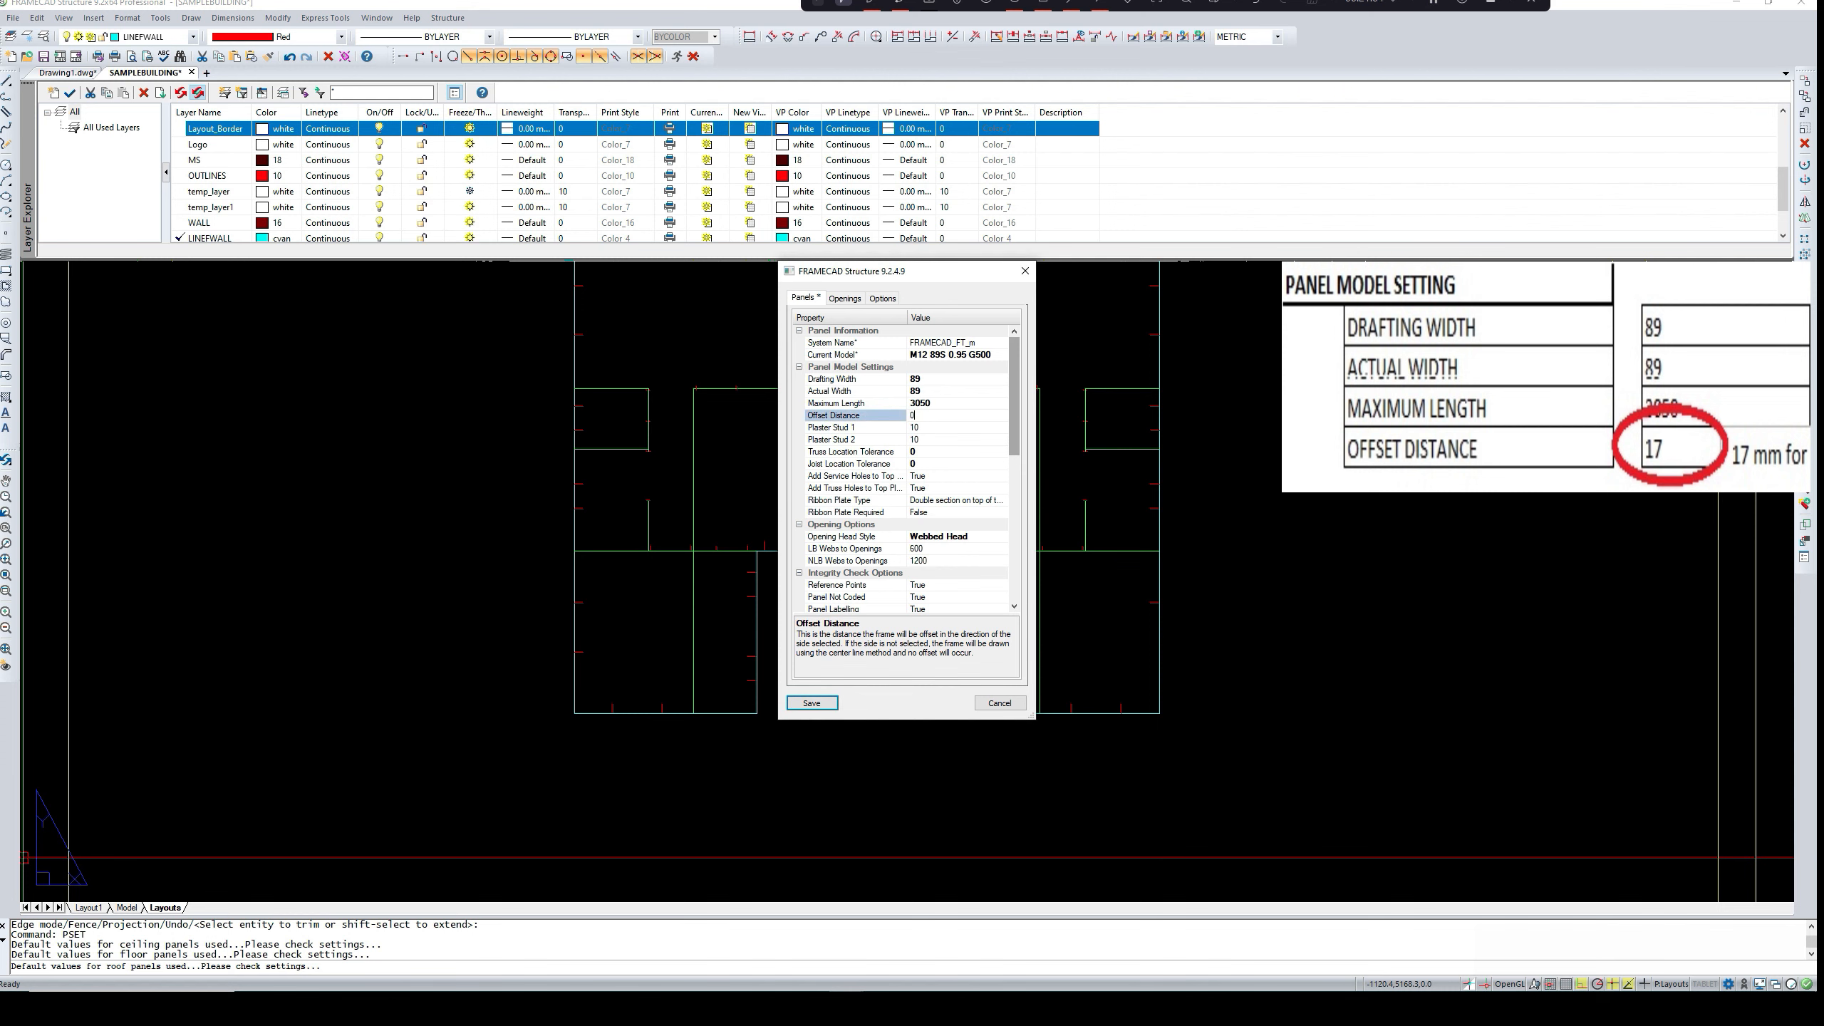
{"action": "type", "text": "1"}
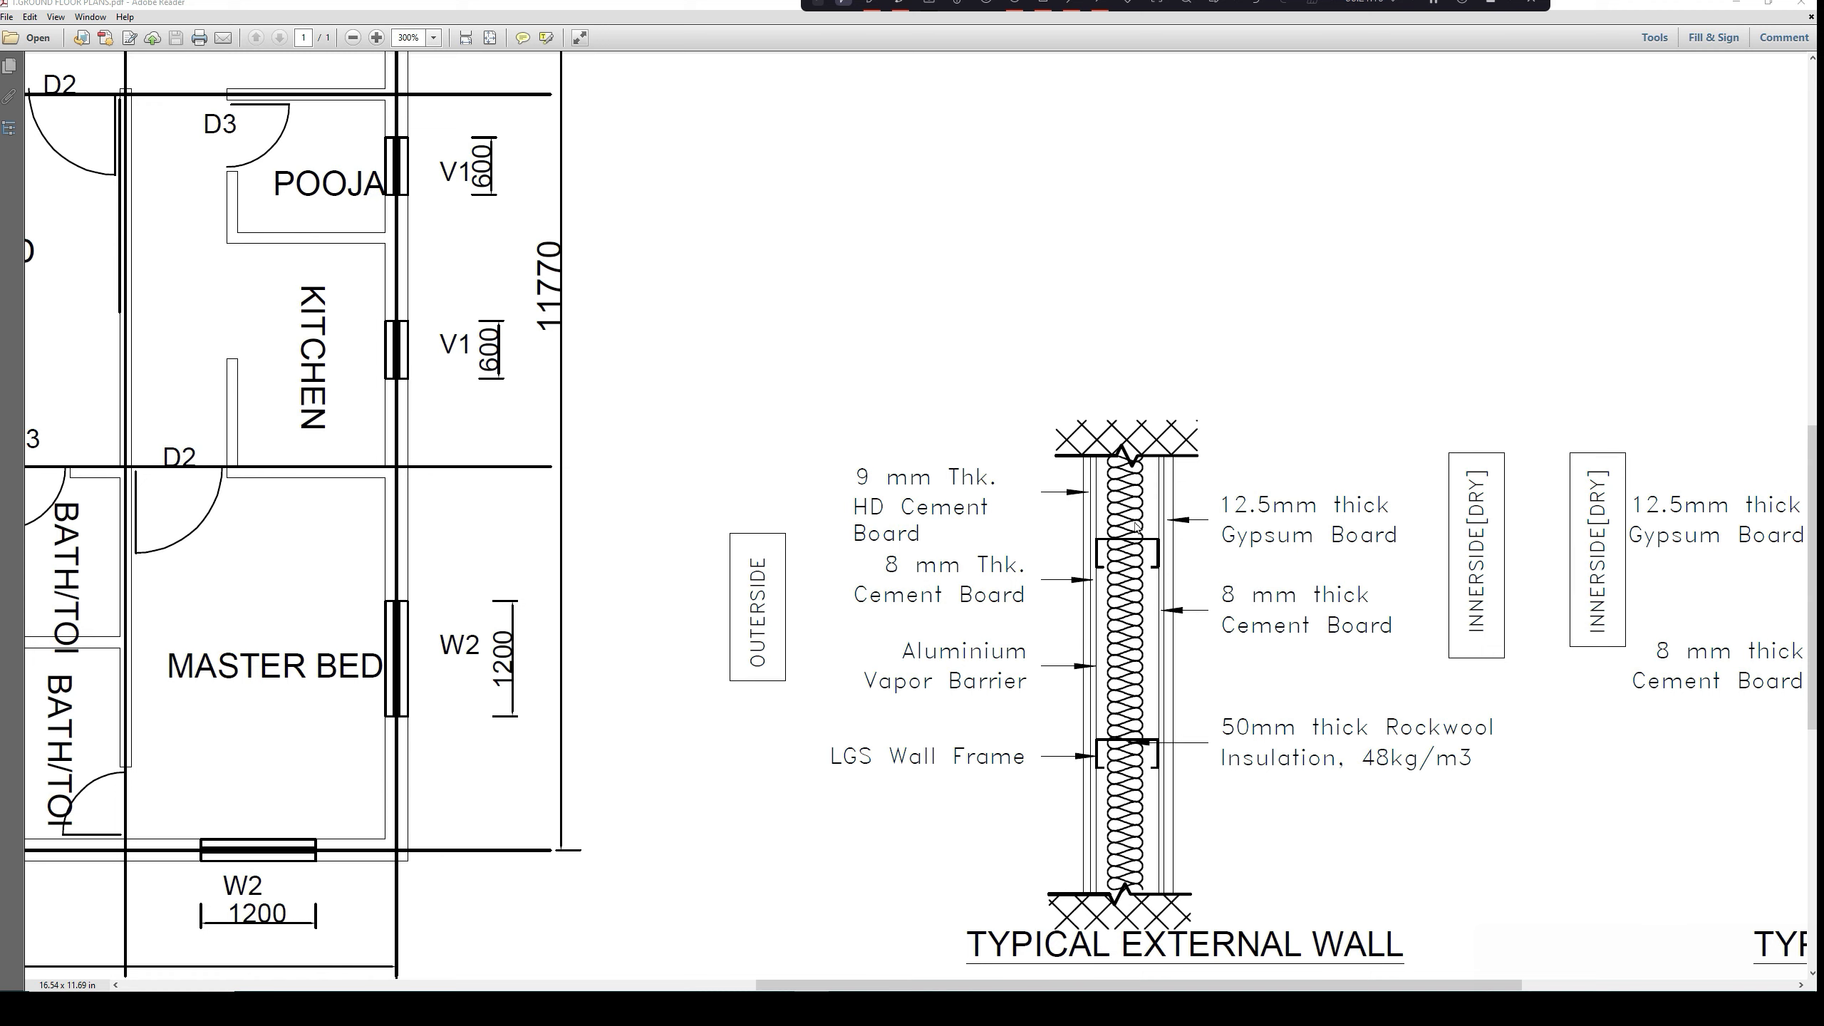
- Check the typical external wall section in the ground floor plan PDF, and save the panel settings
{"action": "scroll", "coordinate": [1138, 528], "scroll_direction": "down", "scroll_amount": 1}
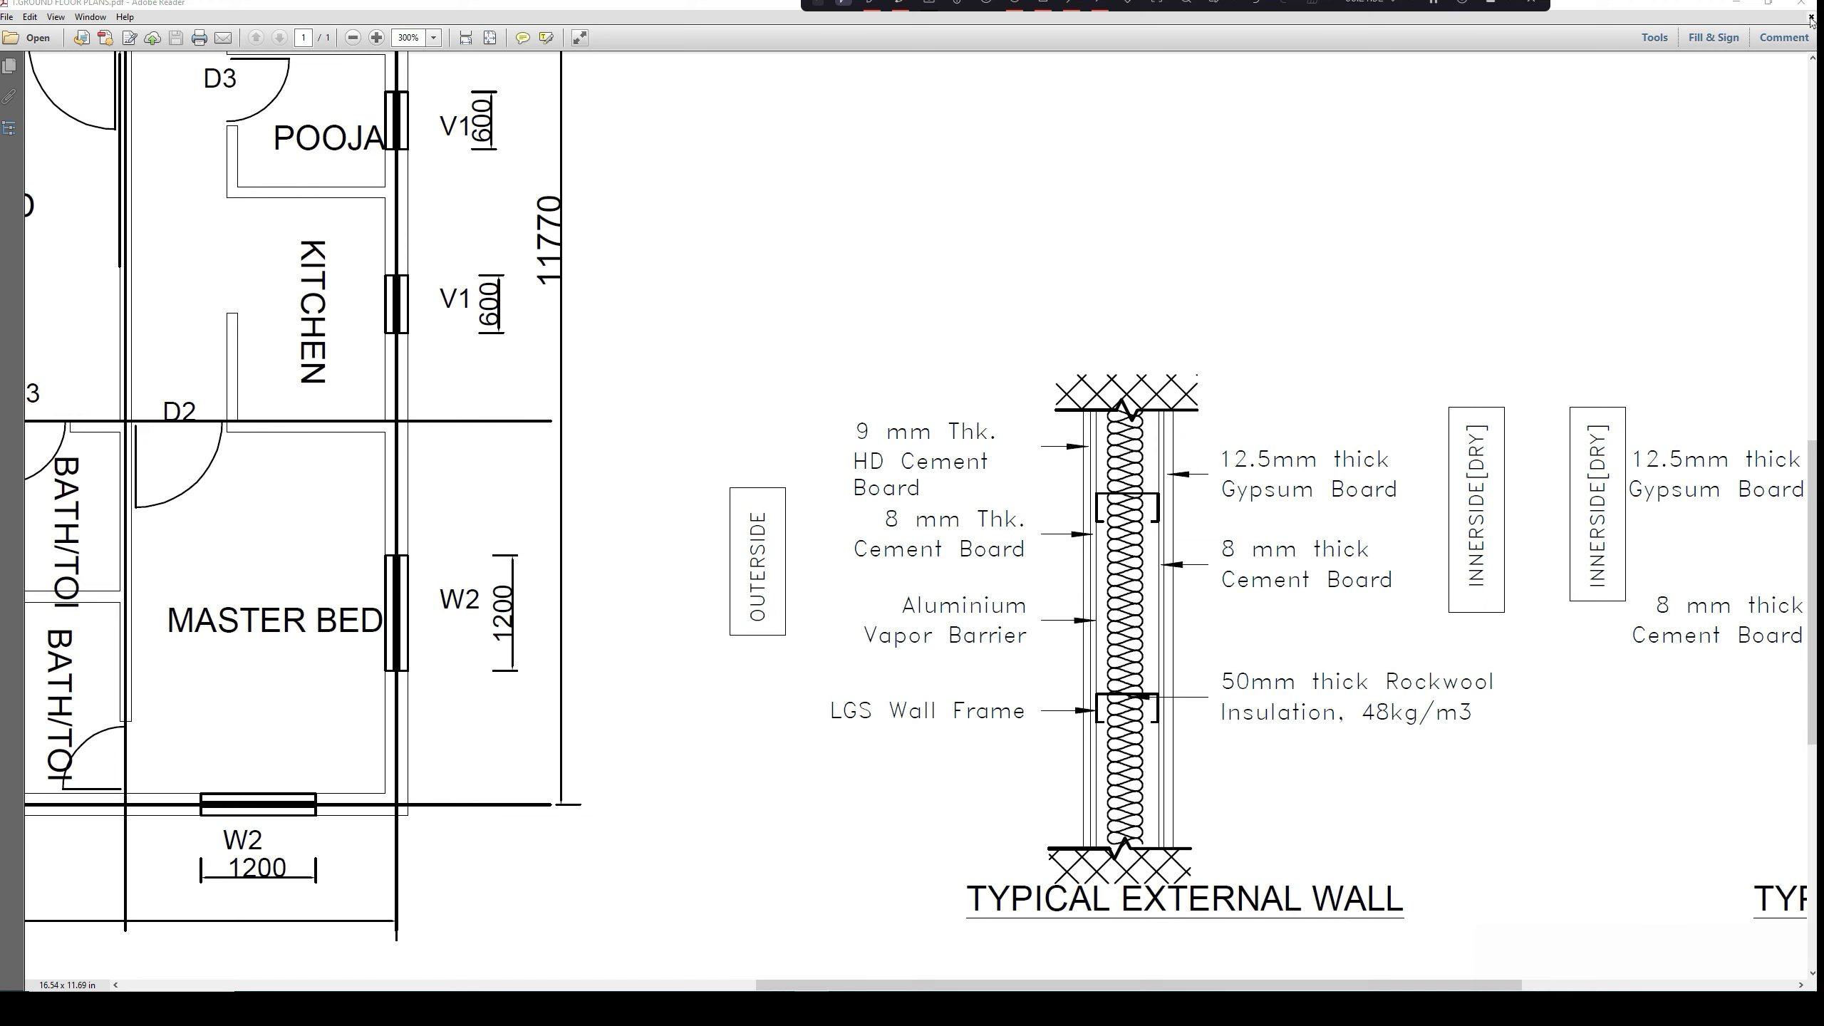
{"action": "left_click", "coordinate": [1434, 4]}
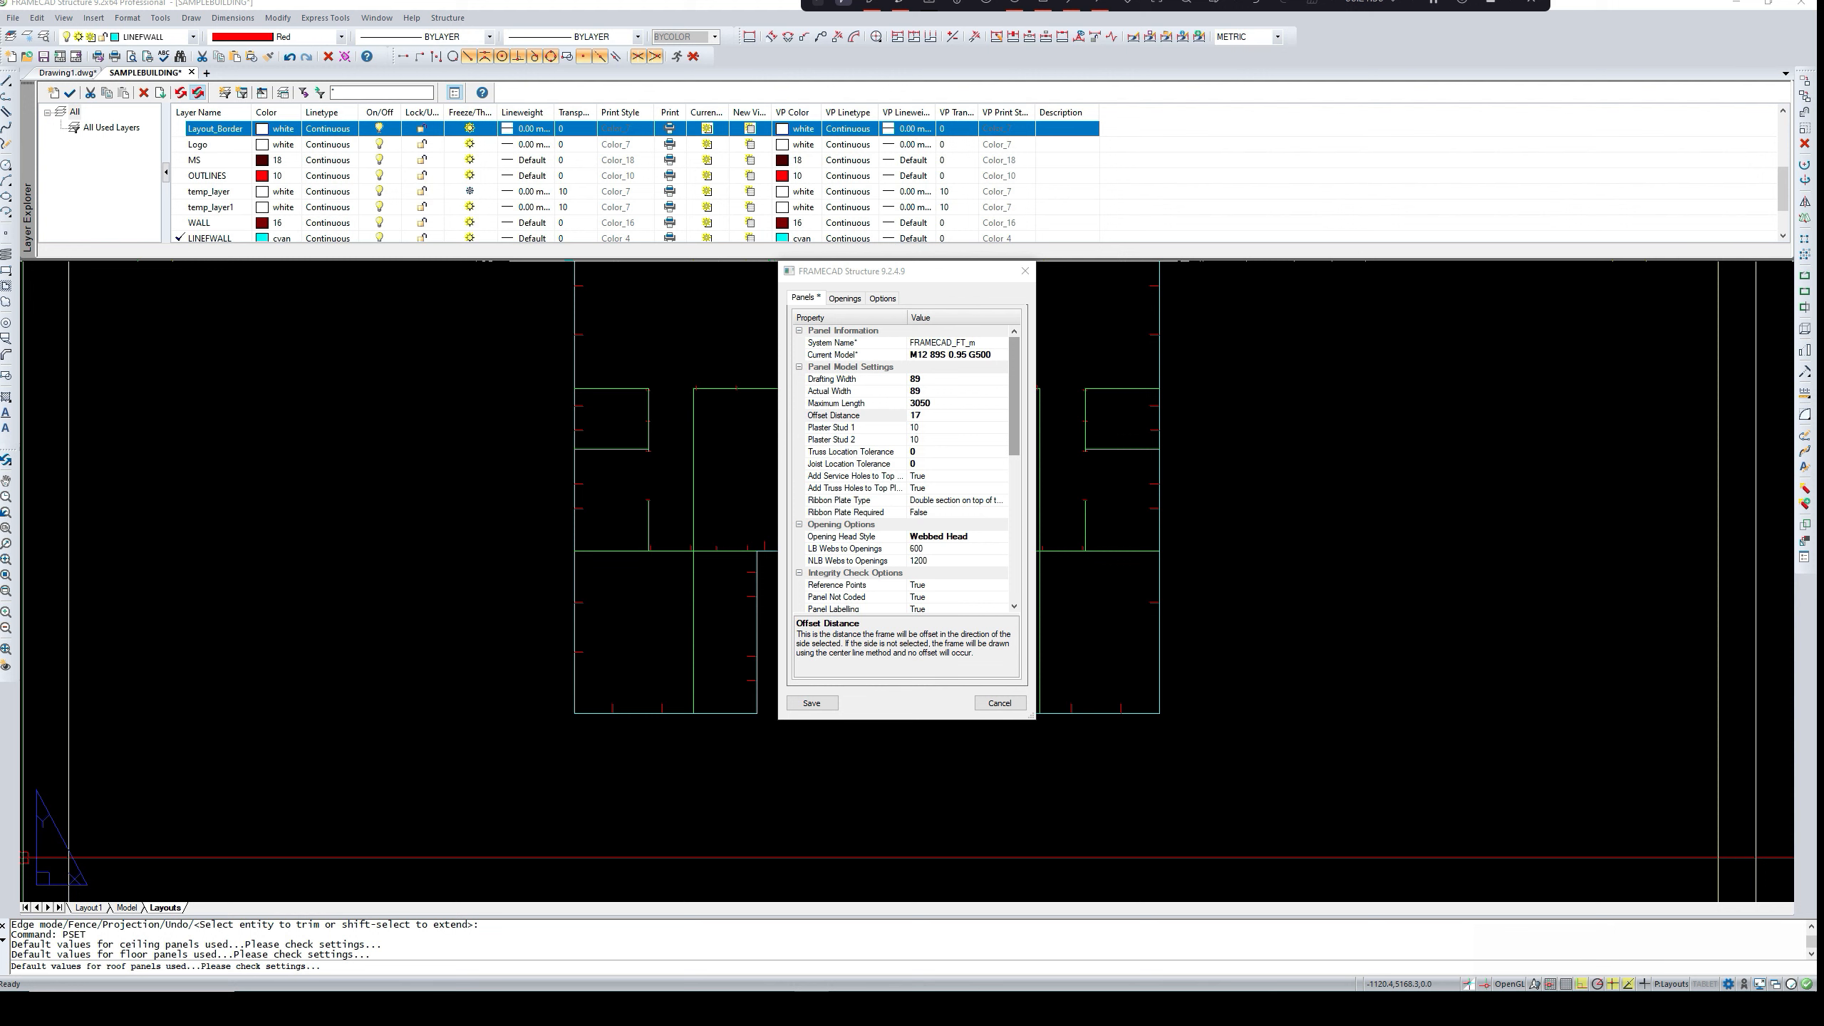
{"action": "left_click", "coordinate": [823, 706]}
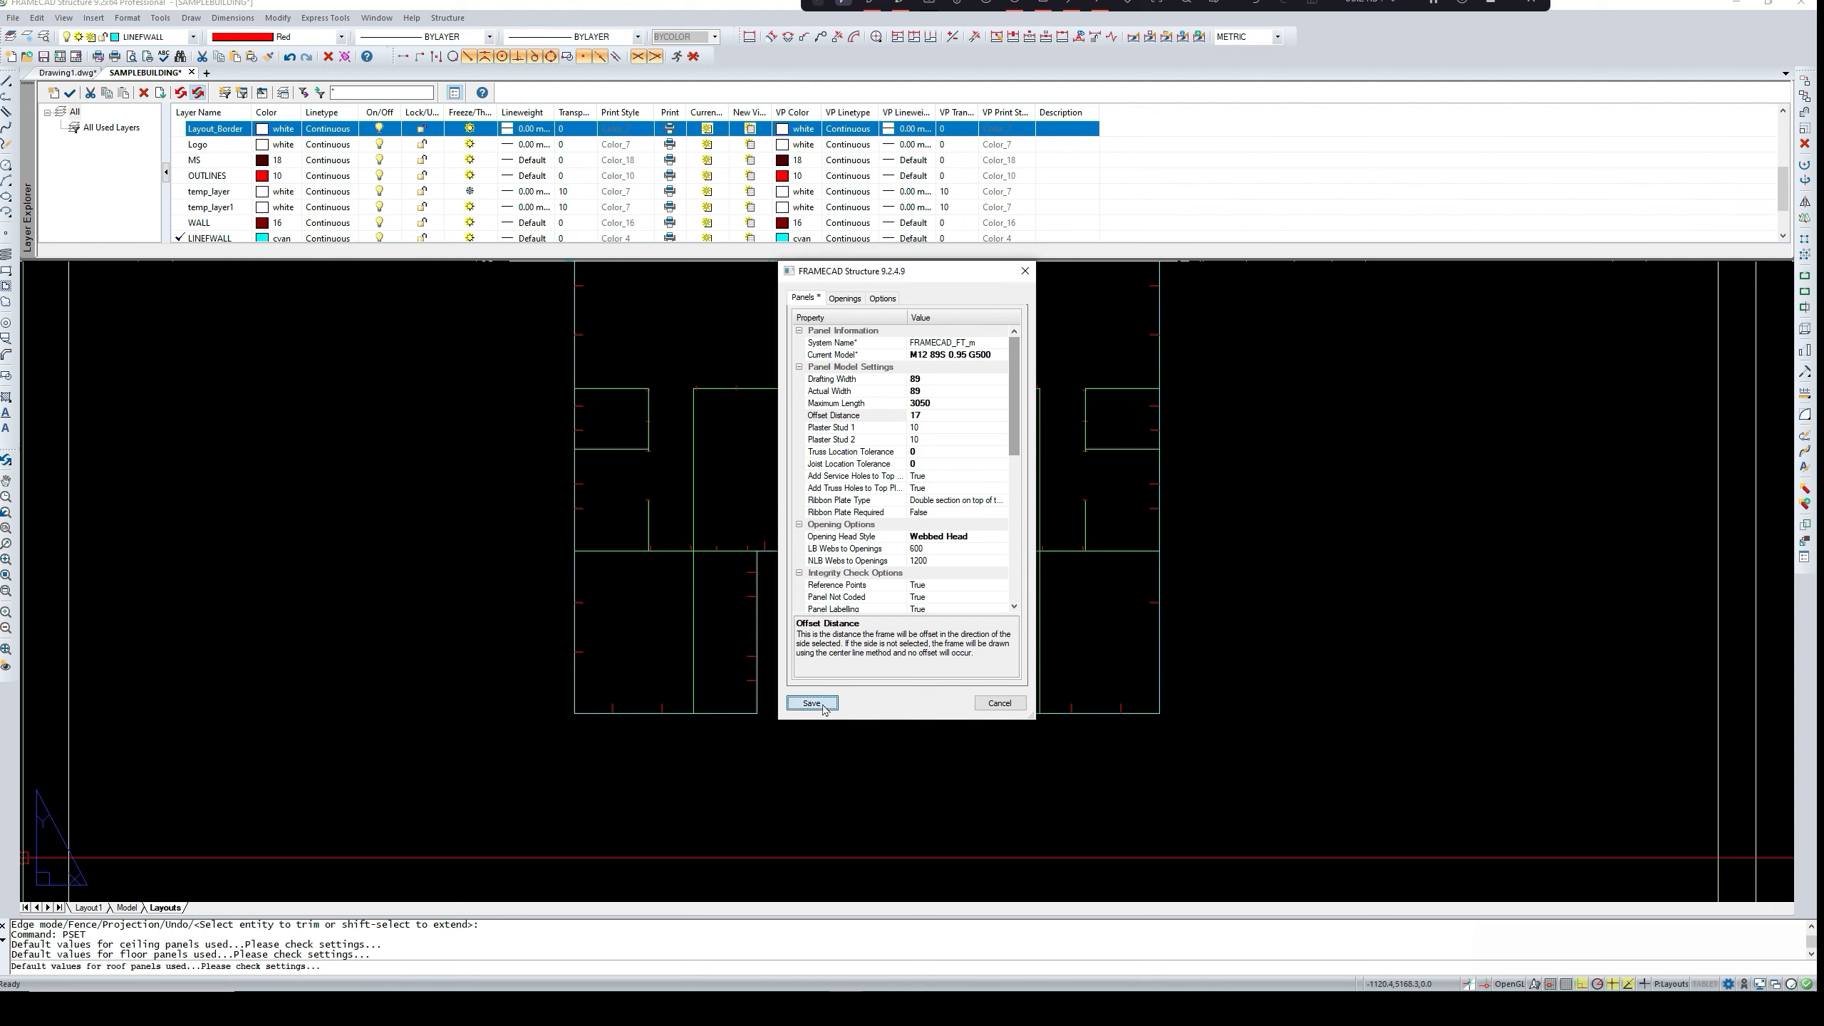
- With PD, draw a 12000 mm M12 wall panel down the building's left outer wall line between its corner endpoints, oriented towards the inside
{"action": "scroll", "coordinate": [778, 647], "scroll_direction": "down", "scroll_amount": 5}
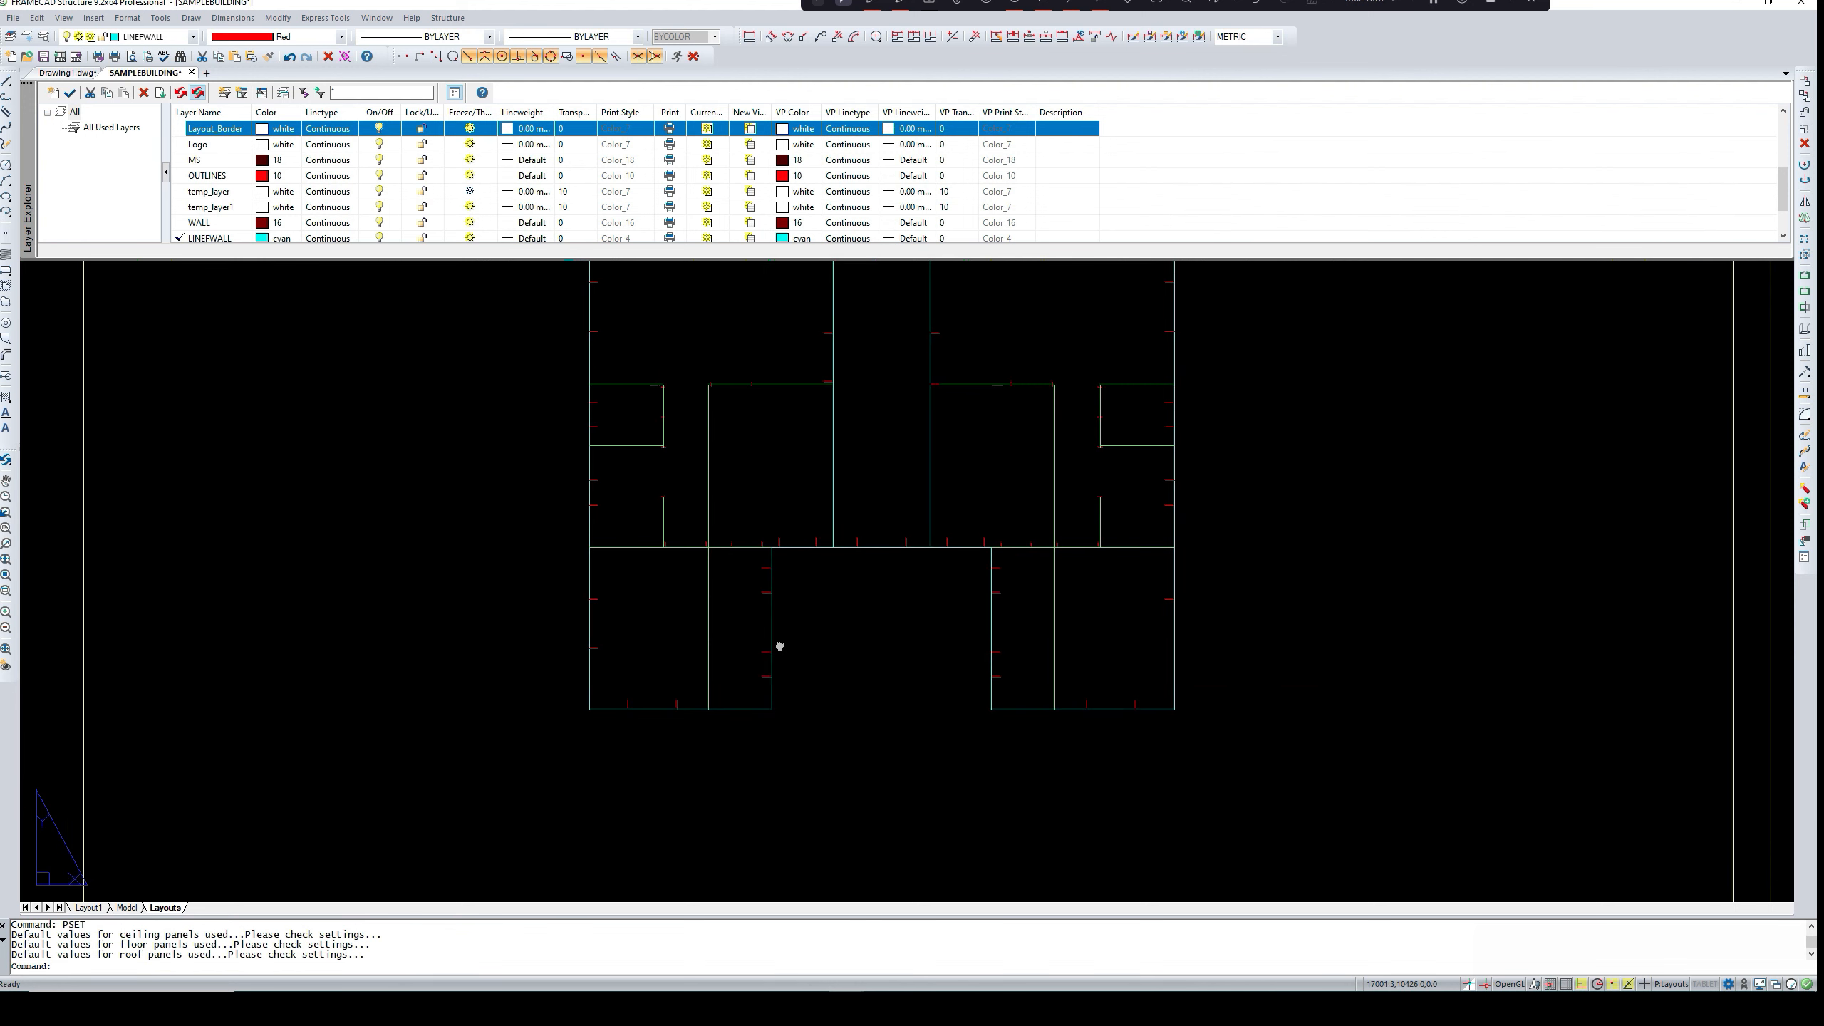
{"action": "scroll", "coordinate": [745, 647], "scroll_direction": "up", "scroll_amount": 2}
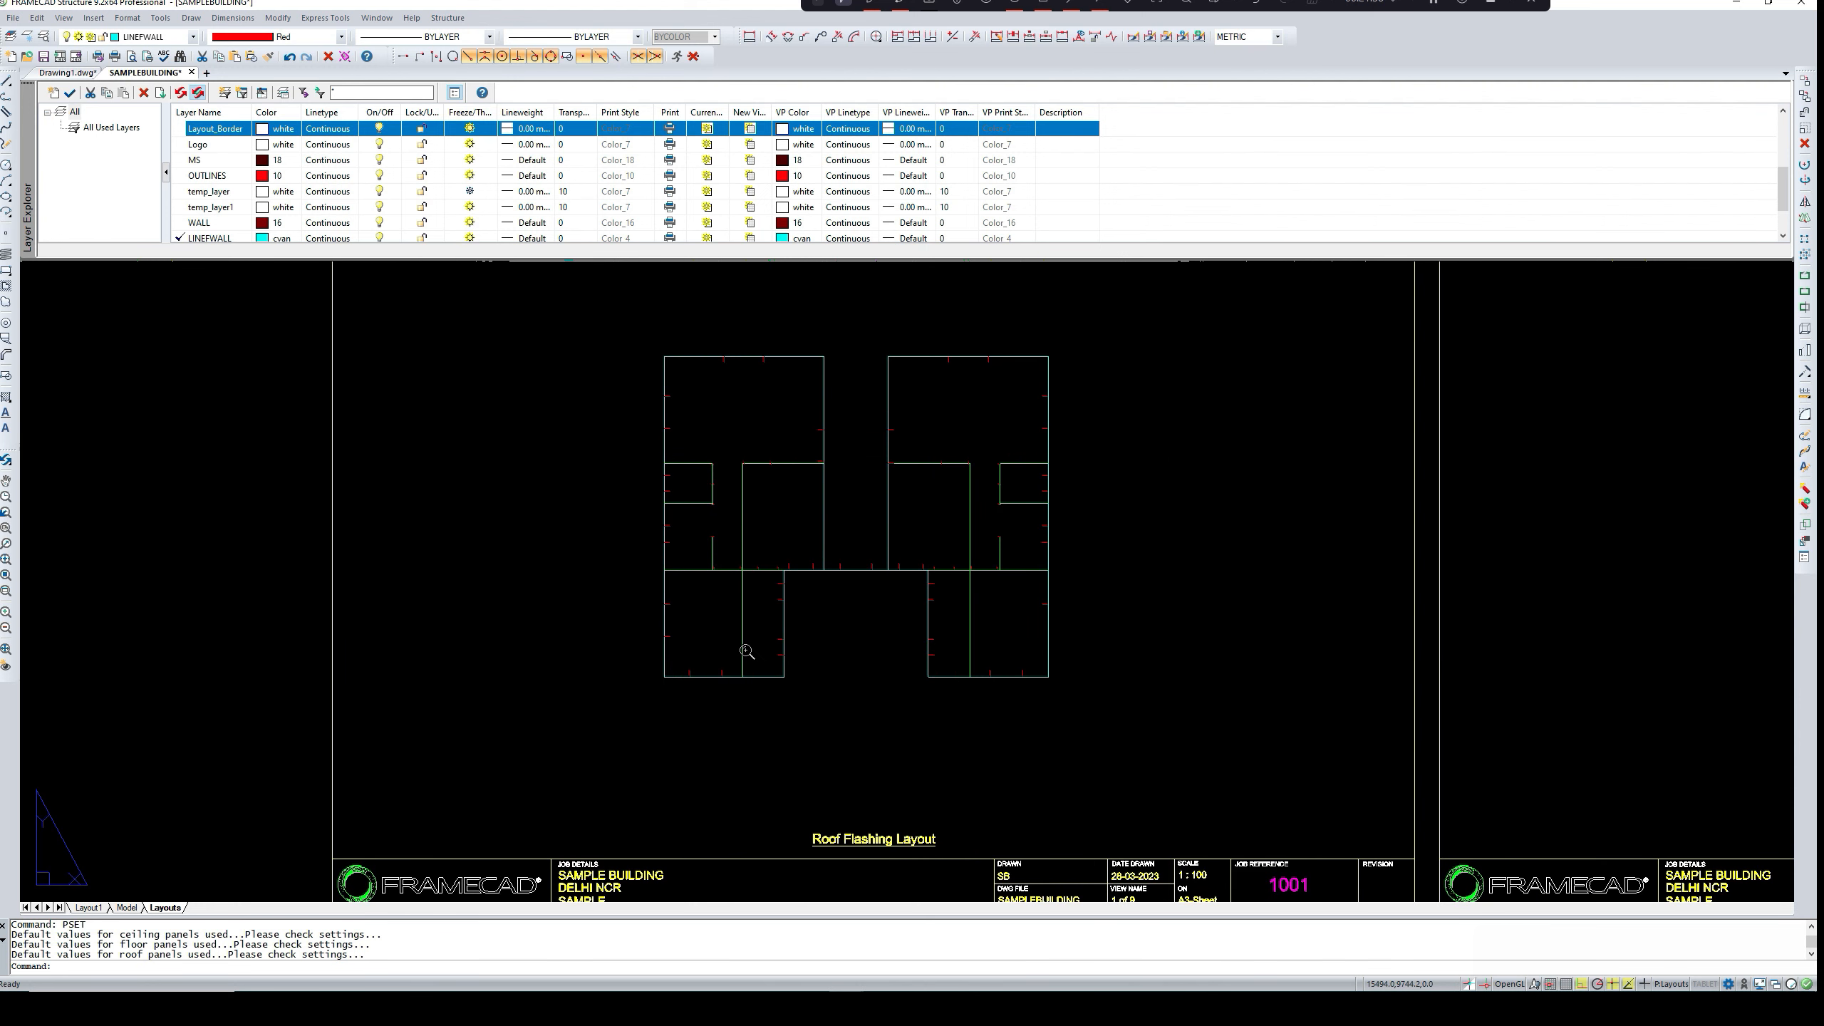
{"action": "left_click", "coordinate": [57, 966]}
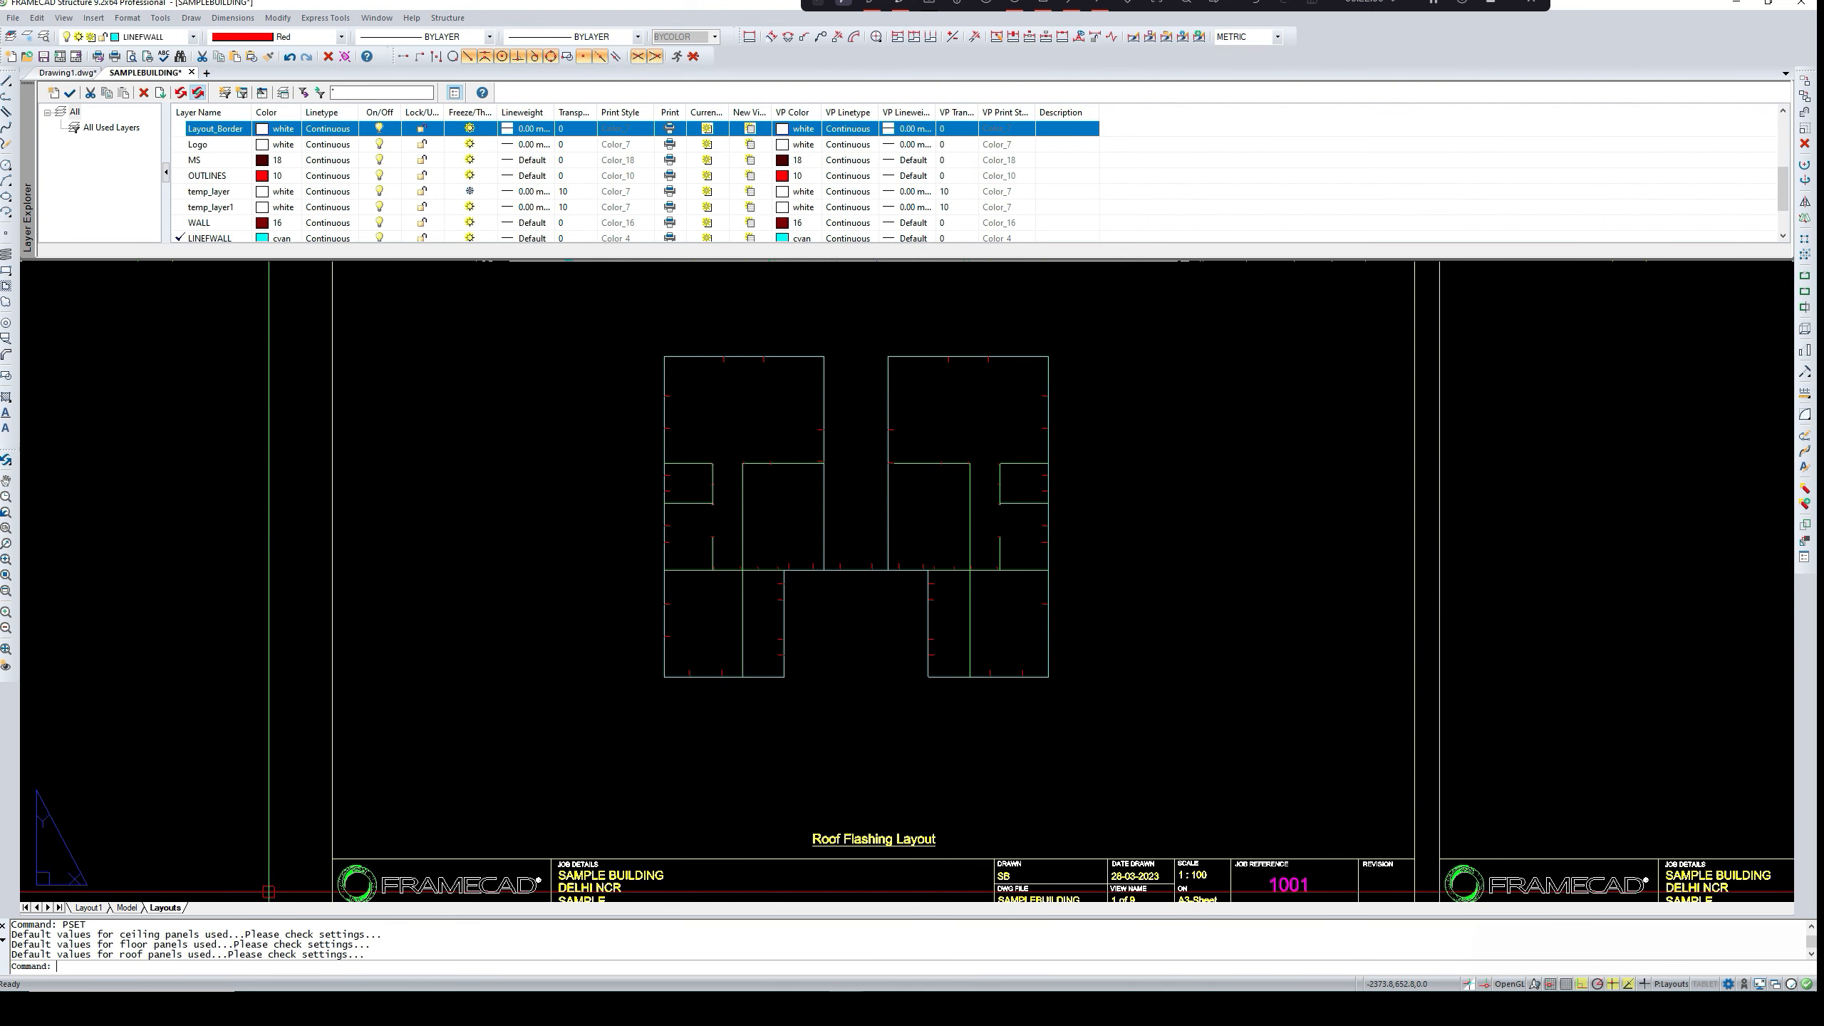
{"action": "type", "text": "PD"}
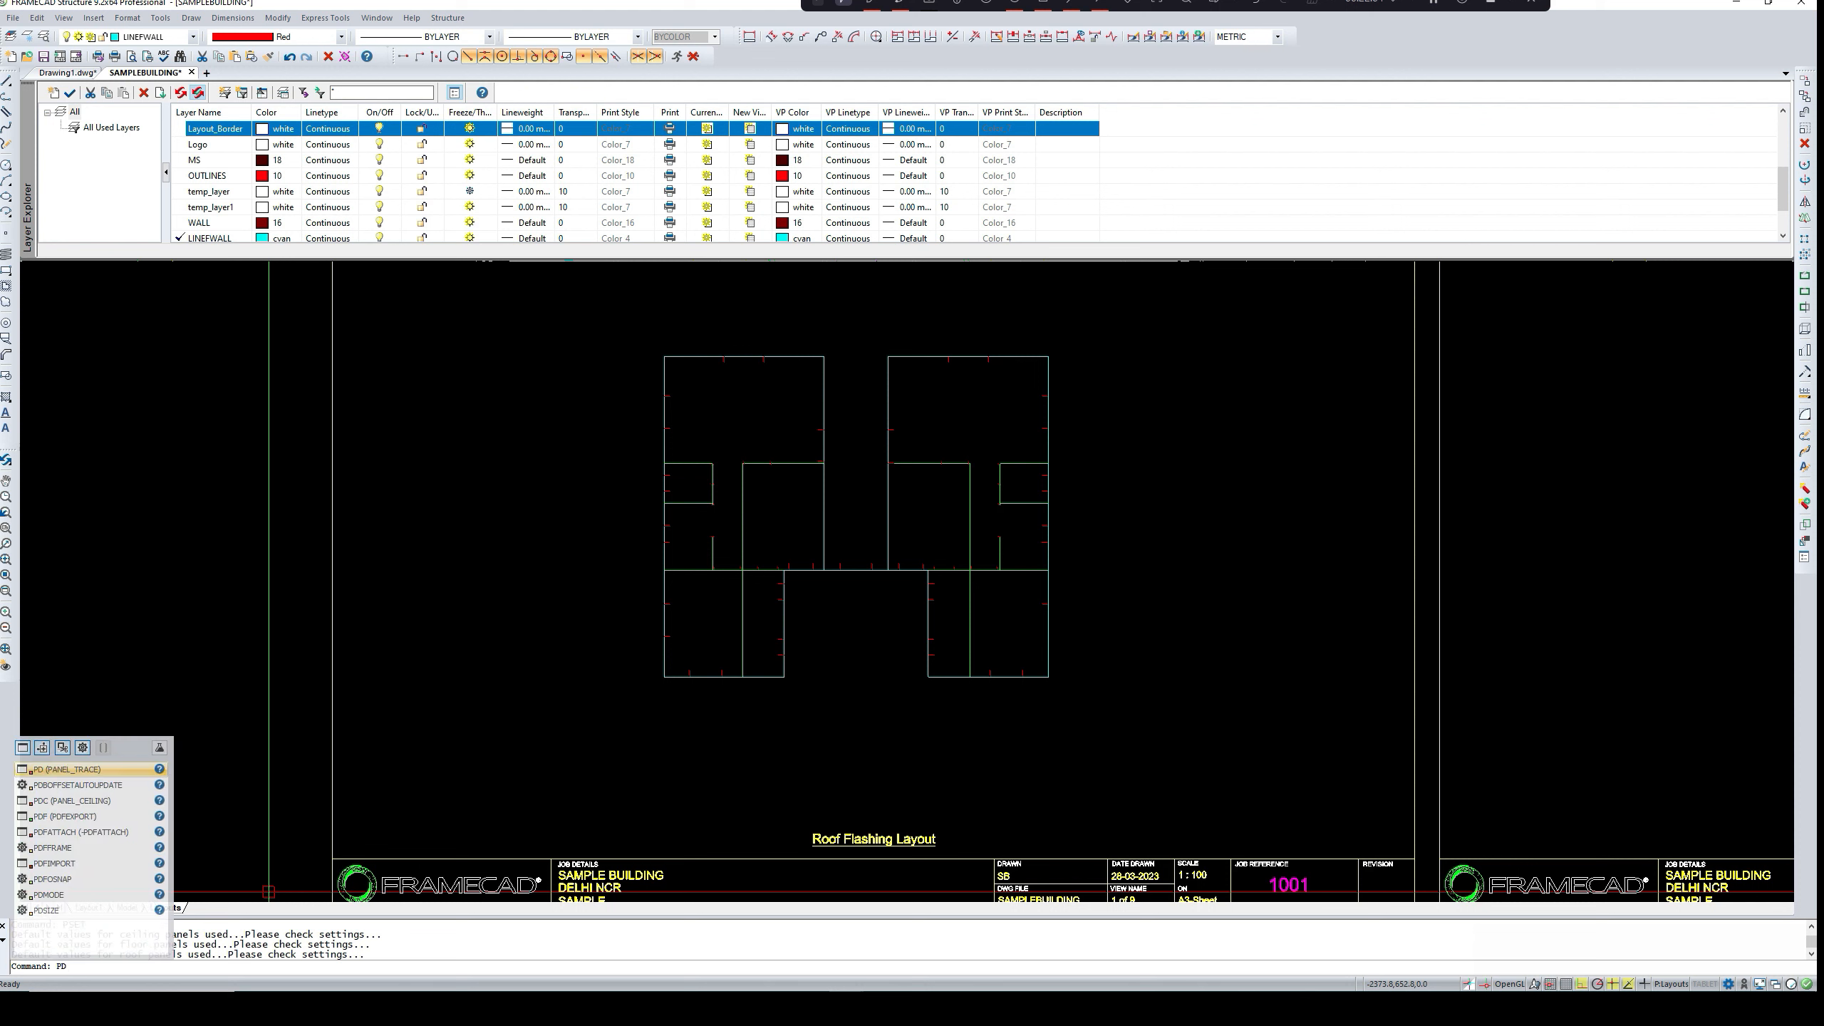
{"action": "key", "text": "Return"}
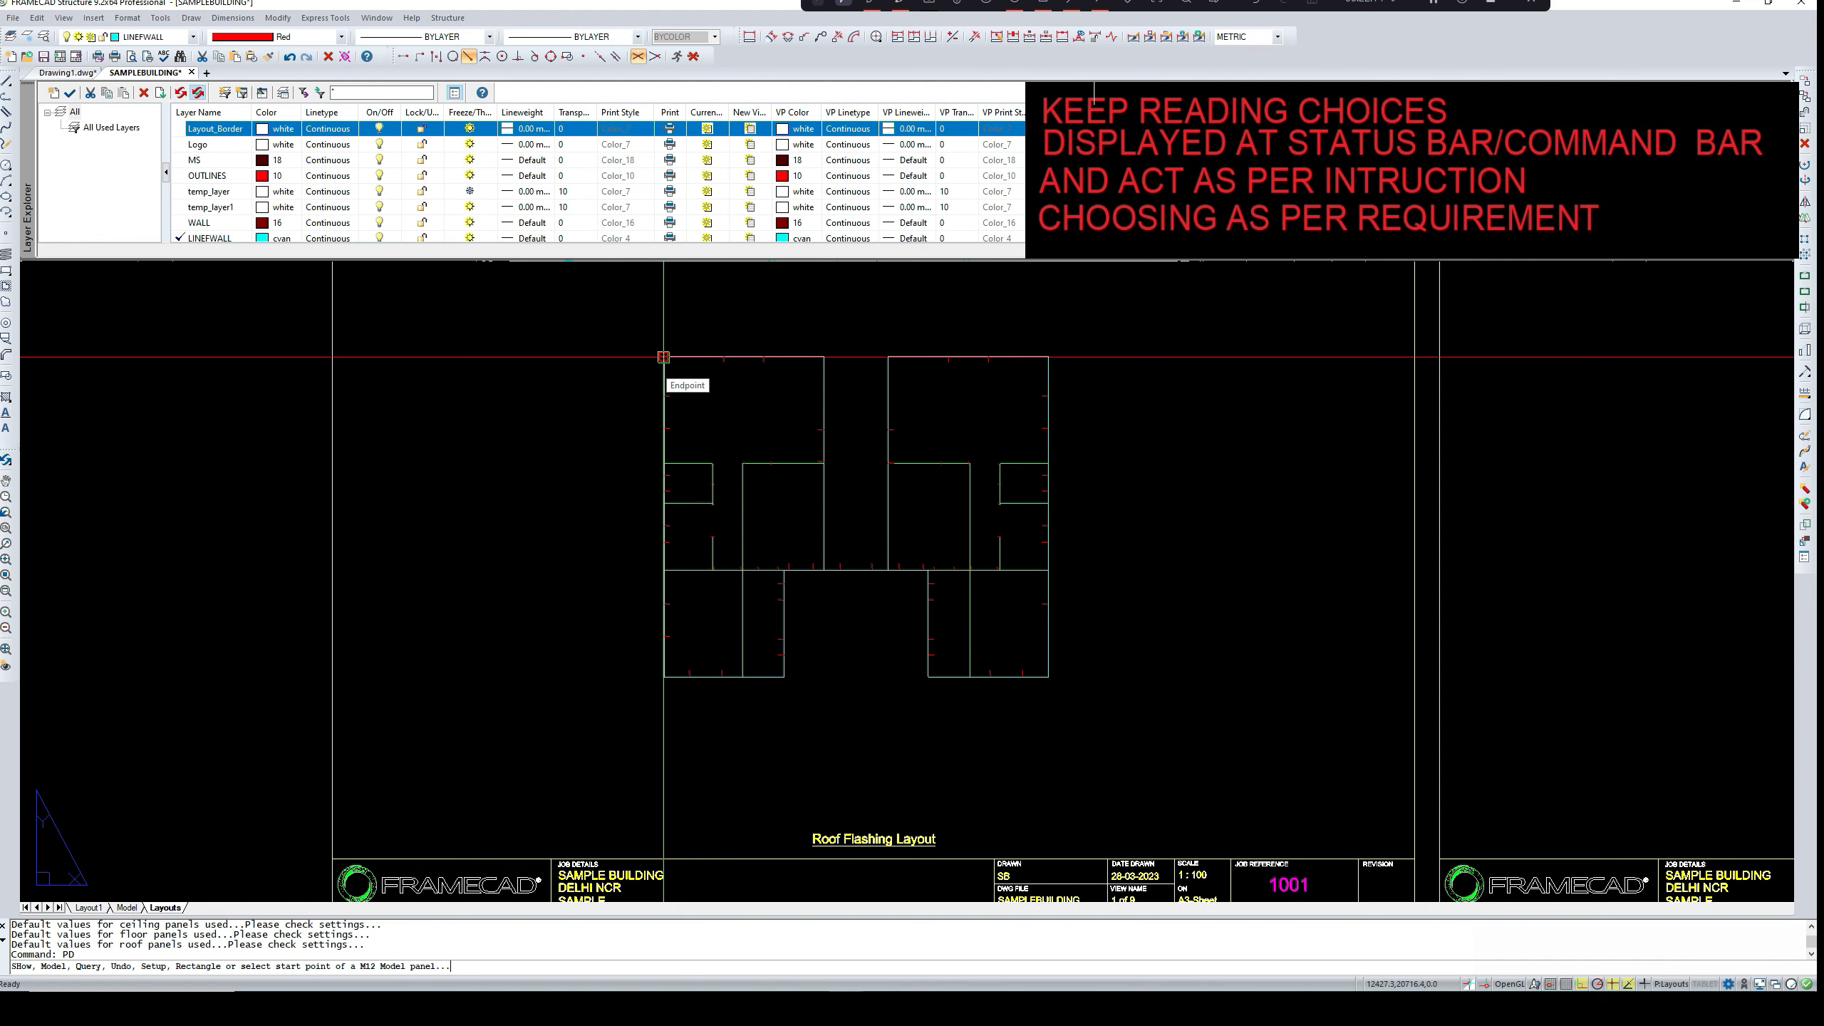
{"action": "scroll", "coordinate": [664, 357], "scroll_direction": "up", "scroll_amount": 2}
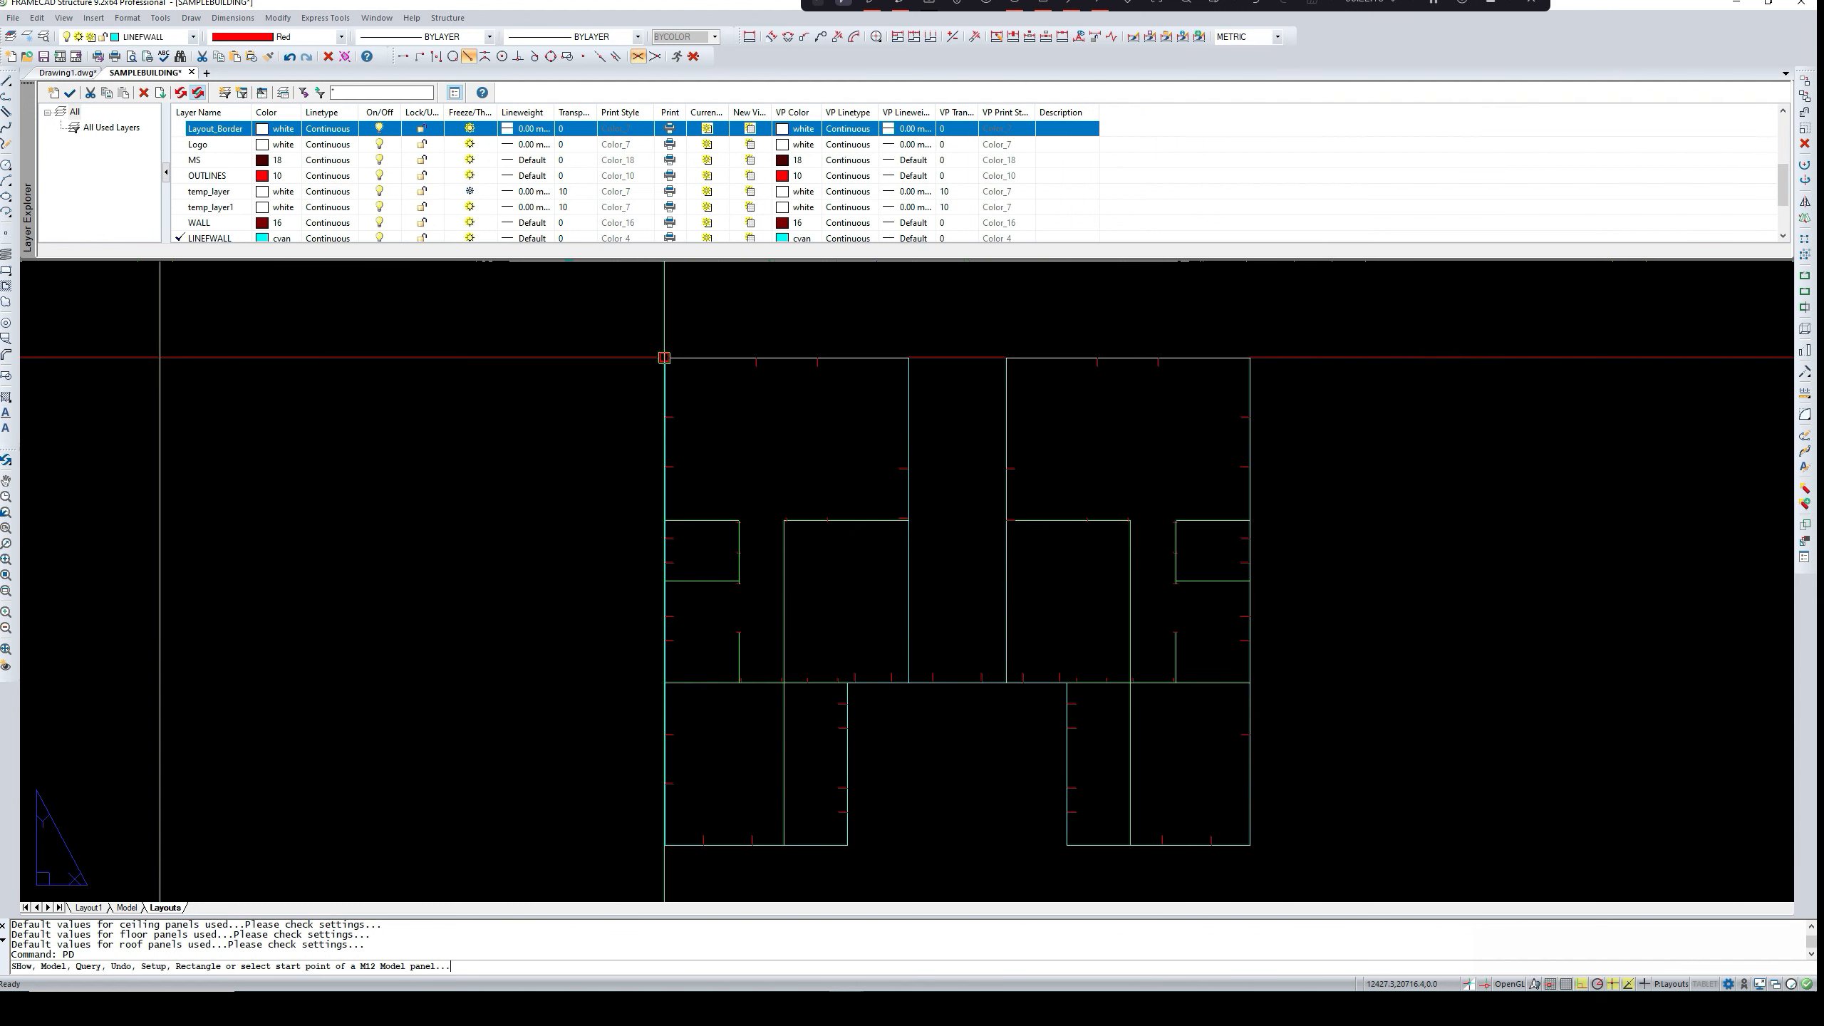
{"action": "left_click", "coordinate": [664, 357]}
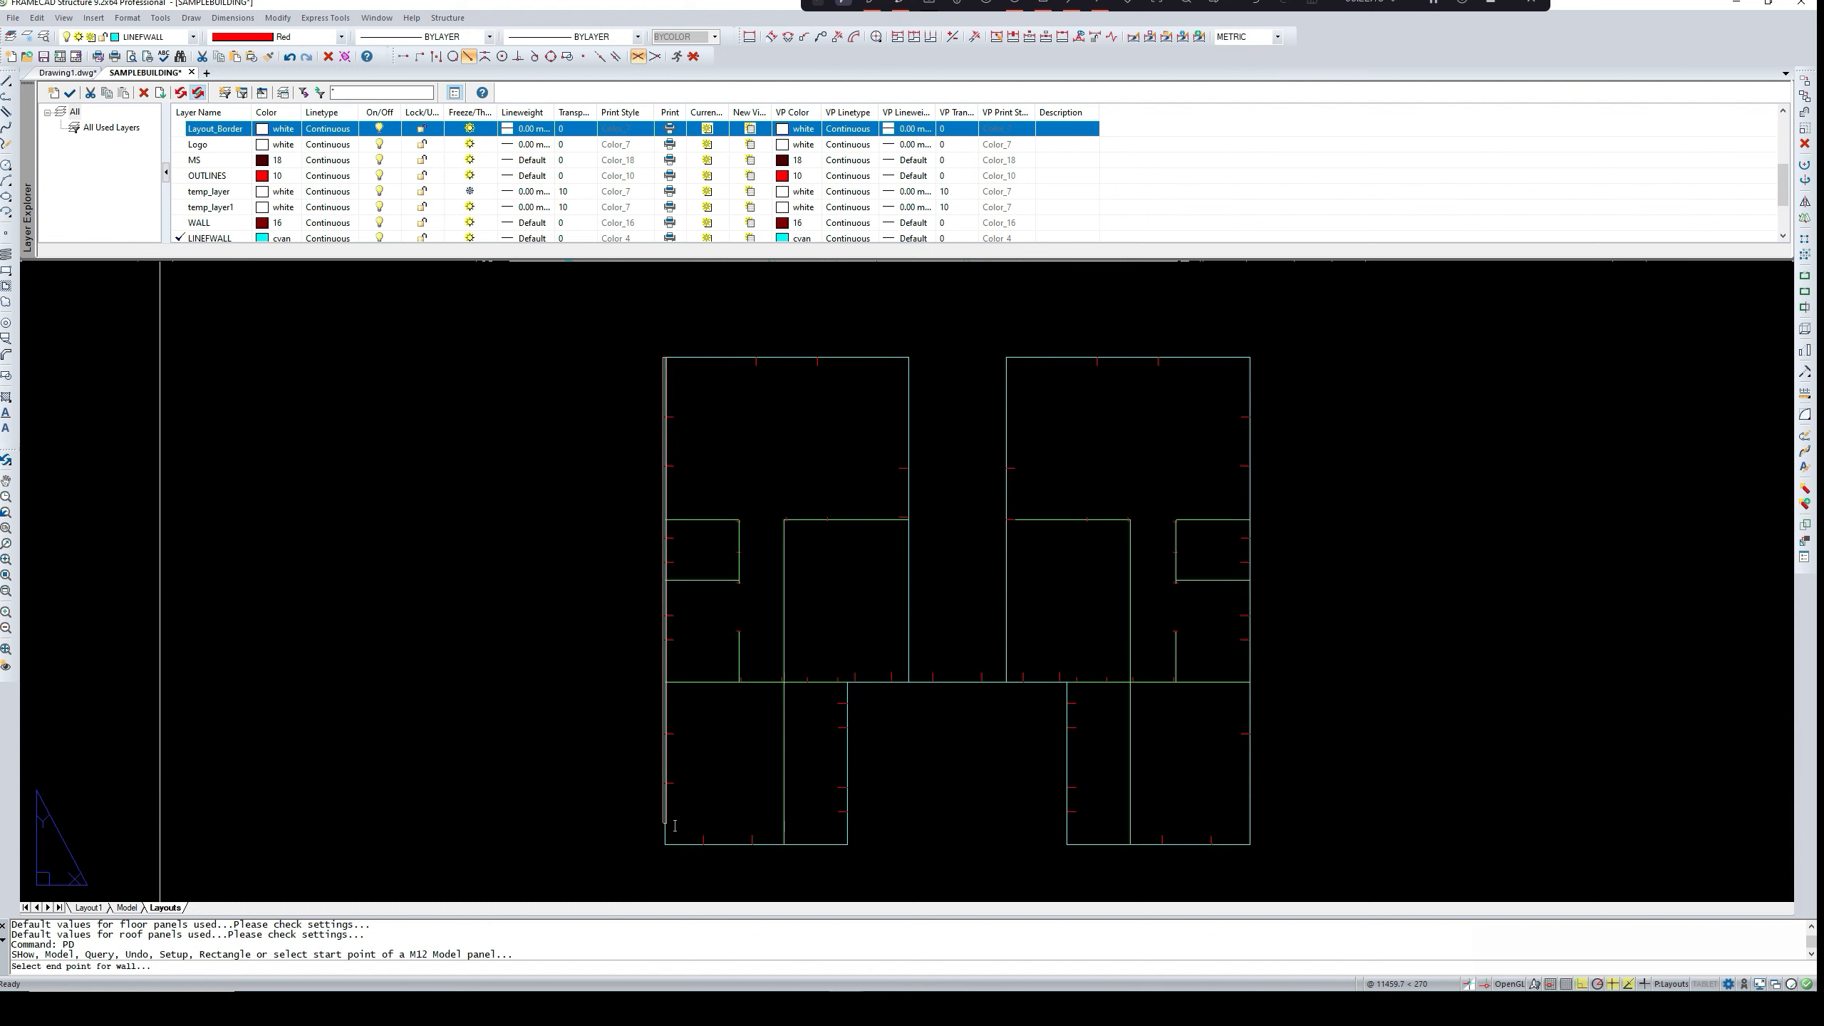
{"action": "scroll", "coordinate": [665, 740], "scroll_direction": "up", "scroll_amount": 3}
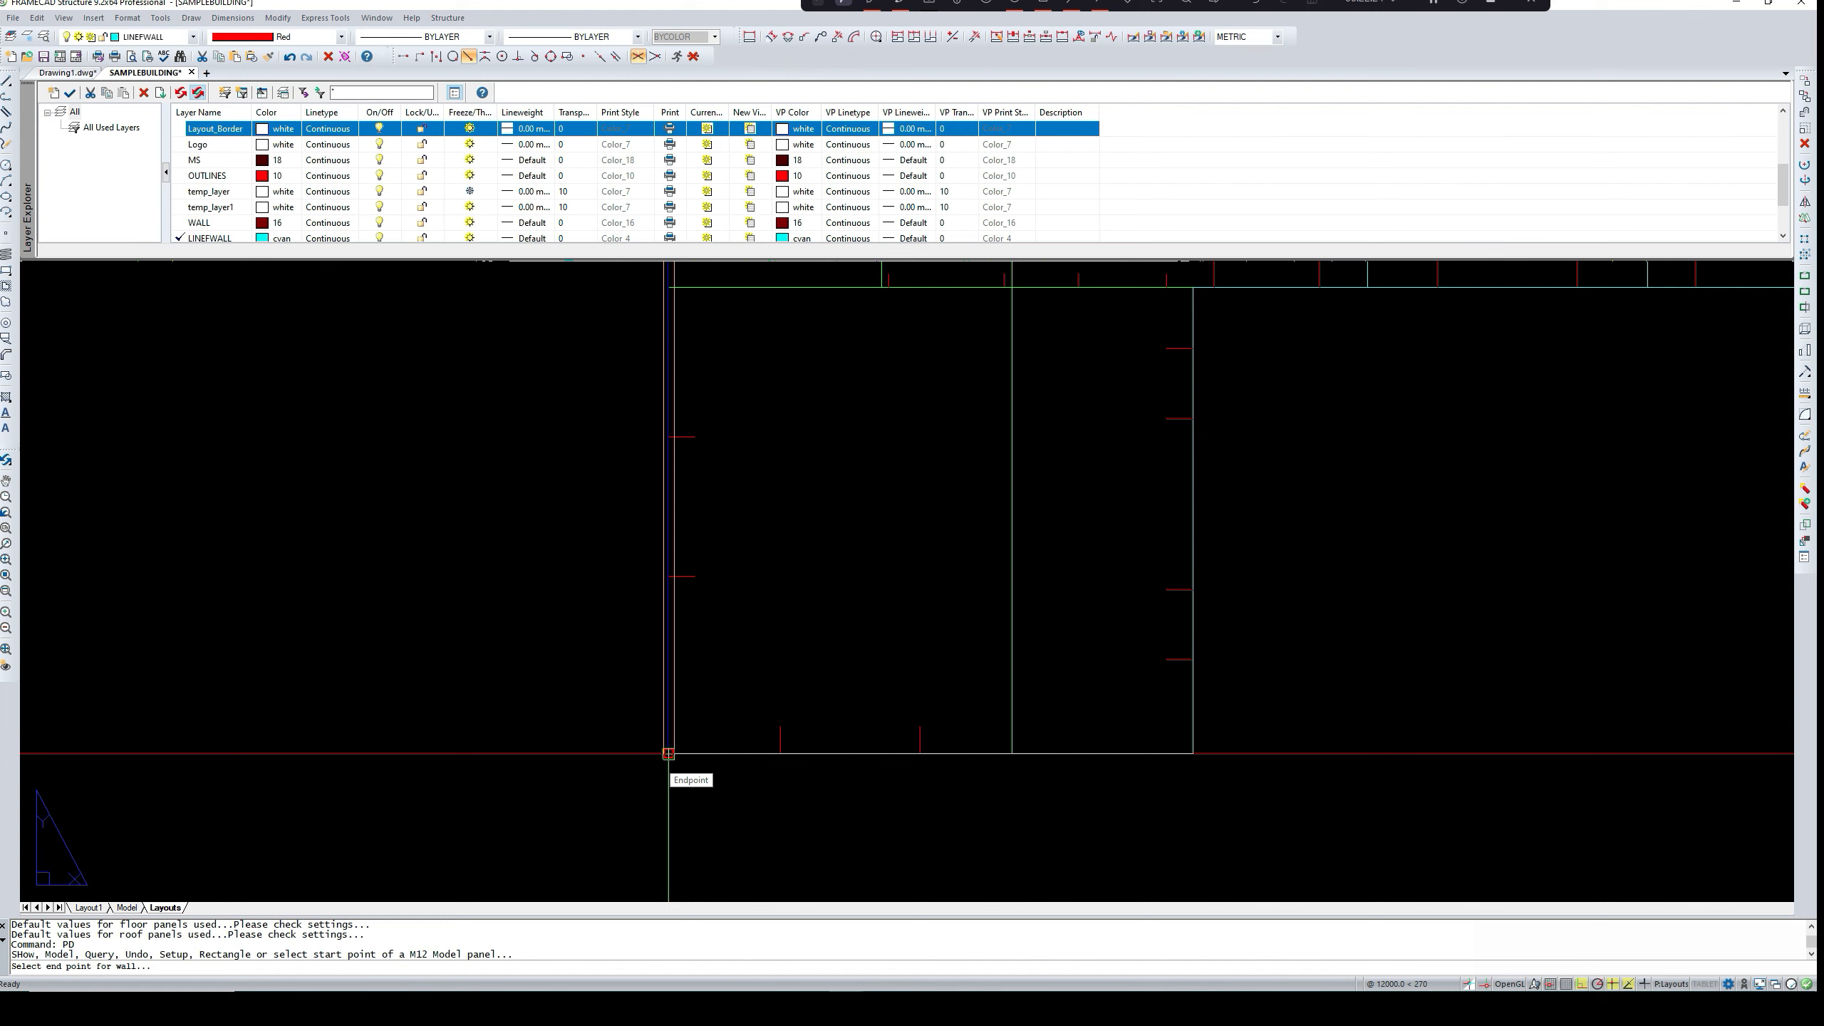
{"action": "left_click", "coordinate": [667, 754]}
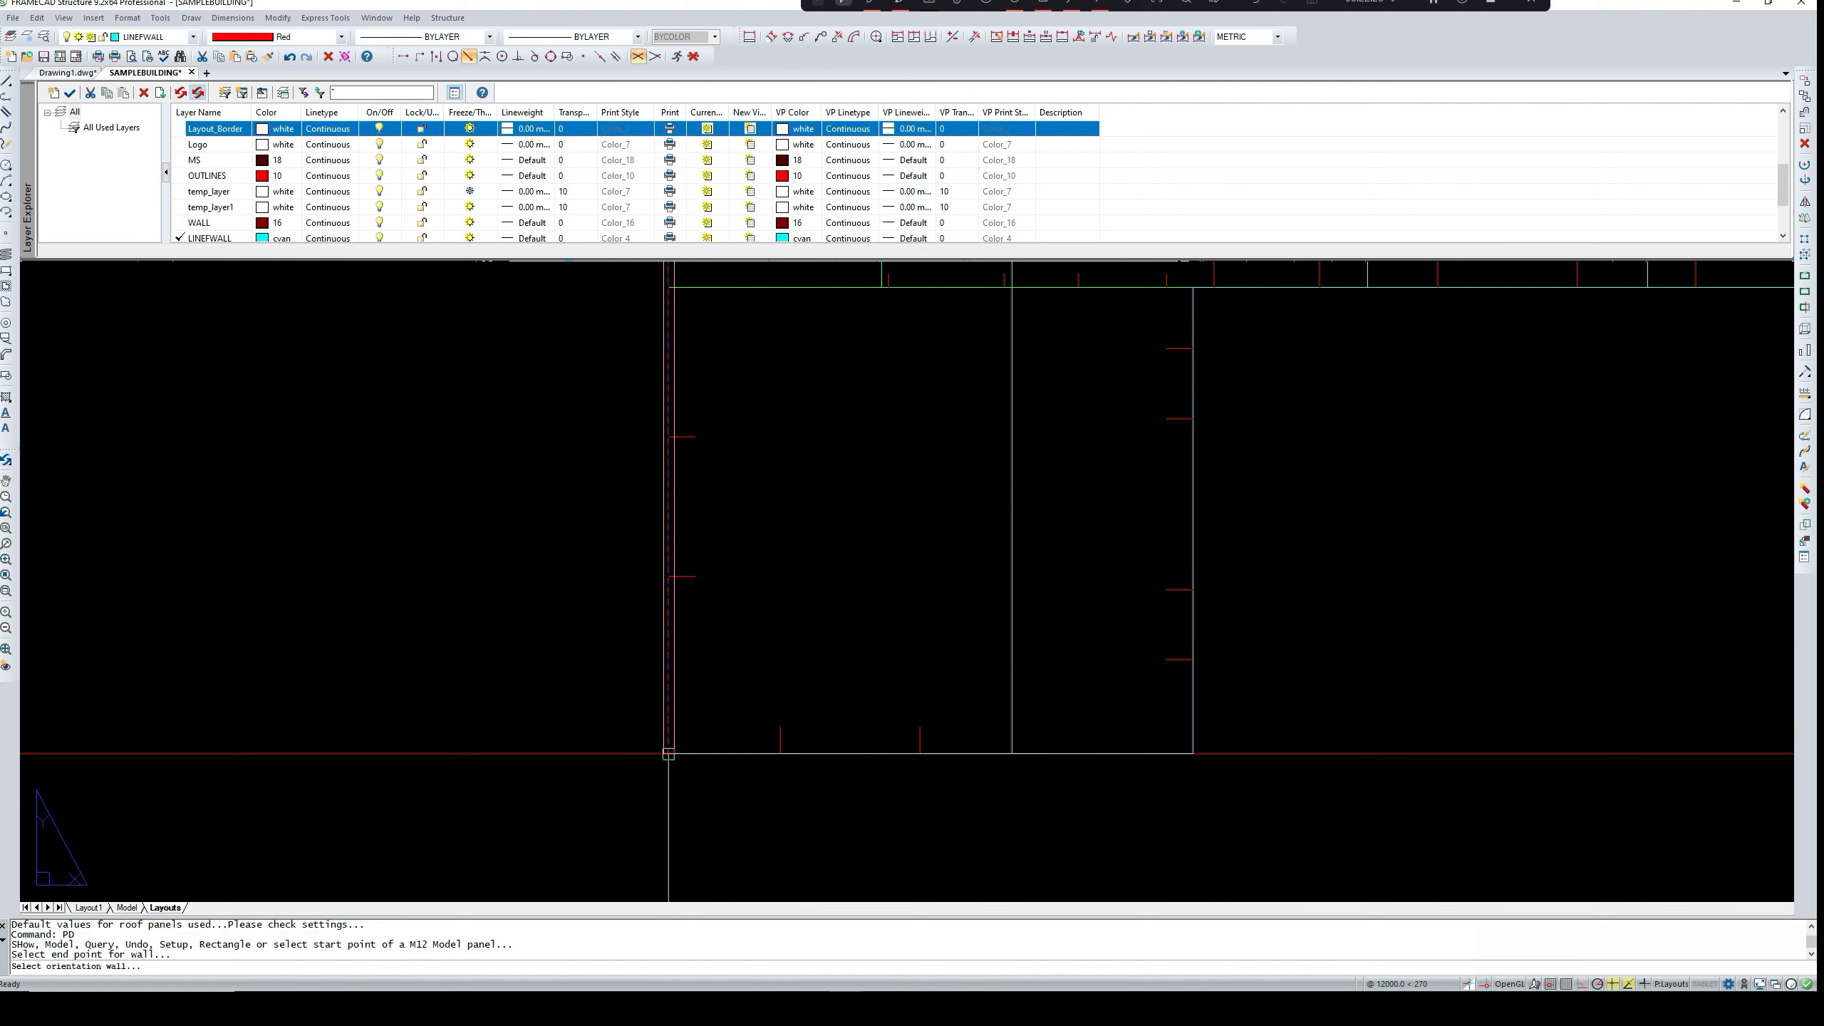
{"action": "left_click", "coordinate": [737, 711]}
- Measure the linear distance between the left outer wall line and the new panel's outer edge at the lower corner
{"action": "scroll", "coordinate": [690, 744], "scroll_direction": "up", "scroll_amount": 5}
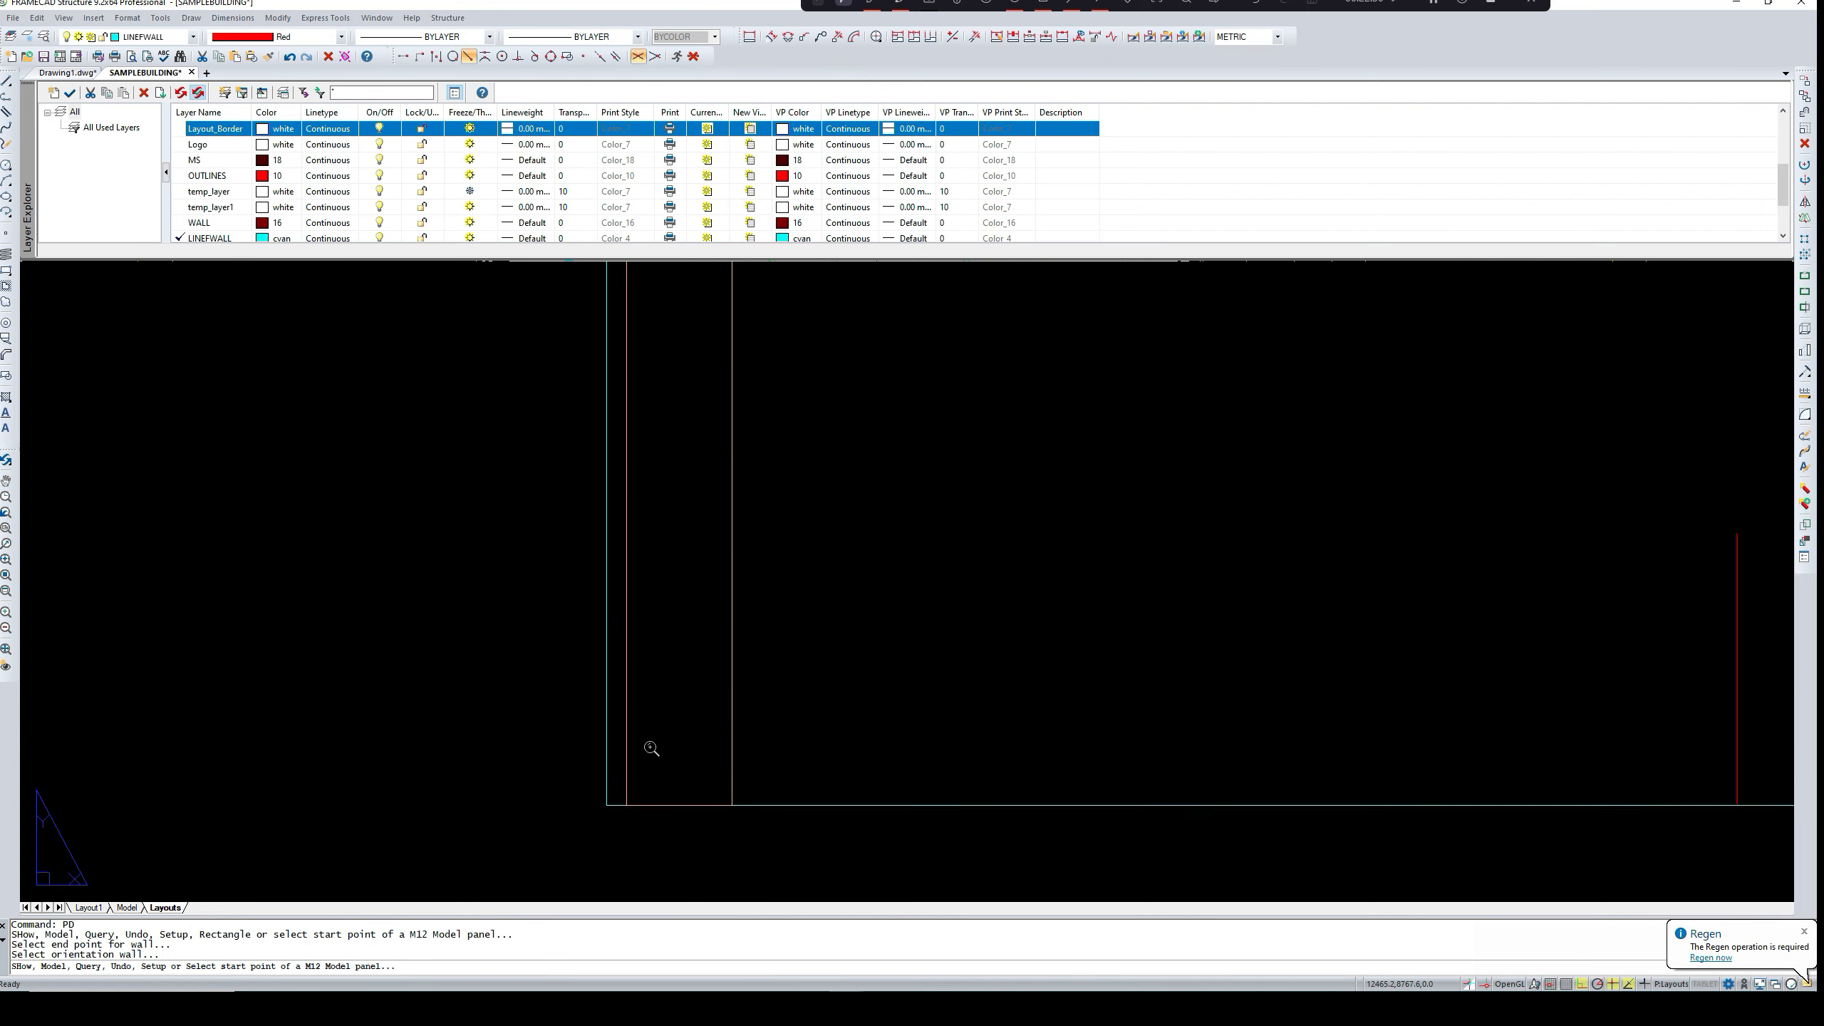
{"action": "scroll", "coordinate": [636, 759], "scroll_direction": "up", "scroll_amount": 2}
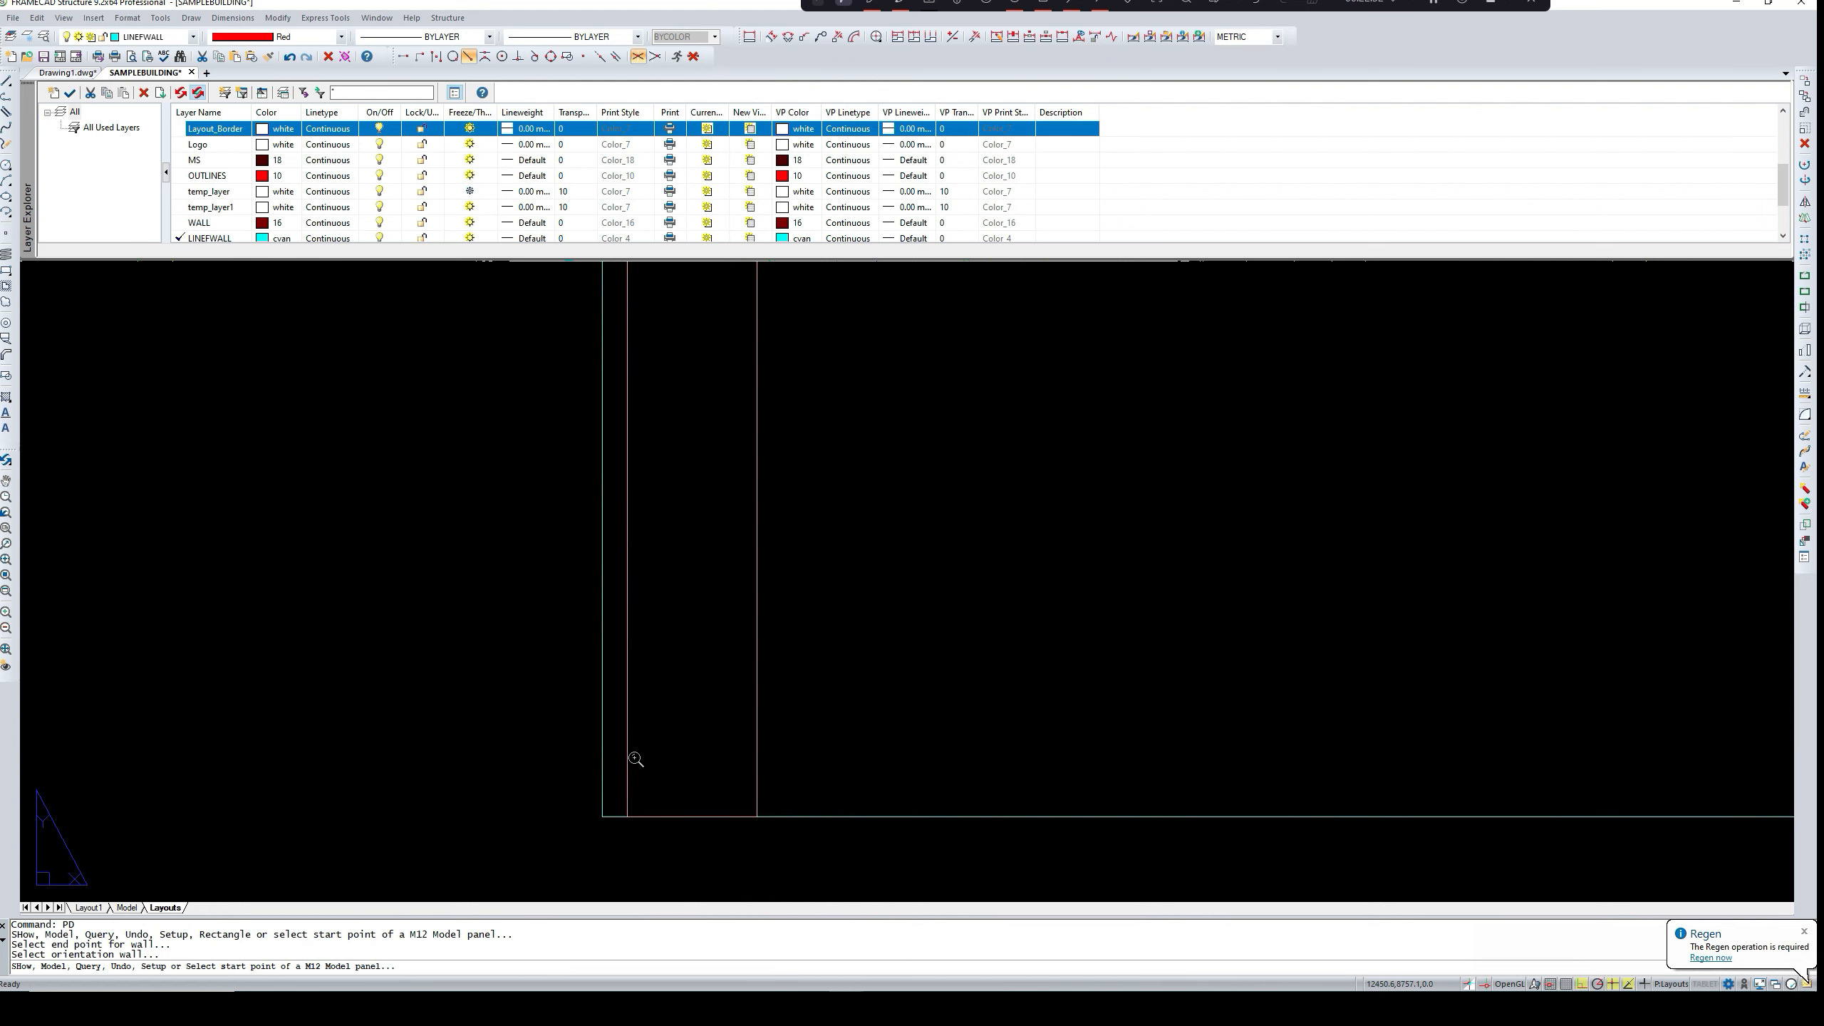
{"action": "scroll", "coordinate": [636, 759], "scroll_direction": "up", "scroll_amount": 2}
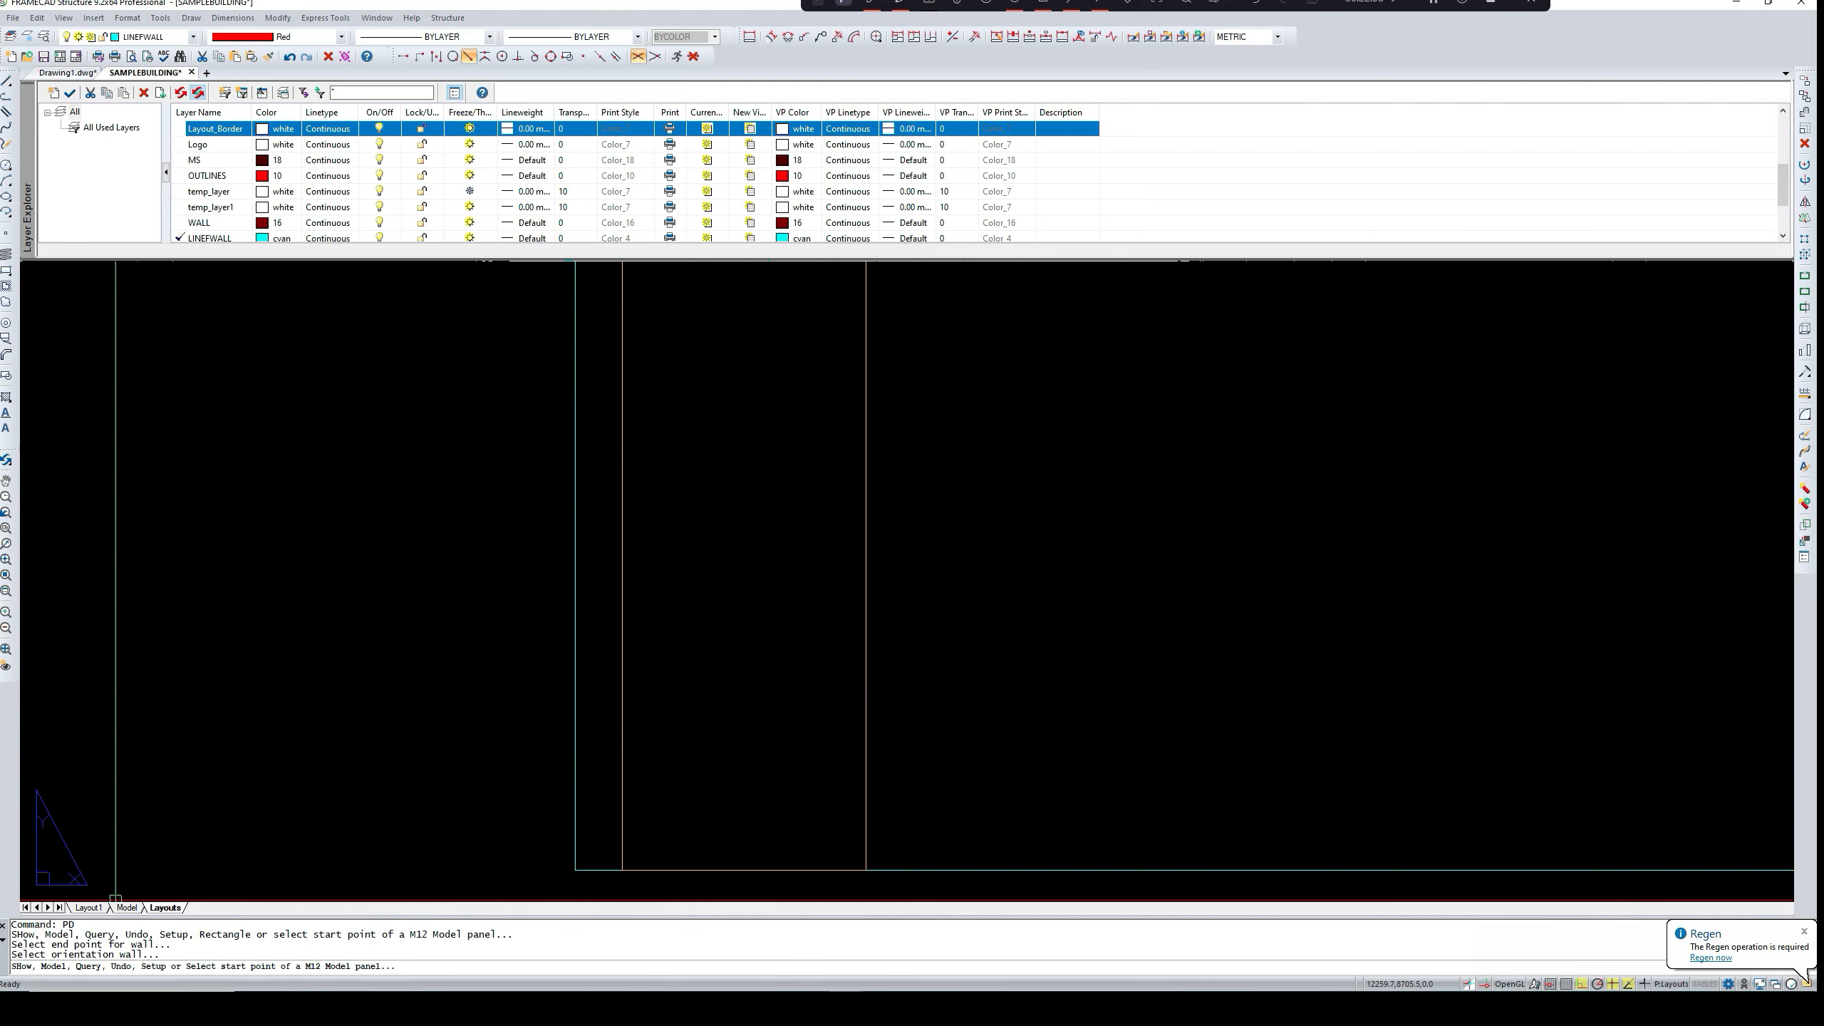
{"action": "key", "text": "Escape"}
{"action": "type", "text": "DLI"}
{"action": "key", "text": "Return"}
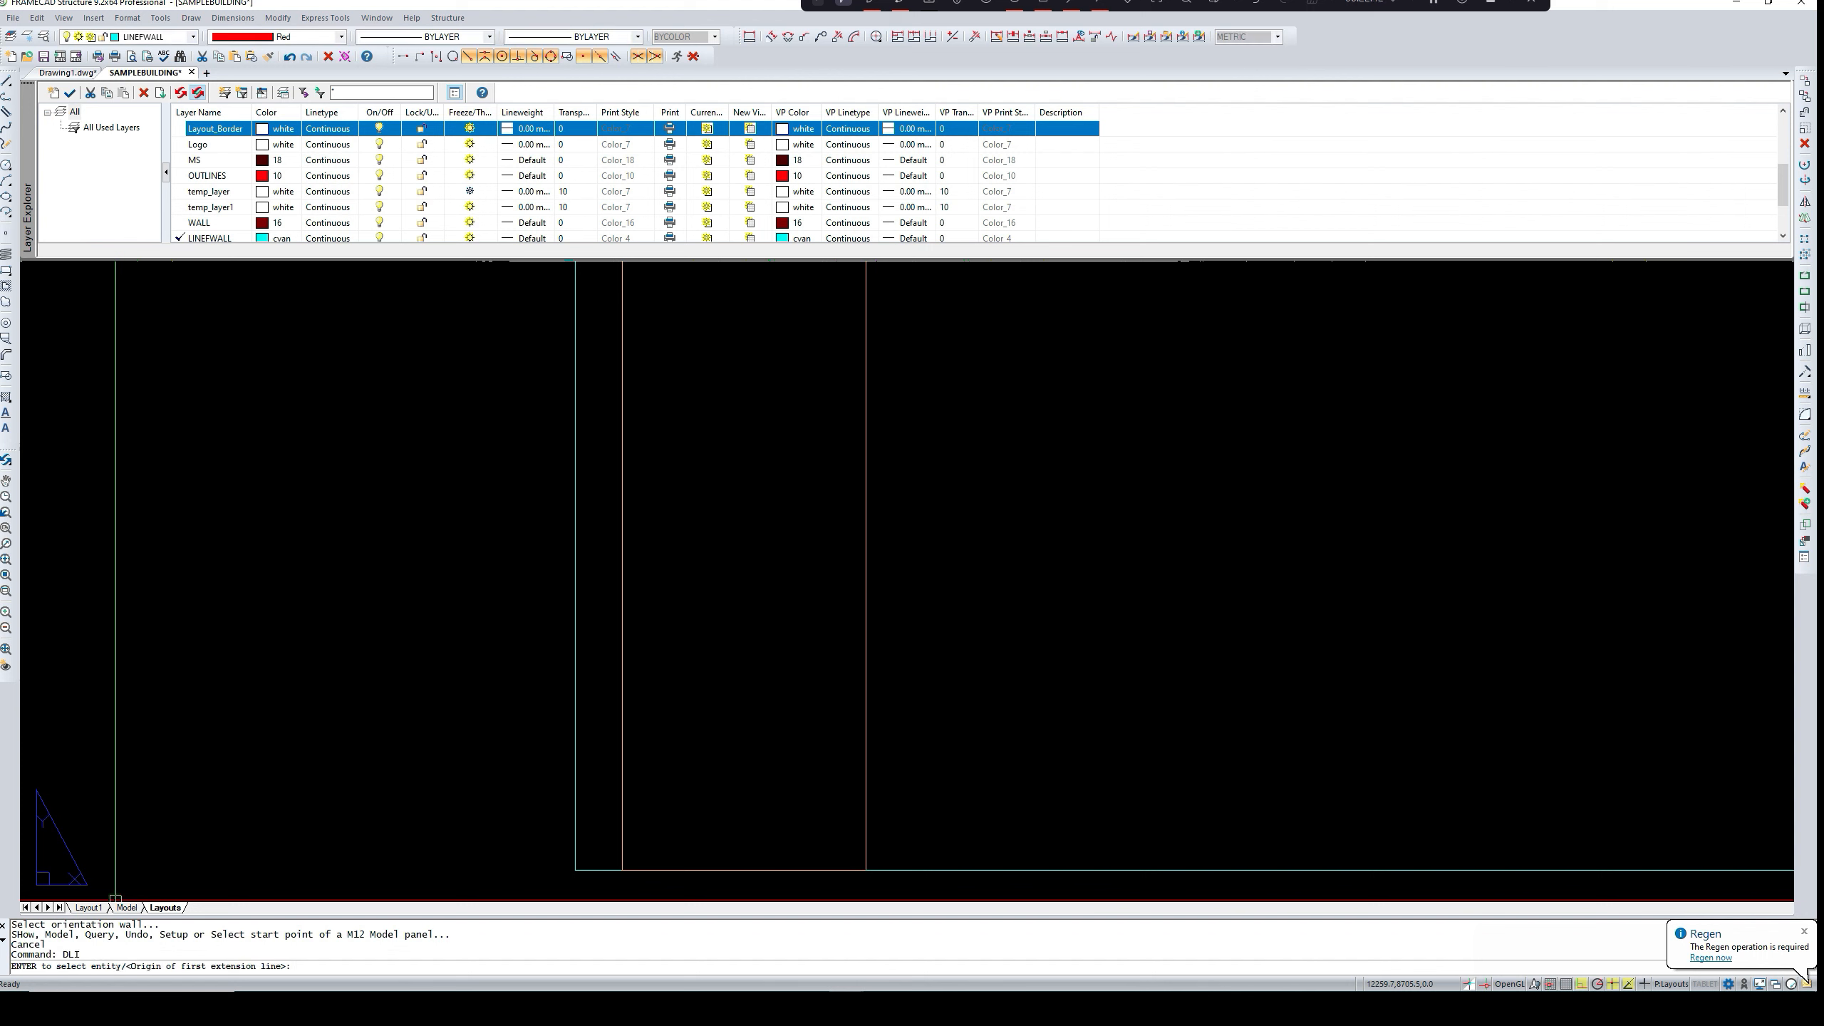
{"action": "left_click", "coordinate": [574, 870]}
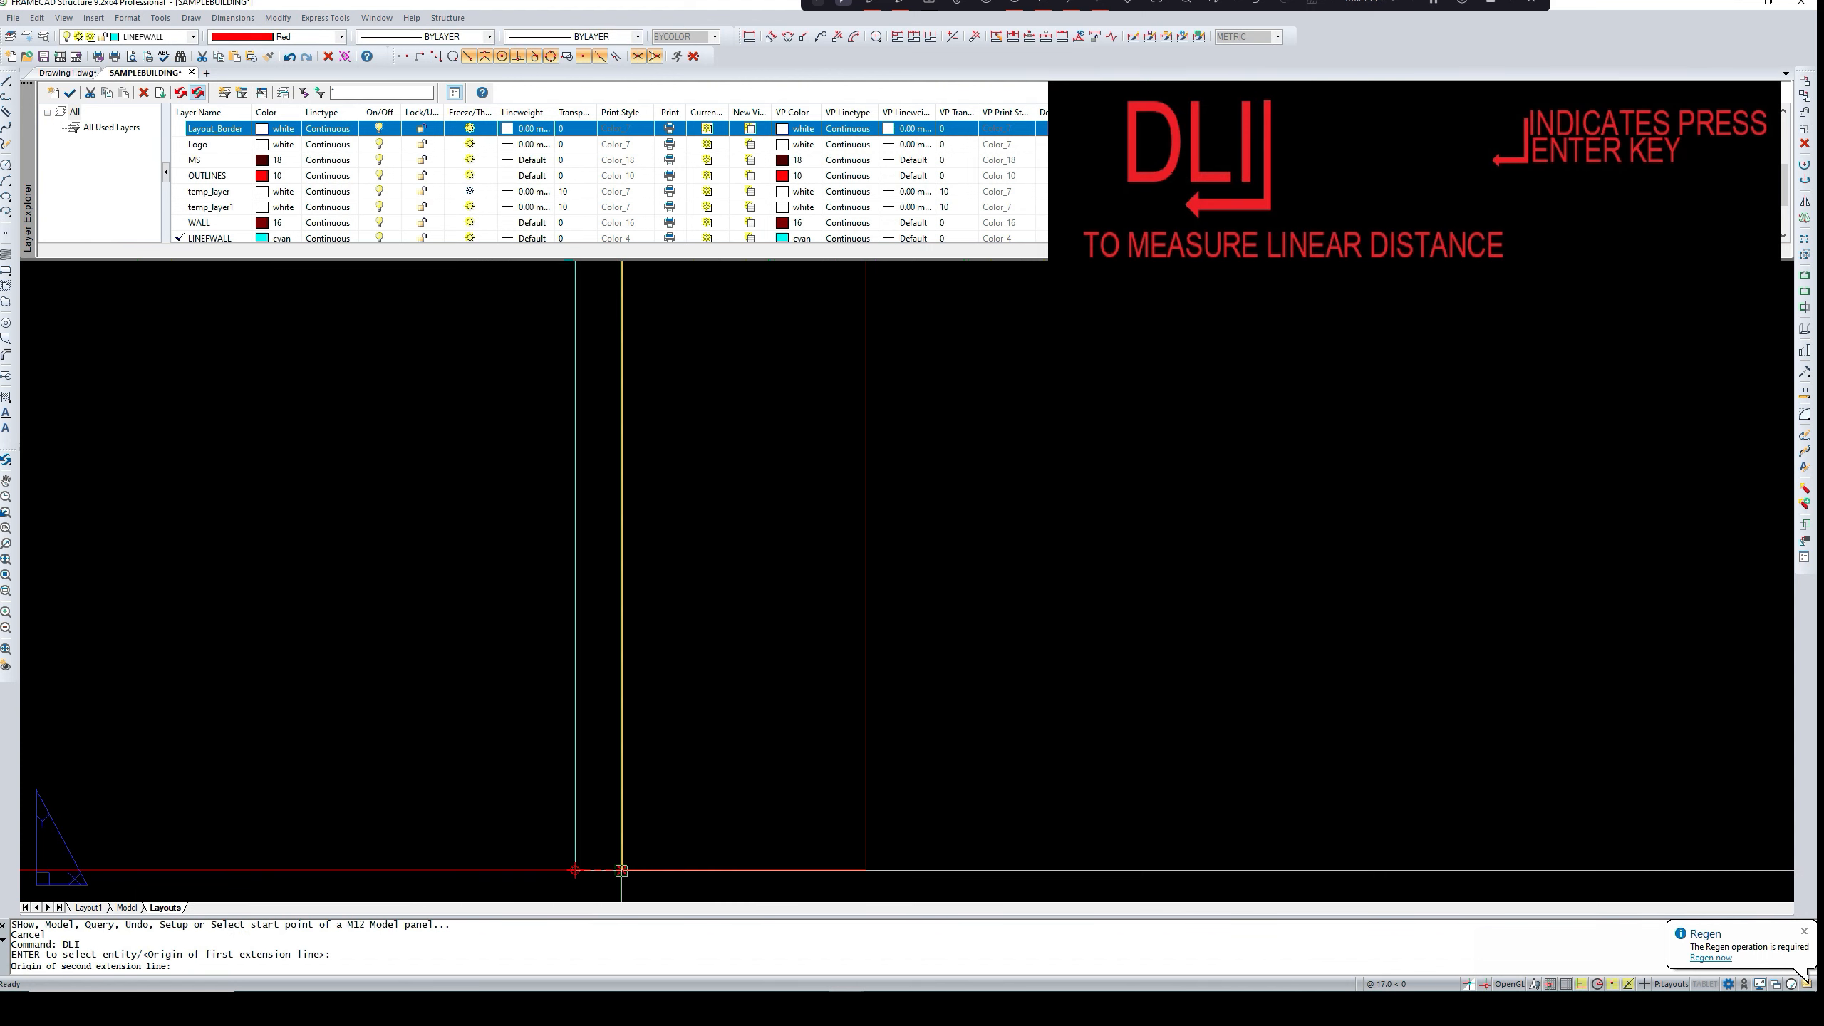
{"action": "left_click", "coordinate": [621, 870]}
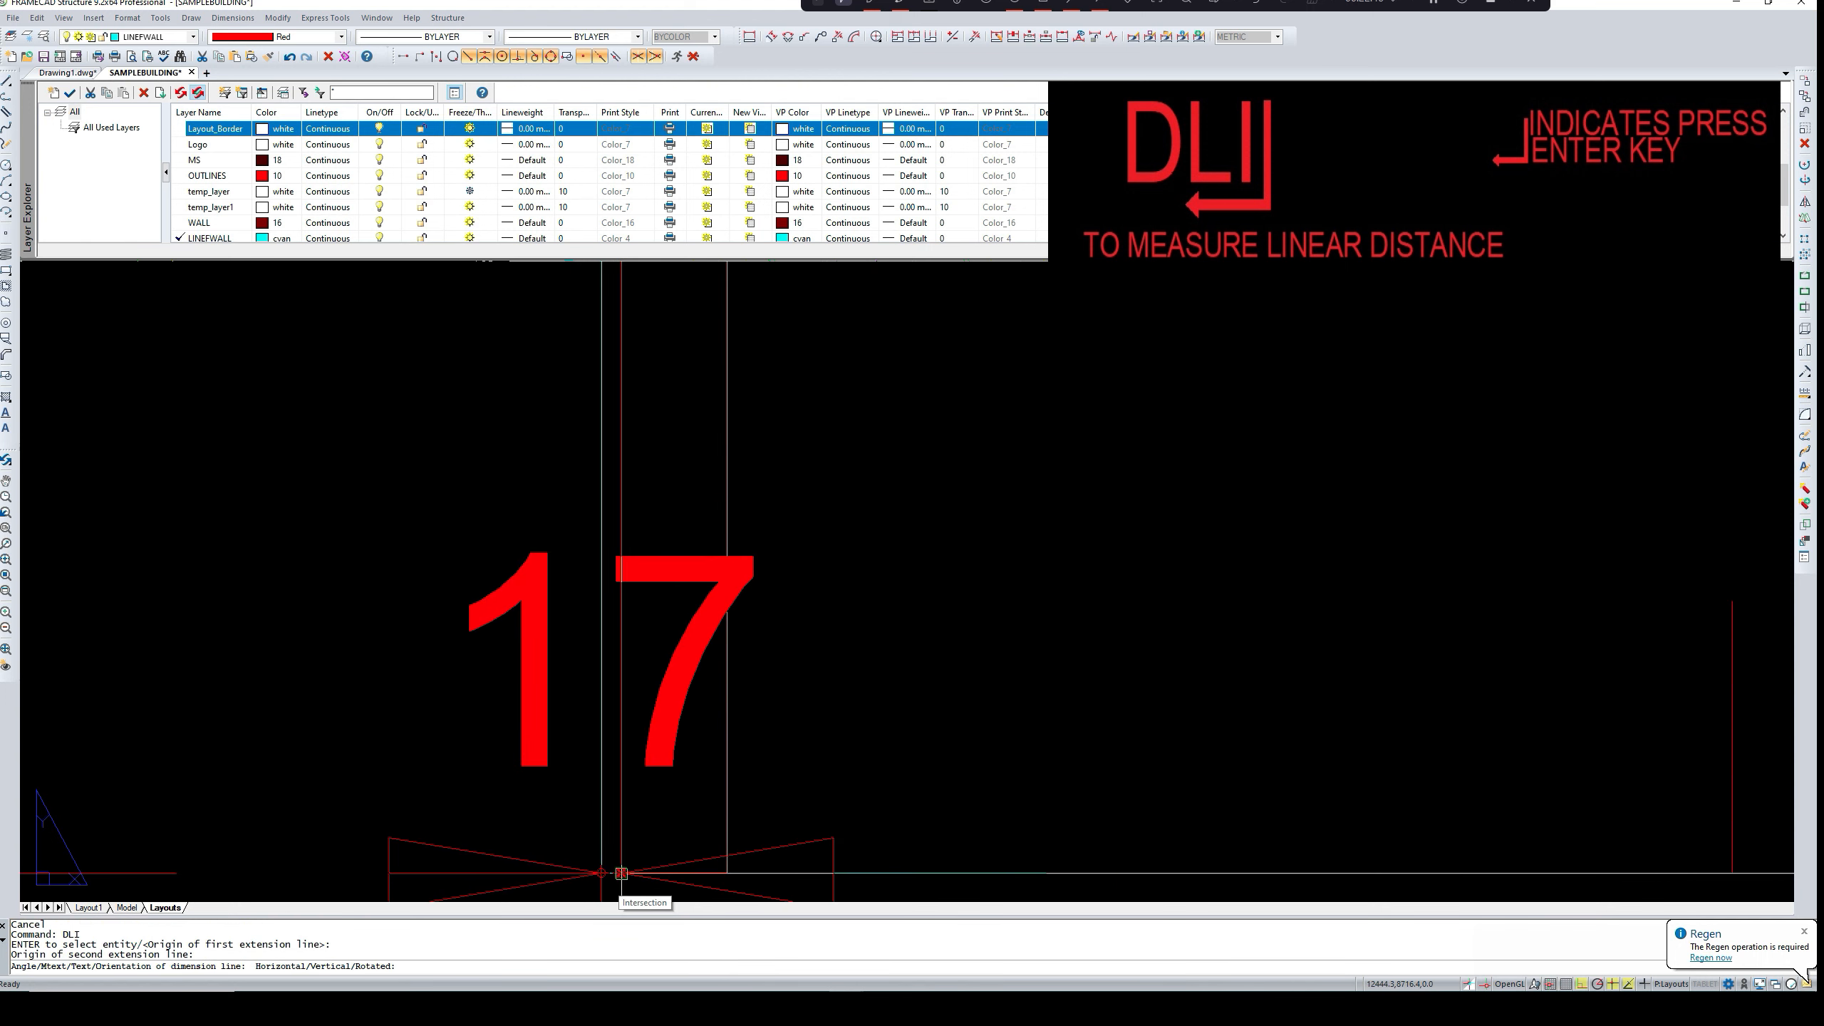
{"action": "key", "text": "Escape"}
- Look over the wall lines and their opening marks across the plan, checking where wall panels can start and end
{"action": "scroll", "coordinate": [685, 788], "scroll_direction": "down", "scroll_amount": 7}
{"action": "middle_click_drag", "start_coordinate": [782, 744], "coordinate": [655, 816]}
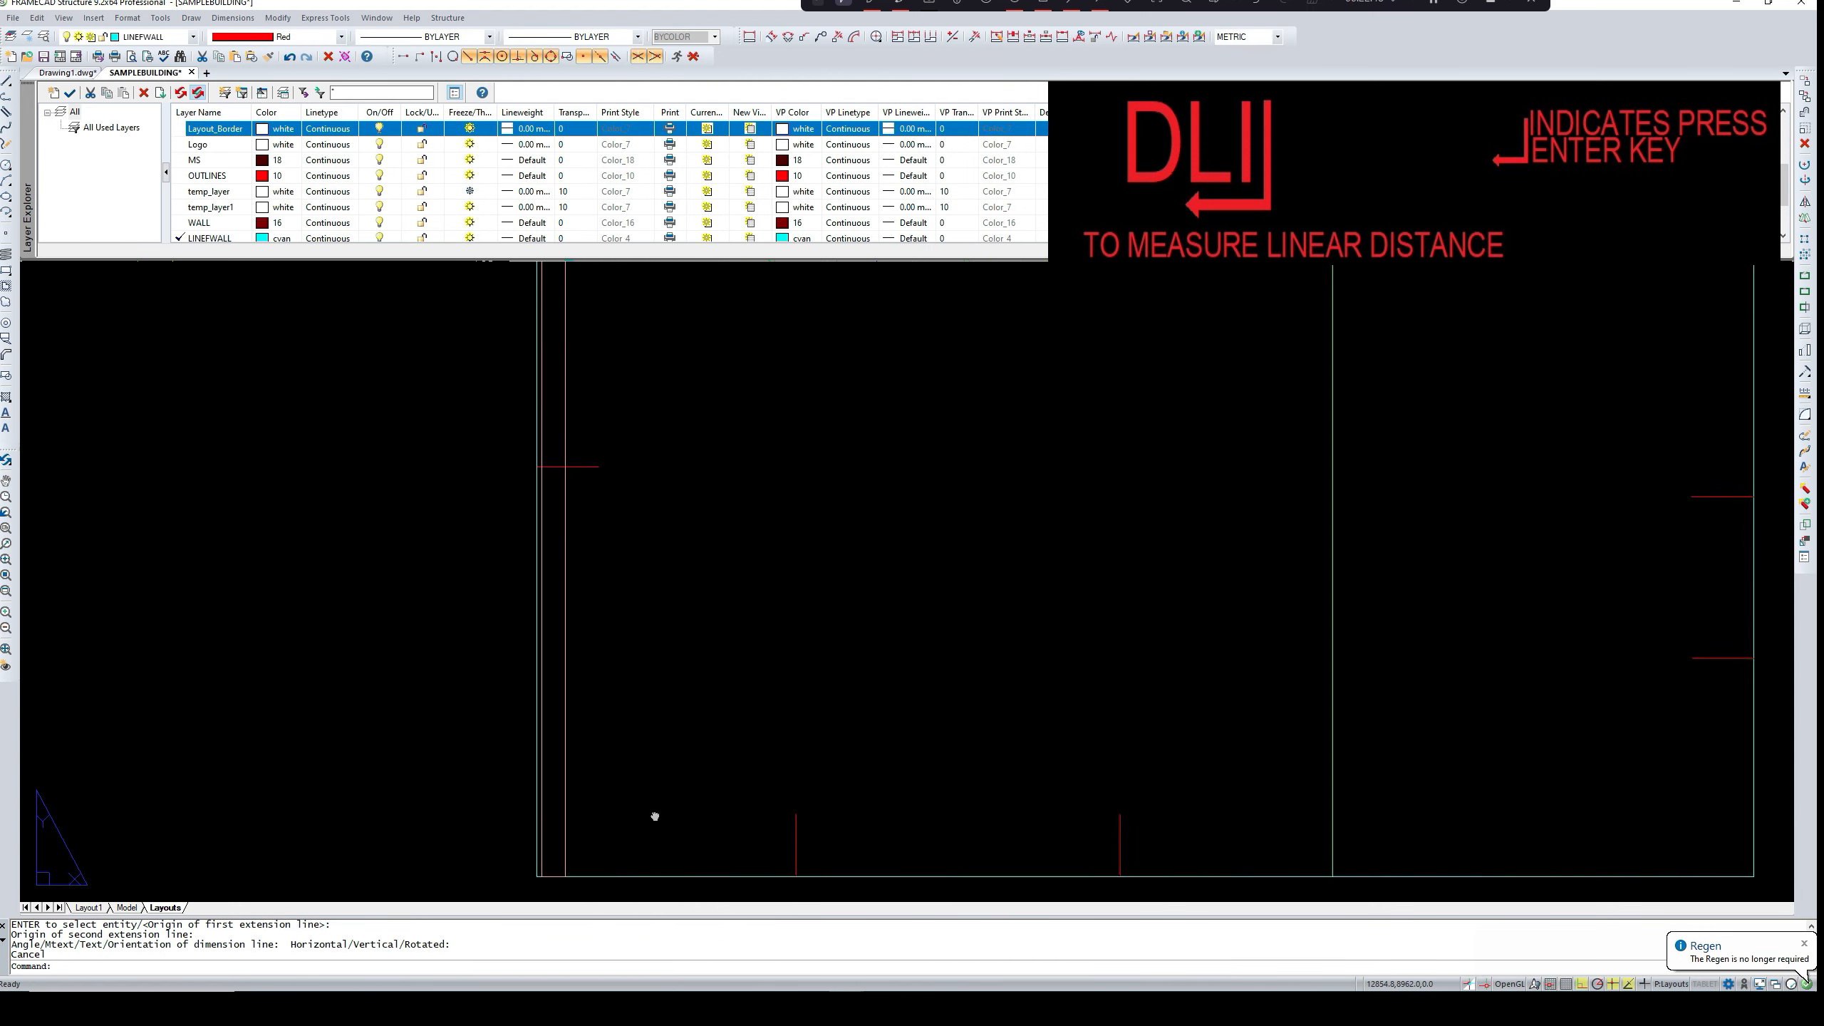
{"action": "scroll", "coordinate": [652, 811], "scroll_direction": "down", "scroll_amount": 5}
{"action": "scroll", "coordinate": [716, 822], "scroll_direction": "down", "scroll_amount": 2}
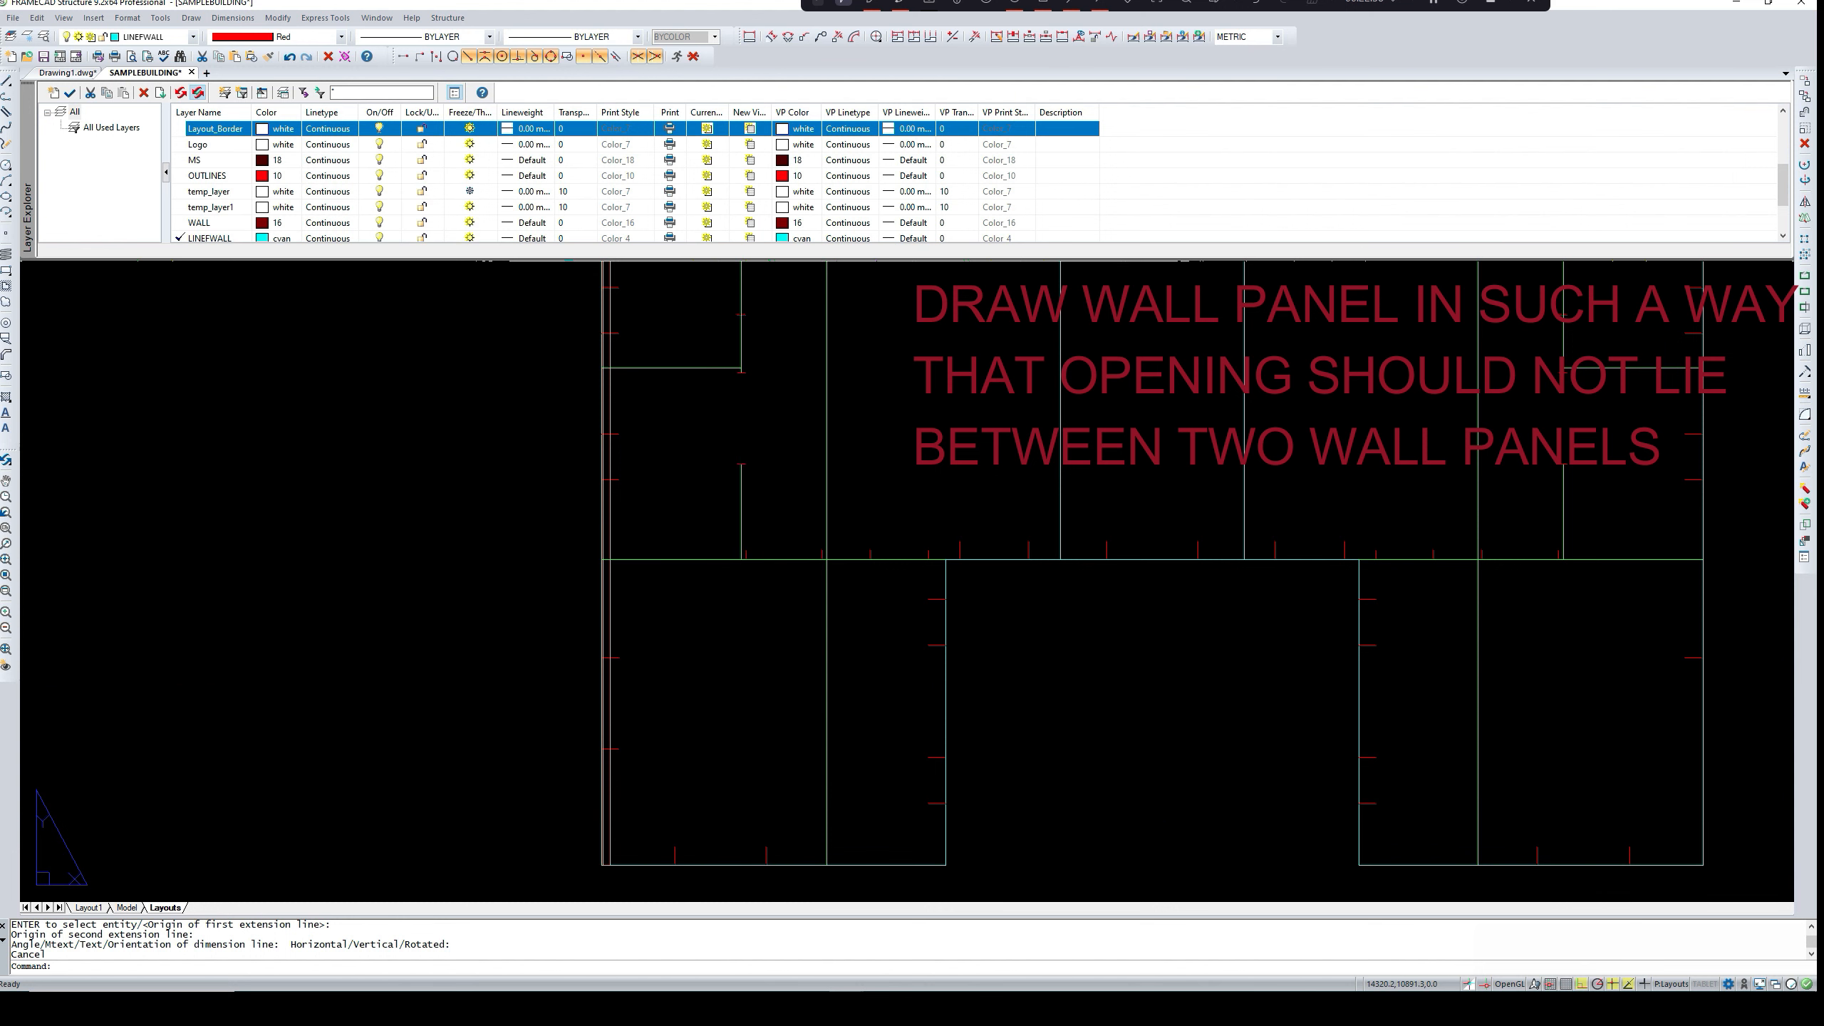
{"action": "middle_click_drag", "start_coordinate": [746, 702], "coordinate": [669, 733]}
{"action": "scroll", "coordinate": [668, 733], "scroll_direction": "down", "scroll_amount": 2}
{"action": "middle_click_drag", "start_coordinate": [768, 681], "coordinate": [671, 731]}
{"action": "scroll", "coordinate": [675, 730], "scroll_direction": "up", "scroll_amount": 1}
{"action": "scroll", "coordinate": [677, 731], "scroll_direction": "down", "scroll_amount": 2}
{"action": "middle_click_drag", "start_coordinate": [773, 660], "coordinate": [733, 657]}
{"action": "middle_click_drag", "start_coordinate": [1058, 476], "coordinate": [1022, 486]}
{"action": "scroll", "coordinate": [1018, 481], "scroll_direction": "up", "scroll_amount": 2}
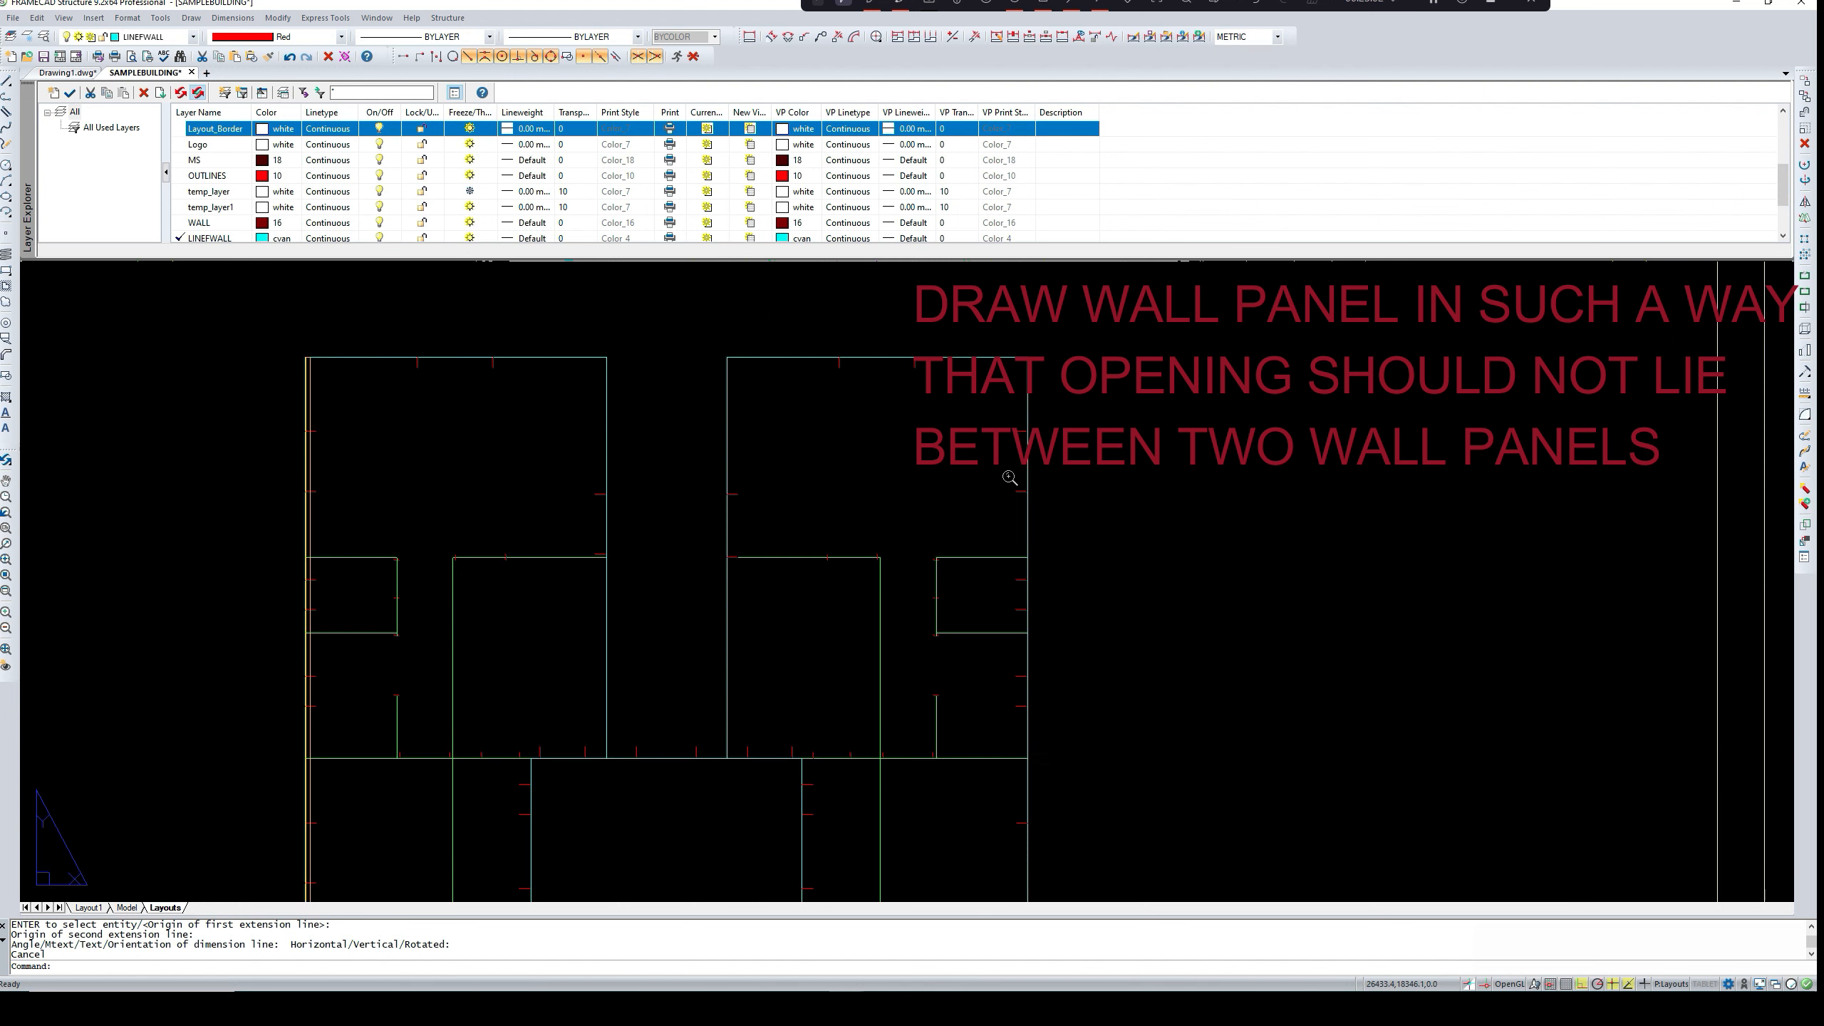
- With PD, draw a 12000 mm wall panel down the right outer wall line between its corner endpoints, oriented towards the inside
{"action": "type", "text": "PD"}
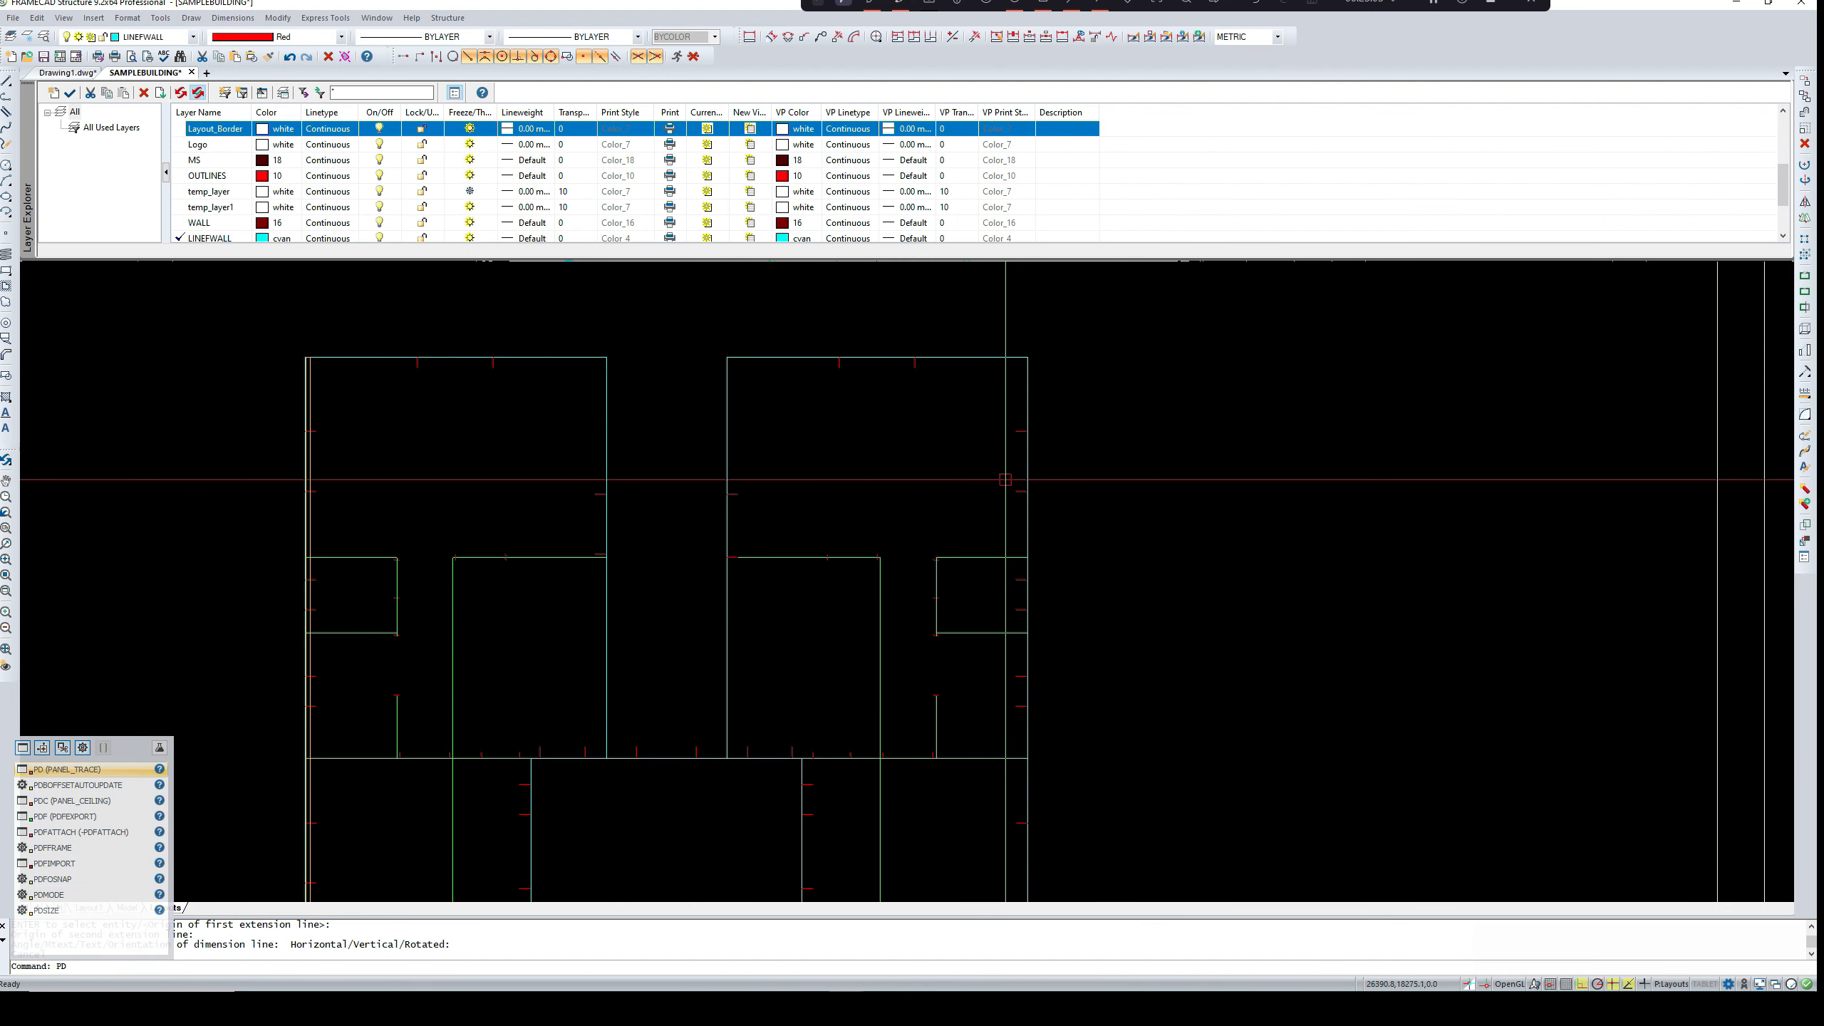
{"action": "key", "text": "Return"}
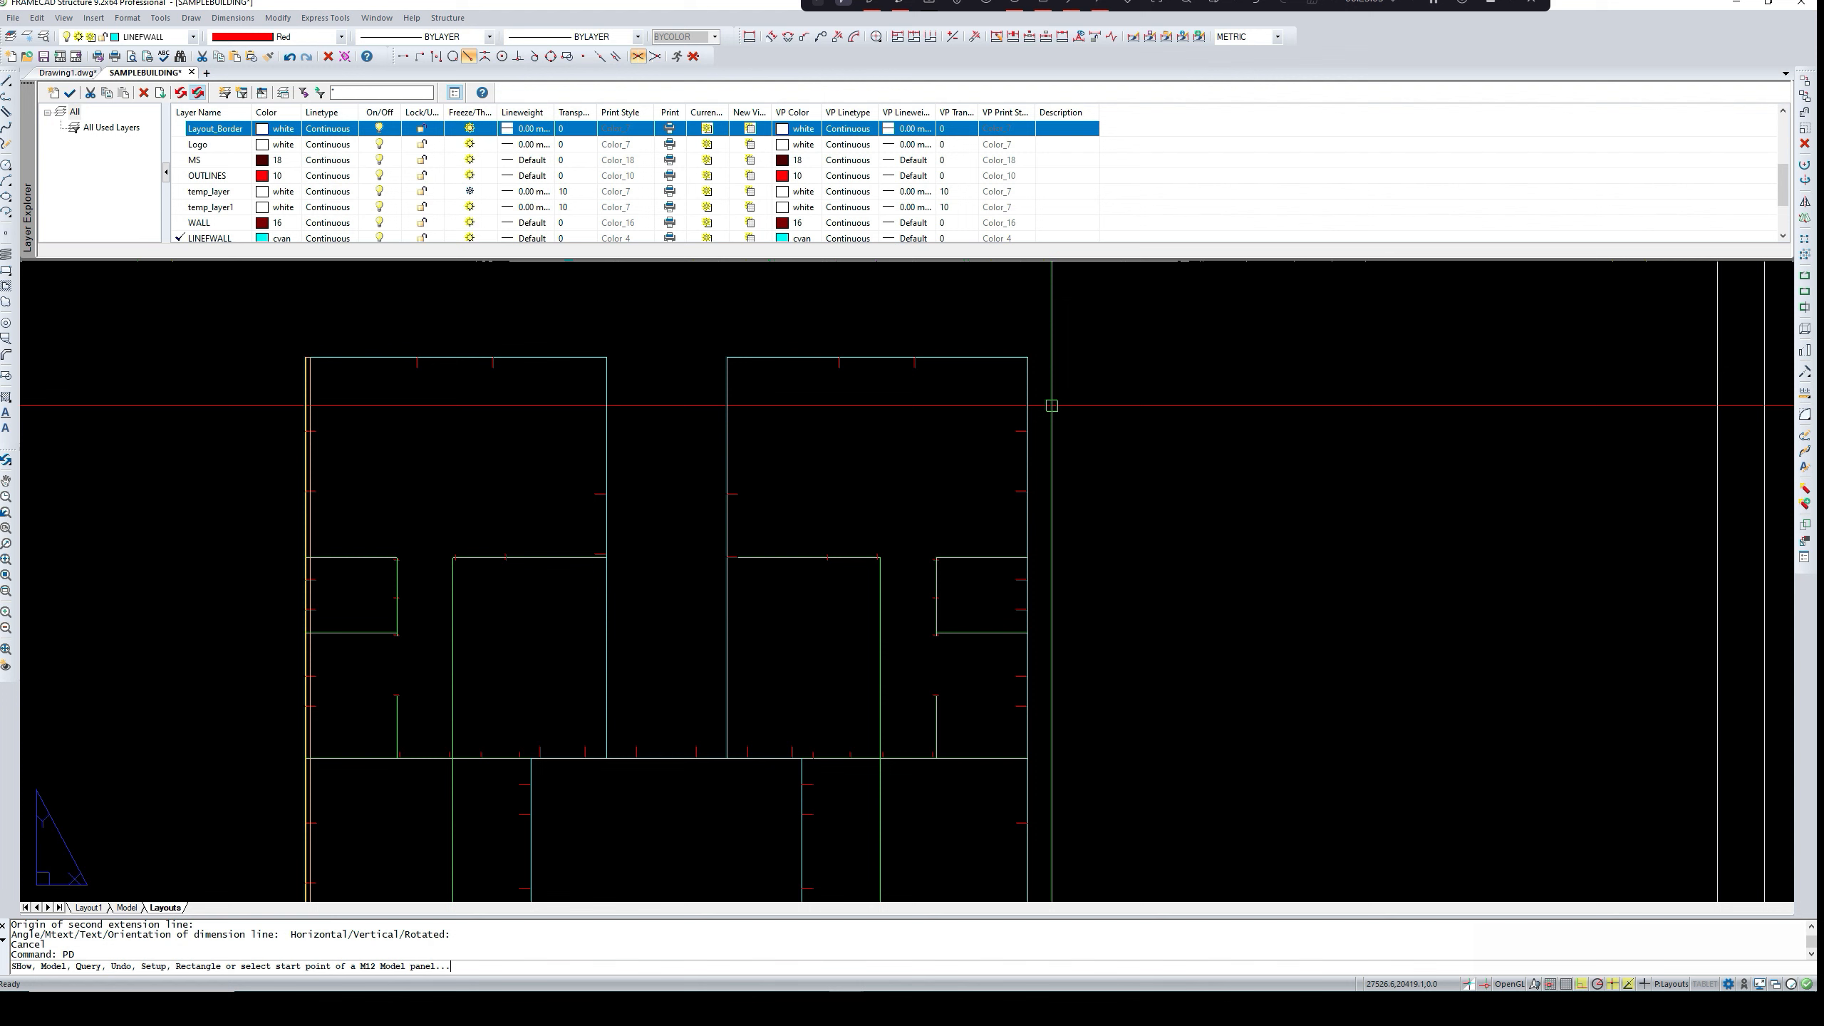
{"action": "left_click", "coordinate": [1026, 357]}
{"action": "scroll", "coordinate": [1028, 357], "scroll_direction": "down", "scroll_amount": 1}
{"action": "scroll", "coordinate": [1032, 358], "scroll_direction": "down", "scroll_amount": 2}
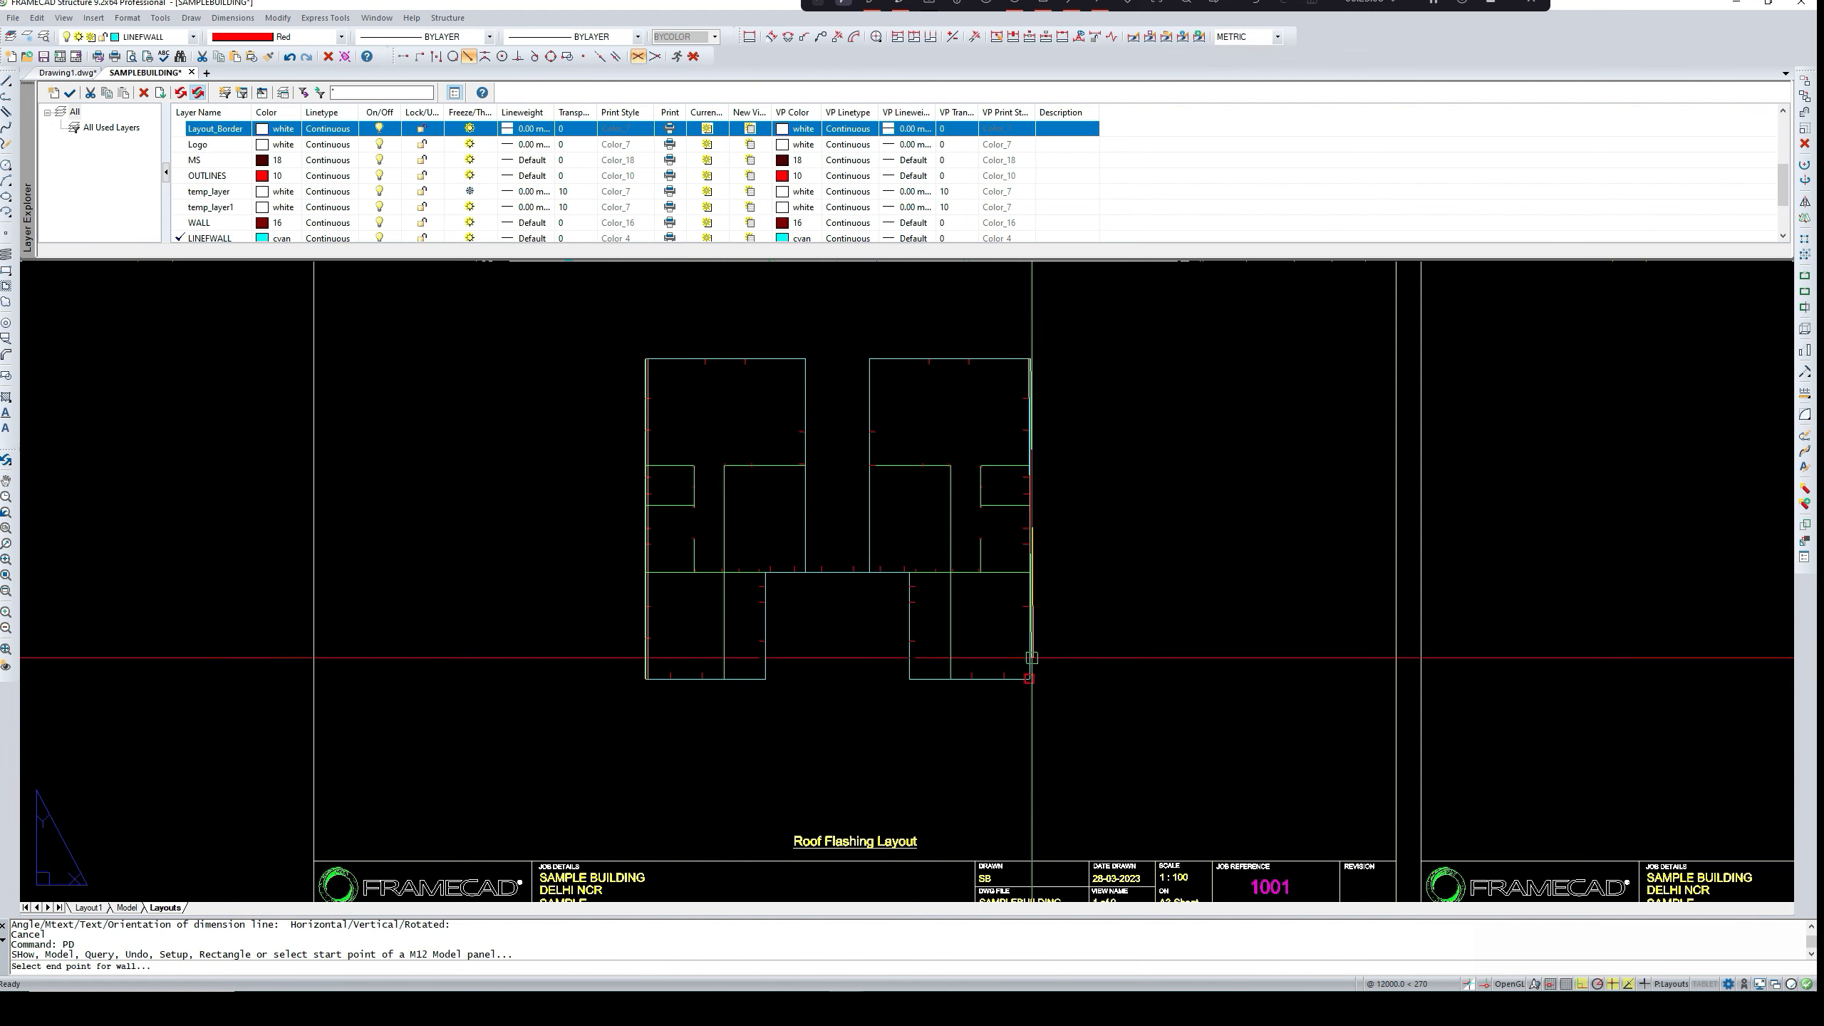
{"action": "scroll", "coordinate": [1028, 682], "scroll_direction": "up", "scroll_amount": 4}
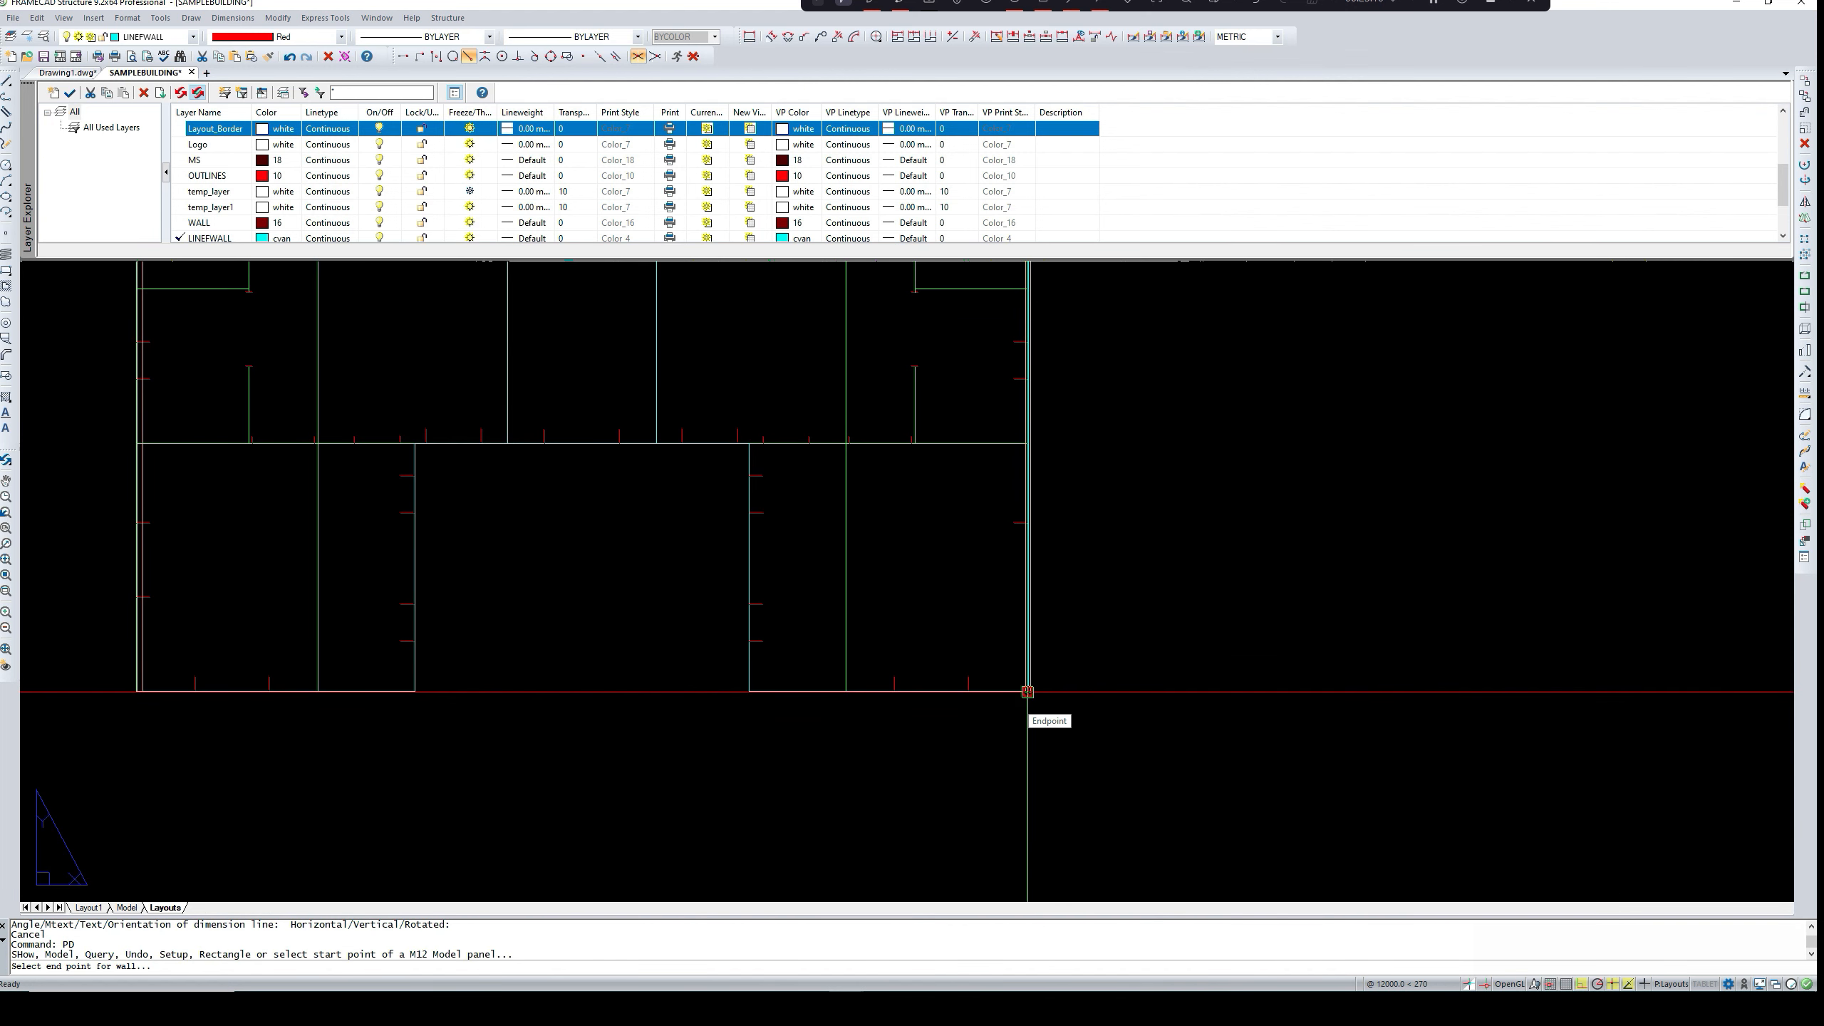
{"action": "left_click", "coordinate": [1026, 692]}
{"action": "left_click", "coordinate": [991, 652]}
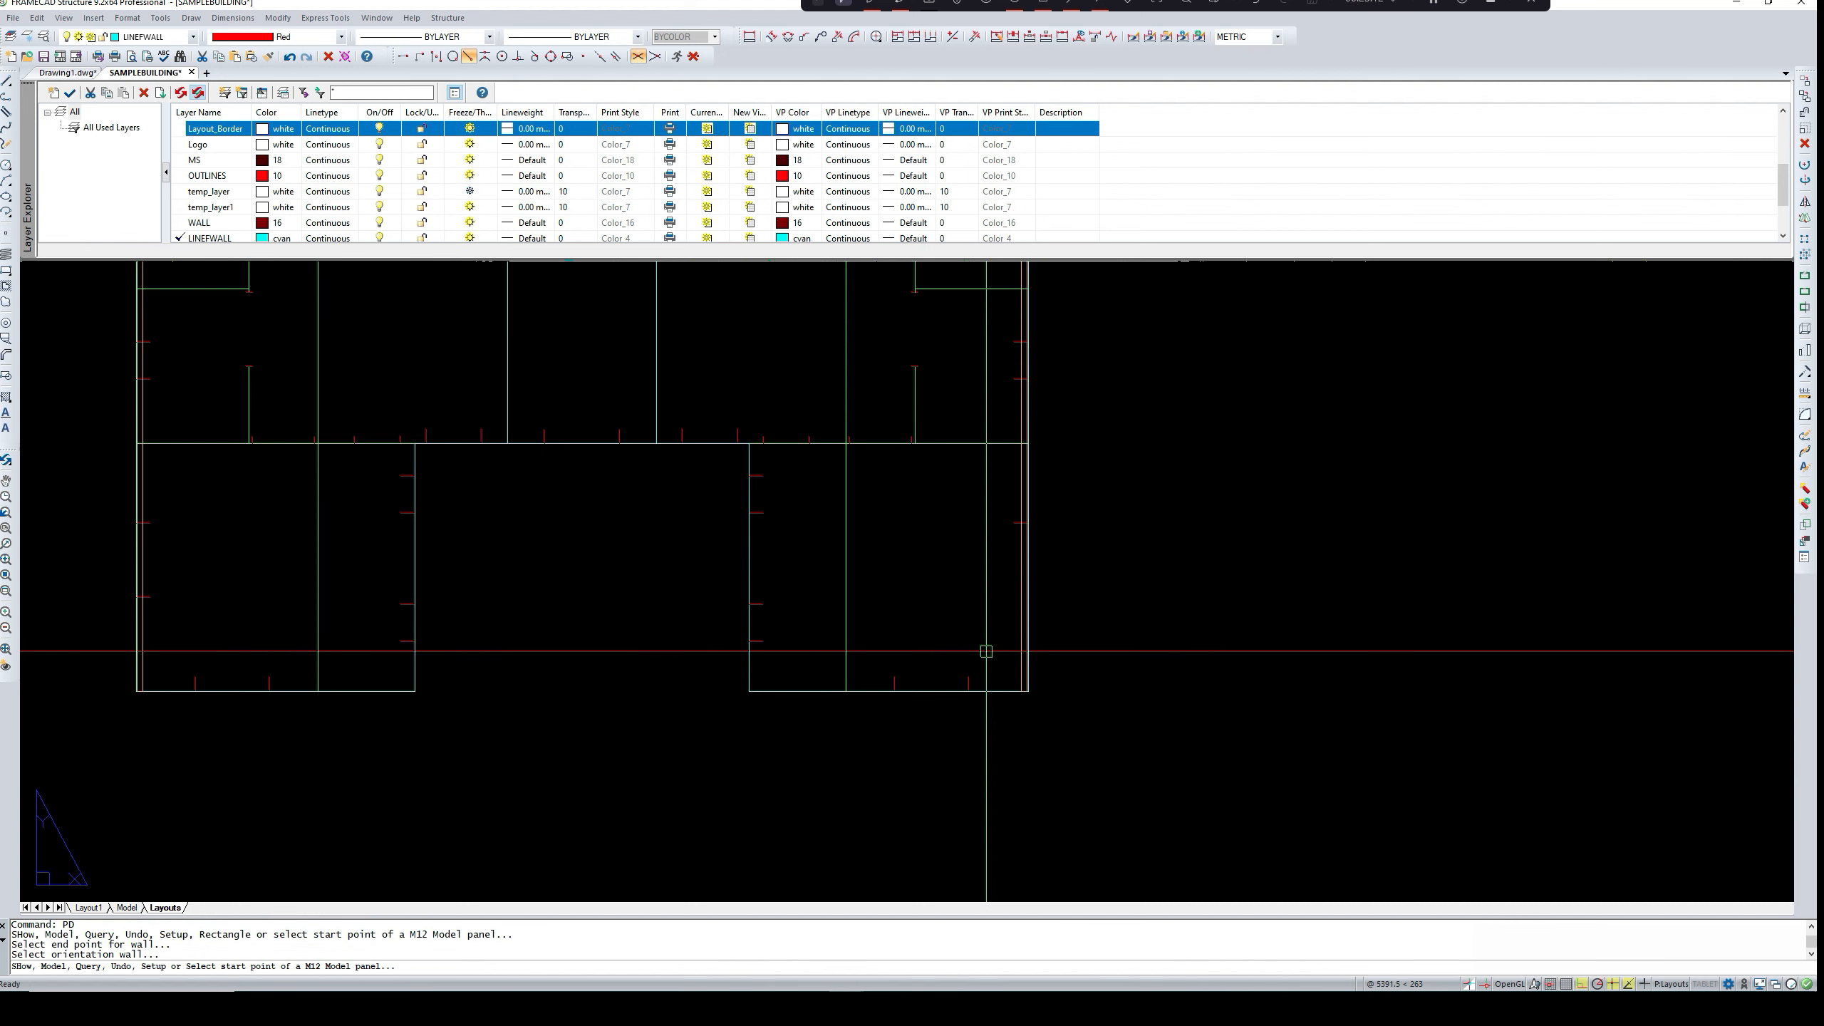
- Draw a wall panel along the courtyard-side wall line of the lower-left room, from the horizontal cross wall to the lower corner
{"action": "scroll", "coordinate": [418, 452], "scroll_direction": "up", "scroll_amount": 2}
{"action": "left_click", "coordinate": [426, 439]}
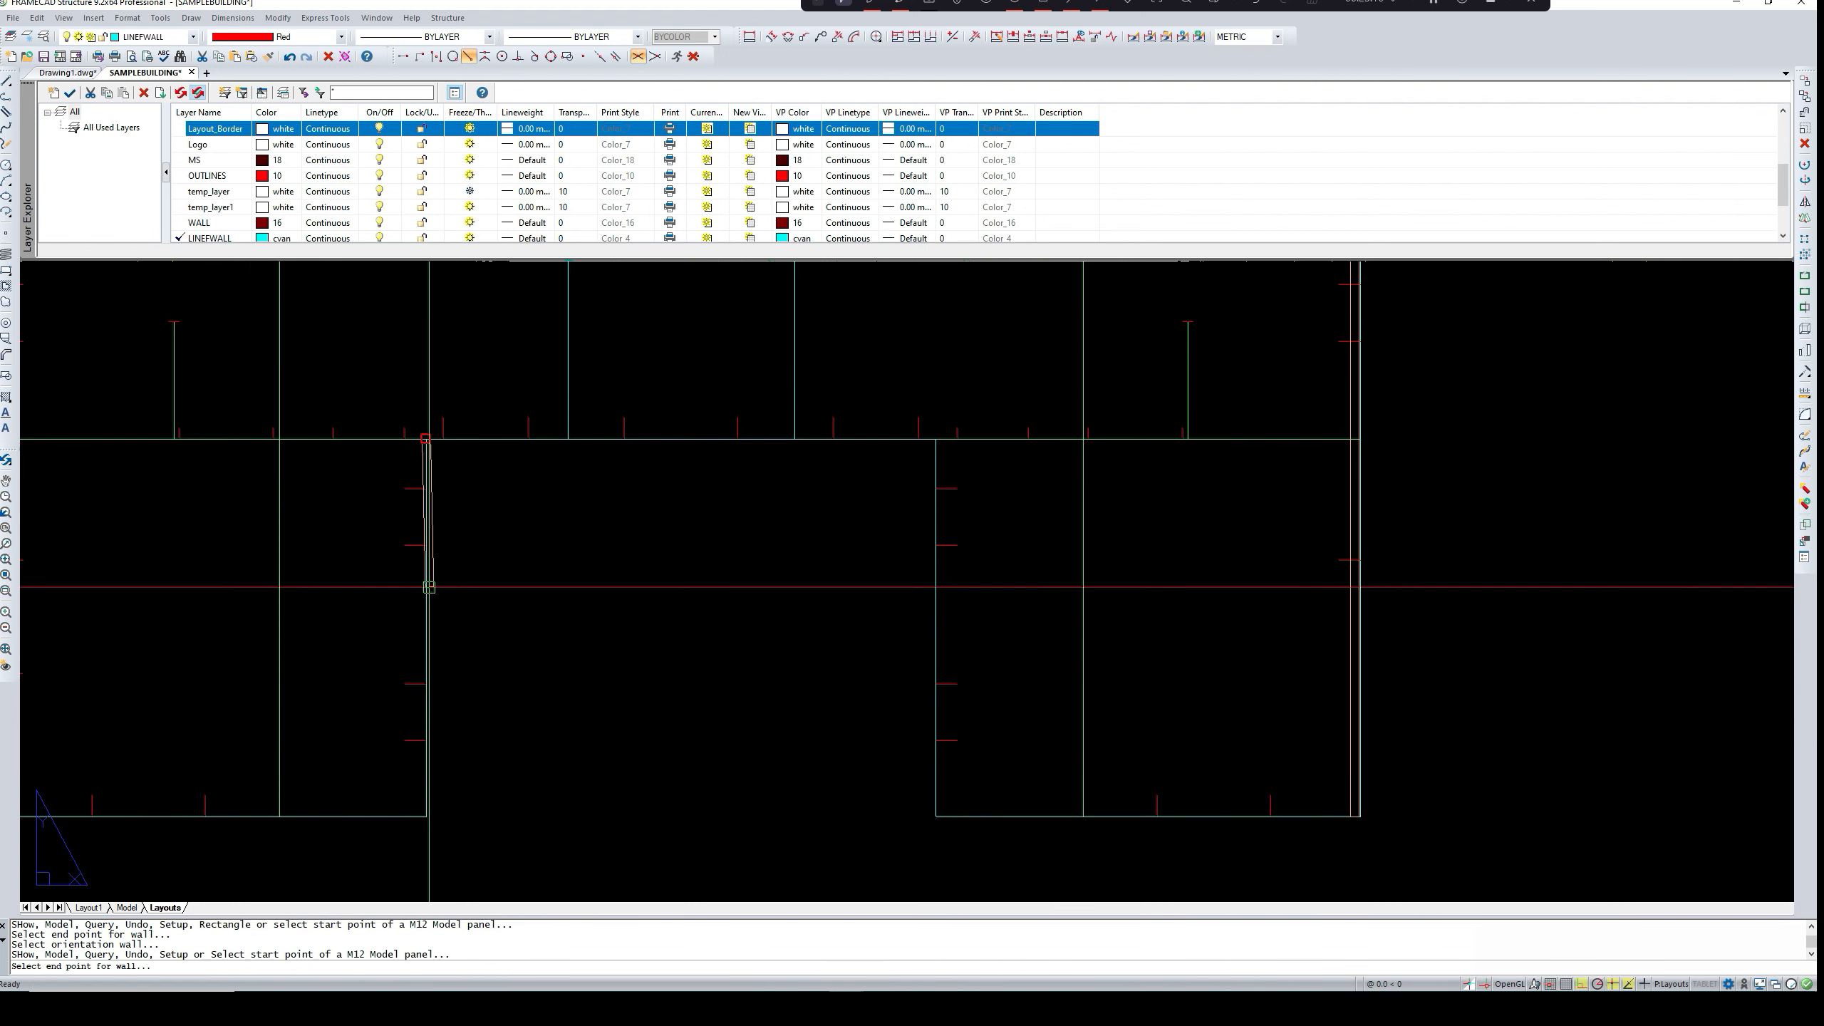
{"action": "left_click", "coordinate": [422, 817]}
{"action": "left_click", "coordinate": [430, 798]}
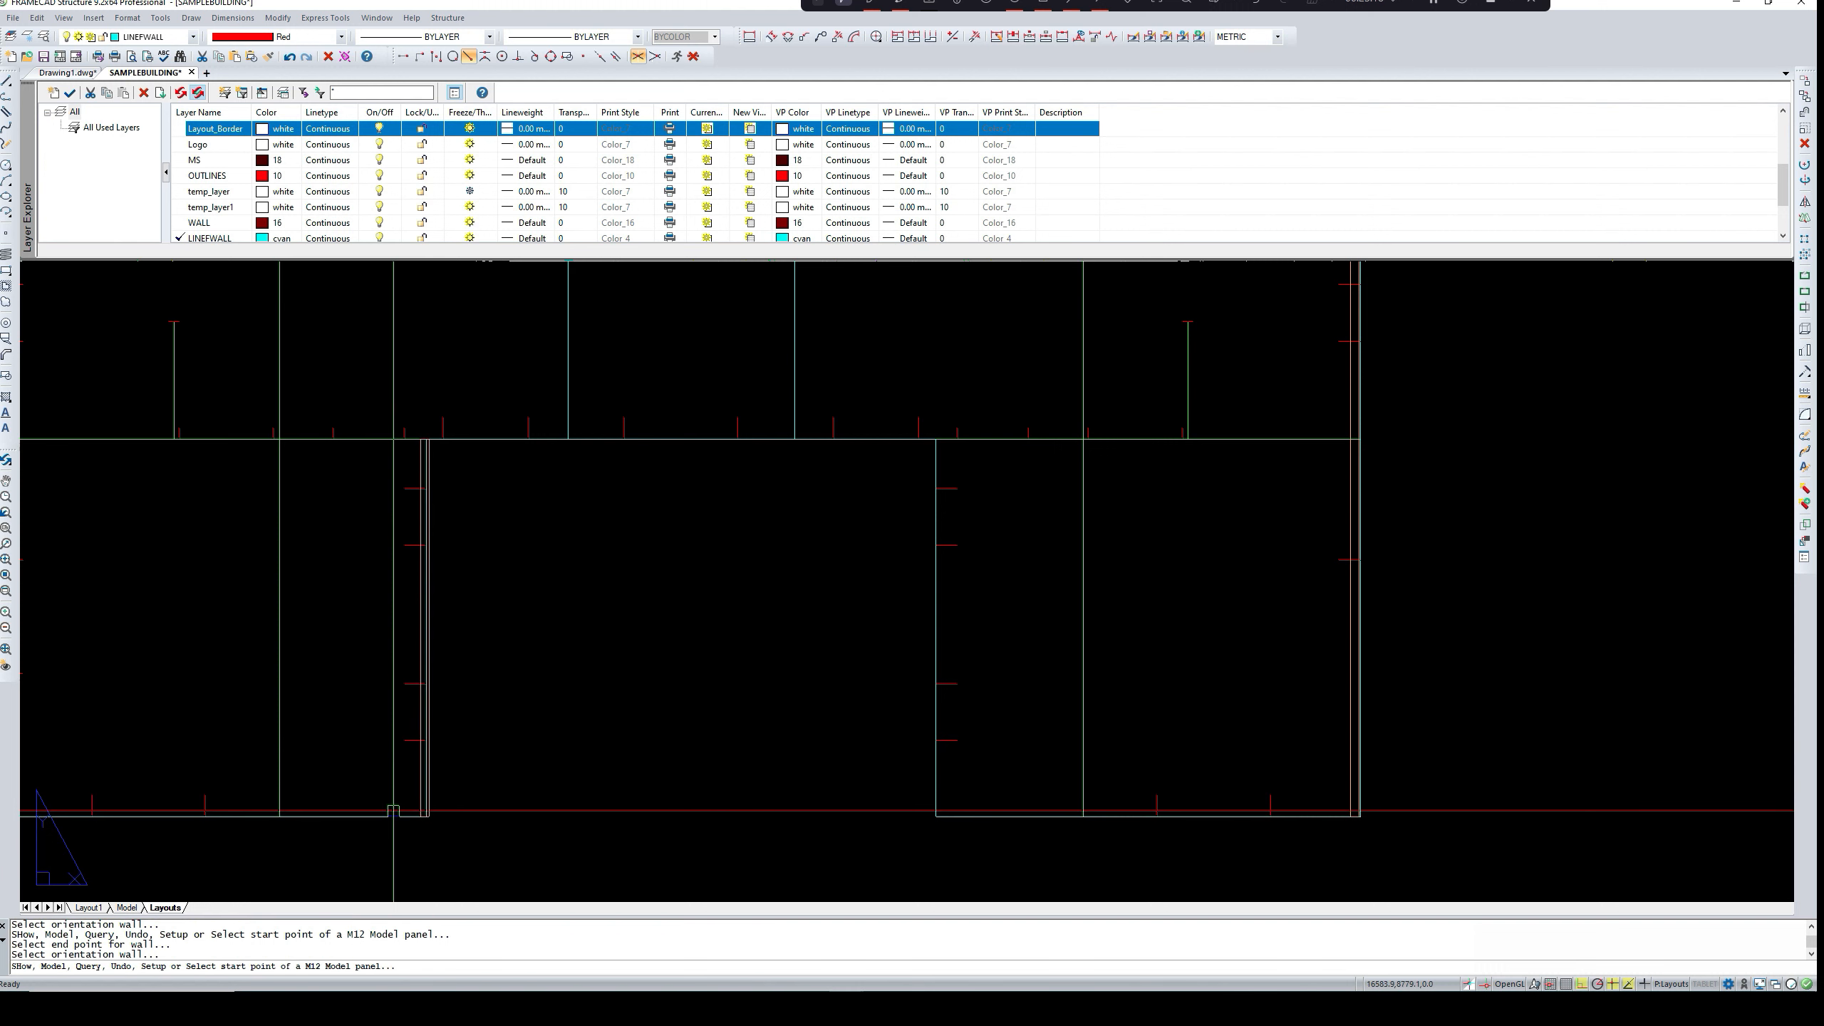
{"action": "scroll", "coordinate": [532, 680], "scroll_direction": "up", "scroll_amount": 3}
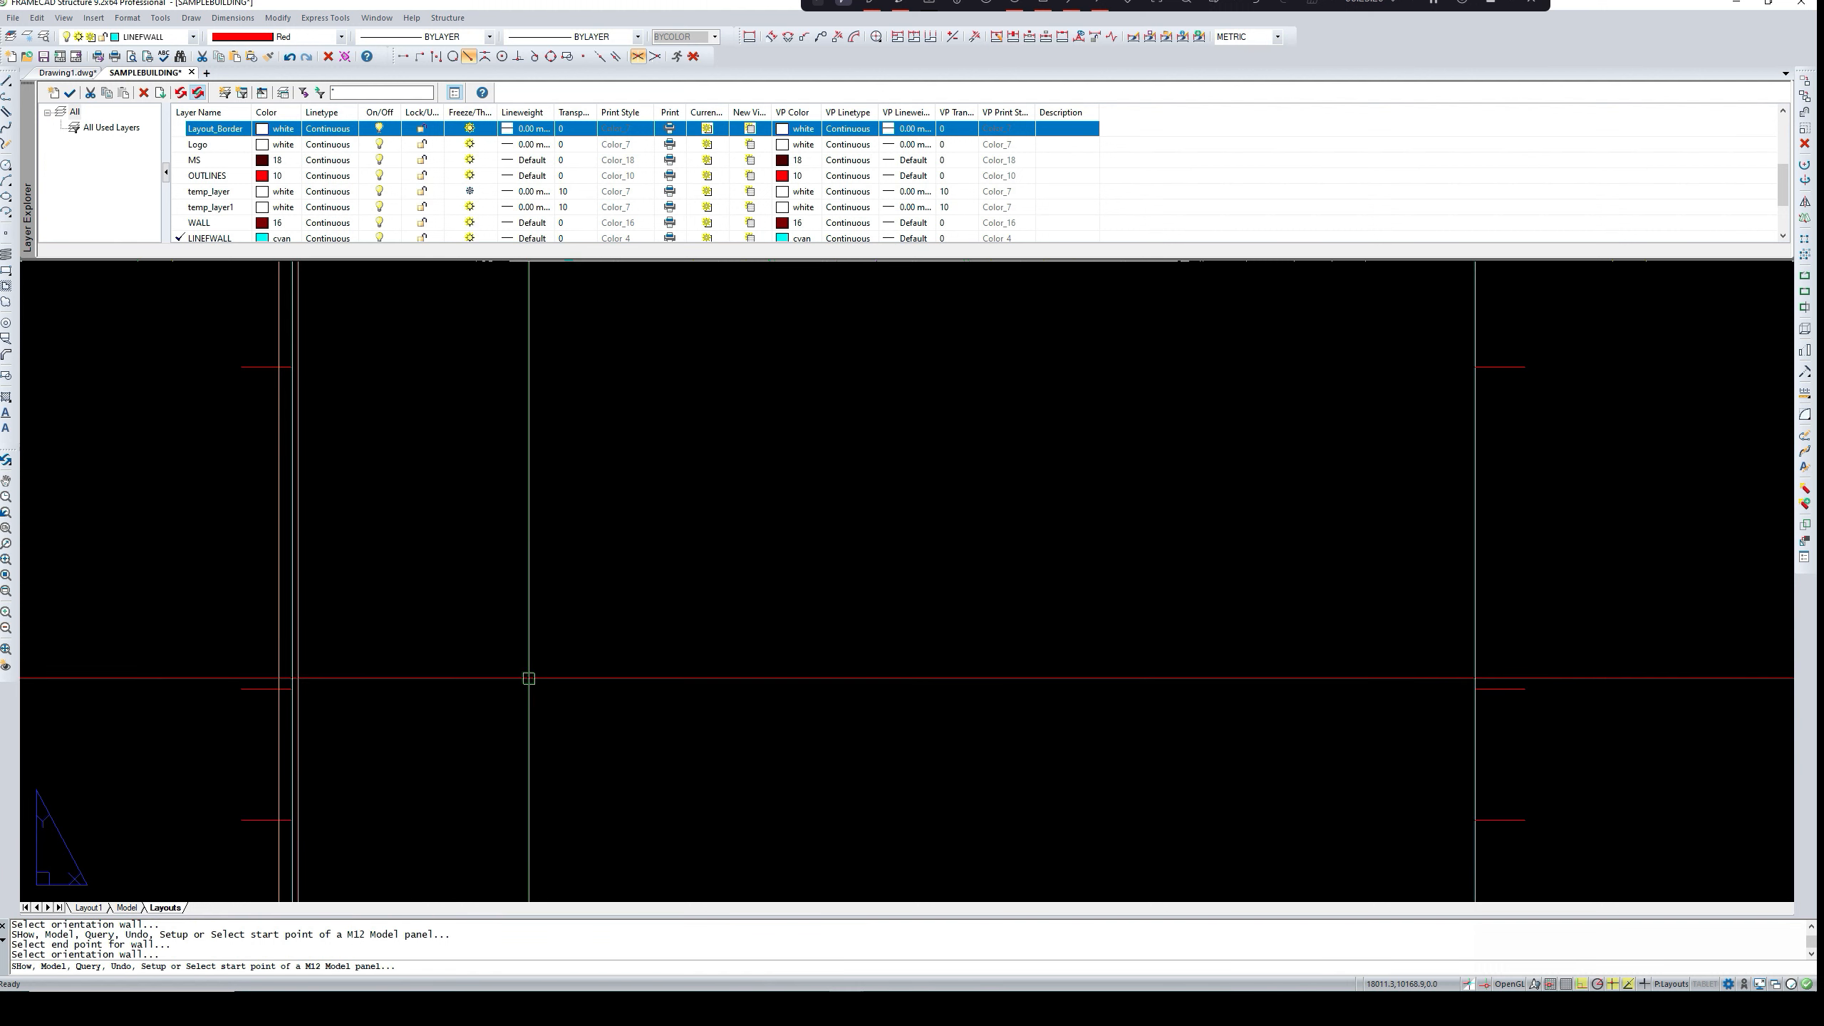
{"action": "scroll", "coordinate": [530, 680], "scroll_direction": "down", "scroll_amount": 3}
{"action": "middle_click_drag", "start_coordinate": [373, 823], "coordinate": [431, 769]}
{"action": "scroll", "coordinate": [432, 770], "scroll_direction": "up", "scroll_amount": 3}
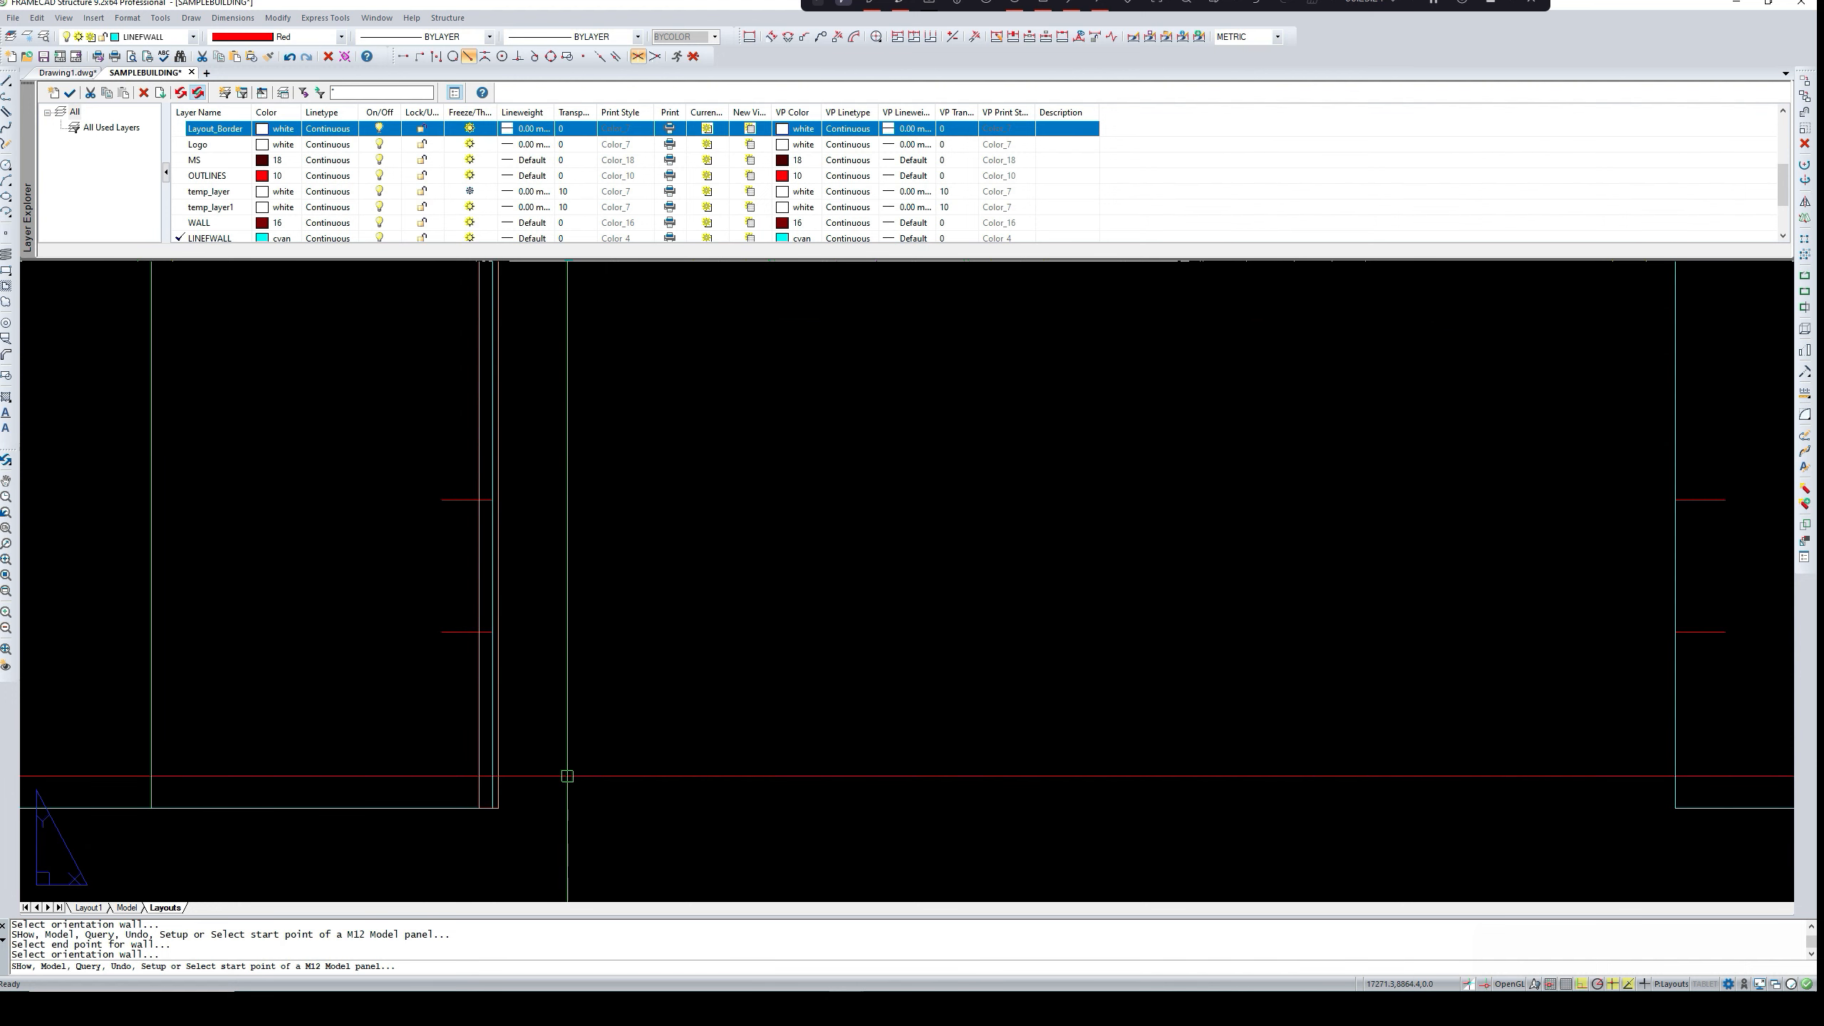
- Undo the wall panel on the lower-left room's courtyard-side wall line
{"action": "key", "text": "ctrl+z"}
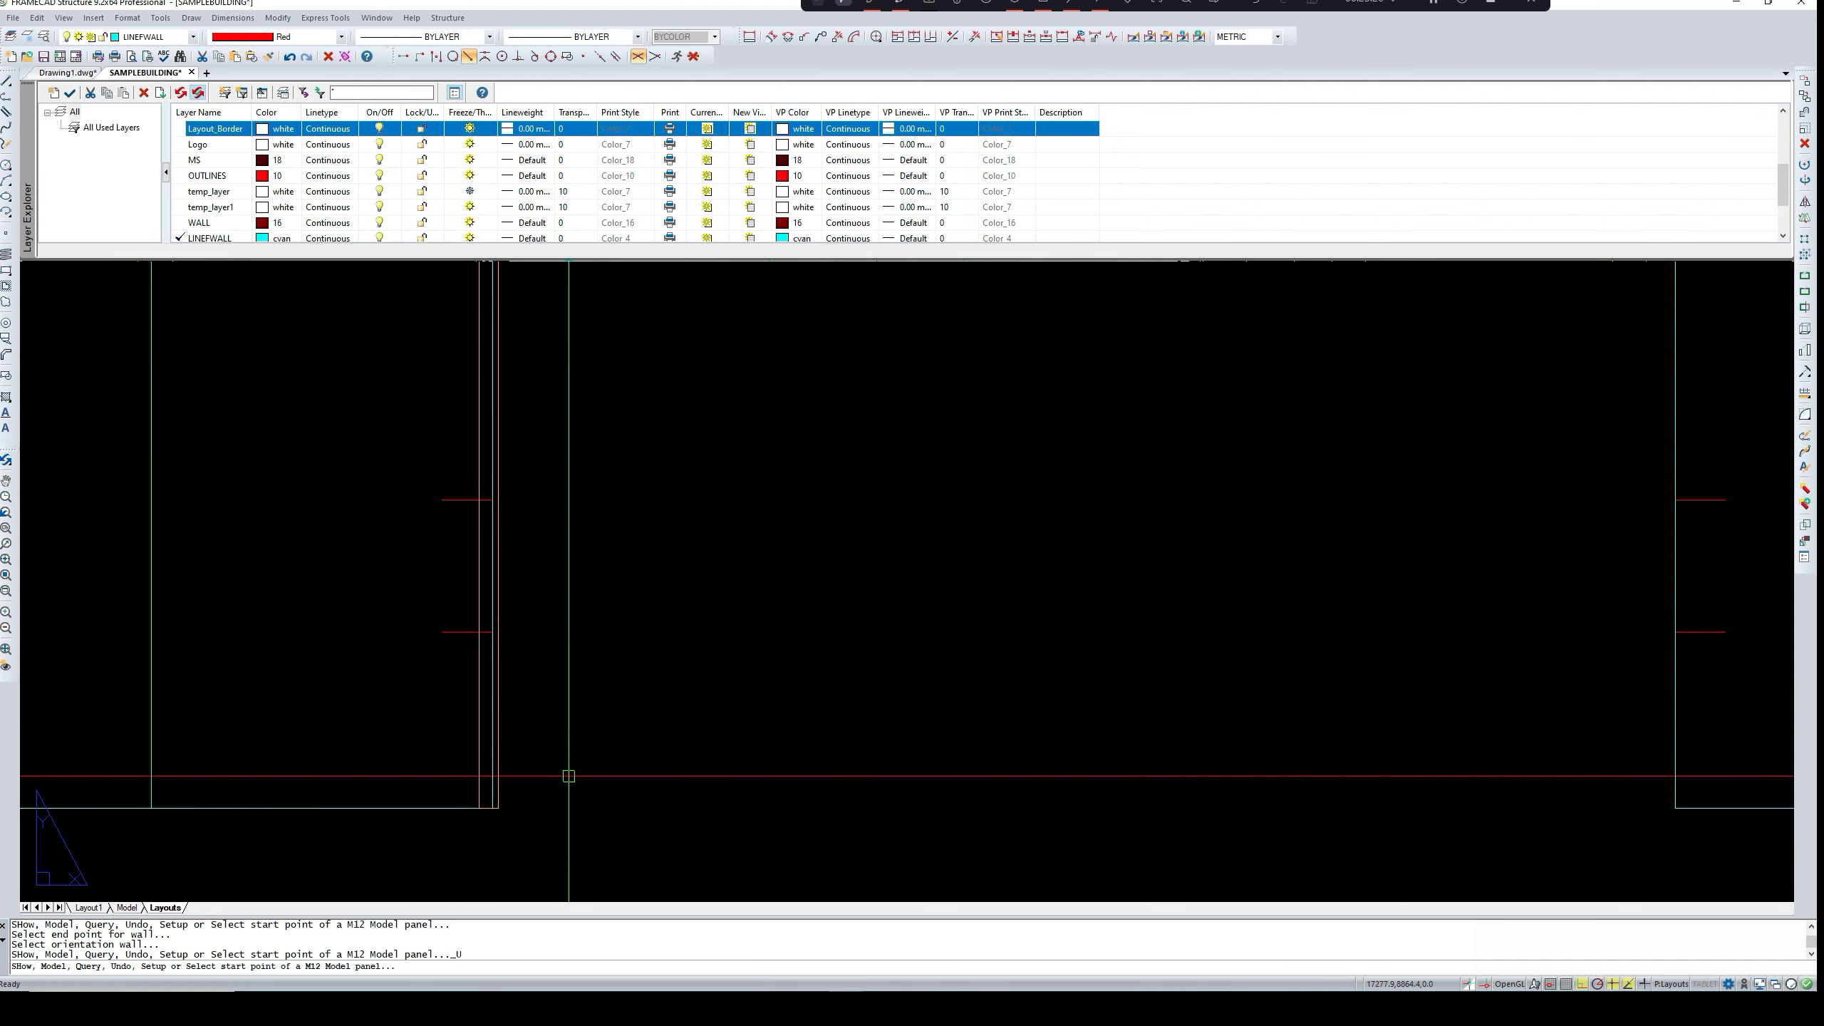
{"action": "key", "text": "Escape"}
{"action": "key", "text": "ctrl+z"}
{"action": "key", "text": "ctrl+z"}
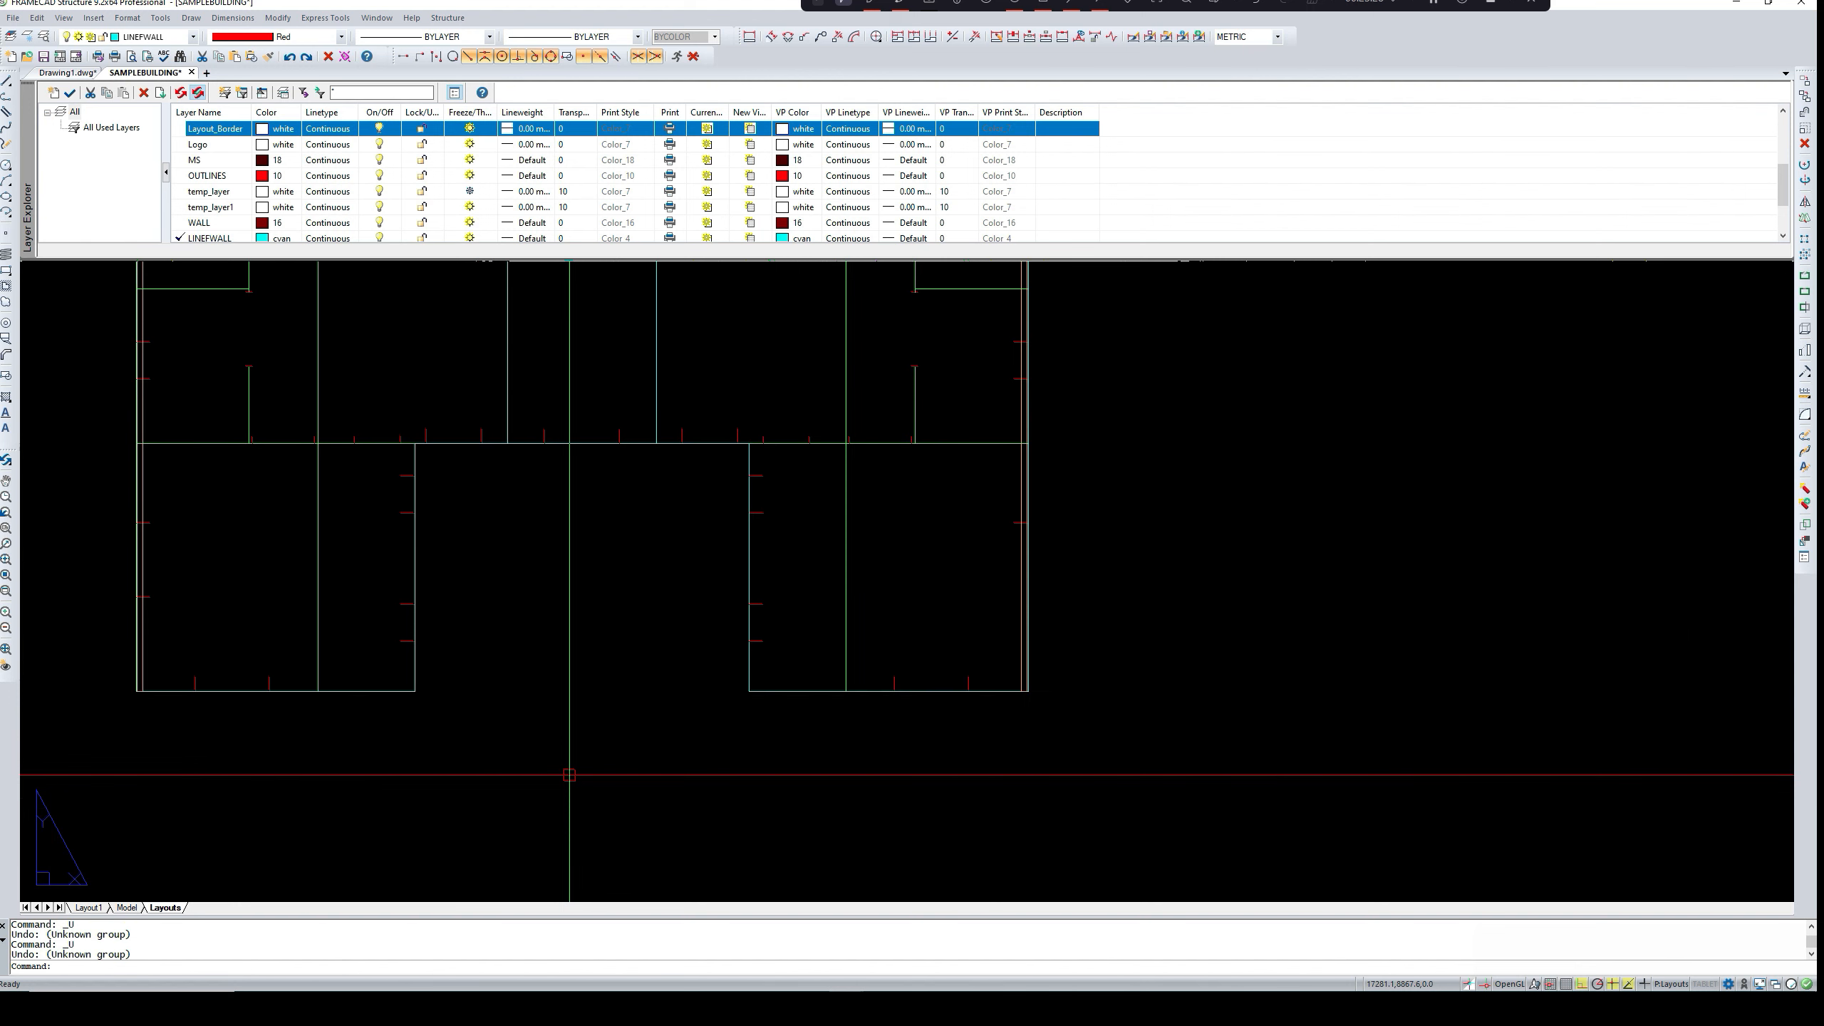
- With PD, draw a 4000 mm wall panel down the lower-left room's courtyard-side wall line from the cross wall to the lower corner, oriented into the room
{"action": "scroll", "coordinate": [452, 492], "scroll_direction": "up", "scroll_amount": 4}
{"action": "type", "text": "pd"}
{"action": "key", "text": "Return"}
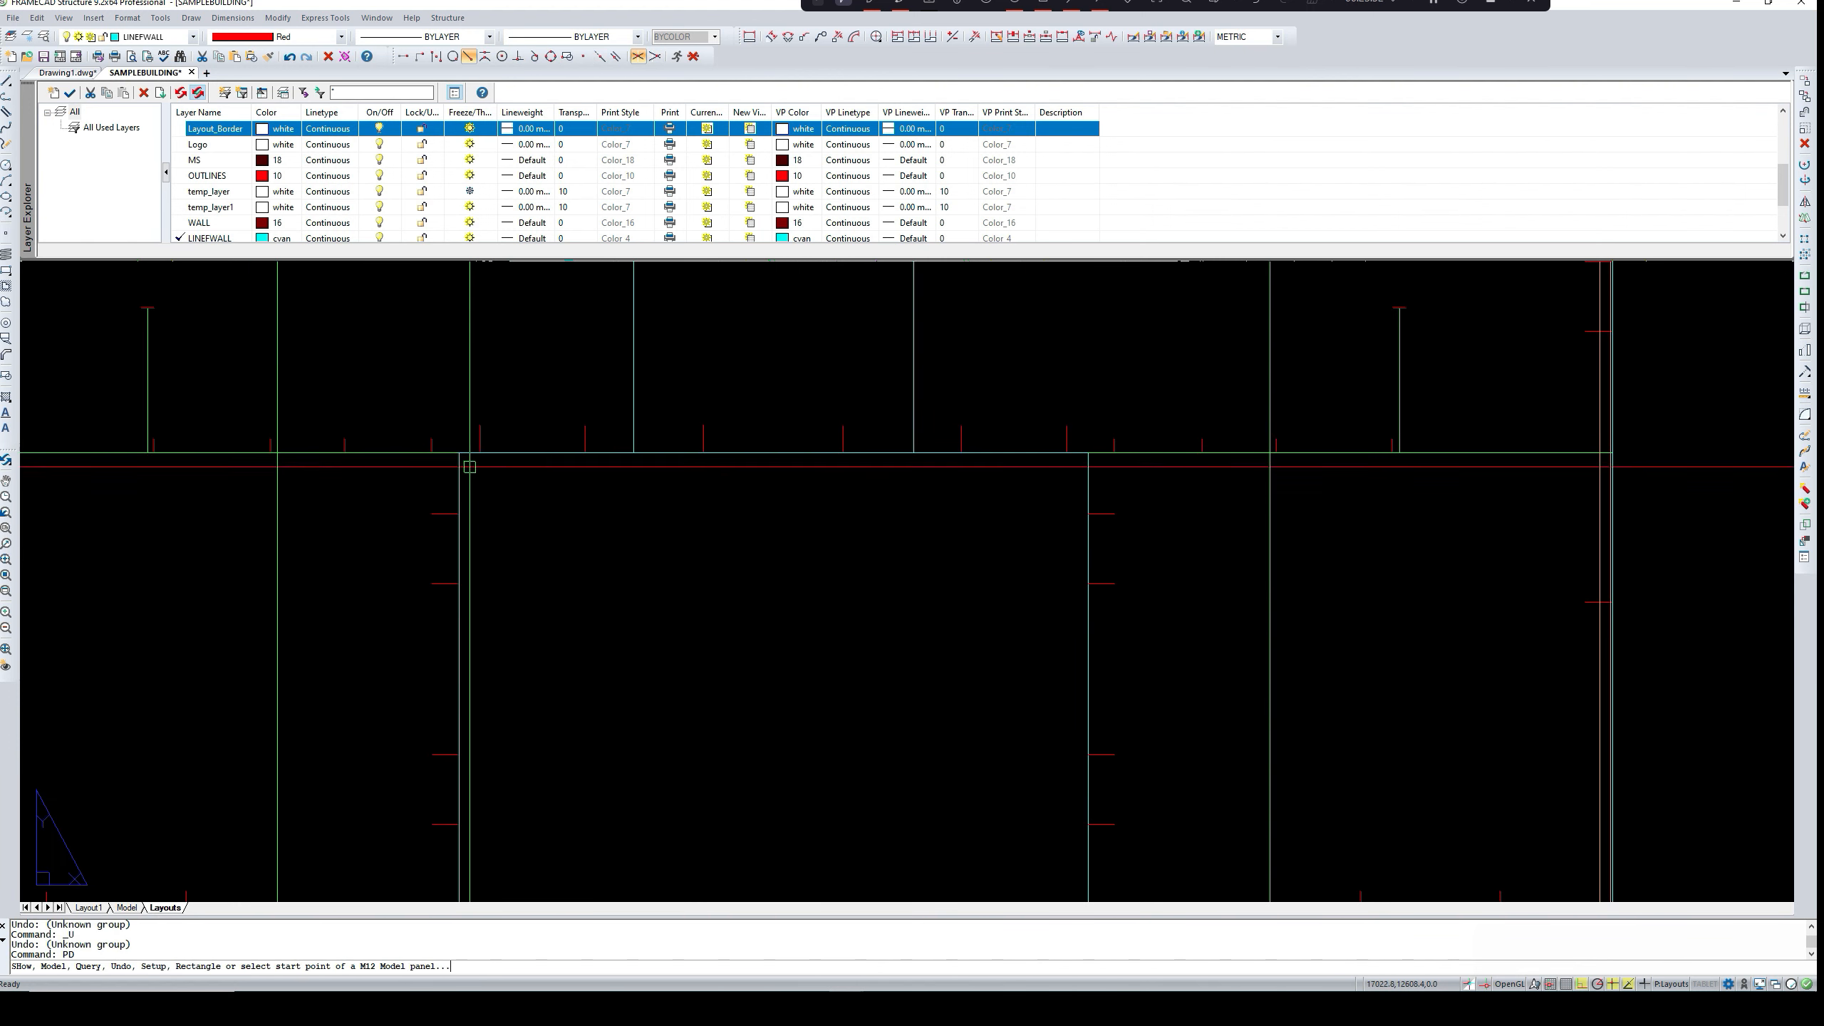
{"action": "left_click", "coordinate": [459, 451]}
{"action": "scroll", "coordinate": [459, 454], "scroll_direction": "down", "scroll_amount": 3}
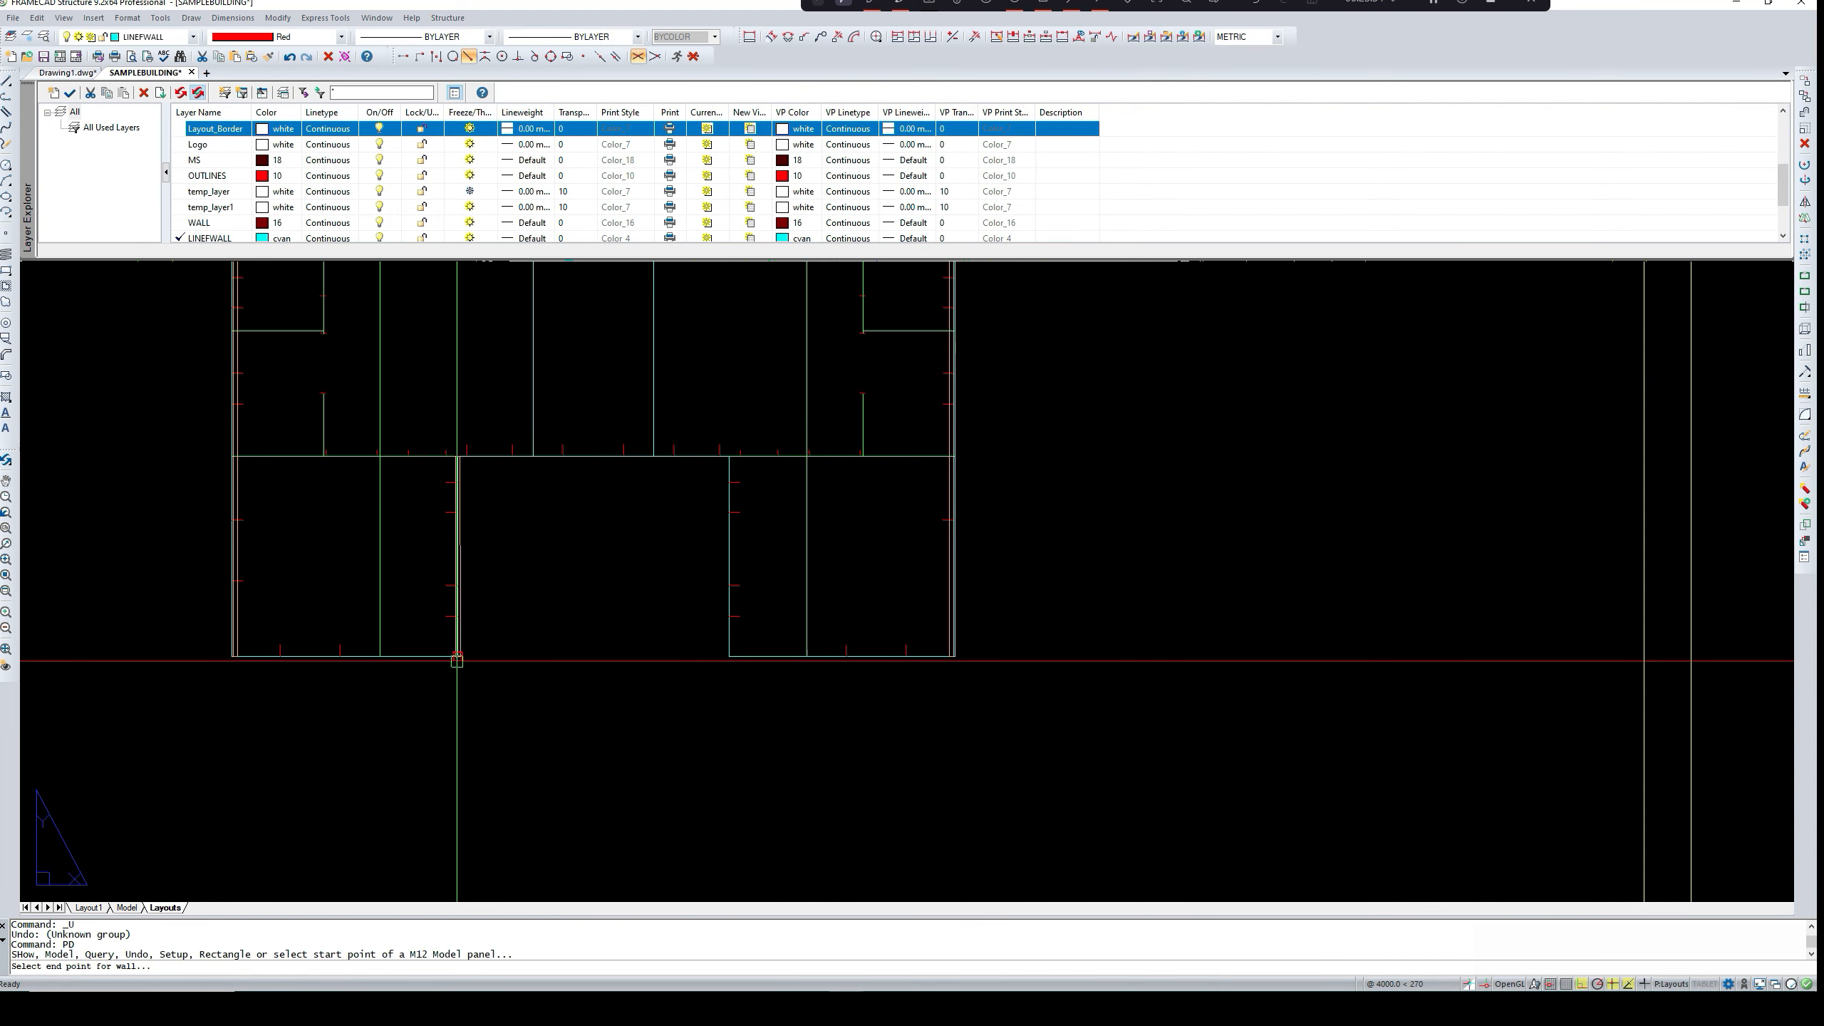
{"action": "scroll", "coordinate": [460, 662], "scroll_direction": "up", "scroll_amount": 2}
{"action": "left_click", "coordinate": [457, 651]}
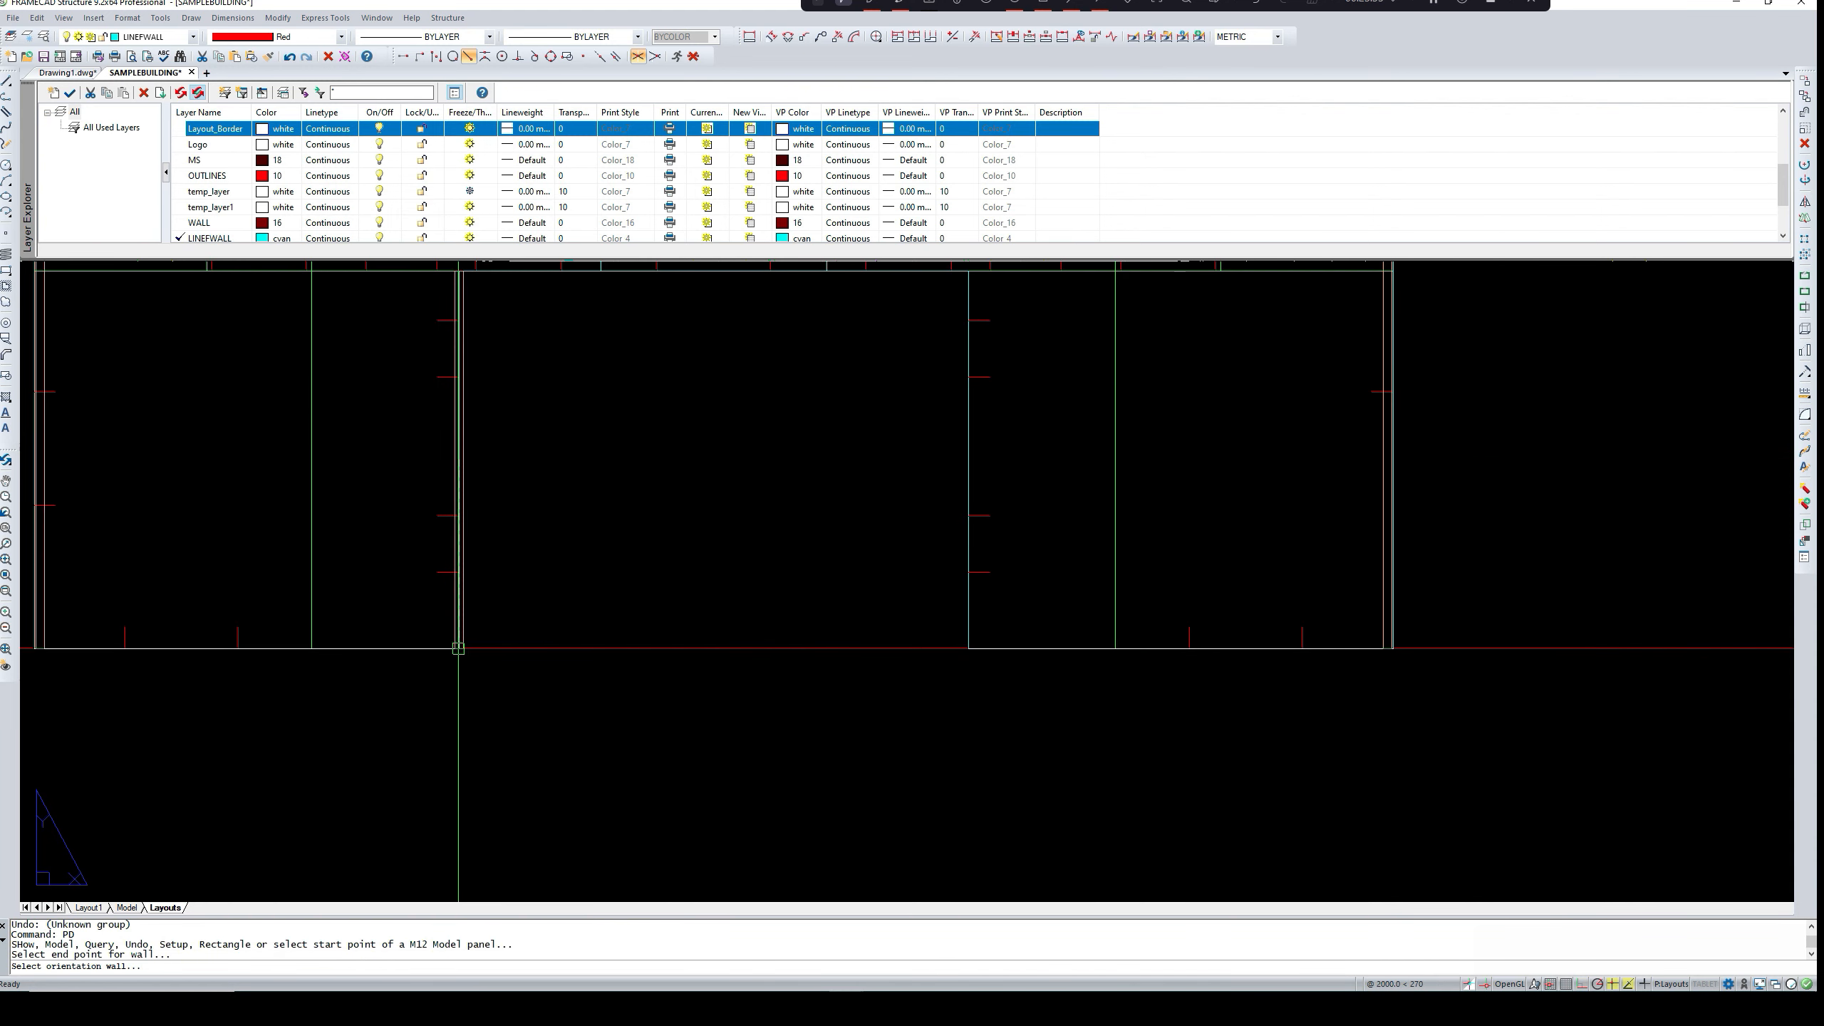
{"action": "left_click", "coordinate": [413, 630]}
{"action": "scroll", "coordinate": [680, 675], "scroll_direction": "down", "scroll_amount": 2}
{"action": "scroll", "coordinate": [765, 587], "scroll_direction": "up", "scroll_amount": 4}
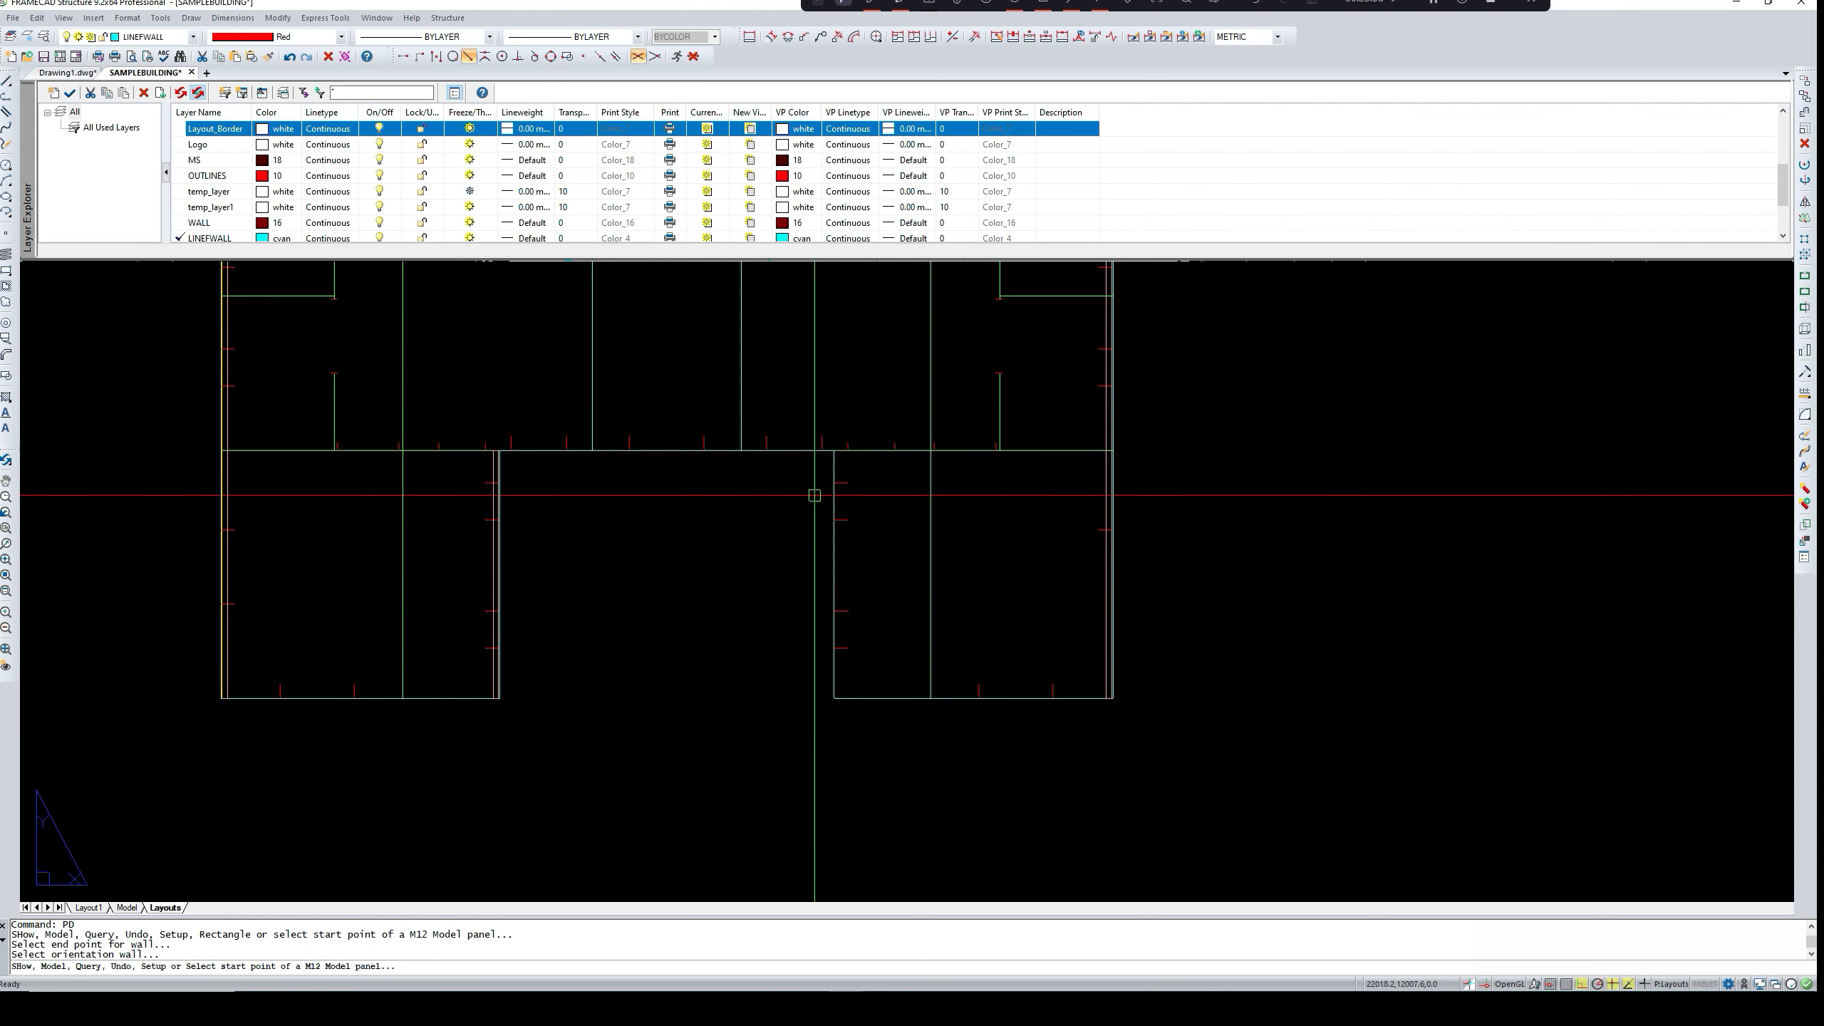
- Try to draw a 4000 mm wall panel down the lower-right room's courtyard-side wall line from the cross wall to the lower corner
{"action": "scroll", "coordinate": [839, 436], "scroll_direction": "up", "scroll_amount": 3}
{"action": "left_click", "coordinate": [843, 428]}
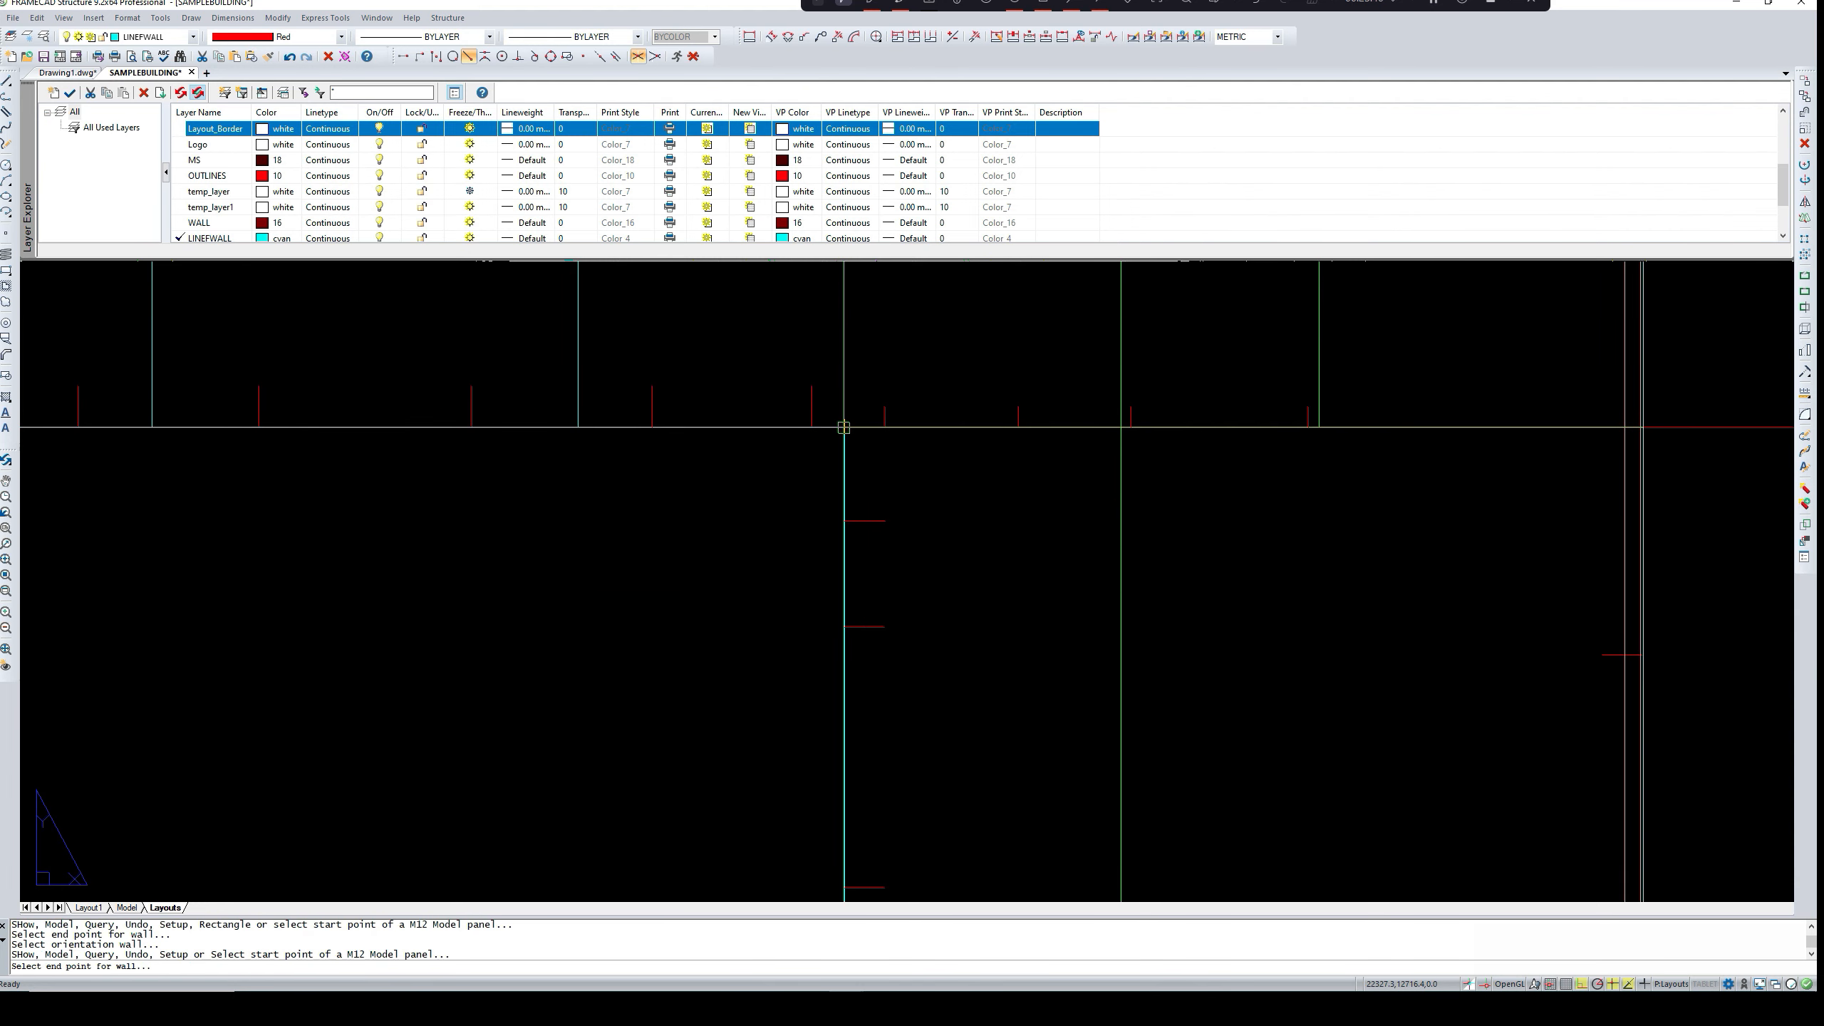
{"action": "scroll", "coordinate": [844, 435], "scroll_direction": "down", "scroll_amount": 4}
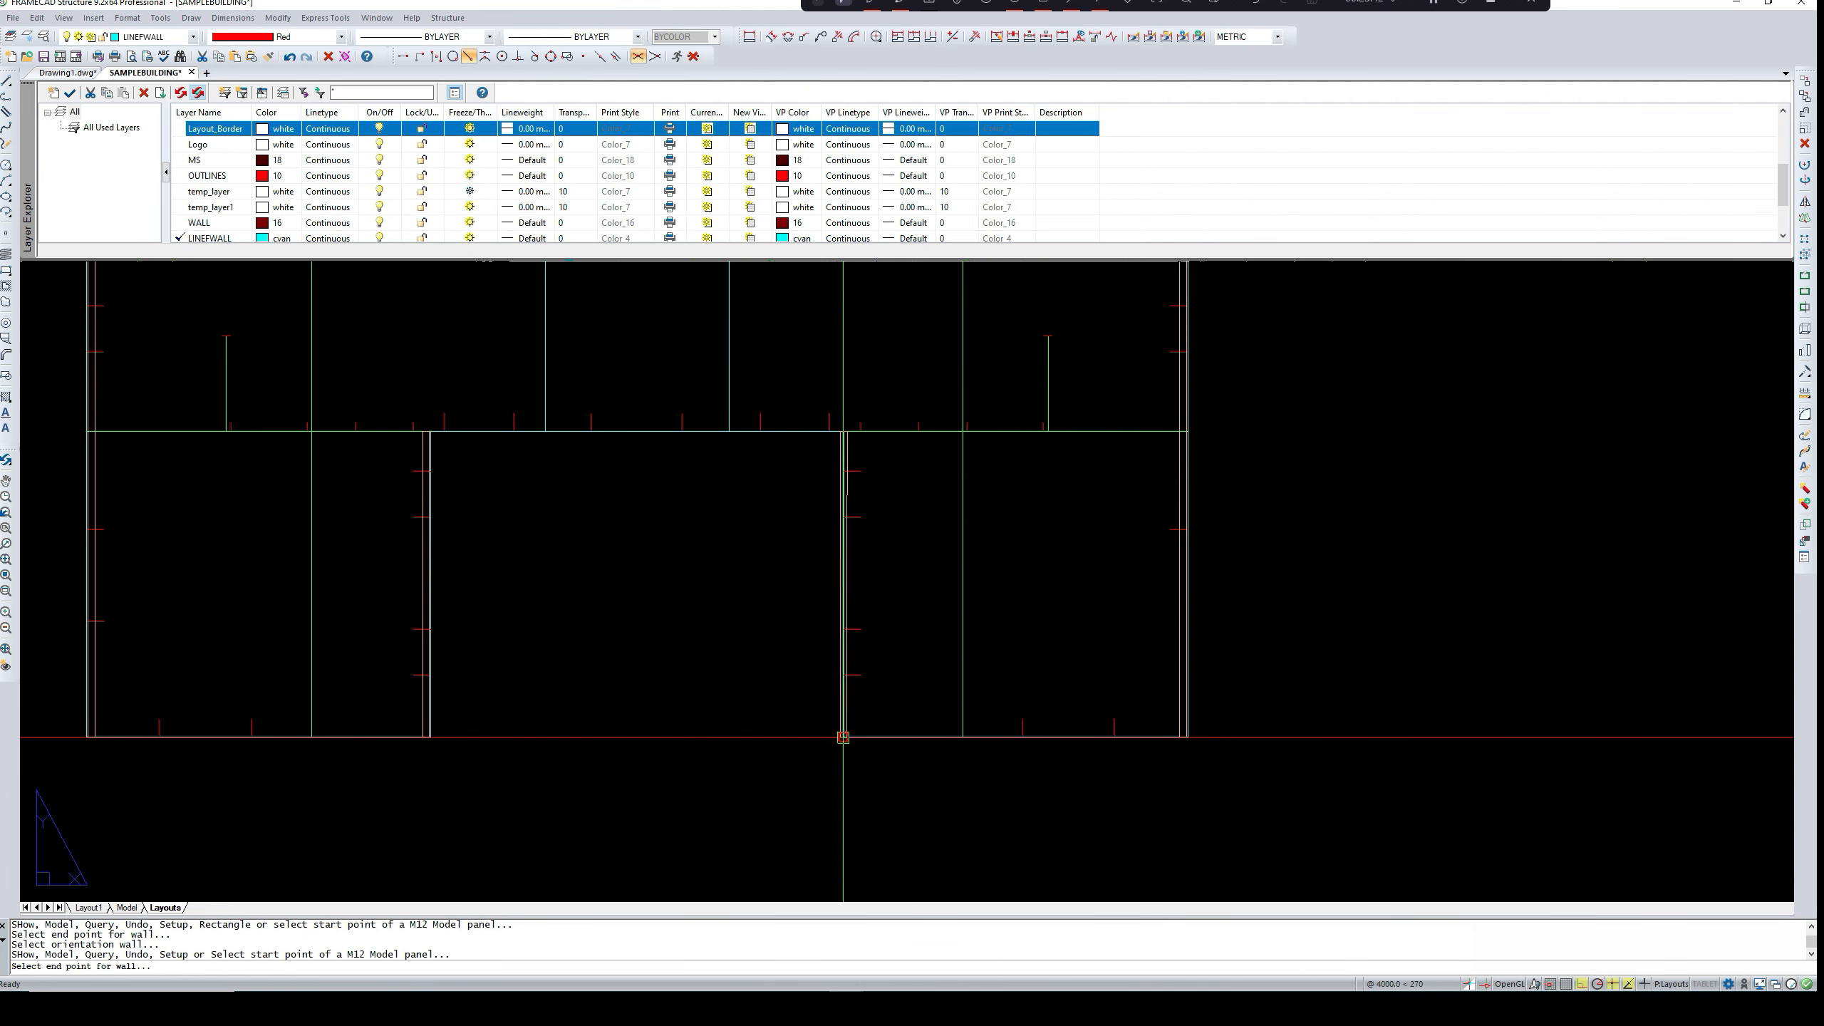
{"action": "left_click", "coordinate": [843, 737]}
{"action": "left_click", "coordinate": [902, 733]}
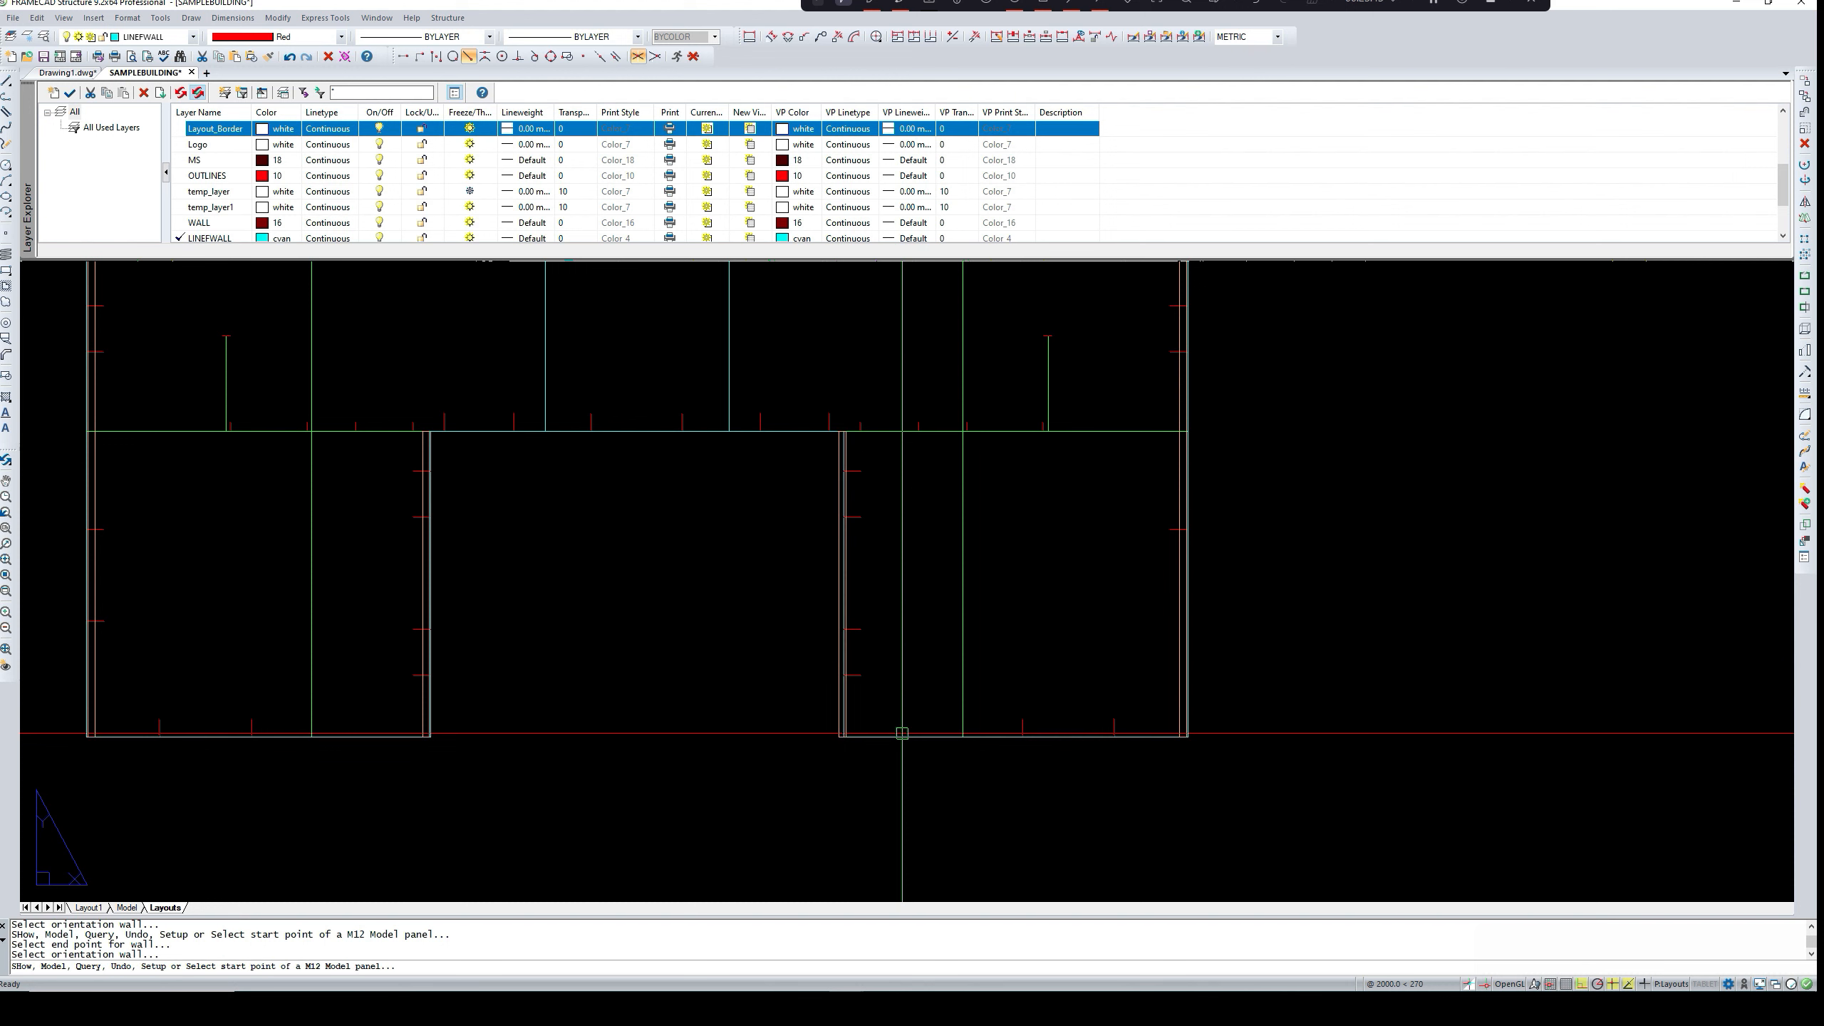
{"action": "scroll", "coordinate": [847, 717], "scroll_direction": "up", "scroll_amount": 4}
{"action": "key", "text": "Escape"}
{"action": "left_click", "coordinate": [843, 713]}
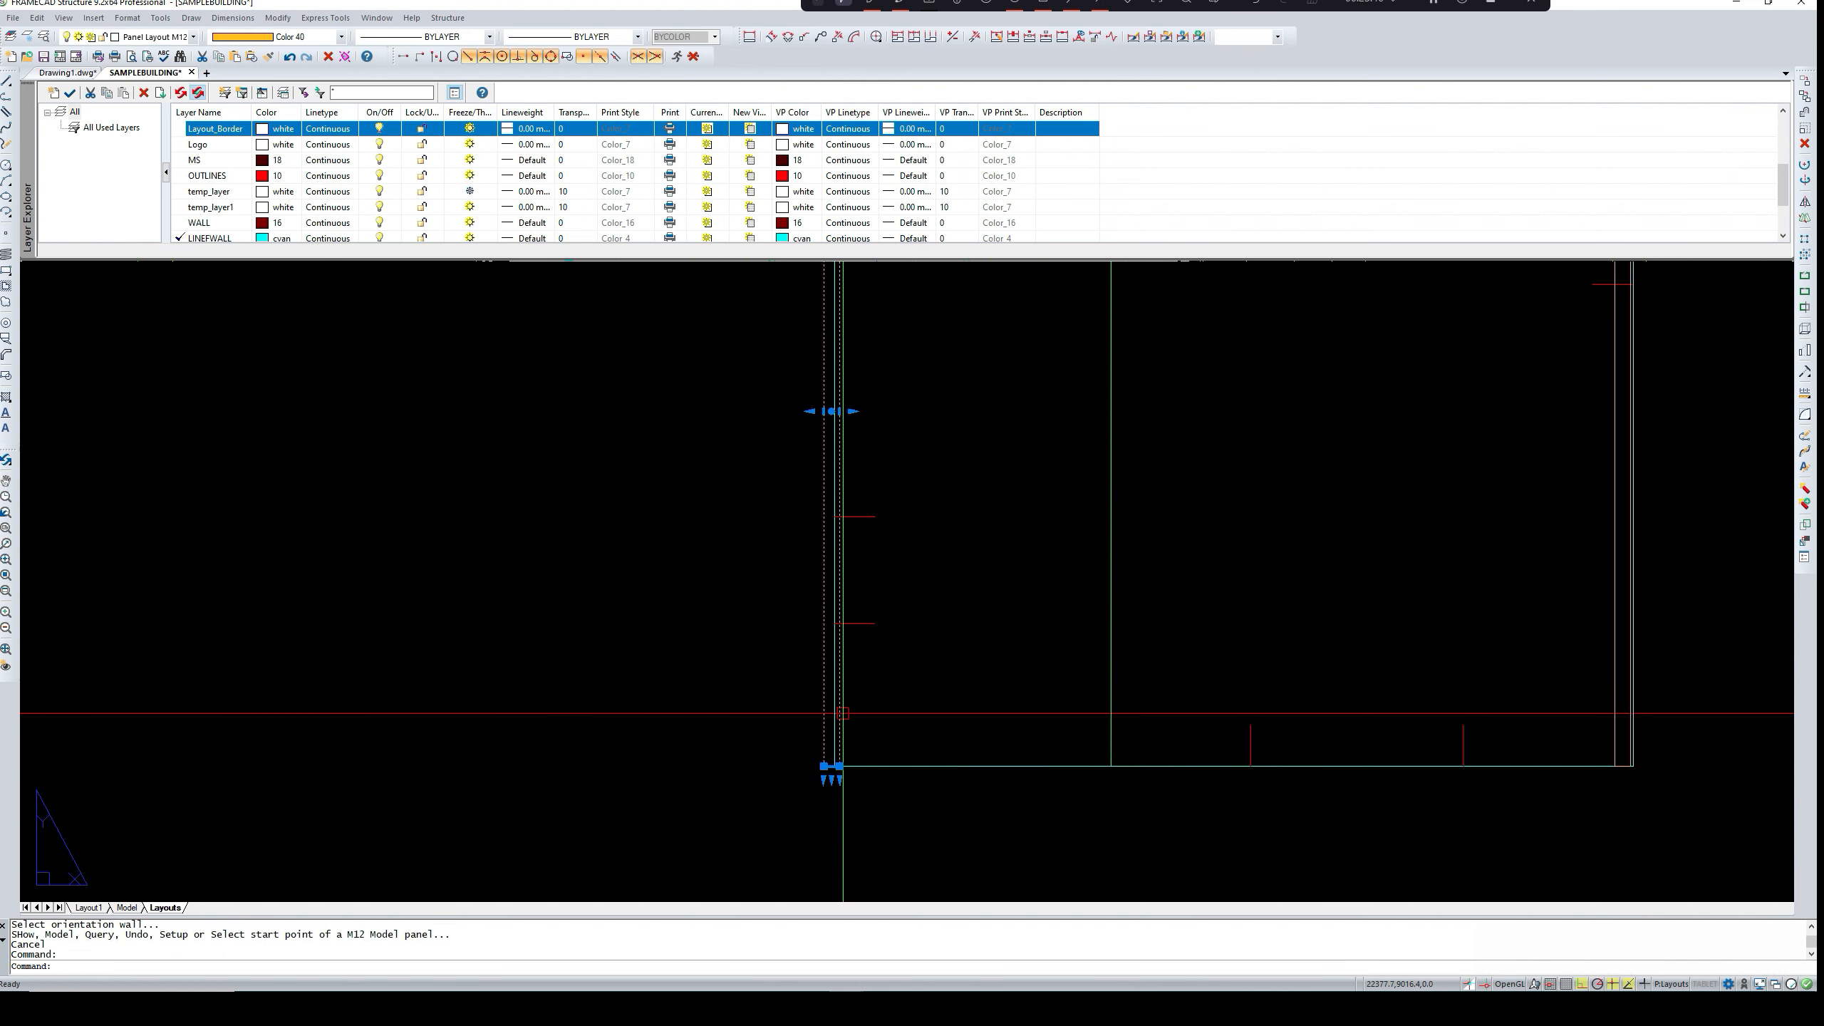
{"action": "key", "text": "Escape"}
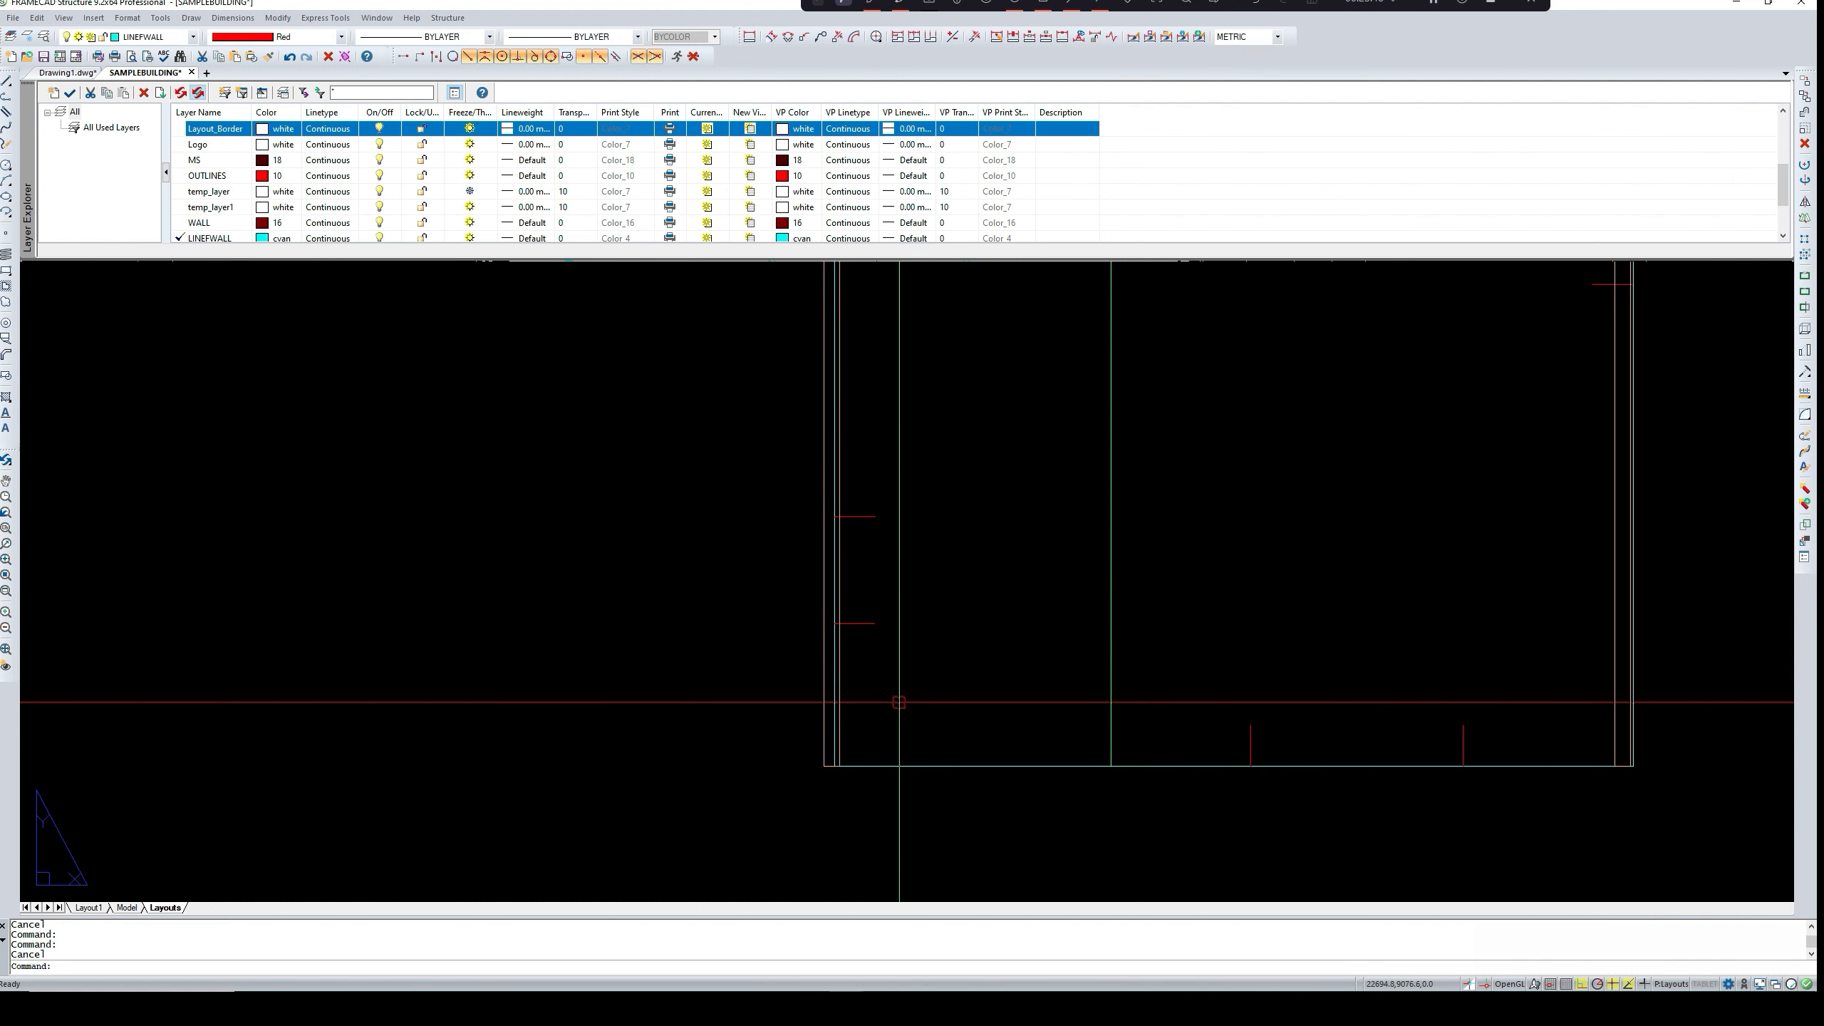
{"action": "key", "text": "ctrl+z"}
{"action": "key", "text": "ctrl+z"}
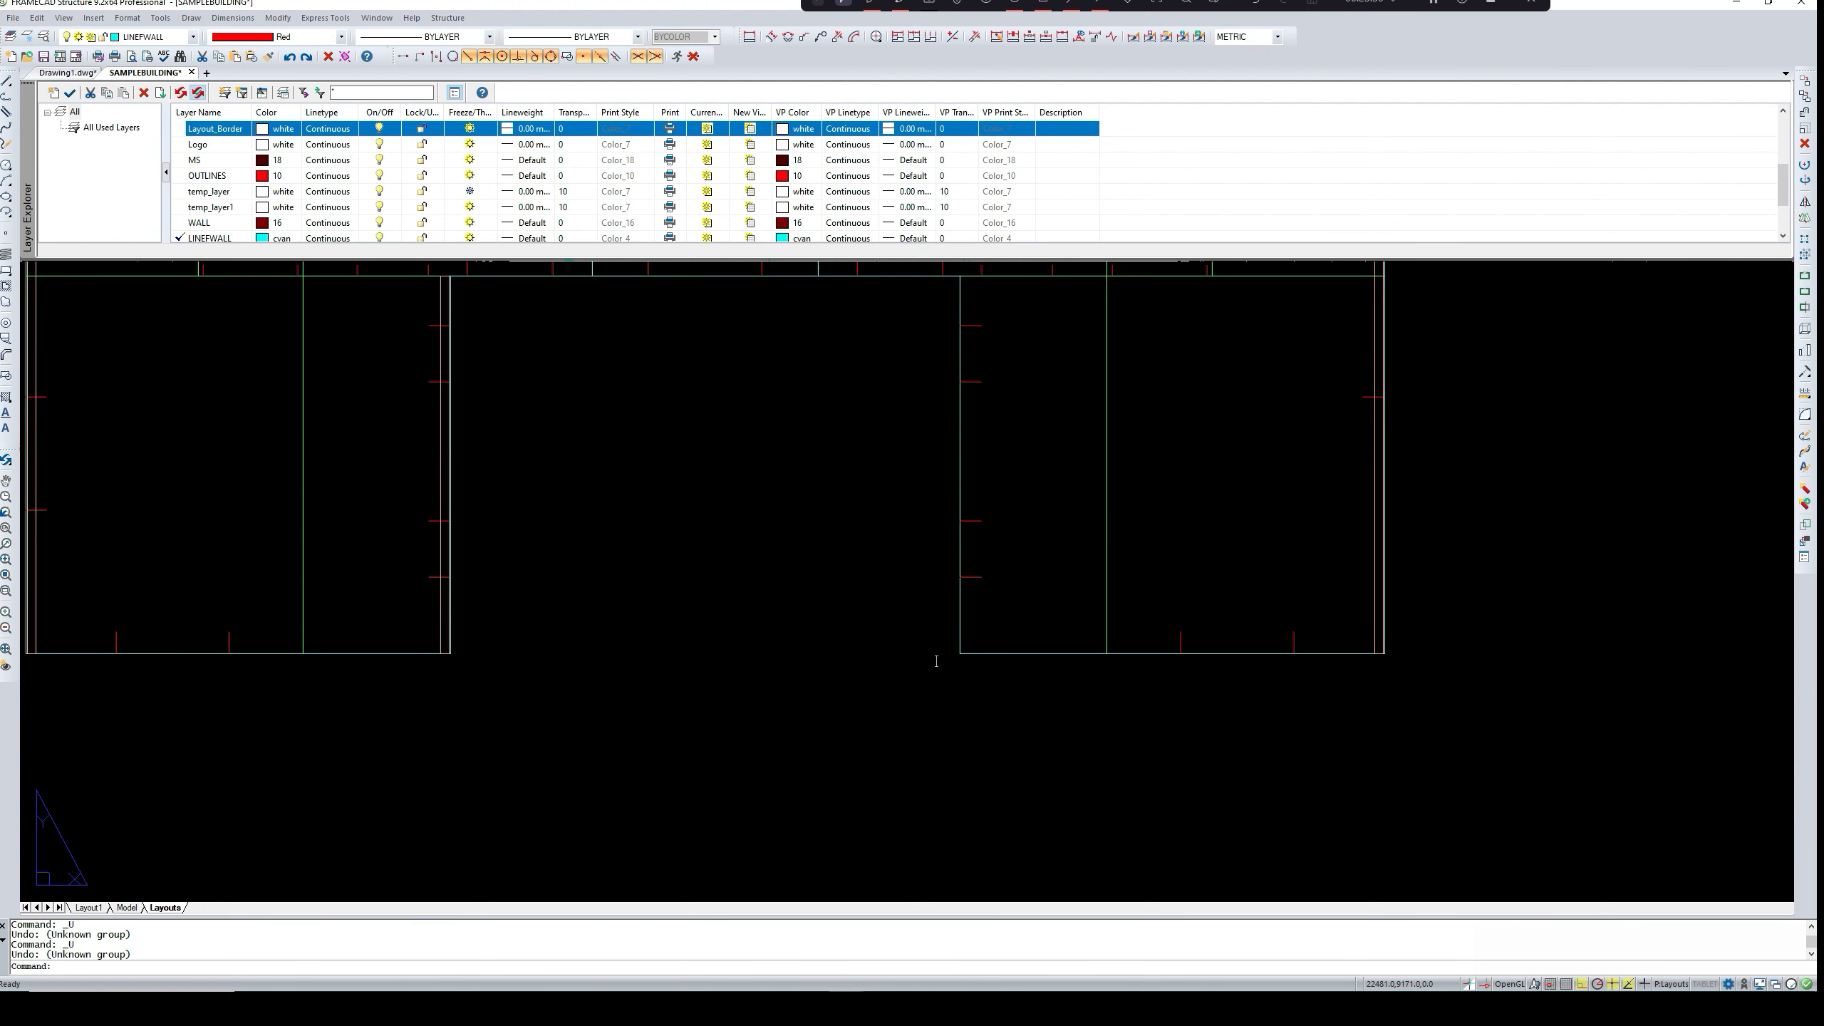
- Try again with PD to place the lower-right room's courtyard-side panel, picking the lower corner endpoint and orienting it into the room
{"action": "type", "text": "pd"}
{"action": "key", "text": "Return"}
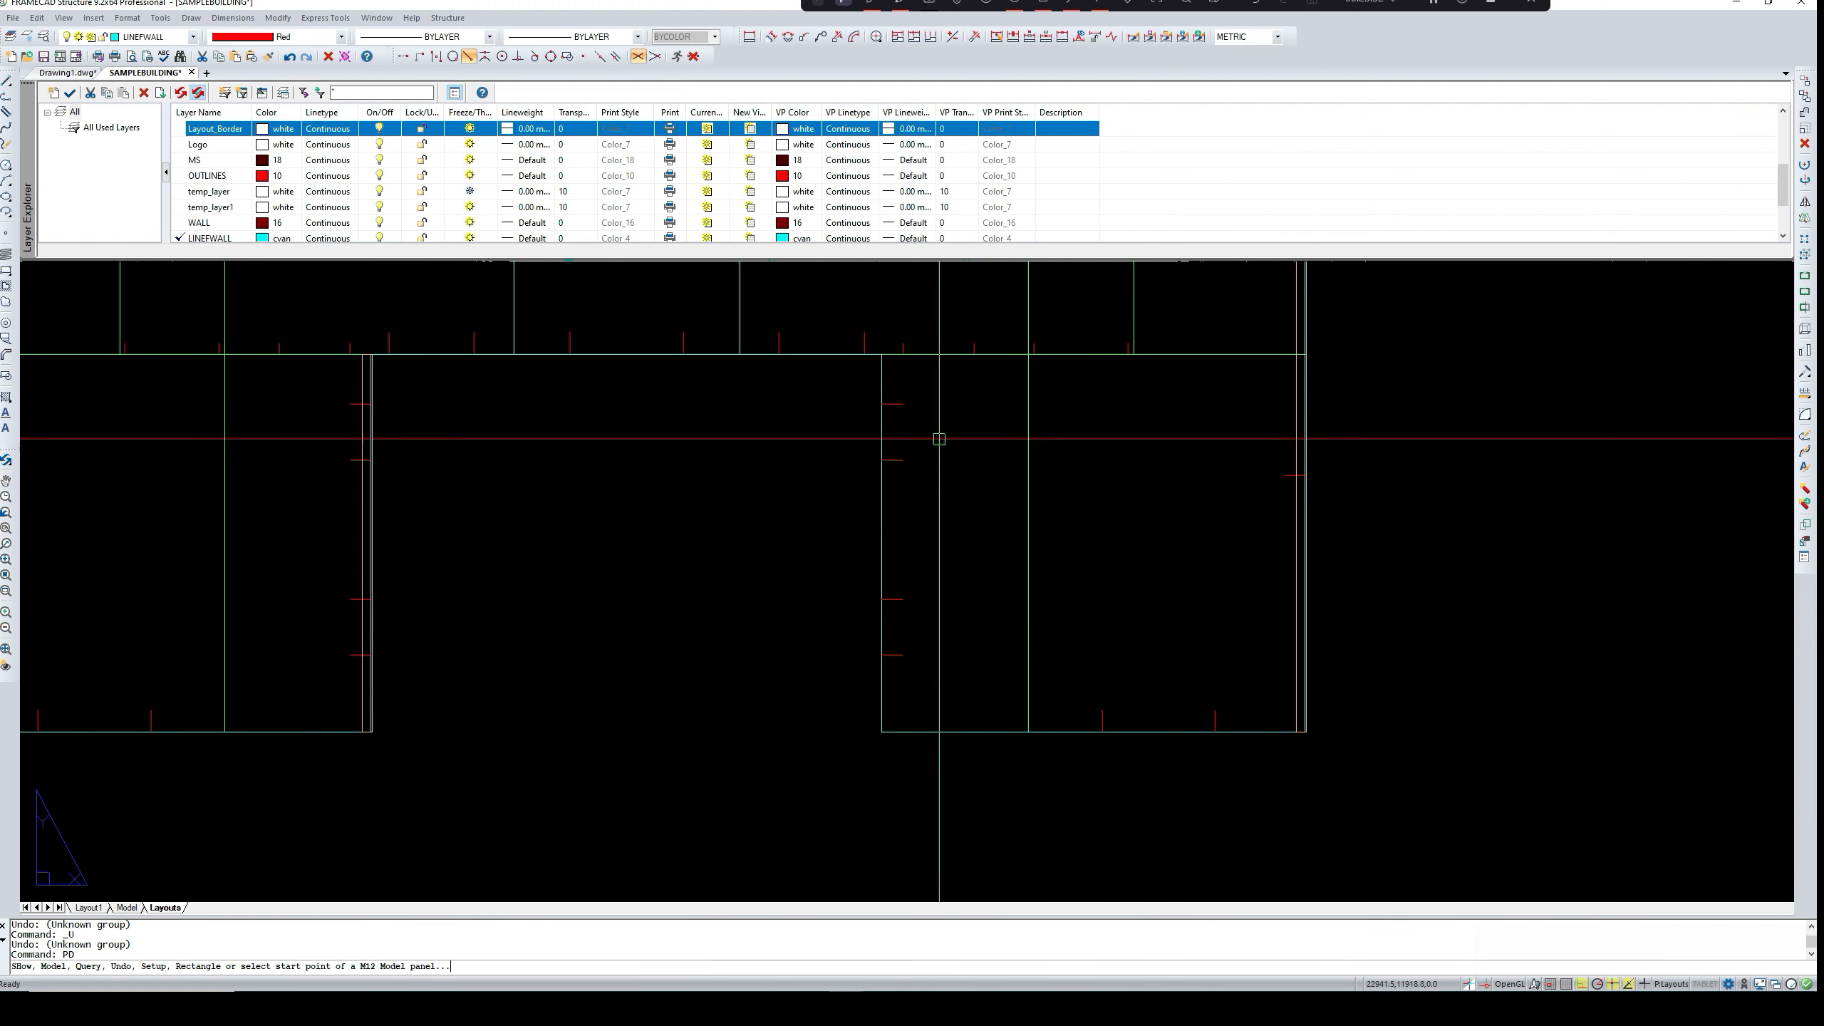
{"action": "left_click", "coordinate": [887, 351]}
{"action": "scroll", "coordinate": [890, 360], "scroll_direction": "down", "scroll_amount": 3}
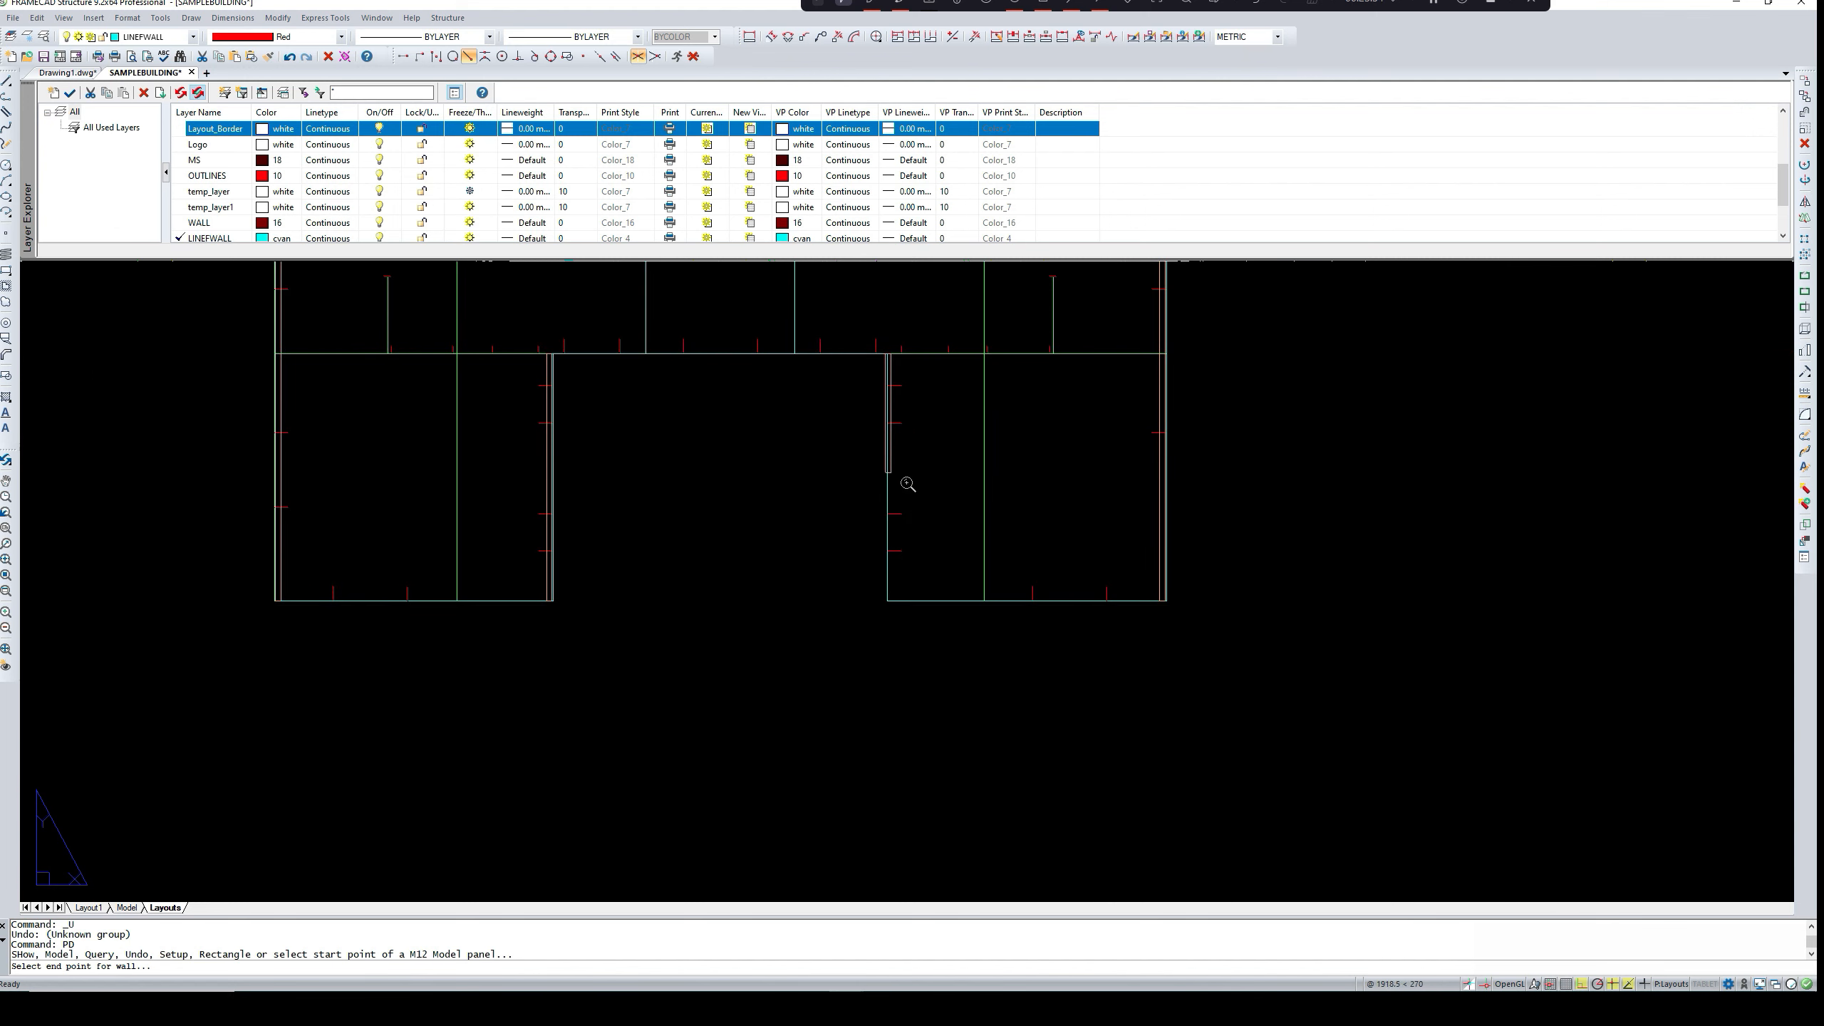
{"action": "scroll", "coordinate": [890, 585], "scroll_direction": "up", "scroll_amount": 4}
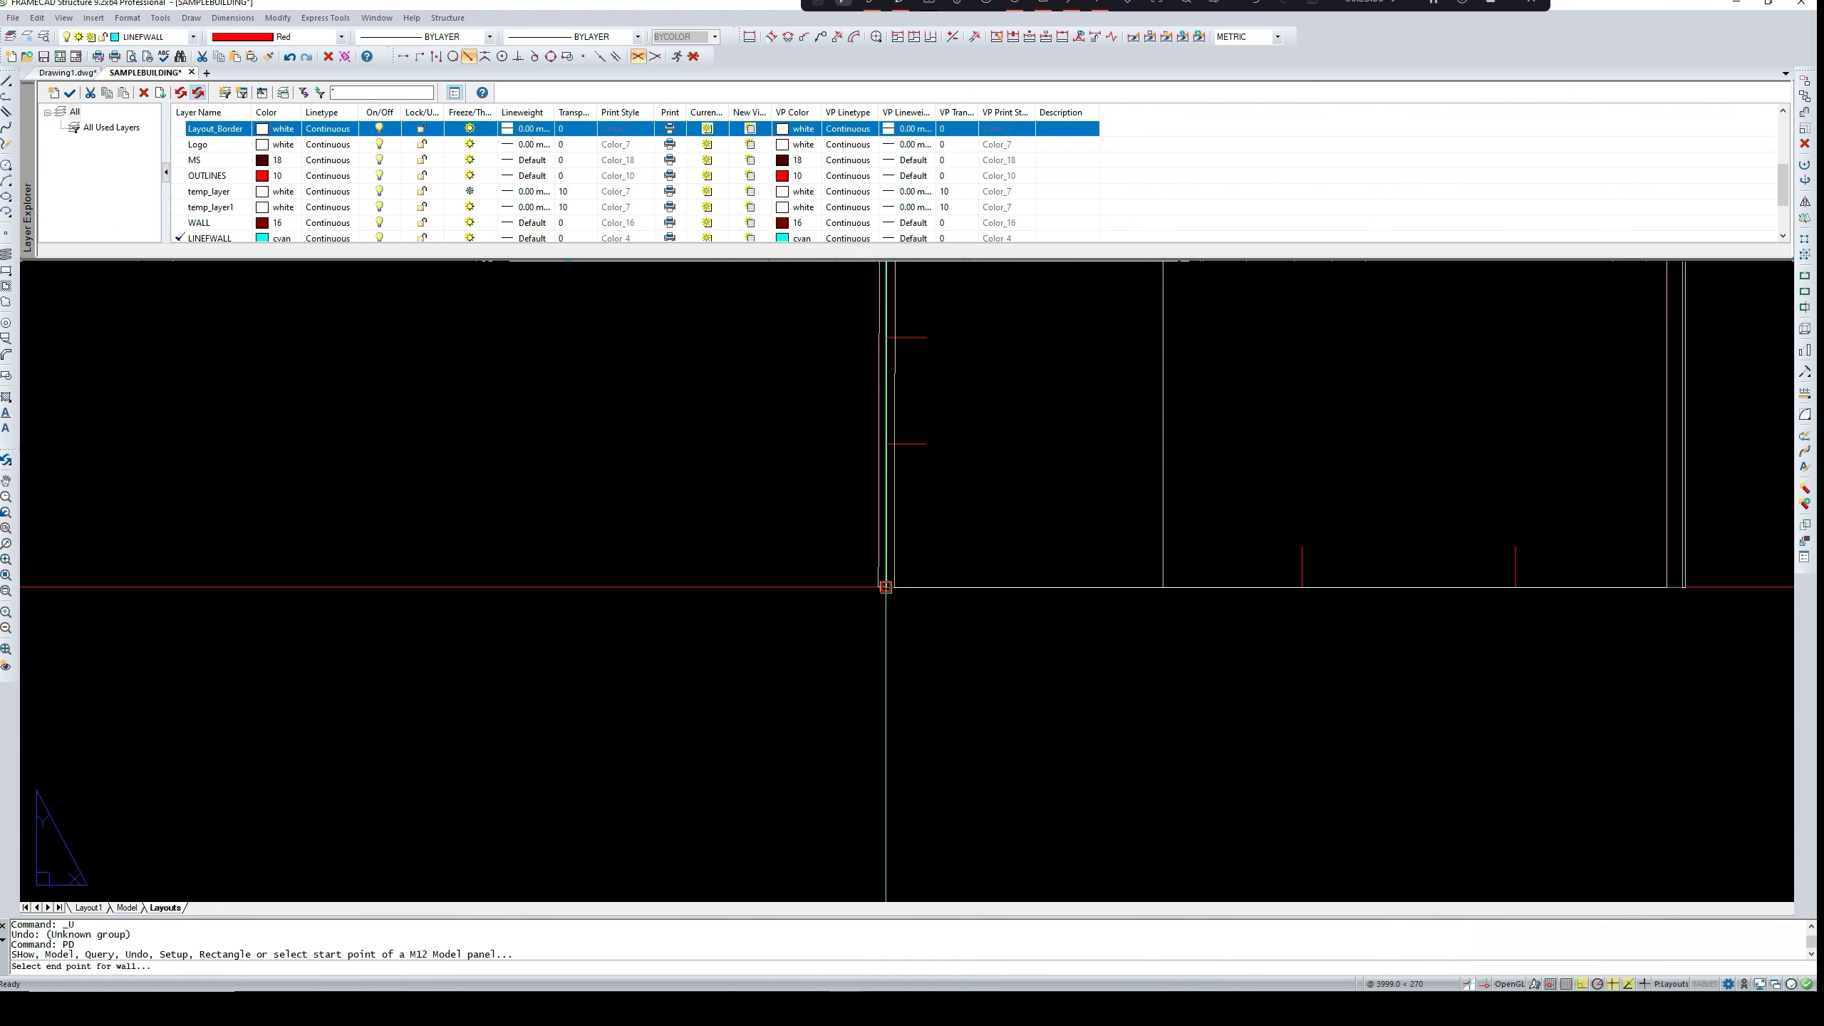
{"action": "scroll", "coordinate": [885, 587], "scroll_direction": "up", "scroll_amount": 3}
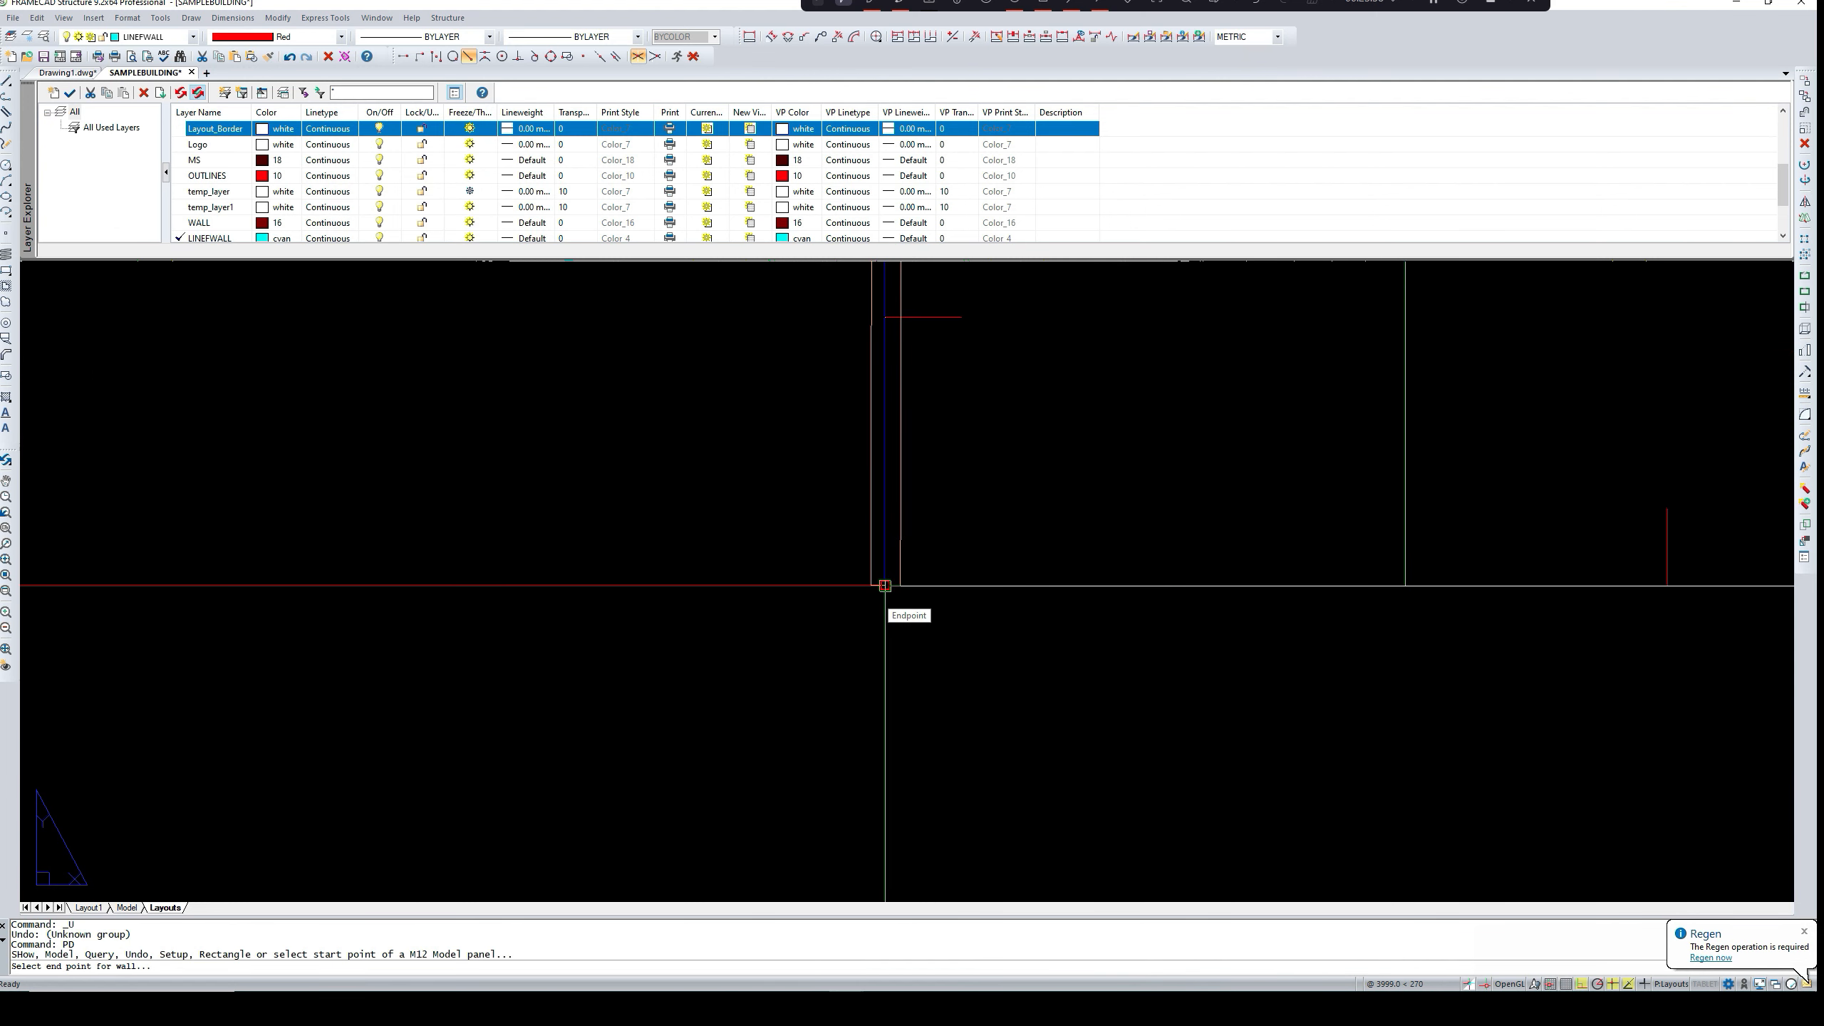
{"action": "left_click", "coordinate": [885, 586]}
{"action": "left_click", "coordinate": [919, 564]}
{"action": "scroll", "coordinate": [823, 521], "scroll_direction": "down", "scroll_amount": 5}
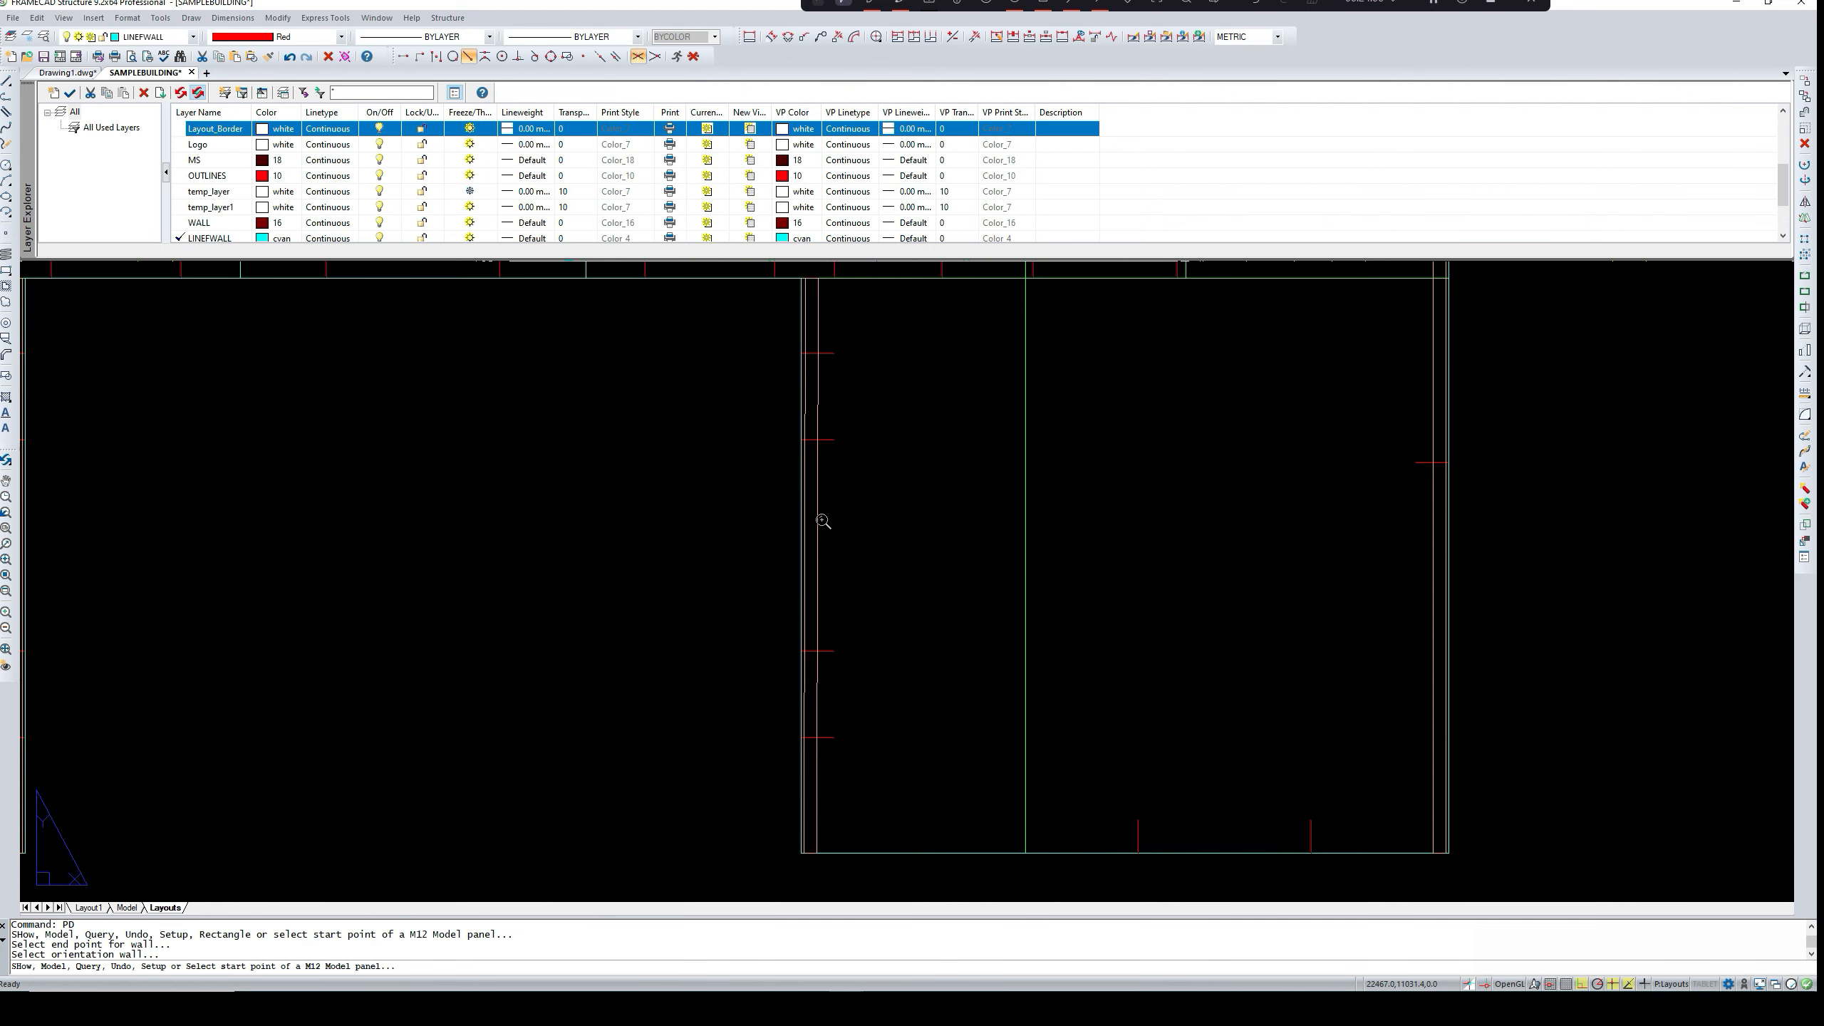
- Delete the wall panel along the lower-right room's courtyard-side wall line
{"action": "scroll", "coordinate": [833, 526], "scroll_direction": "down", "scroll_amount": 2}
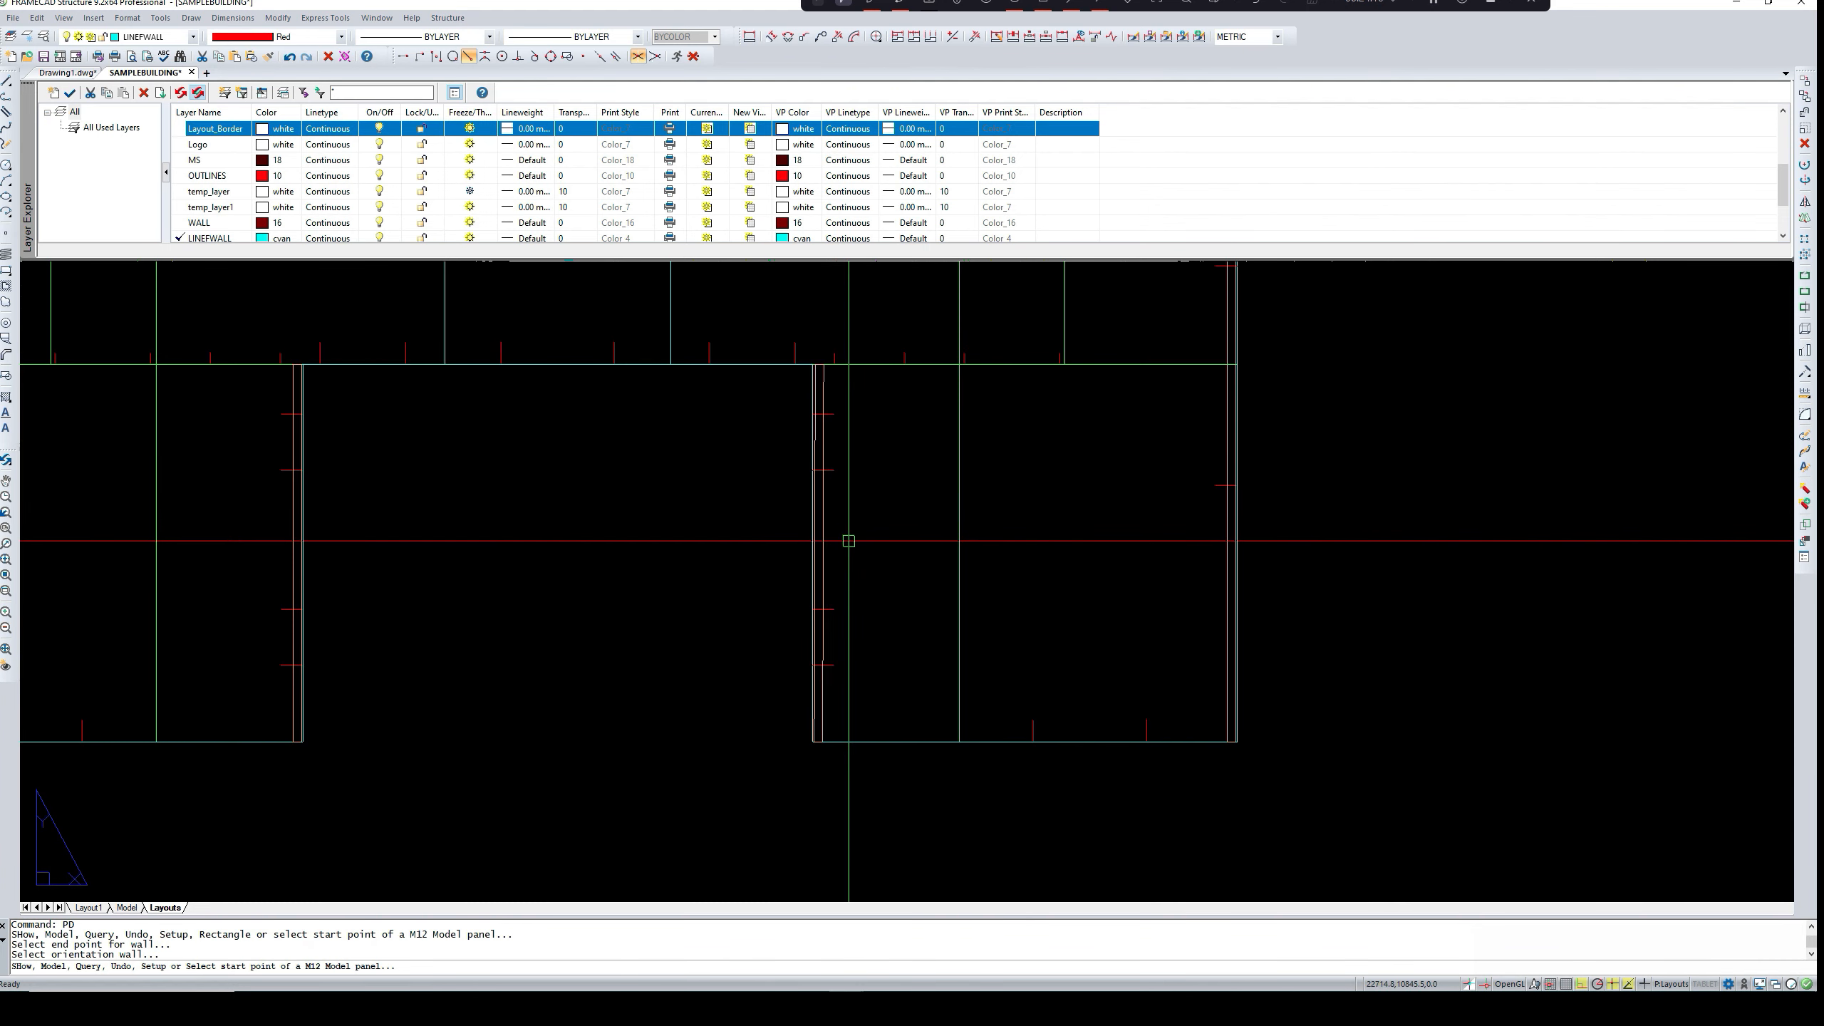
{"action": "scroll", "coordinate": [920, 588], "scroll_direction": "up", "scroll_amount": 4}
{"action": "scroll", "coordinate": [919, 588], "scroll_direction": "down", "scroll_amount": 3}
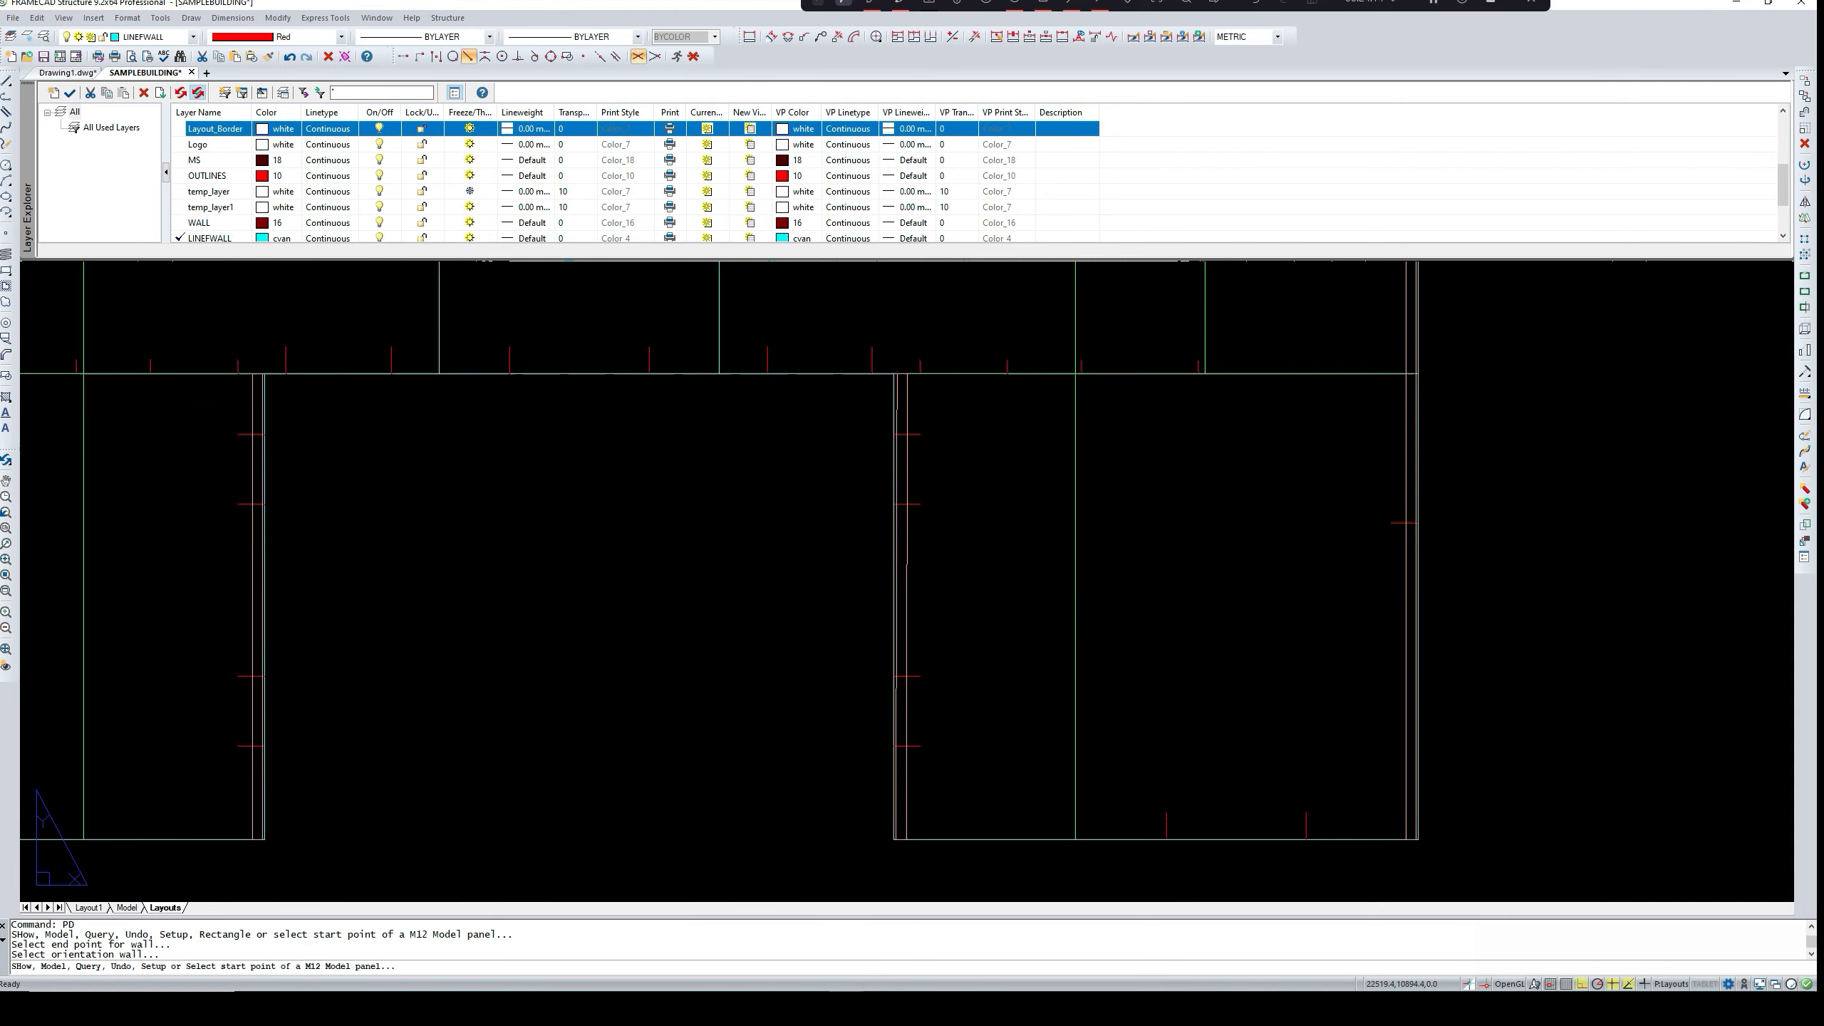
{"action": "scroll", "coordinate": [917, 588], "scroll_direction": "up", "scroll_amount": 2}
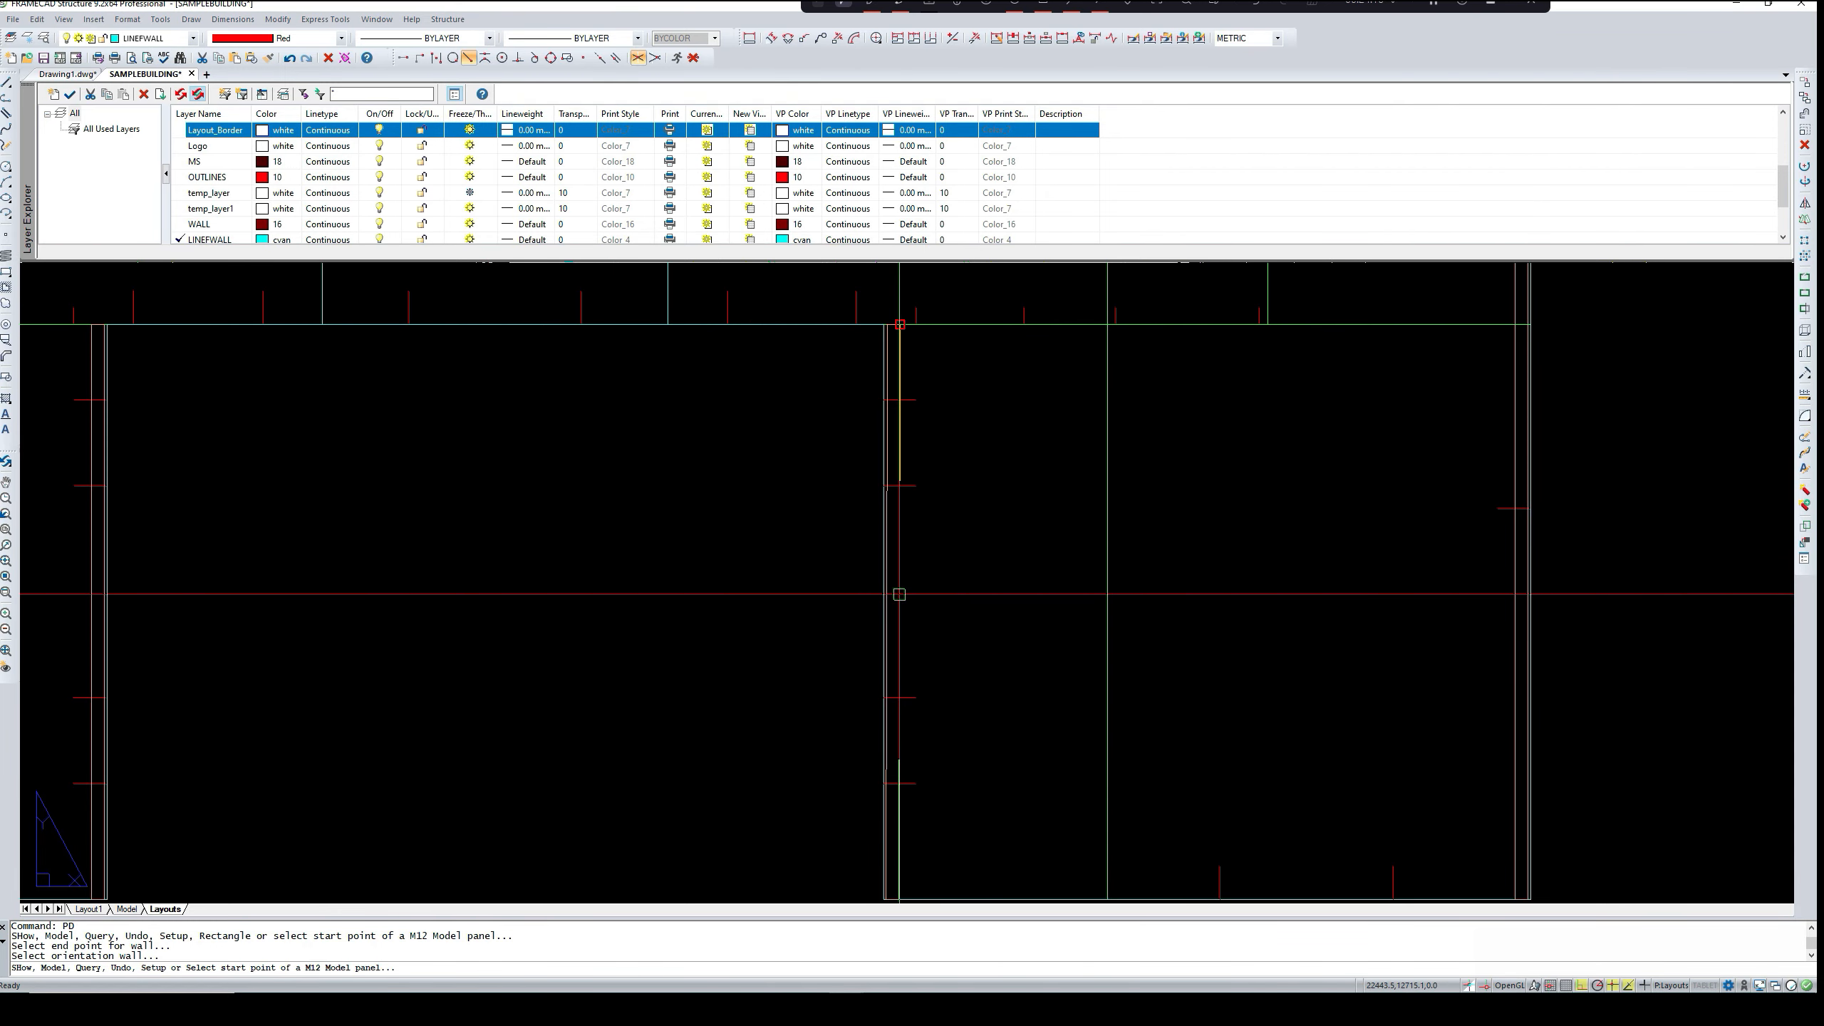
{"action": "left_click", "coordinate": [899, 594]}
{"action": "key", "text": "Delete"}
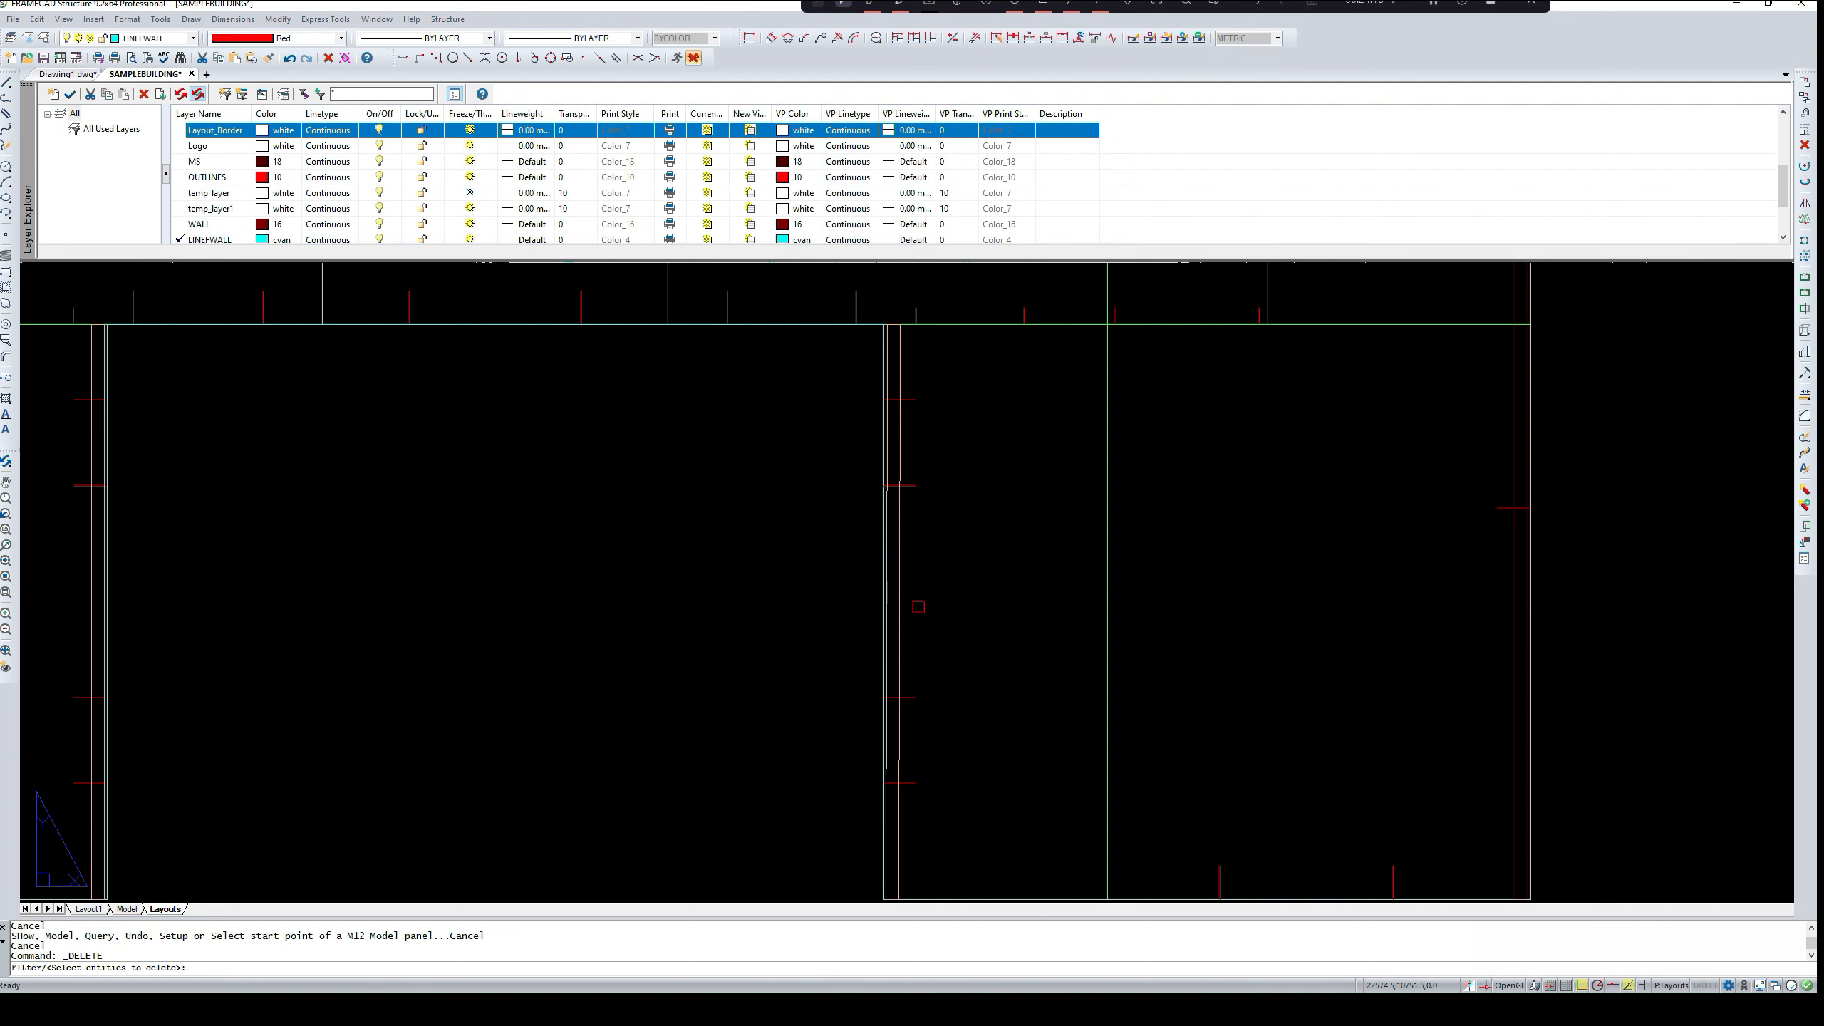
{"action": "key", "text": "Escape"}
{"action": "left_click", "coordinate": [900, 606]}
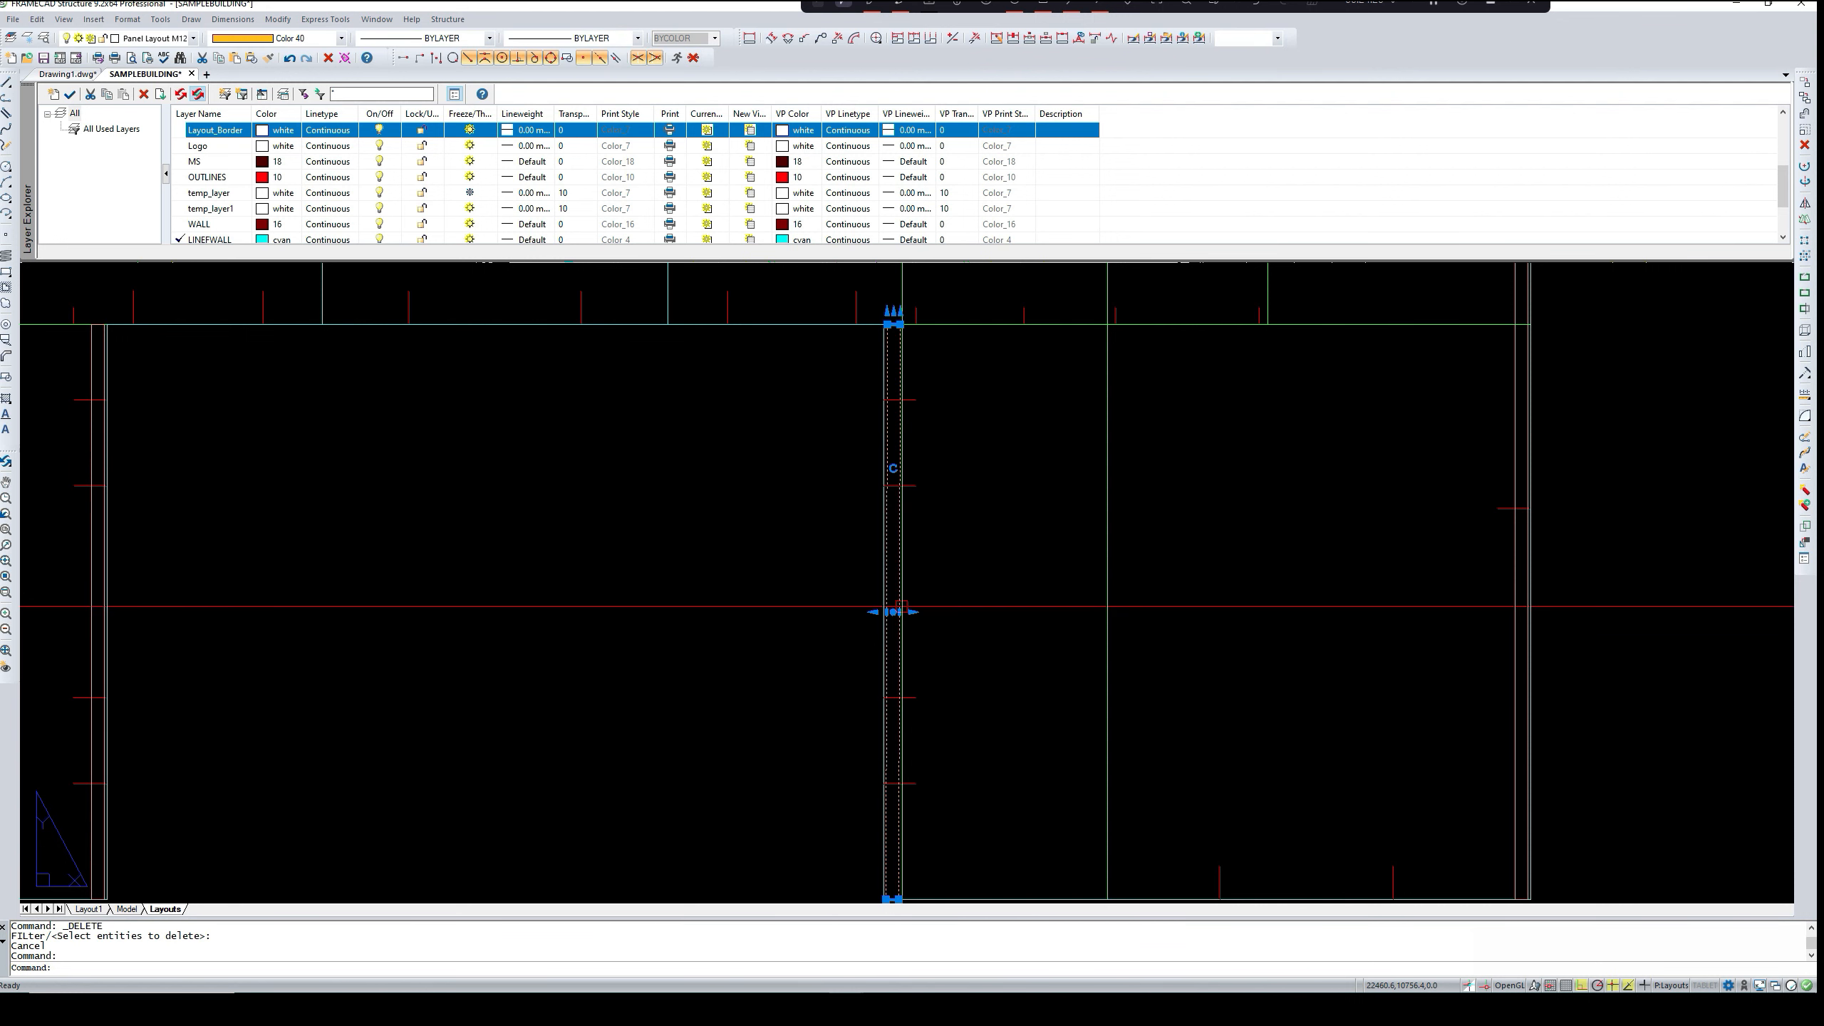
{"action": "key", "text": "Delete"}
{"action": "scroll", "coordinate": [891, 600], "scroll_direction": "up", "scroll_amount": 4}
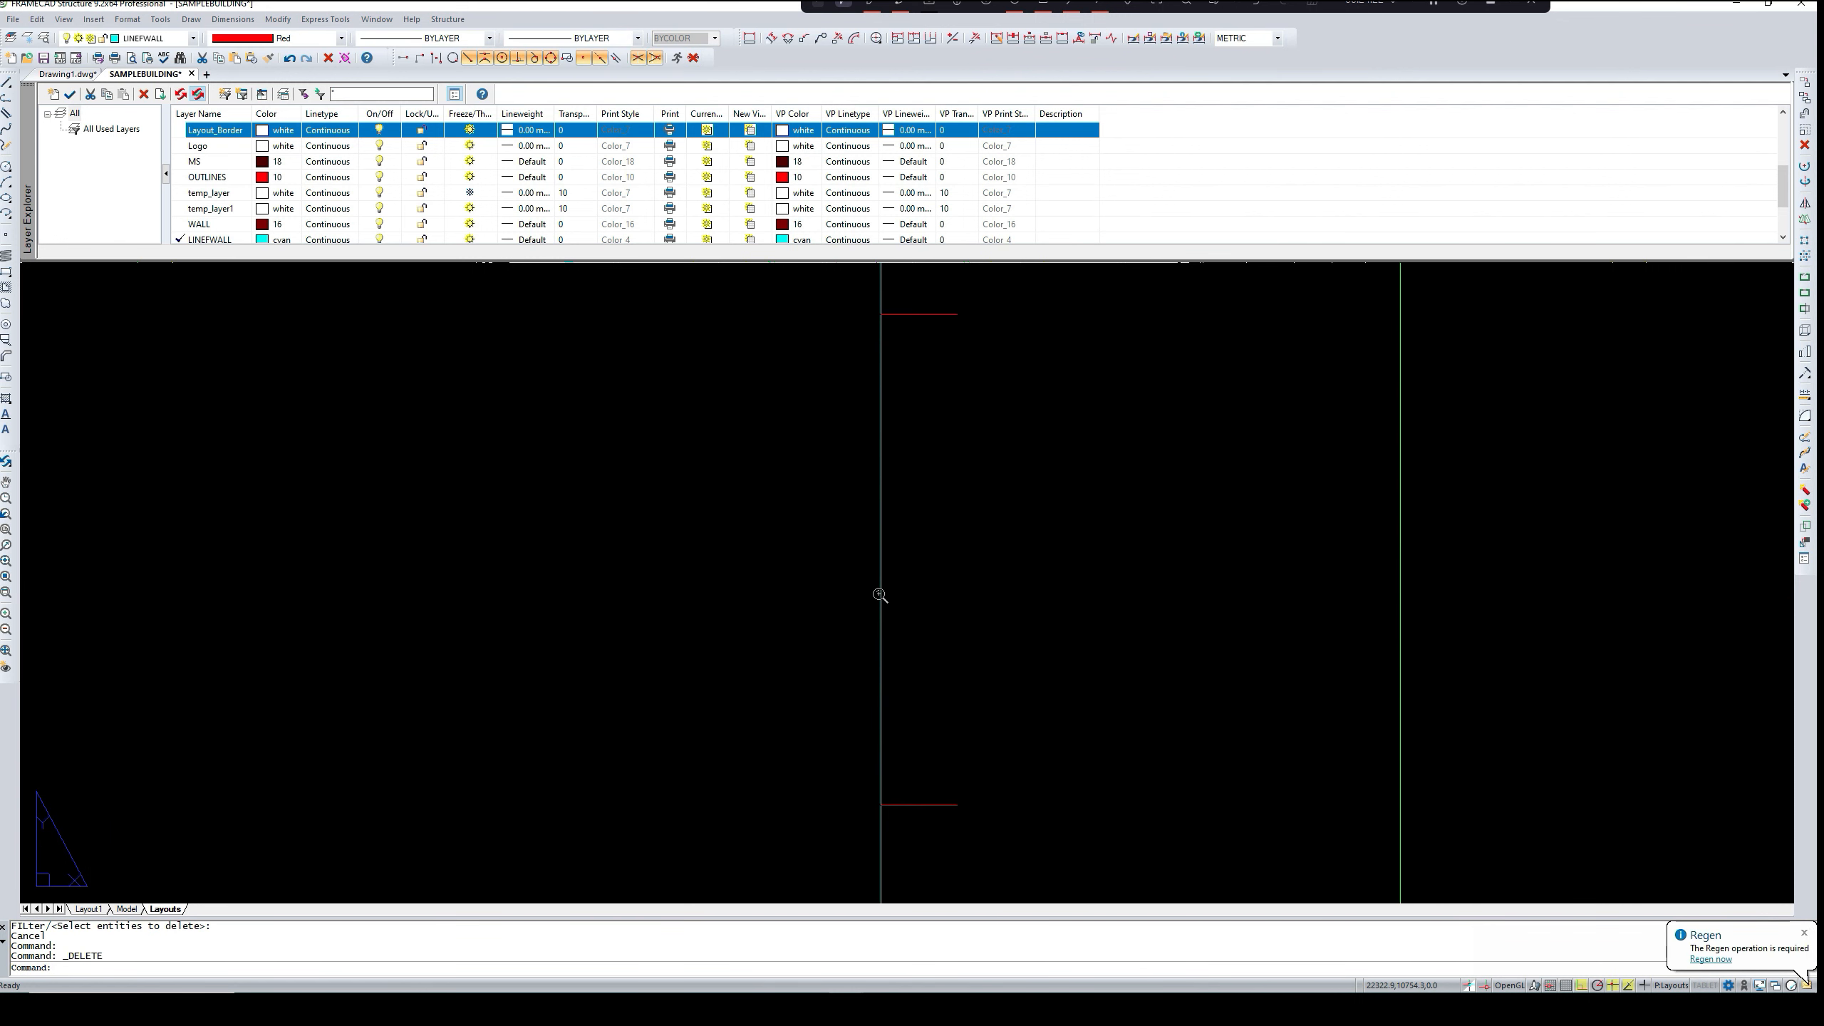
{"action": "scroll", "coordinate": [883, 593], "scroll_direction": "down", "scroll_amount": 5}
{"action": "key", "text": "Escape"}
{"action": "type", "text": "tr"}
{"action": "key", "text": "Return"}
{"action": "left_click", "coordinate": [944, 788]}
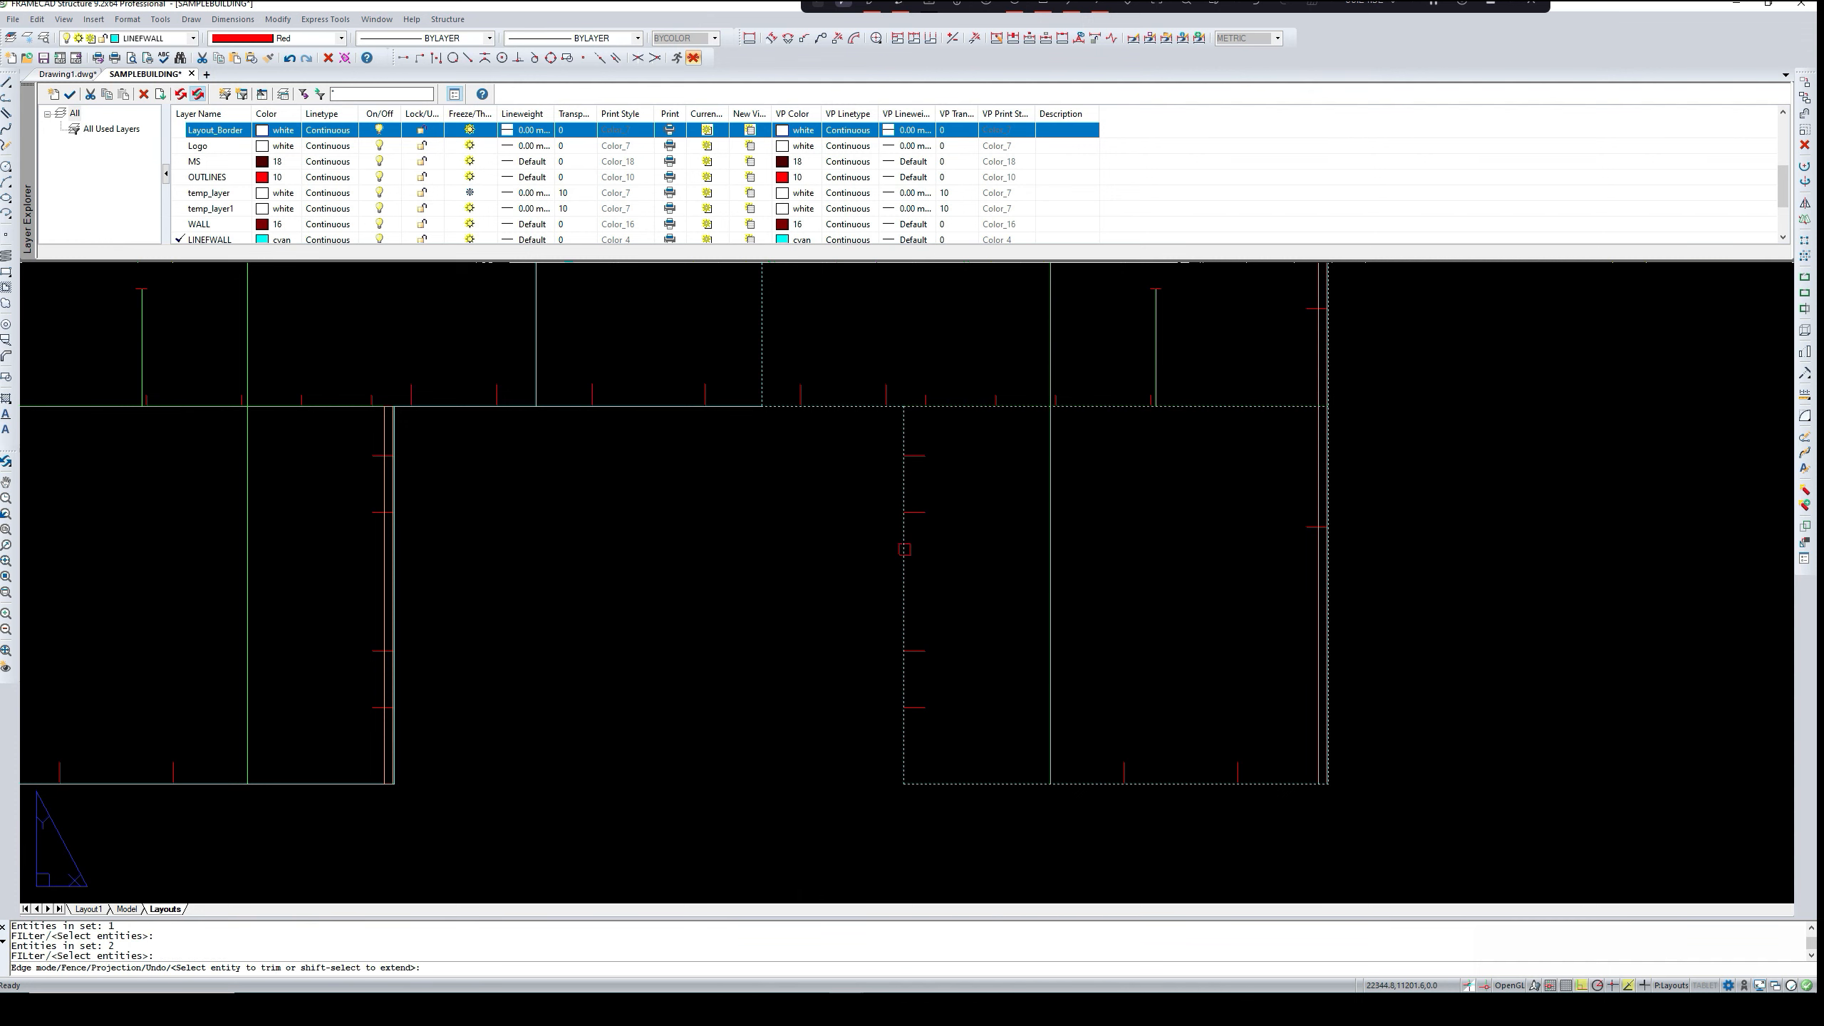
{"action": "key", "text": "Return"}
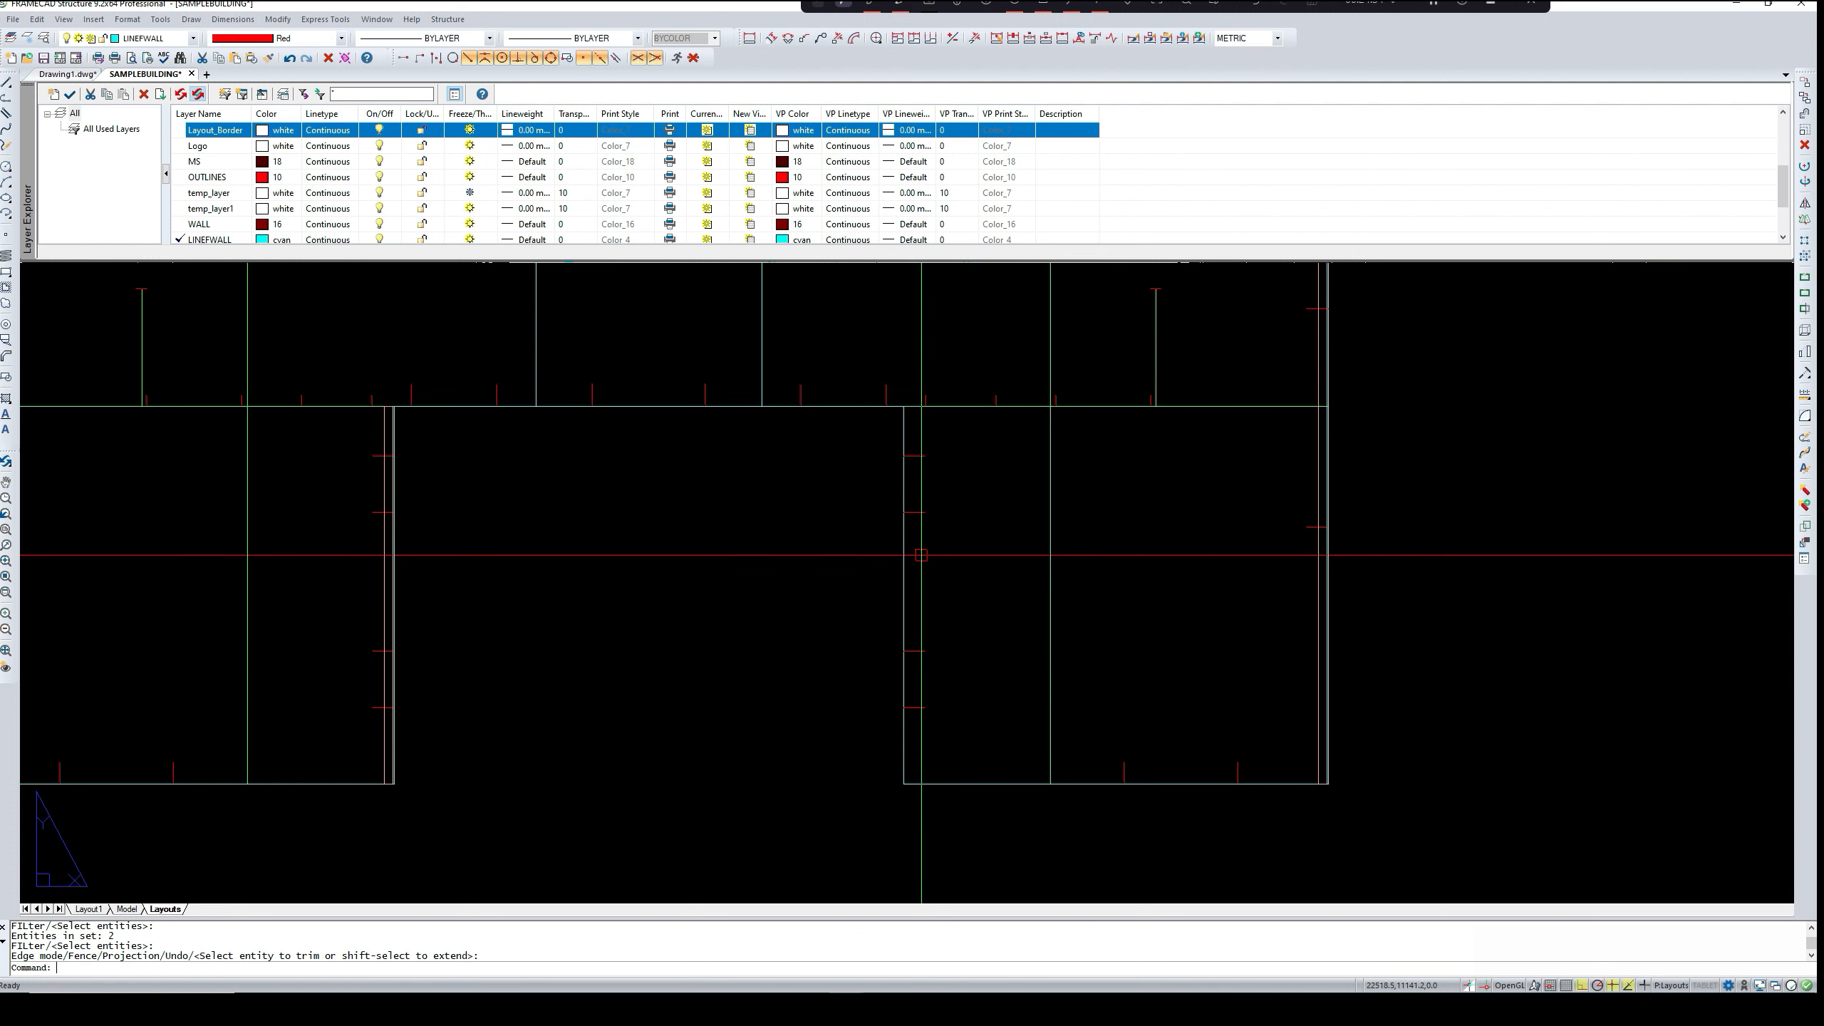
- Trim away the lower-right room's courtyard-side wall line between the horizontal cross wall and the lower wall line
{"action": "type", "text": "tr"}
{"action": "key", "text": "Return"}
{"action": "left_click", "coordinate": [963, 783]}
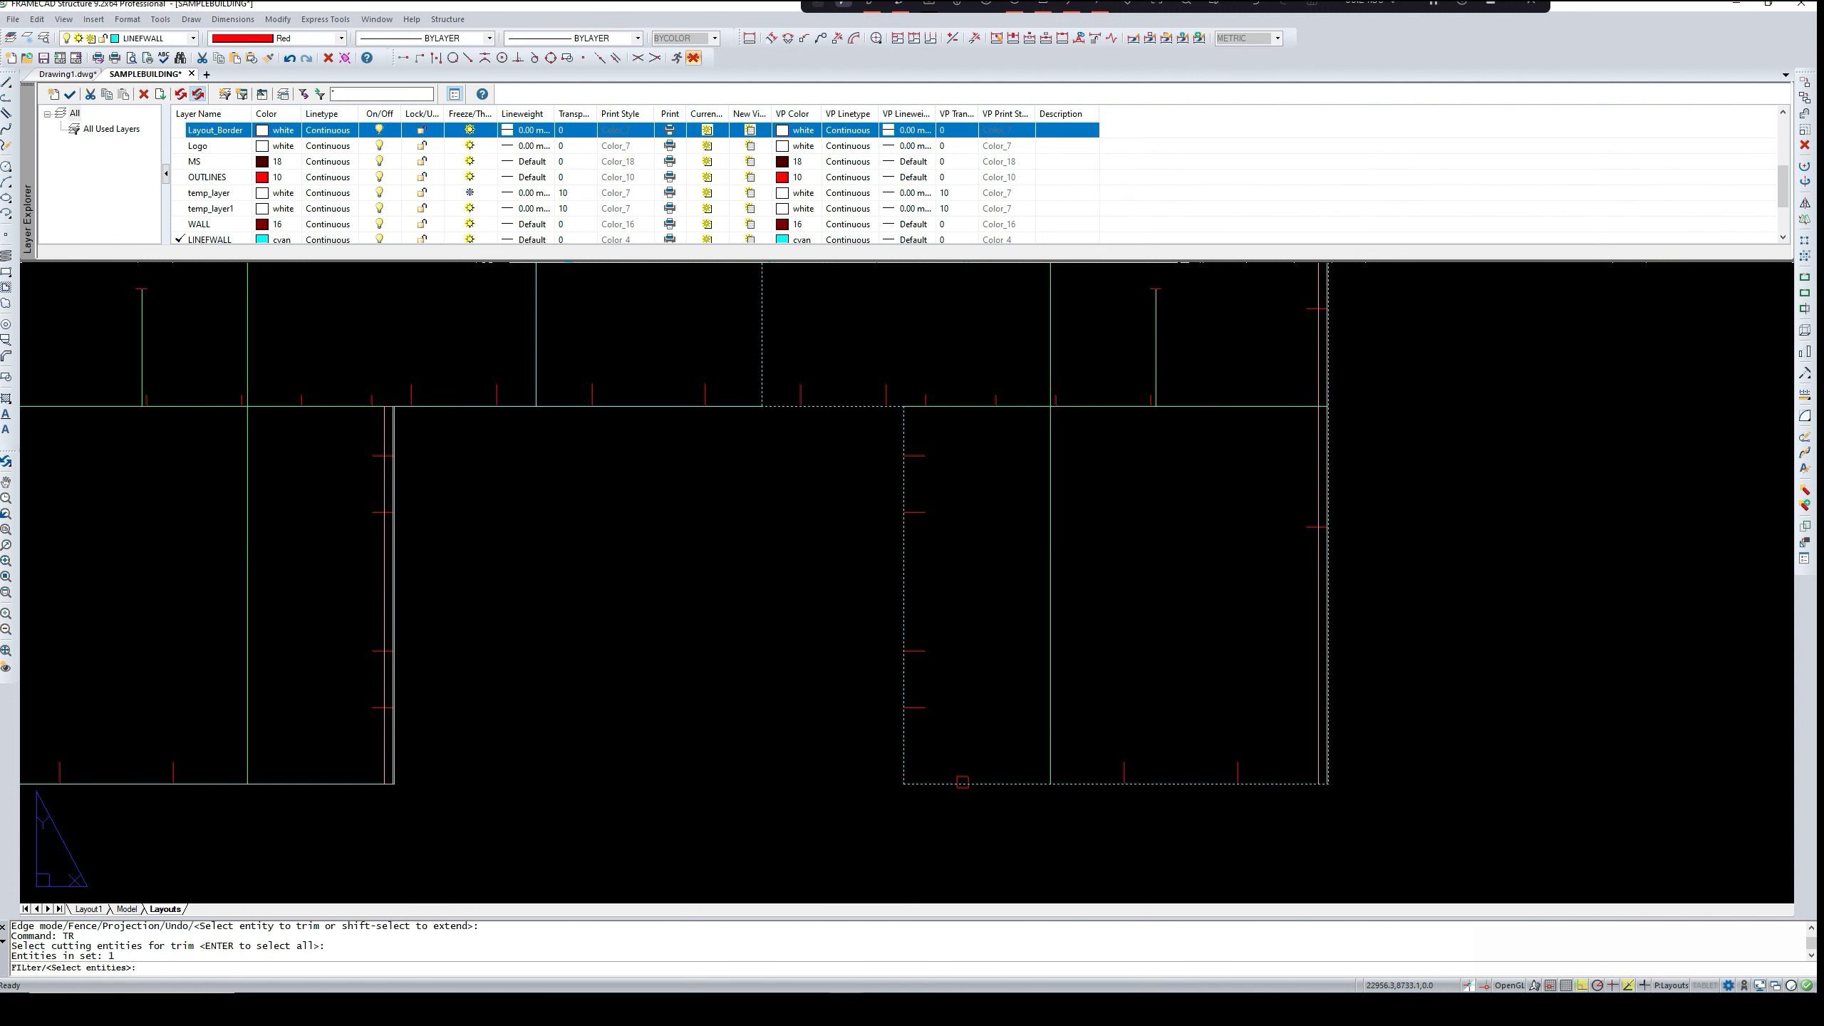
{"action": "key", "text": "Return"}
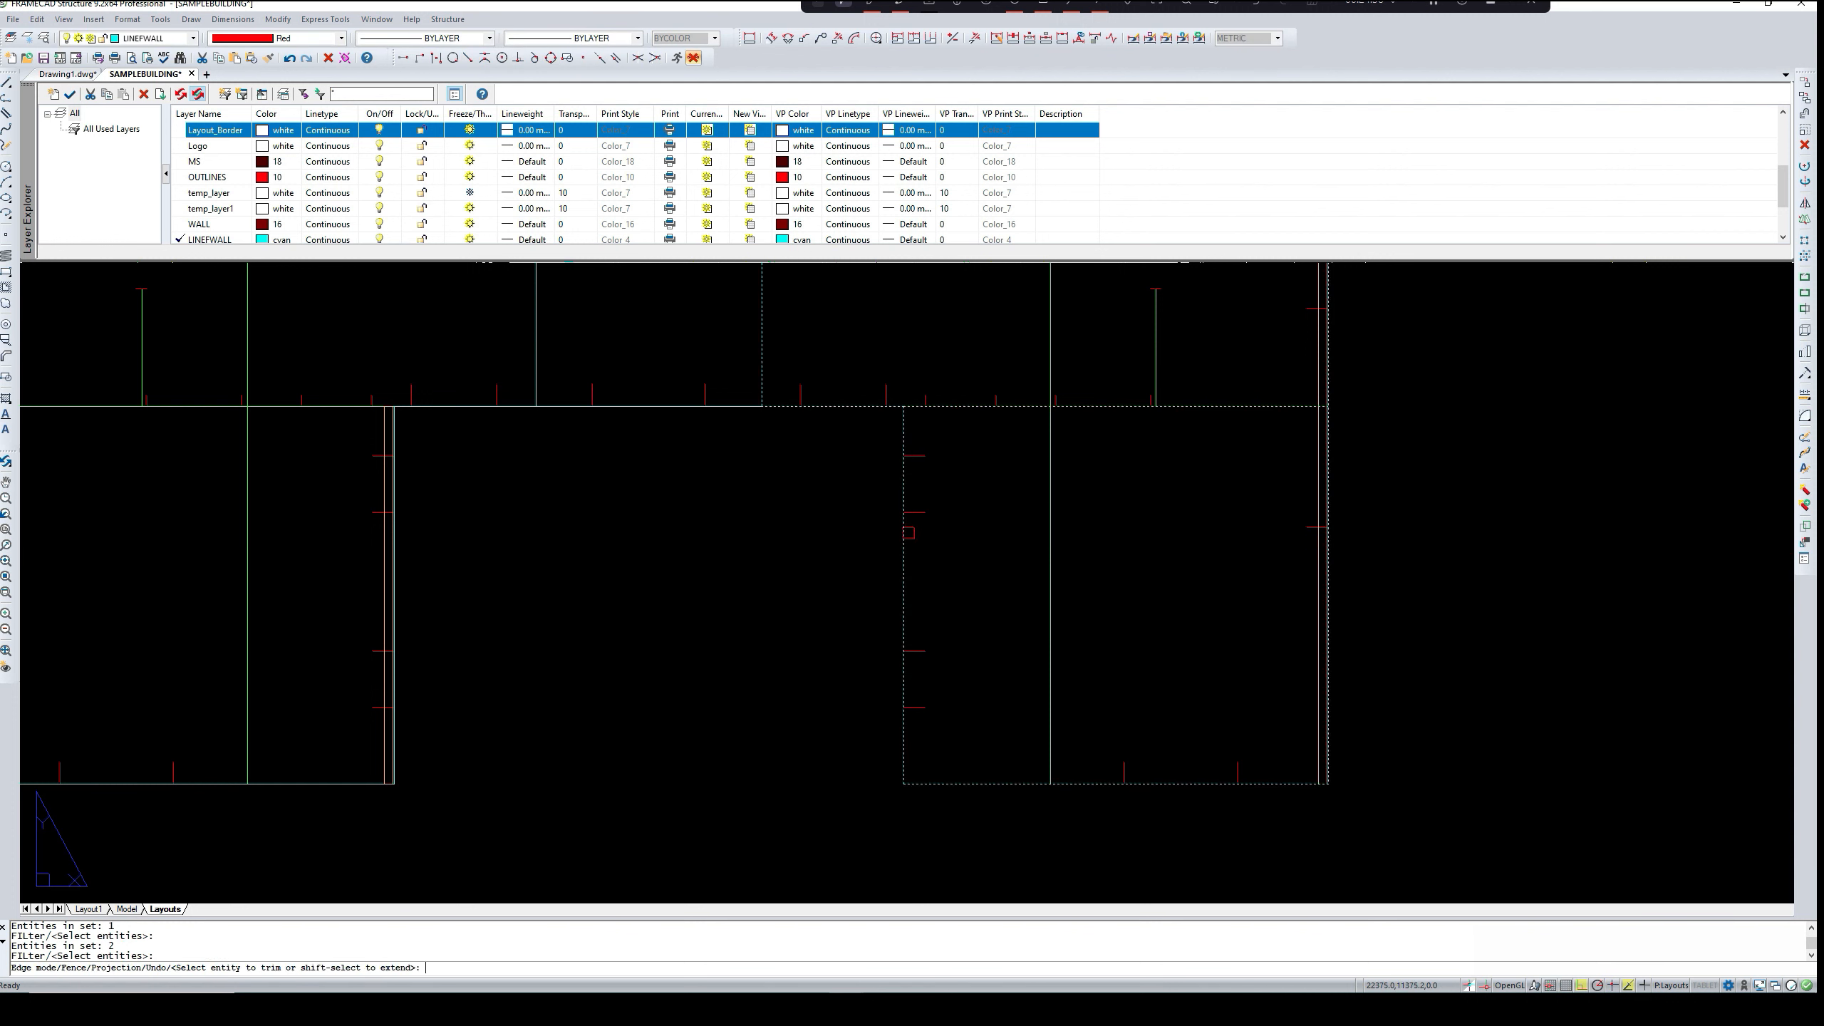
{"action": "key", "text": "Return"}
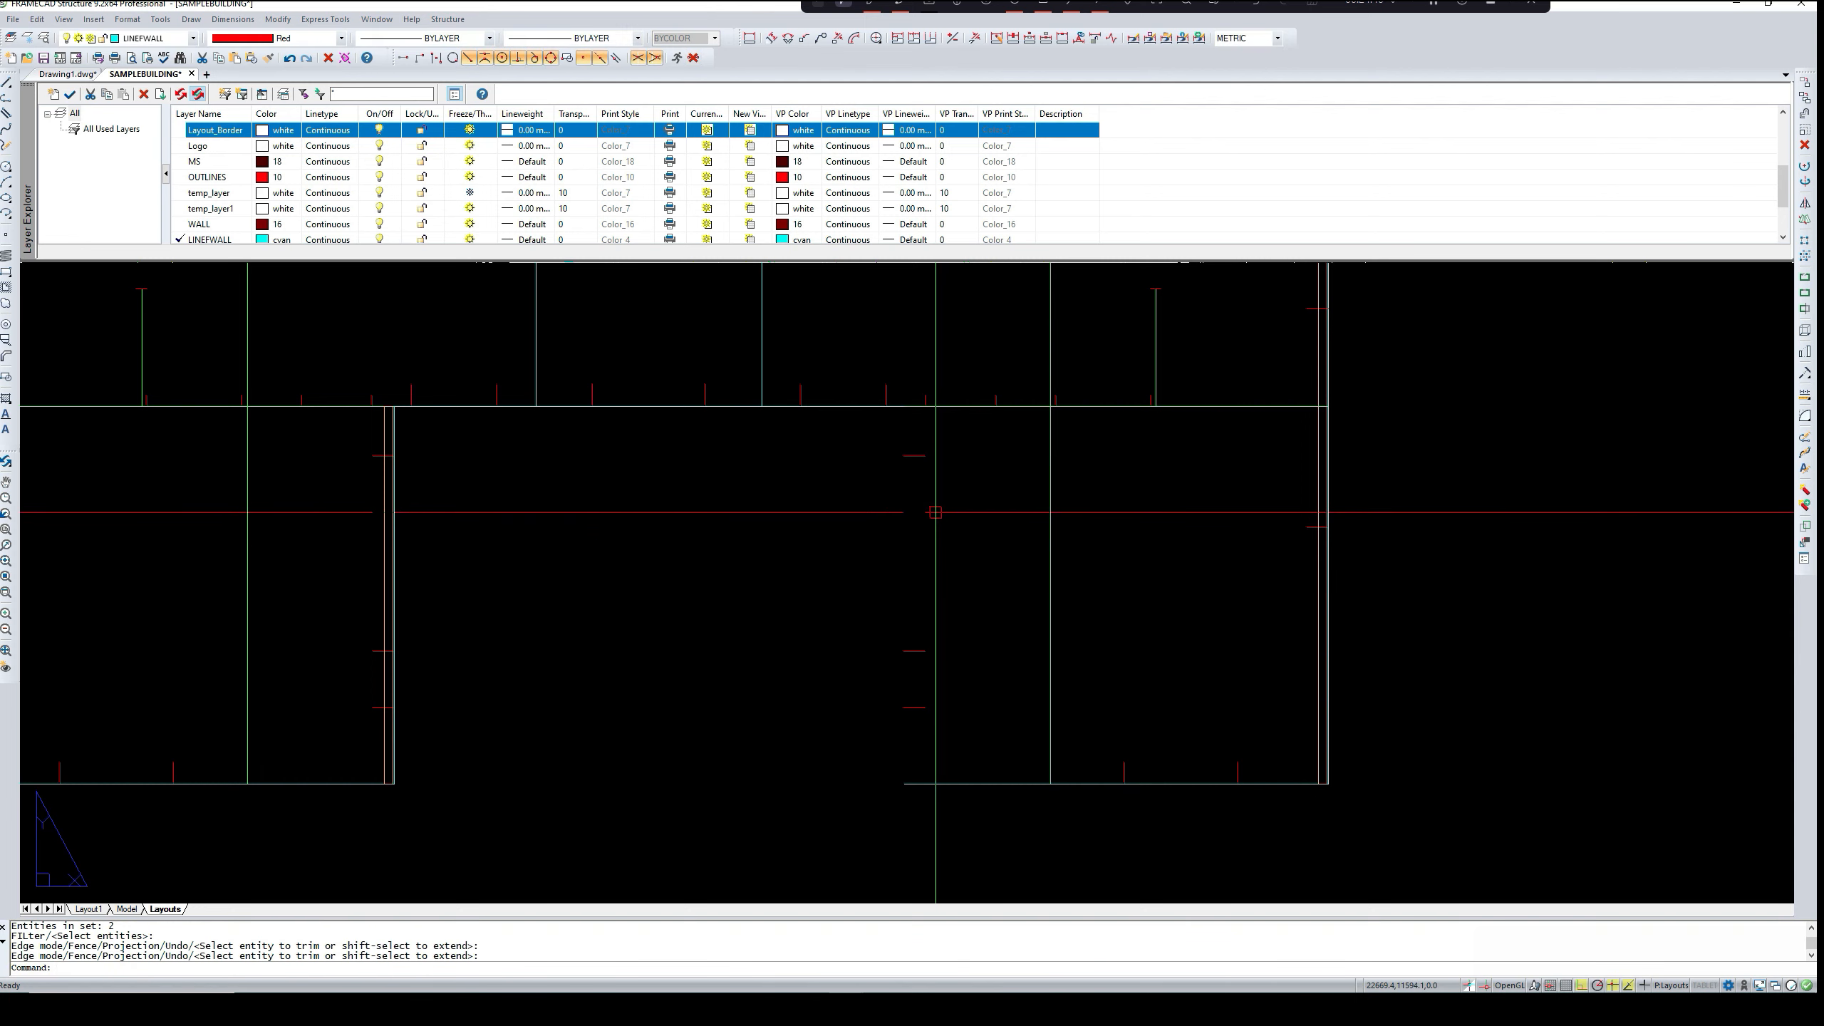
- Draw a 4000 mm vertical replacement line from the lower-right room's courtyard-side lower corner up to the horizontal cross wall
{"action": "type", "text": "l"}
{"action": "key", "text": "Return"}
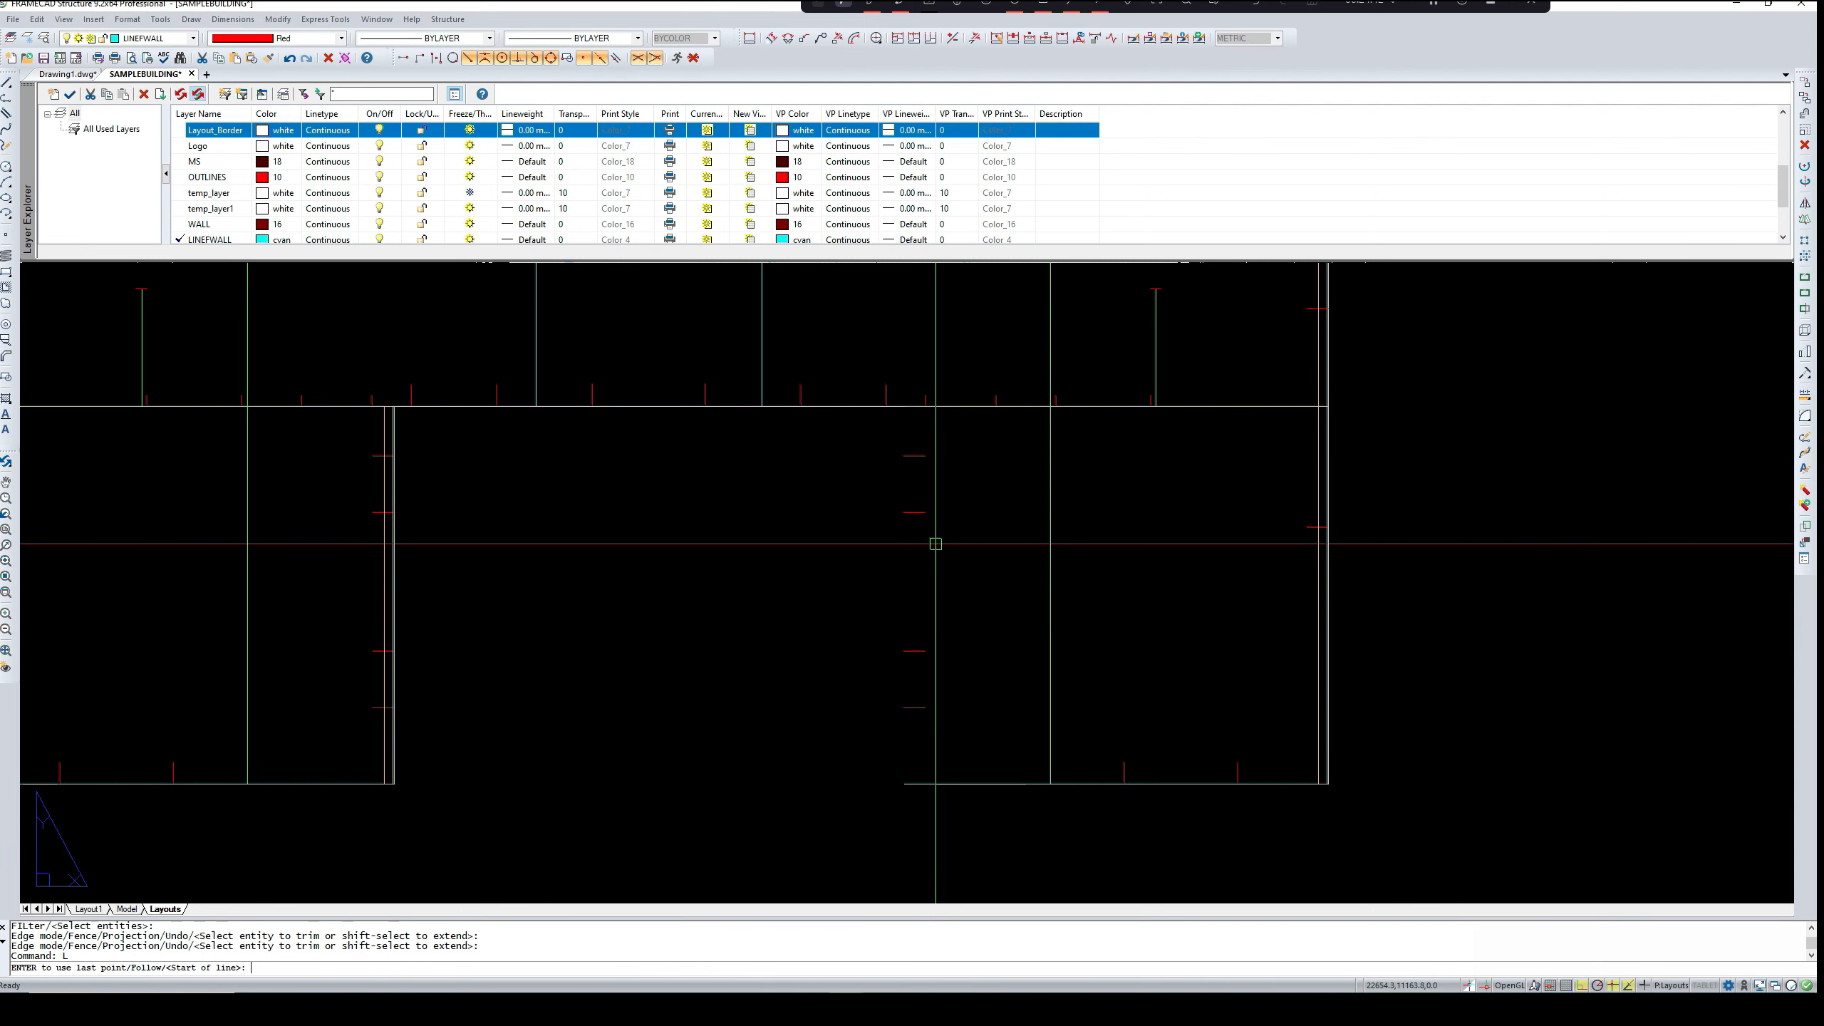
{"action": "left_click", "coordinate": [904, 783]}
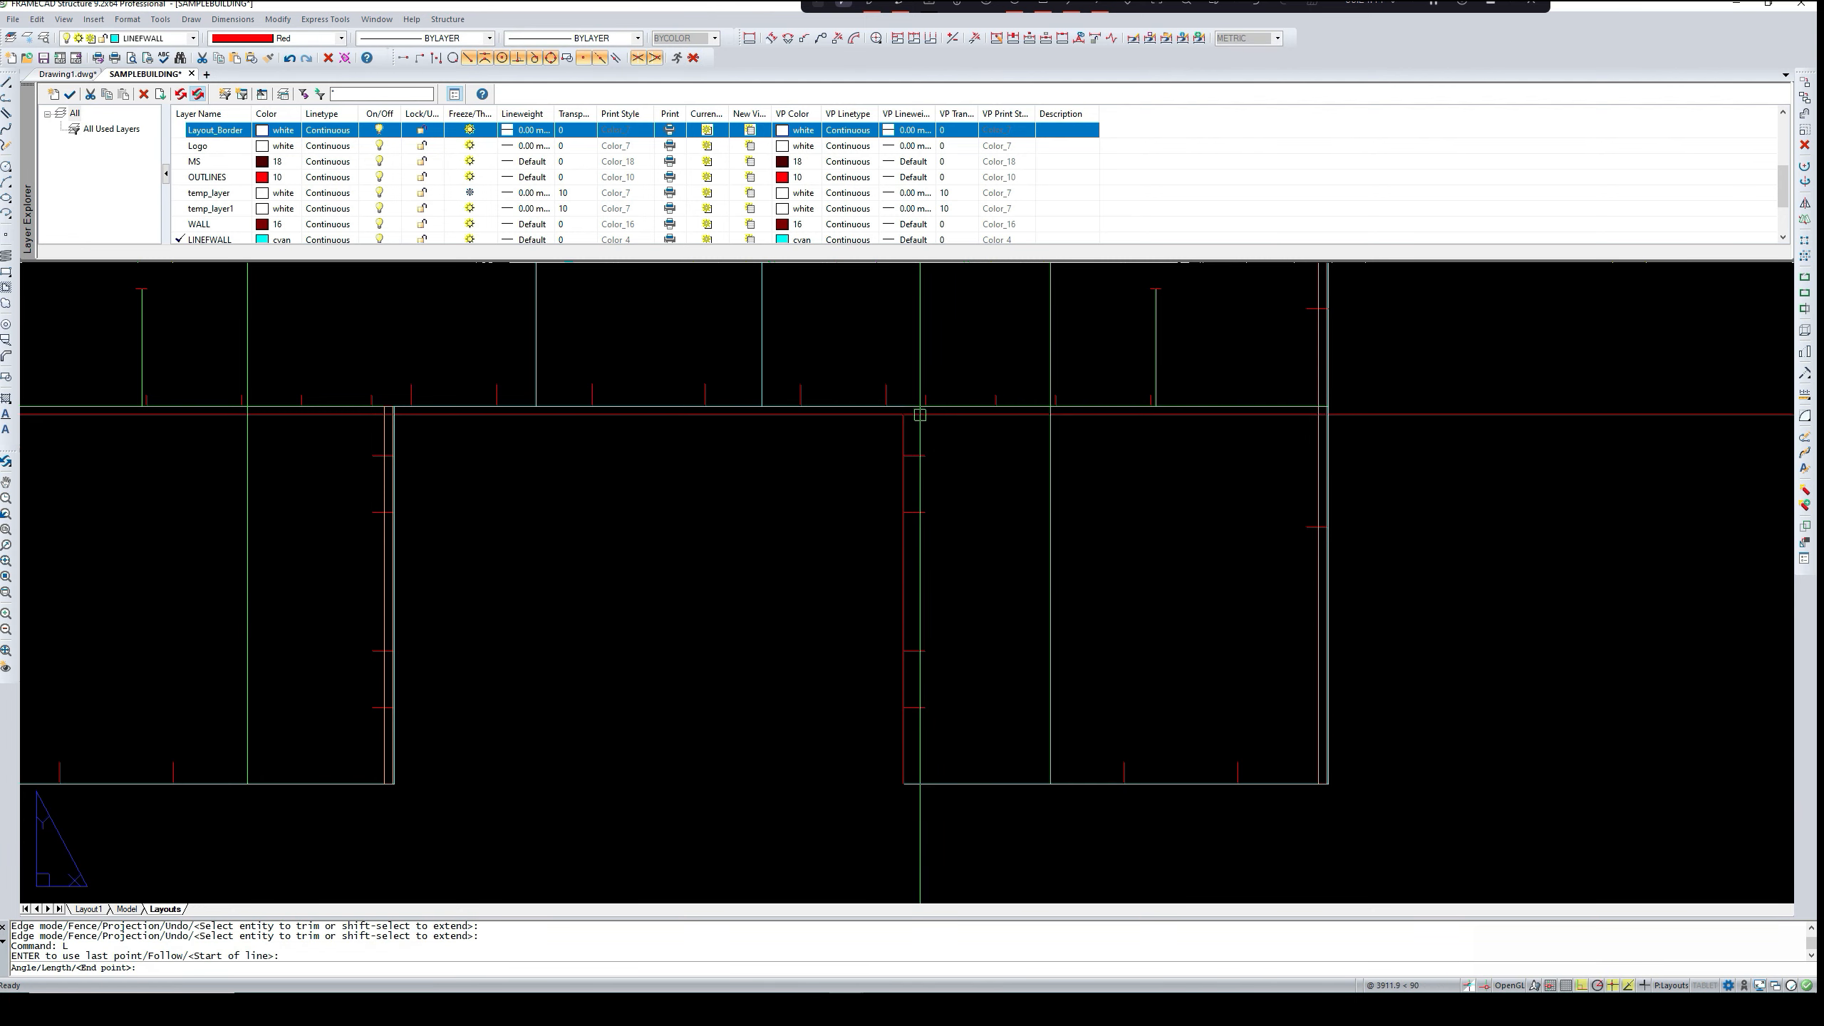
{"action": "scroll", "coordinate": [898, 408], "scroll_direction": "up", "scroll_amount": 2}
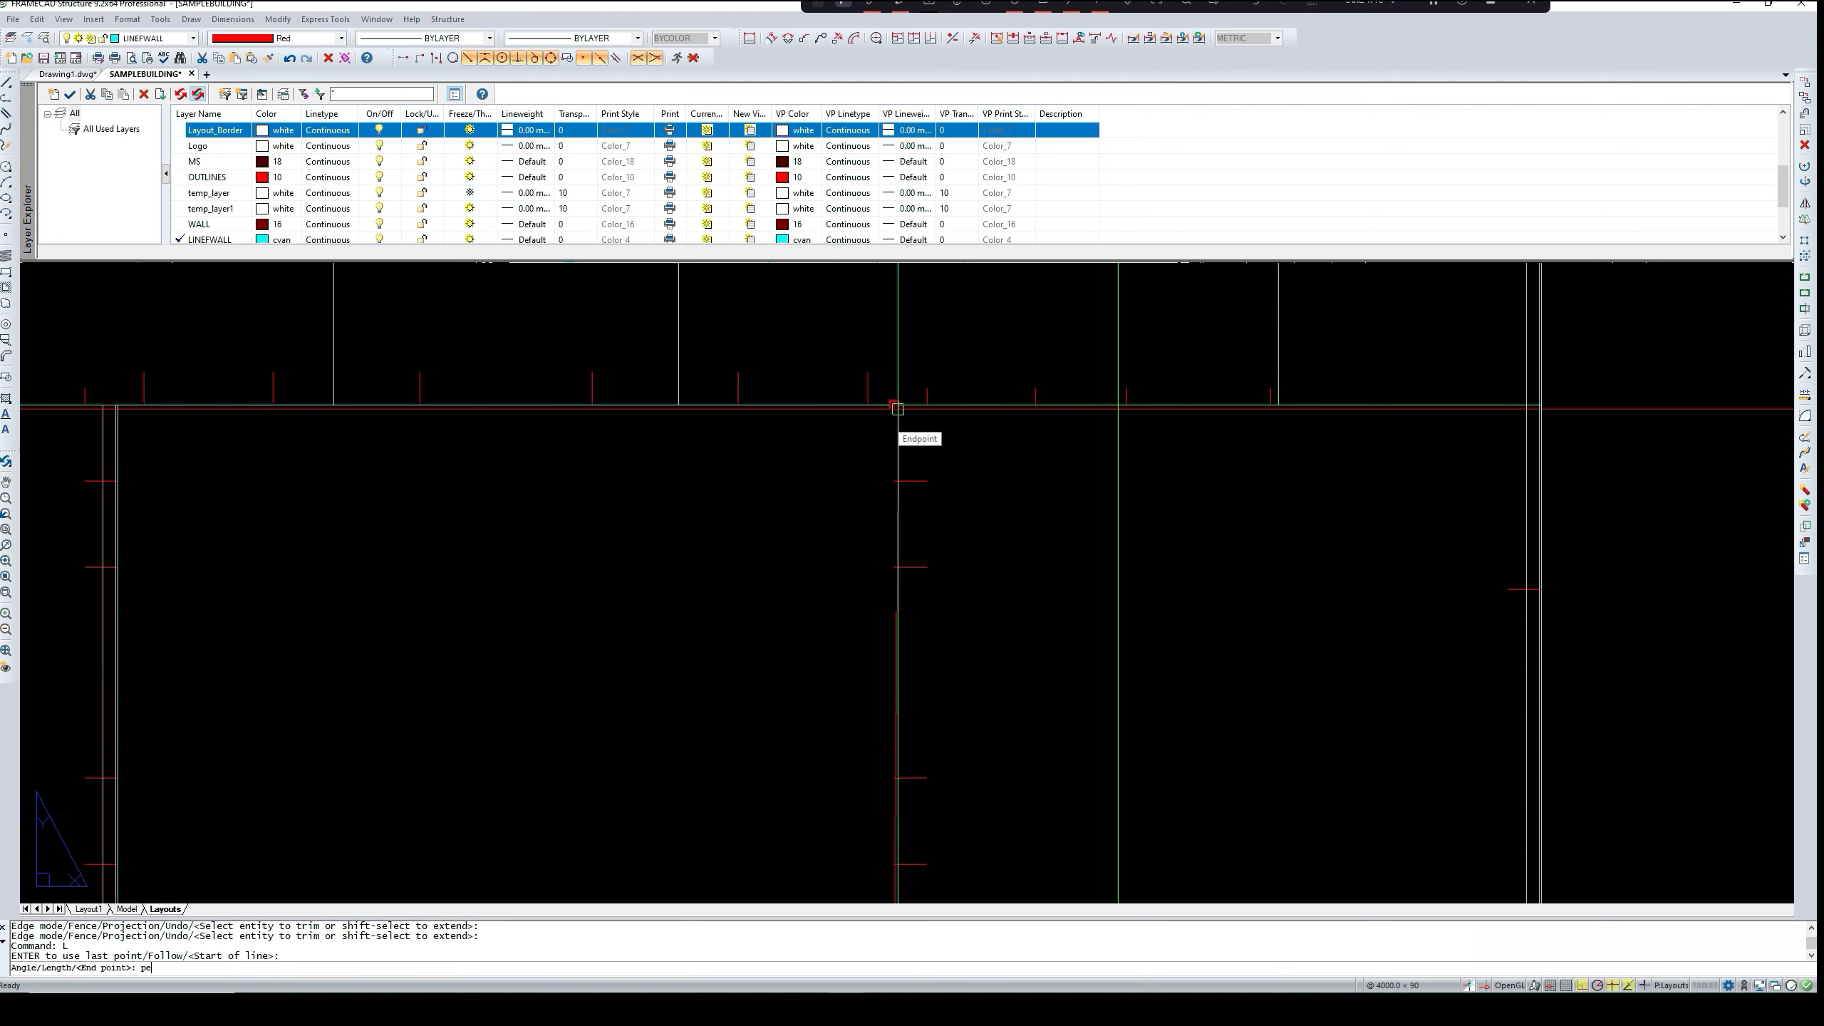
{"action": "left_click", "coordinate": [894, 406]}
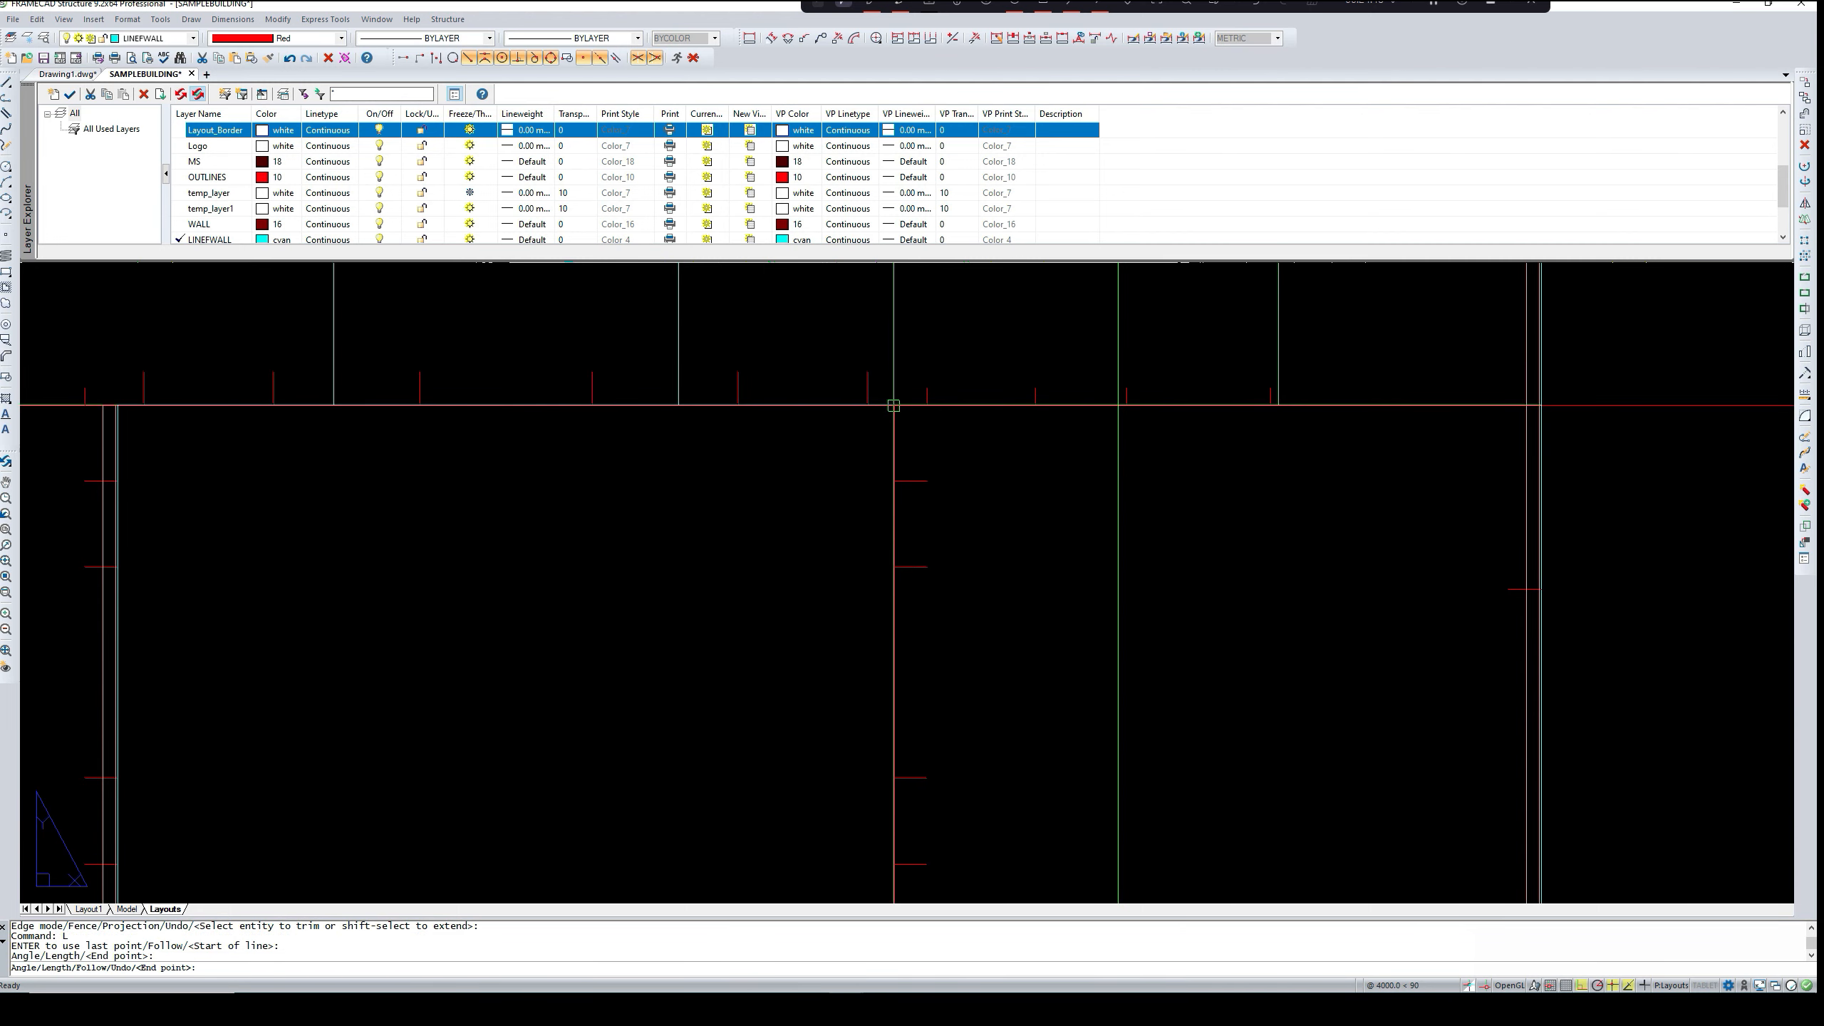
{"action": "scroll", "coordinate": [898, 410], "scroll_direction": "down", "scroll_amount": 3}
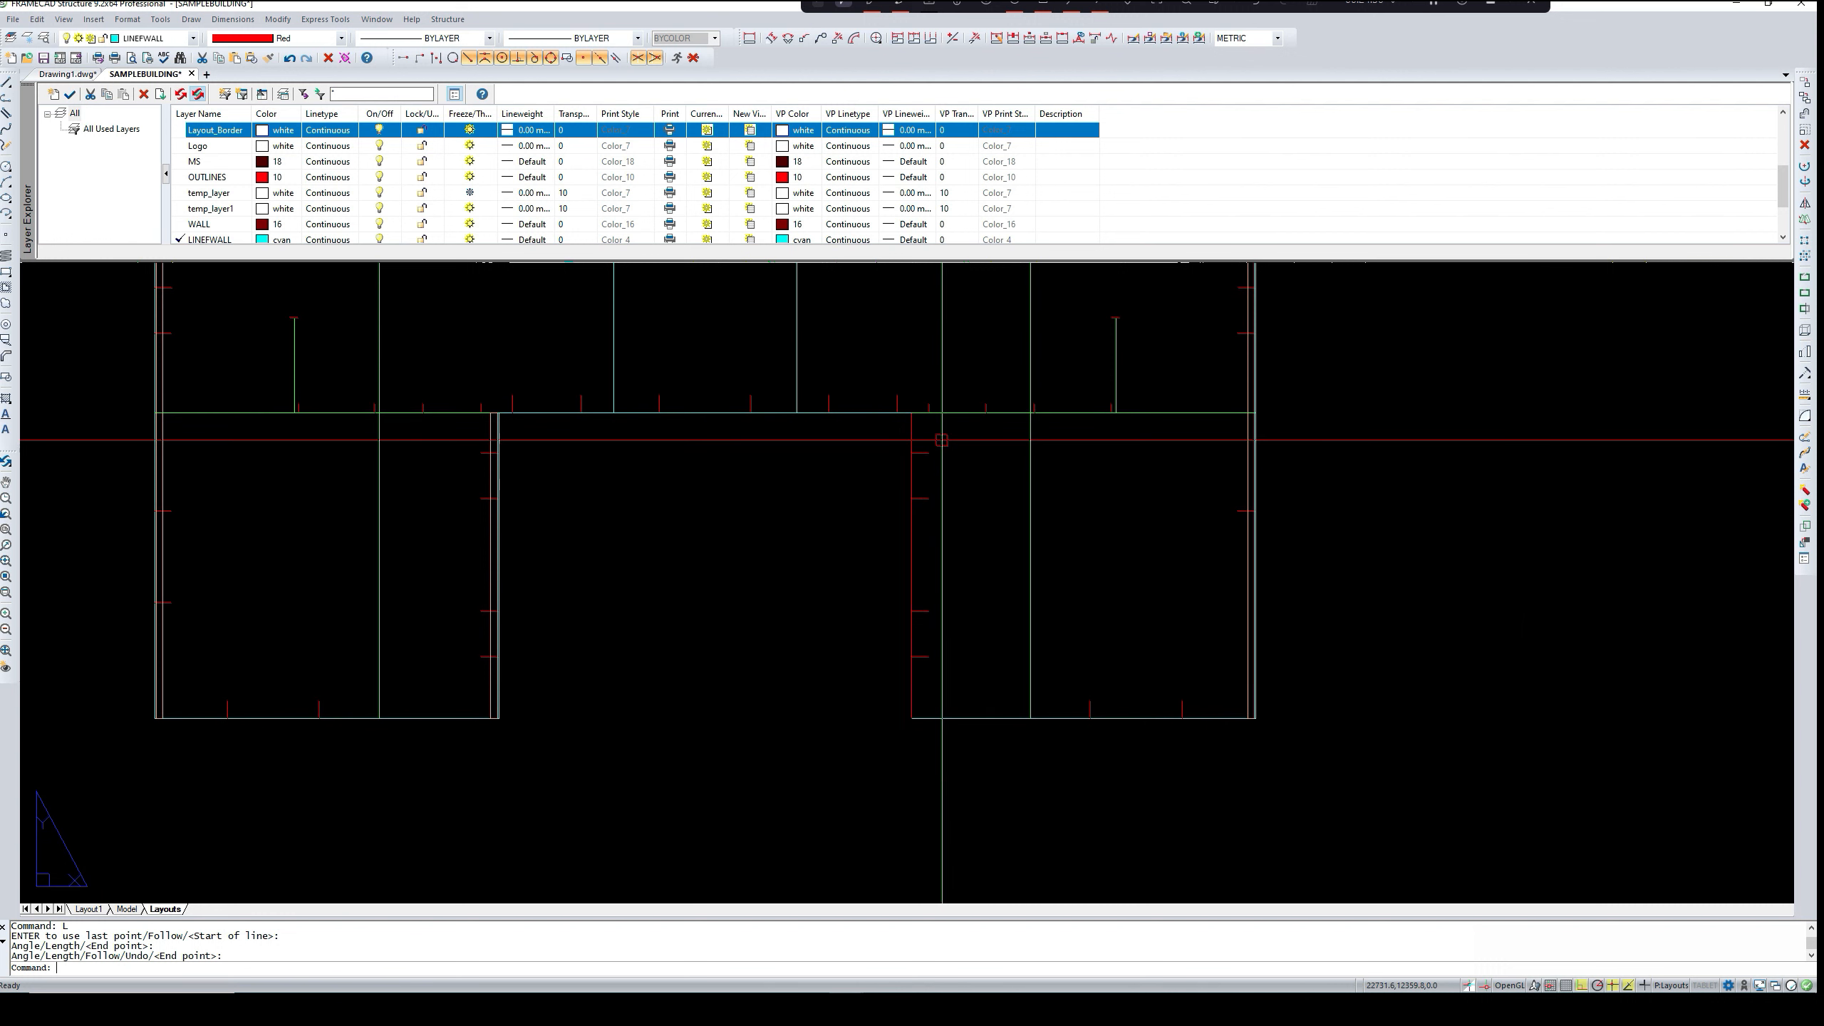
- Match the properties of the lower-right room's new courtyard-side line to those of its lower wall line
{"action": "type", "text": "a"}
{"action": "key", "text": "Return"}
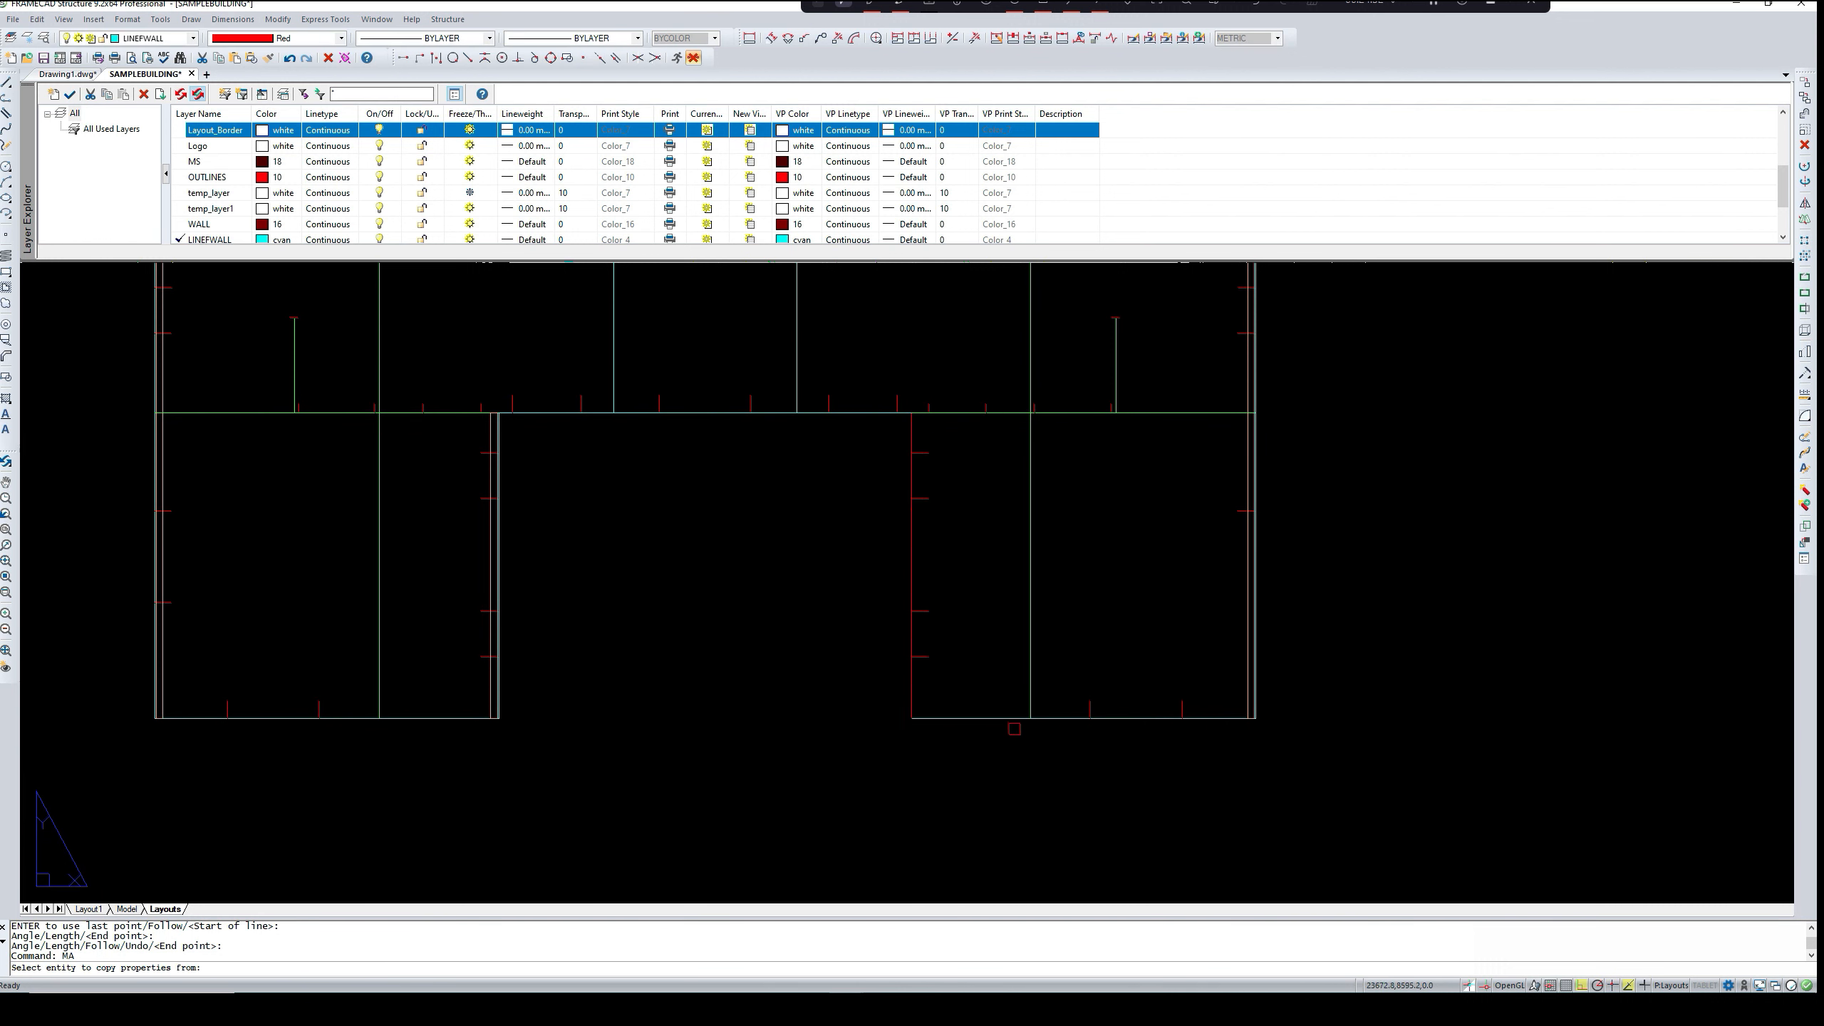
{"action": "left_click", "coordinate": [1008, 718]}
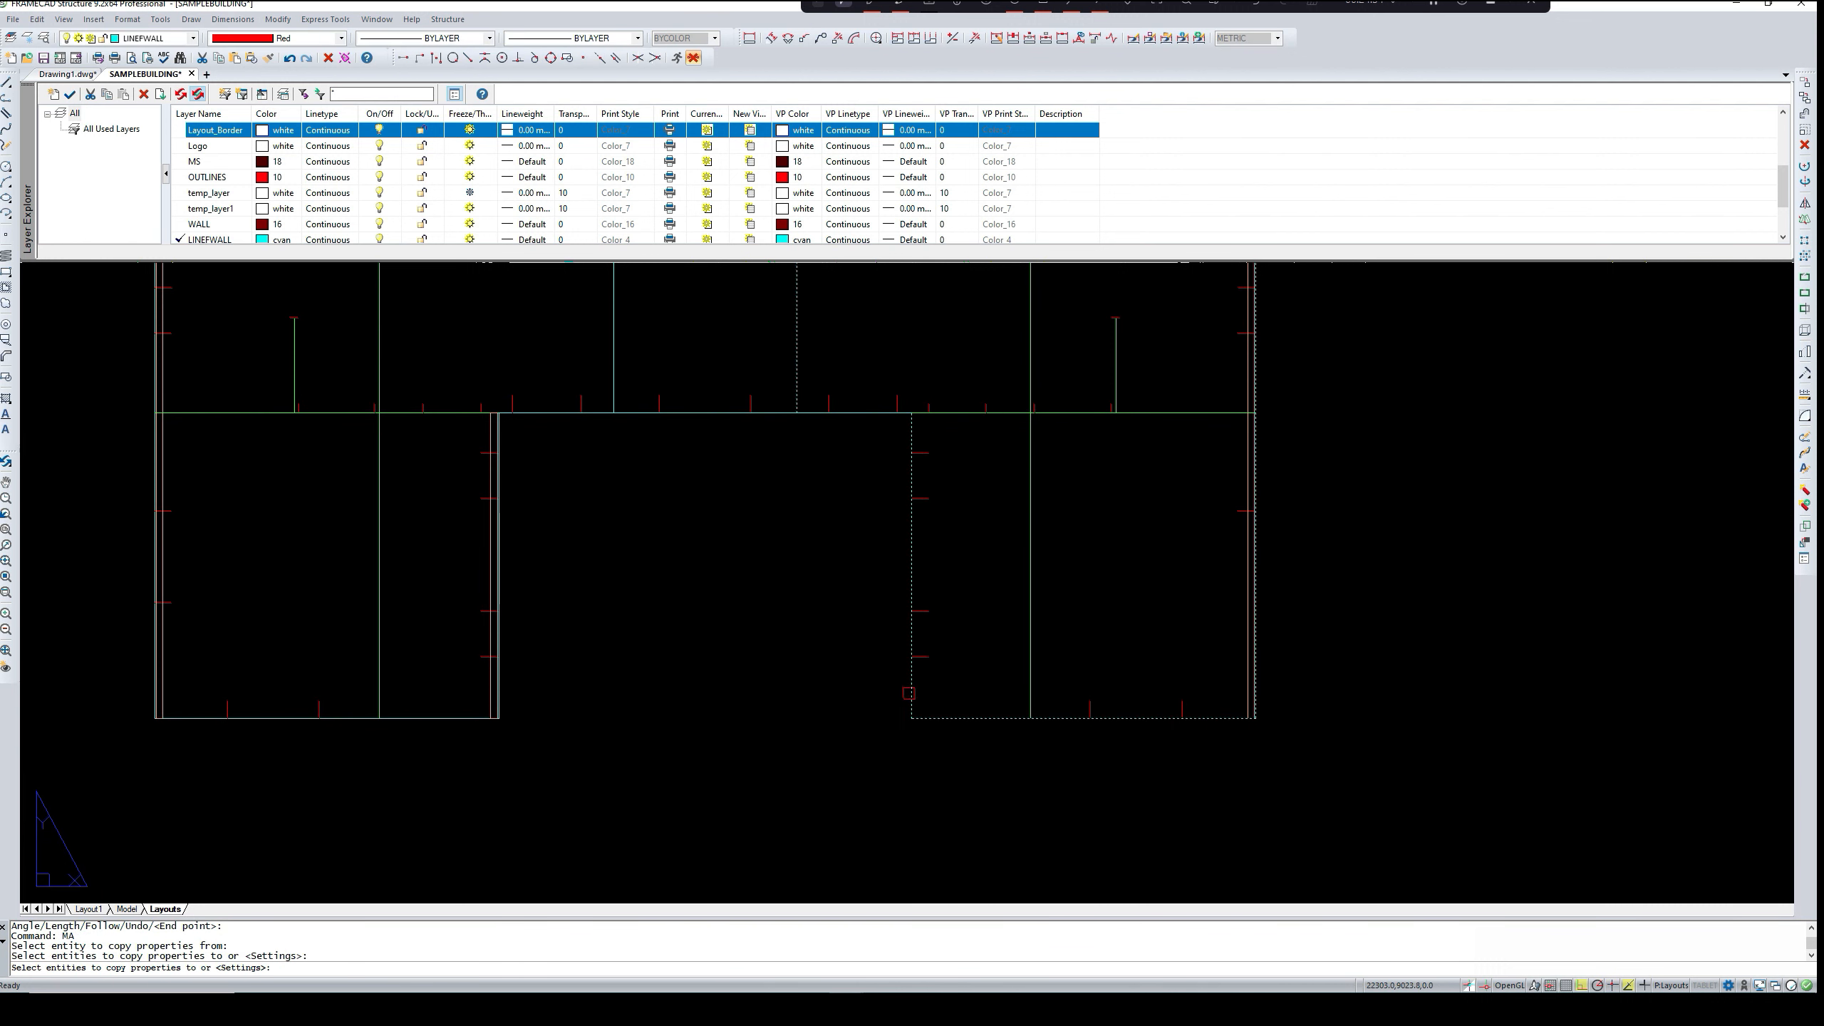
{"action": "key", "text": "Return"}
- Apply a member fillet between the replacement wall line and the horizontal cross wall line at their junction
{"action": "scroll", "coordinate": [902, 458], "scroll_direction": "up", "scroll_amount": 9}
{"action": "middle_click_drag", "start_coordinate": [920, 302], "coordinate": [904, 422]}
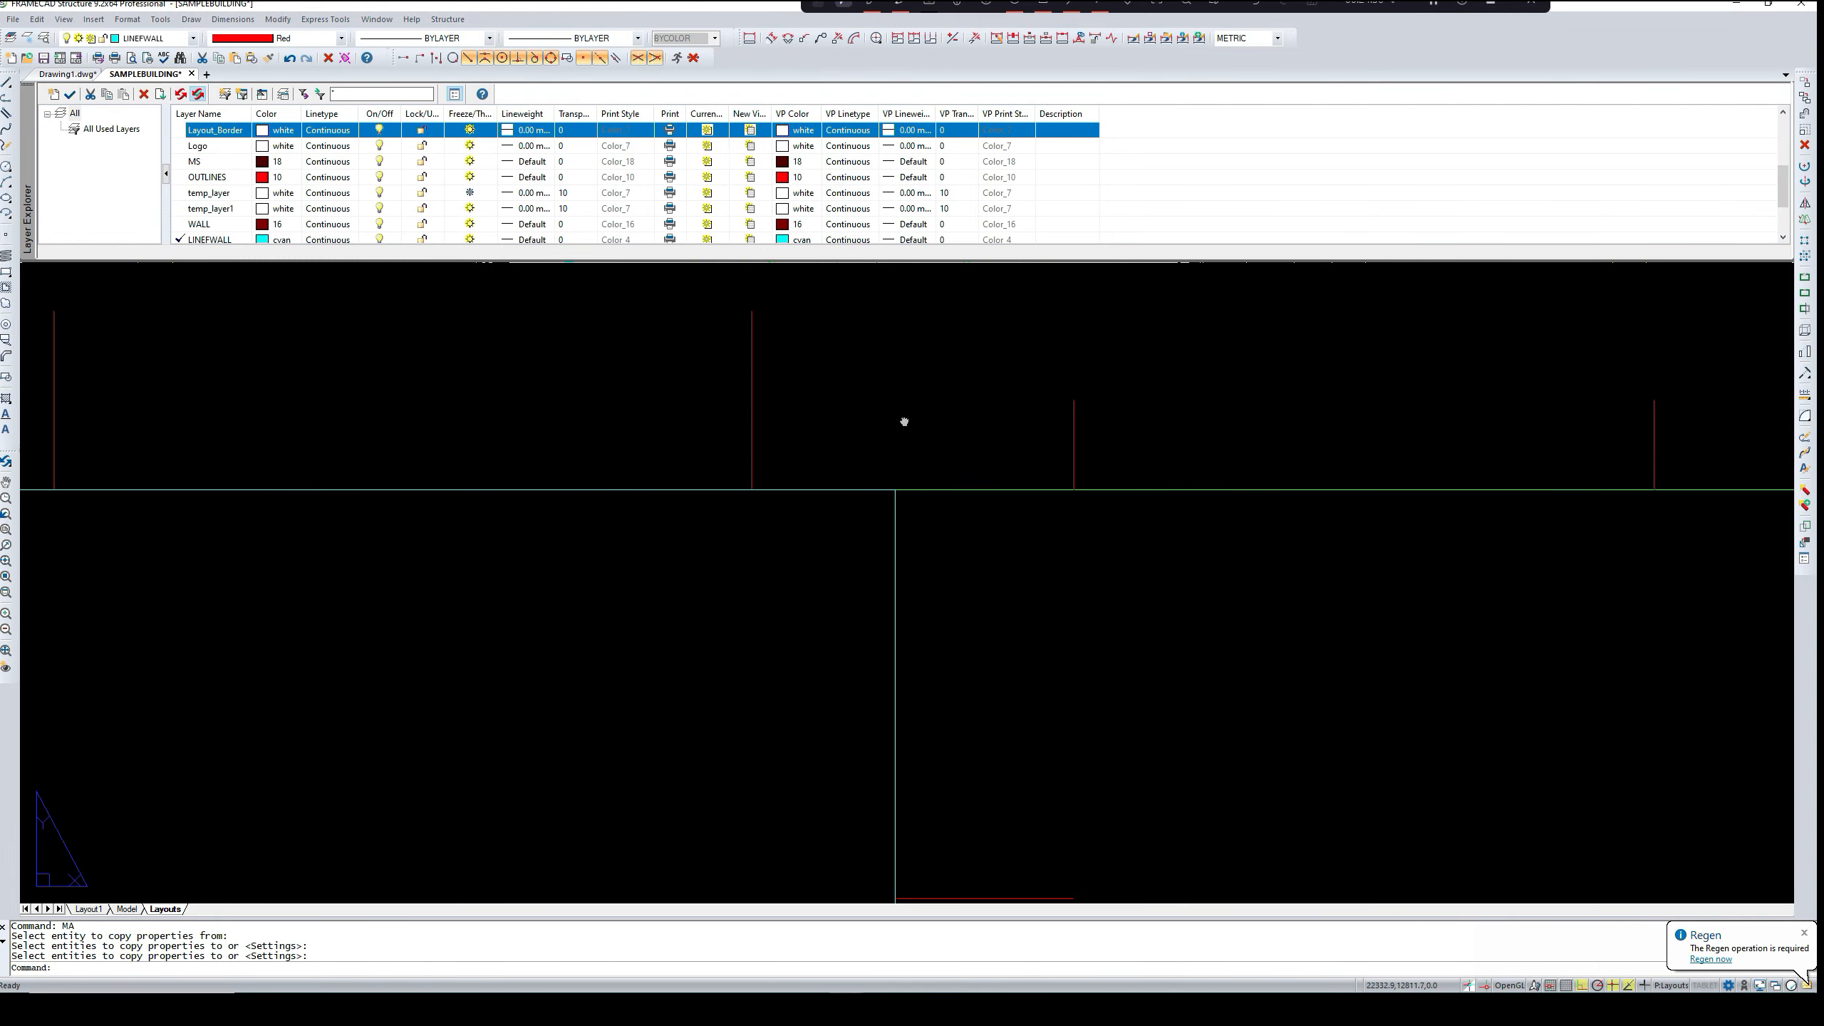
{"action": "scroll", "coordinate": [904, 422], "scroll_direction": "up", "scroll_amount": 2}
{"action": "key", "text": "Escape"}
{"action": "type", "text": "f"}
{"action": "key", "text": "Return"}
{"action": "left_click", "coordinate": [902, 540]}
{"action": "key", "text": "Return"}
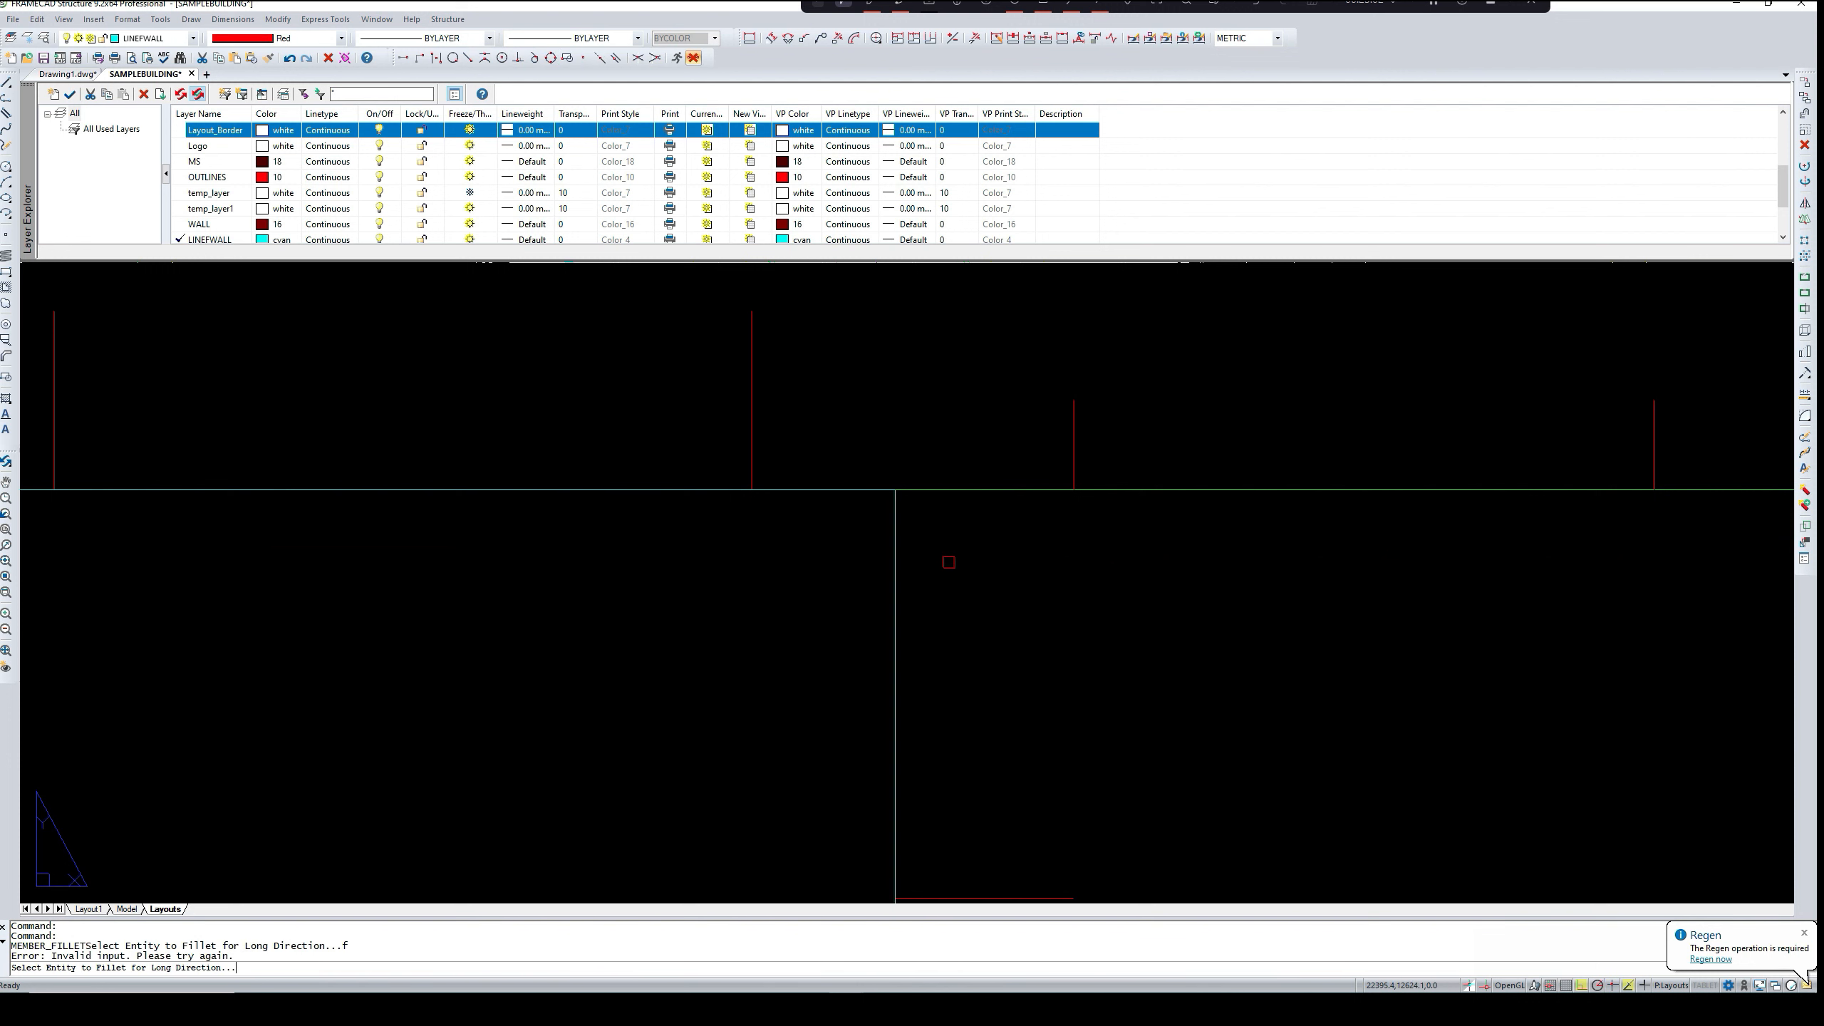
{"action": "left_click", "coordinate": [848, 487]}
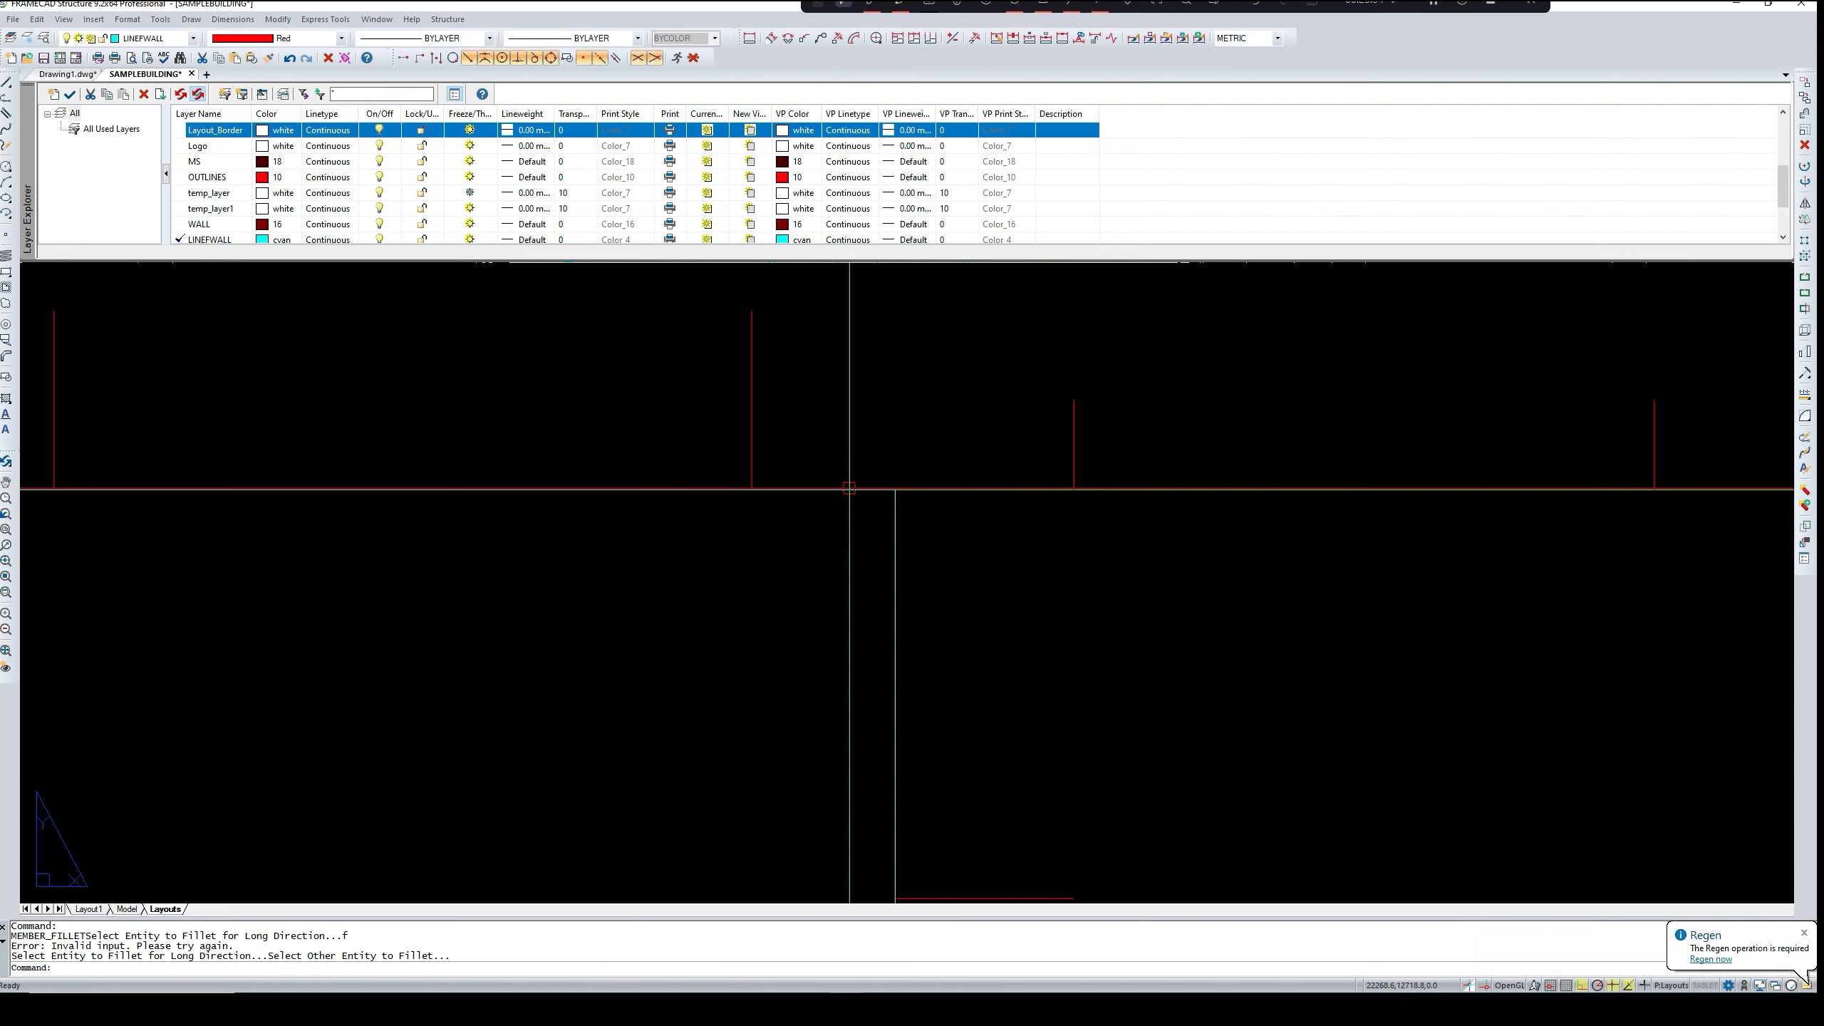
{"action": "scroll", "coordinate": [947, 536], "scroll_direction": "down", "scroll_amount": 4}
{"action": "key", "text": "Escape"}
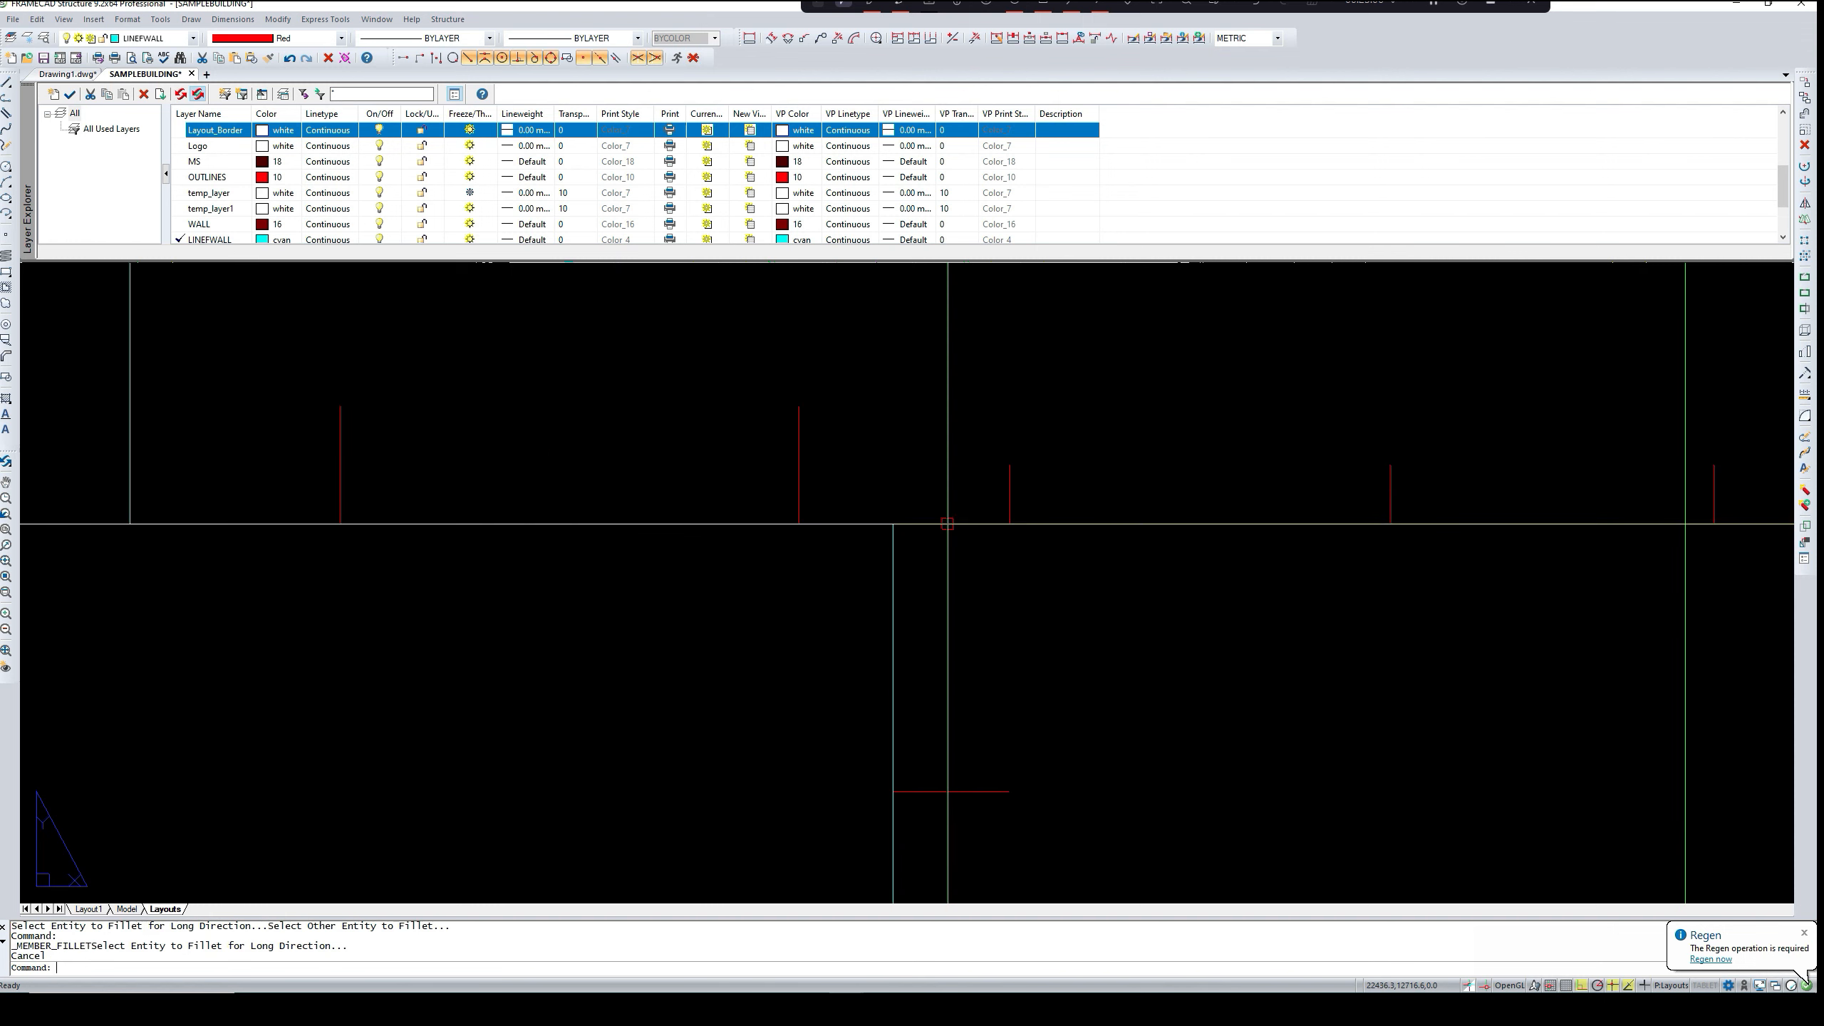
- Check where the horizontal cross wall line ends at the junction with the replacement wall line
{"action": "left_click", "coordinate": [947, 526]}
{"action": "scroll", "coordinate": [891, 516], "scroll_direction": "up", "scroll_amount": 6}
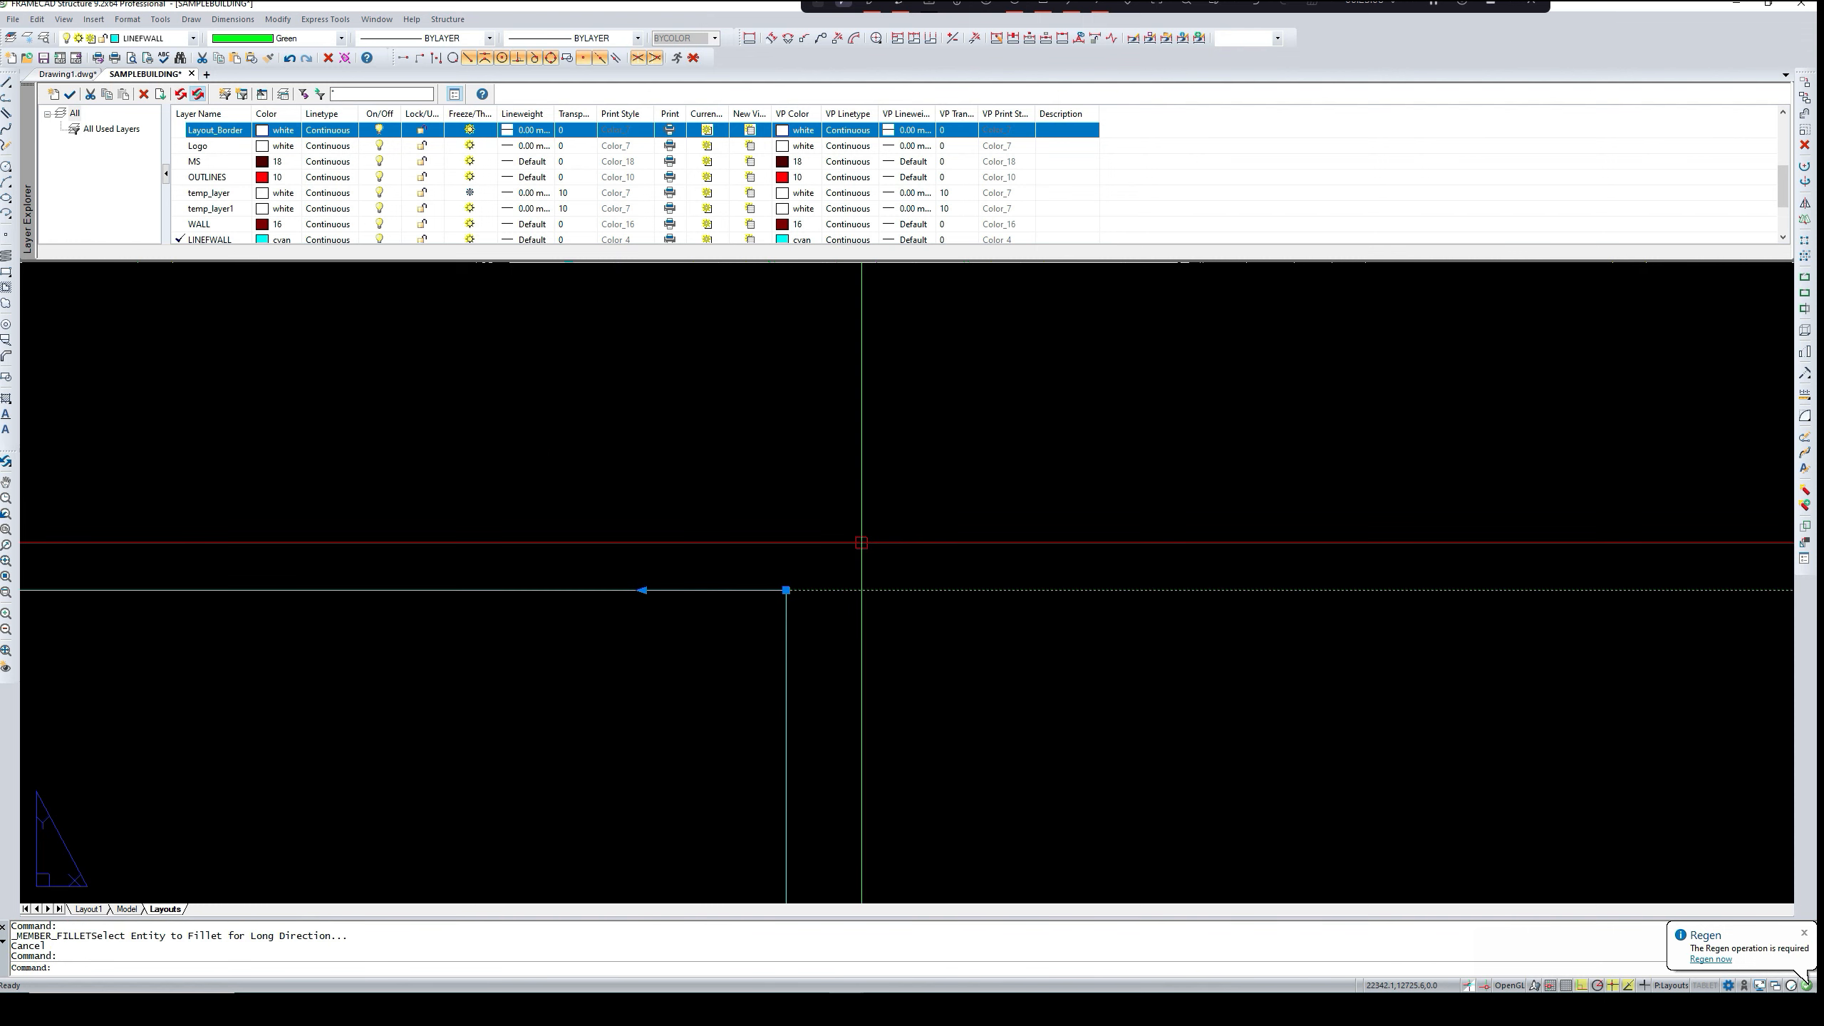
{"action": "key", "text": "Escape"}
{"action": "scroll", "coordinate": [872, 631], "scroll_direction": "down", "scroll_amount": 5}
{"action": "scroll", "coordinate": [913, 660], "scroll_direction": "down", "scroll_amount": 5}
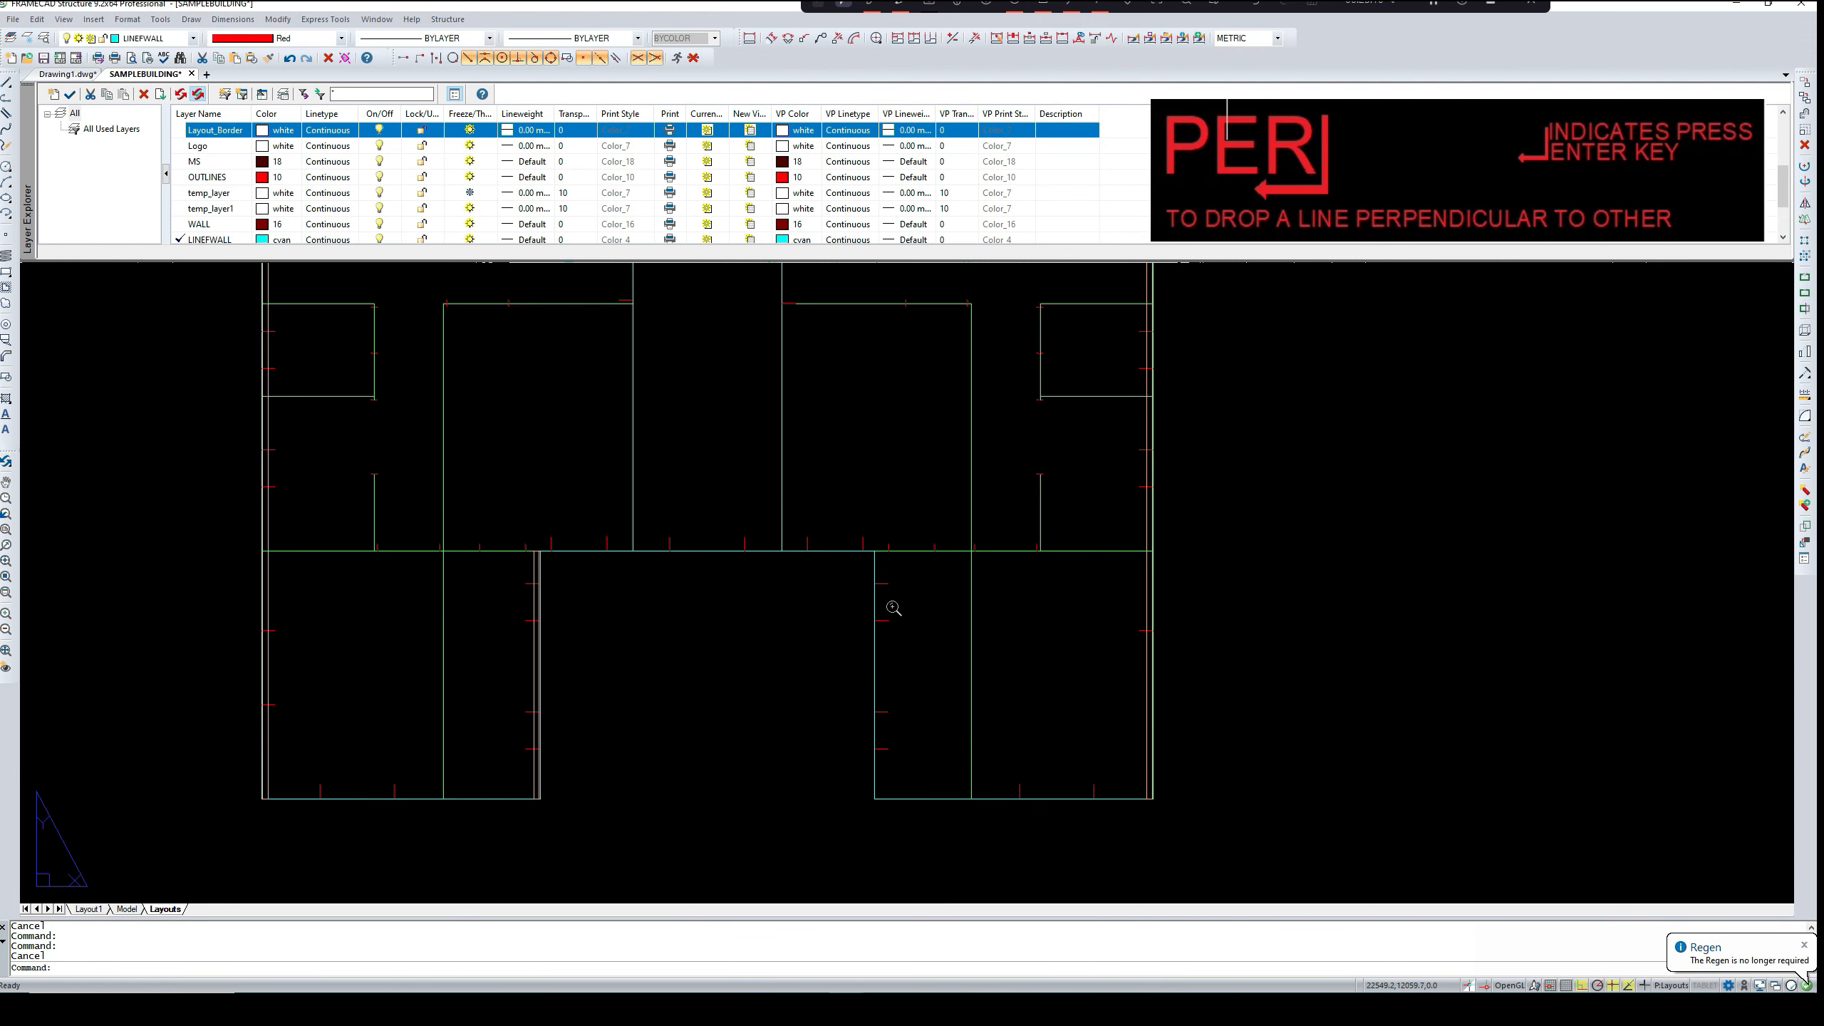
- Place the lower-right room's courtyard-side panel with PD from the cross wall junction to the lower corner, oriented into the room
{"action": "type", "text": "PD"}
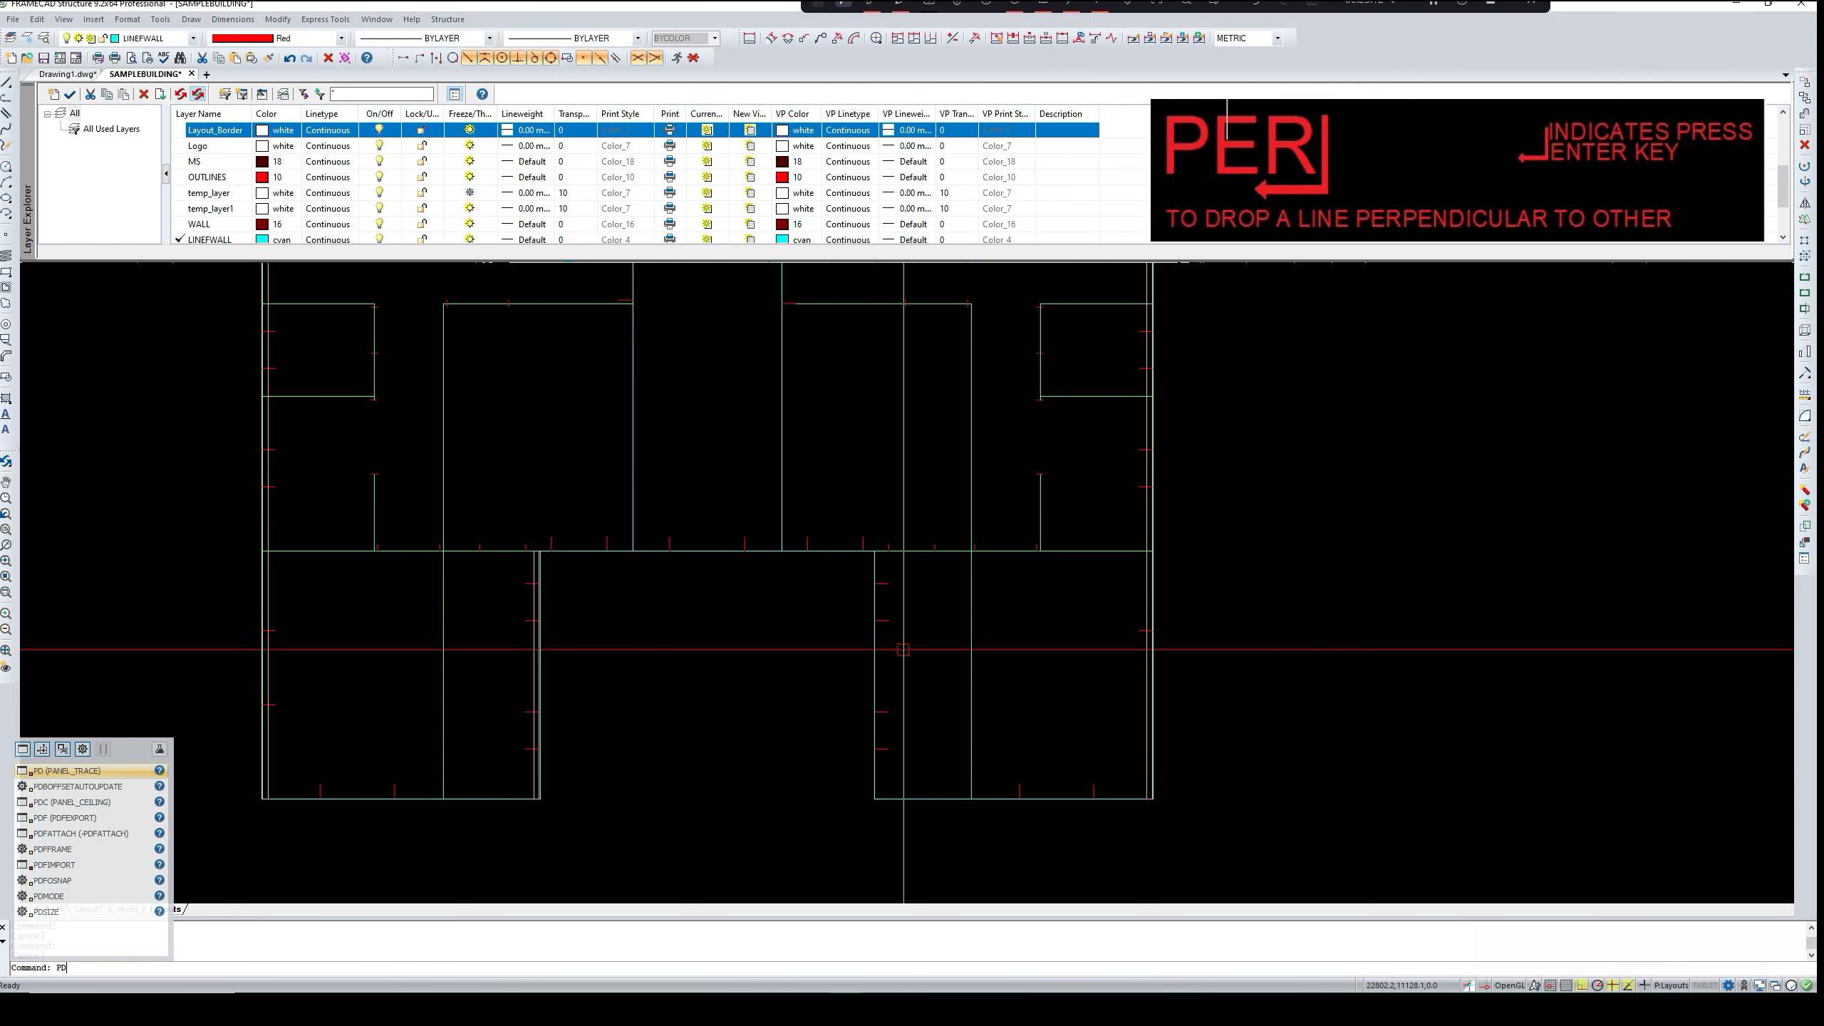
{"action": "key", "text": "Return"}
{"action": "scroll", "coordinate": [882, 547], "scroll_direction": "up", "scroll_amount": 5}
{"action": "left_click", "coordinate": [882, 547]}
{"action": "scroll", "coordinate": [882, 547], "scroll_direction": "down", "scroll_amount": 5}
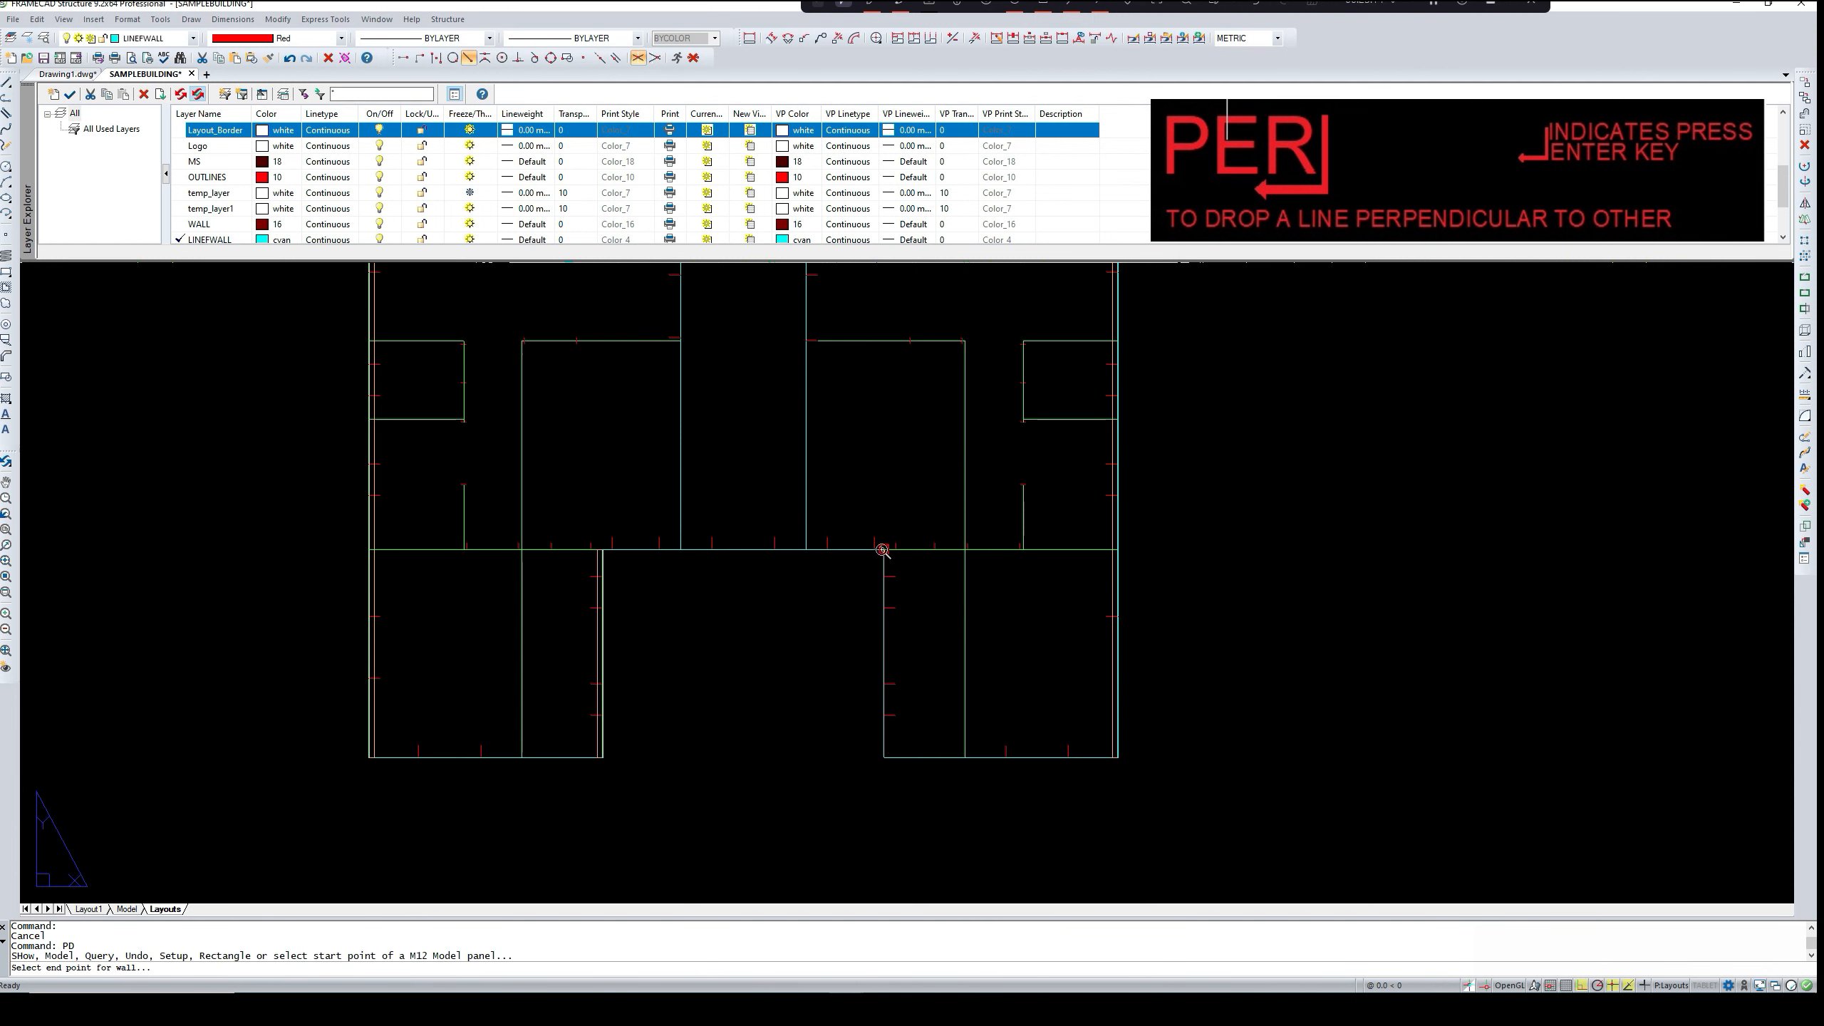
{"action": "scroll", "coordinate": [892, 773], "scroll_direction": "up", "scroll_amount": 5}
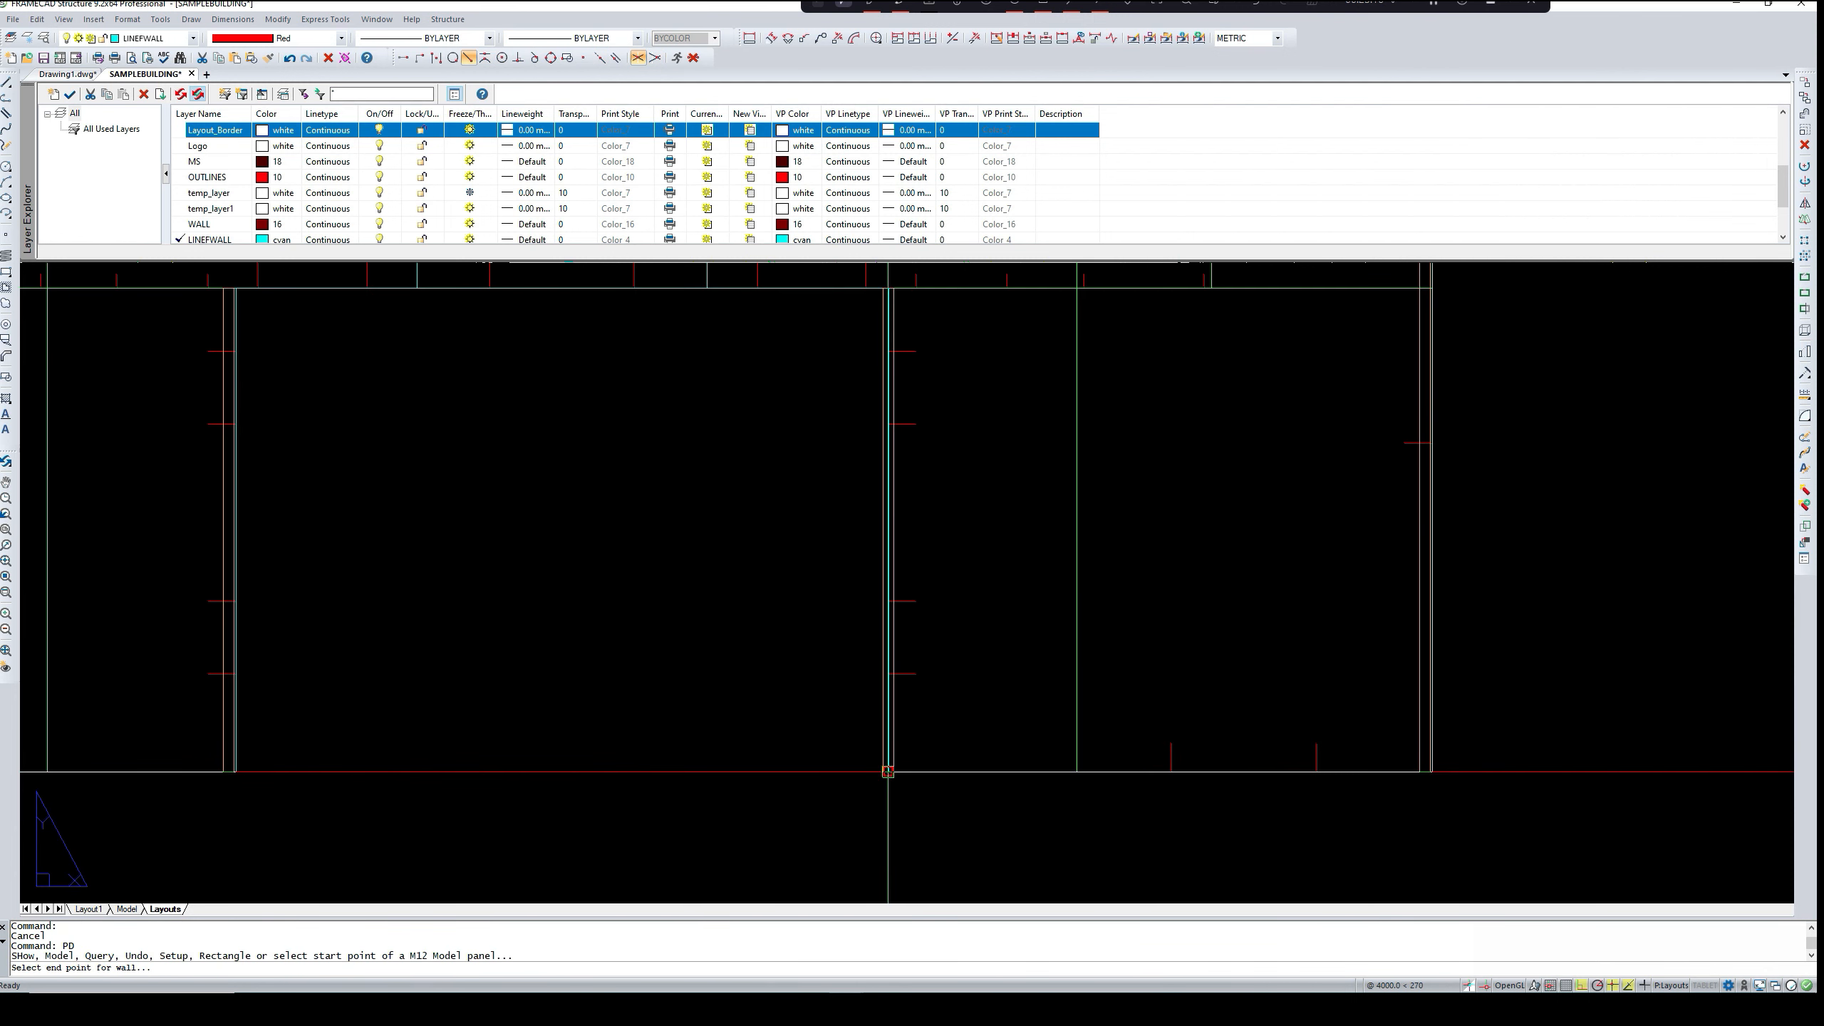
{"action": "left_click", "coordinate": [887, 771]}
{"action": "left_click", "coordinate": [926, 751]}
{"action": "scroll", "coordinate": [883, 704], "scroll_direction": "up", "scroll_amount": 5}
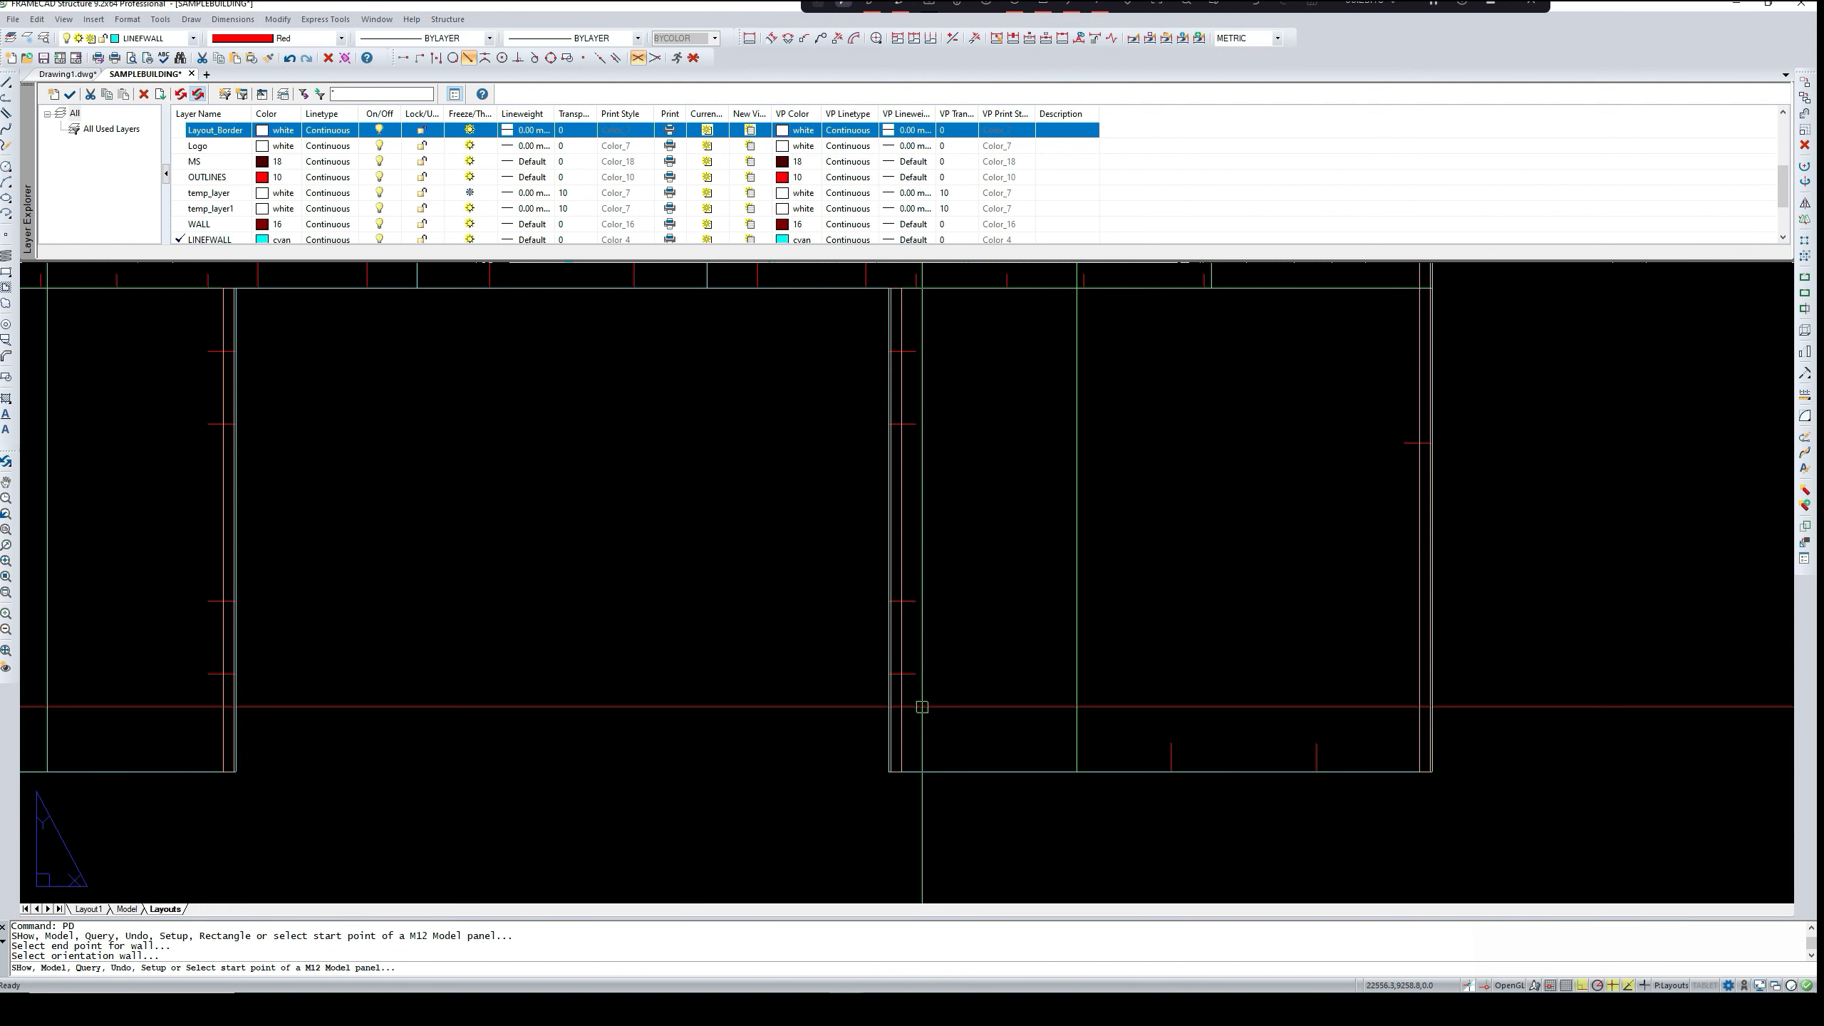
- Examine the two lower rooms' placed panels, inner wall lines and opening marks
{"action": "scroll", "coordinate": [882, 704], "scroll_direction": "down", "scroll_amount": 5}
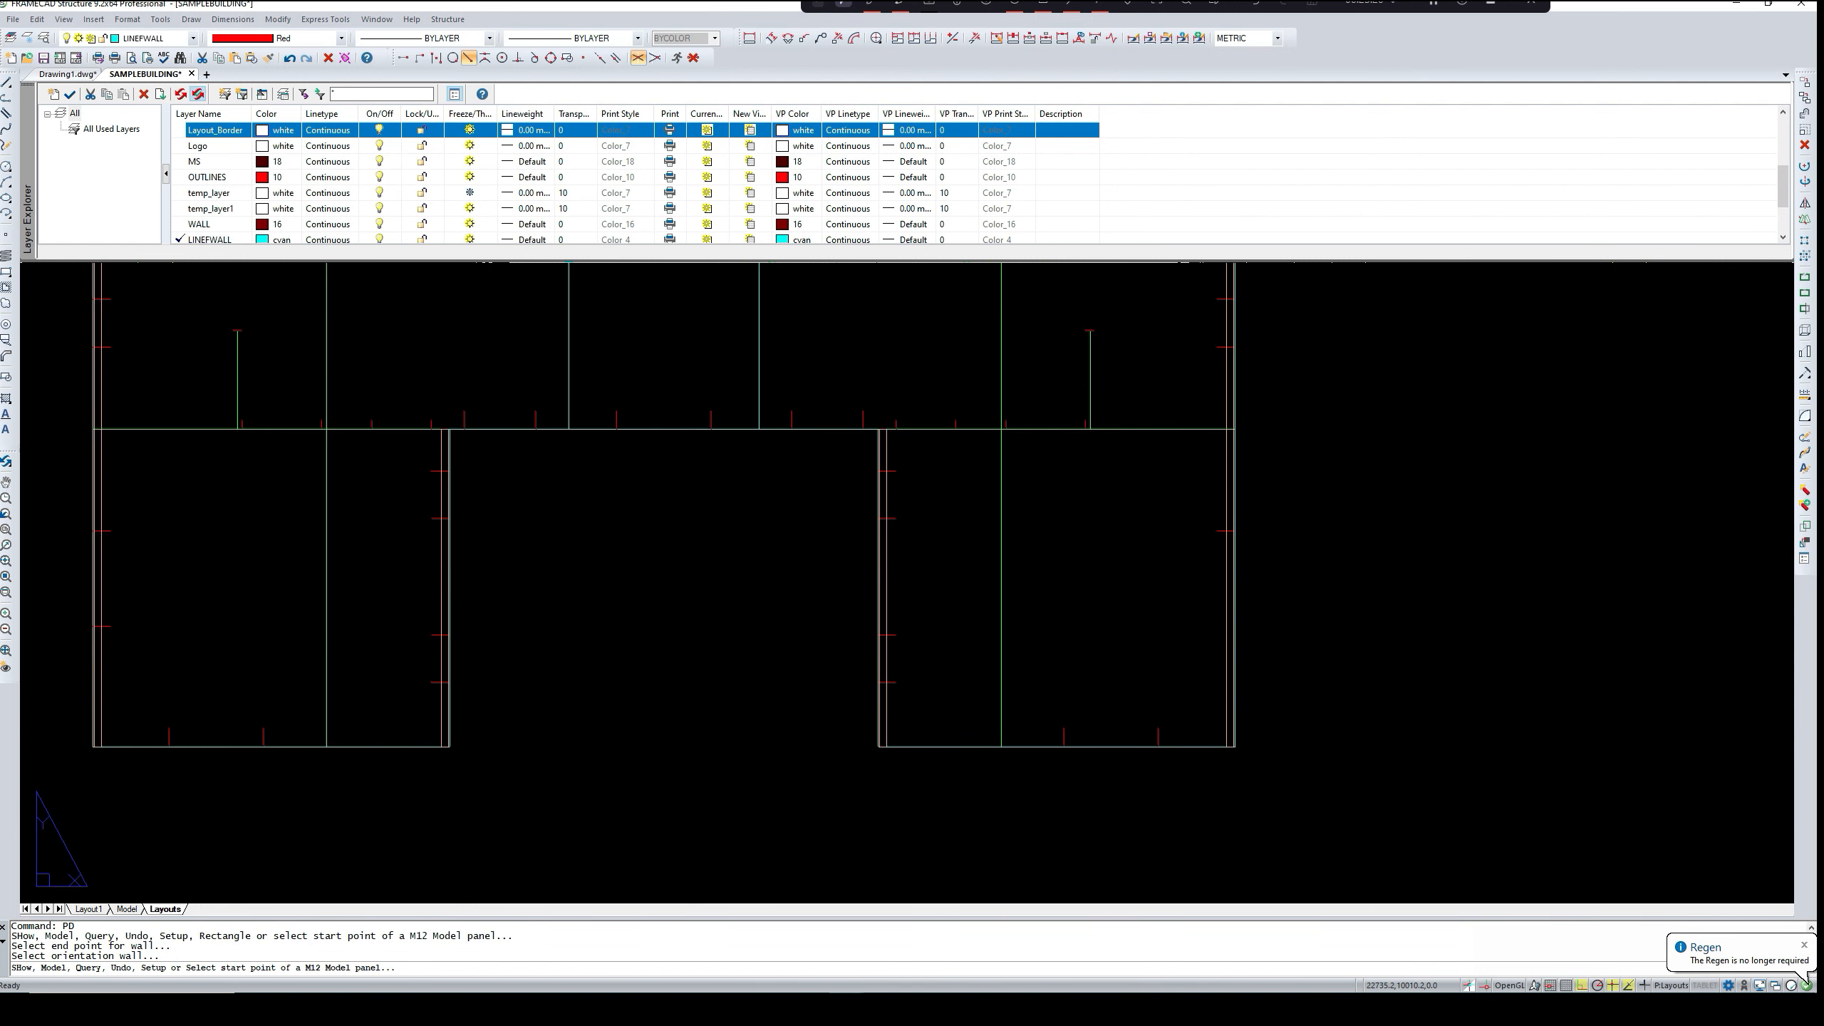
{"action": "middle_click_drag", "start_coordinate": [915, 655], "coordinate": [926, 682]}
{"action": "middle_click_drag", "start_coordinate": [601, 711], "coordinate": [809, 705]}
{"action": "middle_click_drag", "start_coordinate": [652, 745], "coordinate": [734, 721]}
{"action": "scroll", "coordinate": [640, 669], "scroll_direction": "up", "scroll_amount": 2}
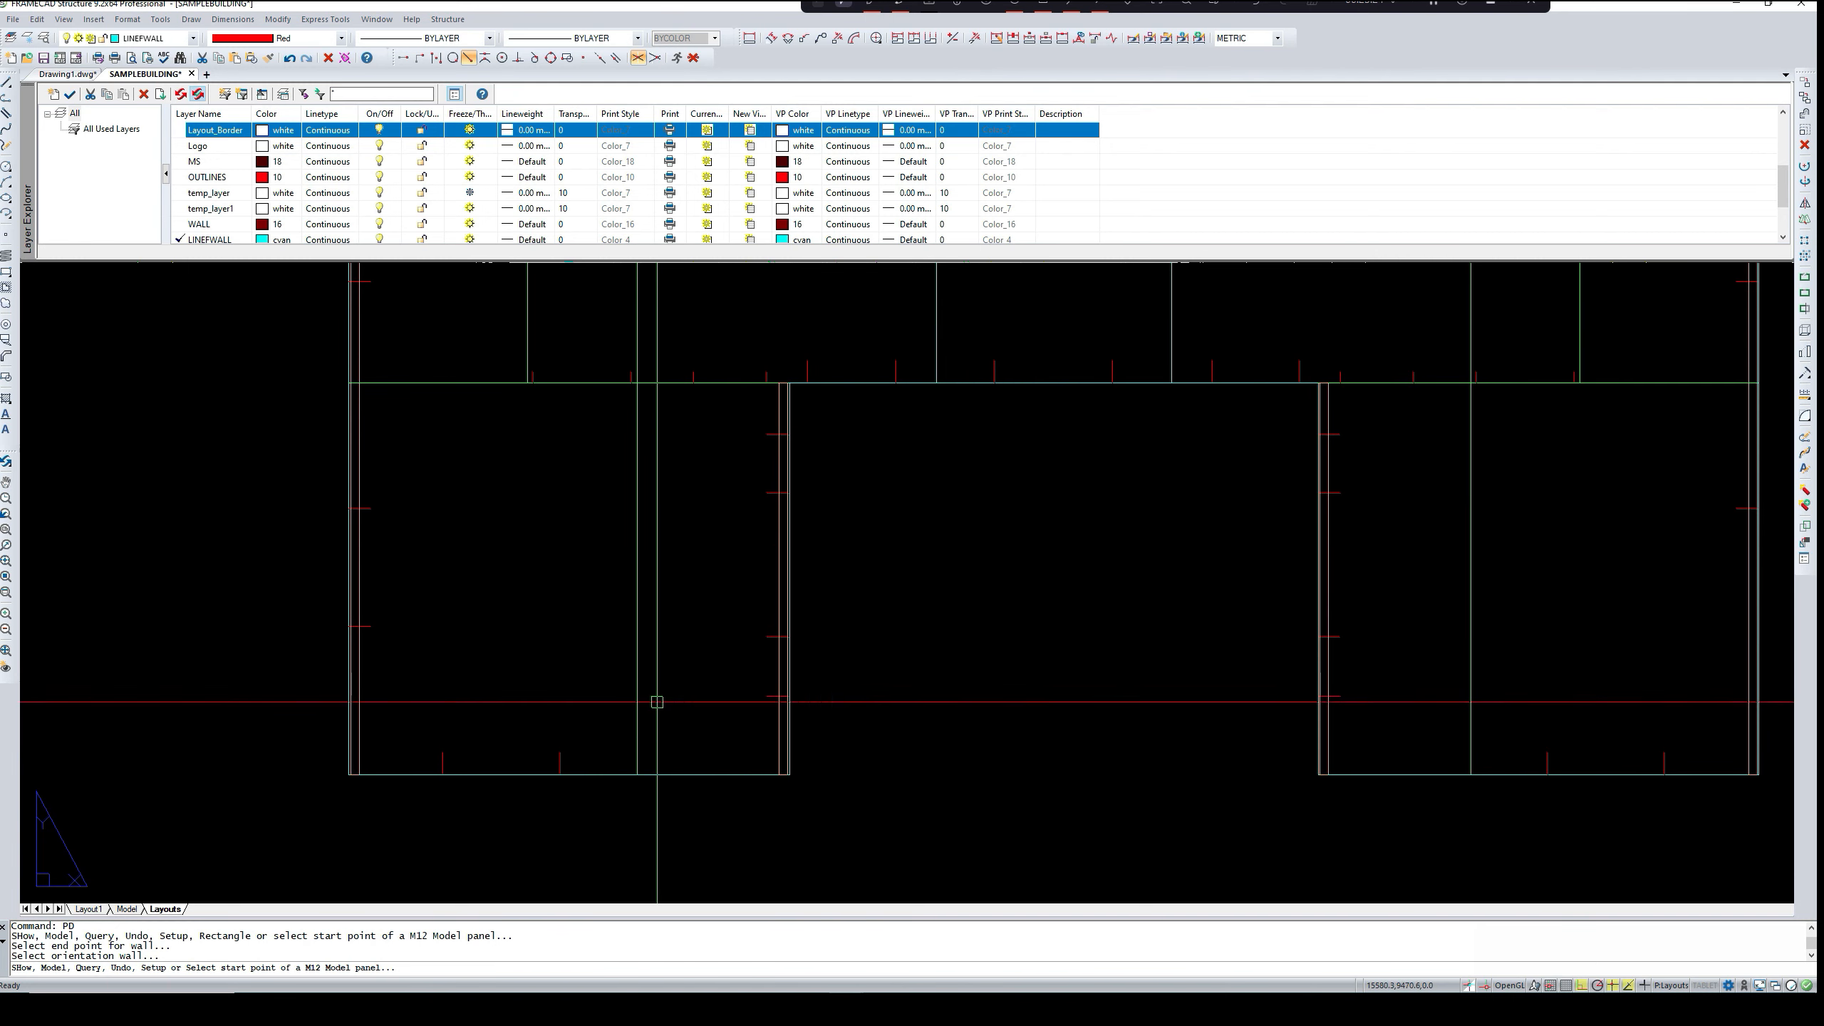
{"action": "scroll", "coordinate": [660, 699], "scroll_direction": "down", "scroll_amount": 3}
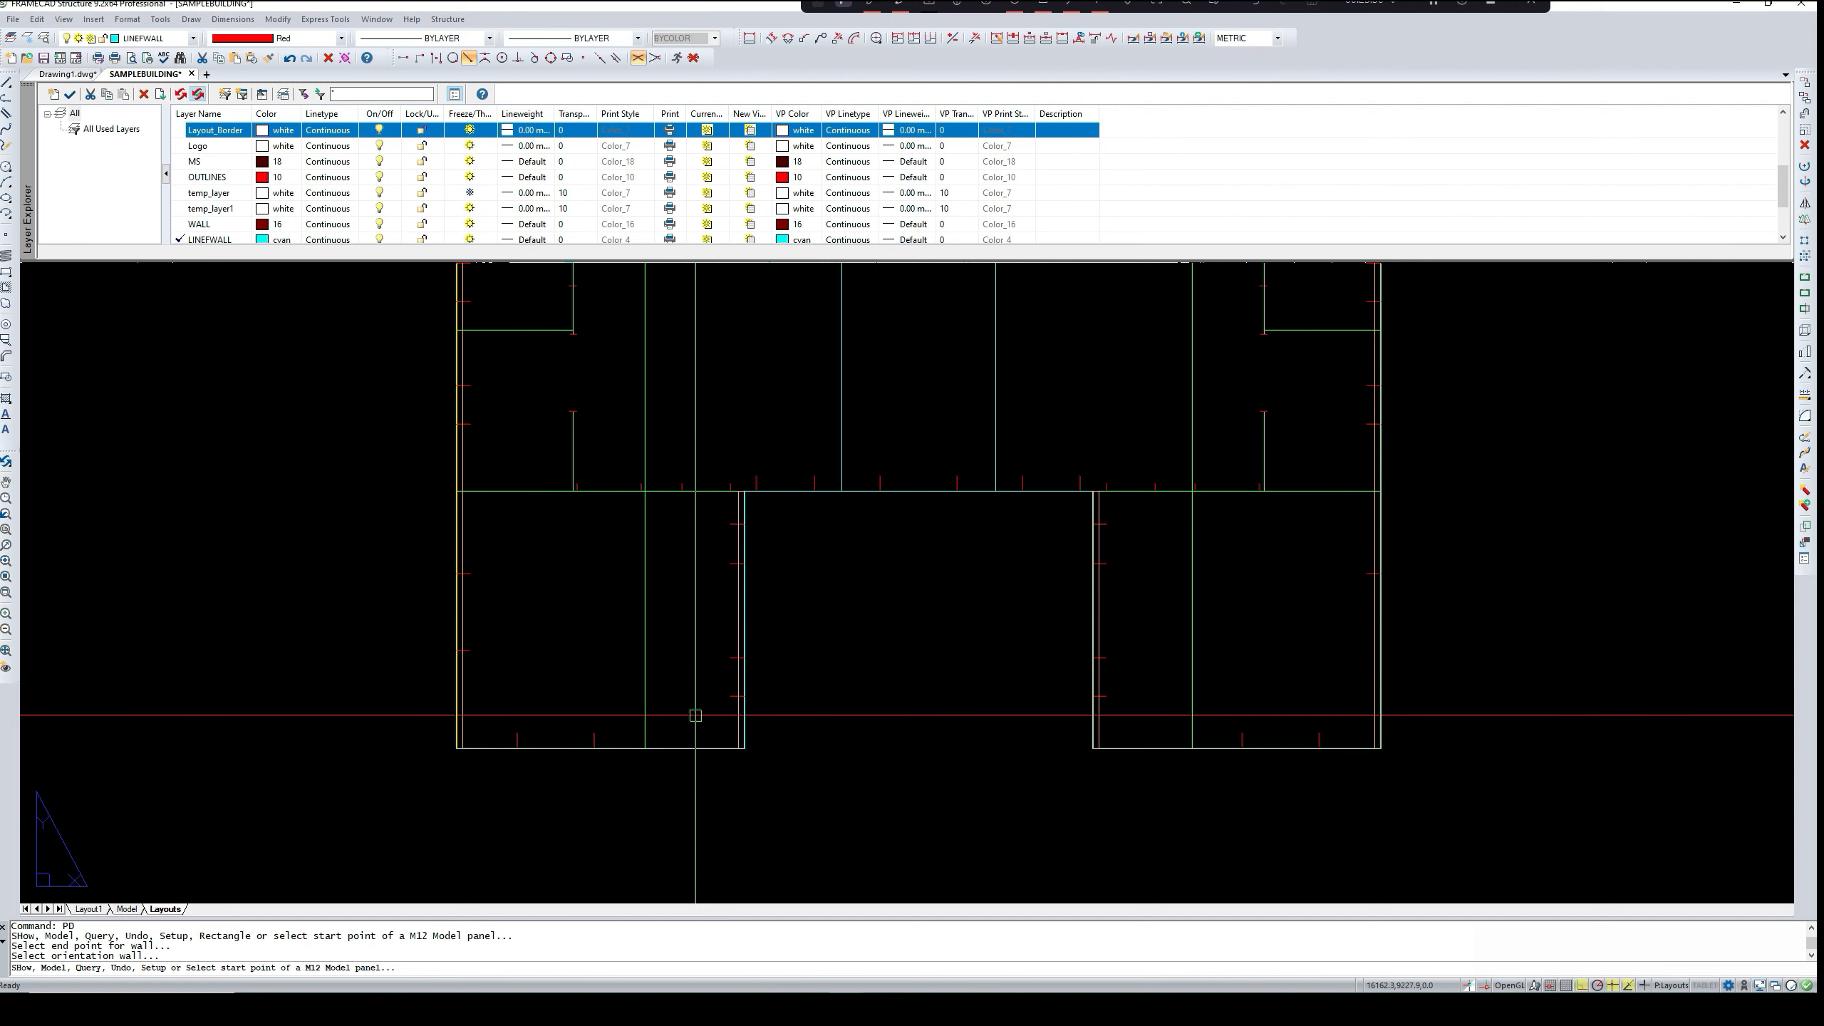
{"action": "scroll", "coordinate": [696, 715], "scroll_direction": "down", "scroll_amount": 1}
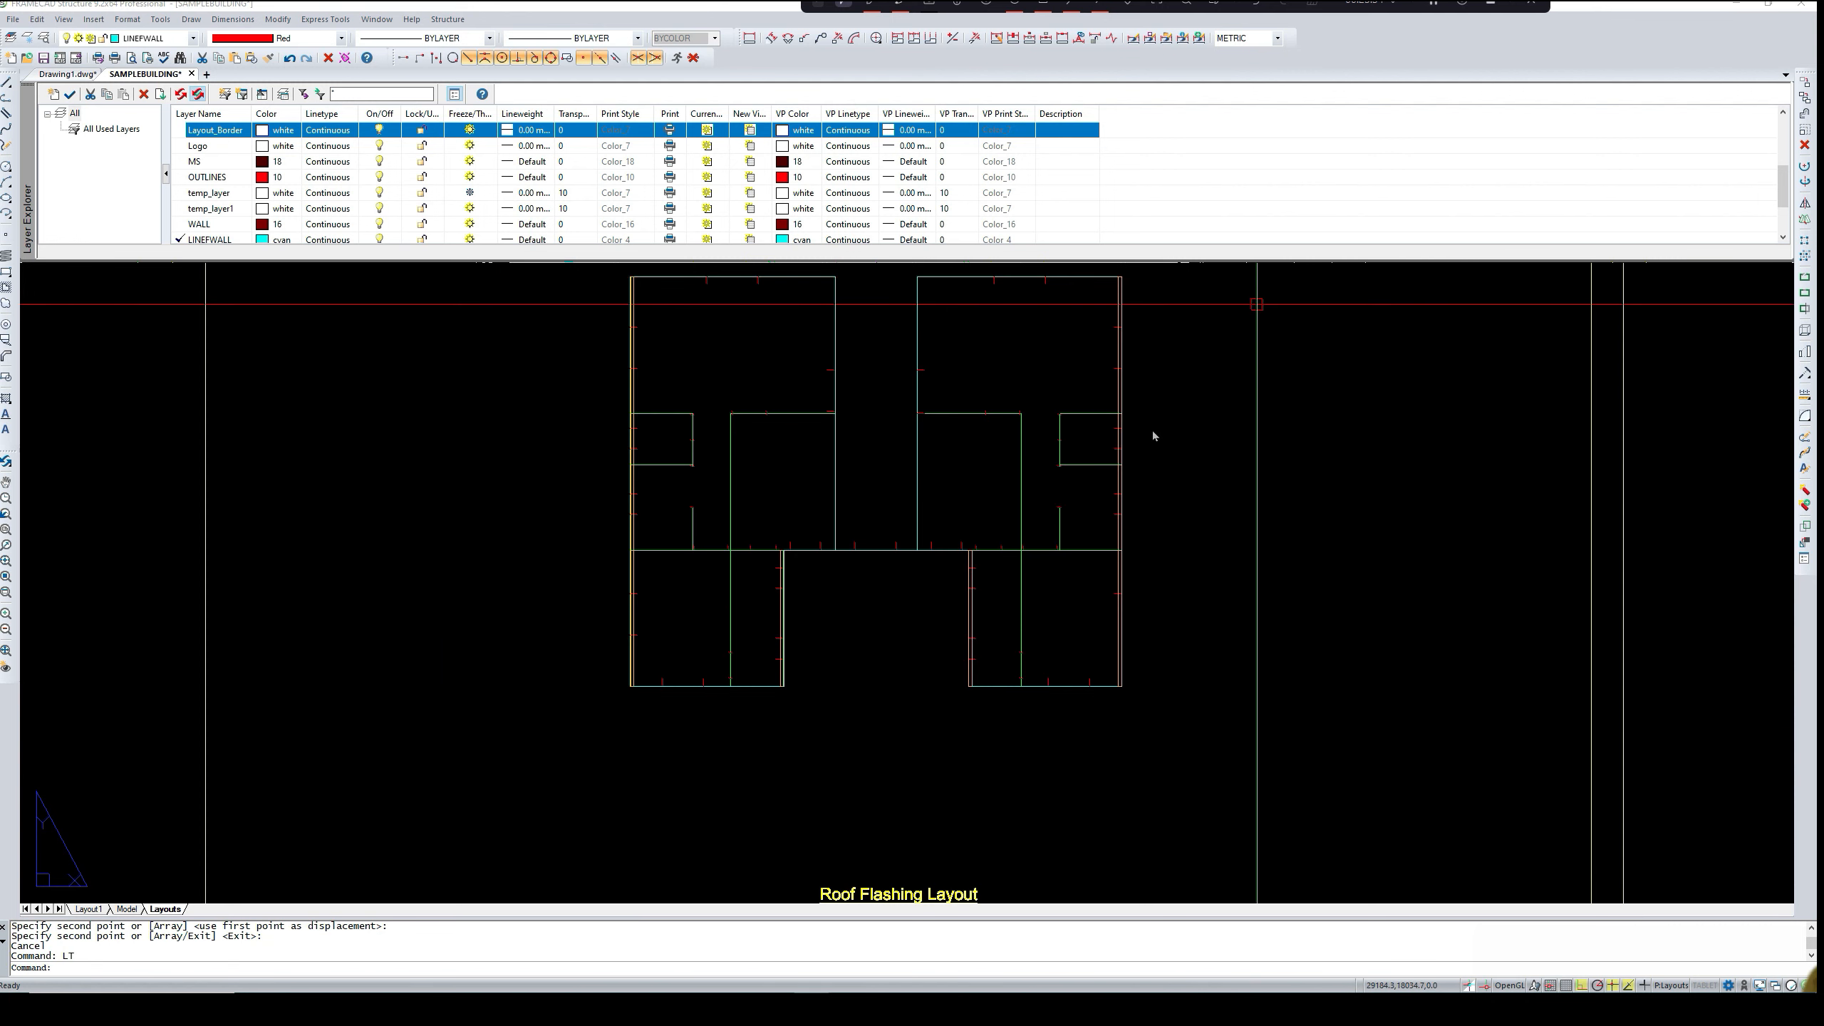
{"action": "scroll", "coordinate": [781, 555], "scroll_direction": "up", "scroll_amount": 3}
{"action": "scroll", "coordinate": [814, 555], "scroll_direction": "up", "scroll_amount": 2}
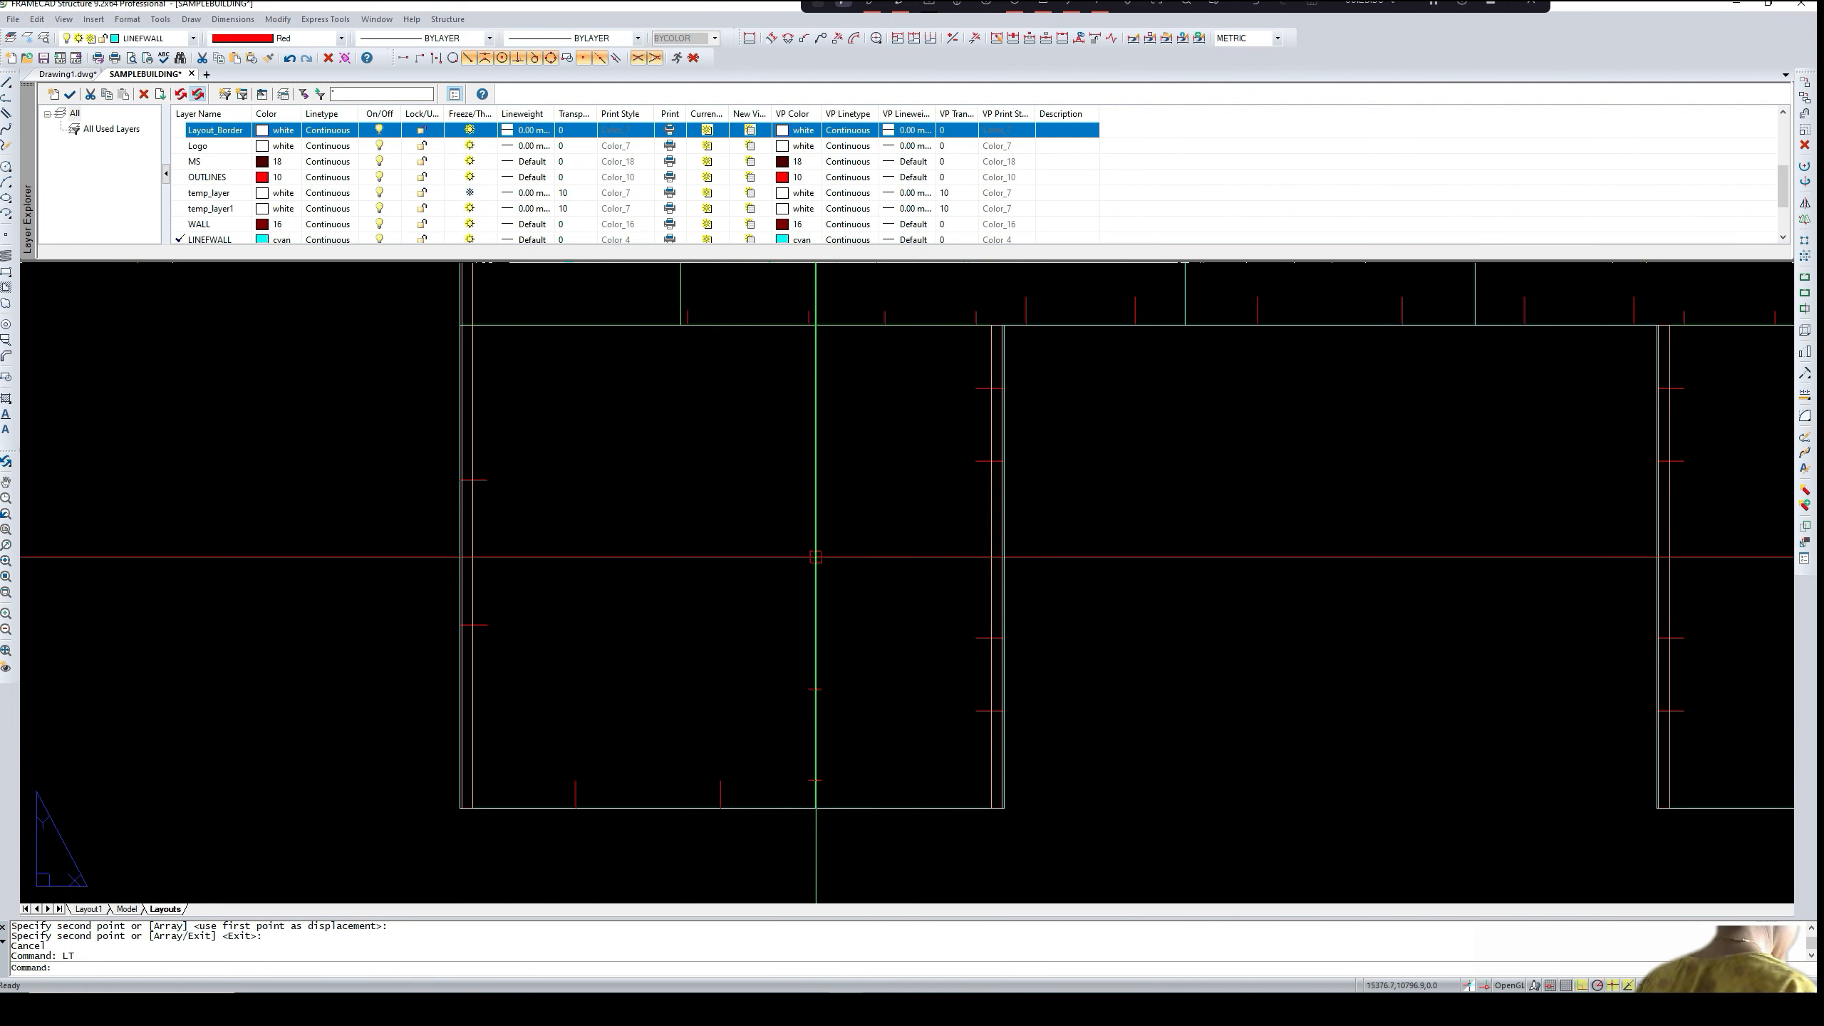
{"action": "scroll", "coordinate": [816, 555], "scroll_direction": "down", "scroll_amount": 2}
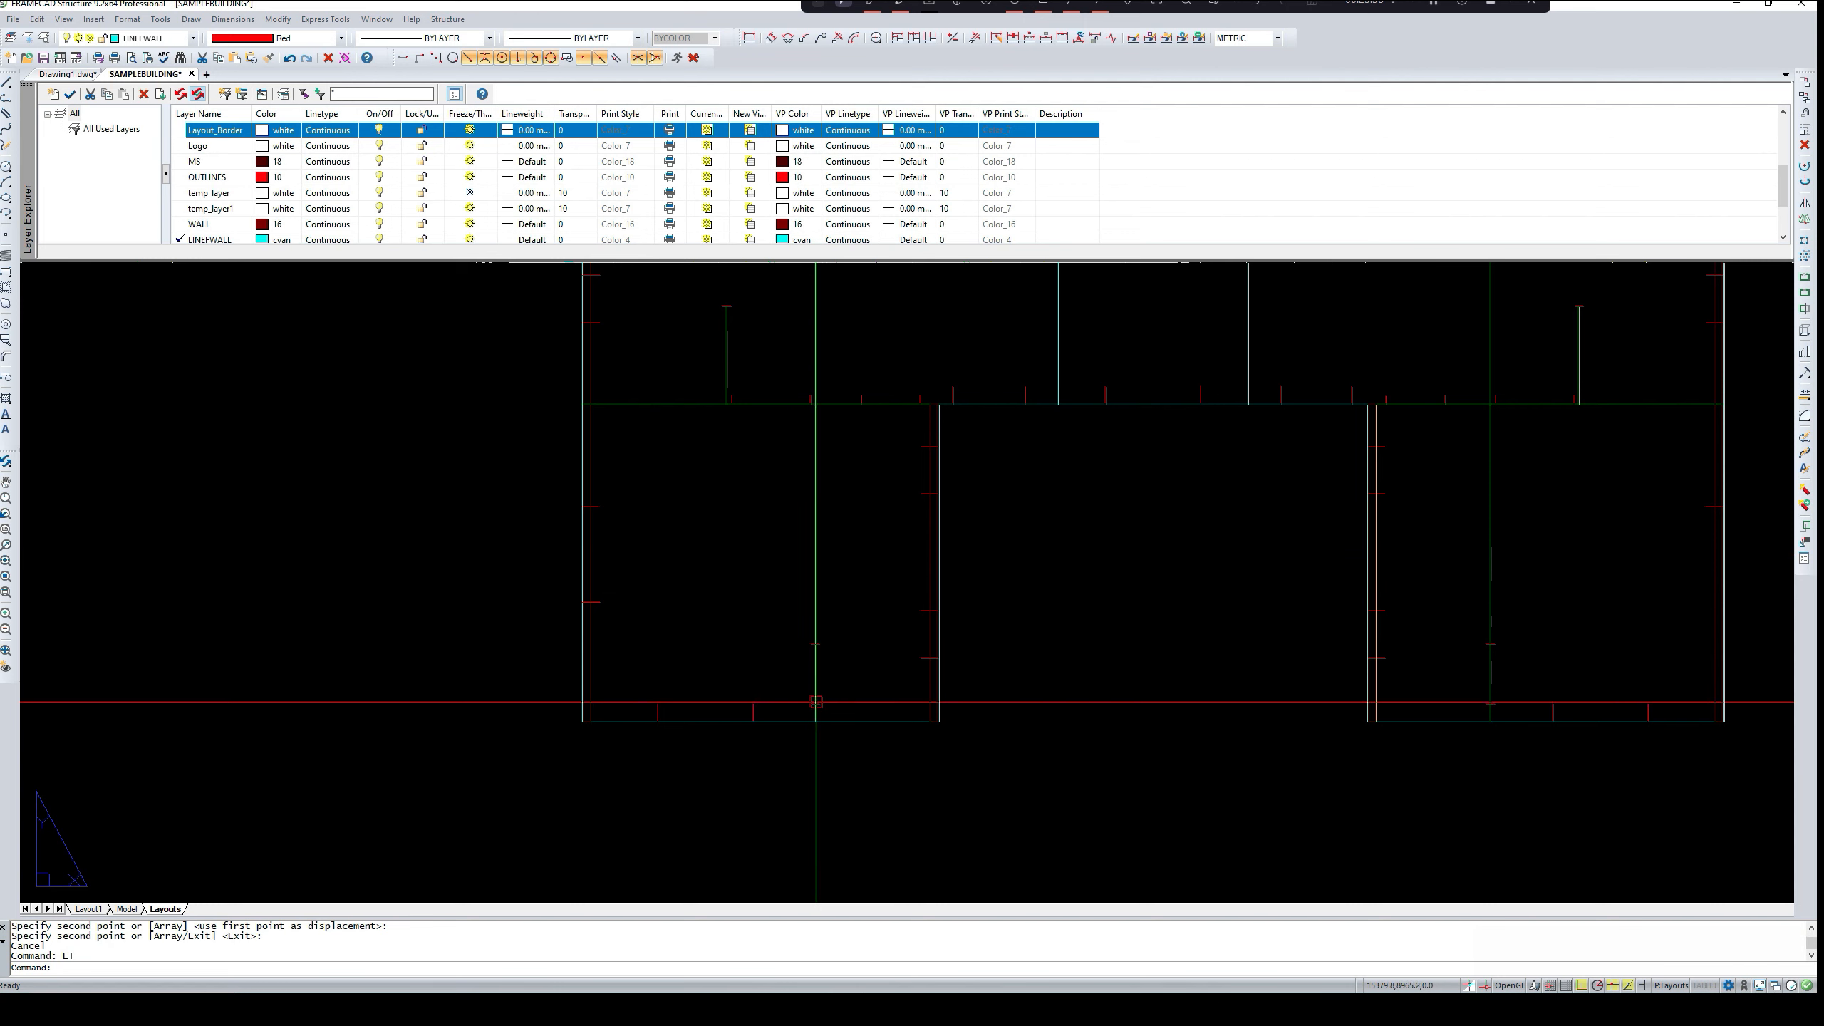
{"action": "scroll", "coordinate": [815, 718], "scroll_direction": "up", "scroll_amount": 2}
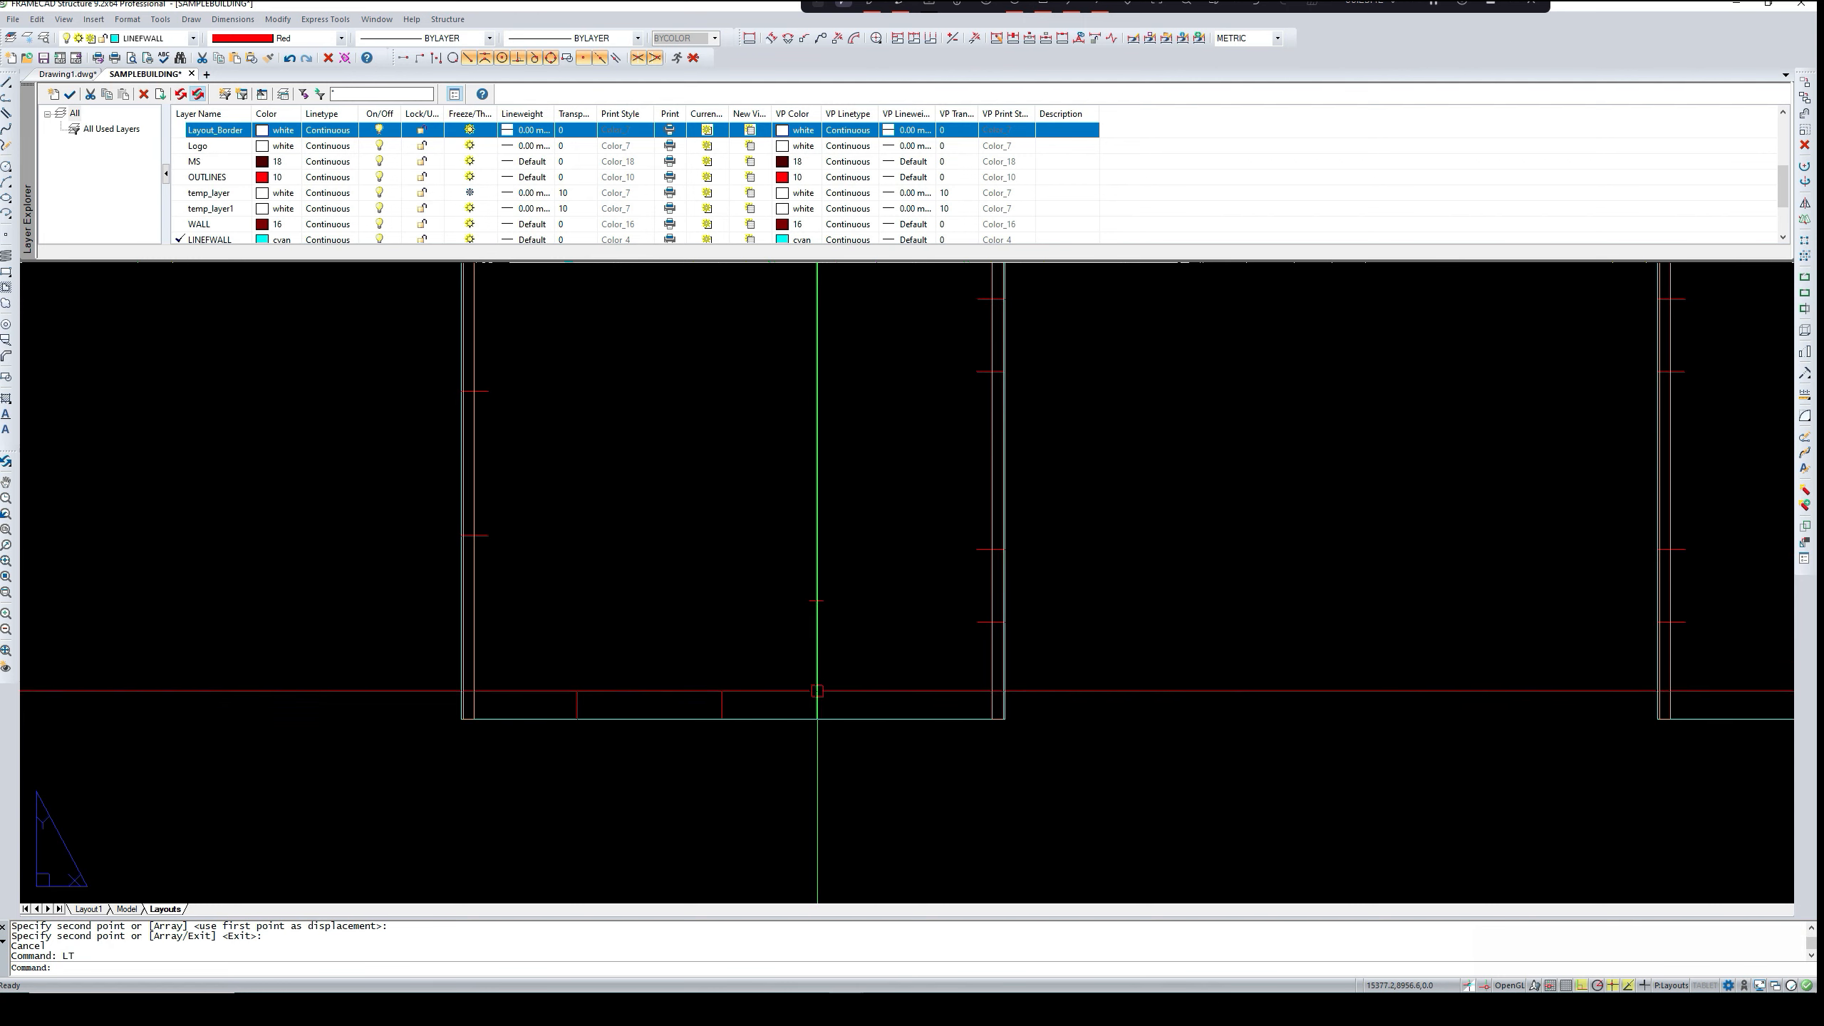
{"action": "scroll", "coordinate": [815, 710], "scroll_direction": "down", "scroll_amount": 2}
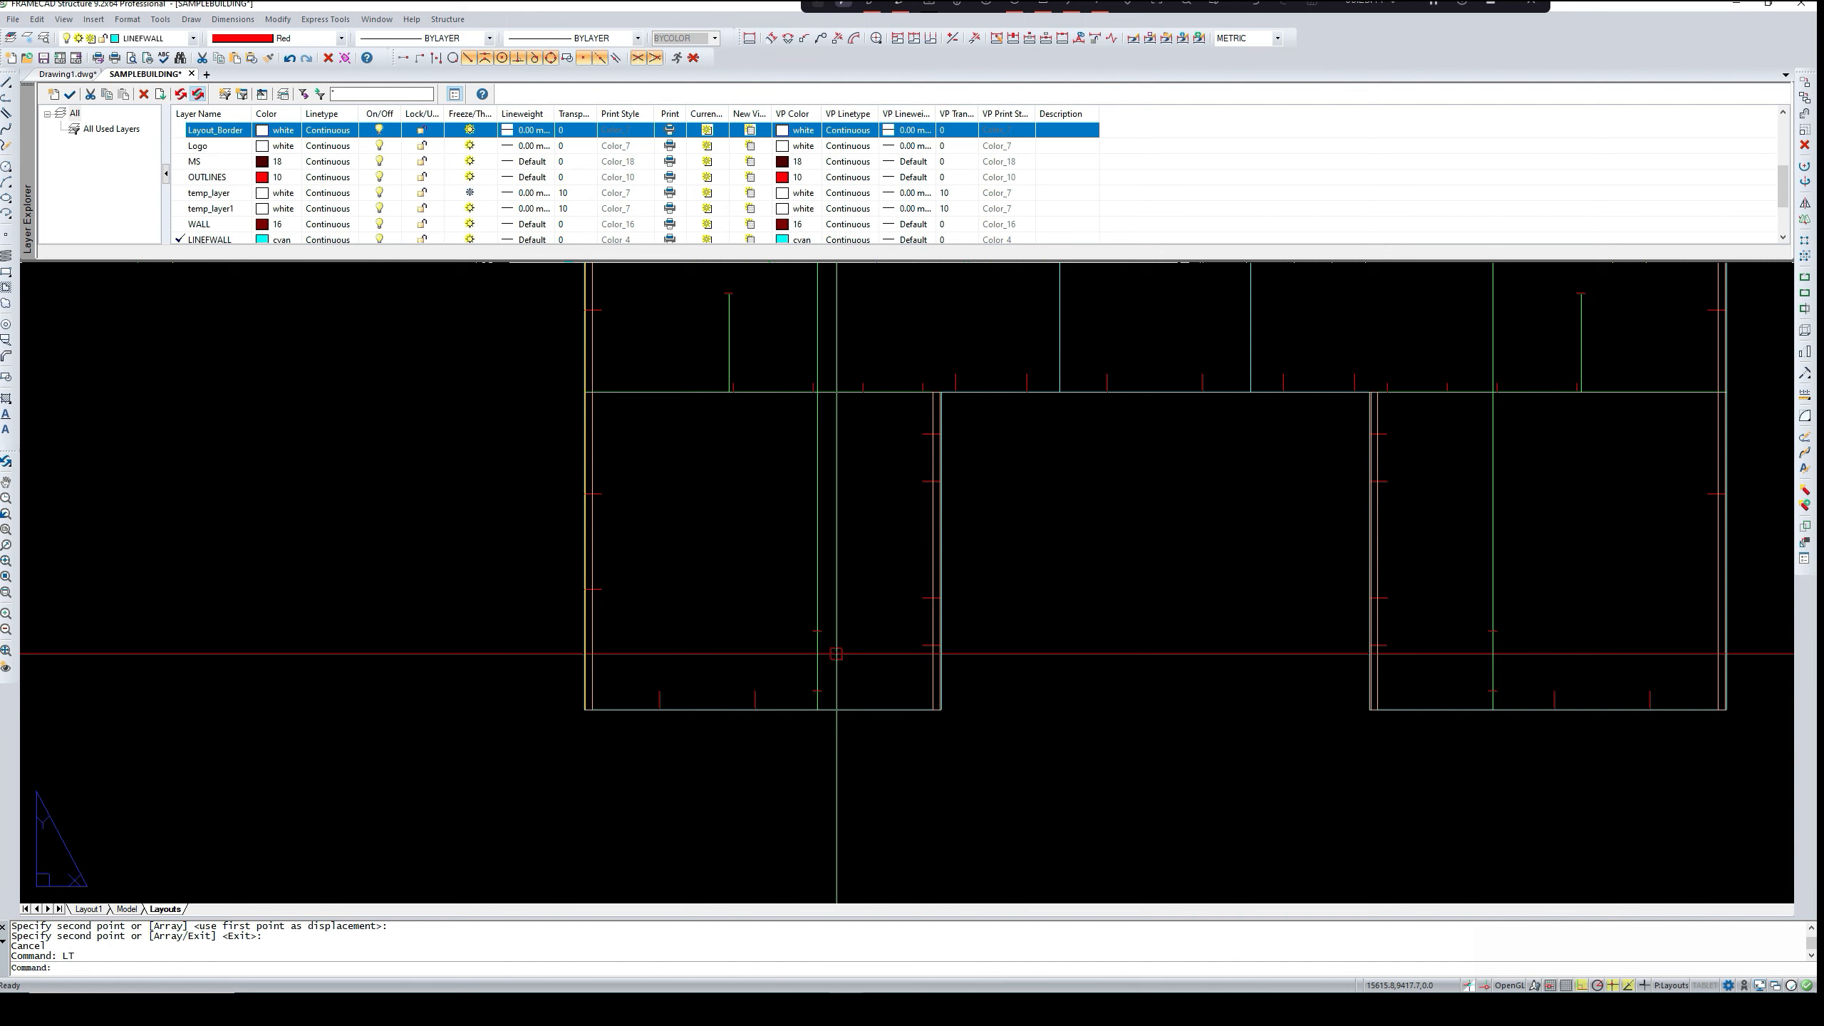
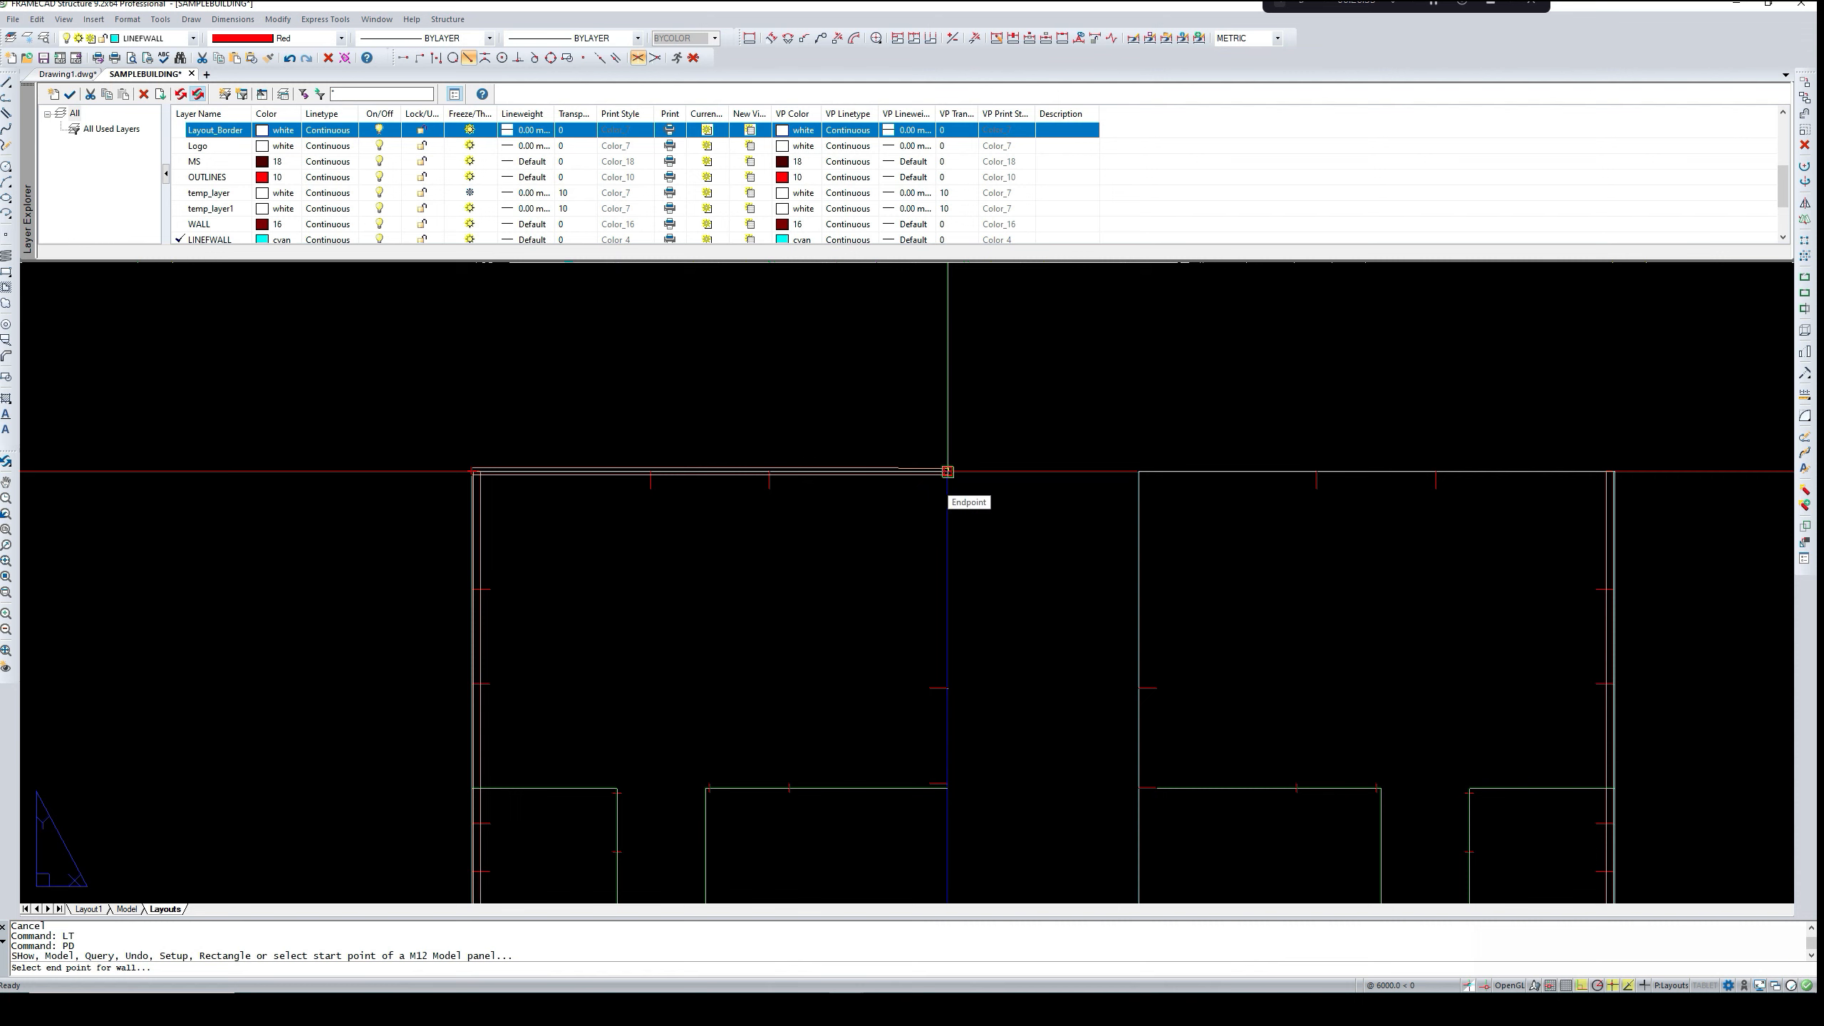
- Finish the upper-left block's 6000 mm top wall panel at its corridor-side endpoint and orient it into the room
{"action": "scroll", "coordinate": [947, 473], "scroll_direction": "up", "scroll_amount": 3}
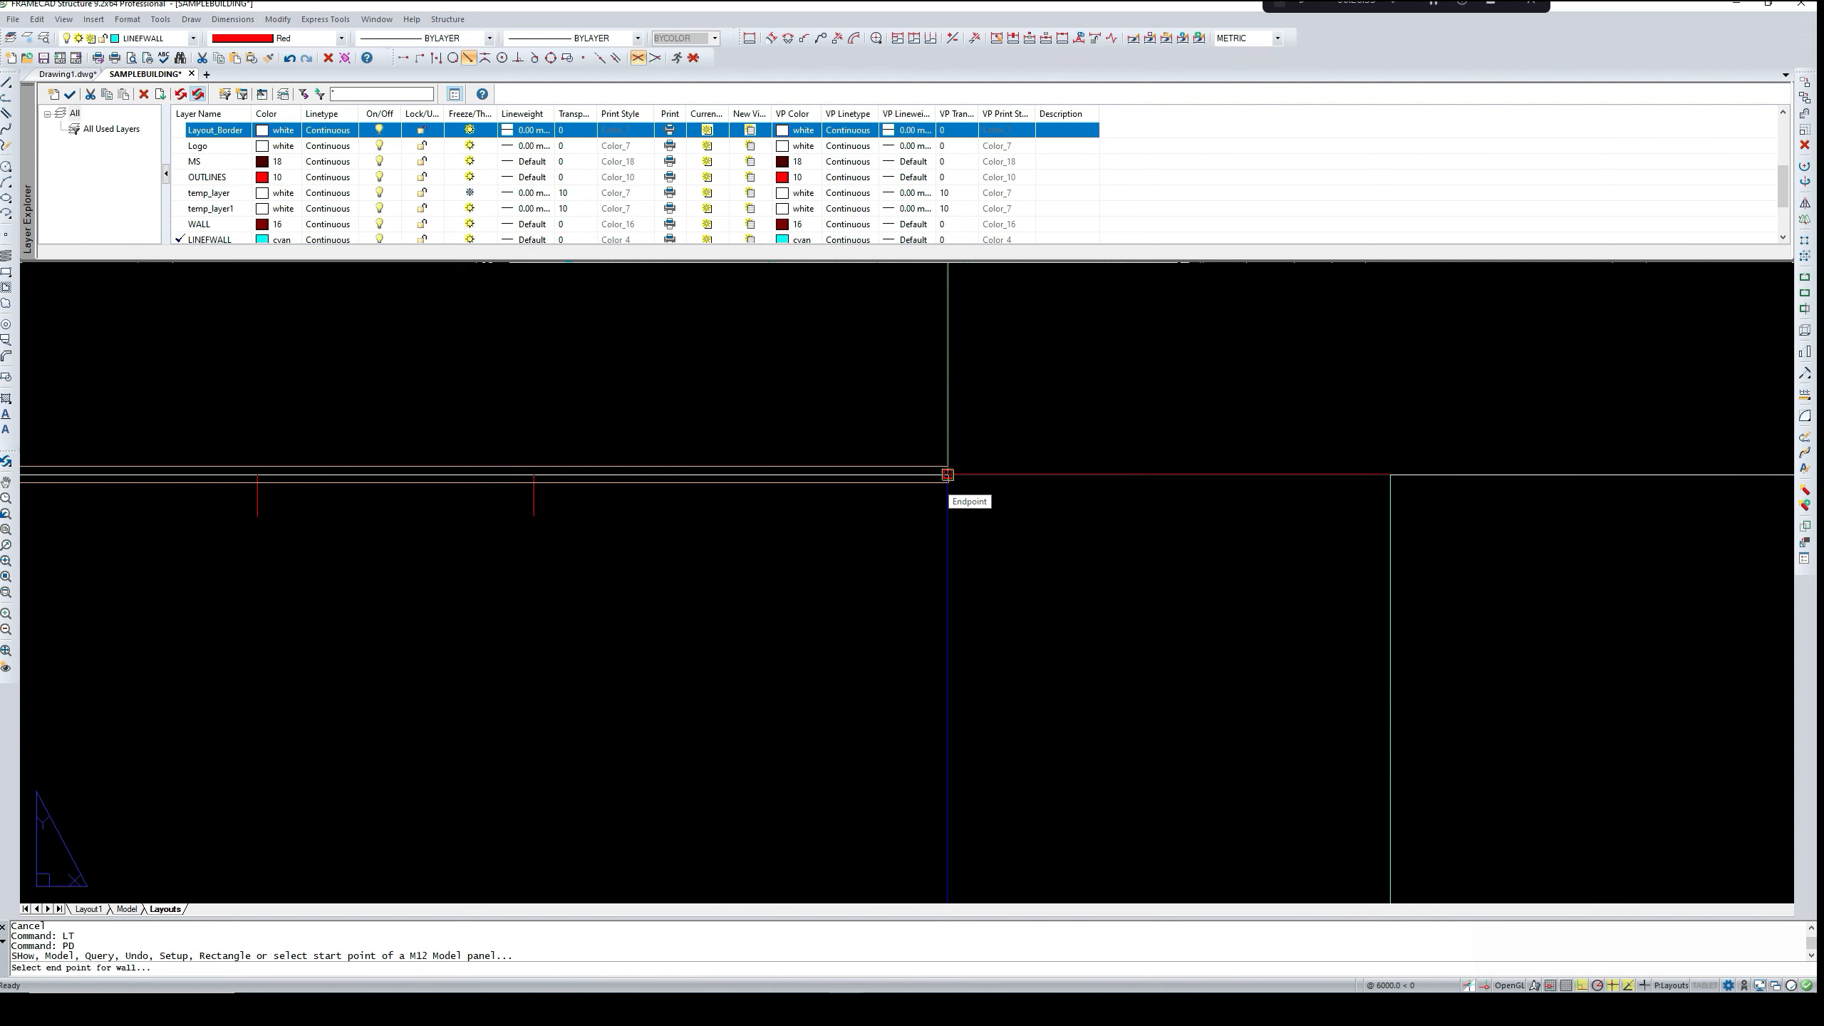
{"action": "left_click", "coordinate": [867, 562]}
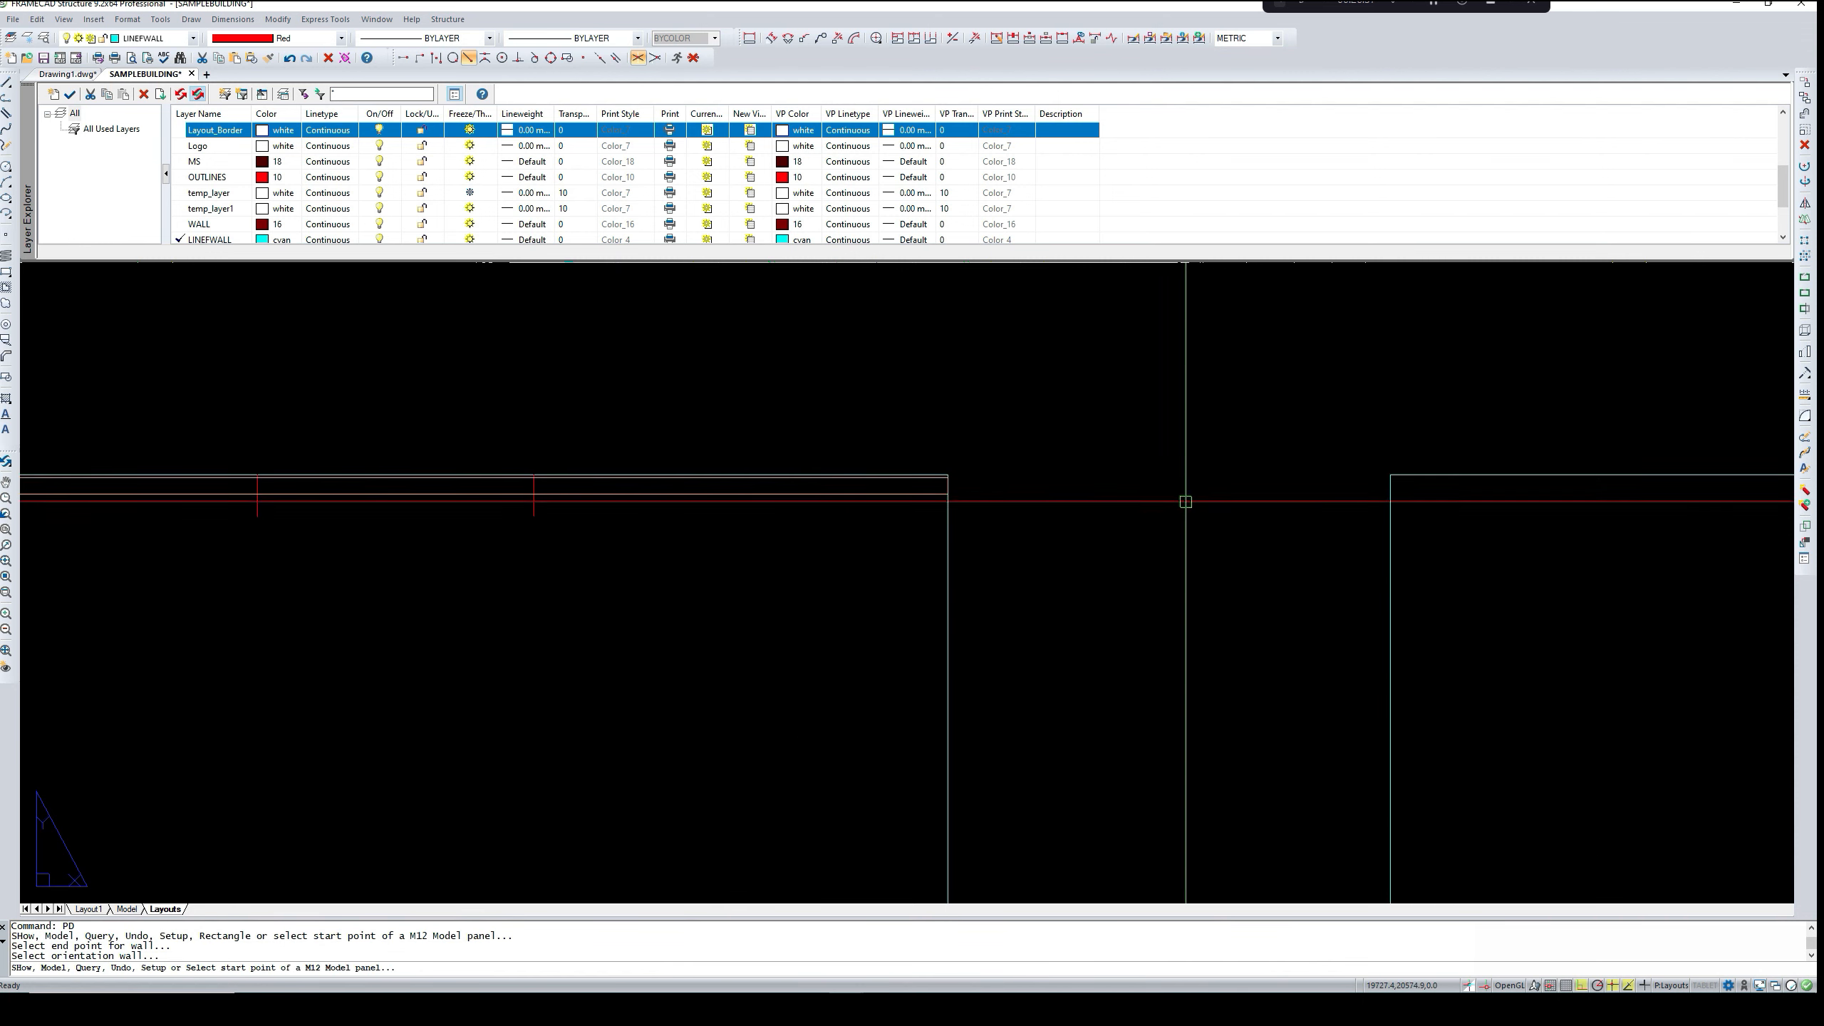
- Place a 6000 mm panel along the upper-right block's top wall from its corridor-side corner to its outer corner, oriented into the room
{"action": "mouse_move", "coordinate": [1181, 497]}
{"action": "middle_mouse_down"}
{"action": "mouse_move", "coordinate": [1047, 511]}
{"action": "mouse_move", "coordinate": [1161, 501]}
{"action": "middle_mouse_up"}
{"action": "left_click", "coordinate": [1178, 501]}
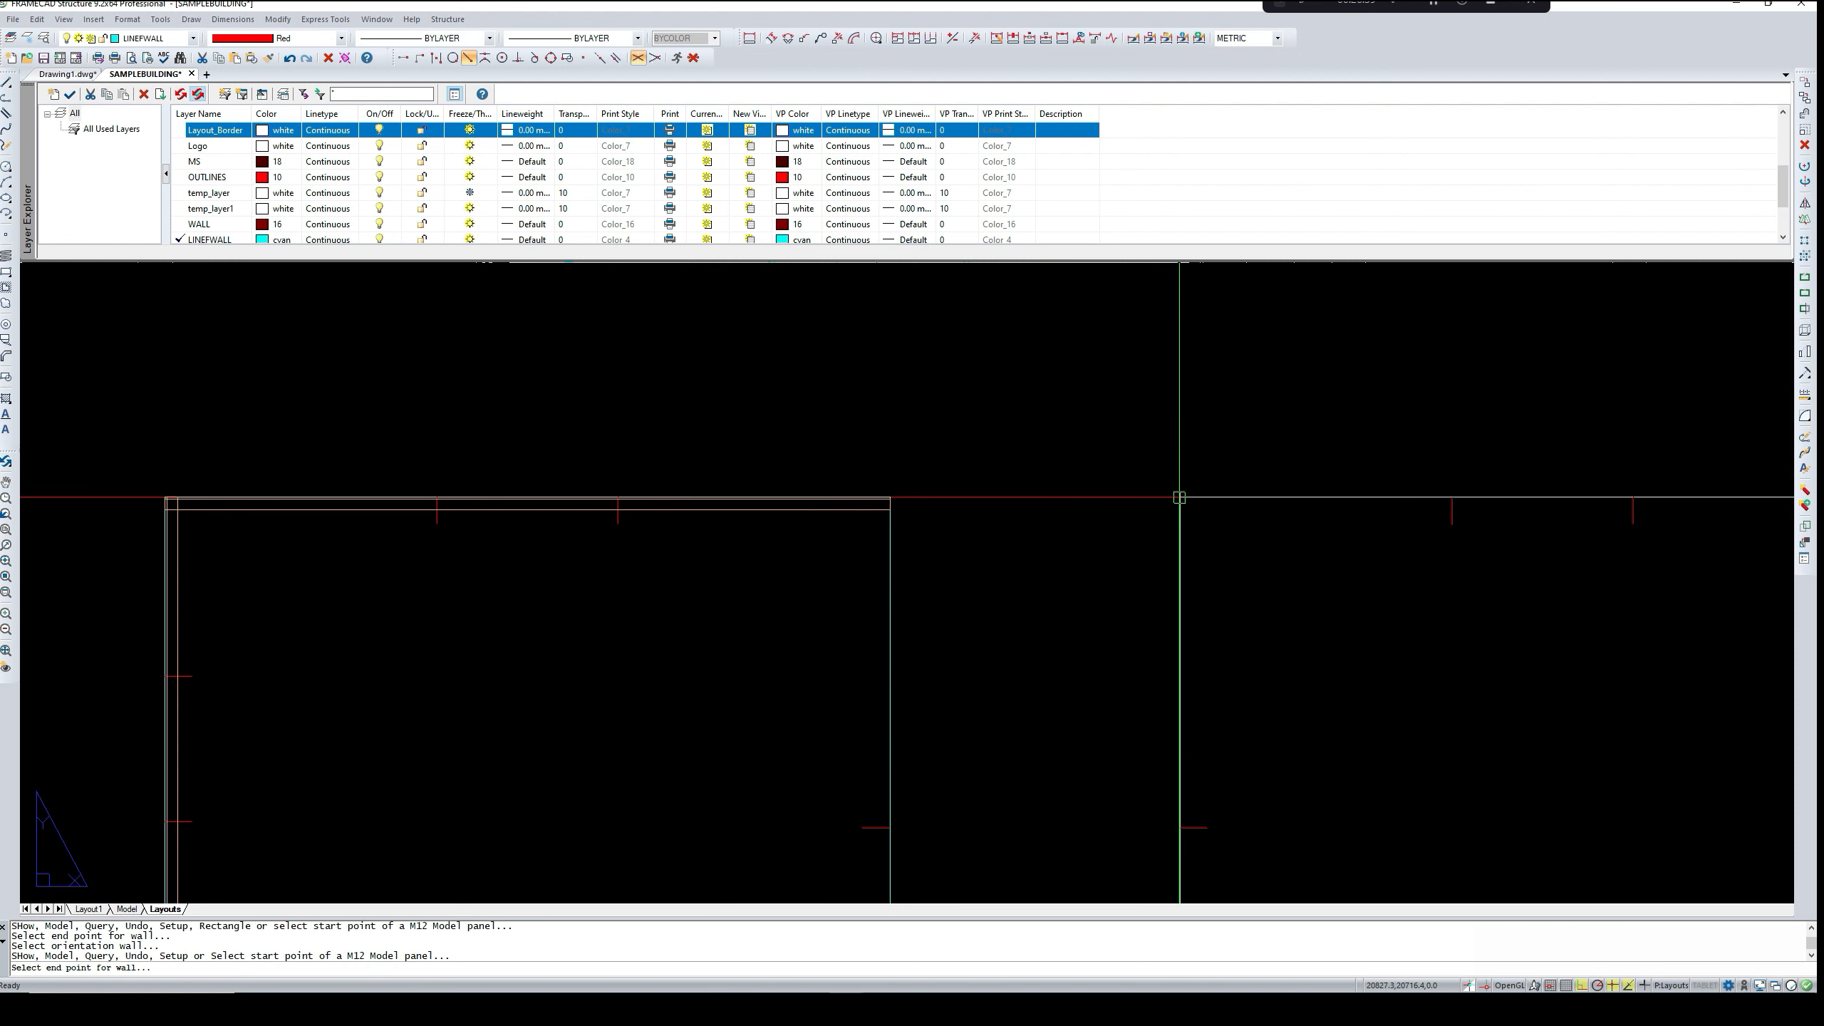
{"action": "scroll", "coordinate": [1178, 501], "scroll_direction": "down", "scroll_amount": 2}
{"action": "scroll", "coordinate": [1179, 500], "scroll_direction": "down", "scroll_amount": 1}
{"action": "scroll", "coordinate": [1409, 505], "scroll_direction": "up", "scroll_amount": 4}
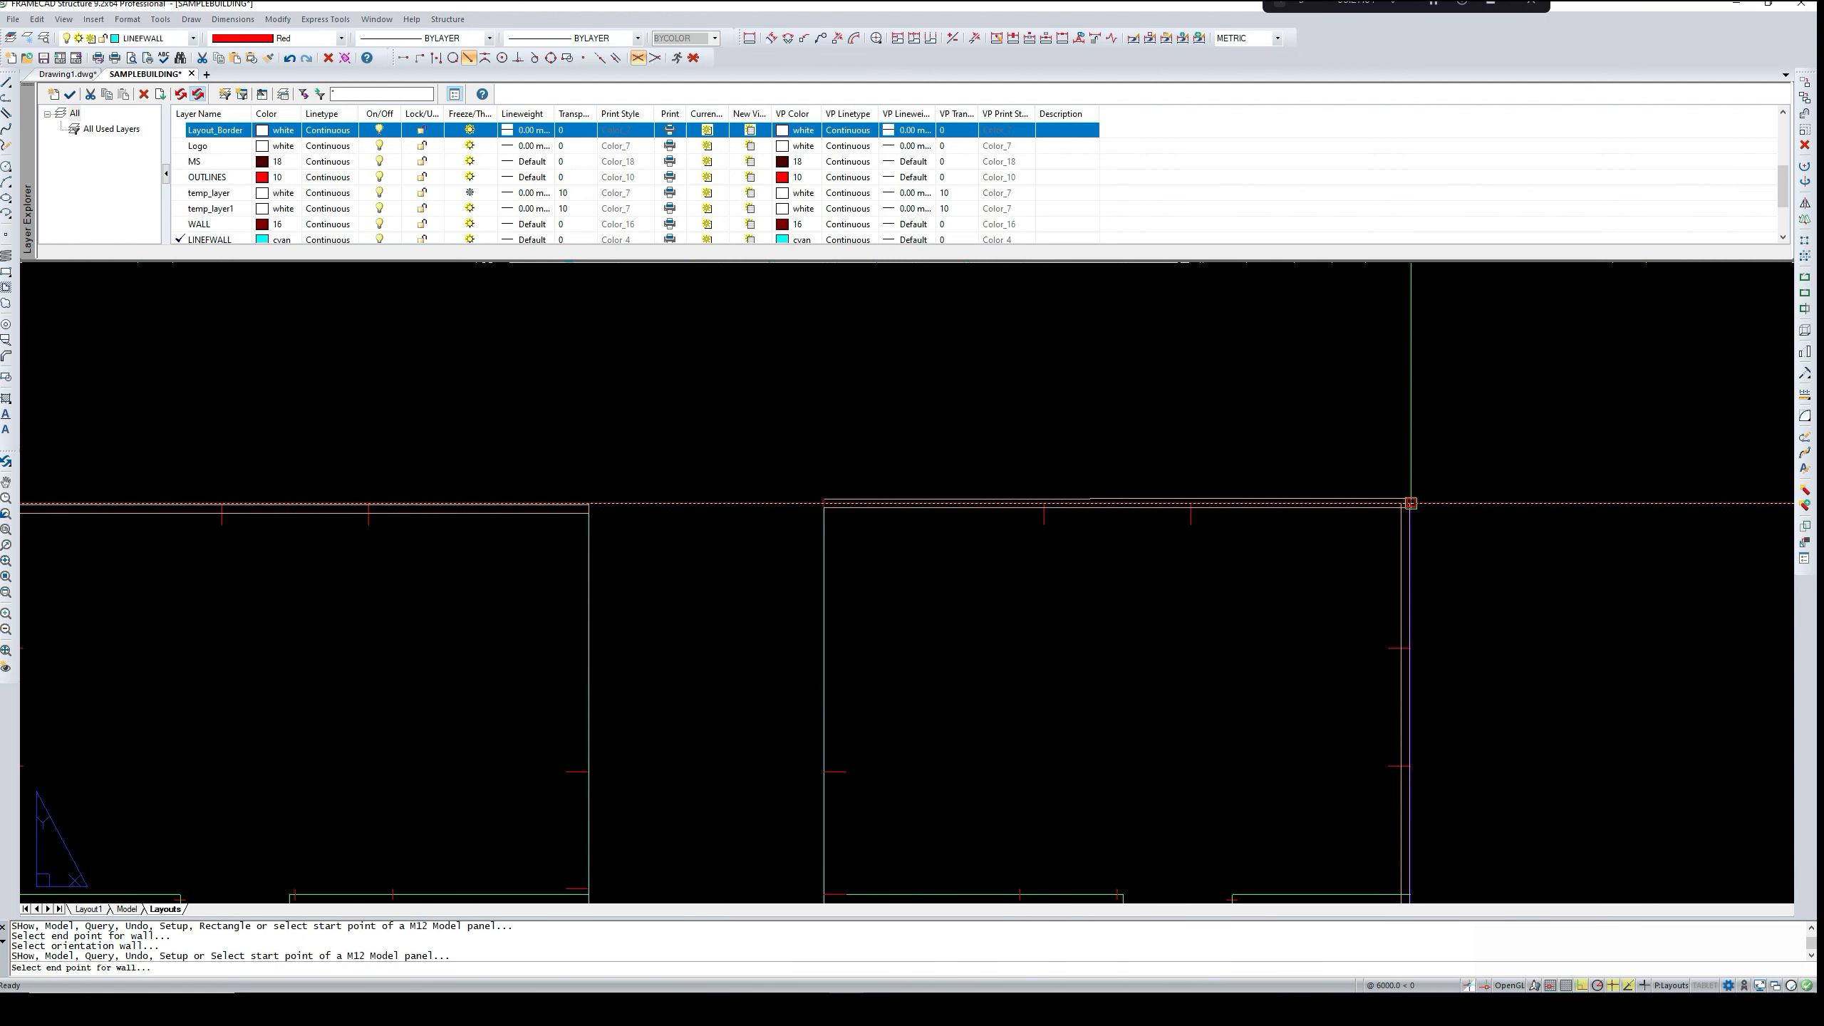
{"action": "left_click", "coordinate": [1410, 503]}
{"action": "left_click", "coordinate": [1365, 567]}
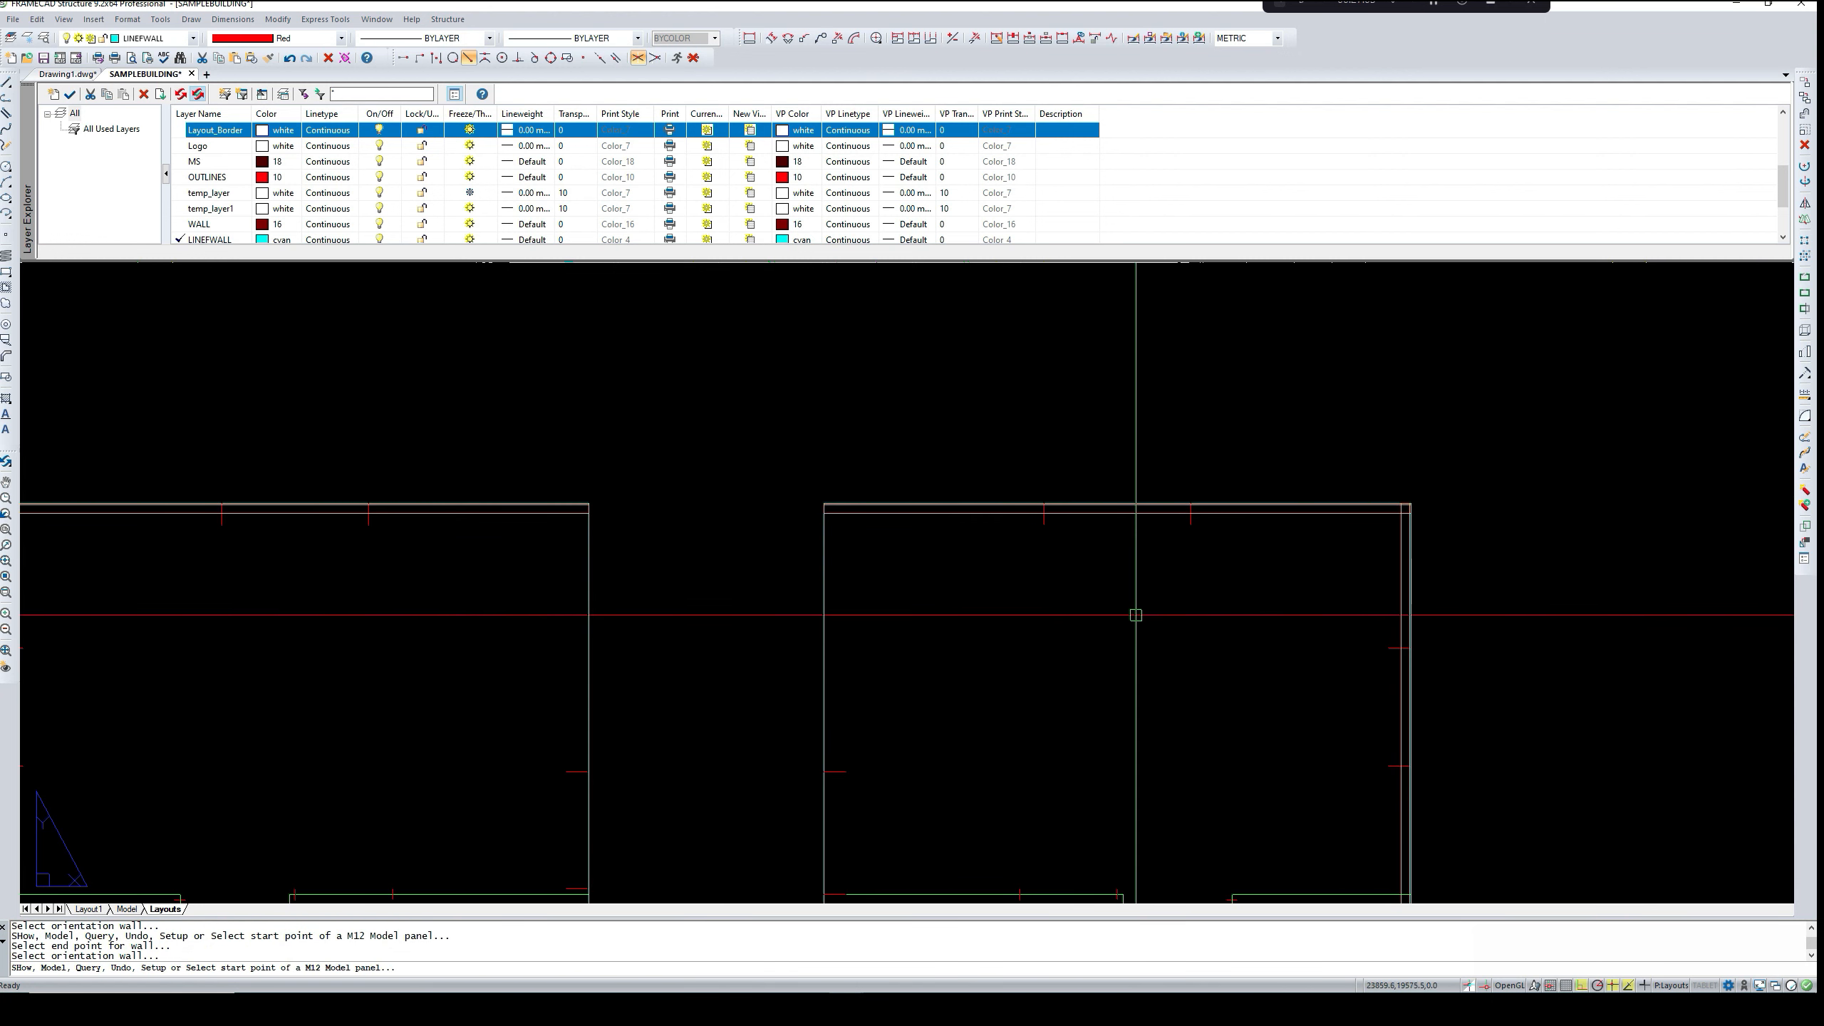
- Place a panel along the upper-left block's corridor-side wall from its top corner to the horizontal cross wall, oriented into the block
{"action": "middle_click_drag", "start_coordinate": [1132, 615], "coordinate": [1198, 466]}
{"action": "scroll", "coordinate": [1198, 466], "scroll_direction": "down", "scroll_amount": 1}
{"action": "middle_click_drag", "start_coordinate": [906, 459], "coordinate": [979, 376]}
{"action": "scroll", "coordinate": [859, 325], "scroll_direction": "up", "scroll_amount": 2}
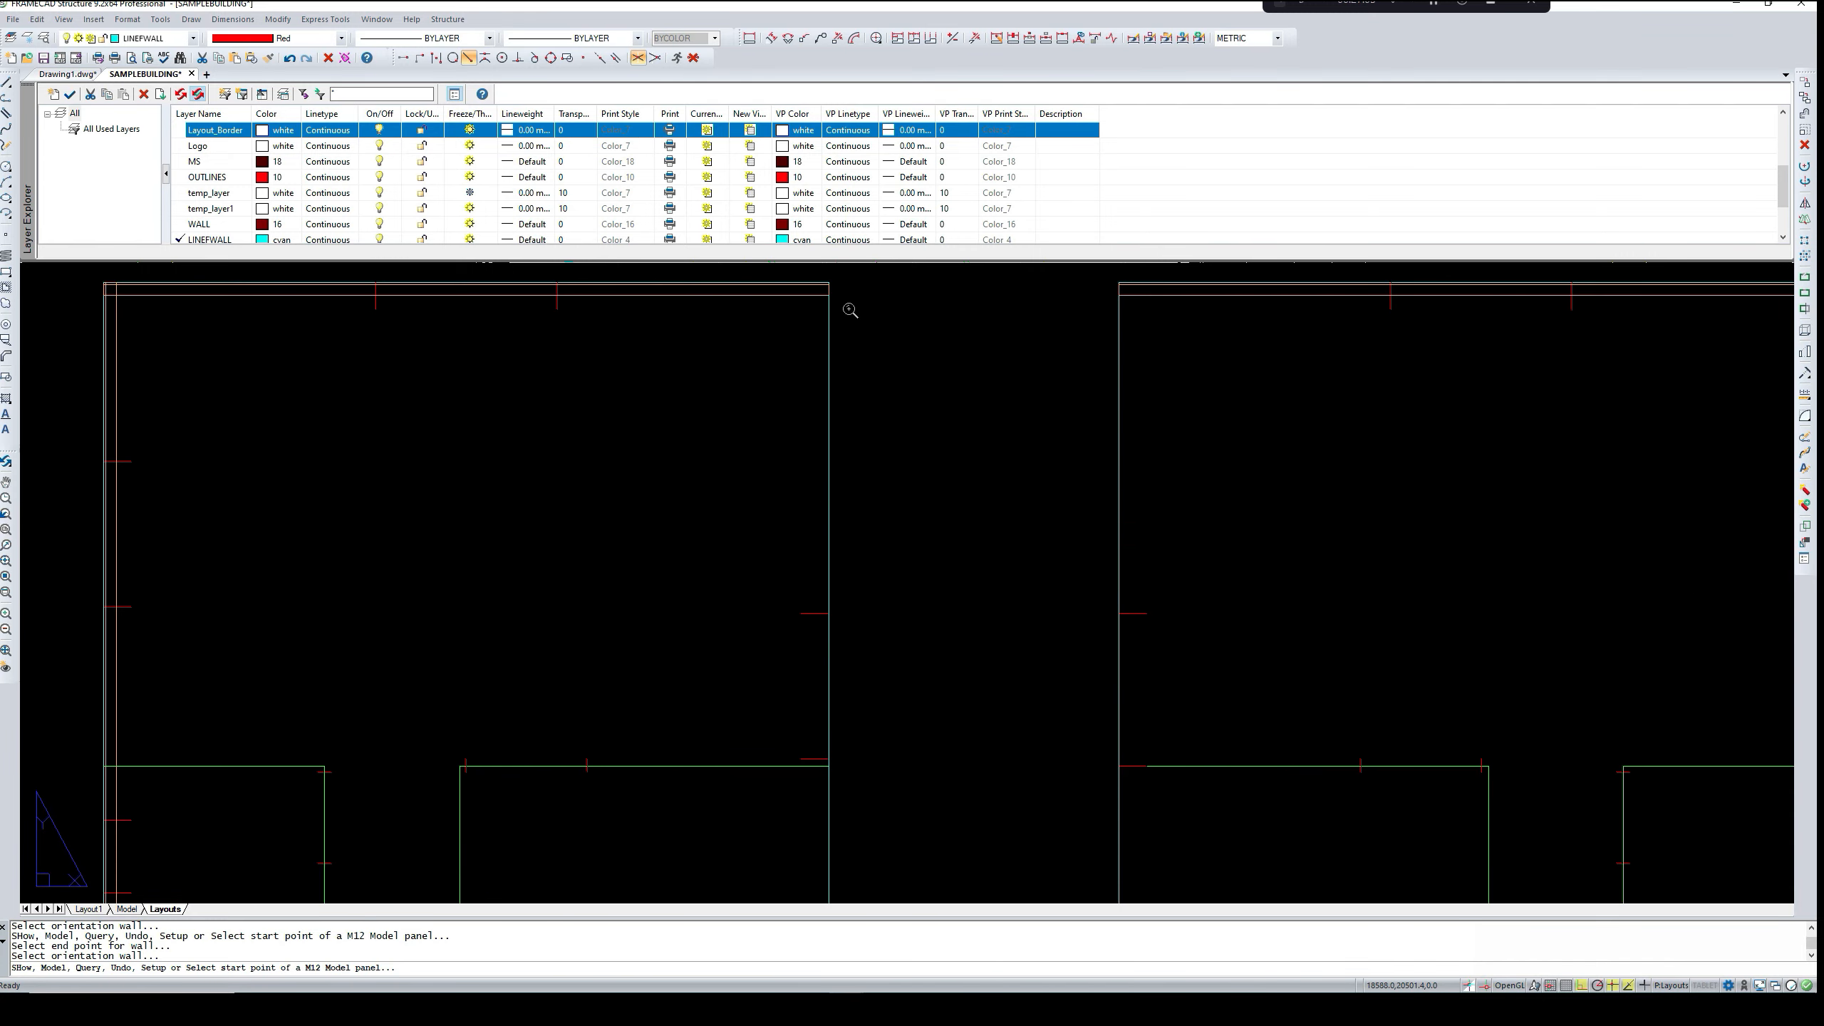
{"action": "middle_click_drag", "start_coordinate": [843, 264], "coordinate": [842, 326]}
{"action": "scroll", "coordinate": [843, 327], "scroll_direction": "up", "scroll_amount": 2}
{"action": "scroll", "coordinate": [818, 366], "scroll_direction": "up", "scroll_amount": 1}
{"action": "left_click", "coordinate": [818, 370]}
{"action": "scroll", "coordinate": [818, 370], "scroll_direction": "down", "scroll_amount": 1}
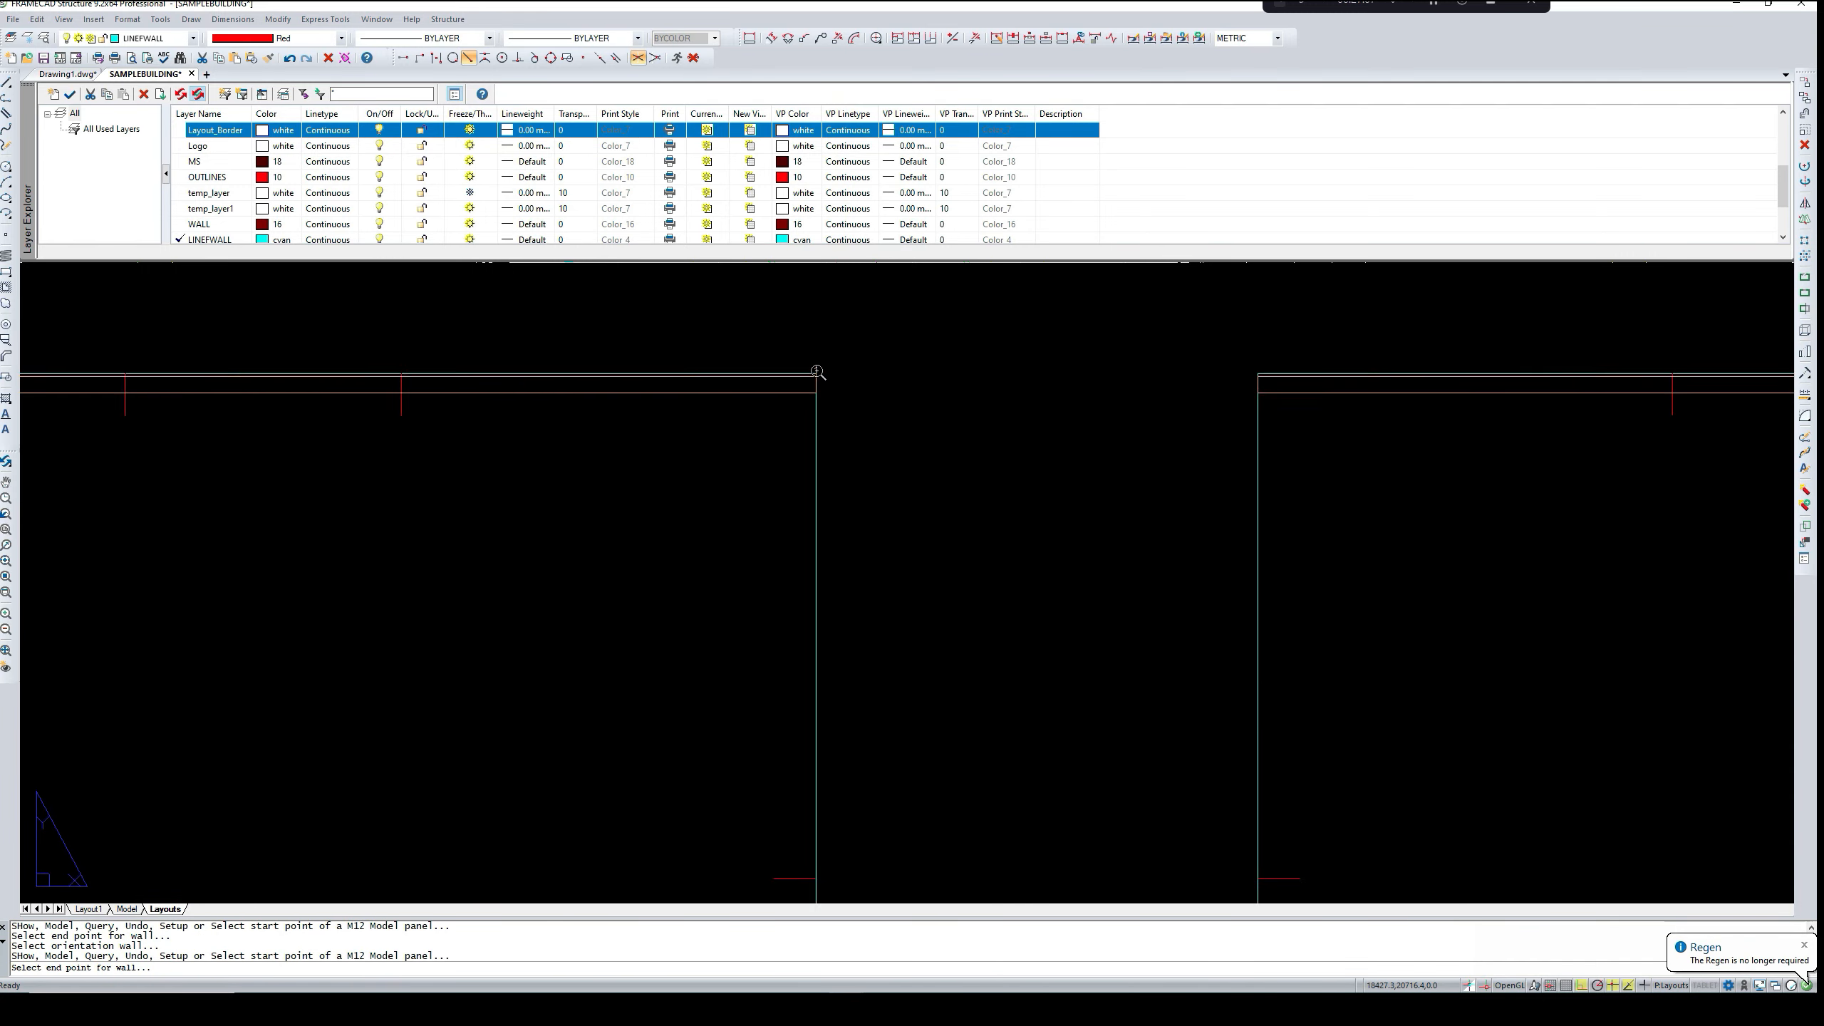
{"action": "scroll", "coordinate": [818, 372], "scroll_direction": "down", "scroll_amount": 3}
{"action": "scroll", "coordinate": [818, 416], "scroll_direction": "down", "scroll_amount": 3}
{"action": "scroll", "coordinate": [815, 481], "scroll_direction": "up", "scroll_amount": 5}
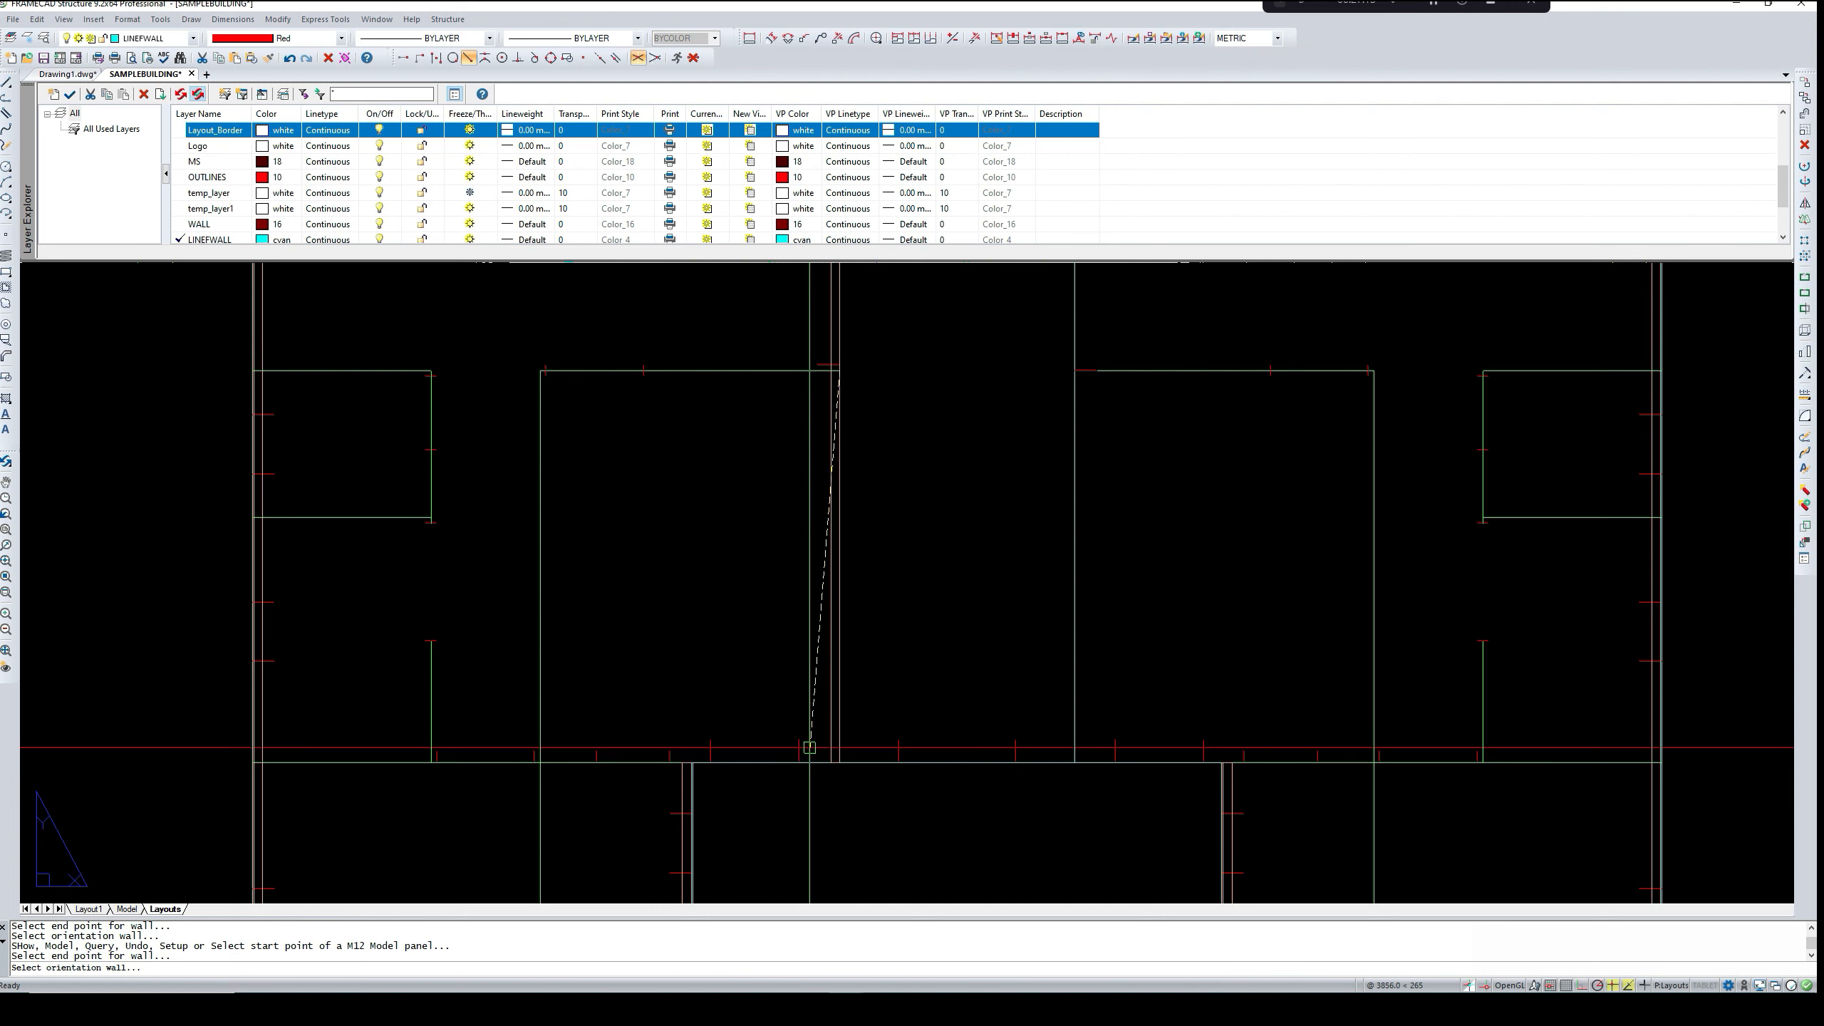
{"action": "left_click", "coordinate": [822, 711]}
- Place a panel along the upper-right block's corridor-side wall from its top corner to the horizontal cross wall, oriented toward the corridor
{"action": "scroll", "coordinate": [815, 661], "scroll_direction": "down", "scroll_amount": 3}
{"action": "scroll", "coordinate": [948, 398], "scroll_direction": "up", "scroll_amount": 6}
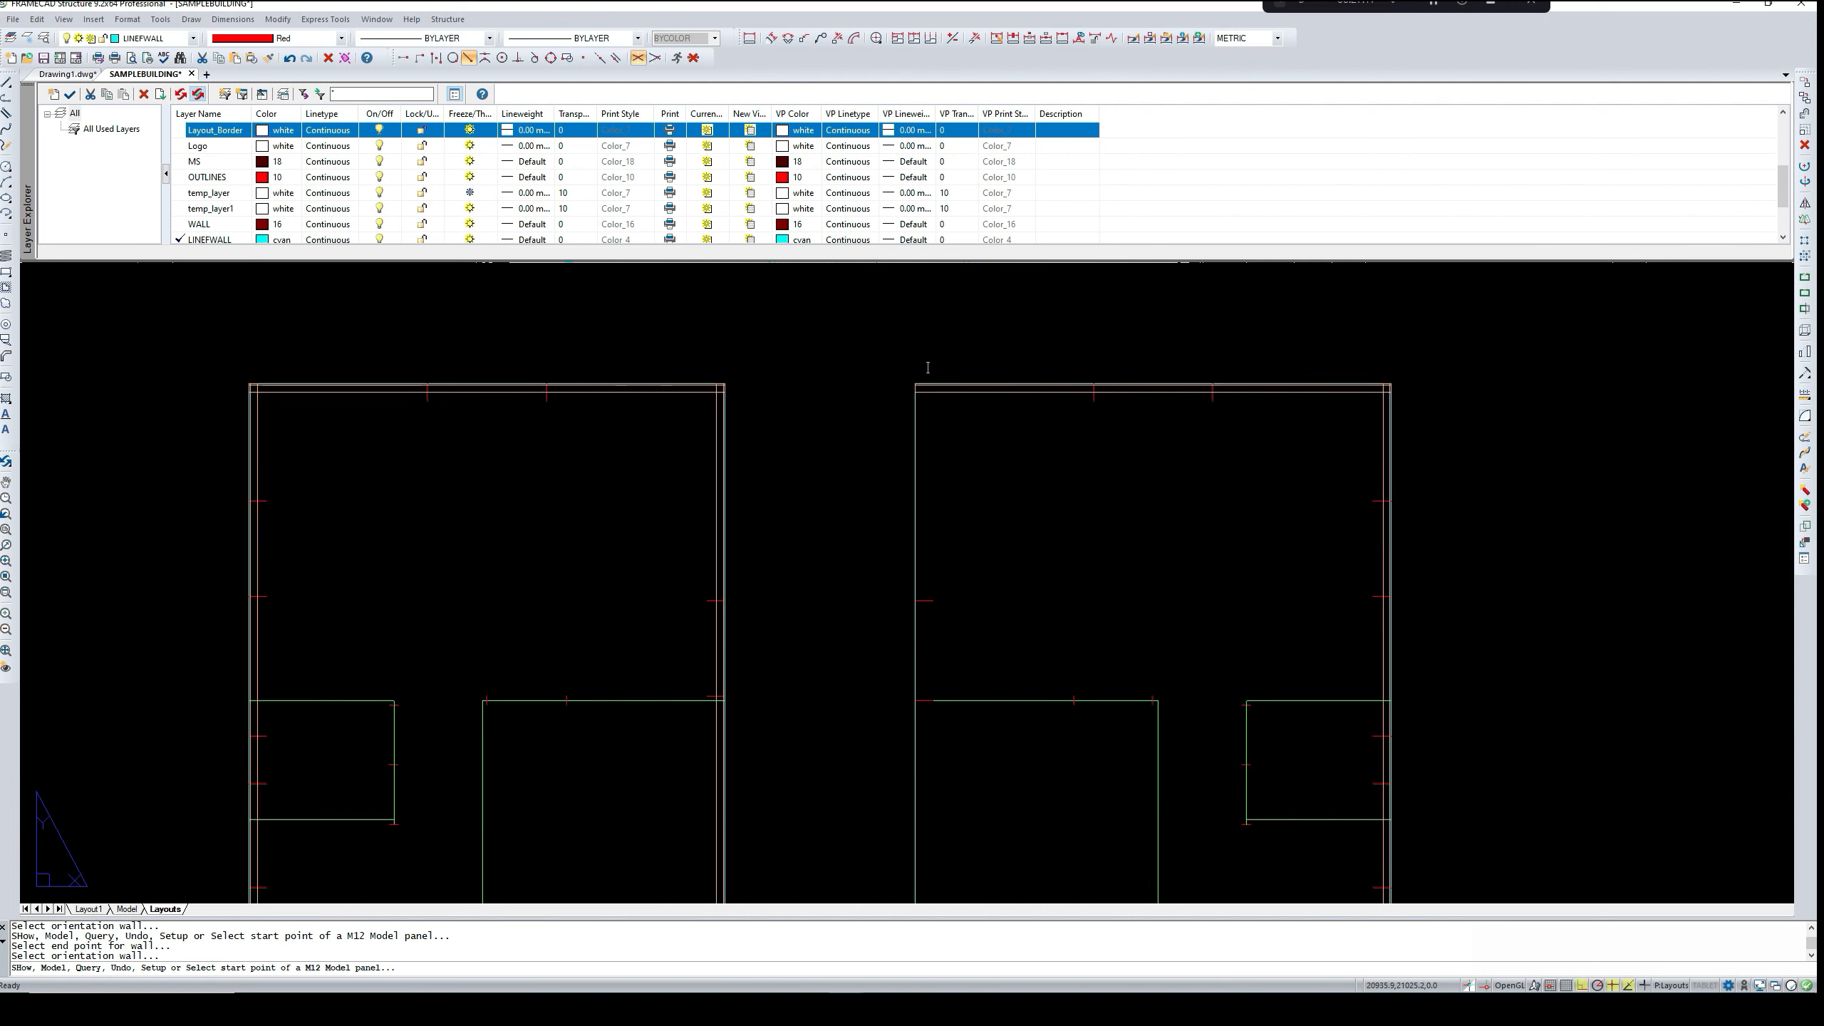
{"action": "scroll", "coordinate": [904, 410], "scroll_direction": "down", "scroll_amount": 3}
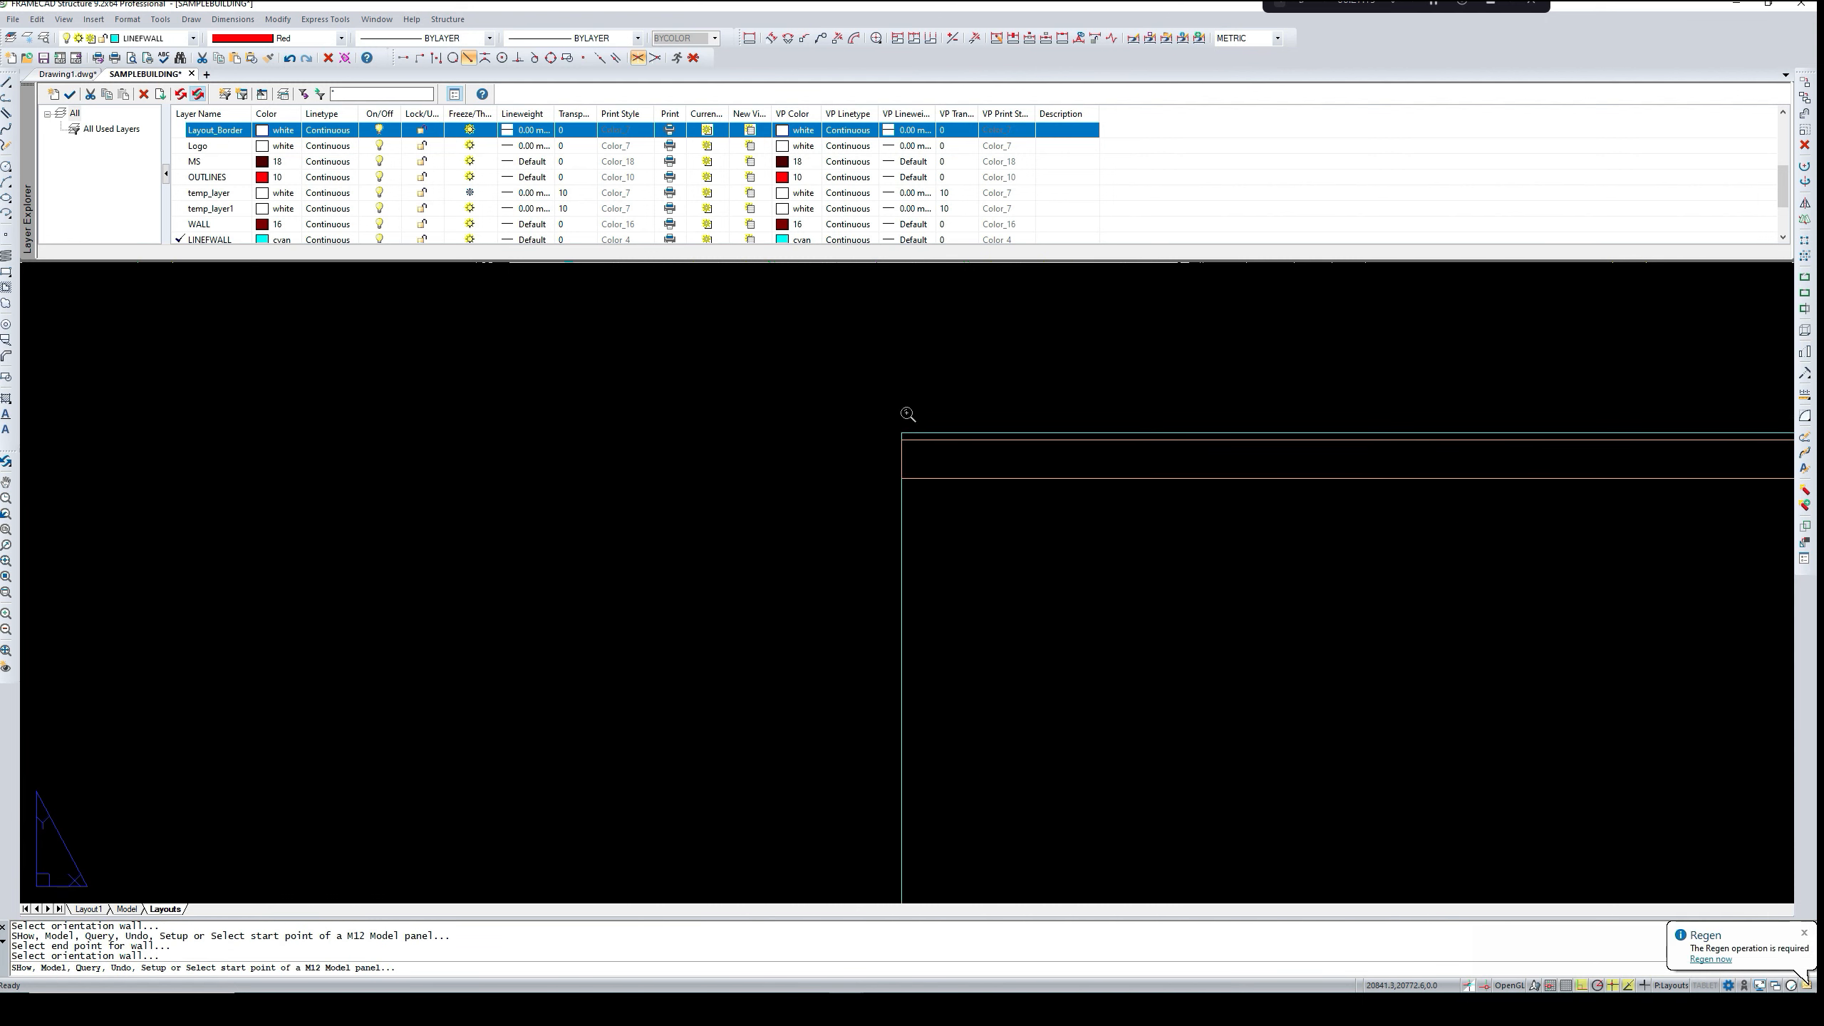
{"action": "scroll", "coordinate": [902, 431], "scroll_direction": "up", "scroll_amount": 3}
{"action": "left_click", "coordinate": [904, 432]}
{"action": "scroll", "coordinate": [905, 433], "scroll_direction": "down", "scroll_amount": 3}
{"action": "scroll", "coordinate": [905, 434], "scroll_direction": "down", "scroll_amount": 3}
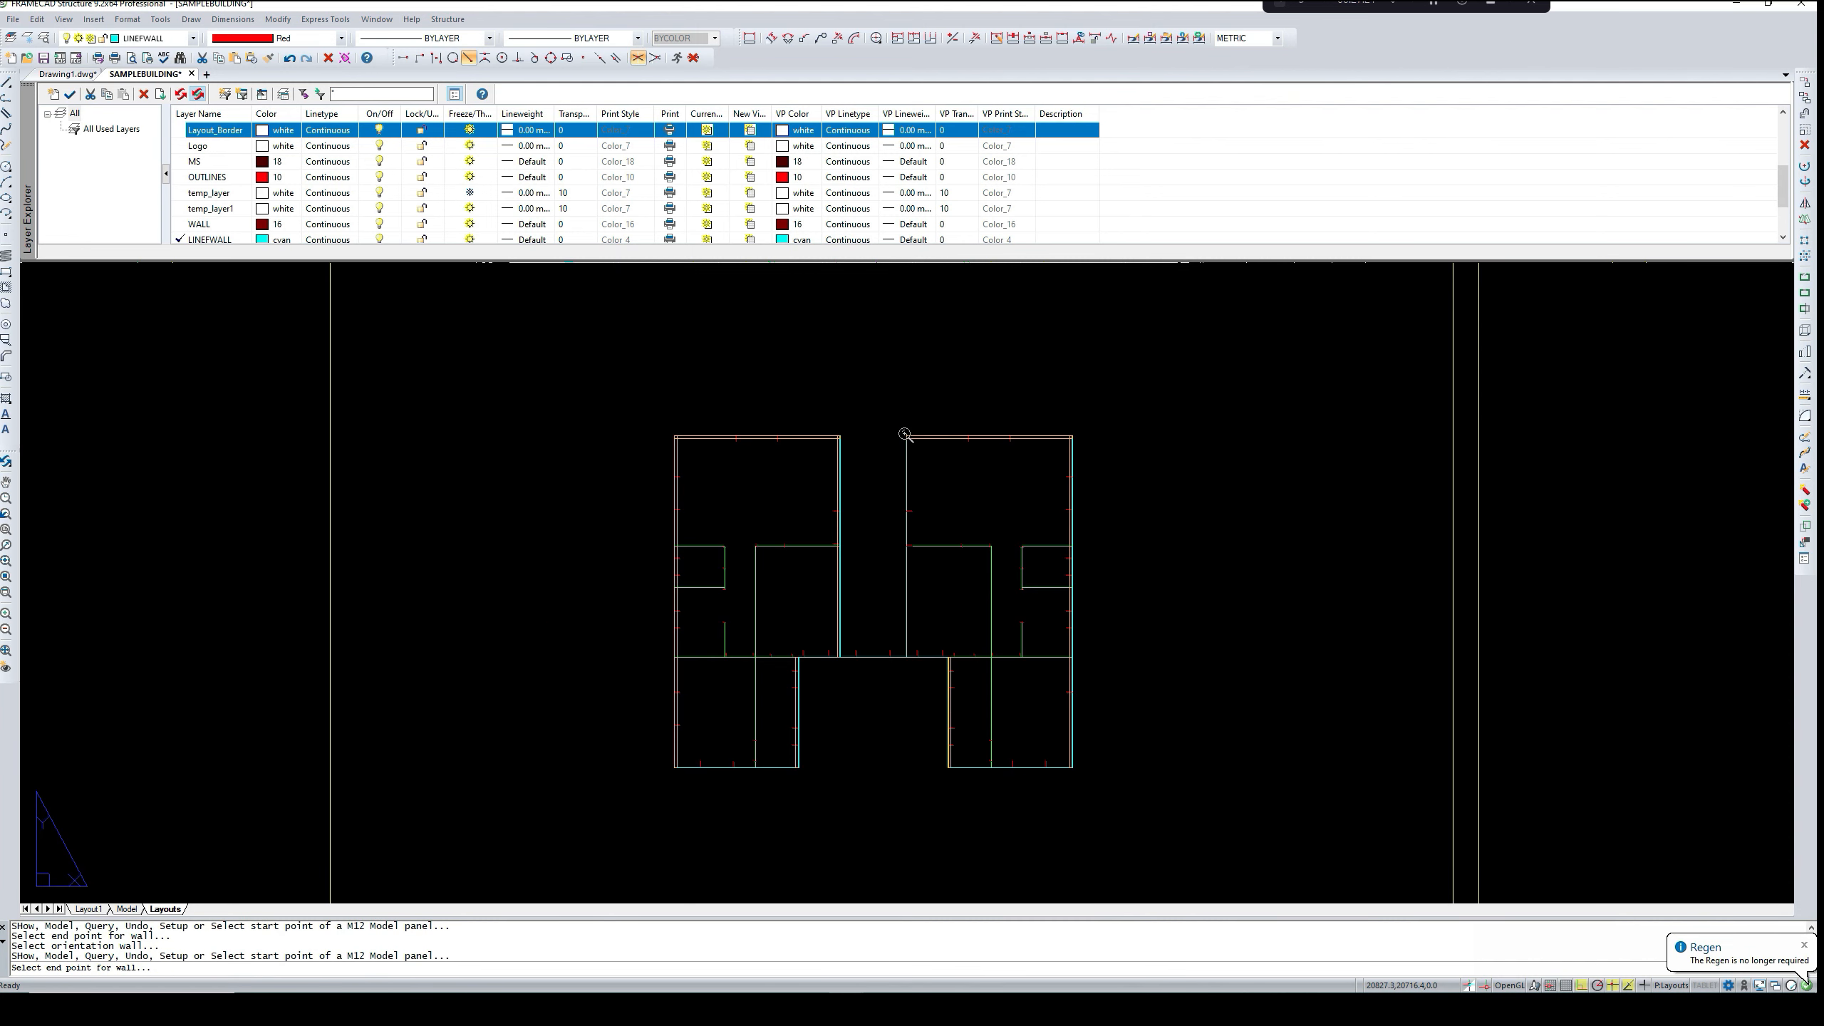
{"action": "scroll", "coordinate": [907, 637], "scroll_direction": "up", "scroll_amount": 5}
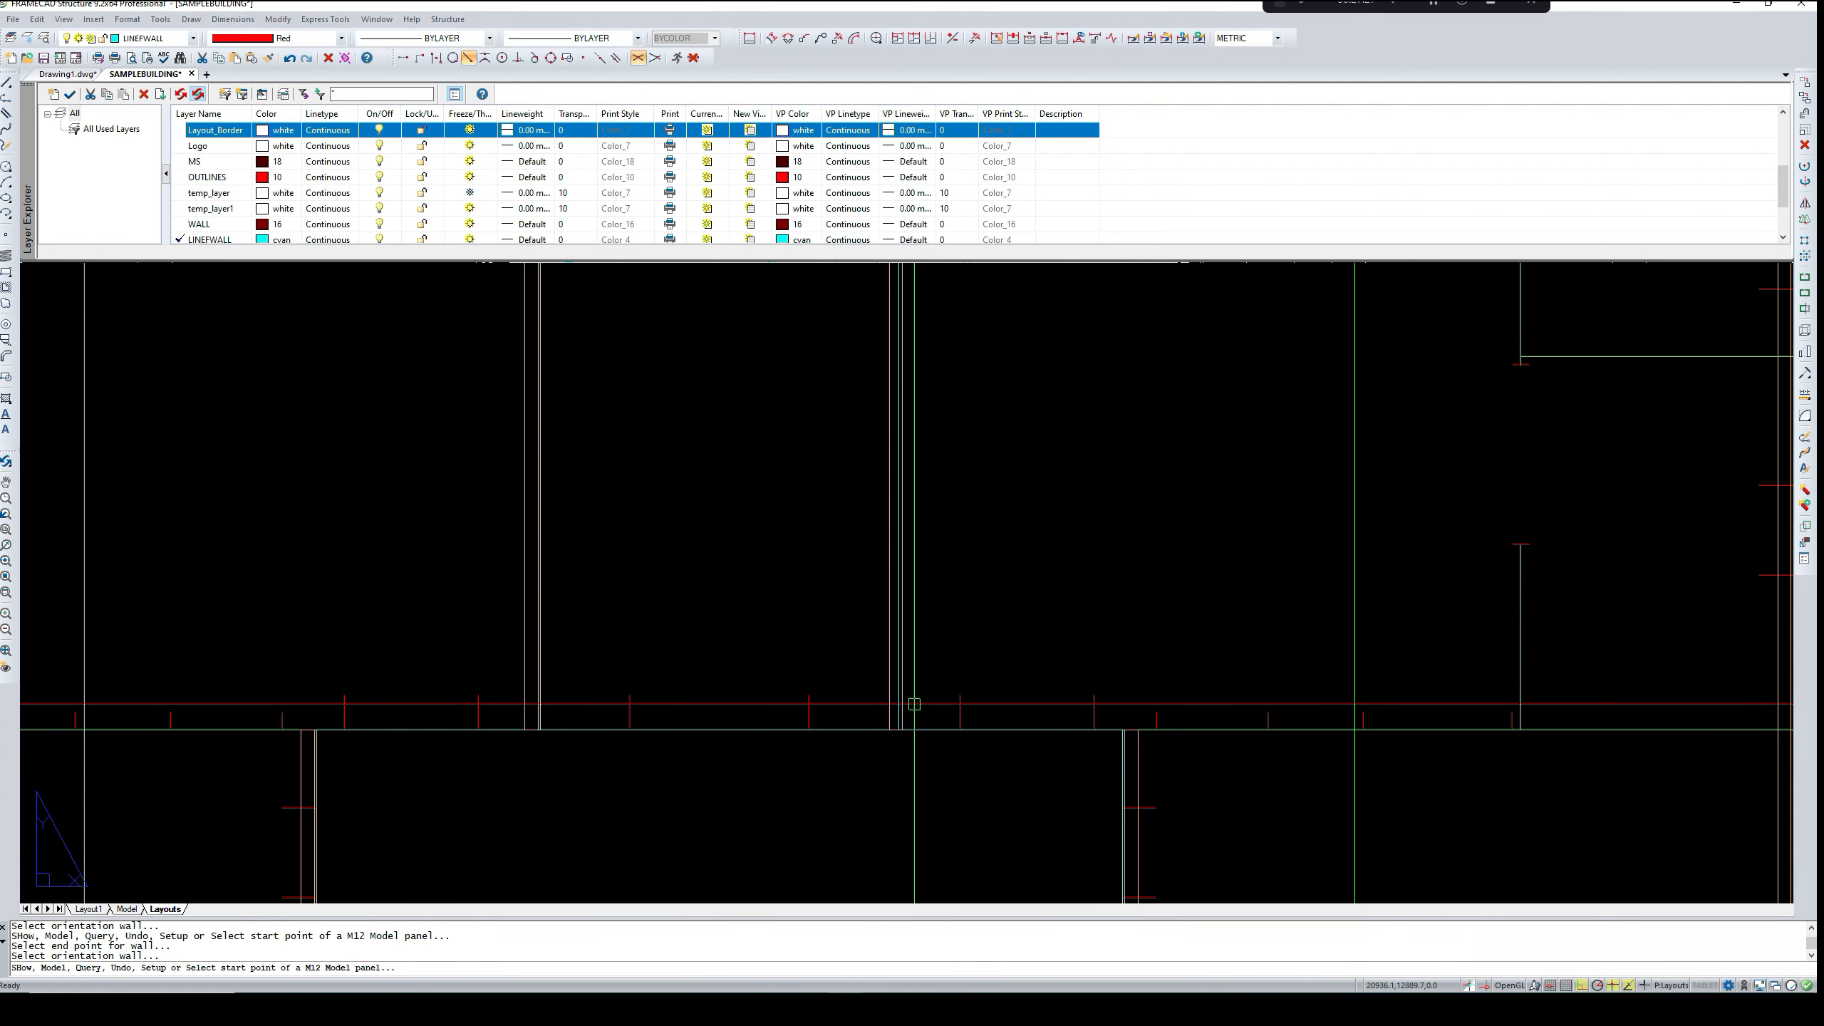
{"action": "key", "text": "Escape"}
- Delete the wrongly oriented panel along the upper-right block's corridor-side wall
{"action": "scroll", "coordinate": [918, 696], "scroll_direction": "down", "scroll_amount": 2}
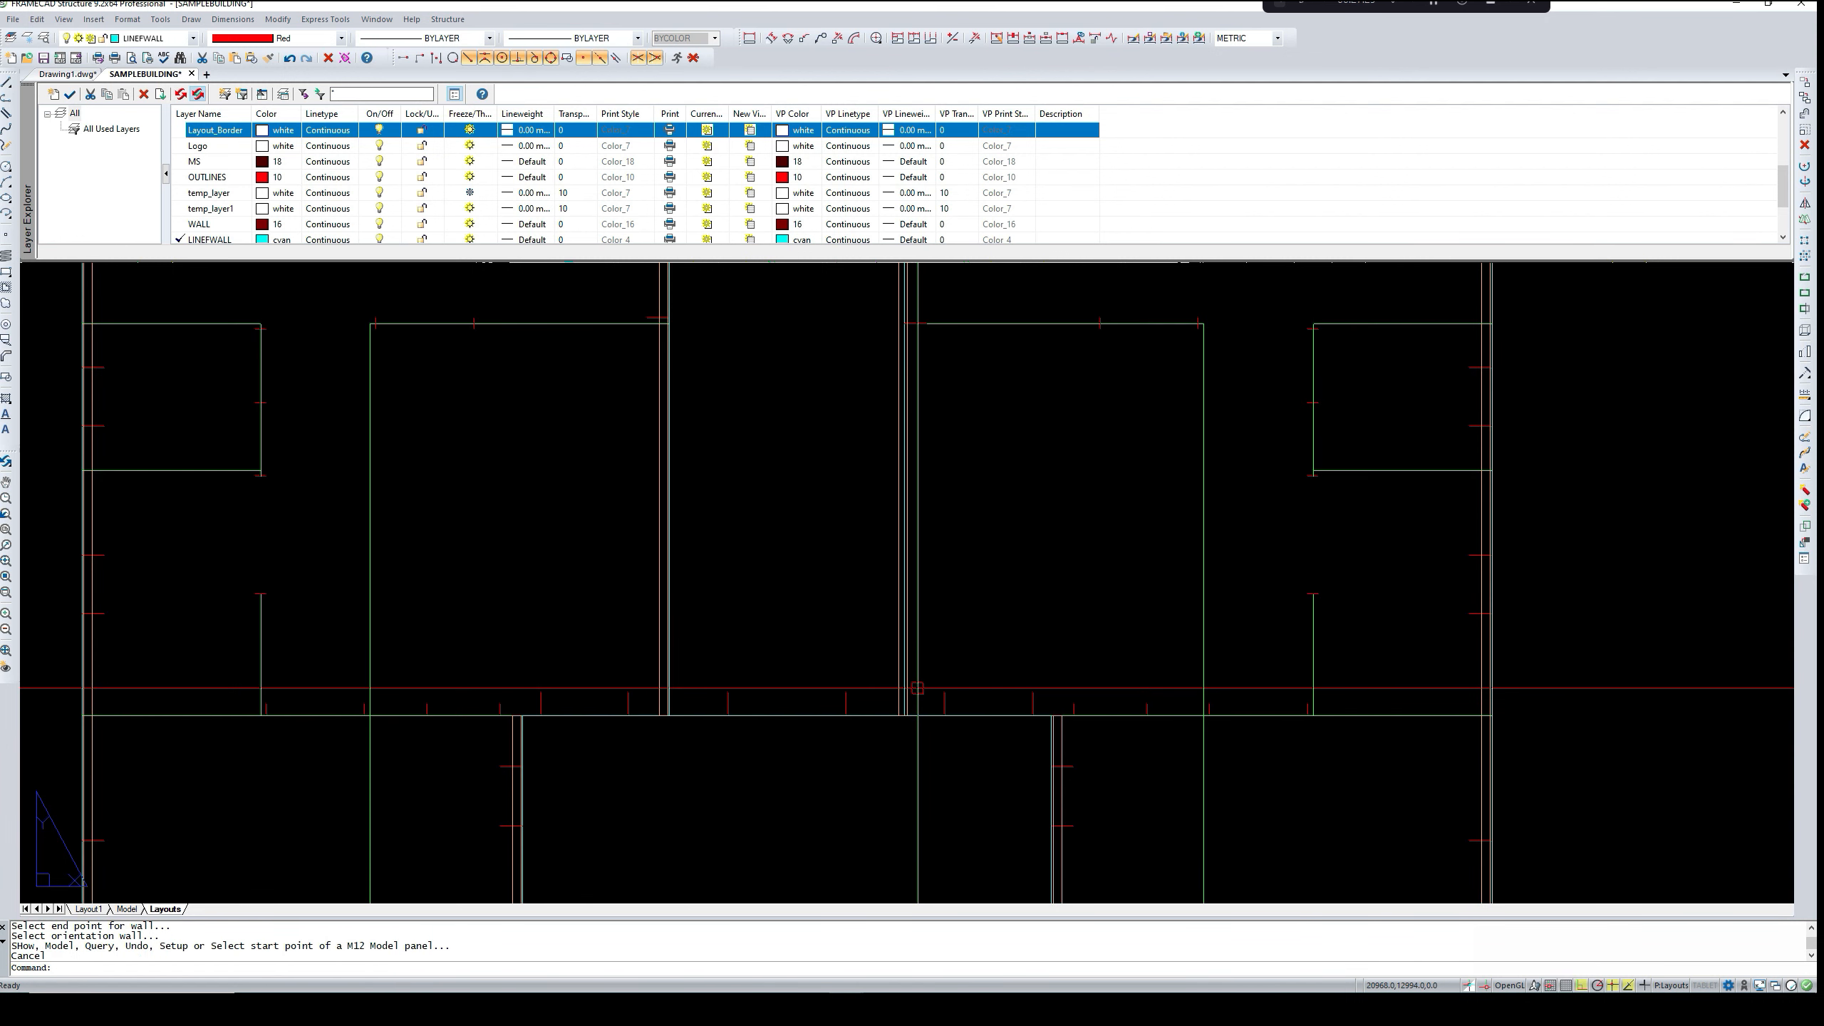
{"action": "key", "text": "ctrl+x"}
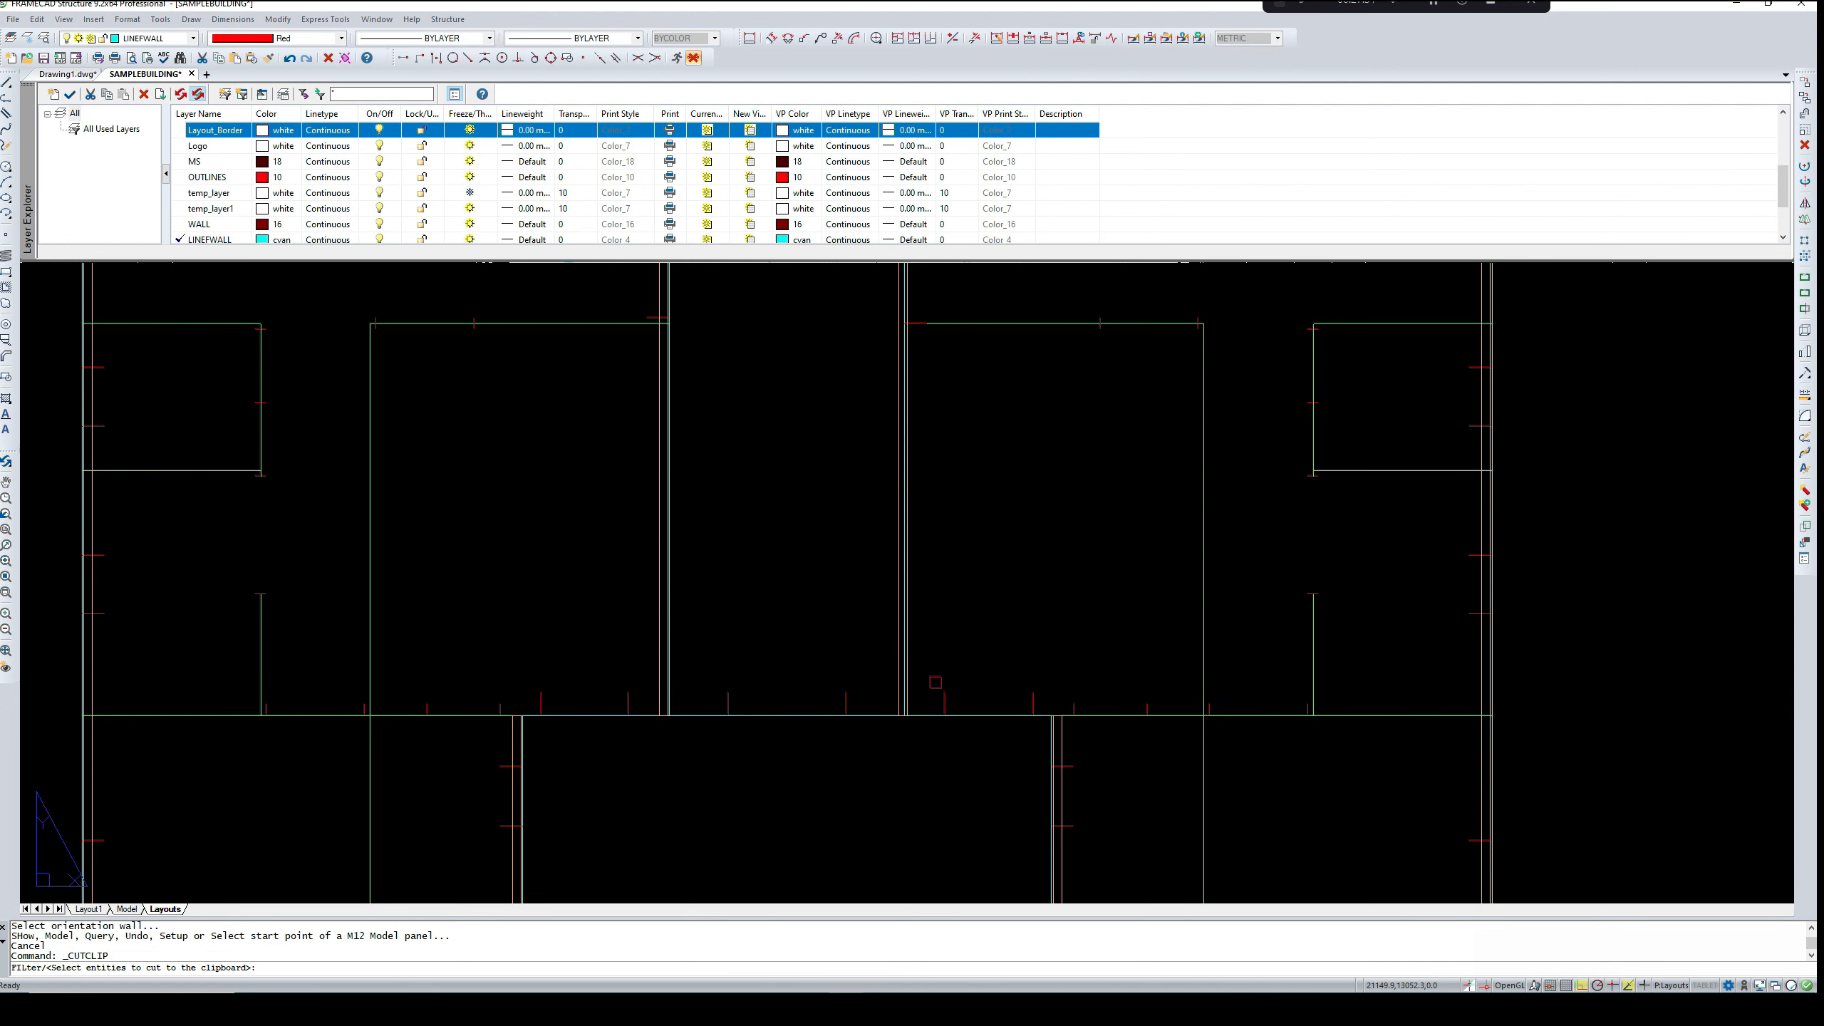
{"action": "key", "text": "Escape"}
{"action": "scroll", "coordinate": [901, 681], "scroll_direction": "up", "scroll_amount": 2}
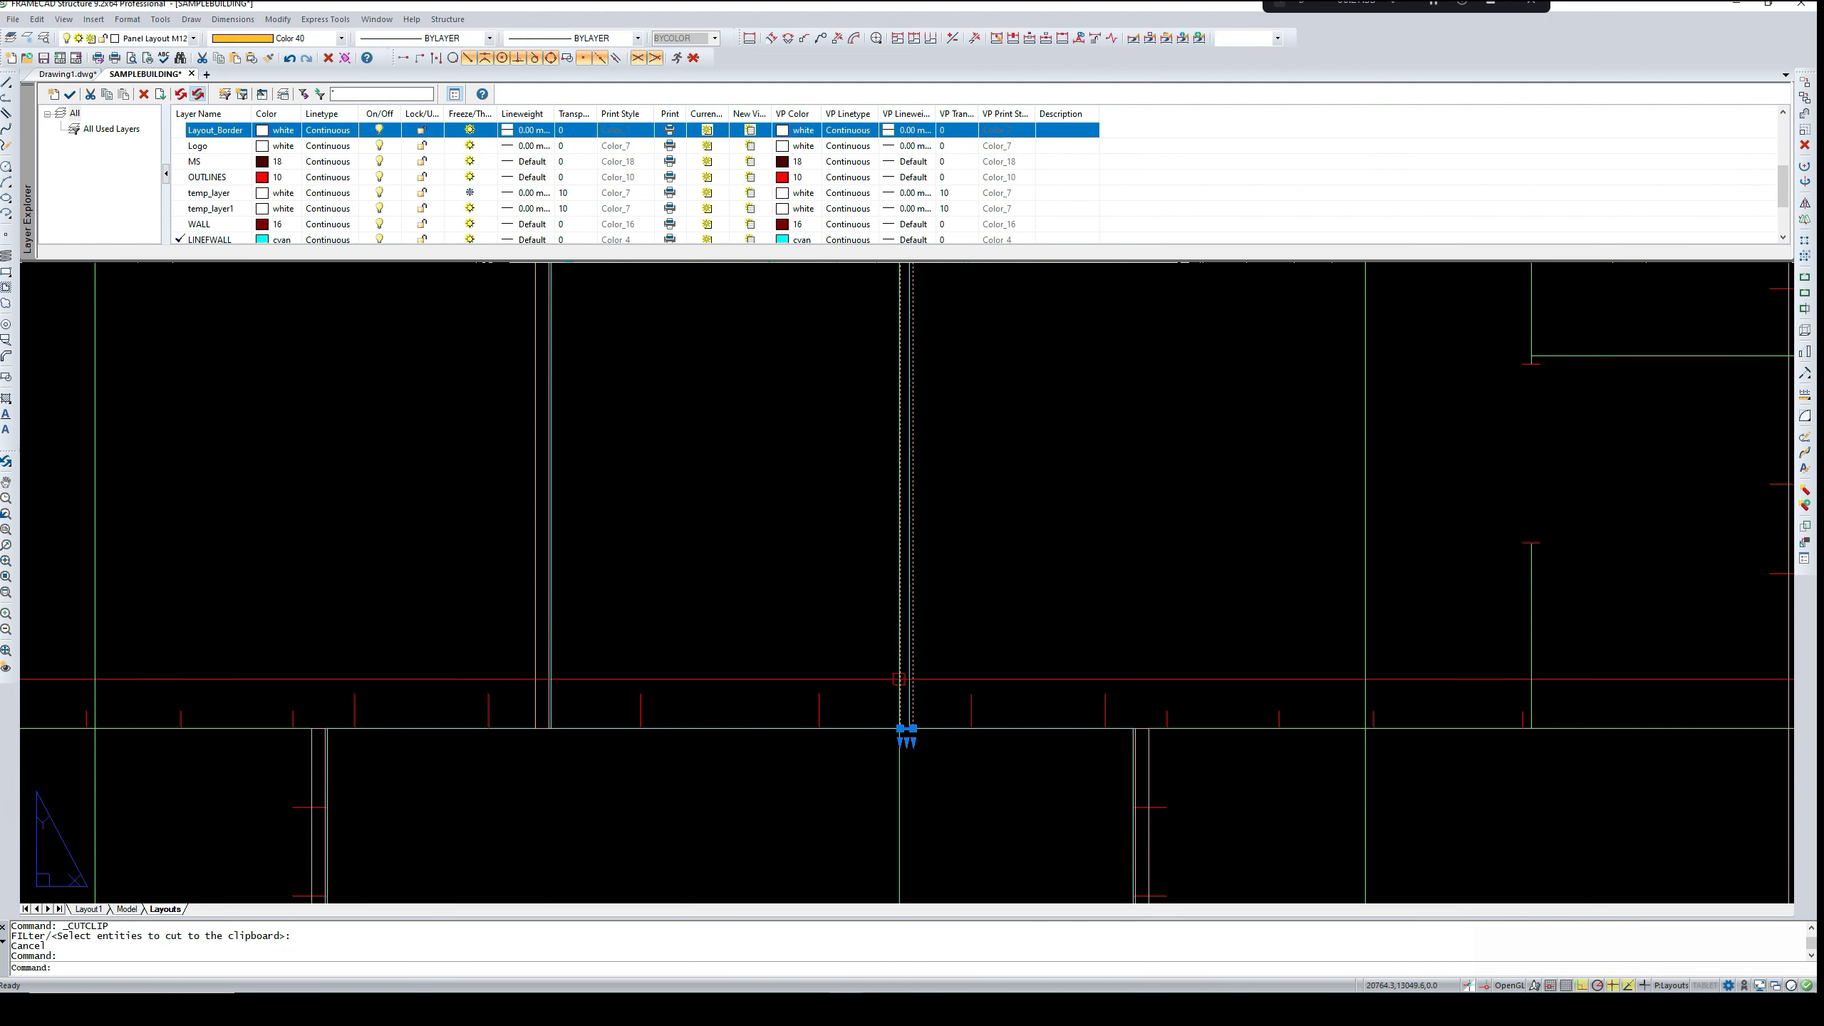
{"action": "key", "text": "Delete"}
{"action": "scroll", "coordinate": [944, 656], "scroll_direction": "down", "scroll_amount": 2}
- Redraw the 8000 mm panel along the upper-right block's corridor-side wall from its top corner to the horizontal cross wall, oriented into the block
{"action": "type", "text": "p"}
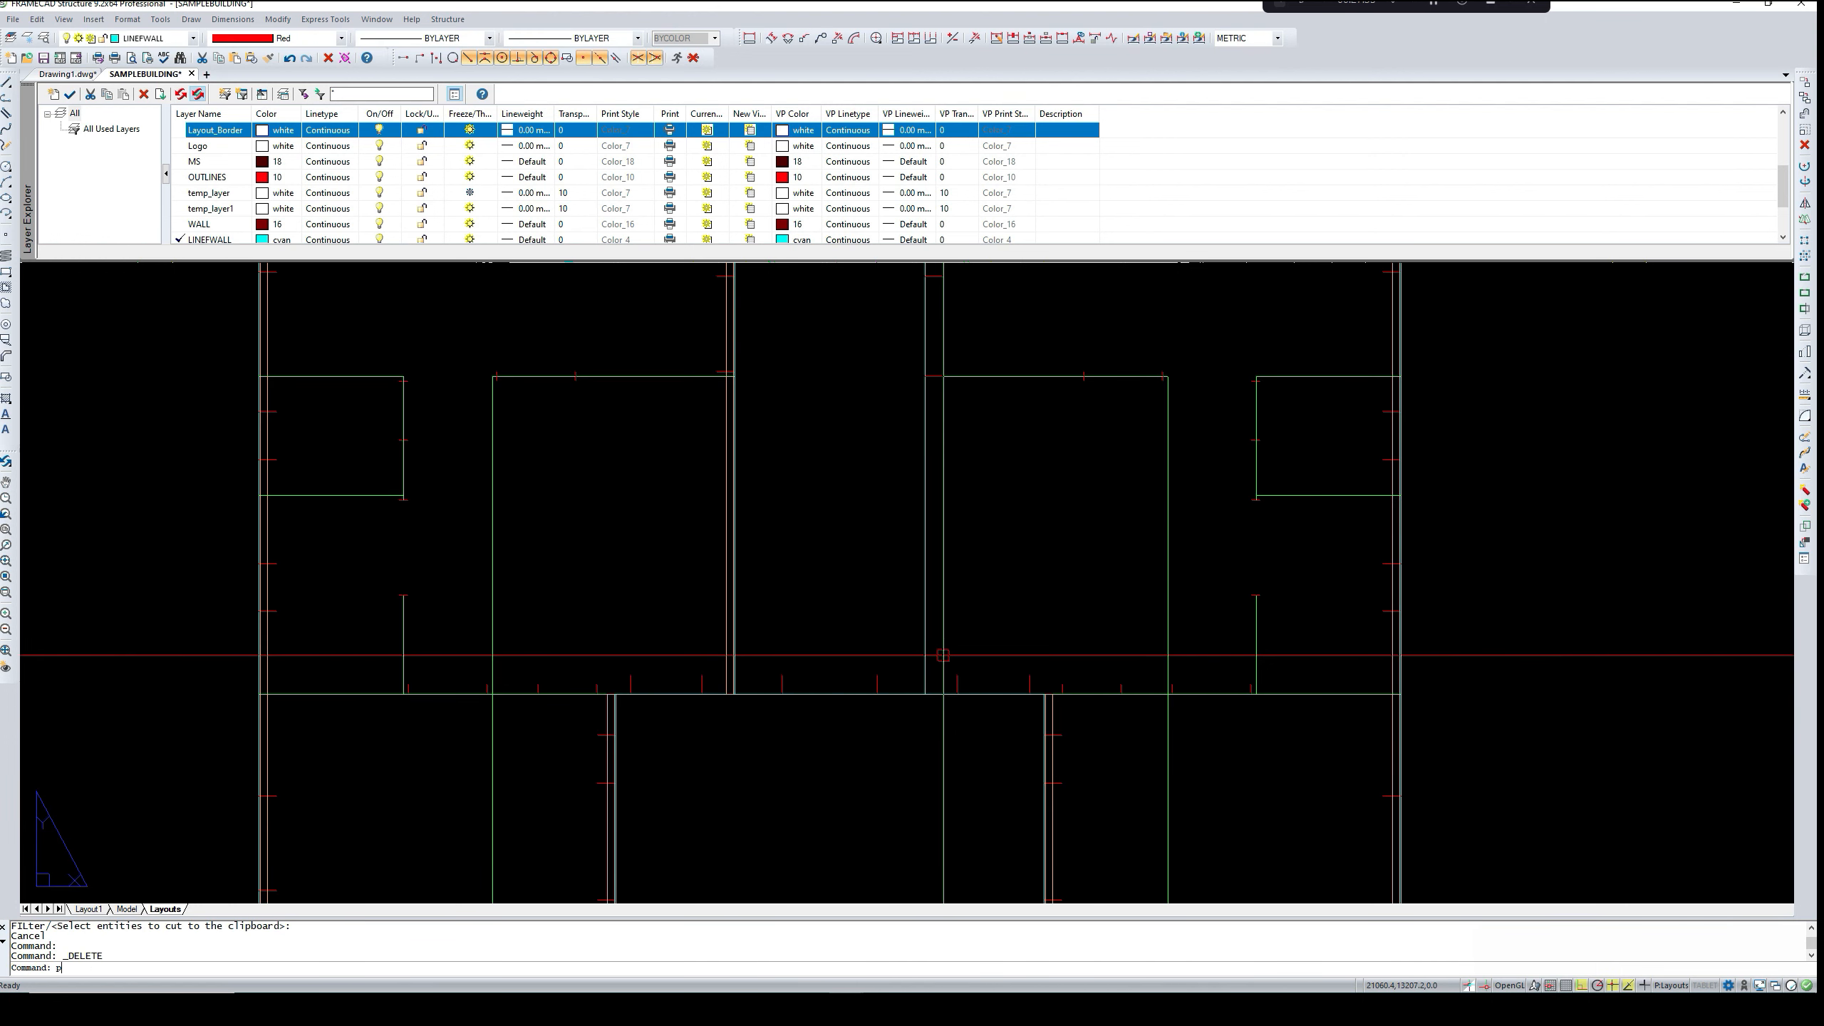
{"action": "type", "text": "d"}
{"action": "key", "text": "Return"}
{"action": "scroll", "coordinate": [944, 554], "scroll_direction": "up", "scroll_amount": 1}
{"action": "middle_click_drag", "start_coordinate": [944, 554], "coordinate": [918, 704]}
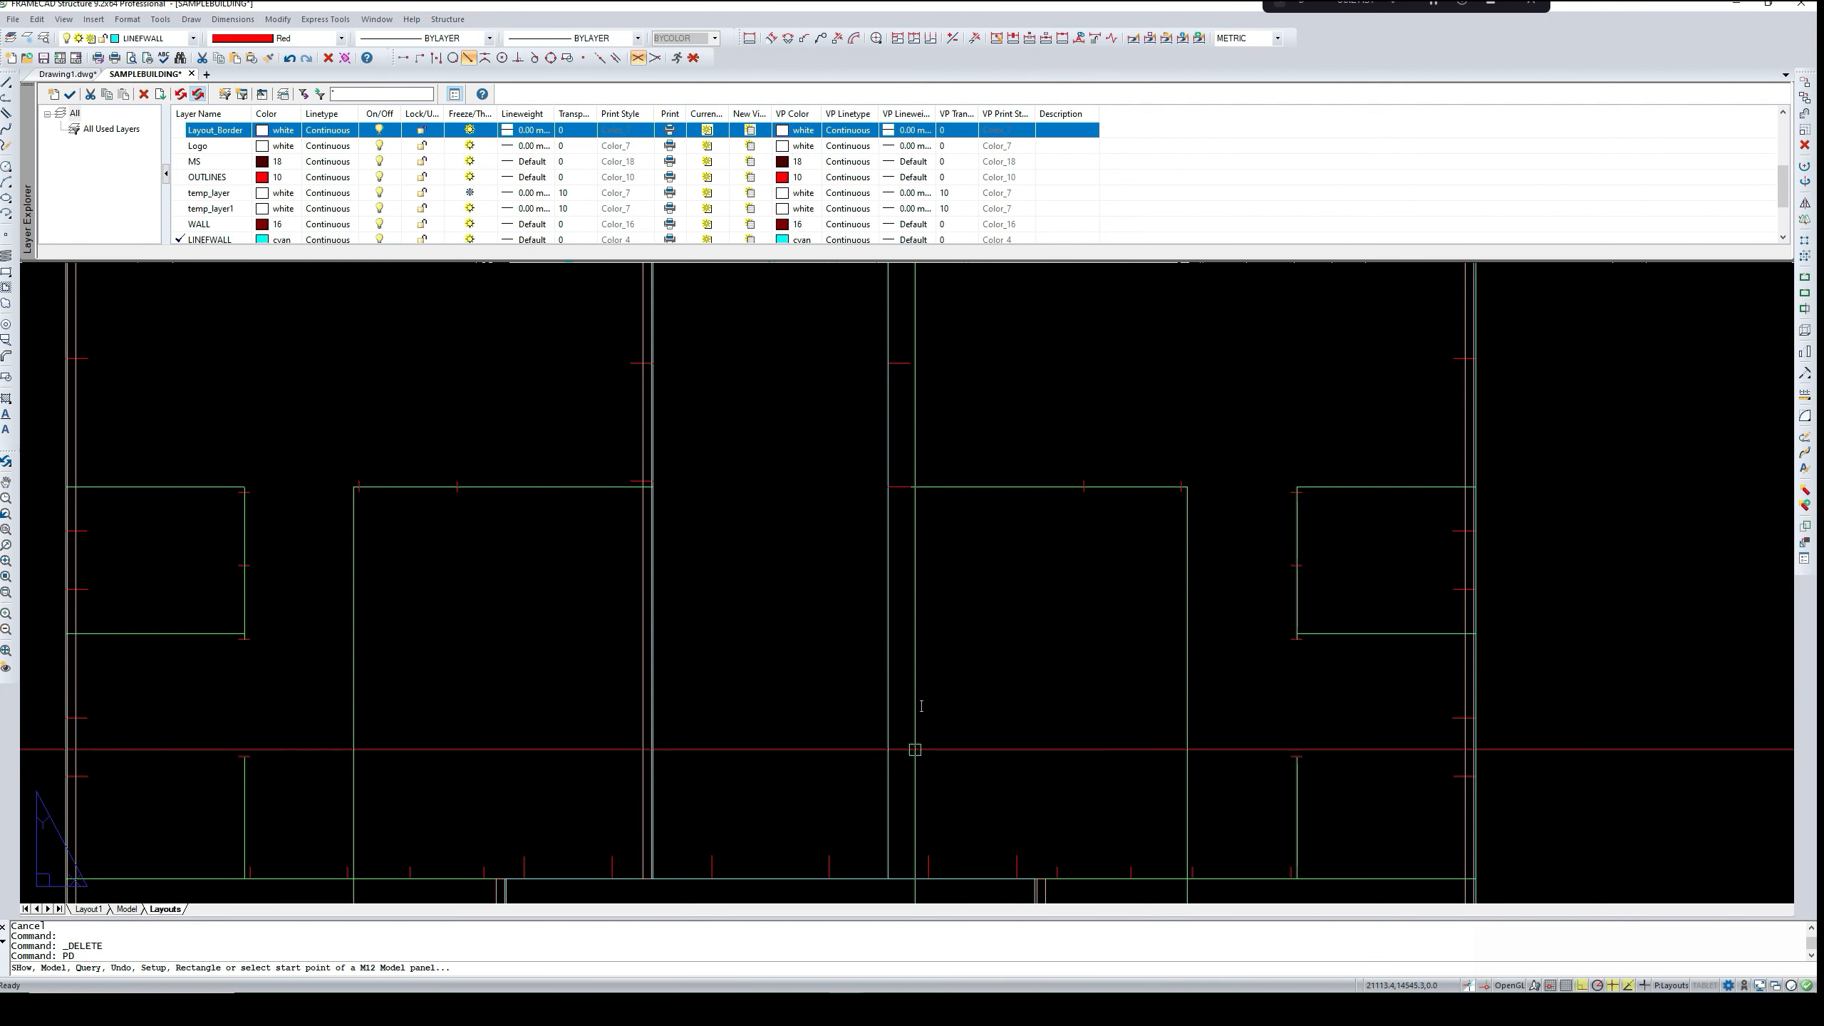
{"action": "scroll", "coordinate": [916, 703], "scroll_direction": "down", "scroll_amount": 3}
{"action": "scroll", "coordinate": [940, 338], "scroll_direction": "up", "scroll_amount": 3}
{"action": "scroll", "coordinate": [889, 406], "scroll_direction": "up", "scroll_amount": 4}
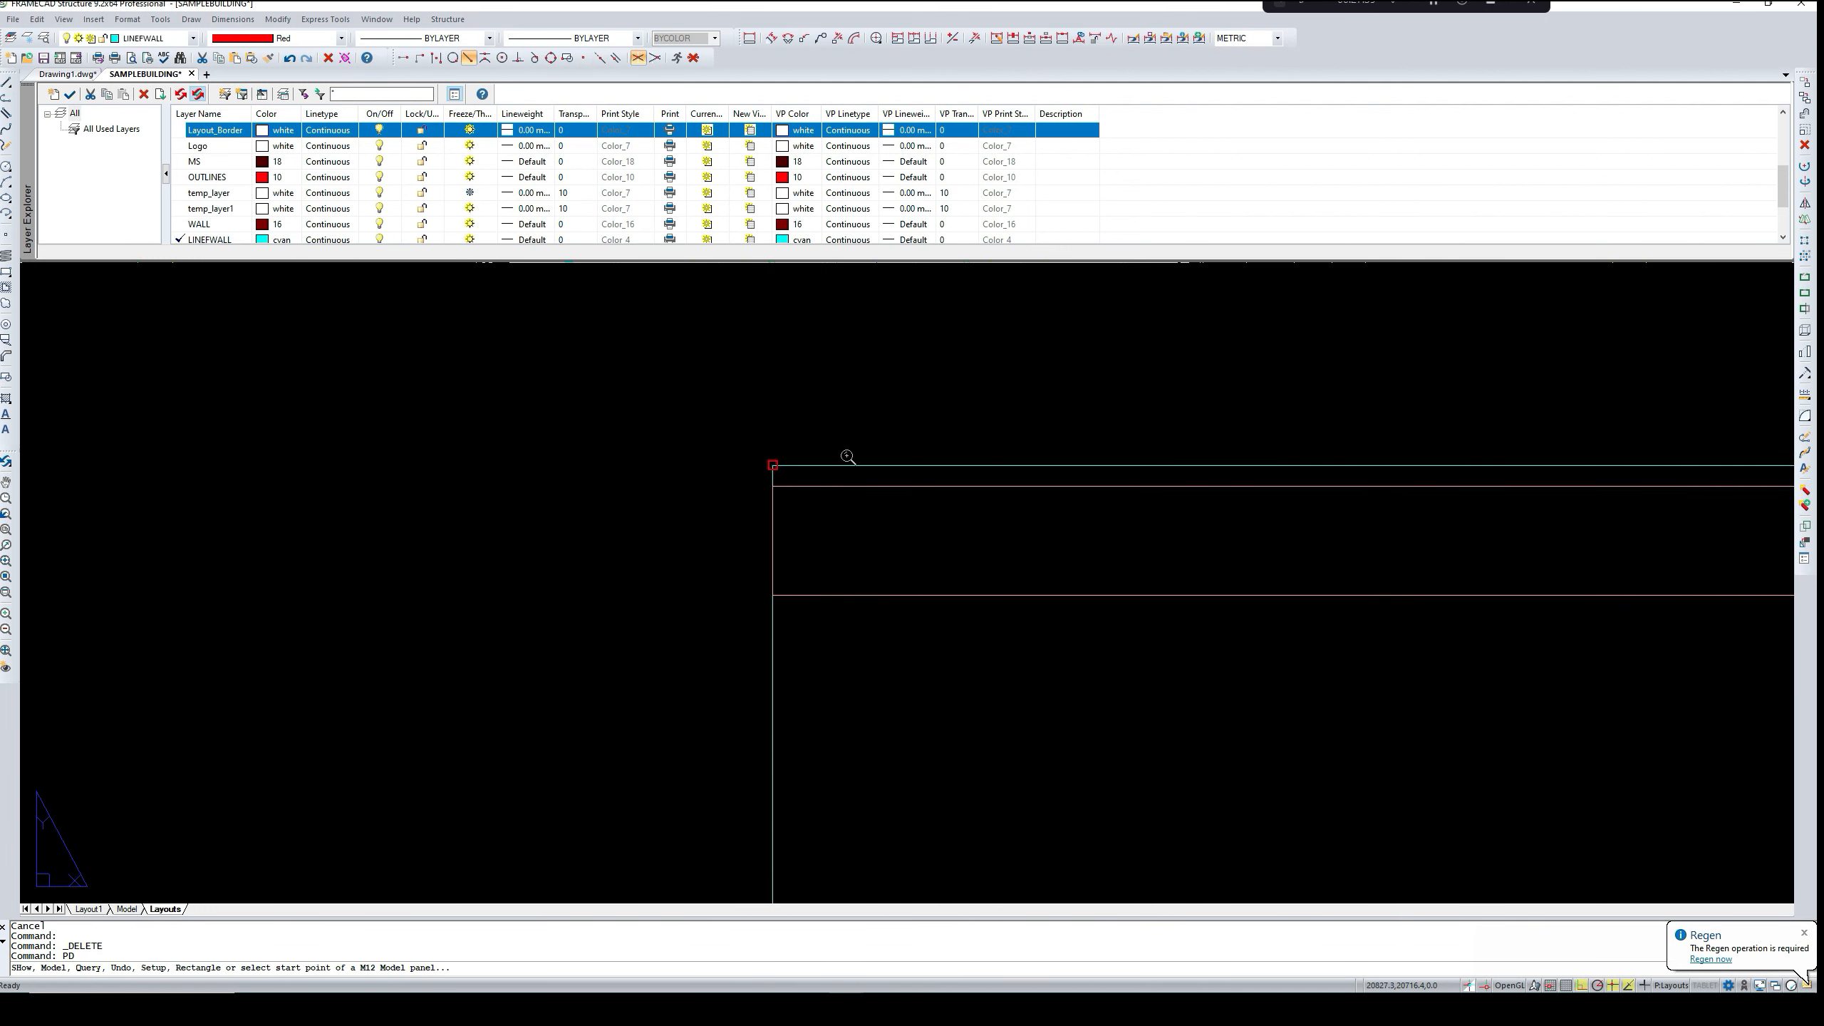
{"action": "left_click", "coordinate": [776, 464]}
{"action": "scroll", "coordinate": [776, 466], "scroll_direction": "down", "scroll_amount": 3}
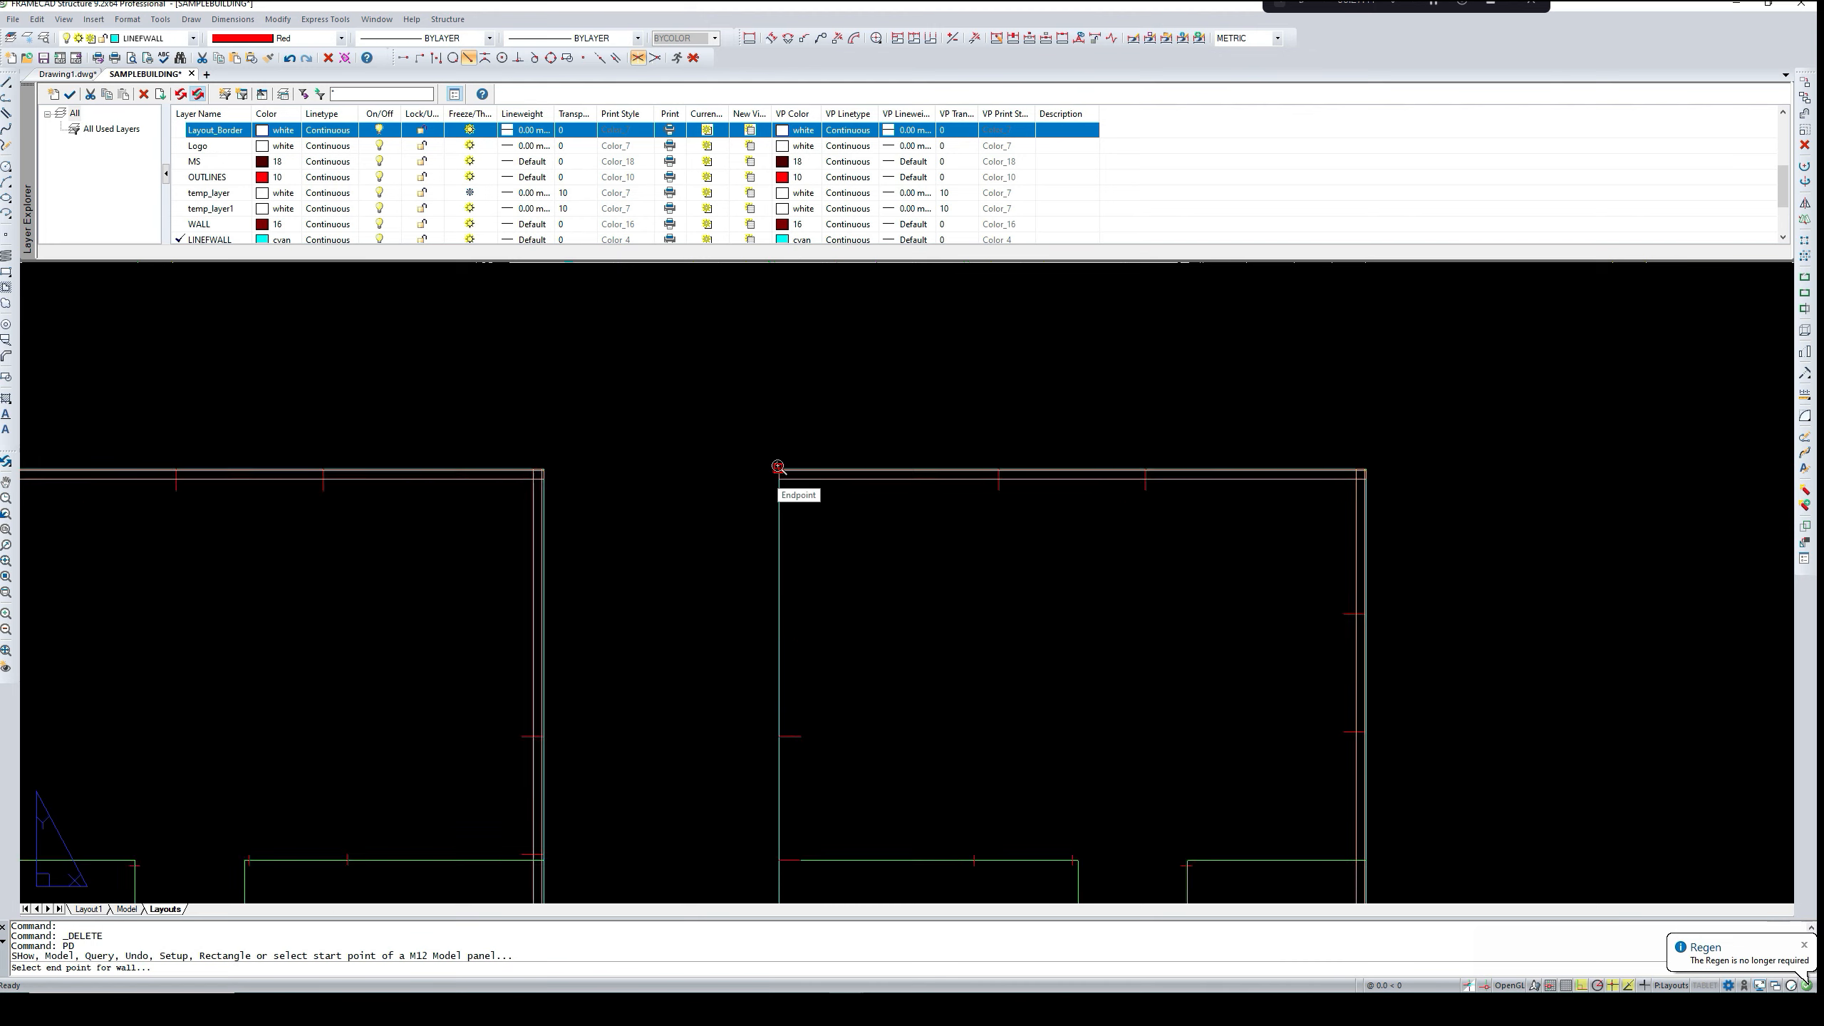
{"action": "middle_click_drag", "start_coordinate": [794, 720], "coordinate": [835, 364]}
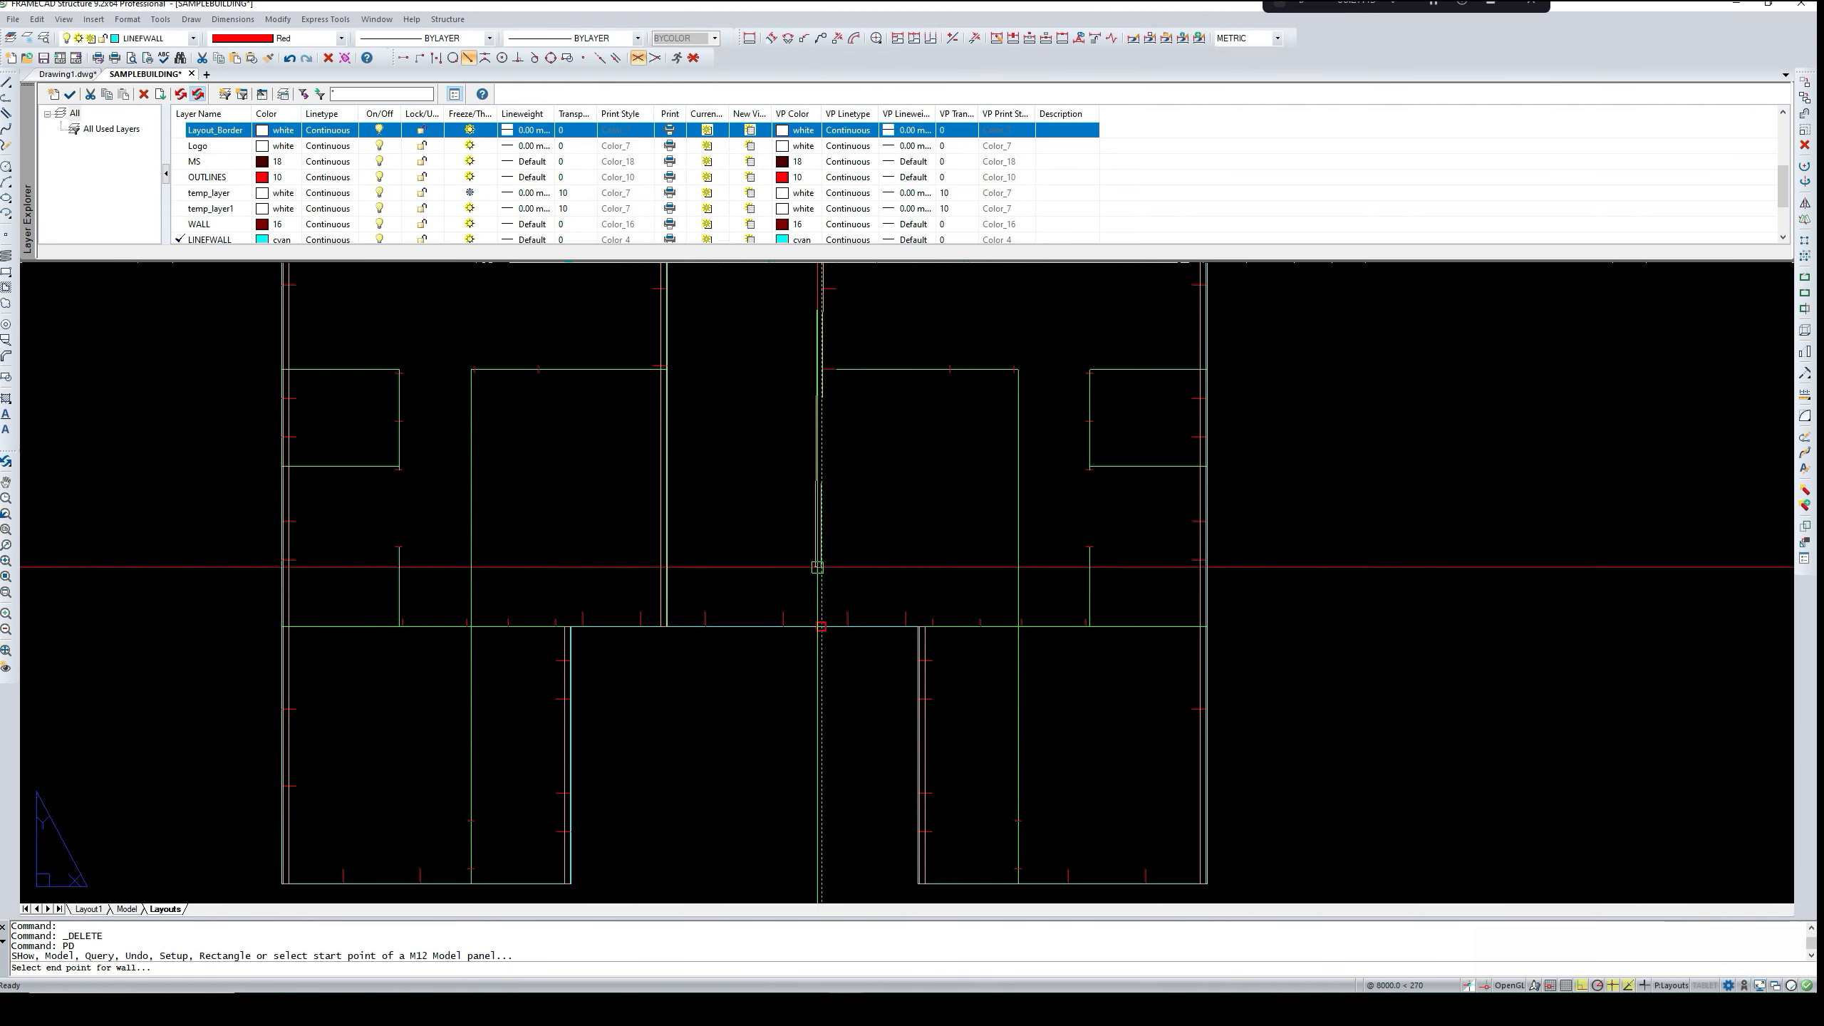
{"action": "scroll", "coordinate": [820, 580], "scroll_direction": "up", "scroll_amount": 6}
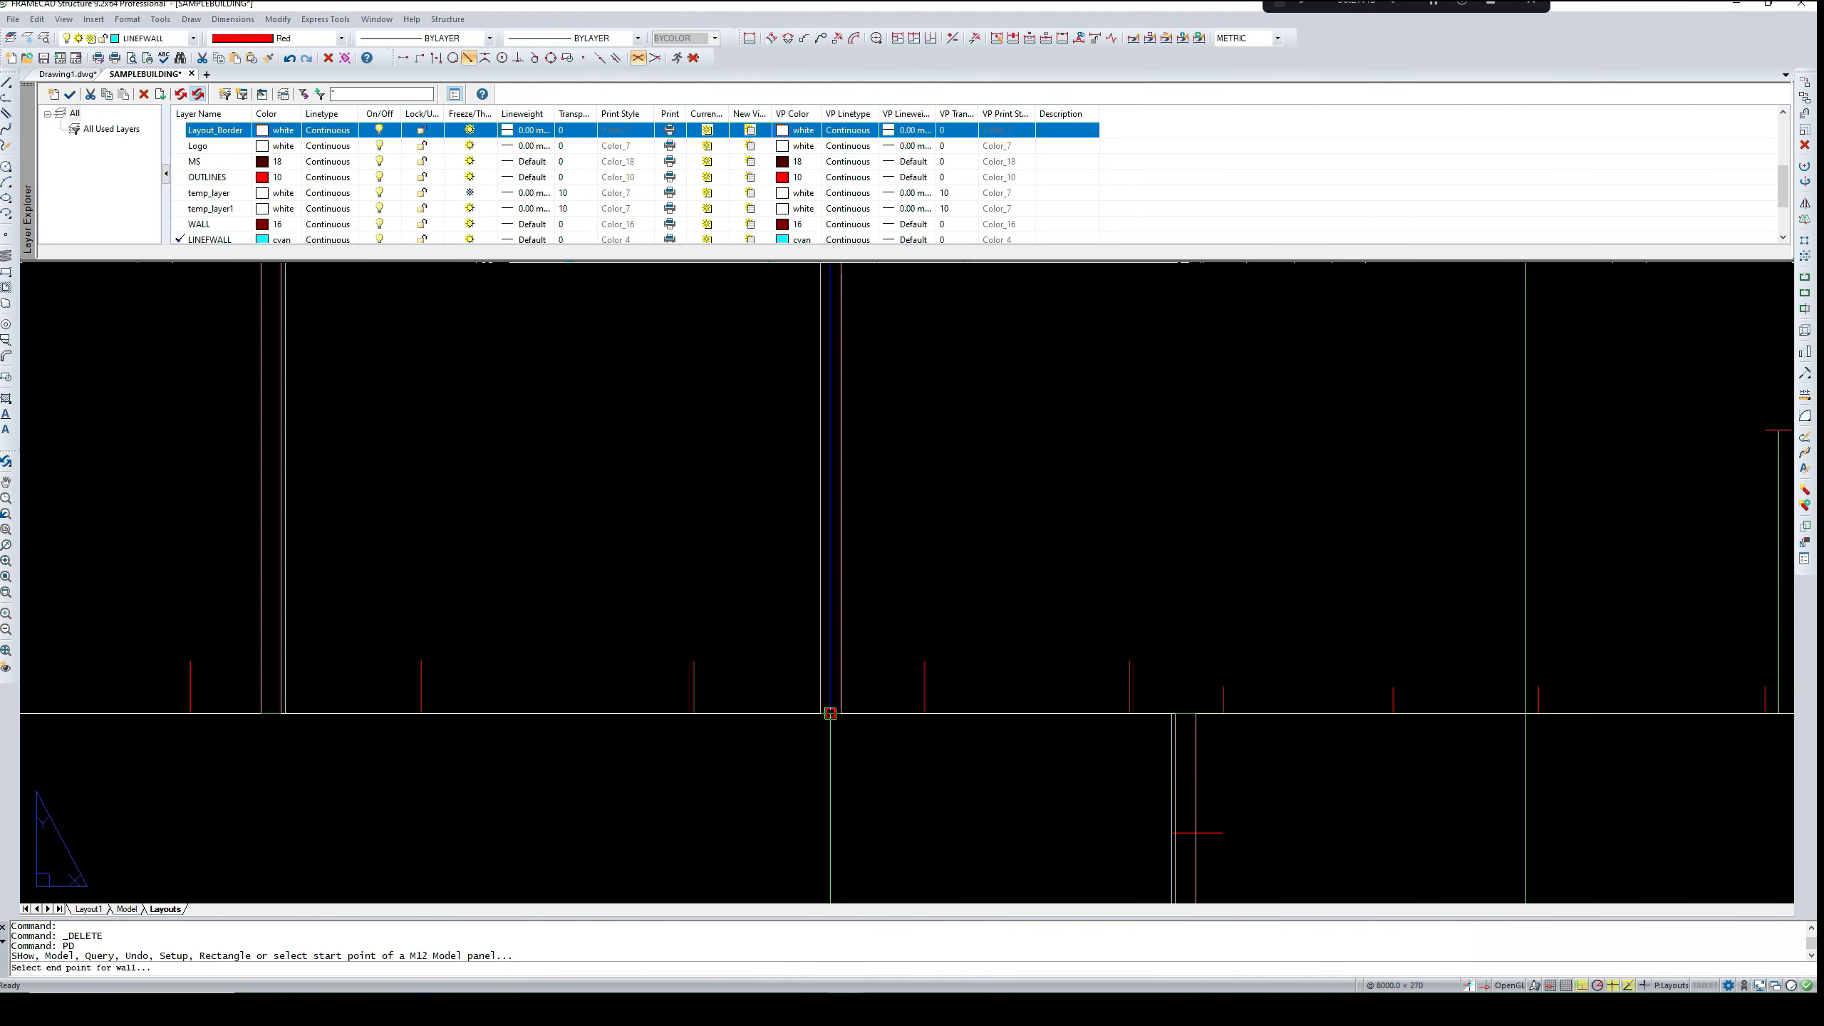
{"action": "left_click", "coordinate": [830, 712]}
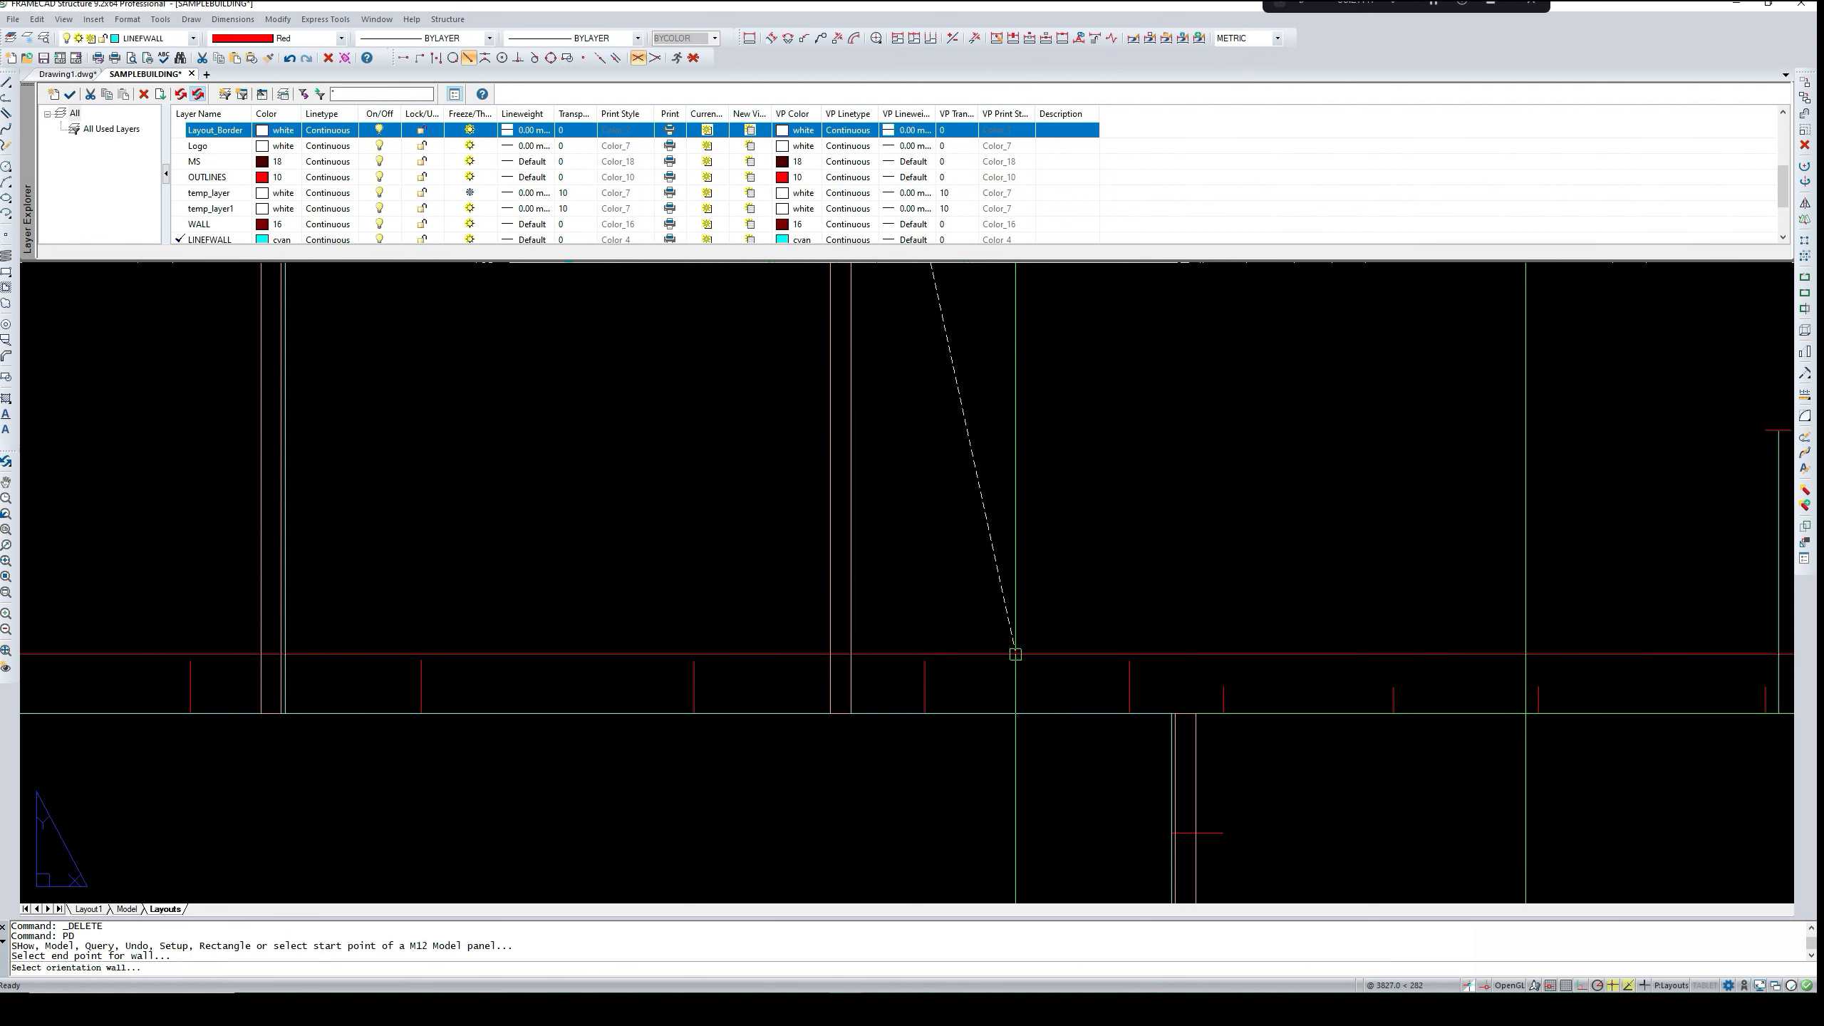
{"action": "left_click", "coordinate": [1016, 654]}
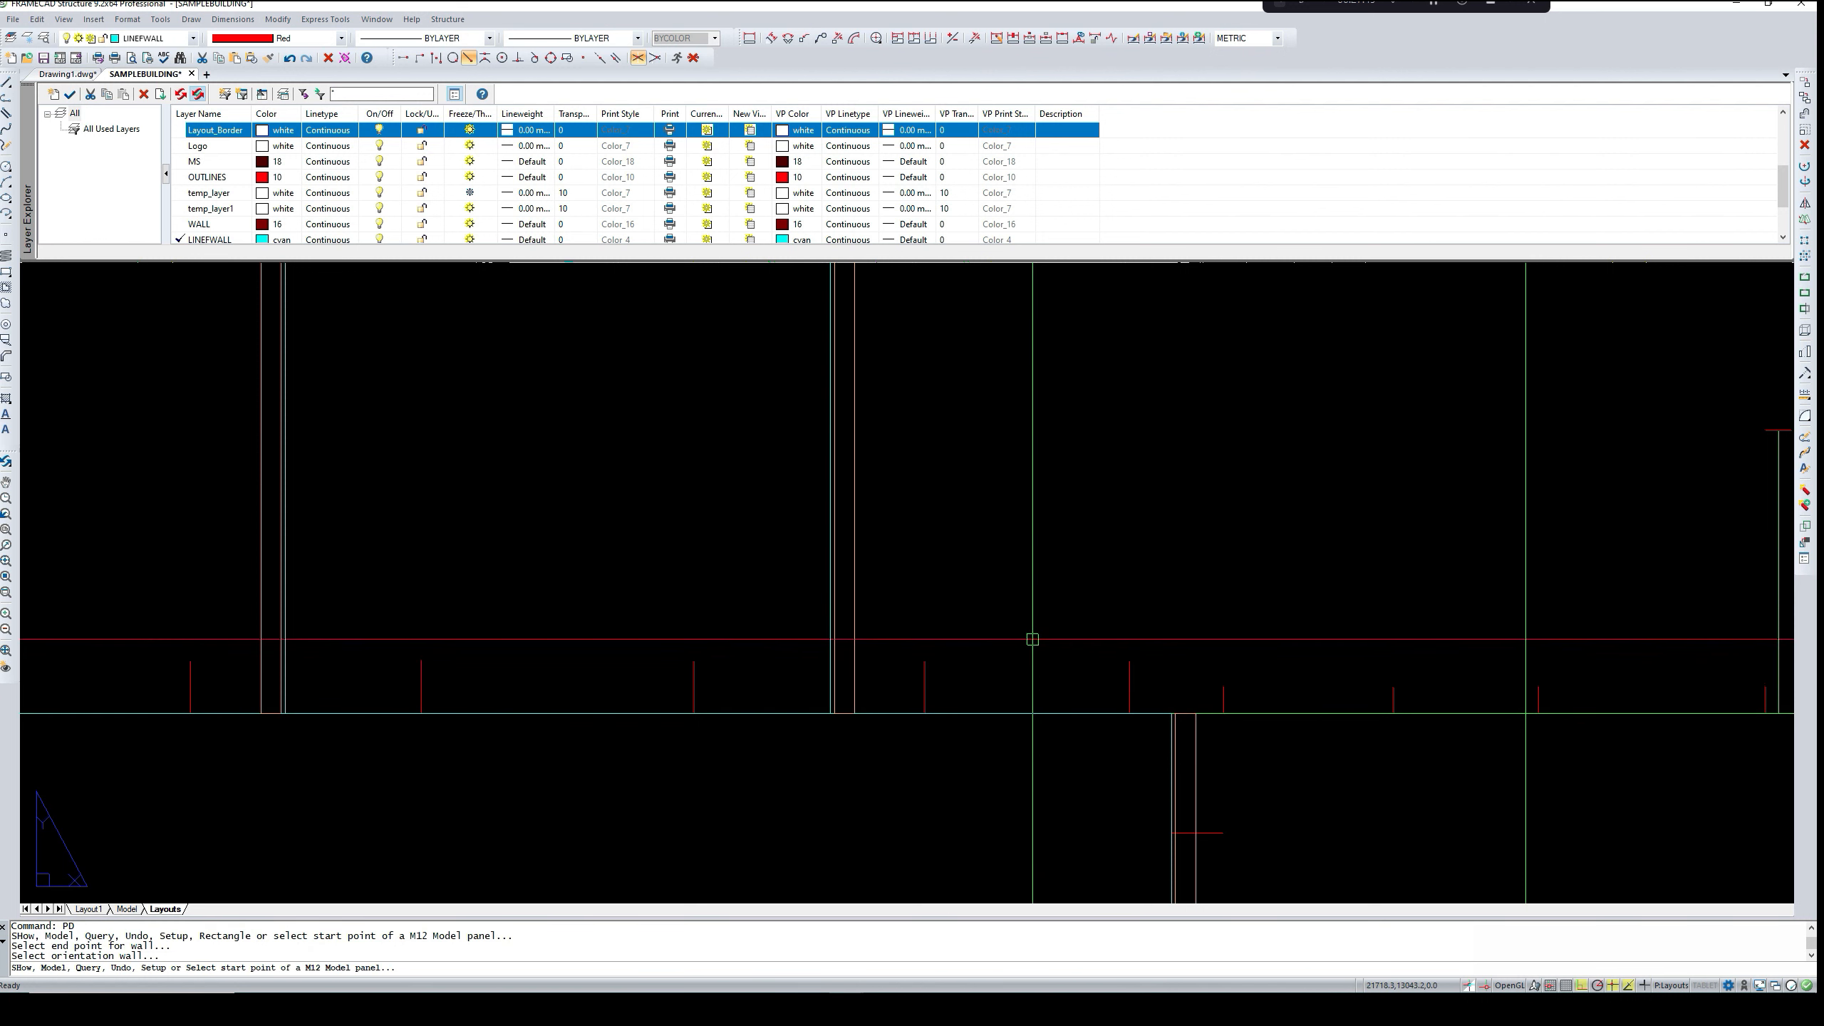
- Place a 5400 mm panel along the horizontal cross wall between the inner corners of the two lower blocks, oriented upward into the corridor
{"action": "scroll", "coordinate": [1031, 638], "scroll_direction": "down", "scroll_amount": 2}
{"action": "middle_click_drag", "start_coordinate": [853, 735], "coordinate": [931, 718]}
{"action": "scroll", "coordinate": [587, 644], "scroll_direction": "up", "scroll_amount": 2}
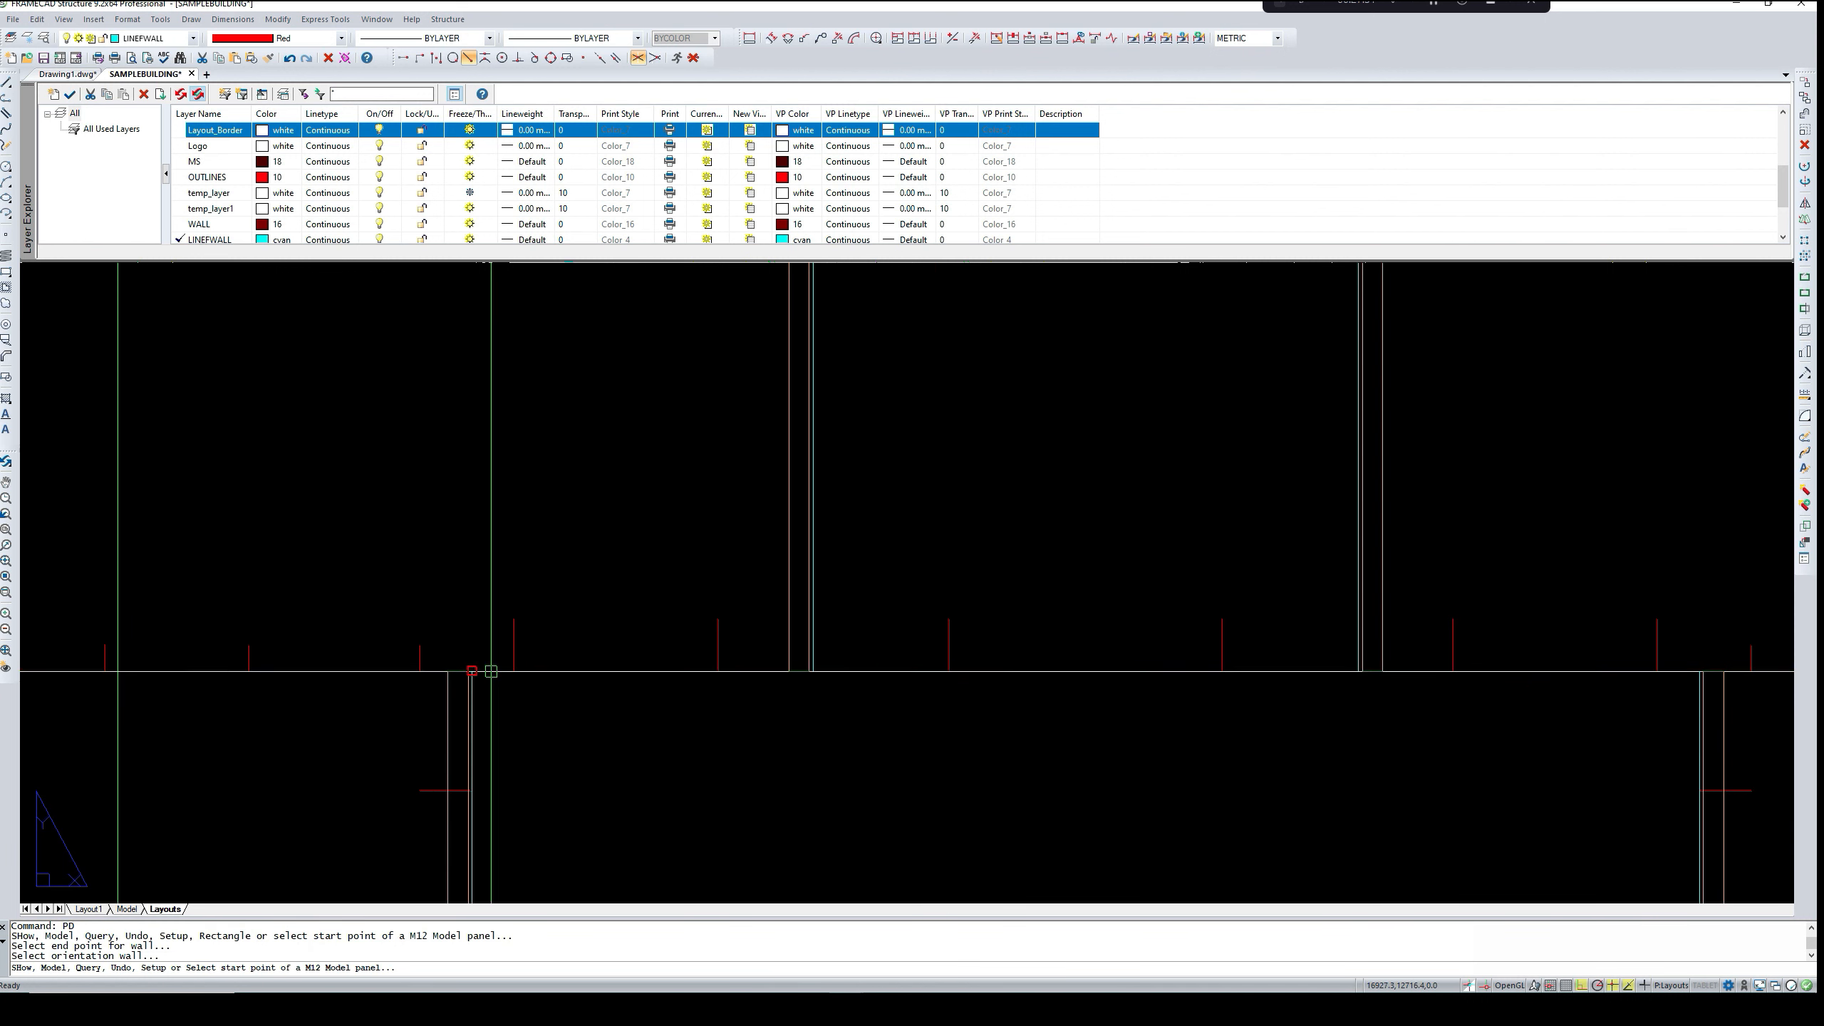
{"action": "scroll", "coordinate": [488, 681], "scroll_direction": "up", "scroll_amount": 1}
{"action": "mouse_move", "coordinate": [491, 681]}
{"action": "middle_mouse_down"}
{"action": "mouse_move", "coordinate": [638, 627]}
{"action": "mouse_move", "coordinate": [680, 644]}
{"action": "mouse_move", "coordinate": [771, 627]}
{"action": "middle_mouse_up"}
{"action": "scroll", "coordinate": [636, 627], "scroll_direction": "down", "scroll_amount": 3}
{"action": "scroll", "coordinate": [722, 615], "scroll_direction": "up", "scroll_amount": 2}
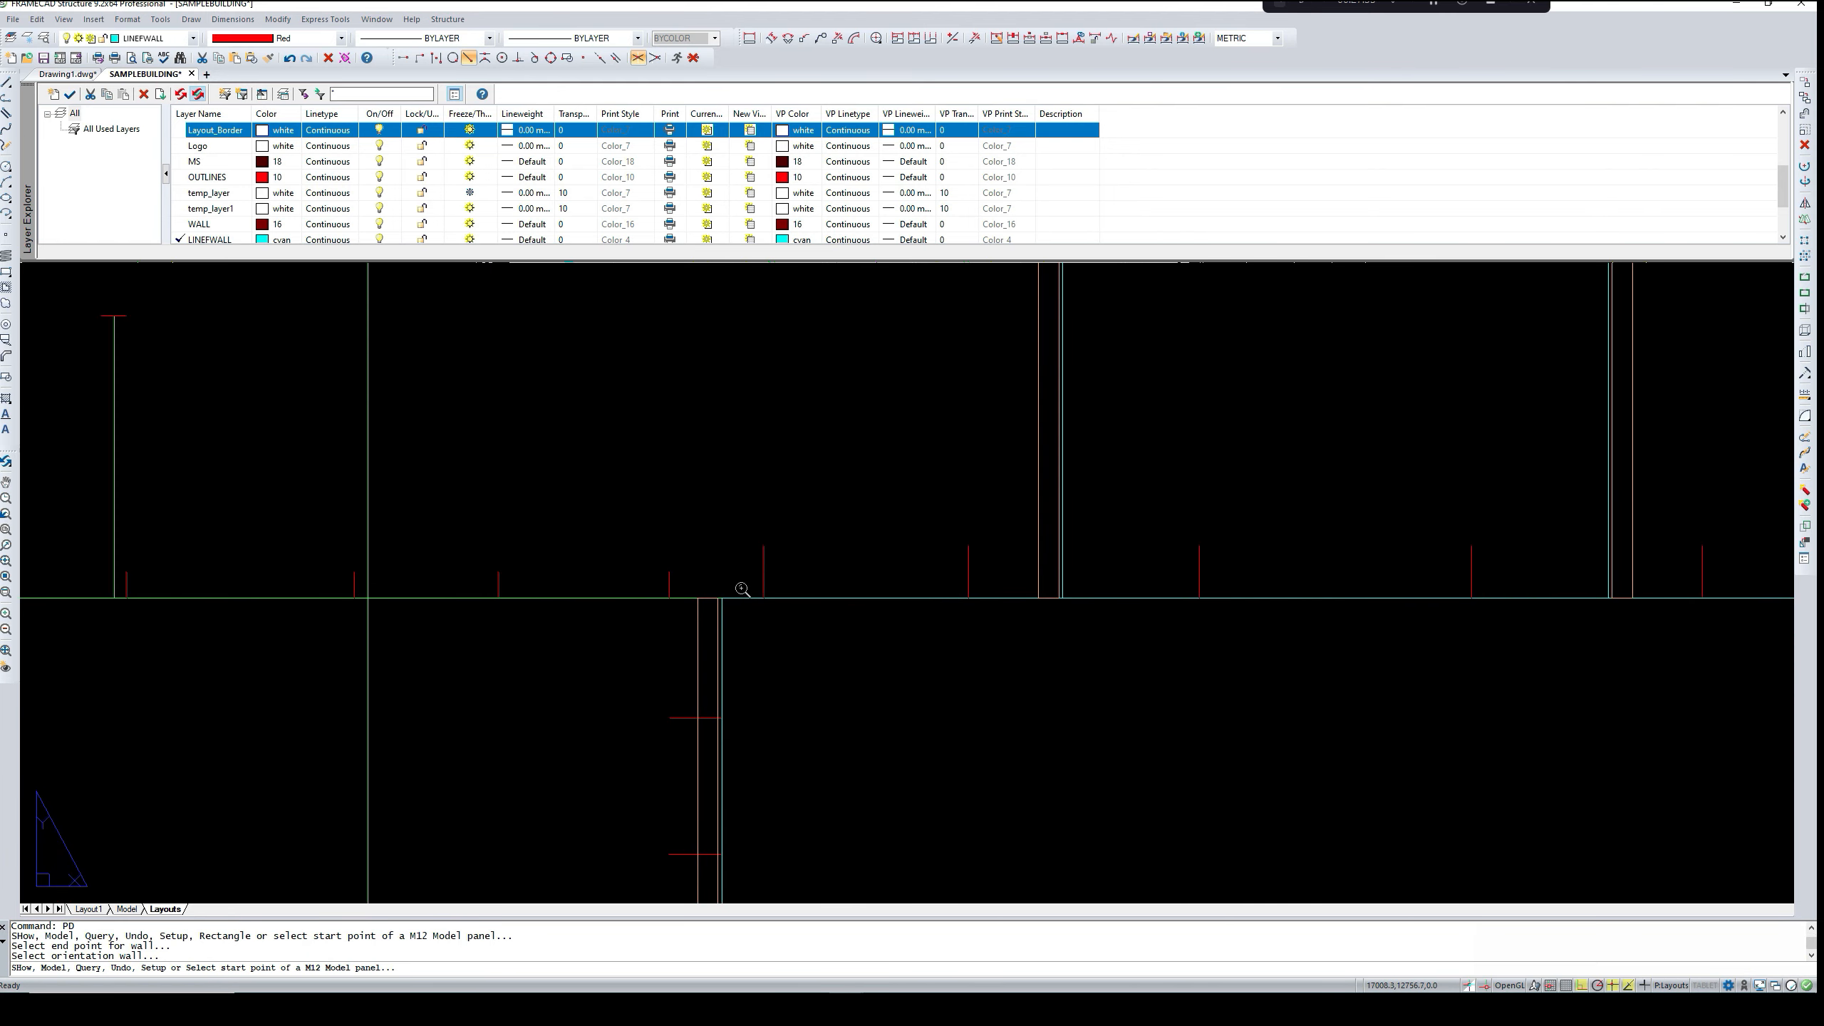
{"action": "scroll", "coordinate": [736, 592], "scroll_direction": "up", "scroll_amount": 2}
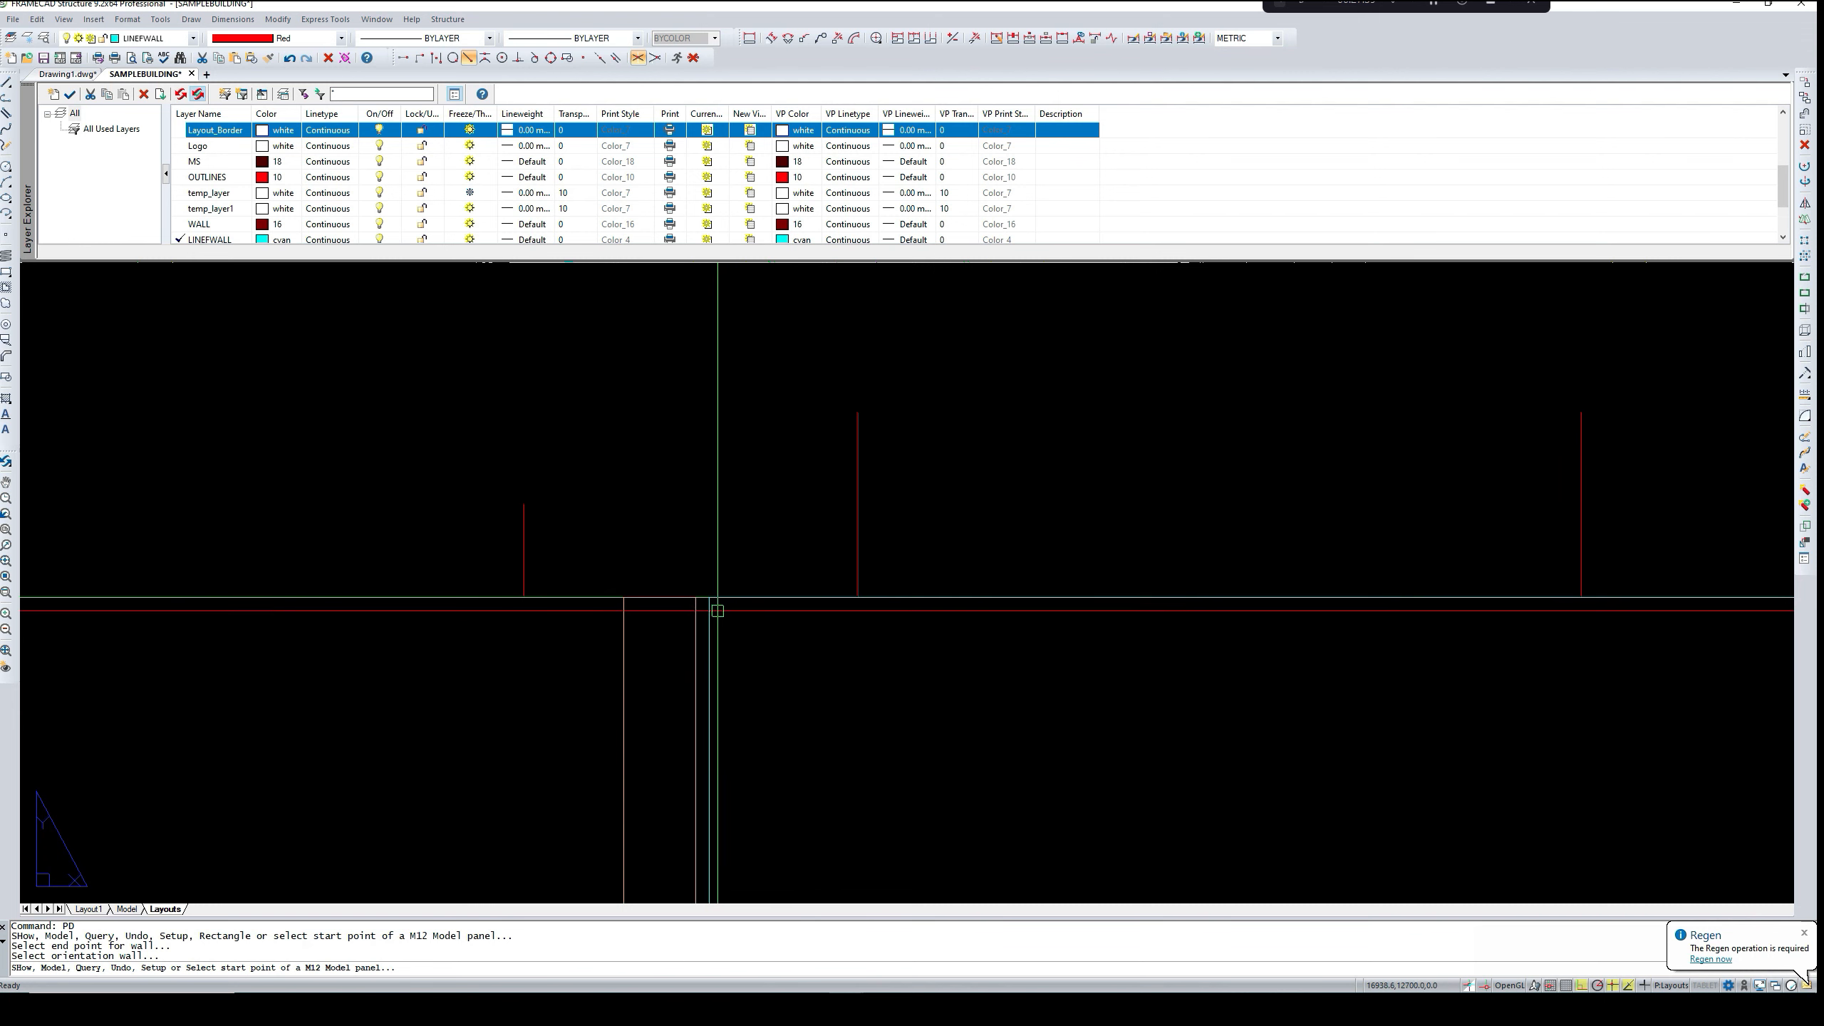
{"action": "scroll", "coordinate": [732, 585], "scroll_direction": "up", "scroll_amount": 2}
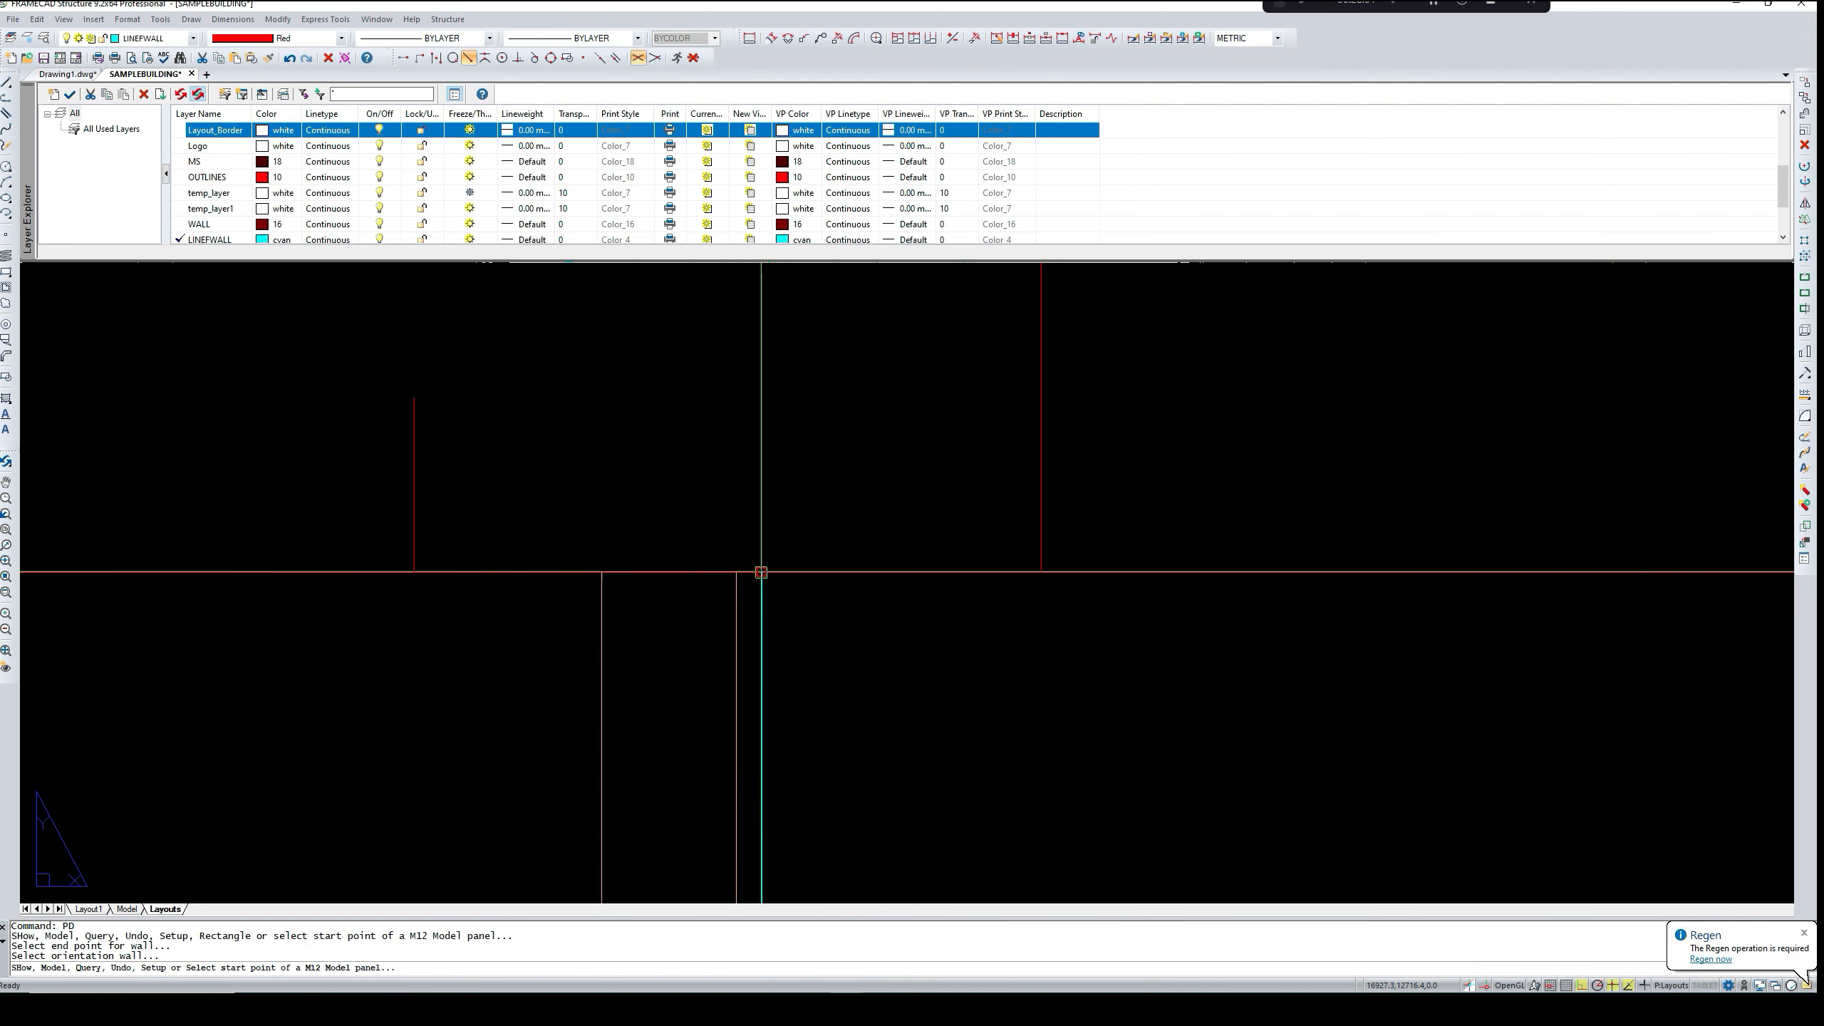
{"action": "left_click", "coordinate": [761, 572]}
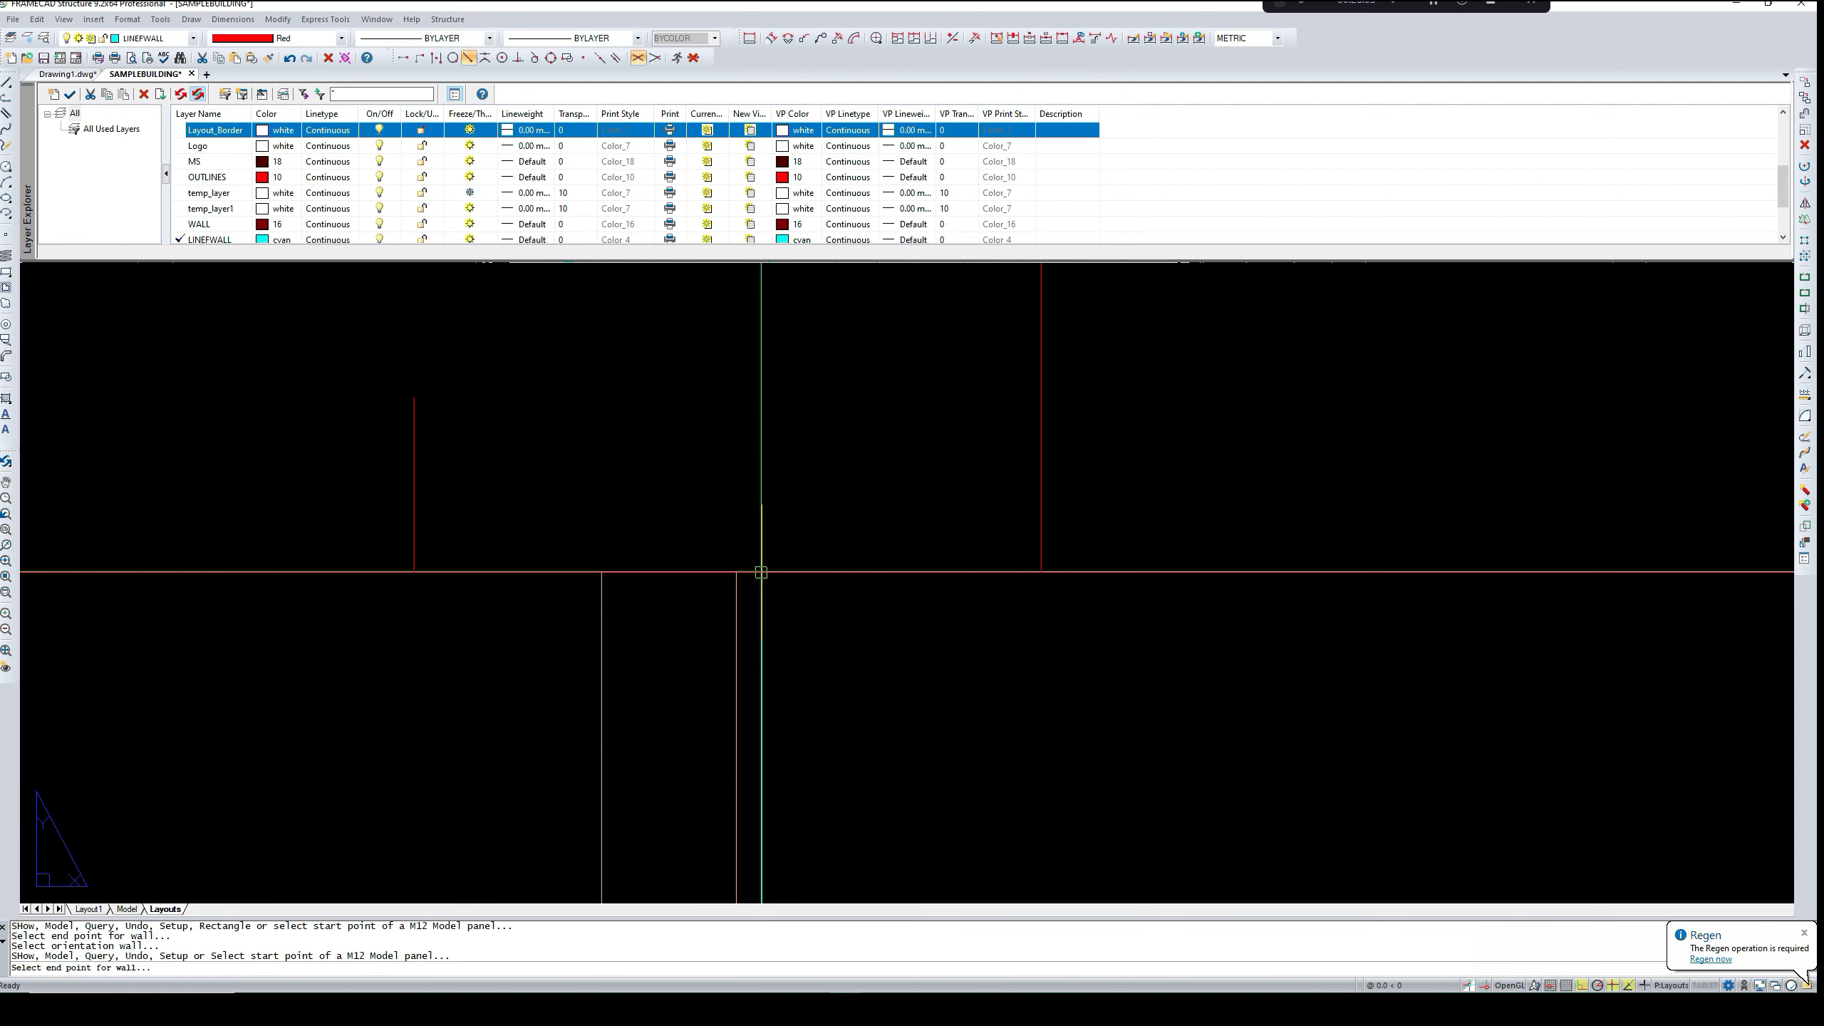
{"action": "middle_click_drag", "start_coordinate": [1375, 602], "coordinate": [1063, 627]}
{"action": "scroll", "coordinate": [1063, 627], "scroll_direction": "up", "scroll_amount": 3}
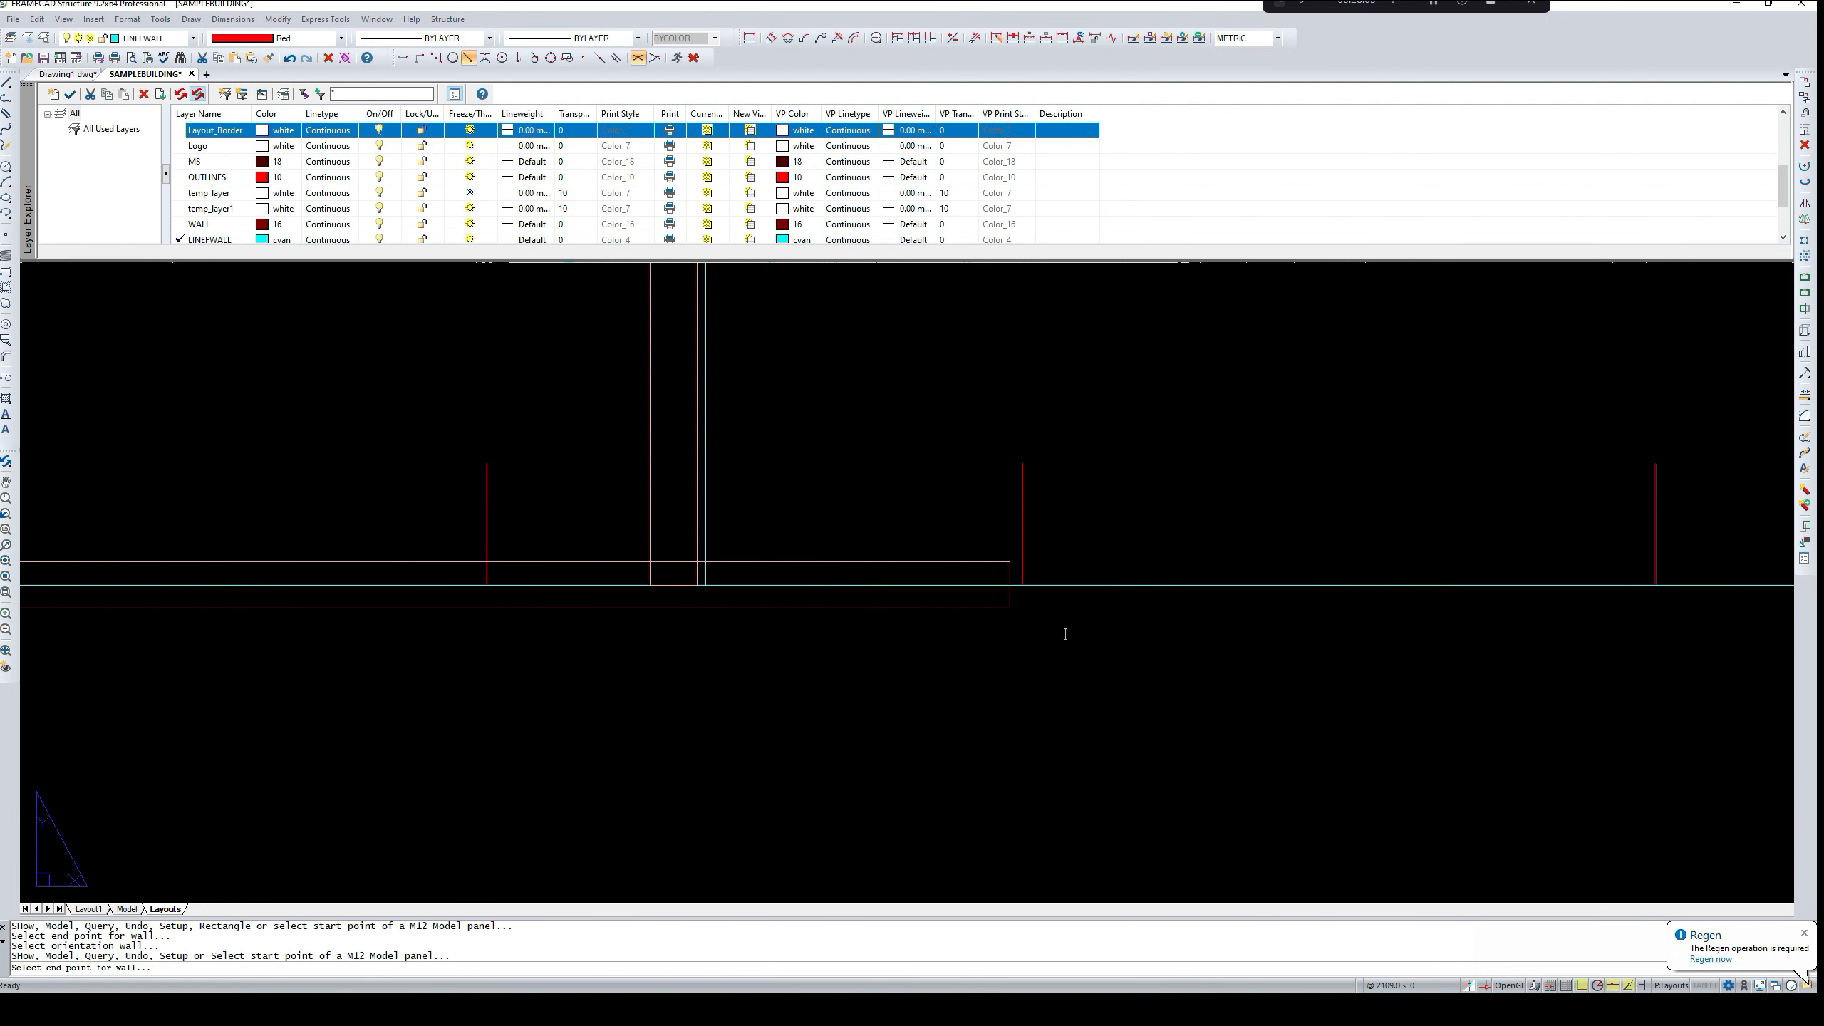
{"action": "scroll", "coordinate": [1261, 626], "scroll_direction": "down", "scroll_amount": 5}
{"action": "scroll", "coordinate": [1266, 625], "scroll_direction": "down", "scroll_amount": 1}
{"action": "middle_click_drag", "start_coordinate": [1526, 634], "coordinate": [1325, 672]}
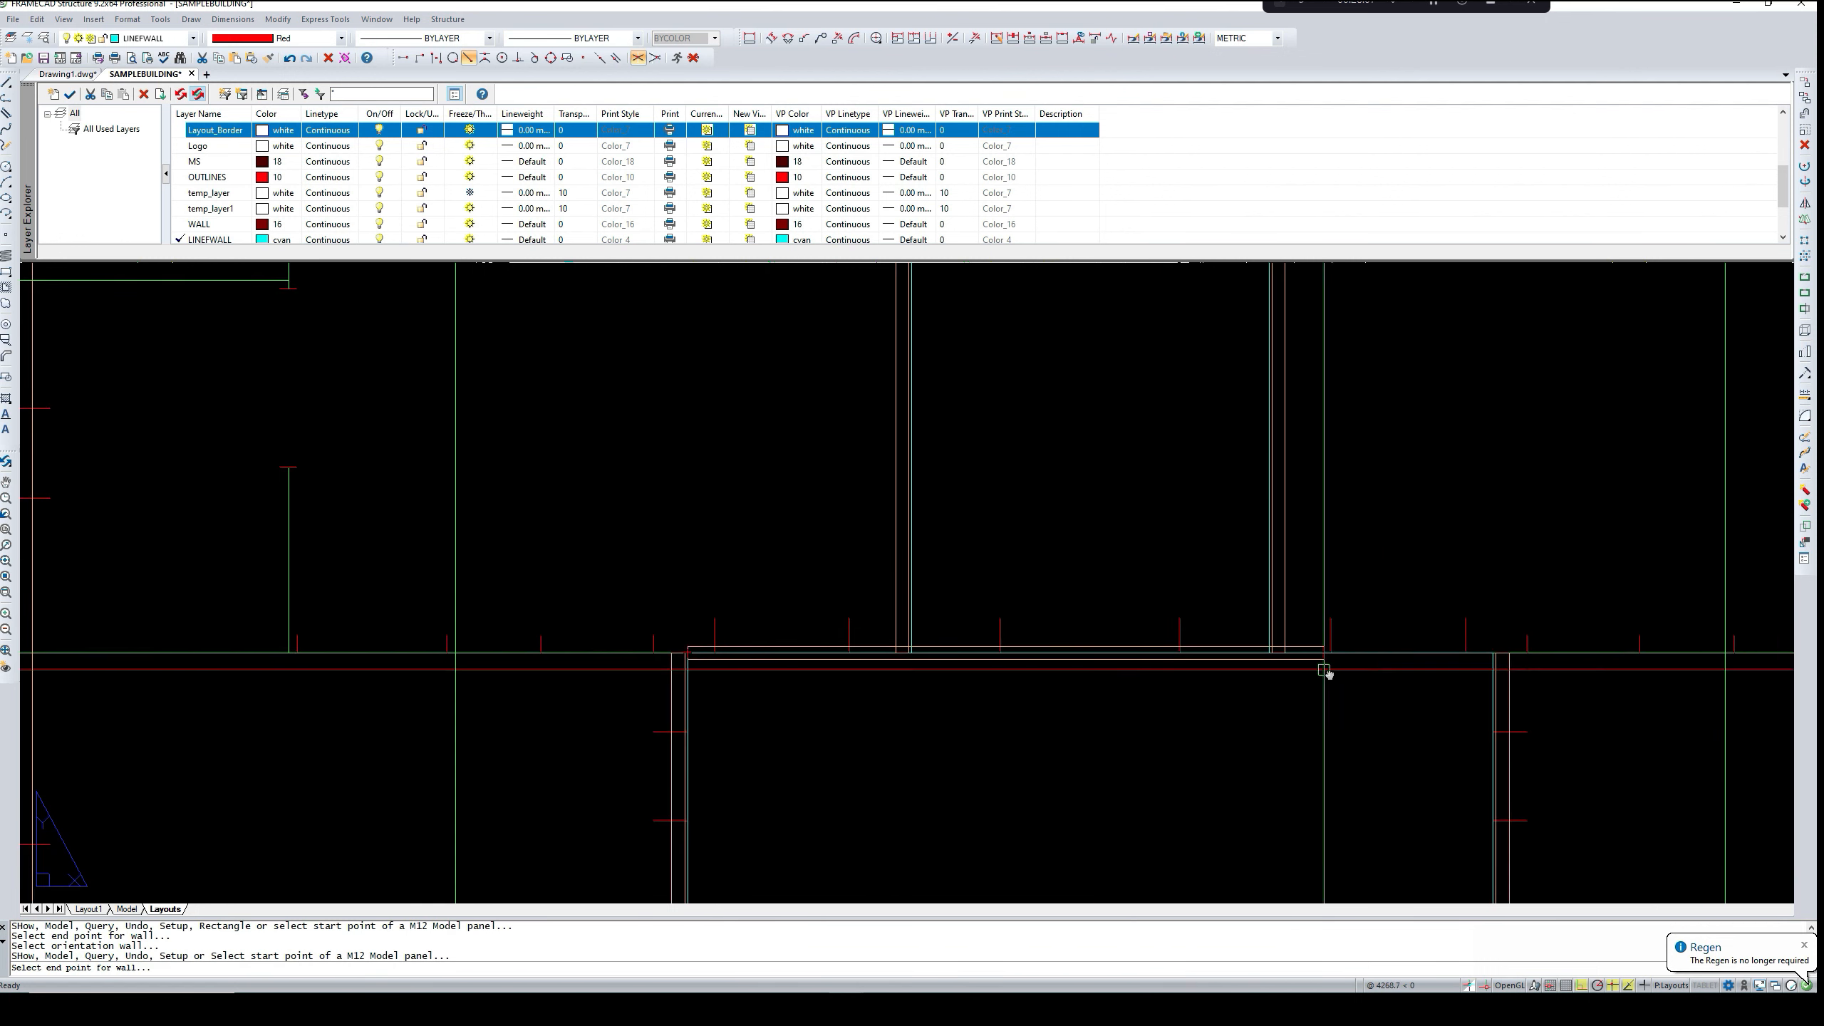
{"action": "scroll", "coordinate": [1458, 663], "scroll_direction": "up", "scroll_amount": 6}
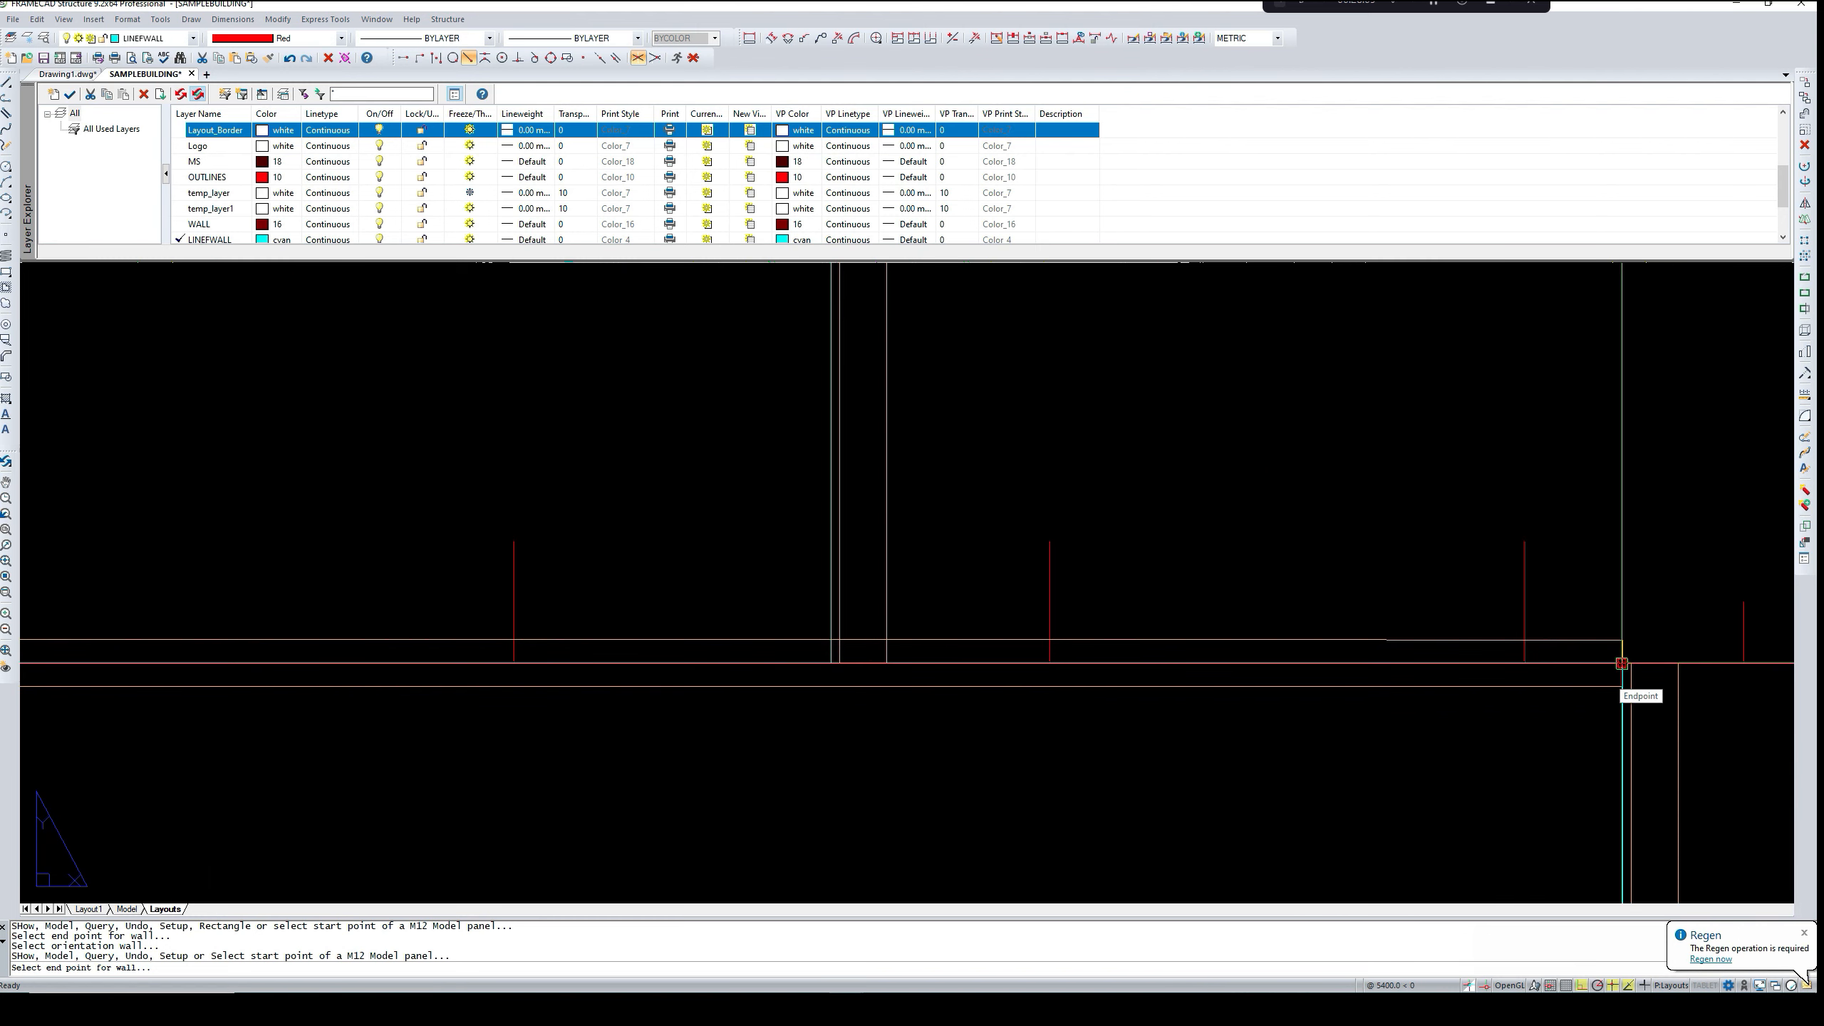
{"action": "left_click", "coordinate": [1622, 662]}
{"action": "left_click", "coordinate": [1537, 596]}
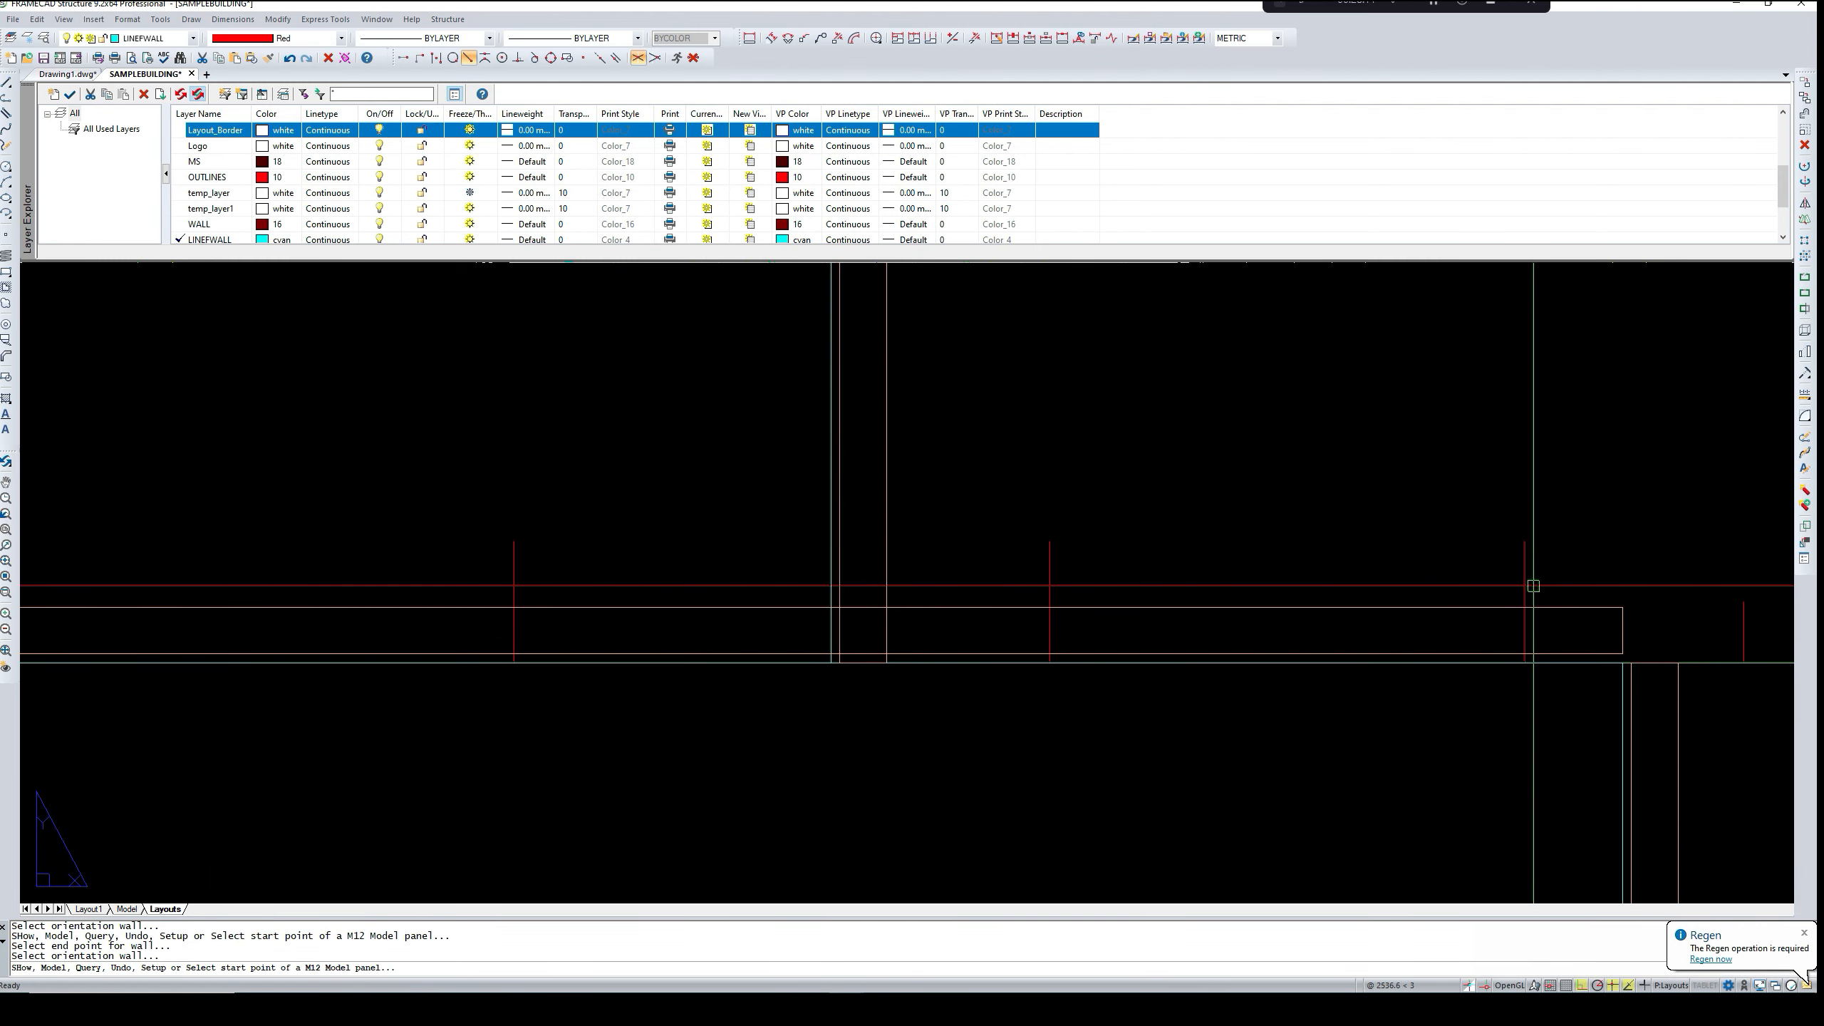
{"action": "scroll", "coordinate": [1377, 702], "scroll_direction": "down", "scroll_amount": 3}
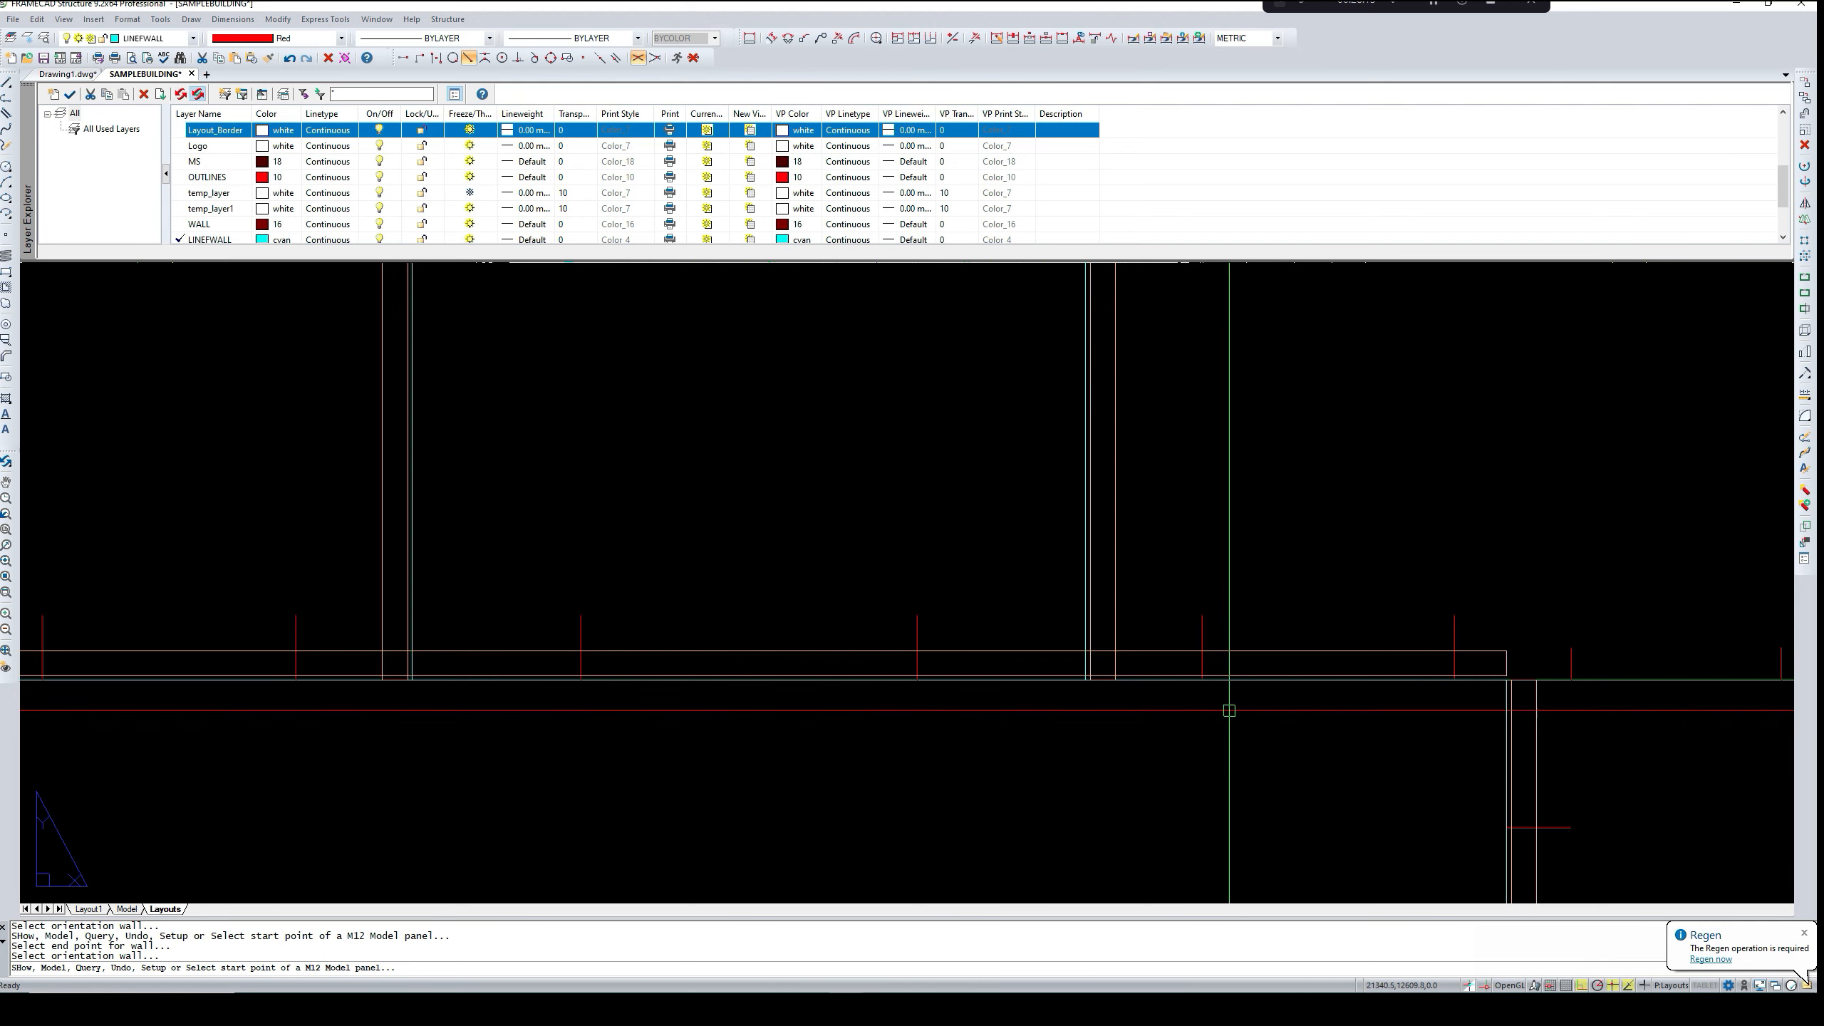
{"action": "key", "text": "Escape"}
- Place a panel along the lower-left block's bottom wall from its outer corner to the vertical partition line, oriented into the room
{"action": "middle_click_drag", "start_coordinate": [931, 697], "coordinate": [1403, 657]}
{"action": "scroll", "coordinate": [1302, 674], "scroll_direction": "down", "scroll_amount": 2}
{"action": "mouse_move", "coordinate": [1026, 665]}
{"action": "middle_mouse_down"}
{"action": "mouse_move", "coordinate": [1186, 650]}
{"action": "mouse_move", "coordinate": [998, 660]}
{"action": "middle_mouse_up"}
{"action": "scroll", "coordinate": [904, 660], "scroll_direction": "down", "scroll_amount": 5}
{"action": "scroll", "coordinate": [938, 644], "scroll_direction": "down", "scroll_amount": 2}
{"action": "middle_click_drag", "start_coordinate": [927, 737], "coordinate": [969, 694]}
{"action": "scroll", "coordinate": [911, 733], "scroll_direction": "up", "scroll_amount": 5}
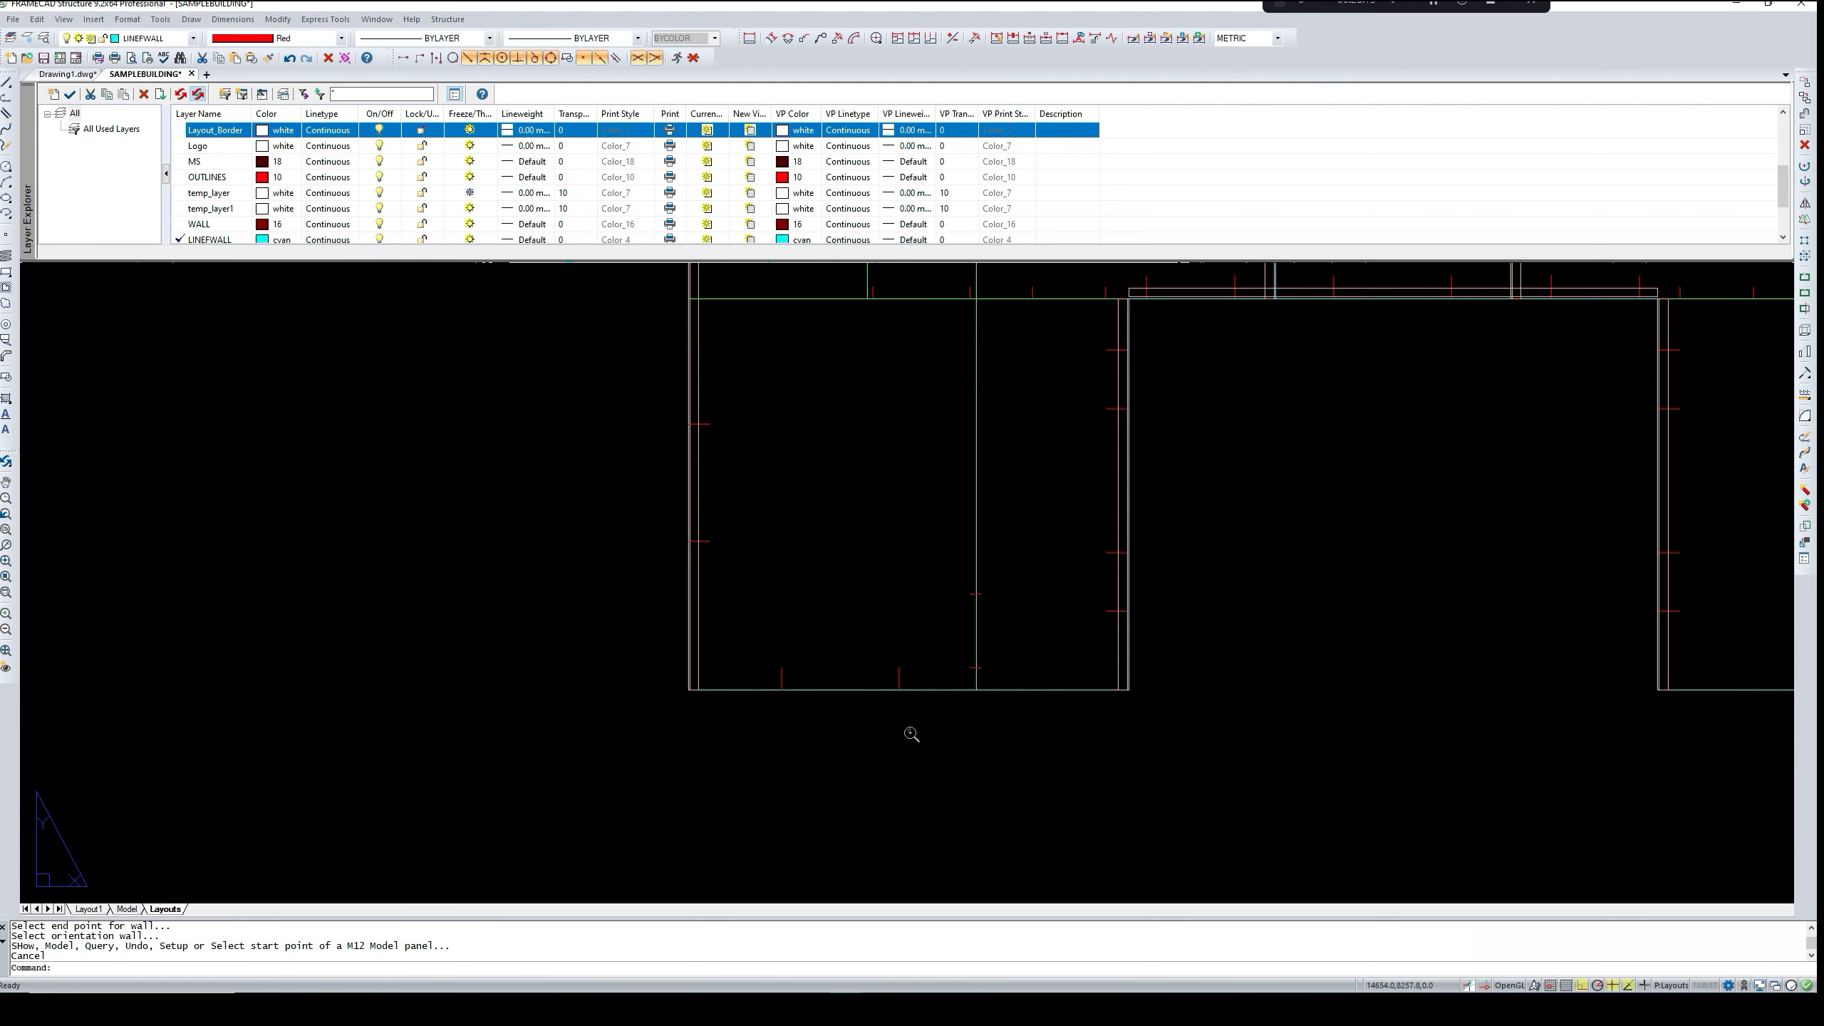
{"action": "scroll", "coordinate": [912, 733], "scroll_direction": "up", "scroll_amount": 2}
{"action": "scroll", "coordinate": [571, 675], "scroll_direction": "up", "scroll_amount": 3}
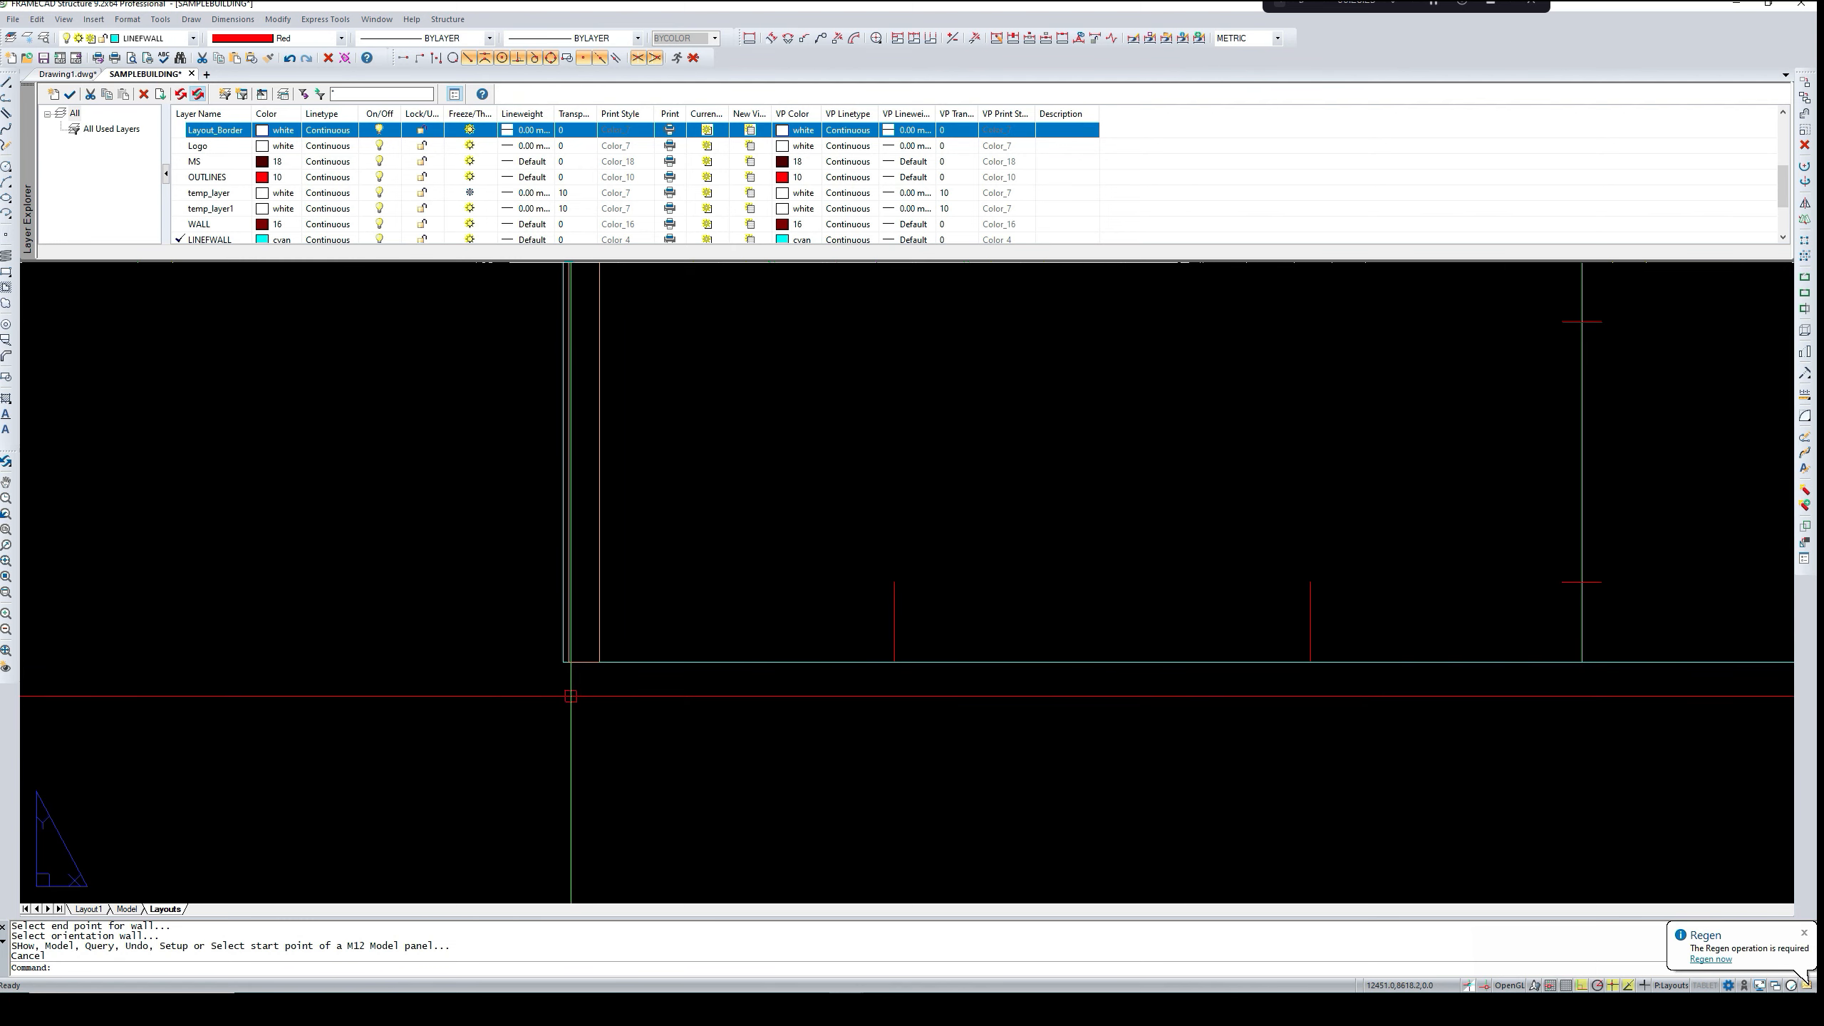
{"action": "key", "text": "Return"}
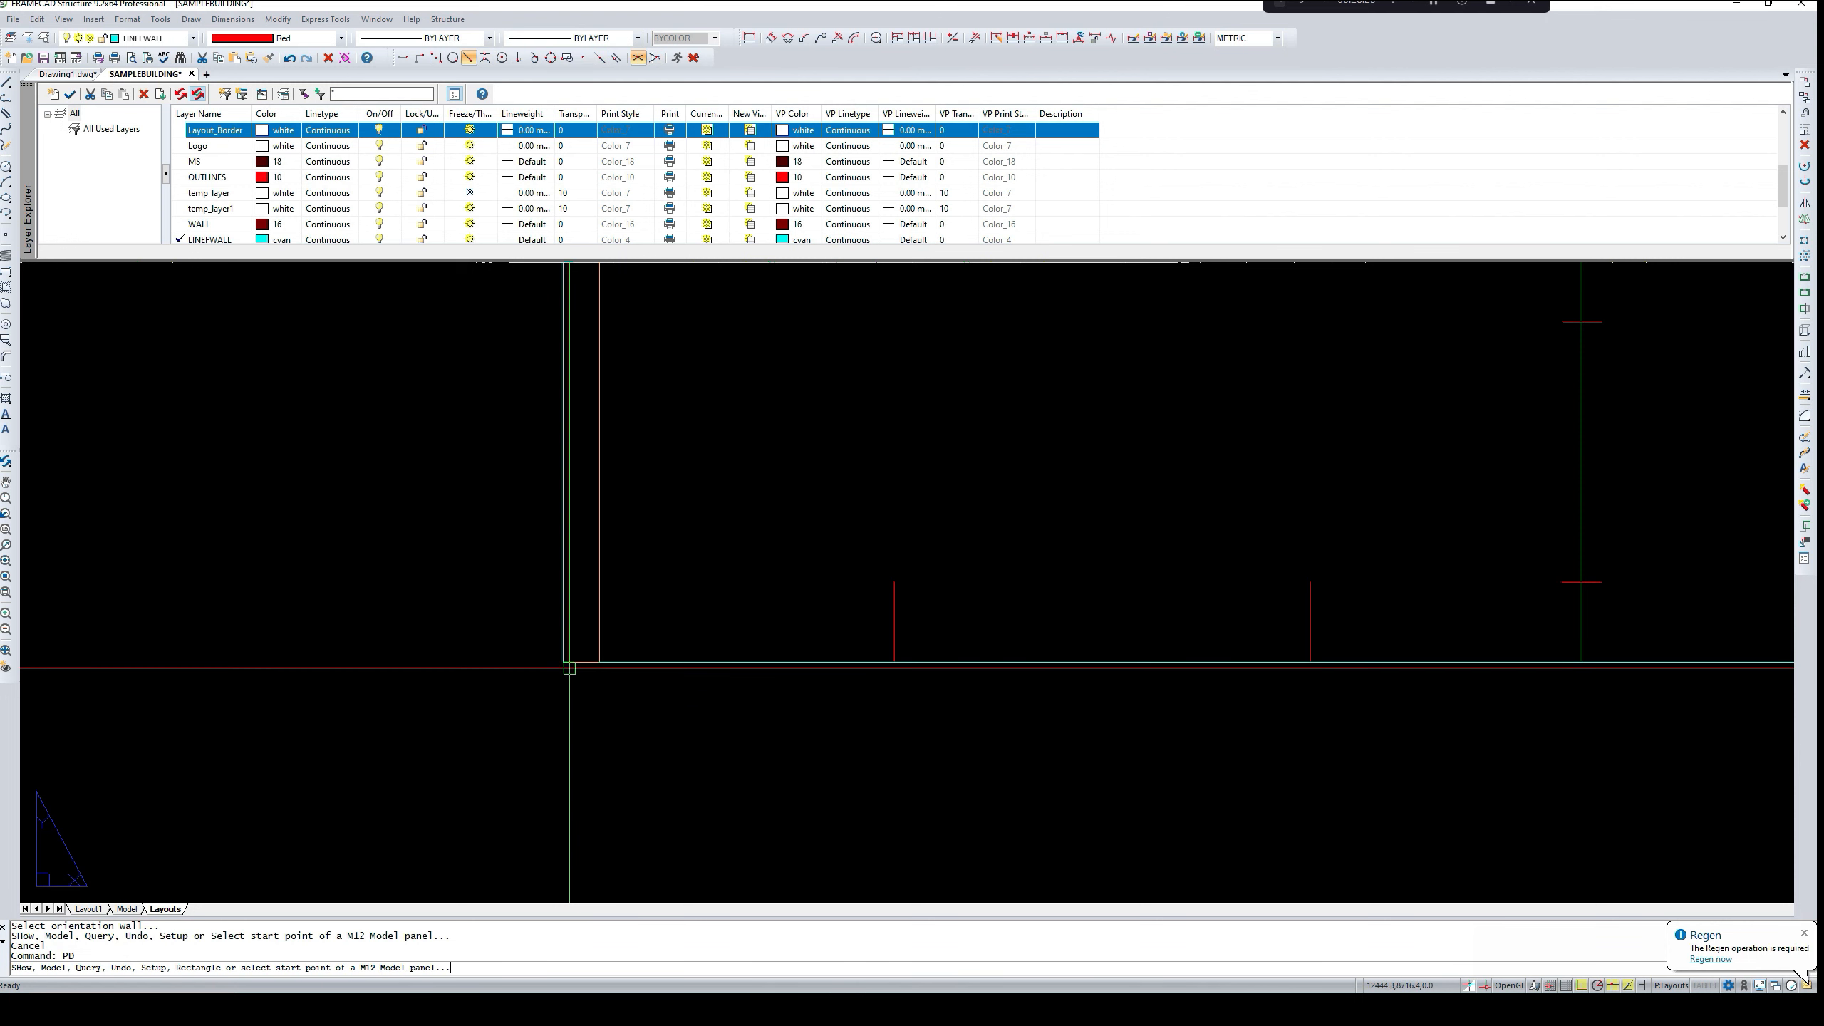
{"action": "left_click", "coordinate": [564, 662]}
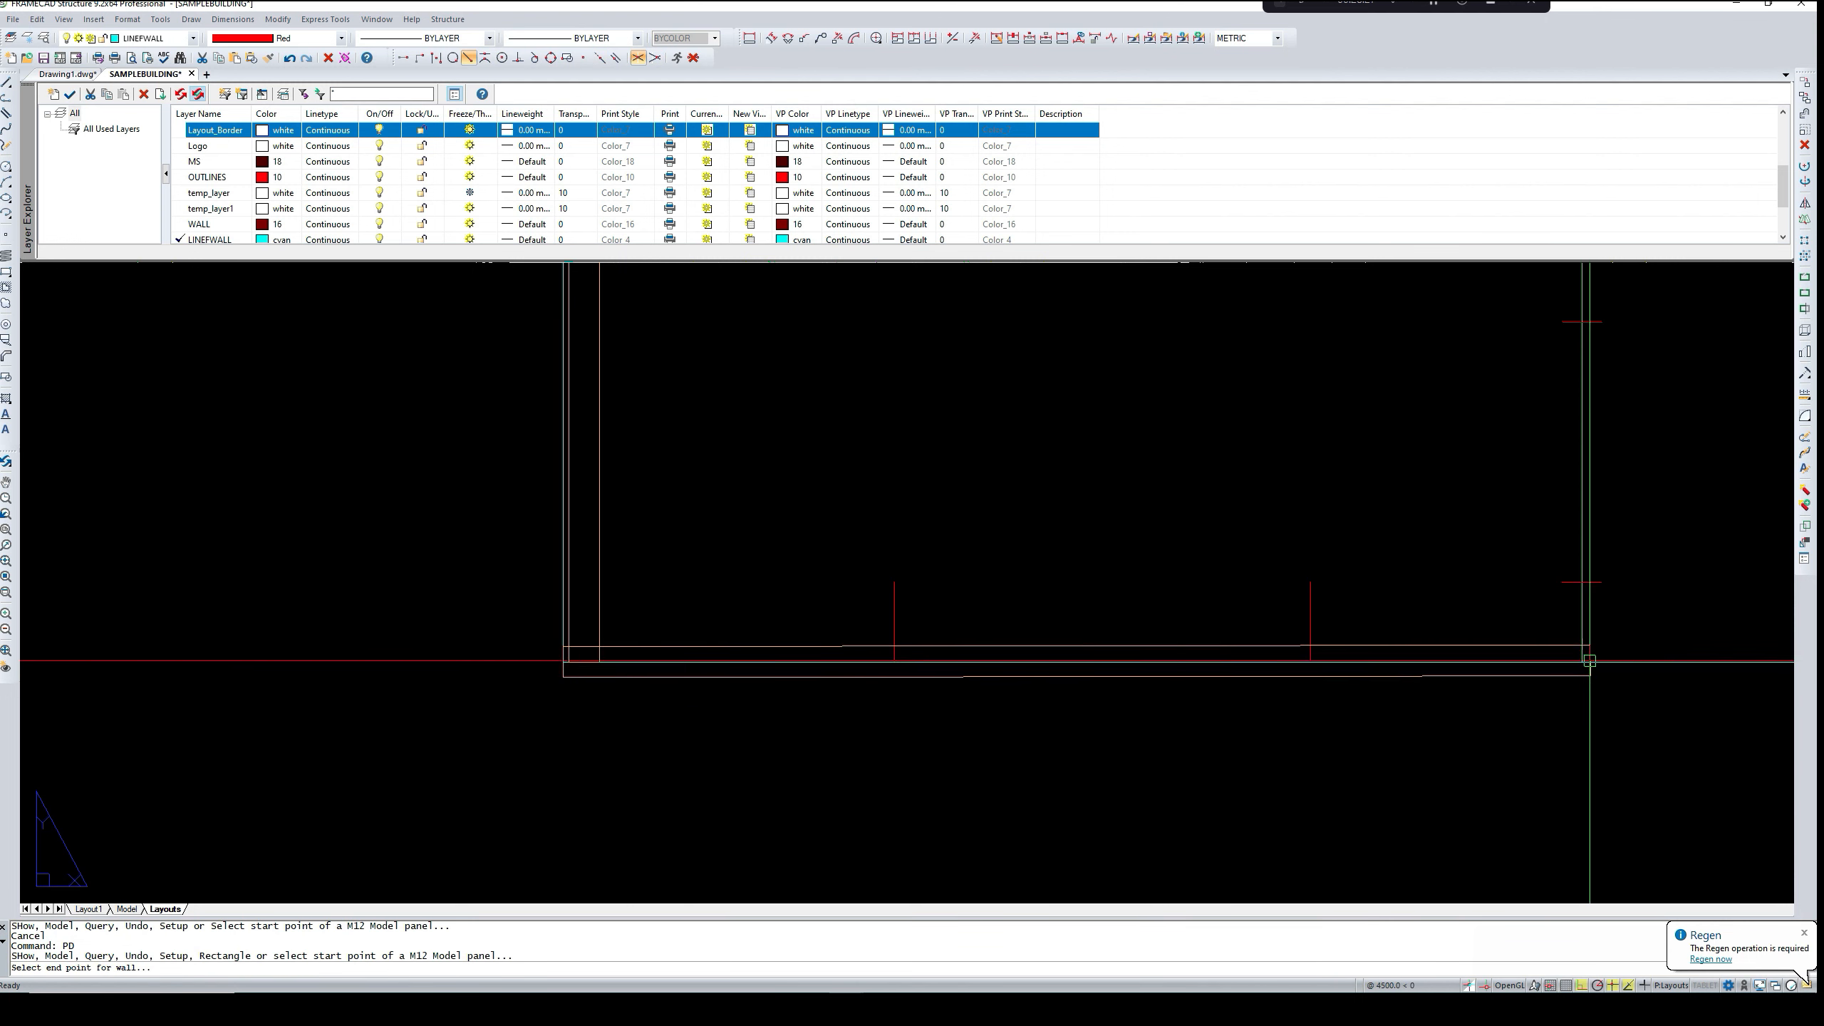
{"action": "middle_click_drag", "start_coordinate": [1549, 731], "coordinate": [1365, 727]}
{"action": "left_click", "coordinate": [1288, 600]}
- Continue the lower-left block's bottom wall with a panel from the partition line to the inner corner, oriented into the room
{"action": "middle_click_drag", "start_coordinate": [1421, 658], "coordinate": [1027, 654]}
{"action": "left_click", "coordinate": [1007, 661]}
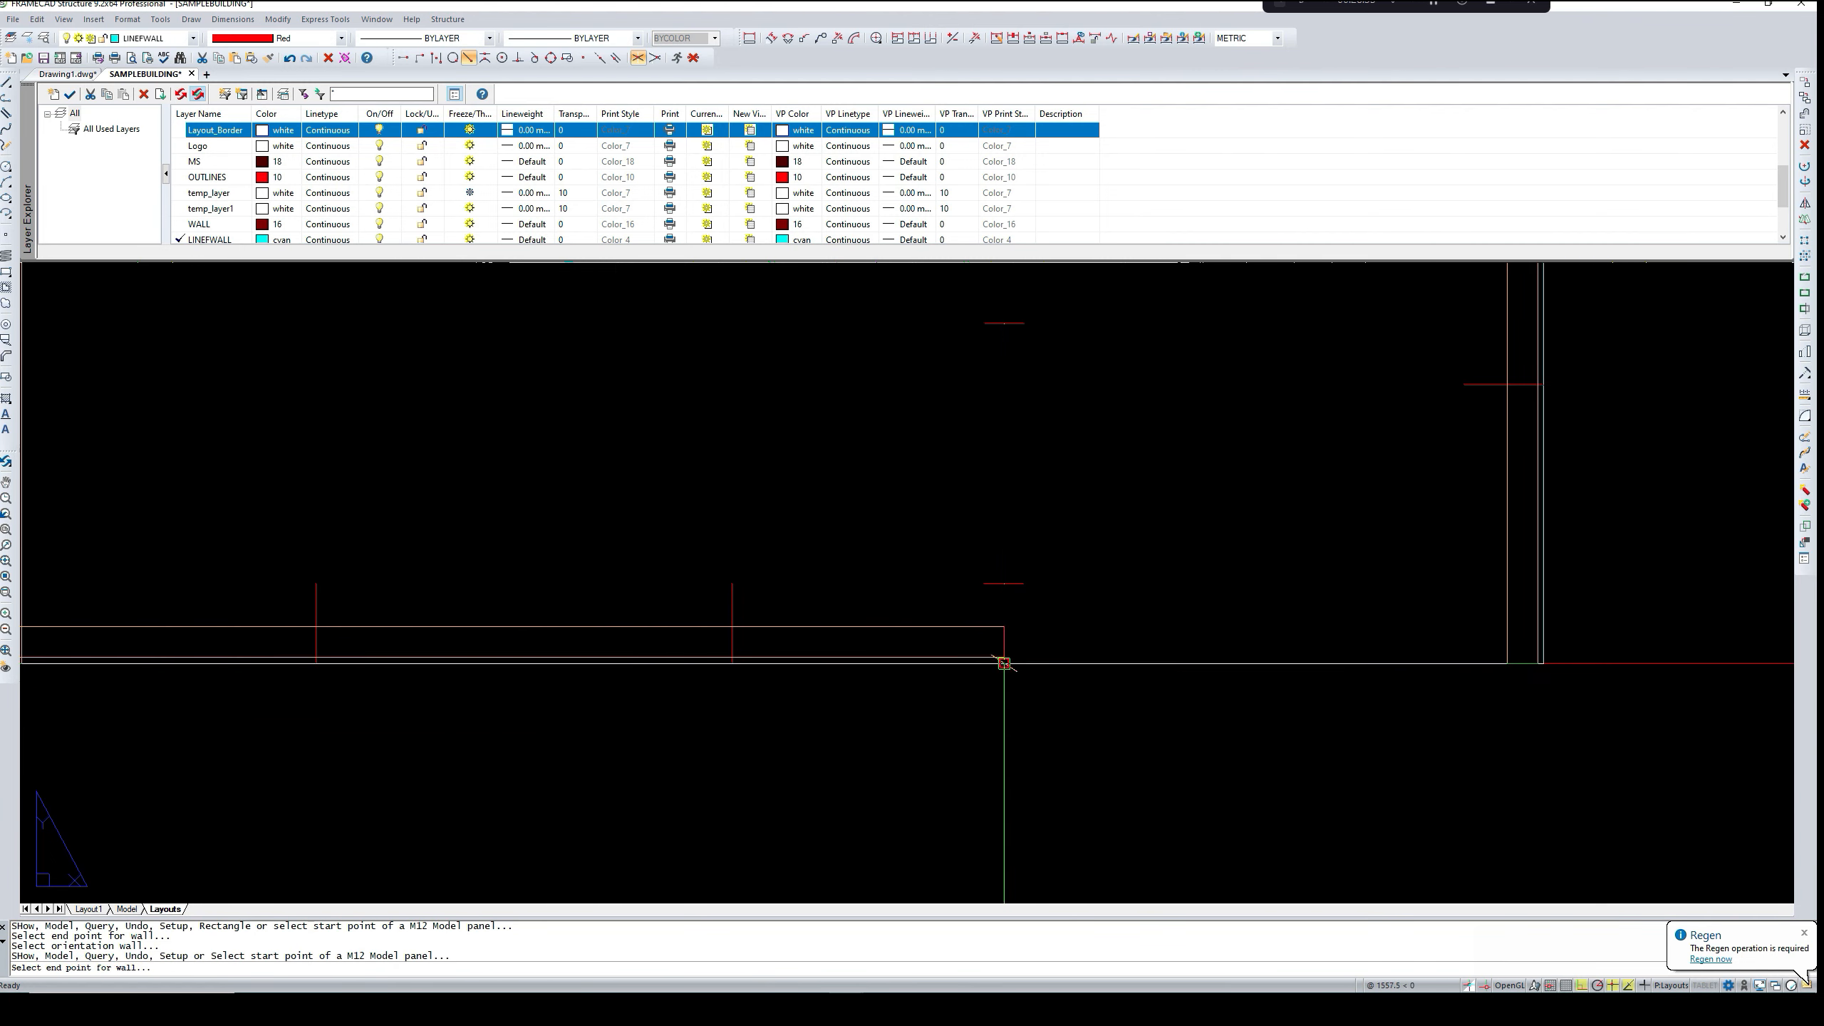
{"action": "left_click", "coordinate": [1542, 664]}
{"action": "left_click", "coordinate": [1417, 567]}
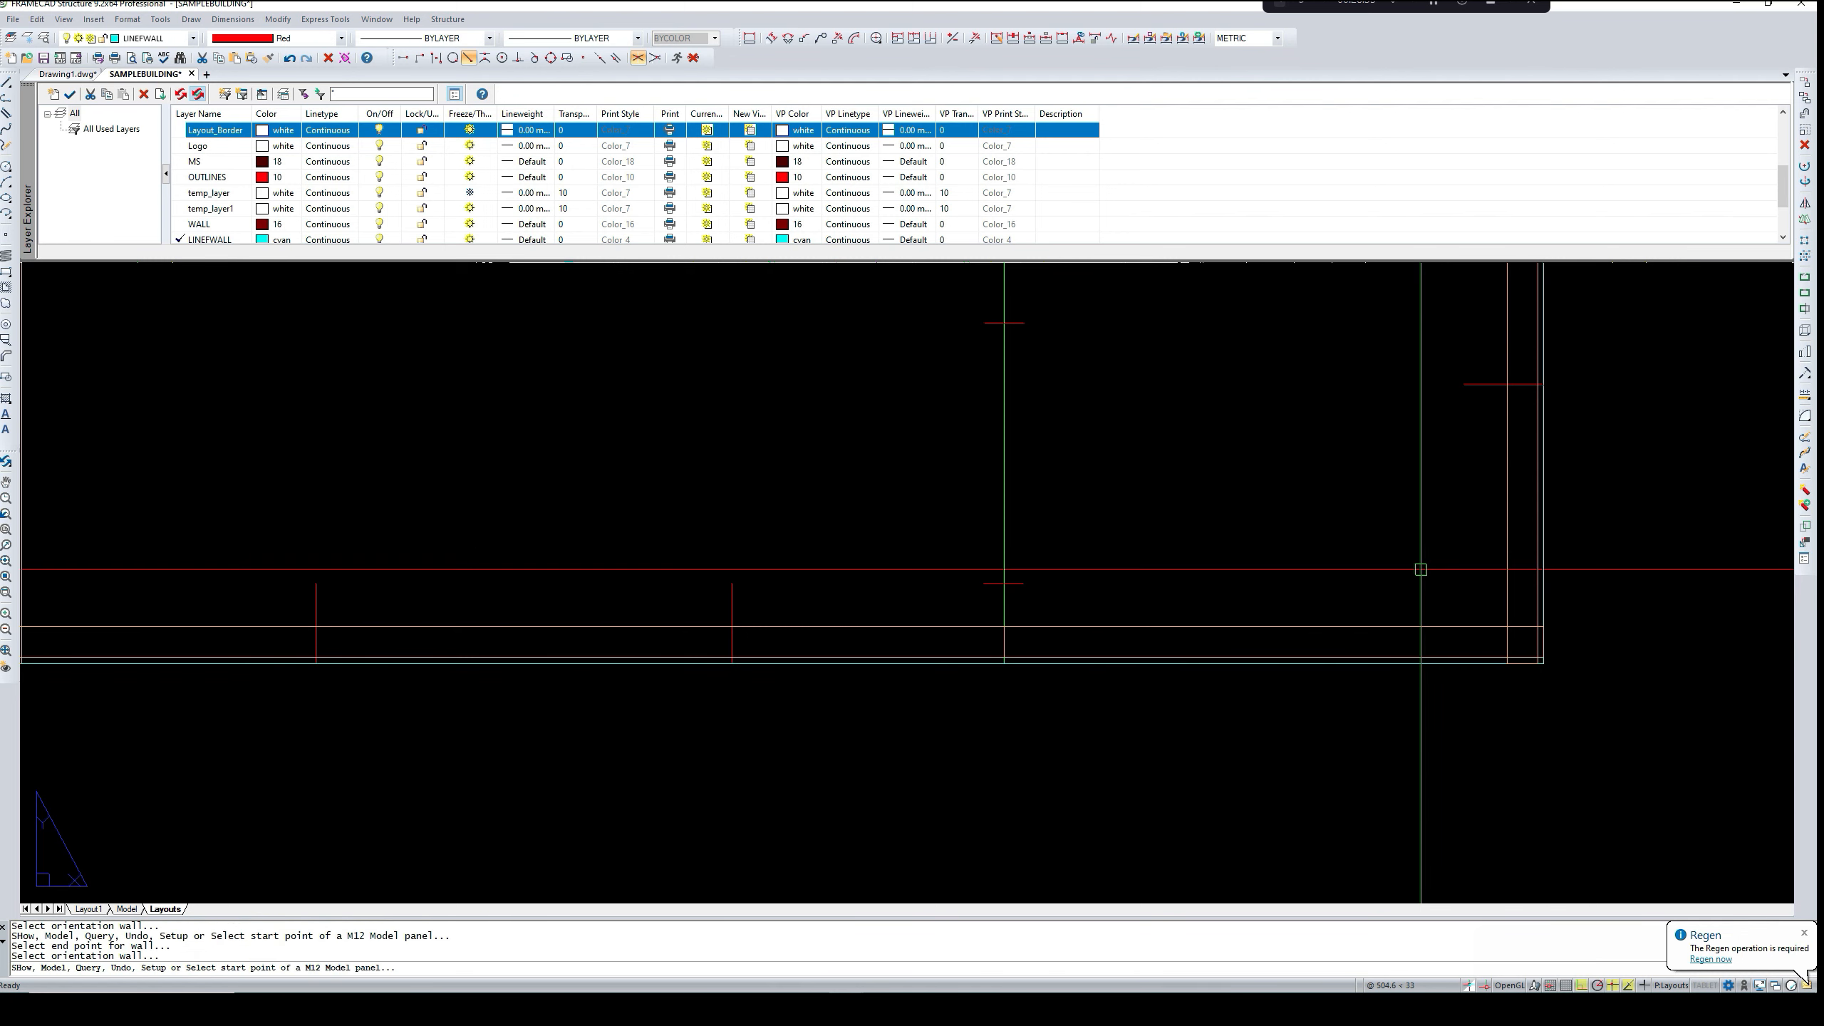
- Place a panel along the lower-right block's bottom wall from its inner corner to the vertical partition line, oriented into the room
{"action": "scroll", "coordinate": [1491, 692], "scroll_direction": "down", "scroll_amount": 2}
{"action": "middle_click_drag", "start_coordinate": [1566, 688], "coordinate": [1087, 672]}
{"action": "scroll", "coordinate": [1087, 672], "scroll_direction": "up", "scroll_amount": 1}
{"action": "middle_click_drag", "start_coordinate": [1444, 674], "coordinate": [1018, 672]}
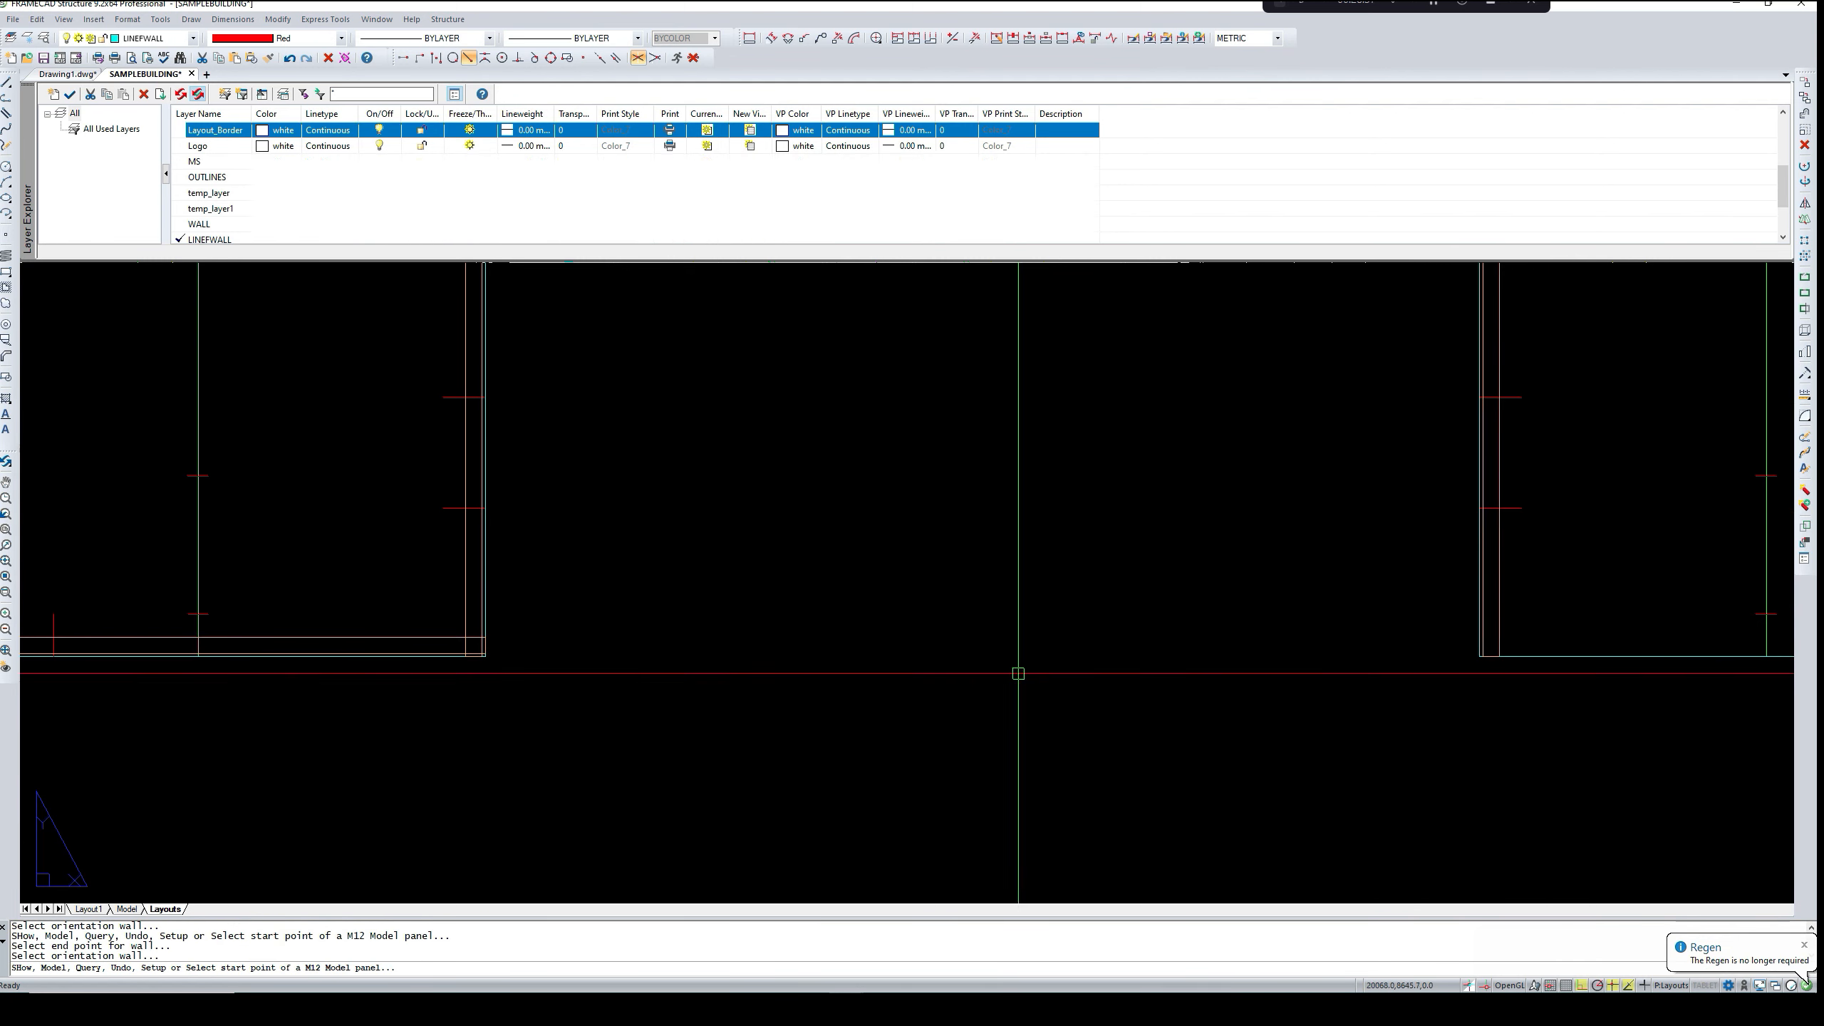
{"action": "scroll", "coordinate": [1558, 659], "scroll_direction": "up", "scroll_amount": 5}
{"action": "middle_click_drag", "start_coordinate": [1553, 658], "coordinate": [1305, 680]}
{"action": "scroll", "coordinate": [1220, 672], "scroll_direction": "up", "scroll_amount": 3}
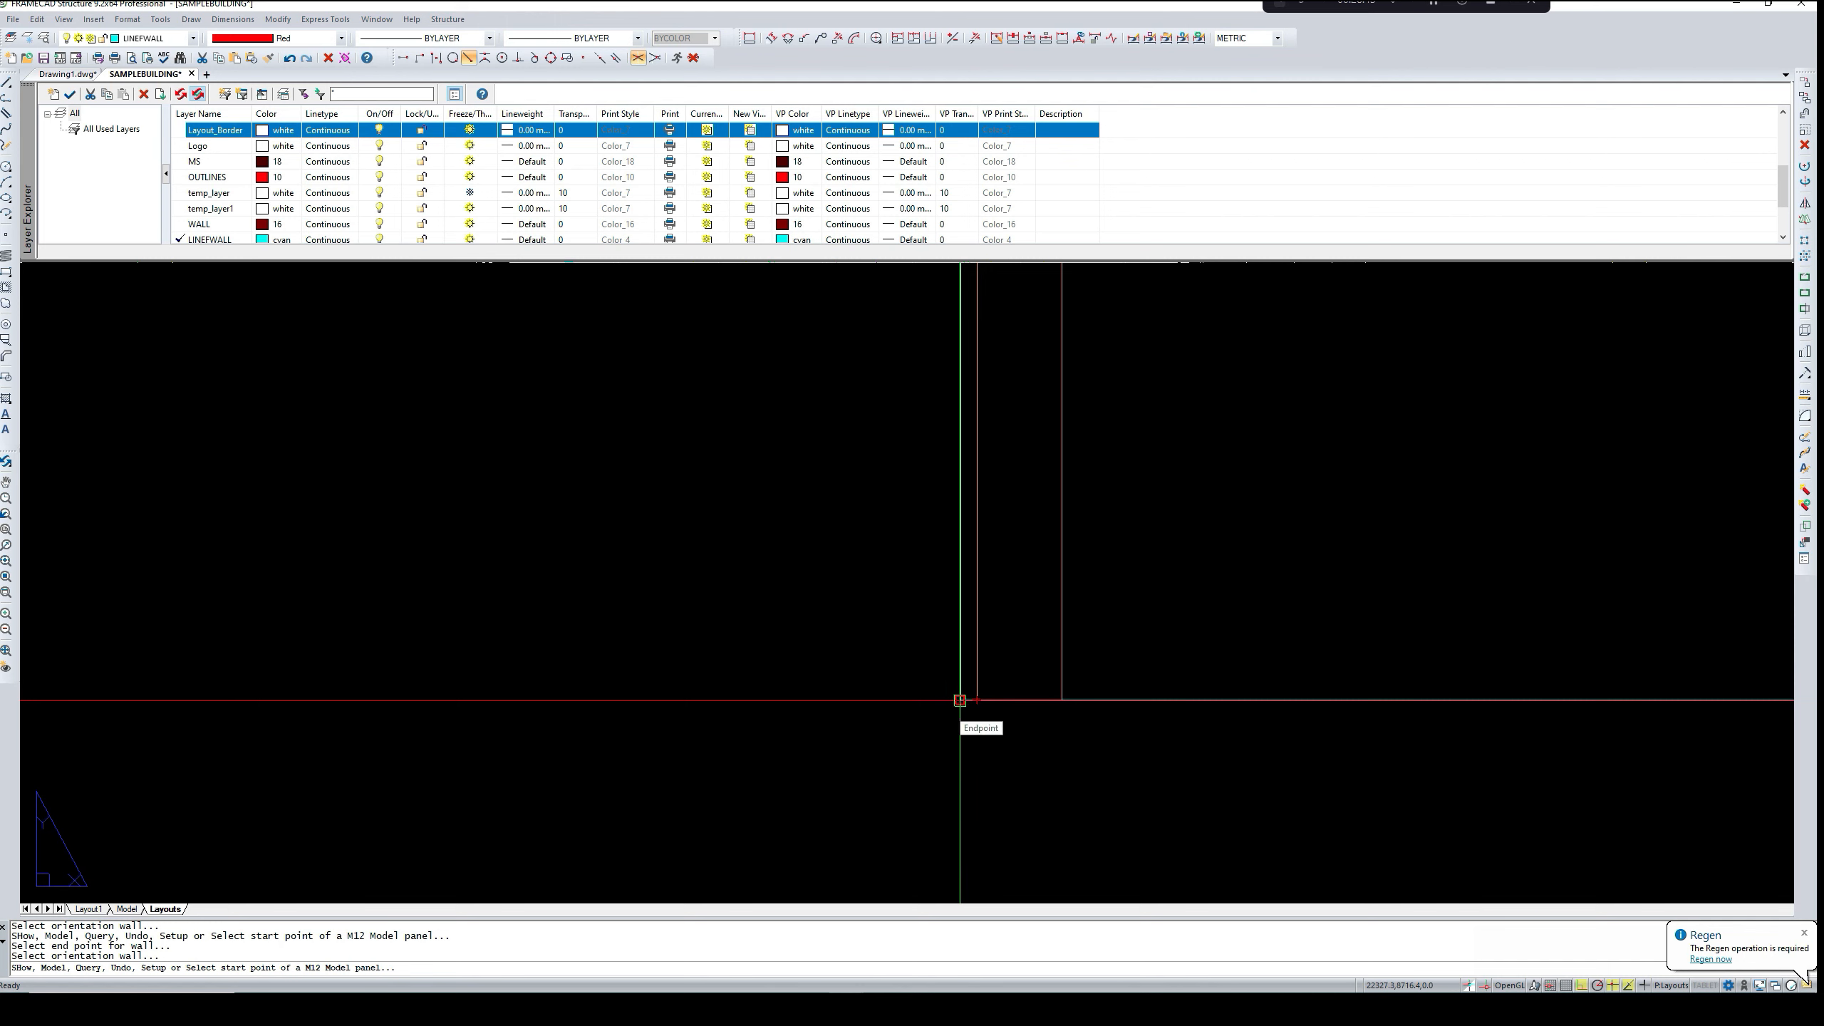
{"action": "left_click", "coordinate": [961, 700]}
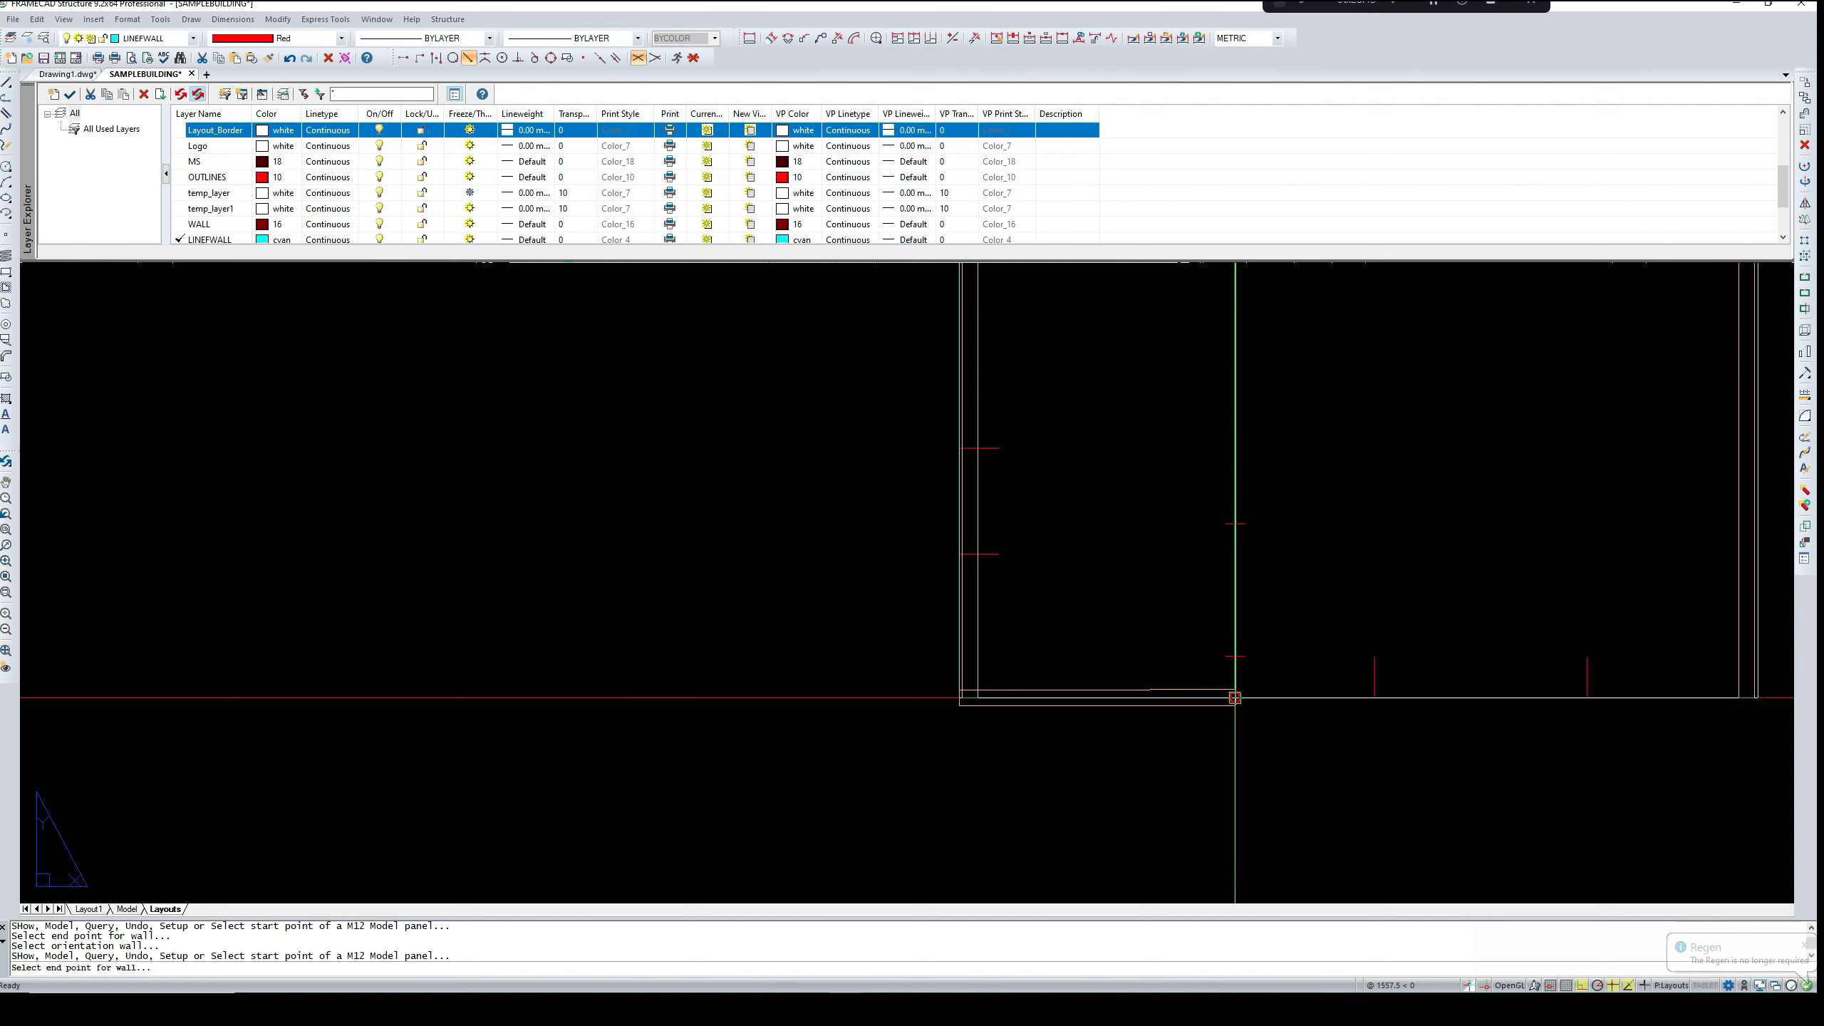
{"action": "scroll", "coordinate": [1235, 697], "scroll_direction": "up", "scroll_amount": 5}
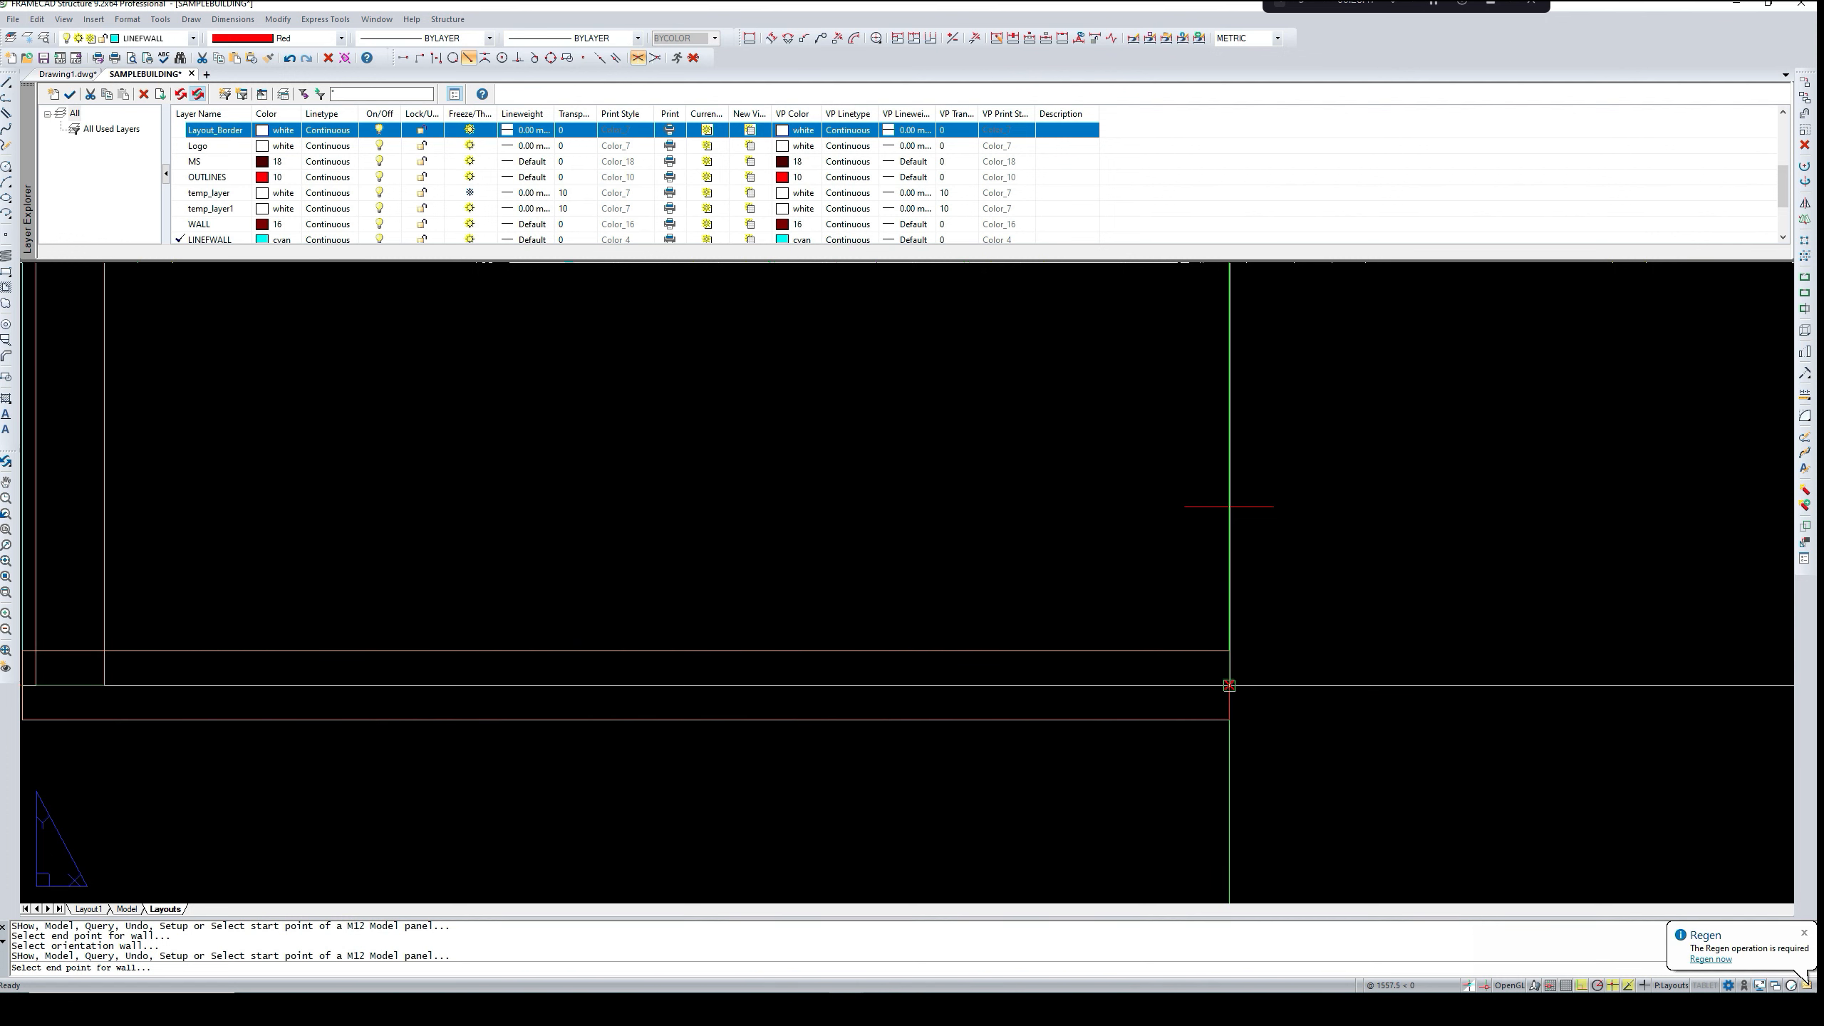
{"action": "left_click", "coordinate": [1229, 685]}
{"action": "left_click", "coordinate": [1160, 603]}
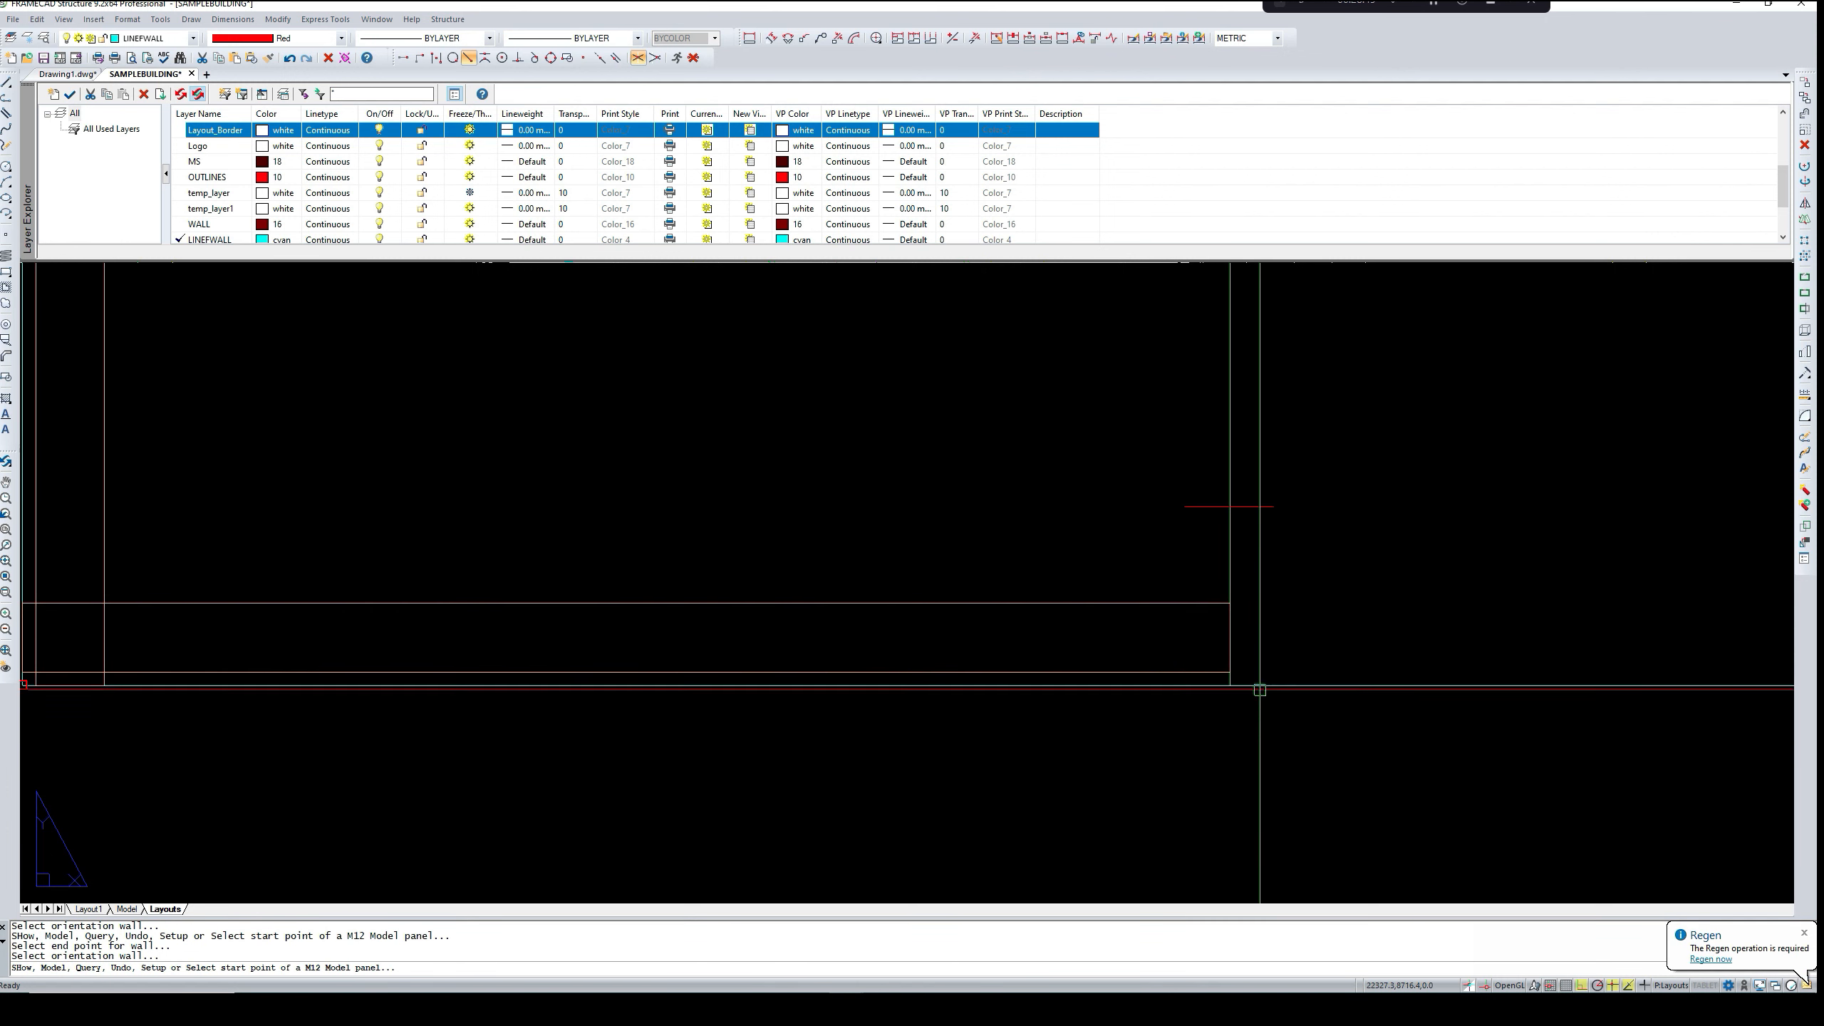
- Continue the lower-right block's bottom wall with a panel from the partition line to the outer corner, oriented into the room
{"action": "left_click", "coordinate": [1229, 684]}
{"action": "scroll", "coordinate": [1230, 683], "scroll_direction": "down", "scroll_amount": 3}
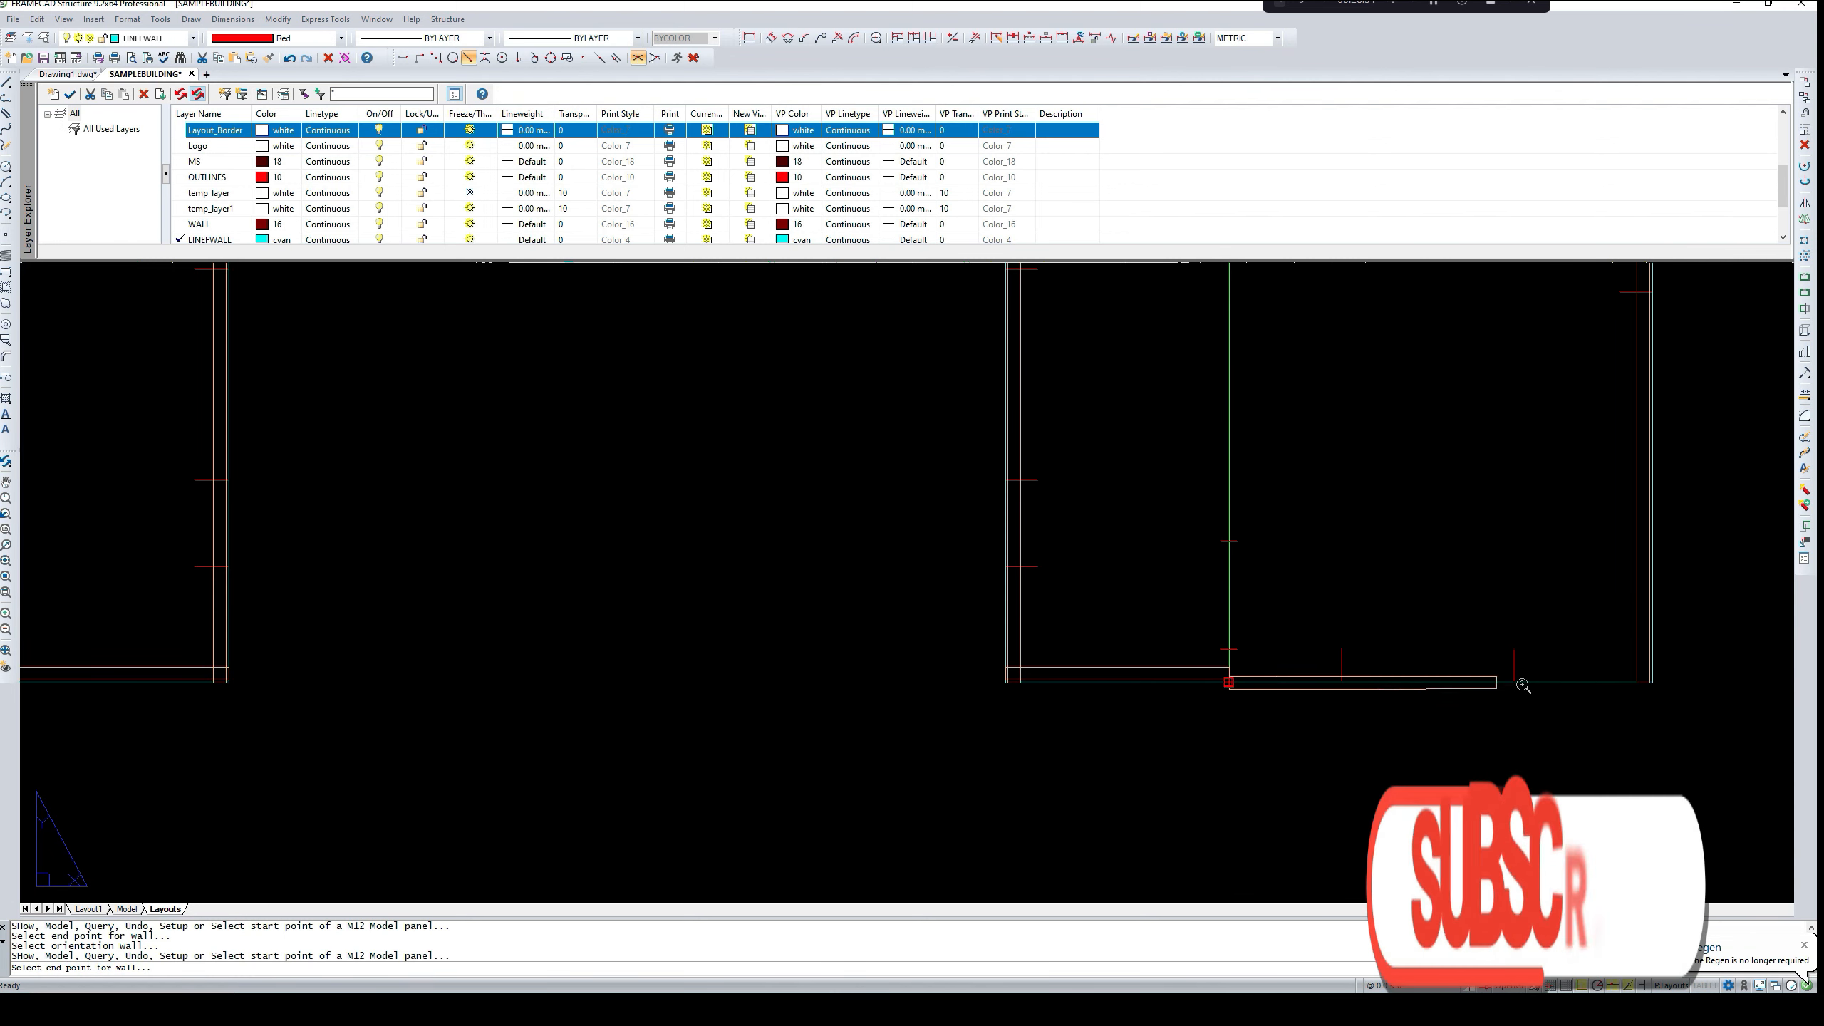
{"action": "scroll", "coordinate": [1659, 684], "scroll_direction": "up", "scroll_amount": 2}
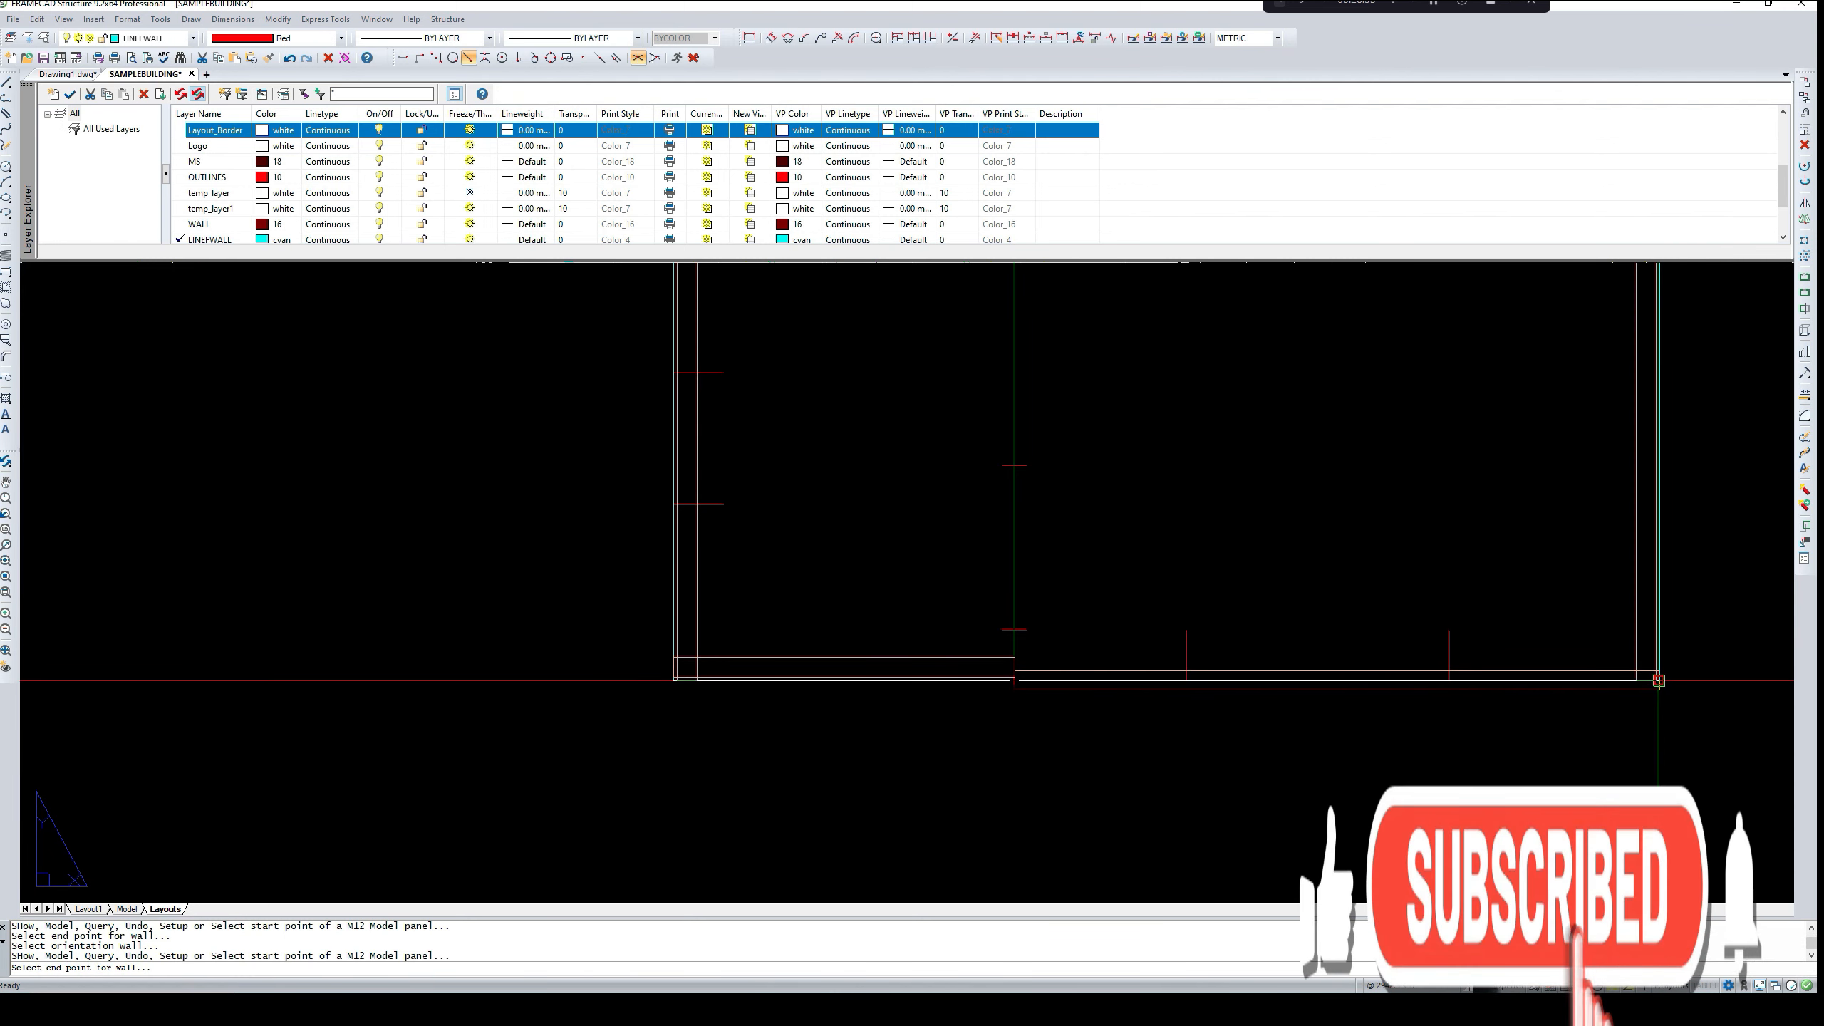
{"action": "left_click", "coordinate": [1659, 680]}
{"action": "left_click", "coordinate": [1611, 617]}
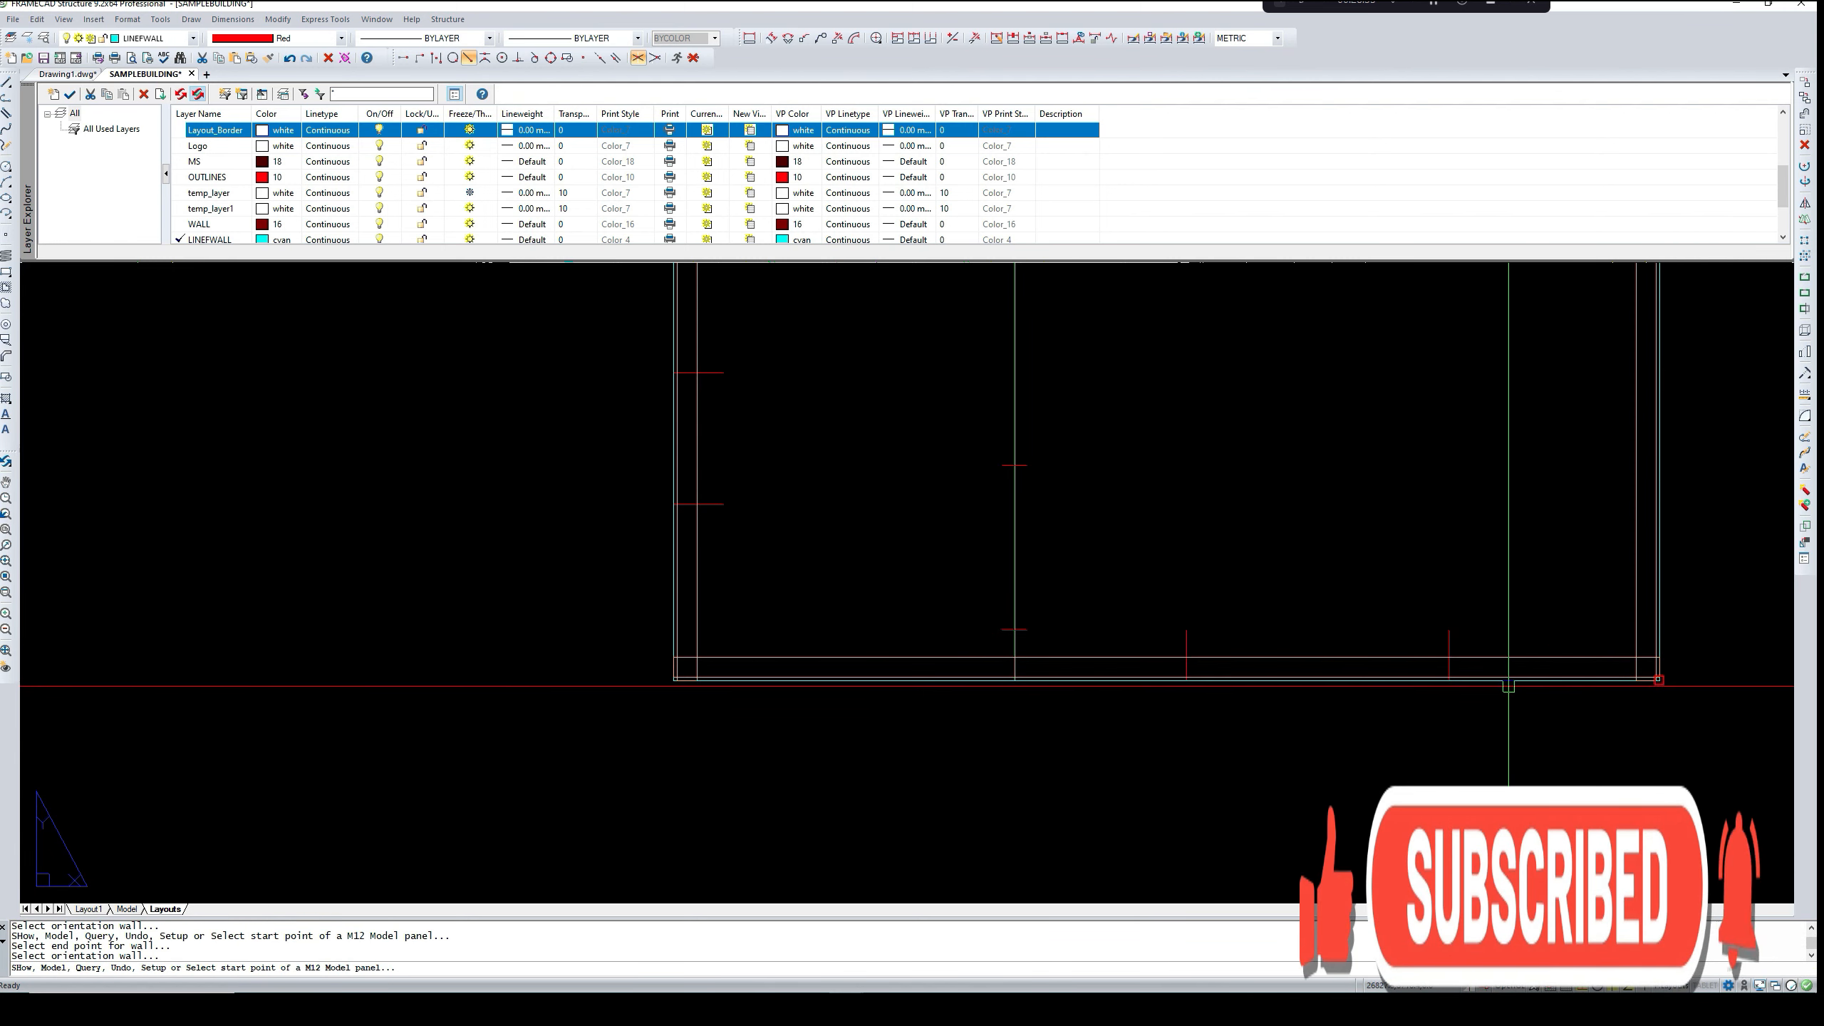
- Place a panel along the middle horizontal wall line from the left outer wall to the central panel's left end, oriented upward
{"action": "key", "text": "Escape"}
{"action": "scroll", "coordinate": [1029, 717], "scroll_direction": "down", "scroll_amount": 5}
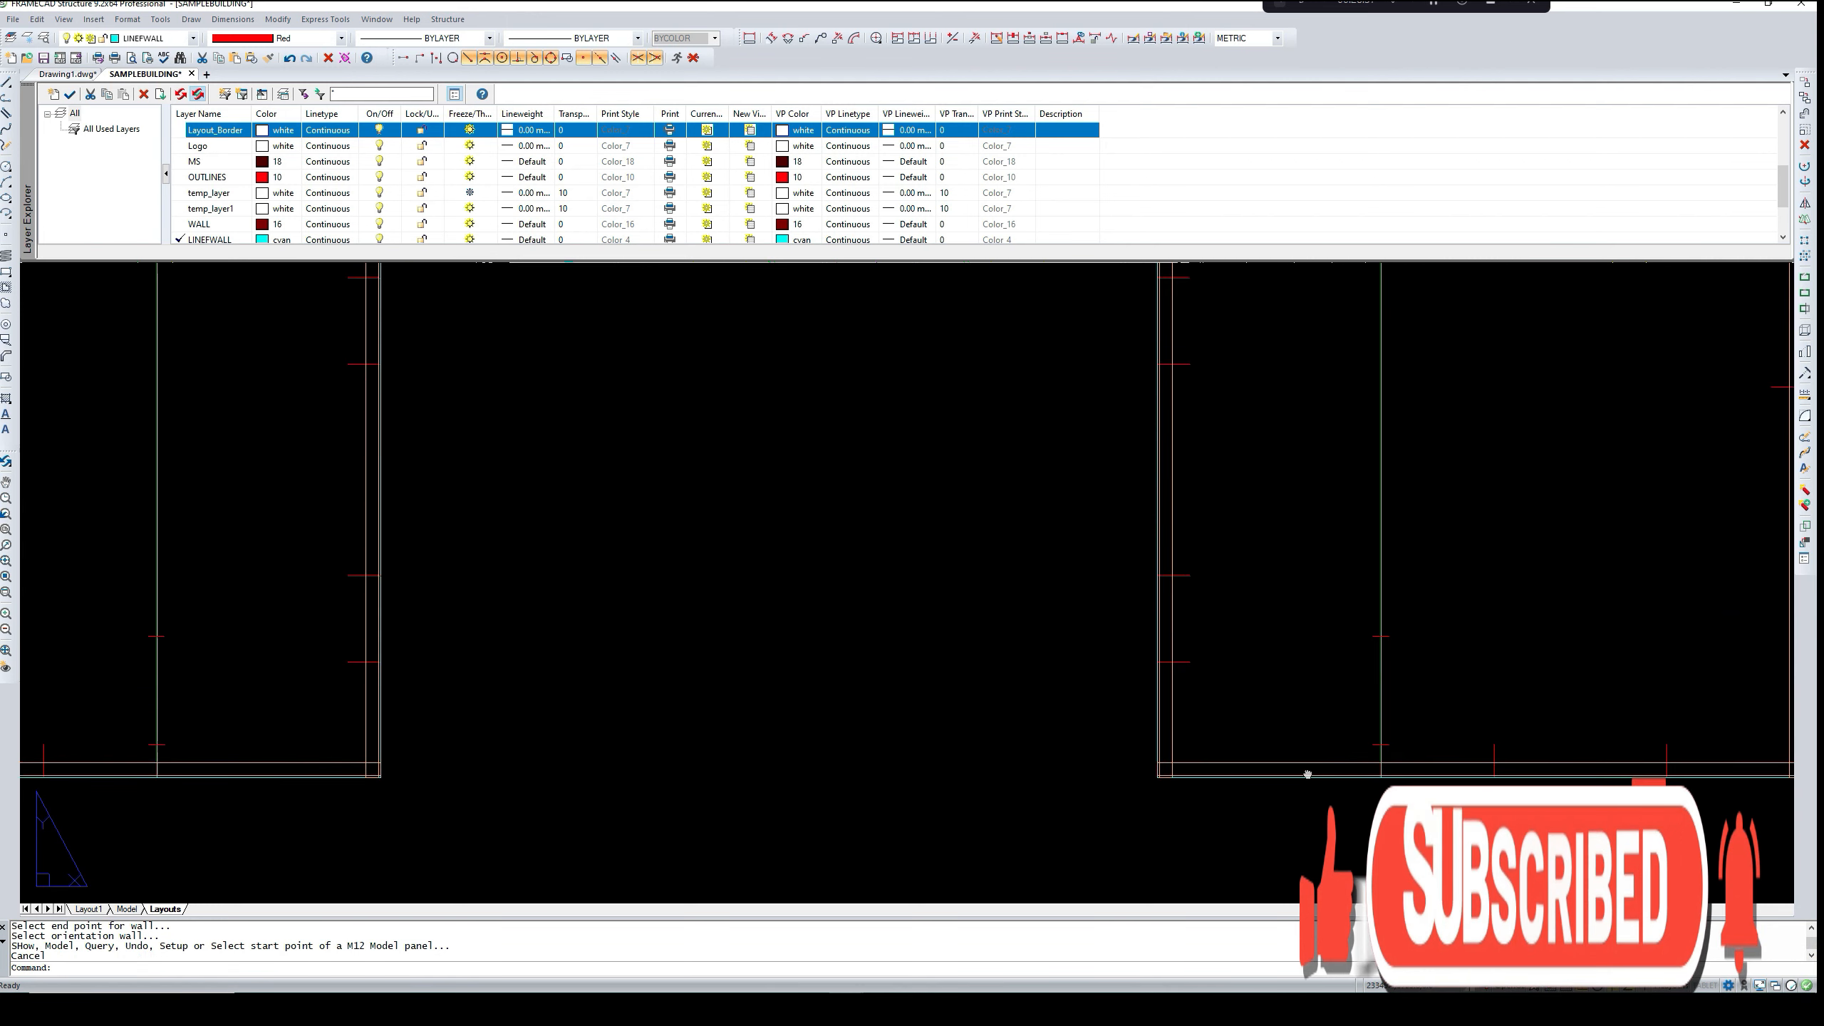
{"action": "mouse_move", "coordinate": [1029, 717]}
{"action": "middle_mouse_down"}
{"action": "mouse_move", "coordinate": [1115, 728]}
{"action": "mouse_move", "coordinate": [1084, 724]}
{"action": "middle_mouse_up"}
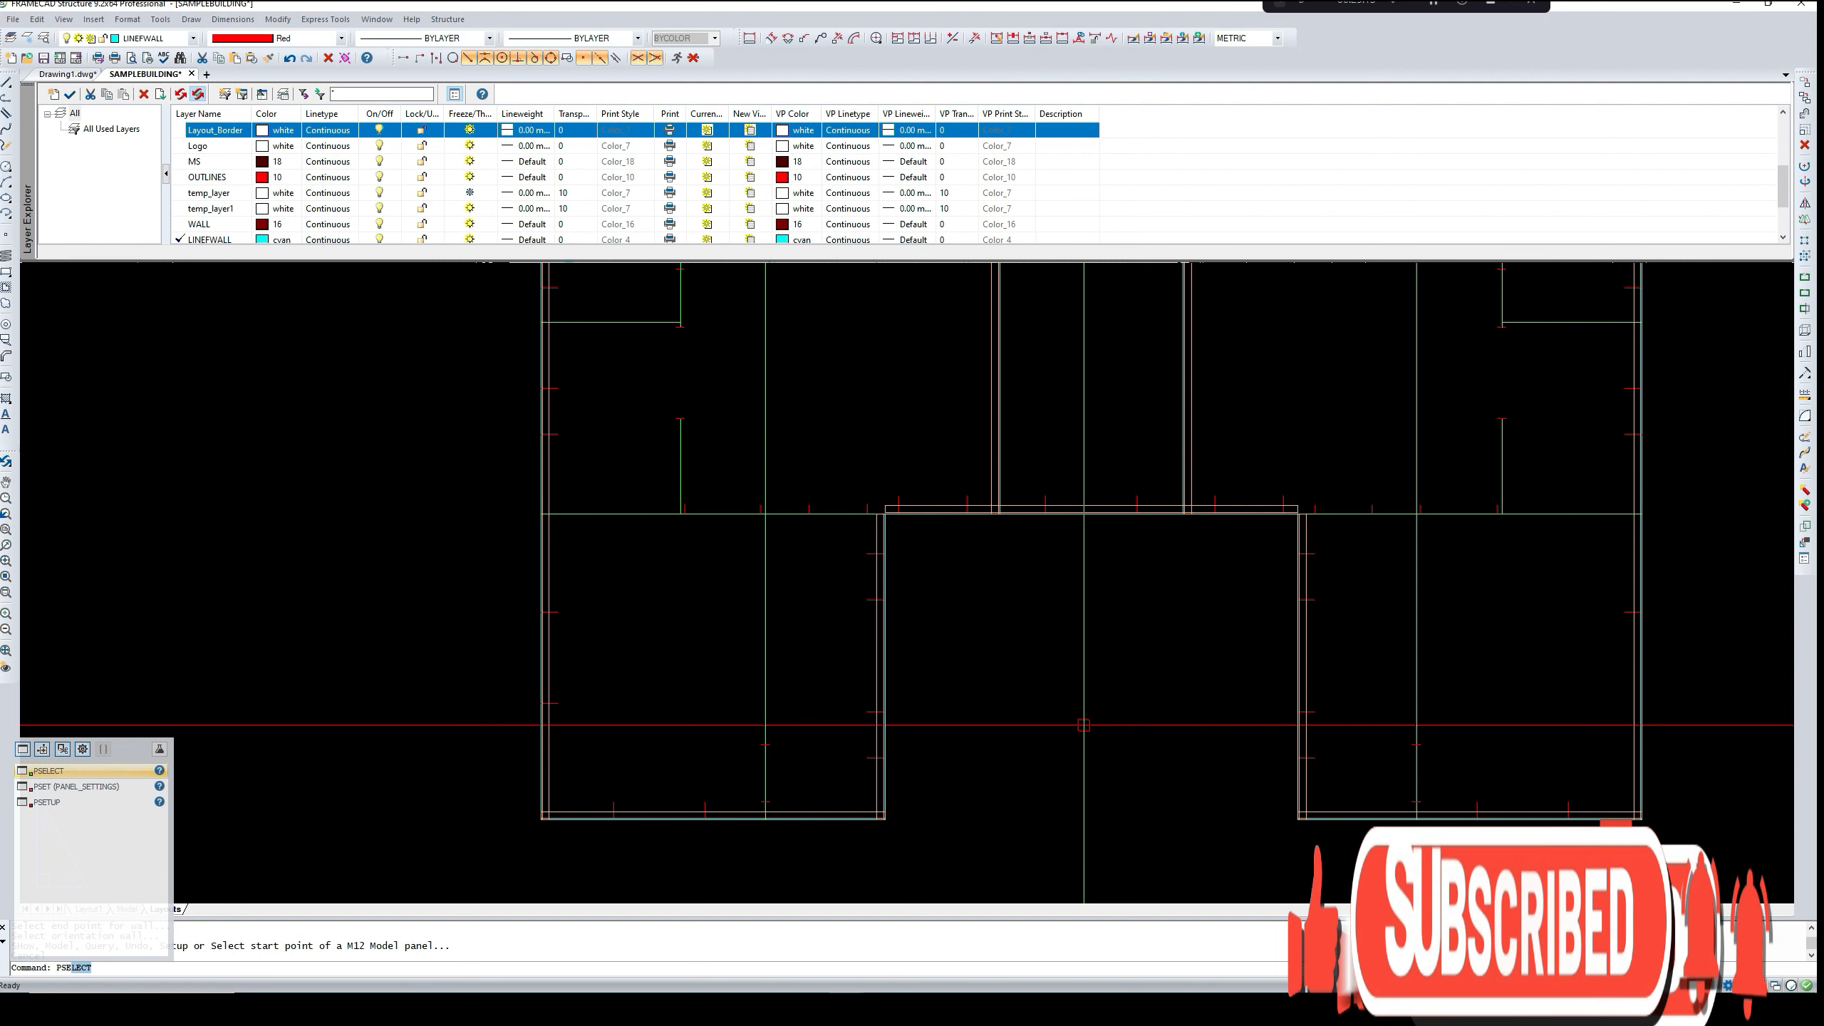
{"action": "key", "text": "Escape"}
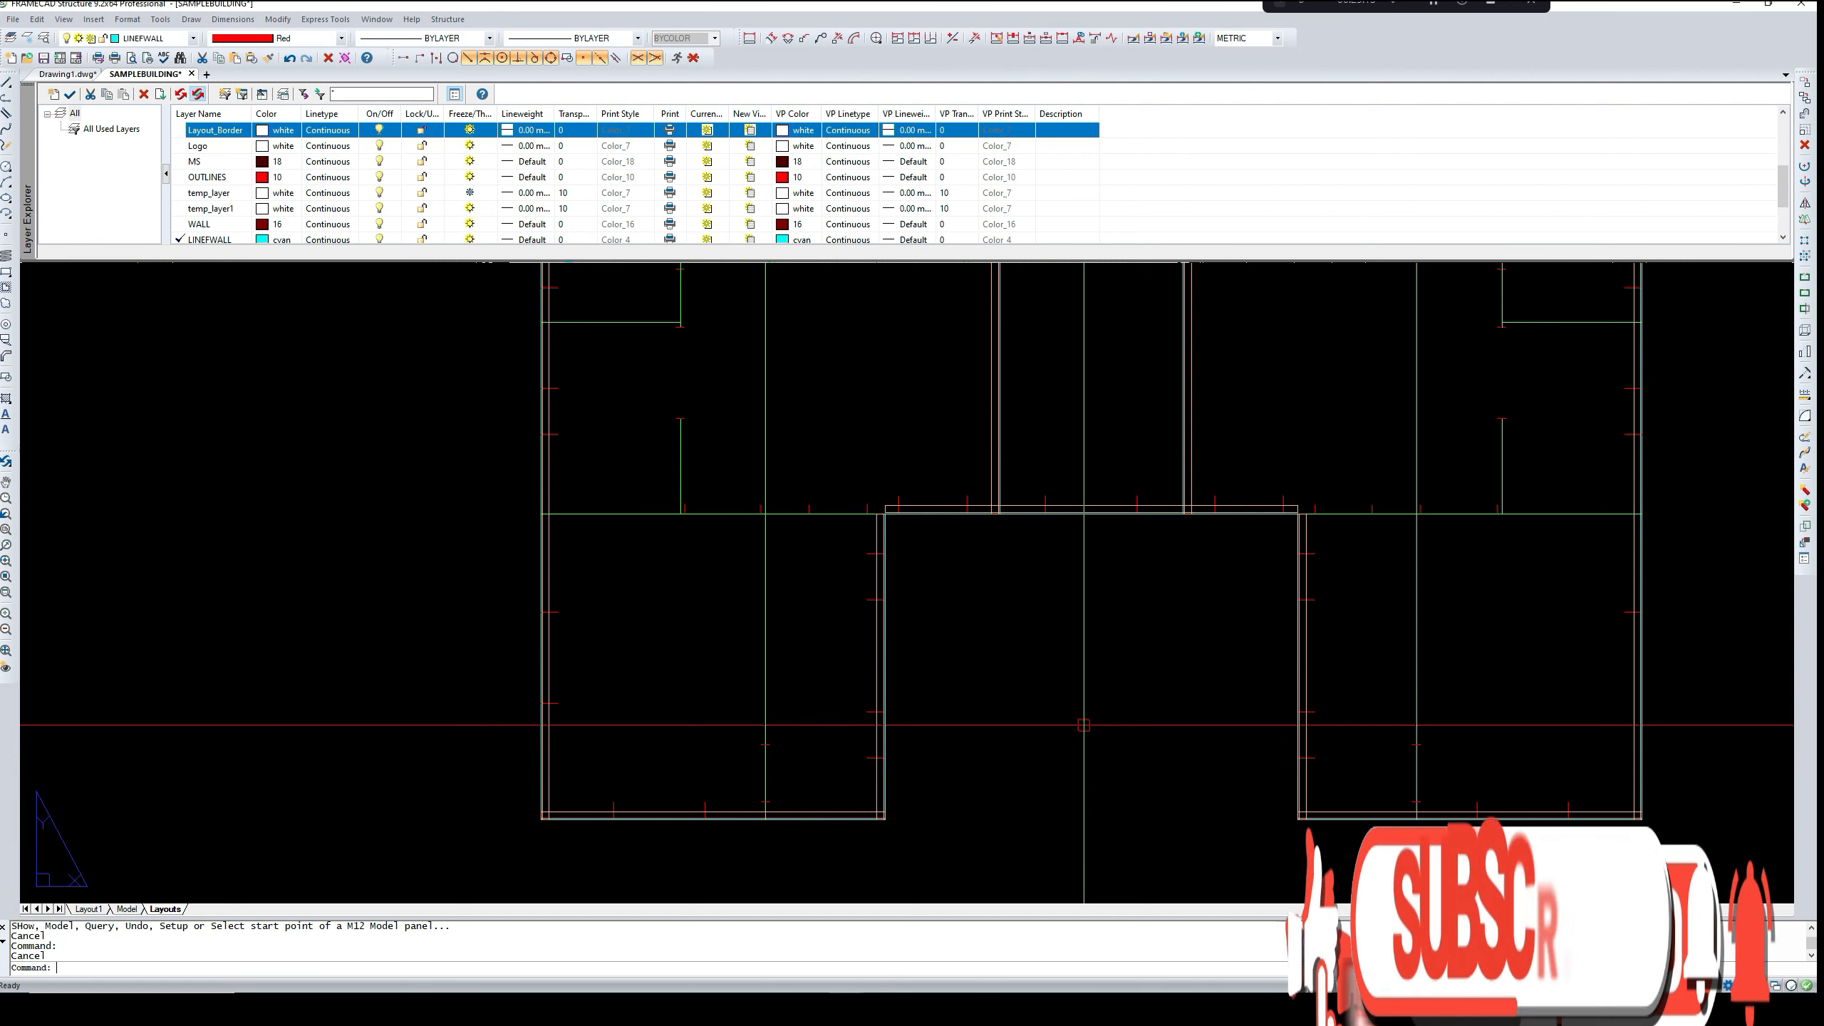
{"action": "middle_click_drag", "start_coordinate": [1132, 698], "coordinate": [1131, 751]}
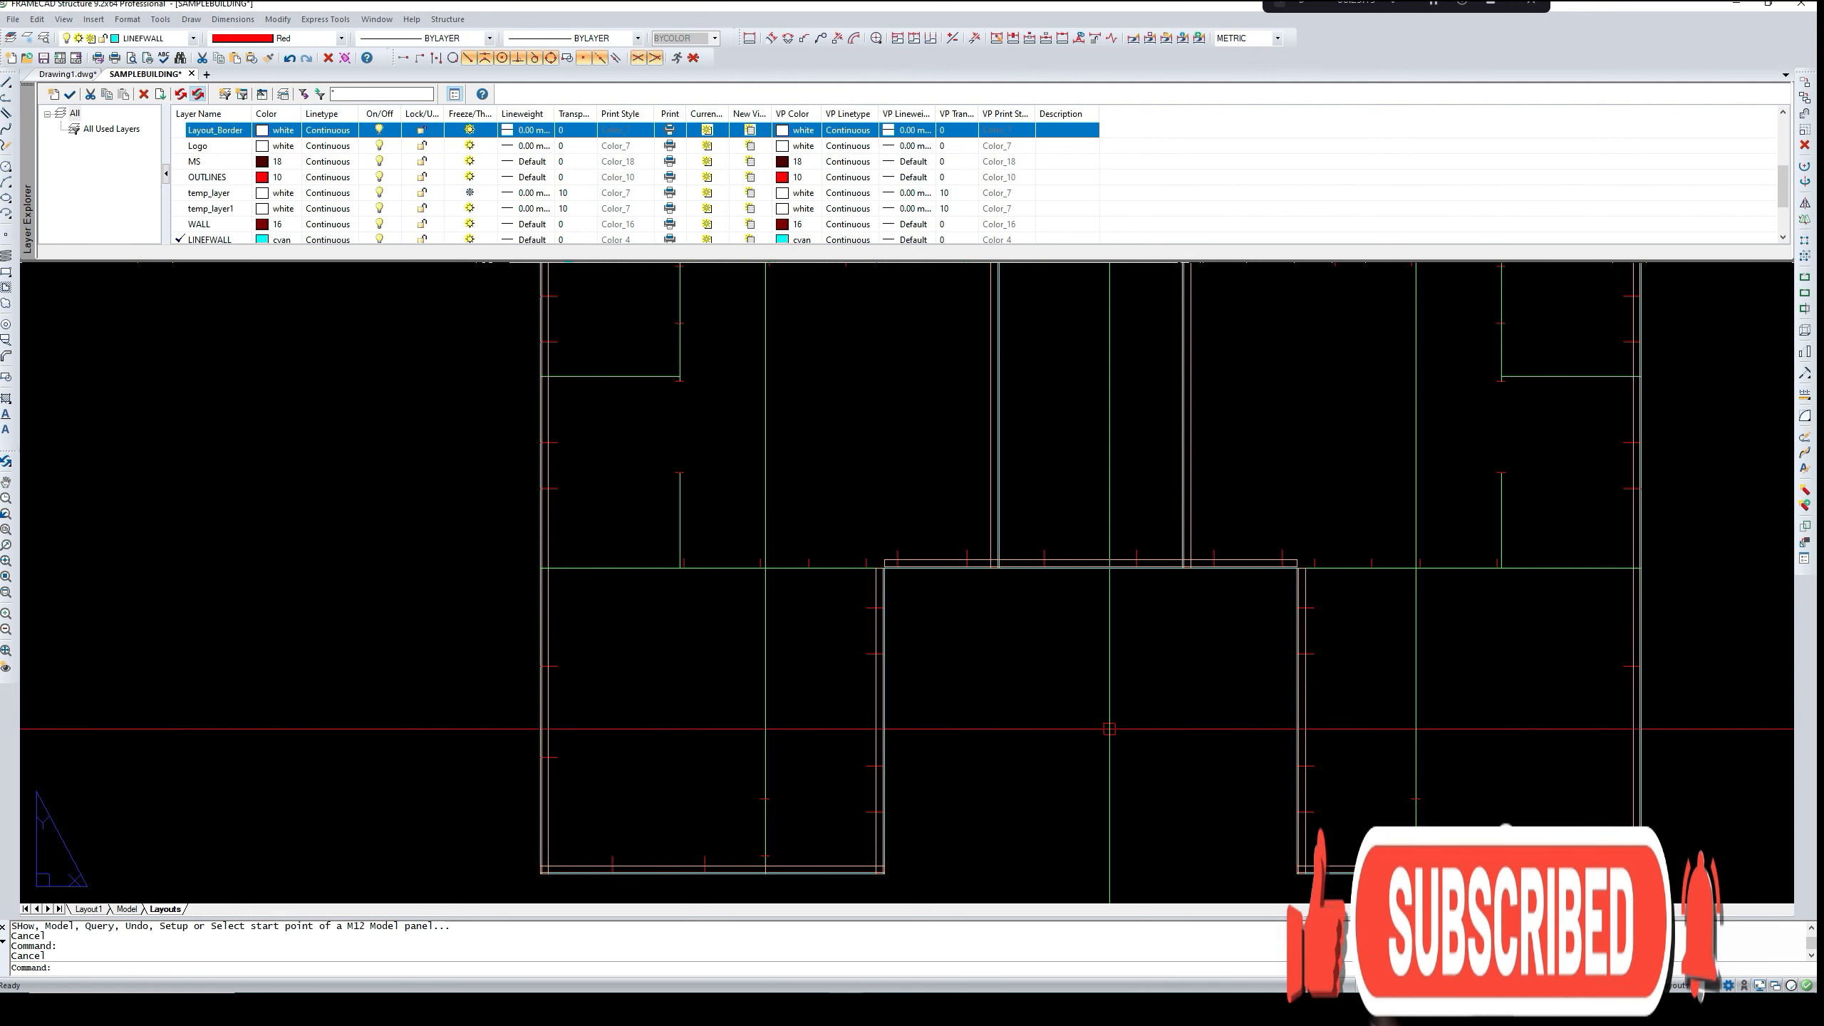
{"action": "key", "text": "Return"}
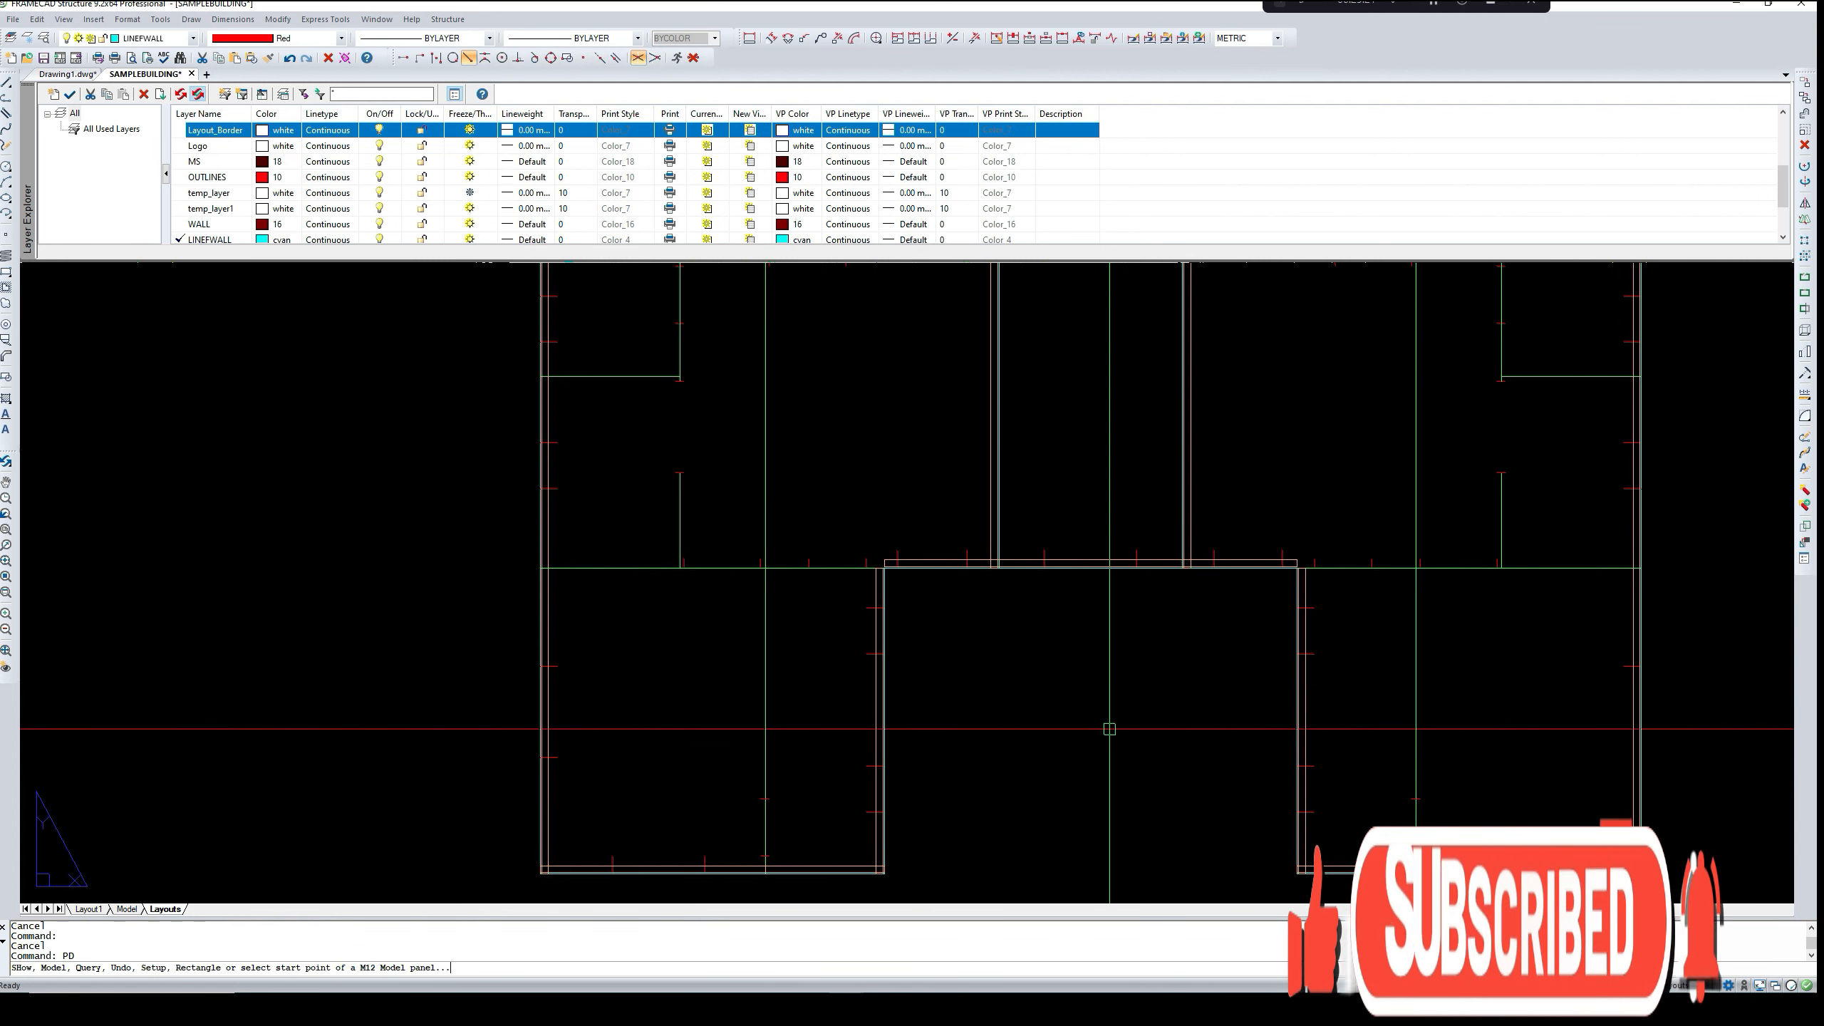
{"action": "scroll", "coordinate": [917, 582], "scroll_direction": "up", "scroll_amount": 3}
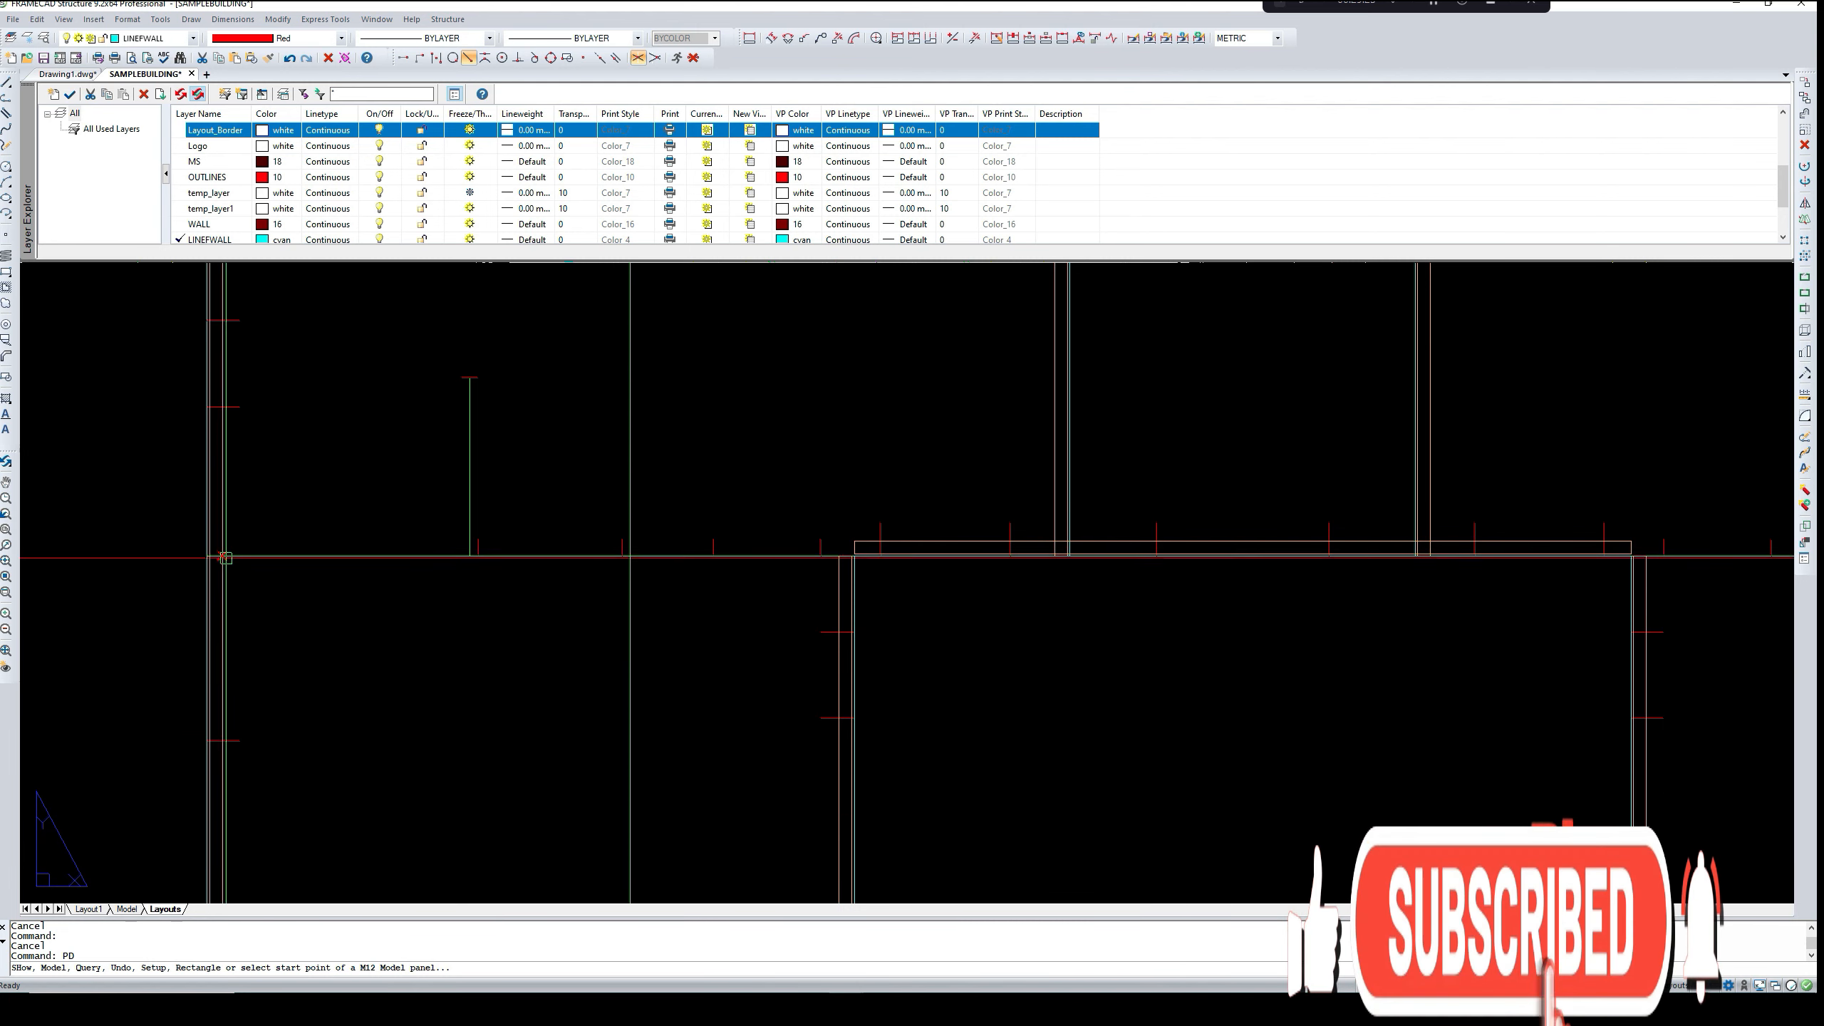
{"action": "left_click", "coordinate": [221, 556]}
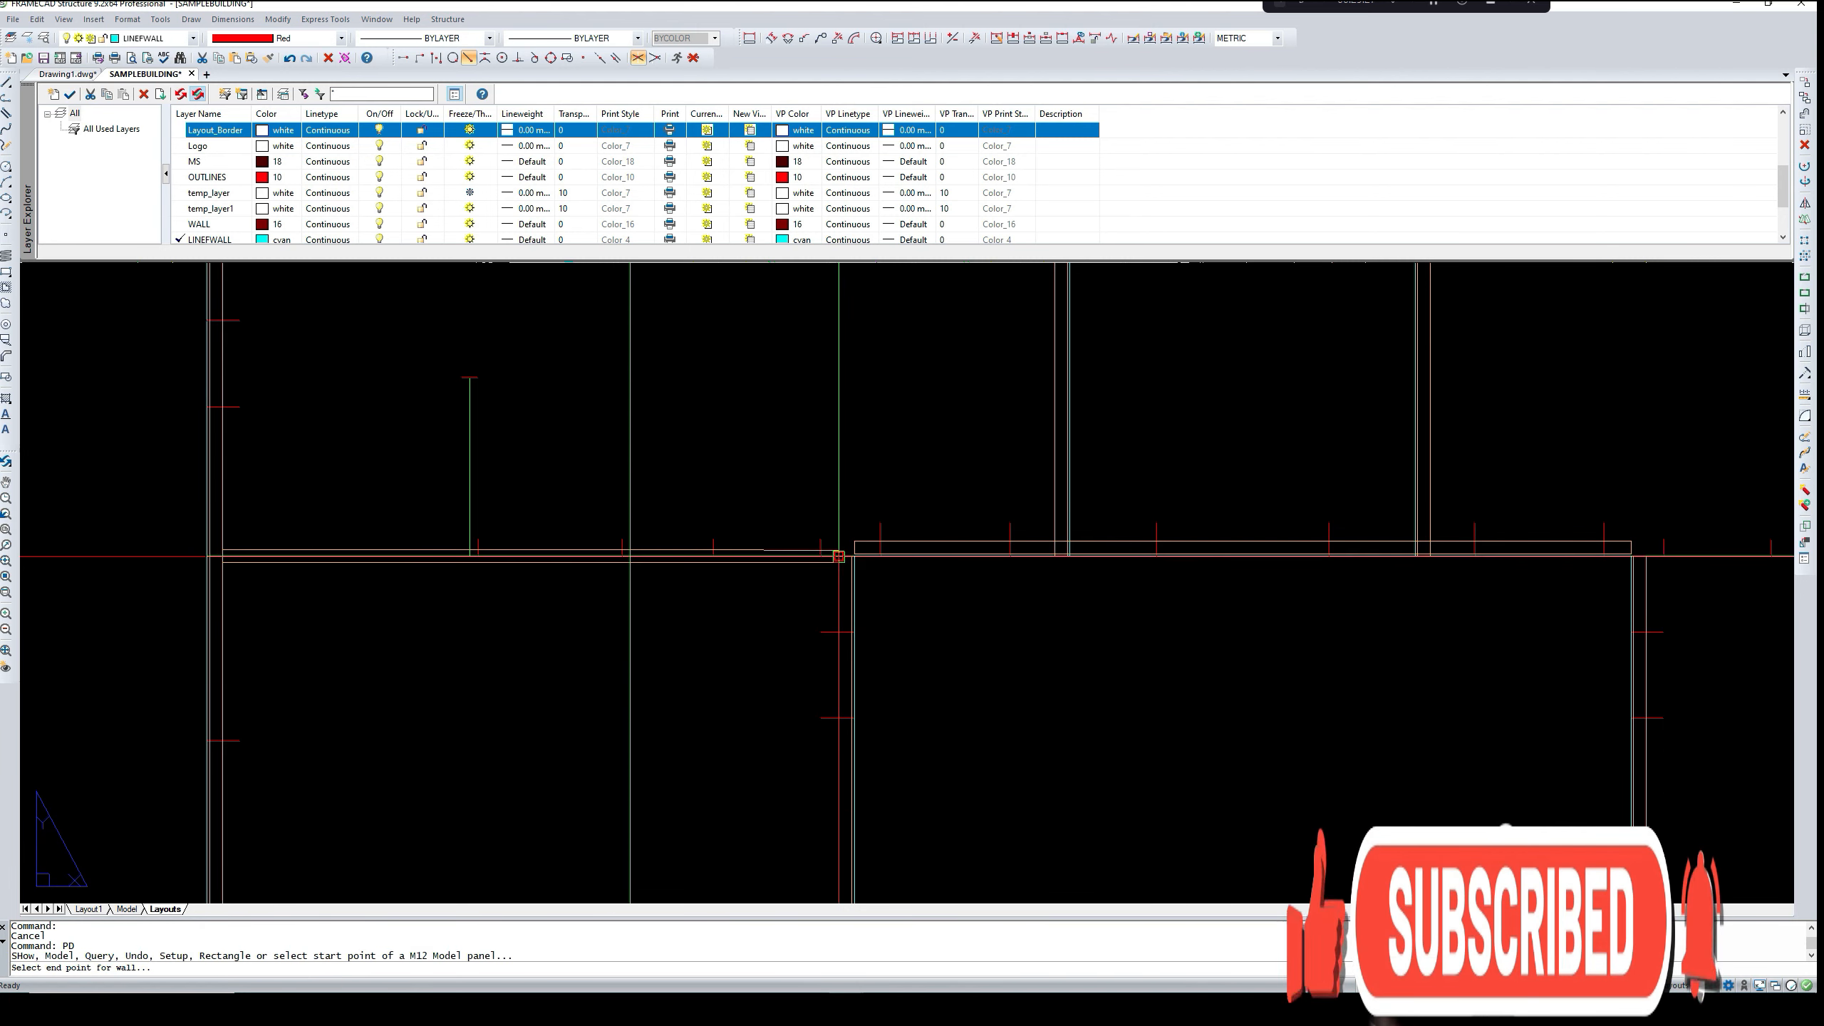
{"action": "scroll", "coordinate": [852, 554], "scroll_direction": "up", "scroll_amount": 3}
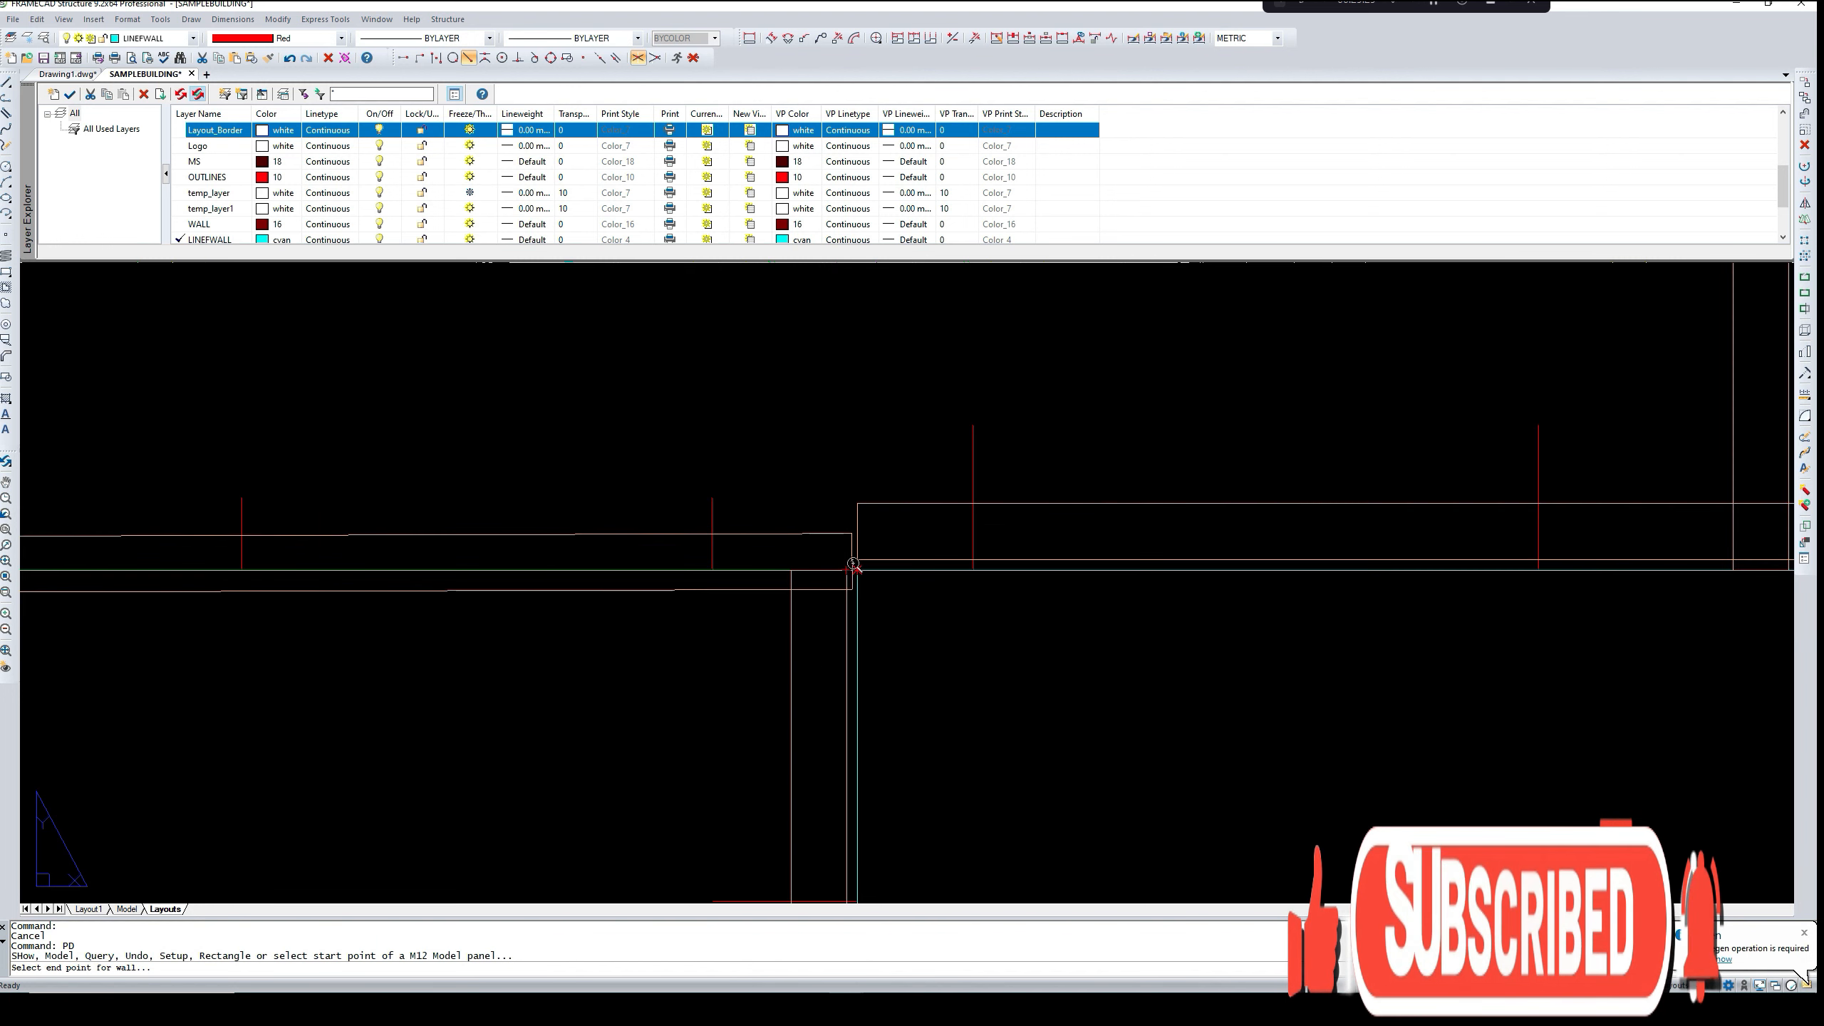
{"action": "scroll", "coordinate": [855, 567], "scroll_direction": "up", "scroll_amount": 4}
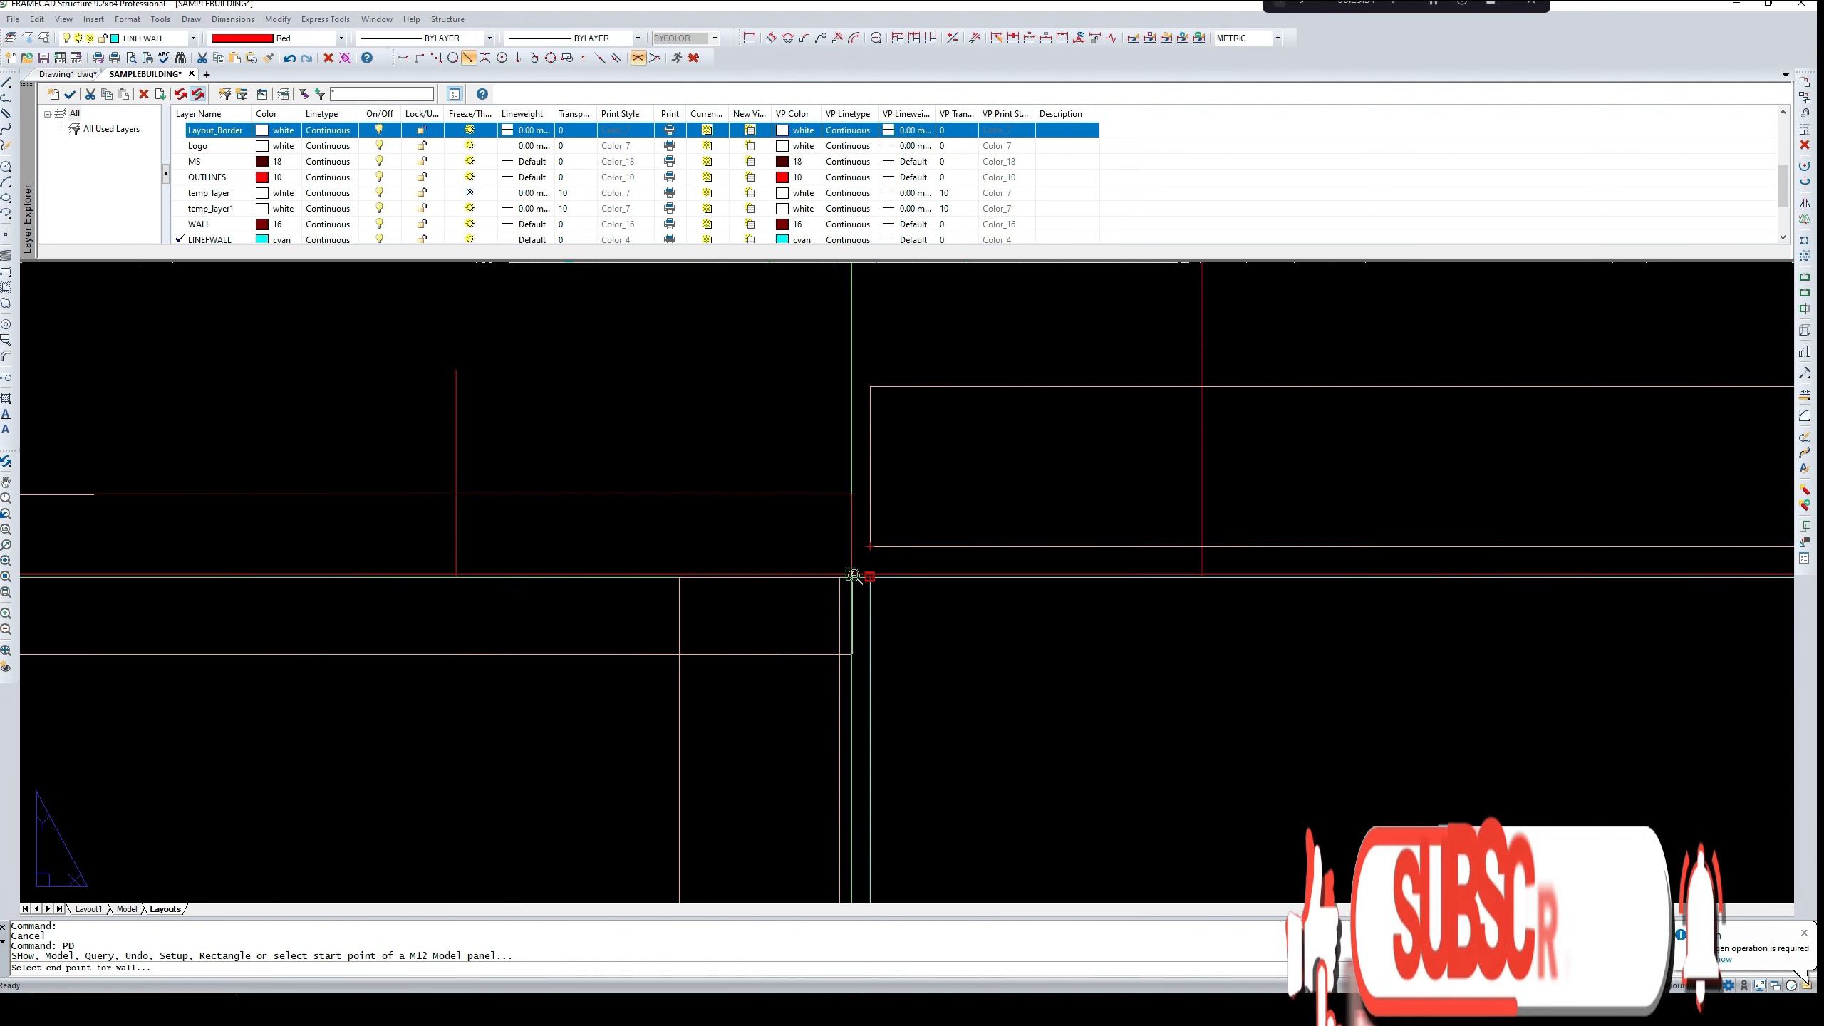
{"action": "left_click", "coordinate": [869, 578]}
{"action": "left_click", "coordinate": [810, 435]}
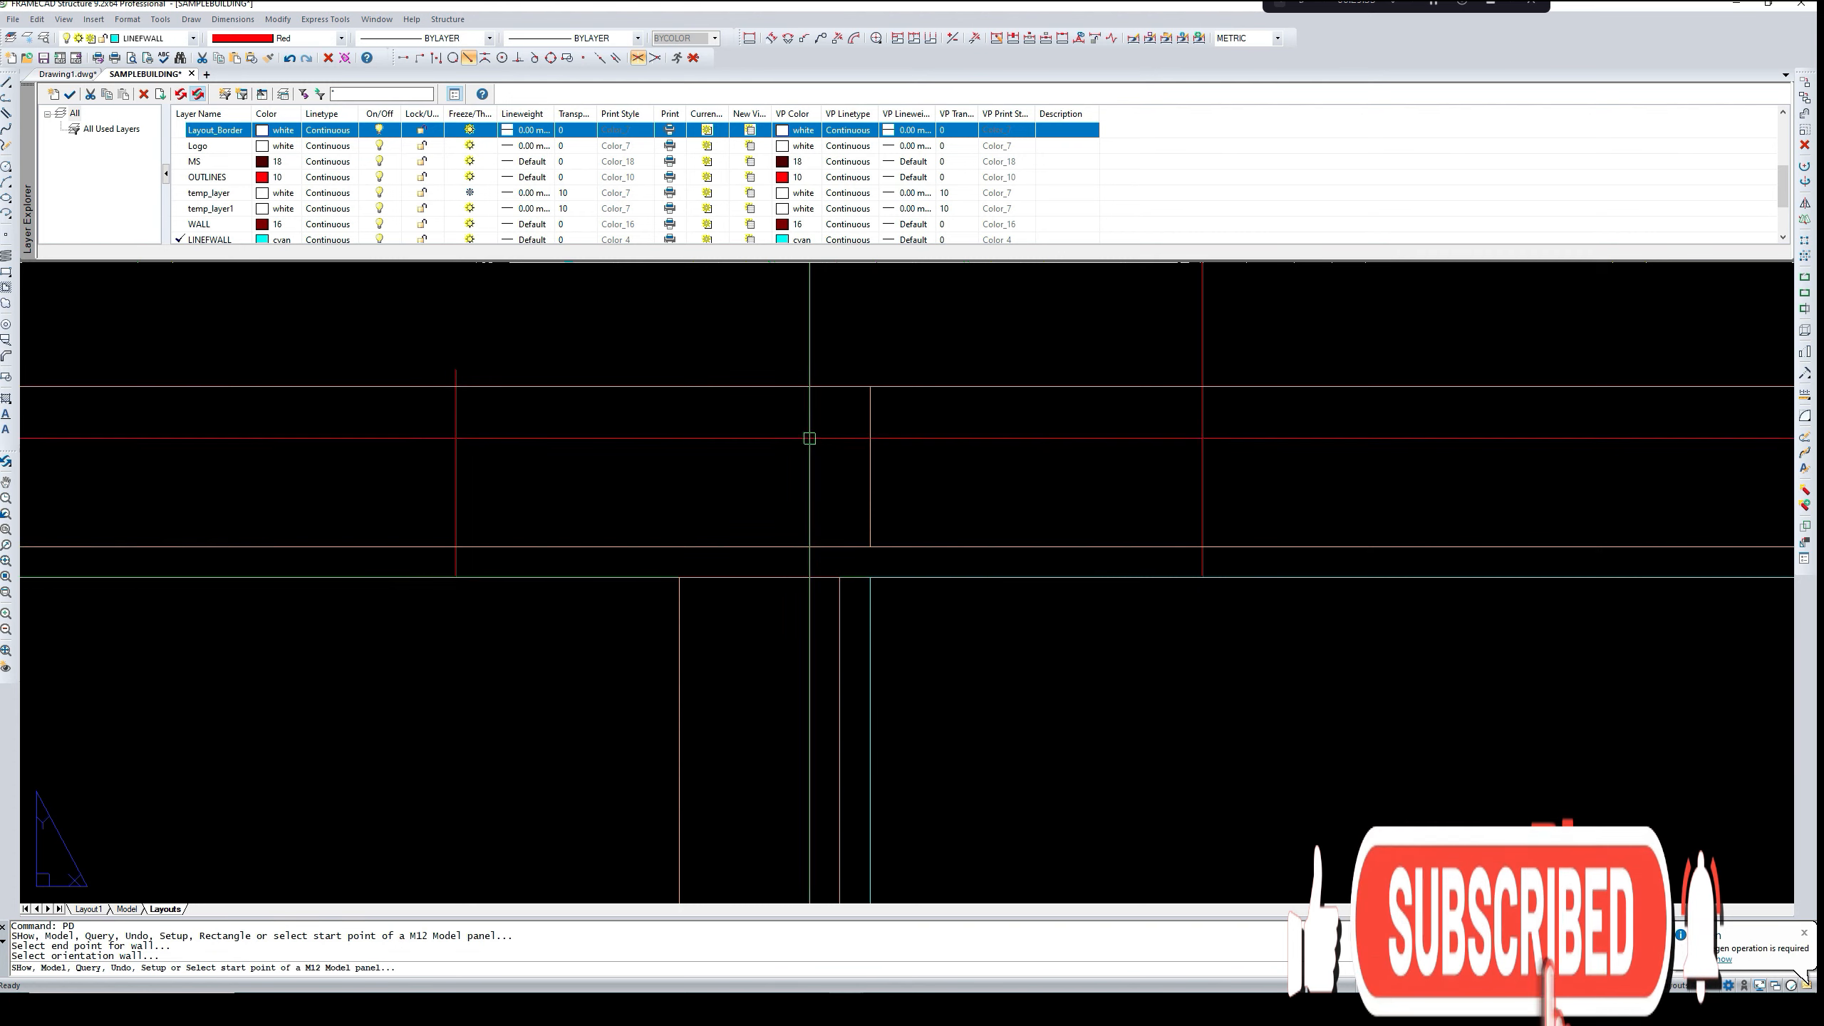
- Place a panel along the middle horizontal wall line from the central panel's right end to the right outer wall, oriented upward
{"action": "scroll", "coordinate": [781, 491], "scroll_direction": "down", "scroll_amount": 6}
{"action": "scroll", "coordinate": [951, 630], "scroll_direction": "up", "scroll_amount": 5}
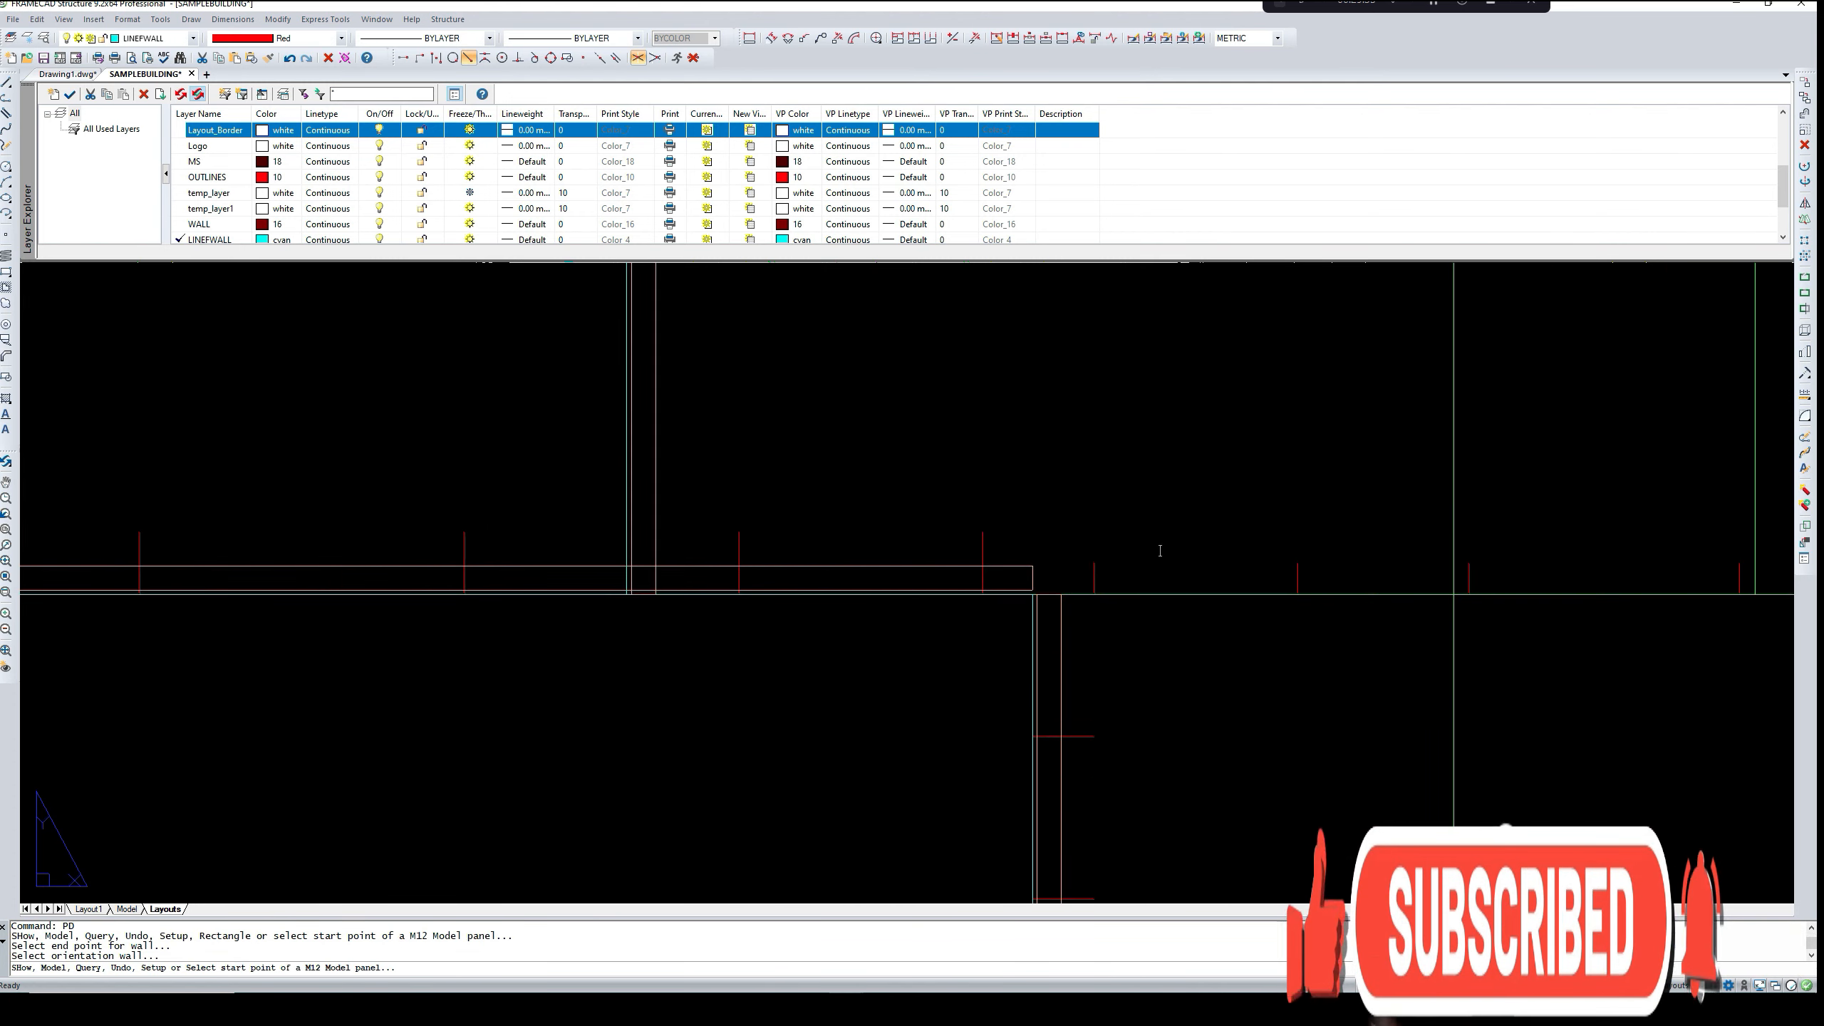
{"action": "left_click", "coordinate": [951, 629]}
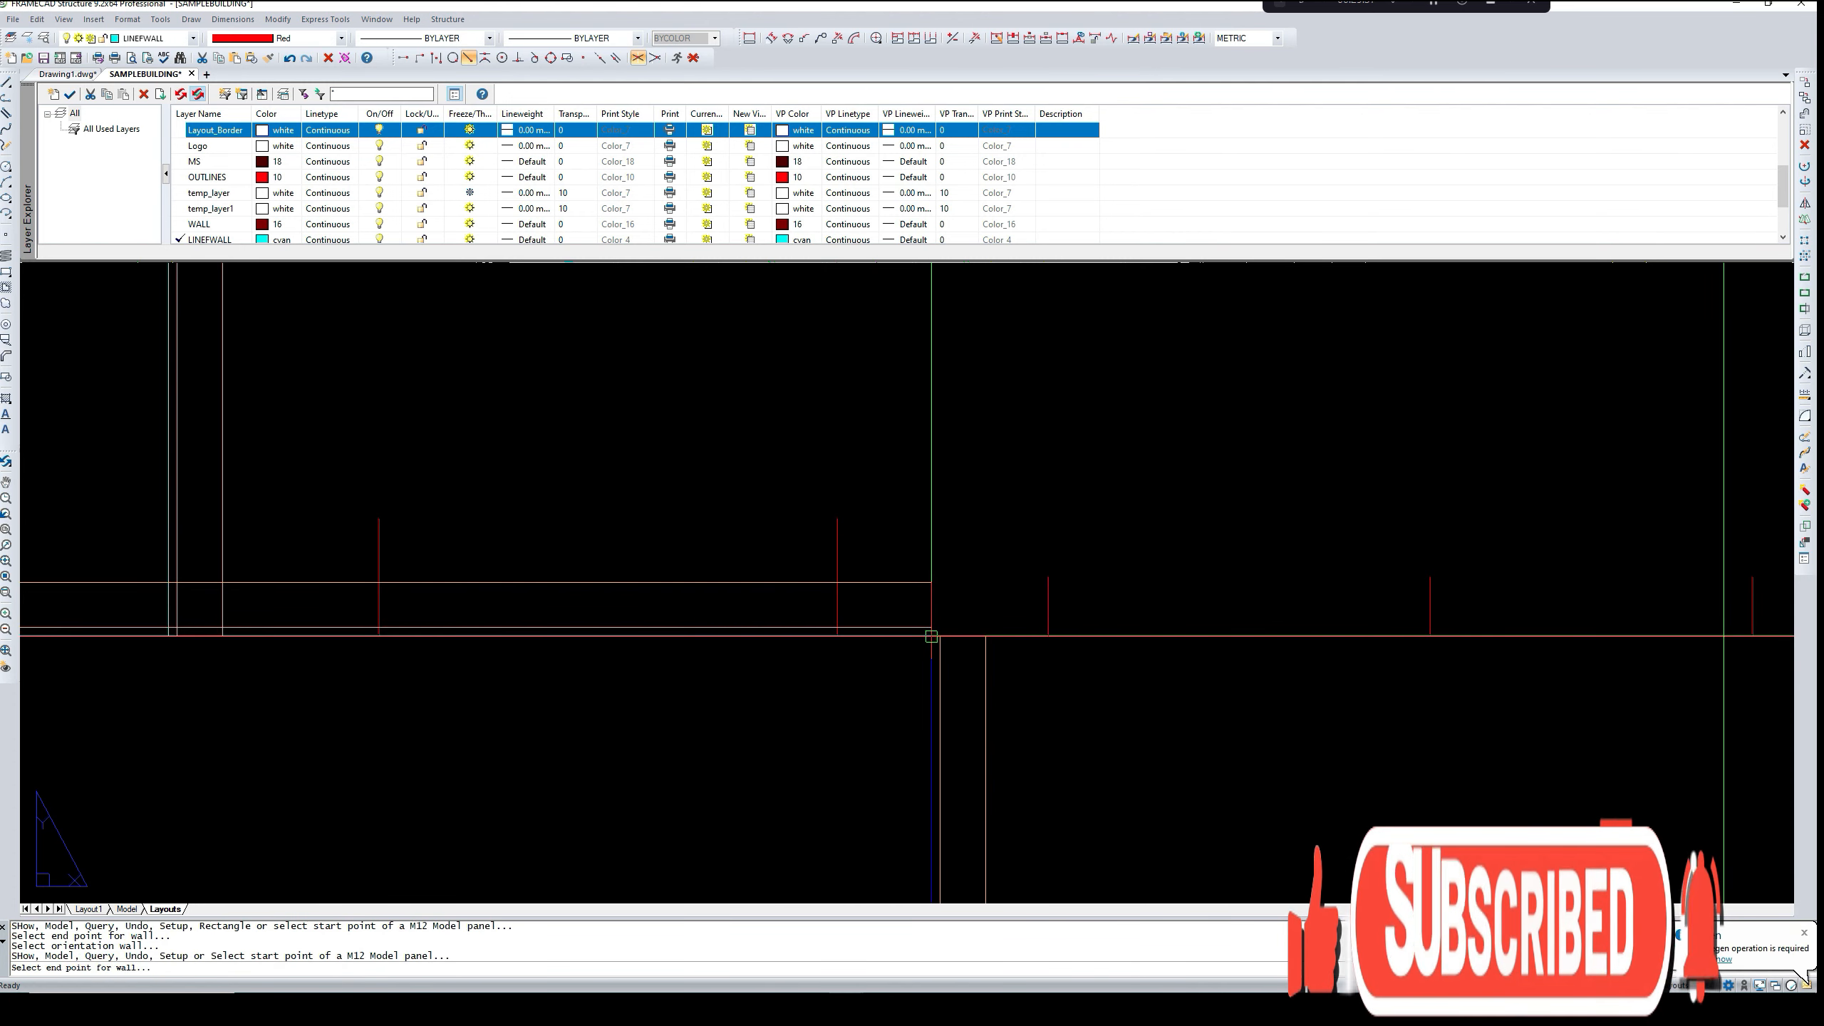
{"action": "scroll", "coordinate": [941, 635], "scroll_direction": "down", "scroll_amount": 4}
{"action": "scroll", "coordinate": [1171, 634], "scroll_direction": "up", "scroll_amount": 6}
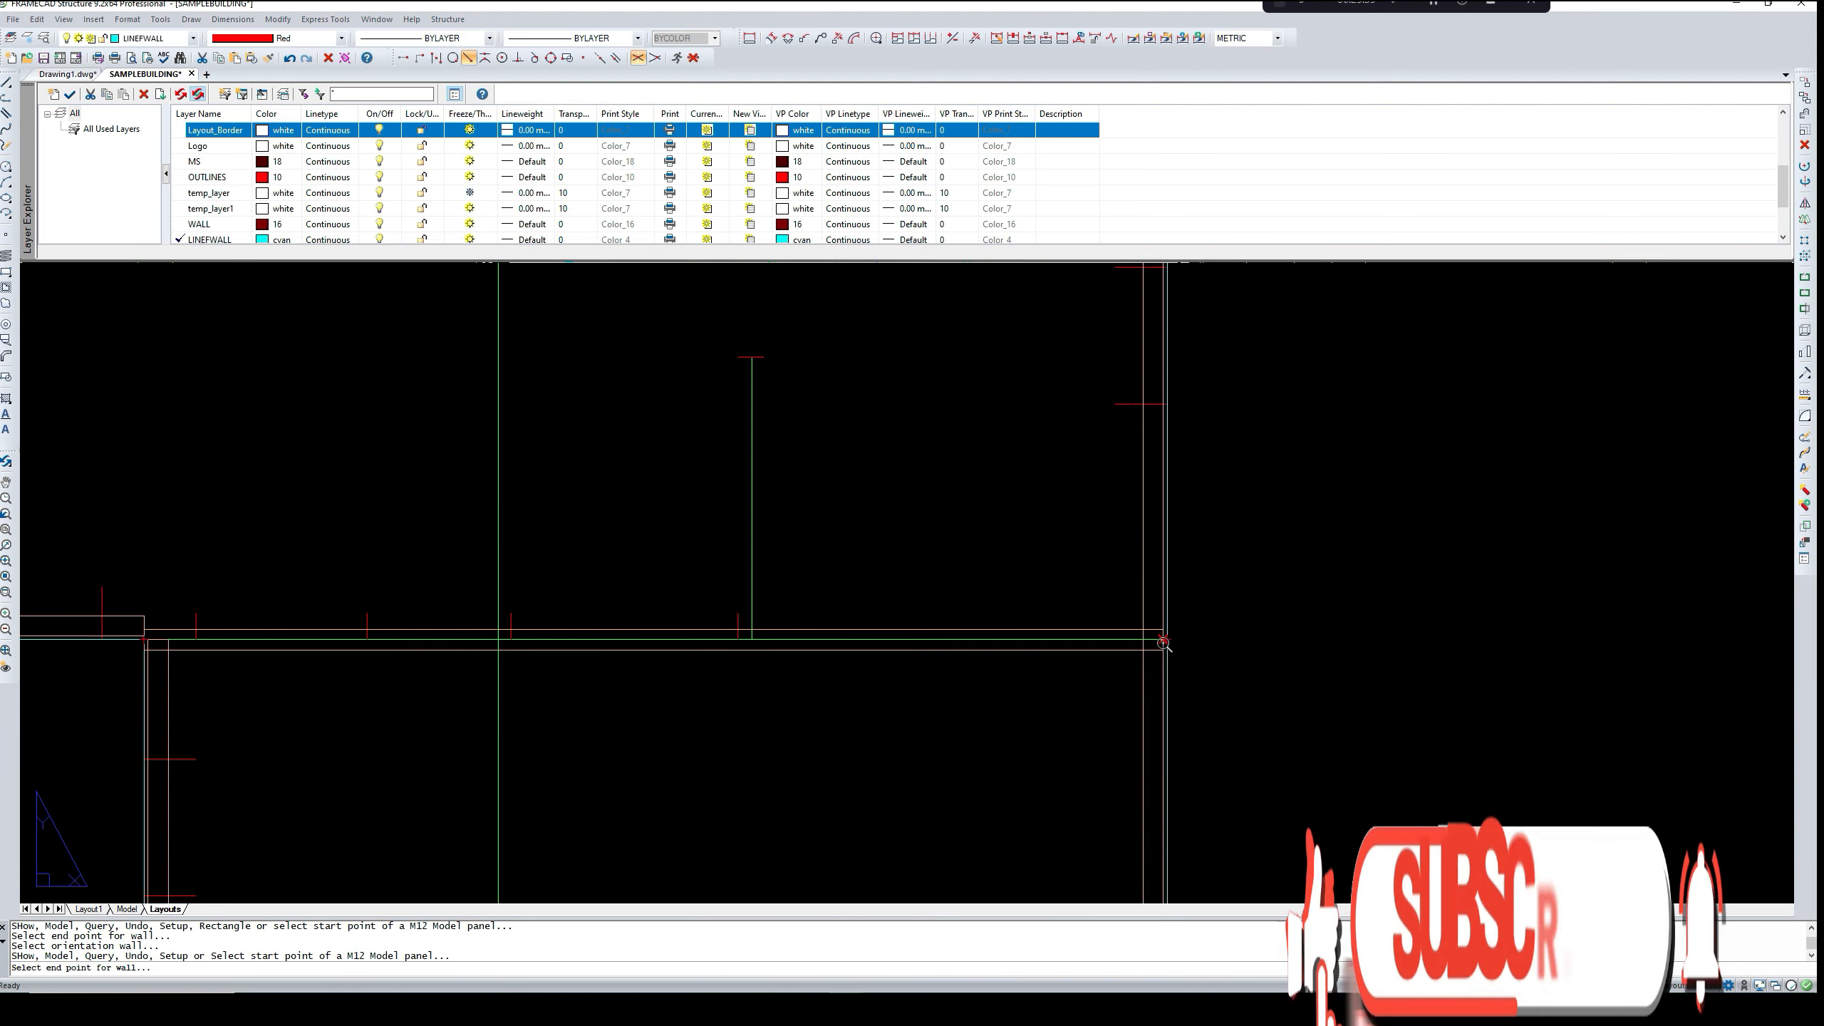
{"action": "left_click", "coordinate": [1153, 616]}
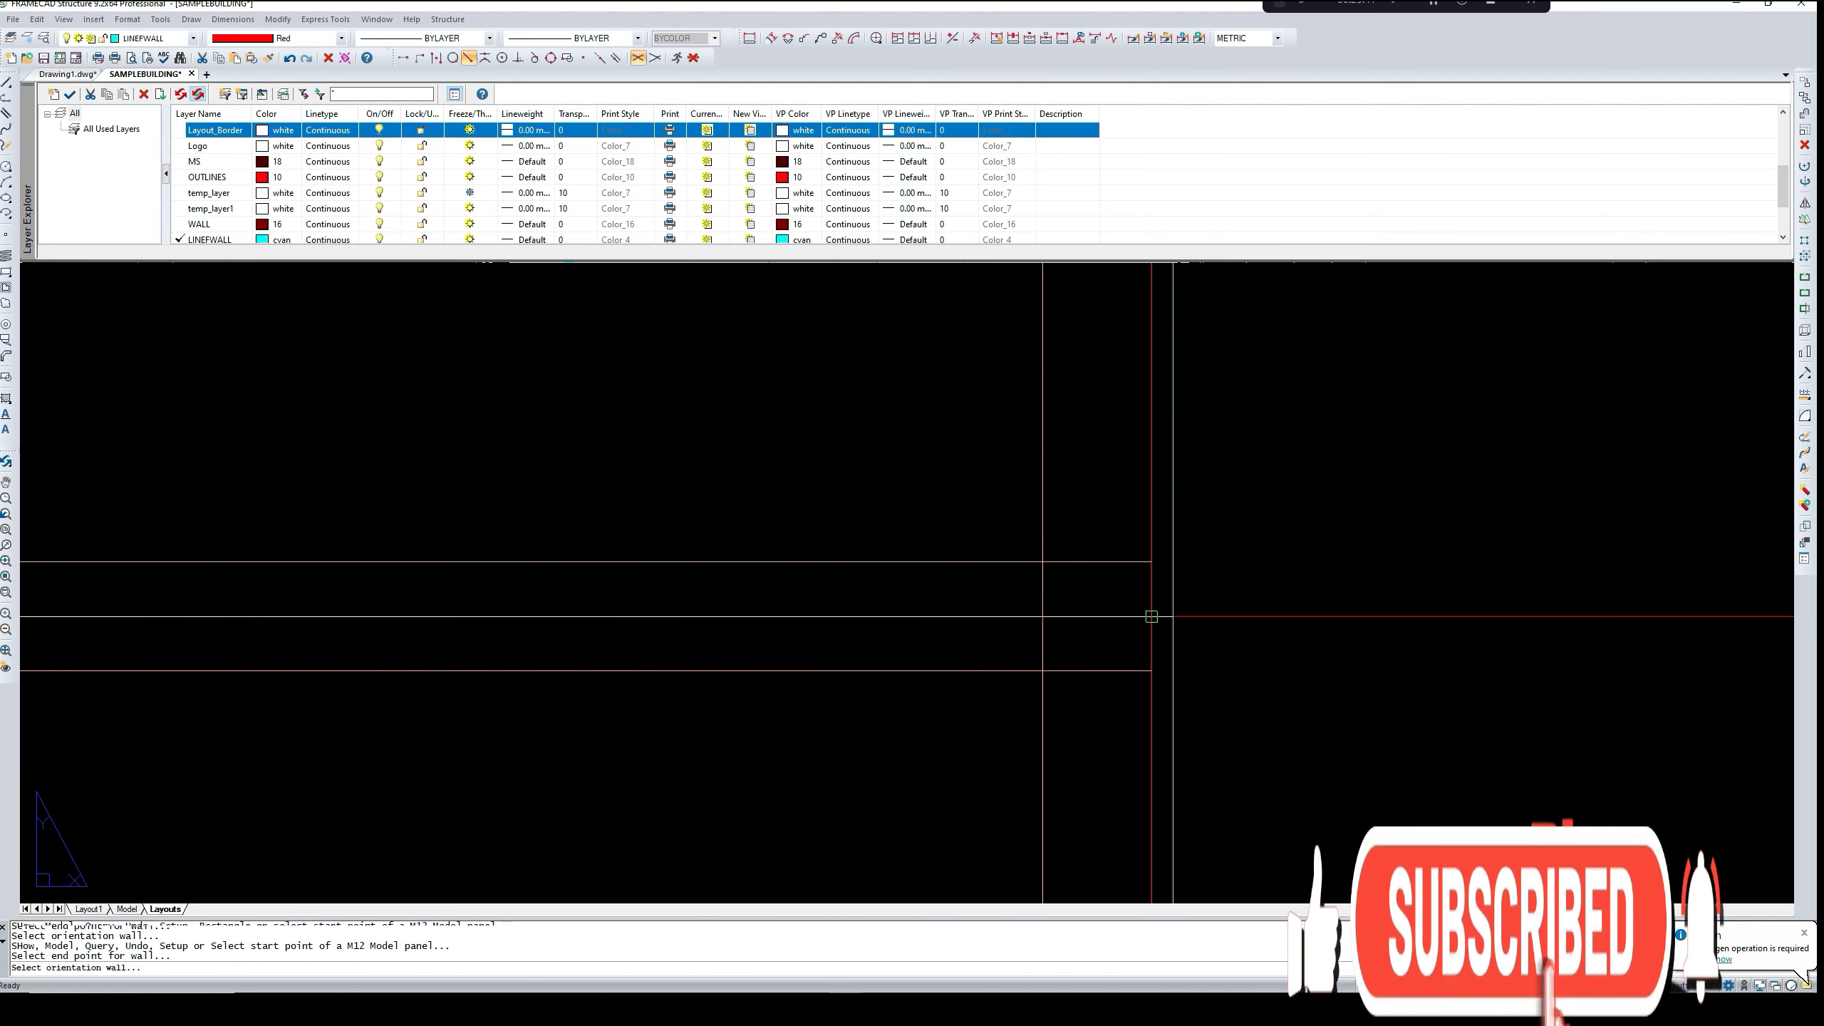
{"action": "left_click", "coordinate": [999, 484]}
{"action": "scroll", "coordinate": [999, 484], "scroll_direction": "down", "scroll_amount": 5}
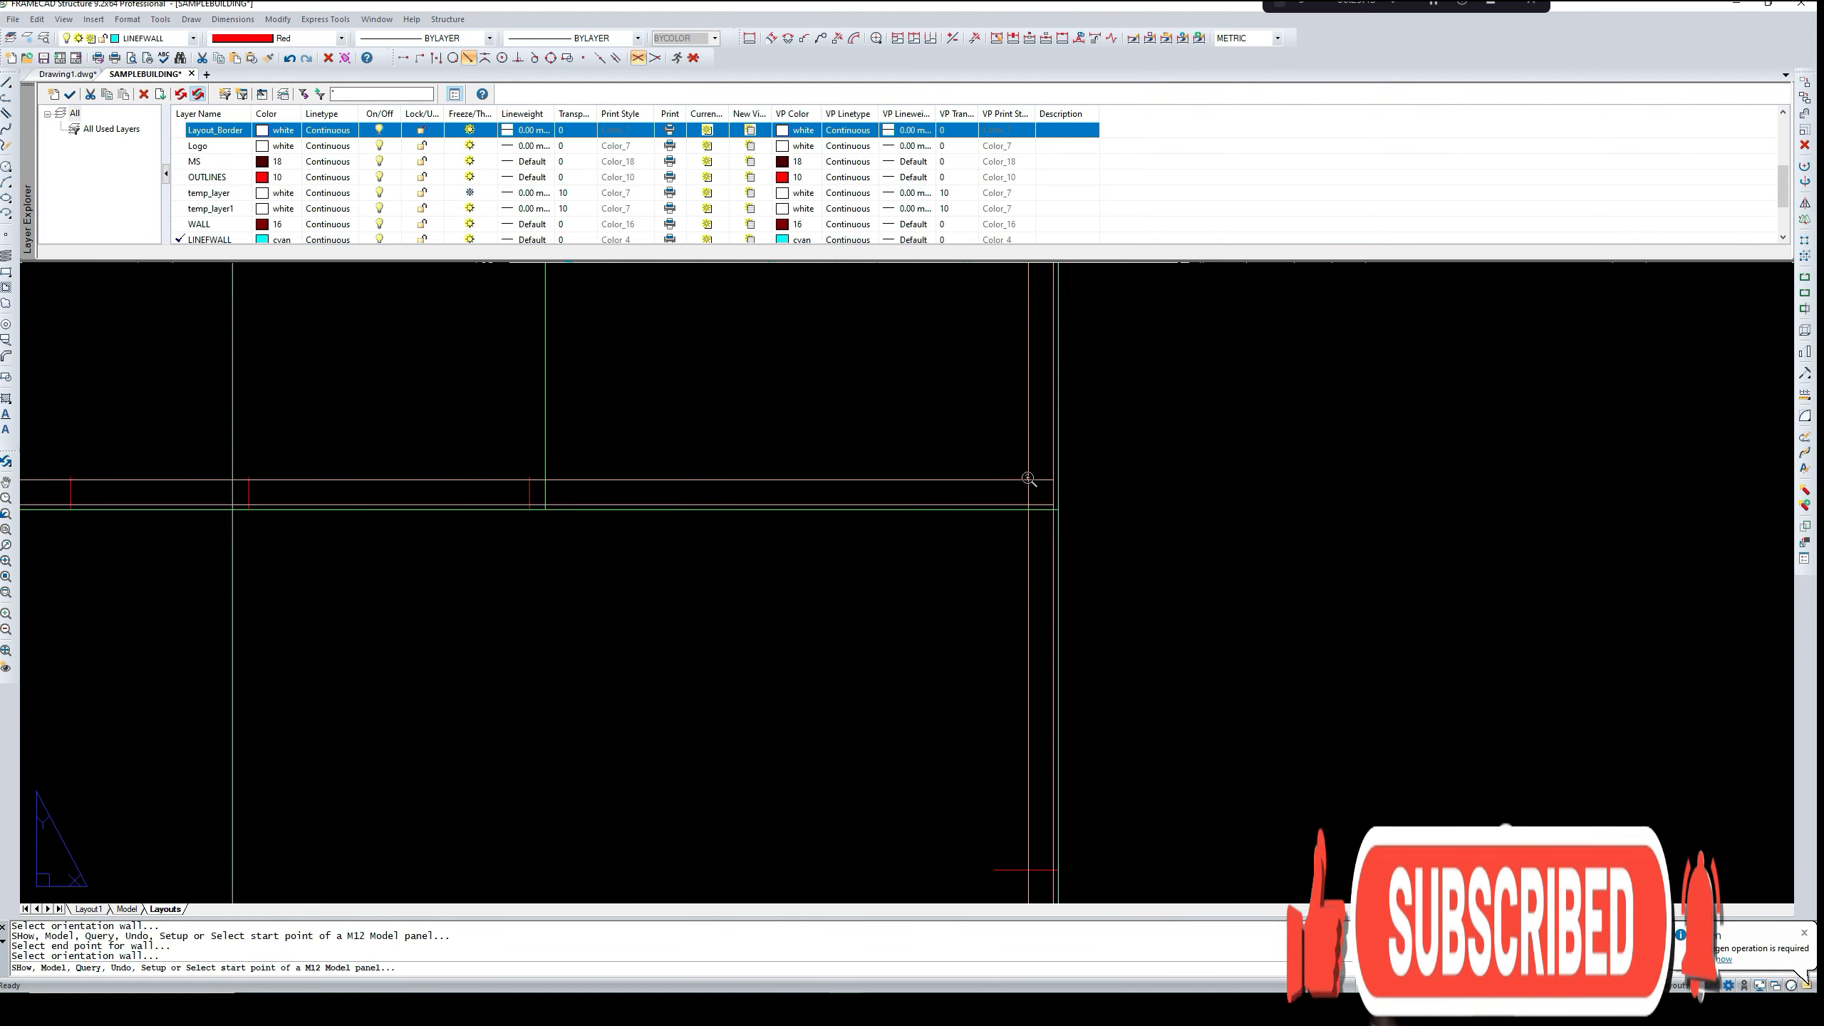
- Member-fillet the upper-left block's outer top corner, with the top wall panel as the long direction and the left wall panel as the other
{"action": "scroll", "coordinate": [1063, 580], "scroll_direction": "down", "scroll_amount": 6}
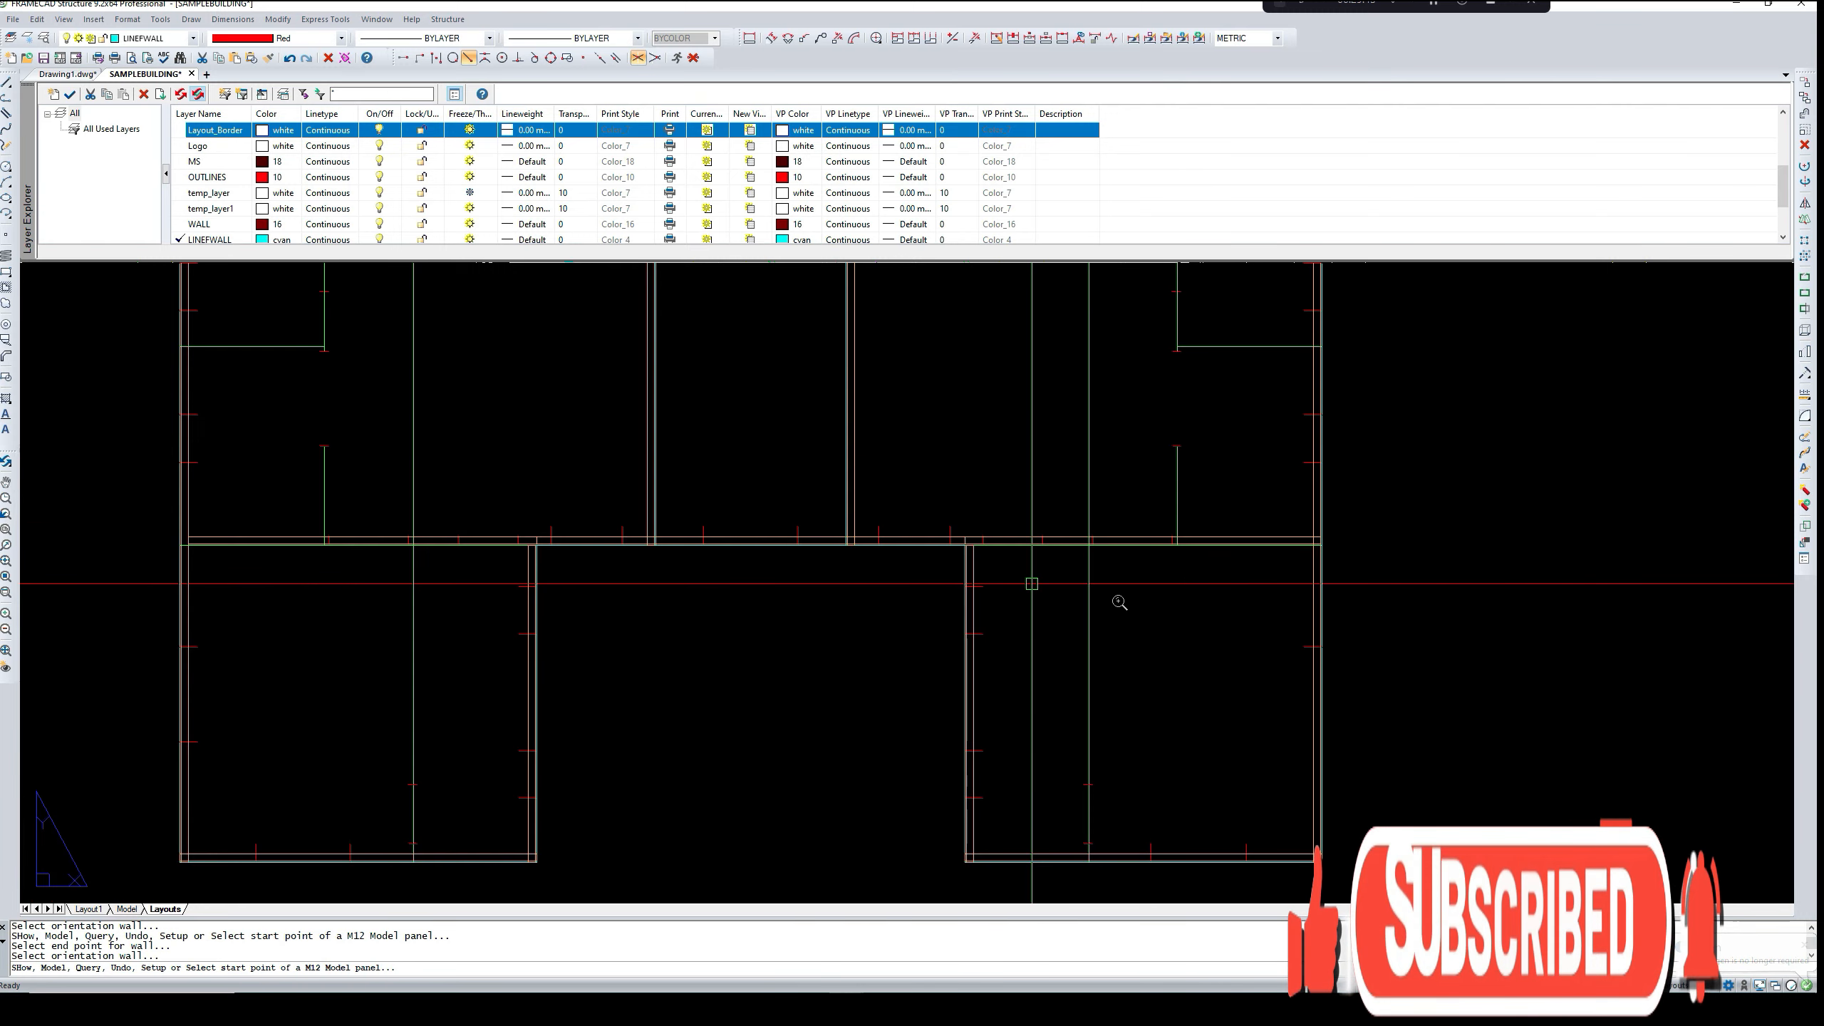
{"action": "middle_click_drag", "start_coordinate": [1021, 631], "coordinate": [1012, 645]}
{"action": "scroll", "coordinate": [898, 647], "scroll_direction": "down", "scroll_amount": 6}
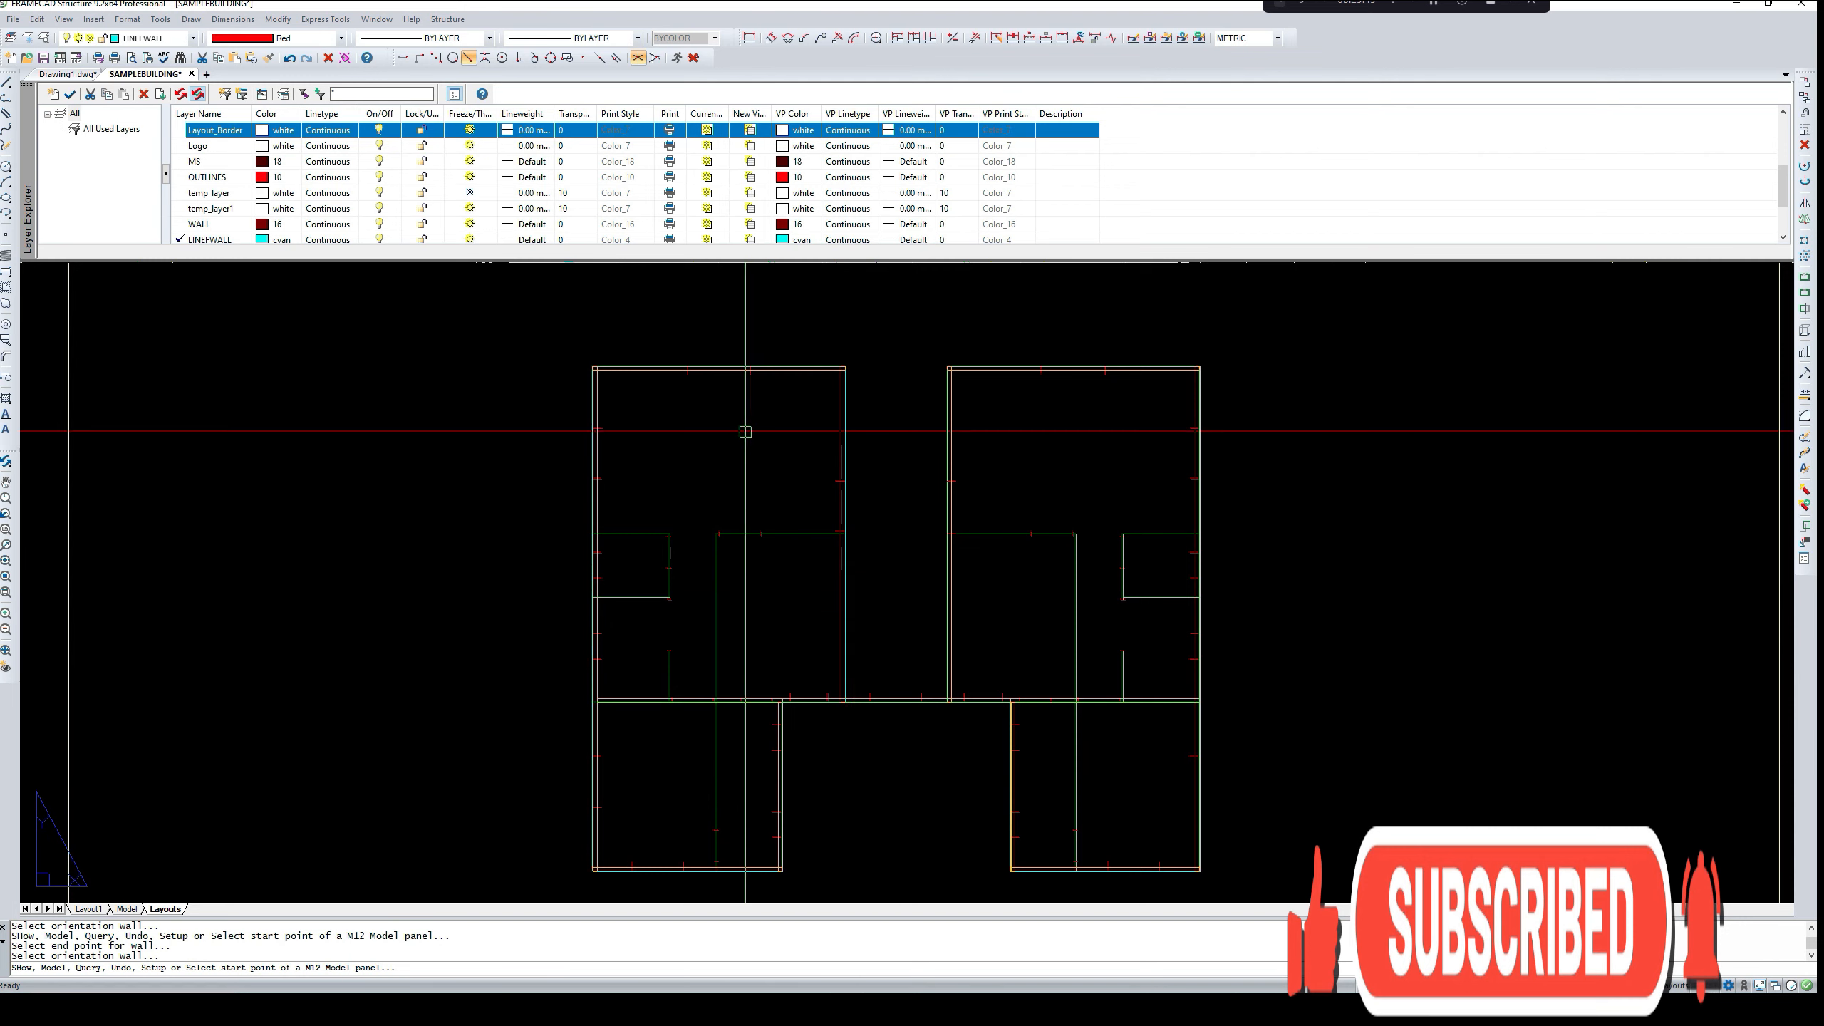
{"action": "scroll", "coordinate": [747, 433], "scroll_direction": "up", "scroll_amount": 3}
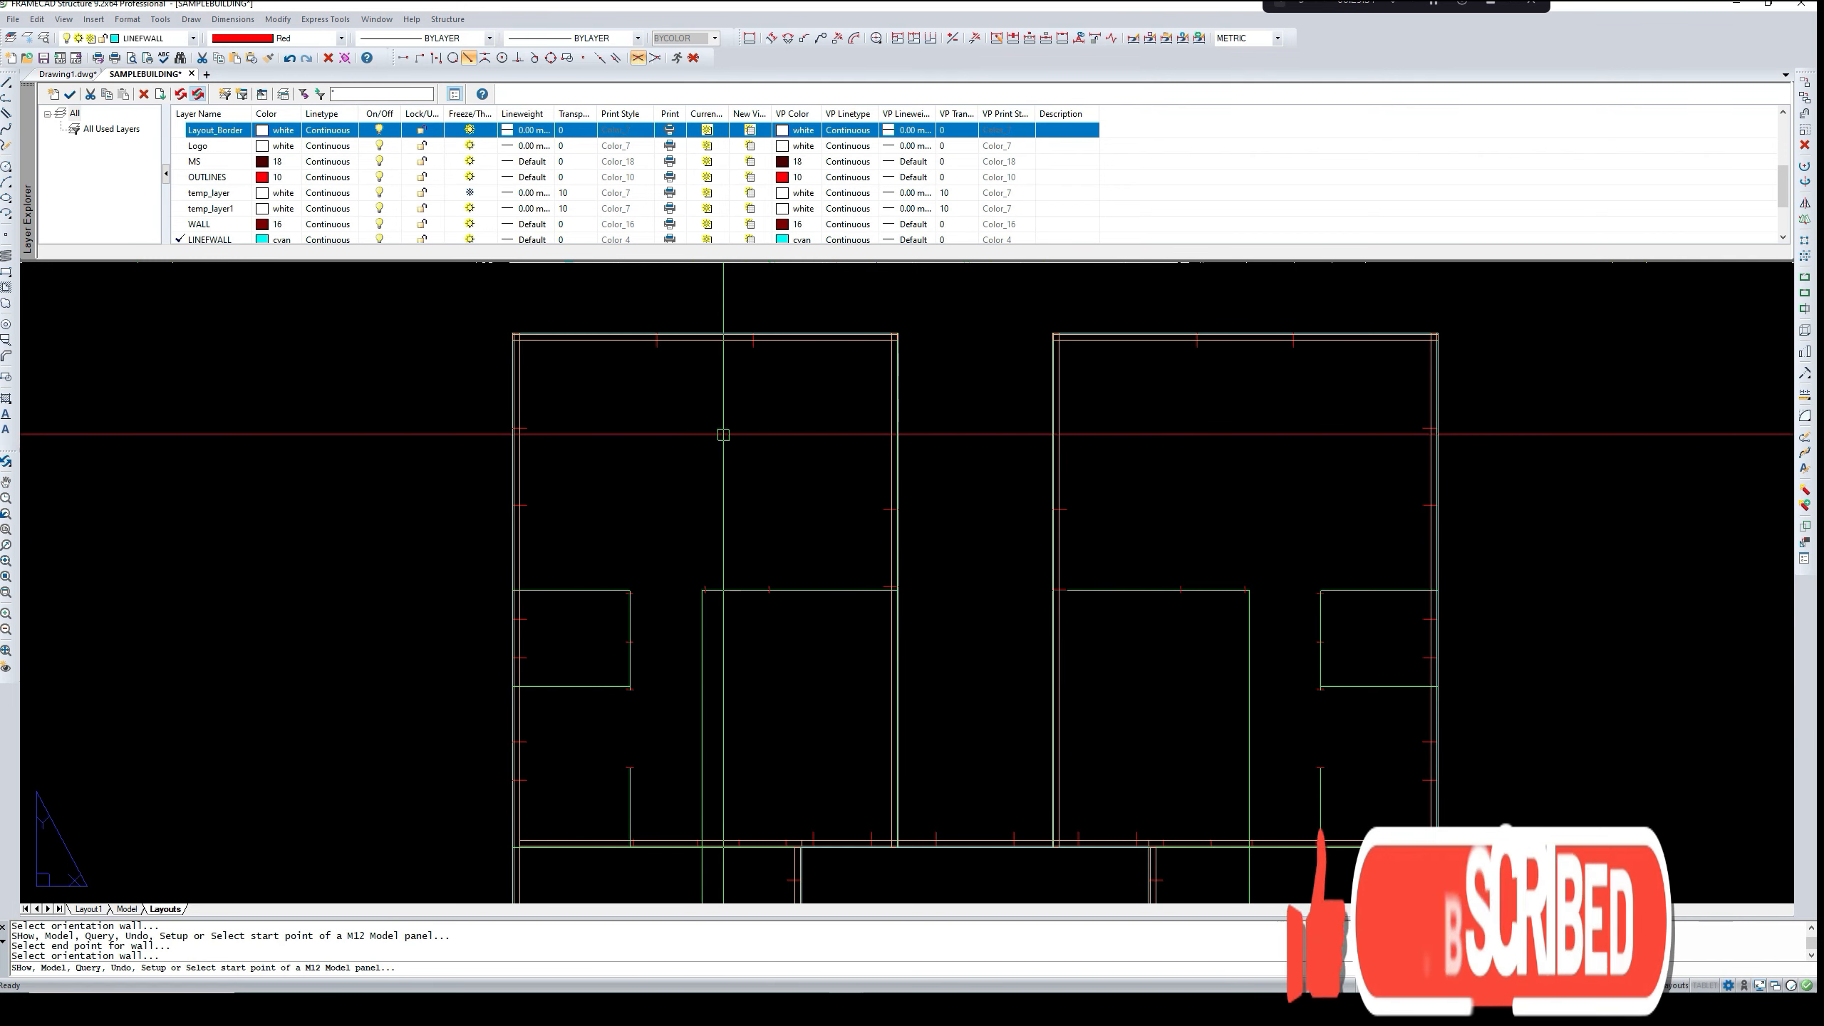
{"action": "scroll", "coordinate": [517, 489], "scroll_direction": "up", "scroll_amount": 3}
{"action": "scroll", "coordinate": [562, 485], "scroll_direction": "up", "scroll_amount": 2}
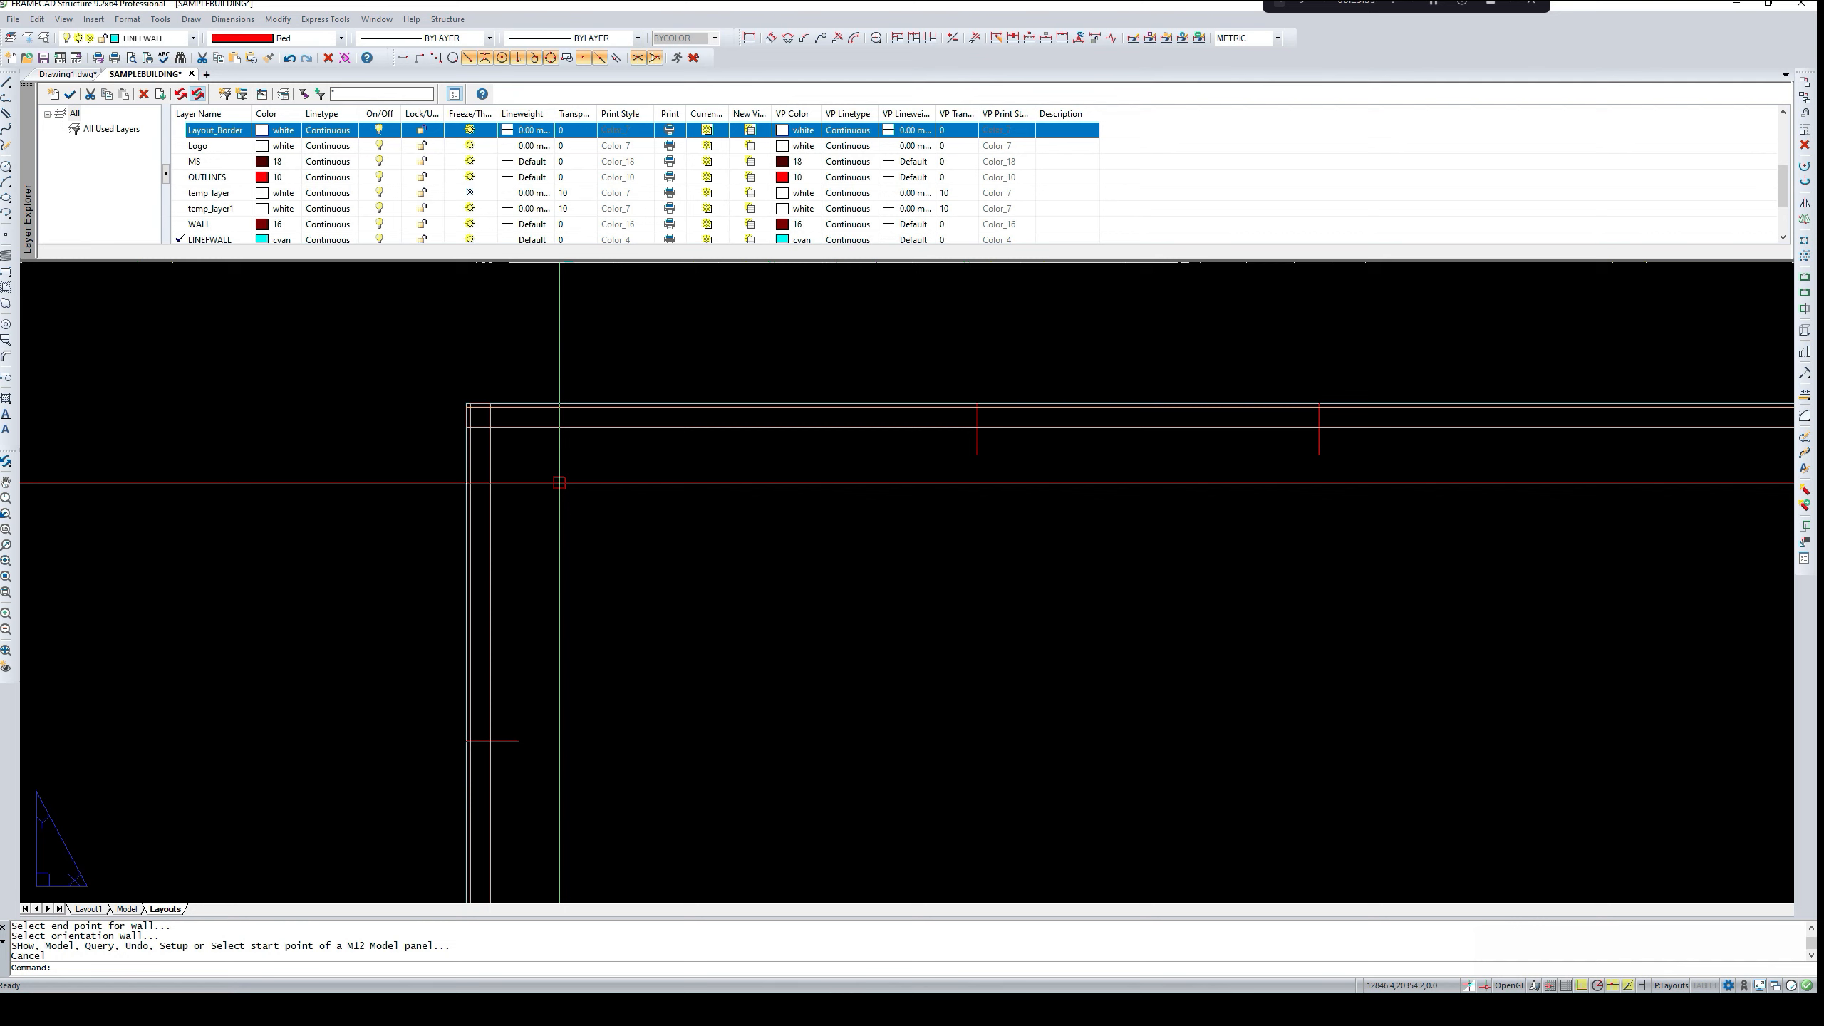
{"action": "type", "text": "M"}
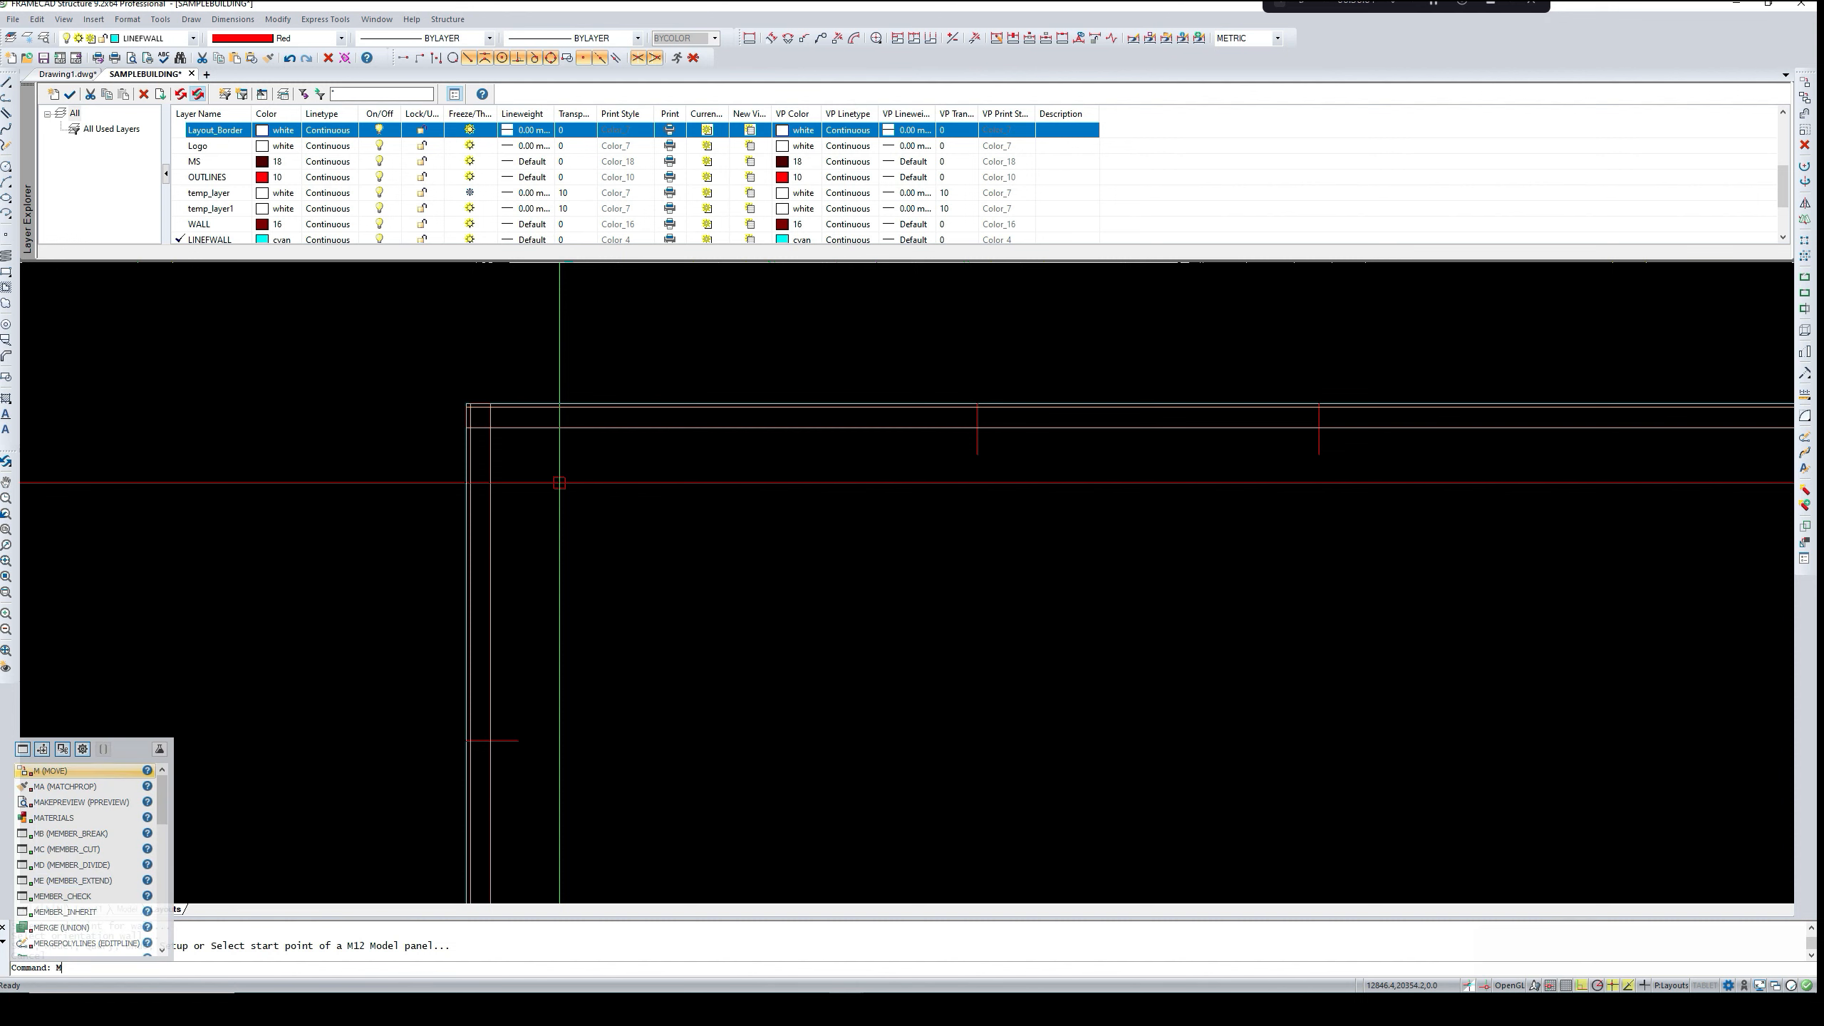
{"action": "type", "text": "F"}
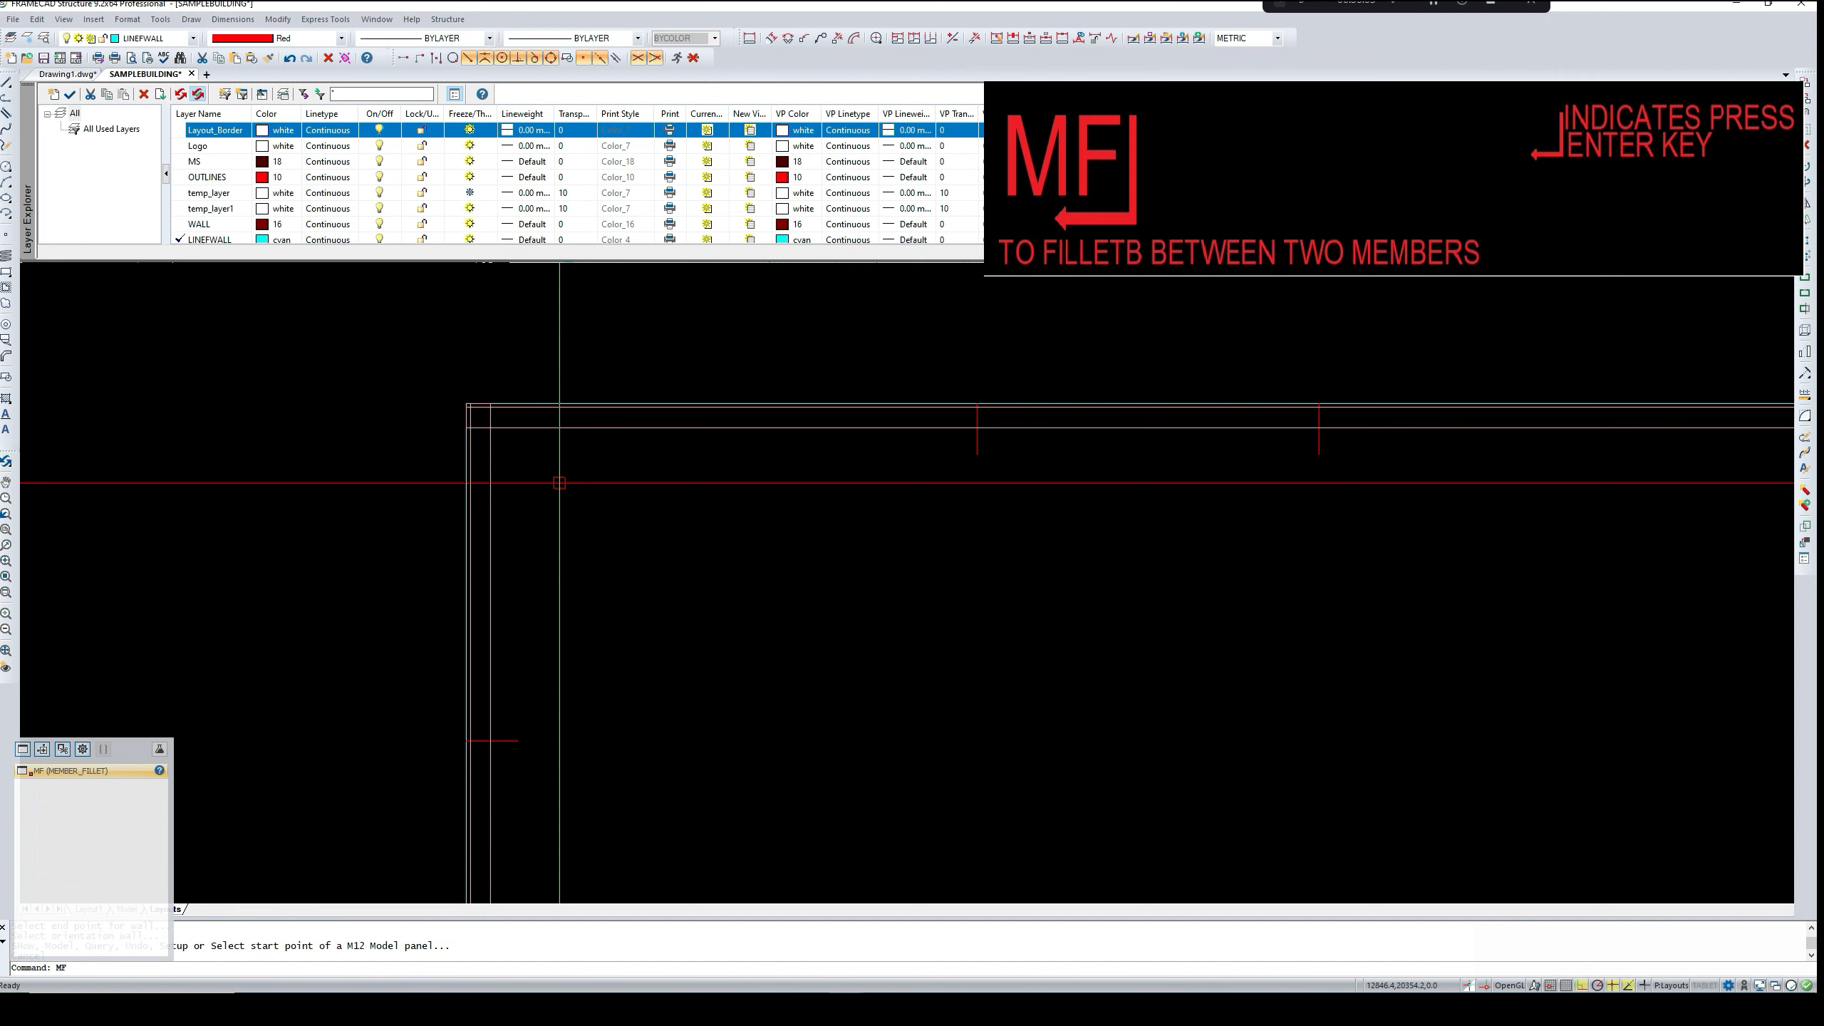
{"action": "key", "text": "Return"}
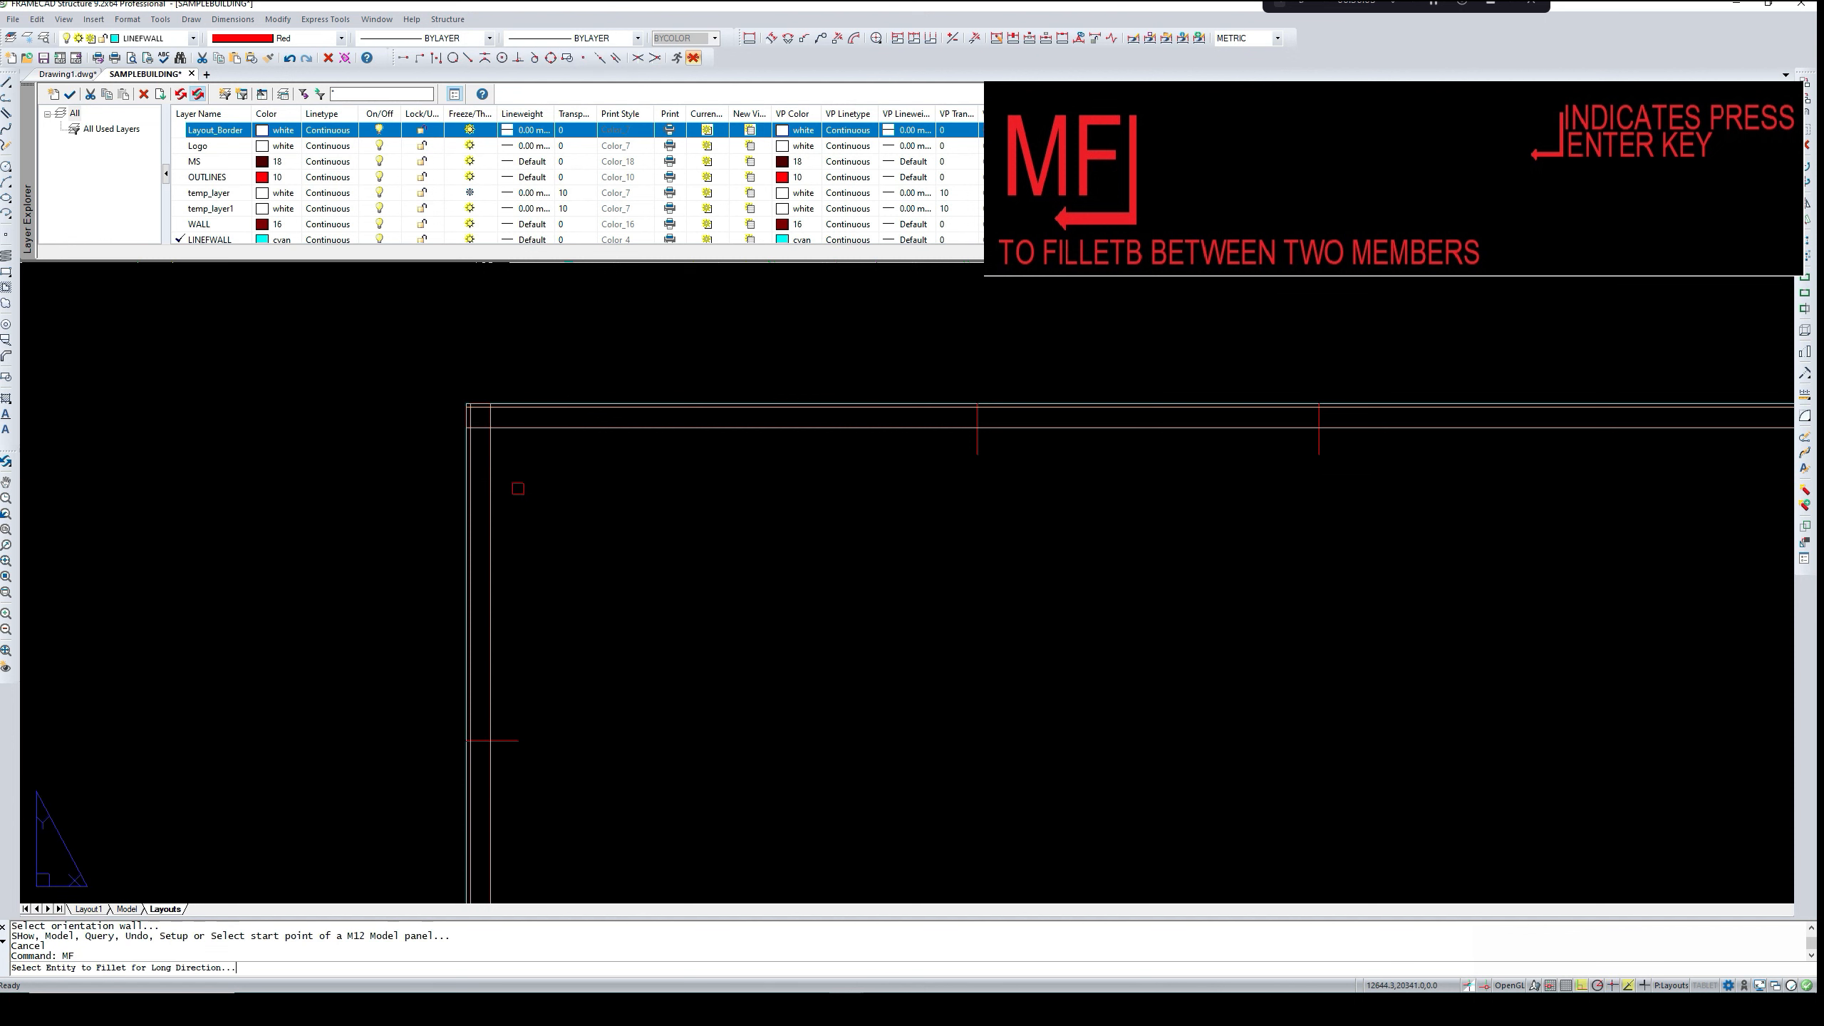
{"action": "scroll", "coordinate": [494, 489], "scroll_direction": "down", "scroll_amount": 2}
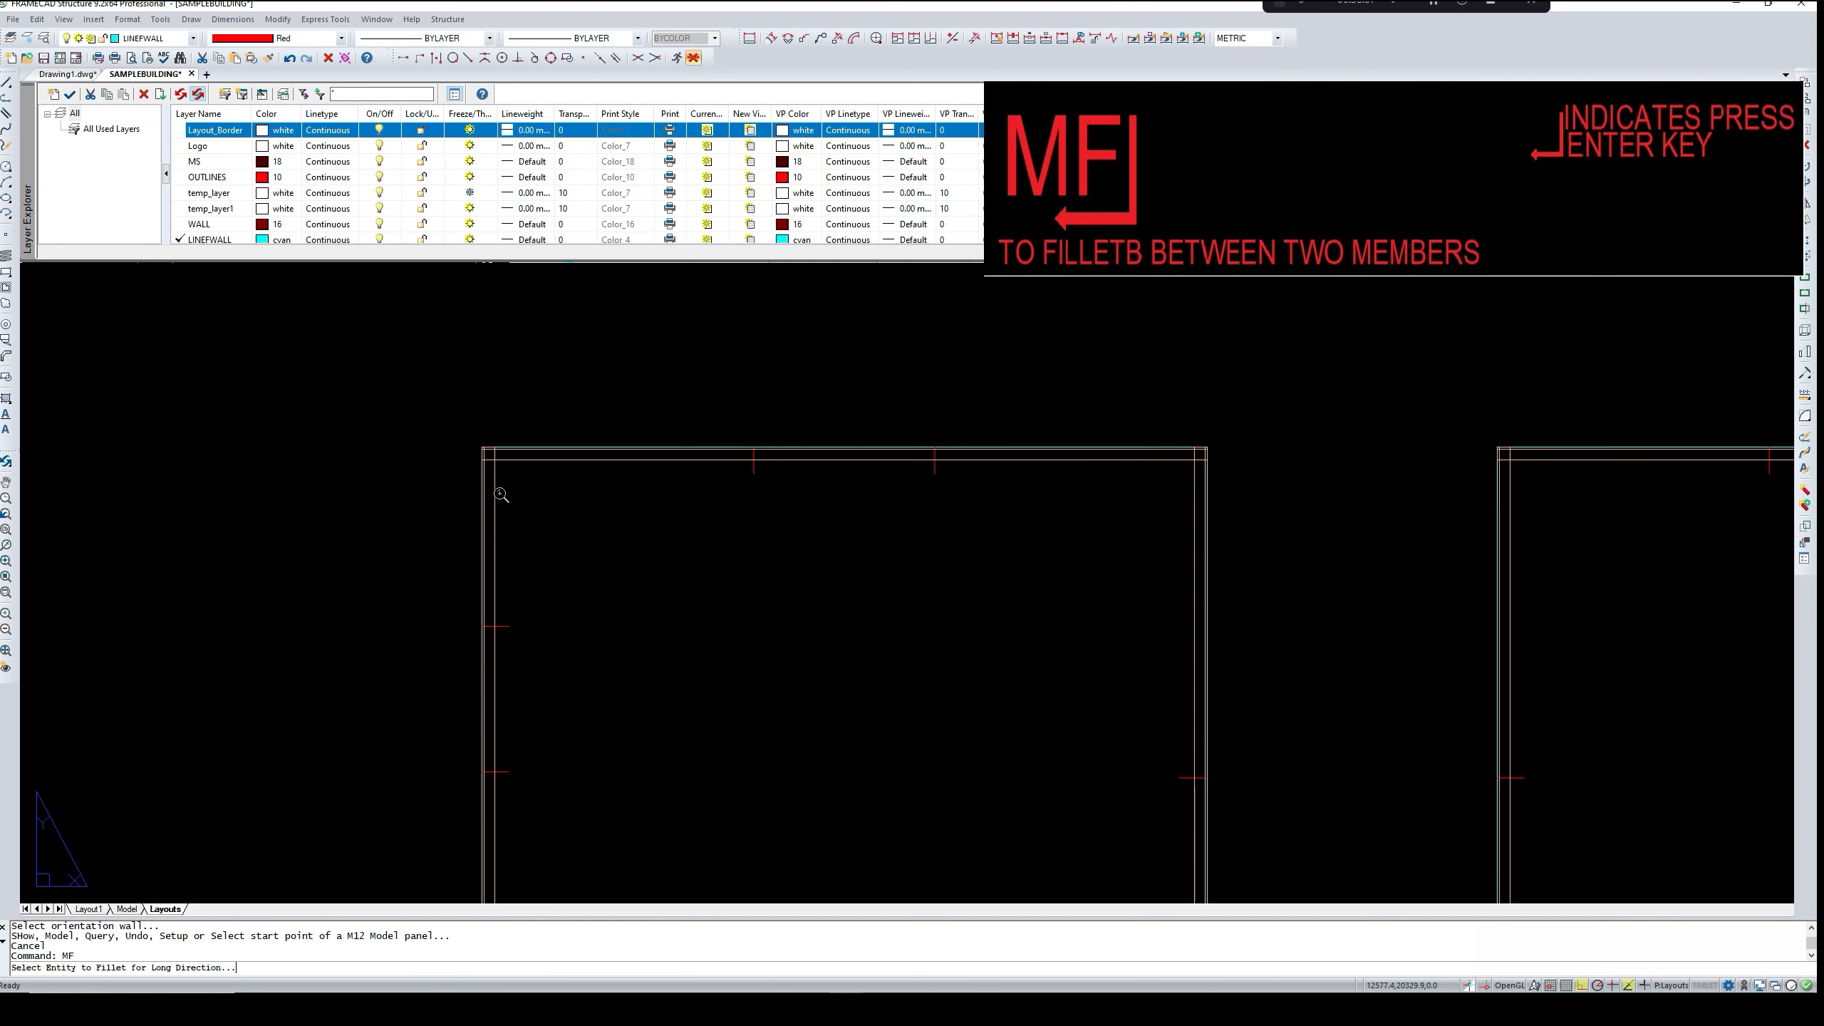
{"action": "middle_click_drag", "start_coordinate": [517, 511], "coordinate": [574, 450]}
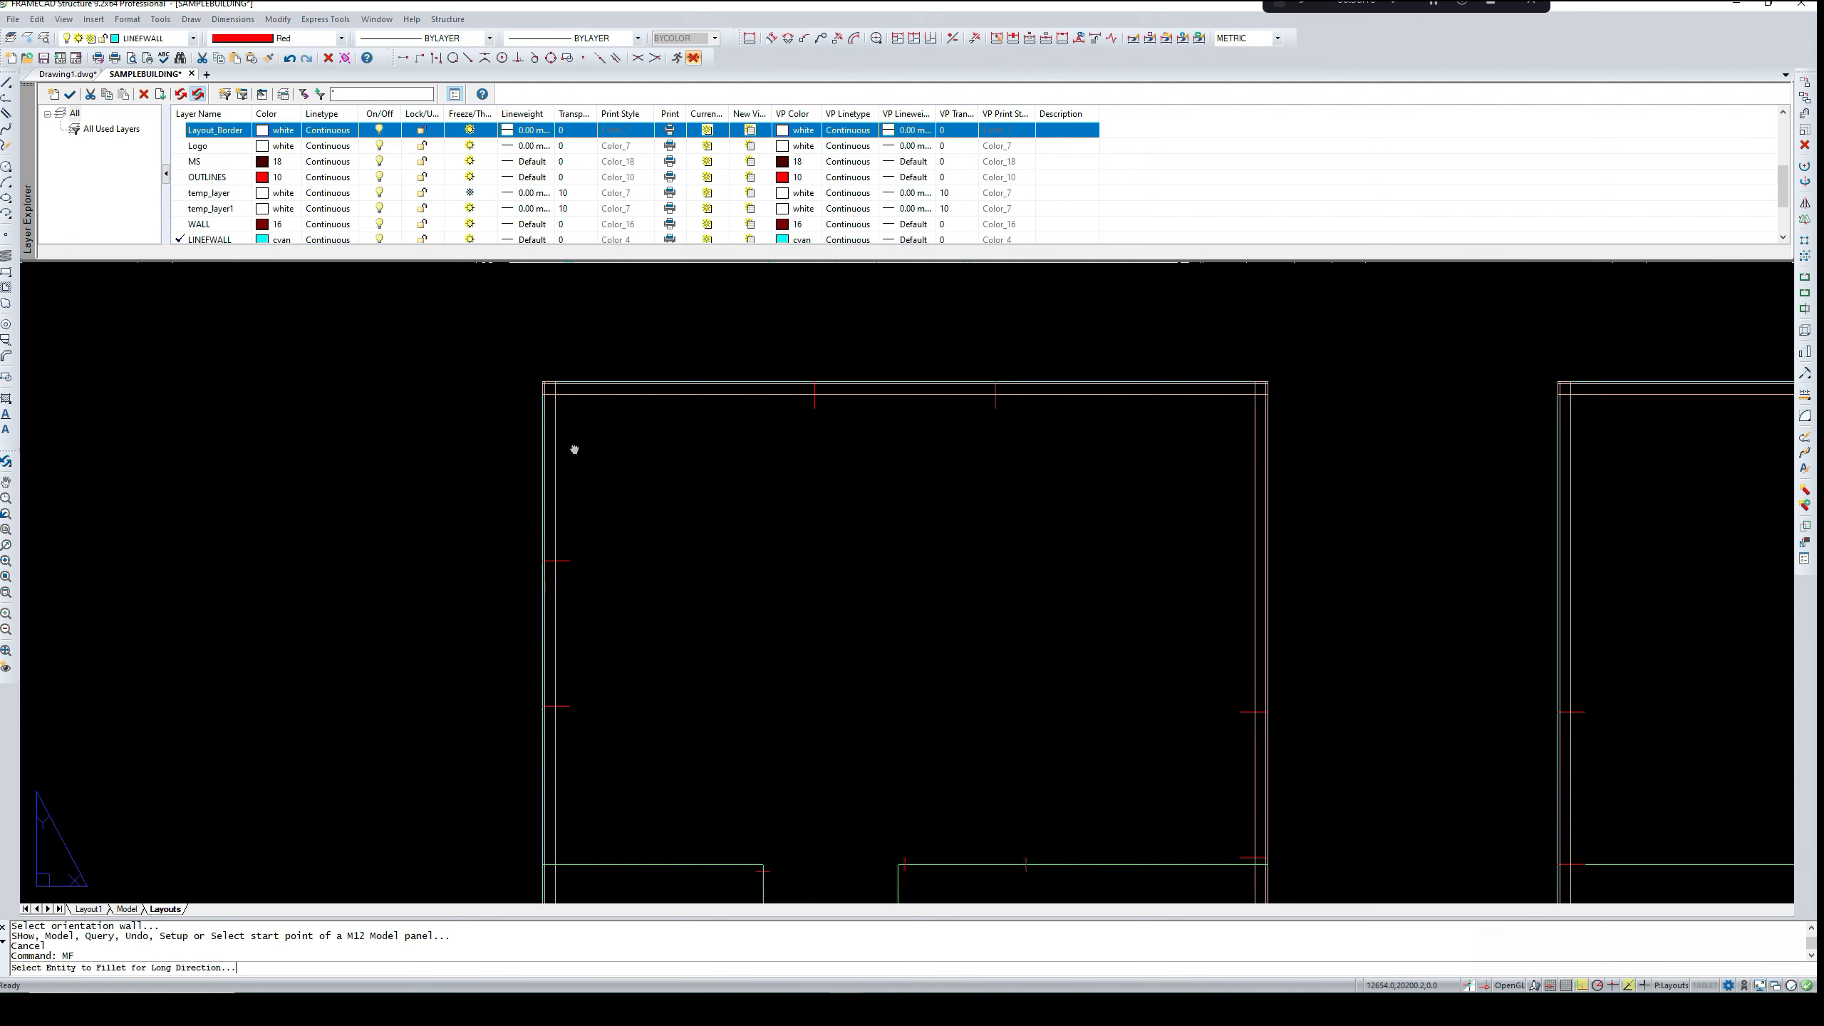
{"action": "left_click", "coordinate": [635, 394]}
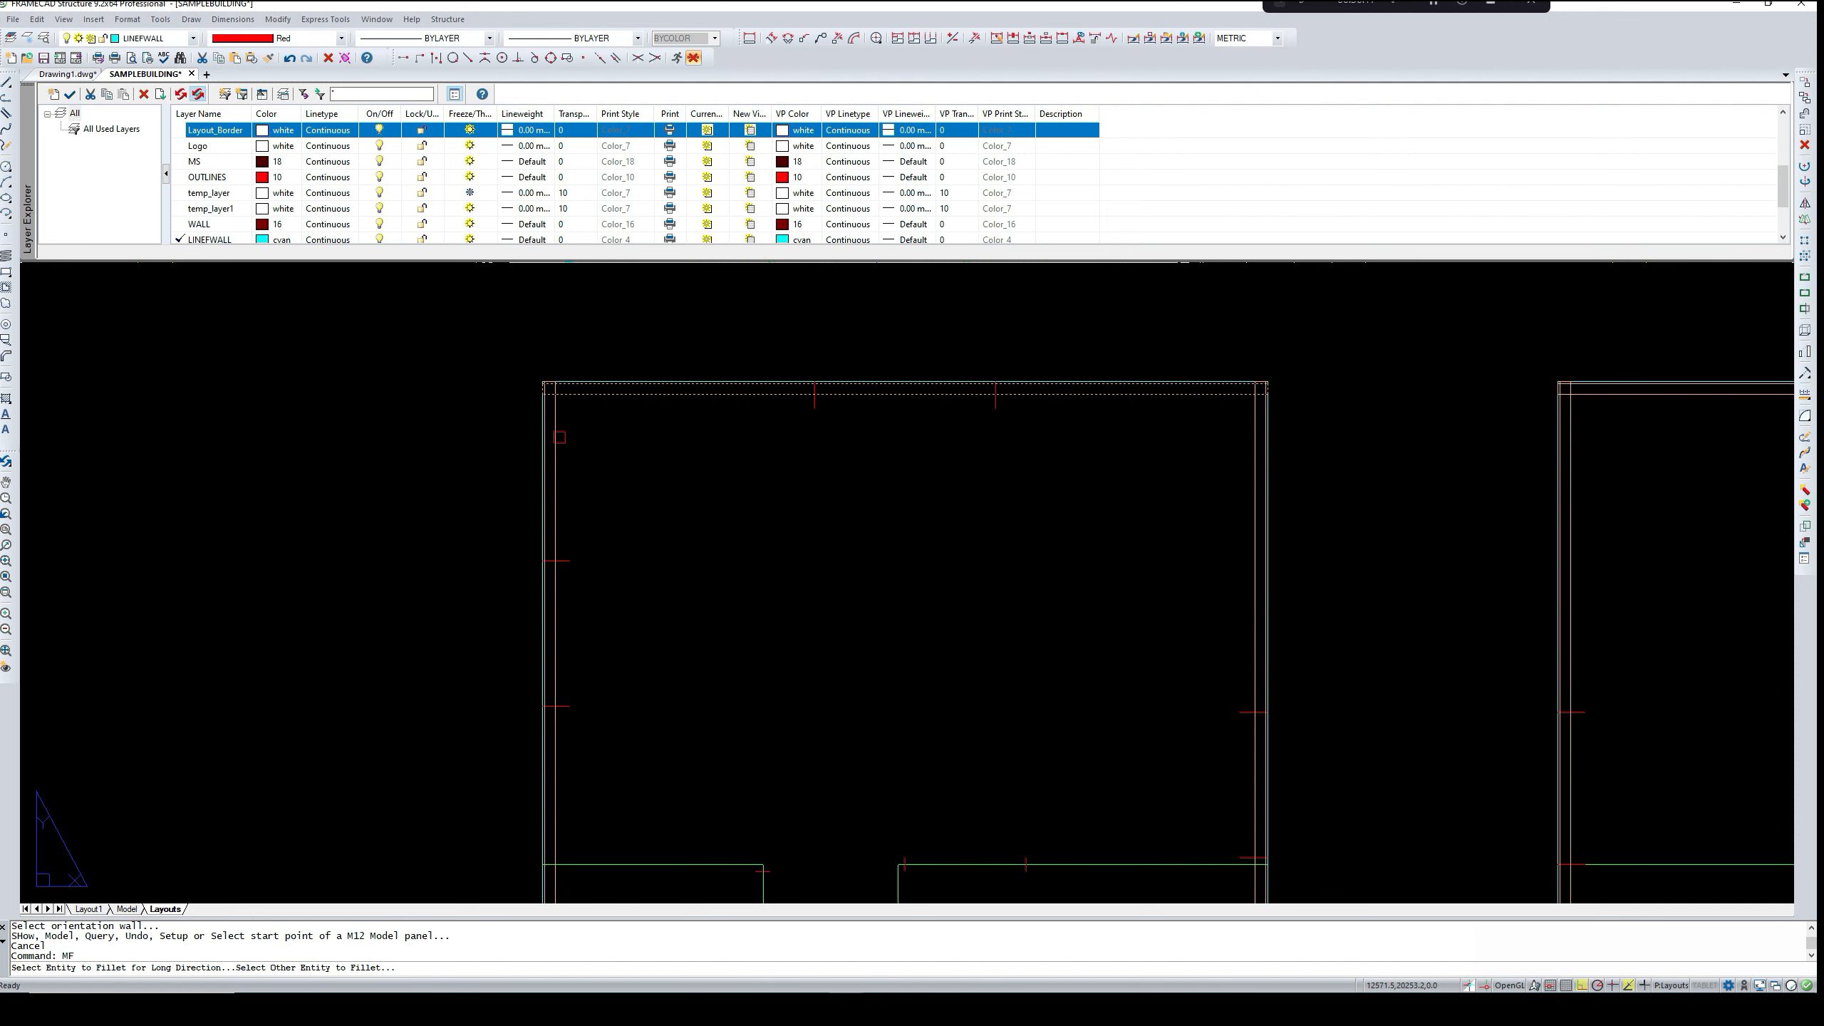
{"action": "left_click", "coordinate": [560, 437]}
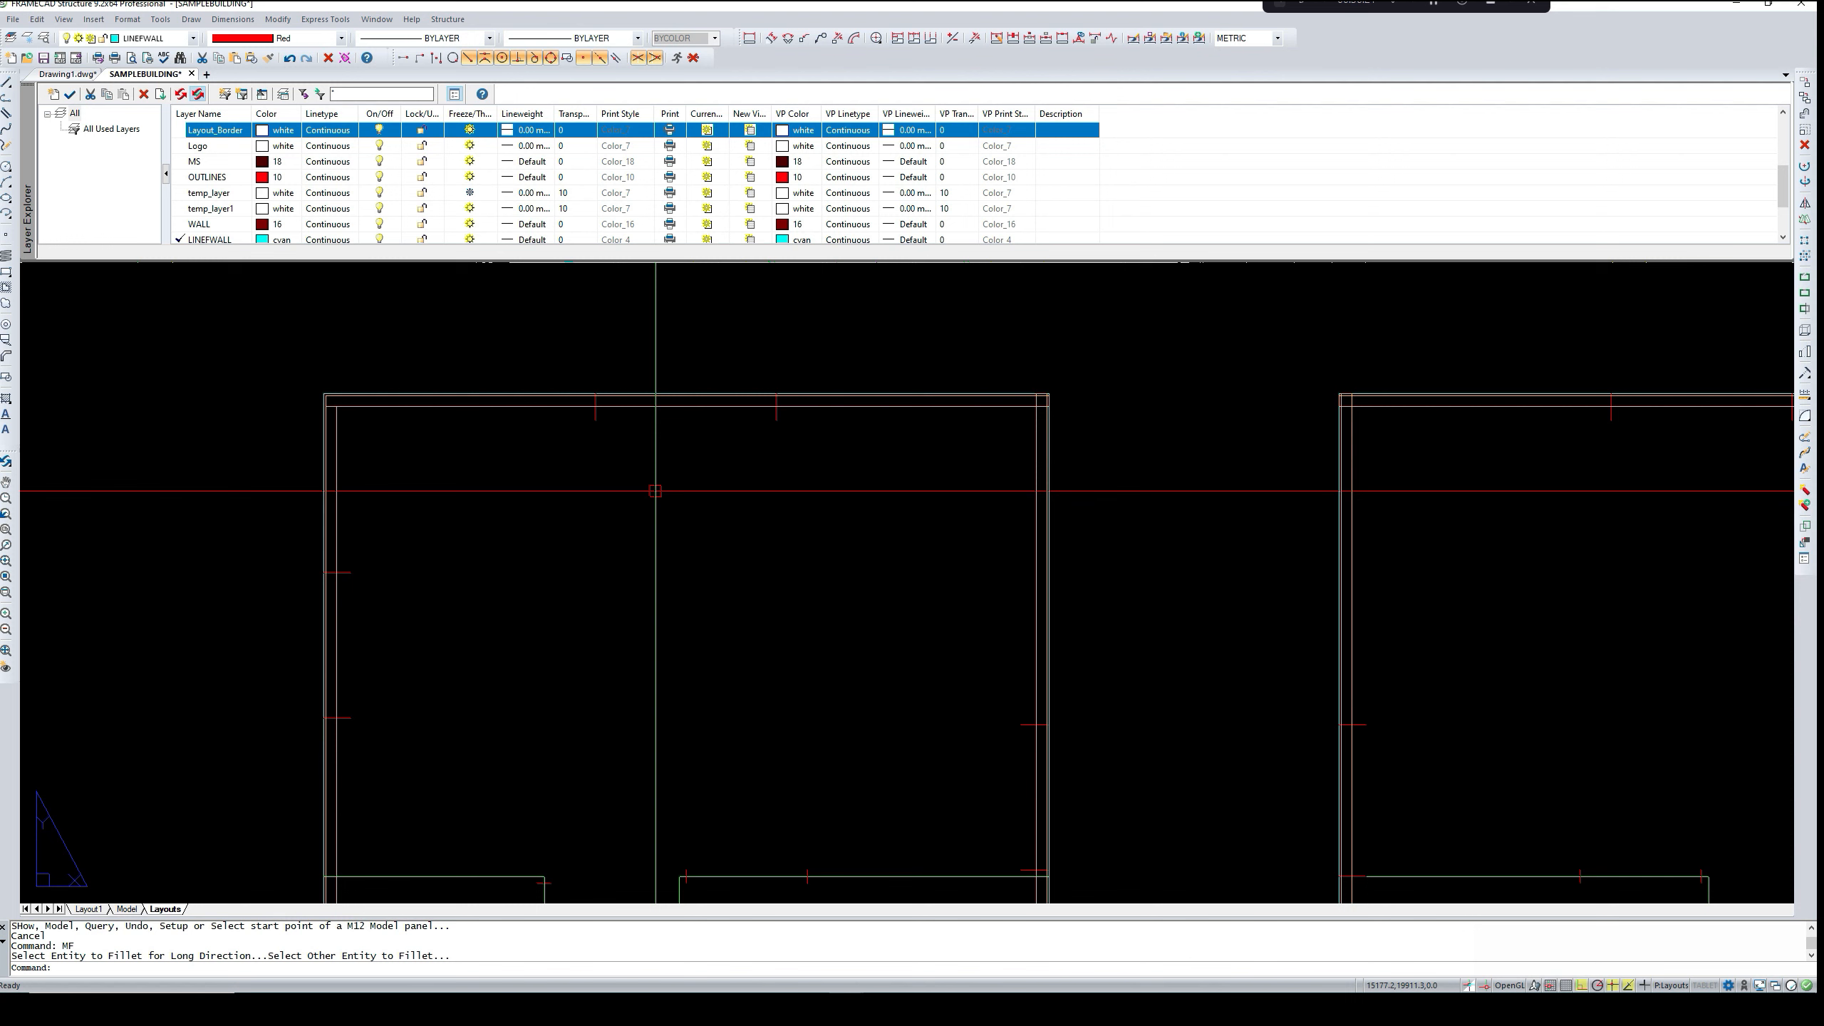
- Member-fillet the upper-left block's inner top corner, with the right wall panel as the long direction and the top panel as the other
{"action": "key", "text": "Return"}
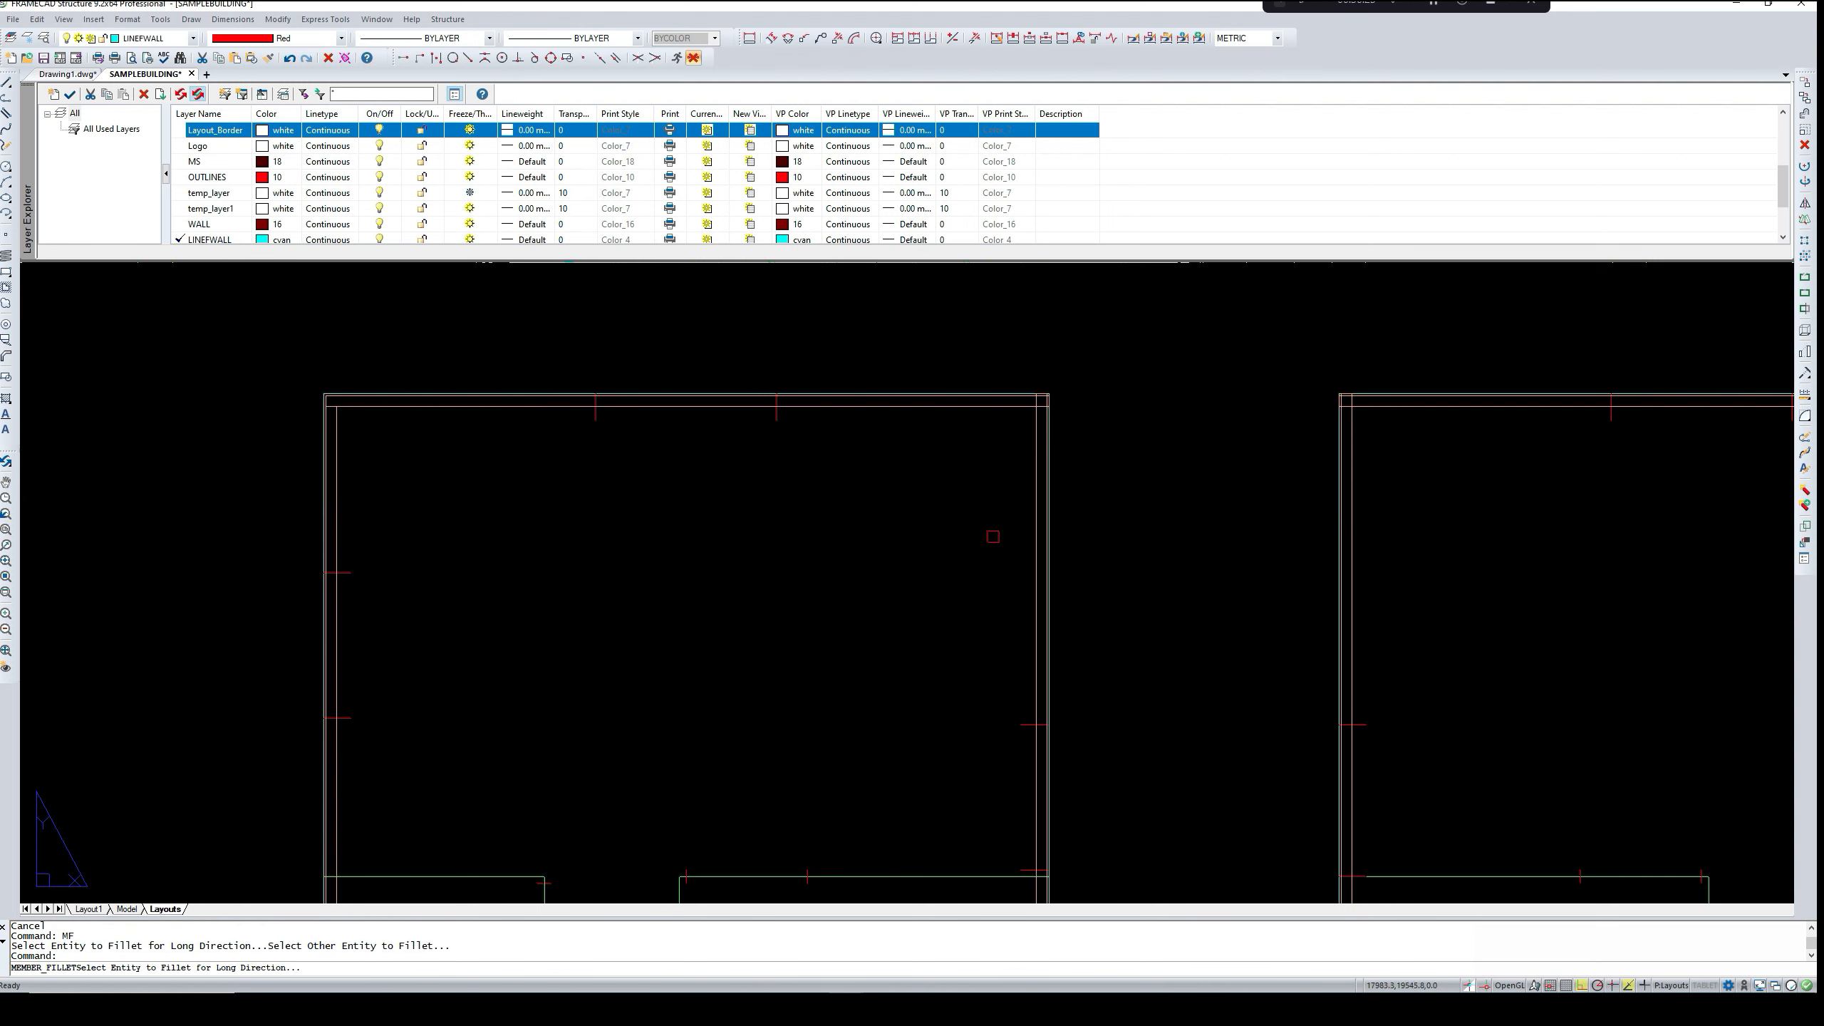
{"action": "left_click", "coordinate": [1036, 526]}
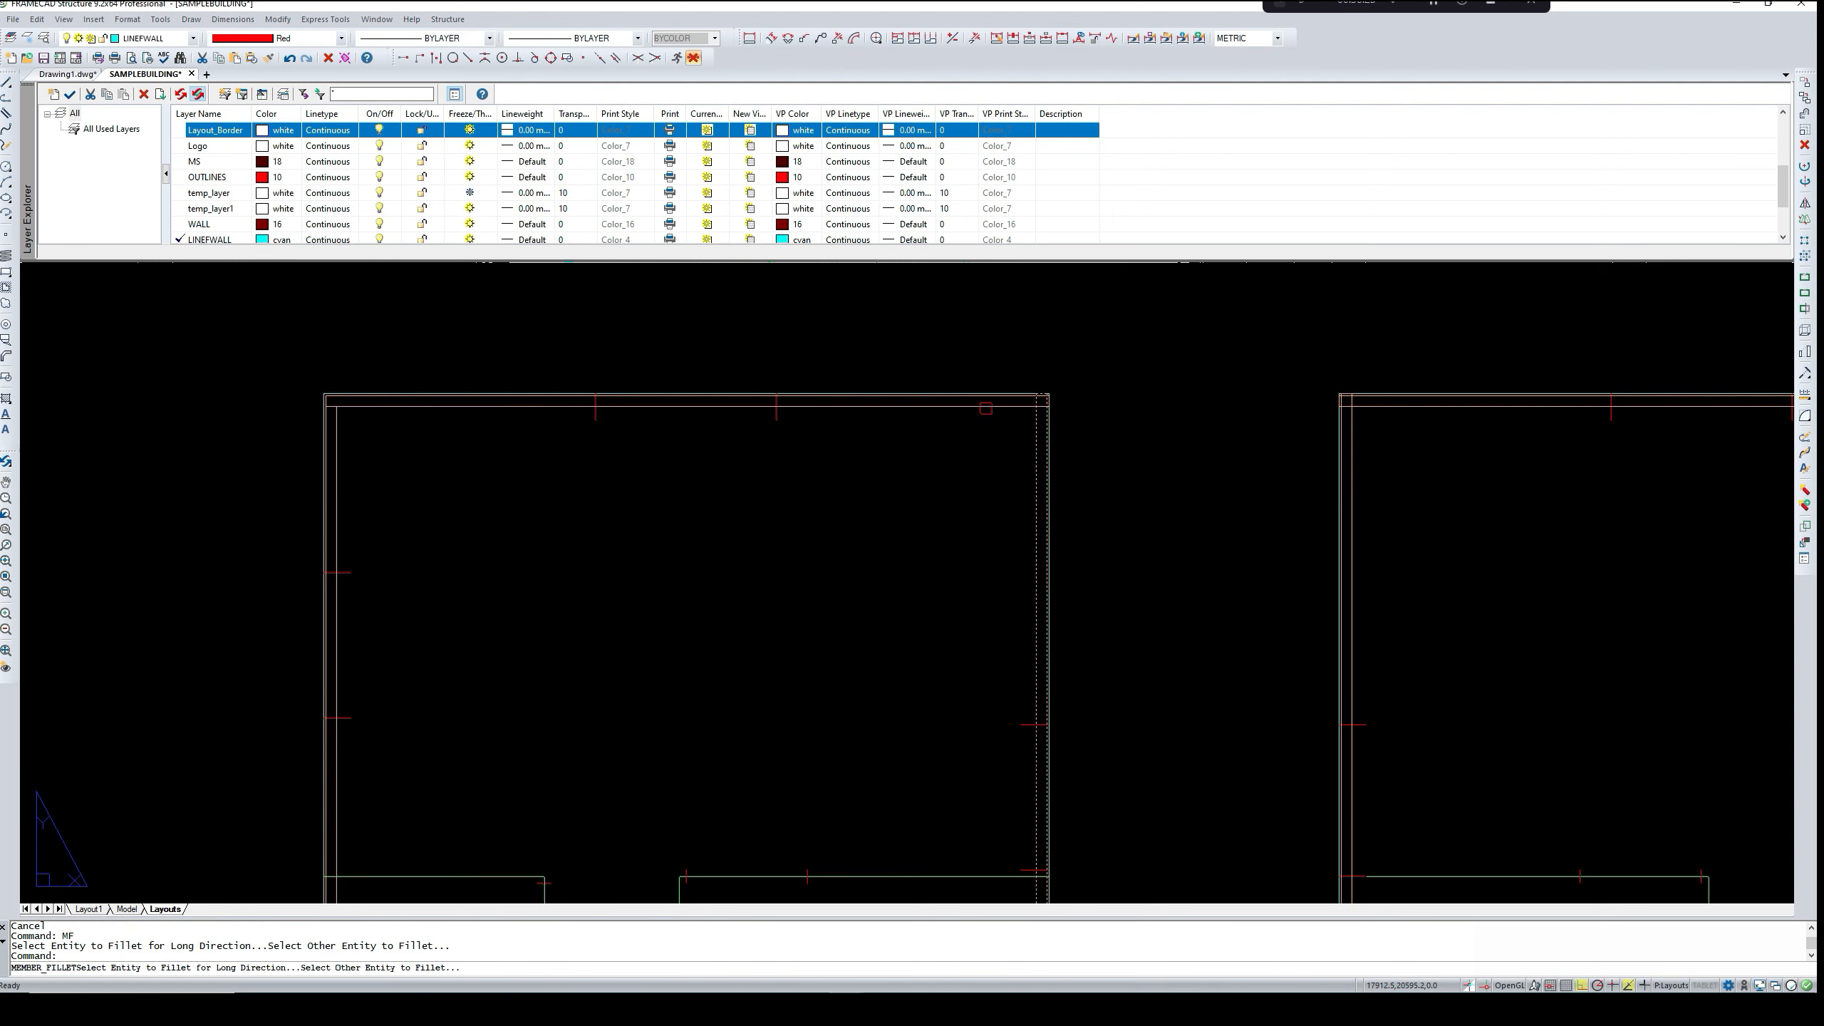
{"action": "left_click", "coordinate": [986, 407]}
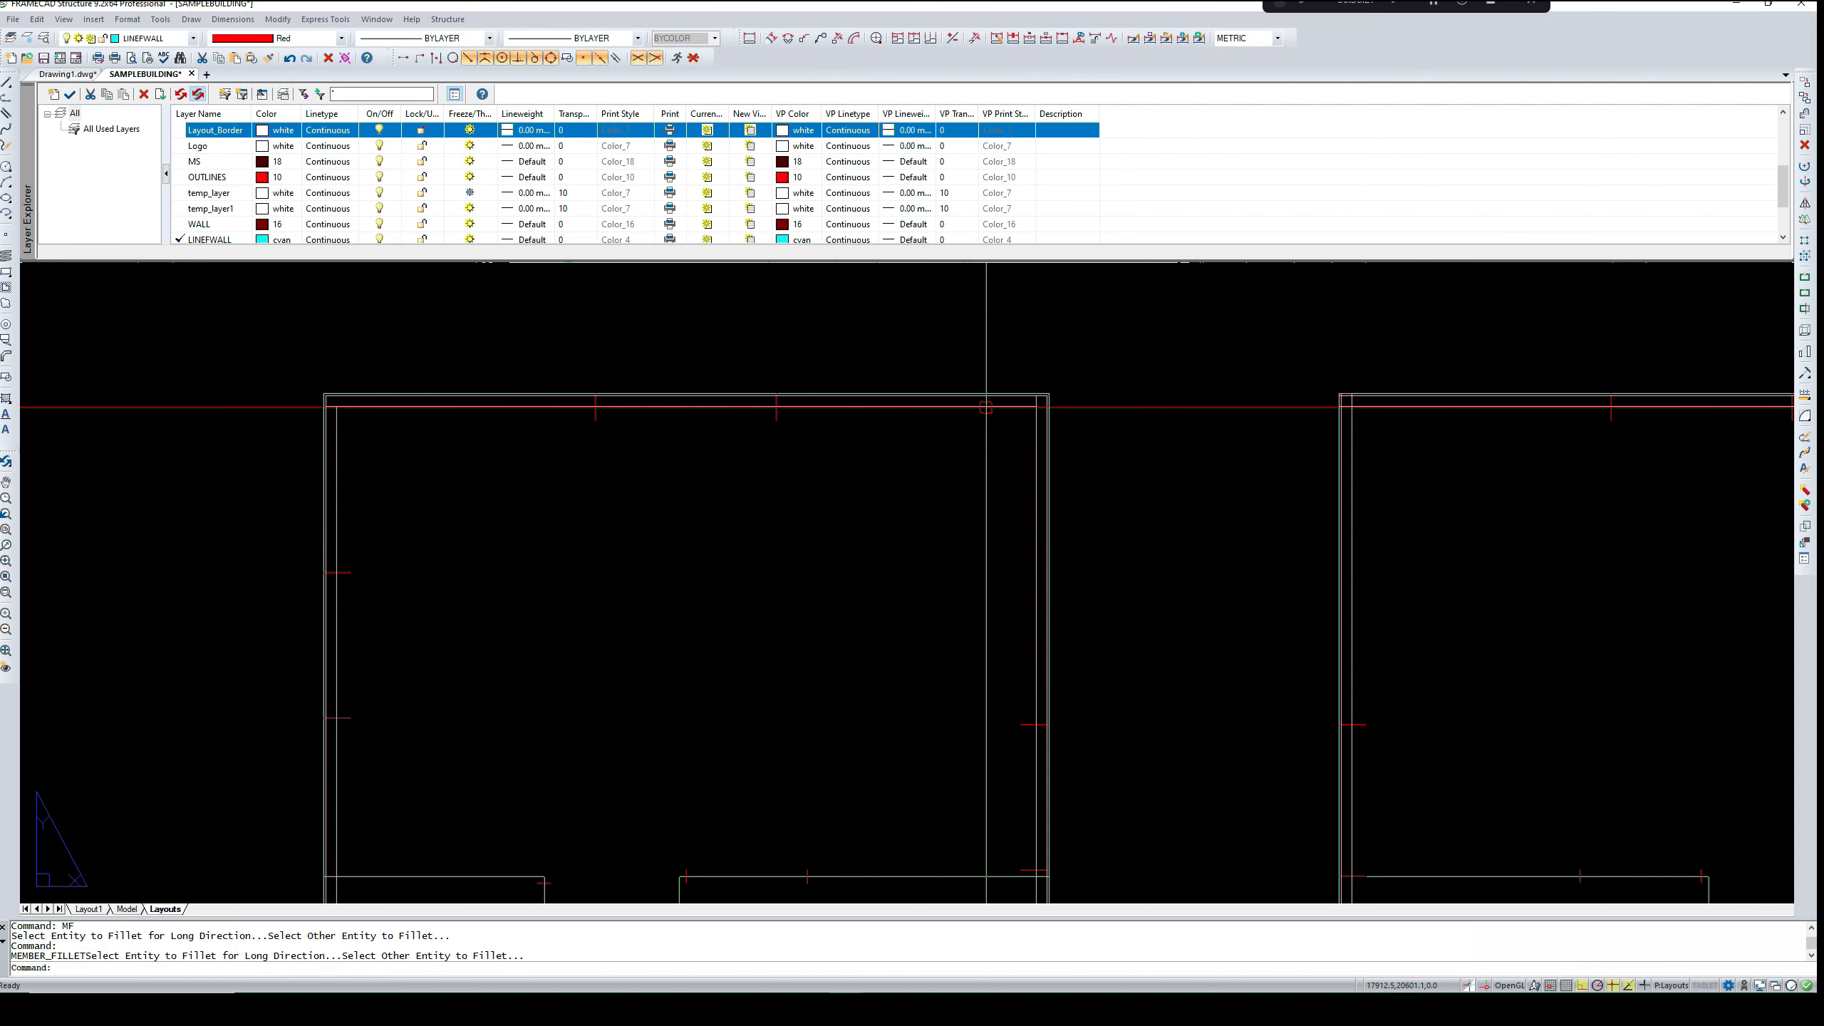
- Member-fillet both top corners of the upper-right block, with each side wall panel as the long direction over the top panel
{"action": "key", "text": "Return"}
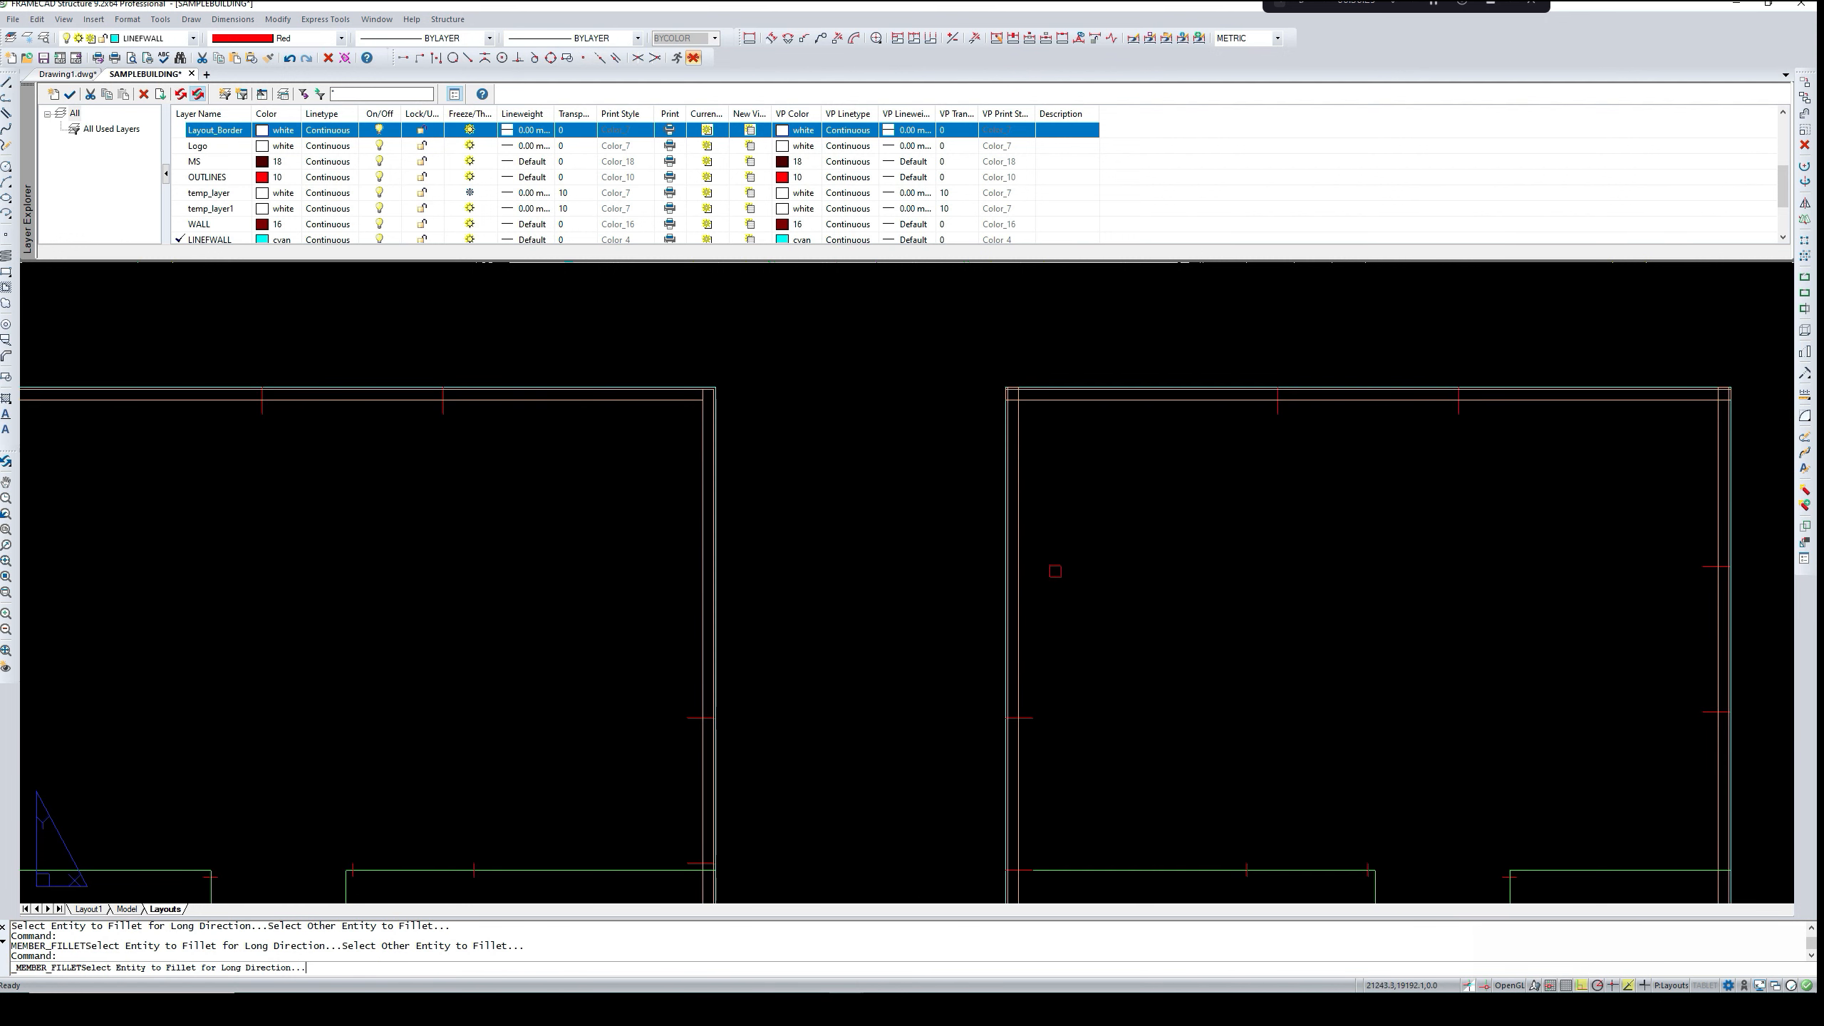
{"action": "left_click", "coordinate": [1017, 577]}
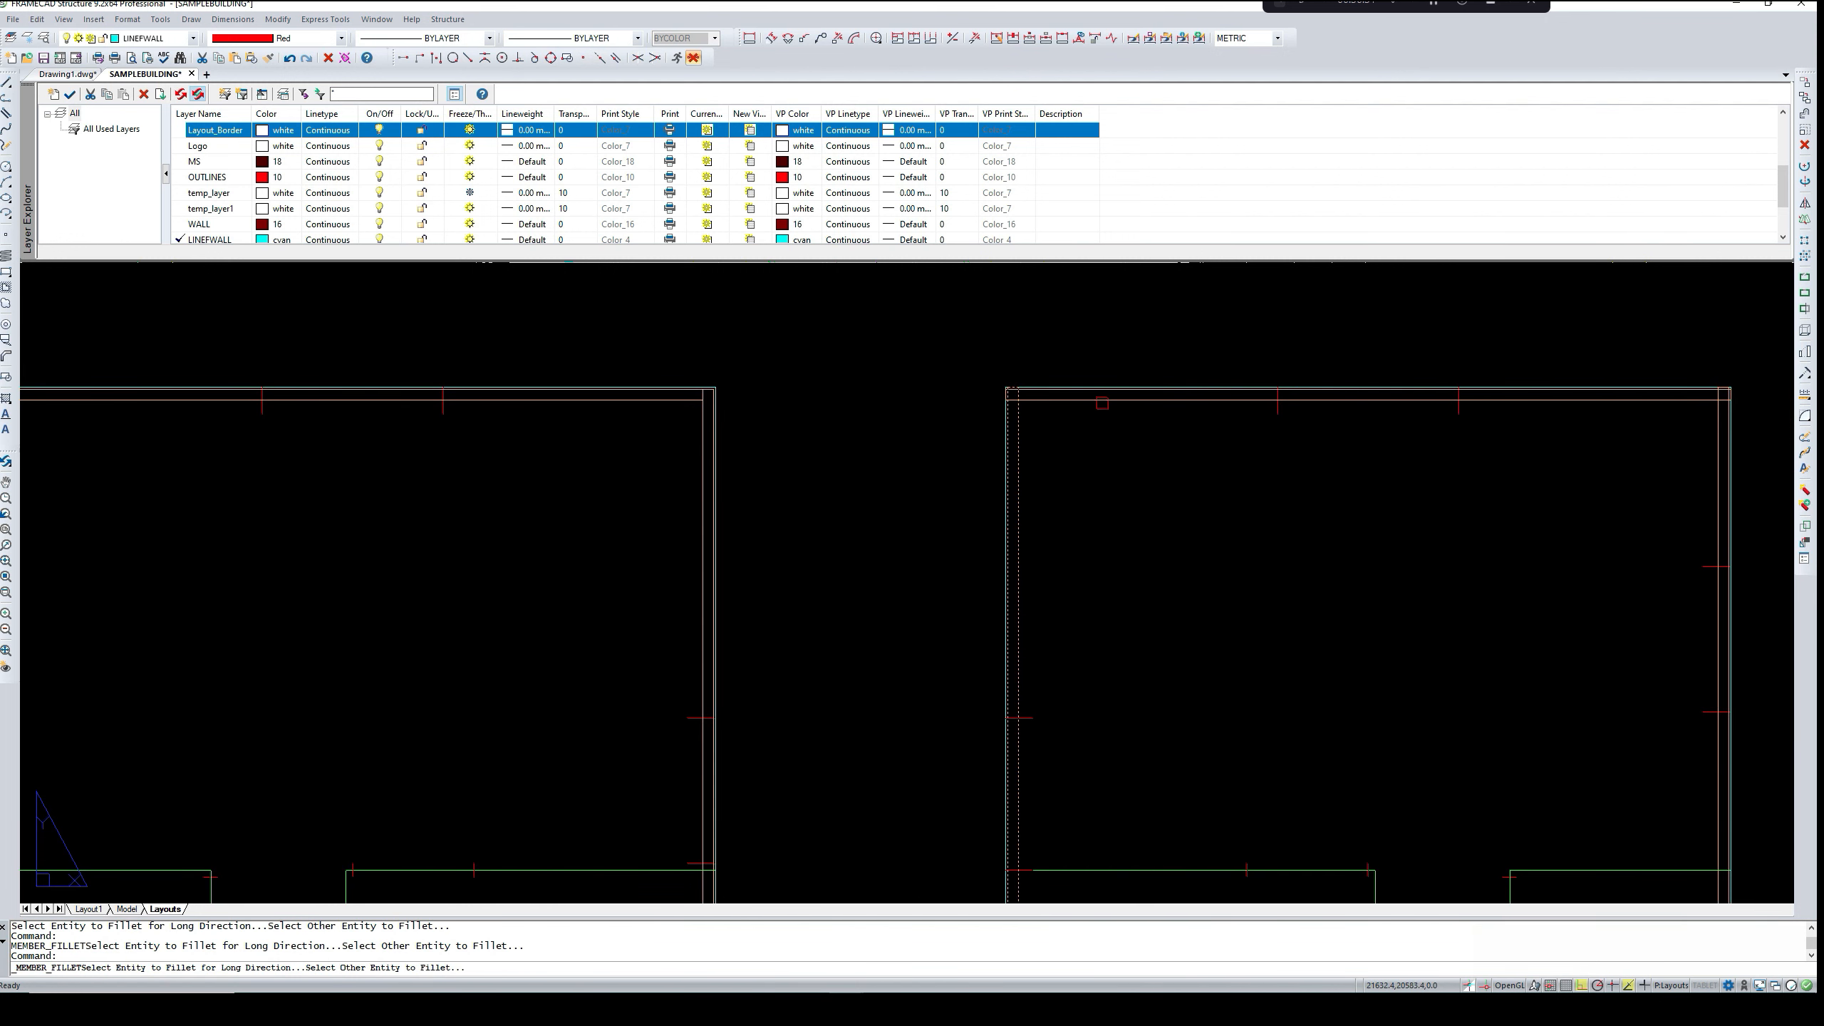
{"action": "left_click", "coordinate": [1099, 395]}
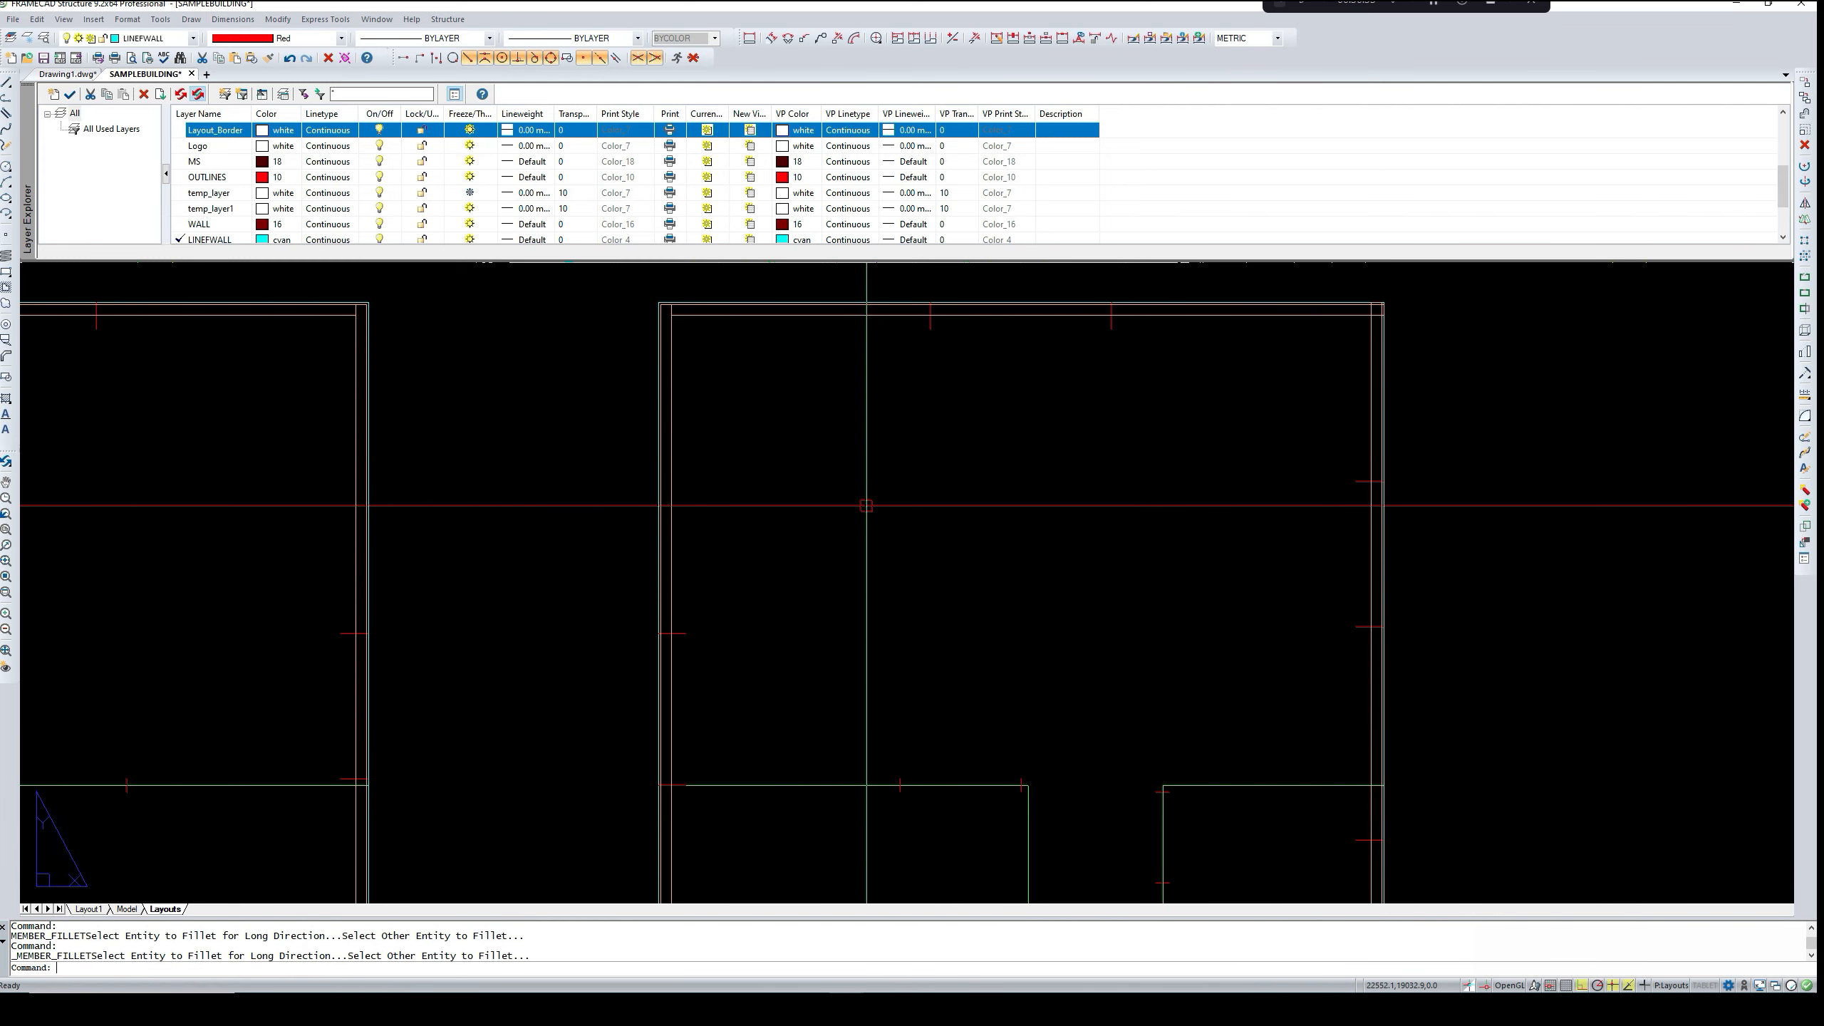
{"action": "key", "text": "Return"}
{"action": "left_click", "coordinate": [1367, 583]}
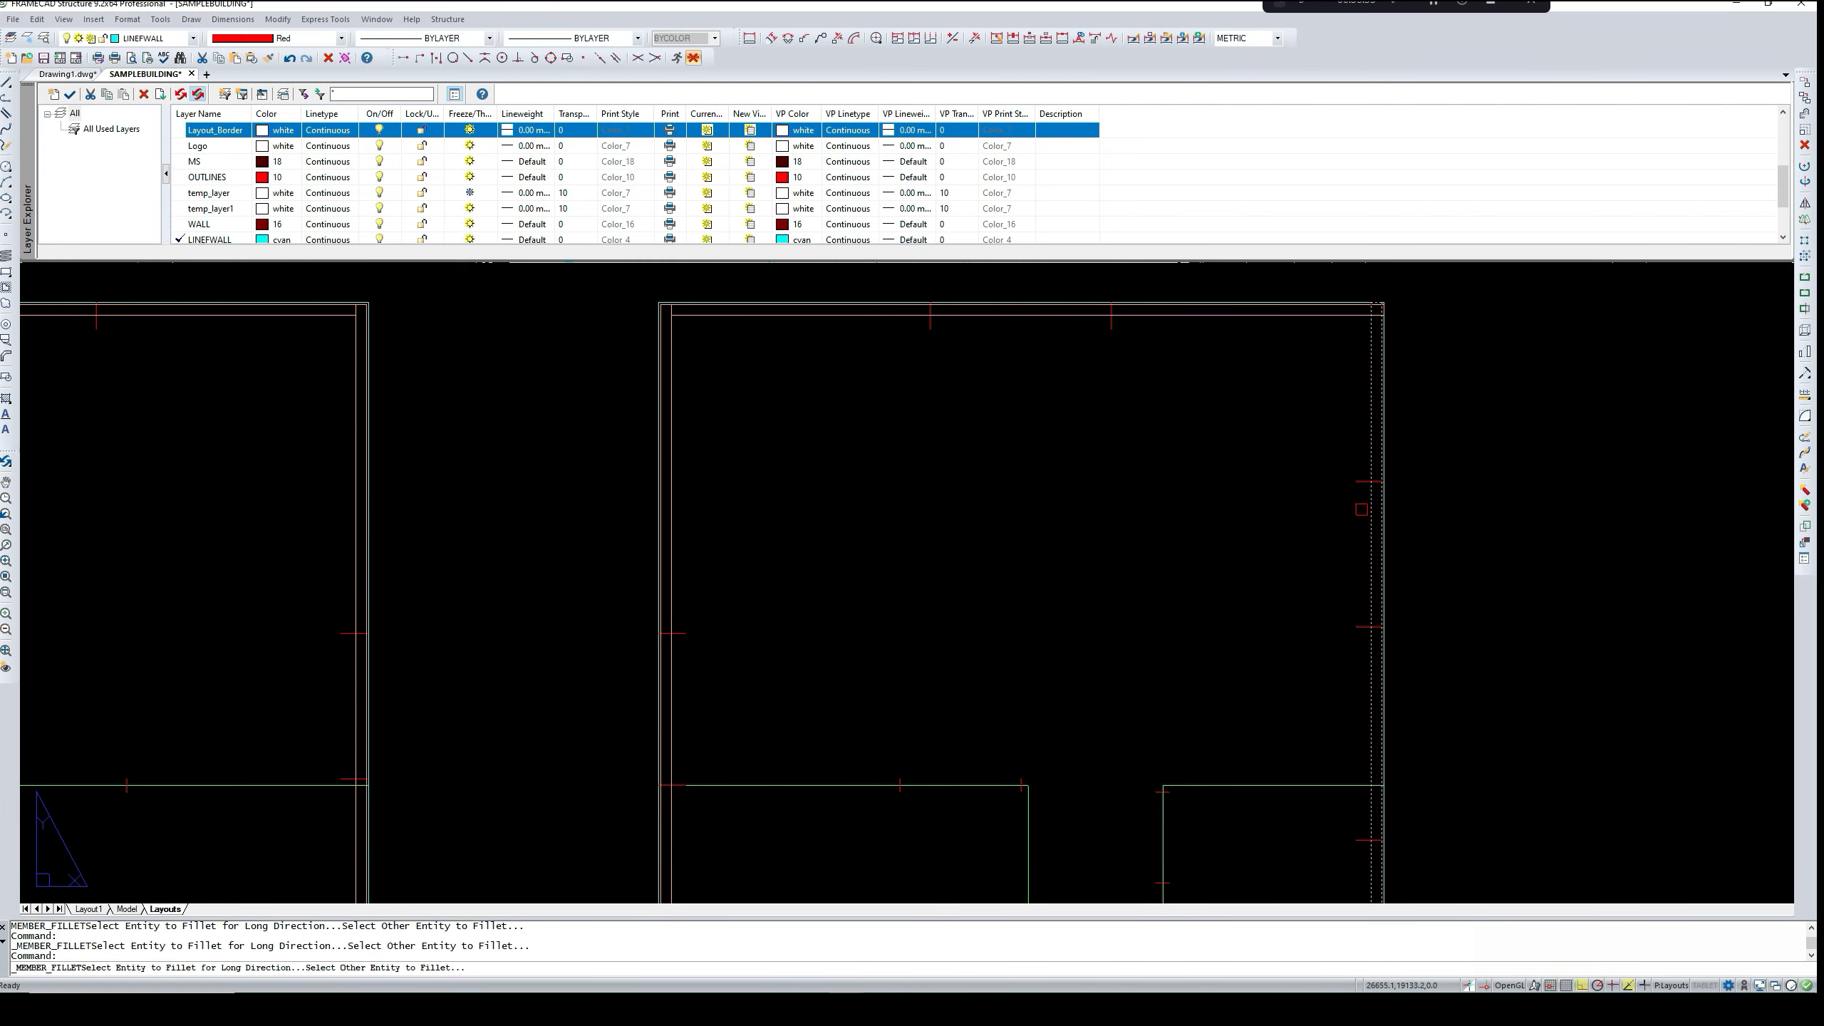
{"action": "left_click", "coordinate": [1344, 316]}
- Member-cross the upper-left block's inner wall panel at the middle horizontal wall, cutting it with the central horizontal panel as the continuous member
{"action": "scroll", "coordinate": [1275, 415], "scroll_direction": "down", "scroll_amount": 3}
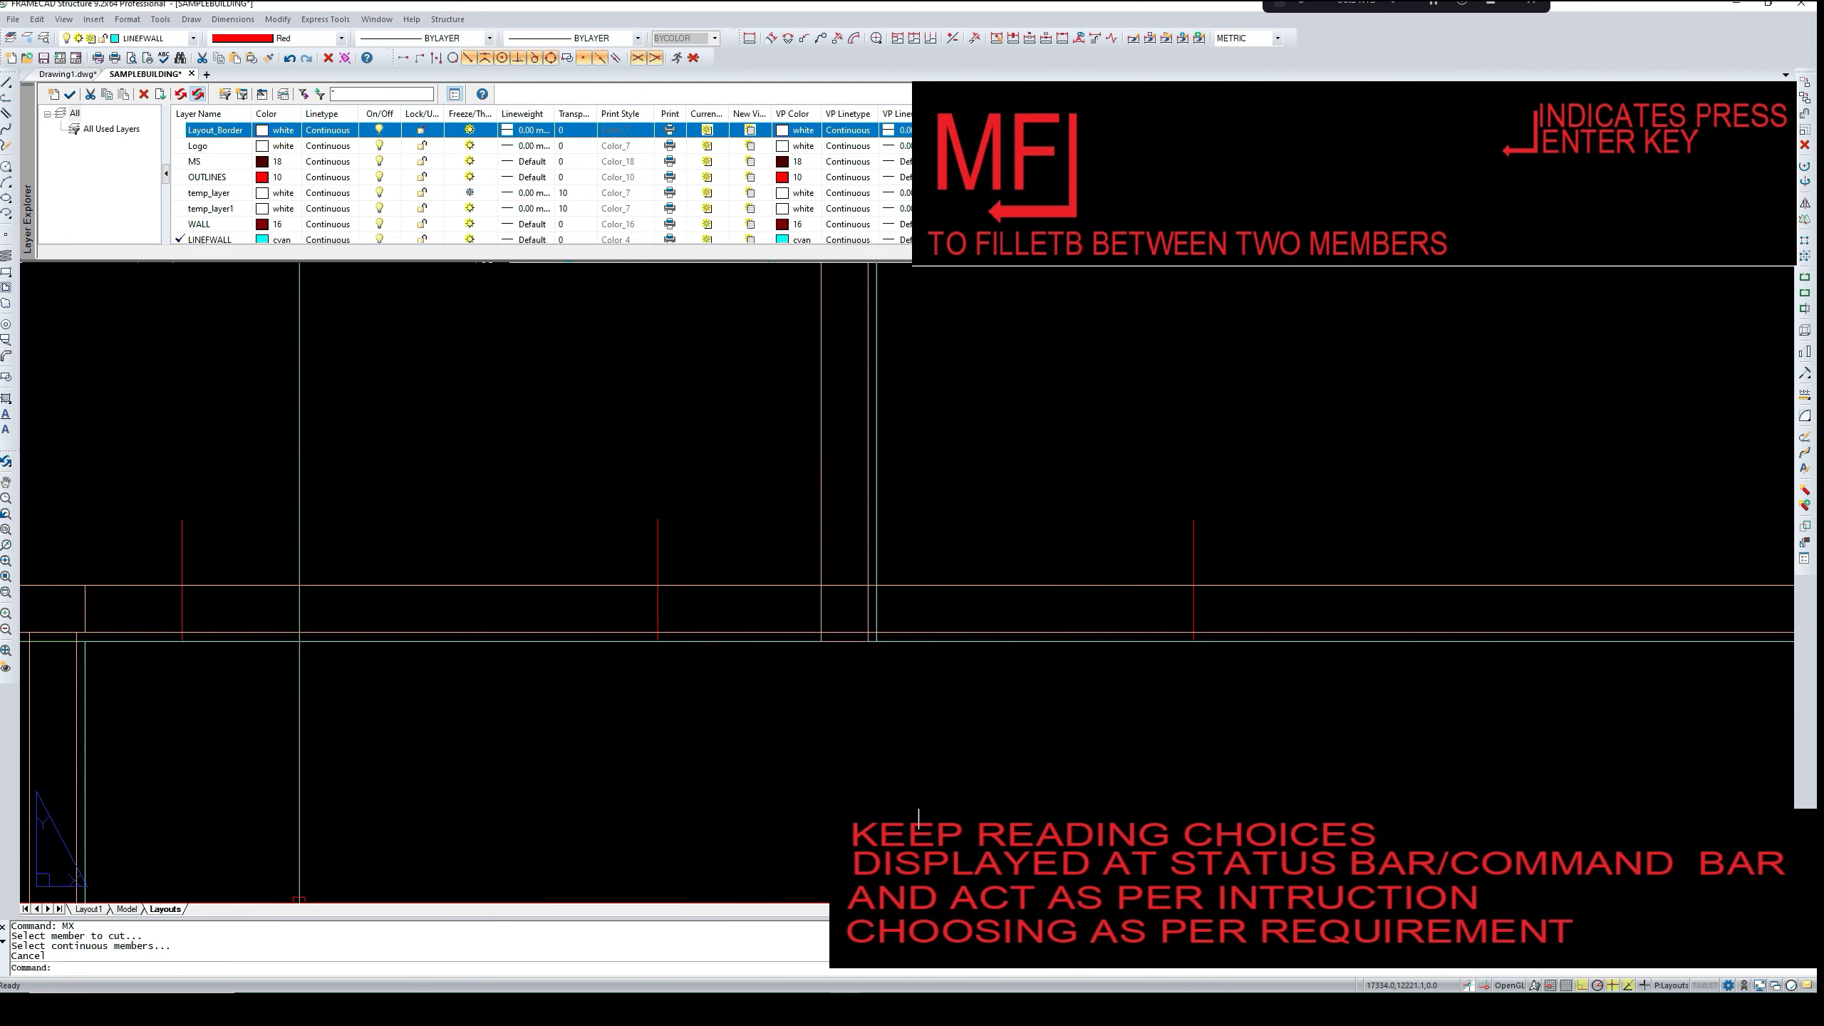
{"action": "type", "text": "MX"}
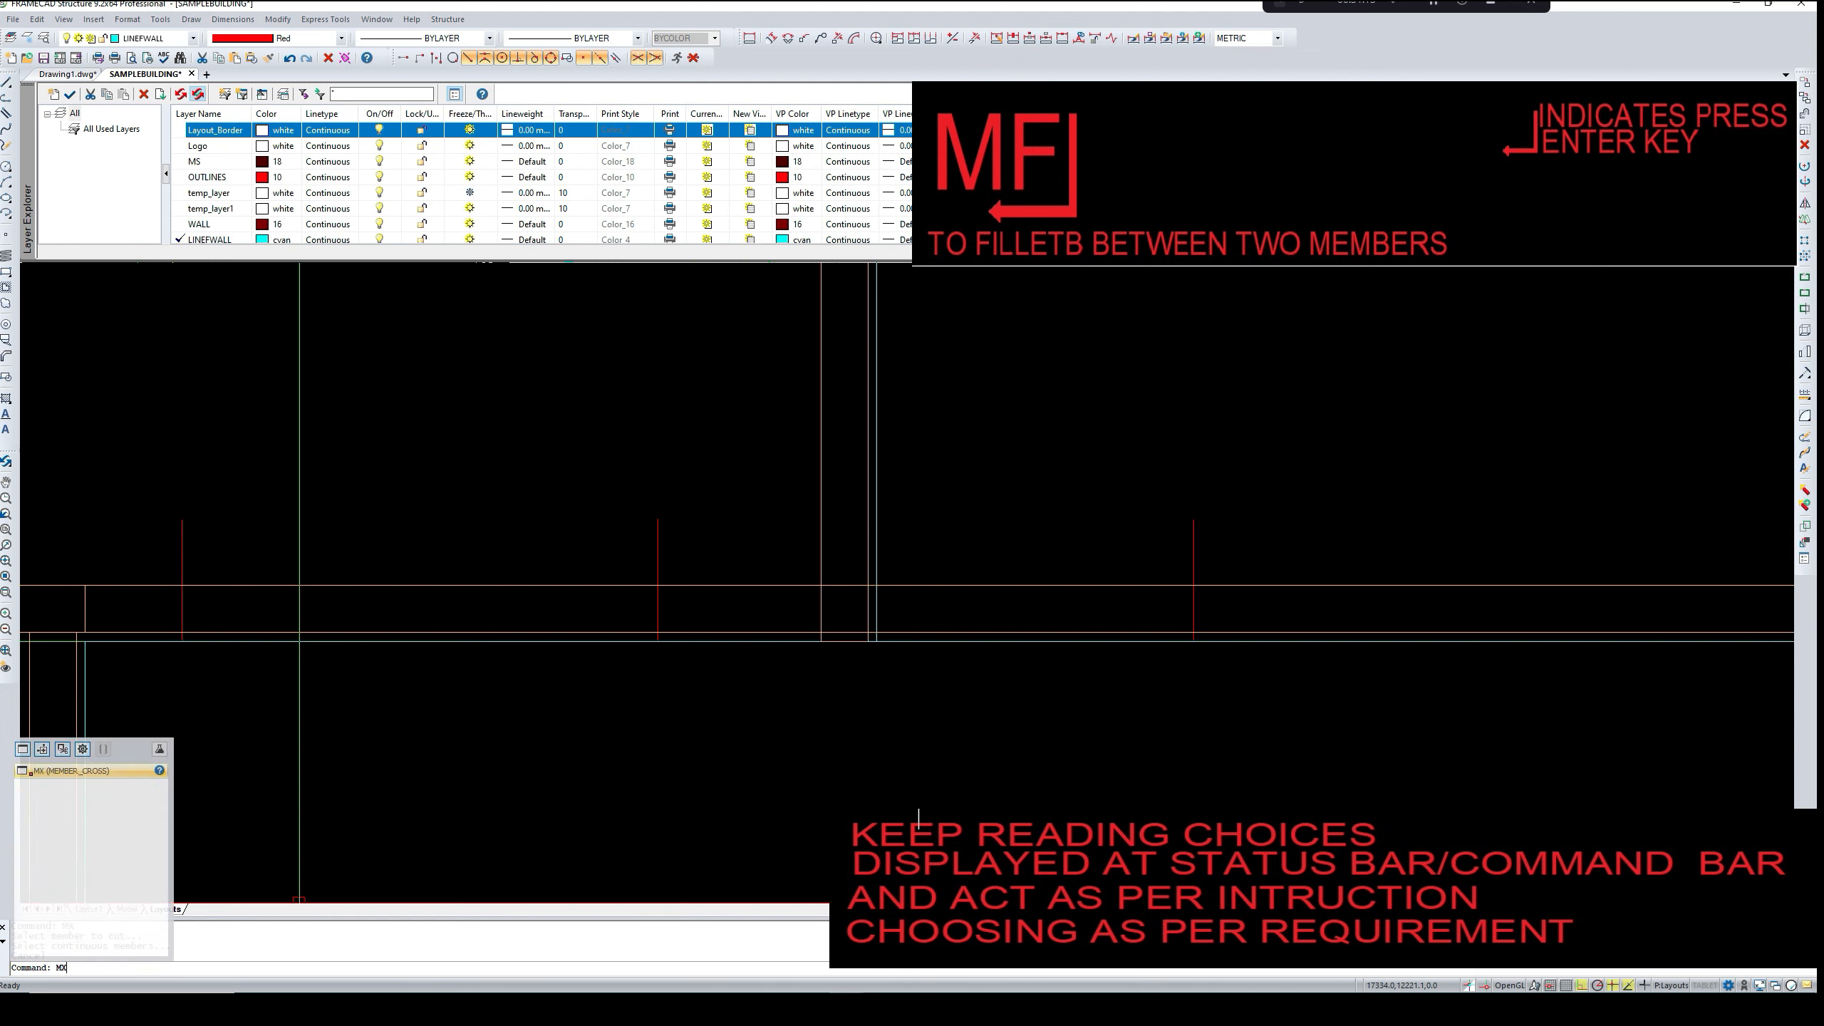
{"action": "key", "text": "Return"}
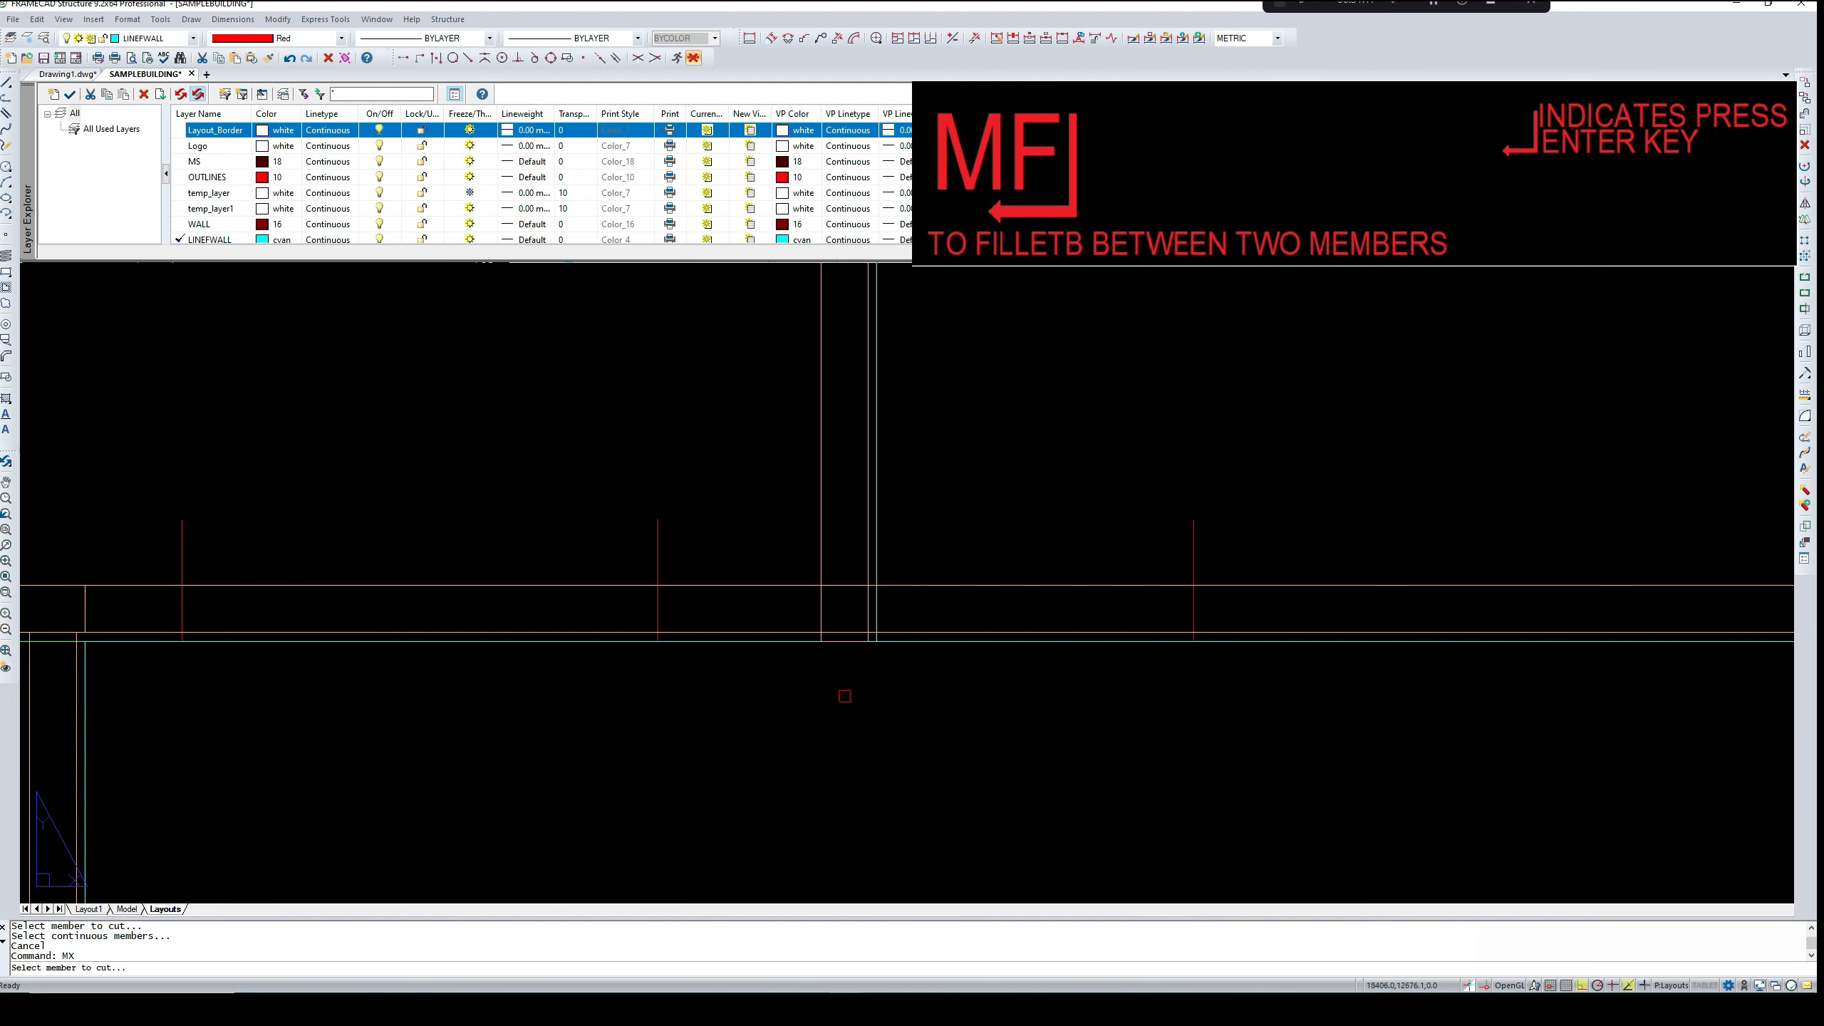
{"action": "left_click", "coordinate": [867, 560]}
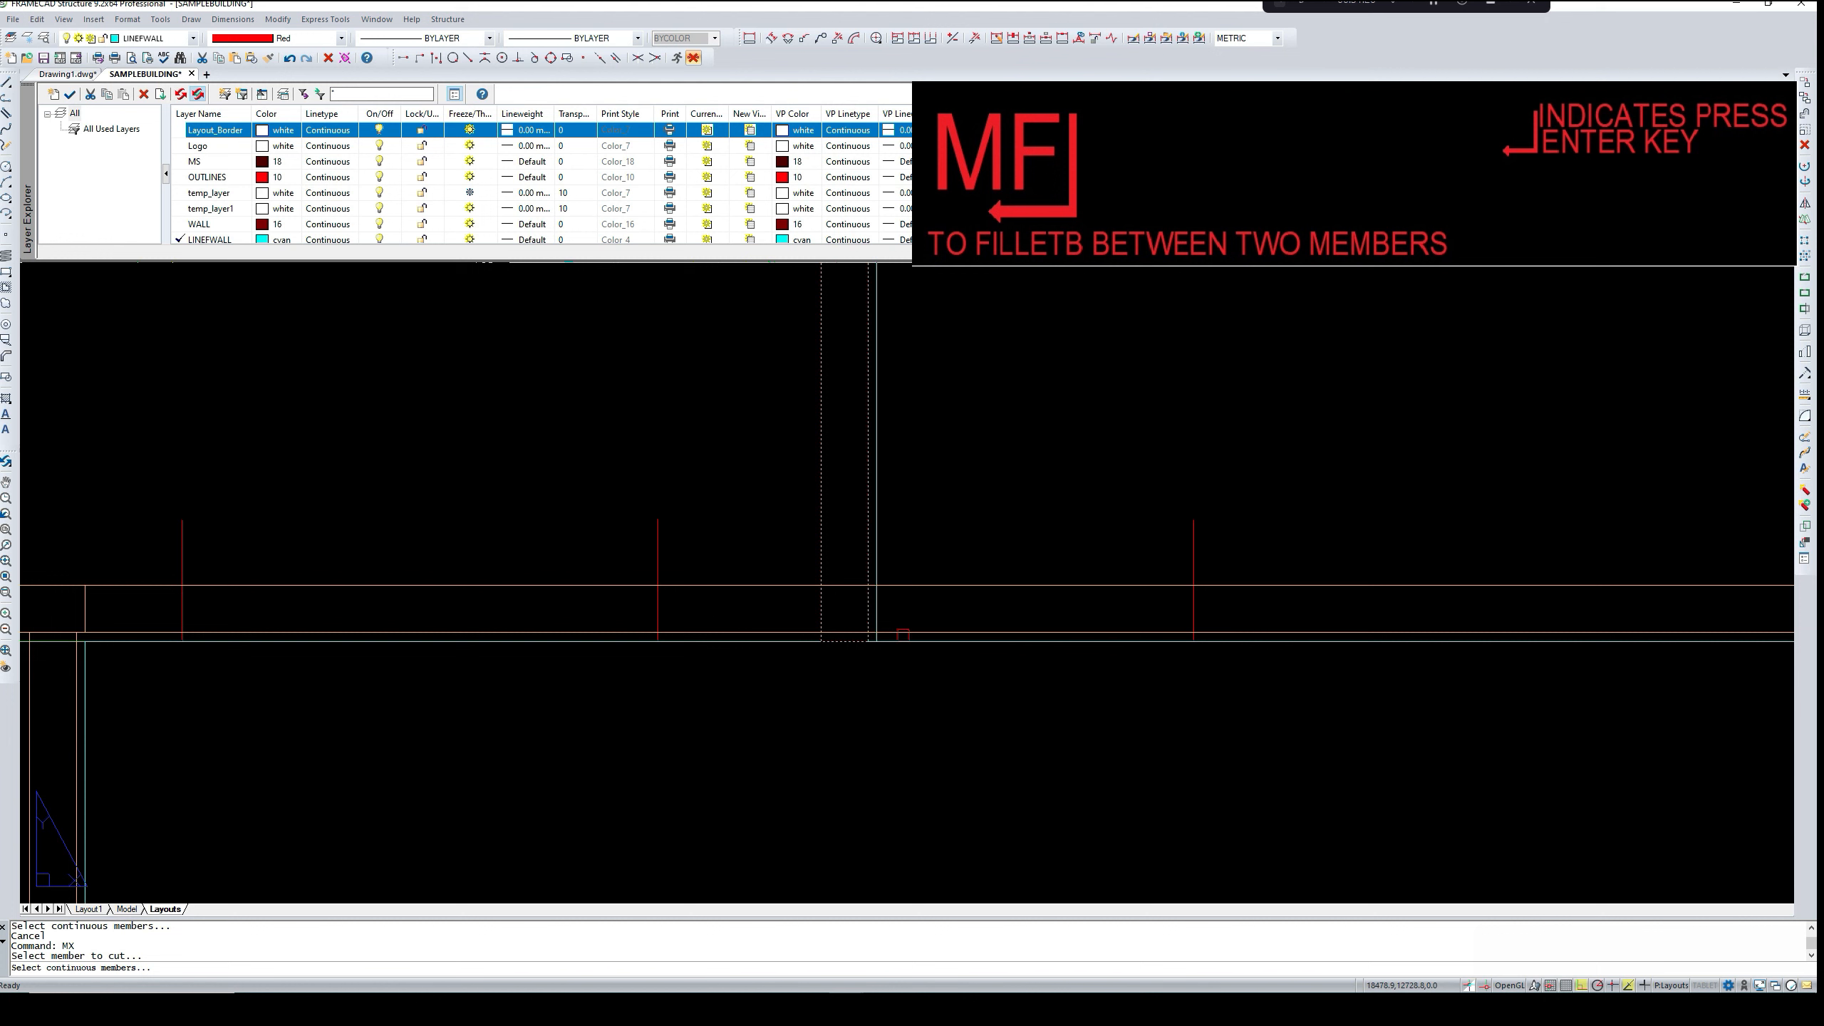
{"action": "left_click", "coordinate": [903, 633]}
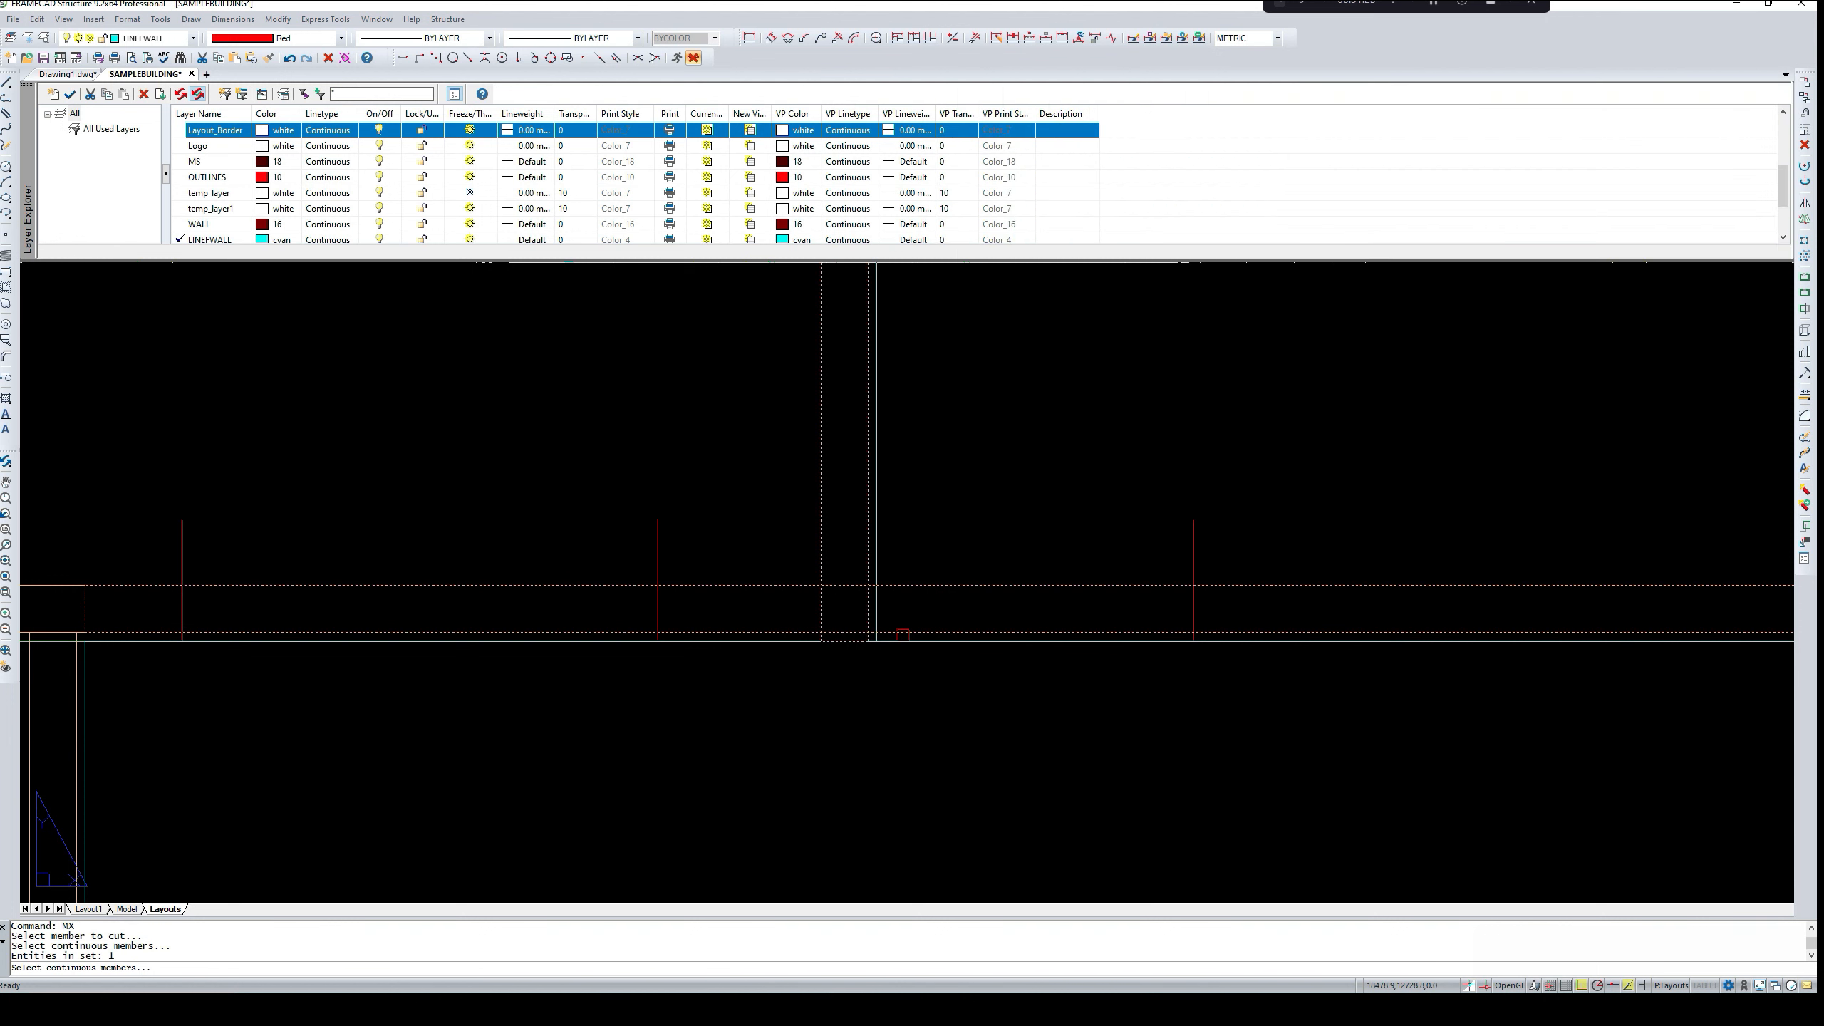
{"action": "key", "text": "Return"}
- Member-join the left middle horizontal wall panel to the central panel, above the lower-left block's inner wall
{"action": "scroll", "coordinate": [904, 633], "scroll_direction": "down", "scroll_amount": 5}
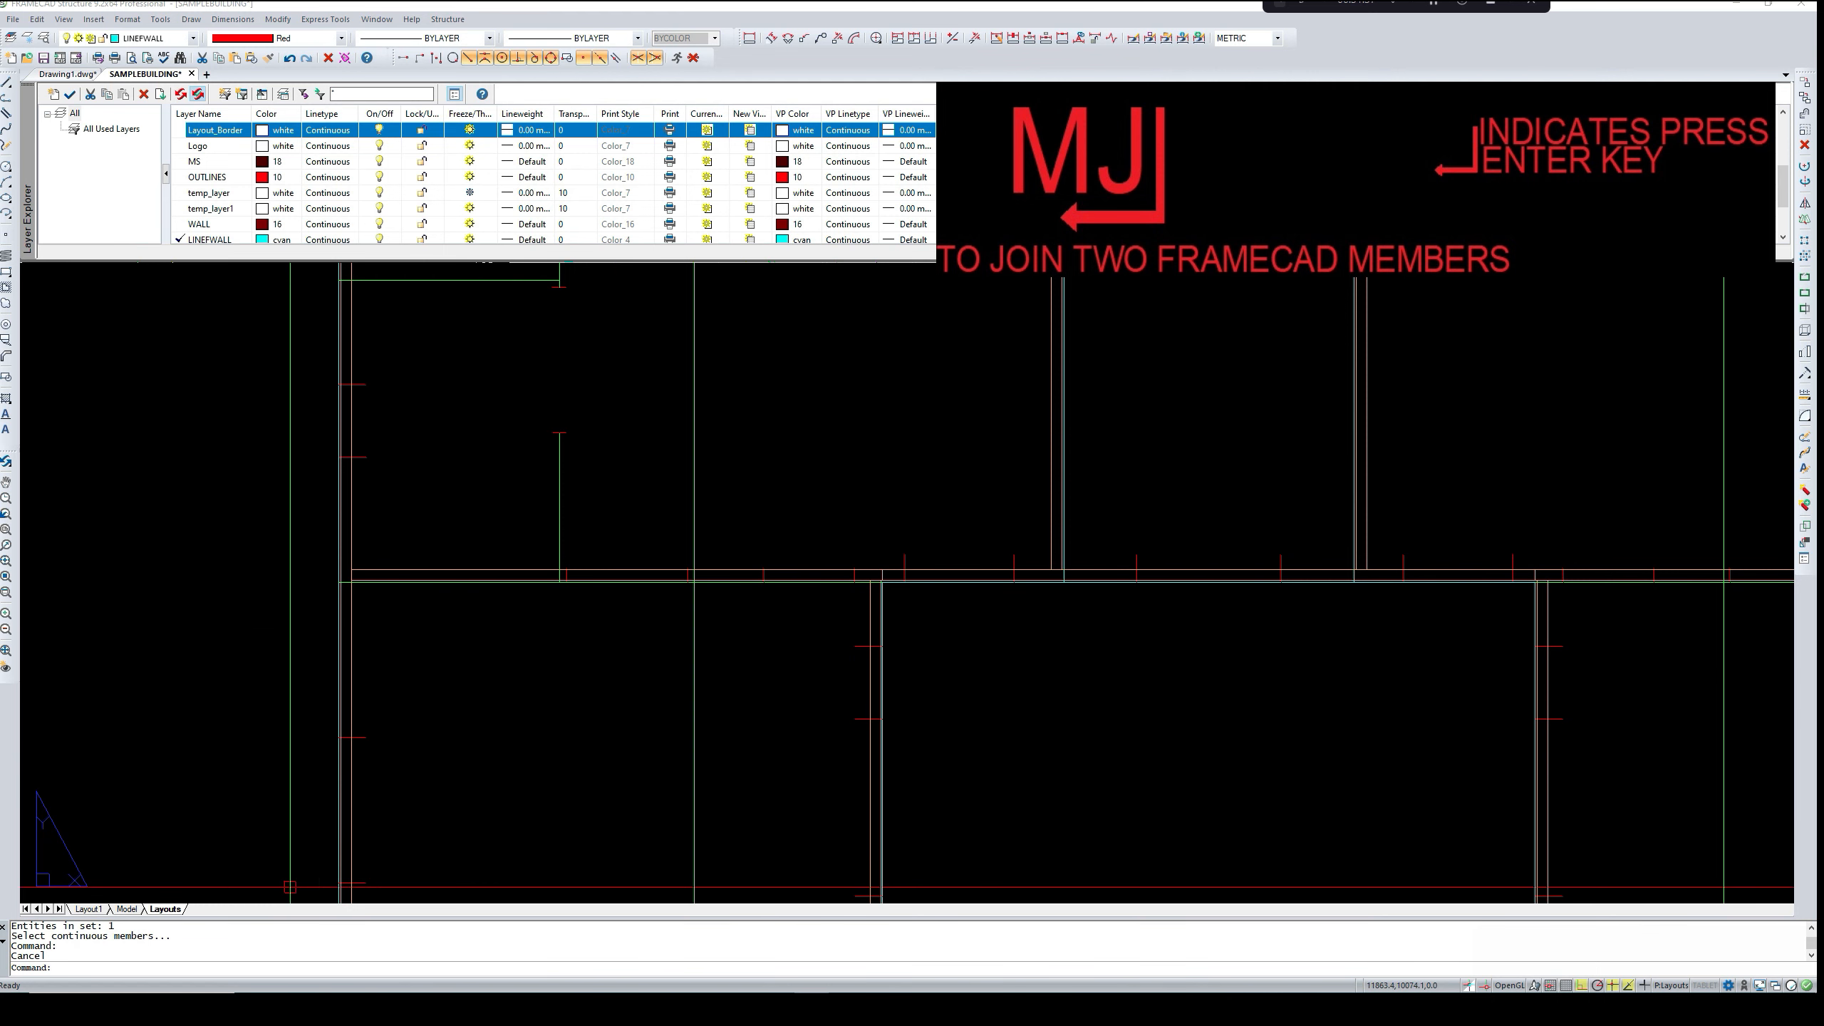
{"action": "left_click", "coordinate": [131, 973]}
{"action": "type", "text": "MJ"}
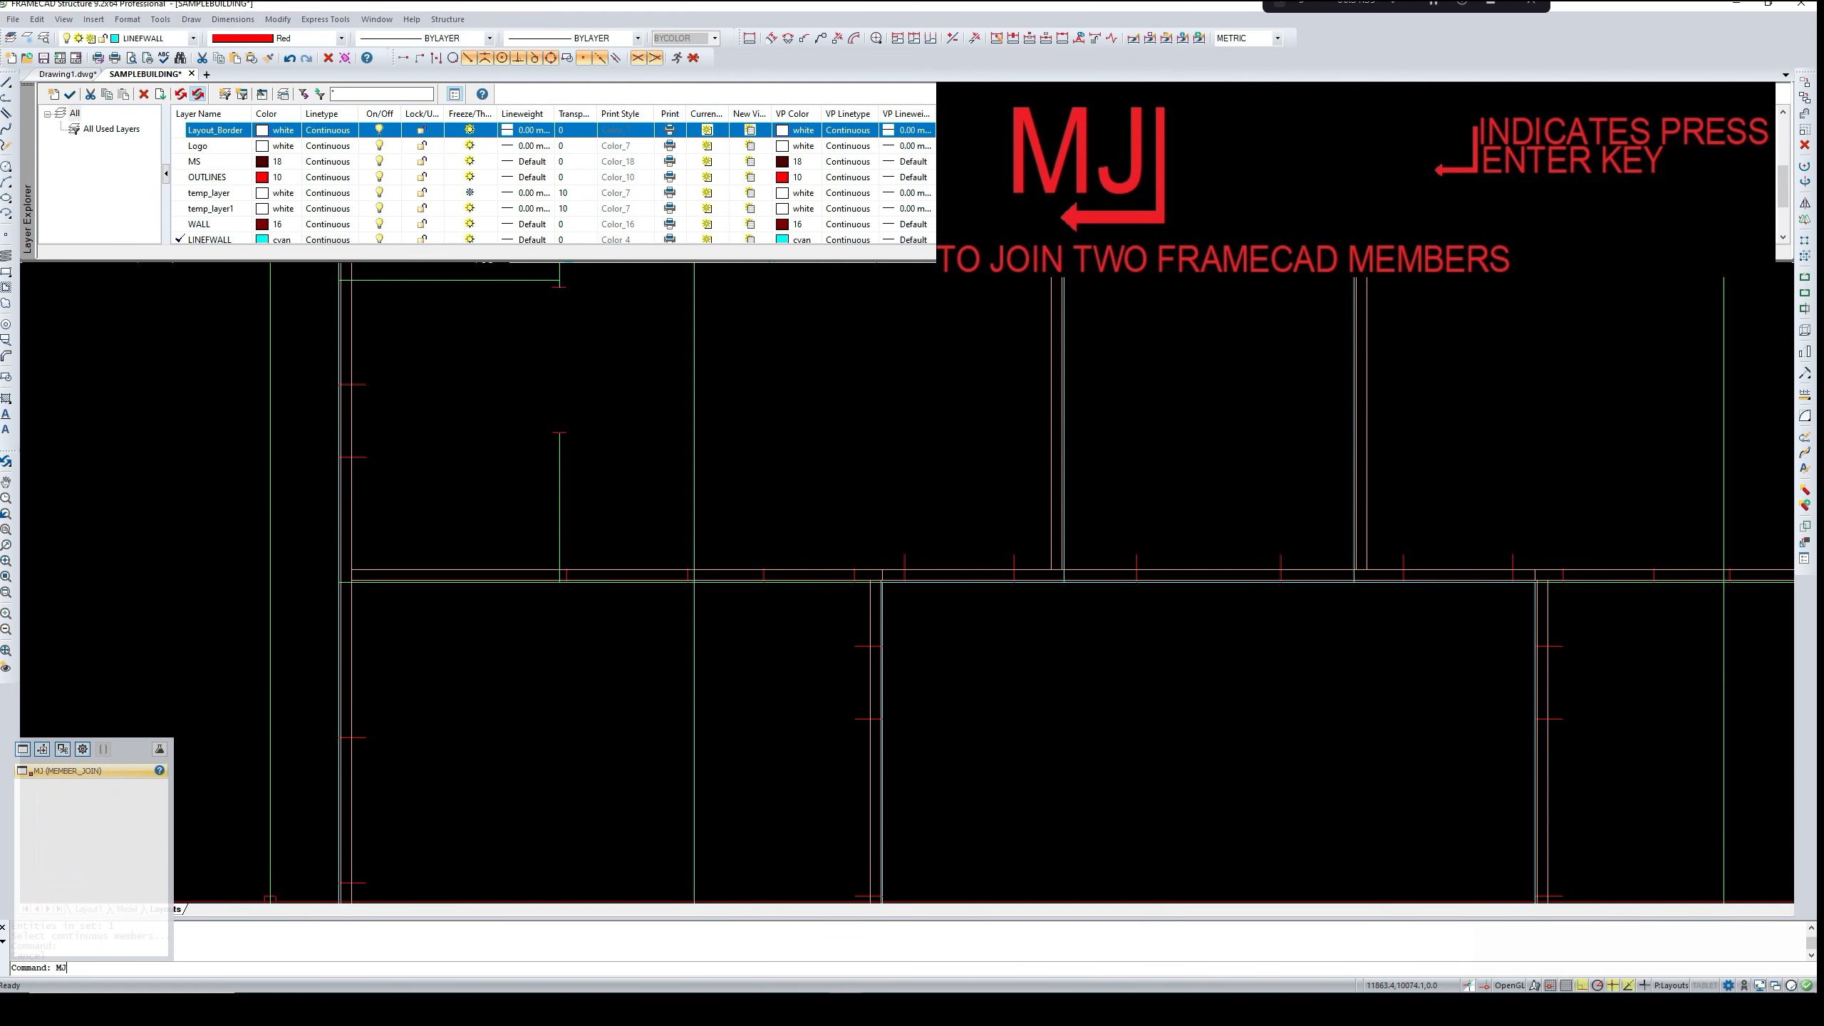
{"action": "key", "text": "Return"}
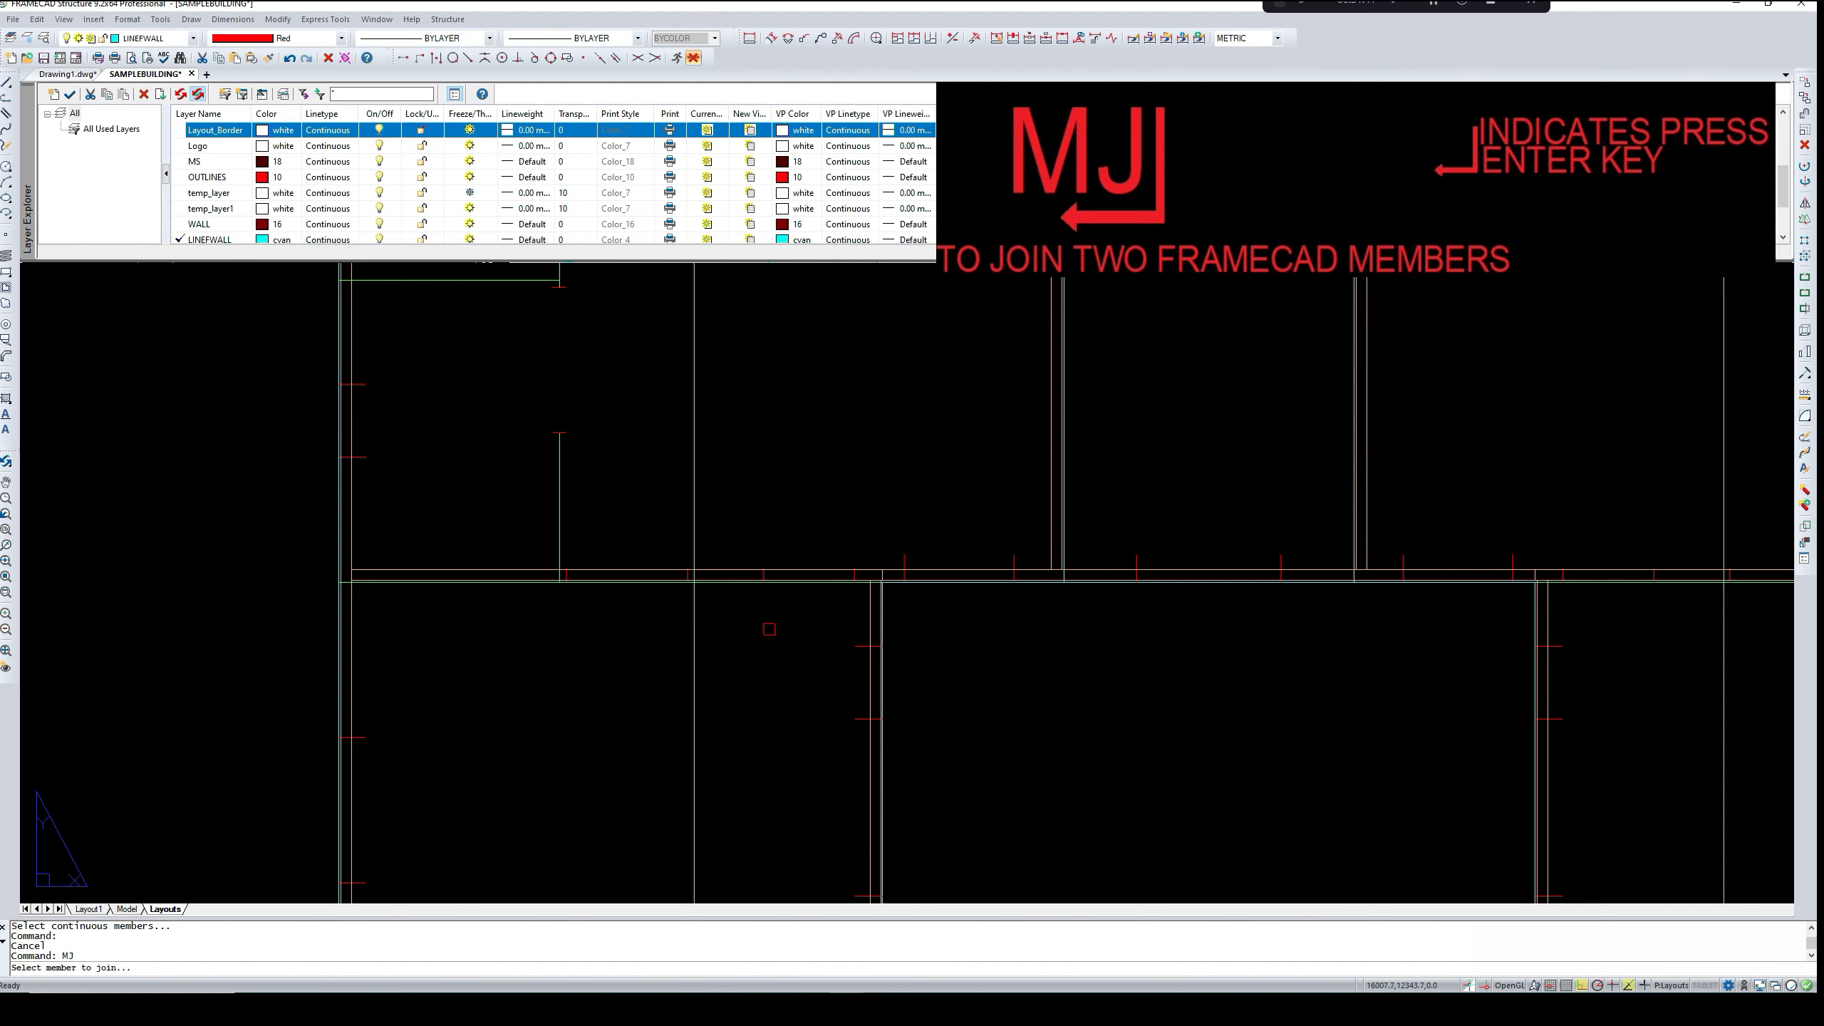
{"action": "scroll", "coordinate": [836, 573], "scroll_direction": "up", "scroll_amount": 3}
{"action": "left_click", "coordinate": [902, 572]}
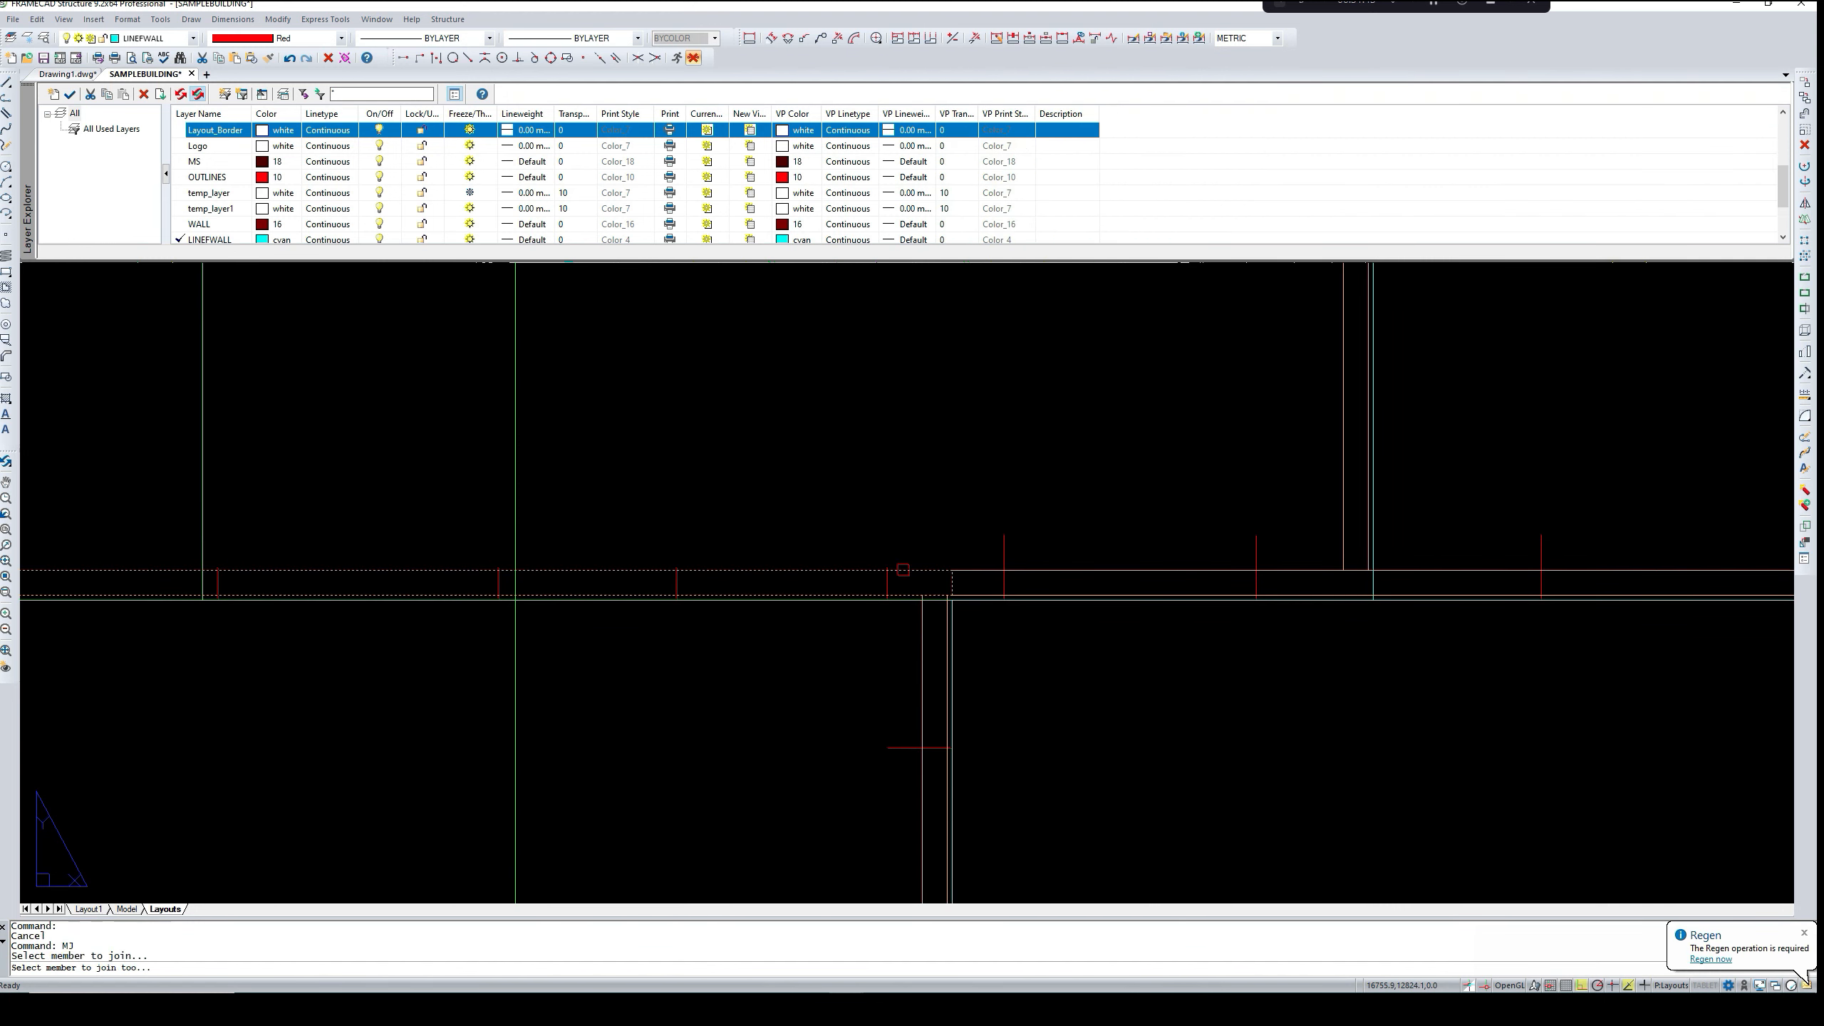
{"action": "left_click", "coordinate": [1051, 568]}
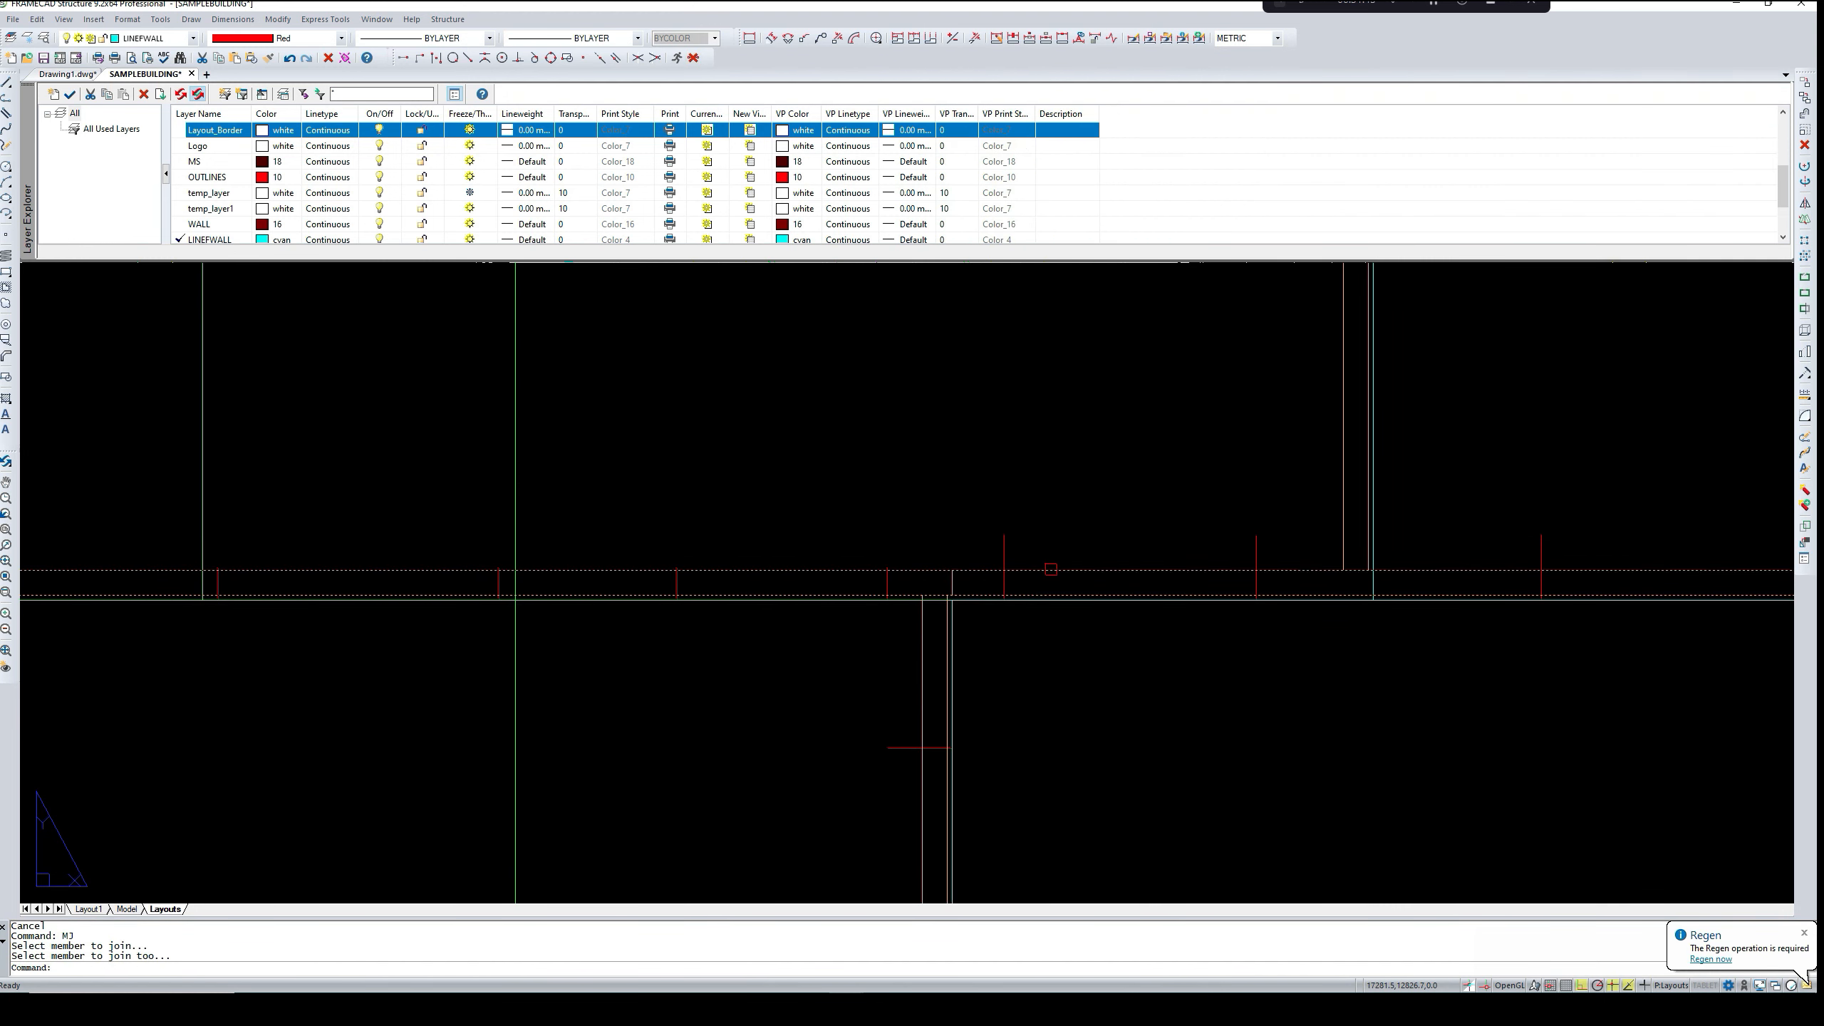
- Member-join the central middle horizontal wall panel to the right panel, above the lower-right block's inner wall
{"action": "scroll", "coordinate": [1149, 632], "scroll_direction": "down", "scroll_amount": 3}
{"action": "scroll", "coordinate": [670, 660], "scroll_direction": "down", "scroll_amount": 2}
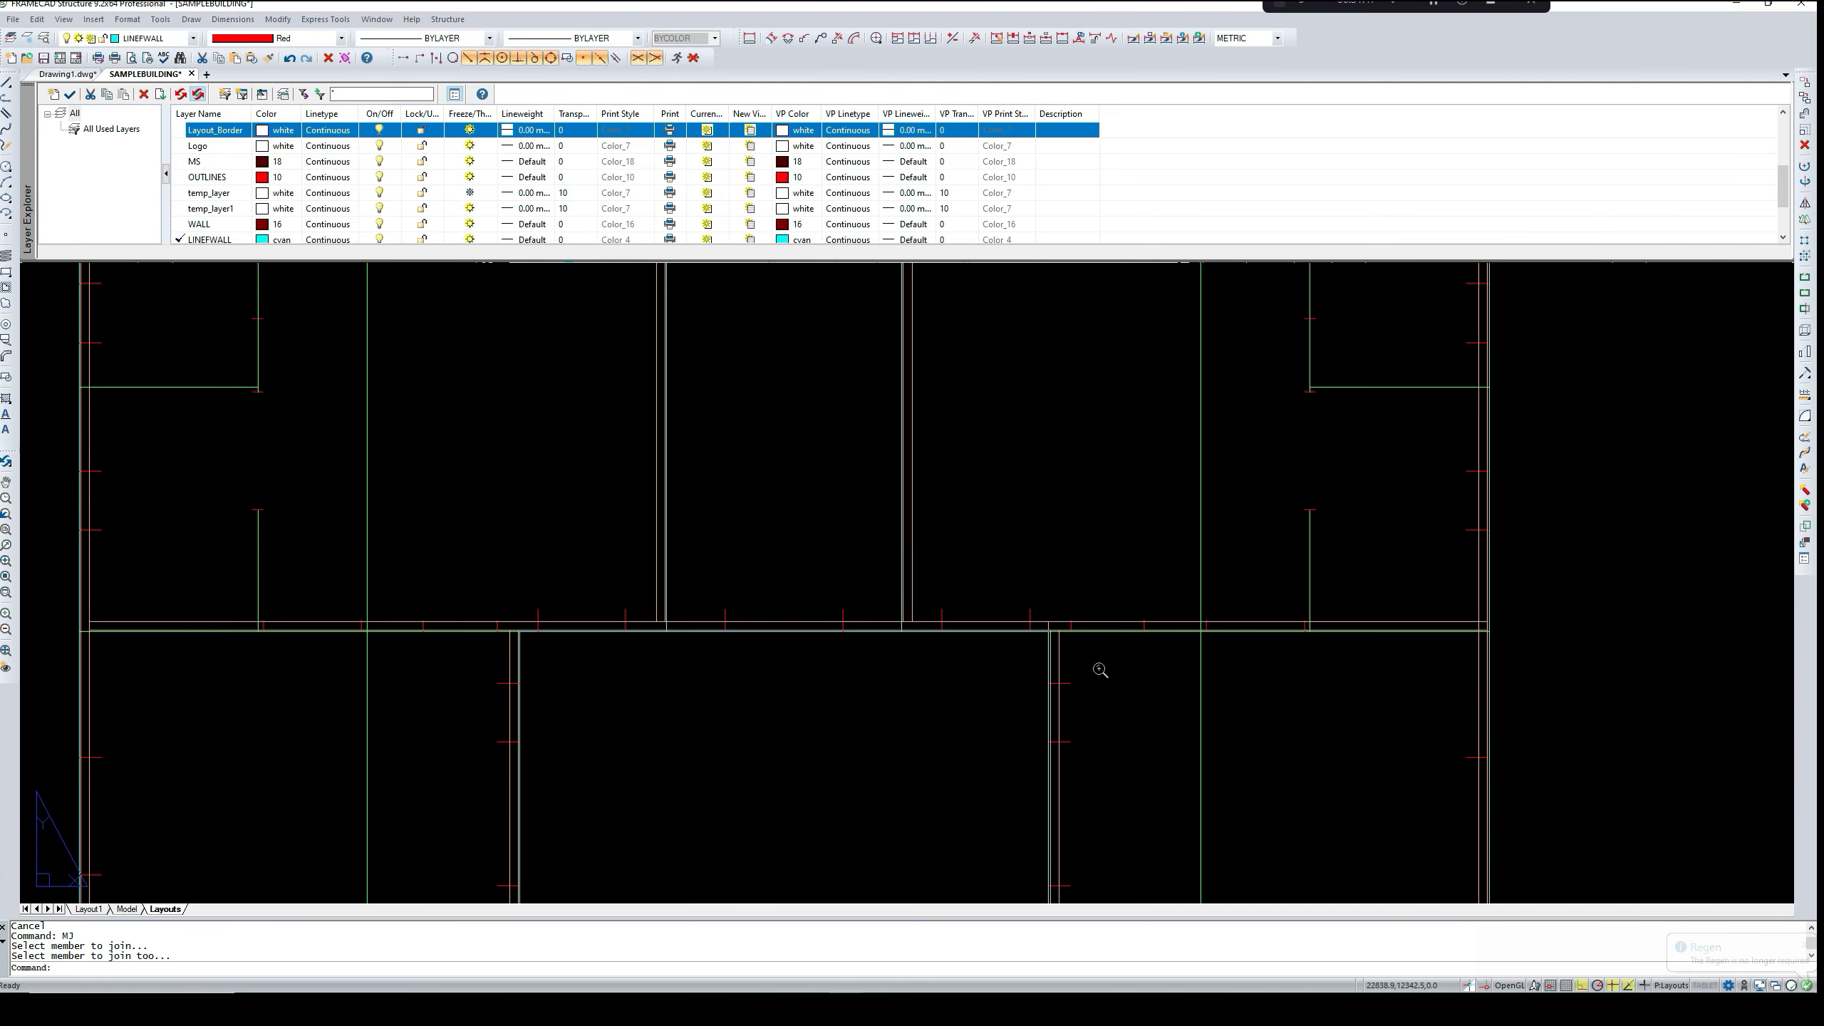
{"action": "middle_click_drag", "start_coordinate": [1100, 668], "coordinate": [981, 677]}
{"action": "scroll", "coordinate": [969, 627], "scroll_direction": "up", "scroll_amount": 7}
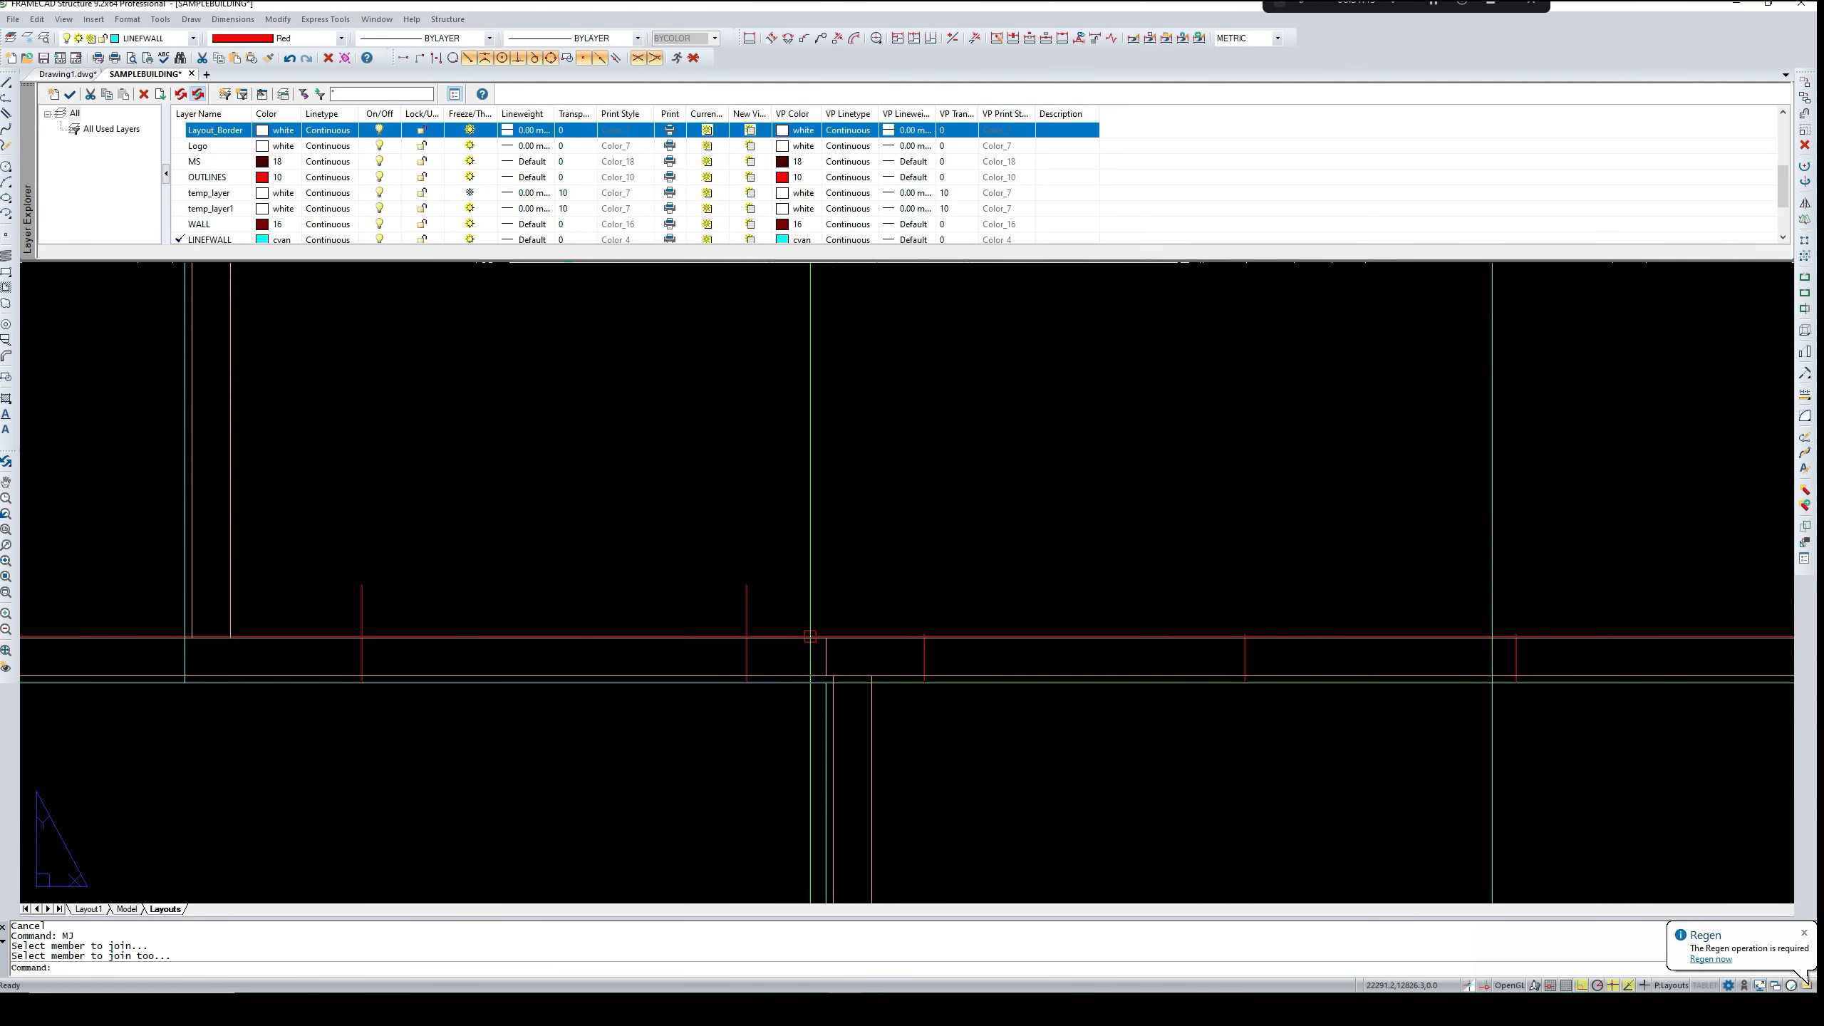
{"action": "type", "text": "MJ"}
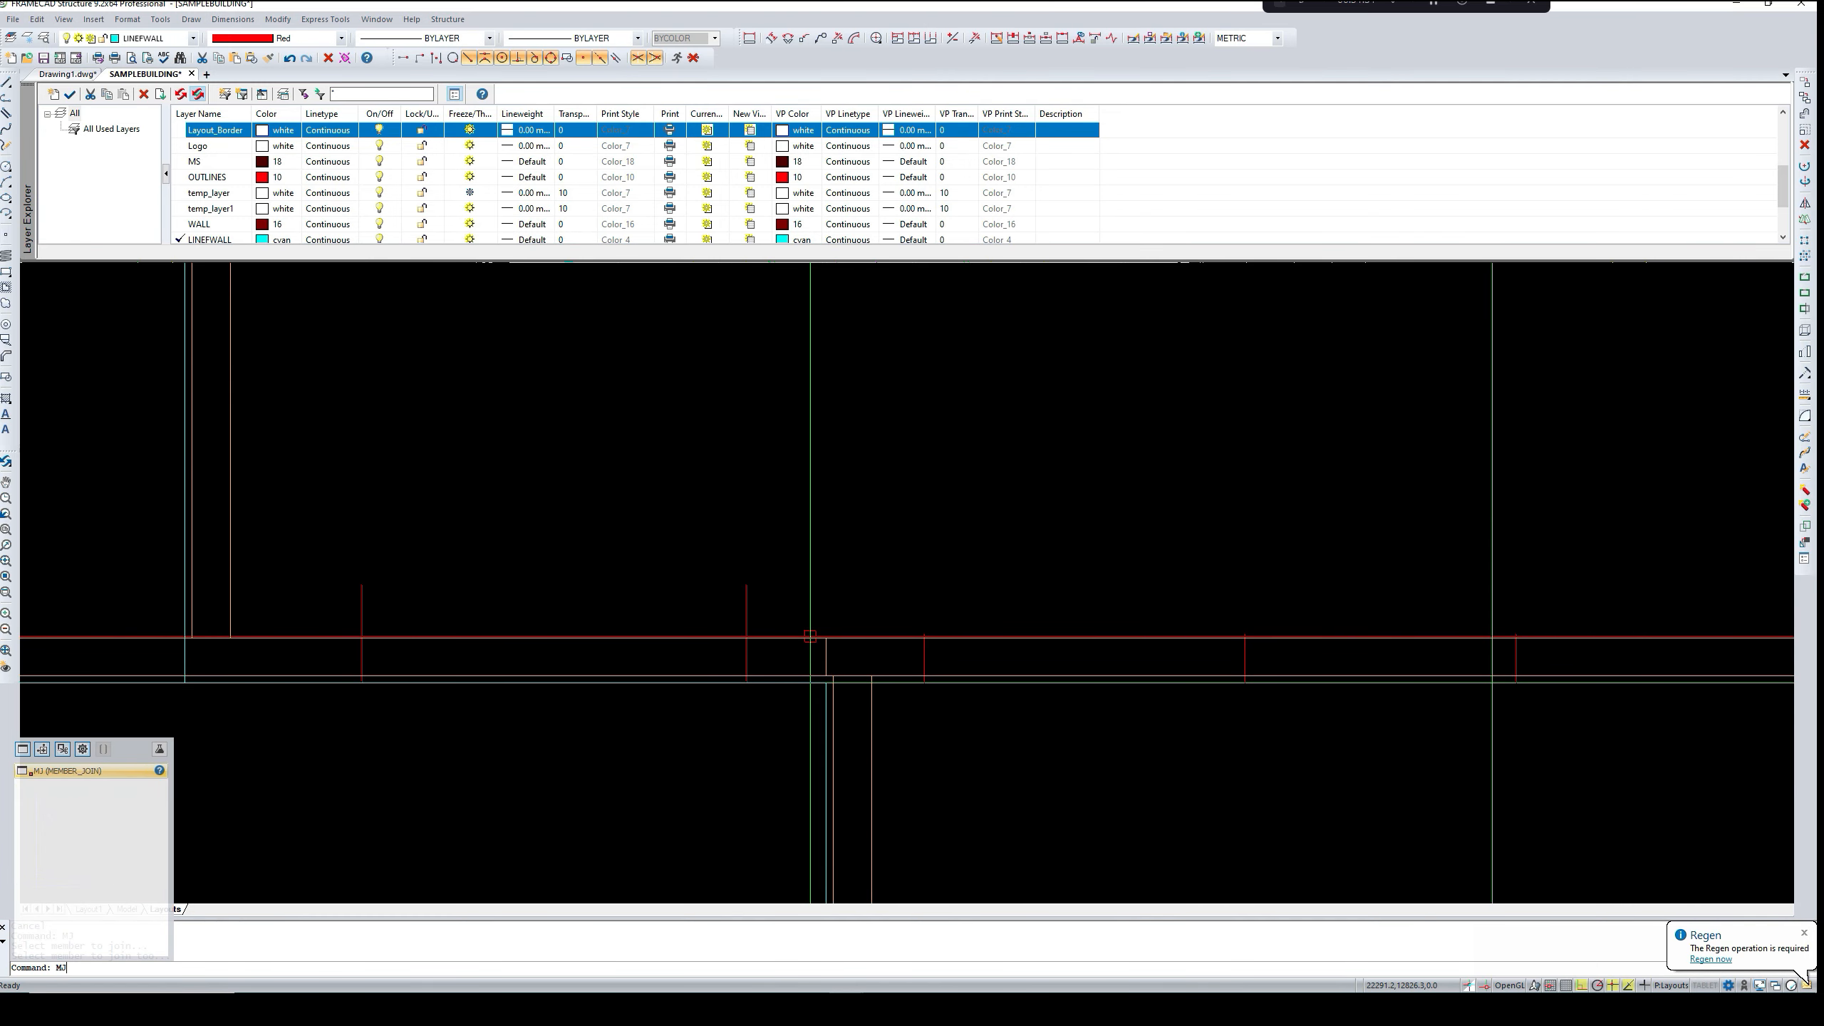
{"action": "key", "text": "Return"}
{"action": "left_click", "coordinate": [819, 637]}
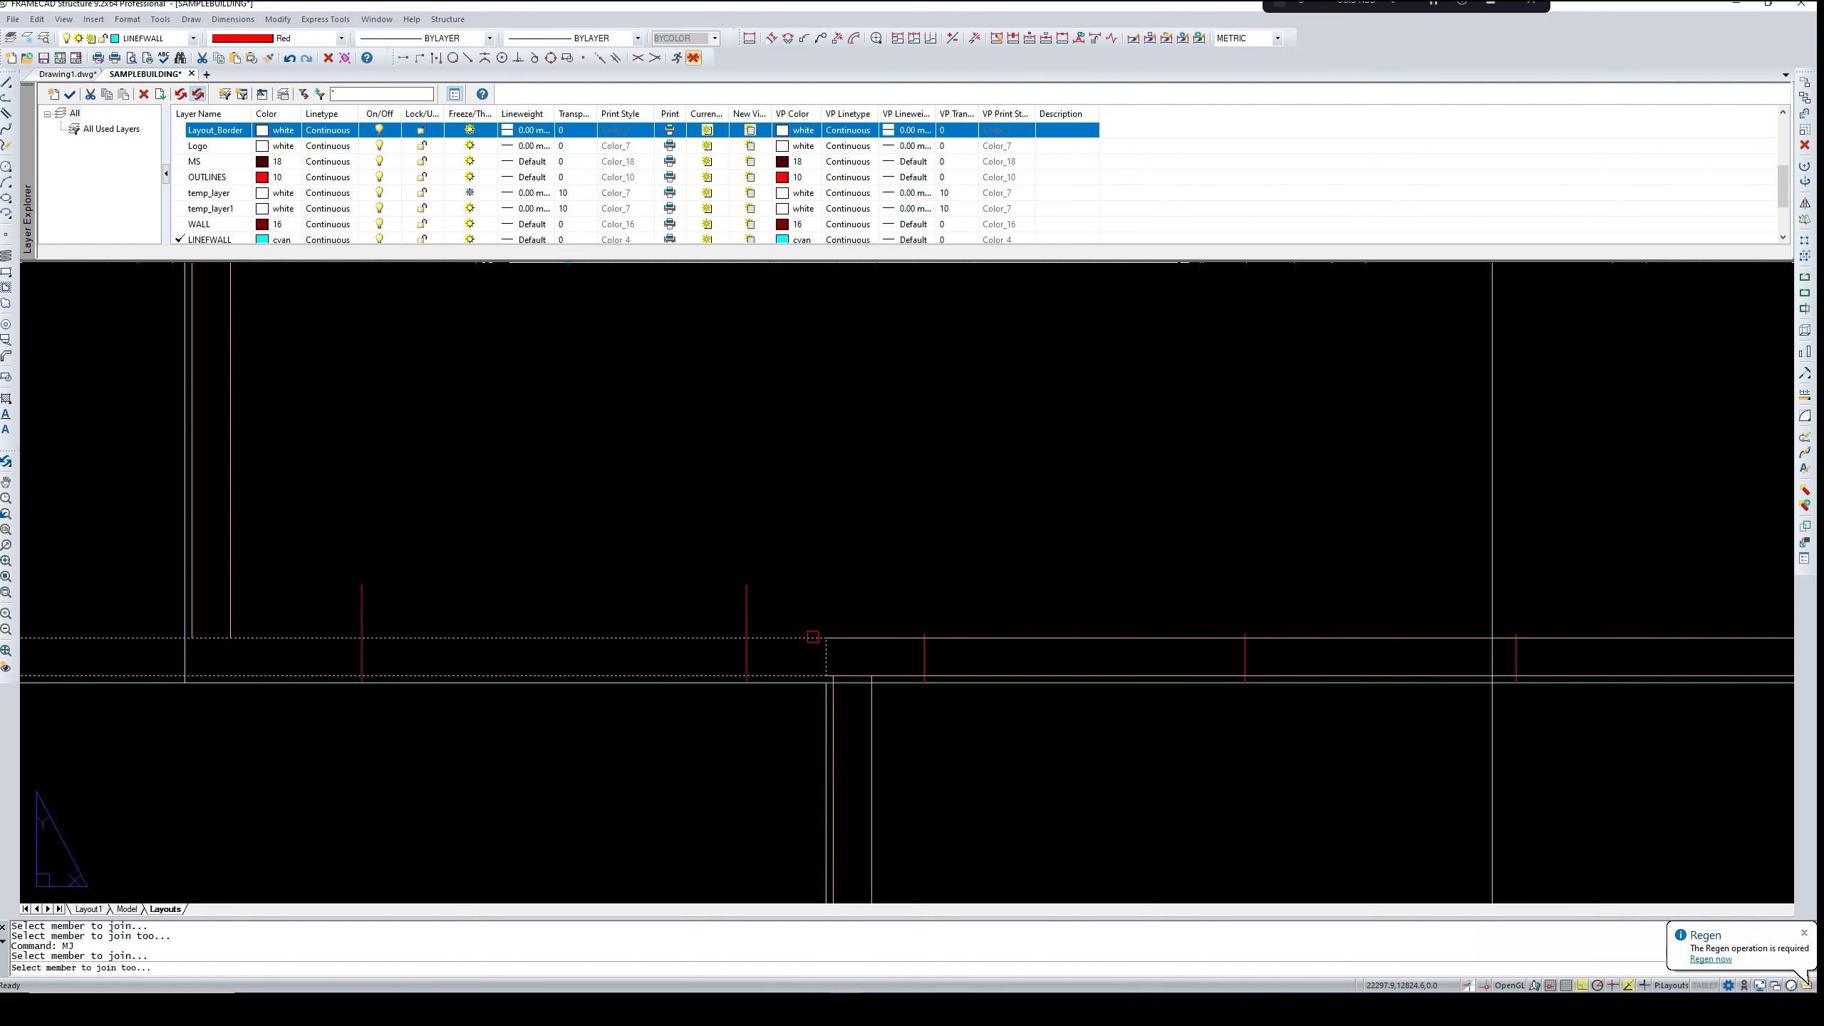
{"action": "left_click", "coordinate": [849, 636]}
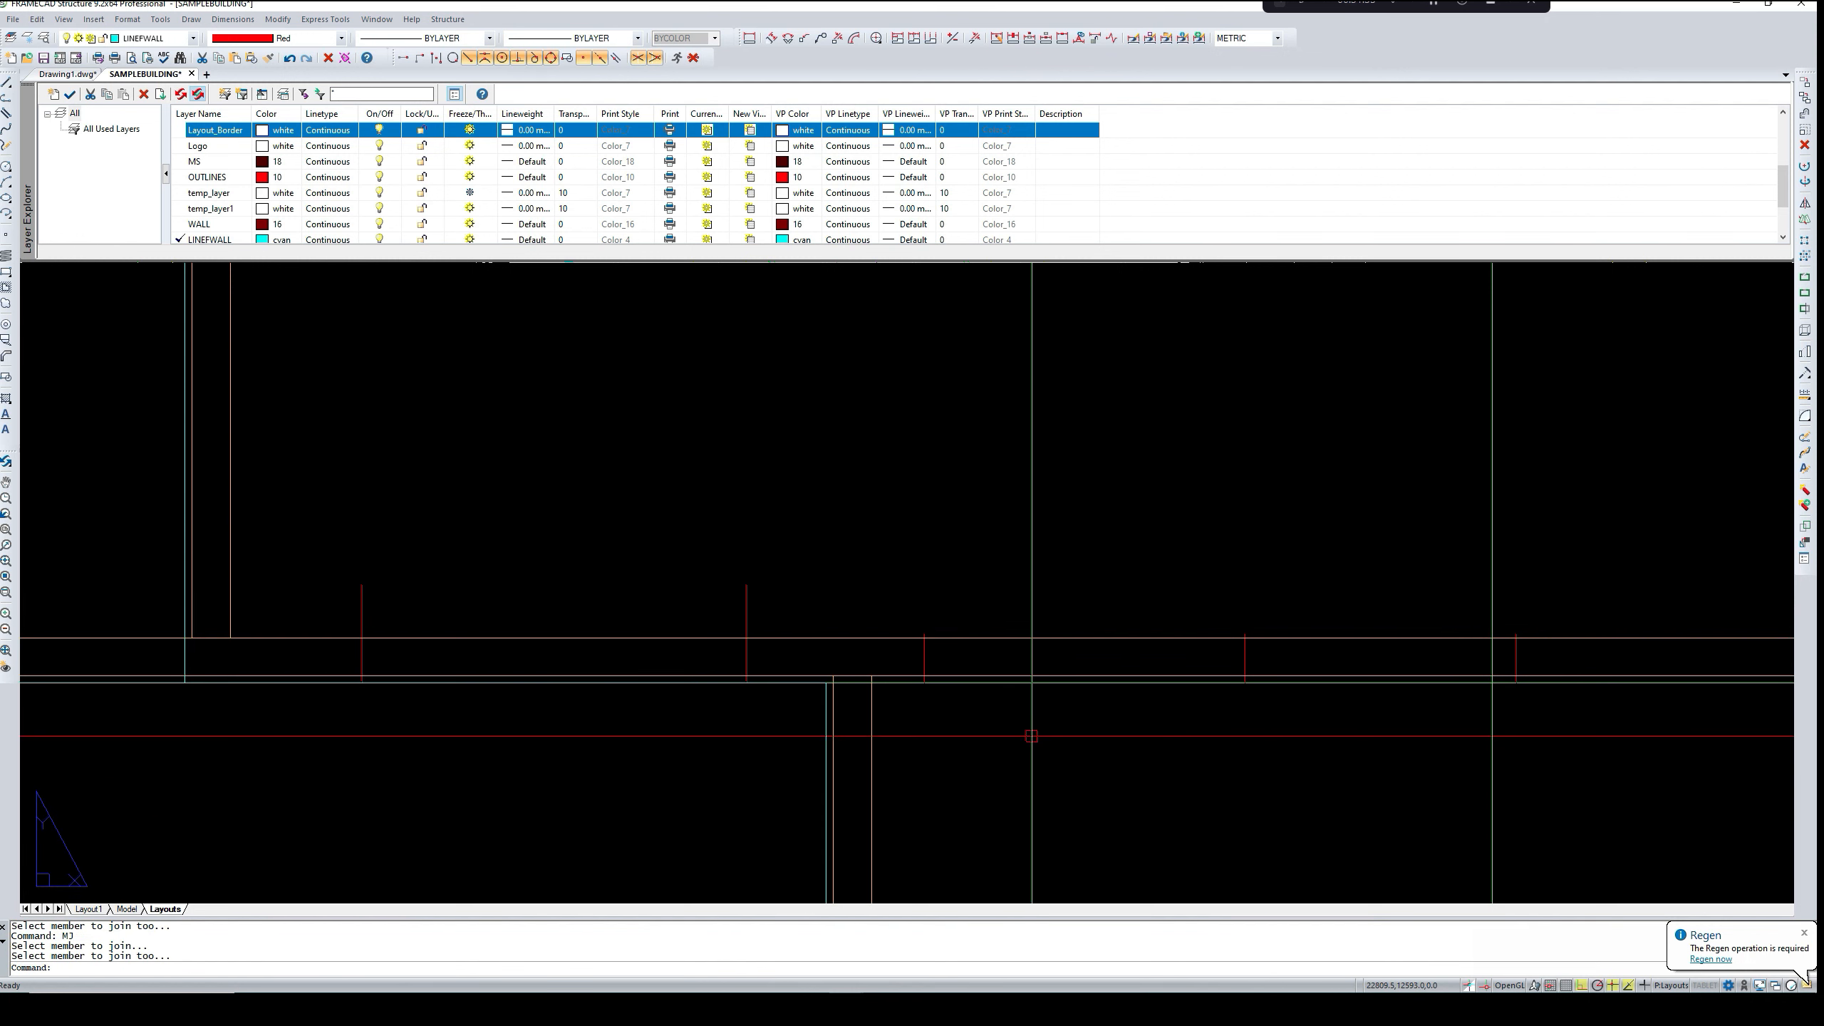
{"action": "scroll", "coordinate": [1031, 736], "scroll_direction": "down", "scroll_amount": 2}
{"action": "scroll", "coordinate": [1031, 736], "scroll_direction": "down", "scroll_amount": 3}
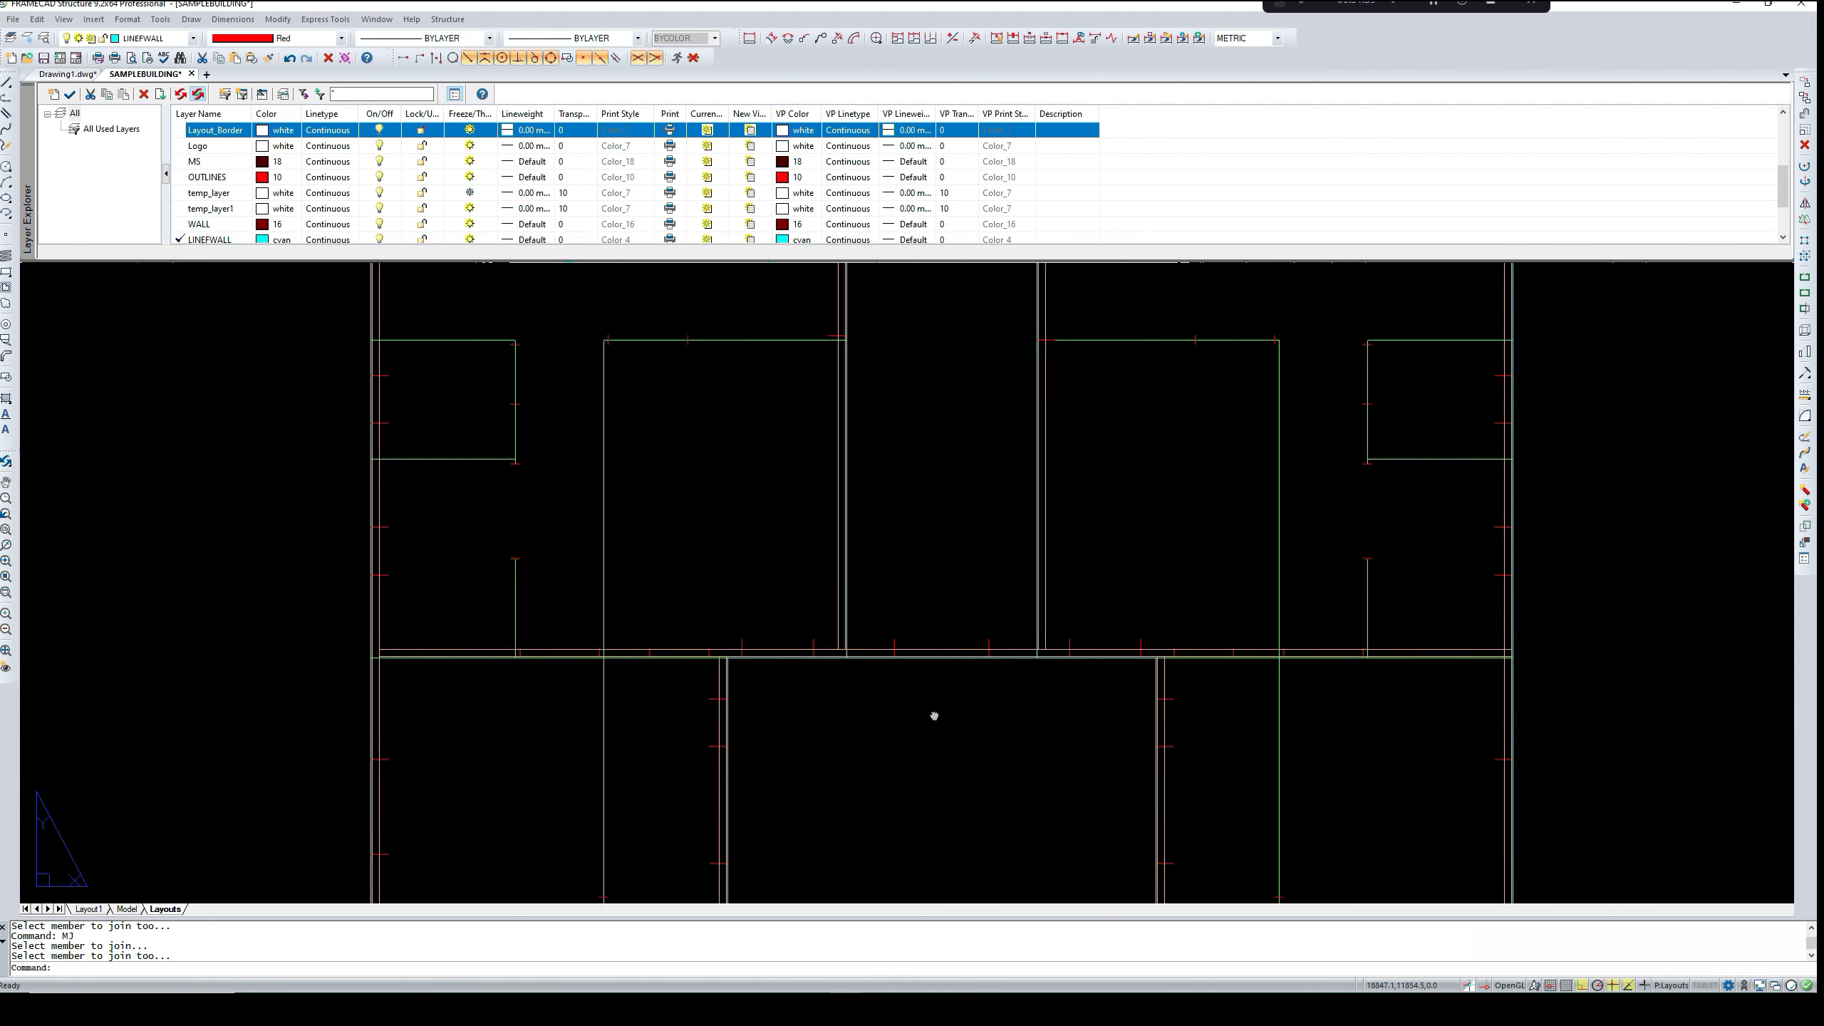
{"action": "scroll", "coordinate": [802, 654], "scroll_direction": "up", "scroll_amount": 5}
{"action": "scroll", "coordinate": [801, 667], "scroll_direction": "down", "scroll_amount": 3}
{"action": "scroll", "coordinate": [814, 680], "scroll_direction": "up", "scroll_amount": 2}
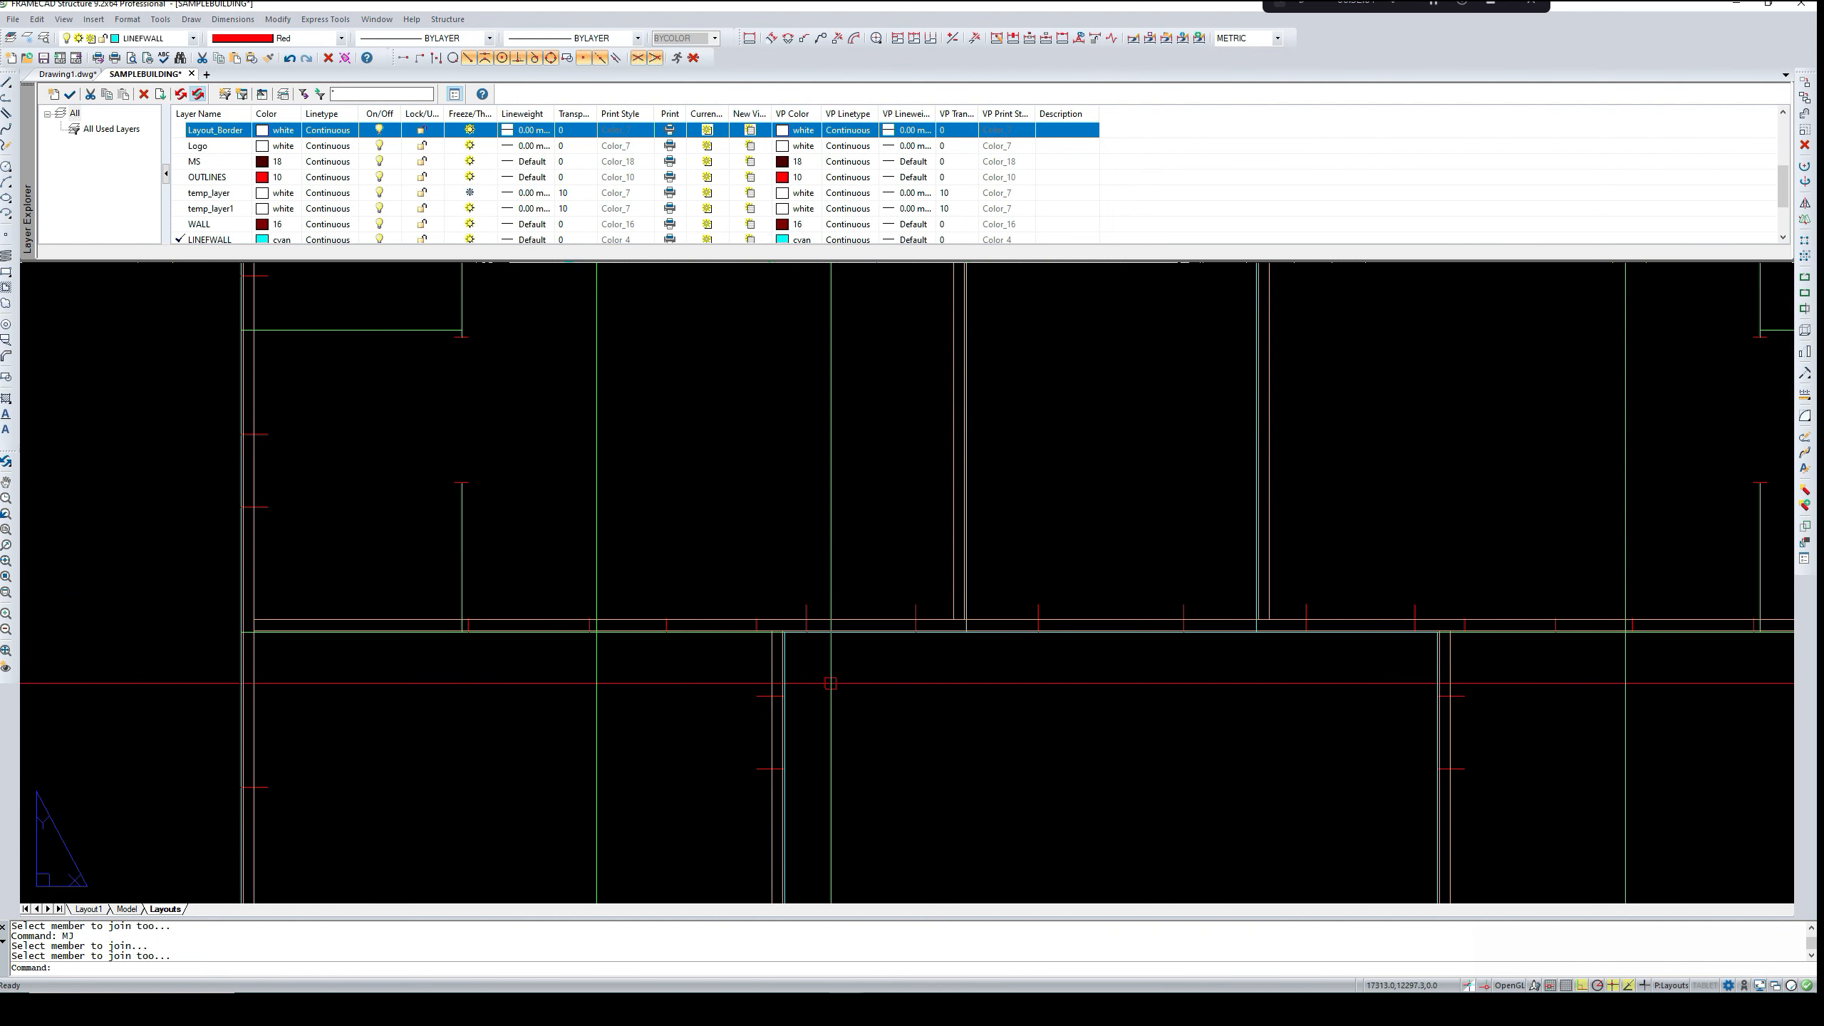
{"action": "scroll", "coordinate": [830, 683], "scroll_direction": "down", "scroll_amount": 5}
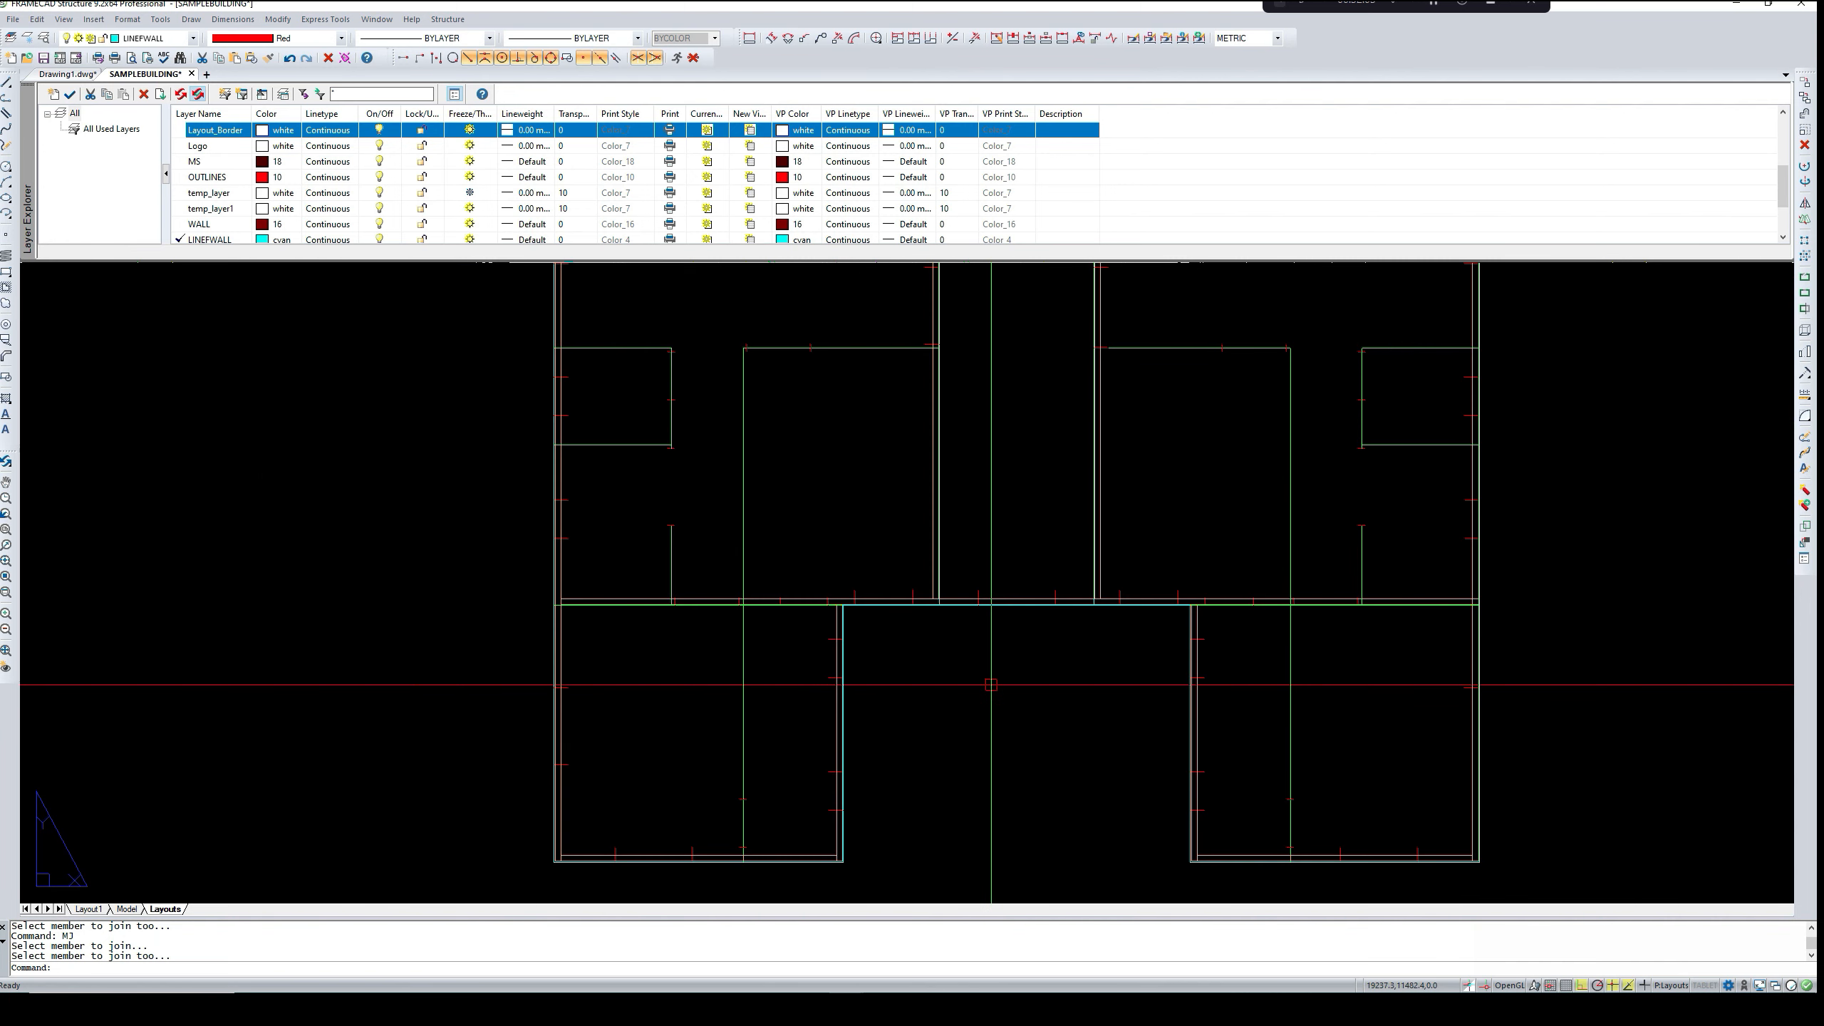